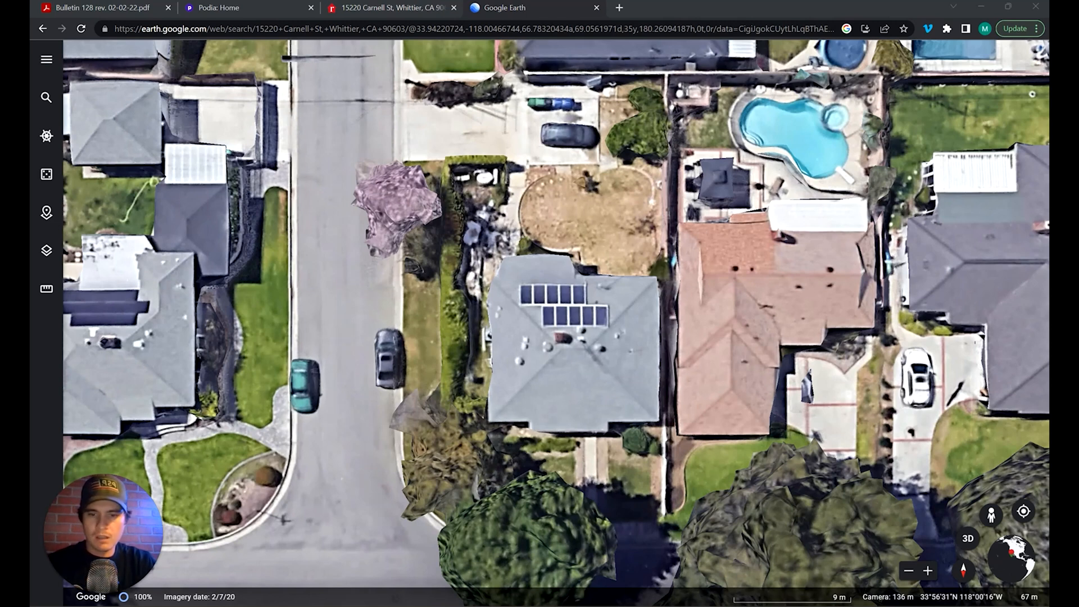
# Step: Switch to the Vip3D design program
pyautogui.moveTo(540, 605)
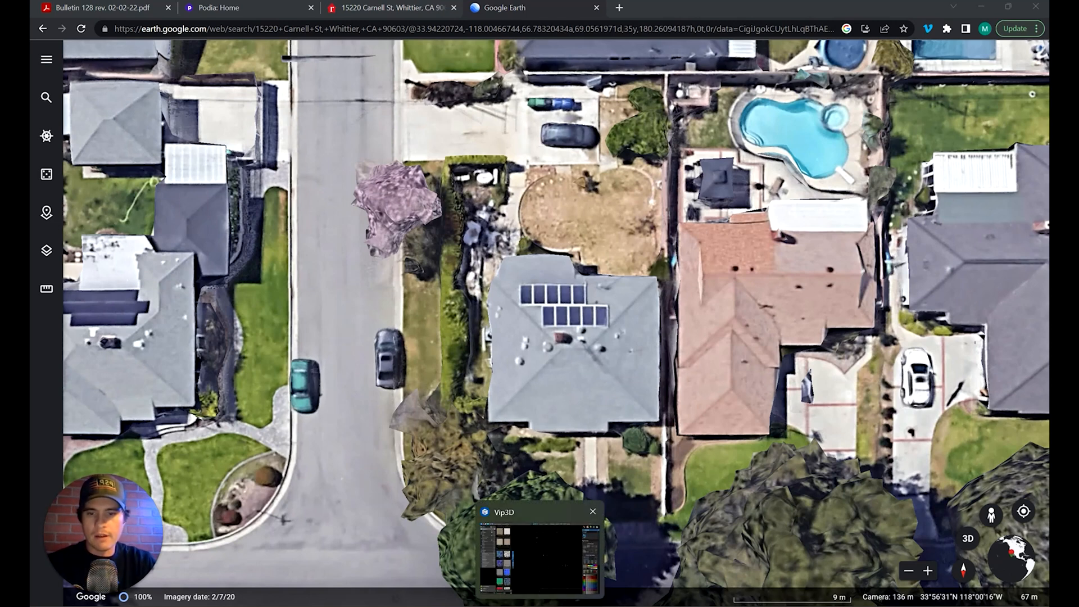
pyautogui.click(540, 556)
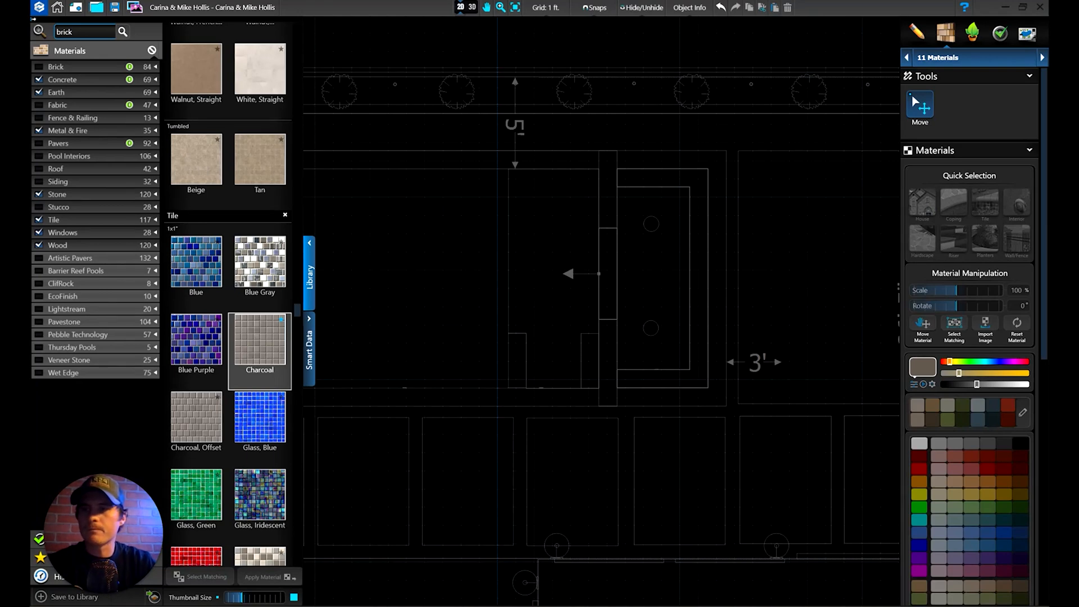
pyautogui.click(58, 7)
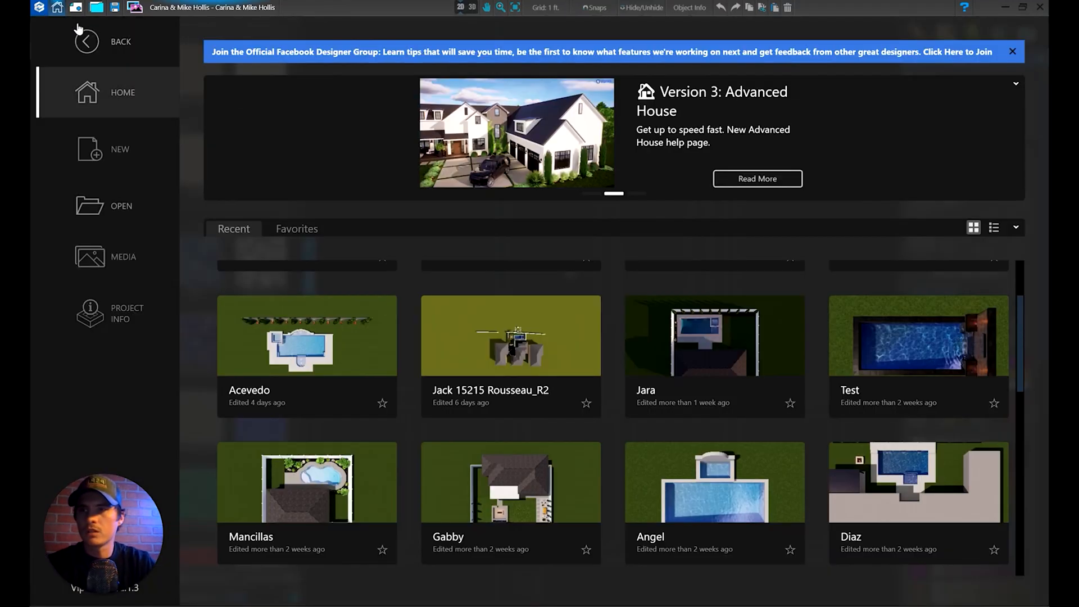
pyautogui.click(129, 155)
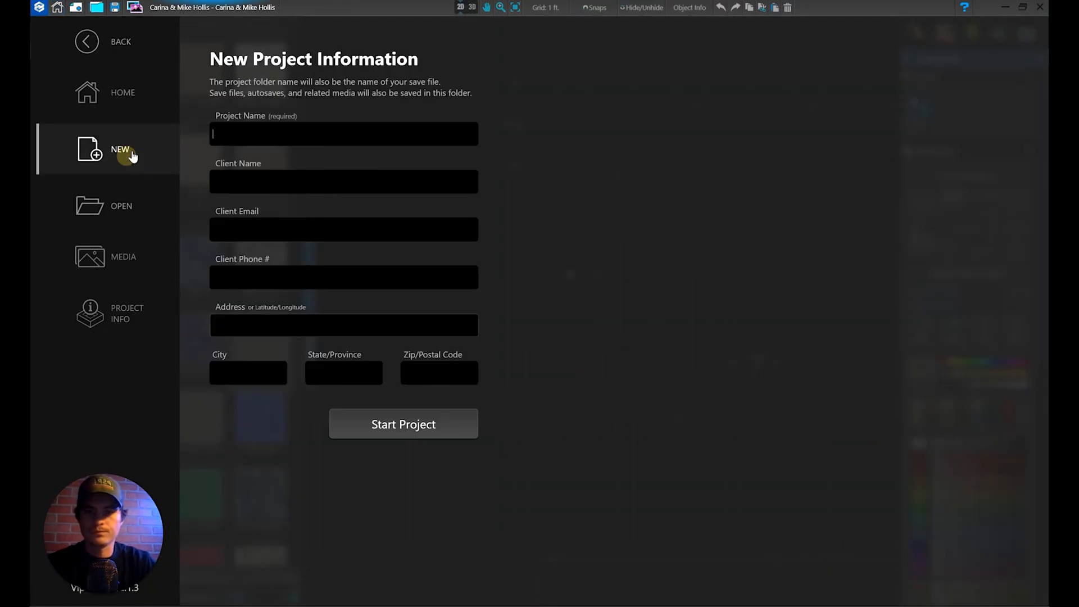
pyautogui.click(347, 136)
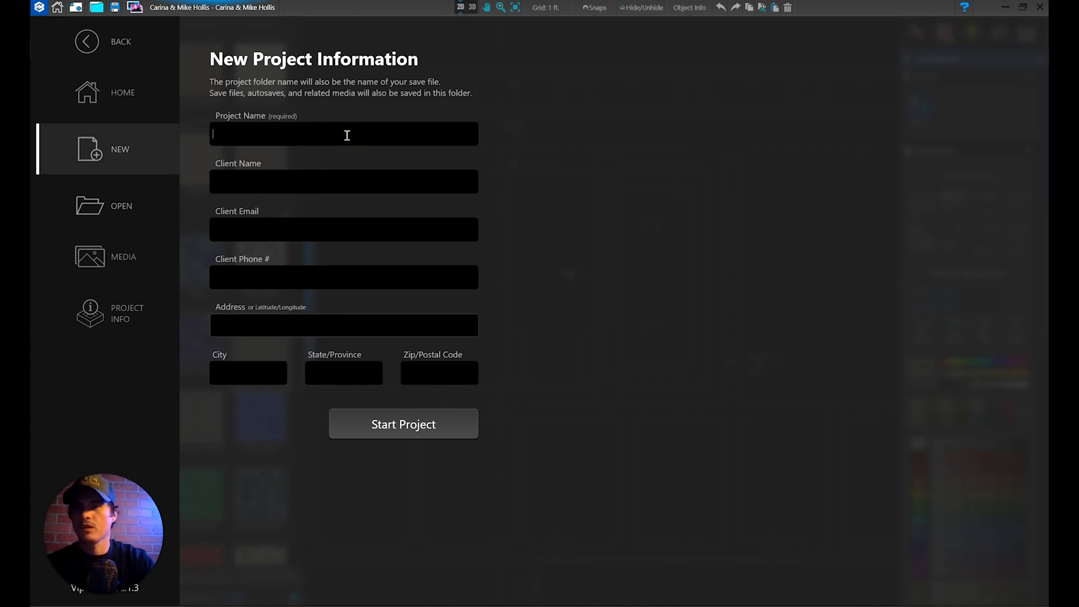
pyautogui.click(122, 99)
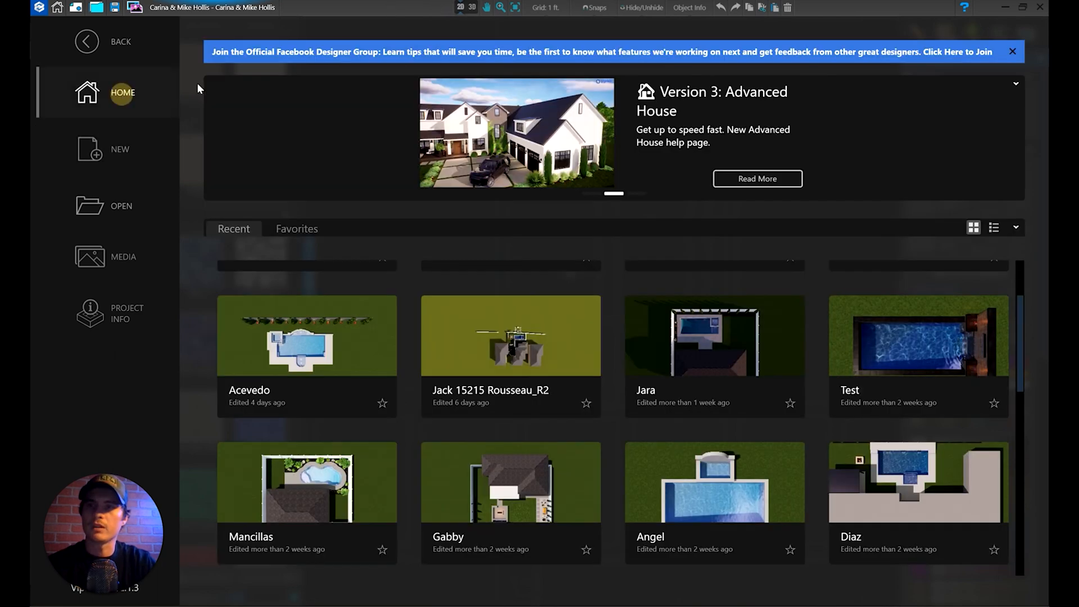
pyautogui.click(92, 42)
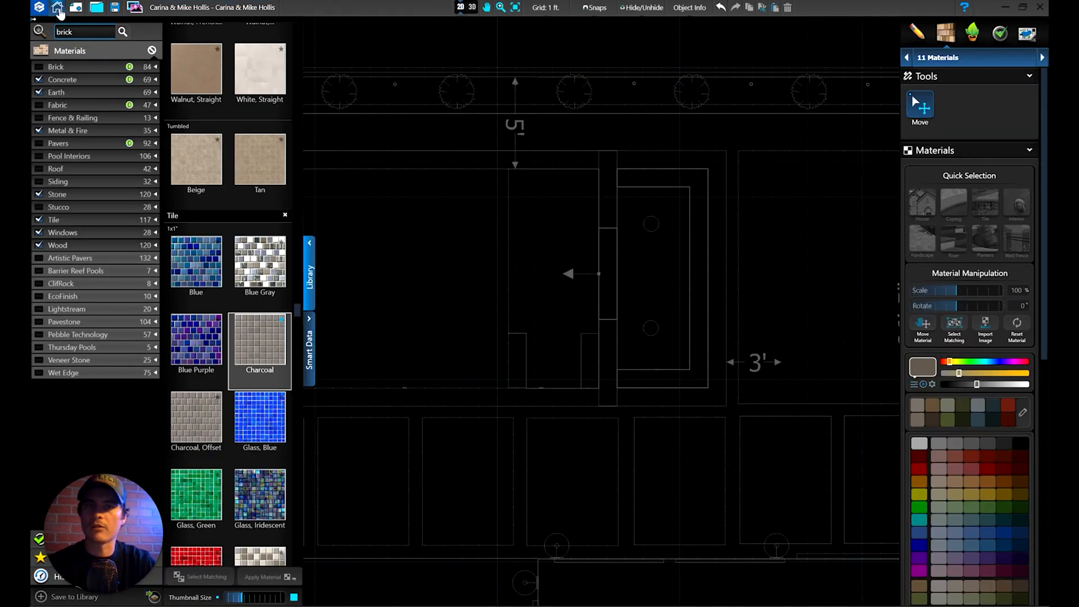
# Step: Start a new project named "Design & Build Process", saving the changes to the currently open project
pyautogui.click(58, 8)
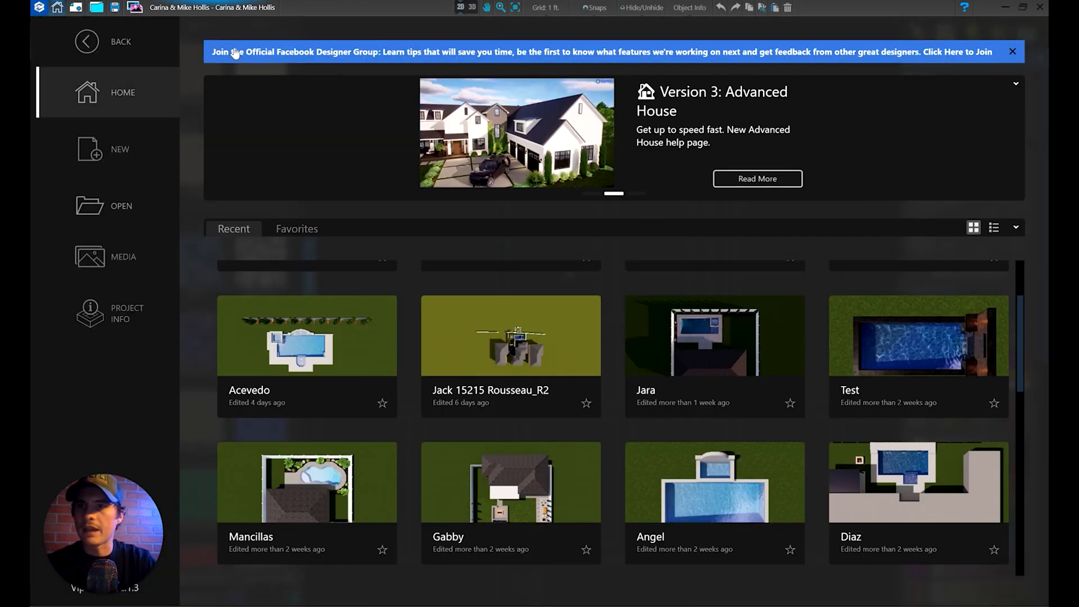
pyautogui.click(118, 145)
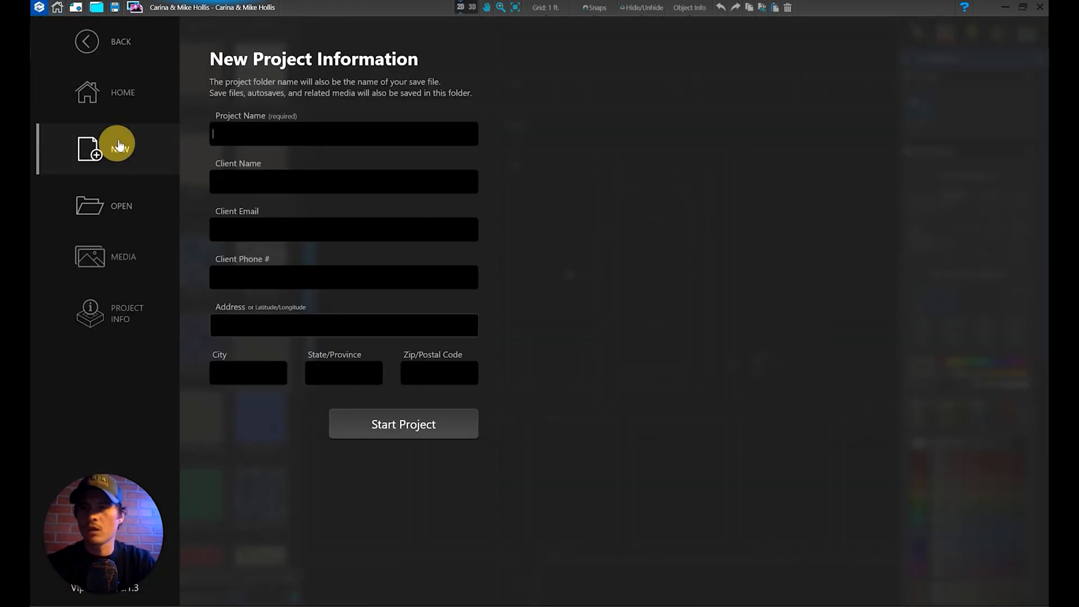
pyautogui.click(236, 131)
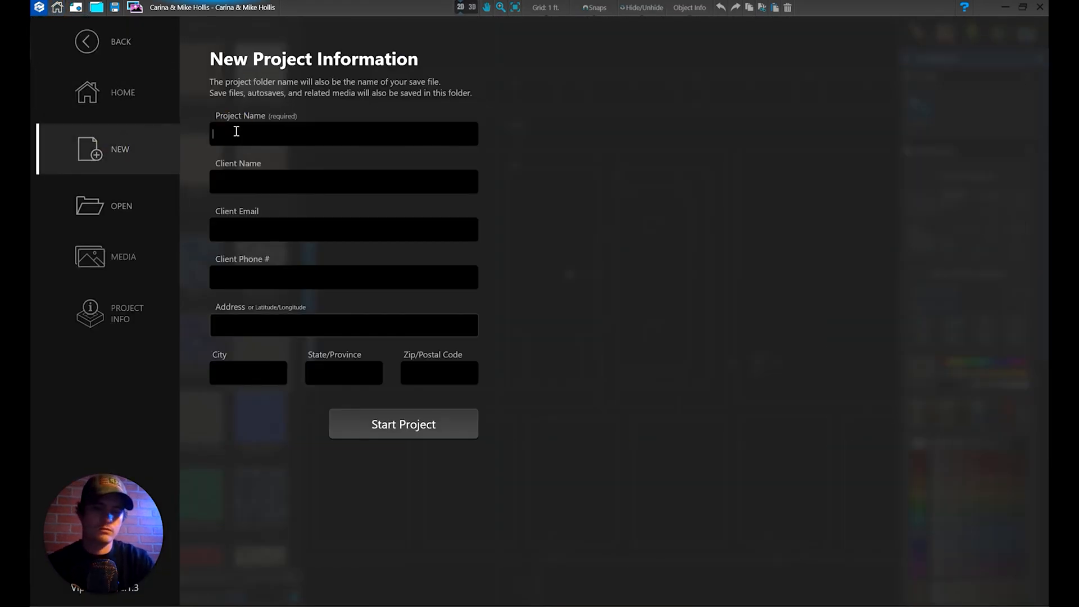
pyautogui.write('Design ')
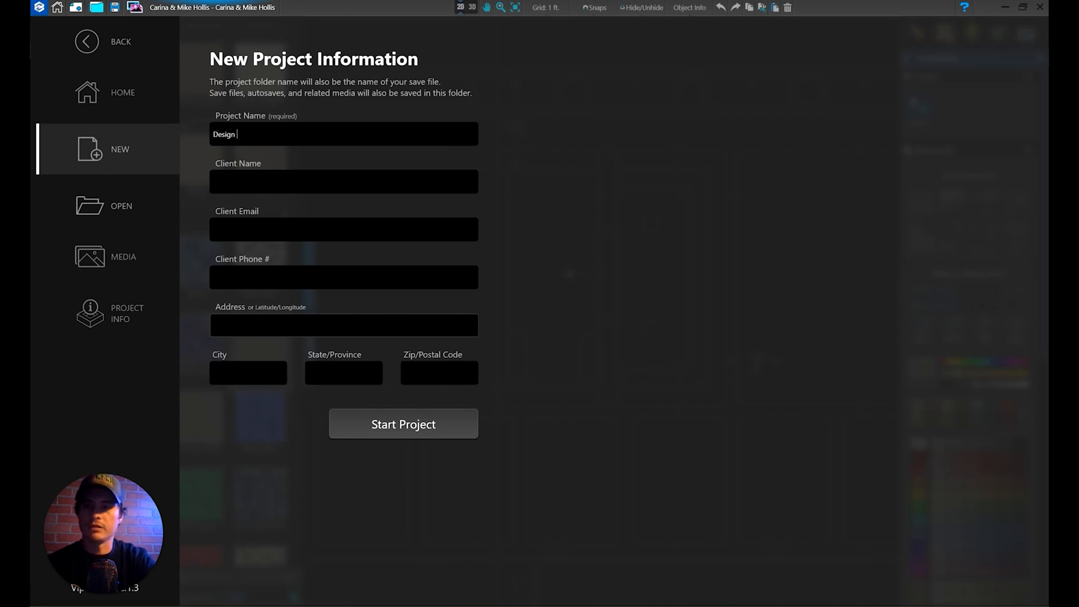
pyautogui.write('& Build')
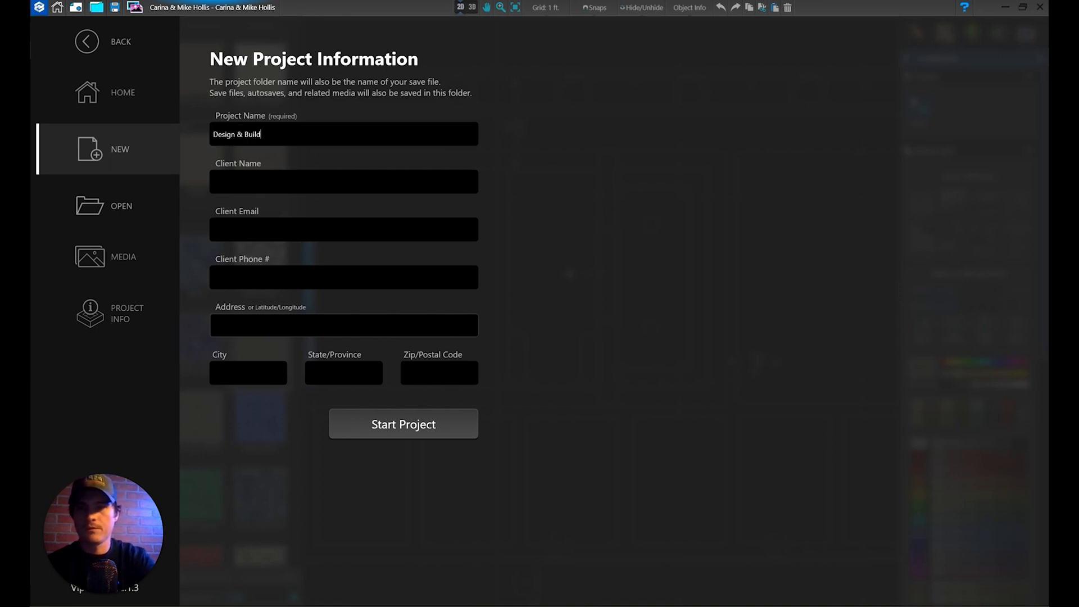
pyautogui.write(' Pr')
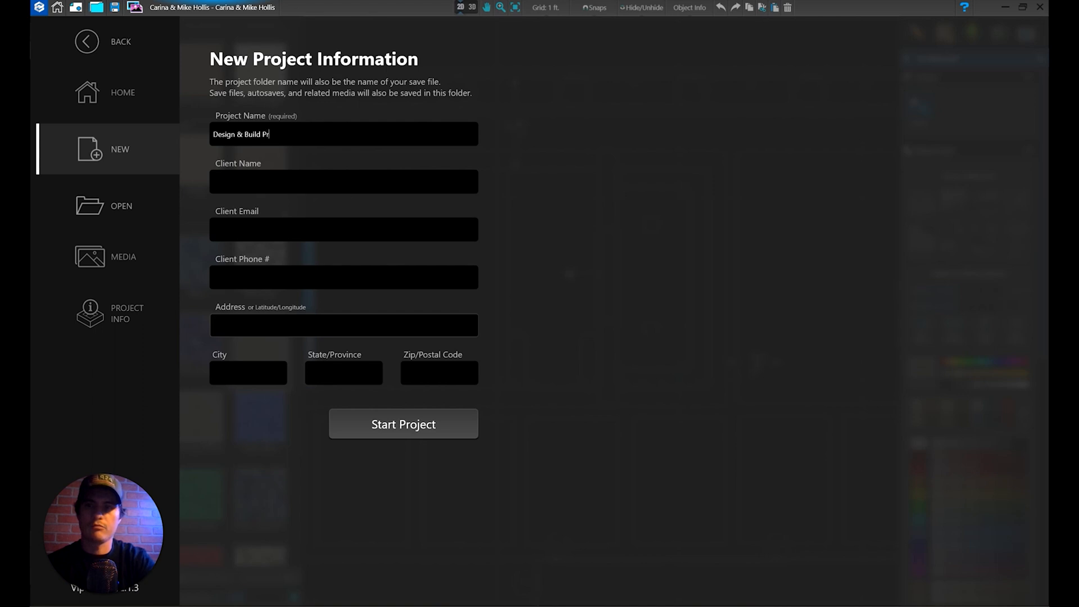
pyautogui.write('ocess')
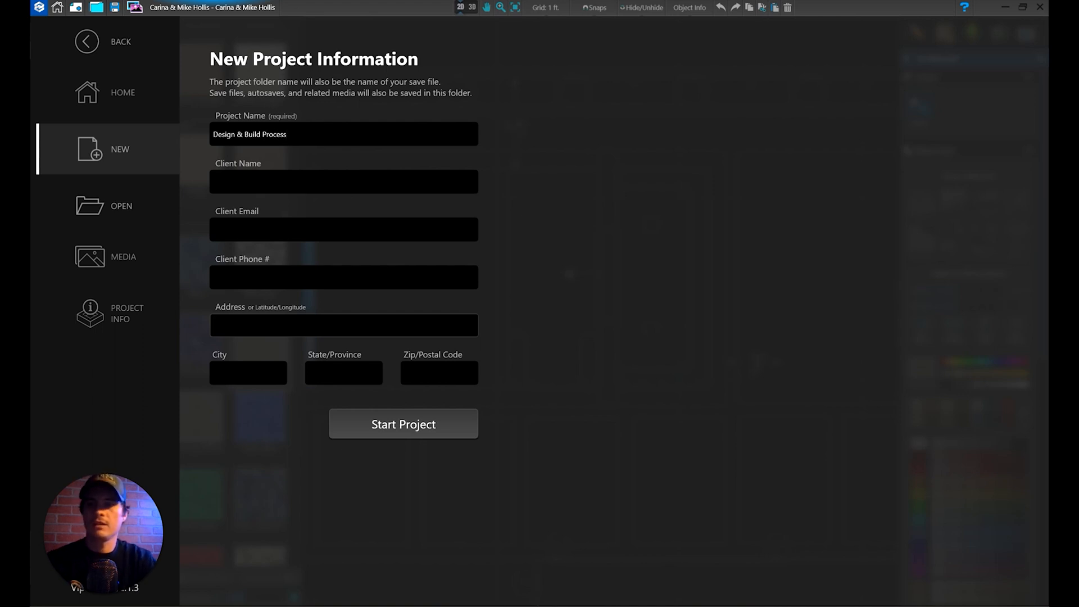
pyautogui.click(422, 427)
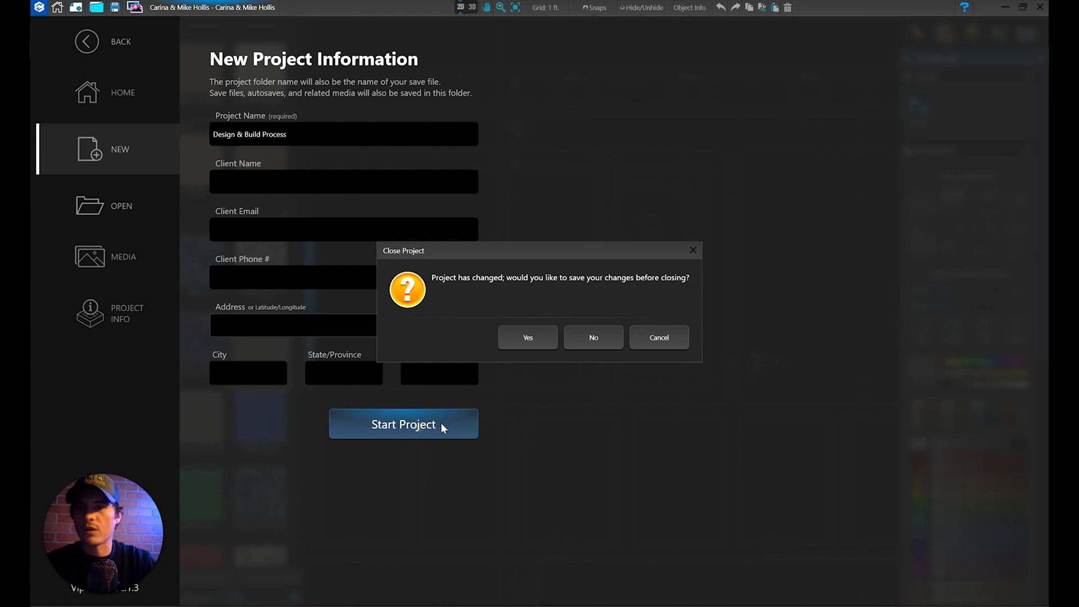
pyautogui.click(541, 350)
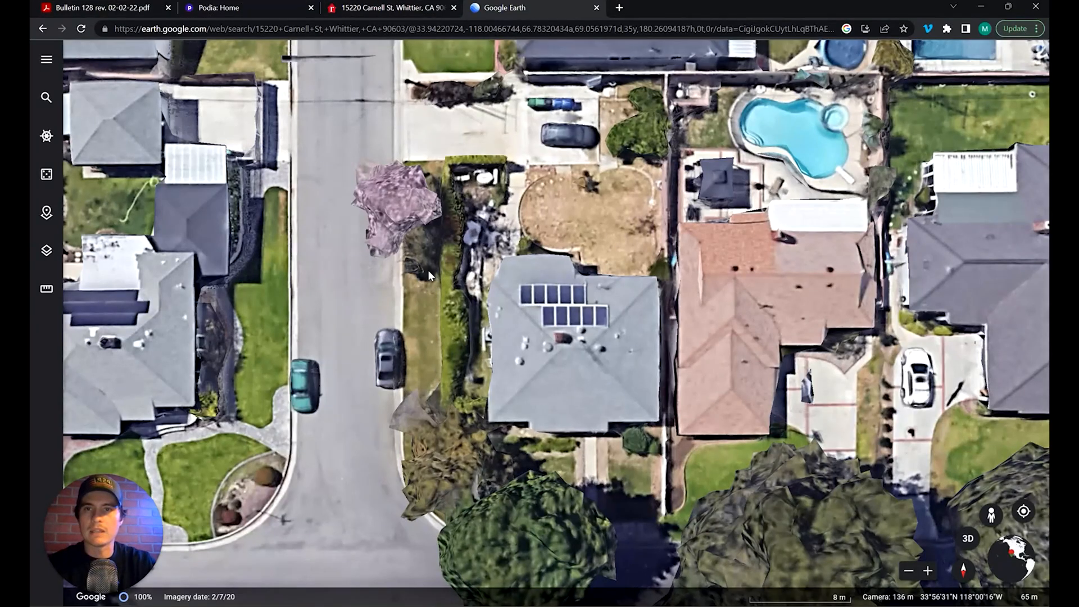
# Step: Switch to the house's realtor.com listing in the browser and open its full photo gallery
pyautogui.click(413, 7)
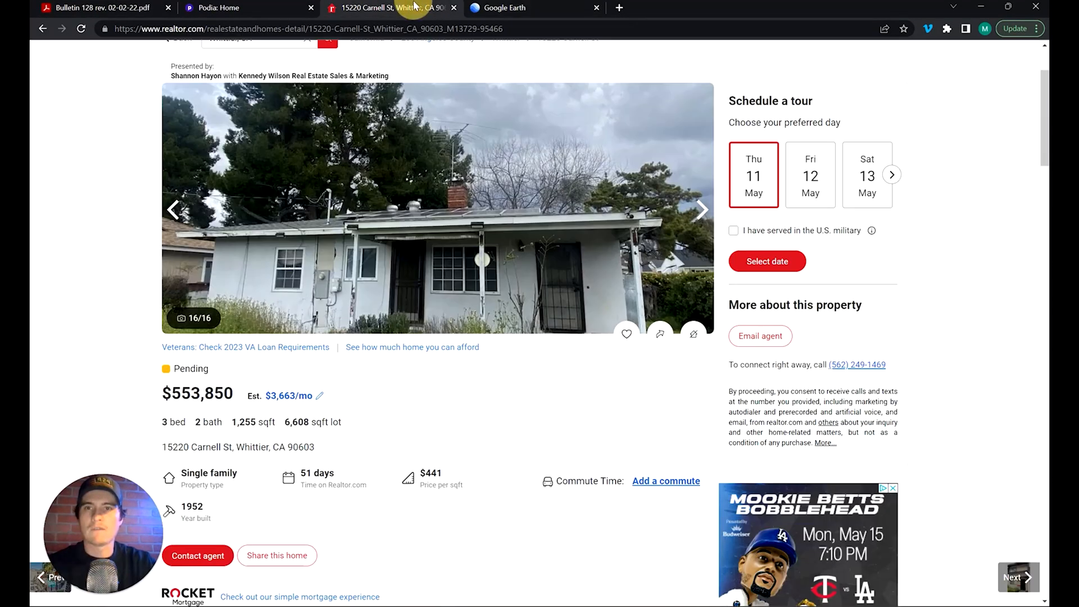
pyautogui.scroll(2, 377, 150)
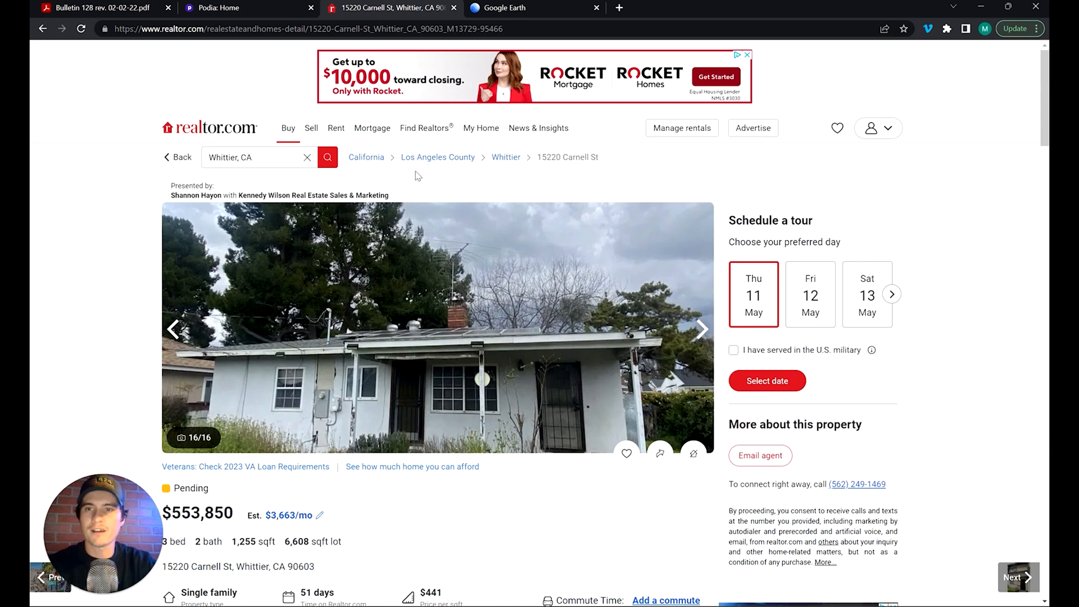
pyautogui.scroll(-3, 557, 209)
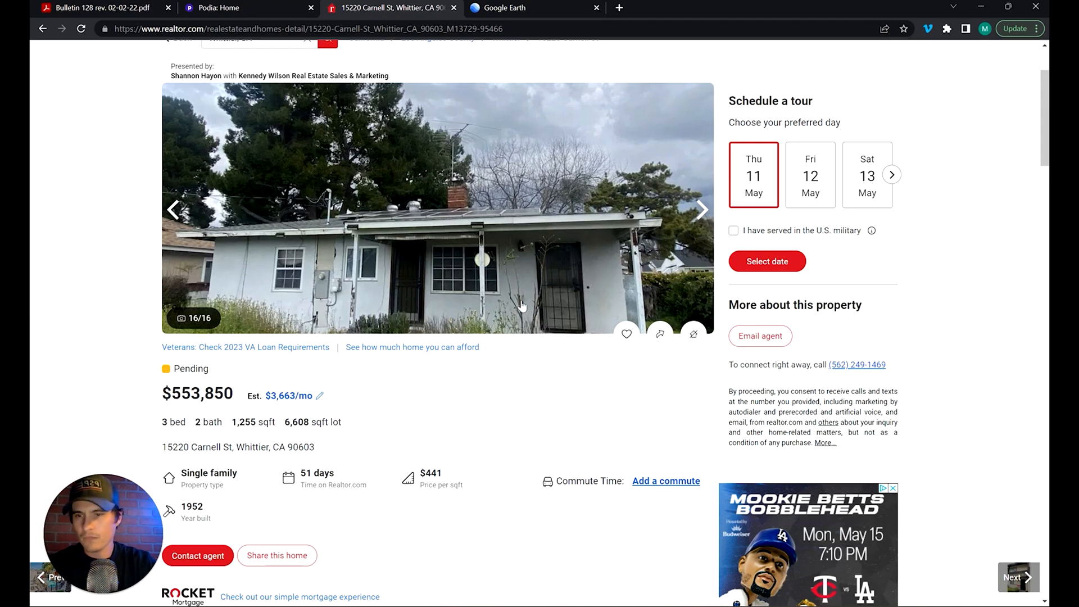
pyautogui.click(498, 231)
# Step: Examine the listing's photos of the house exterior, covered patio, concrete paving and yard, and return to the listing overview
pyautogui.scroll(-15, 547, 308)
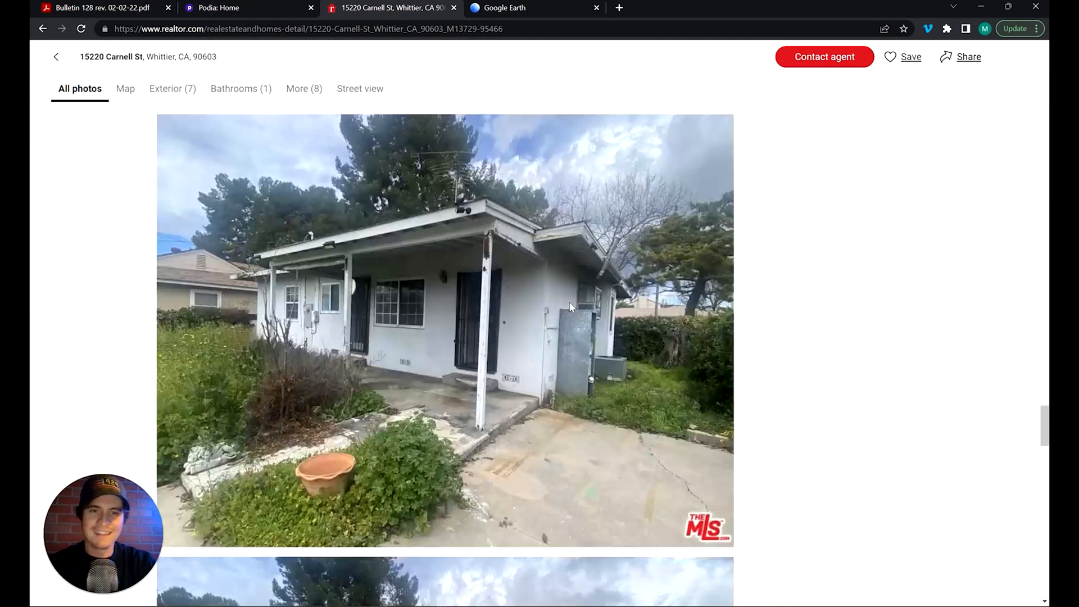
pyautogui.scroll(15, 544, 106)
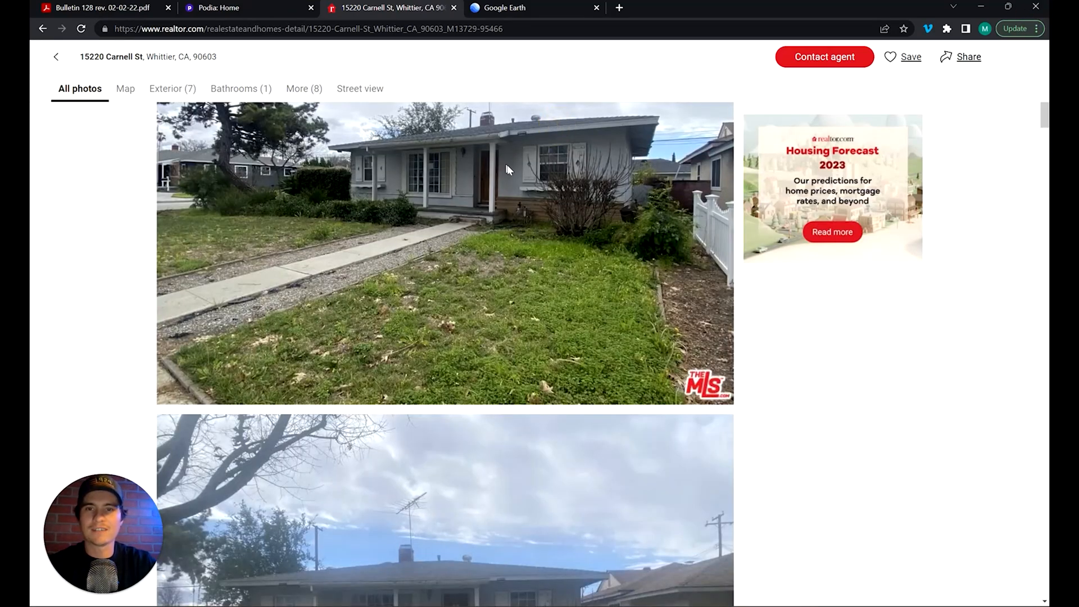
pyautogui.scroll(-12, 559, 204)
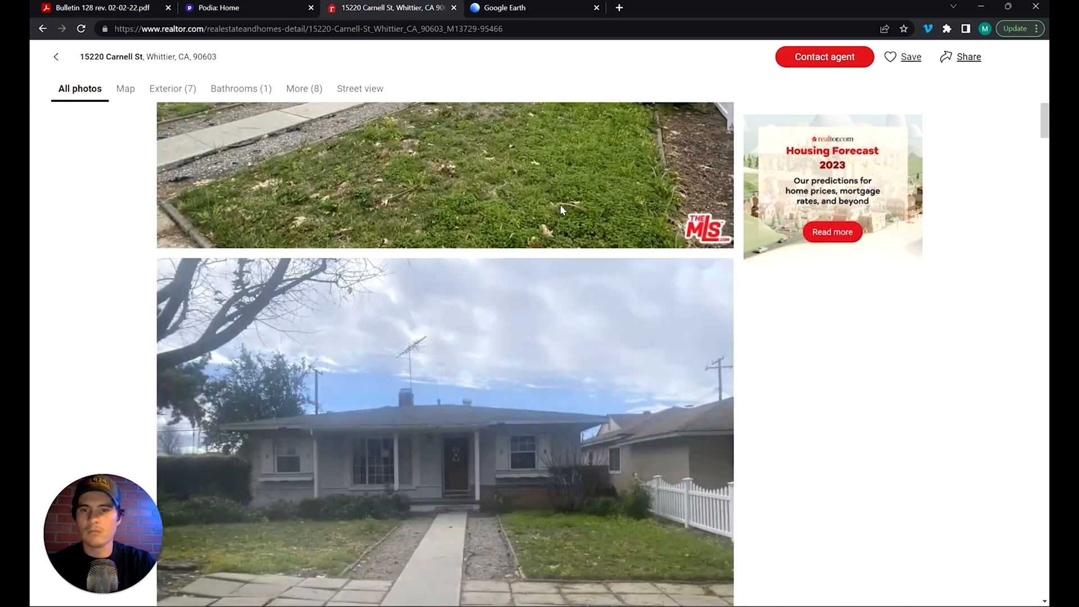
pyautogui.scroll(-20, 678, 224)
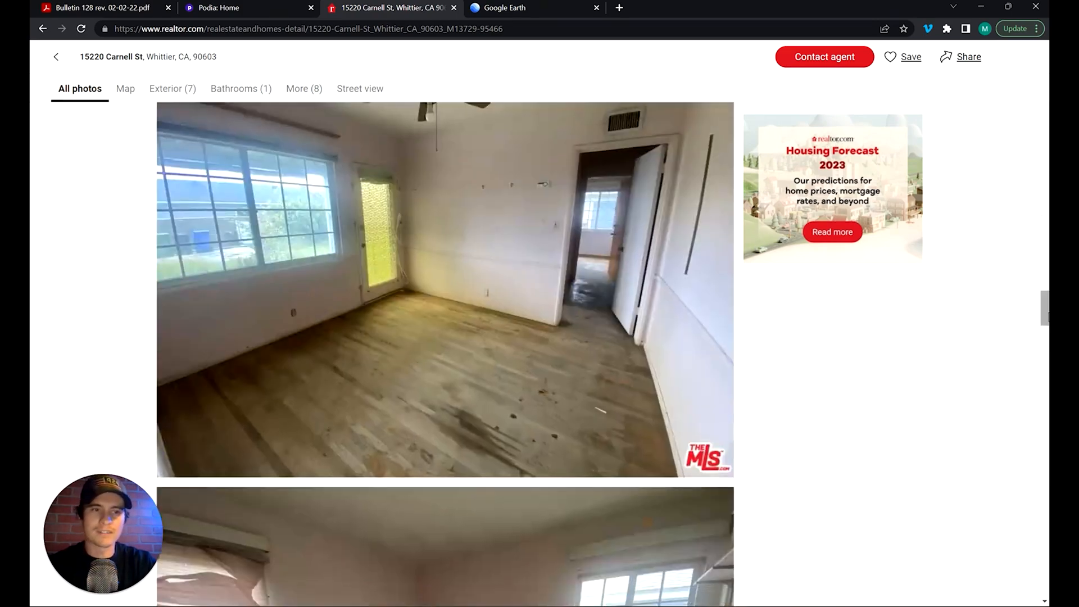
pyautogui.moveTo(1046, 315); pyautogui.dragTo(1041, 450)
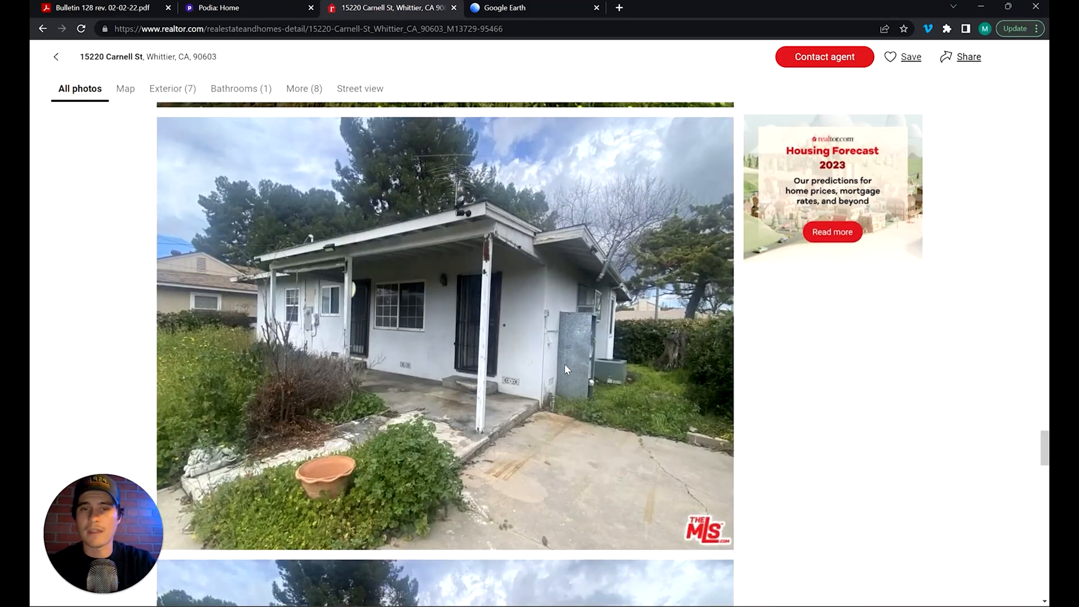
pyautogui.scroll(5, 600, 351)
pyautogui.scroll(-5, 599, 352)
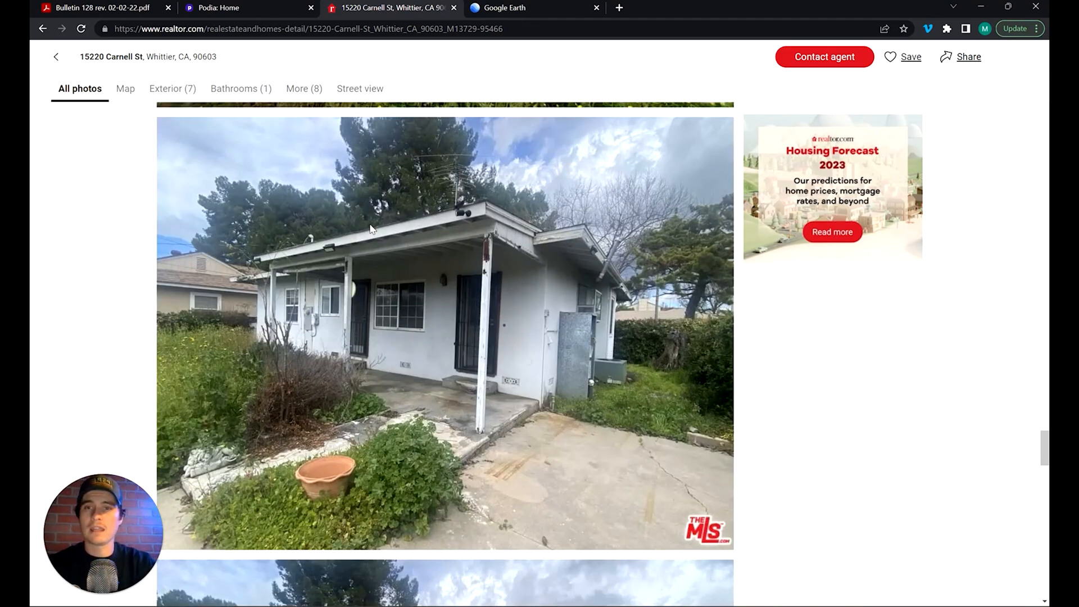
pyautogui.moveTo(539, 606)
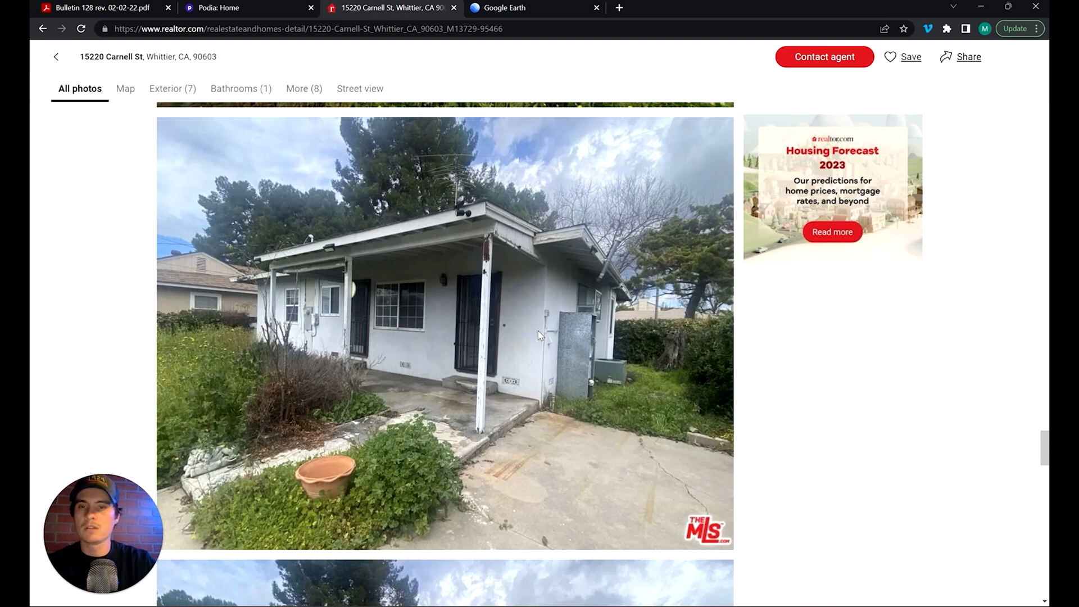
pyautogui.scroll(-8, 494, 299)
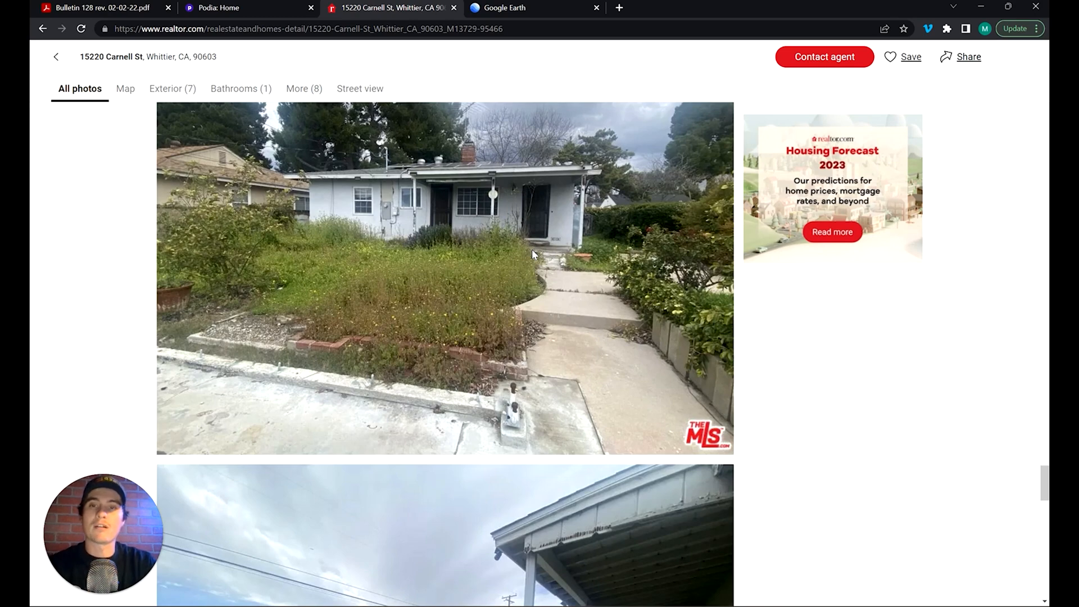
pyautogui.scroll(-11, 531, 248)
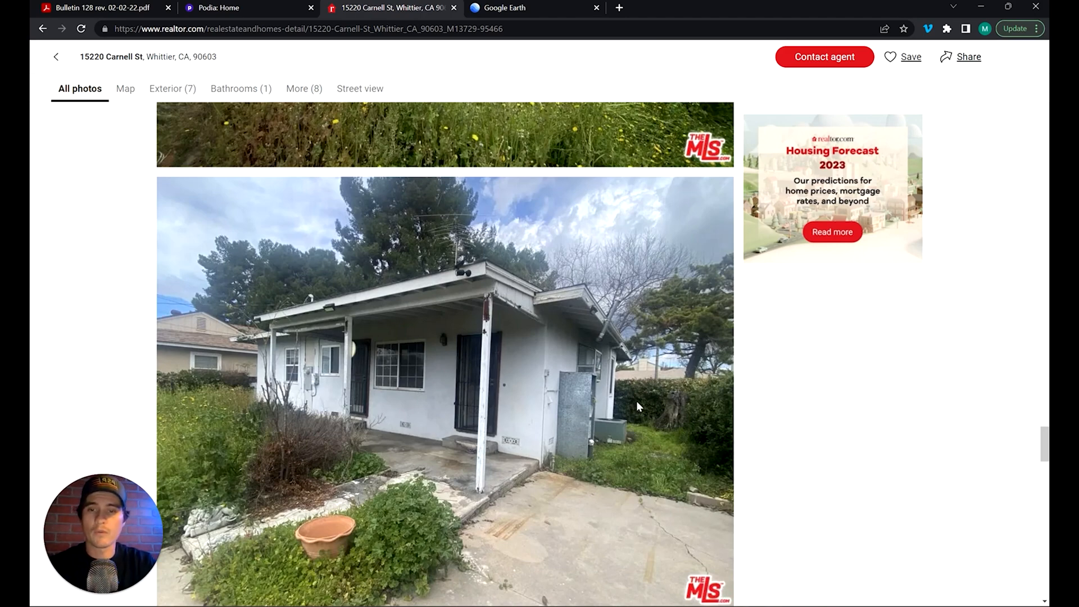
pyautogui.scroll(-15, 636, 400)
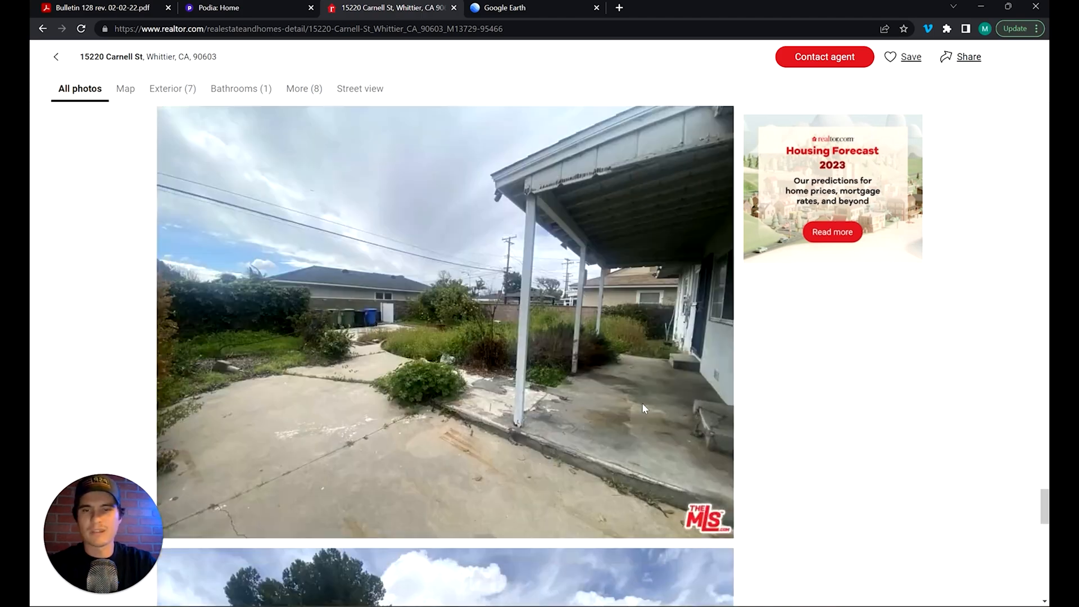
pyautogui.scroll(-4, 643, 405)
pyautogui.scroll(10, 643, 405)
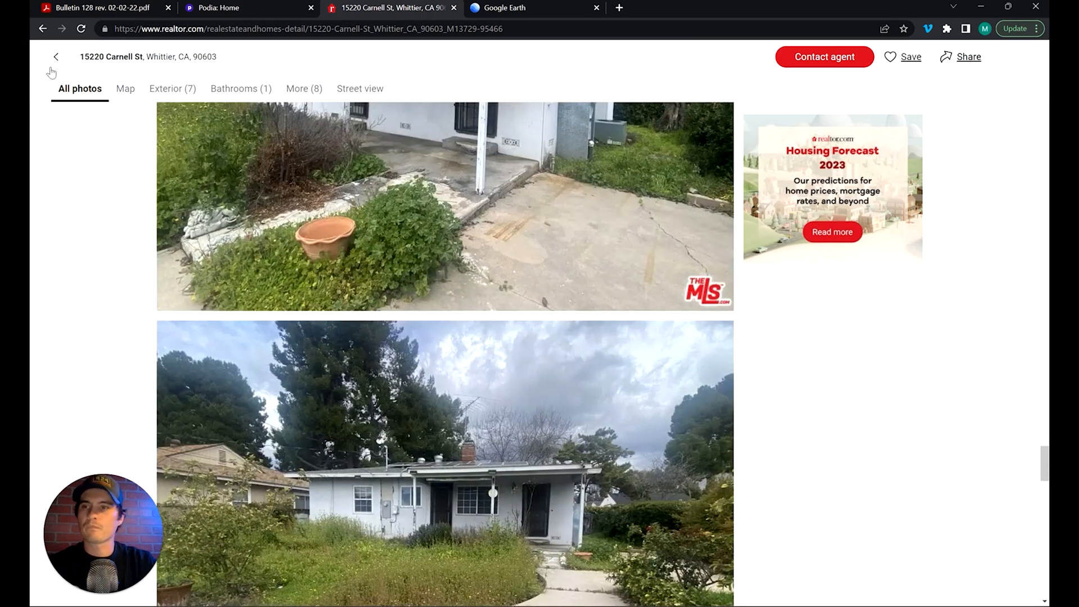
pyautogui.click(56, 57)
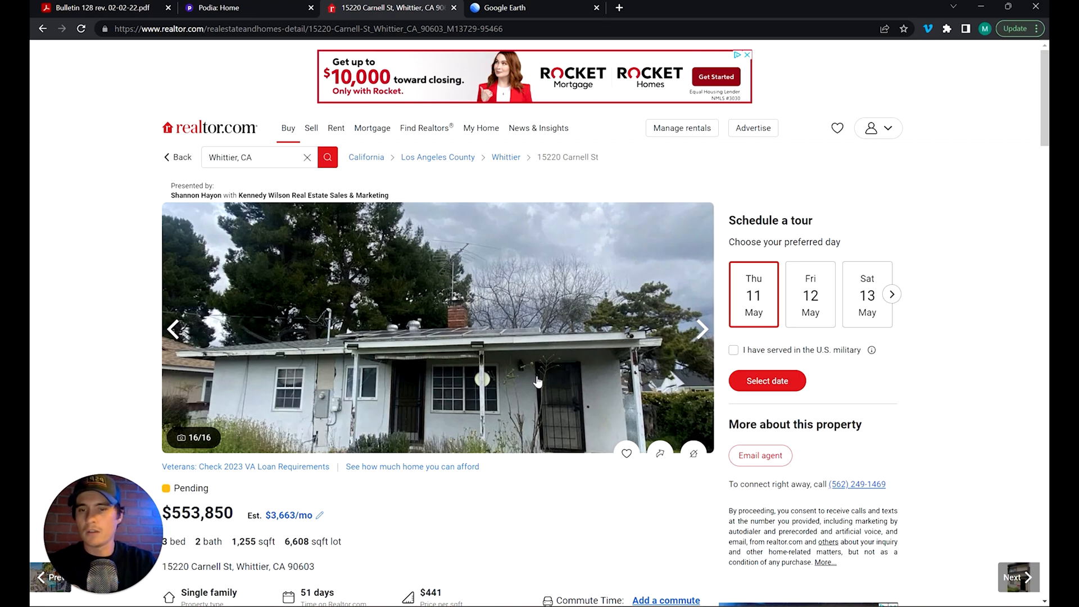
# Step: Copy the property's full address from the listing overview
pyautogui.scroll(-1, 442, 380)
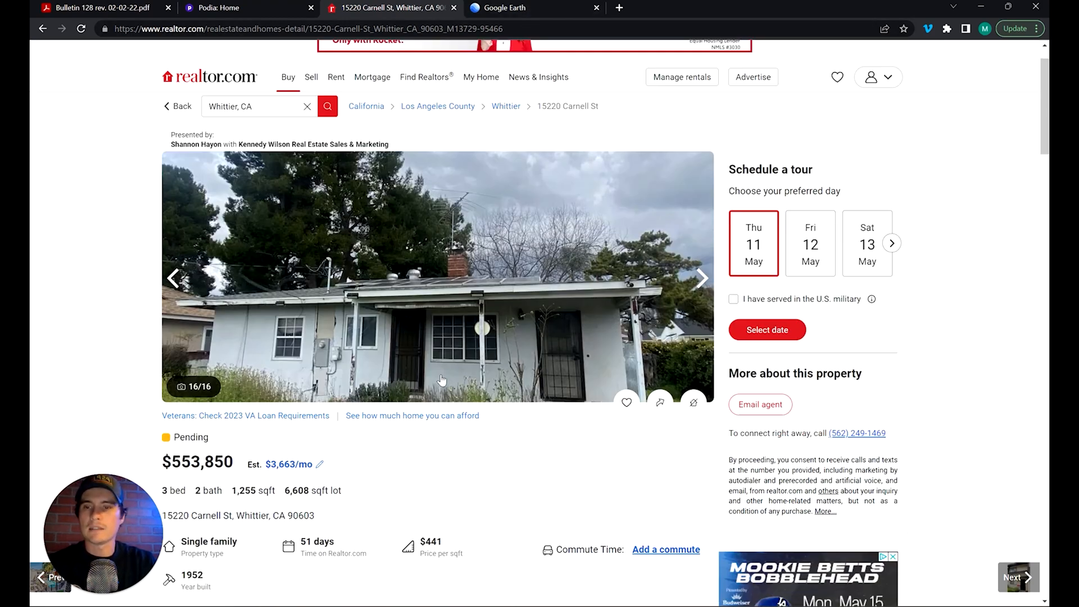
pyautogui.scroll(-5, 442, 380)
pyautogui.scroll(2, 252, 246)
pyautogui.scroll(-6, 194, 338)
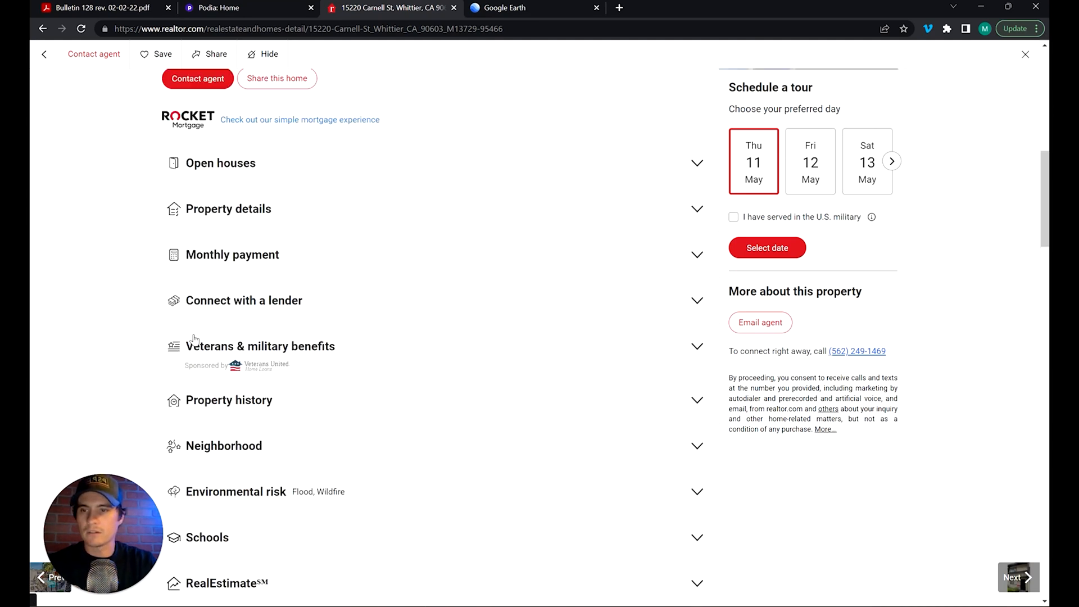
pyautogui.scroll(7, 253, 323)
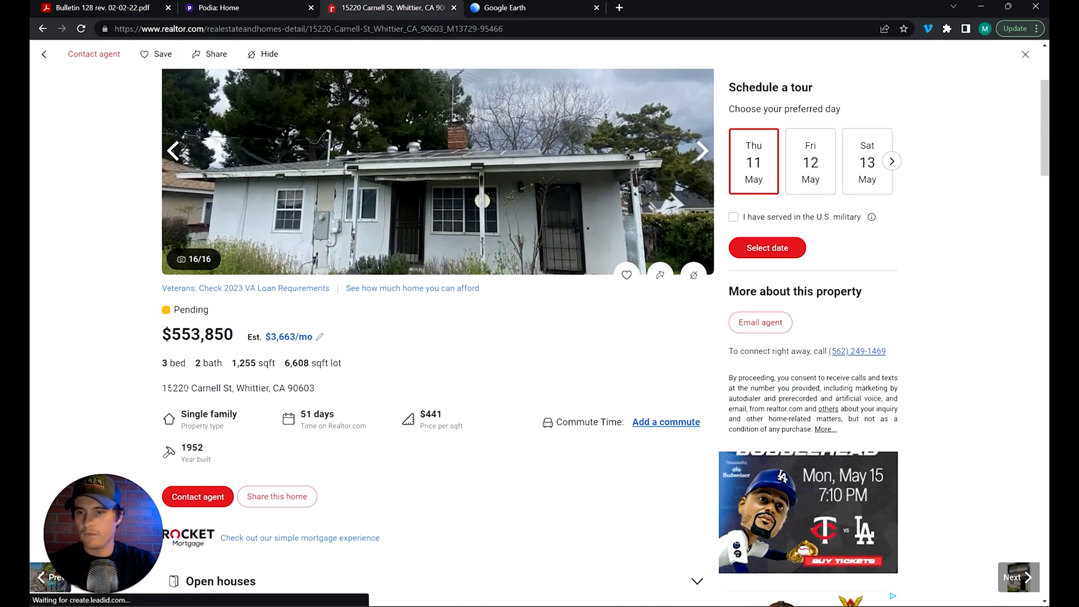
pyautogui.moveTo(162, 388); pyautogui.dragTo(320, 395)
pyautogui.hotkey('ctrl', 'c')
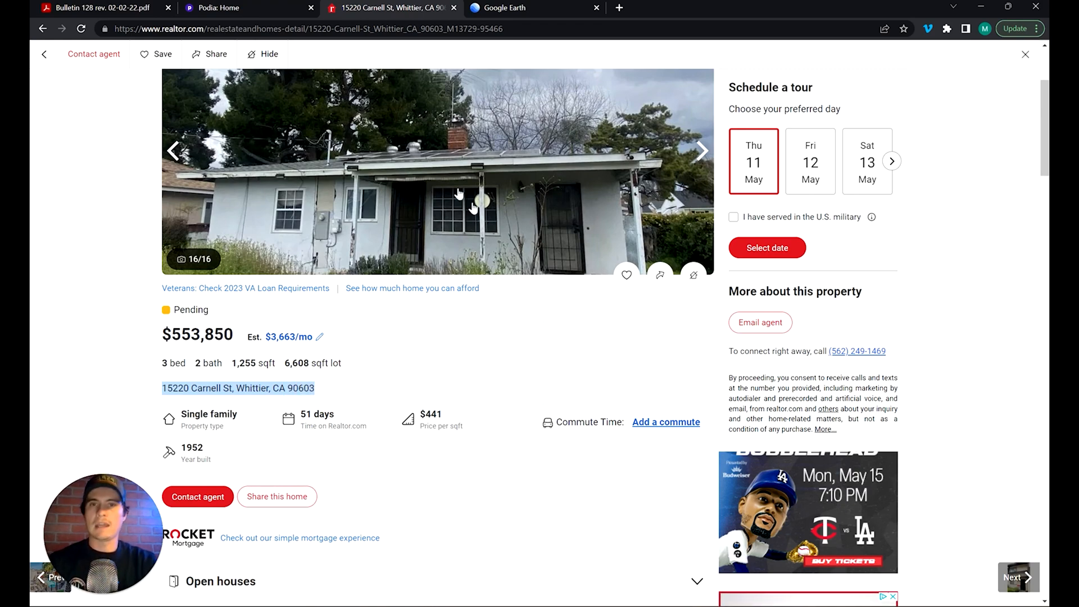
# Step: Switch to Google Earth in the browser and search for the property using the copied address
pyautogui.click(549, 6)
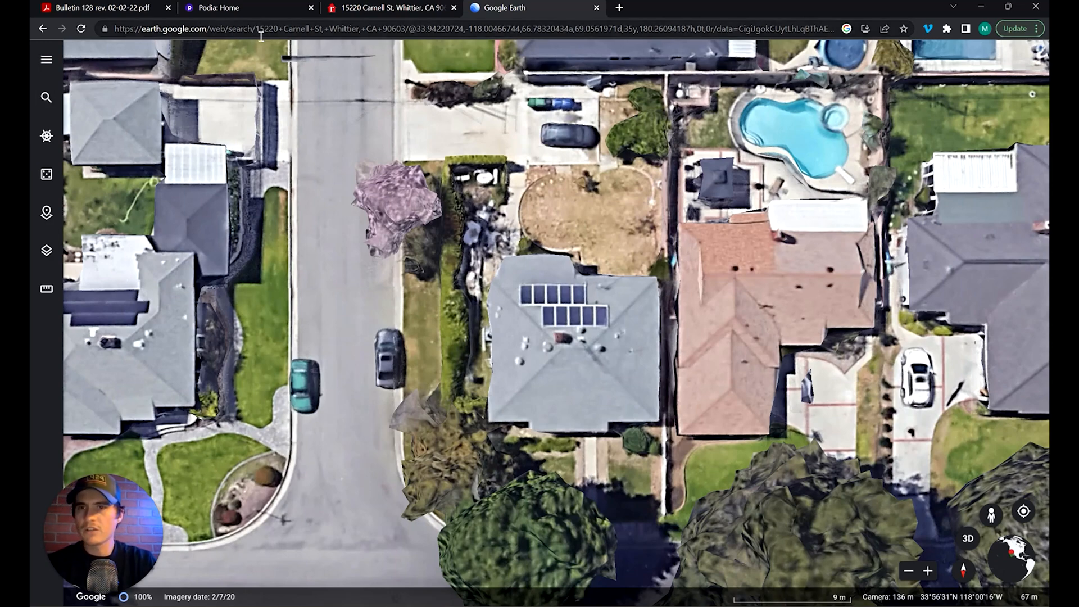
pyautogui.click(48, 98)
pyautogui.hotkey('ctrl', 'v')
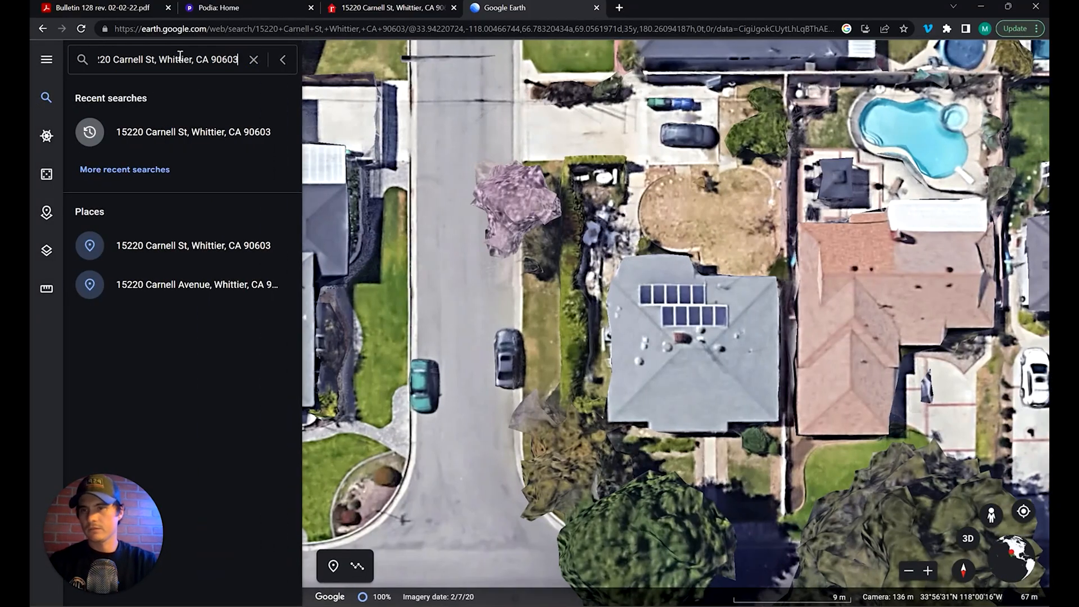
pyautogui.press('Return')
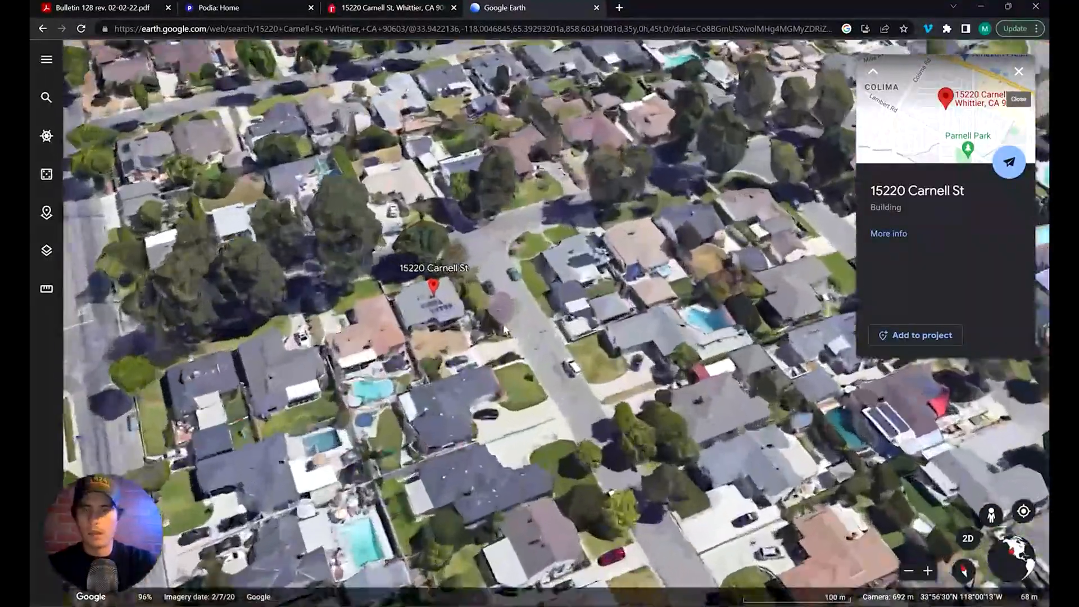
# Step: Zoom in on the marked house and enter Street View on the street alongside its hedge
pyautogui.moveTo(504, 331); pyautogui.dragTo(491, 385)
pyautogui.moveTo(491, 386); pyautogui.dragTo(547, 327, button='middle')
pyautogui.scroll(3, 547, 327)
pyautogui.moveTo(547, 327); pyautogui.dragTo(535, 420)
pyautogui.moveTo(635, 387); pyautogui.dragTo(700, 326, button='middle')
pyautogui.moveTo(715, 254); pyautogui.dragTo(683, 413)
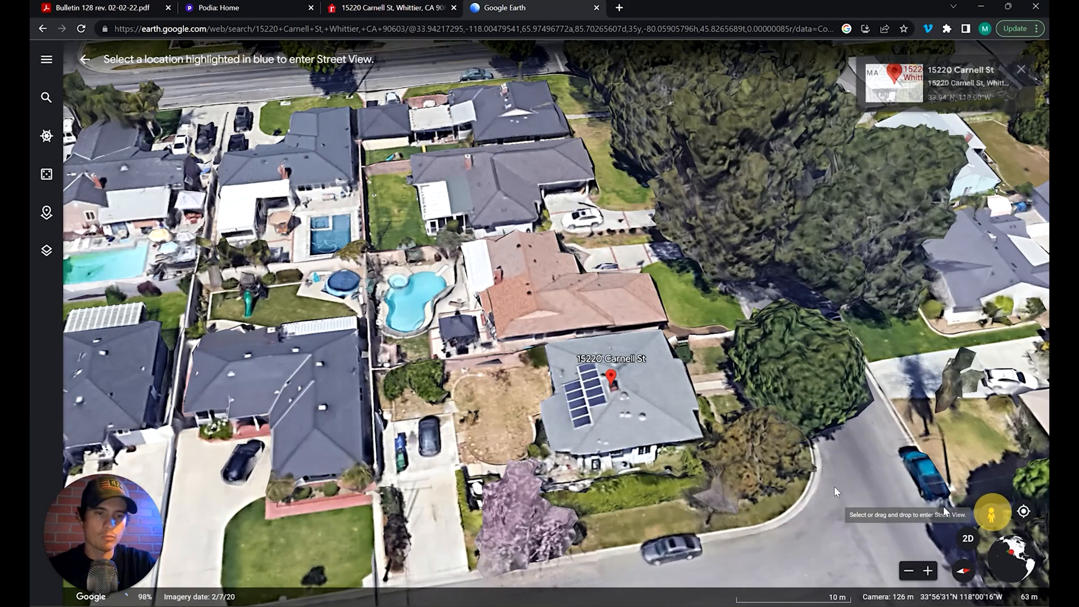
pyautogui.click(626, 543)
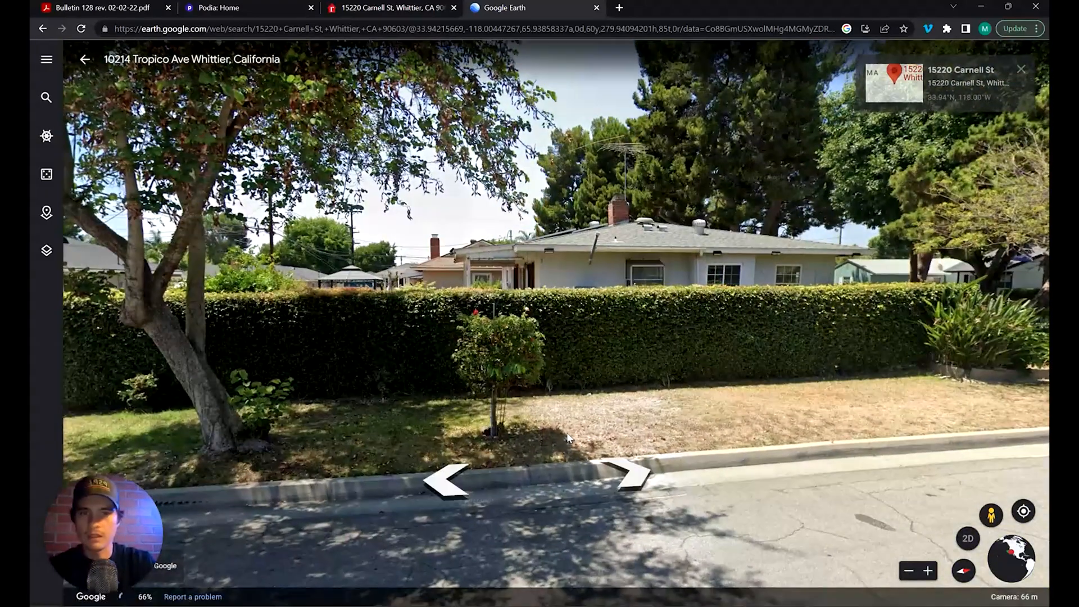
# Step: Examine the concrete driveway, block wall, hedge and backyard access from the street in front of the driveway
pyautogui.moveTo(366, 387); pyautogui.dragTo(431, 486)
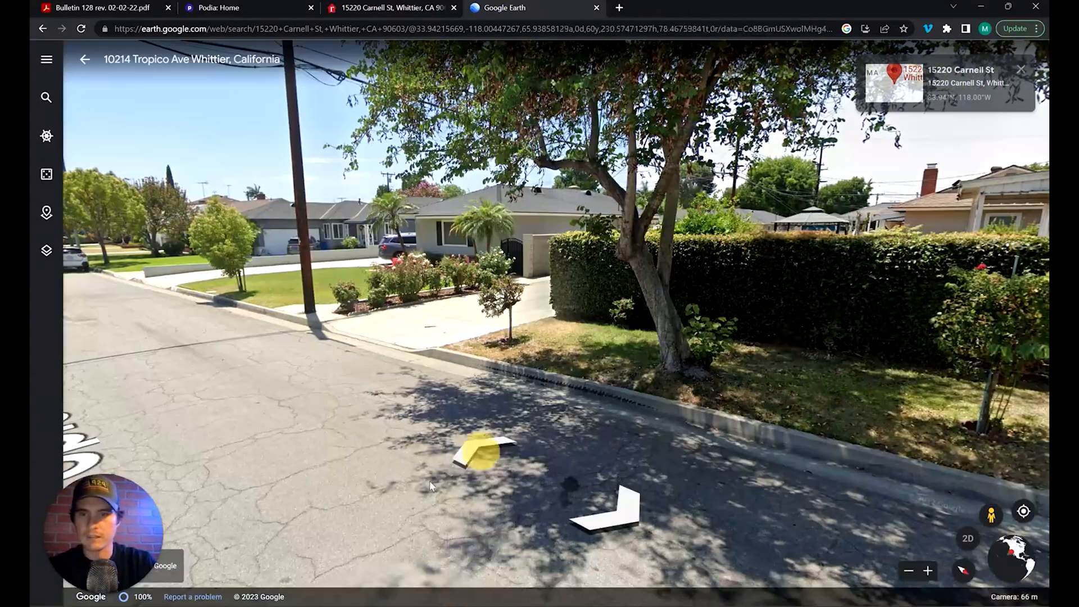
pyautogui.click(483, 448)
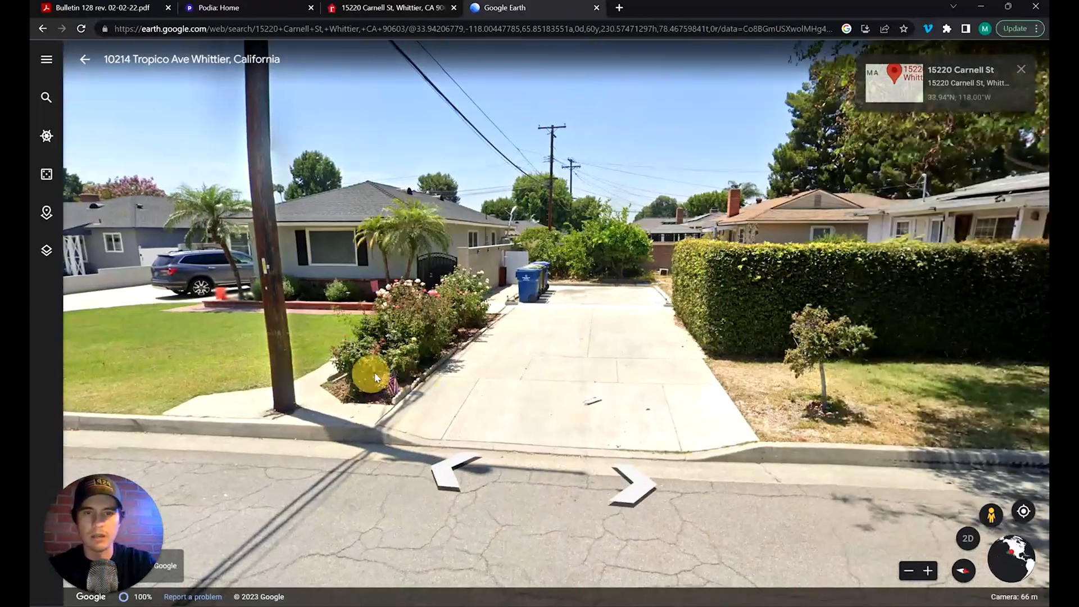
pyautogui.doubleClick(586, 289)
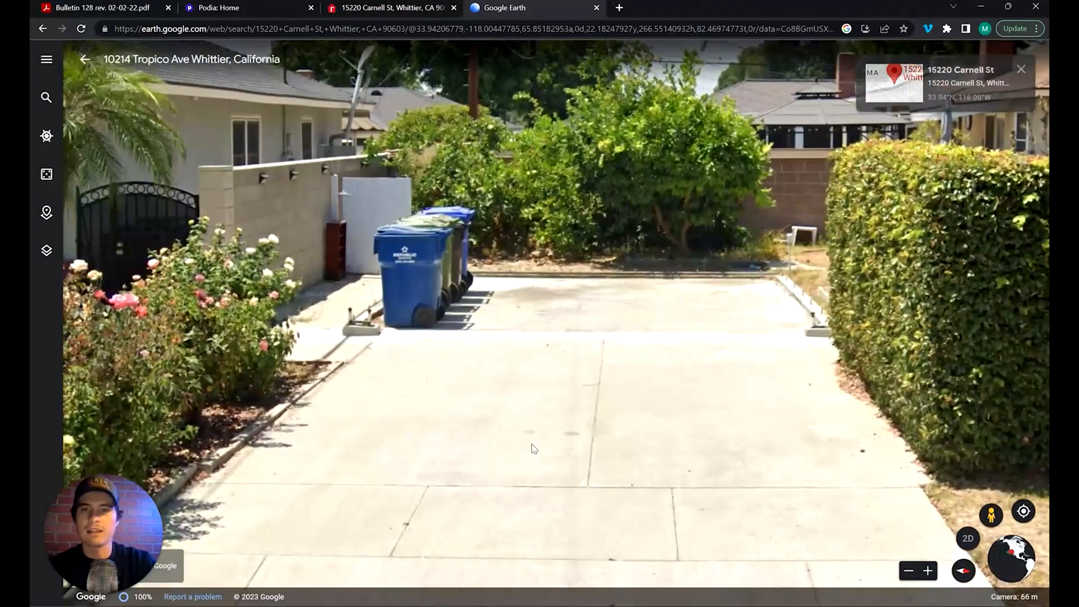
pyautogui.moveTo(712, 278); pyautogui.dragTo(661, 373)
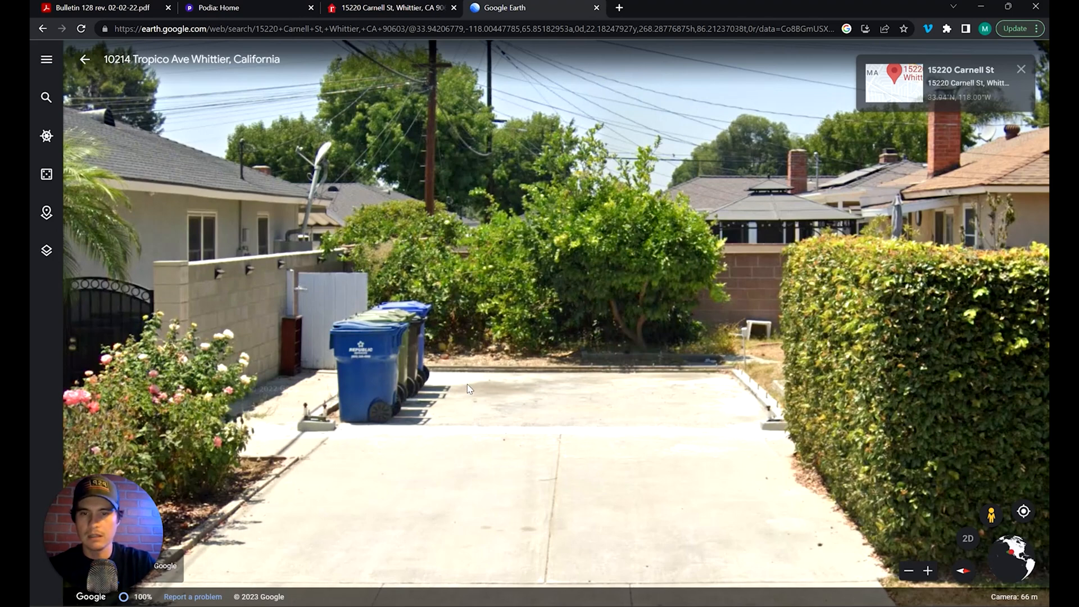
pyautogui.scroll(-3, 471, 388)
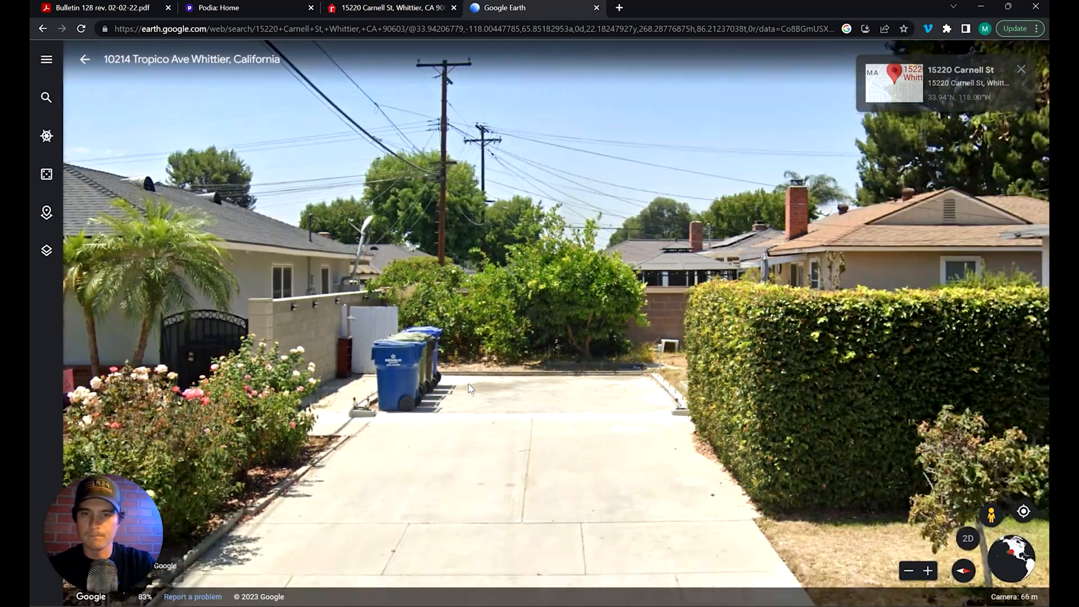
pyautogui.scroll(3, 471, 387)
pyautogui.scroll(-3, 471, 387)
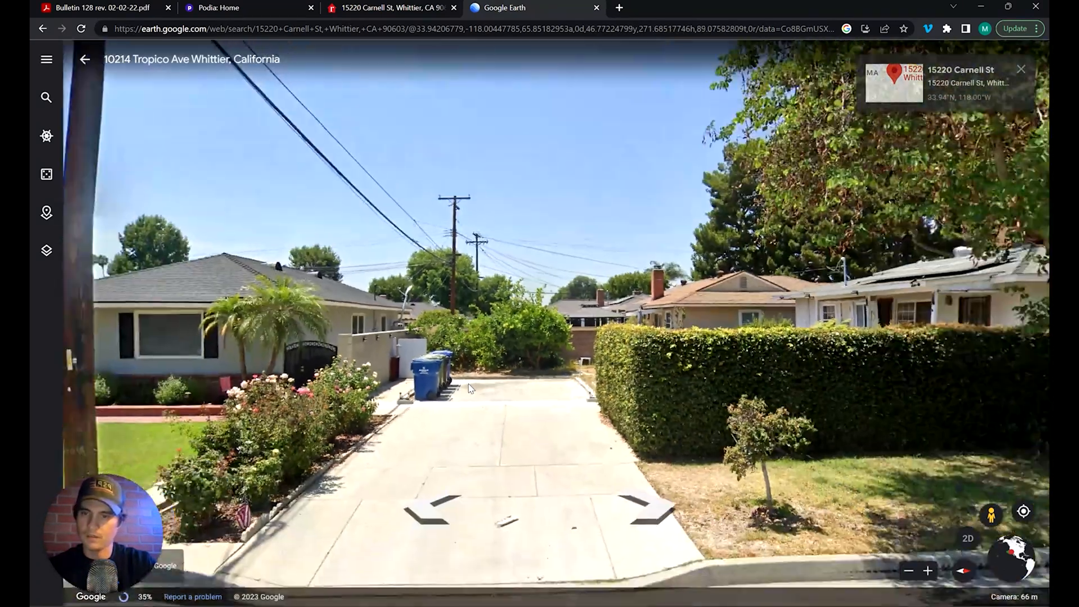
pyautogui.scroll(3, 489, 389)
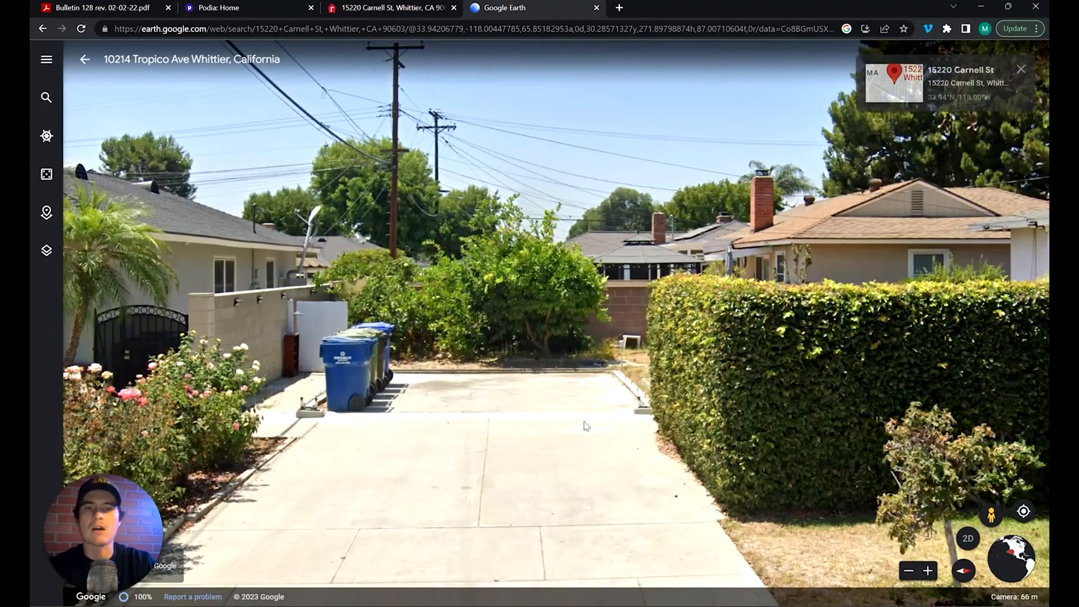
pyautogui.moveTo(642, 423); pyautogui.dragTo(653, 442)
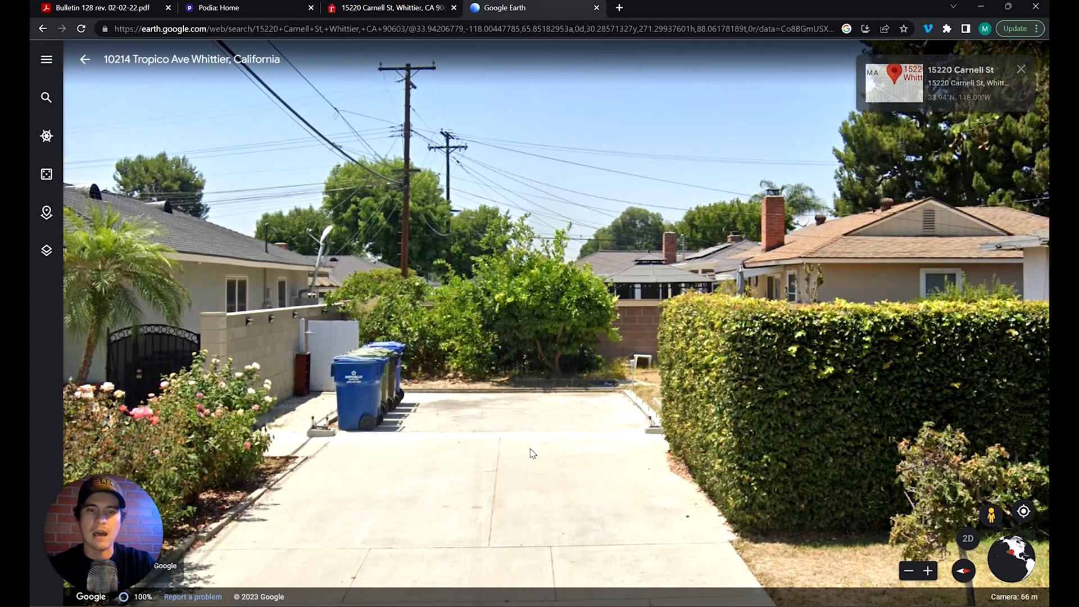
pyautogui.scroll(-5, 738, 433)
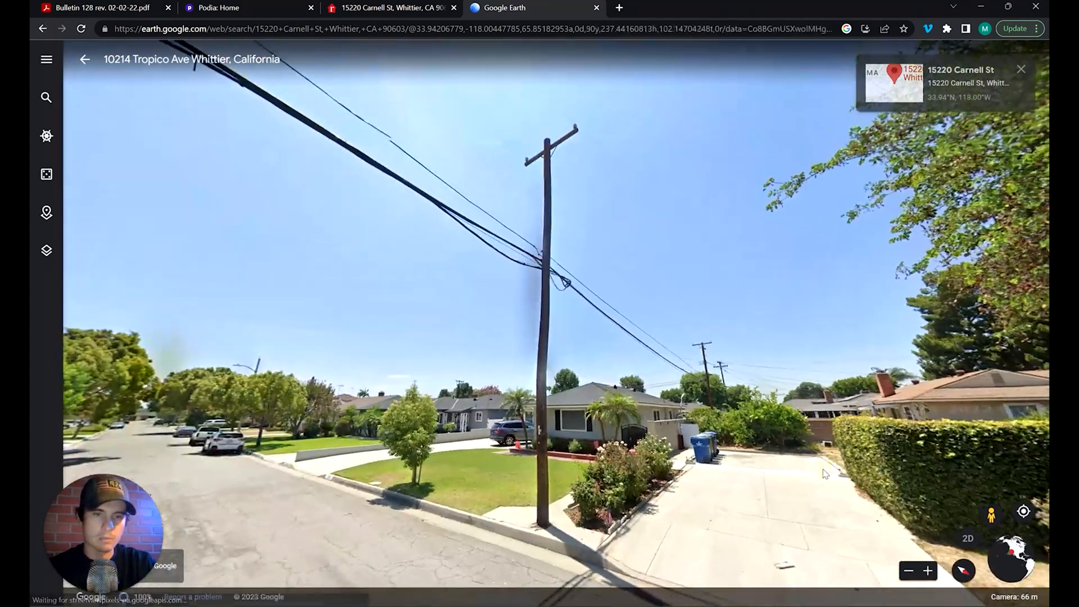
pyautogui.moveTo(802, 438); pyautogui.dragTo(381, 317)
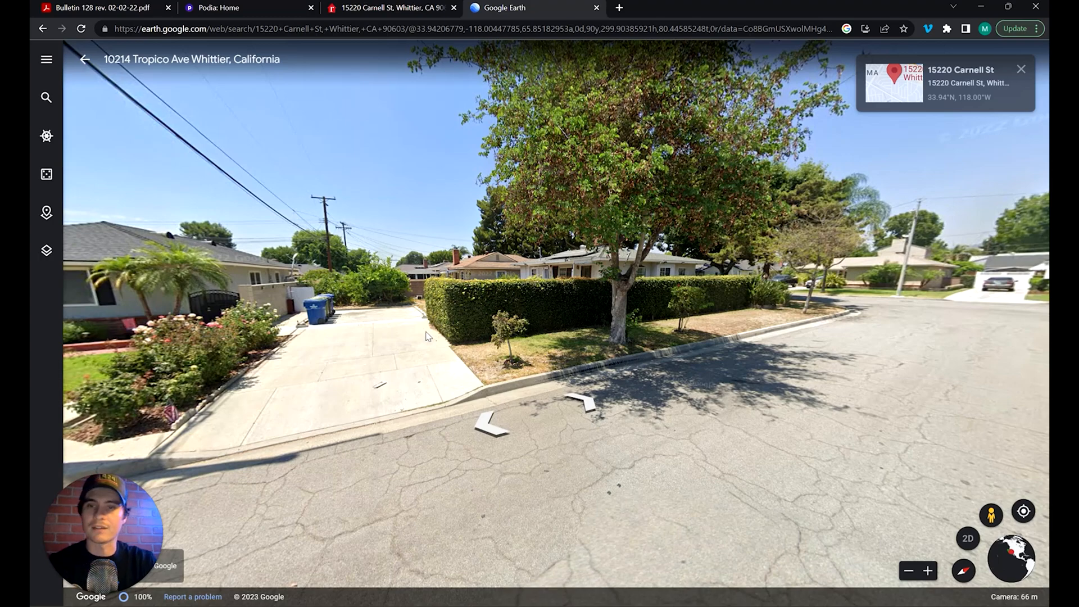
# Step: Move along the street toward the corner and look at the side of the house behind the hedge
pyautogui.click(582, 402)
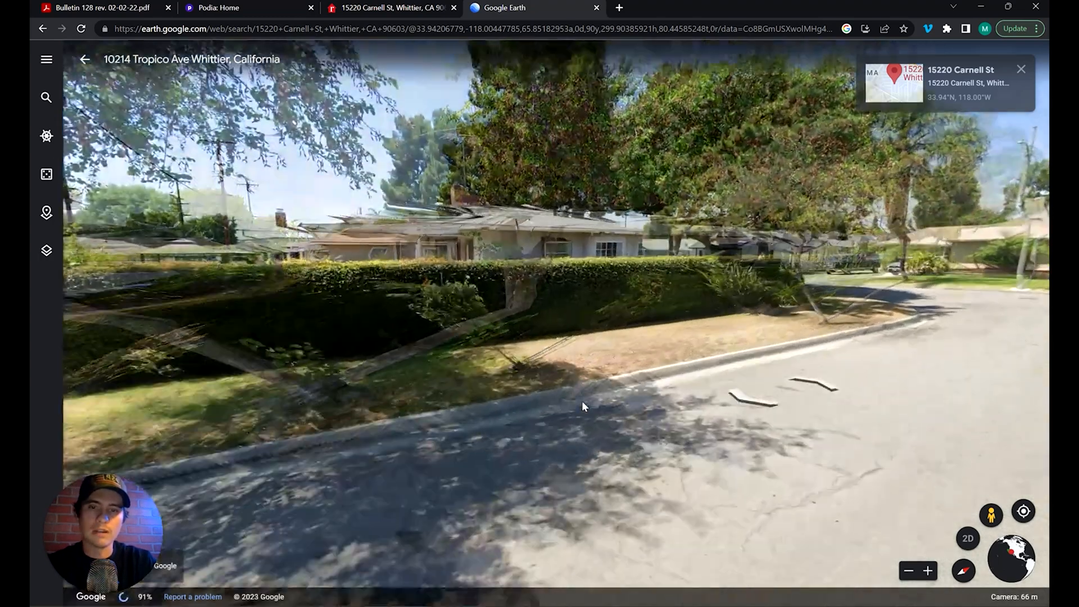
pyautogui.click(620, 453)
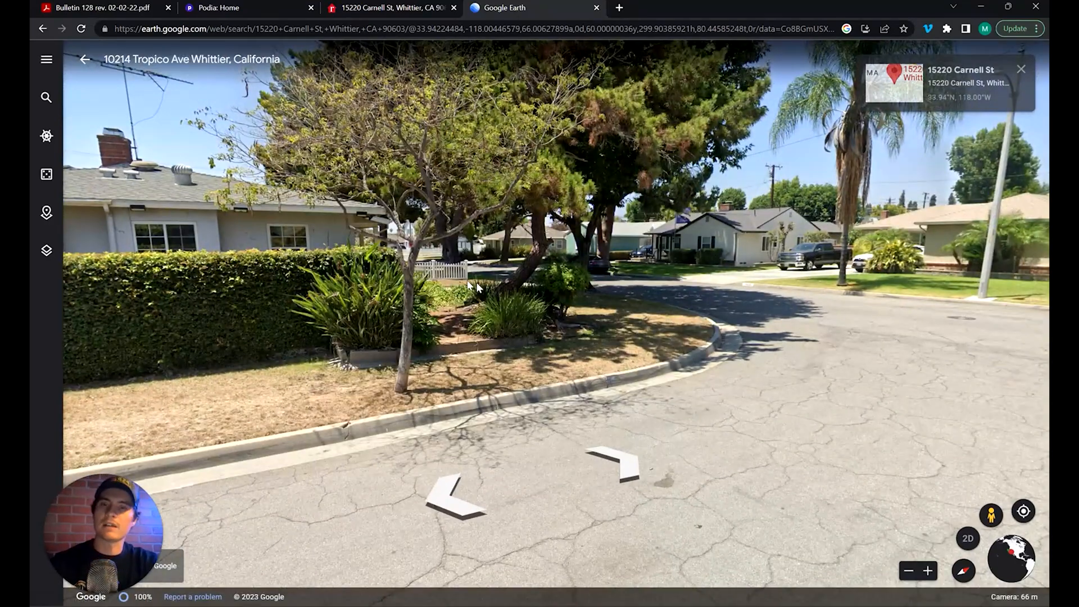
pyautogui.moveTo(465, 258); pyautogui.dragTo(307, 223)
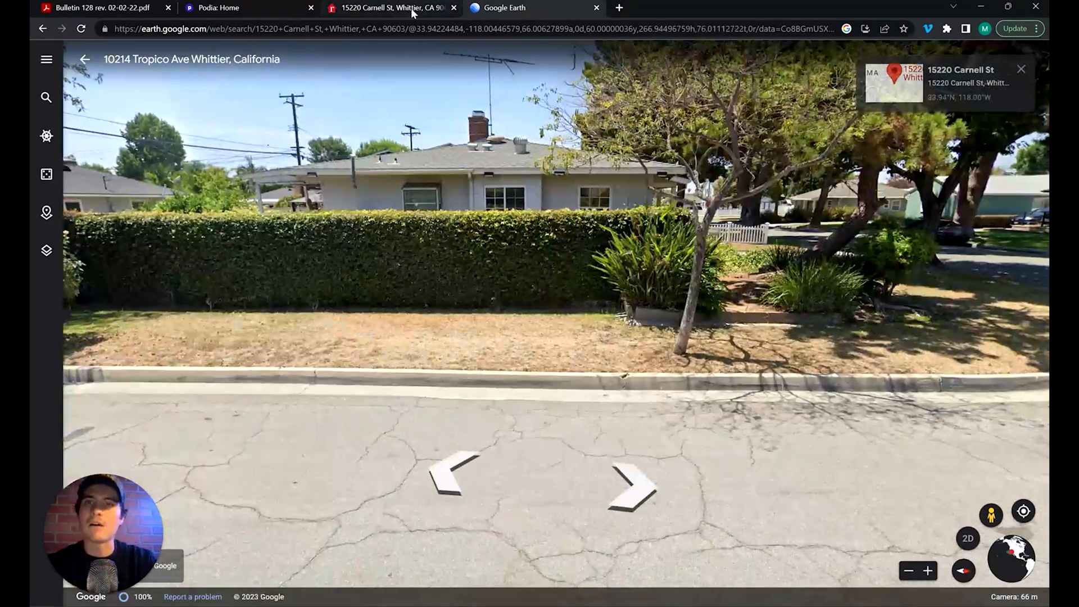
# Step: Exit Street View and return to the aerial map of the property
pyautogui.click(43, 29)
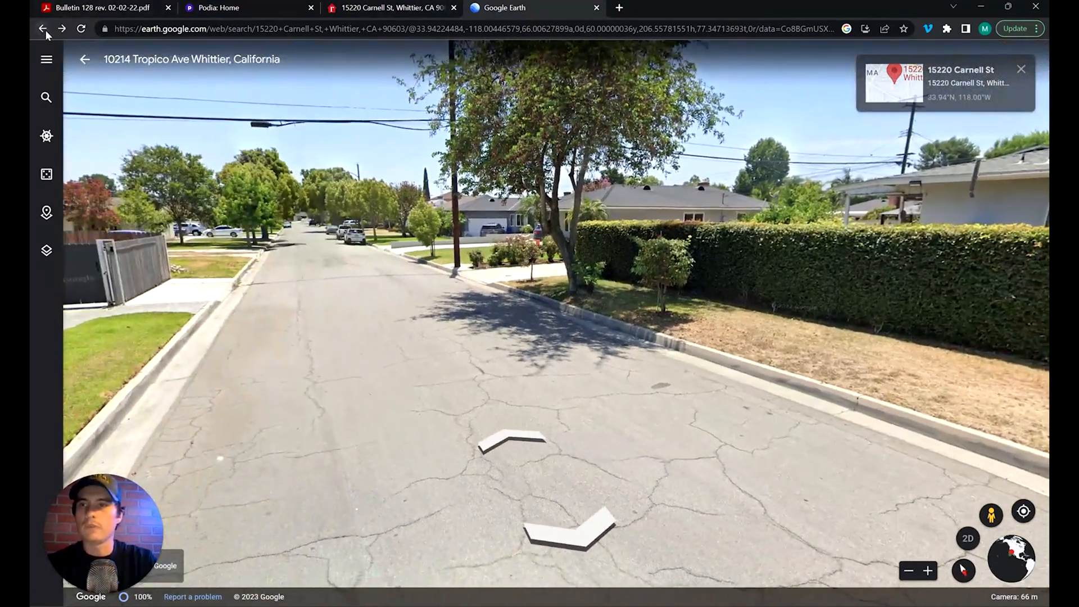
pyautogui.click(44, 28)
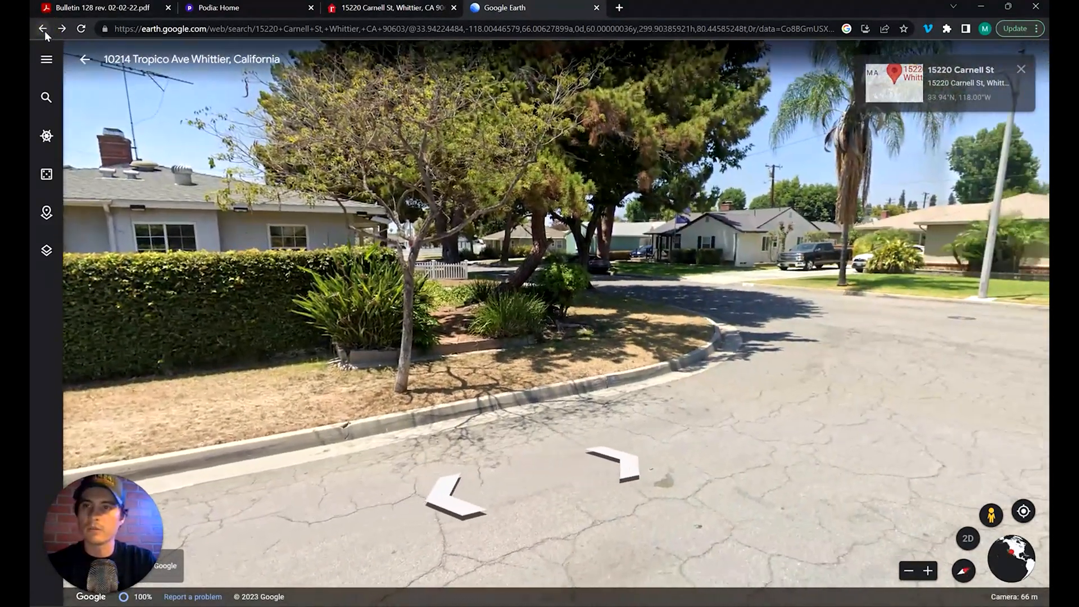
pyautogui.click(44, 29)
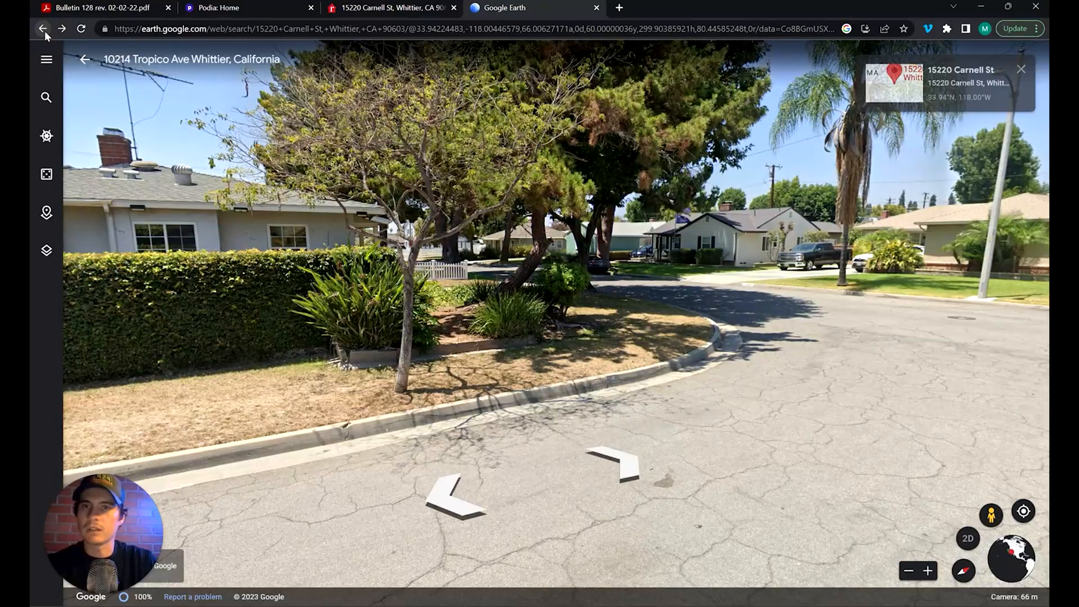
pyautogui.click(84, 59)
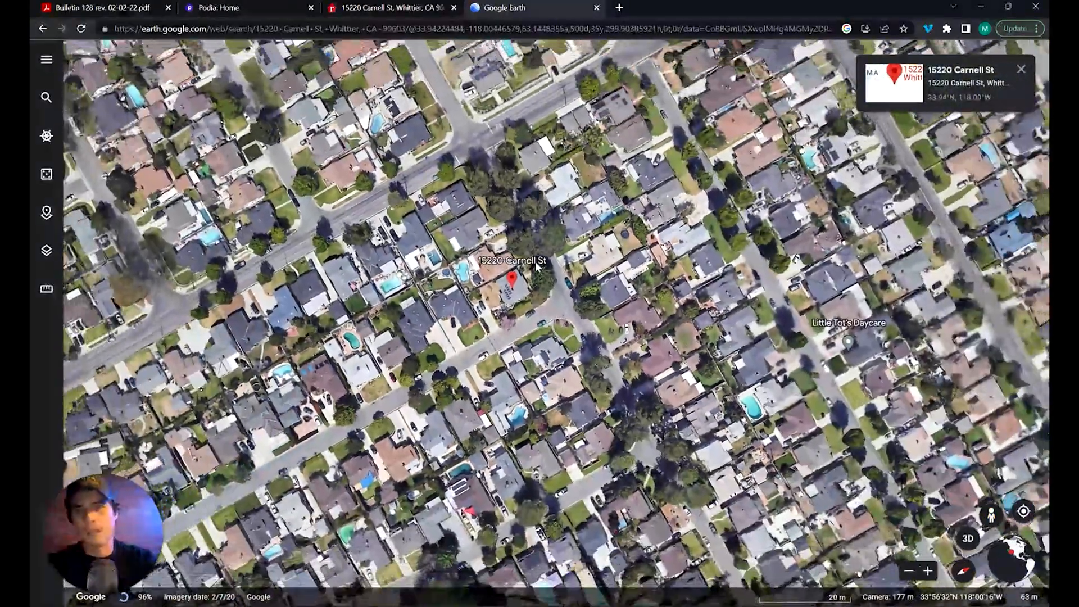
# Step: Frame the house closely in a straight-down aerial view and close its place information card
pyautogui.scroll(5, 540, 251)
pyautogui.moveTo(541, 250); pyautogui.dragTo(531, 265)
pyautogui.moveTo(547, 244); pyautogui.dragTo(451, 206, button='middle')
pyautogui.moveTo(451, 206); pyautogui.dragTo(489, 370)
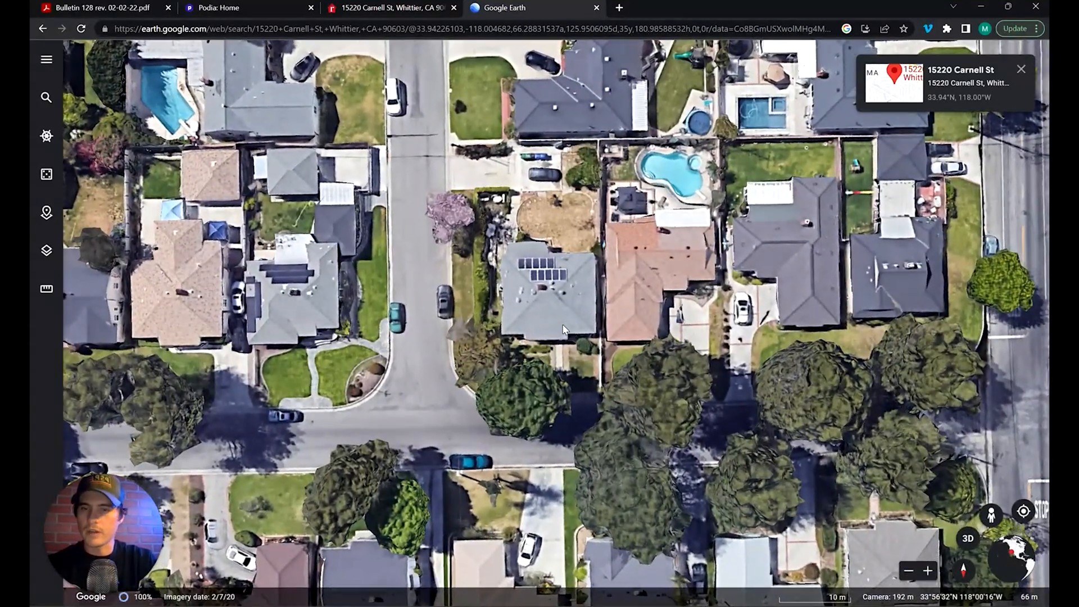
pyautogui.scroll(2, 566, 321)
pyautogui.moveTo(566, 322); pyautogui.dragTo(581, 356)
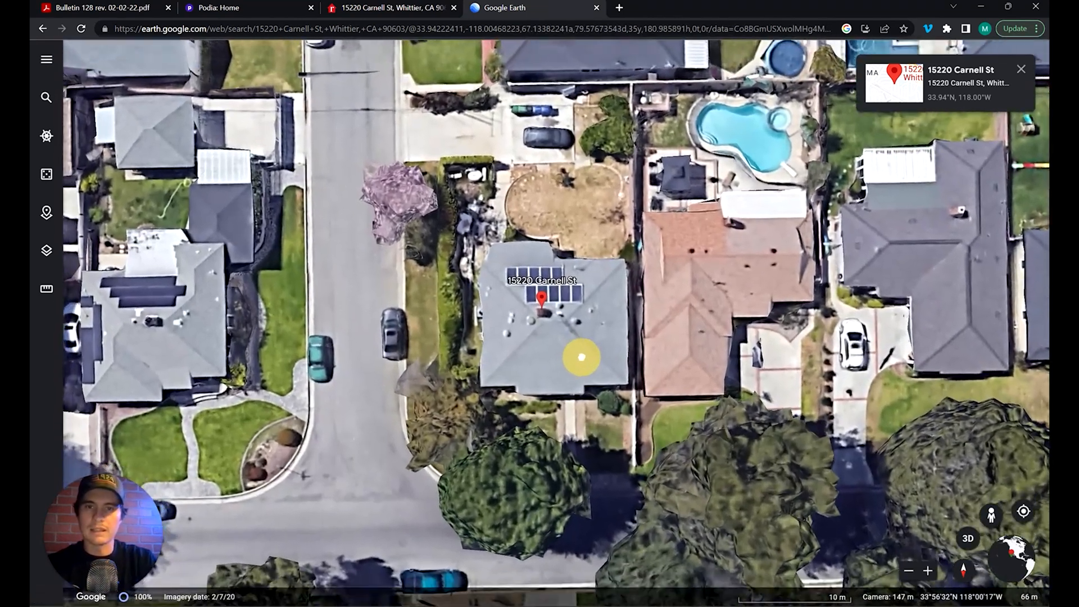
pyautogui.click(1021, 70)
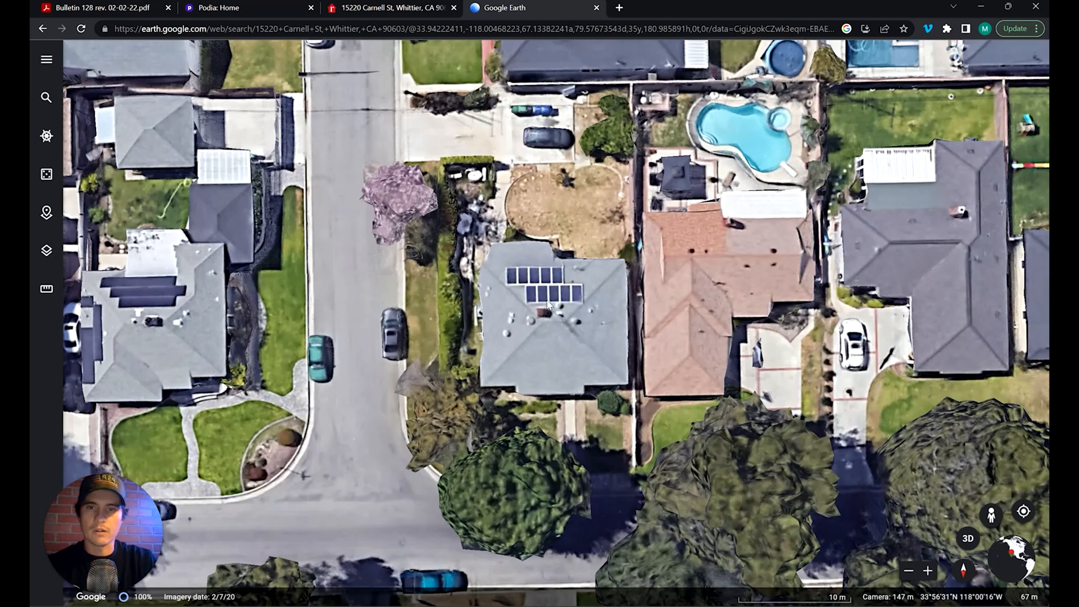
# Step: Capture a rectangular screenshot of the aerial view covering the house, backyard and driveway
pyautogui.moveTo(632, 343)
pyautogui.mouseDown(button='middle')
pyautogui.moveTo(634, 332)
pyautogui.moveTo(632, 360)
pyautogui.mouseUp(button='middle')
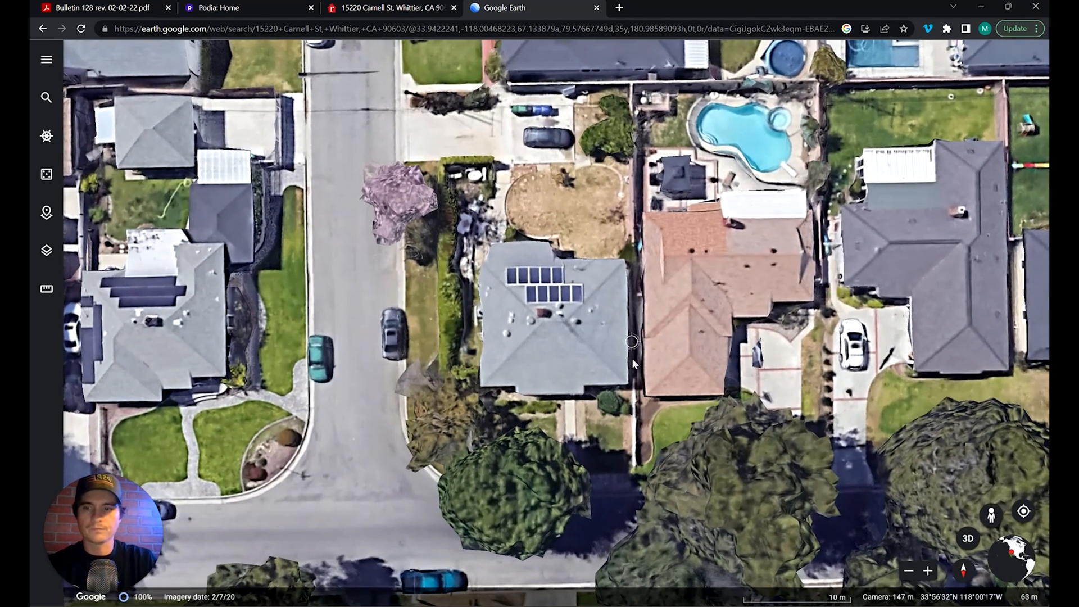
pyautogui.moveTo(633, 363); pyautogui.dragTo(636, 441)
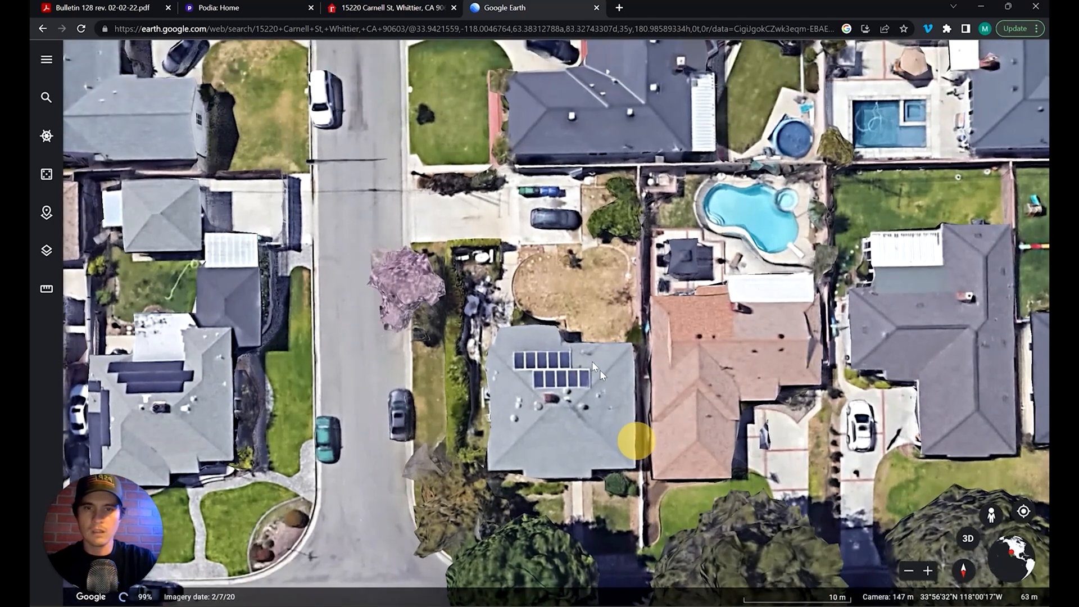
pyautogui.doubleClick(586, 251)
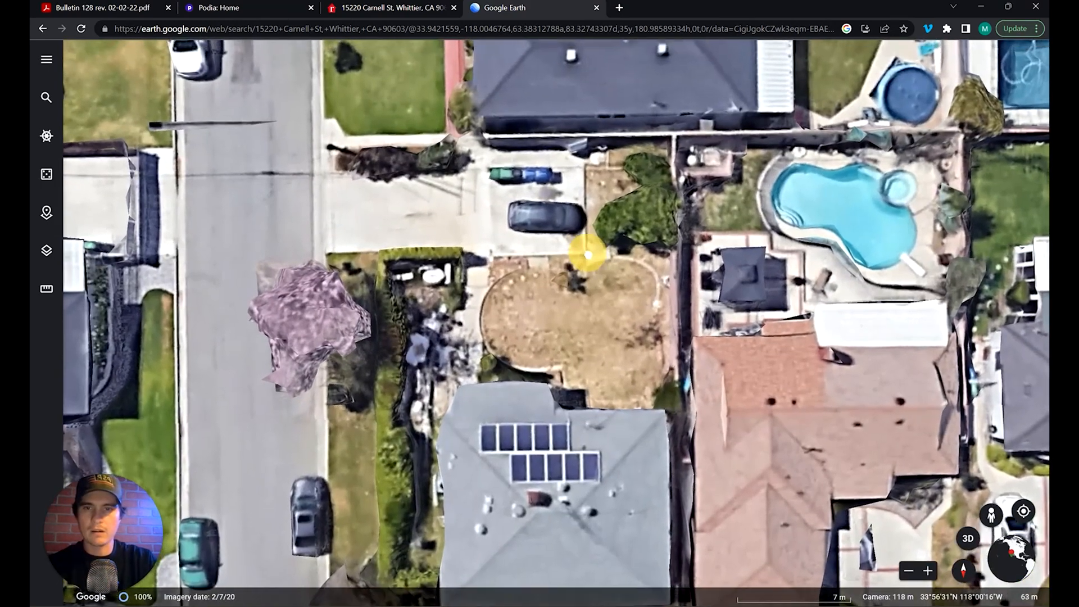
pyautogui.moveTo(588, 255); pyautogui.dragTo(600, 270)
pyautogui.scroll(-1, 597, 274)
pyautogui.scroll(1, 597, 273)
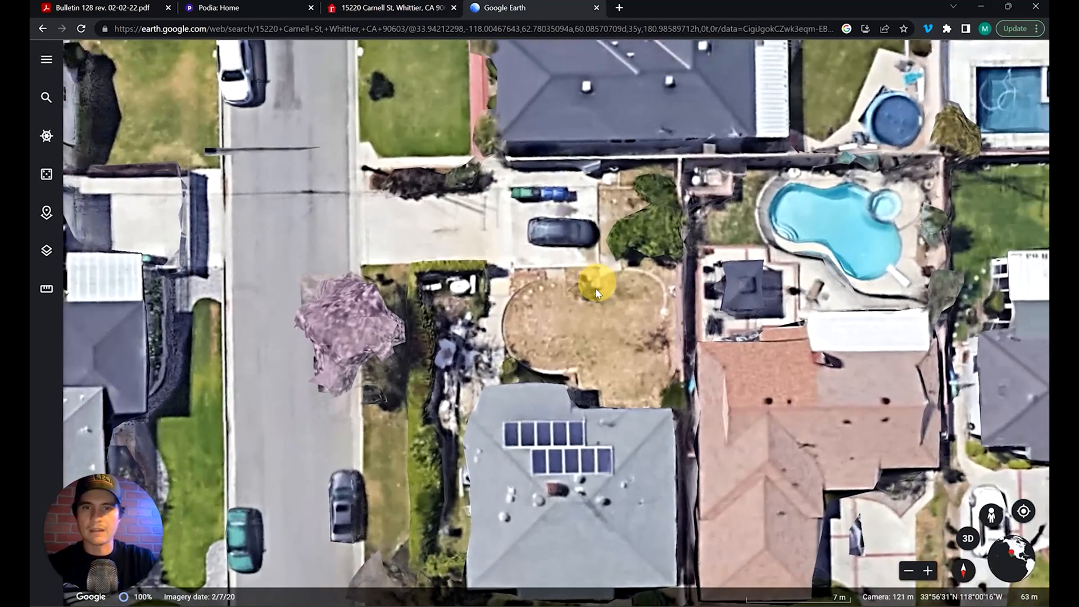
pyautogui.moveTo(596, 309); pyautogui.dragTo(597, 325, button='middle')
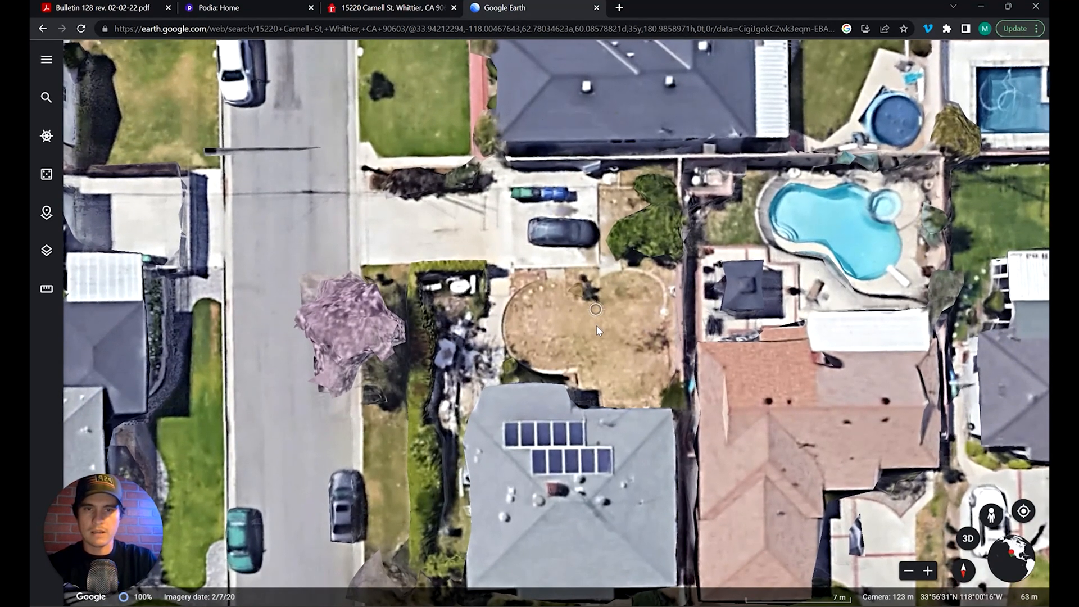
pyautogui.moveTo(597, 326); pyautogui.dragTo(596, 309)
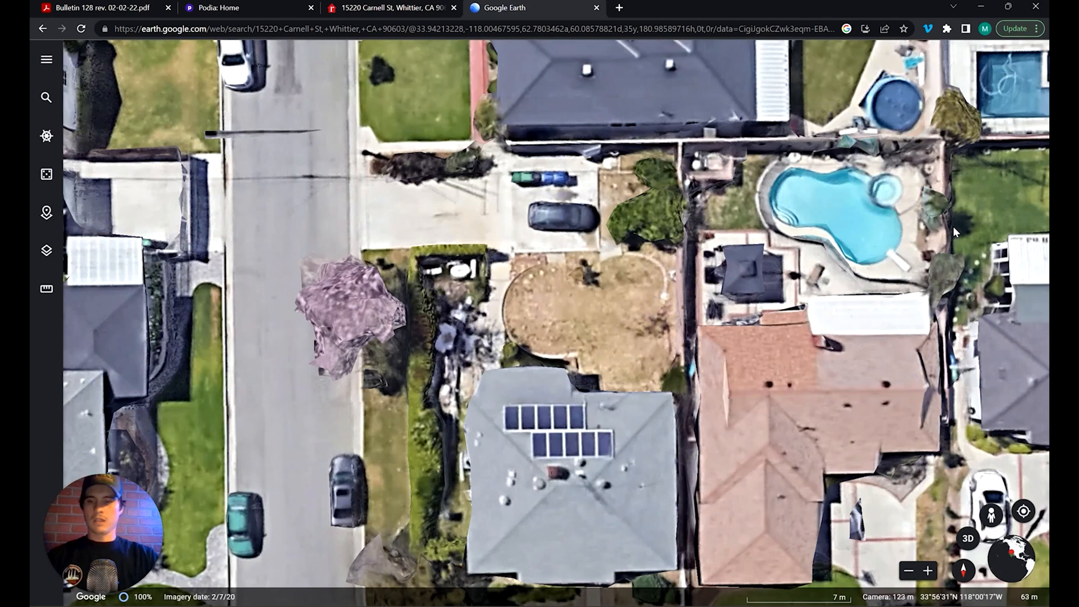
pyautogui.press('super+shift+s')
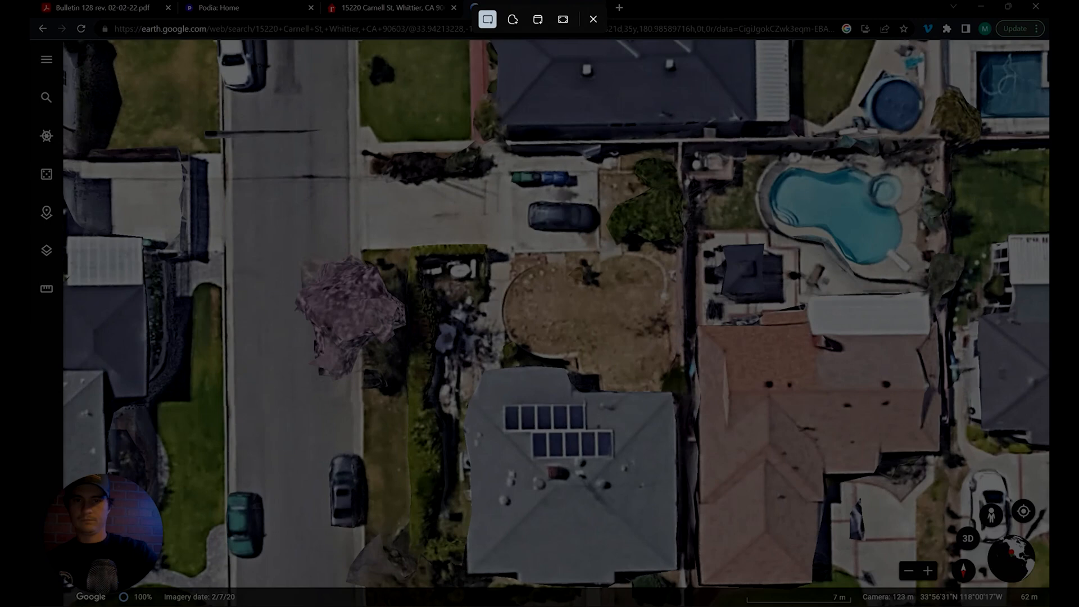
pyautogui.moveTo(699, 121)
pyautogui.mouseDown()
pyautogui.moveTo(586, 258)
pyautogui.moveTo(394, 435)
pyautogui.moveTo(326, 525)
pyautogui.moveTo(338, 534)
pyautogui.mouseUp()
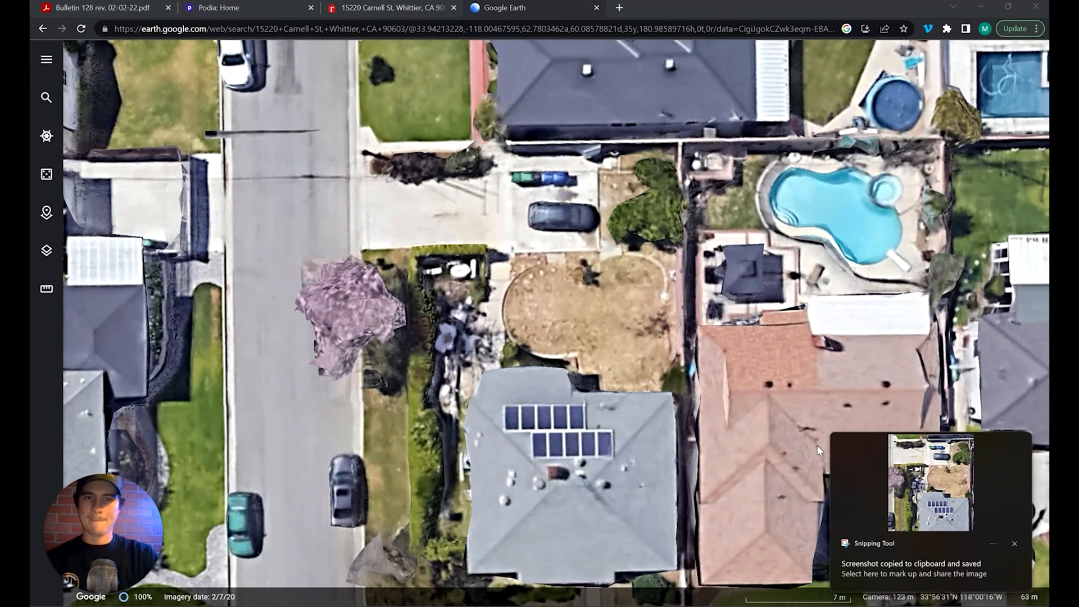
# Step: Save the aerial screenshot as a PNG in Documents > Design&Build > Courses > Design > Design Process Begining to End and close the Snipping Tool
pyautogui.click(906, 494)
pyautogui.click(764, 143)
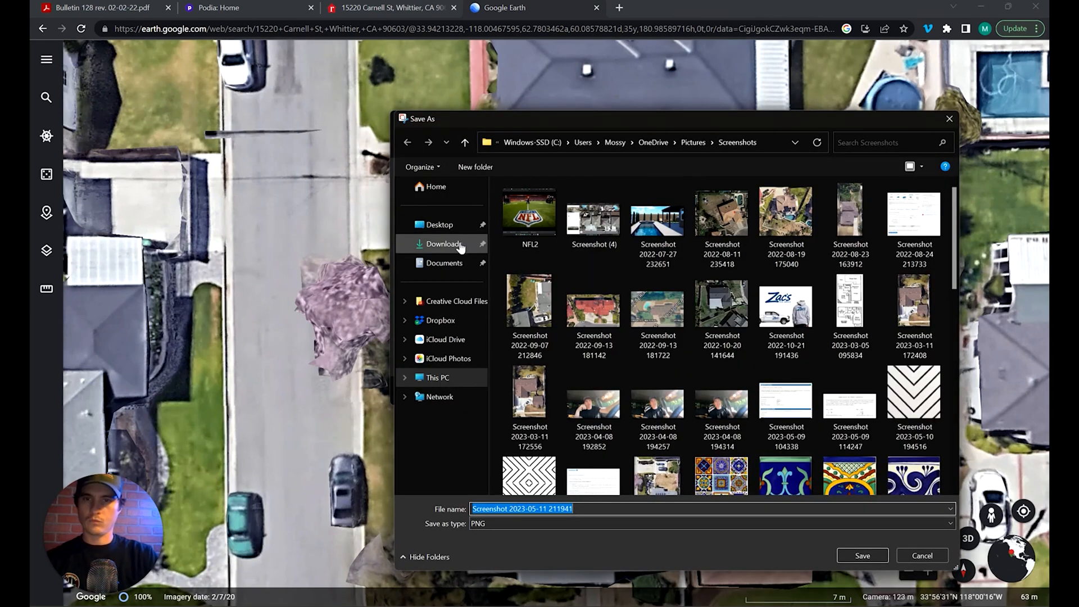
pyautogui.click(450, 224)
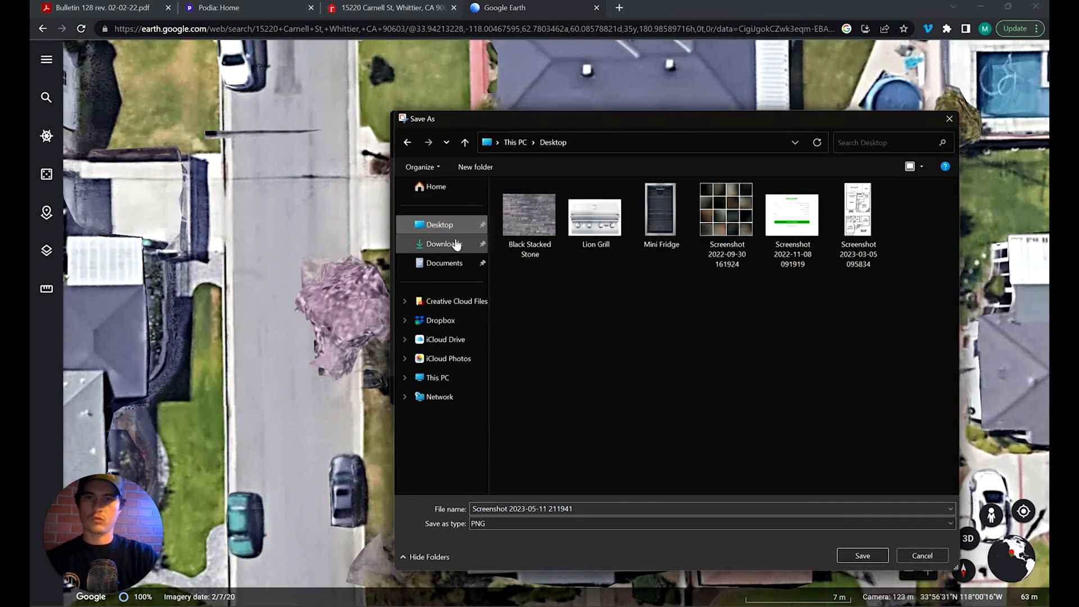
pyautogui.click(449, 263)
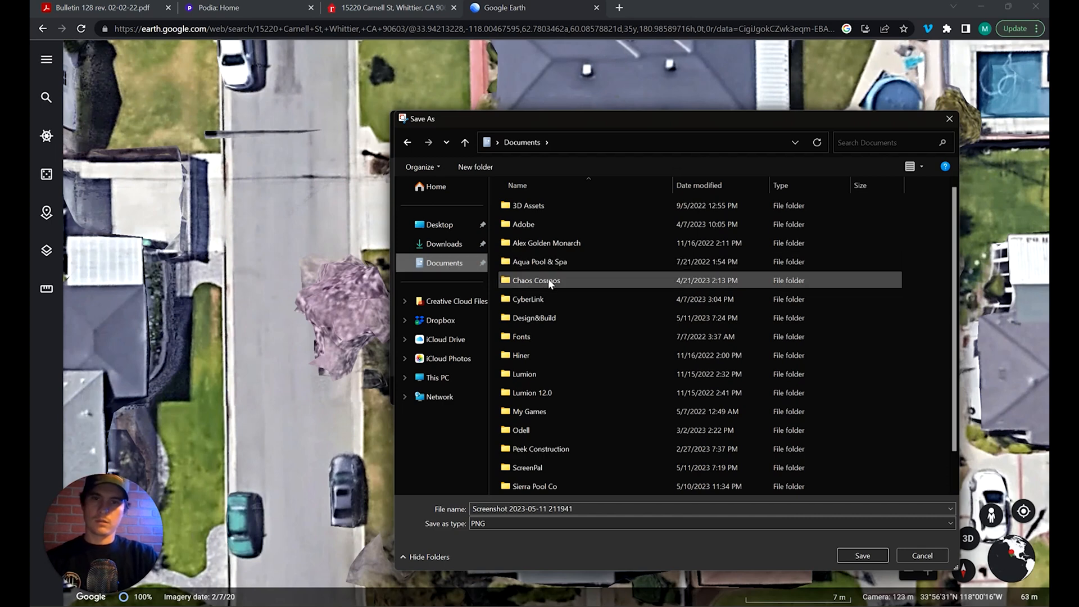
pyautogui.doubleClick(543, 317)
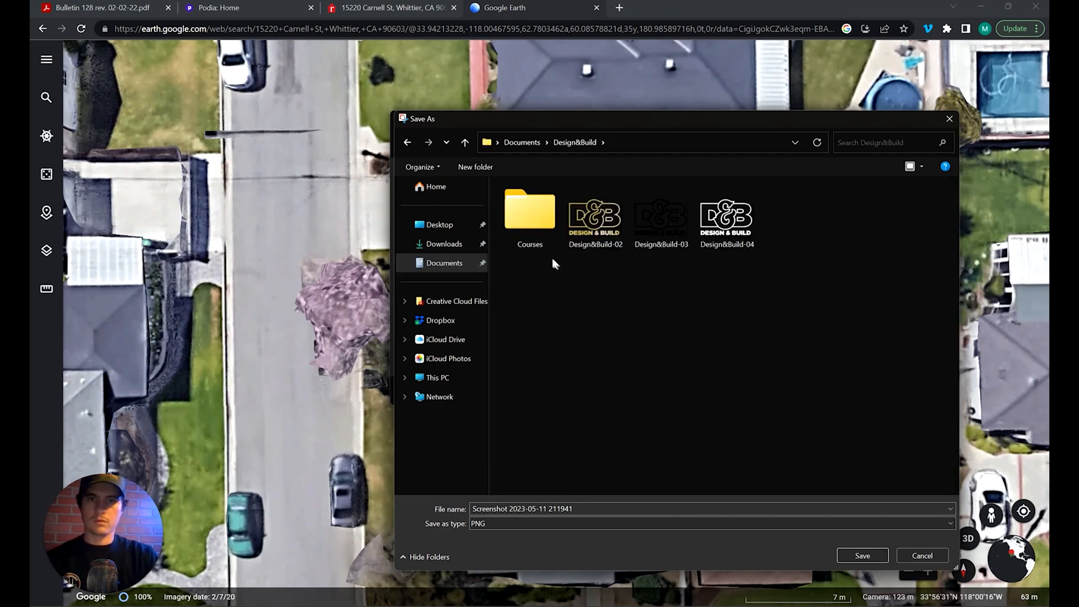
pyautogui.doubleClick(534, 228)
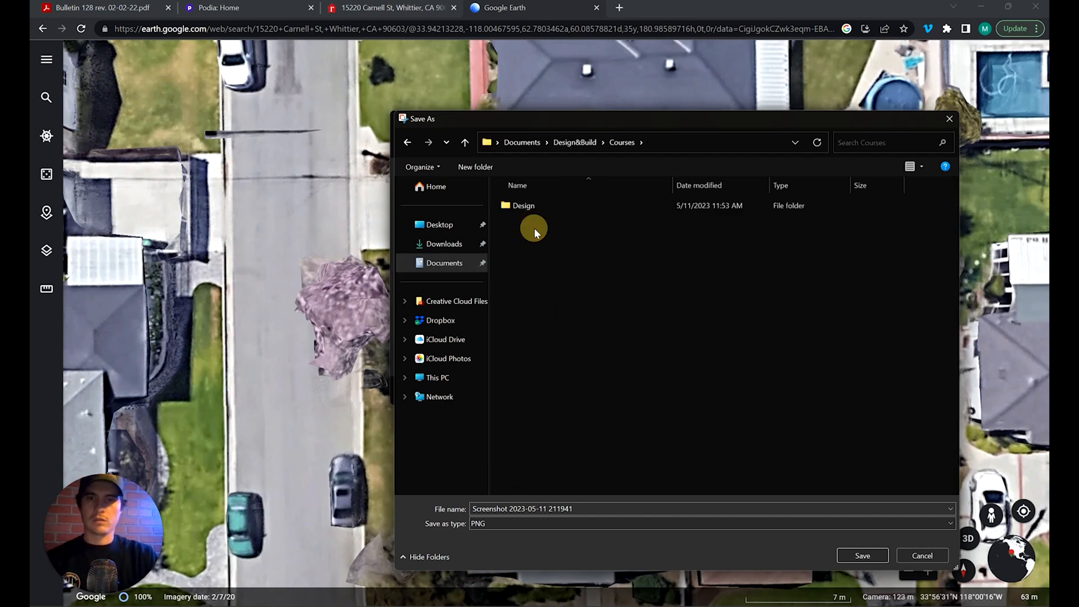
pyautogui.doubleClick(542, 208)
pyautogui.doubleClick(542, 208)
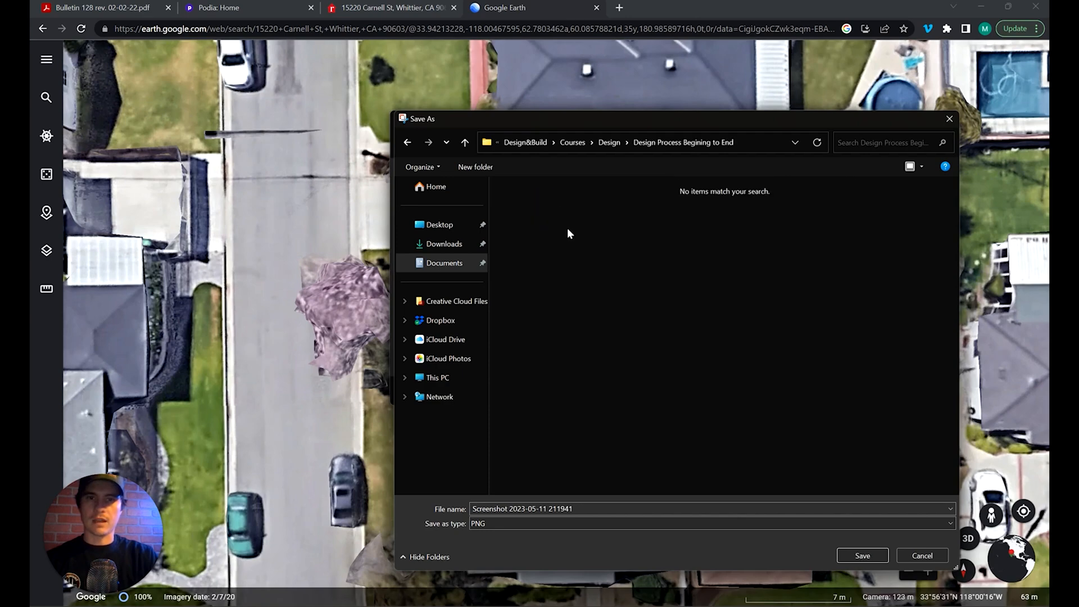
pyautogui.click(861, 556)
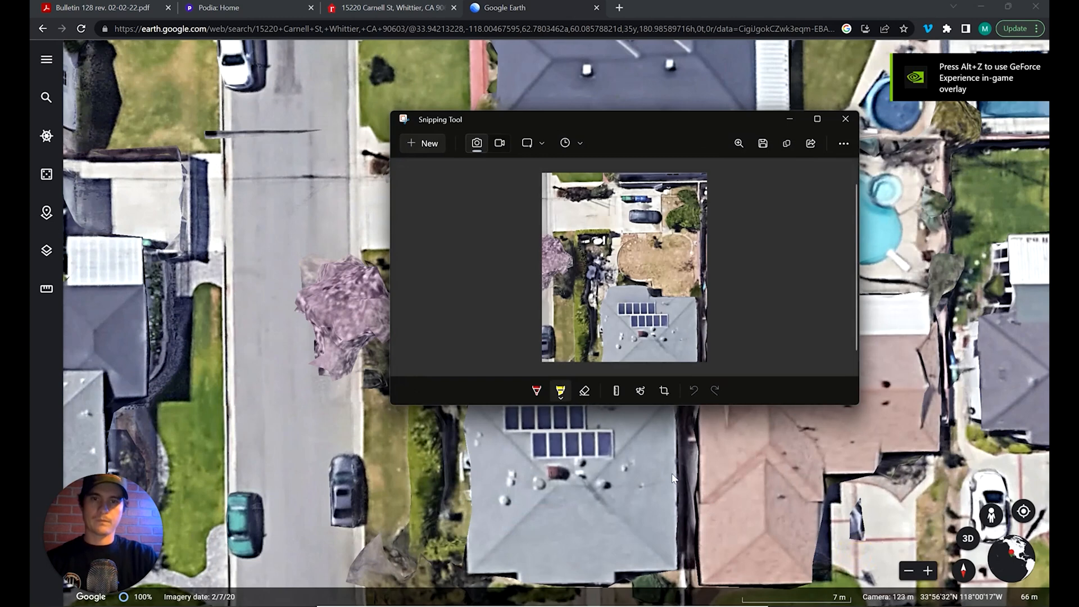
pyautogui.click(846, 119)
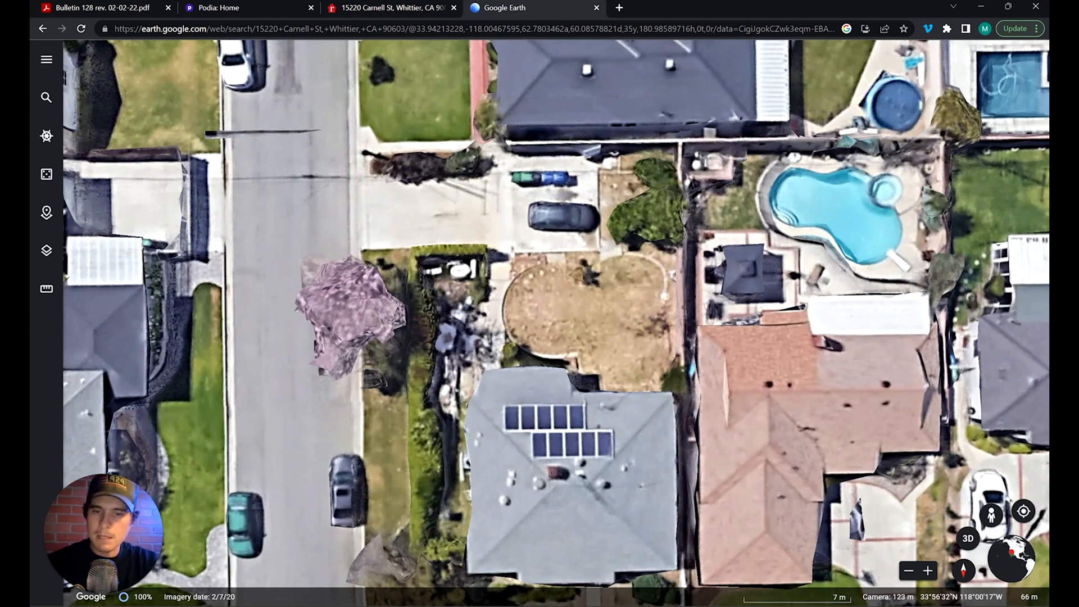
# Step: Switch to Vip3D and look through the tools and settings of the Project Information stage
pyautogui.click(542, 605)
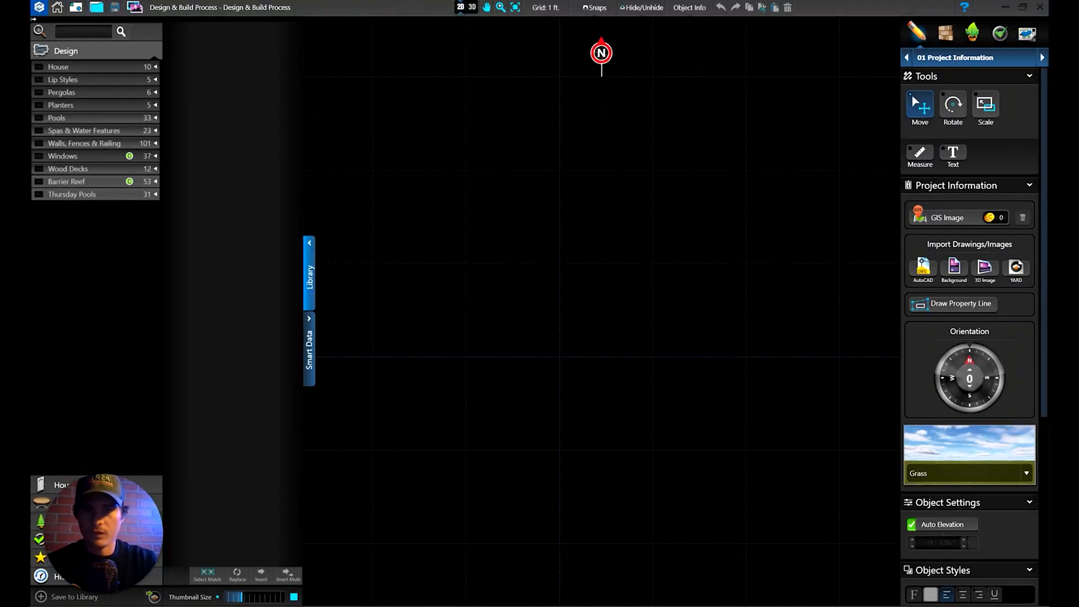
pyautogui.scroll(2, 539, 361)
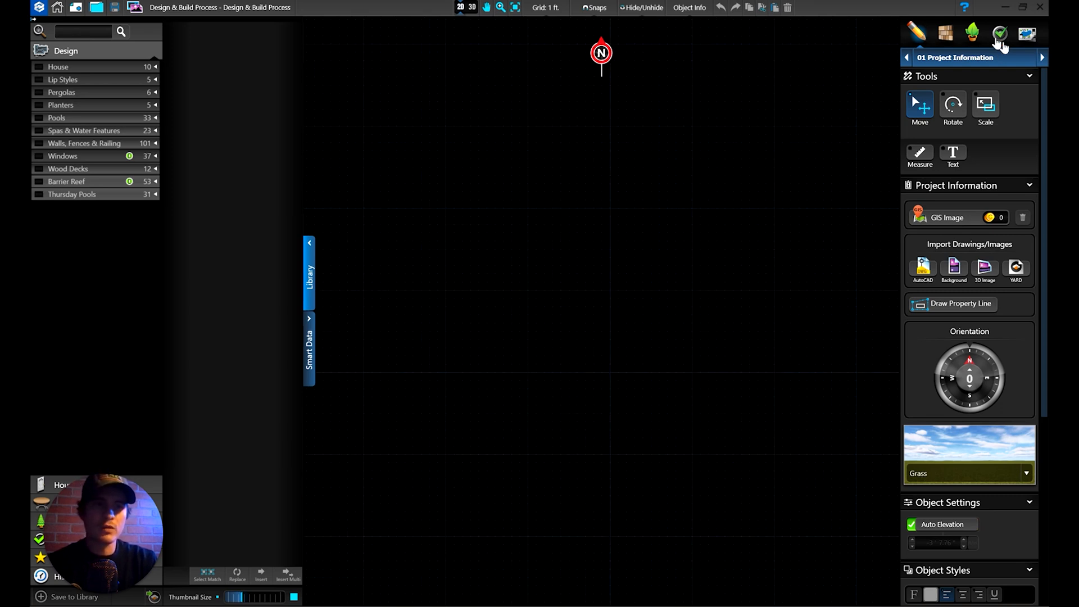
pyautogui.moveTo(128, 537)
pyautogui.mouseDown()
pyautogui.moveTo(397, 527)
pyautogui.moveTo(384, 533)
pyautogui.moveTo(394, 541)
pyautogui.mouseUp()
pyautogui.click(960, 99)
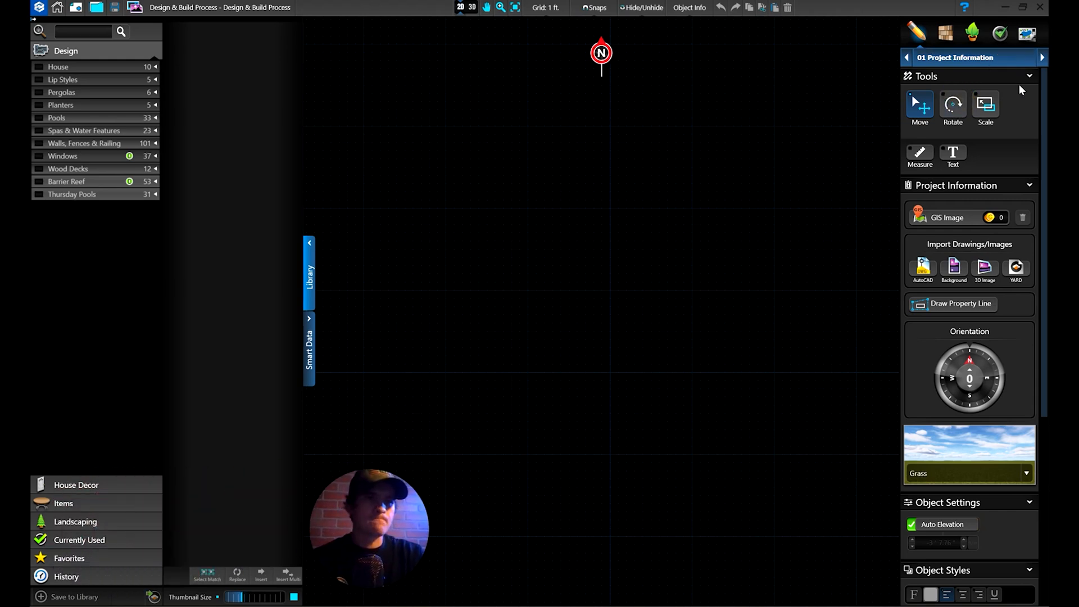
pyautogui.moveTo(1040, 94); pyautogui.dragTo(1031, 386)
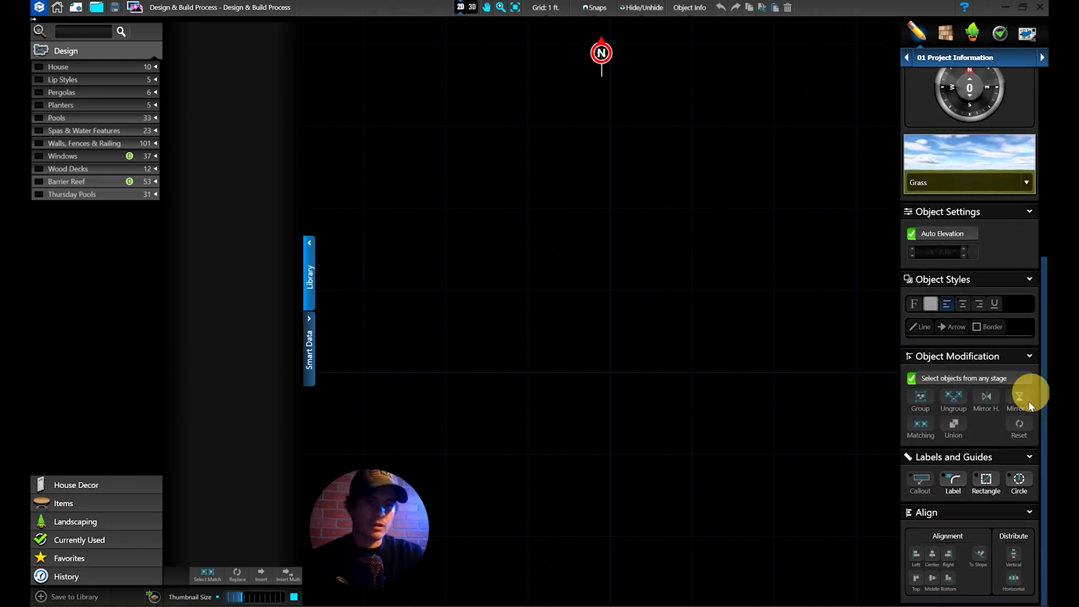
pyautogui.scroll(2, 997, 373)
pyautogui.scroll(5, 998, 373)
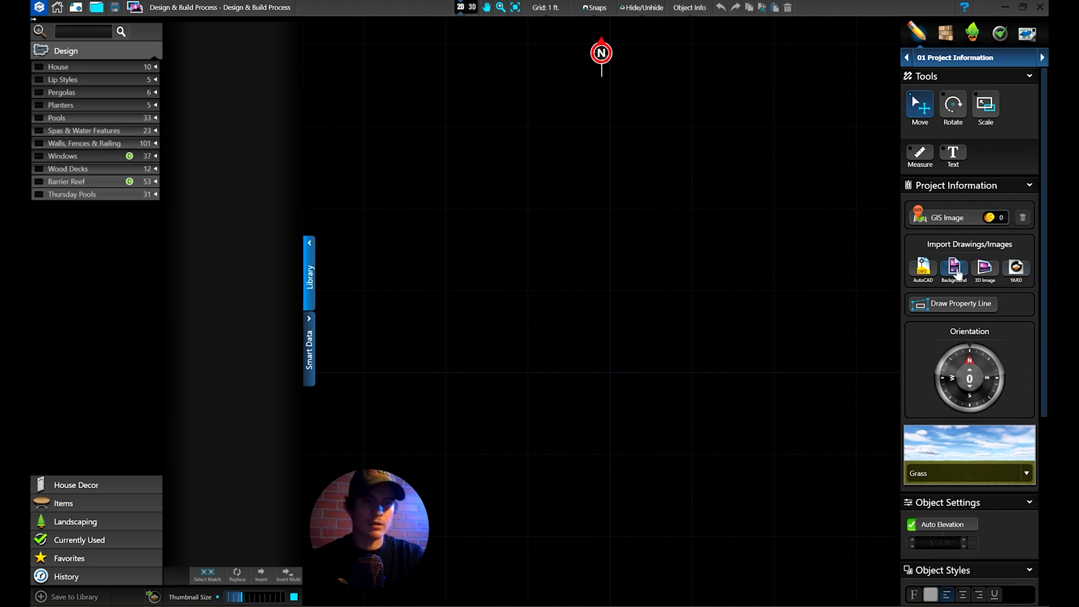
# Step: Import the saved aerial screenshot from the Design Process Begining to End folder as the project's background image
pyautogui.click(957, 271)
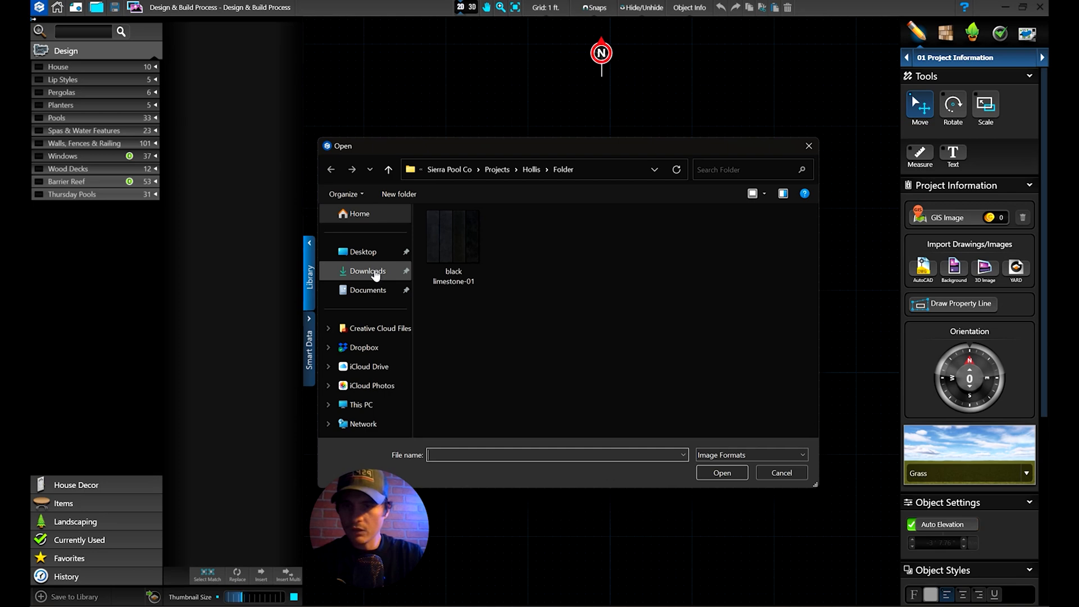
pyautogui.click(368, 290)
pyautogui.click(489, 250)
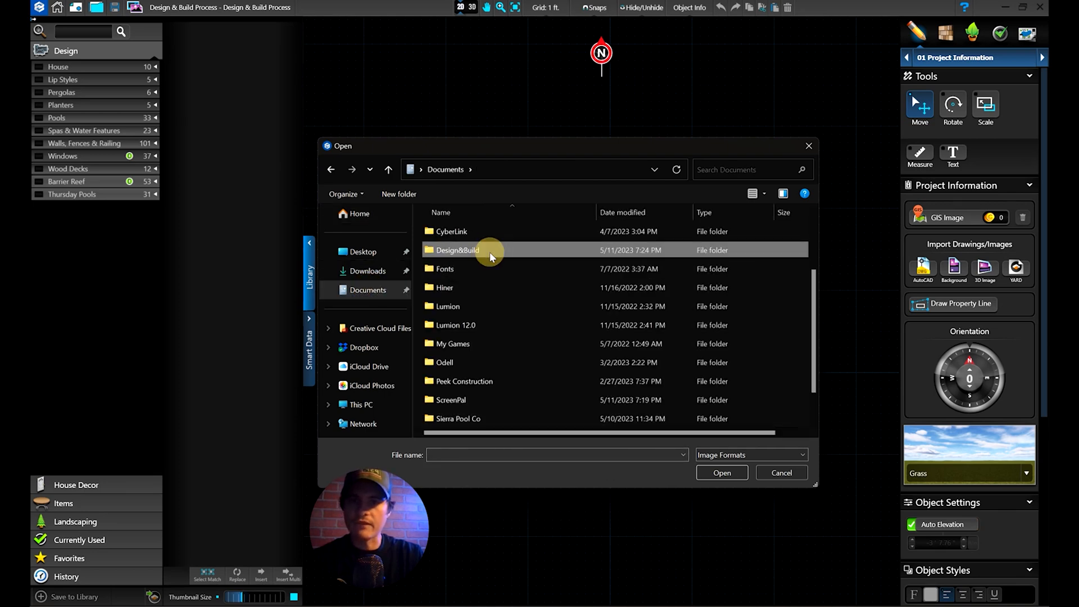
pyautogui.doubleClick(489, 251)
pyautogui.doubleClick(453, 247)
pyautogui.doubleClick(453, 236)
pyautogui.doubleClick(482, 234)
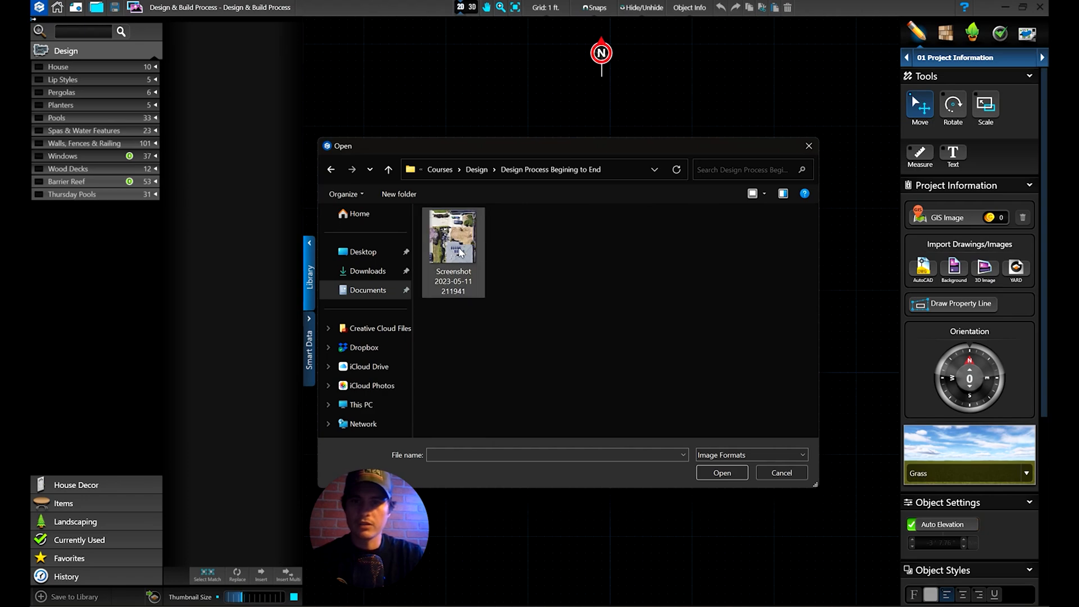
pyautogui.click(459, 251)
pyautogui.click(714, 472)
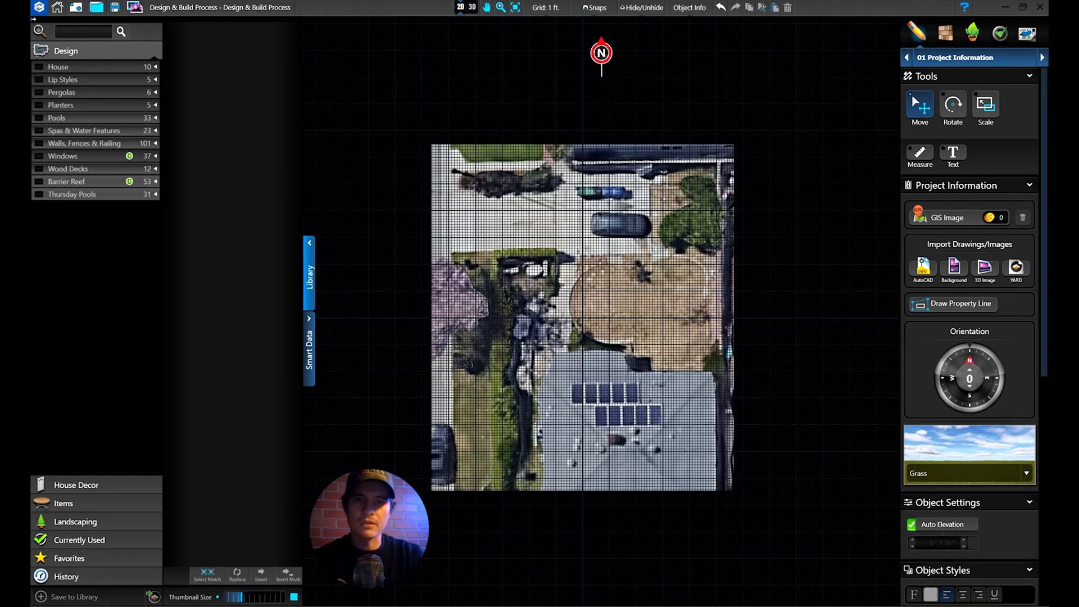
# Step: Lower the background image's opacity to 25%
pyautogui.scroll(1, 609, 322)
pyautogui.scroll(-7, 1001, 390)
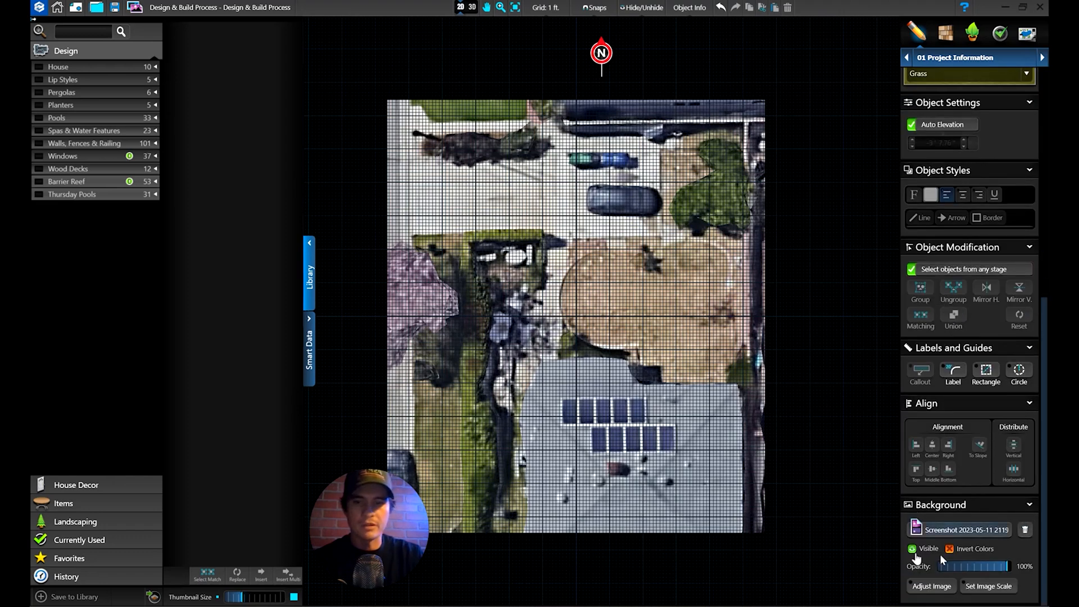
pyautogui.click(959, 570)
pyautogui.moveTo(960, 573); pyautogui.dragTo(959, 571)
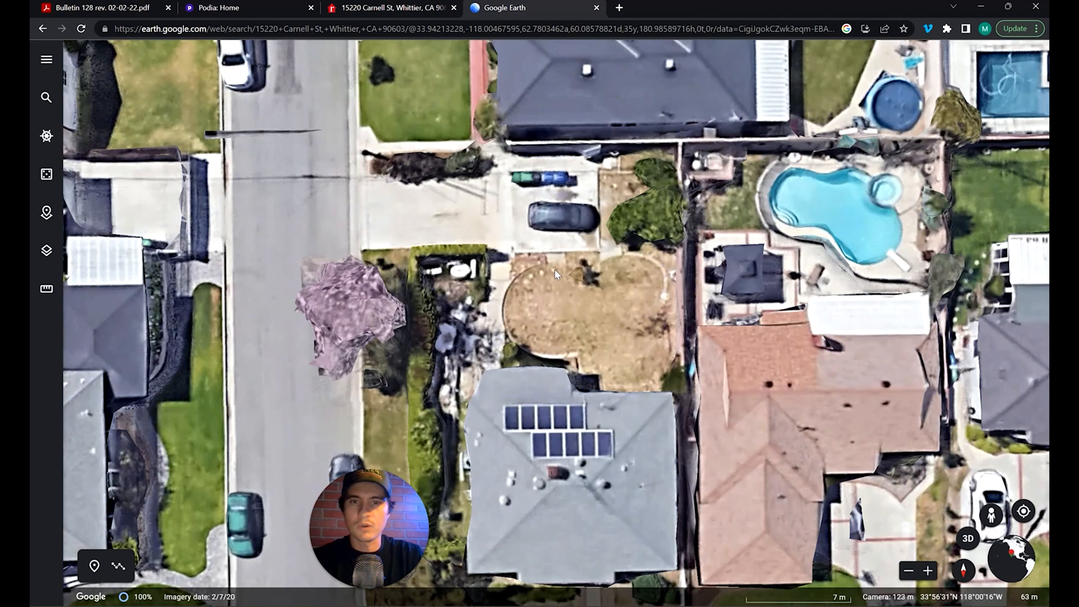
# Step: Switch to Google Earth and measure the driveway in feet from the street edge to the back edge of the concrete behind the parked car
pyautogui.click(56, 292)
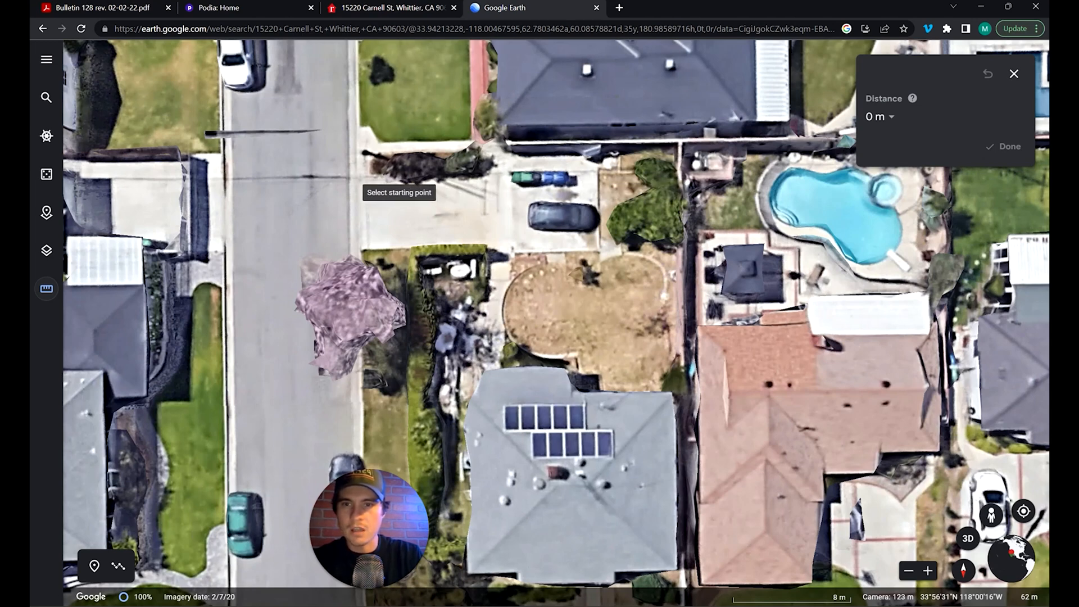
pyautogui.click(348, 193)
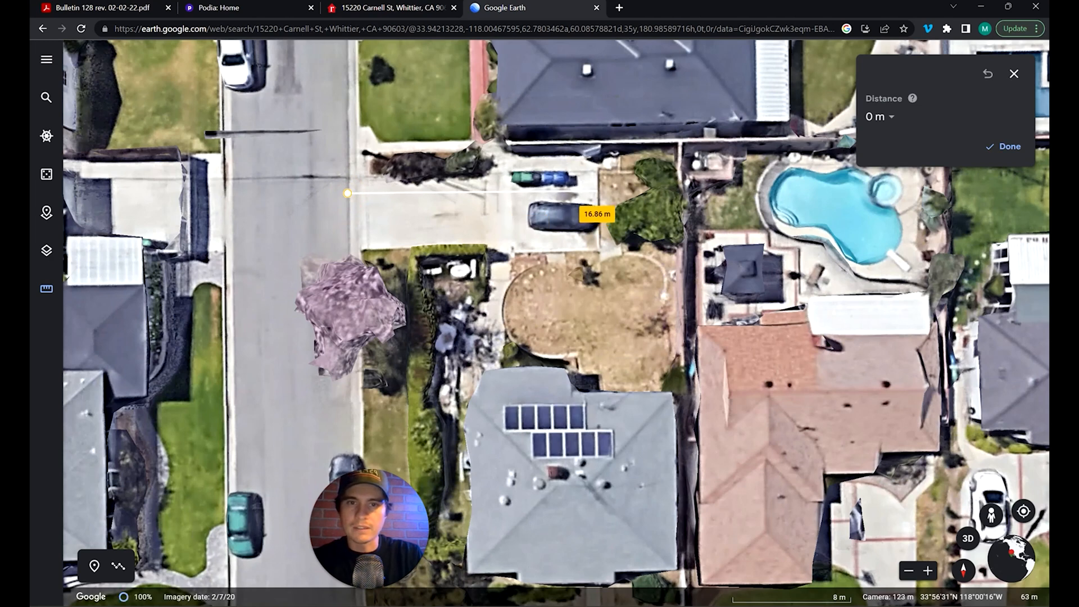
pyautogui.click(880, 116)
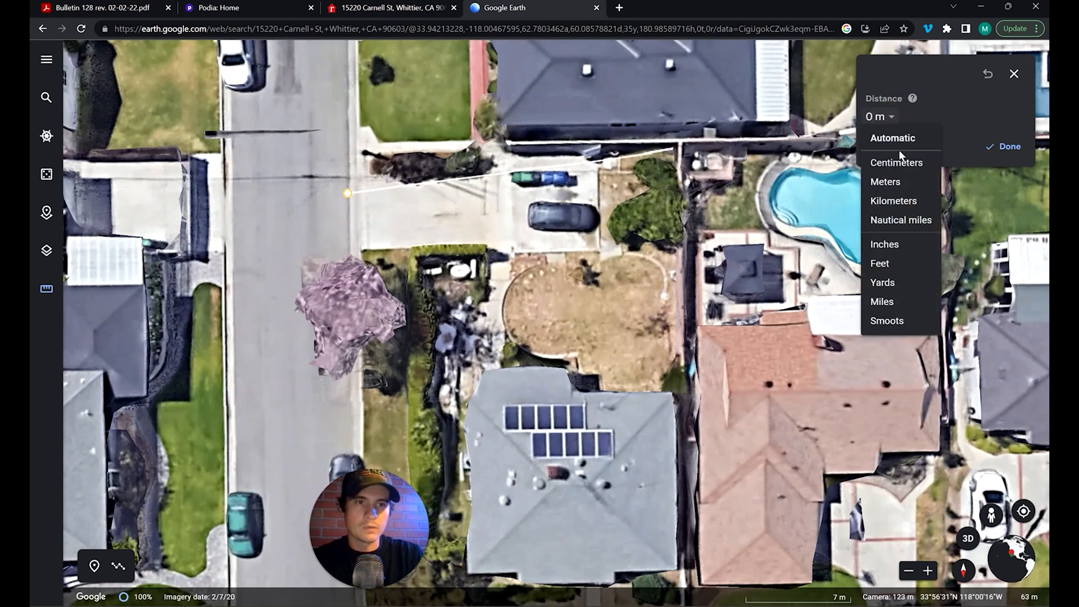
pyautogui.click(893, 263)
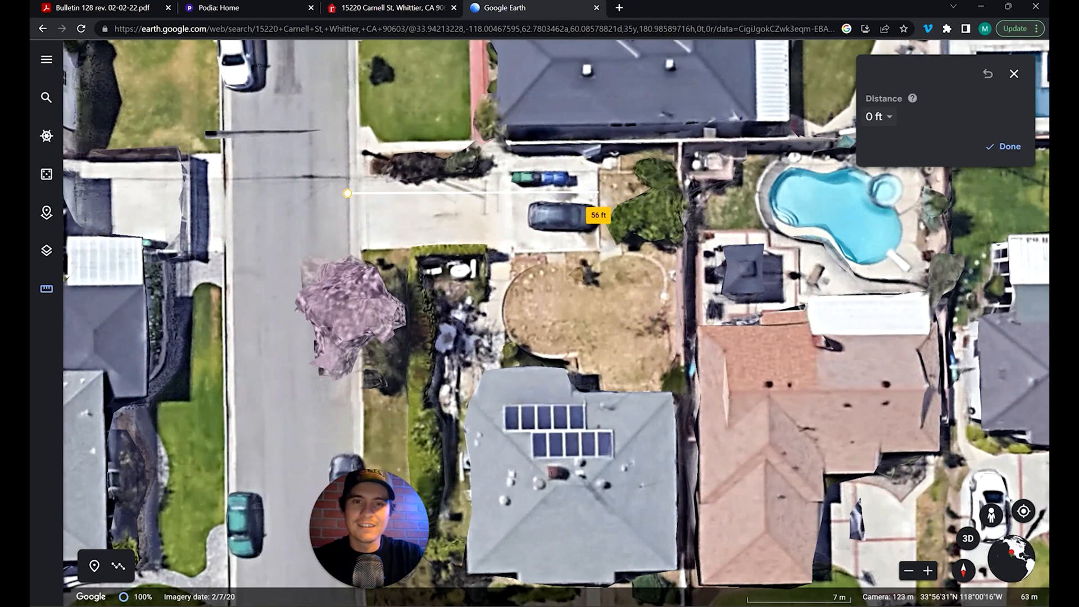
pyautogui.scroll(5, 596, 193)
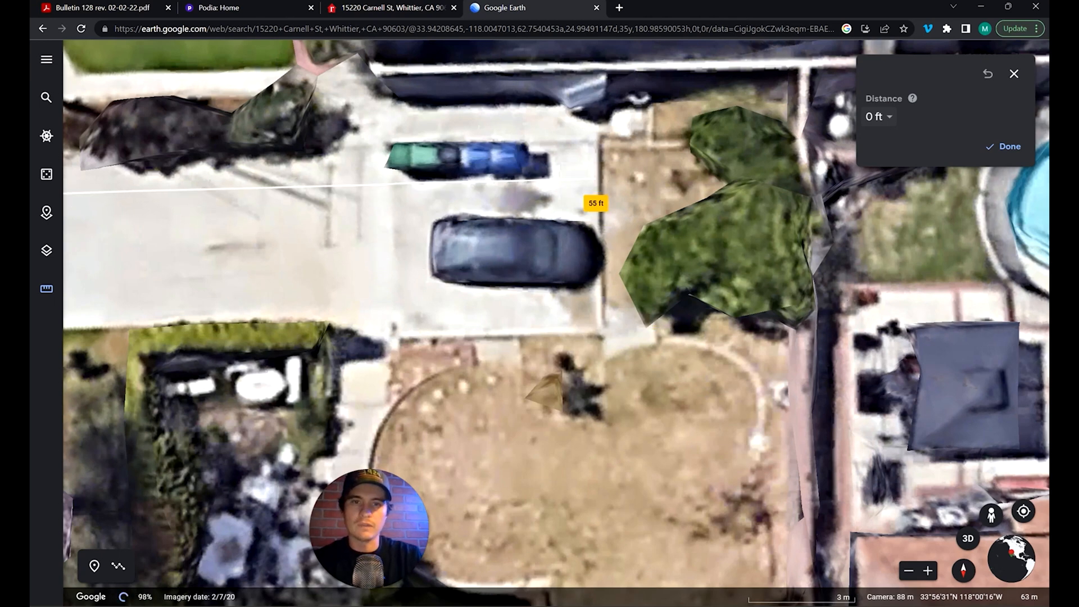
pyautogui.click(600, 192)
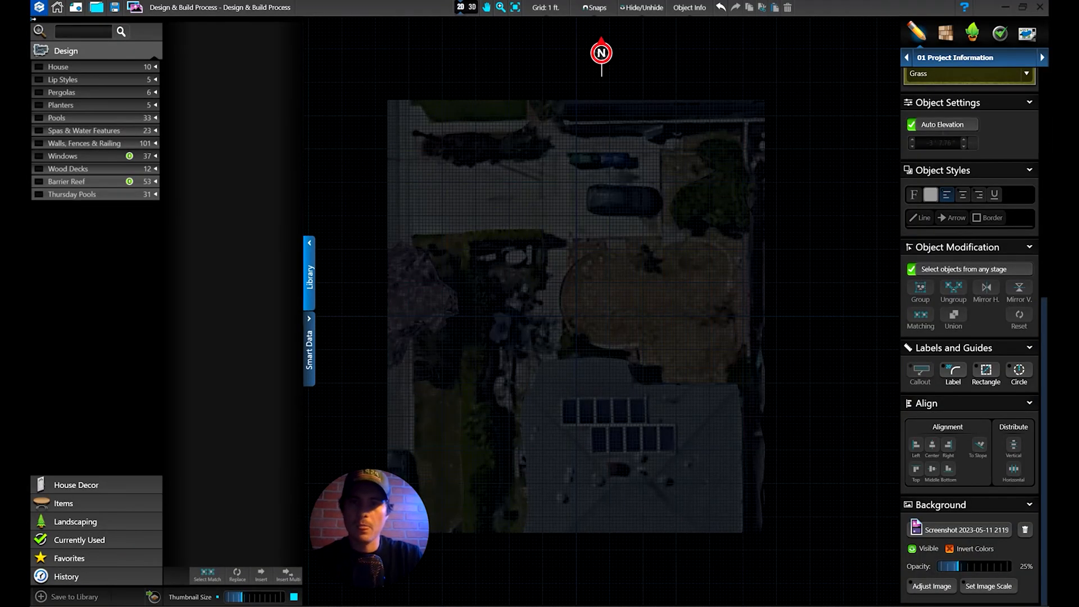
# Step: Back in Vip3D, raise the background opacity to 91% and scale the image so the driveway from street edge to back edge represents 55 feet
pyautogui.moveTo(963, 567); pyautogui.dragTo(1002, 567)
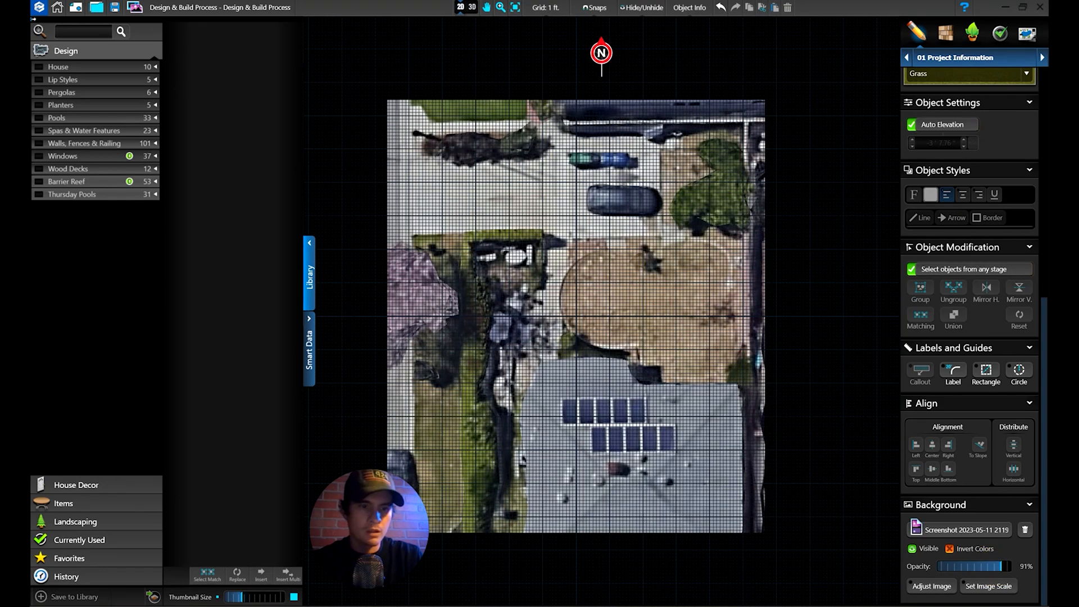
pyautogui.click(987, 587)
pyautogui.scroll(4, 487, 121)
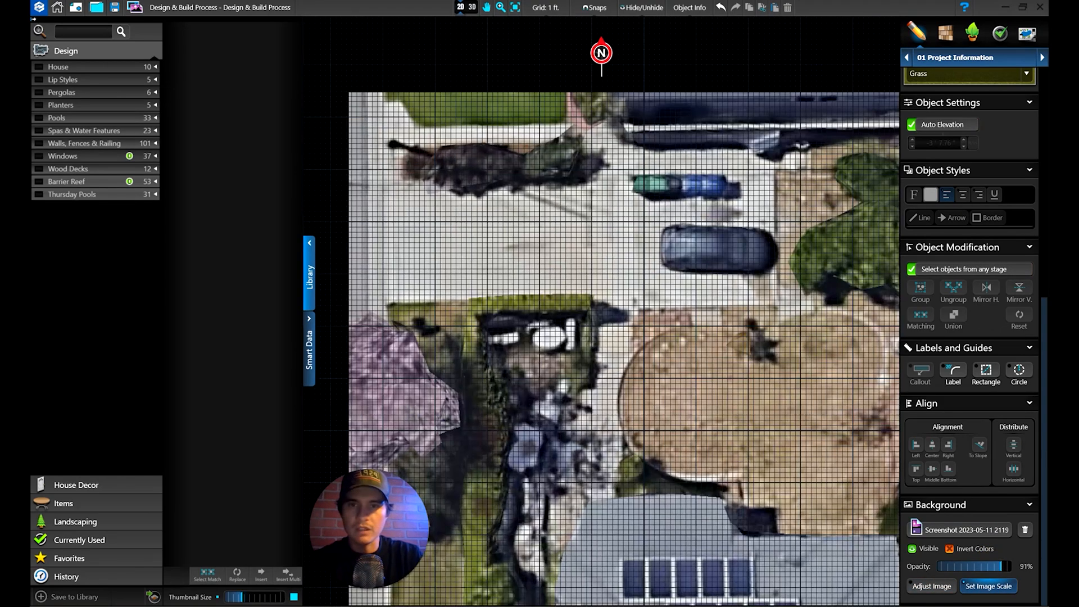
pyautogui.scroll(-1, 517, 205)
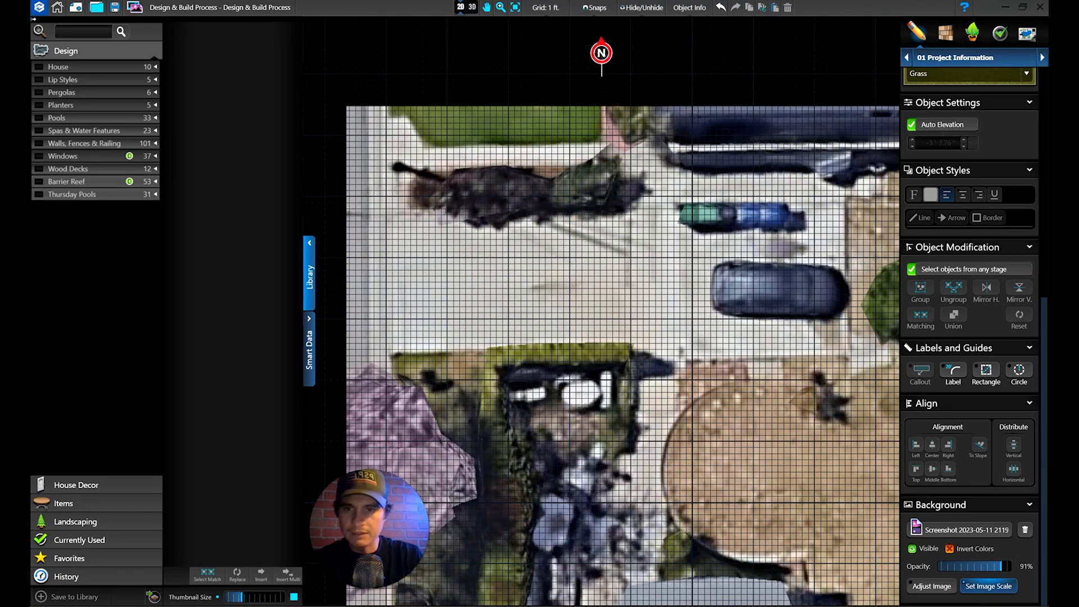
pyautogui.click(368, 234)
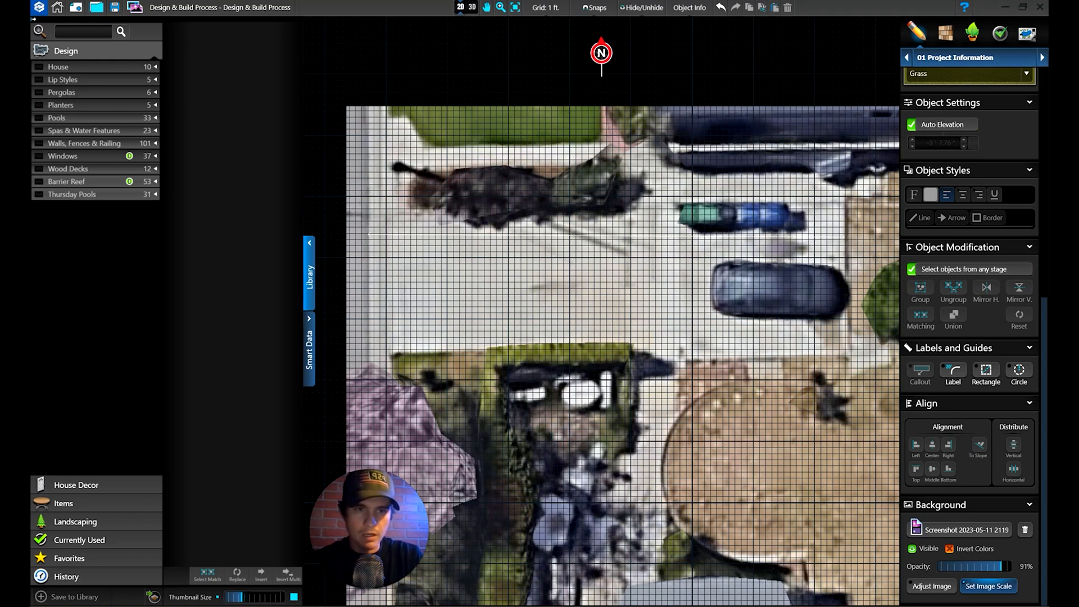
pyautogui.click(844, 236)
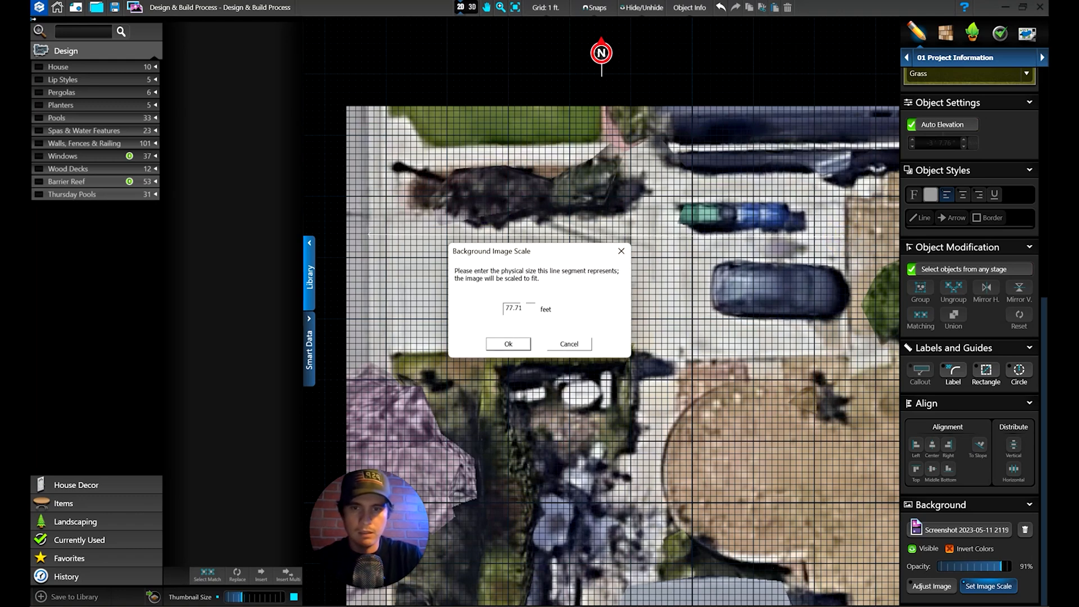
pyautogui.doubleClick(511, 308)
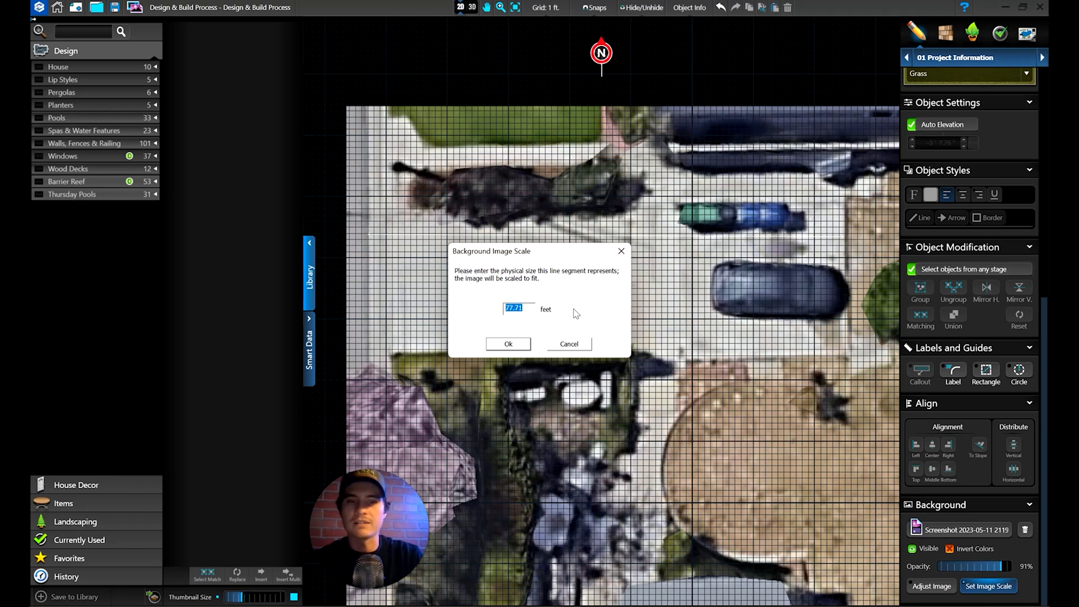
pyautogui.write('55')
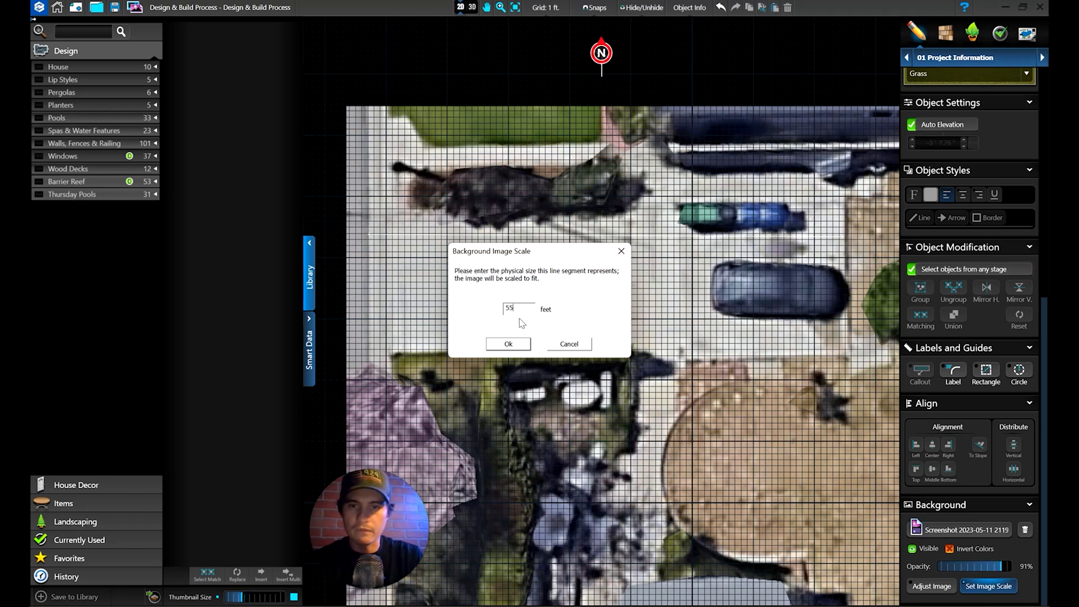
pyautogui.click(519, 343)
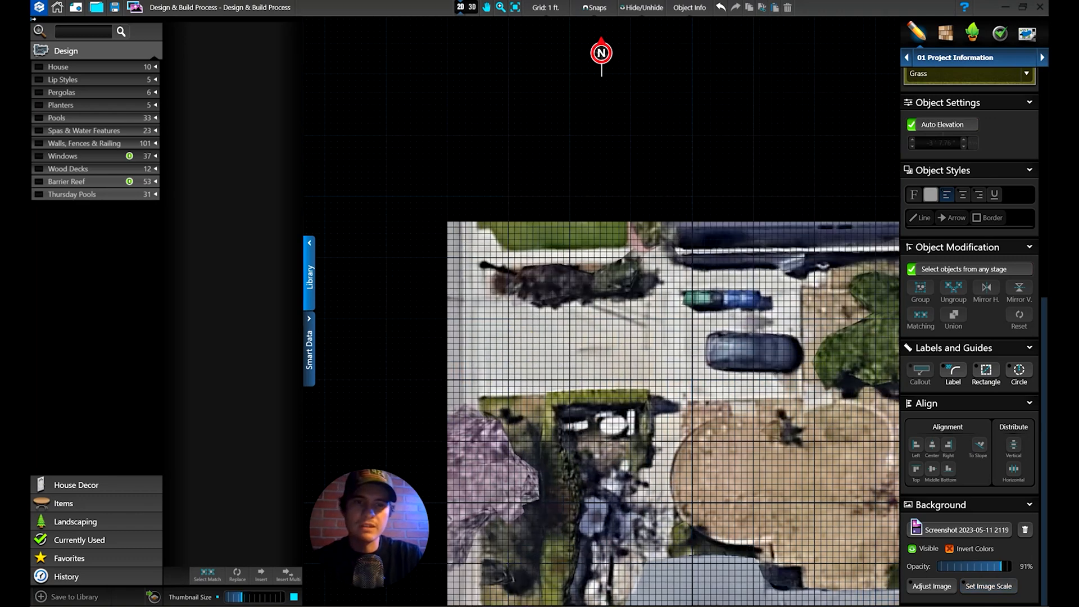
# Step: Dim the scaled background image to 24% opacity
pyautogui.click(959, 568)
pyautogui.click(959, 567)
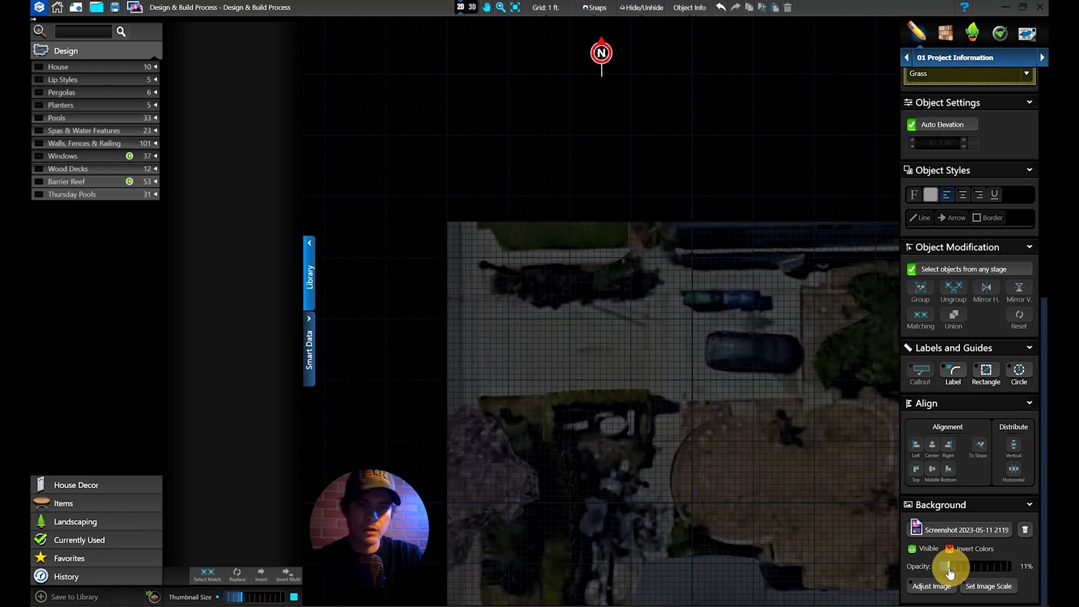
pyautogui.moveTo(957, 569); pyautogui.dragTo(959, 569)
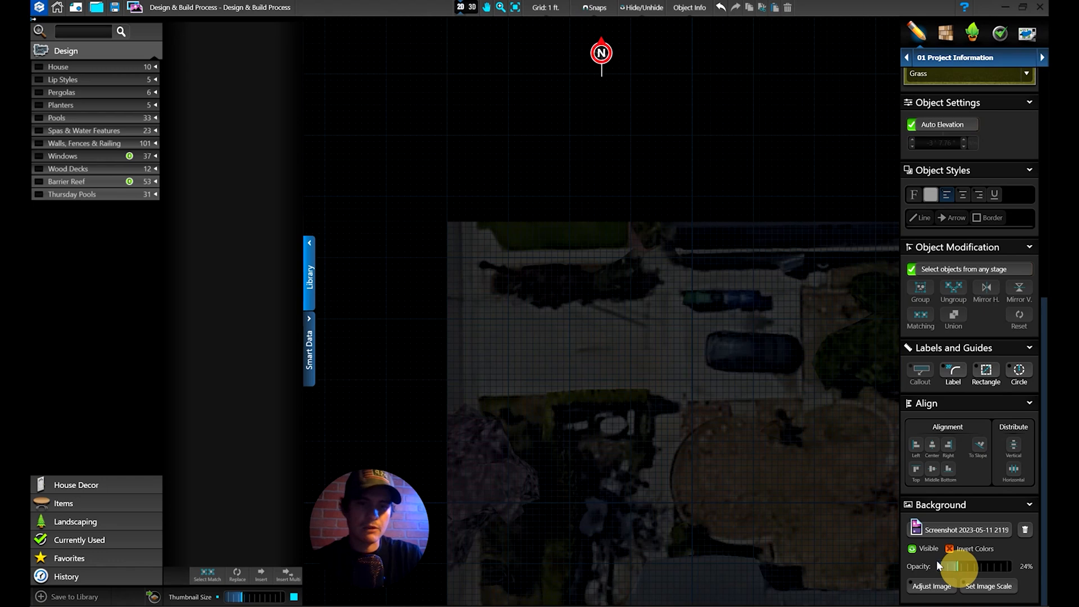
# Step: Check the property's realtor.com listing in the browser, including the exterior photo, and return to Vip3D
pyautogui.moveTo(765, 484); pyautogui.dragTo(634, 273, button='middle')
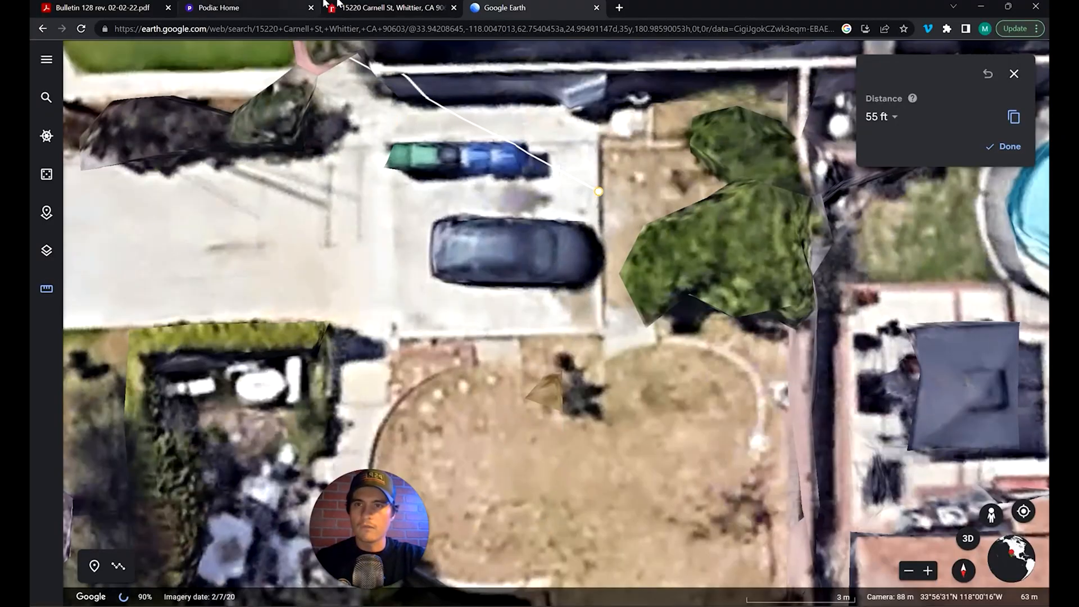
pyautogui.click(388, 7)
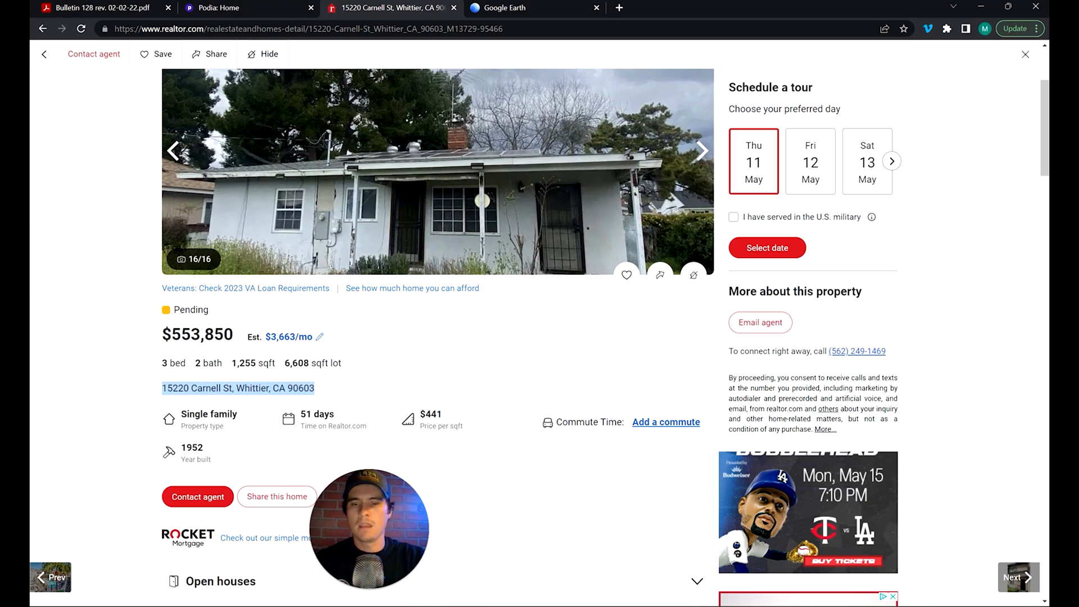
pyautogui.moveTo(434, 606)
pyautogui.click(538, 606)
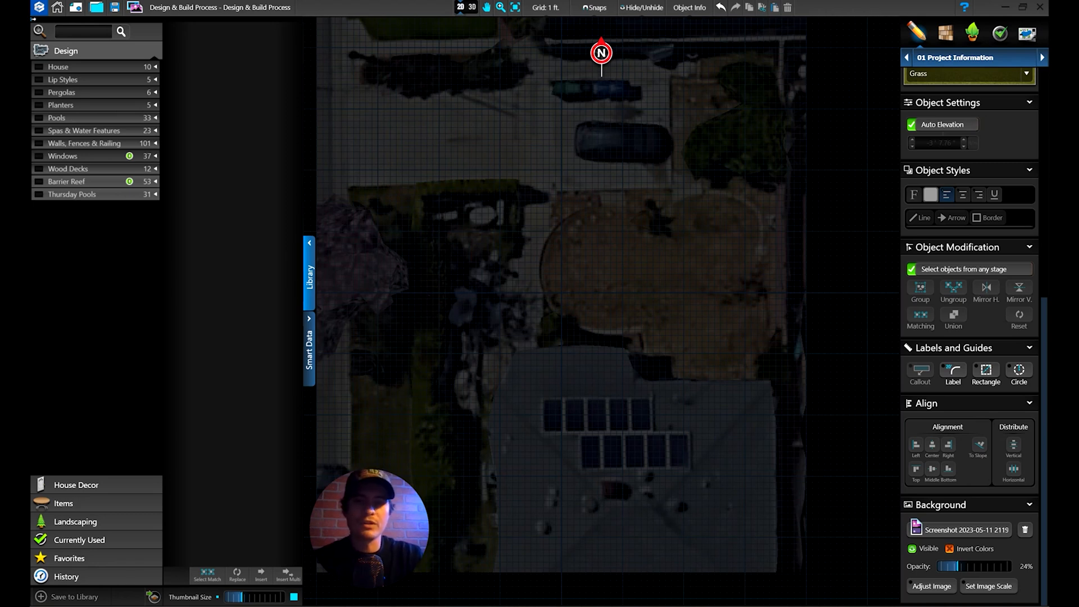
# Step: In the House stage, draw a rectangular house about 45 by 34 feet over the solar-panel roof in the aerial
pyautogui.scroll(5, 997, 188)
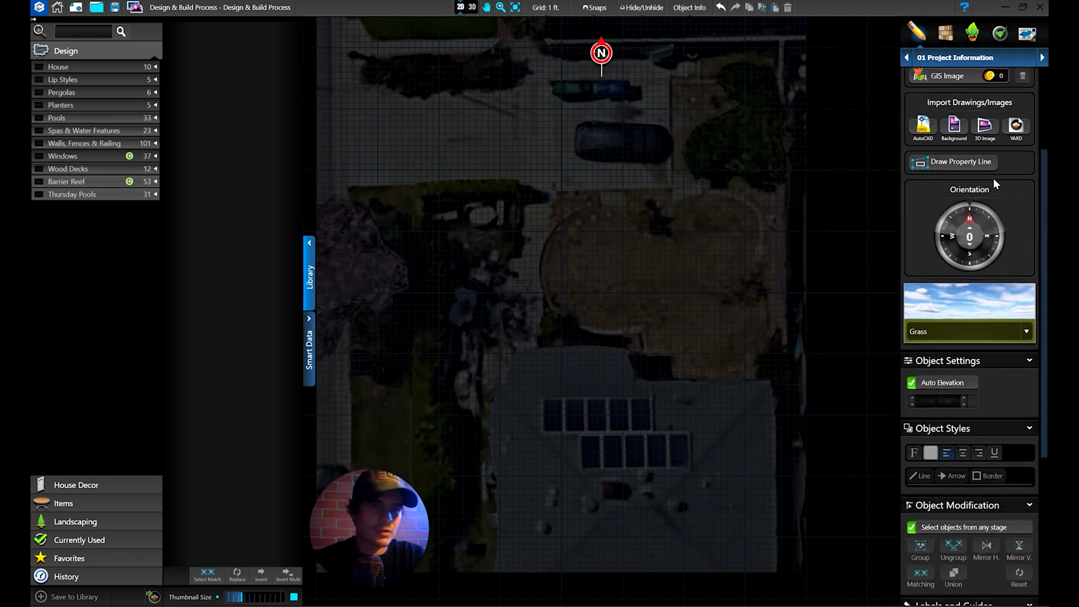
pyautogui.click(994, 59)
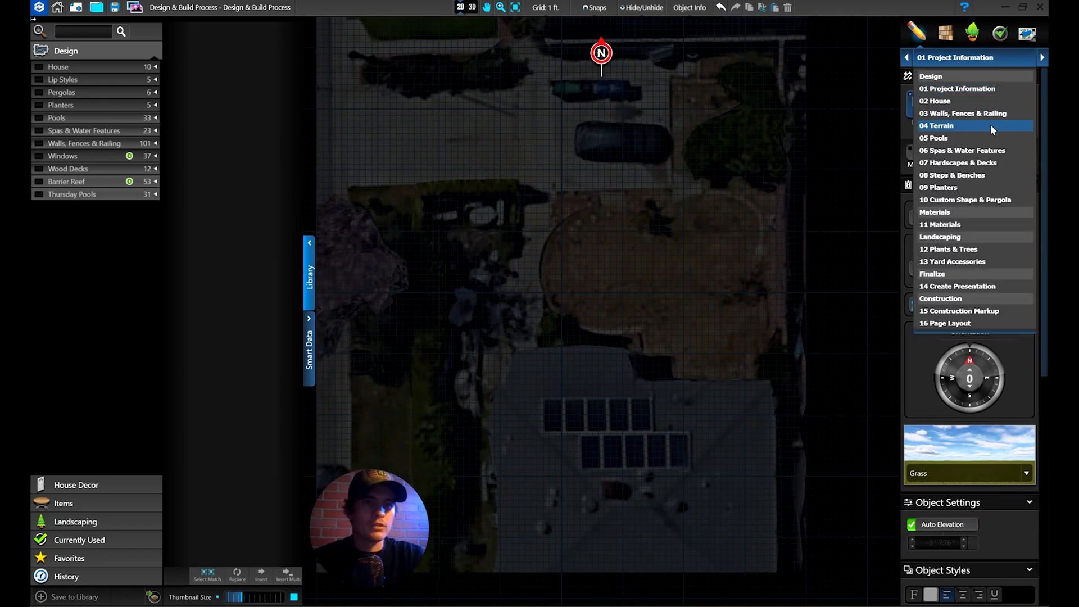
pyautogui.click(986, 102)
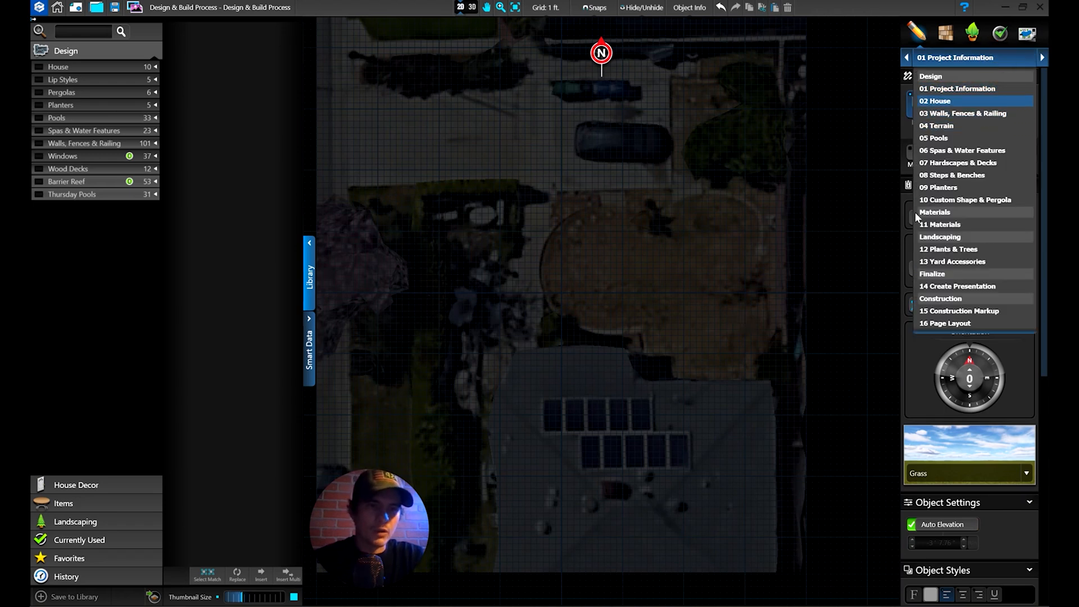
pyautogui.click(925, 183)
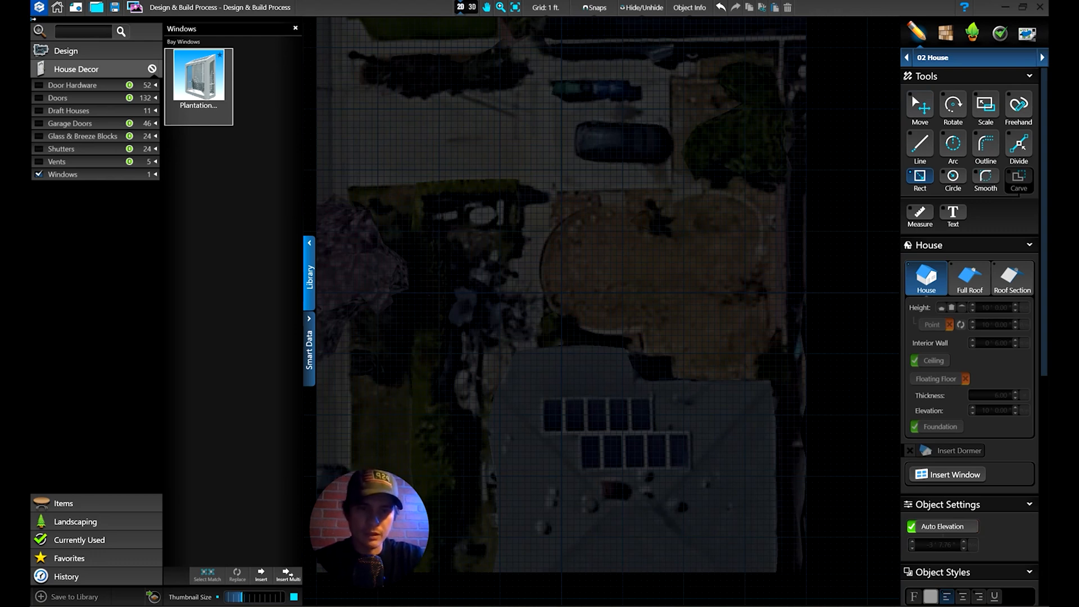
pyautogui.moveTo(776, 383)
pyautogui.mouseDown()
pyautogui.moveTo(512, 509)
pyautogui.moveTo(495, 568)
pyautogui.moveTo(500, 590)
pyautogui.mouseUp()
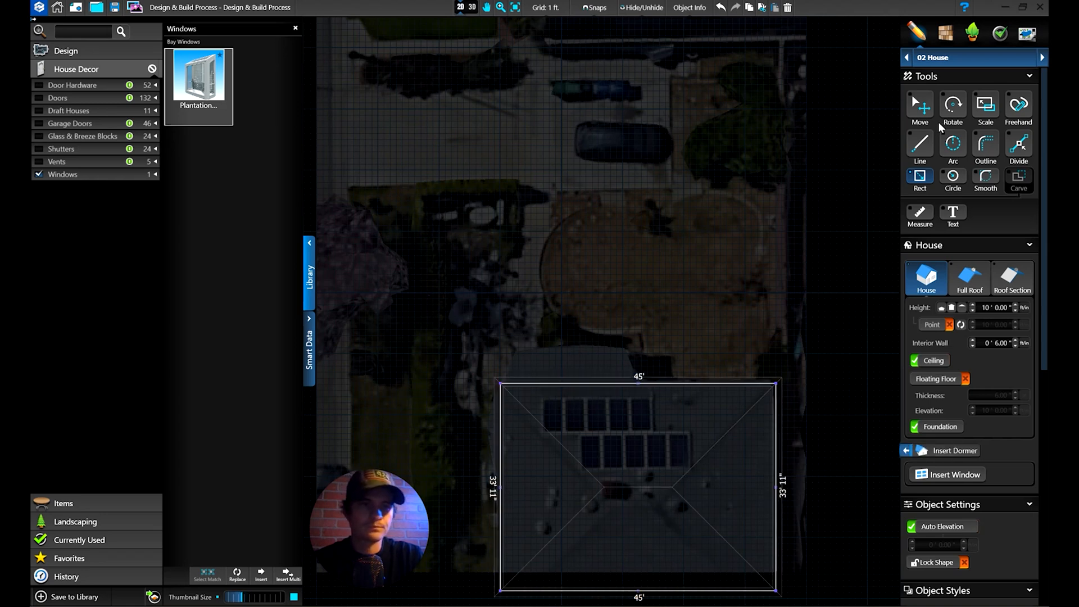
# Step: Extend the house's wall farthest from the yard beyond the image edge so the house is about 40 feet deep
pyautogui.click(916, 106)
pyautogui.scroll(-3, 560, 309)
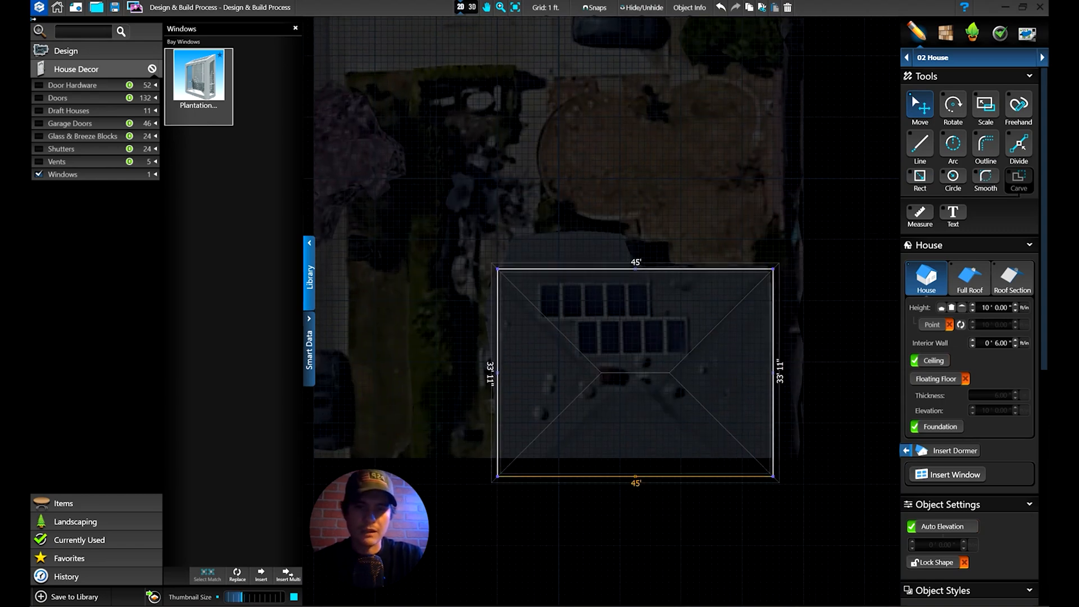
pyautogui.click(636, 477)
pyautogui.click(636, 481)
pyautogui.moveTo(637, 481); pyautogui.dragTo(635, 512)
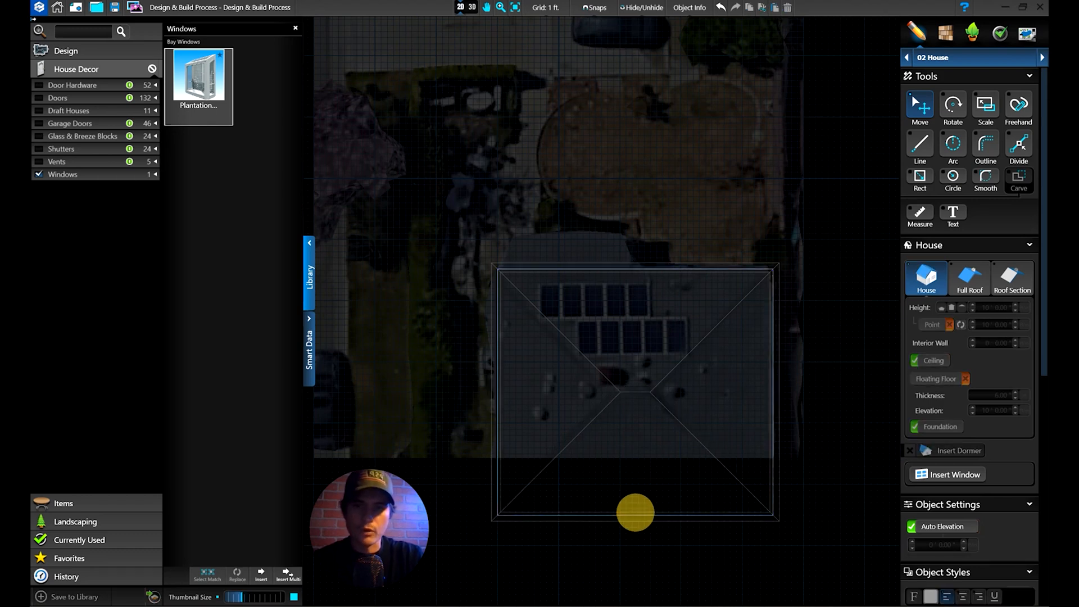
# Step: Pull both side walls of the house inward from the roof outline to make the house 42 feet wide
pyautogui.click(497, 355)
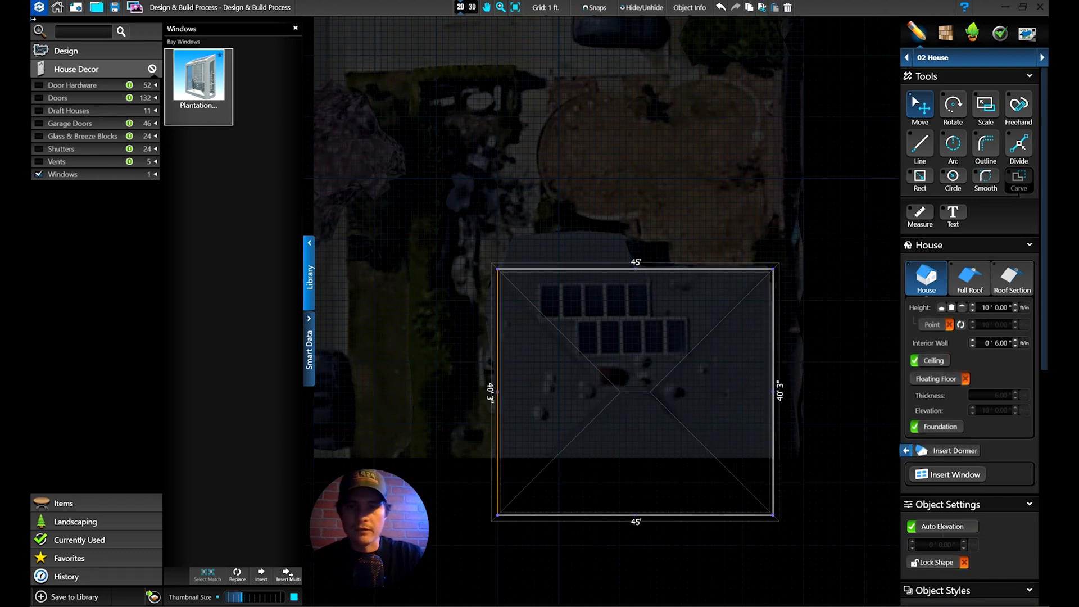
pyautogui.click(498, 392)
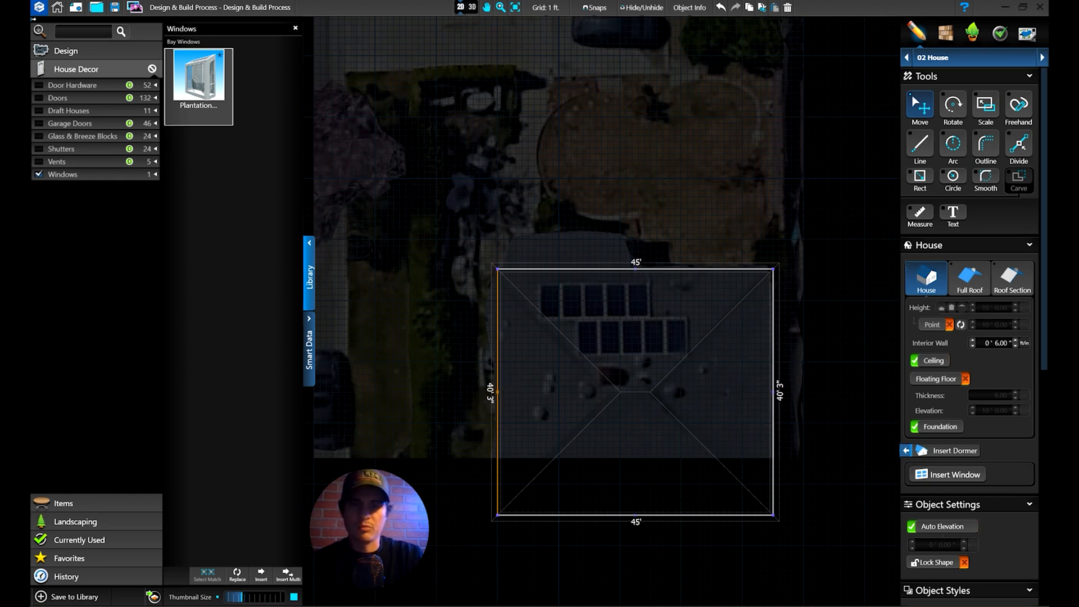
pyautogui.moveTo(498, 392); pyautogui.dragTo(506, 392)
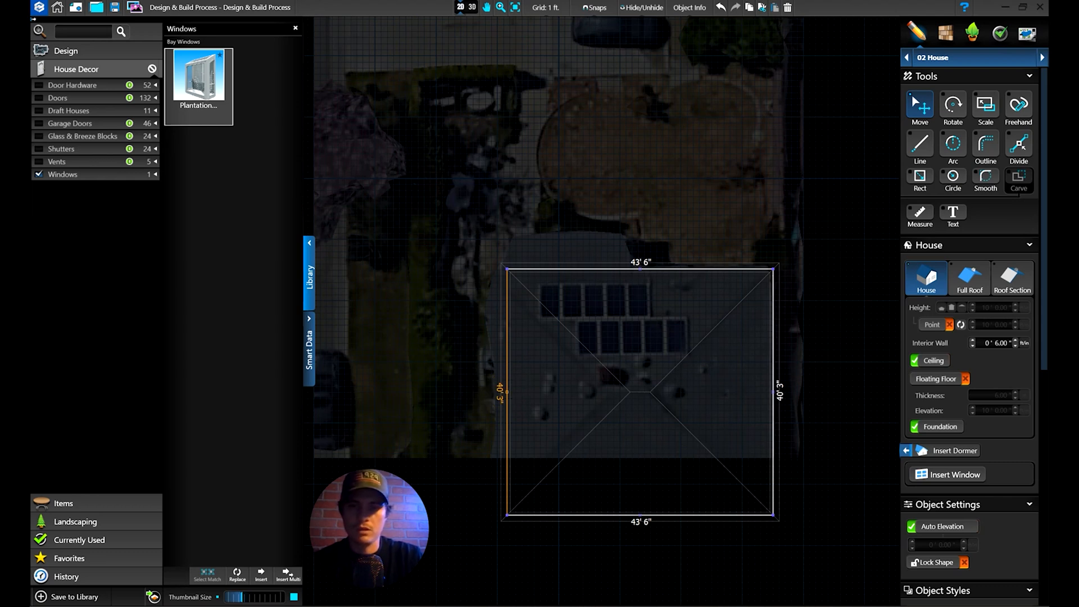
pyautogui.keyDown('shift'); pyautogui.click(774, 392); pyautogui.keyUp('shift')
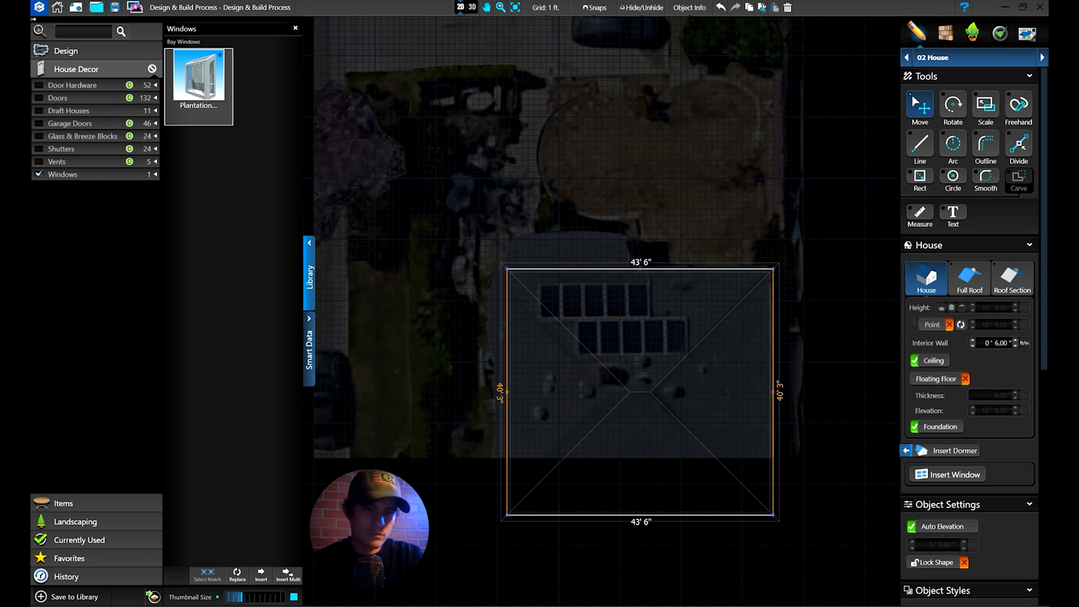
pyautogui.click(774, 391)
pyautogui.click(774, 392)
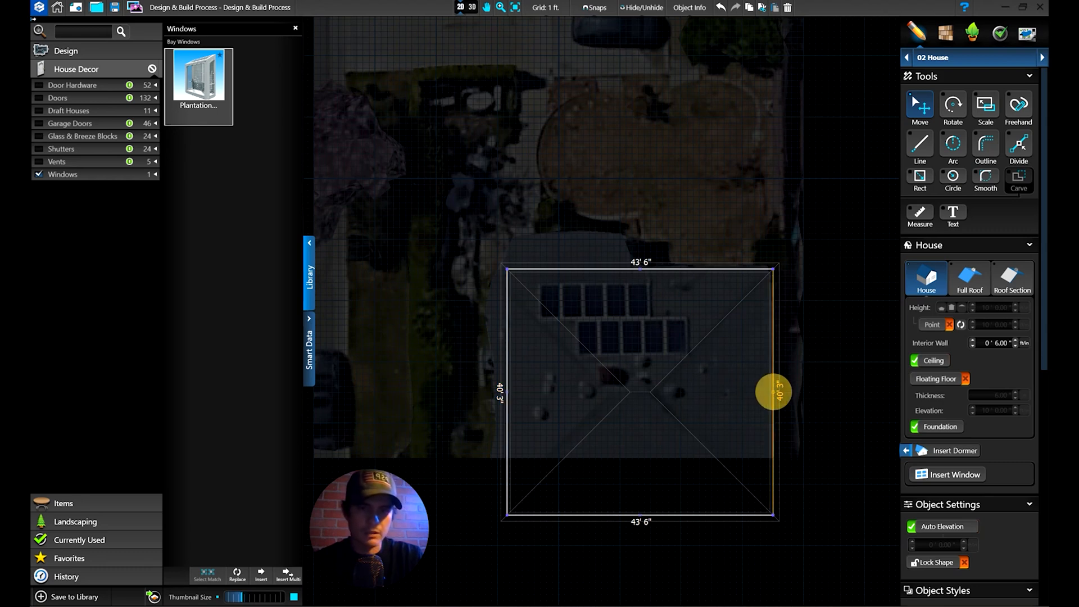
pyautogui.moveTo(773, 392); pyautogui.dragTo(763, 392)
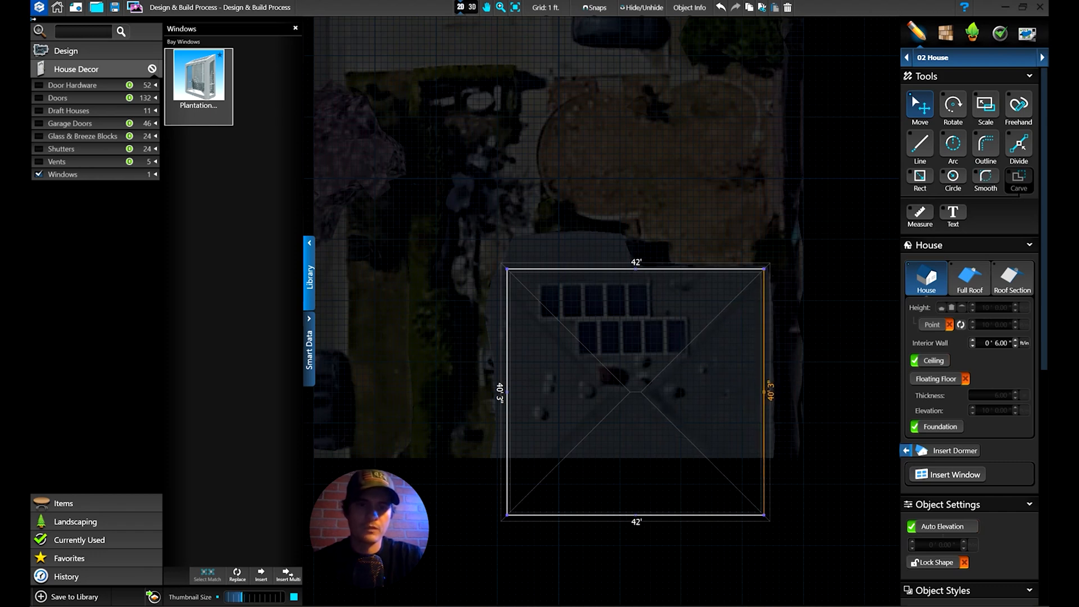
# Step: Pull the house's yard-facing wall slightly inward from the roof edge and deselect the house
pyautogui.click(809, 281)
pyautogui.click(727, 270)
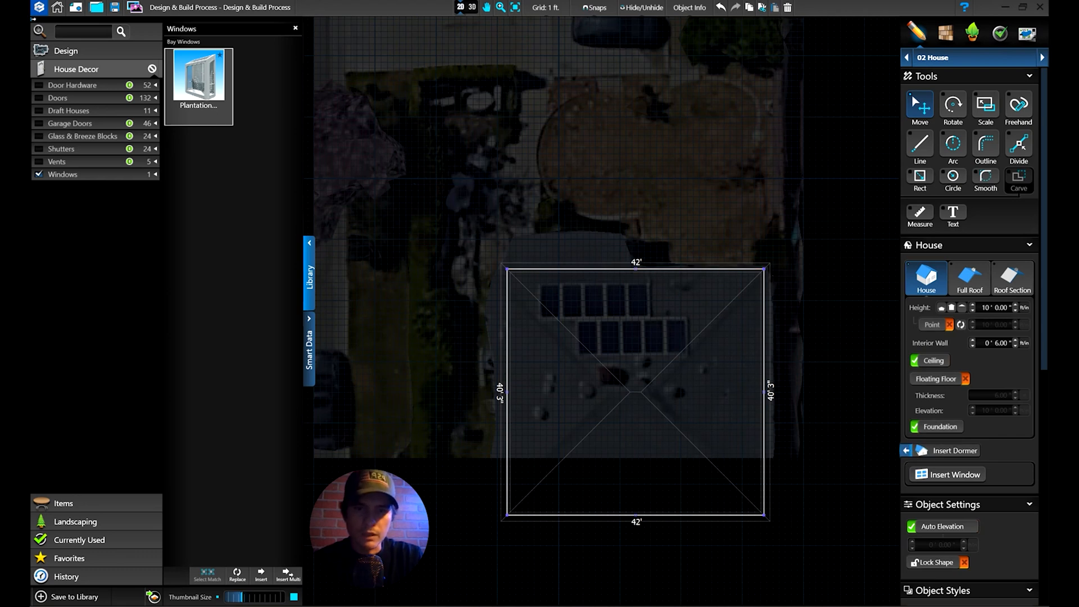
pyautogui.click(636, 269)
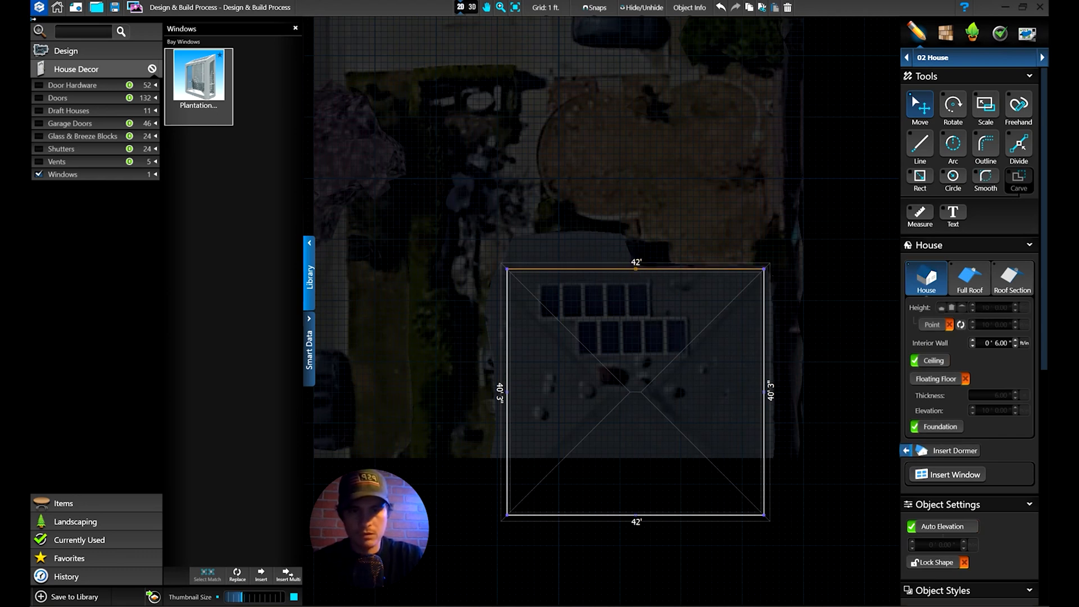
pyautogui.moveTo(636, 269); pyautogui.dragTo(635, 276)
pyautogui.click(721, 232)
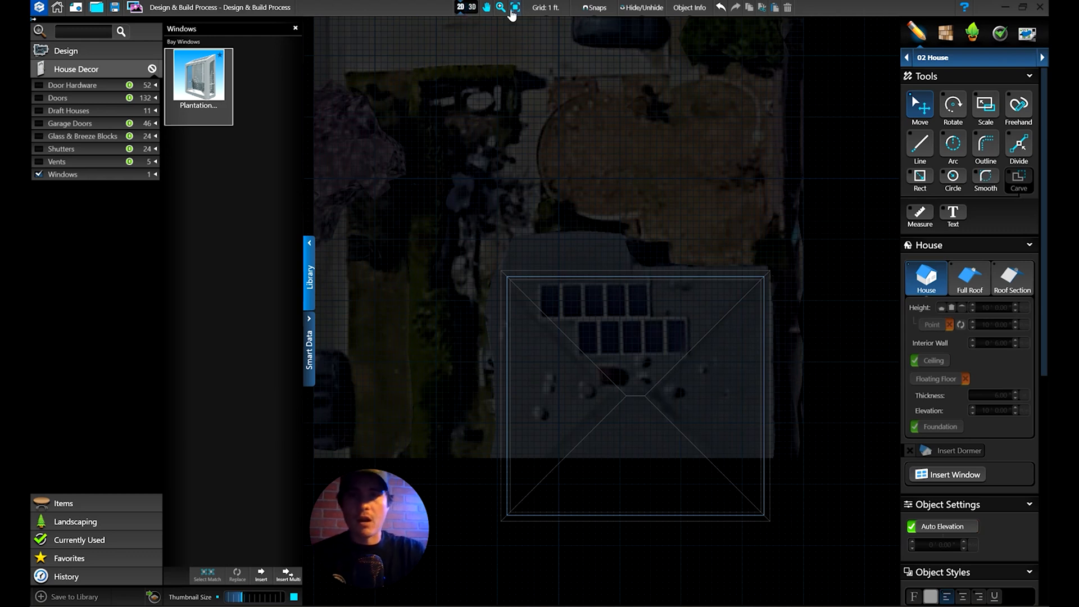
# Step: Inspect the house's walls and hip roof in 3D, then return to the 2D plan
pyautogui.click(472, 6)
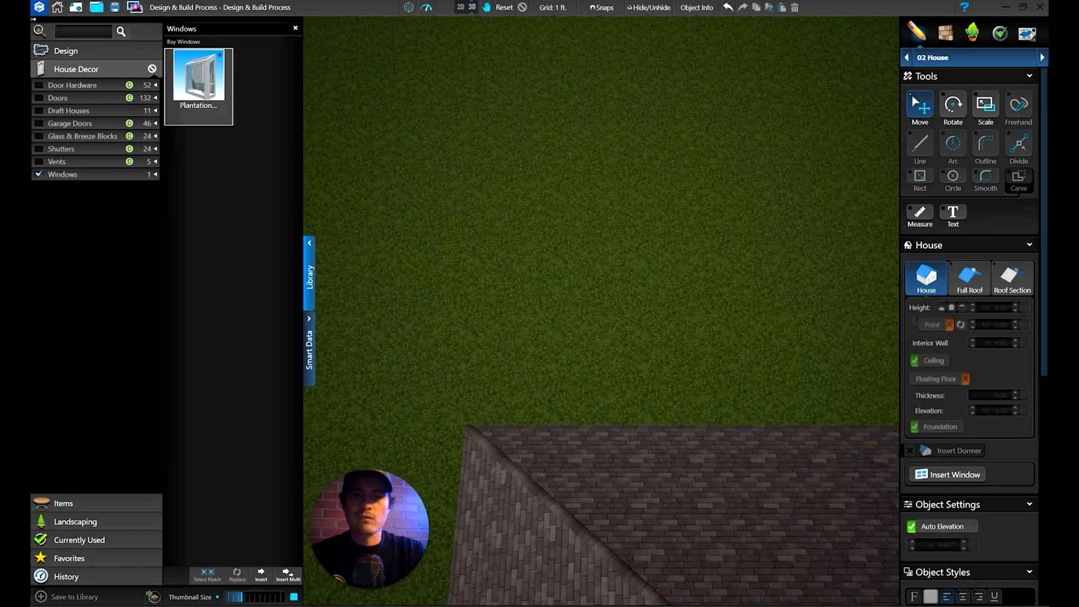
pyautogui.moveTo(485, 372)
pyautogui.mouseDown(button='right')
pyautogui.moveTo(516, 332)
pyautogui.moveTo(498, 328)
pyautogui.moveTo(535, 301)
pyautogui.moveTo(564, 248)
pyautogui.moveTo(685, 249)
pyautogui.mouseUp(button='right')
pyautogui.moveTo(686, 250); pyautogui.dragTo(511, 249, button='middle')
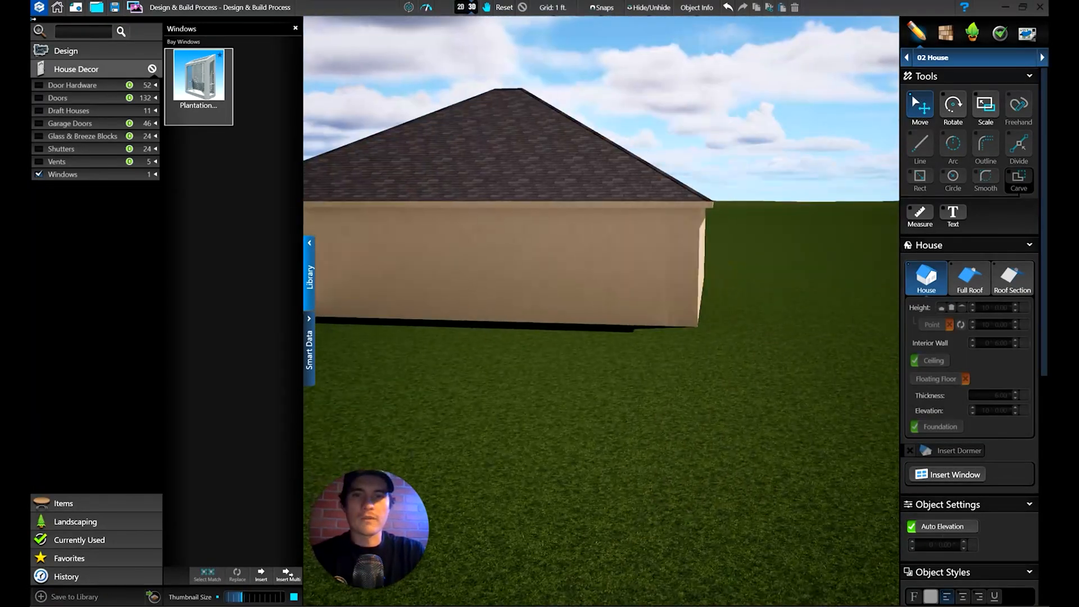
pyautogui.moveTo(460, 360)
pyautogui.mouseDown(button='right')
pyautogui.moveTo(525, 356)
pyautogui.moveTo(514, 217)
pyautogui.mouseUp(button='right')
pyautogui.click(458, 6)
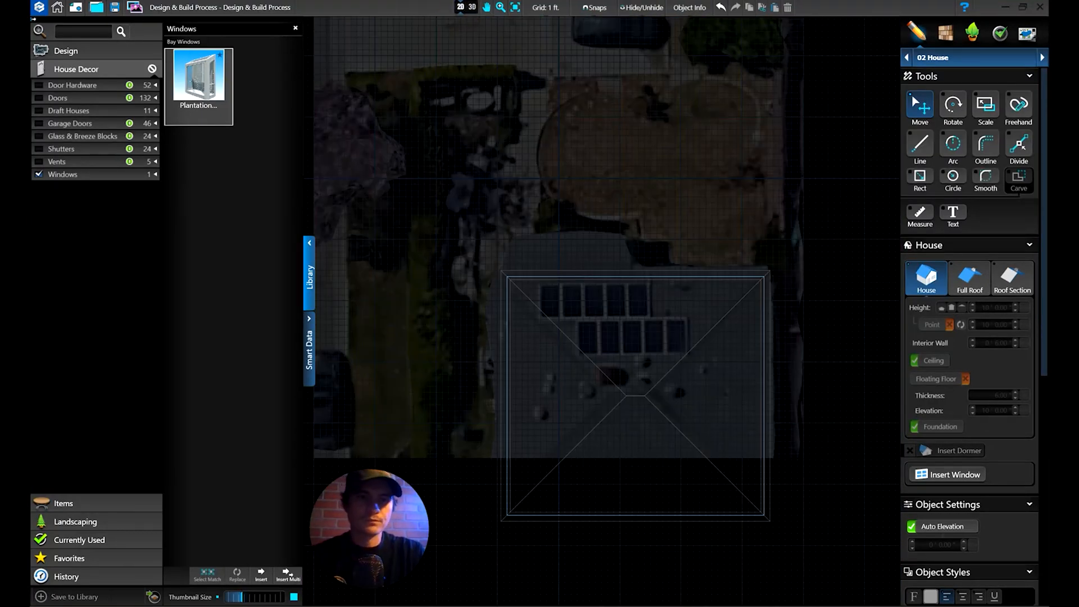
# Step: Measure from the house's yard-facing wall into the backyard, then end the measurement
pyautogui.moveTo(596, 241); pyautogui.dragTo(589, 405, button='right')
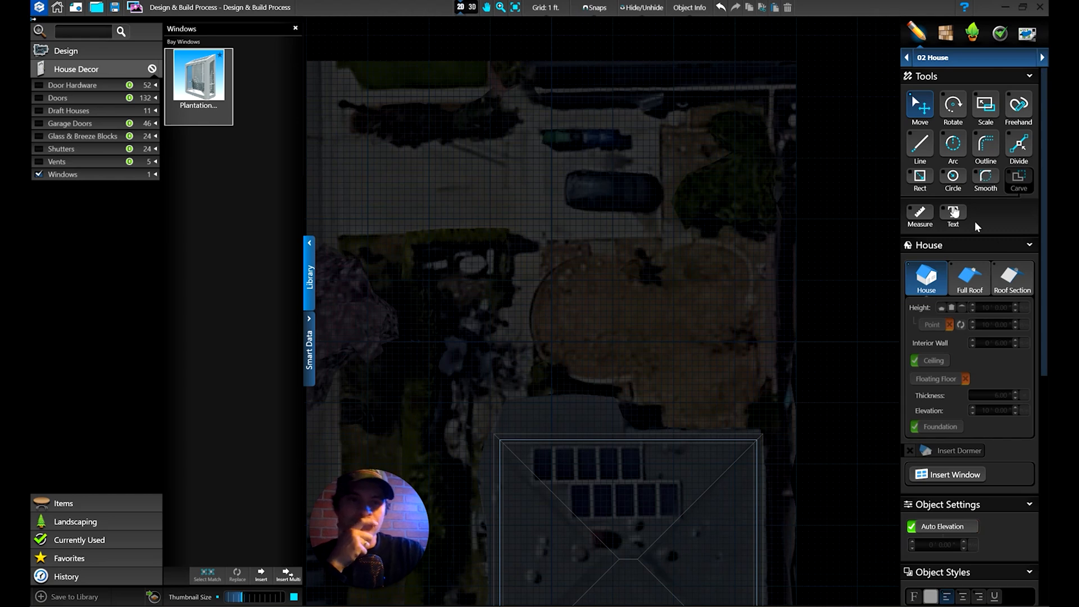
pyautogui.click(920, 213)
pyautogui.click(617, 440)
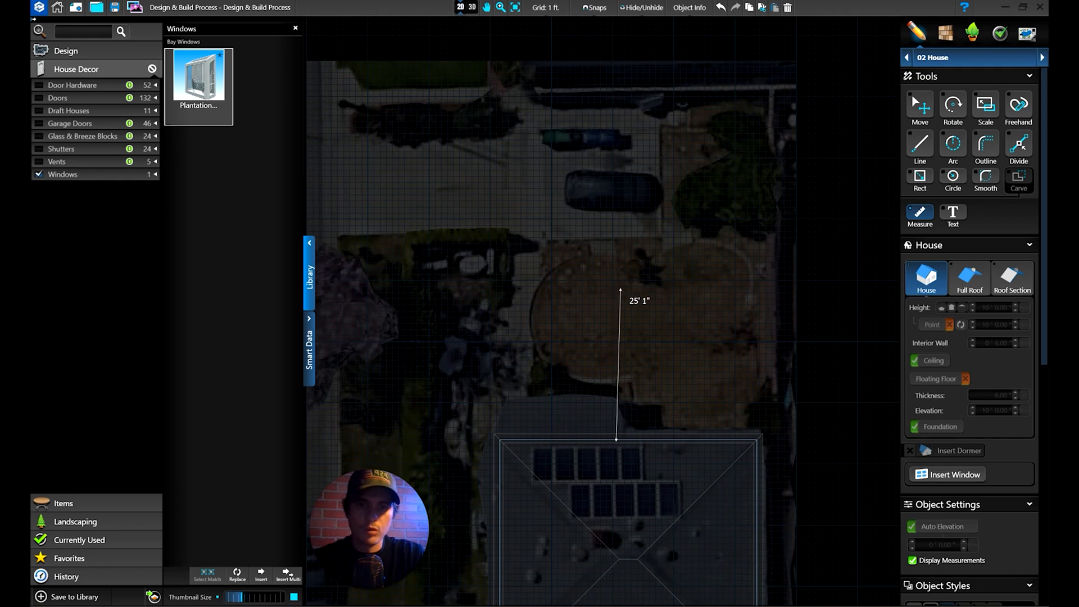
pyautogui.press('Escape')
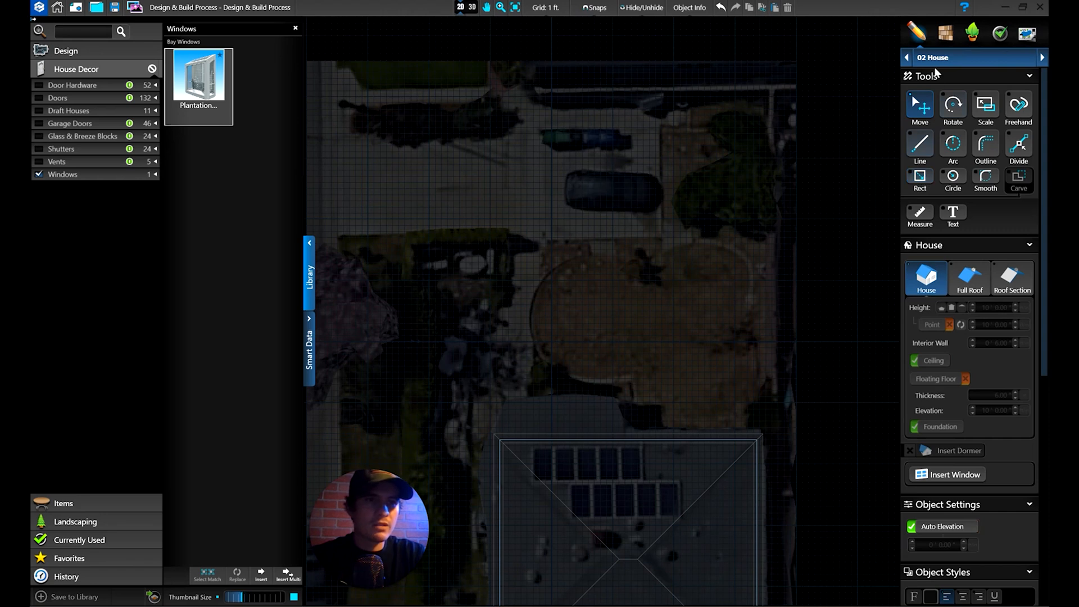
# Step: Draw a second rectangular building about 12 by 20 feet over the parked car at the back end of the driveway
pyautogui.click(922, 178)
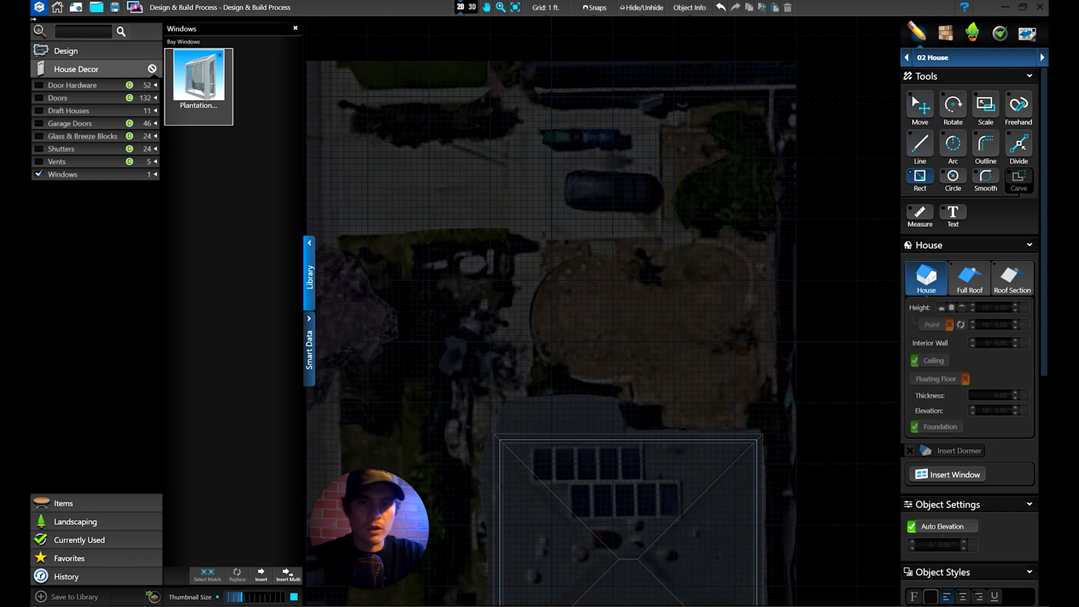
pyautogui.click(661, 238)
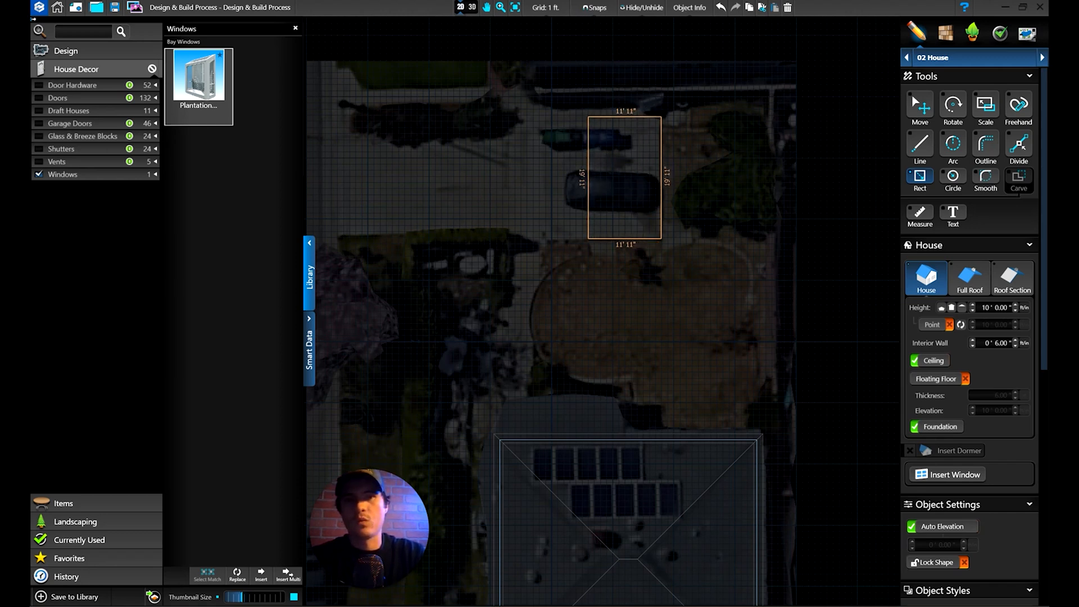
pyautogui.click(589, 117)
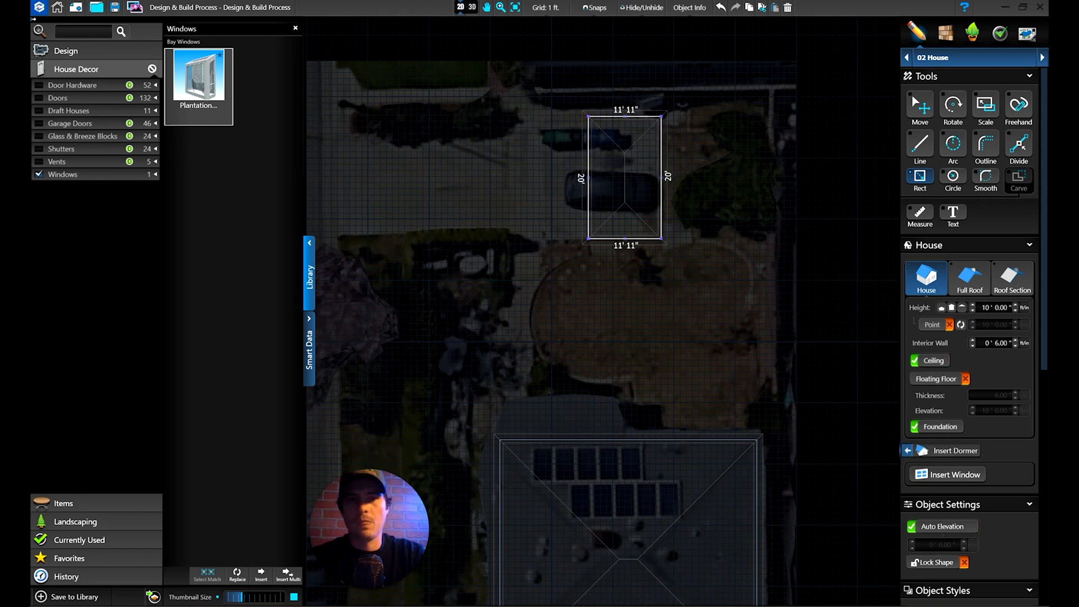
# Step: Move the second building's street-side wall outward along the driveway to widen it to 24 feet, then deselect it
pyautogui.click(921, 105)
pyautogui.click(588, 178)
pyautogui.click(585, 179)
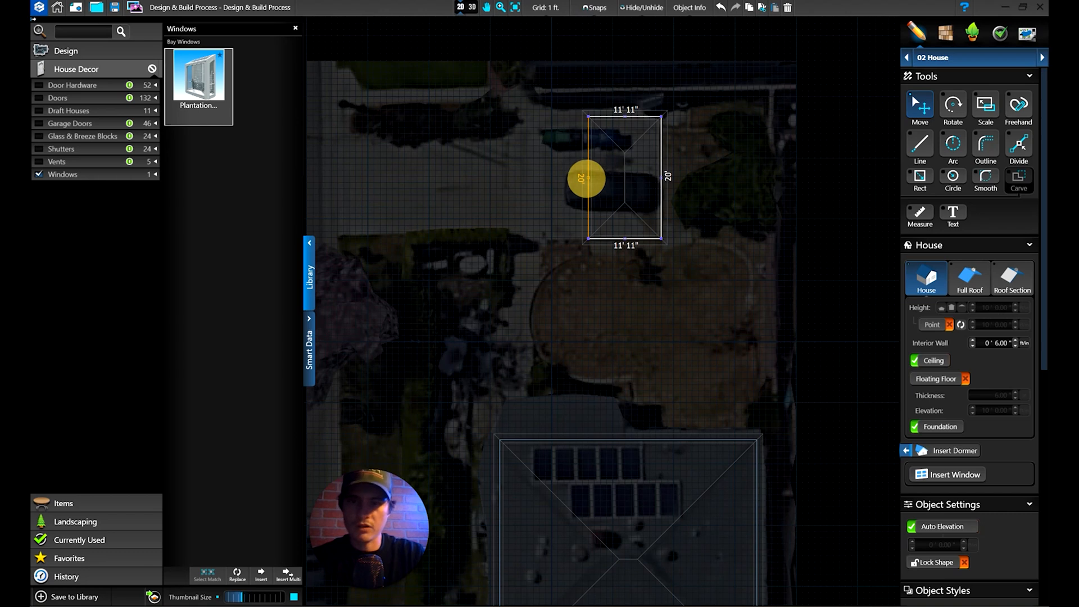
pyautogui.moveTo(586, 179); pyautogui.dragTo(514, 177)
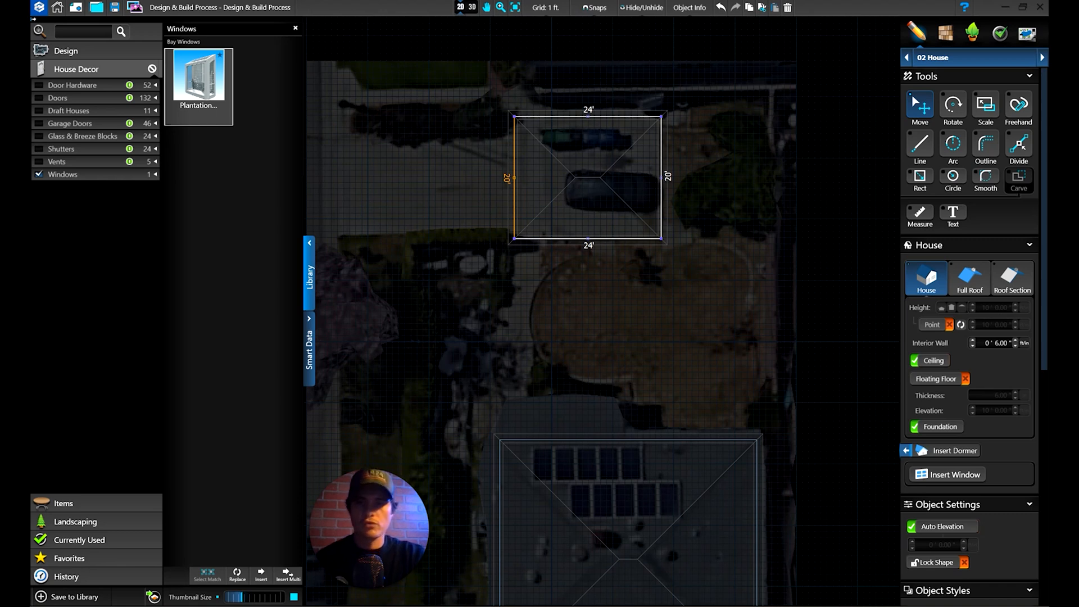
pyautogui.click(771, 193)
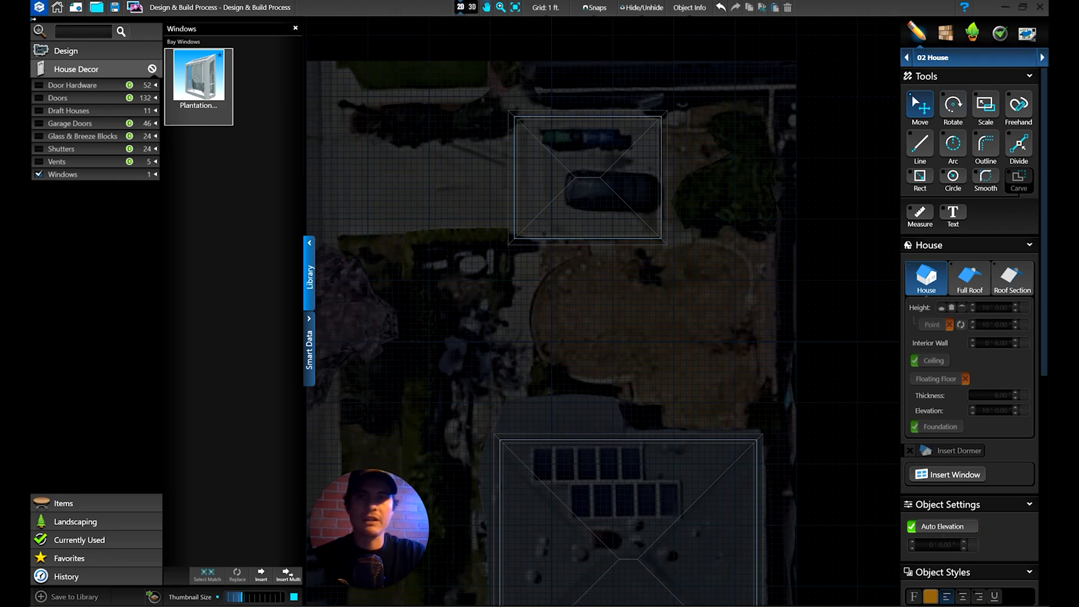
# Step: Inspect both buildings and the space between them in 3D, then return to the 2D plan
pyautogui.click(471, 7)
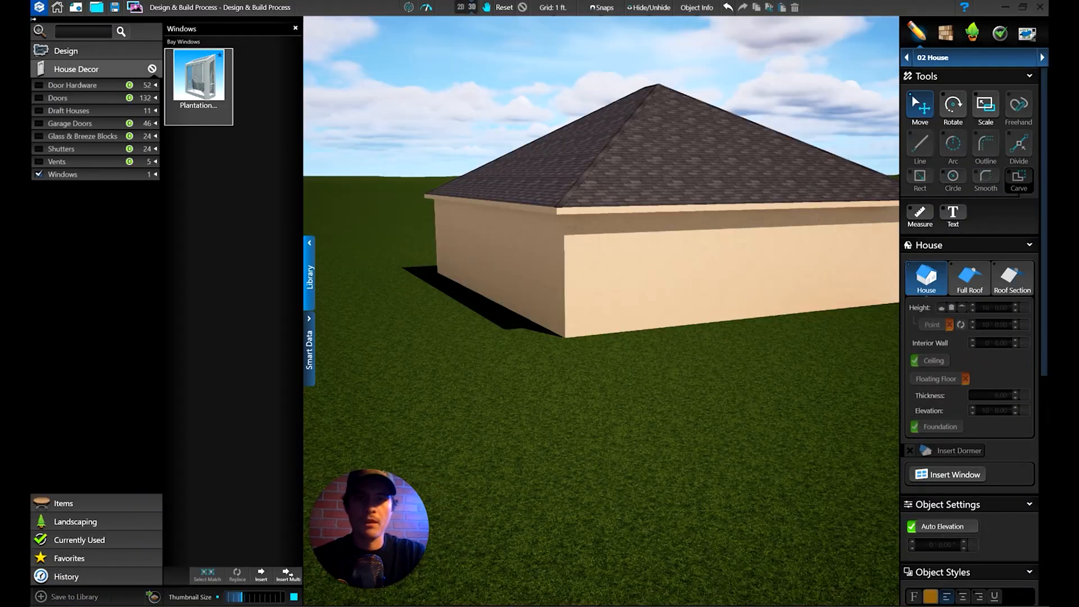
pyautogui.moveTo(602, 281); pyautogui.dragTo(694, 304)
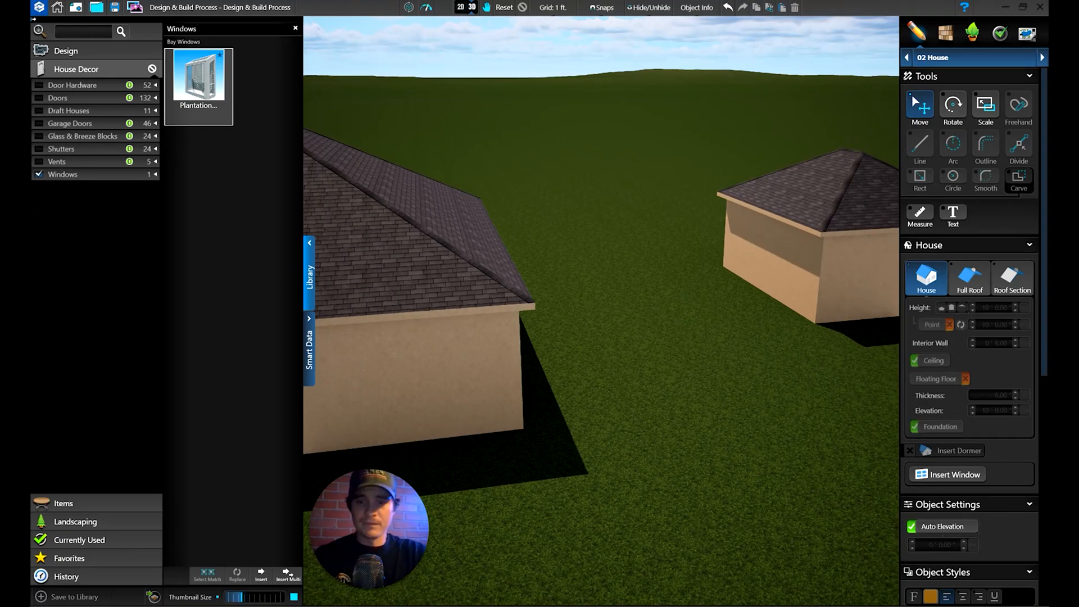
pyautogui.moveTo(672, 269); pyautogui.dragTo(518, 79)
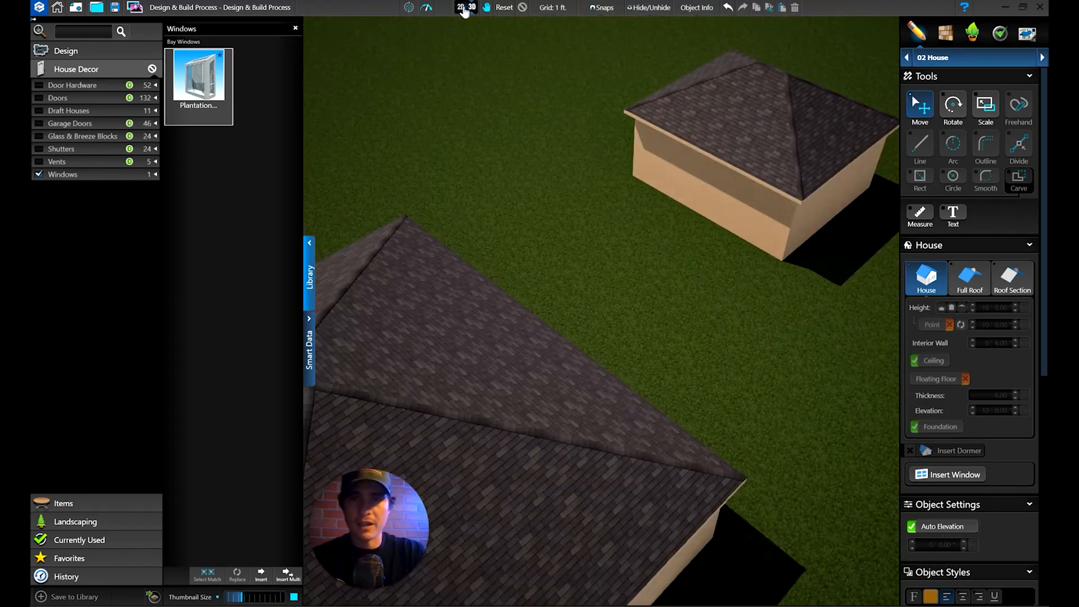
pyautogui.click(461, 7)
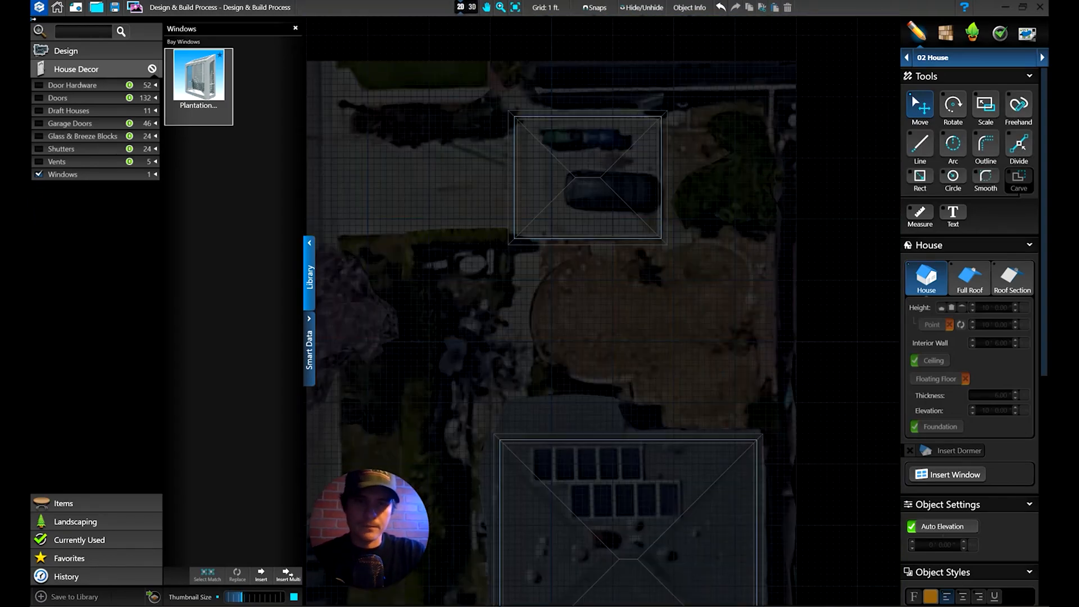
# Step: In the Walls, Fences & Railing stage, start a wall at the second building's yard-side street corner with a 16' segment at -180°
pyautogui.click(963, 64)
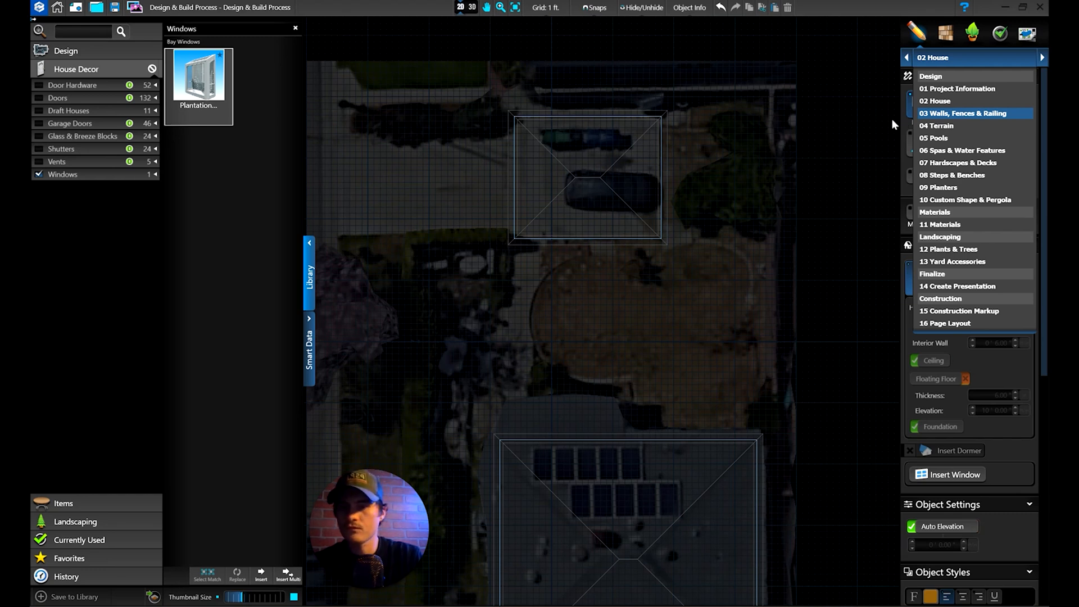
pyautogui.click(962, 117)
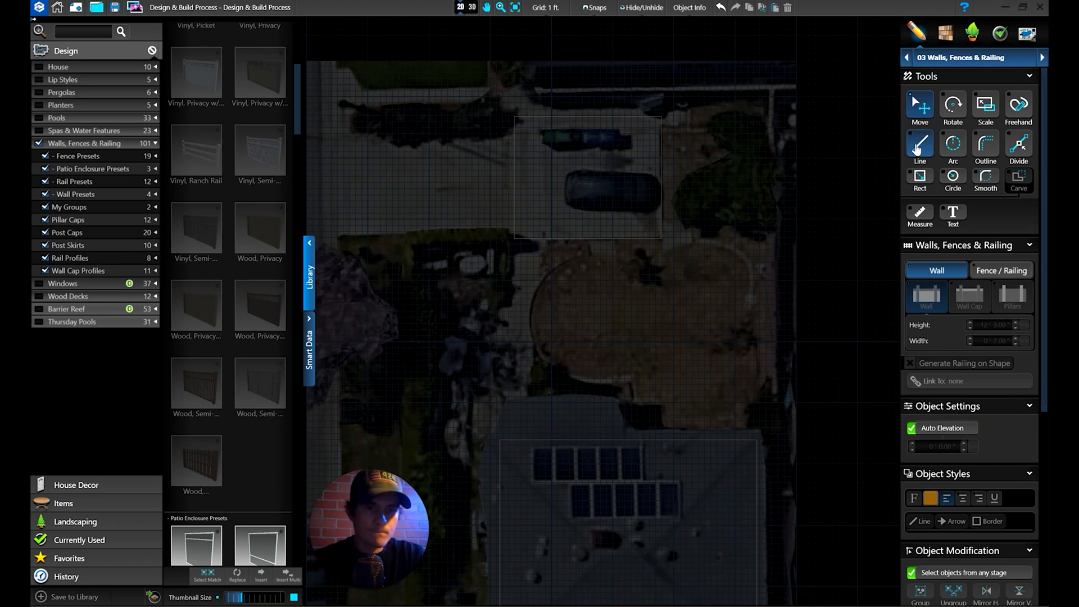
pyautogui.click(919, 144)
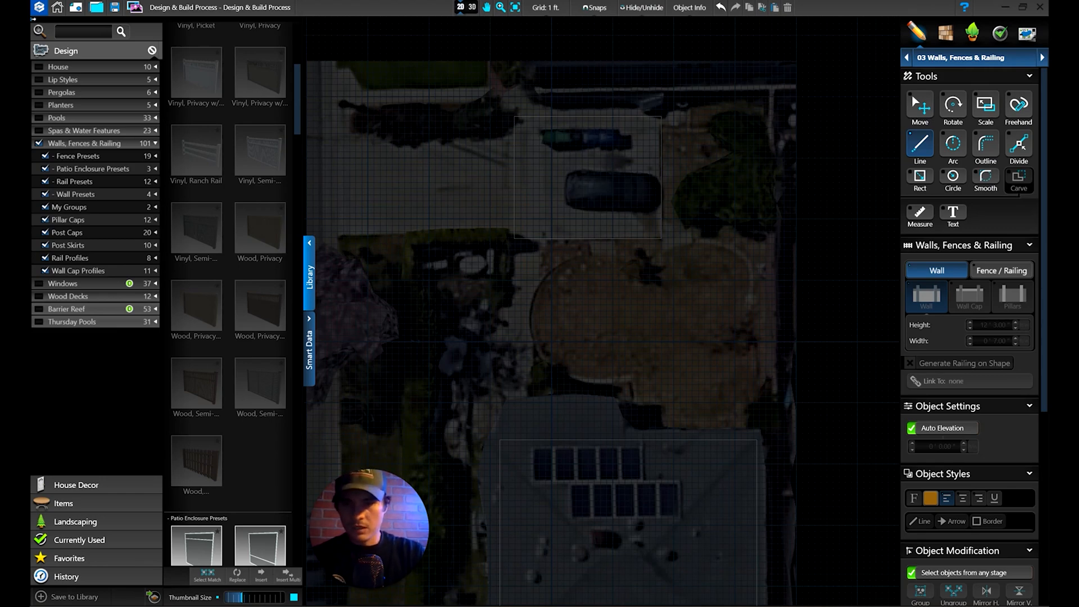
pyautogui.scroll(6, 469, 225)
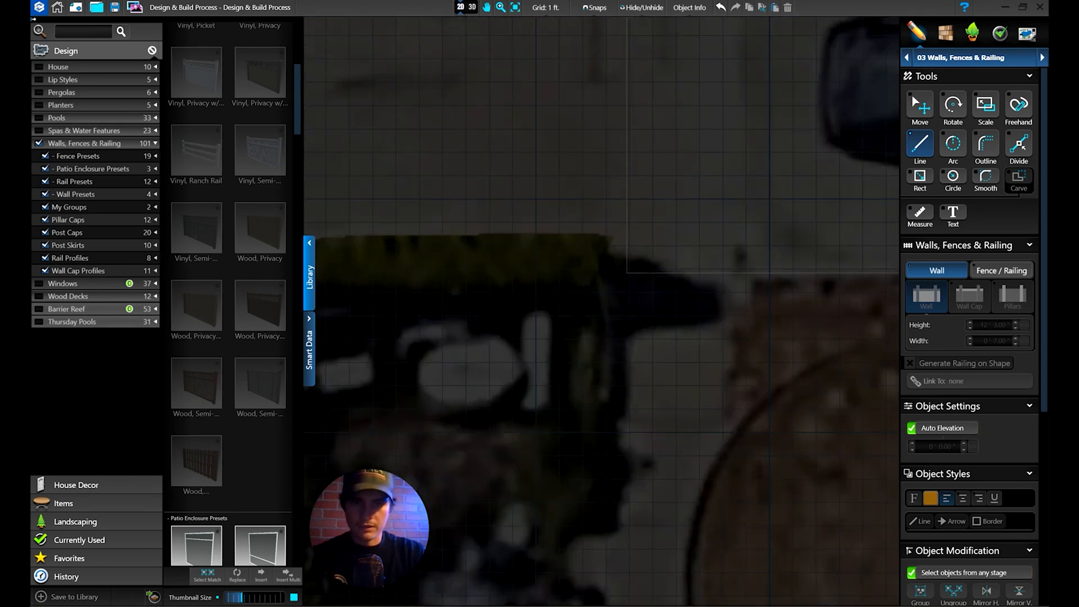
pyautogui.click(627, 272)
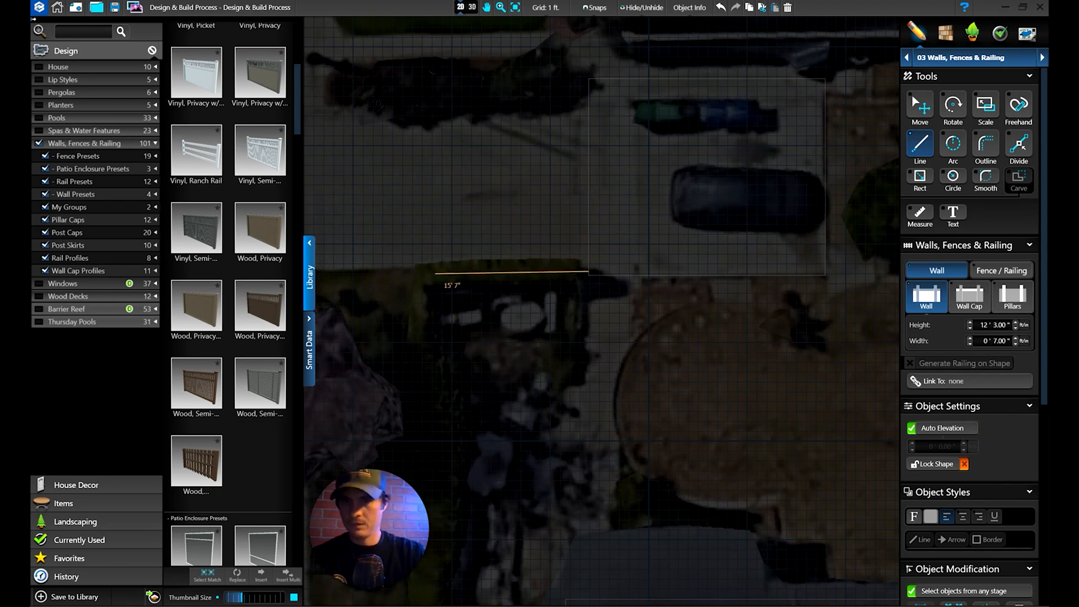
pyautogui.scroll(-2, 438, 273)
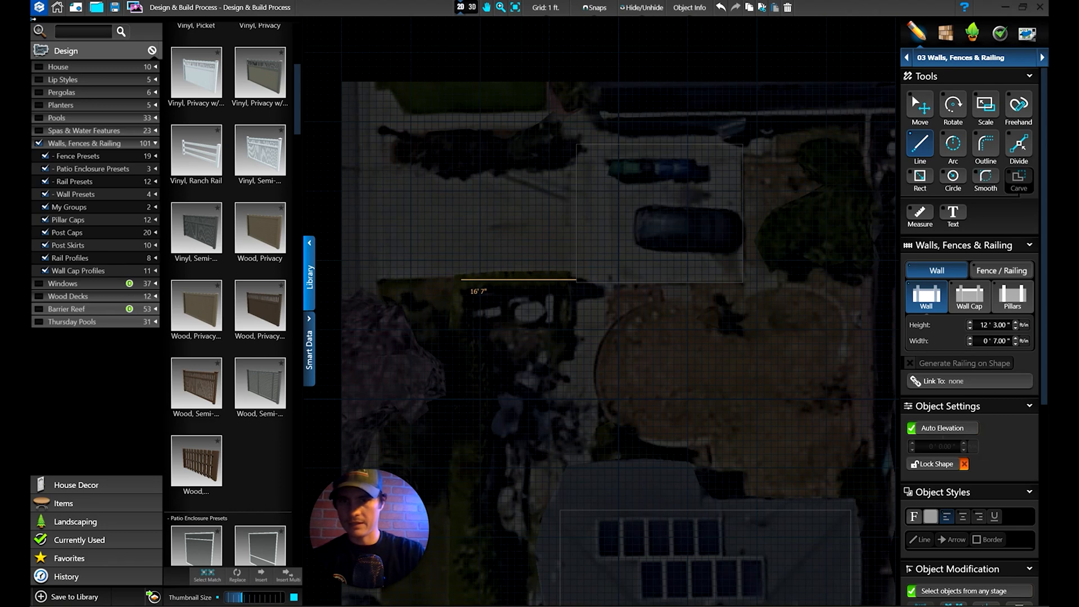
pyautogui.write('16')
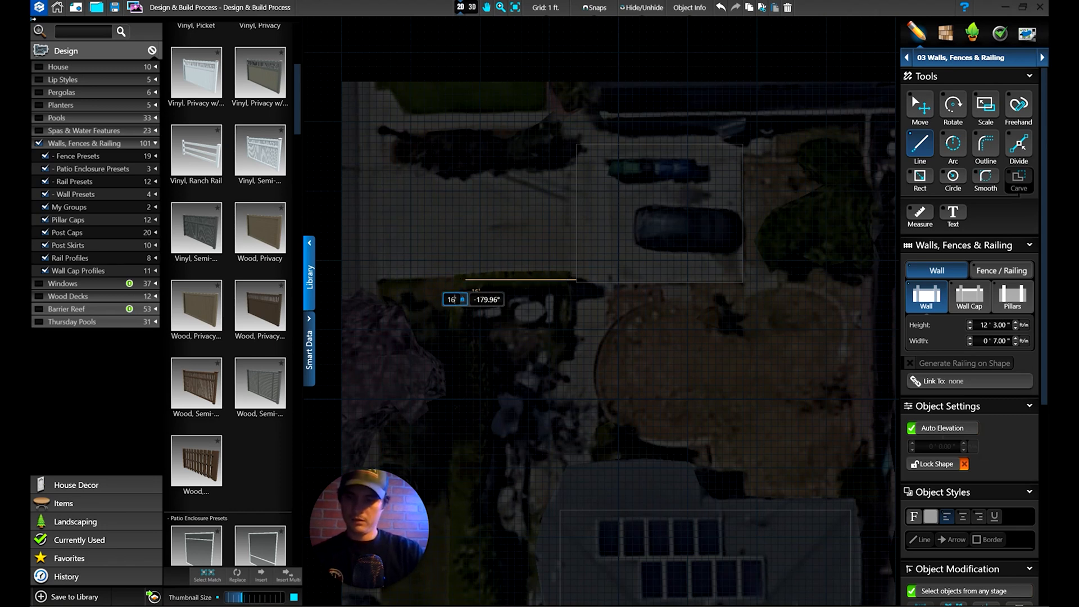
pyautogui.press('Tab')
pyautogui.write('-180')
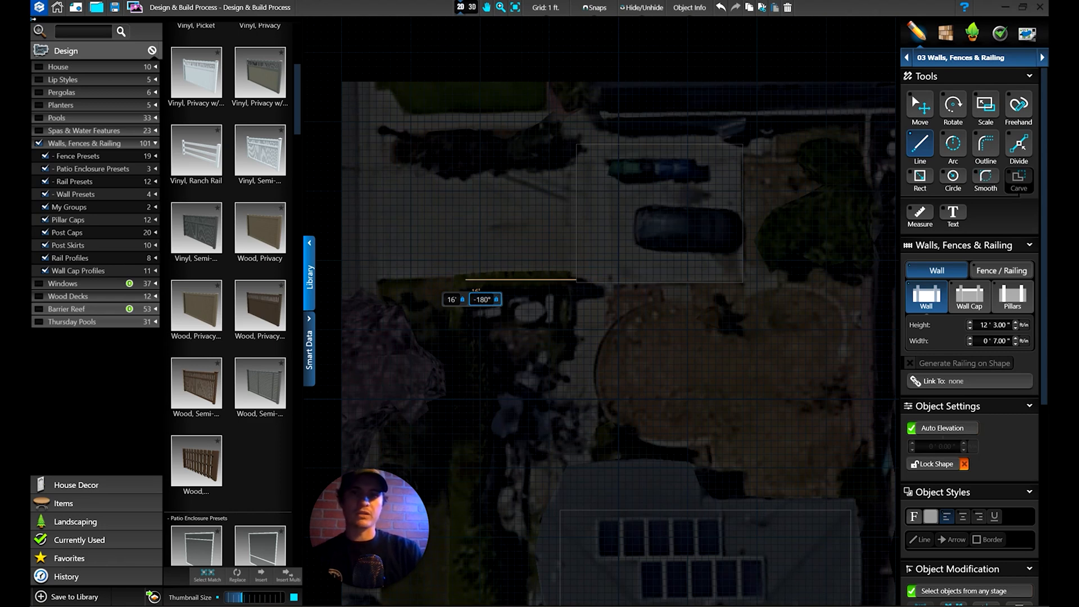
pyautogui.press('Return')
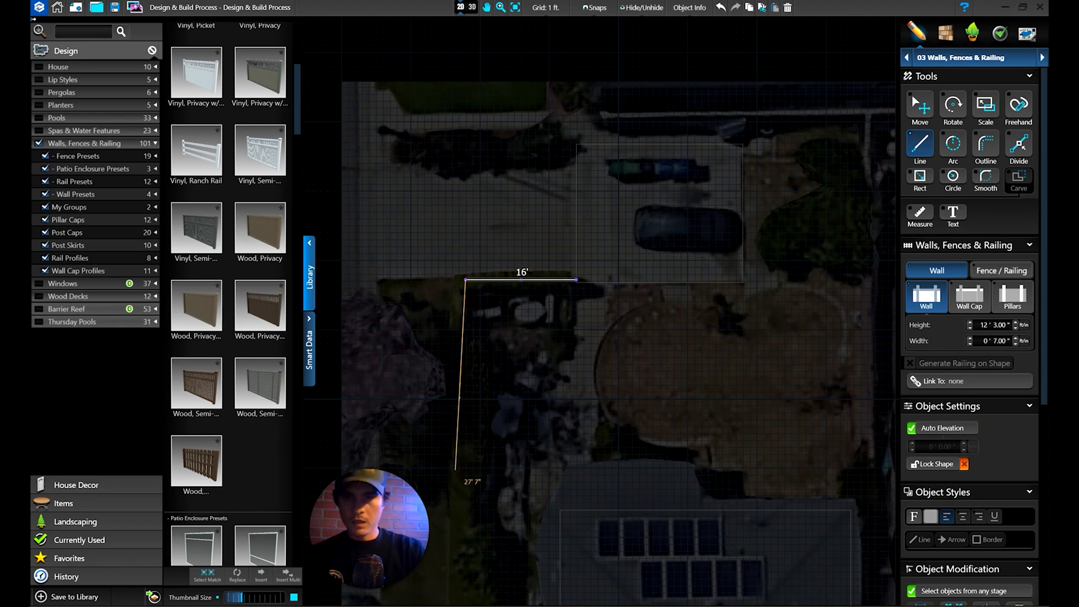
pyautogui.moveTo(476, 272); pyautogui.dragTo(551, 68, button='middle')
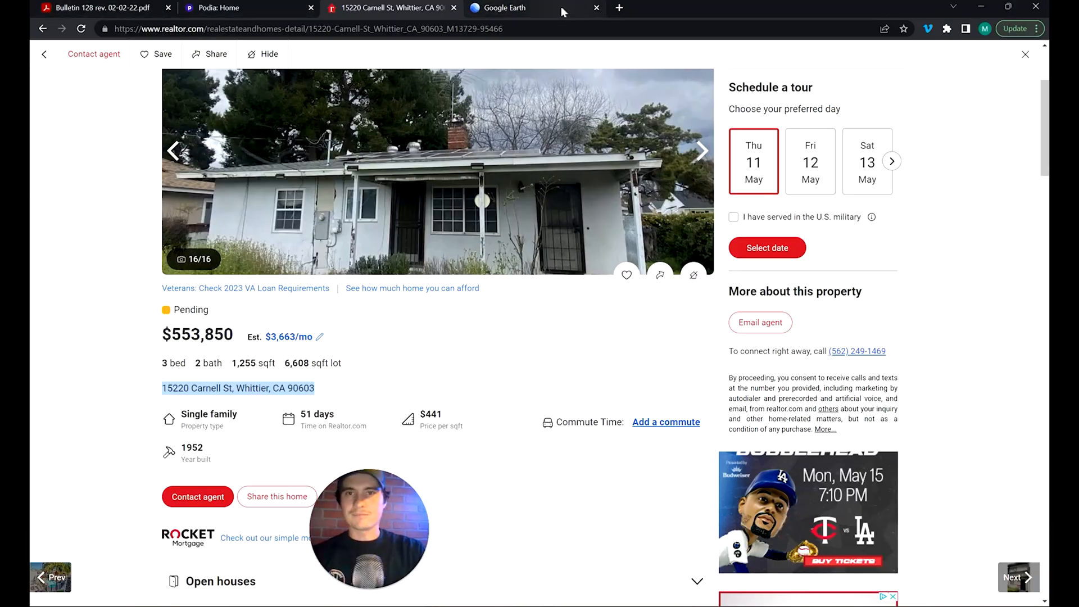
# Step: Switch to Google Earth, clear the distance measurement, examine the house's street-side yard and street corner in 3D, and return to the plan
pyautogui.click(564, 7)
pyautogui.scroll(-5, 619, 375)
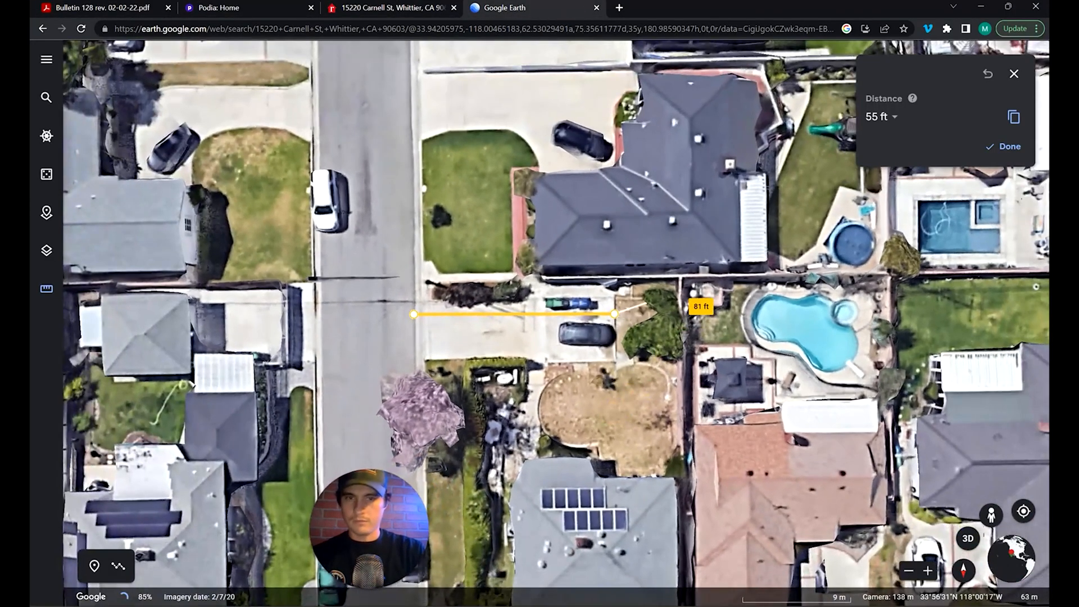
pyautogui.press('Escape')
pyautogui.moveTo(675, 402); pyautogui.dragTo(697, 315, button='middle')
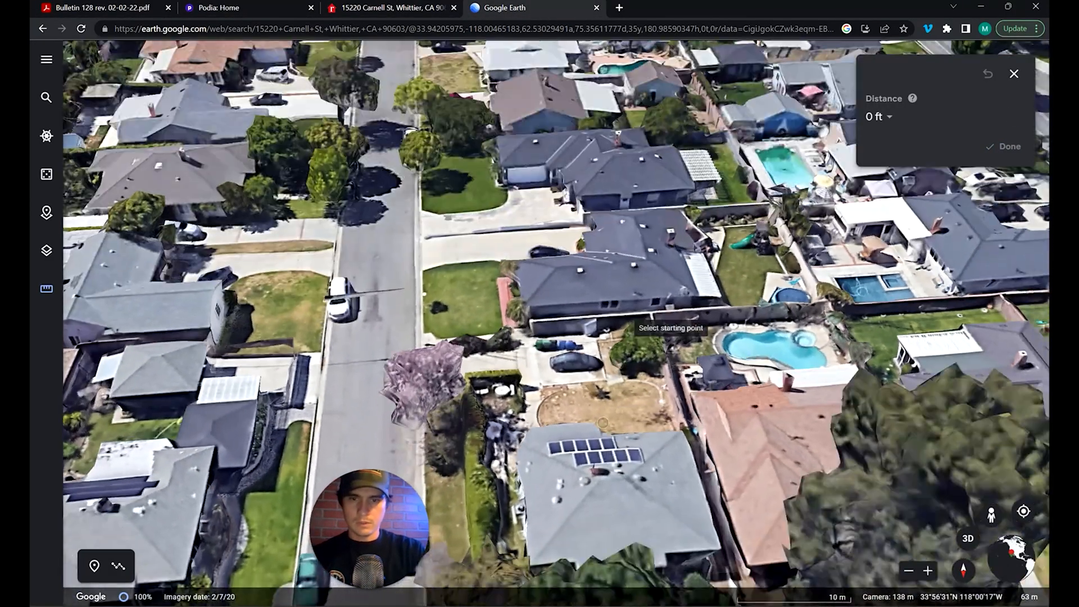
pyautogui.moveTo(609, 444); pyautogui.dragTo(663, 304)
pyautogui.moveTo(667, 315); pyautogui.dragTo(846, 396, button='middle')
pyautogui.scroll(4, 568, 277)
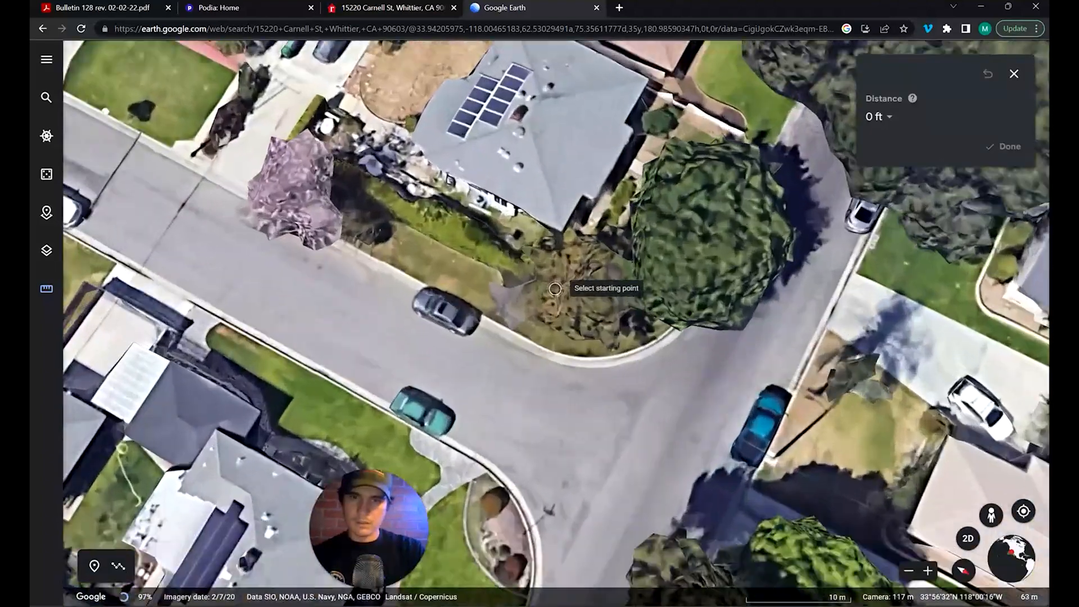
pyautogui.moveTo(516, 281); pyautogui.dragTo(723, 182, button='middle')
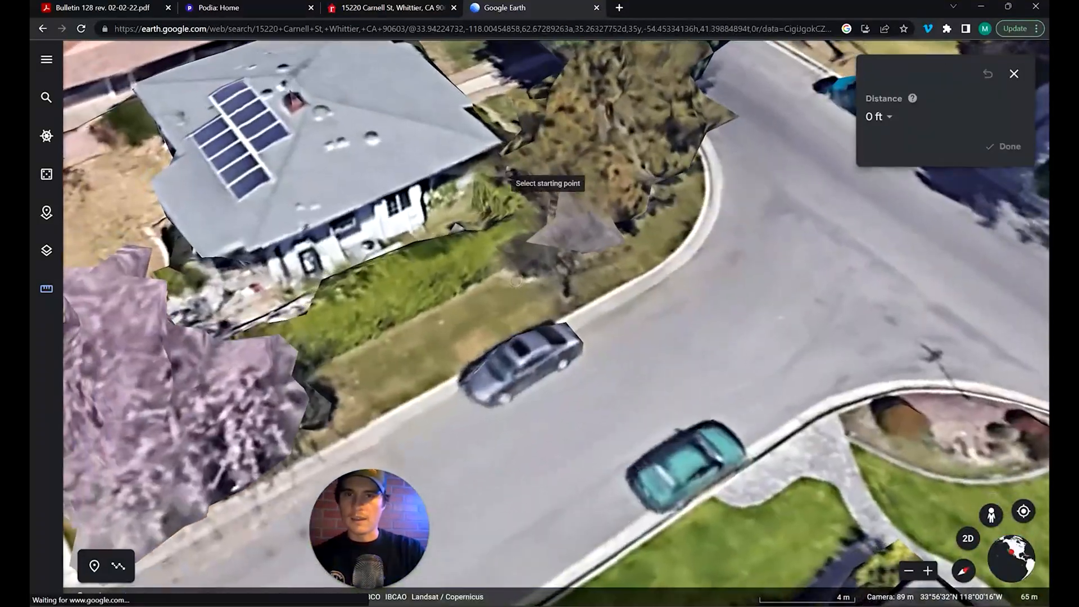
pyautogui.moveTo(537, 177); pyautogui.dragTo(389, 303, button='middle')
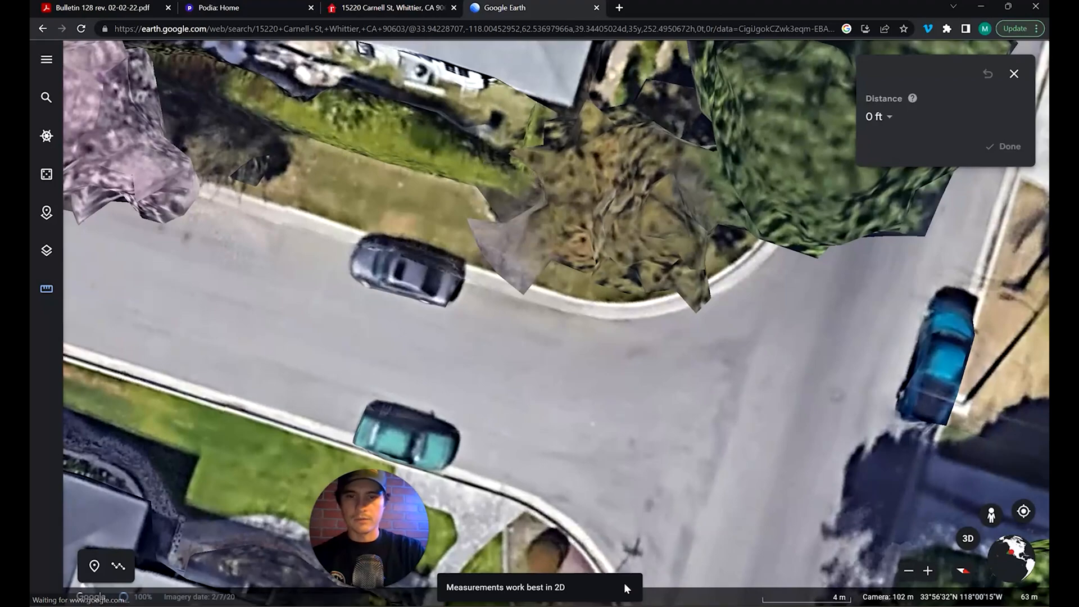
pyautogui.moveTo(645, 606)
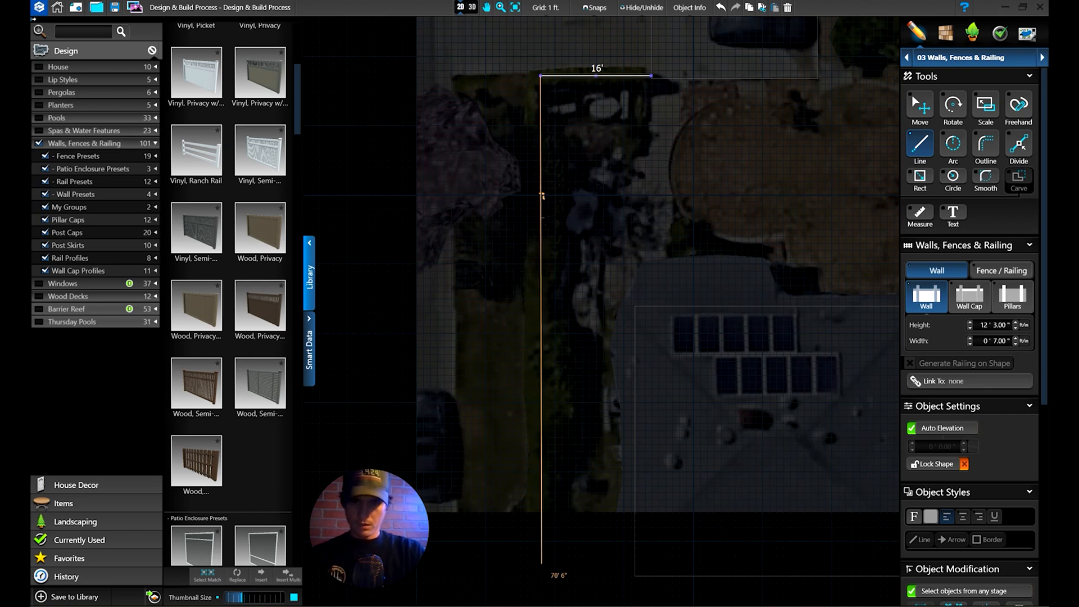
# Step: Continue the wall parallel to the street past the house with a 70' segment at -90°
pyautogui.write('70')
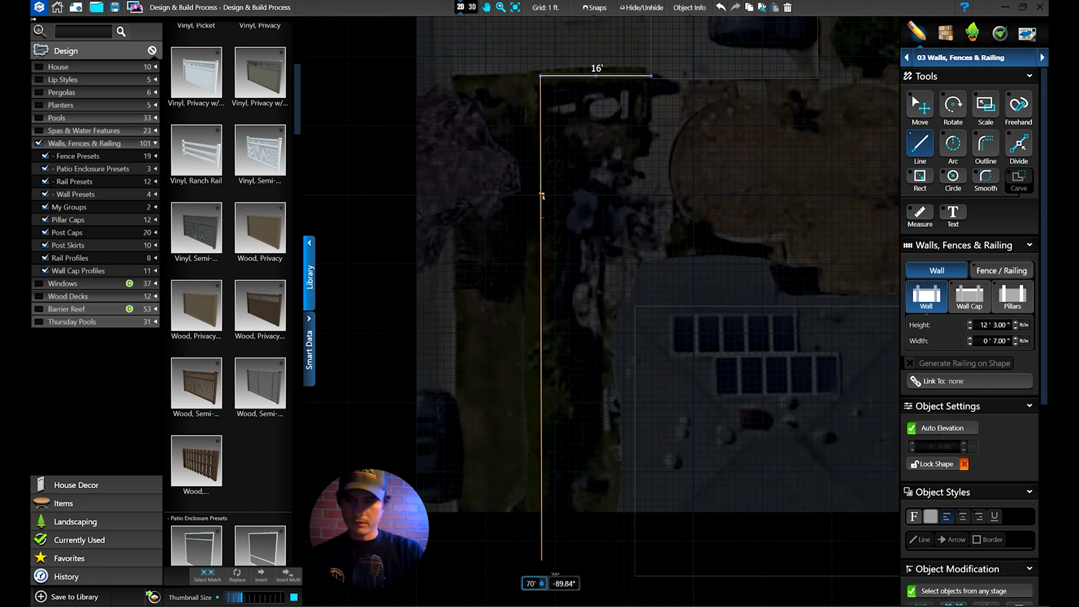
pyautogui.write('-90')
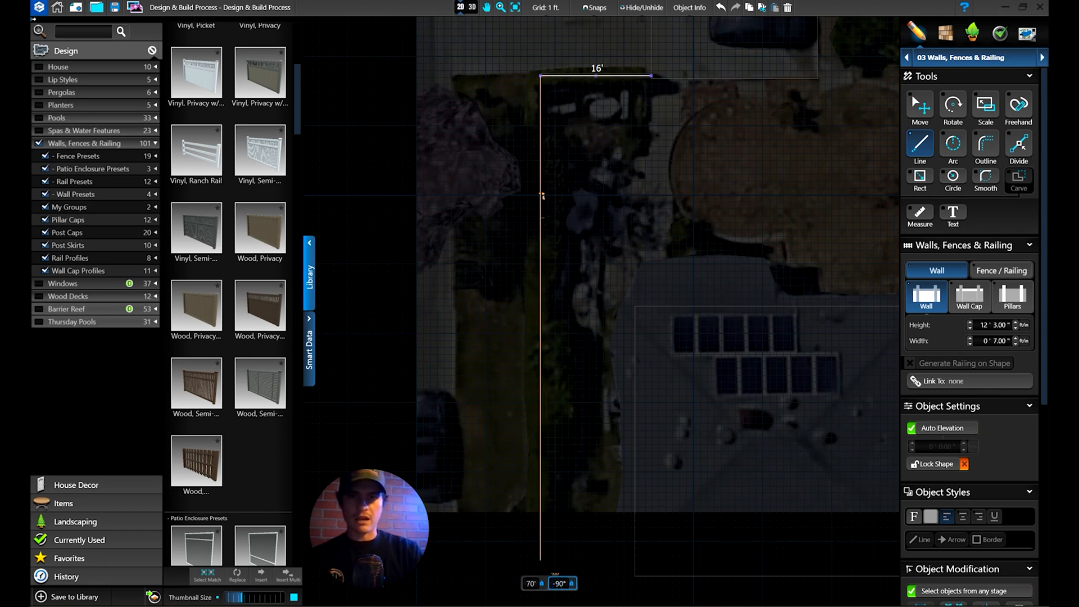
pyautogui.press('Return')
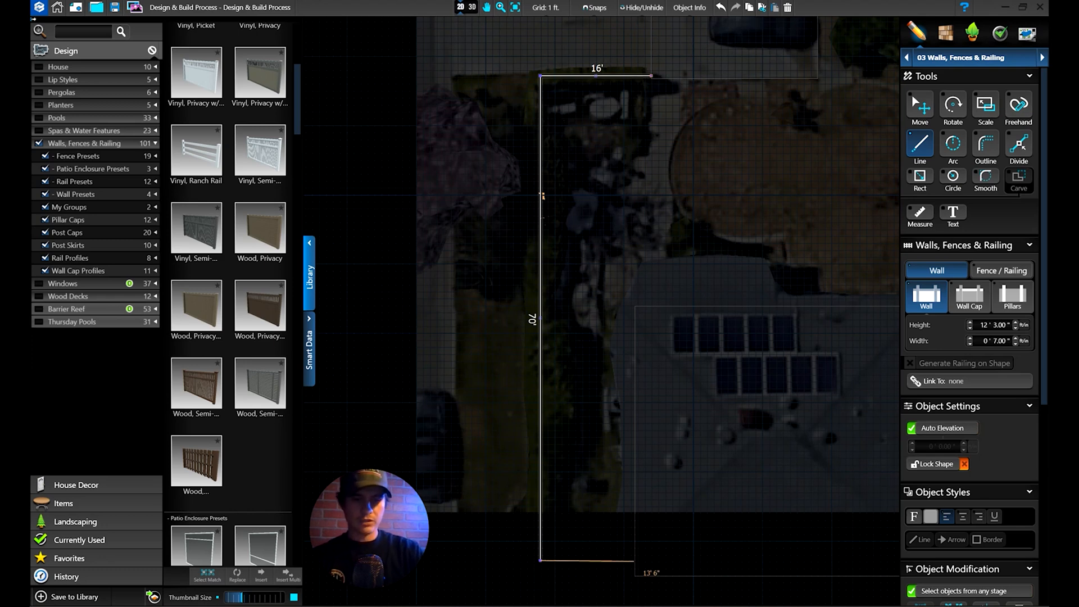
# Step: Add a 13' 6" wall segment at 0° back toward the house, then end the wall and deselect it
pyautogui.write('11')
pyautogui.press('BackSpace')
pyautogui.write("3'")
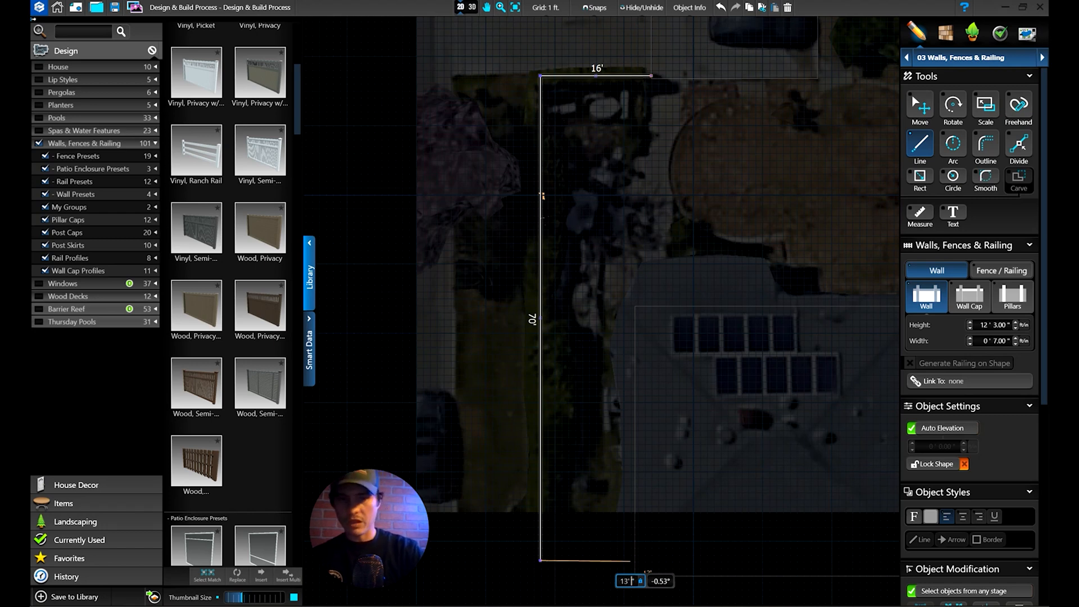
pyautogui.write(' 6')
pyautogui.press('Tab')
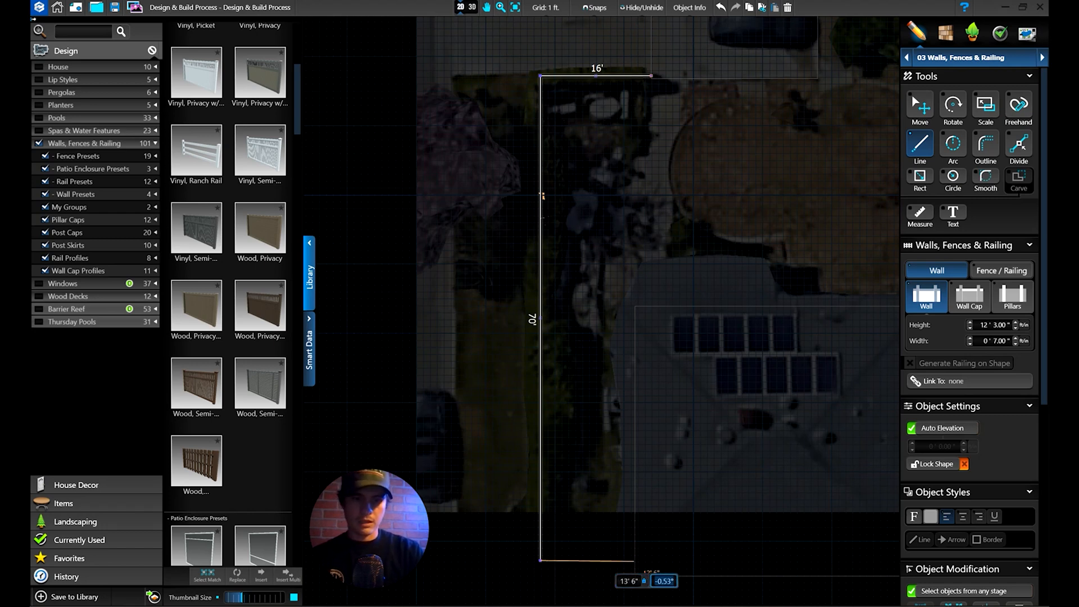
pyautogui.write('0')
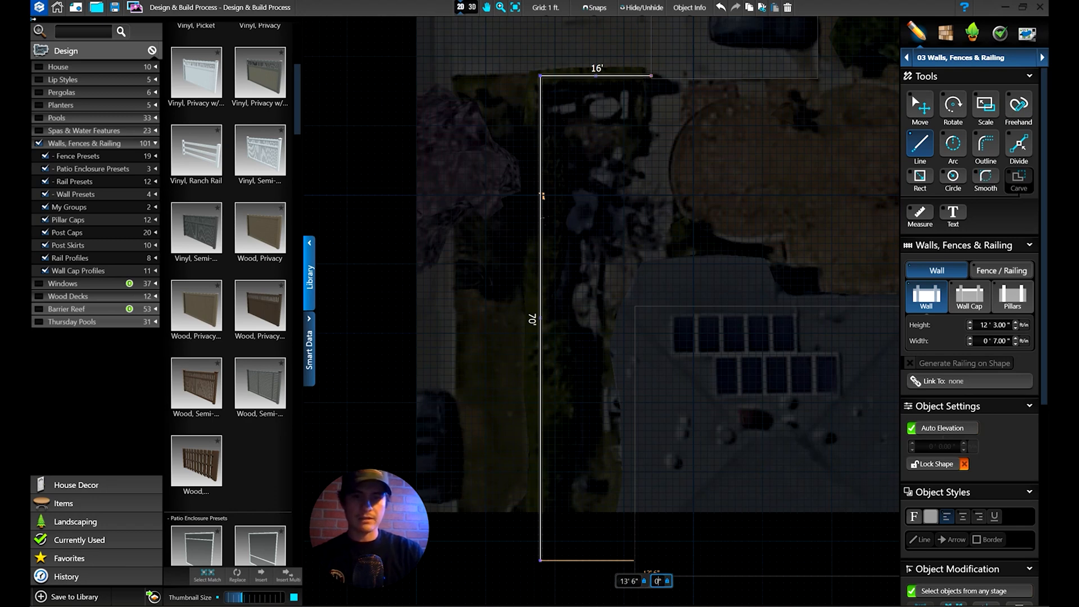
pyautogui.press('Return')
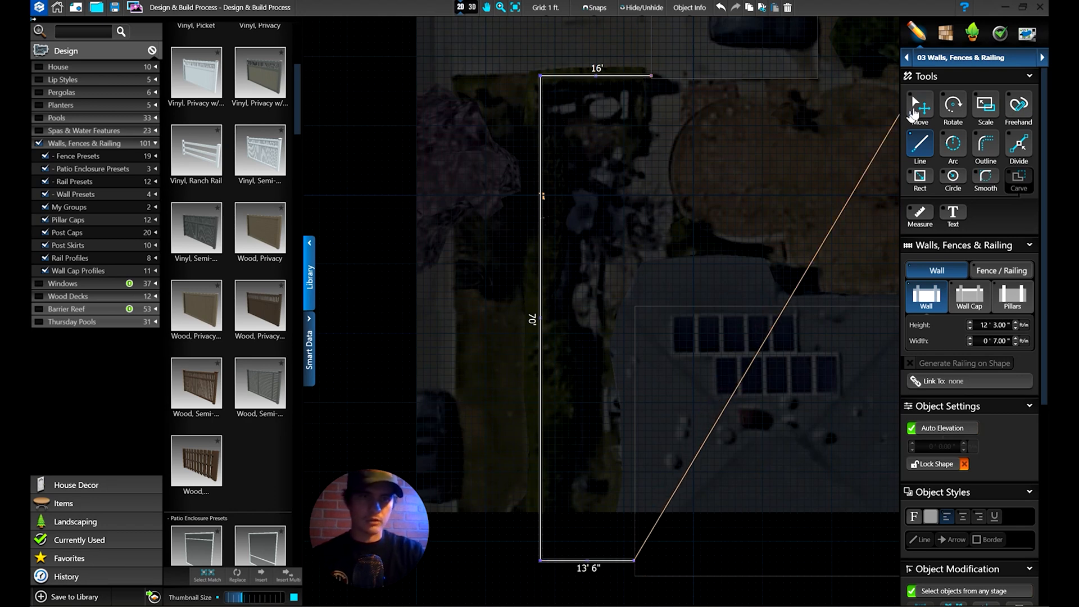
pyautogui.click(920, 106)
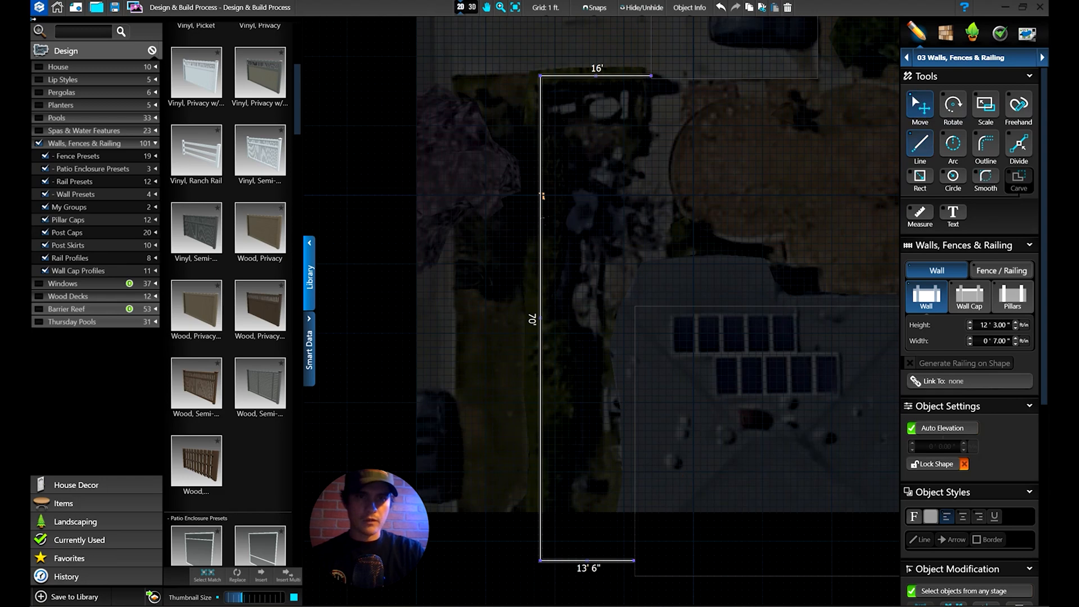
pyautogui.click(720, 153)
# Step: Extend the return segment's free end to meet the house at 13' 8", and shift the segment outward to align with the house's corner
pyautogui.scroll(3, 542, 196)
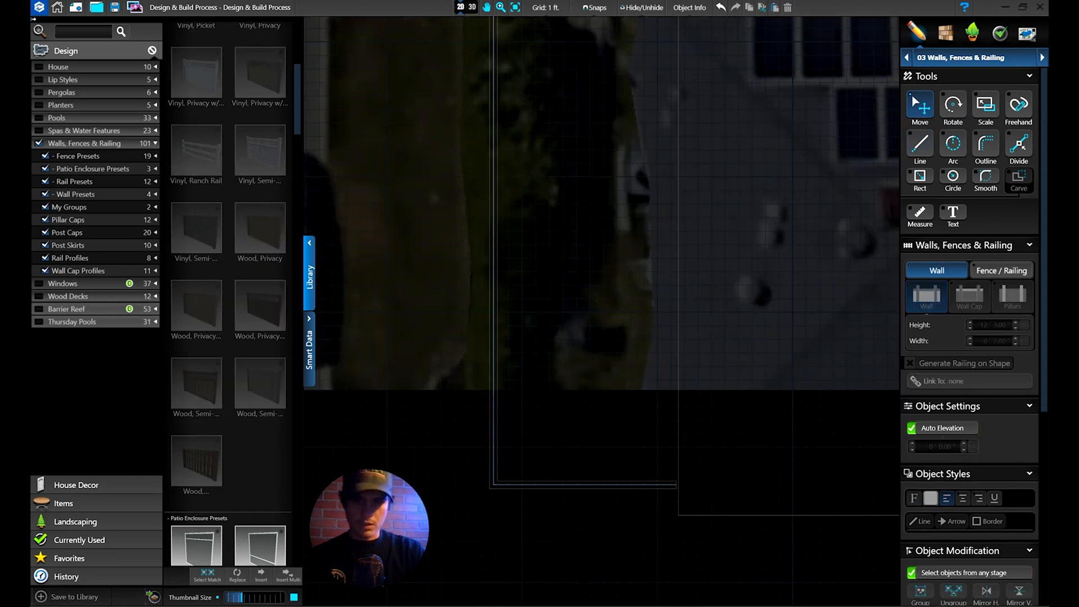
pyautogui.scroll(1, 603, 495)
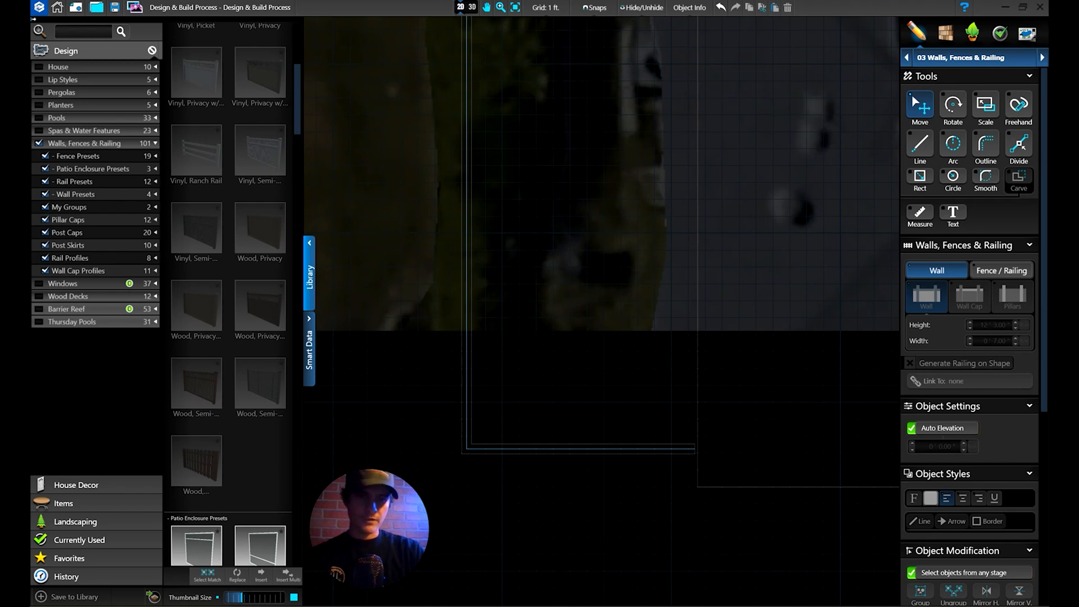
pyautogui.scroll(-2, 658, 428)
pyautogui.scroll(4, 697, 509)
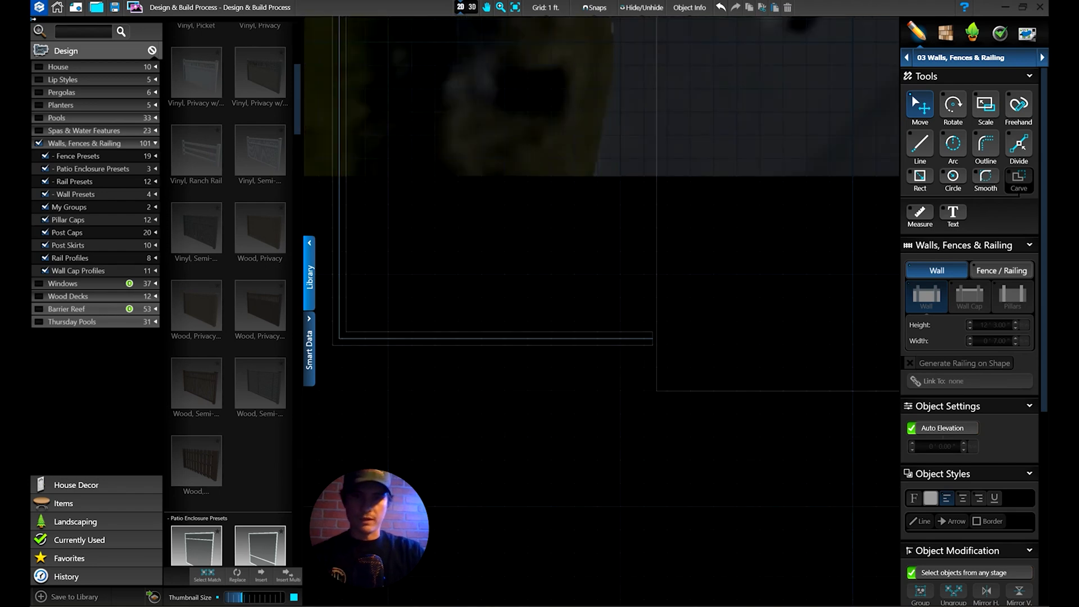
pyautogui.click(652, 341)
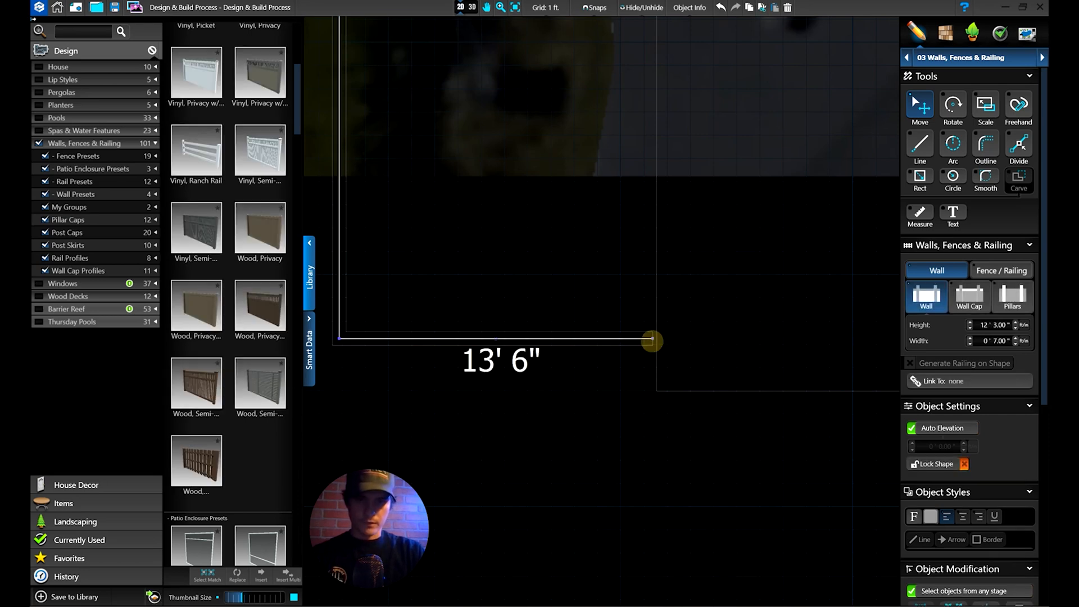
pyautogui.click(653, 340)
pyautogui.press('Tab')
pyautogui.press('Up')
pyautogui.press('Up')
pyautogui.press('Up')
pyautogui.press('Up')
pyautogui.press('Up')
pyautogui.click(695, 340)
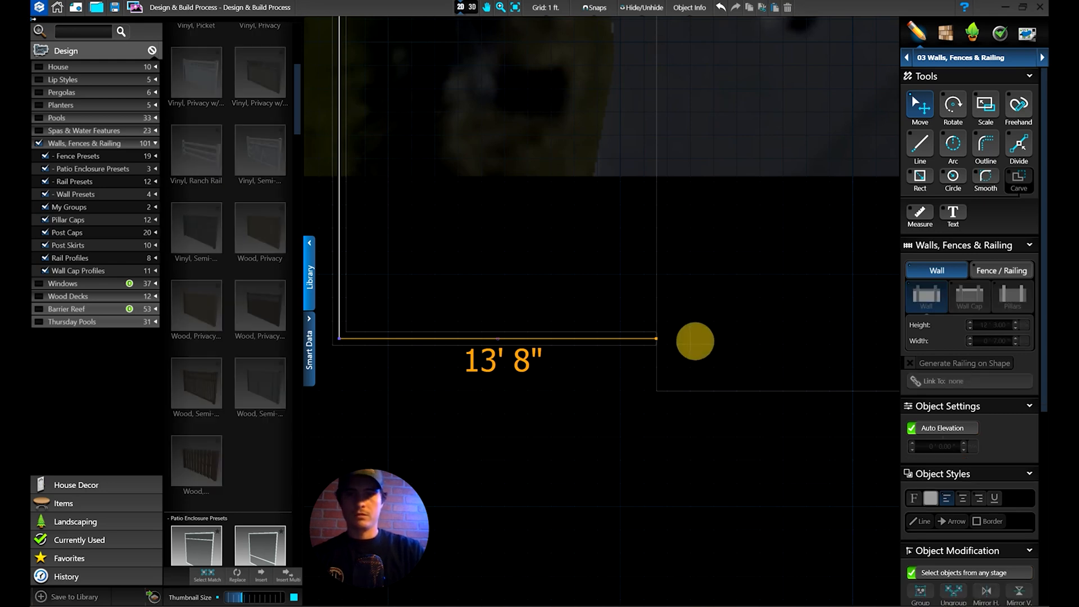
pyautogui.click(513, 340)
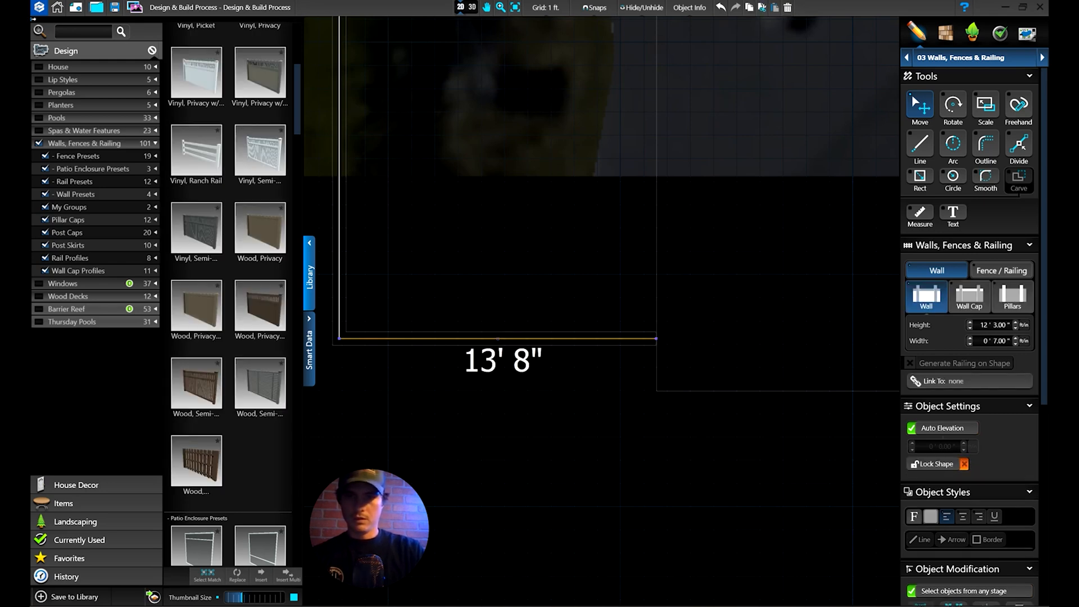
pyautogui.moveTo(498, 339); pyautogui.dragTo(507, 383)
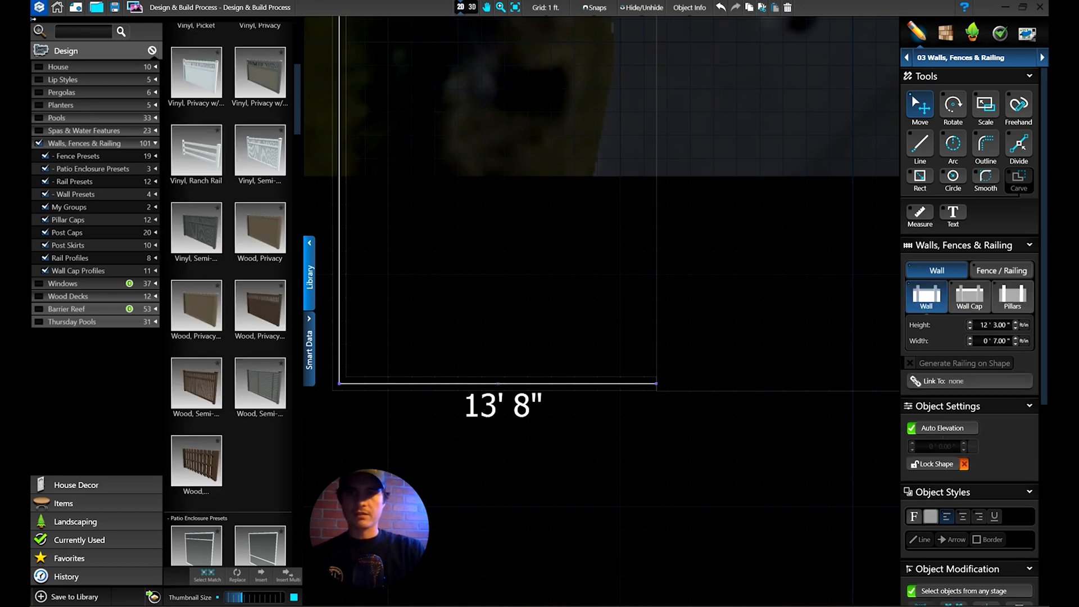
# Step: Set the wall's height to 6' and its width to 8", then deselect it
pyautogui.click(970, 328)
pyautogui.click(971, 328)
pyautogui.click(970, 329)
pyautogui.click(970, 328)
pyautogui.click(970, 328)
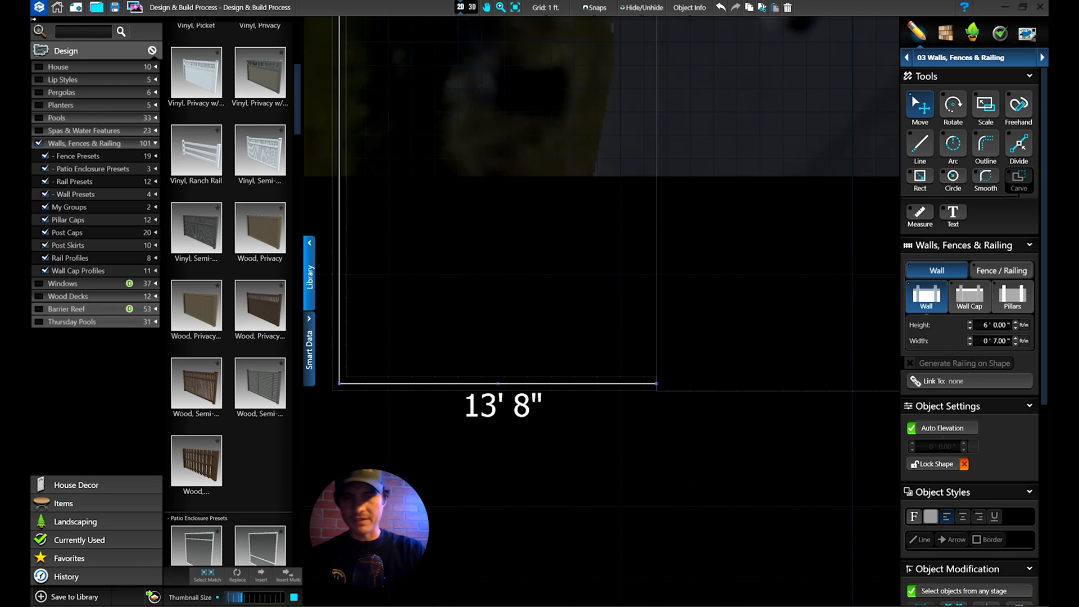
pyautogui.click(1015, 339)
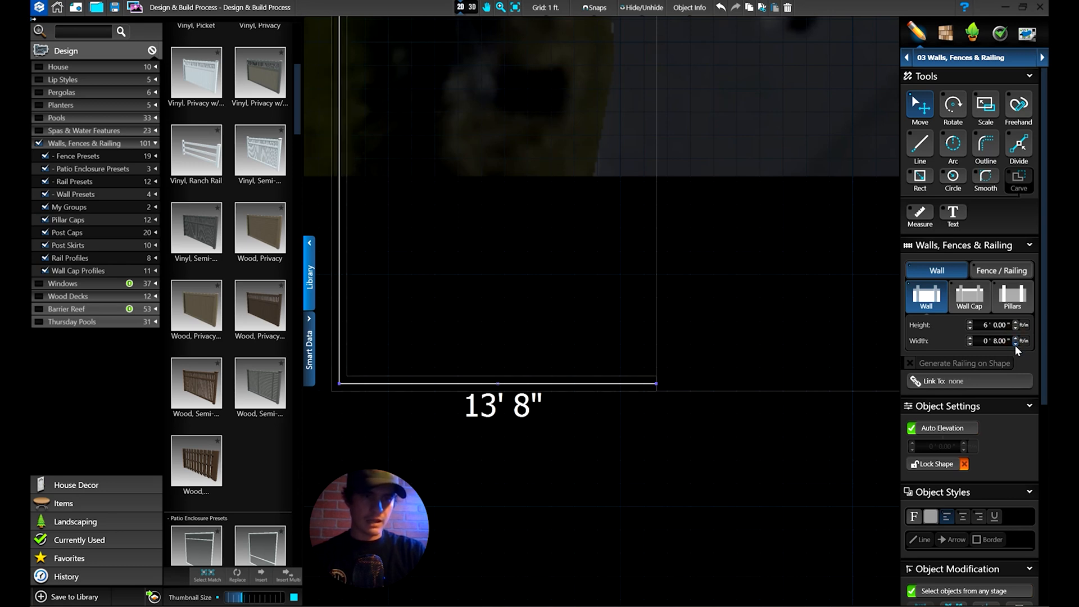
pyautogui.click(487, 157)
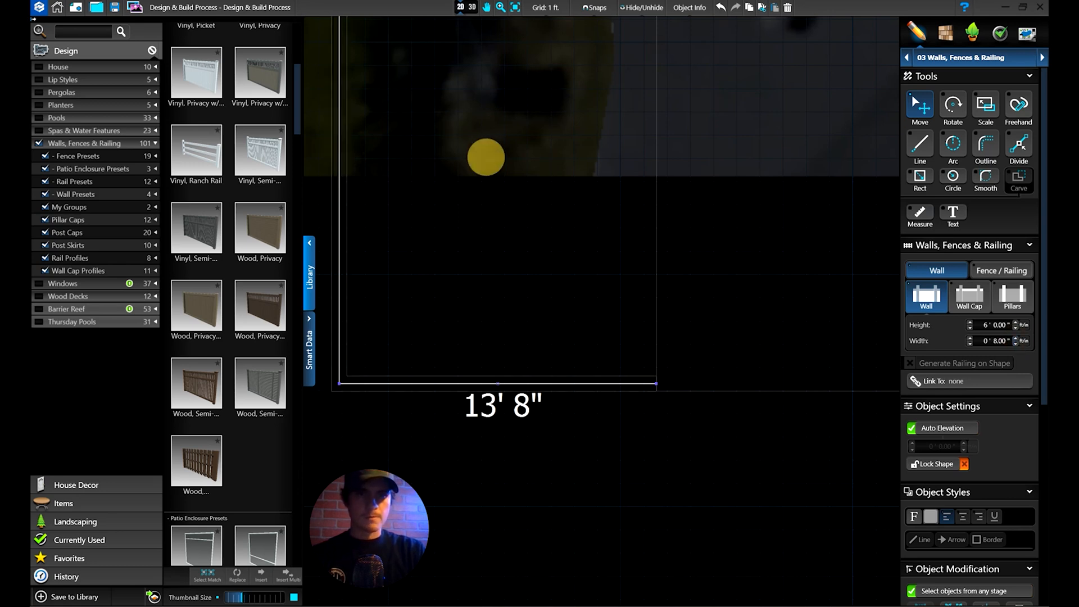
# Step: View the wall and both buildings in 3D
pyautogui.scroll(-3, 525, 193)
pyautogui.moveTo(595, 56); pyautogui.dragTo(494, 509, button='middle')
pyautogui.scroll(-3, 548, 337)
pyautogui.click(472, 7)
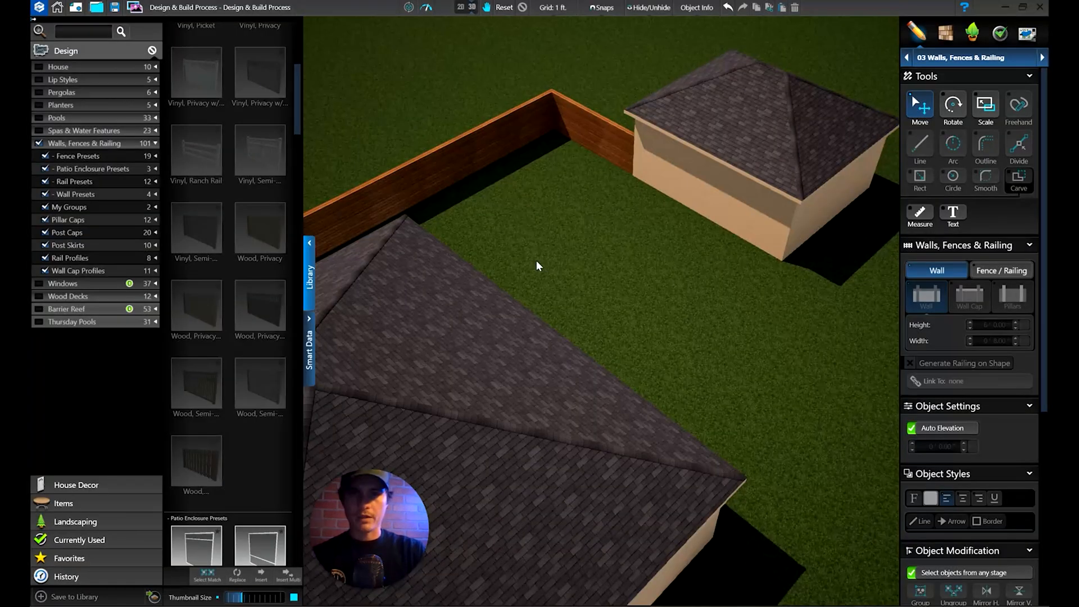
# Step: Examine in 3D where the yard wall meets the second building, and return to the 2D plan
pyautogui.moveTo(536, 261)
pyautogui.mouseDown(button='middle')
pyautogui.moveTo(515, 241)
pyautogui.moveTo(562, 371)
pyautogui.moveTo(597, 344)
pyautogui.moveTo(518, 365)
pyautogui.moveTo(569, 231)
pyautogui.moveTo(523, 264)
pyautogui.mouseUp(button='middle')
pyautogui.scroll(4, 569, 384)
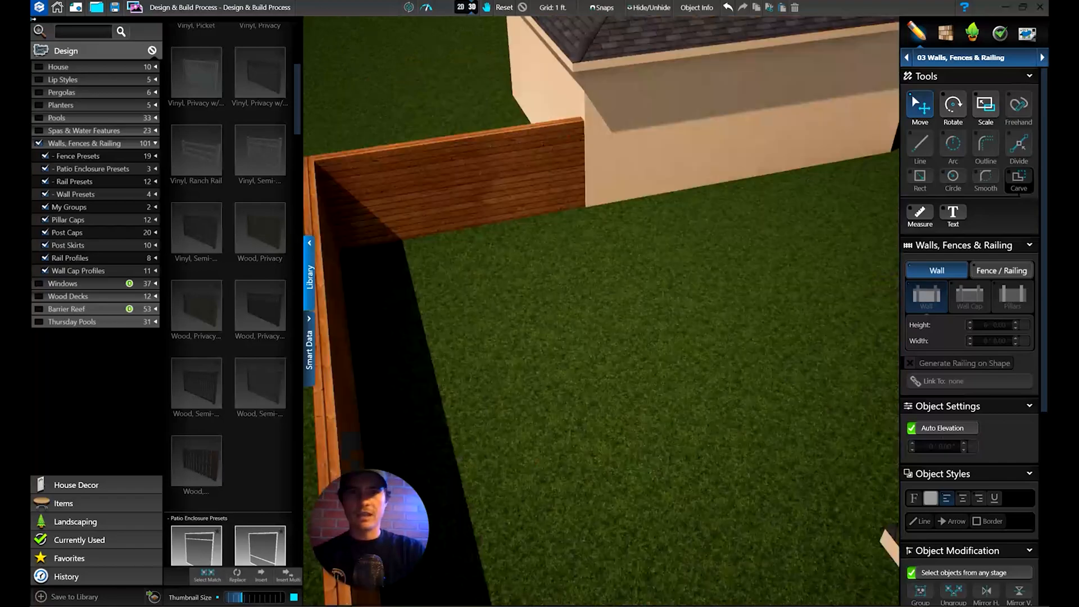
pyautogui.scroll(-4, 669, 340)
pyautogui.moveTo(670, 340)
pyautogui.mouseDown(button='middle')
pyautogui.moveTo(631, 303)
pyautogui.moveTo(660, 357)
pyautogui.moveTo(706, 332)
pyautogui.moveTo(697, 315)
pyautogui.mouseUp(button='middle')
pyautogui.click(460, 6)
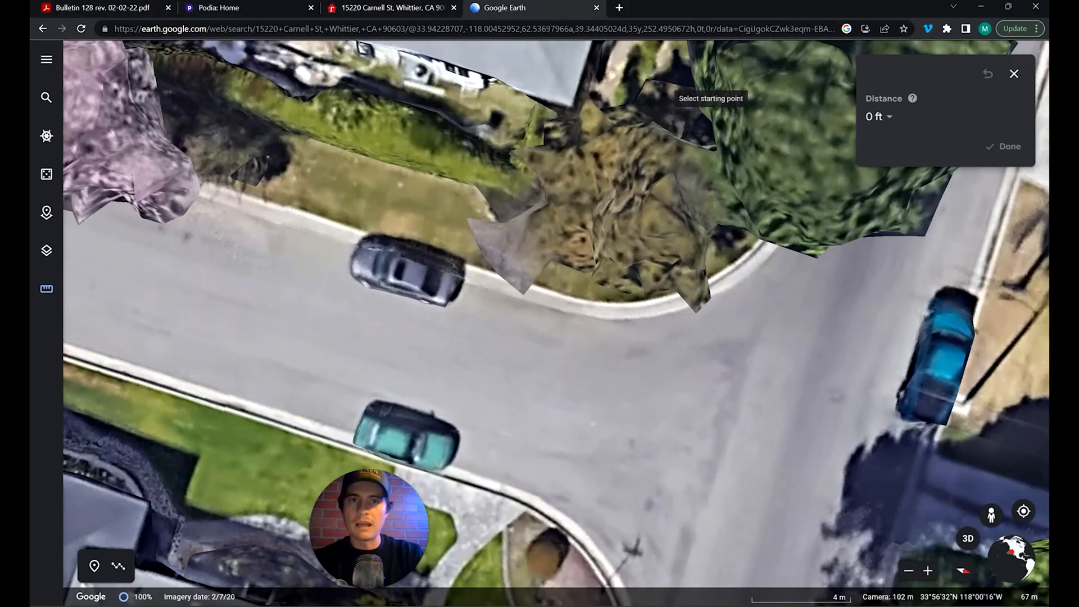
# Step: Switch to Google Earth, examine the house, its yard and the neighbouring lots from above, and turn off distance measuring
pyautogui.moveTo(672, 91); pyautogui.dragTo(615, 261)
pyautogui.moveTo(545, 196); pyautogui.dragTo(401, 101, button='middle')
pyautogui.moveTo(570, 166); pyautogui.dragTo(522, 157, button='middle')
pyautogui.scroll(5, 530, 207)
pyautogui.moveTo(530, 207); pyautogui.dragTo(422, 430)
pyautogui.scroll(-10, 582, 197)
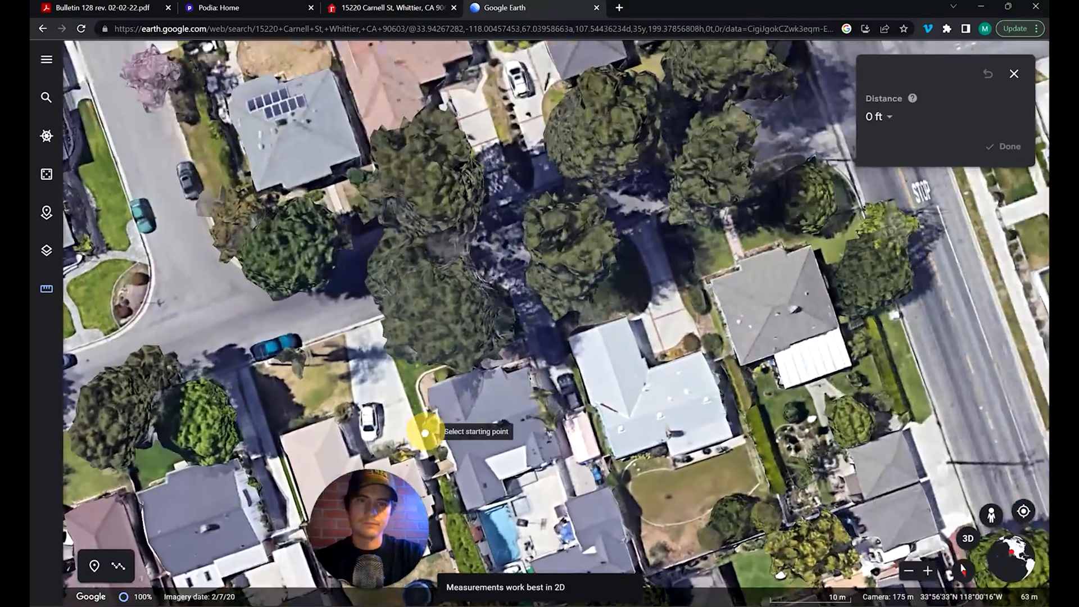
pyautogui.moveTo(386, 314); pyautogui.dragTo(670, 298)
pyautogui.scroll(3, 596, 203)
pyautogui.moveTo(781, 147); pyautogui.dragTo(564, 319)
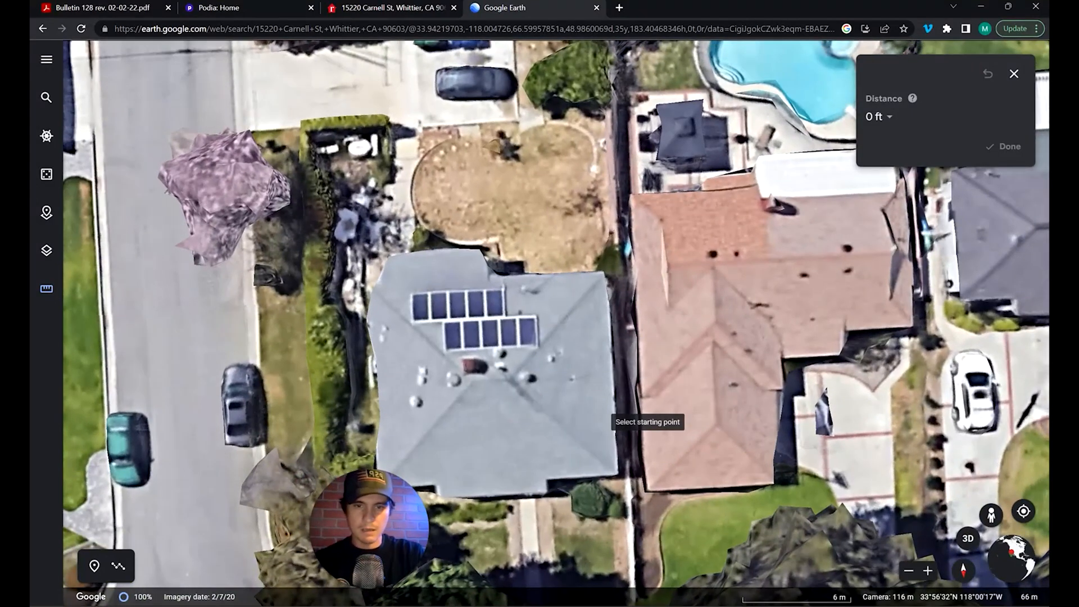
pyautogui.click(47, 288)
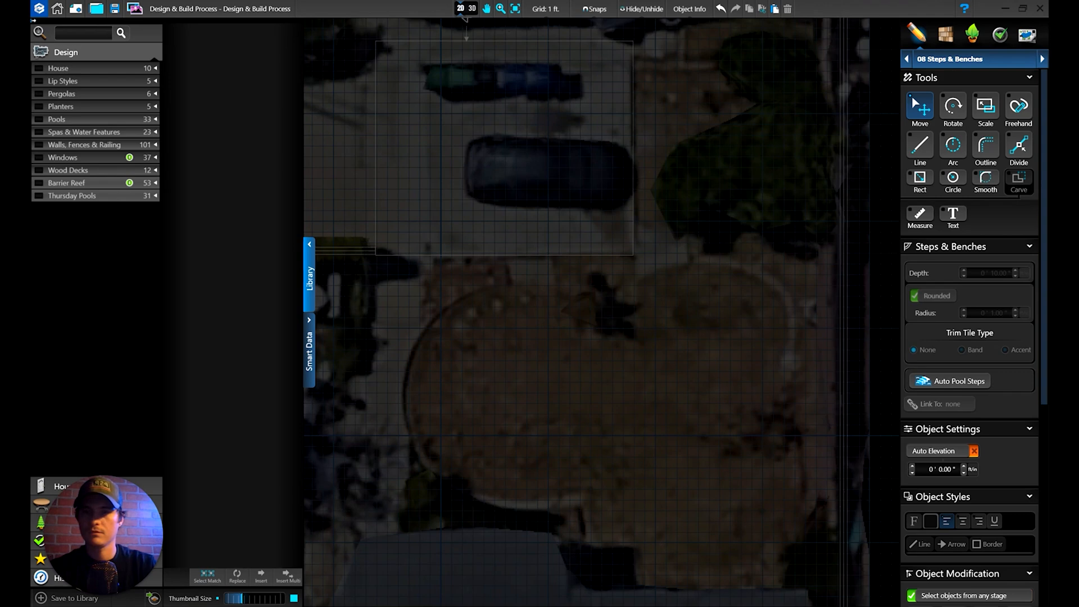
# Step: Delete the rectangular building outline around the parked cars and the 40' by 95' 6" boundary line of the yard
pyautogui.scroll(-1, 549, 414)
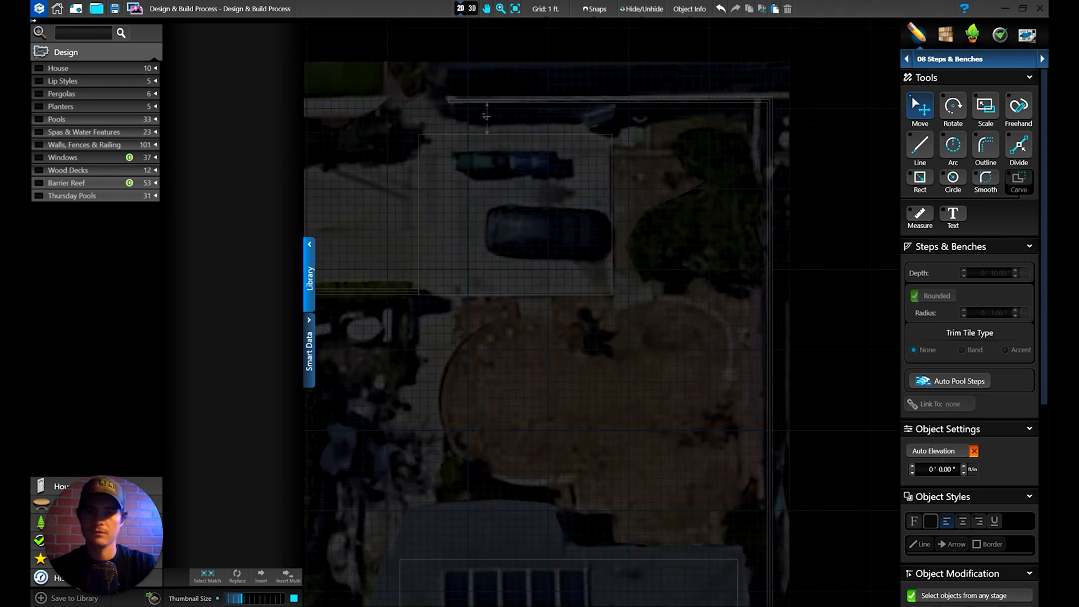
pyautogui.click(612, 268)
pyautogui.click(787, 9)
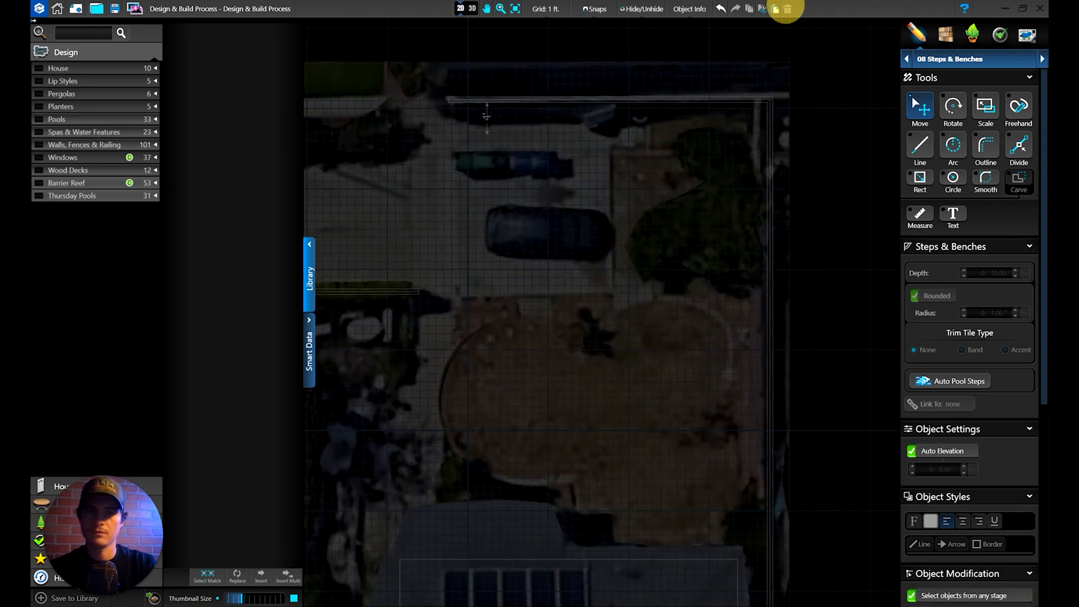
pyautogui.click(759, 101)
pyautogui.click(786, 9)
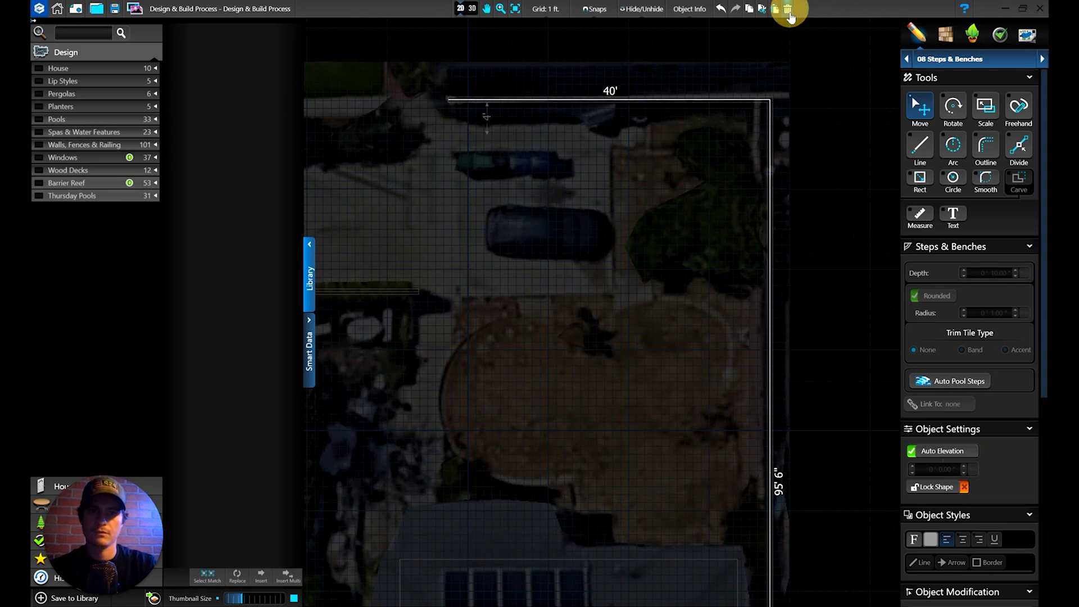
pyautogui.moveTo(607, 428); pyautogui.dragTo(649, 153, button='middle')
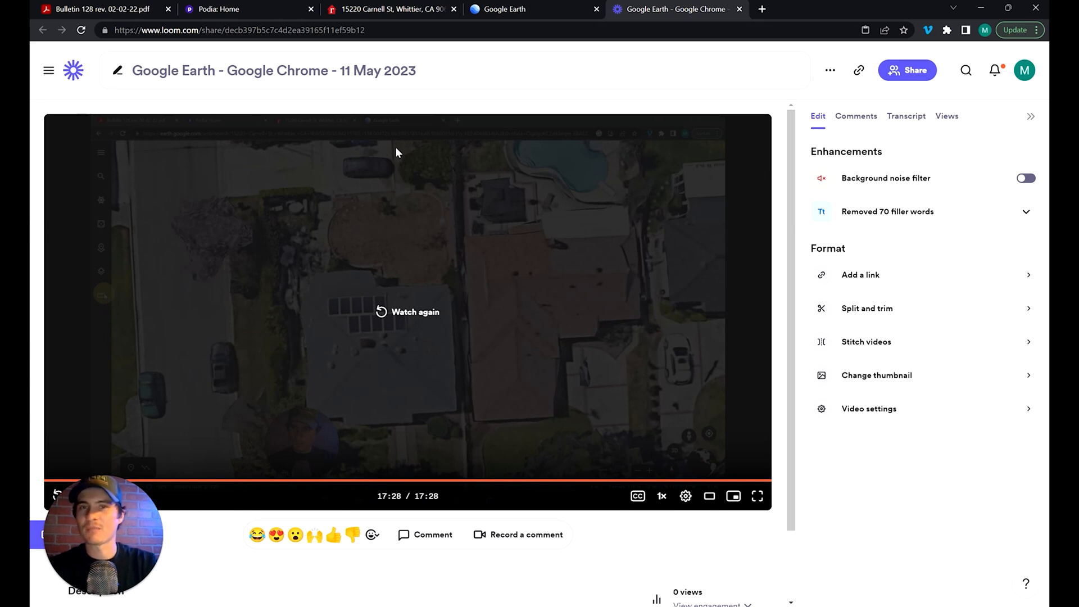
# Step: Switch the browser from the recorded video to the Google Earth aerial
pyautogui.click(551, 9)
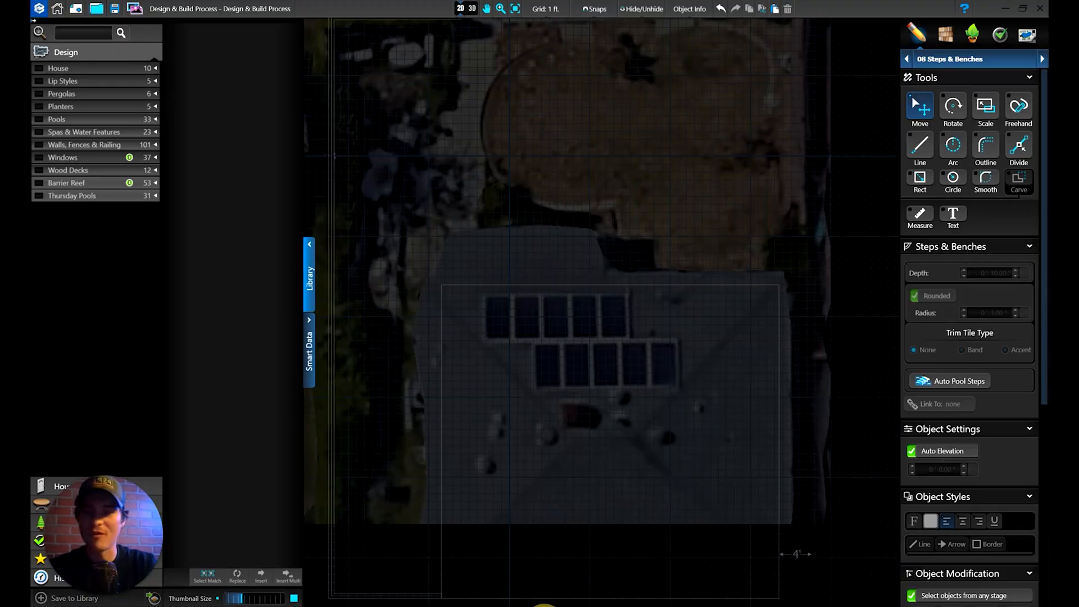
# Step: In the Walls, Fences & Railing stage, draw a 4' wall segment at 0° outward from near the house's front corner
pyautogui.moveTo(619, 360); pyautogui.dragTo(535, 266, button='middle')
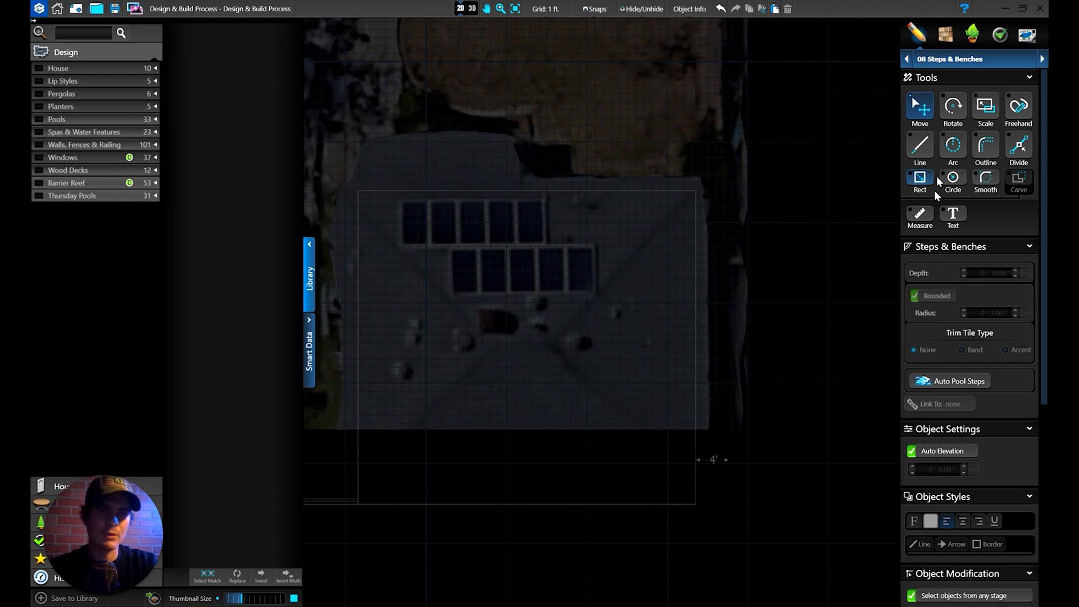
pyautogui.click(952, 59)
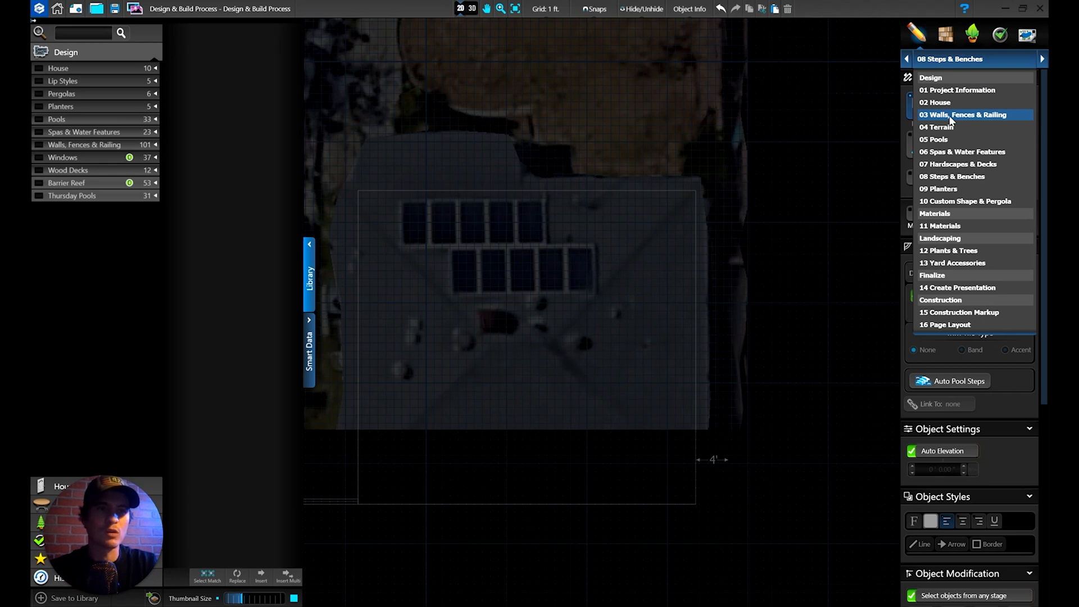
pyautogui.click(1017, 116)
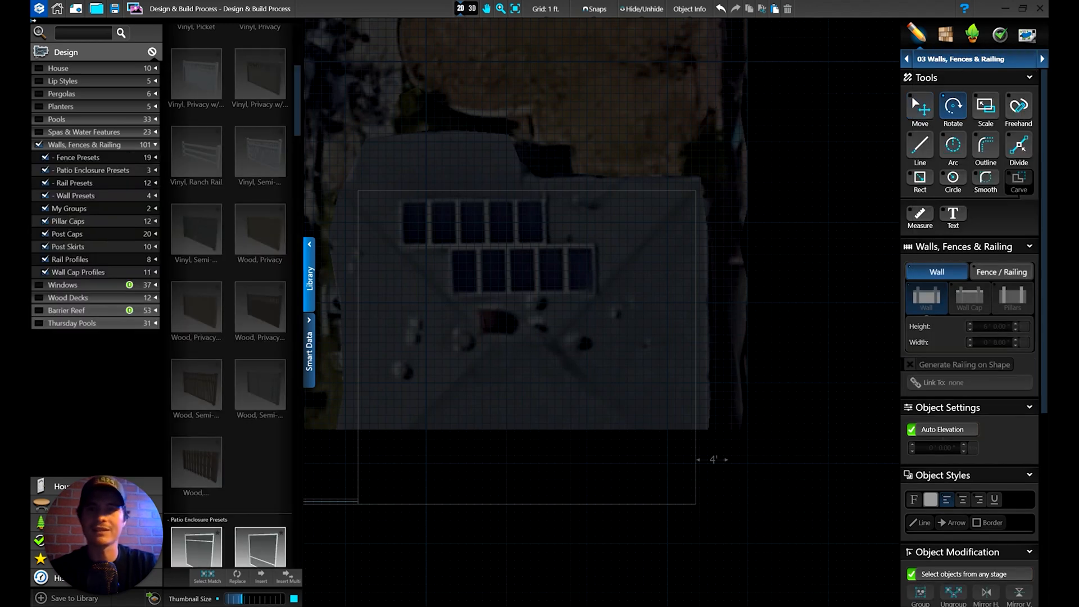
pyautogui.moveTo(506, 281); pyautogui.dragTo(493, 261, button='middle')
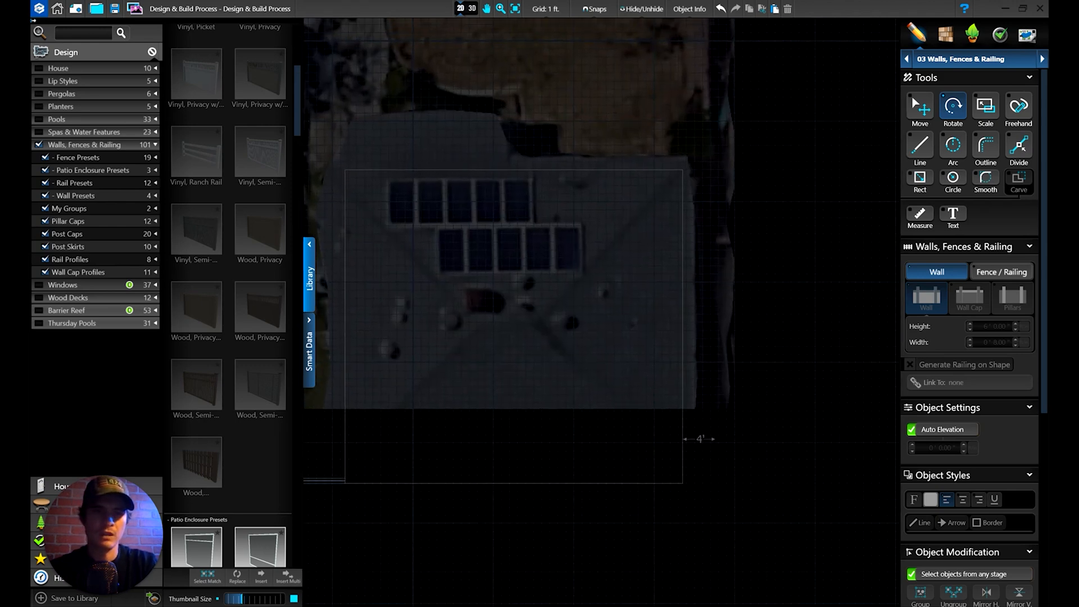
pyautogui.click(920, 145)
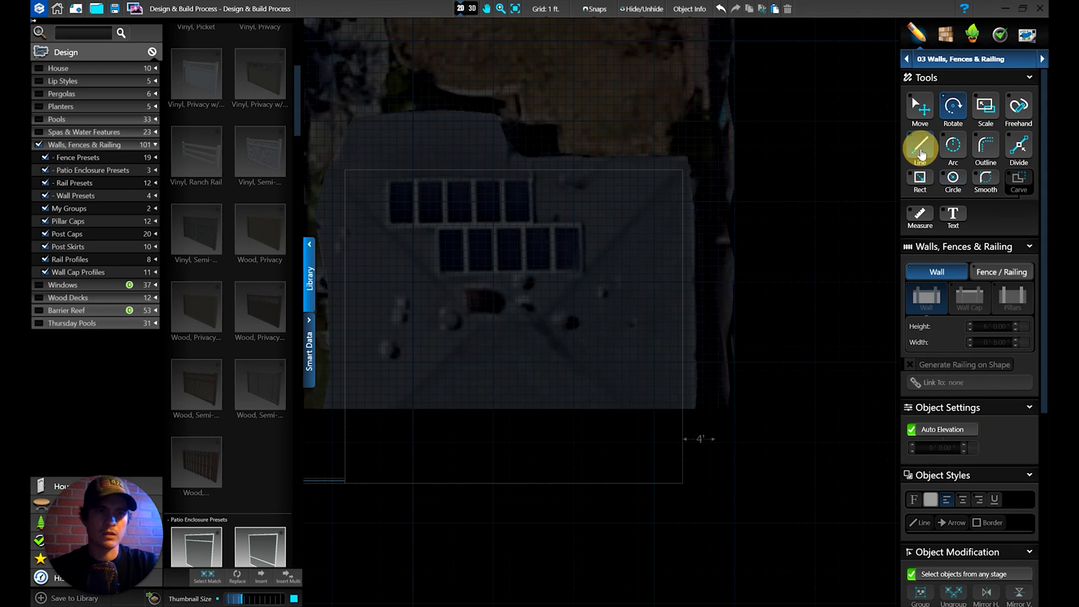
pyautogui.scroll(3, 736, 488)
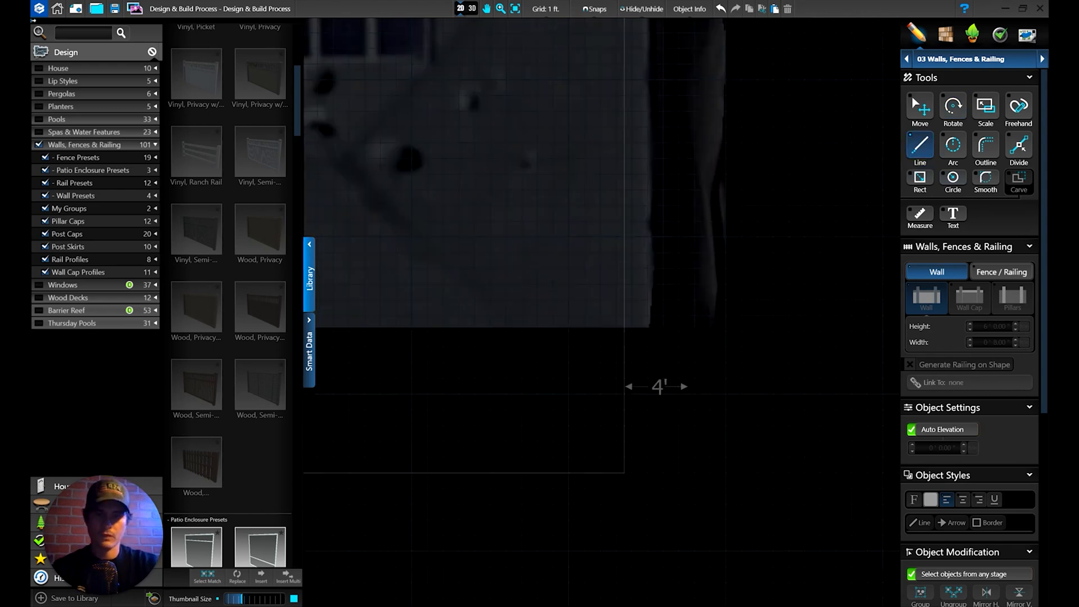
pyautogui.click(625, 464)
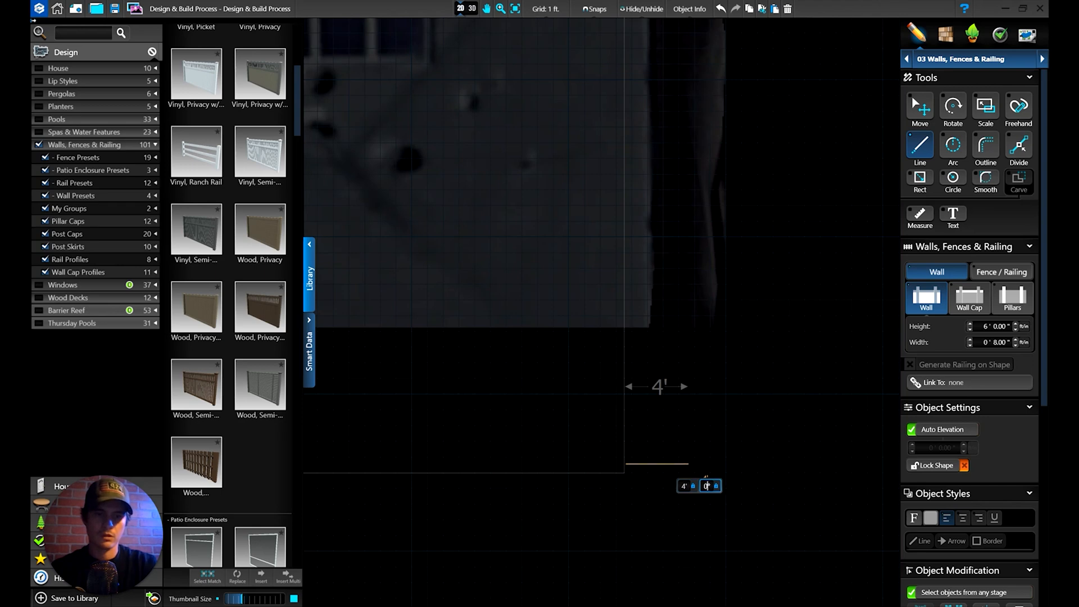
pyautogui.click(689, 464)
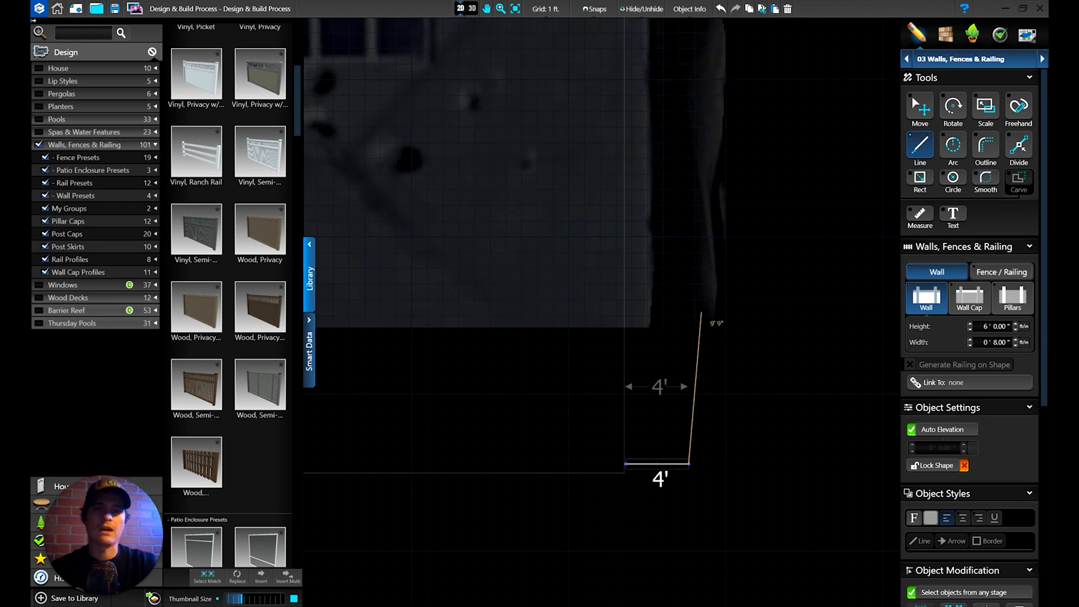
# Step: Continue the wall with a 95' segment at 90° along the side of the yard toward the rear boundary
pyautogui.scroll(-4, 695, 245)
pyautogui.moveTo(683, 119); pyautogui.dragTo(678, 465, button='middle')
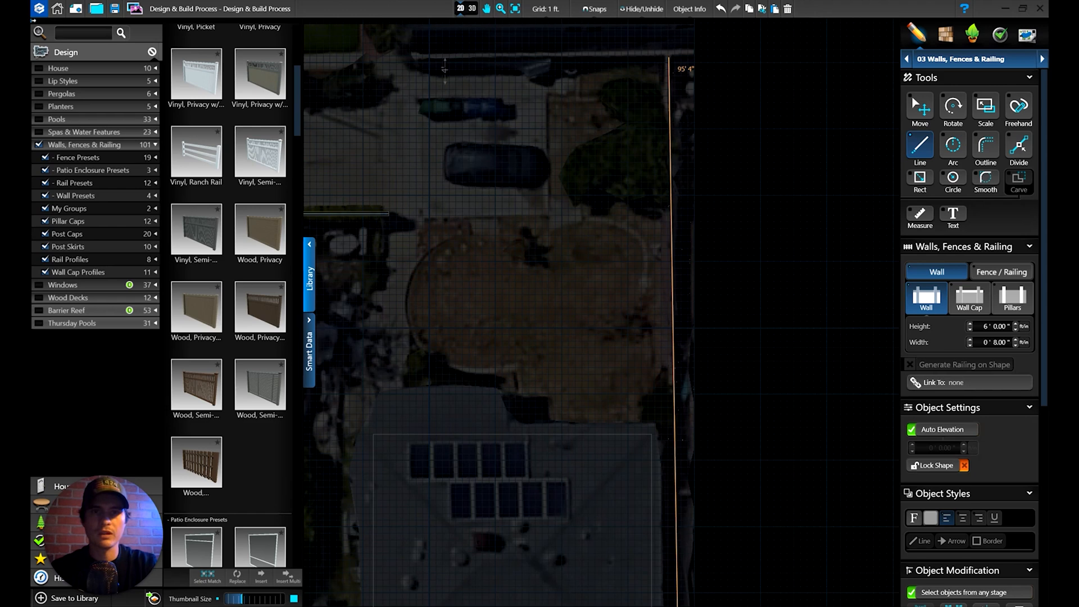
pyautogui.write('95')
pyautogui.press('Tab')
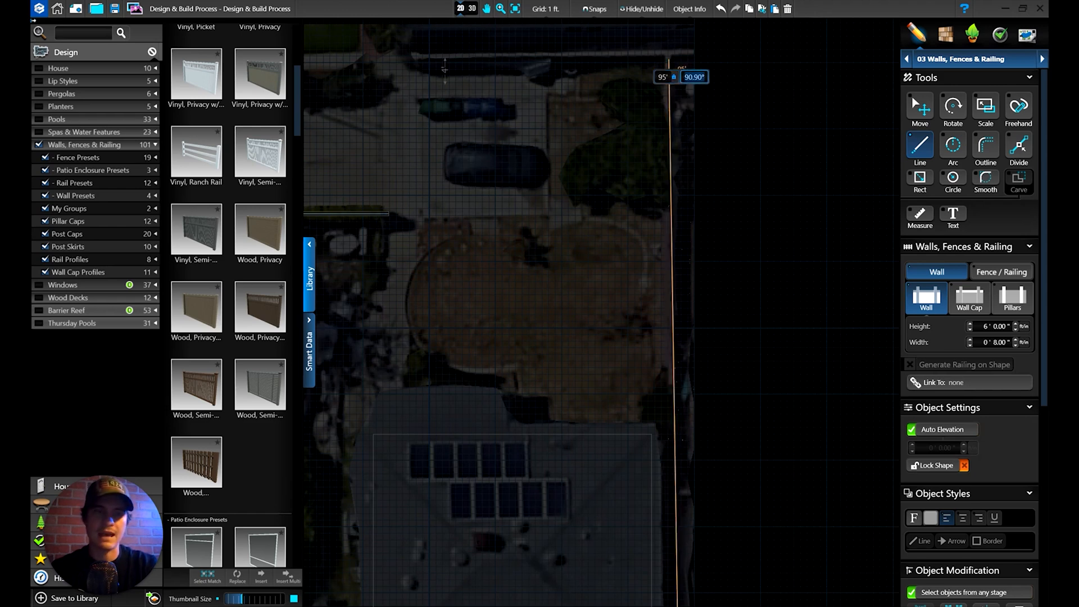
pyautogui.write('90')
pyautogui.press('Tab')
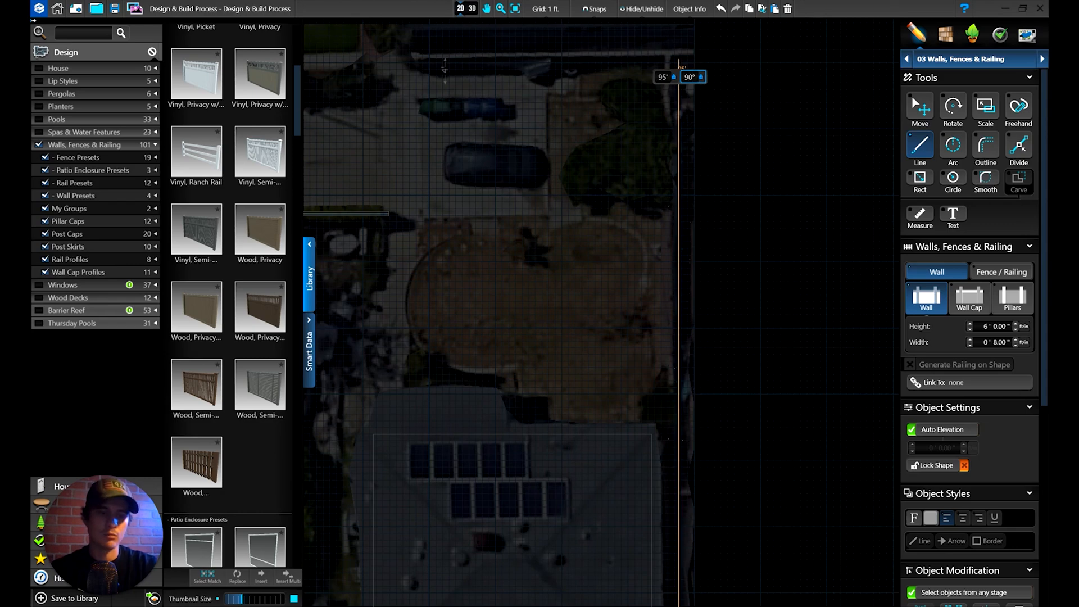
pyautogui.press('Return')
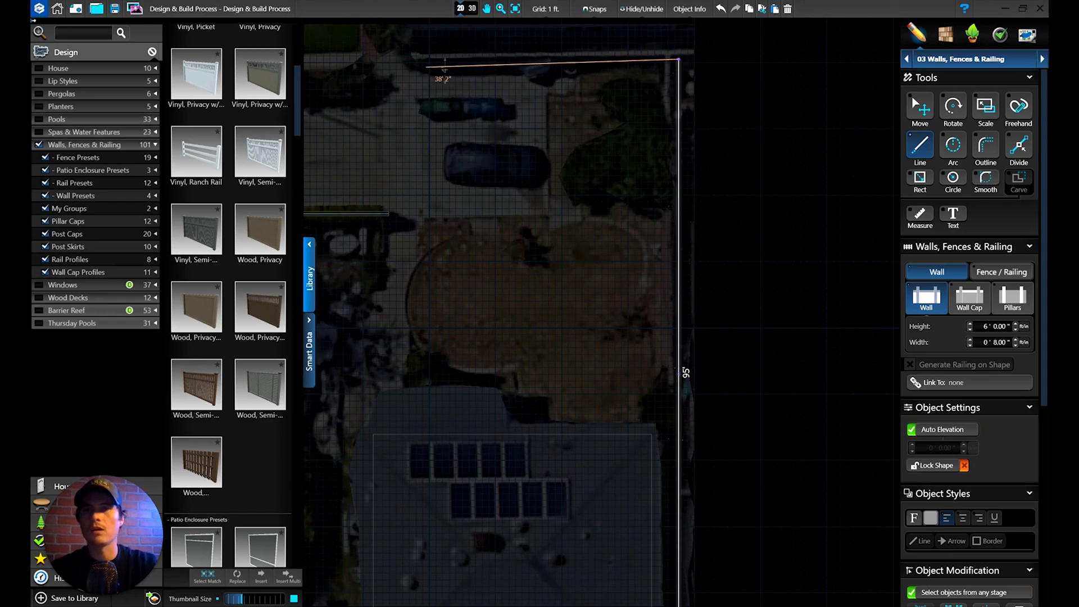
# Step: Add a 40' wall segment at -180° along the rear boundary, and leave the Line tool for Move
pyautogui.scroll(1, 444, 66)
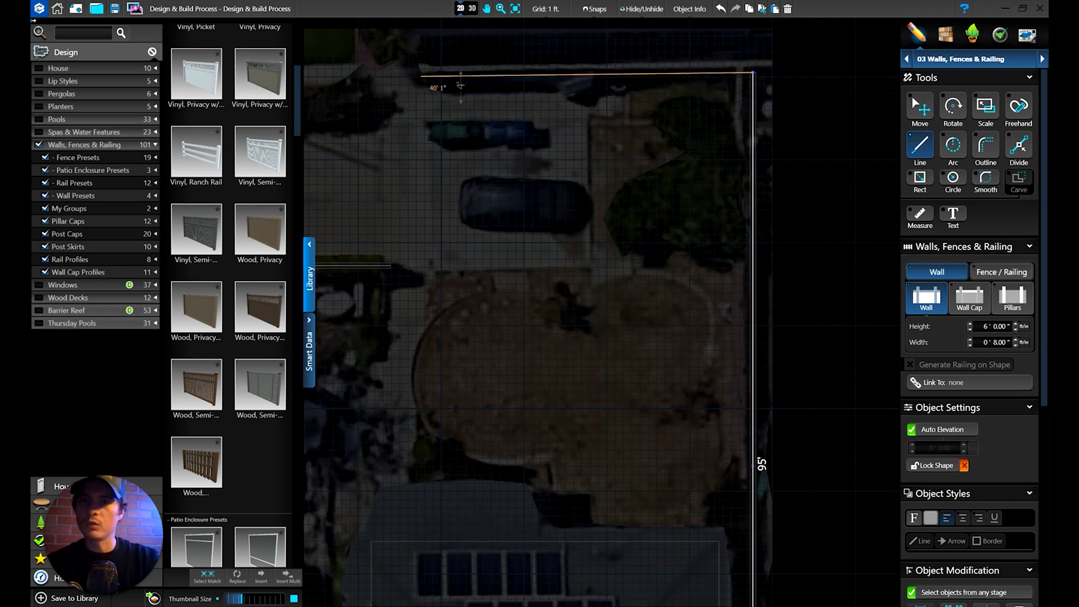
pyautogui.write('40')
pyautogui.press('Tab')
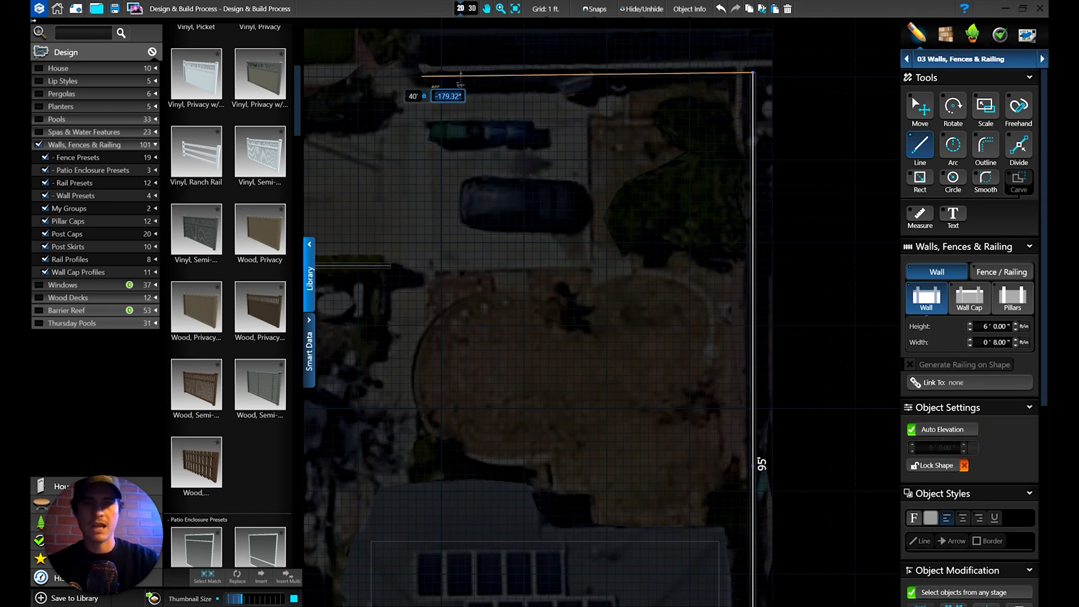
pyautogui.write('-180')
pyautogui.press('Tab')
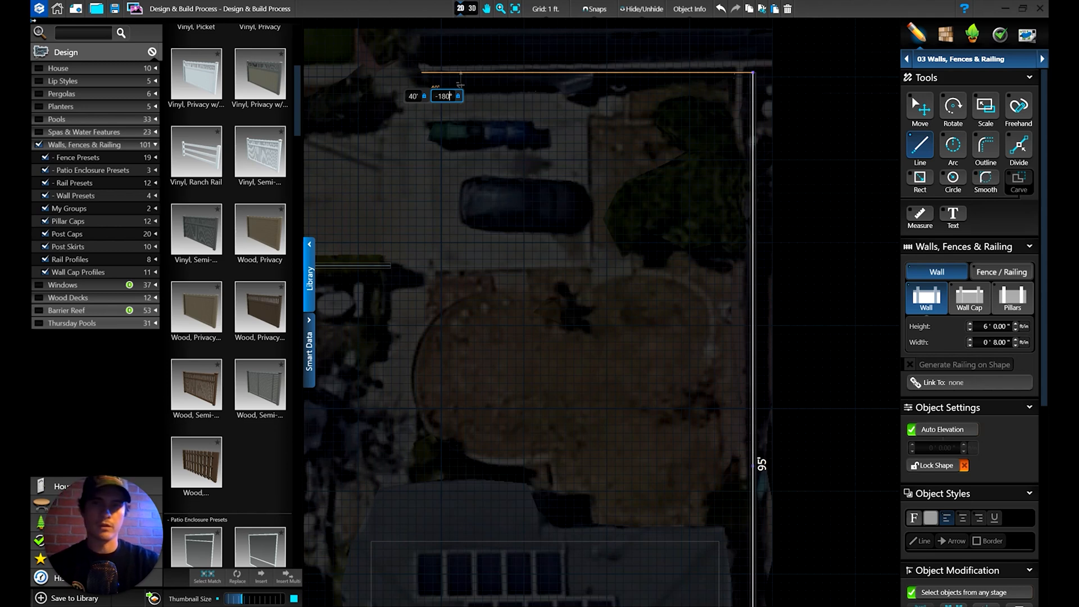
pyautogui.press('Return')
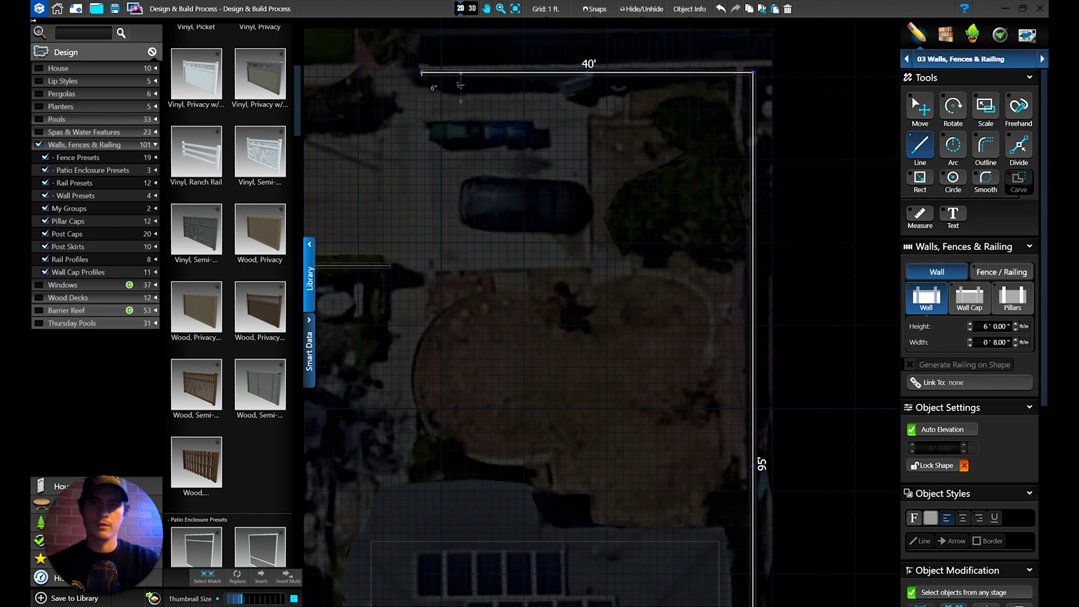
pyautogui.click(916, 112)
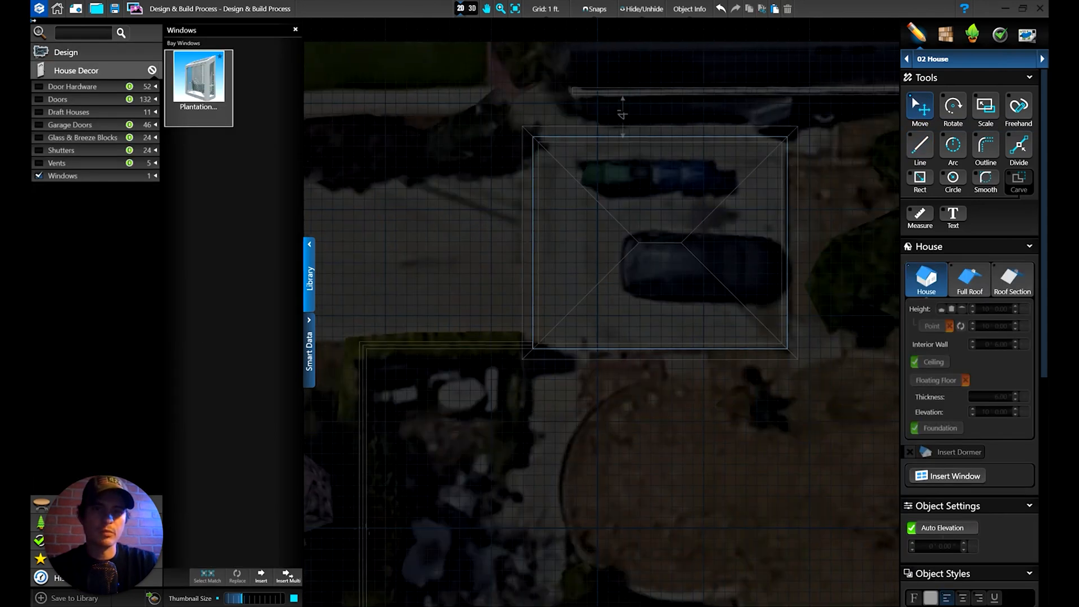
# Step: Add a 5' measurement from the second building's yard-facing wall perpendicularly into the yard
pyautogui.moveTo(686, 382); pyautogui.dragTo(592, 248, button='middle')
pyautogui.scroll(-2, 566, 41)
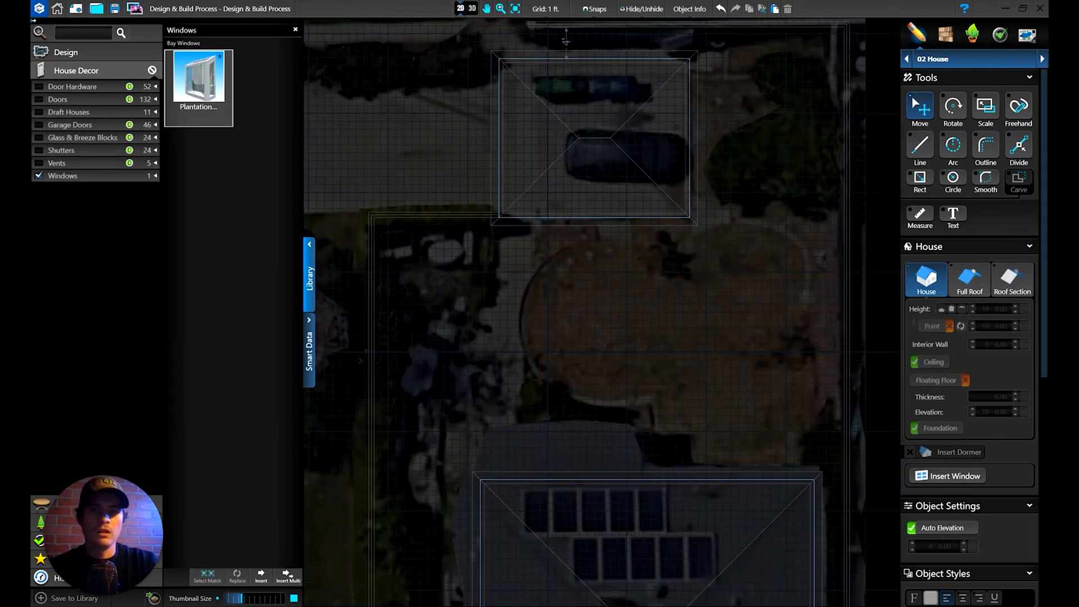
pyautogui.scroll(2, 618, 349)
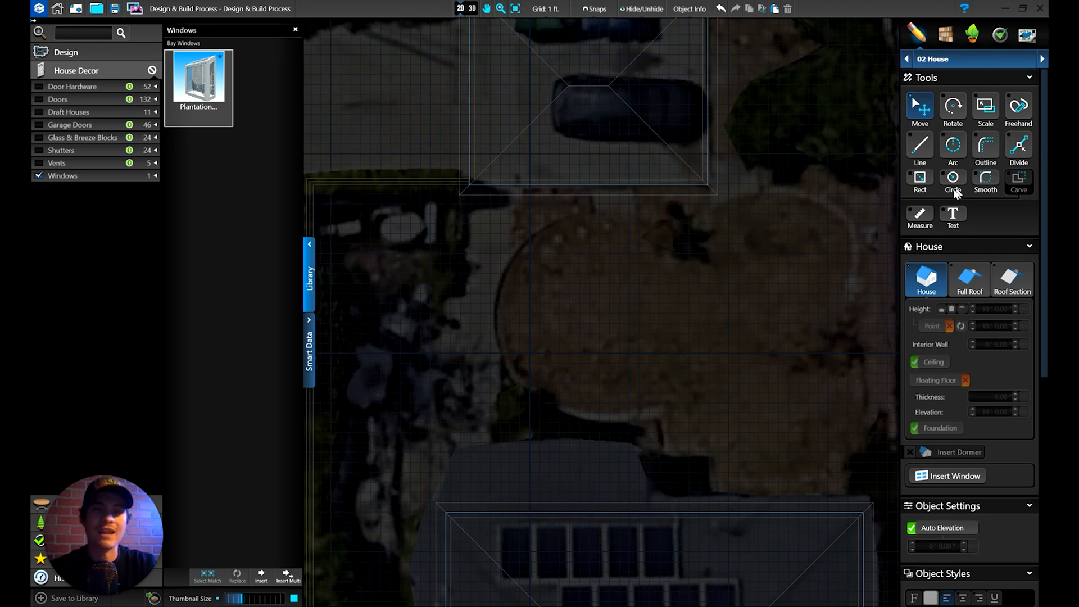
pyautogui.click(921, 215)
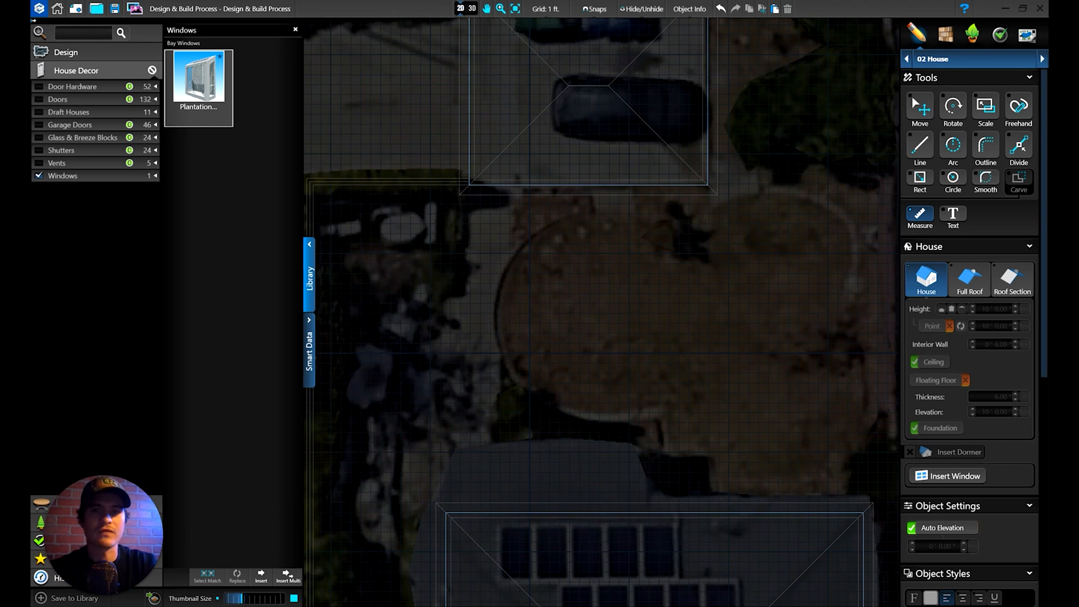
pyautogui.scroll(3, 542, 167)
pyautogui.click(594, 203)
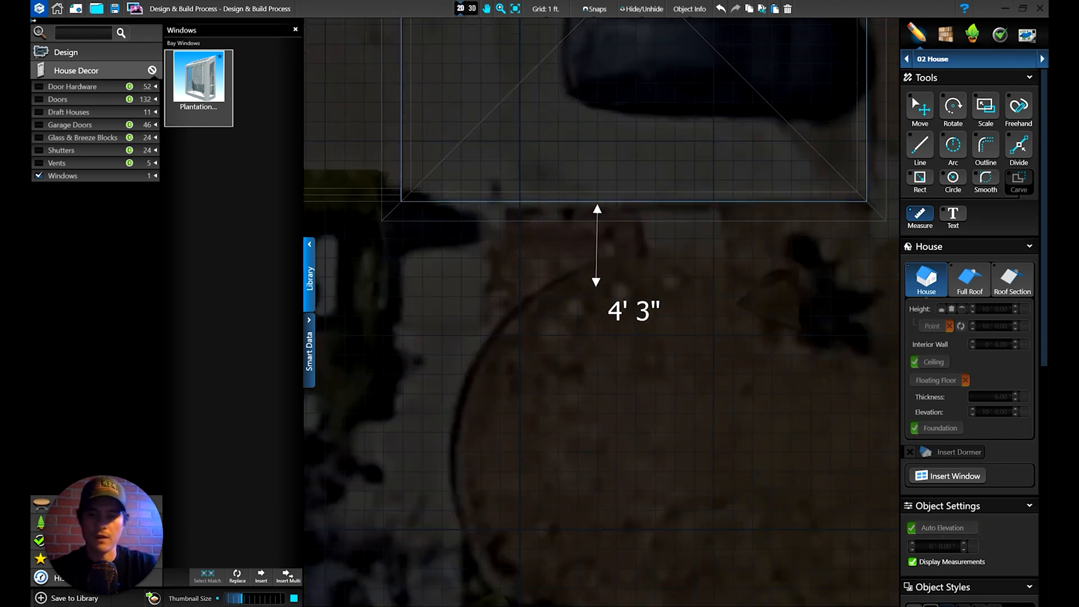
pyautogui.write('5')
pyautogui.press('Tab')
pyautogui.write('-')
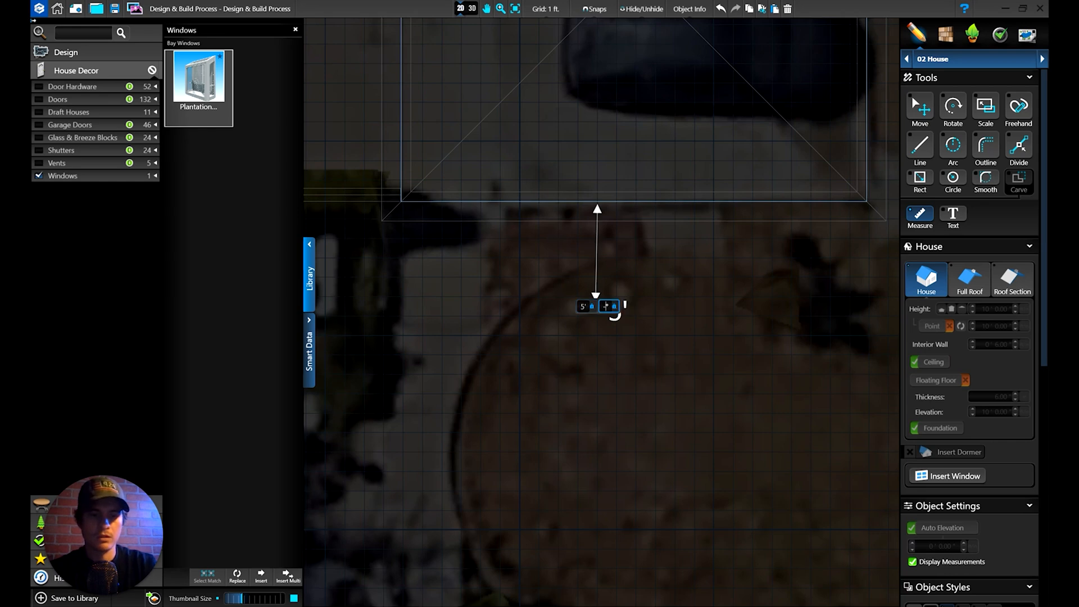
pyautogui.press('Return')
pyautogui.scroll(-3, 619, 315)
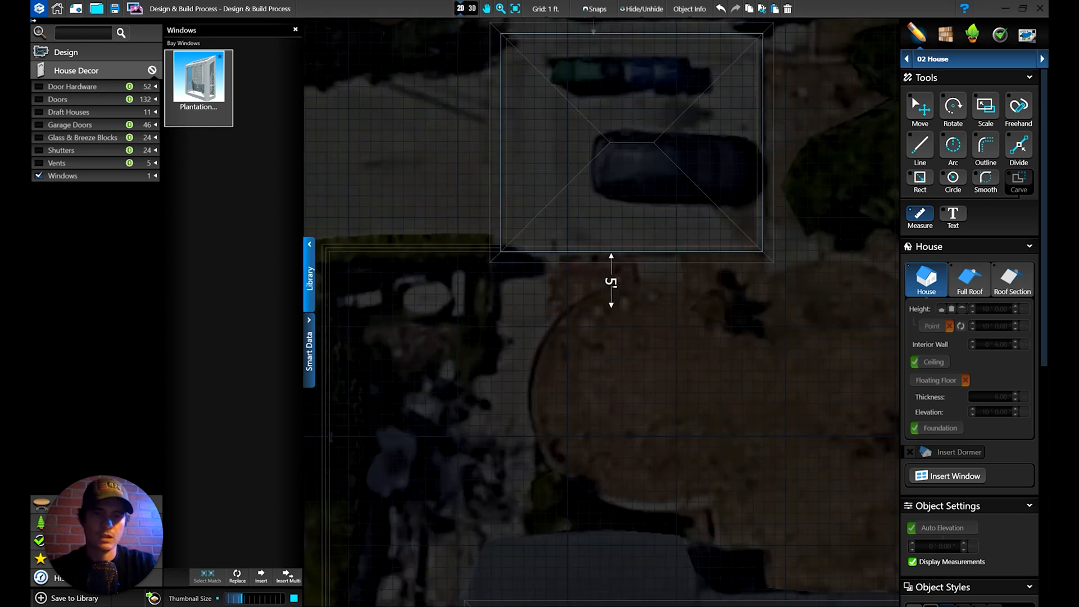
pyautogui.moveTo(618, 315); pyautogui.dragTo(526, 204, button='middle')
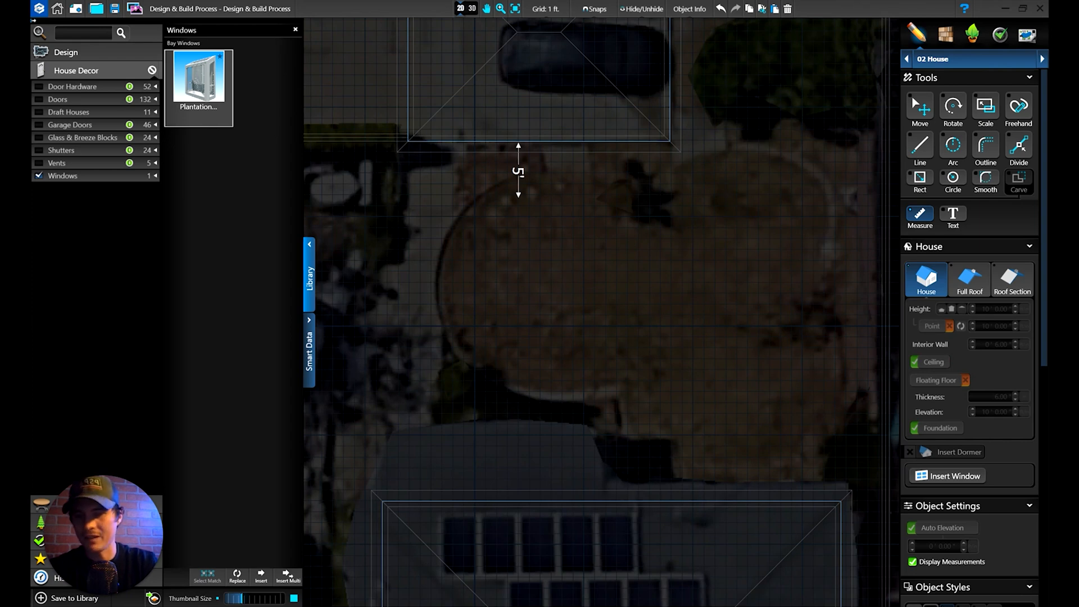
pyautogui.moveTo(601, 312); pyautogui.dragTo(536, 332, button='middle')
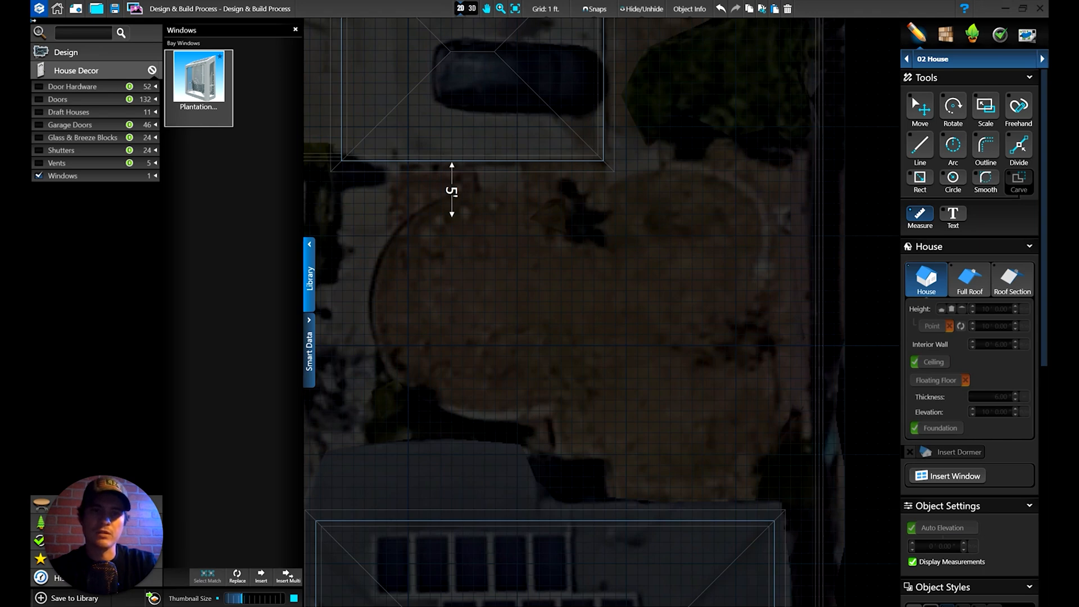
# Step: In the Pools stage, draw a rectangular pool about 26' 10" by 15' in the yard, starting beyond the 5' setback measurement
pyautogui.click(920, 107)
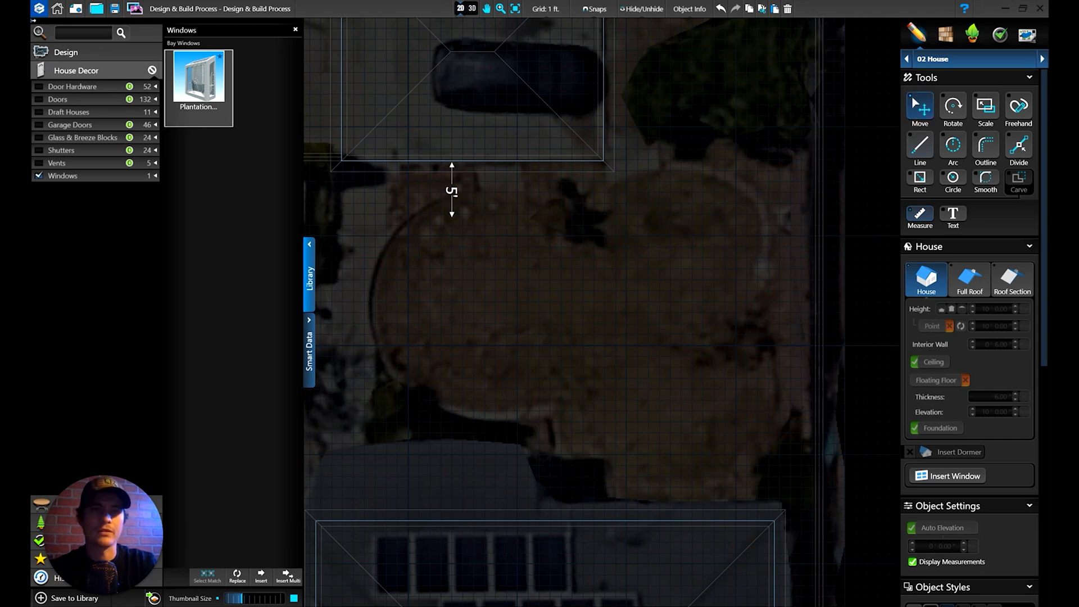
pyautogui.click(637, 257)
pyautogui.moveTo(637, 257); pyautogui.dragTo(742, 255, button='middle')
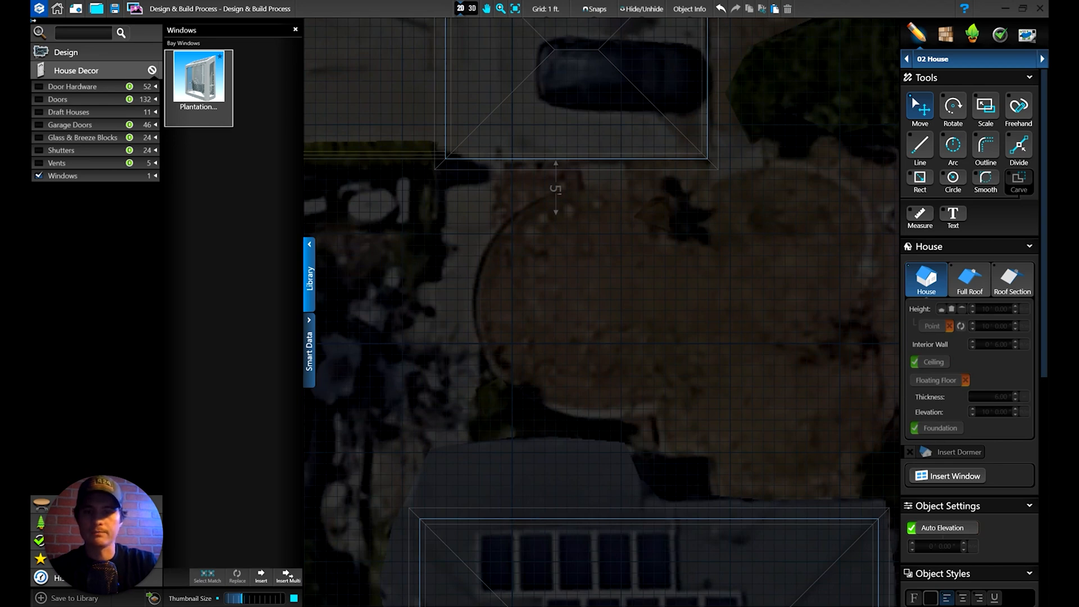
pyautogui.click(974, 62)
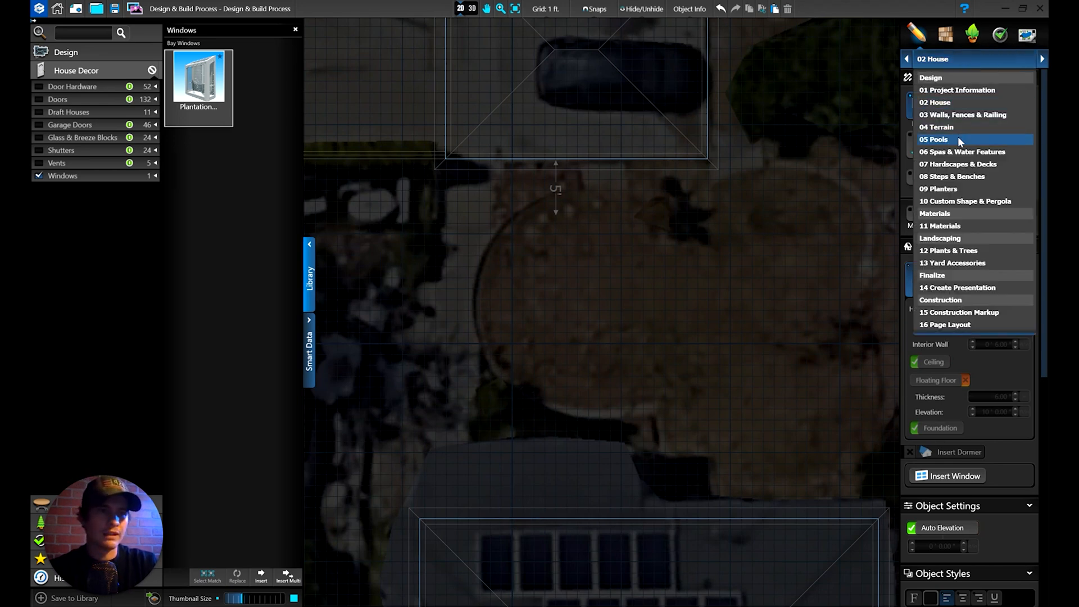
pyautogui.click(962, 138)
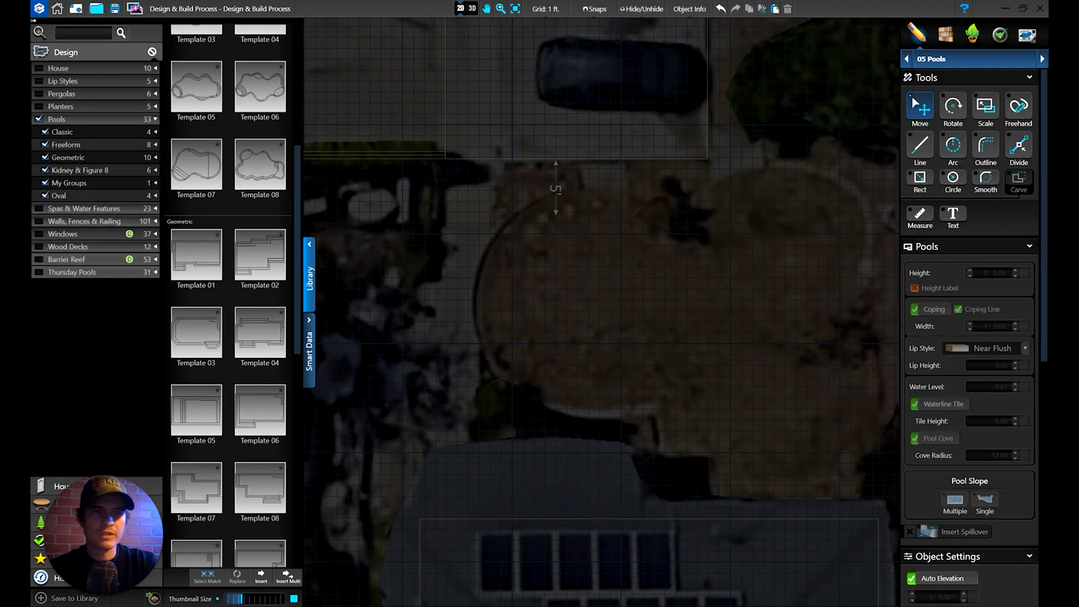
pyautogui.click(920, 178)
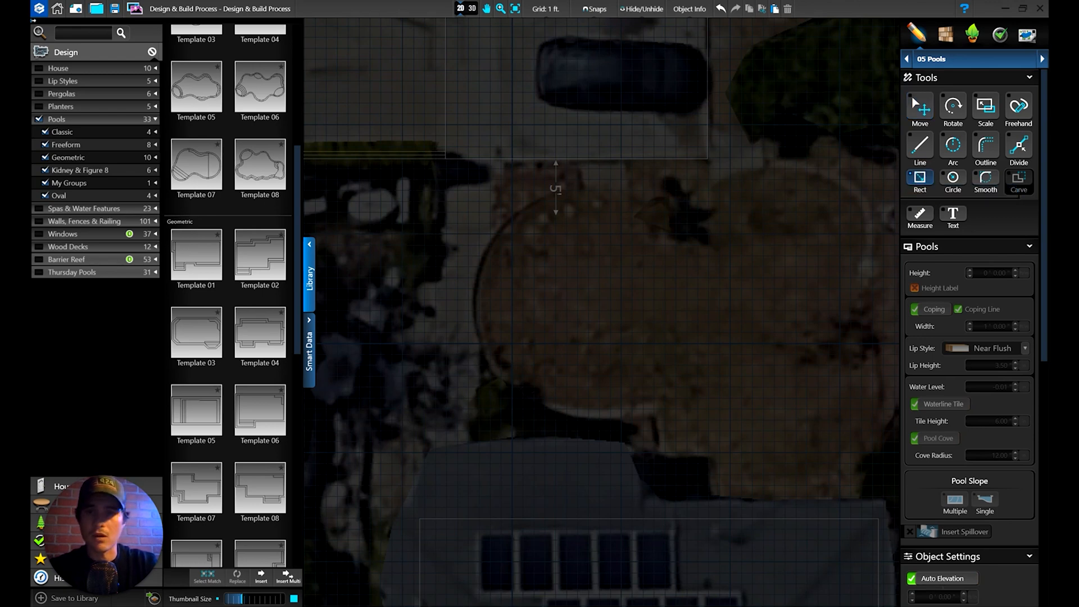
pyautogui.scroll(1, 496, 211)
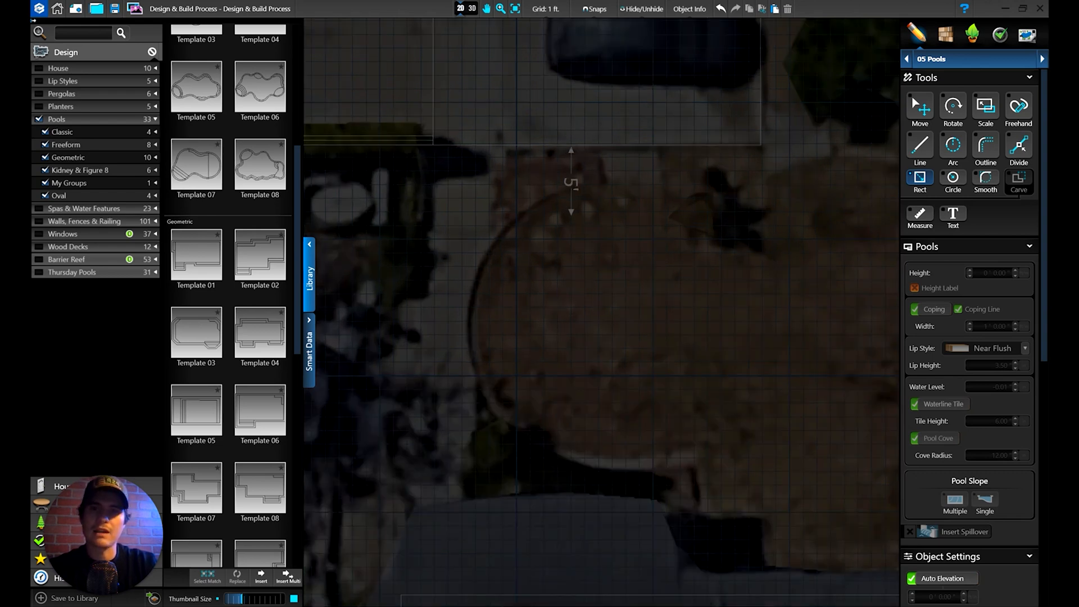
pyautogui.click(489, 226)
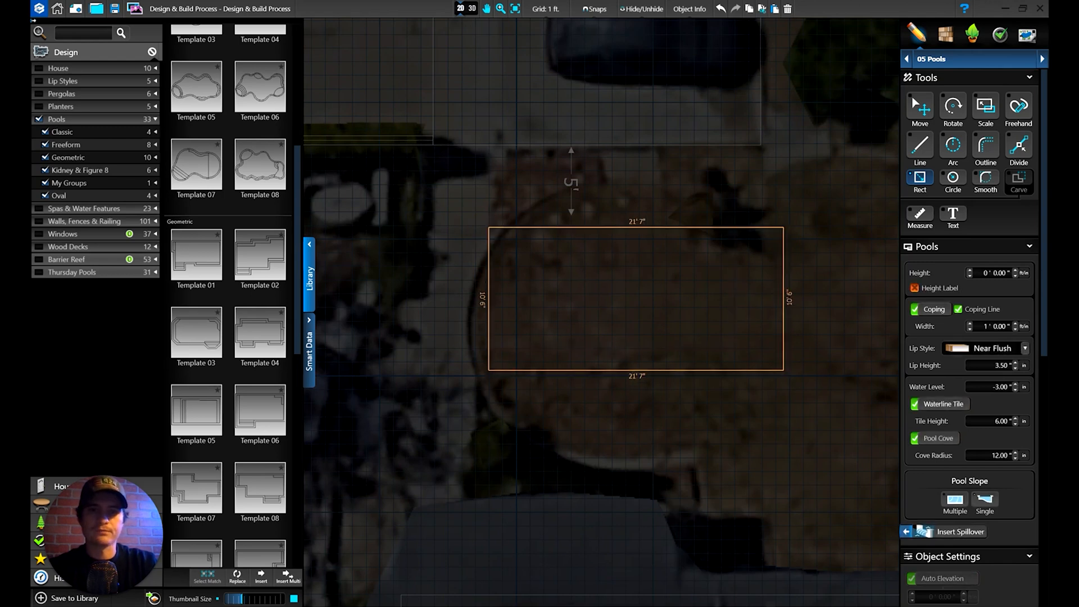
pyautogui.moveTo(784, 370); pyautogui.dragTo(658, 332, button='middle')
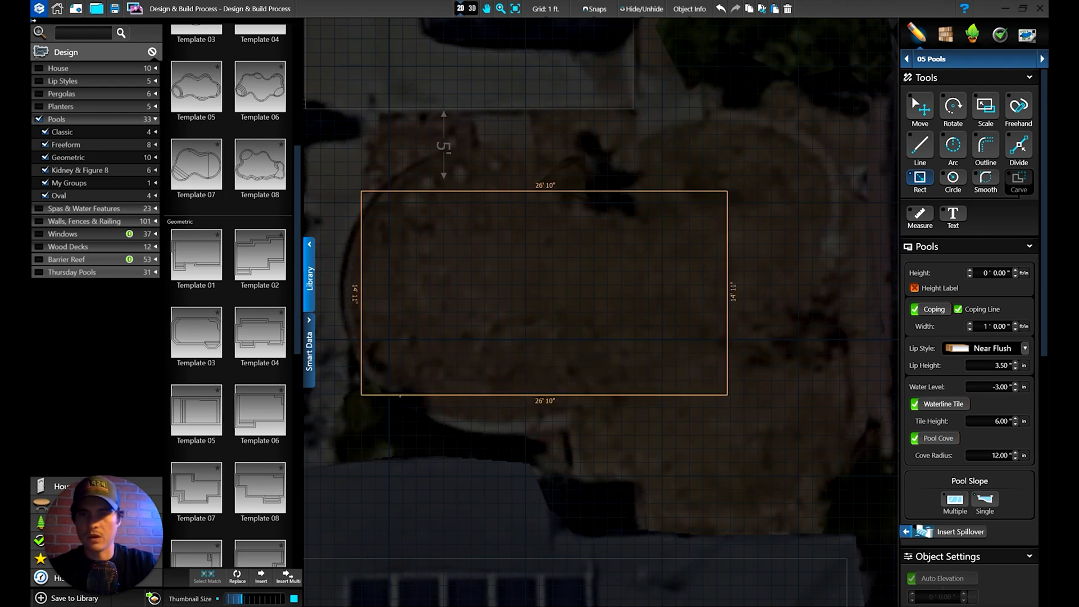
pyautogui.click(727, 395)
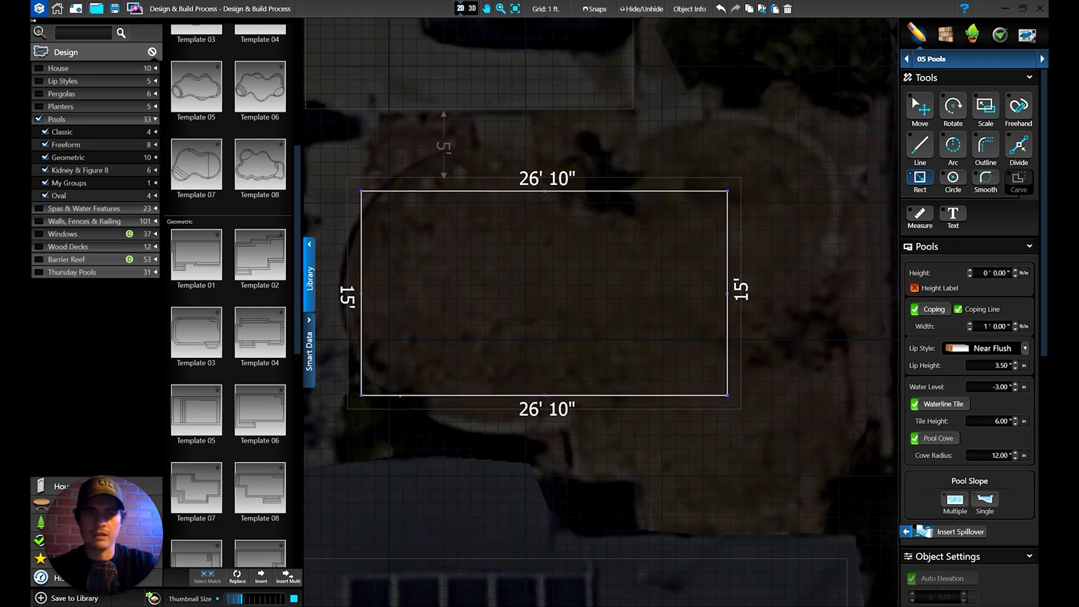
# Step: Move the pool's right edge outward to make the pool 30' long, and deselect it
pyautogui.click(919, 105)
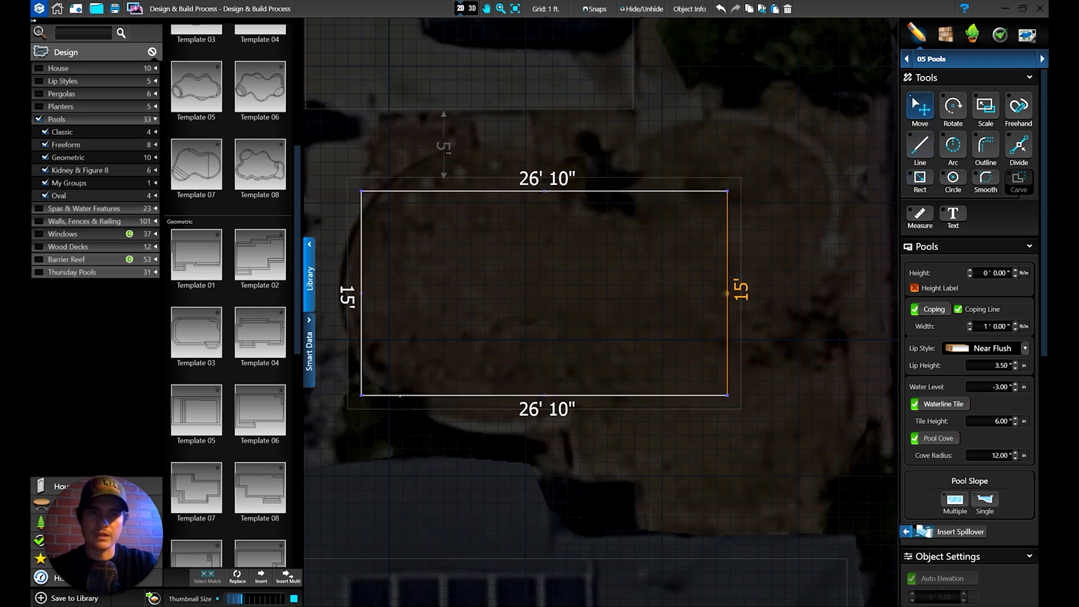
pyautogui.moveTo(728, 293); pyautogui.dragTo(771, 291)
pyautogui.click(813, 257)
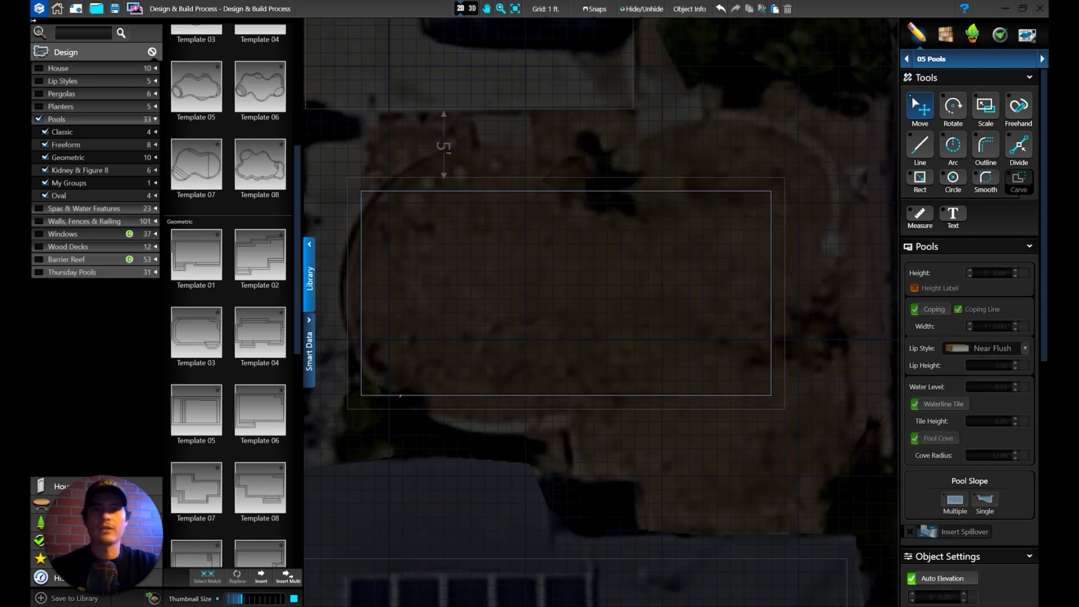
# Step: Move the pool so its upper edge sits at the 5' setback and its right edge lines up with the second building's right wall
pyautogui.moveTo(774, 246); pyautogui.dragTo(841, 271, button='middle')
pyautogui.scroll(-1, 761, 336)
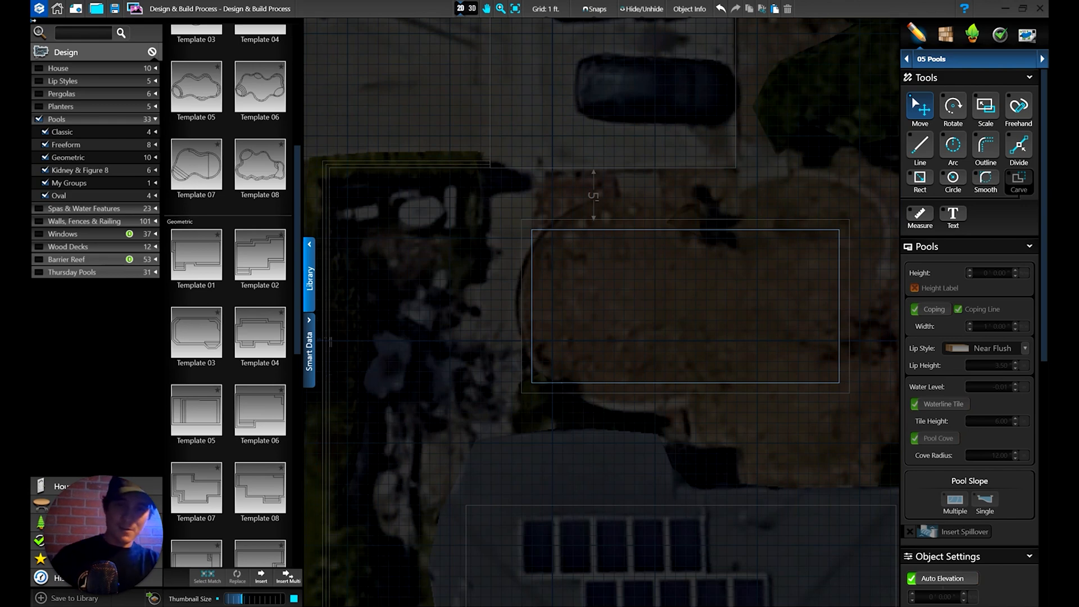
pyautogui.moveTo(841, 272); pyautogui.dragTo(784, 185, button='middle')
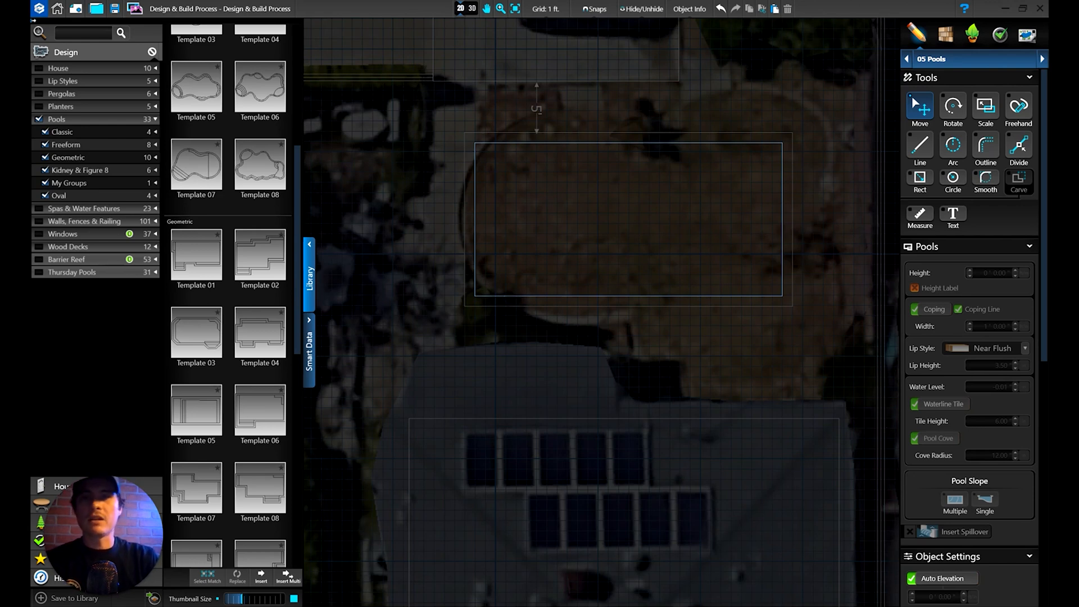
pyautogui.moveTo(618, 253); pyautogui.dragTo(669, 308, button='middle')
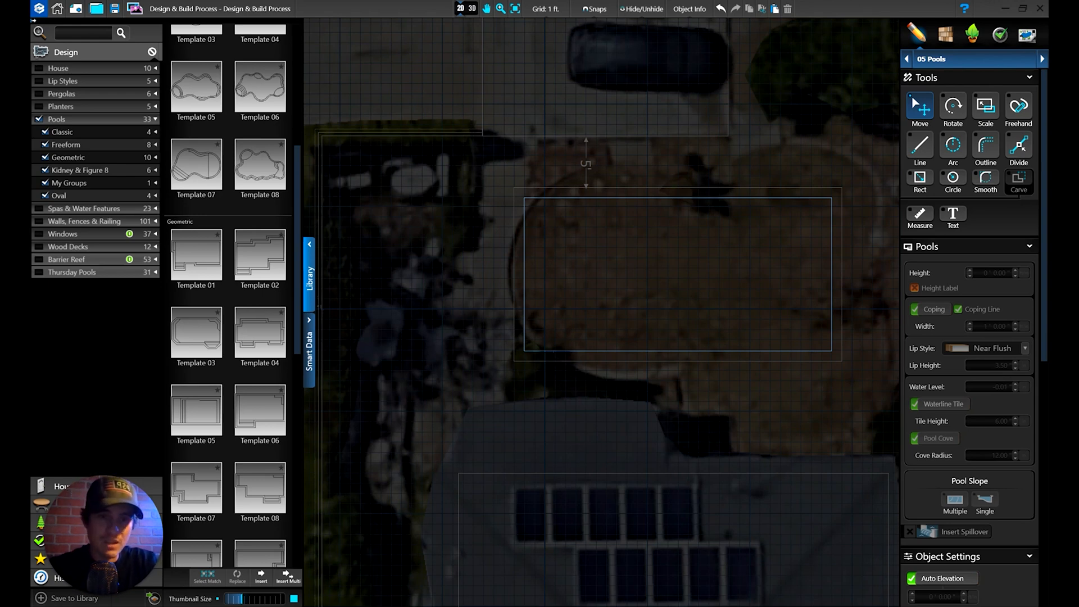
pyautogui.moveTo(618, 269); pyautogui.dragTo(505, 416, button='middle')
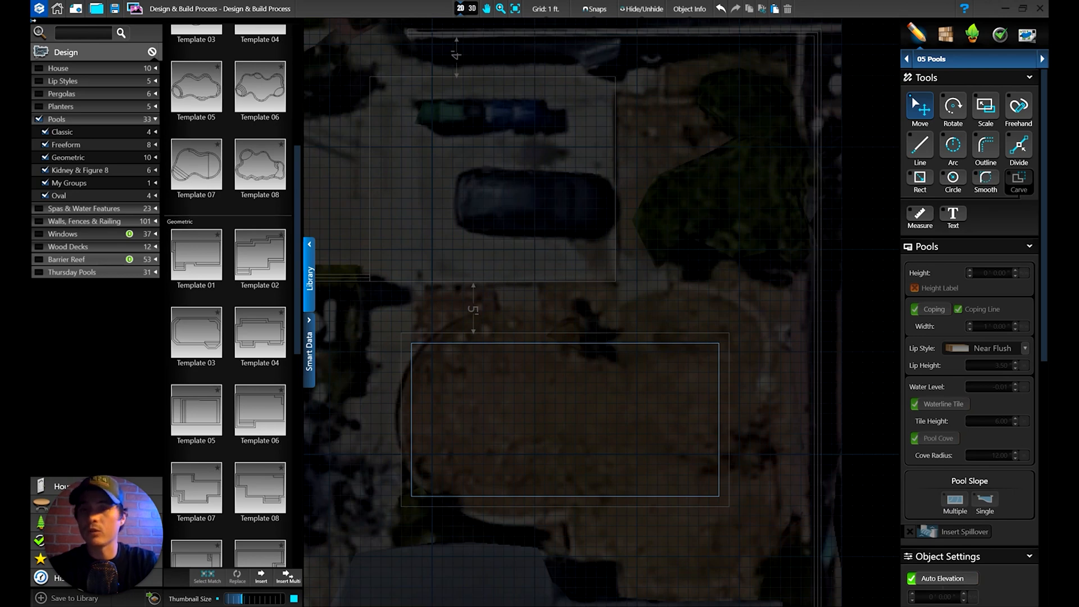
pyautogui.moveTo(587, 349); pyautogui.dragTo(653, 274, button='middle')
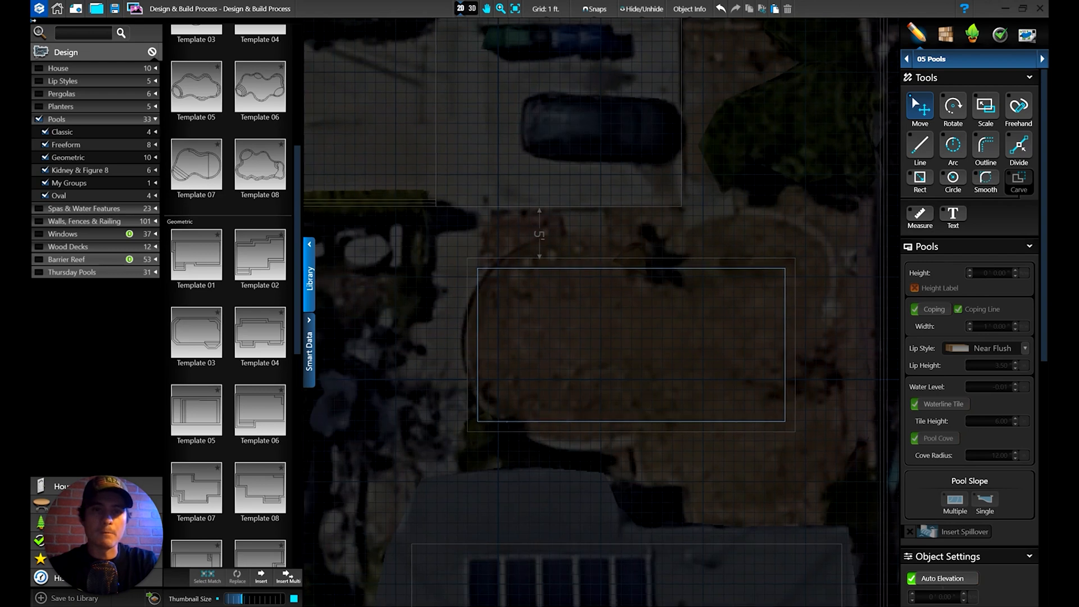
pyautogui.moveTo(747, 270); pyautogui.dragTo(644, 260)
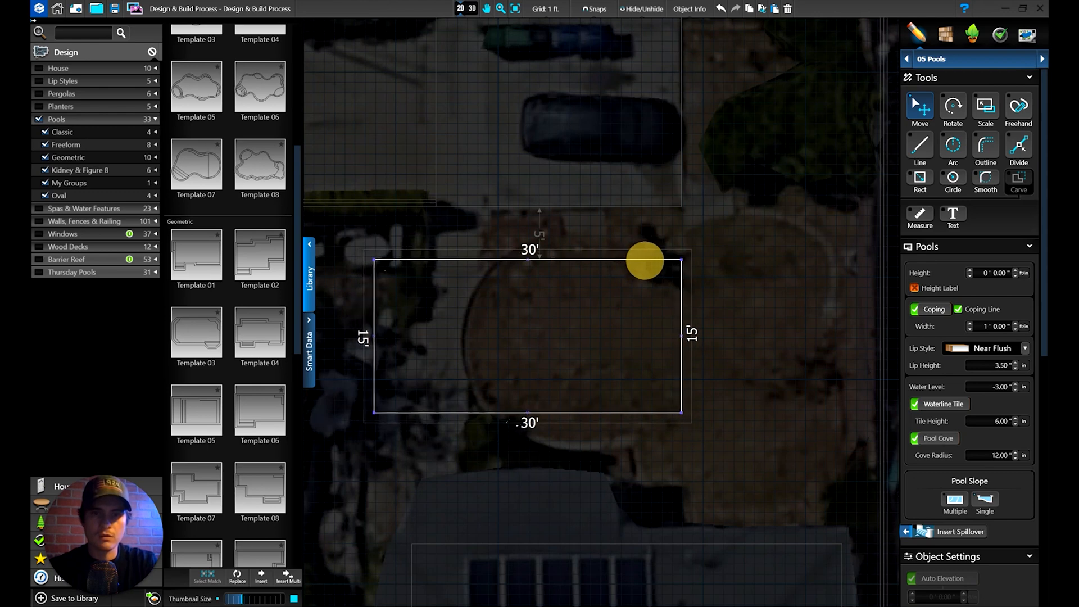
pyautogui.moveTo(645, 260); pyautogui.dragTo(646, 264)
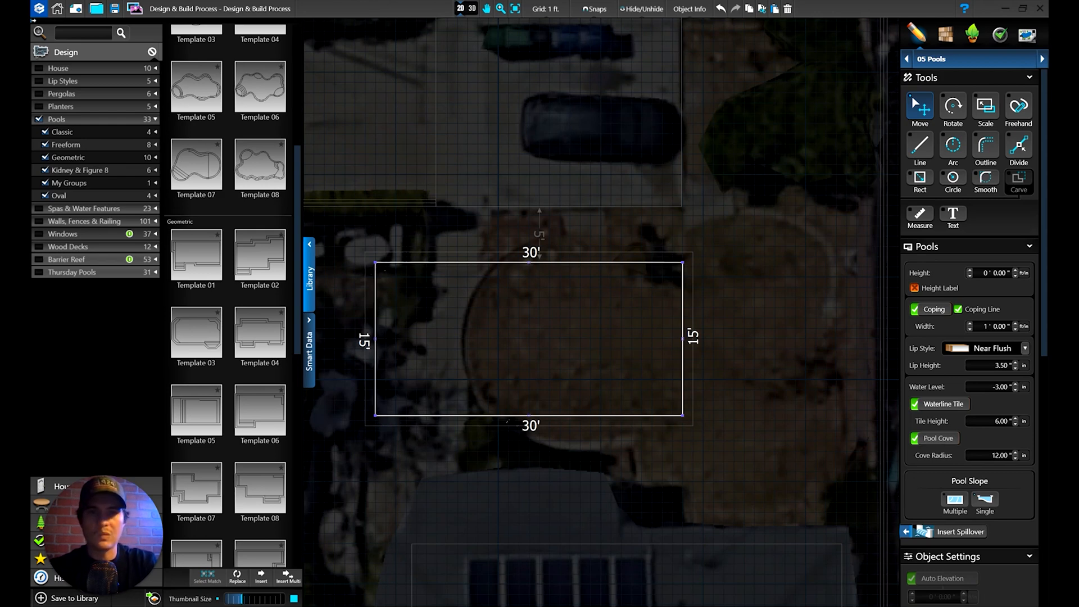
# Step: Examine the pool's placement against the buildings and yard wall from several angles in 3D, and return to the 2D plan
pyautogui.click(472, 8)
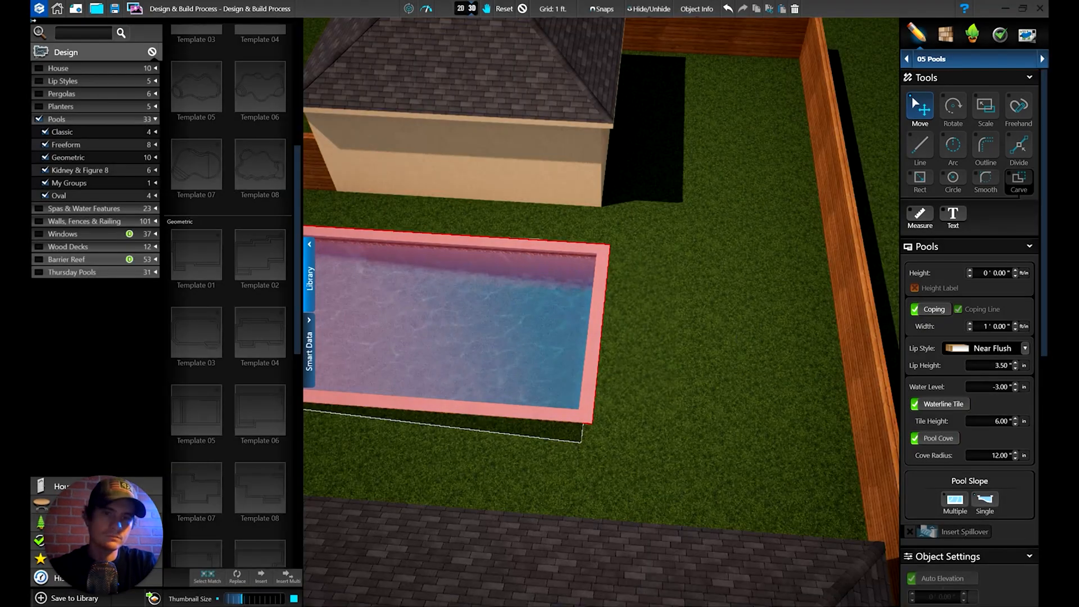
pyautogui.moveTo(722, 245); pyautogui.dragTo(466, 281)
pyautogui.moveTo(590, 450); pyautogui.dragTo(602, 337)
pyautogui.moveTo(608, 439); pyautogui.dragTo(624, 419)
pyautogui.moveTo(647, 326); pyautogui.dragTo(712, 455)
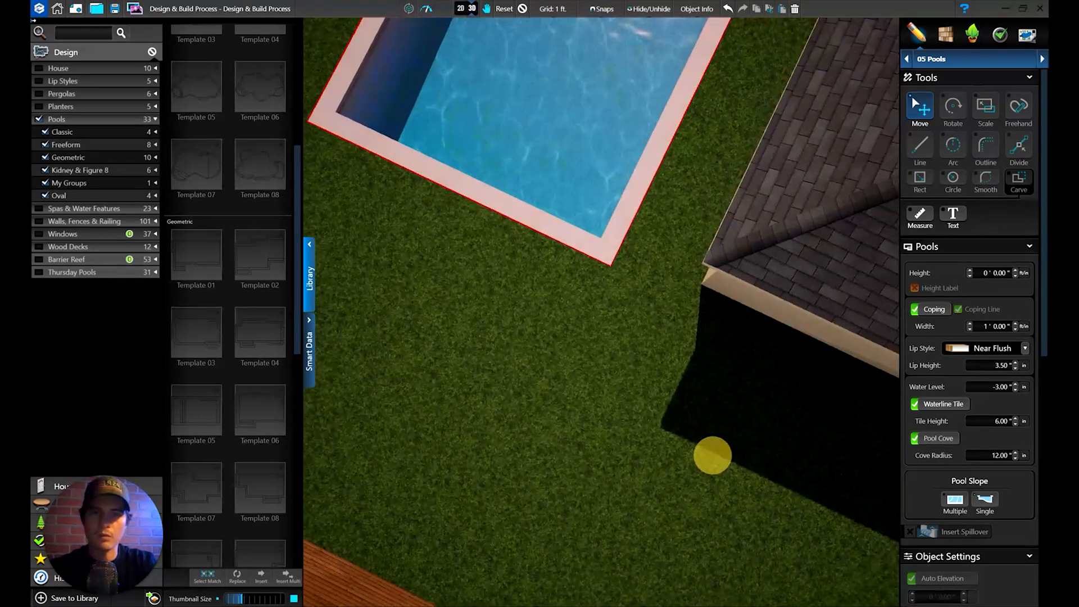
pyautogui.moveTo(647, 197); pyautogui.dragTo(674, 528, button='middle')
pyautogui.moveTo(607, 506); pyautogui.dragTo(636, 51, button='middle')
pyautogui.moveTo(702, 363); pyautogui.dragTo(600, 303)
pyautogui.moveTo(600, 304); pyautogui.dragTo(696, 272, button='middle')
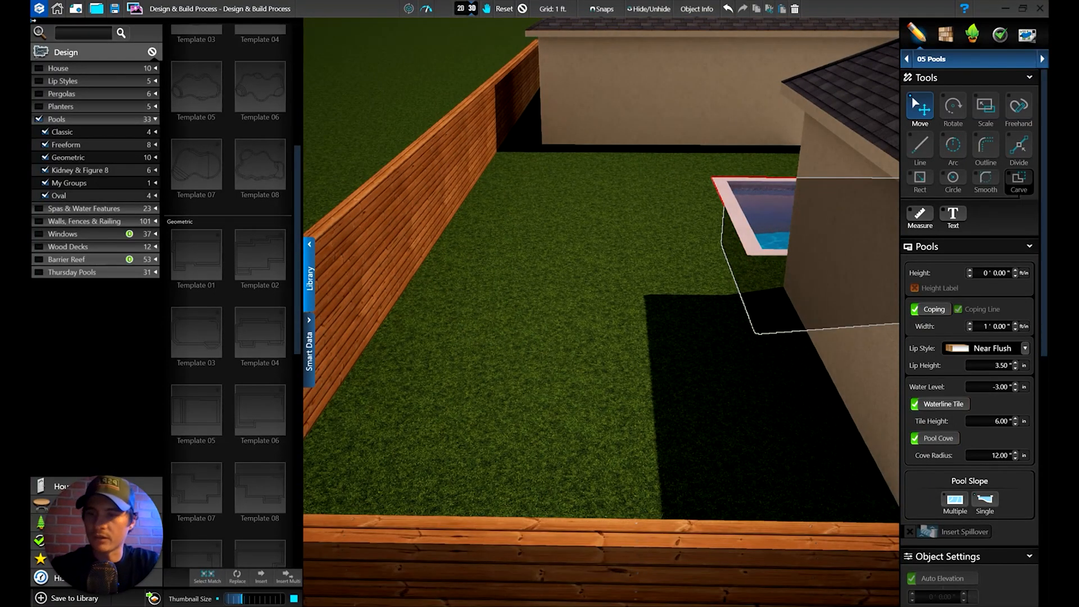
pyautogui.click(461, 9)
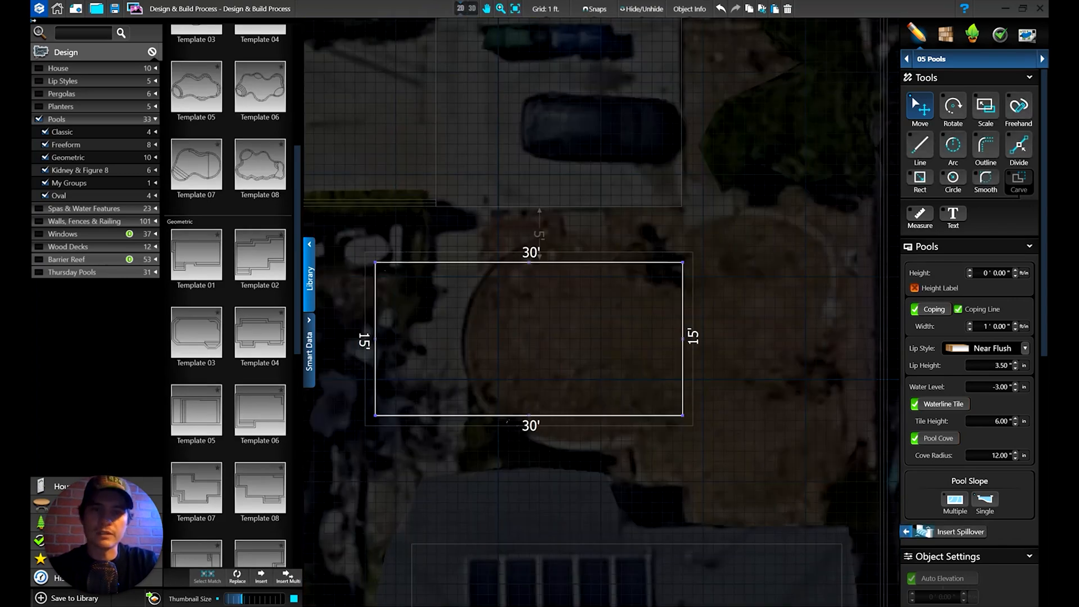
# Step: Shift the pool along the setback until its left edge lines up with the second building's left wall
pyautogui.moveTo(683, 373); pyautogui.dragTo(738, 373)
pyautogui.scroll(3, 390, 231)
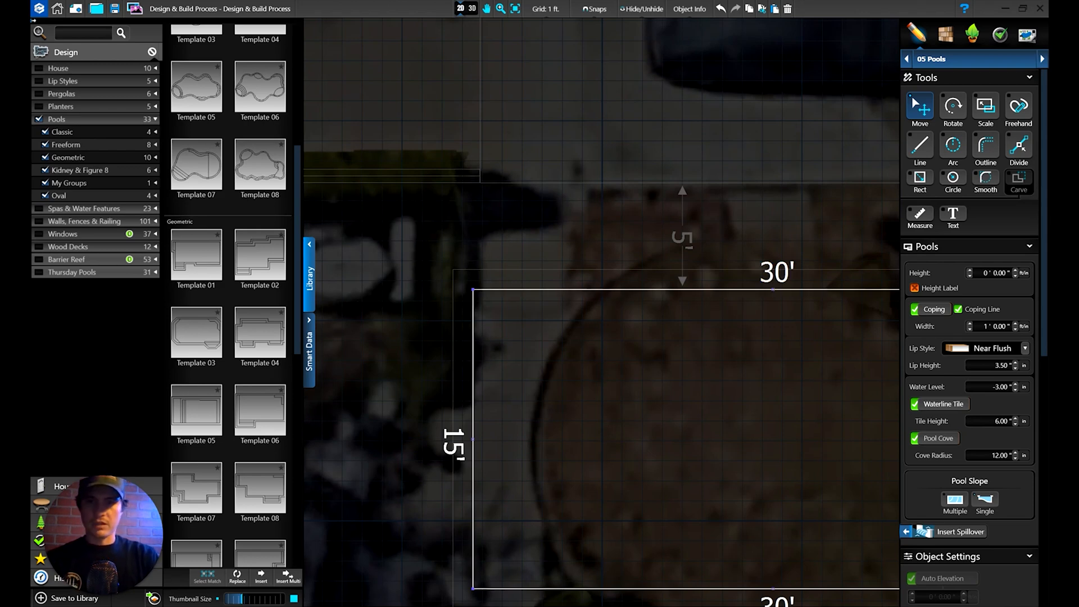
pyautogui.press('Right')
pyautogui.press('Right')
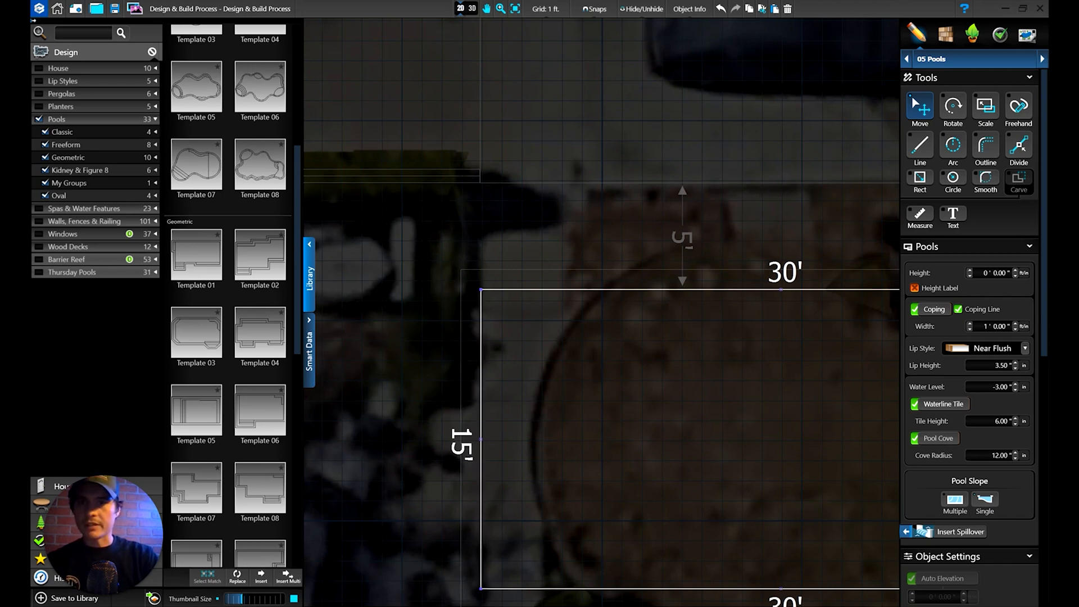
# Step: In the Spas & Water Features stage, draw a 7' by 7' square spa inside the pool's upper-right corner, and deselect it
pyautogui.moveTo(539, 337); pyautogui.dragTo(671, 342, button='middle')
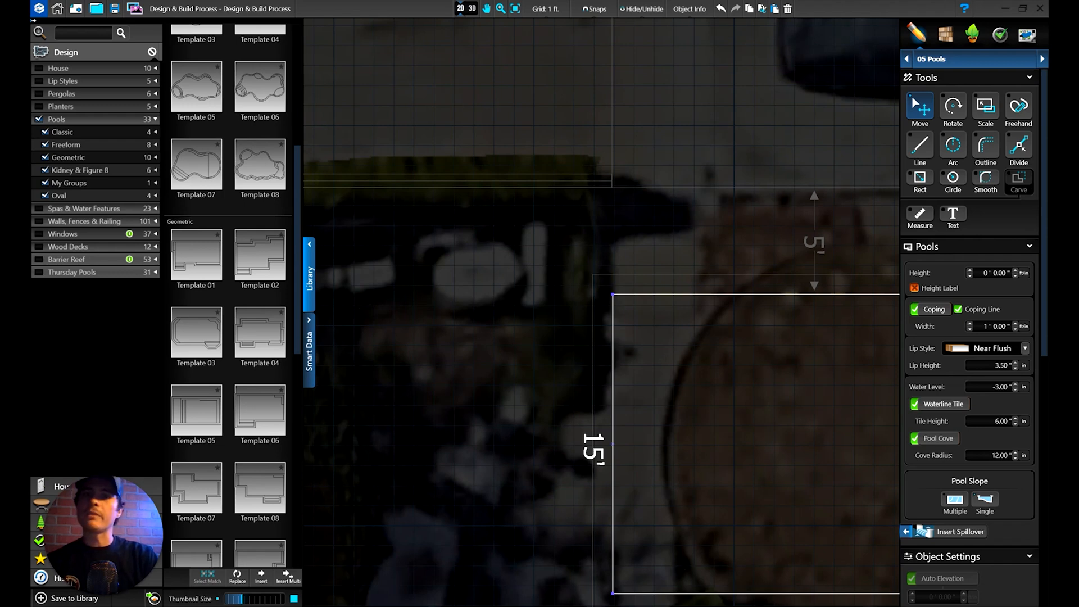
pyautogui.moveTo(672, 342); pyautogui.dragTo(442, 384, button='middle')
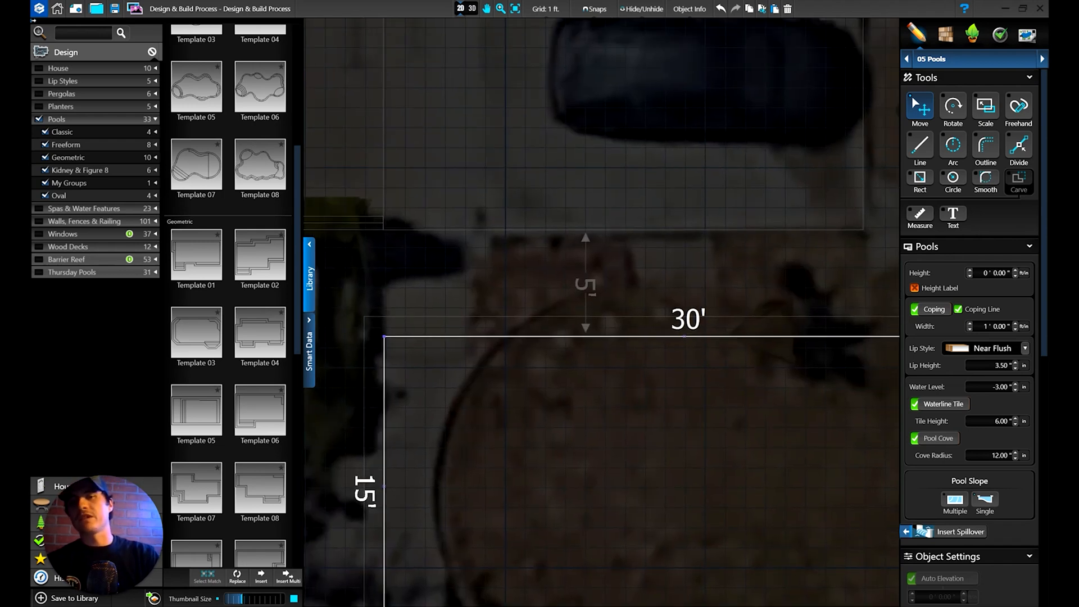
pyautogui.moveTo(618, 365); pyautogui.dragTo(524, 362, button='middle')
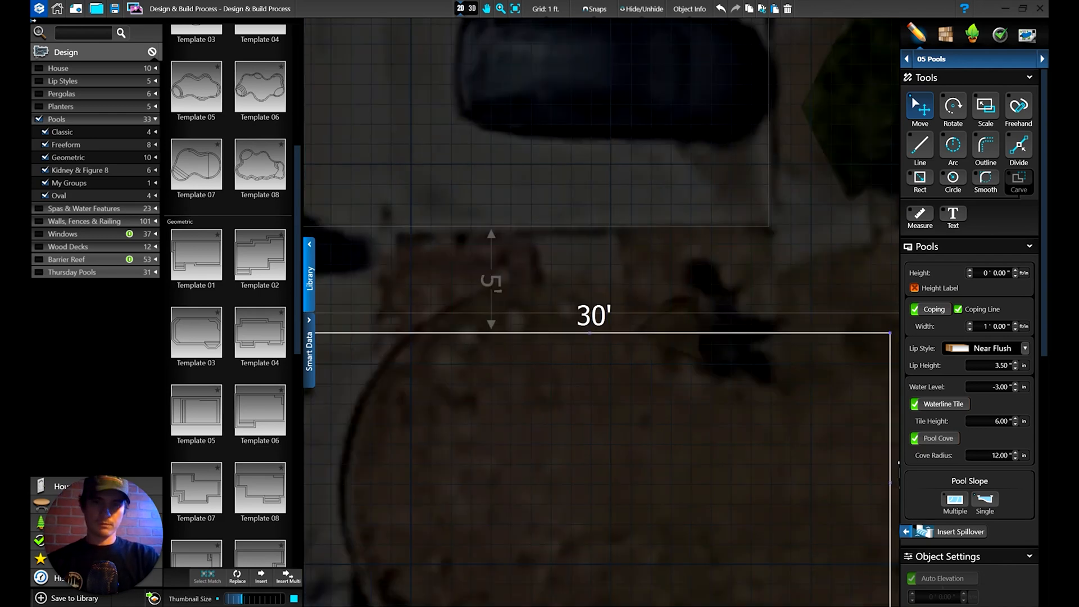
pyautogui.moveTo(675, 365); pyautogui.dragTo(481, 288, button='middle')
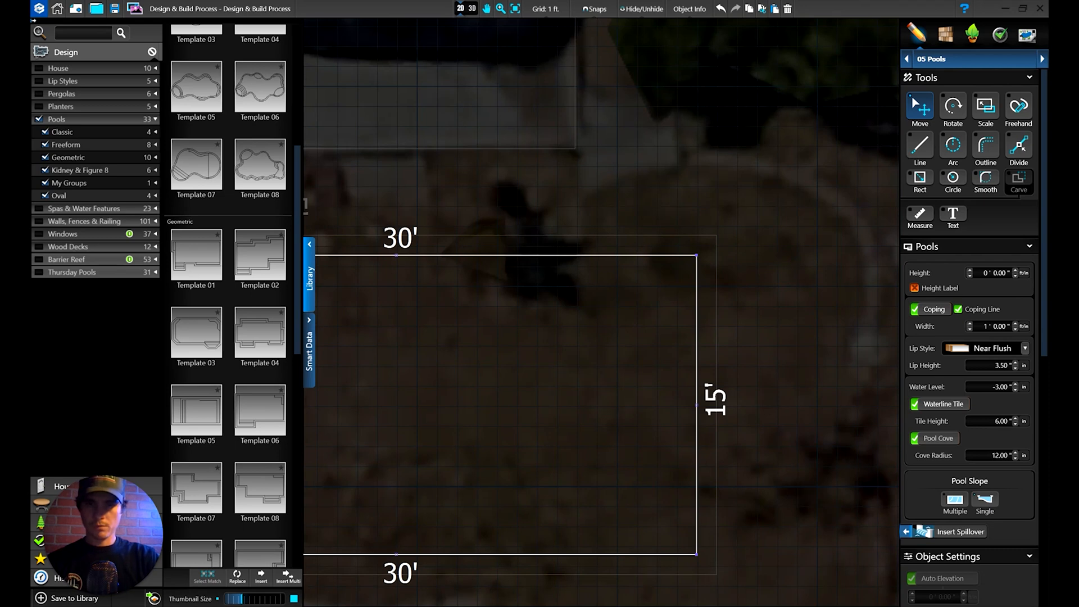
pyautogui.click(1006, 61)
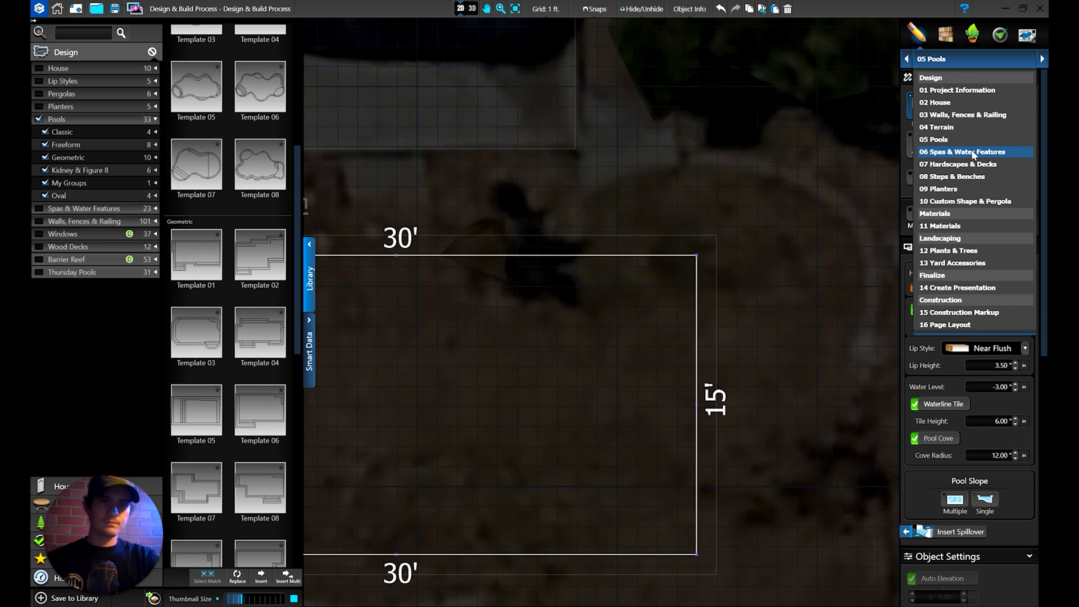
pyautogui.click(974, 153)
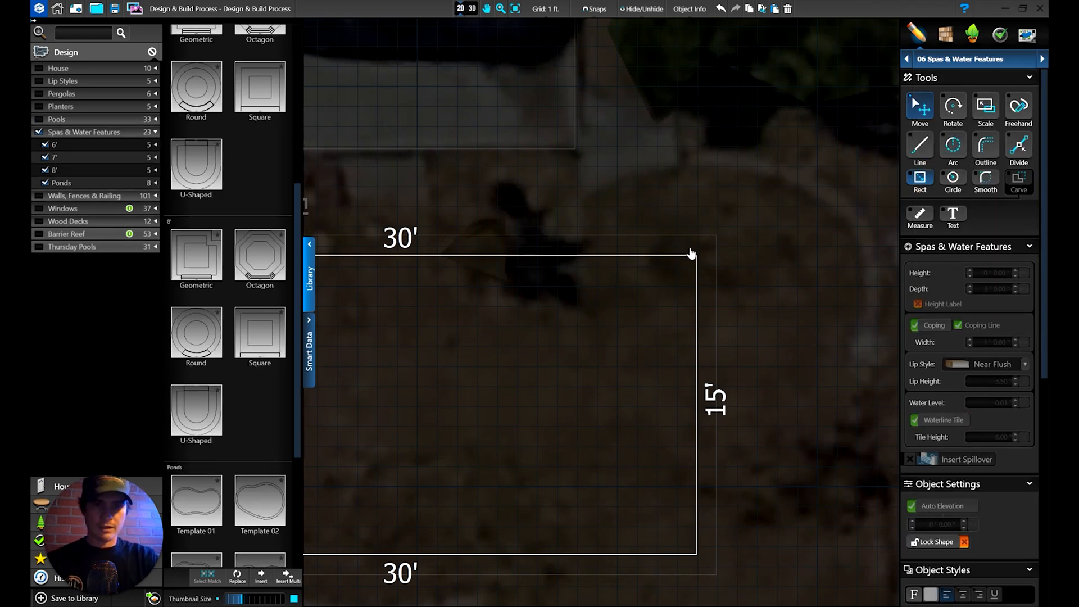
pyautogui.click(695, 255)
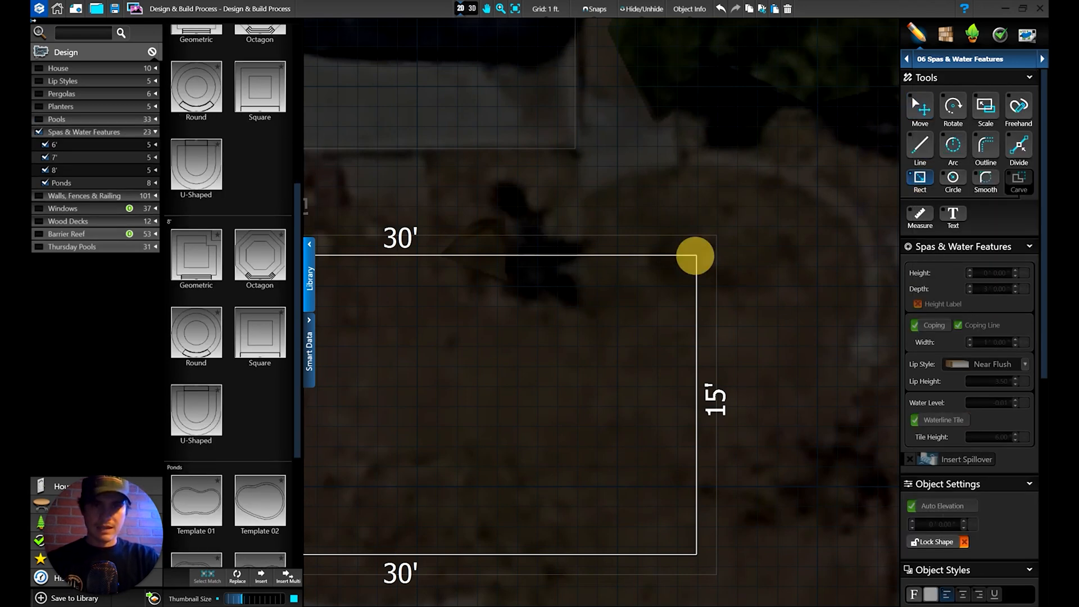
pyautogui.moveTo(552, 387); pyautogui.dragTo(618, 337, button='middle')
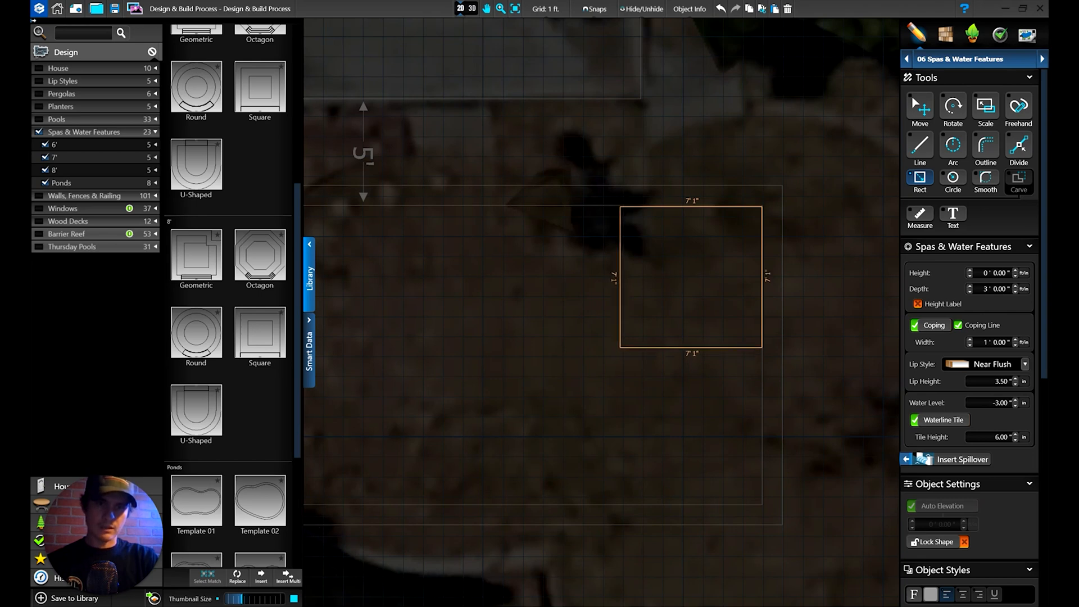
pyautogui.click(622, 347)
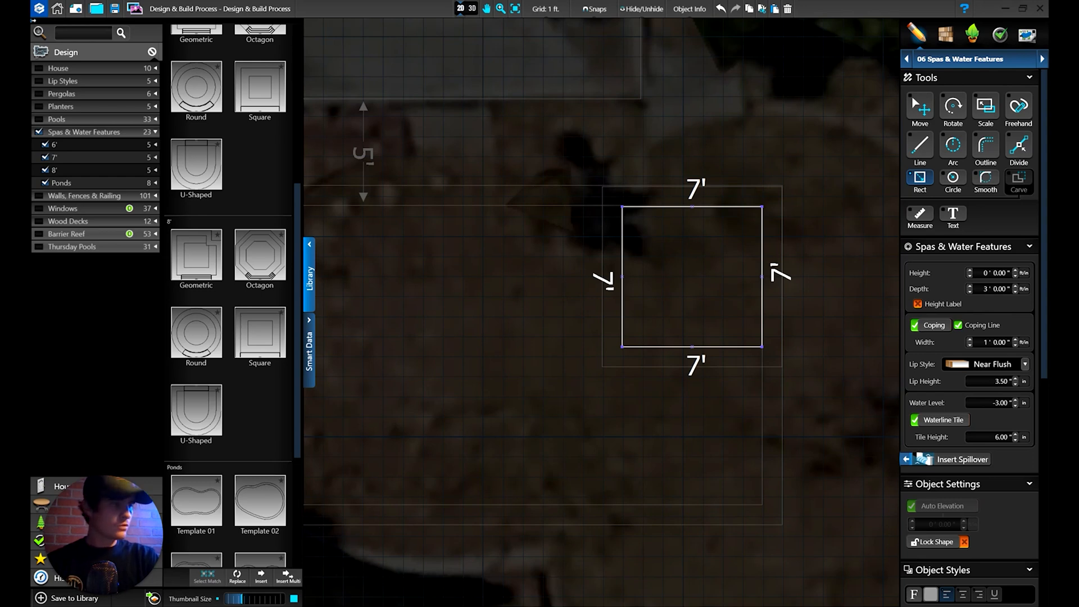
pyautogui.click(922, 107)
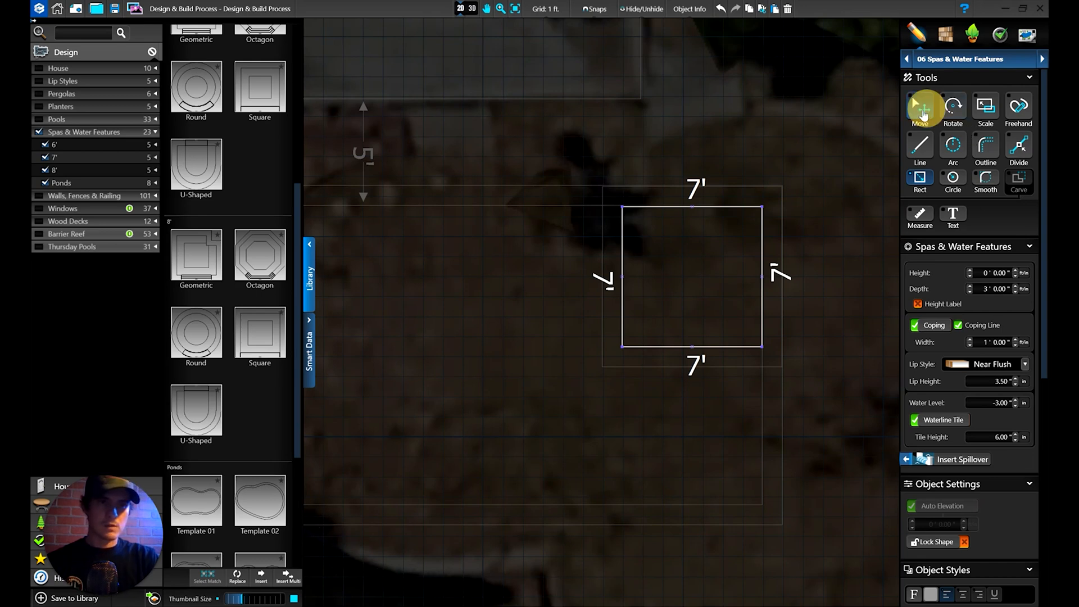
pyautogui.click(762, 125)
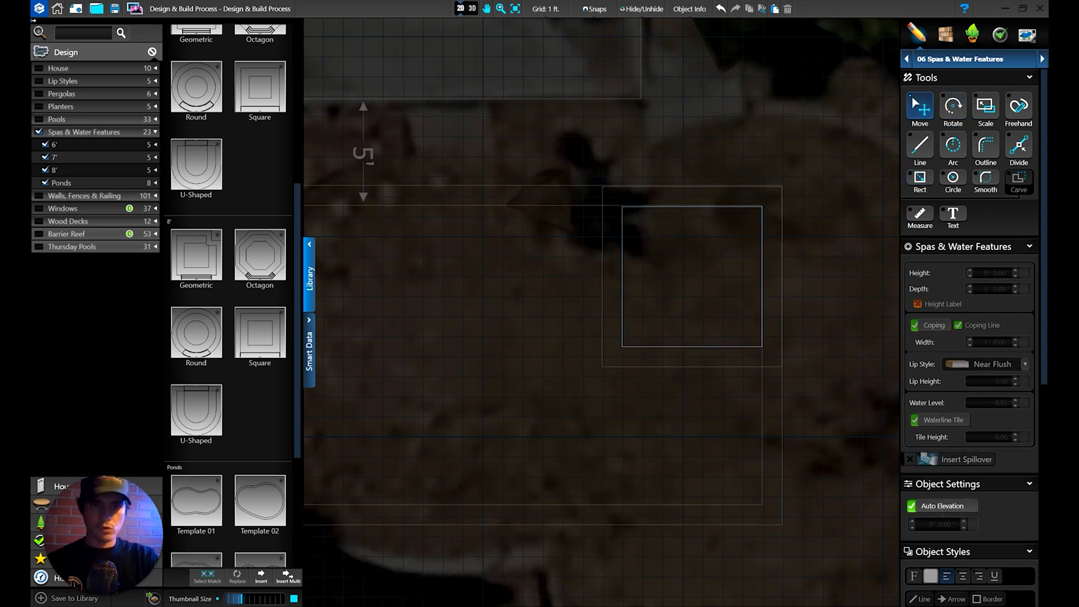
# Step: In the Steps & Benches stage, draw a rectangular ledge 6' wide and about 6' 11" long in the pool, directly below the spa
pyautogui.click(622, 223)
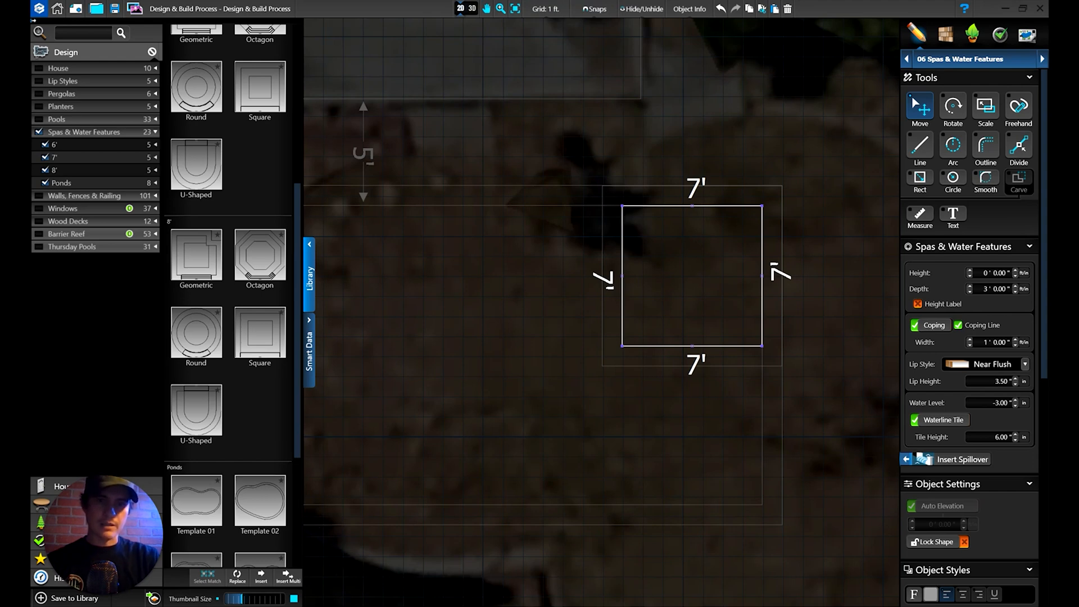
pyautogui.moveTo(692, 276); pyautogui.dragTo(683, 249, button='middle')
pyautogui.scroll(3, 695, 387)
pyautogui.scroll(-2, 673, 352)
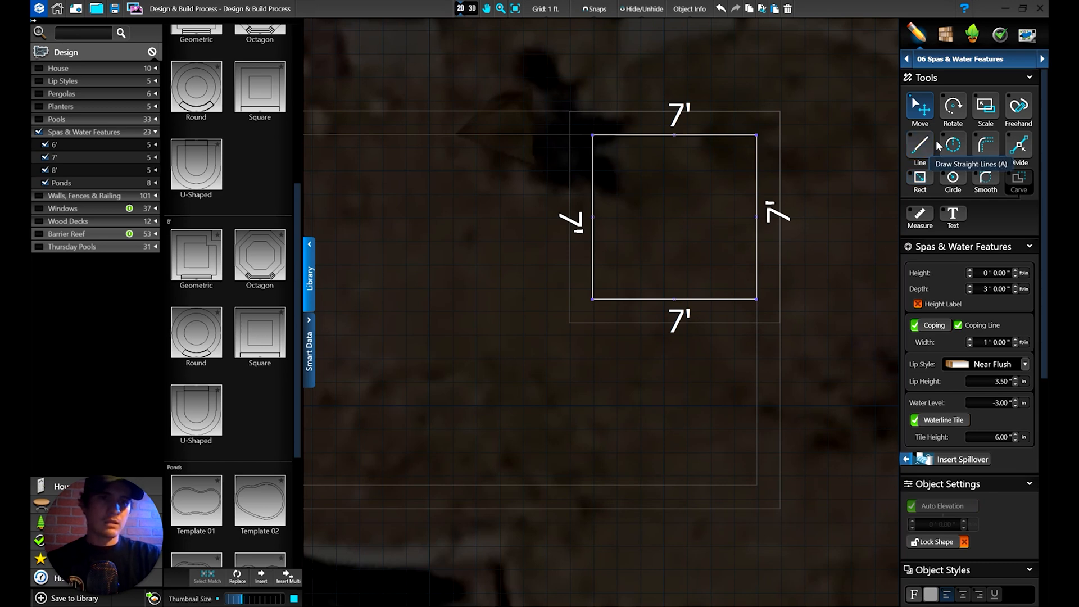
pyautogui.click(965, 59)
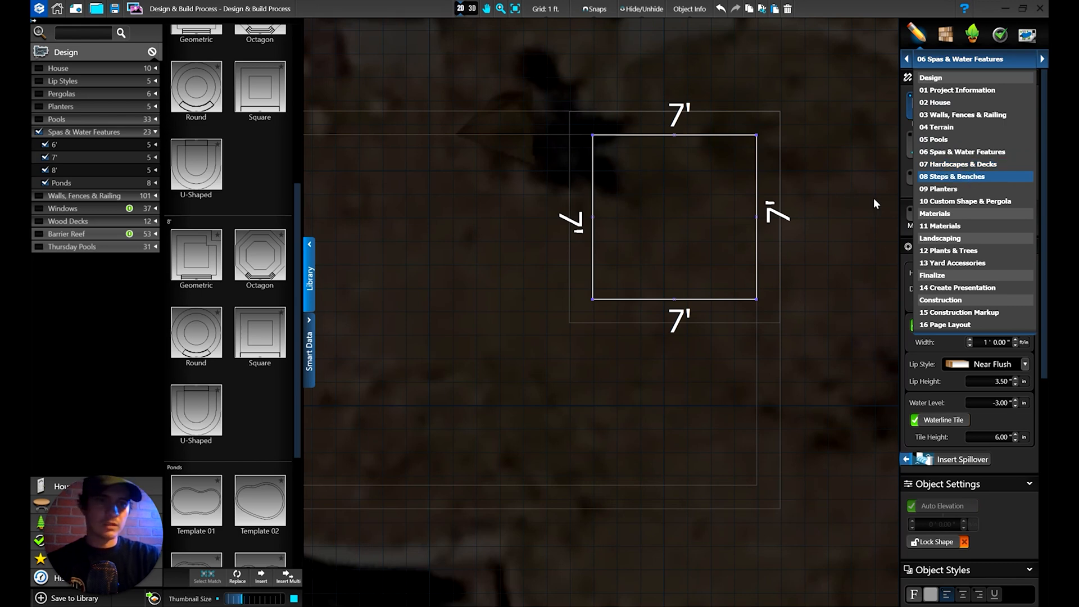
pyautogui.click(919, 178)
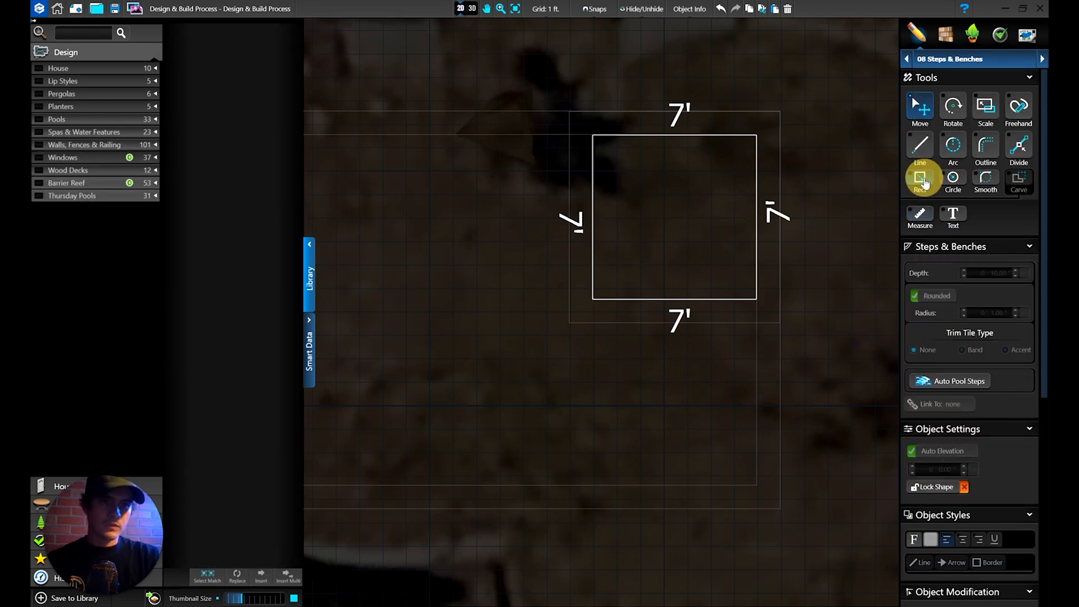
pyautogui.moveTo(757, 325)
pyautogui.mouseDown()
pyautogui.moveTo(694, 454)
pyautogui.moveTo(638, 450)
pyautogui.moveTo(633, 476)
pyautogui.moveTo(606, 487)
pyautogui.moveTo(615, 488)
pyautogui.mouseUp()
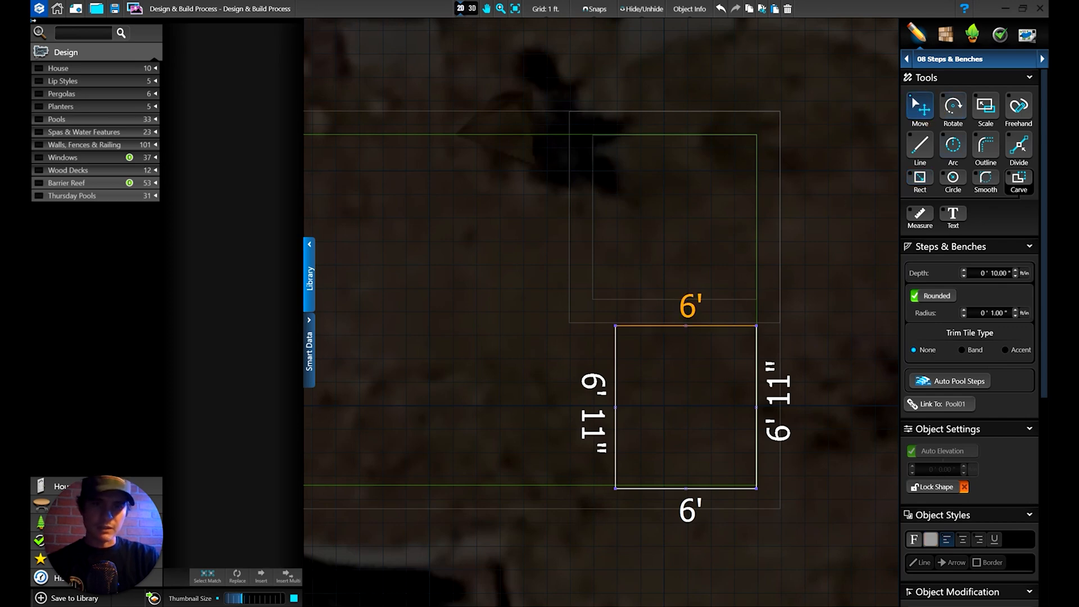
# Step: Extend the ledge's length to 7' and nudge it up so it sits flush between the spa coping and the pool's lower edge
pyautogui.click(685, 326)
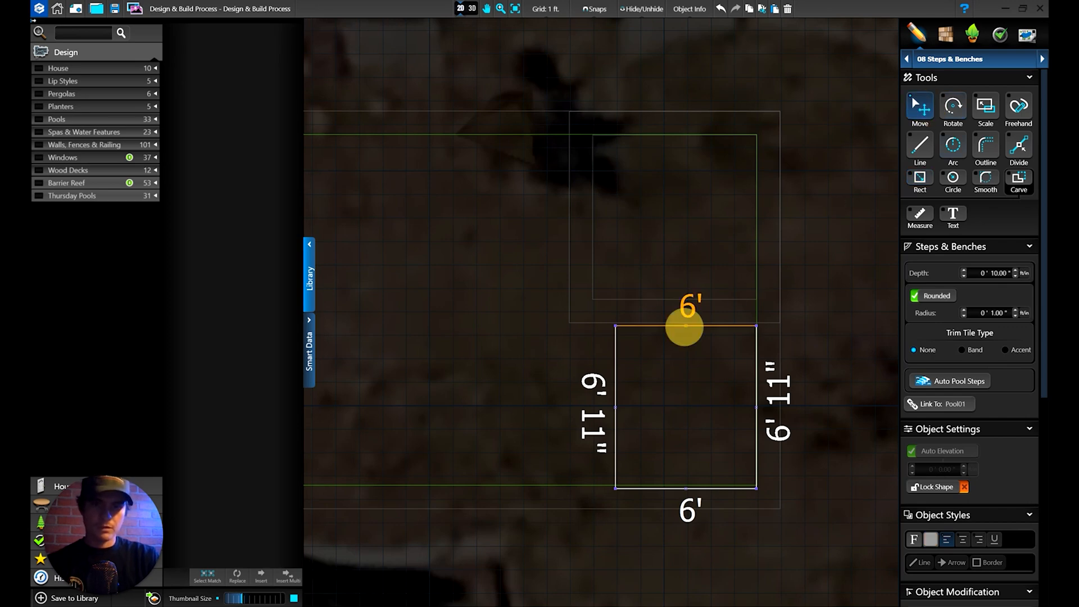
pyautogui.press('Up')
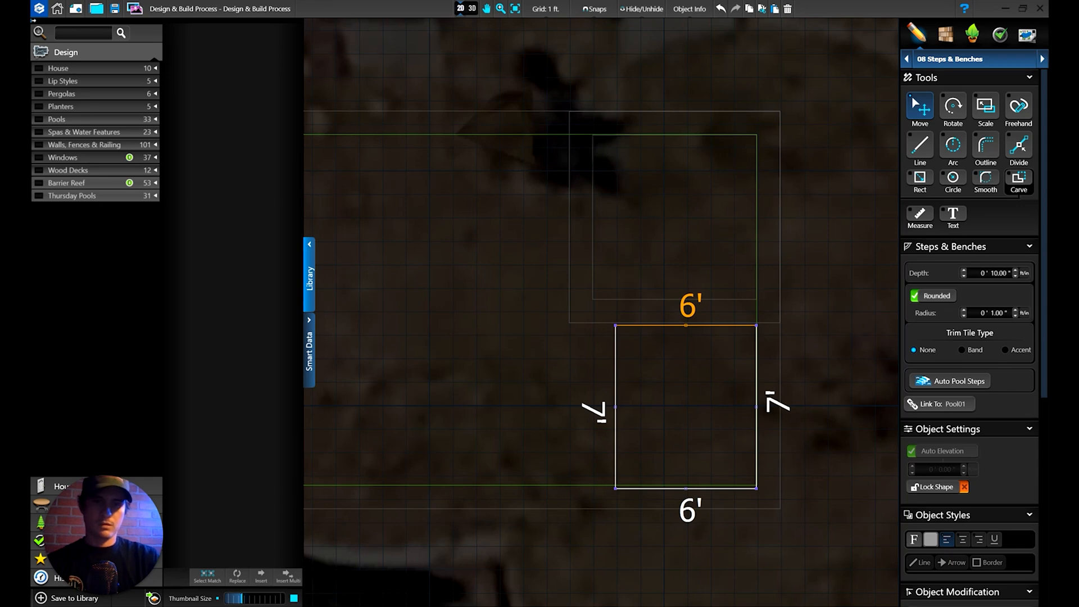
pyautogui.click(705, 405)
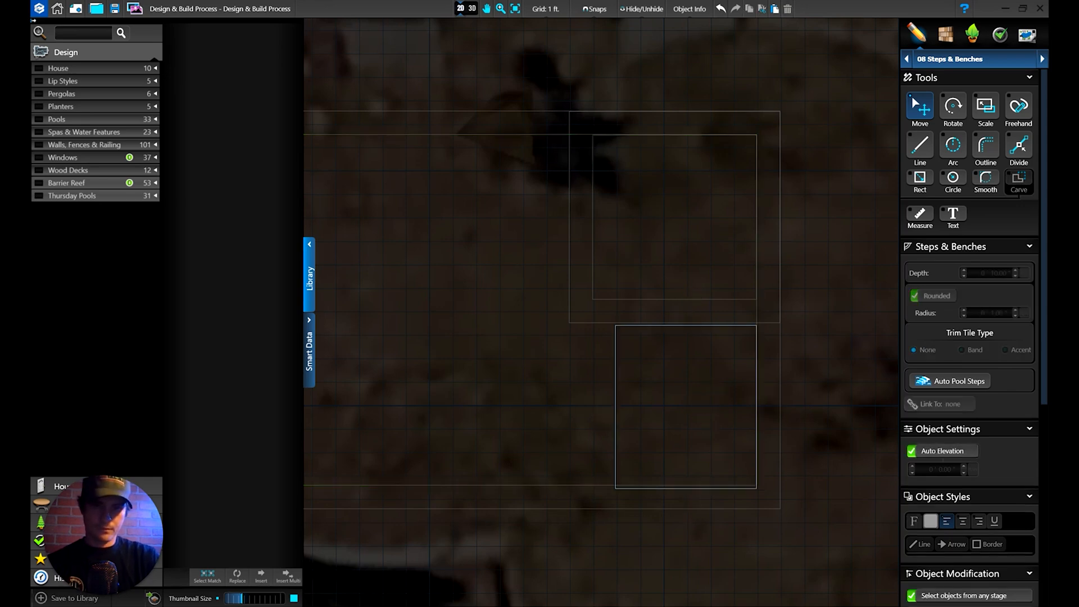
pyautogui.click(616, 392)
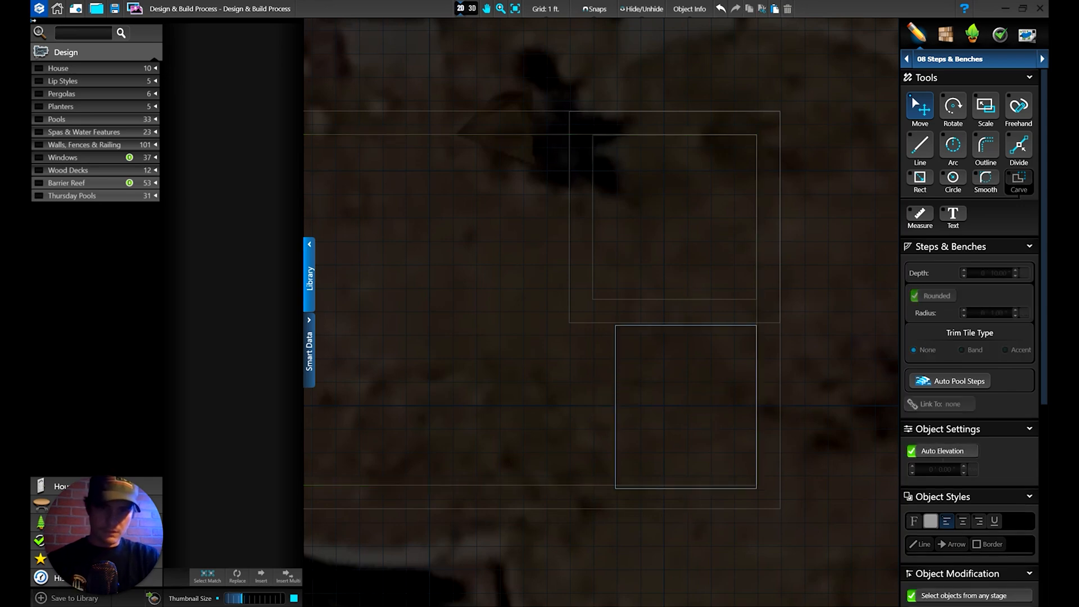
pyautogui.click(615, 394)
pyautogui.press('Up')
pyautogui.press('Up')
pyautogui.press('Up')
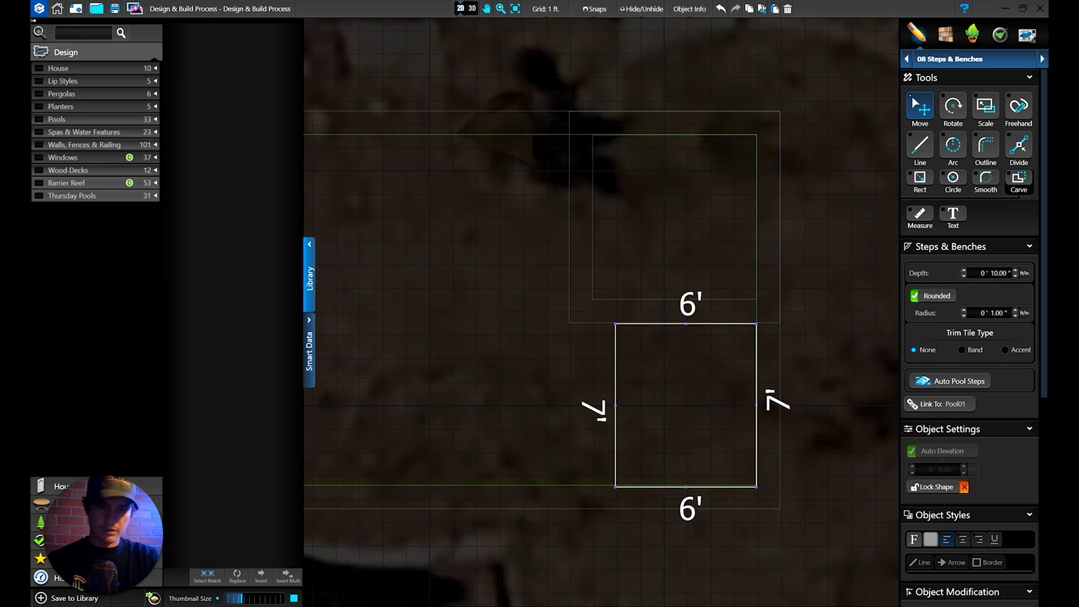
pyautogui.click(712, 399)
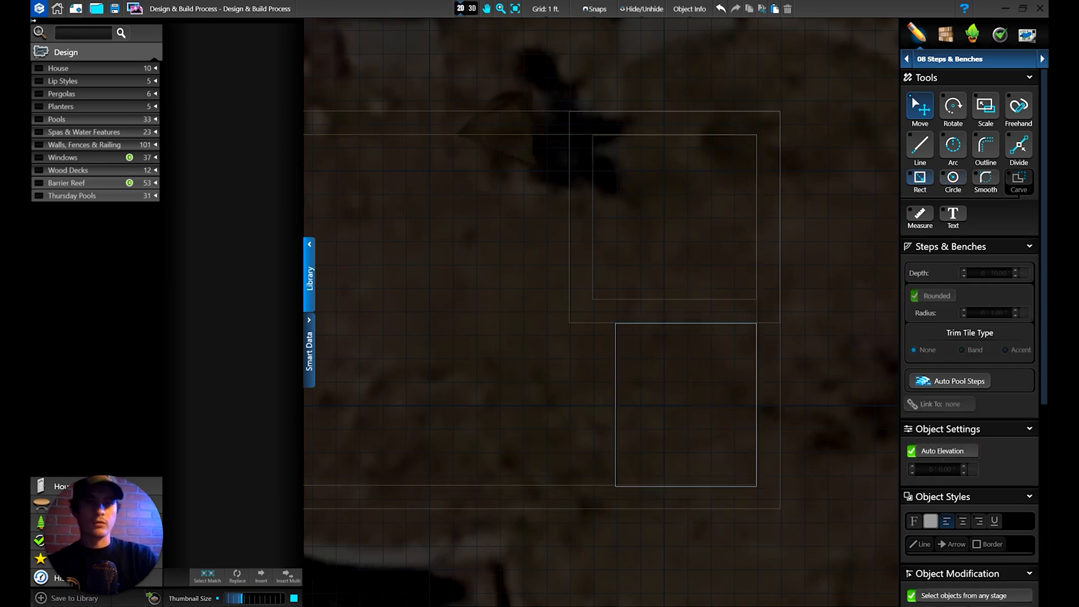
# Step: Draw a 1' by 7' step along the ledge's left edge, set its depth to 1' 6", and line it up with the ledge
pyautogui.click(615, 369)
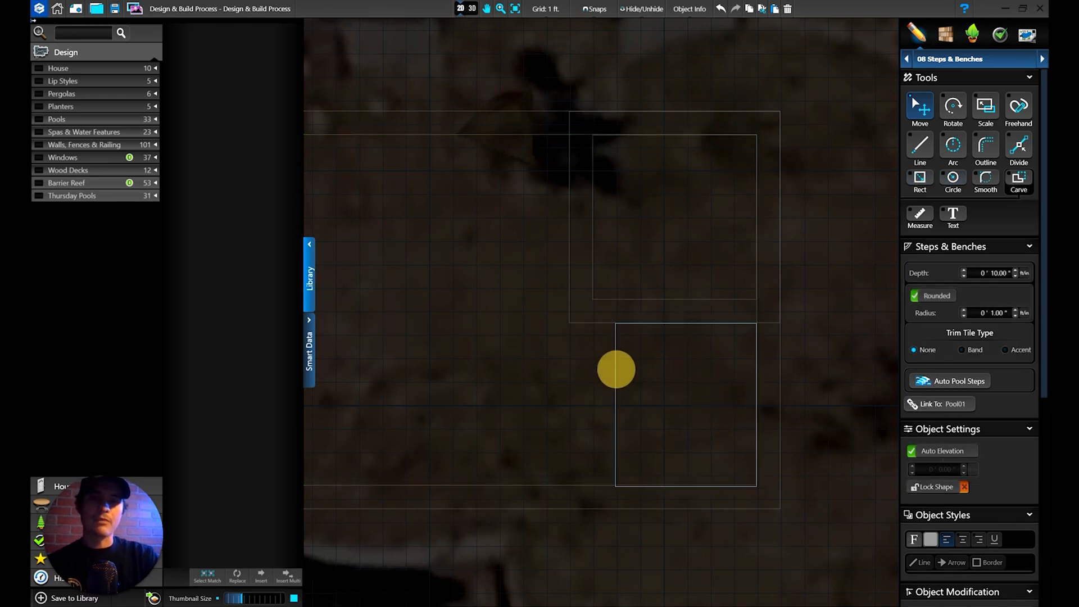
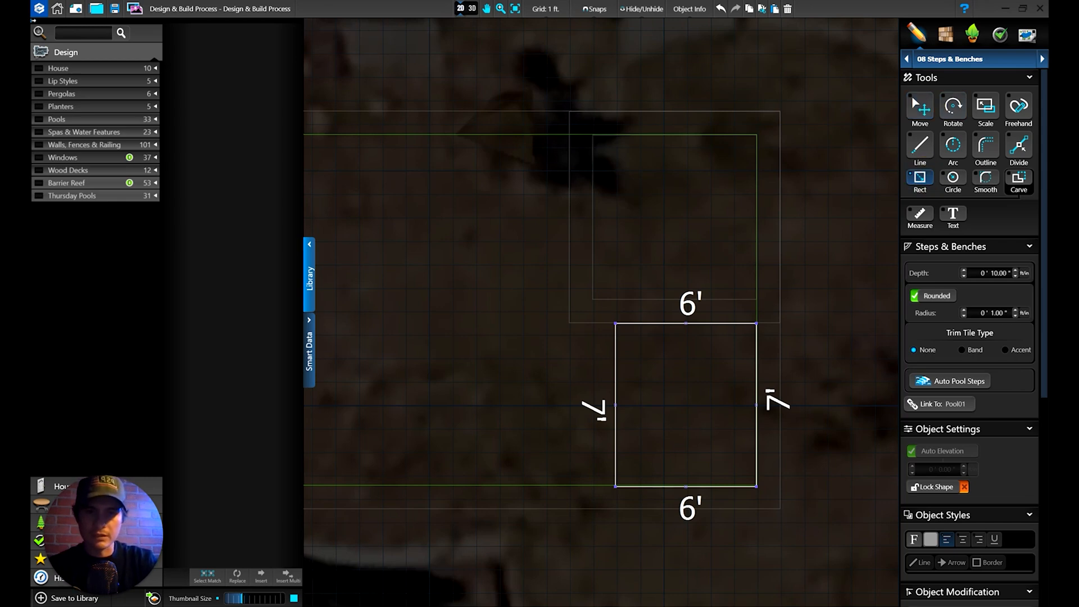
pyautogui.moveTo(615, 323); pyautogui.dragTo(590, 487)
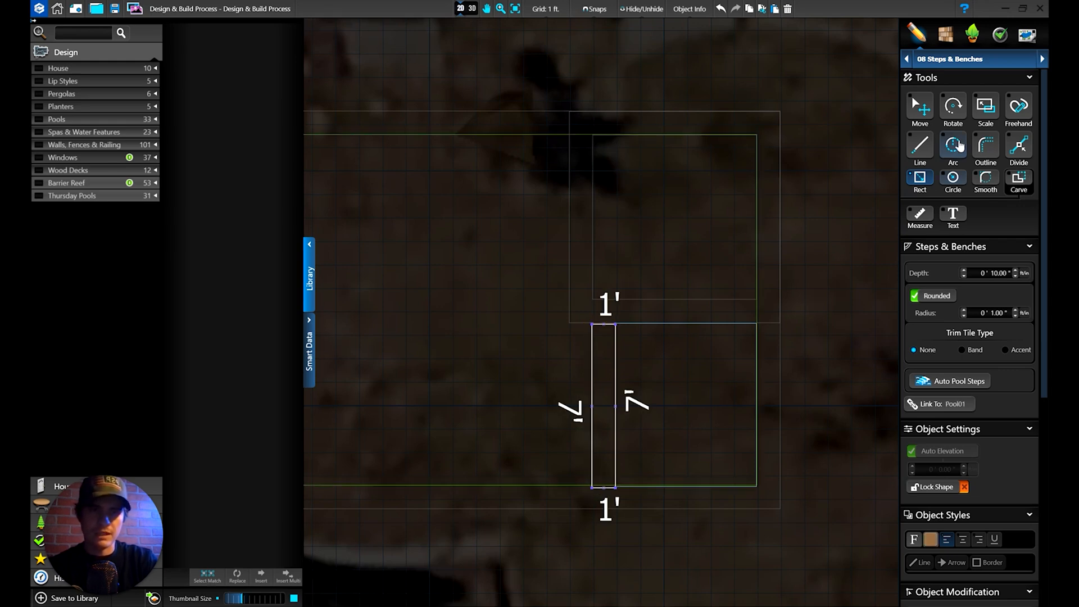
pyautogui.click(964, 270)
pyautogui.click(1015, 276)
pyautogui.click(1015, 276)
pyautogui.click(1015, 277)
pyautogui.click(1016, 278)
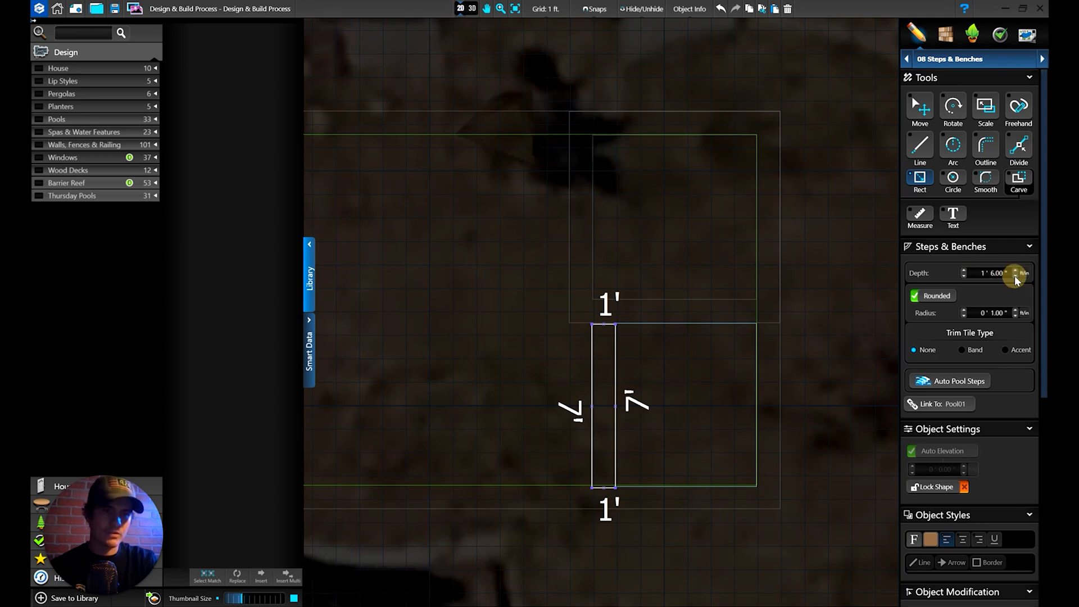
pyautogui.click(920, 106)
pyautogui.click(852, 157)
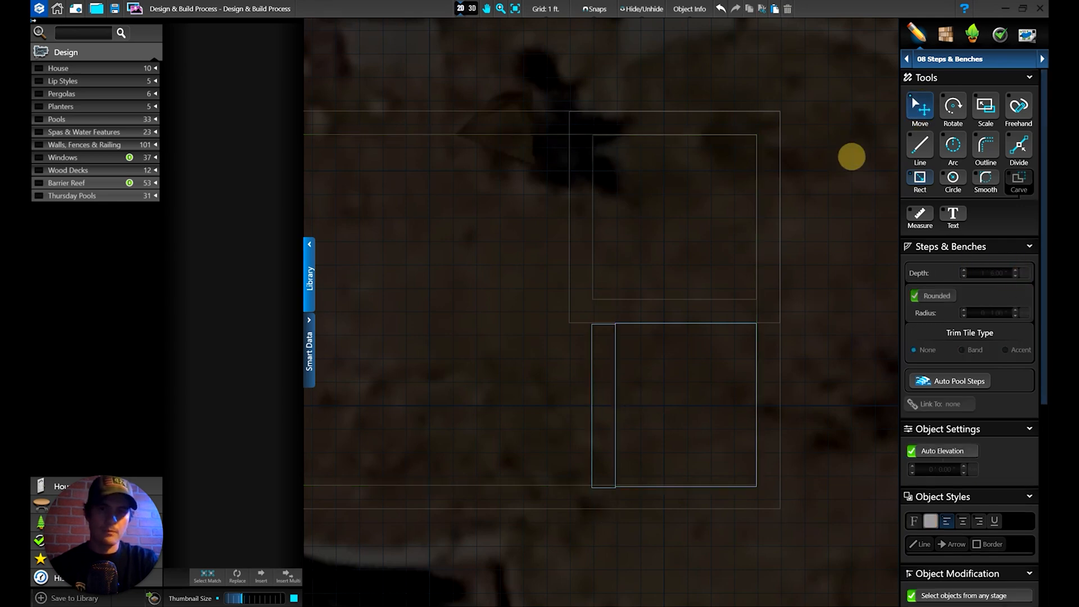
pyautogui.click(592, 388)
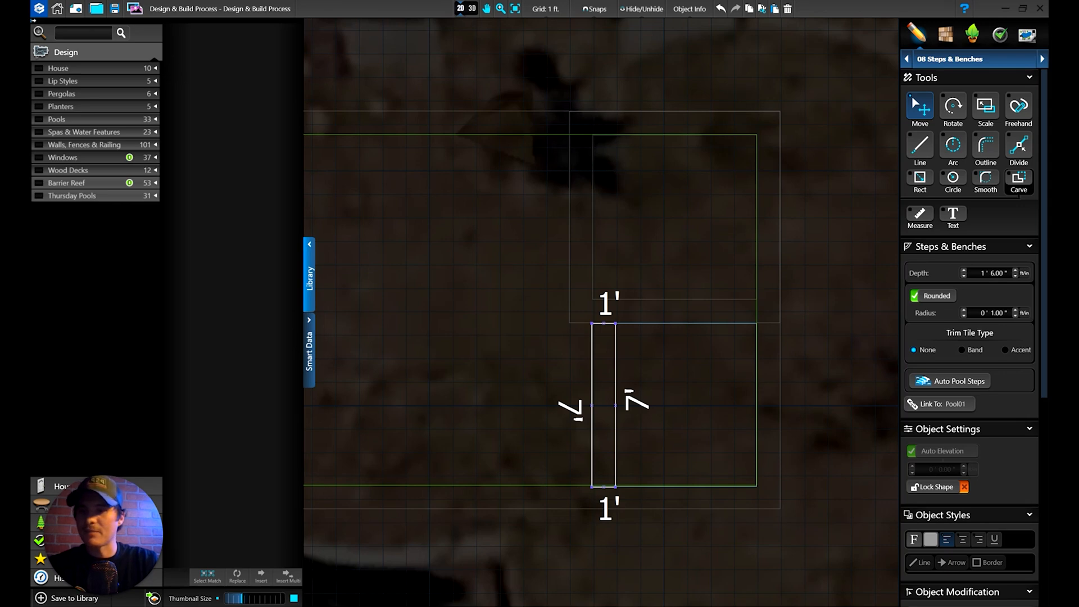
pyautogui.click(841, 376)
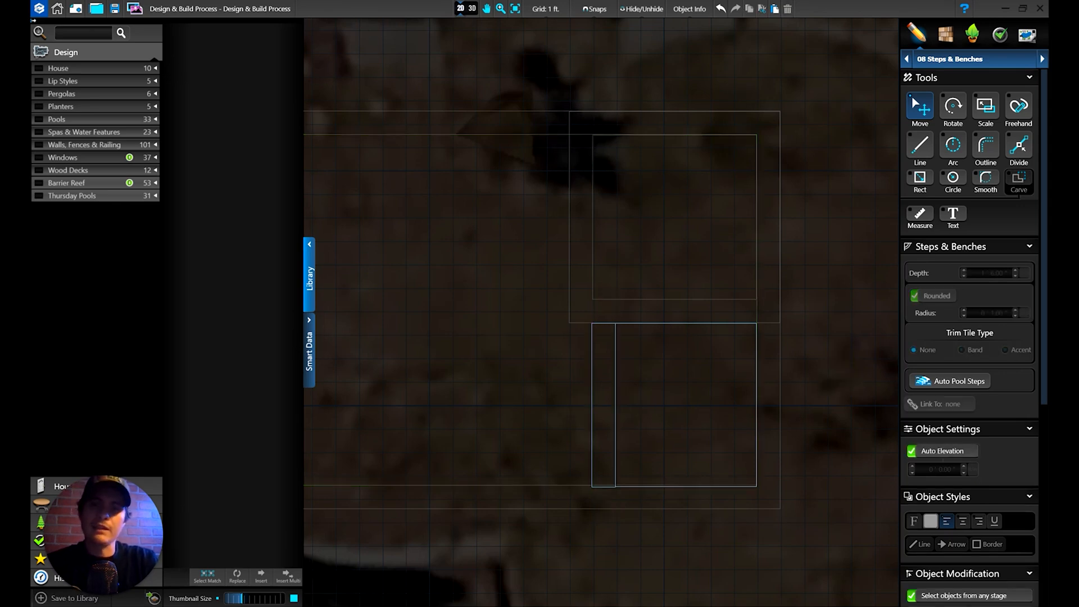
# Step: Duplicate the 1' by 7' step directly to its left, nudge the copy into line, and set its depth to 2' 6"
pyautogui.click(592, 376)
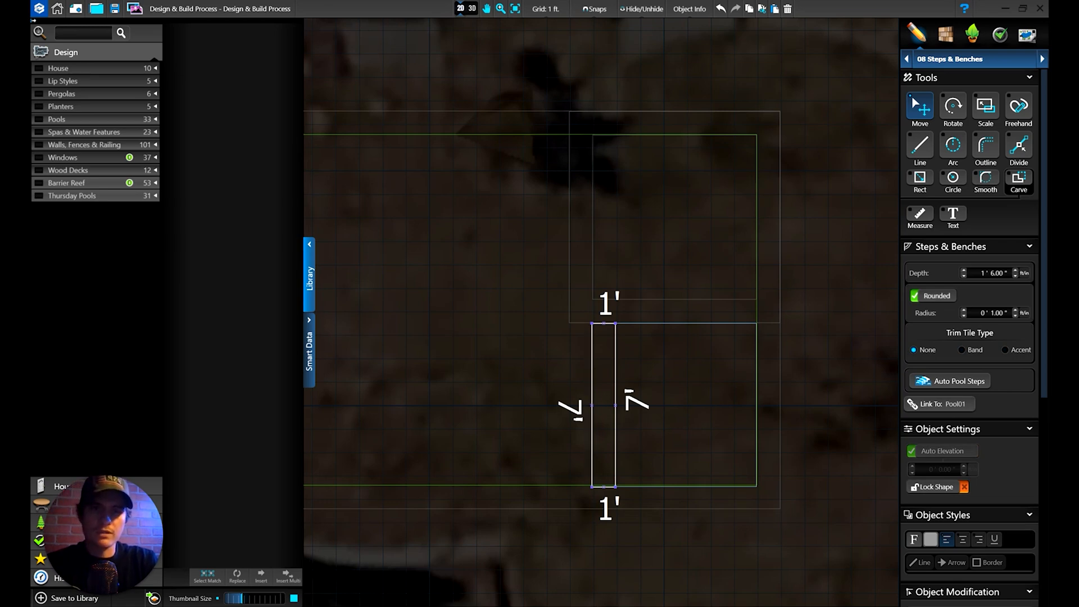
pyautogui.click(766, 21)
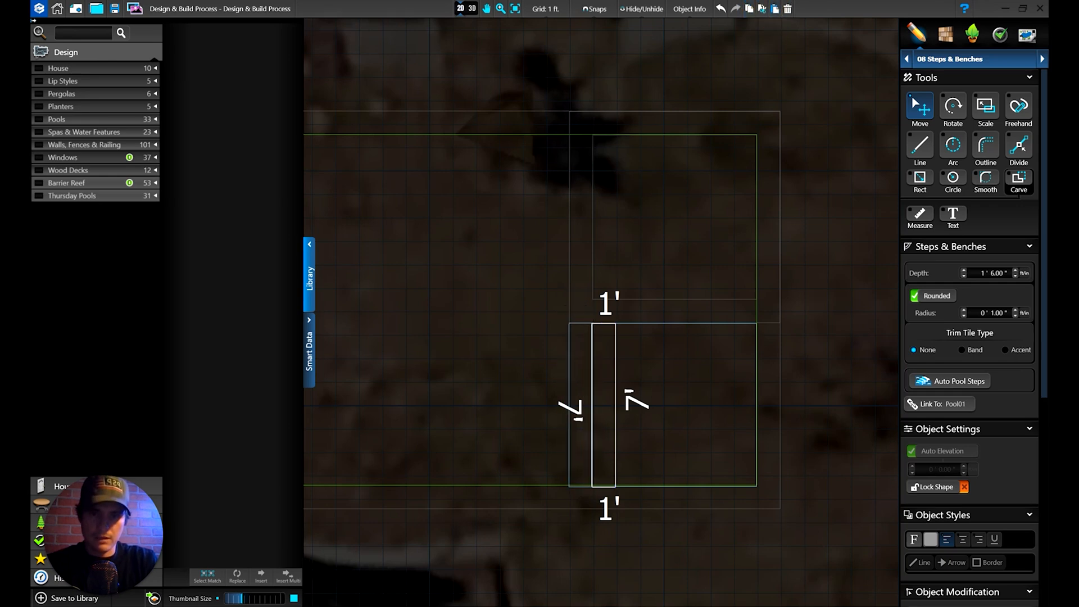
pyautogui.click(580, 404)
pyautogui.press('Right')
pyautogui.press('Up')
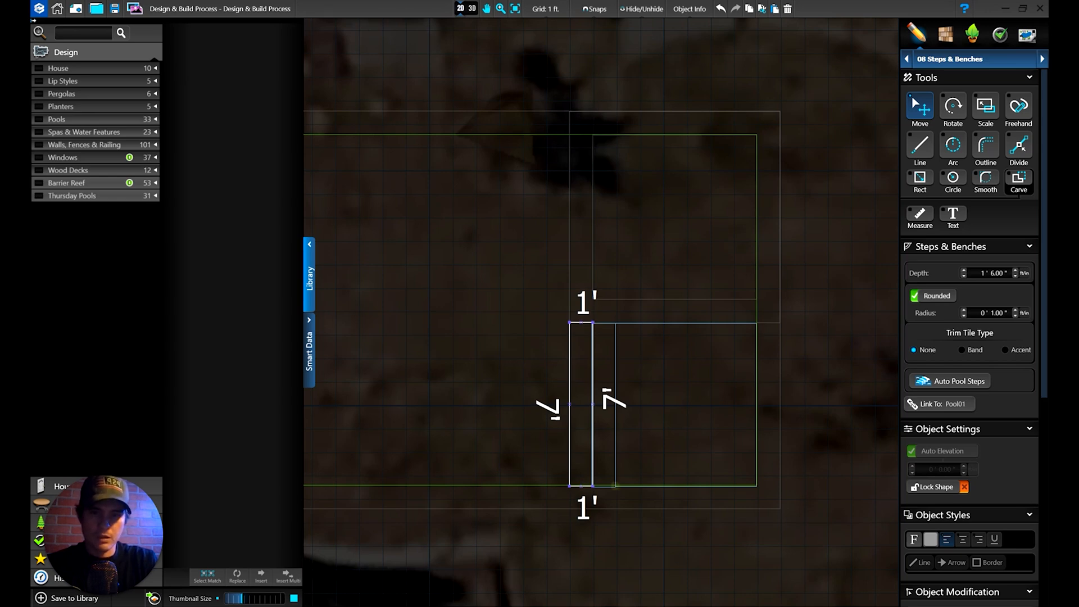
pyautogui.click(615, 487)
pyautogui.press('Up')
pyautogui.click(581, 485)
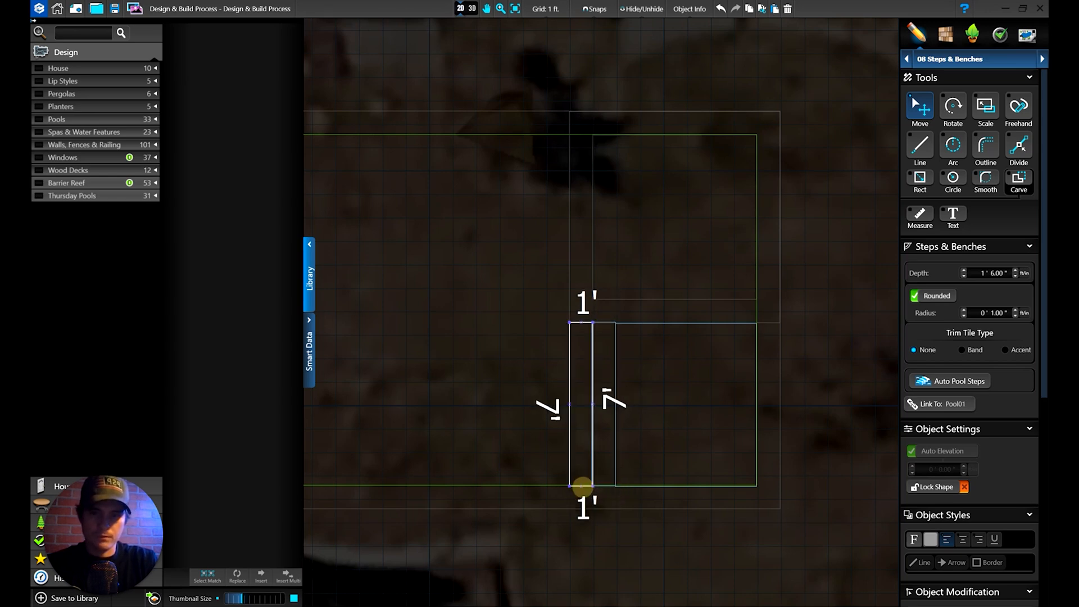
pyautogui.click(963, 270)
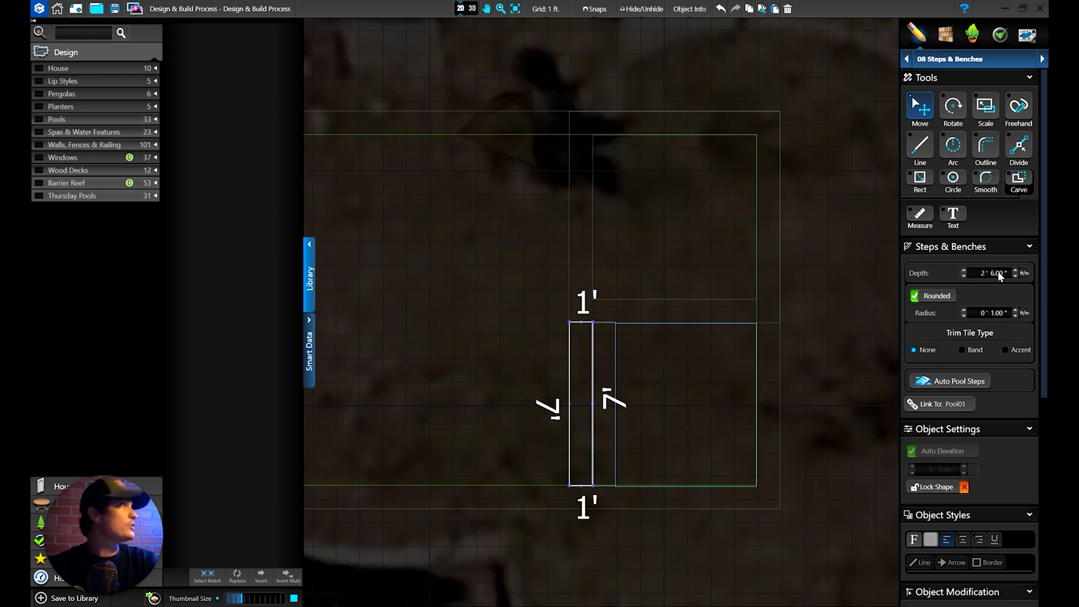
# Step: Examine the ledge, its two steps and the adjoining spa up close from several angles in 3D
pyautogui.click(471, 9)
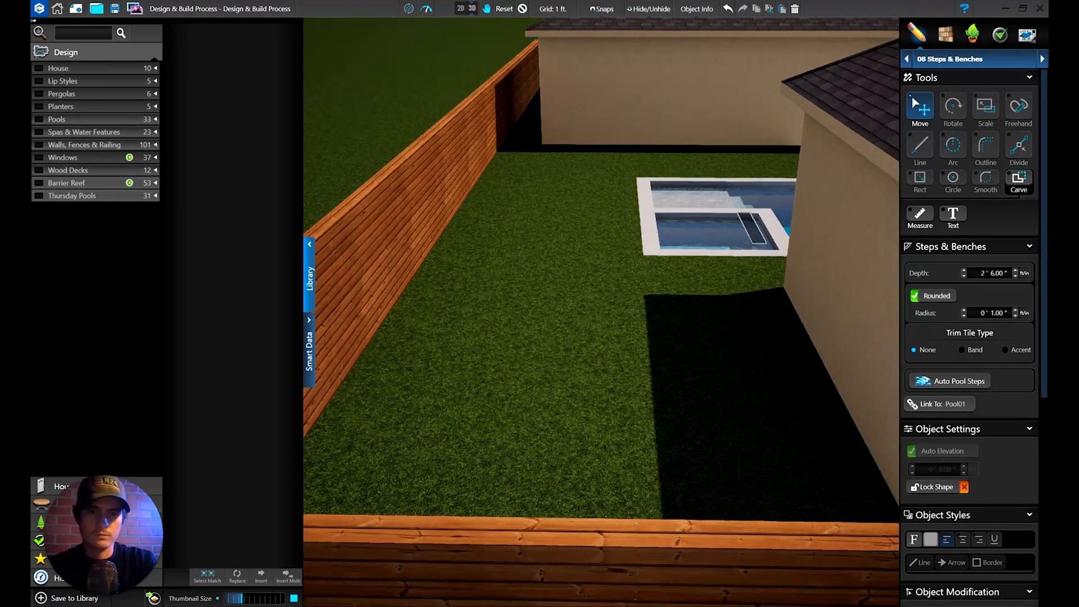
pyautogui.moveTo(679, 465); pyautogui.dragTo(551, 512, button='middle')
pyautogui.moveTo(464, 302); pyautogui.dragTo(605, 429, button='middle')
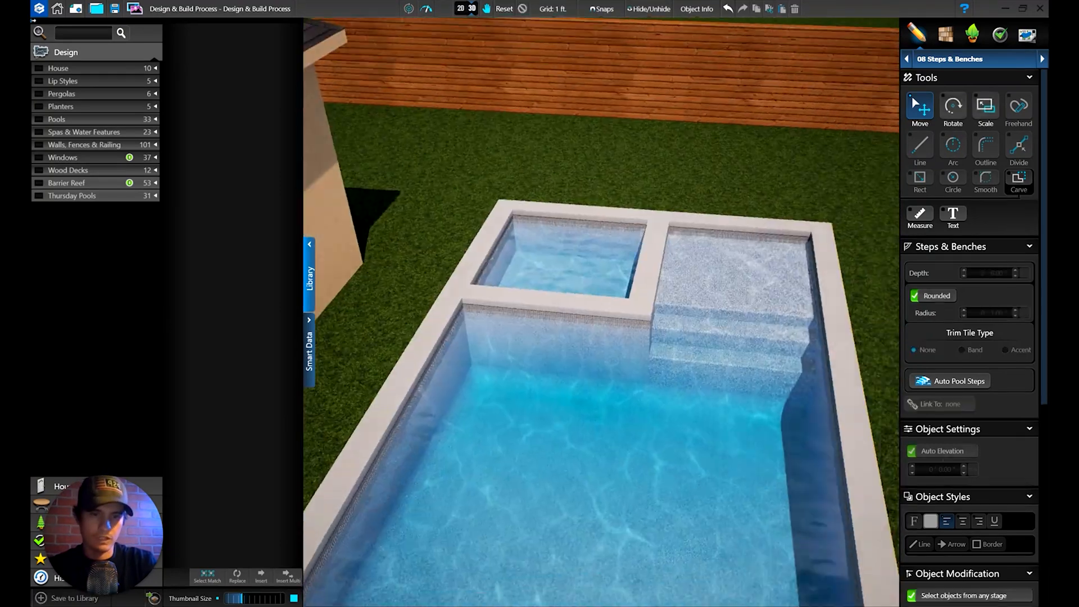
pyautogui.moveTo(605, 429); pyautogui.dragTo(598, 394, button='middle')
pyautogui.moveTo(714, 450); pyautogui.dragTo(625, 521, button='middle')
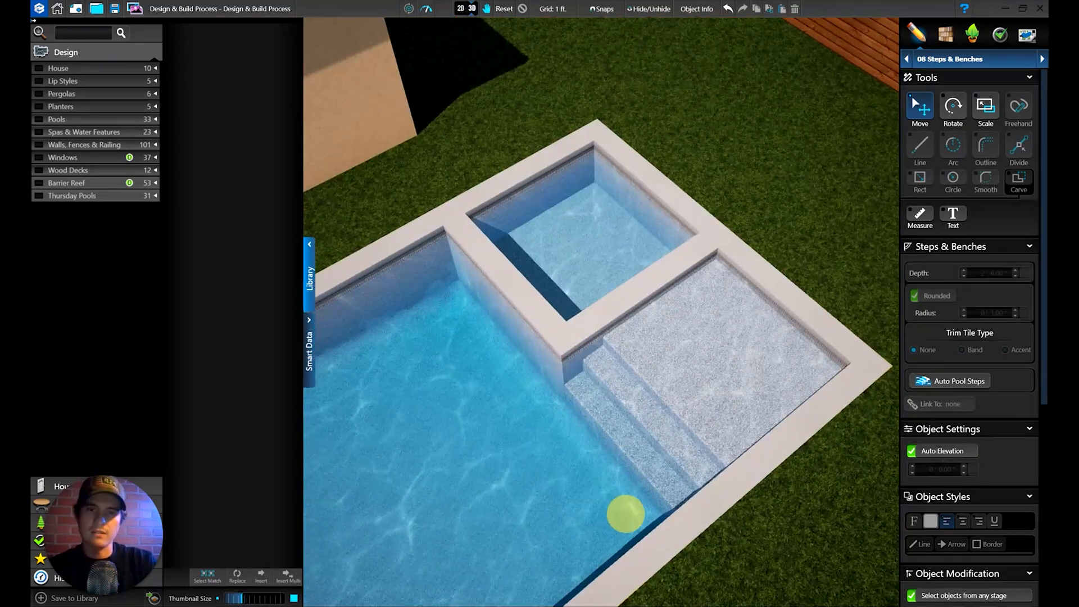
pyautogui.press('w')
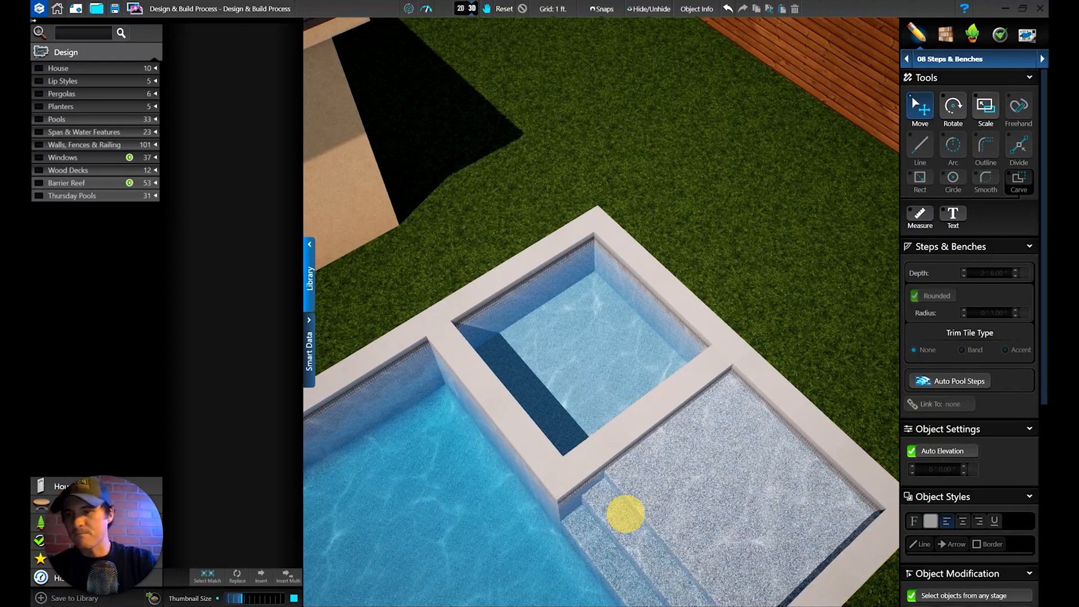
pyautogui.moveTo(643, 422); pyautogui.dragTo(492, 381, button='middle')
pyautogui.press('w')
pyautogui.scroll(-3, 652, 343)
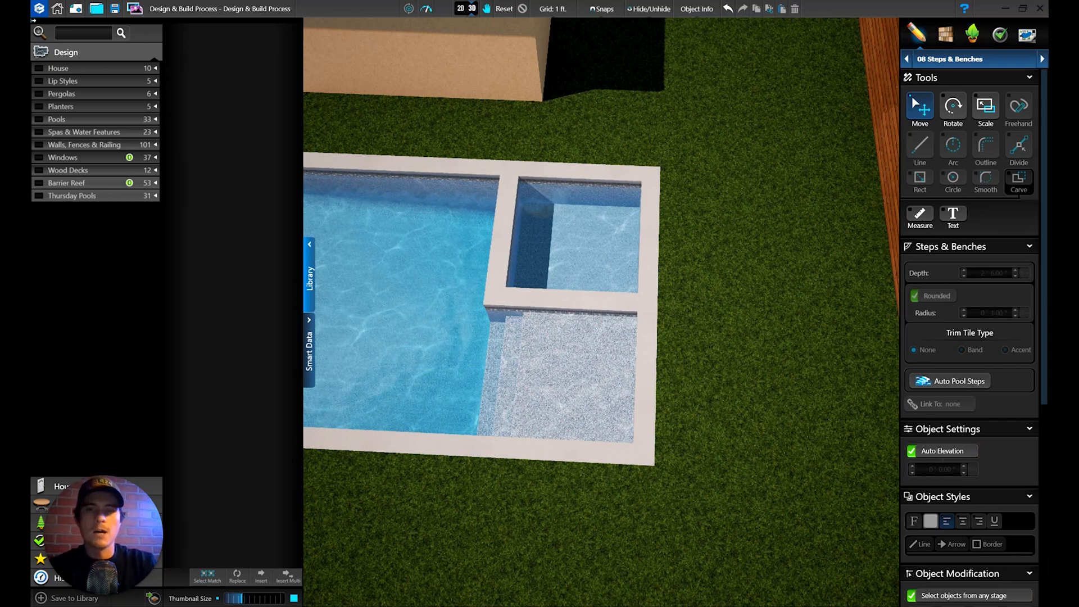
# Step: Examine the whole pool and spa layout in relation to the buildings, fence and open yard in 3D
pyautogui.moveTo(562, 281); pyautogui.dragTo(629, 391, button='middle')
pyautogui.moveTo(449, 225); pyautogui.dragTo(479, 278, button='middle')
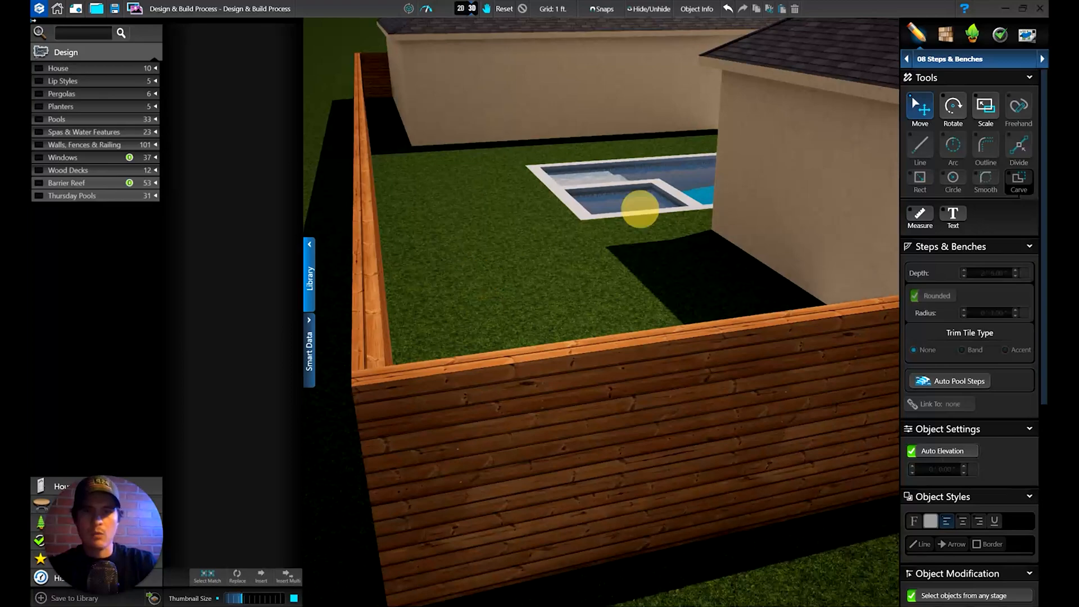
pyautogui.moveTo(590, 241); pyautogui.dragTo(602, 243, button='middle')
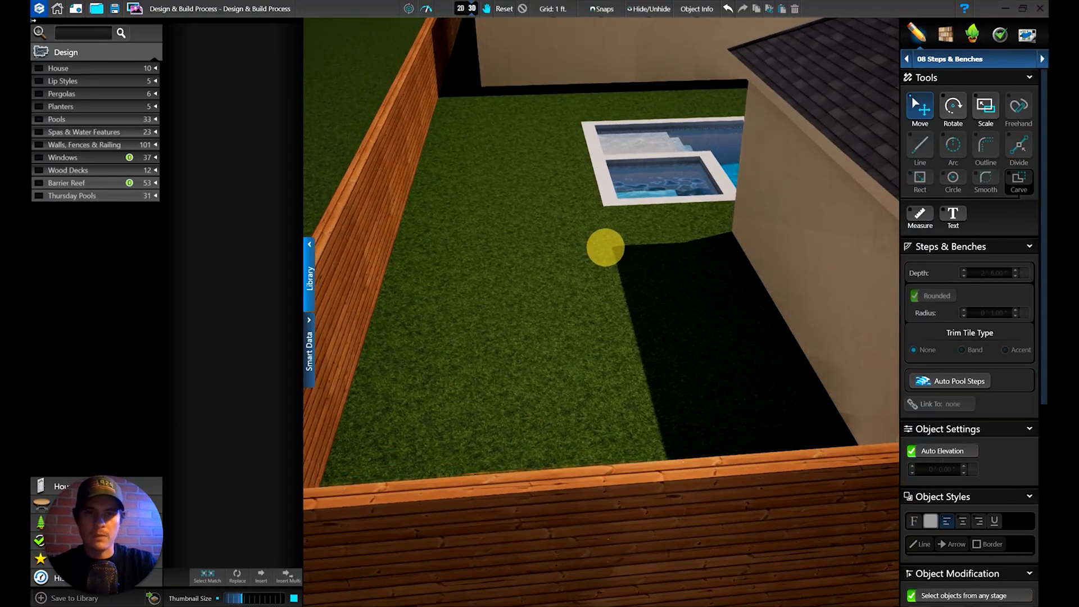
pyautogui.scroll(5, 602, 242)
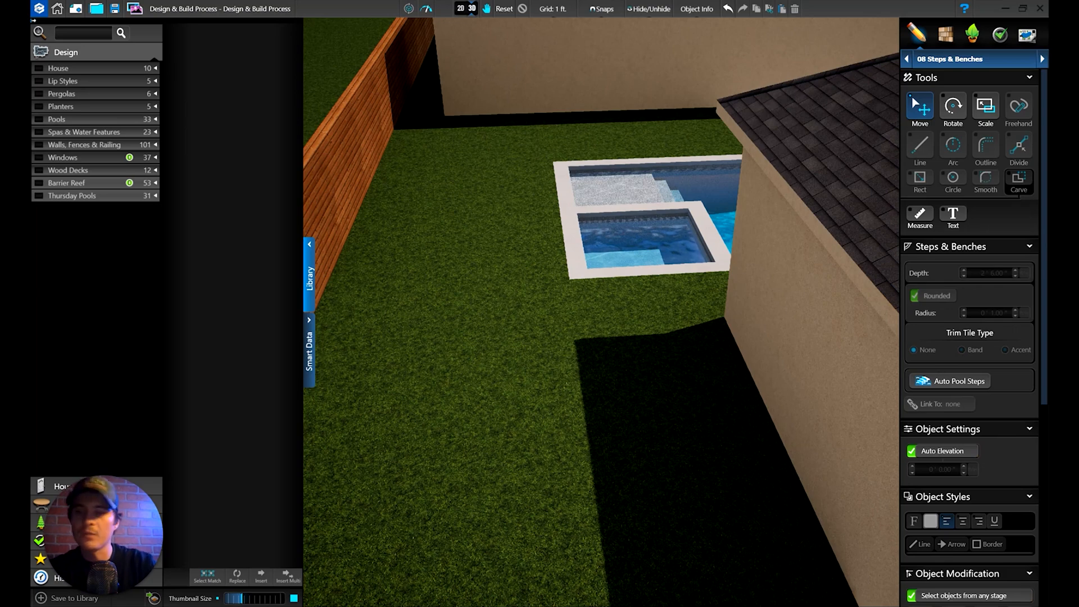
pyautogui.moveTo(539, 337); pyautogui.dragTo(517, 483, button='middle')
pyautogui.scroll(-2, 640, 363)
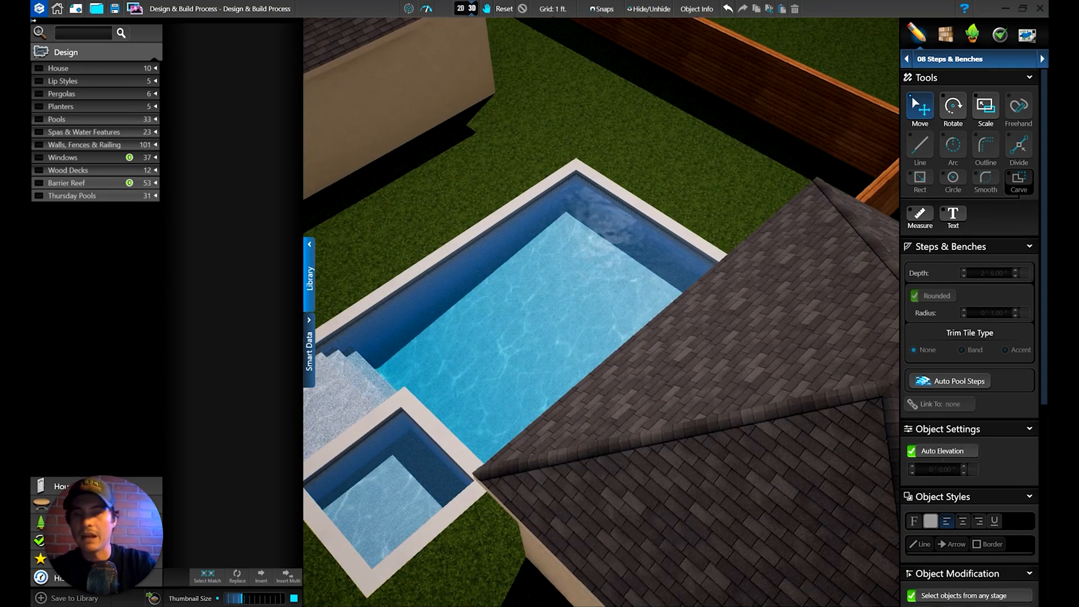
pyautogui.moveTo(517, 484); pyautogui.dragTo(590, 404, button='middle')
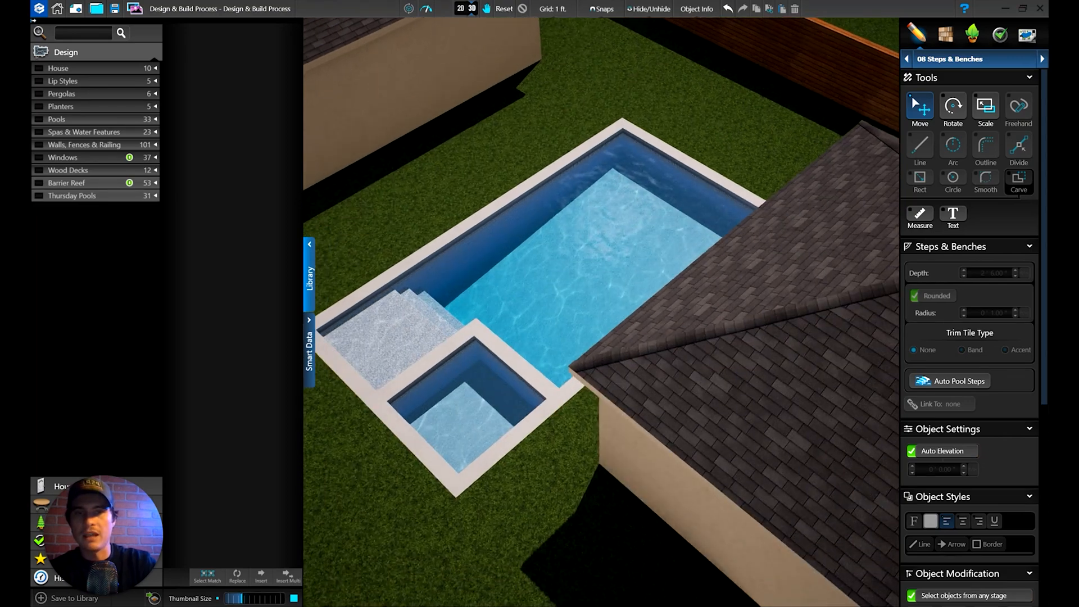
pyautogui.moveTo(478, 478); pyautogui.dragTo(617, 402, button='middle')
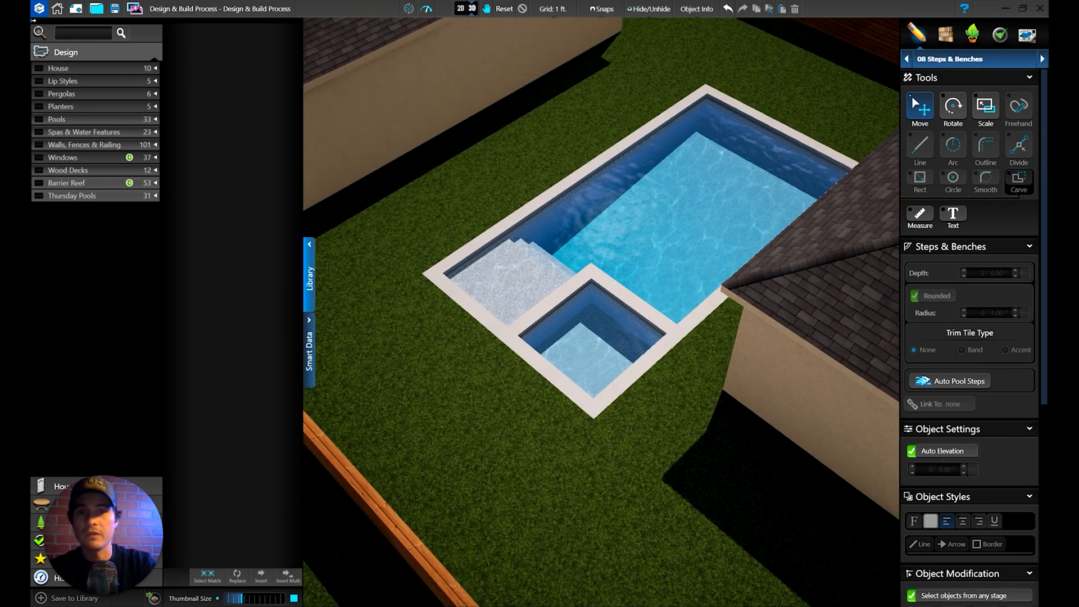
pyautogui.moveTo(601, 338); pyautogui.dragTo(438, 195, button='middle')
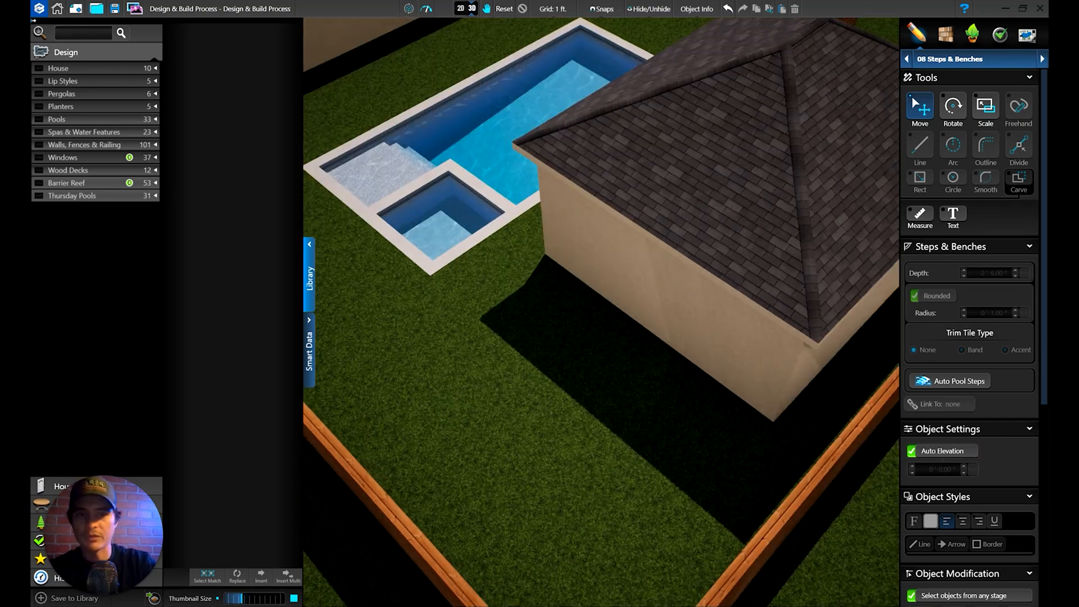
# Step: Examine the pool, its far end and the spa and ledge end from opposite sides in 3D
pyautogui.moveTo(551, 208); pyautogui.dragTo(601, 438, button='middle')
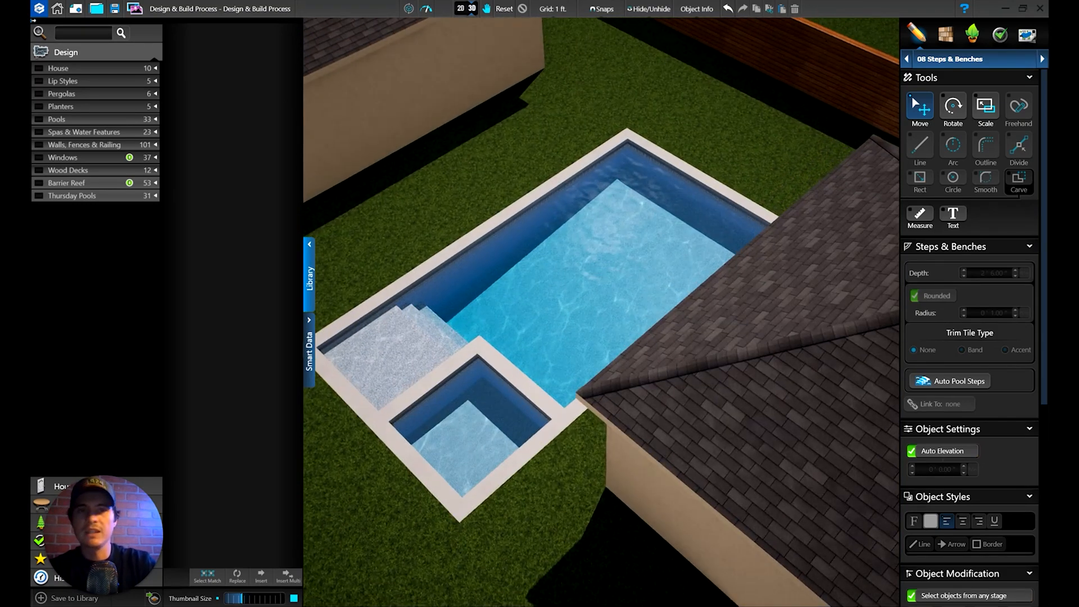
pyautogui.moveTo(607, 186); pyautogui.dragTo(611, 235, button='middle')
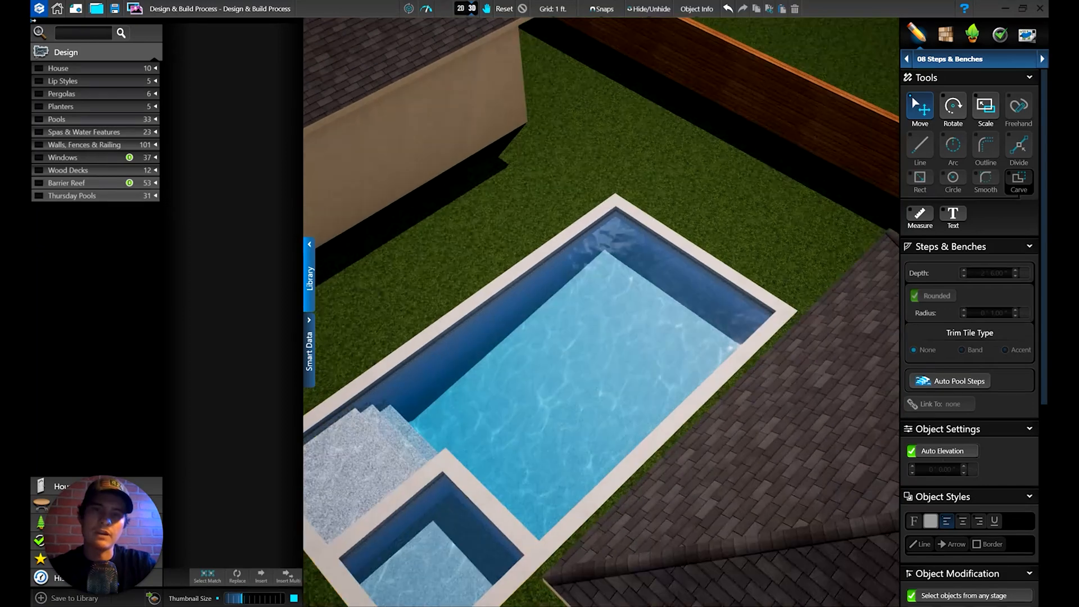
pyautogui.moveTo(618, 236); pyautogui.dragTo(509, 338)
pyautogui.scroll(5, 509, 337)
pyautogui.moveTo(622, 362); pyautogui.dragTo(537, 238)
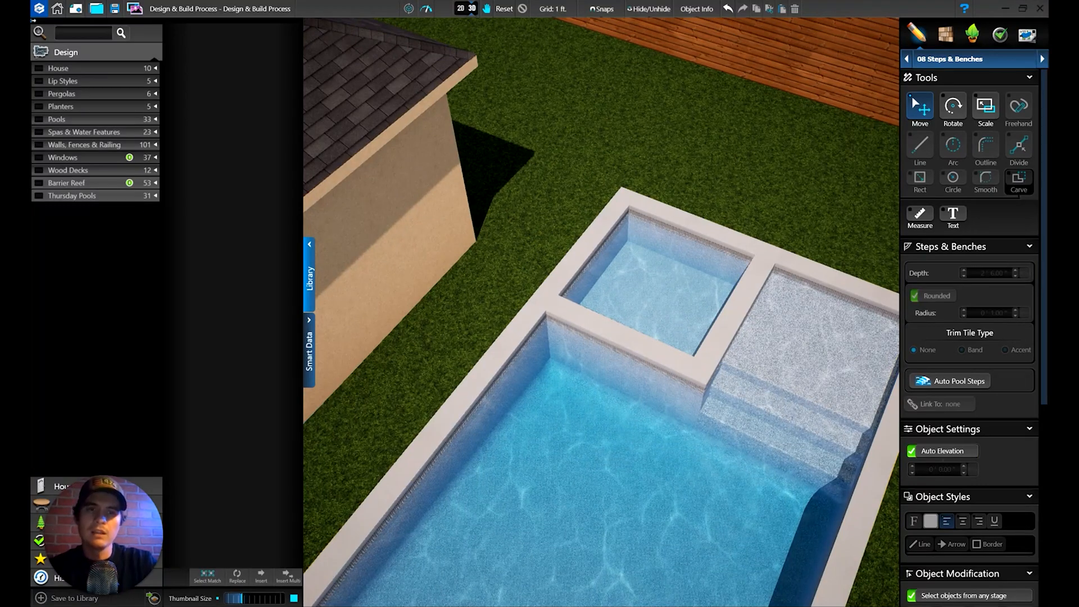
# Step: Add a normal auto pool step, 1' 4" wide, along all four inner sides of the spa as a continuous bench
pyautogui.click(459, 10)
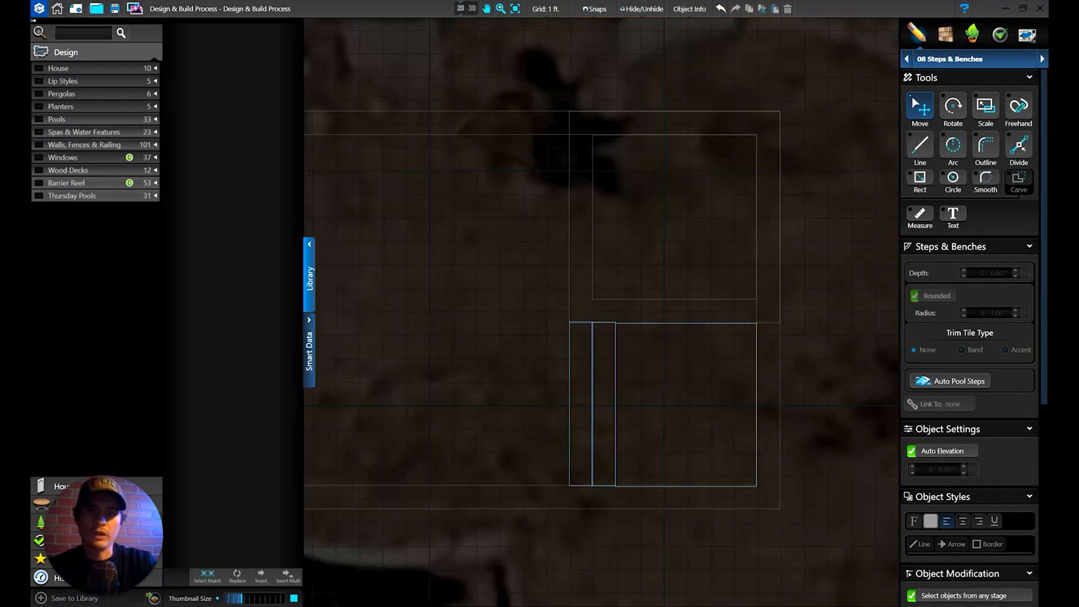
pyautogui.click(971, 59)
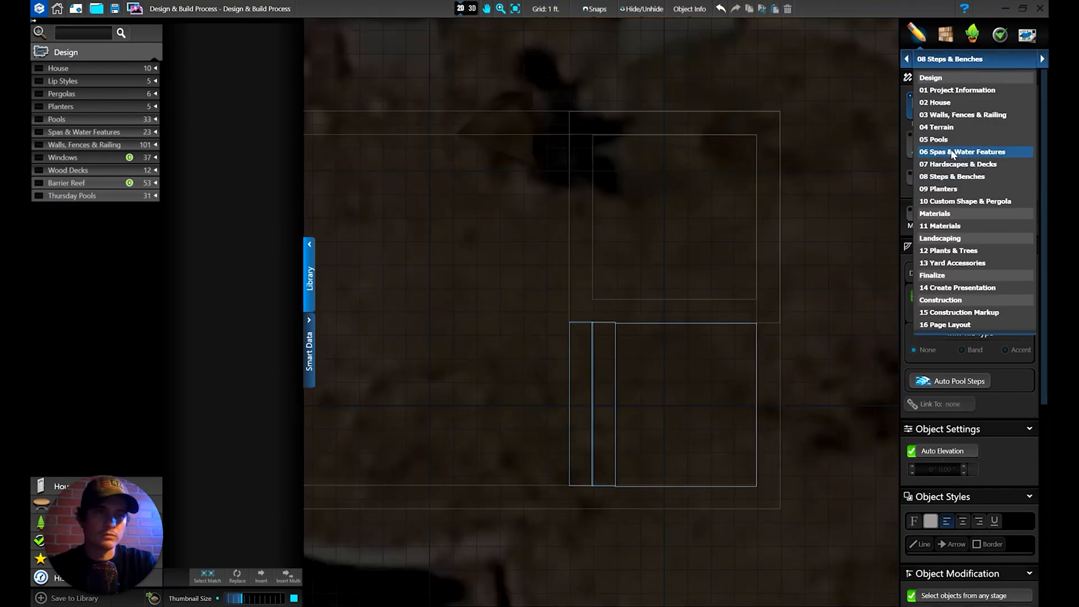
pyautogui.click(989, 58)
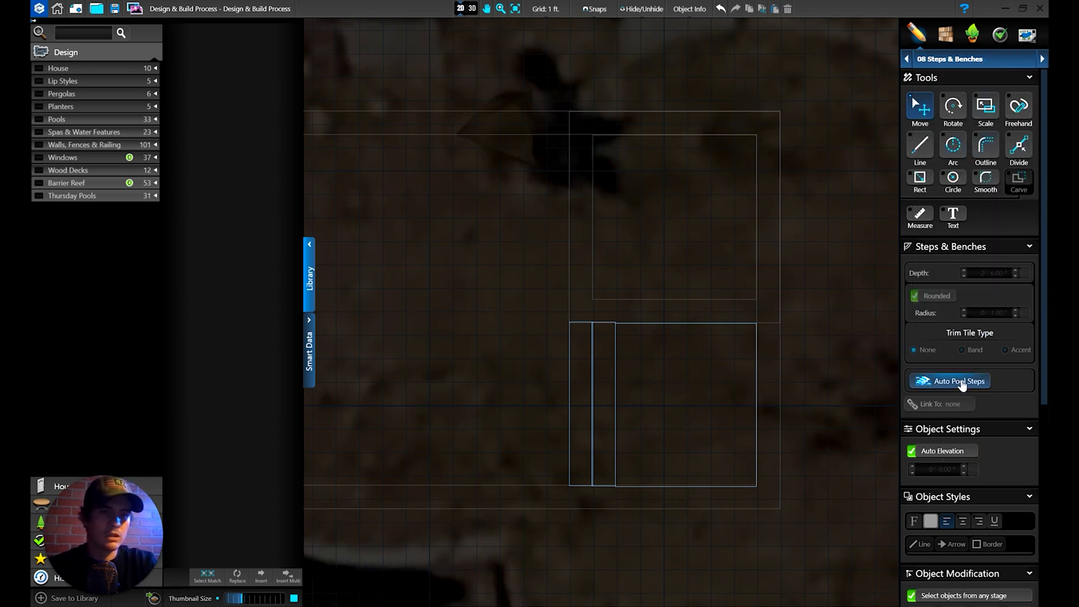
pyautogui.click(591, 161)
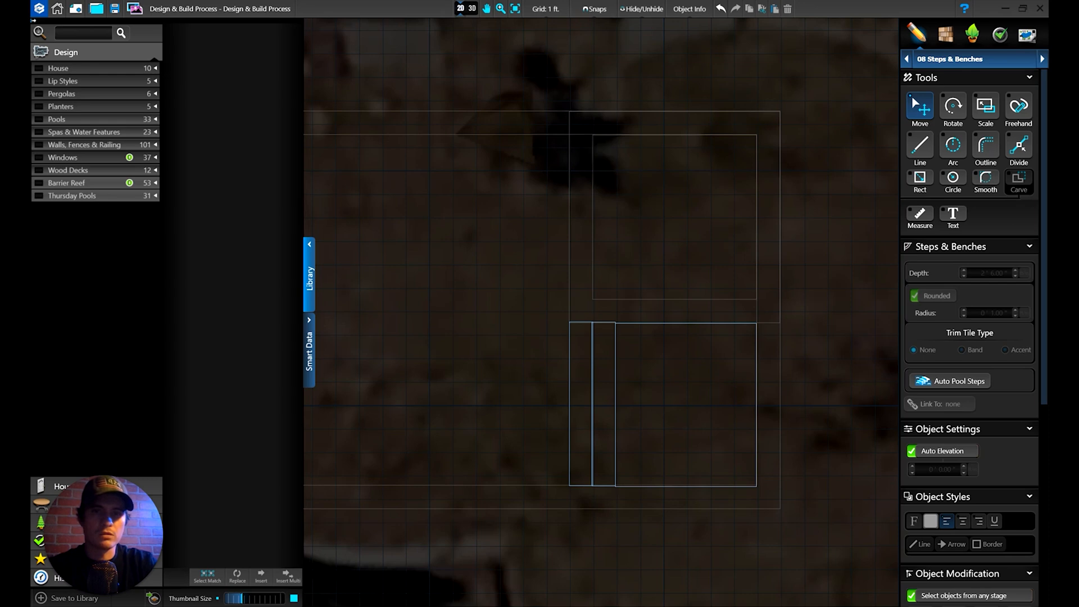
pyautogui.click(958, 382)
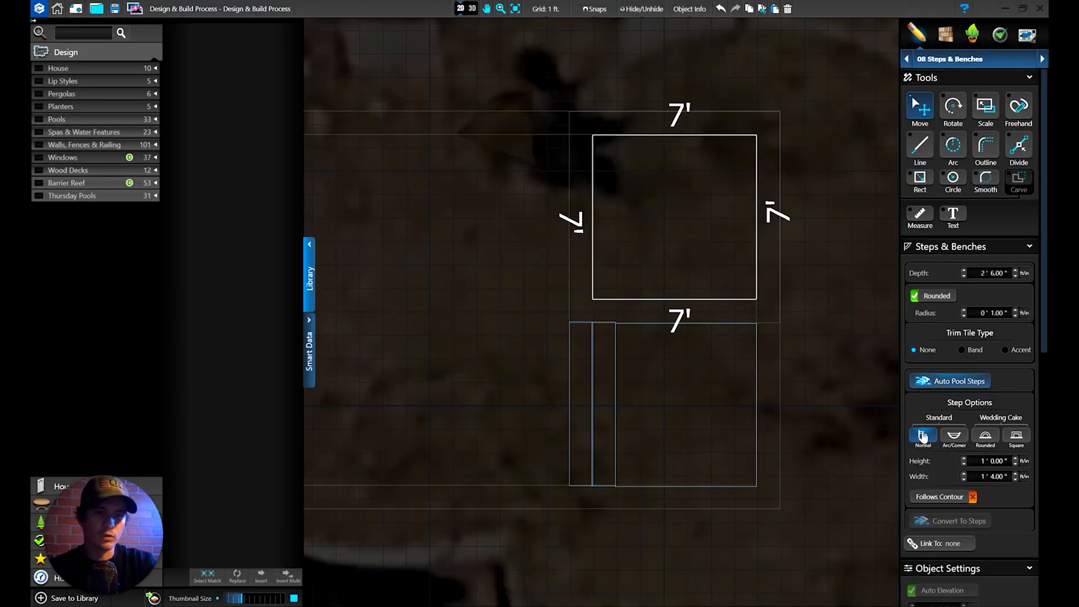
pyautogui.click(916, 442)
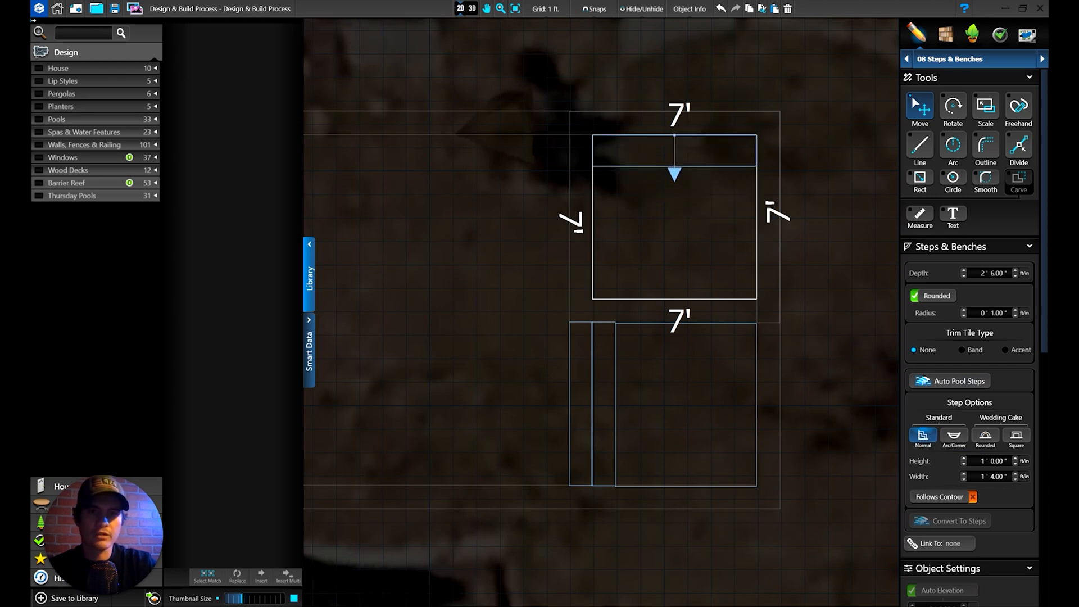
pyautogui.click(673, 135)
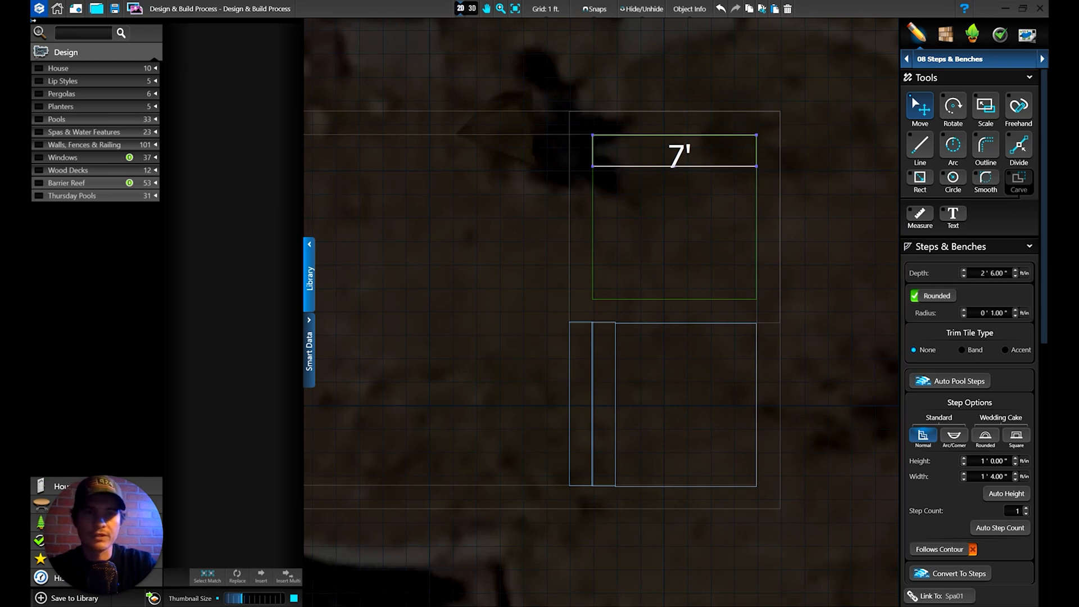
pyautogui.moveTo(756, 135)
pyautogui.mouseDown()
pyautogui.moveTo(766, 162)
pyautogui.moveTo(761, 359)
pyautogui.moveTo(511, 282)
pyautogui.moveTo(510, 261)
pyautogui.mouseUp()
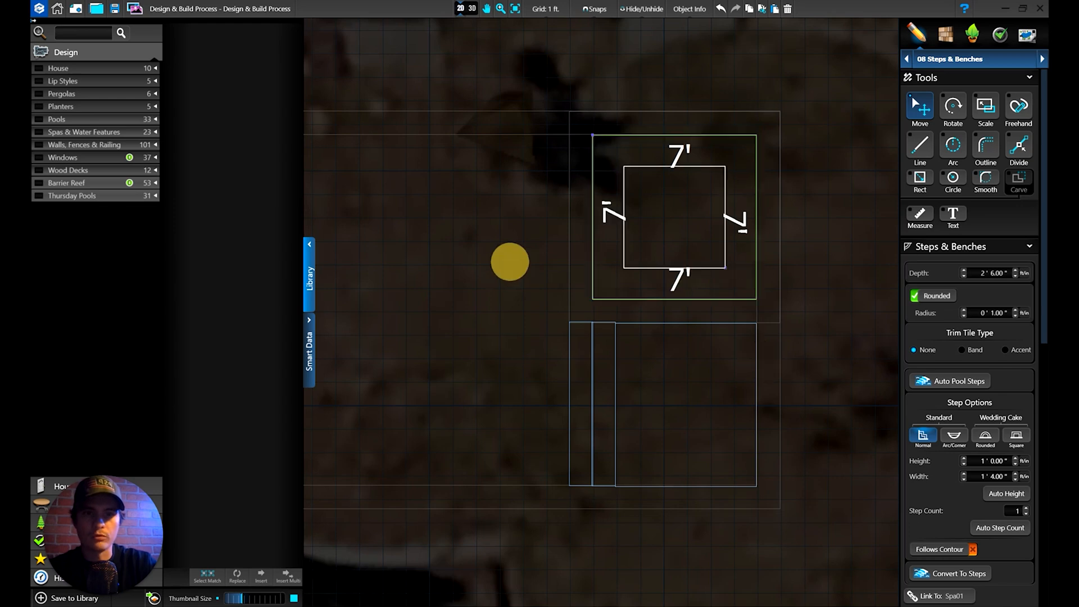
# Step: Set the spa bench's depth to 1' 6" and deselect it
pyautogui.click(991, 228)
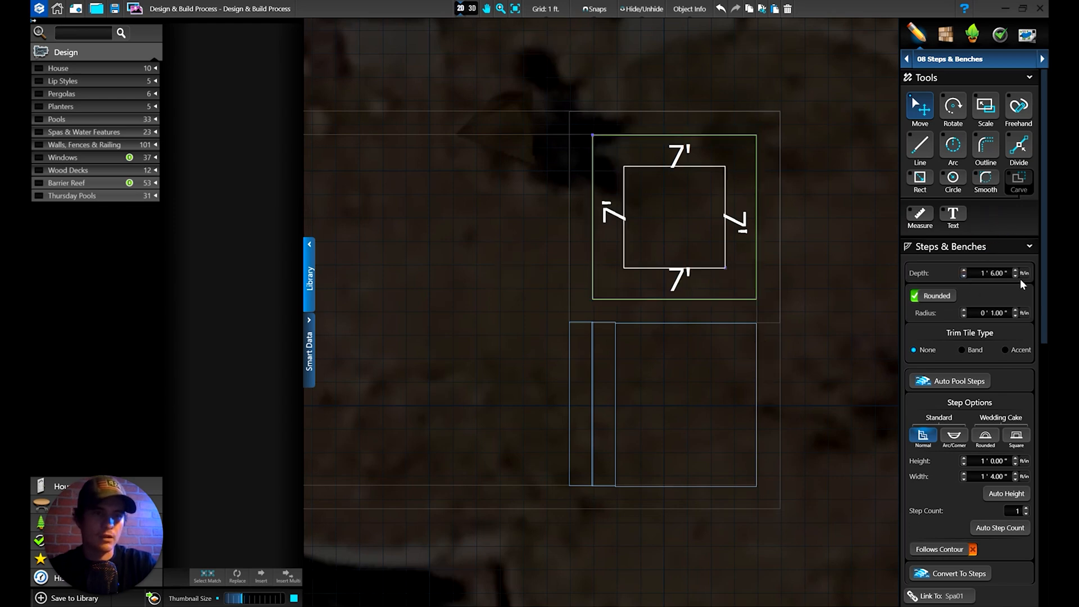
pyautogui.click(920, 106)
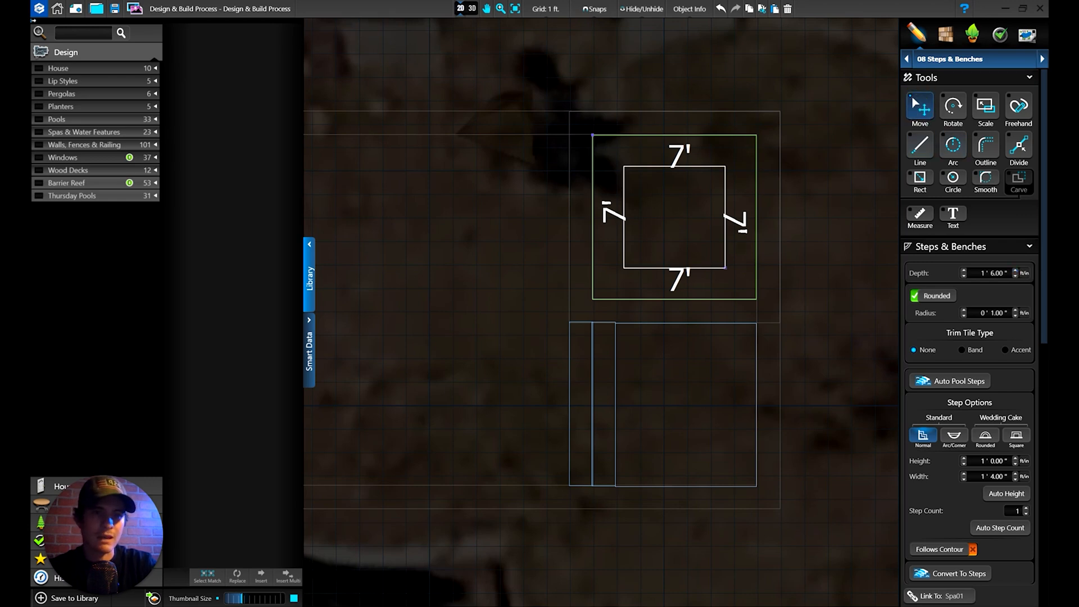
pyautogui.click(836, 103)
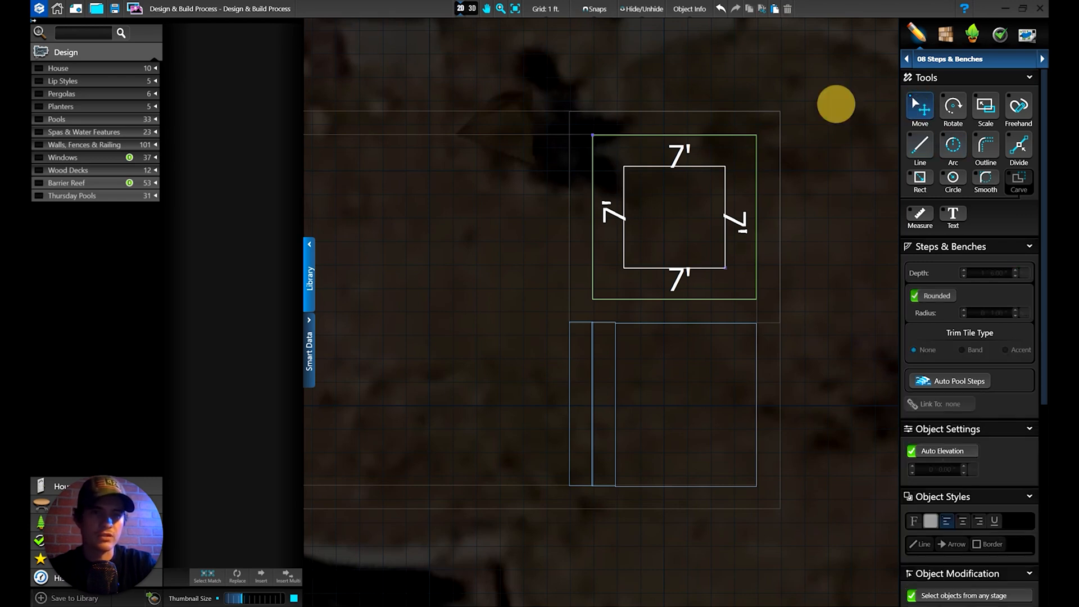
# Step: Draw a 1' 4" by 2' 6" rectangular step on the spa bench's right side, between the bench's inner and outer edges
pyautogui.click(919, 181)
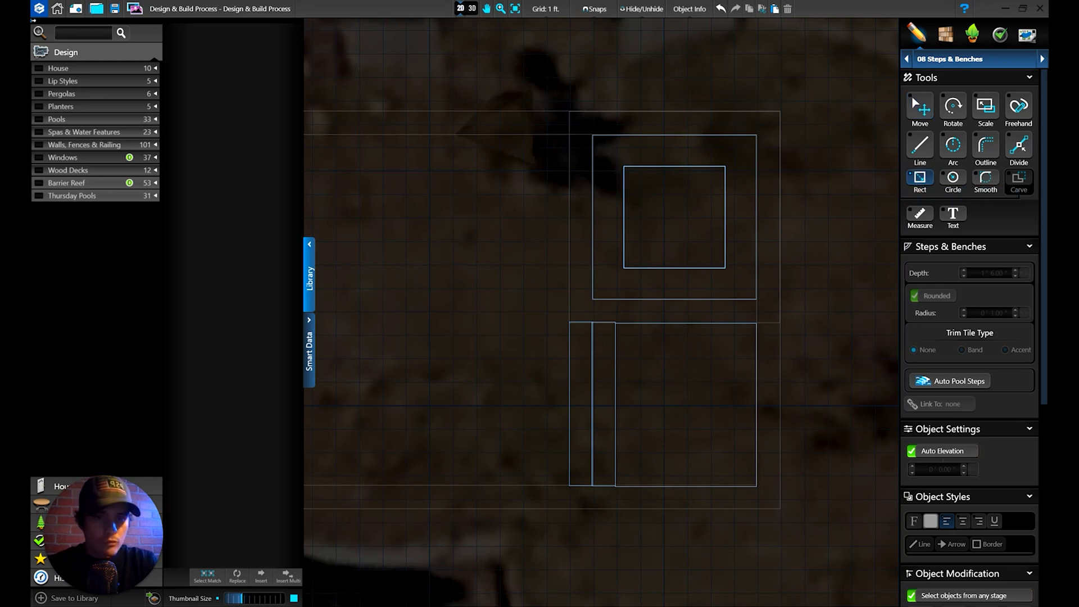
pyautogui.moveTo(725, 191)
pyautogui.mouseDown()
pyautogui.moveTo(742, 242)
pyautogui.moveTo(757, 250)
pyautogui.mouseUp()
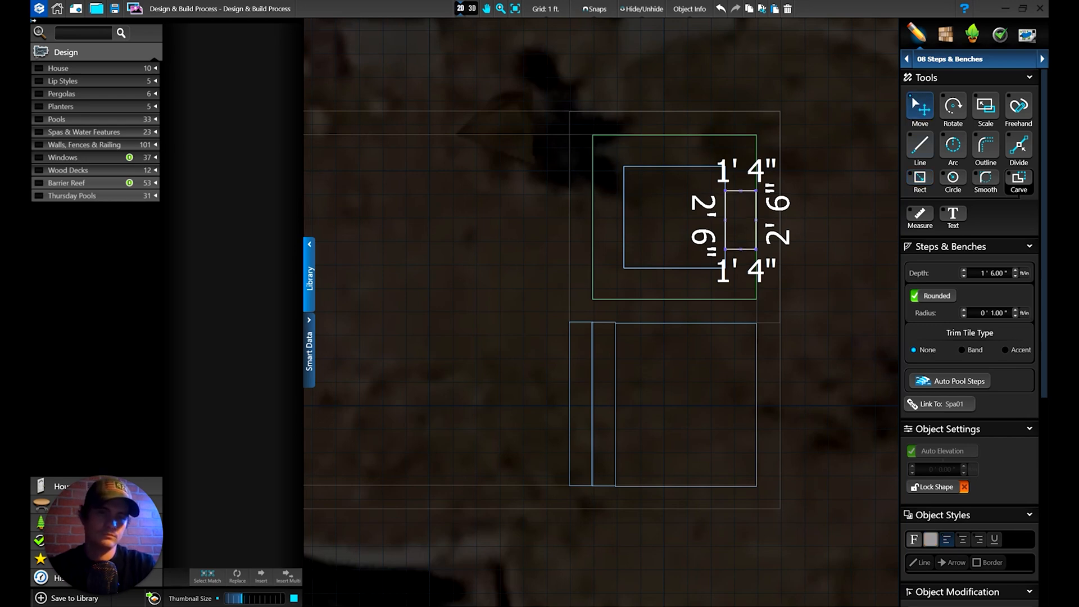
pyautogui.click(799, 221)
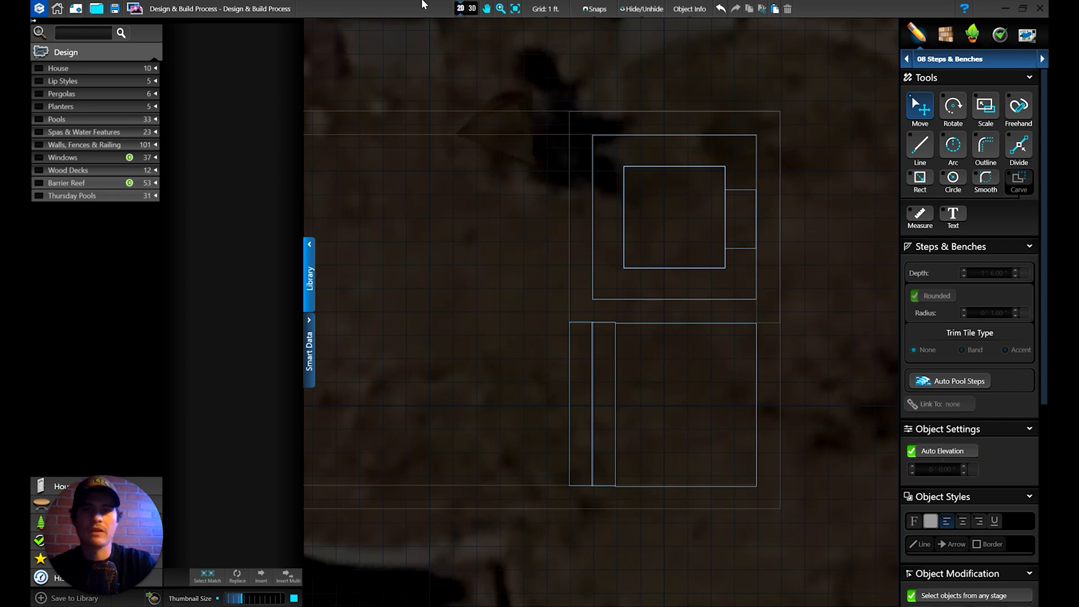
# Step: Set the depth of the 1' 4" by 2' 6" step in the spa to 10"
pyautogui.click(471, 8)
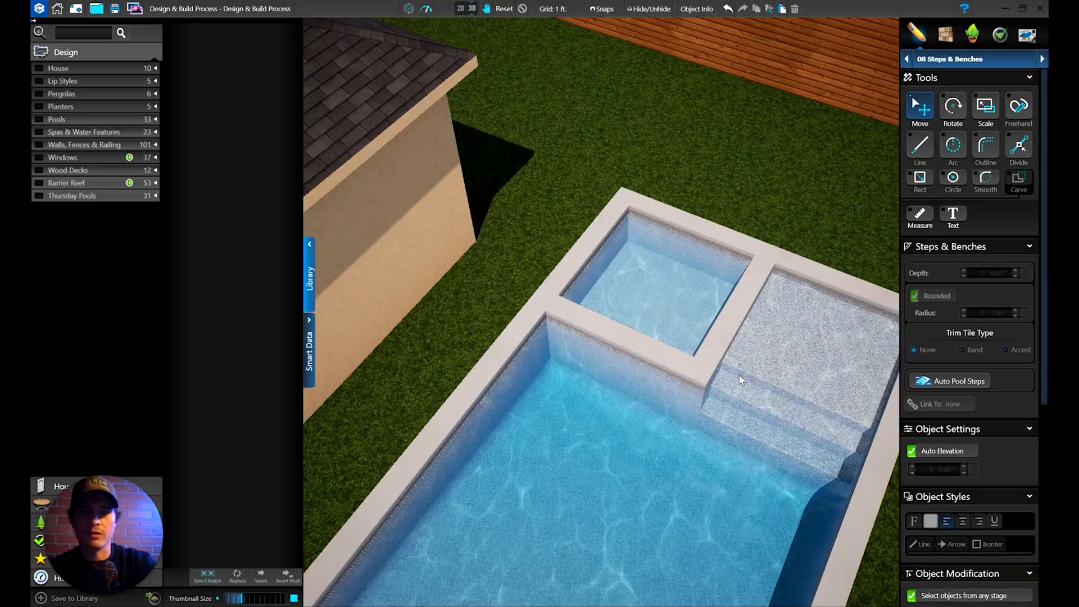
pyautogui.moveTo(738, 377); pyautogui.dragTo(623, 223)
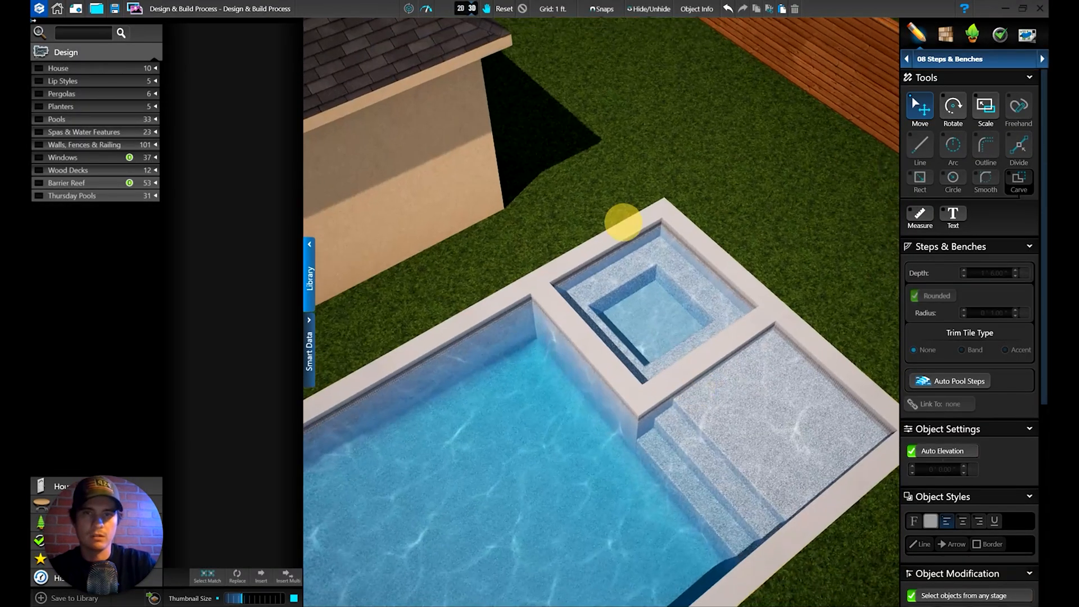
pyautogui.click(460, 7)
pyautogui.click(743, 191)
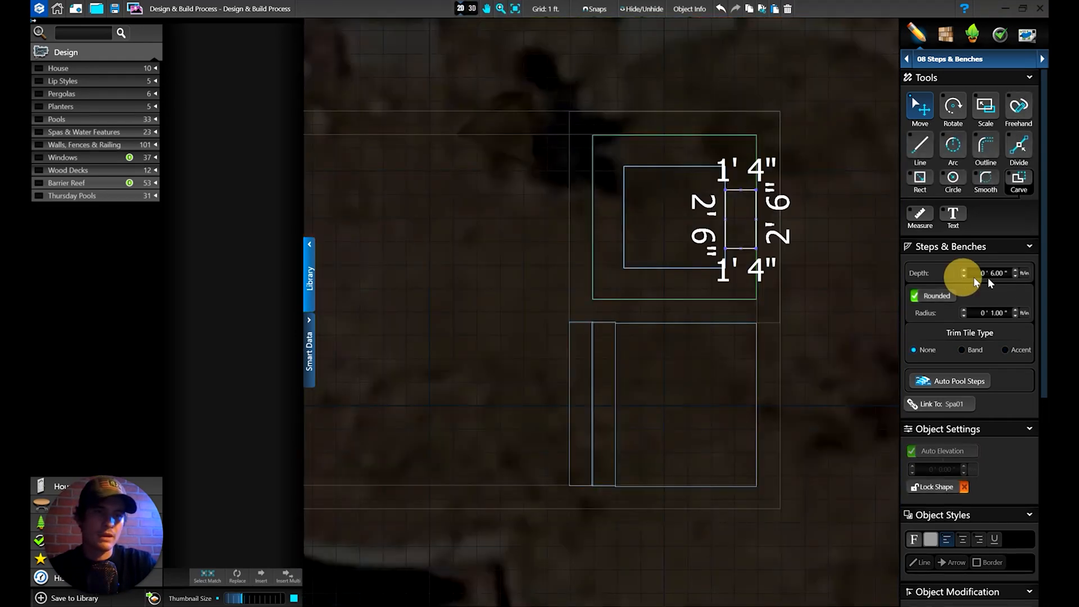
pyautogui.click(1015, 270)
pyautogui.click(1015, 270)
pyautogui.click(1016, 270)
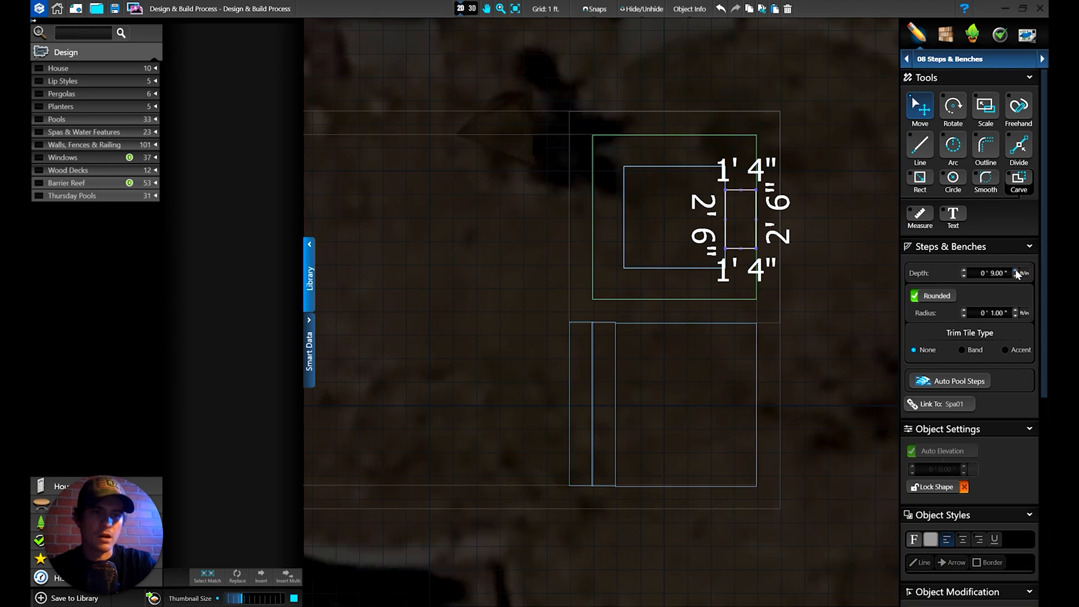
# Step: Examine the spa's bench and entry step beside the ledge from several angles in 3D
pyautogui.click(472, 8)
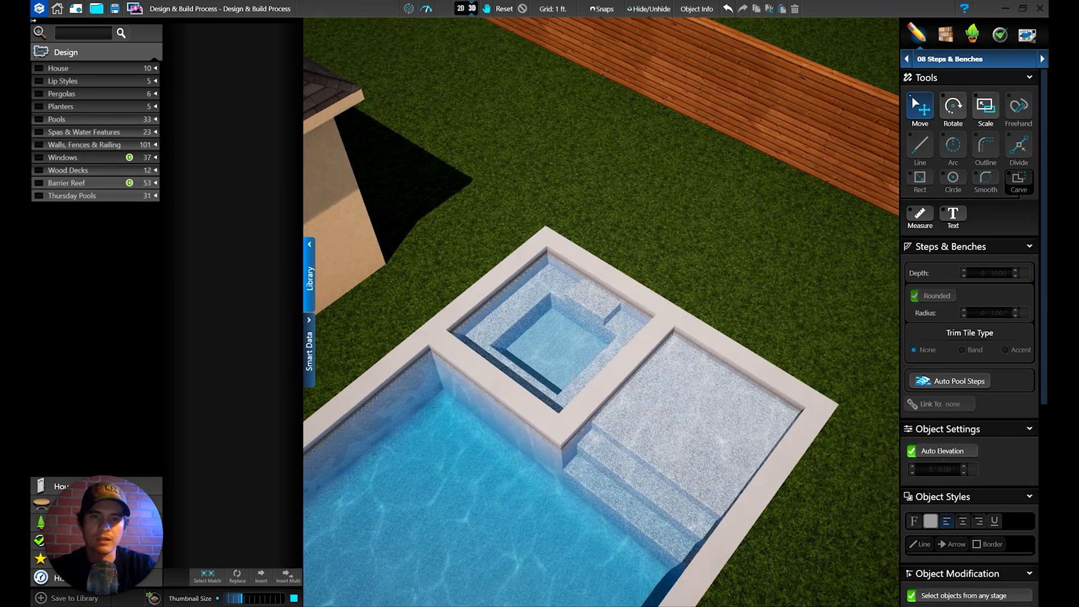
pyautogui.moveTo(669, 336); pyautogui.dragTo(635, 343, button='right')
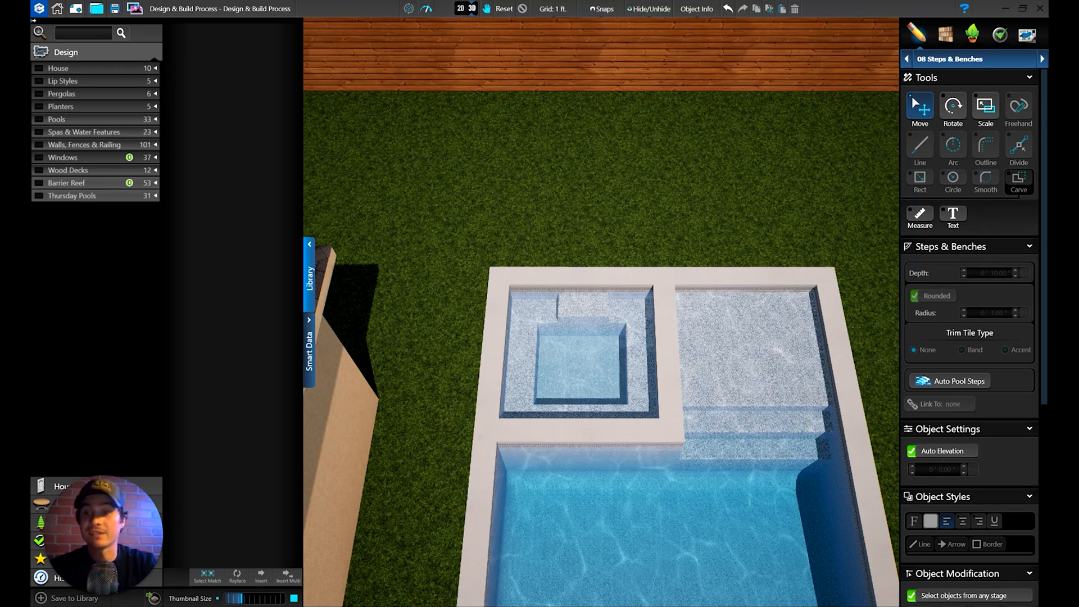
pyautogui.moveTo(585, 306); pyautogui.dragTo(534, 360, button='right')
pyautogui.moveTo(535, 360); pyautogui.dragTo(650, 246, button='middle')
pyautogui.scroll(-5, 771, 221)
pyautogui.scroll(5, 650, 272)
pyautogui.moveTo(617, 277); pyautogui.dragTo(645, 237, button='right')
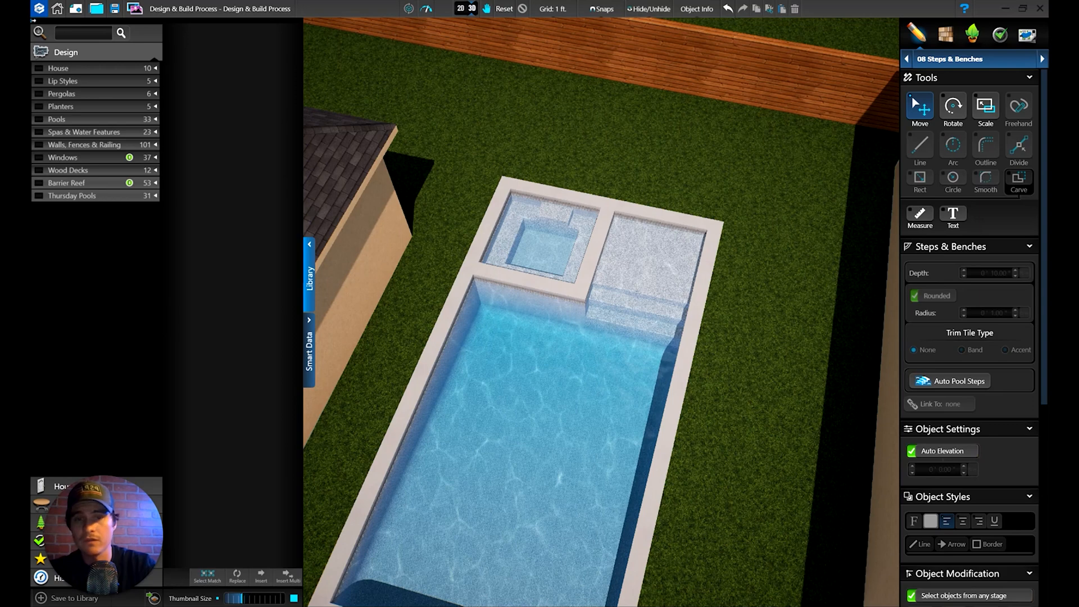
pyautogui.moveTo(602, 273); pyautogui.dragTo(525, 281, button='right')
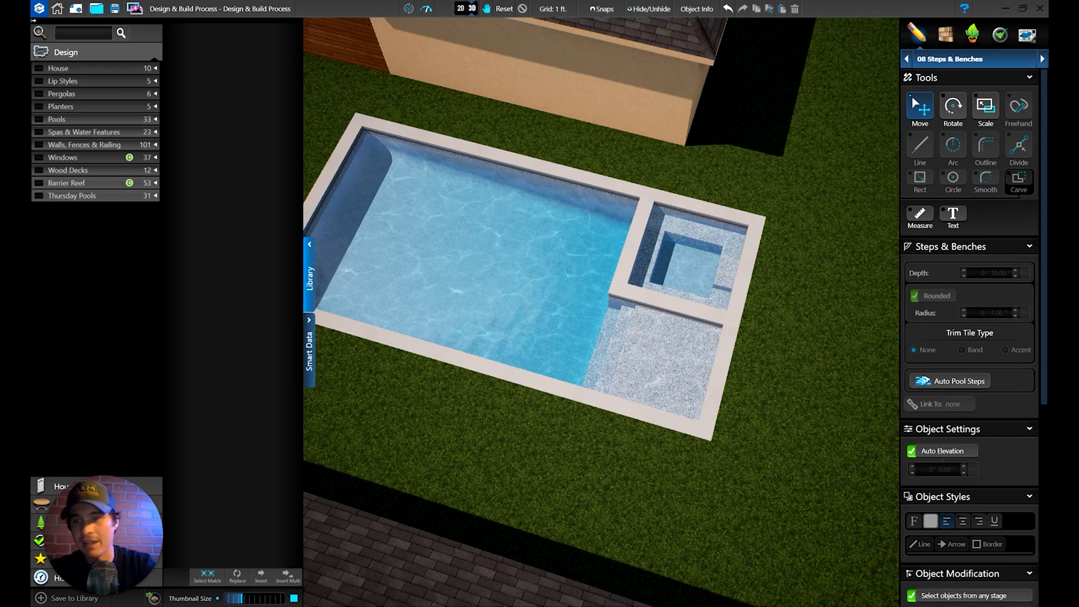
# Step: Examine the pool, spa and ledge from above and in relation to the nearby building and fence
pyautogui.moveTo(658, 244); pyautogui.dragTo(691, 362)
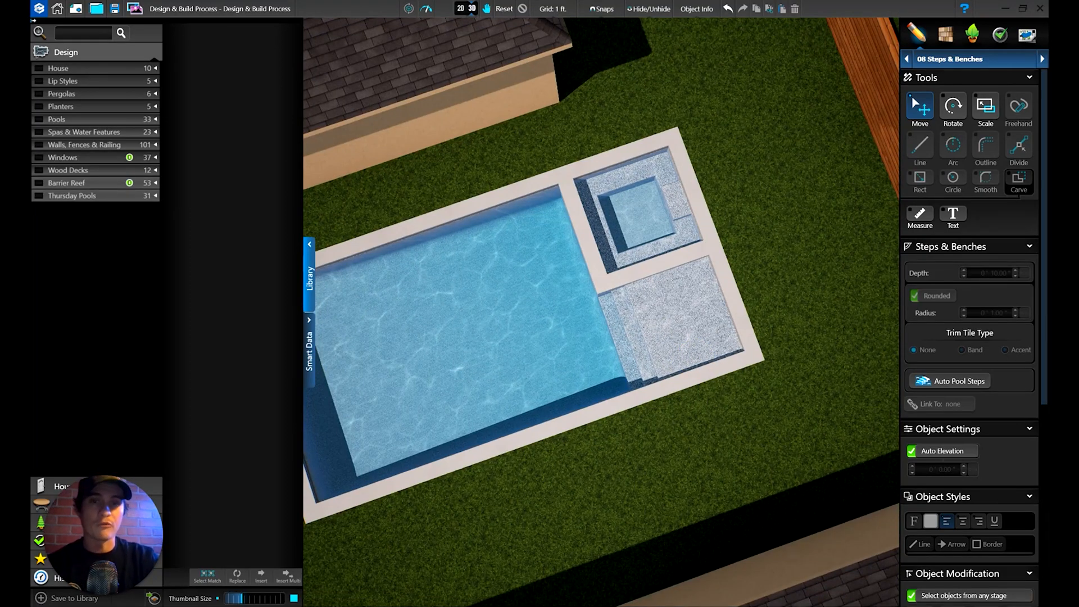
pyautogui.moveTo(478, 320); pyautogui.dragTo(543, 321, button='right')
pyautogui.moveTo(542, 321); pyautogui.dragTo(615, 280)
pyautogui.moveTo(615, 280); pyautogui.dragTo(658, 191, button='right')
pyautogui.moveTo(658, 191); pyautogui.dragTo(607, 270)
pyautogui.moveTo(612, 219); pyautogui.dragTo(506, 517, button='right')
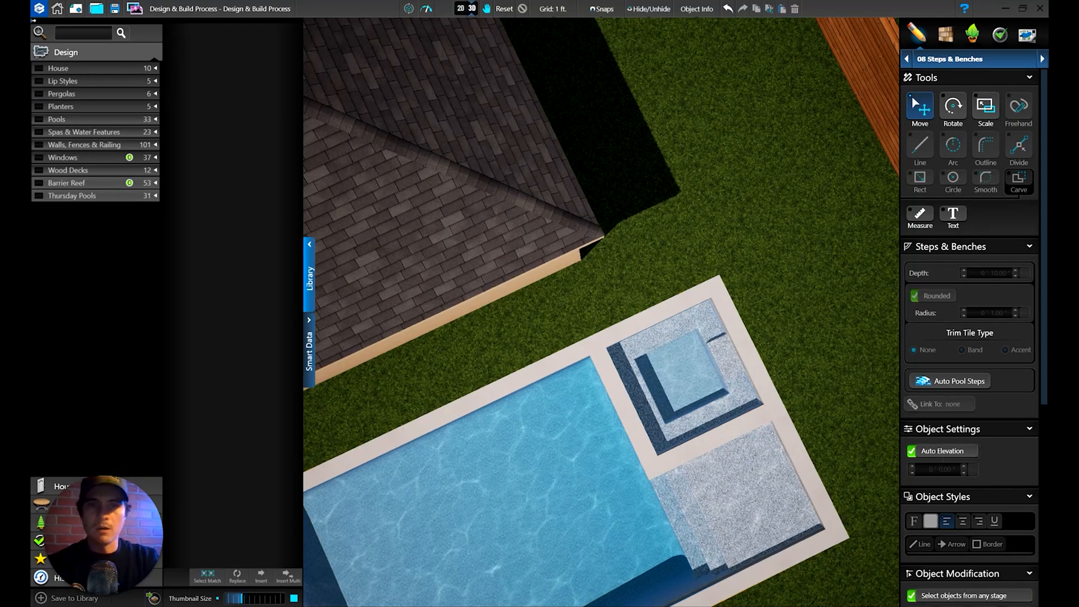
pyautogui.scroll(-4, 601, 337)
pyautogui.moveTo(624, 438); pyautogui.dragTo(548, 380)
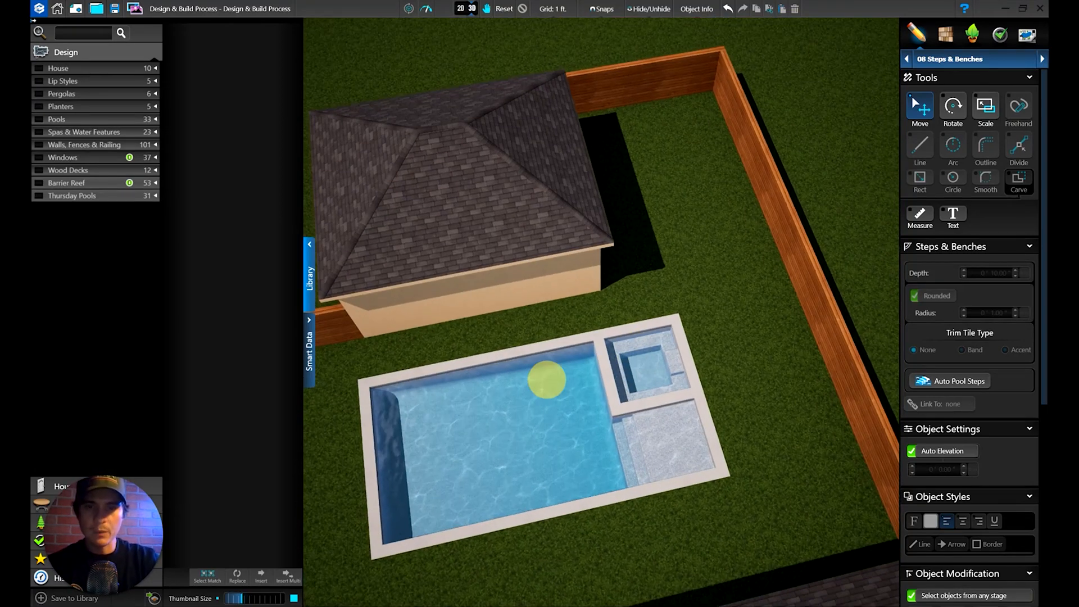
# Step: Switch the 3D view of the pool and yard to the performance rendering mode
pyautogui.moveTo(665, 400); pyautogui.dragTo(627, 392)
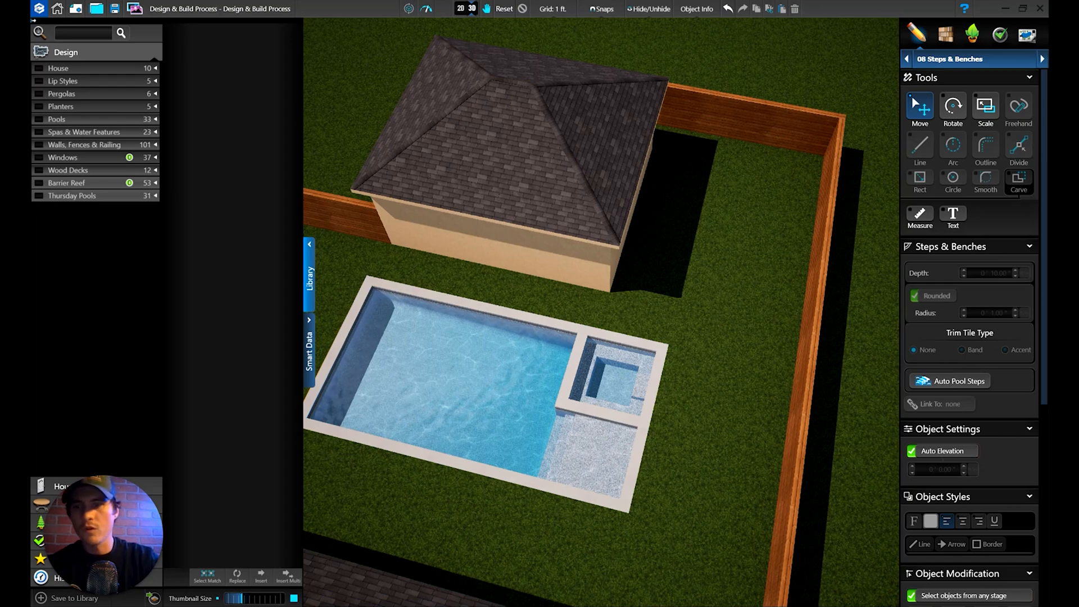
pyautogui.moveTo(416, 294); pyautogui.dragTo(498, 293, button='right')
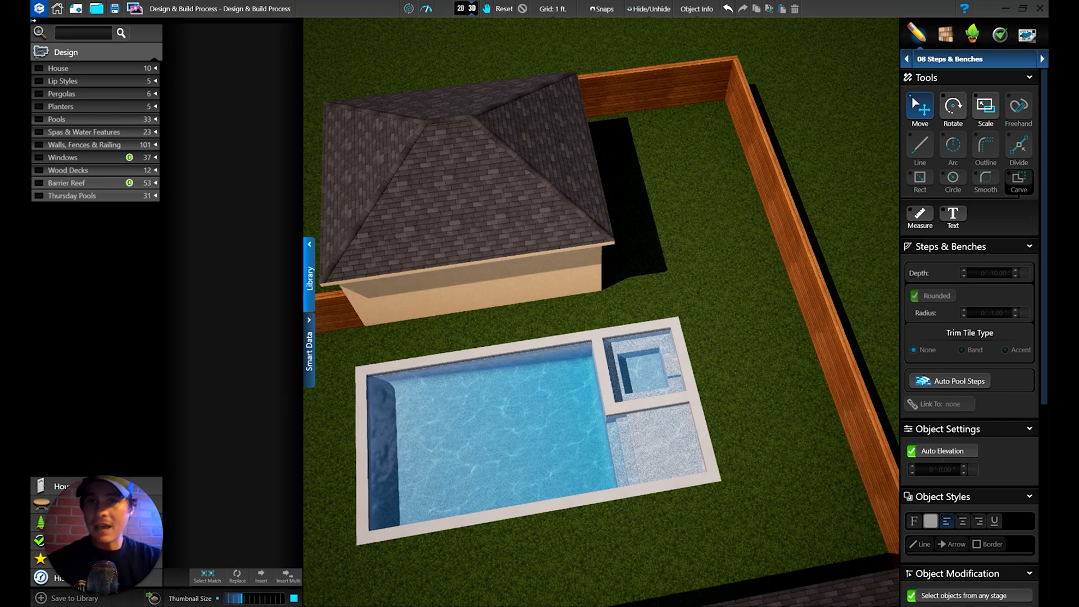
pyautogui.click(428, 10)
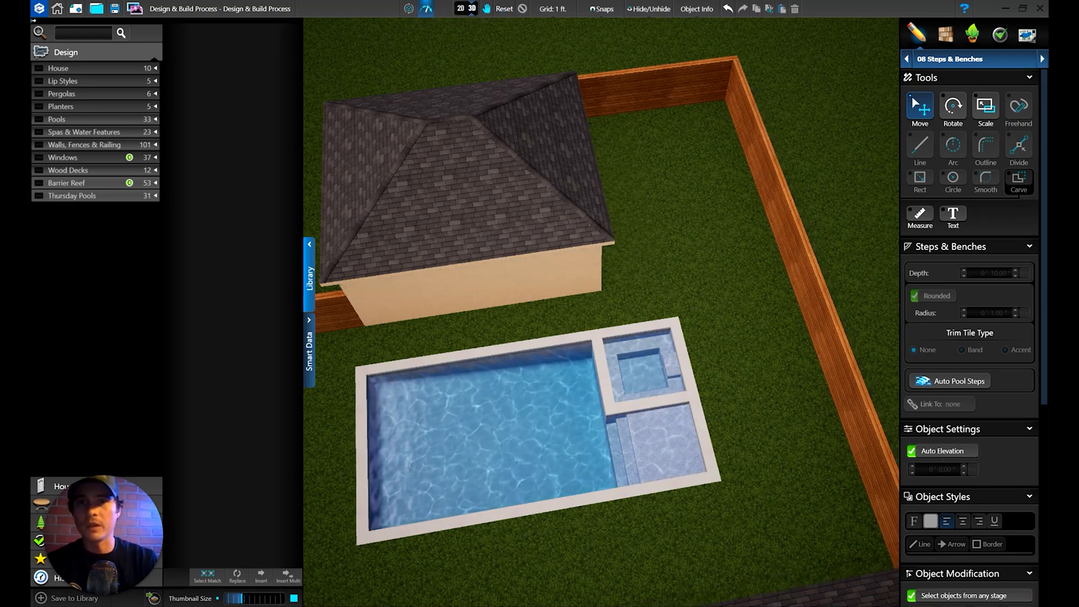
# Step: Examine the pool, spa and shallow ledge in 3D in relation to the house and the fenced yard
pyautogui.click(428, 9)
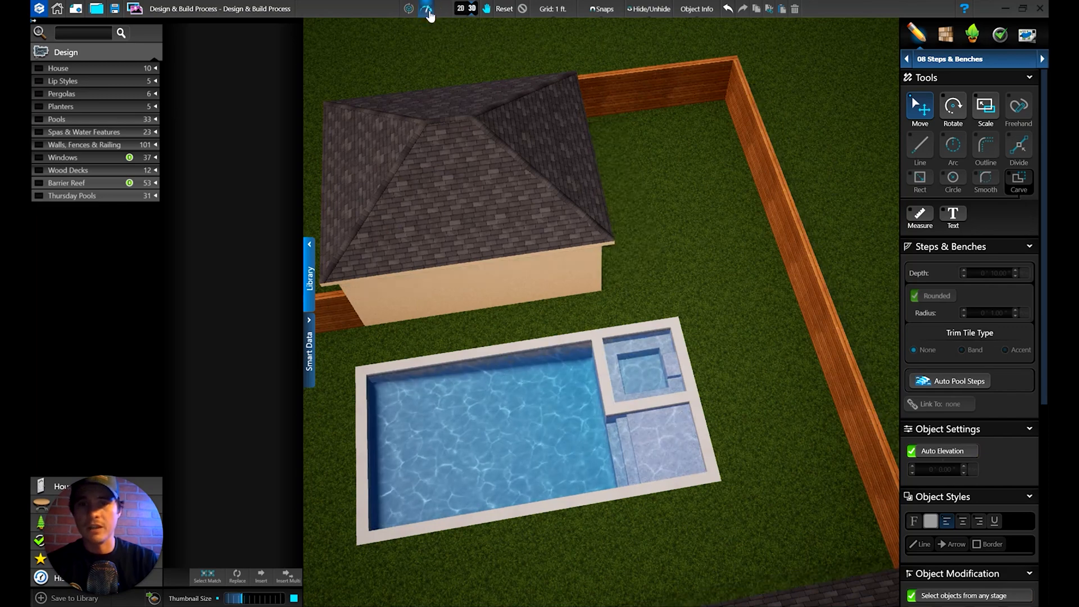
pyautogui.moveTo(602, 306); pyautogui.dragTo(567, 289)
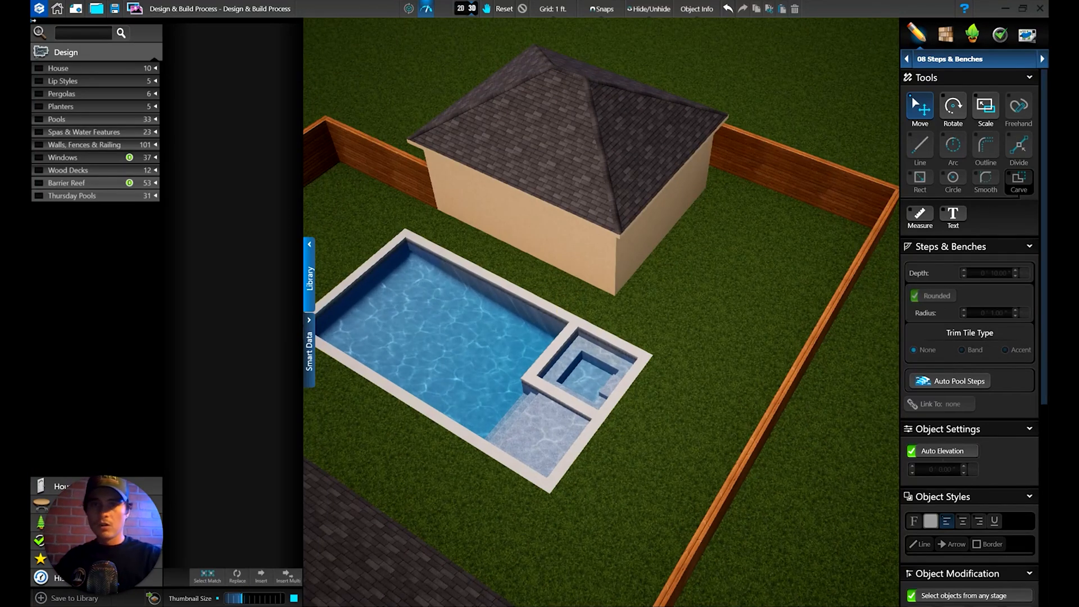
pyautogui.click(426, 10)
pyautogui.moveTo(669, 401); pyautogui.dragTo(564, 403, button='middle')
pyautogui.moveTo(563, 402); pyautogui.dragTo(732, 420, button='right')
pyautogui.scroll(2, 732, 420)
pyautogui.moveTo(732, 420); pyautogui.dragTo(661, 436, button='middle')
pyautogui.moveTo(661, 436); pyautogui.dragTo(766, 5, button='right')
pyautogui.moveTo(703, 230); pyautogui.dragTo(653, 236, button='middle')
pyautogui.moveTo(653, 236); pyautogui.dragTo(613, 405, button='right')
pyautogui.moveTo(663, 365); pyautogui.dragTo(596, 359, button='middle')
pyautogui.scroll(-4, 605, 366)
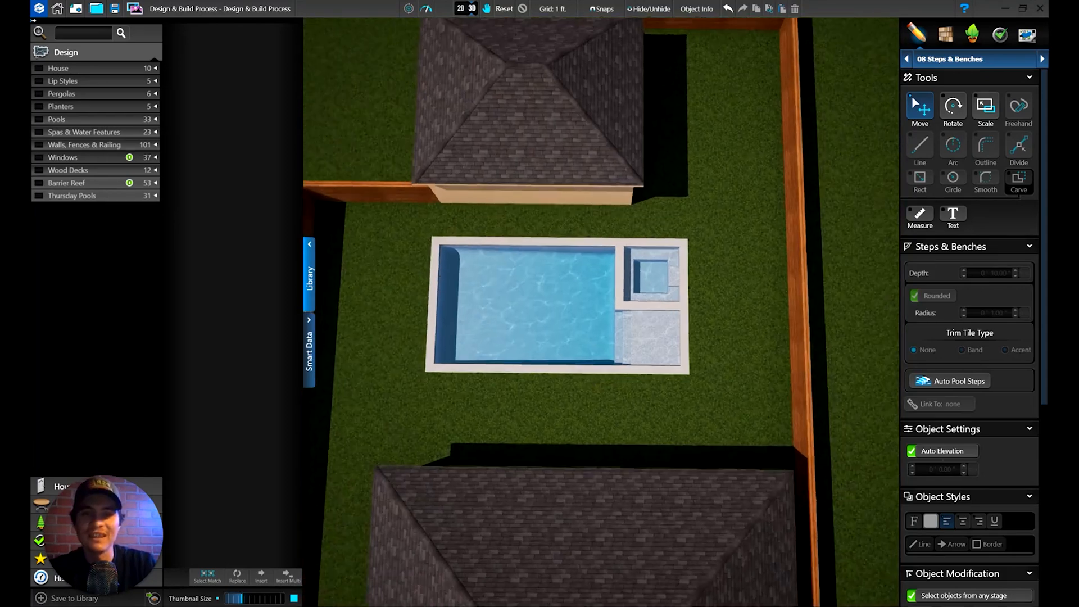
pyautogui.scroll(3, 605, 366)
pyautogui.moveTo(605, 366); pyautogui.dragTo(621, 332, button='right')
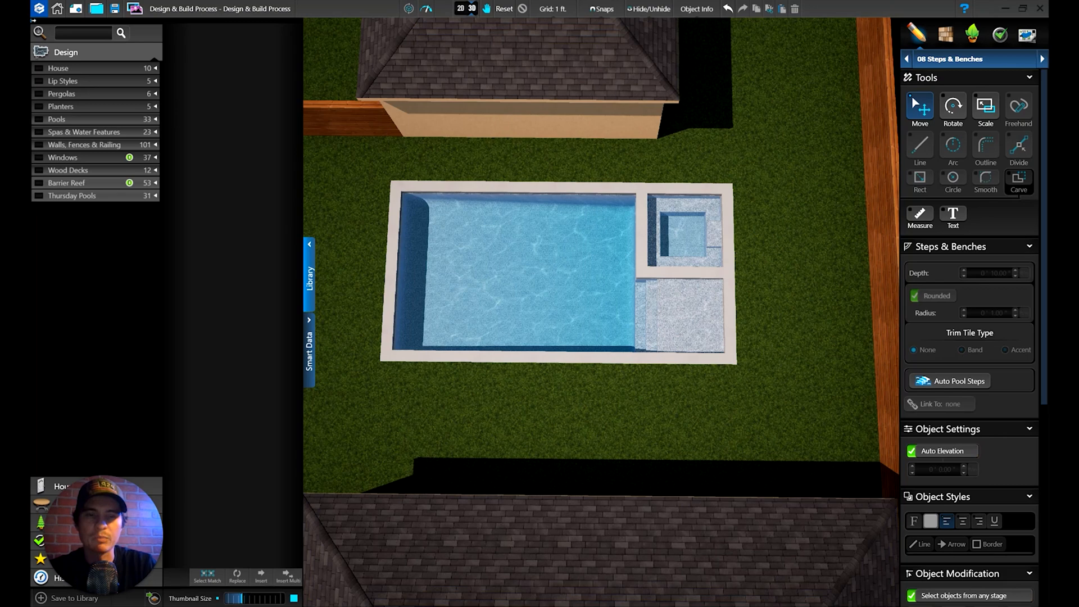
# Step: Examine the open lawn between the spa end of the pool and the wooden fence in 3D
pyautogui.moveTo(677, 374)
pyautogui.mouseDown()
pyautogui.moveTo(639, 338)
pyautogui.moveTo(704, 334)
pyautogui.moveTo(706, 366)
pyautogui.moveTo(610, 381)
pyautogui.mouseUp()
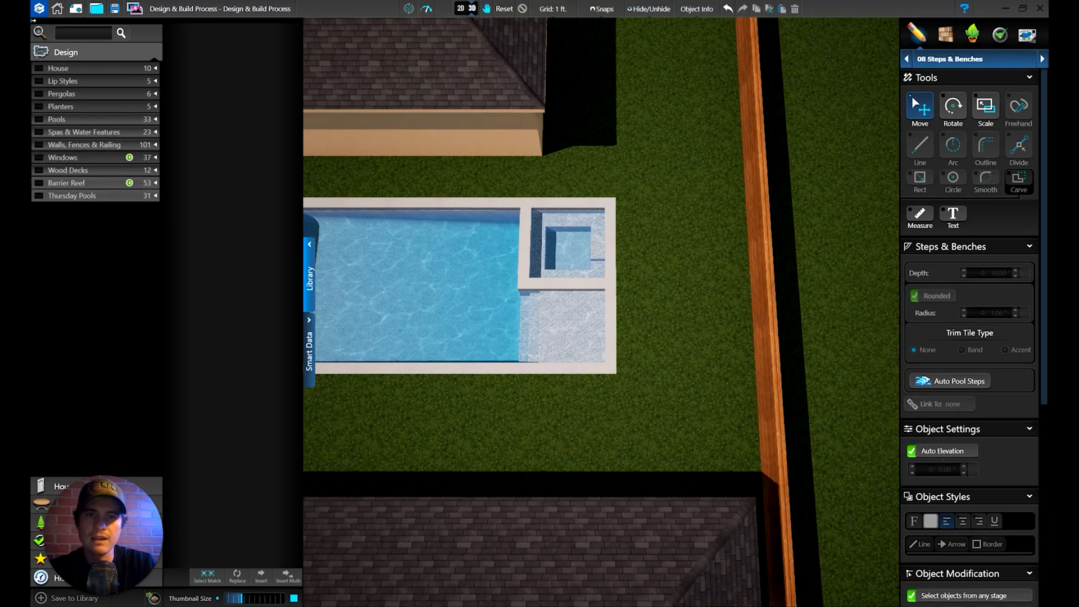
pyautogui.moveTo(668, 213); pyautogui.dragTo(669, 277)
pyautogui.moveTo(667, 174); pyautogui.dragTo(633, 349, button='right')
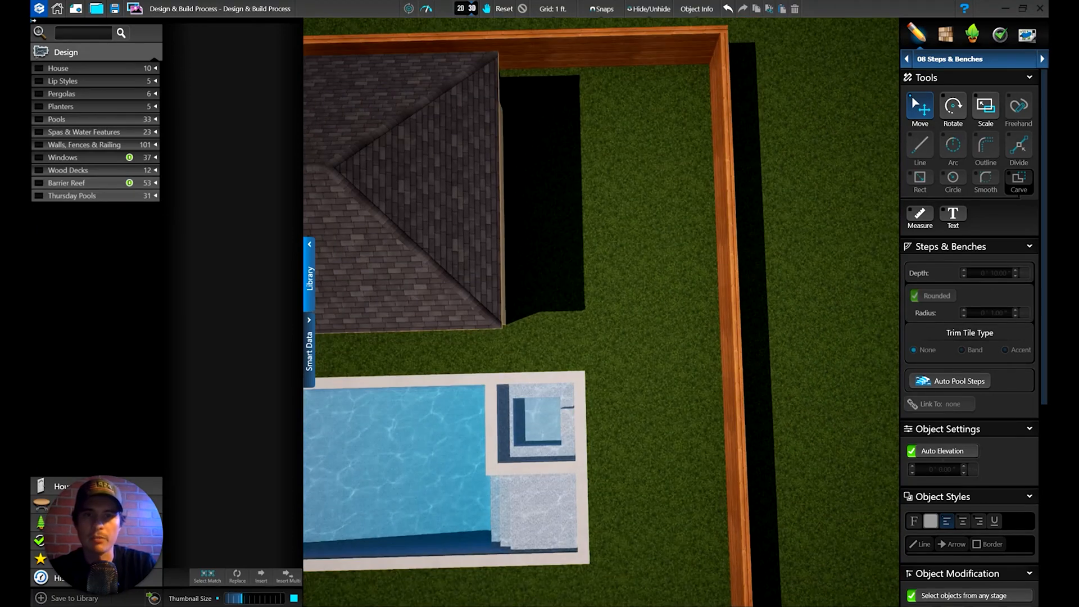
pyautogui.moveTo(658, 410); pyautogui.dragTo(801, 186, button='right')
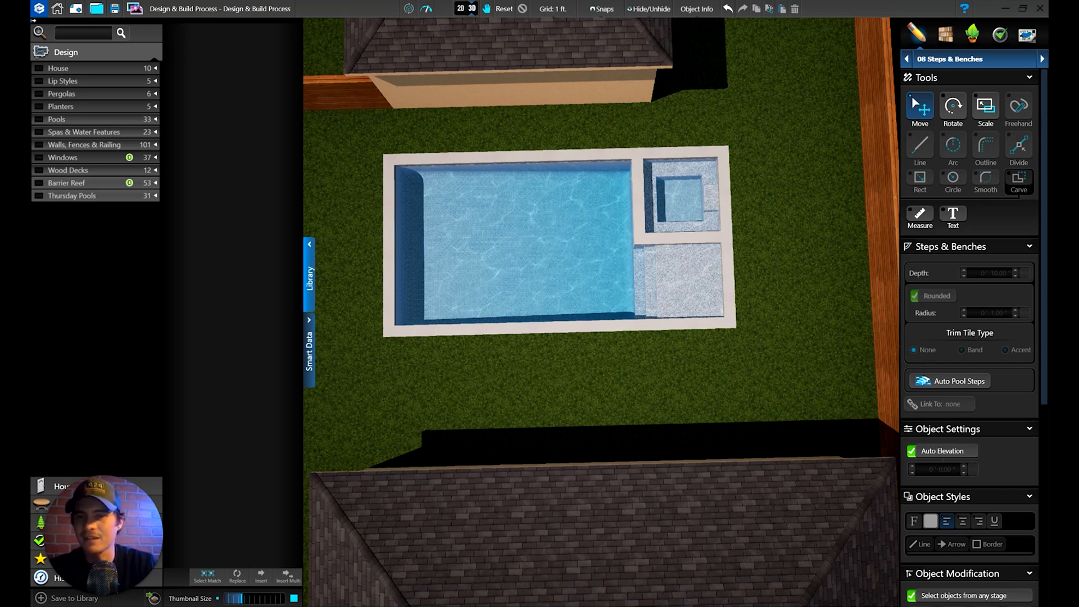
pyautogui.moveTo(776, 221); pyautogui.dragTo(713, 208, button='right')
pyautogui.moveTo(713, 209); pyautogui.dragTo(664, 57, button='middle')
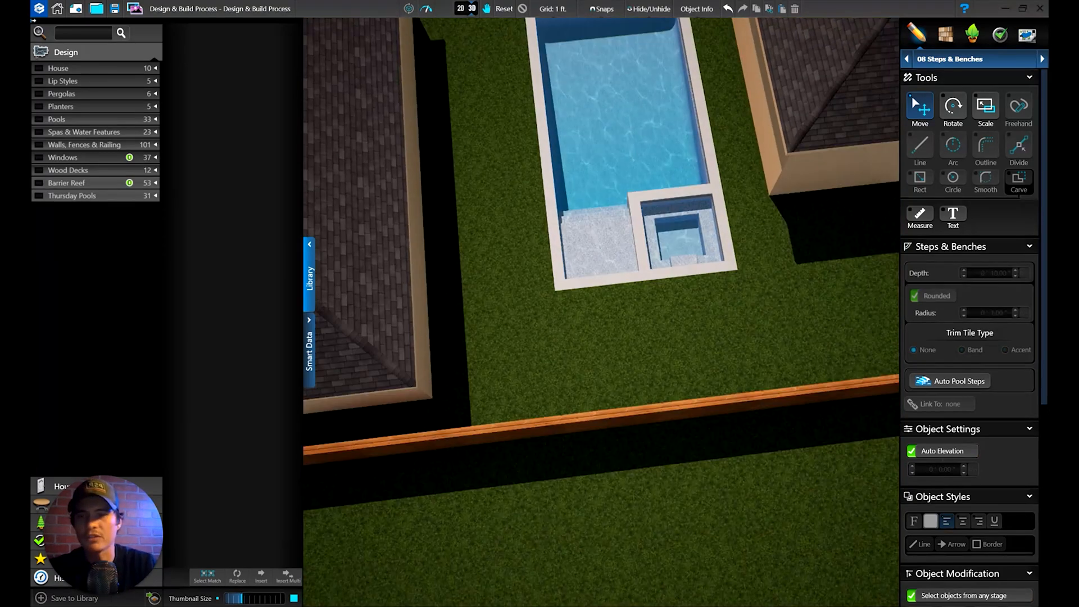
pyautogui.scroll(3, 680, 231)
pyautogui.scroll(-1, 684, 227)
pyautogui.moveTo(688, 231); pyautogui.dragTo(689, 183, button='right')
pyautogui.moveTo(689, 183); pyautogui.dragTo(689, 272, button='middle')
pyautogui.moveTo(621, 261); pyautogui.dragTo(704, 354, button='right')
pyautogui.moveTo(704, 354); pyautogui.dragTo(659, 314, button='middle')
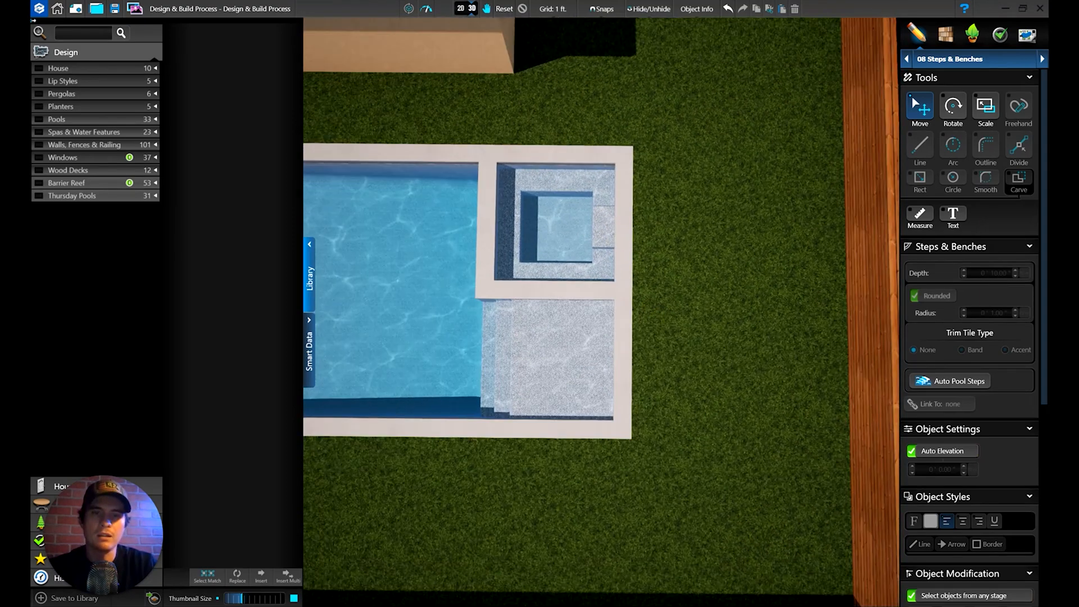
pyautogui.scroll(-3, 652, 315)
pyautogui.moveTo(673, 316)
pyautogui.mouseDown(button='right')
pyautogui.moveTo(709, 281)
pyautogui.moveTo(674, 303)
pyautogui.mouseUp(button='right')
pyautogui.moveTo(675, 304); pyautogui.dragTo(617, 395, button='middle')
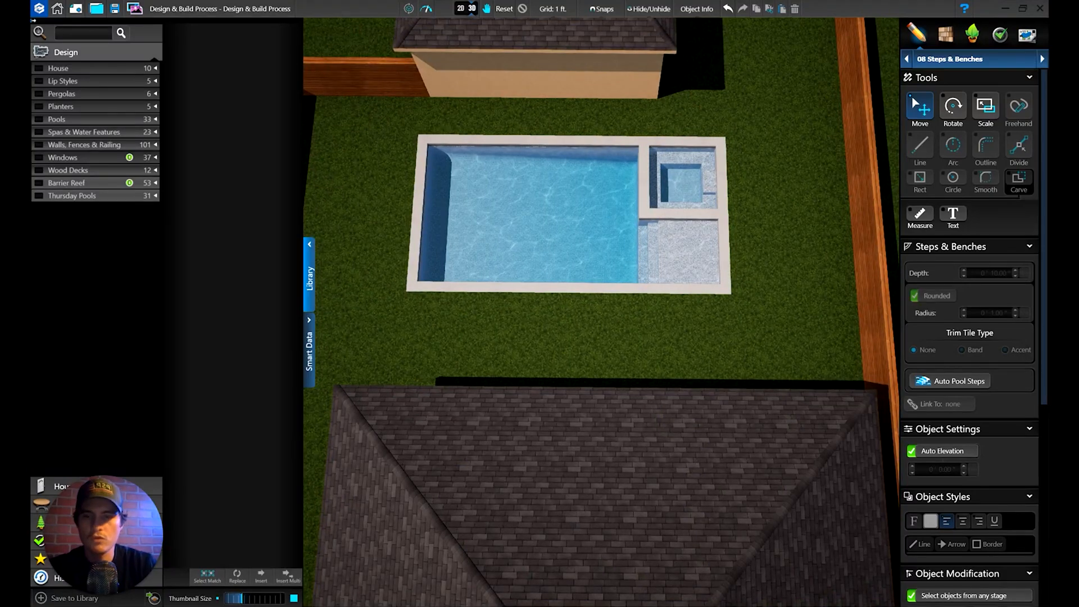
pyautogui.moveTo(669, 236); pyautogui.dragTo(528, 357, button='middle')
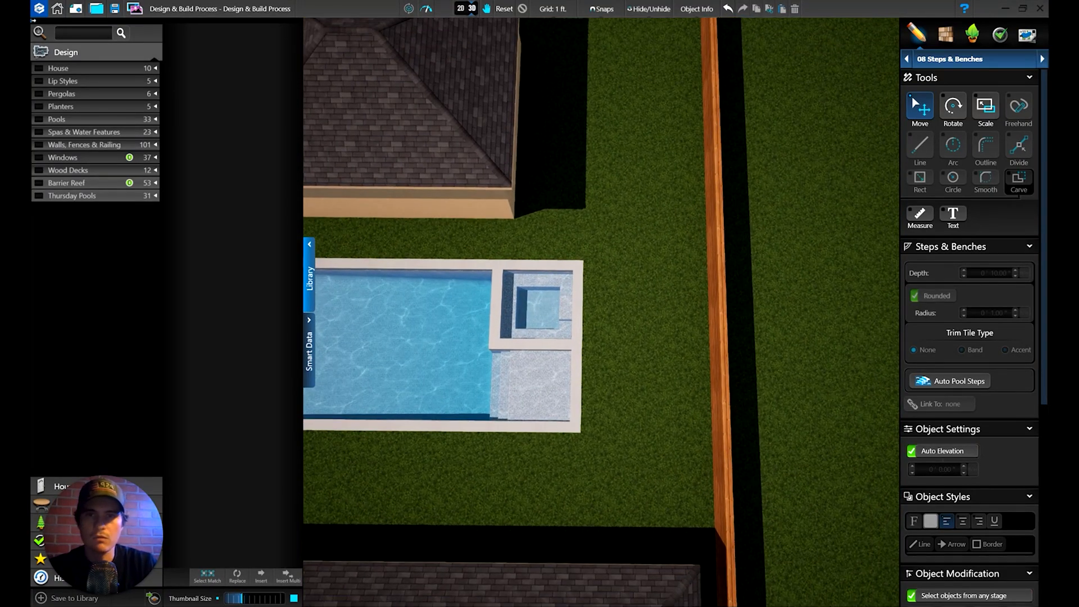
# Step: Show the design in 2D plan, check the property's realtor.com listing in the browser, and return to Vip3D
pyautogui.click(460, 8)
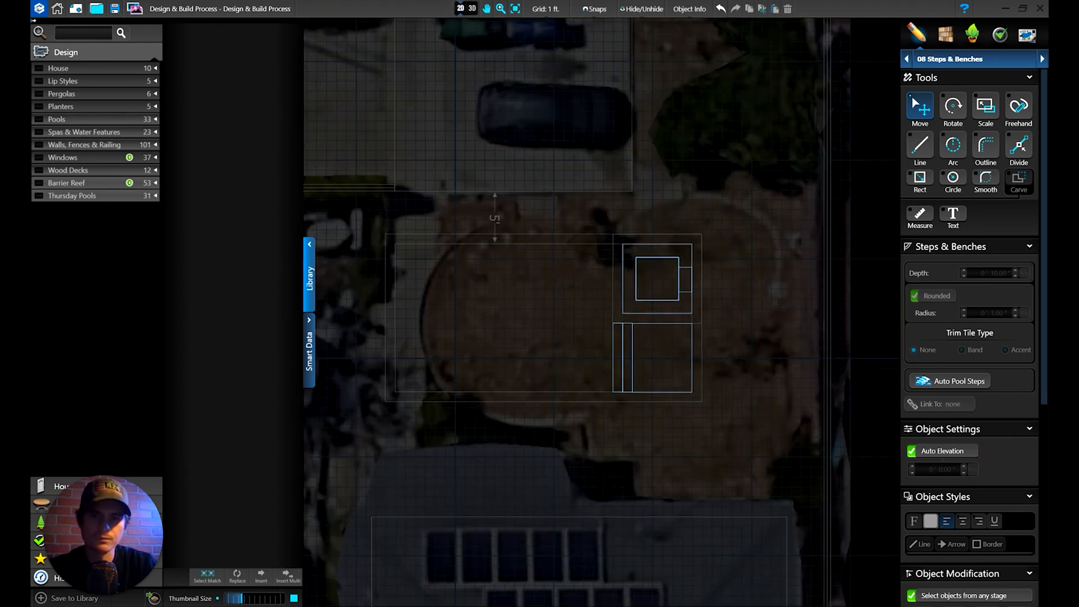
pyautogui.moveTo(574, 314); pyautogui.dragTo(638, 259, button='middle')
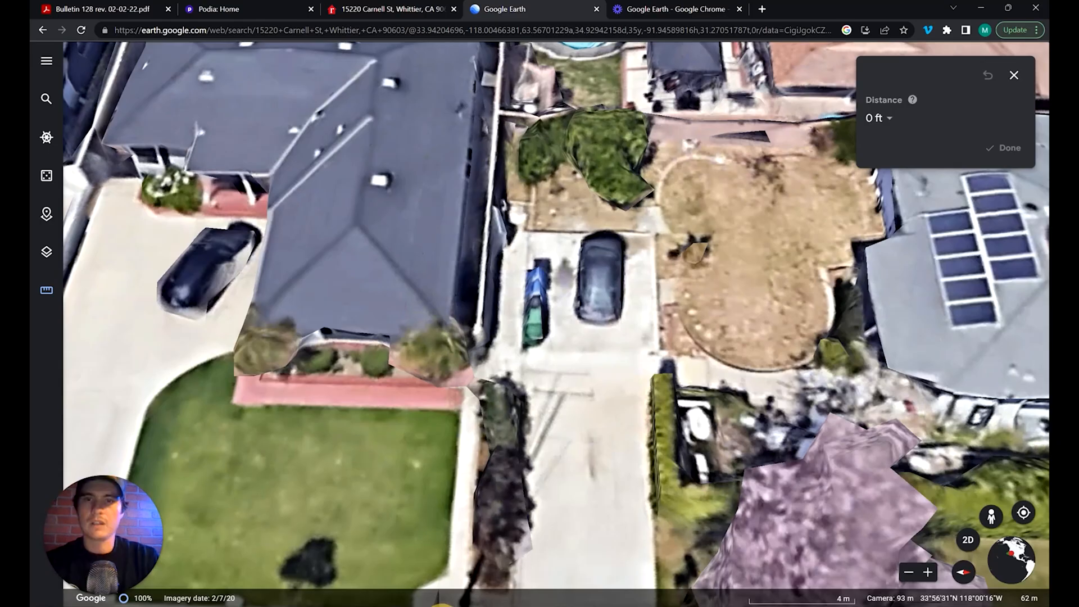
pyautogui.click(425, 10)
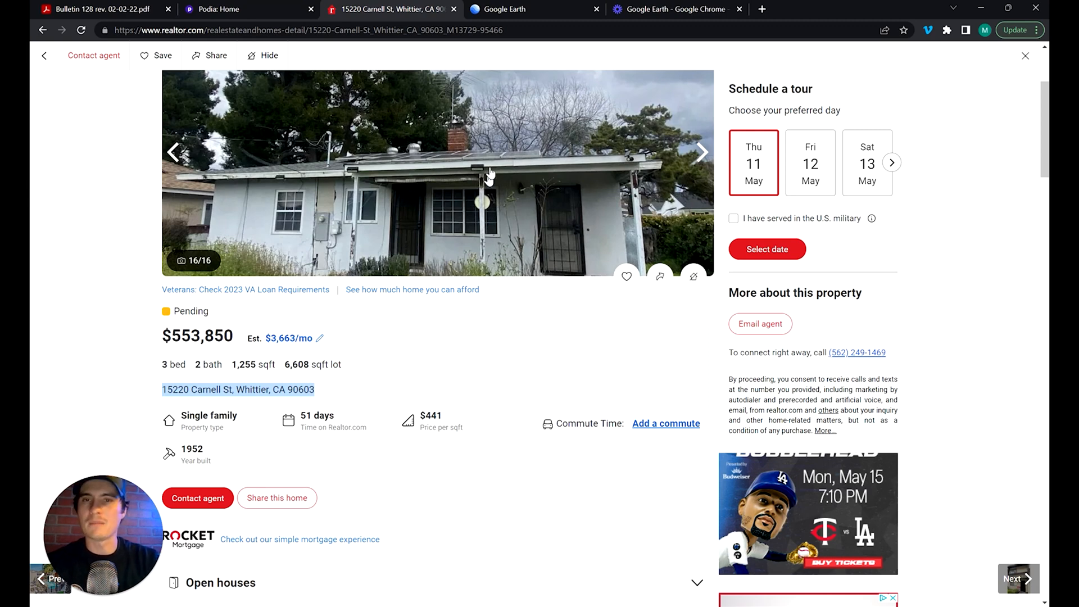
pyautogui.moveTo(558, 9)
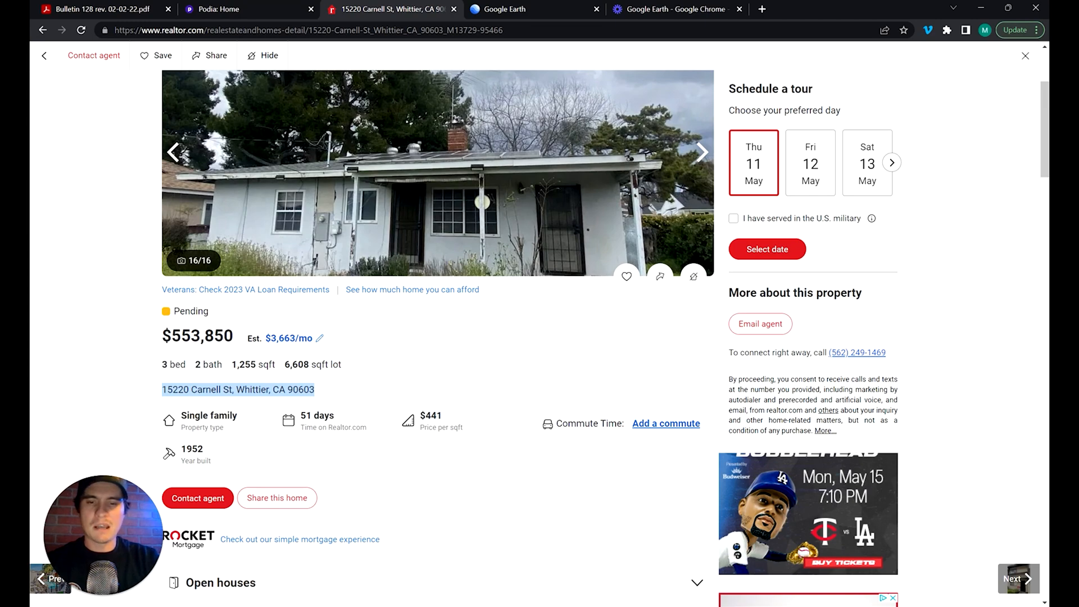
pyautogui.moveTo(539, 606)
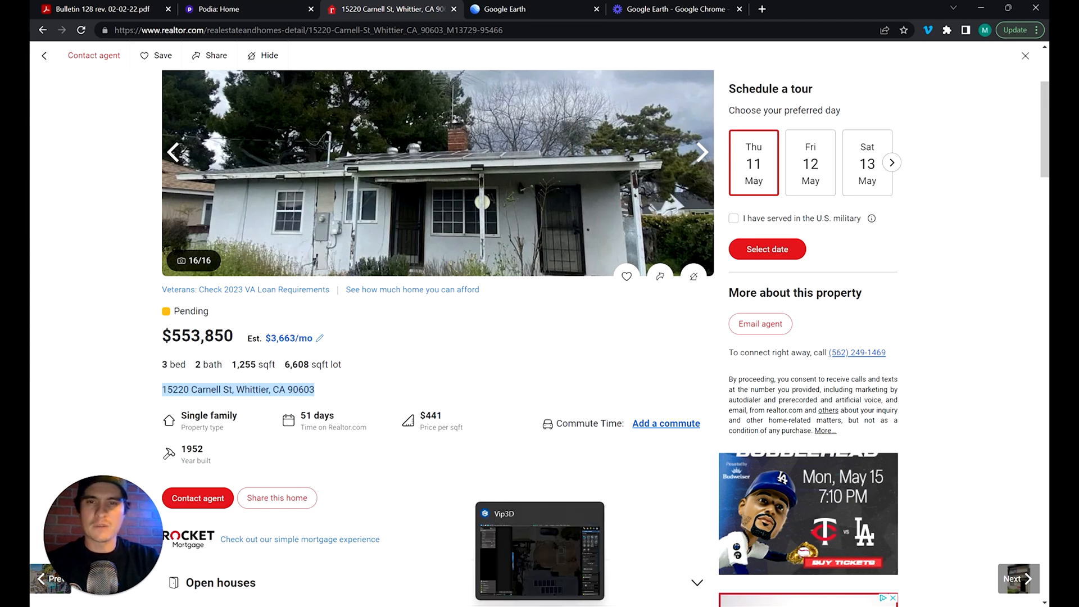
pyautogui.click(540, 605)
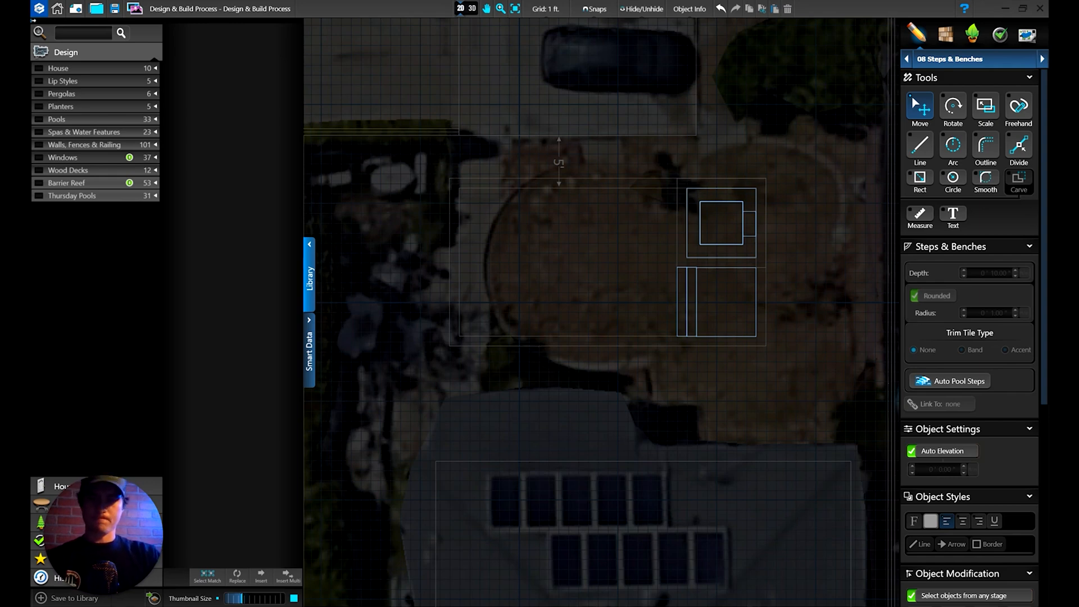
# Step: In the Hardscapes & Decks stage, draw a 10' by 2' 6" hardscape rectangle between the spa and the fence
pyautogui.click(962, 58)
pyautogui.click(966, 165)
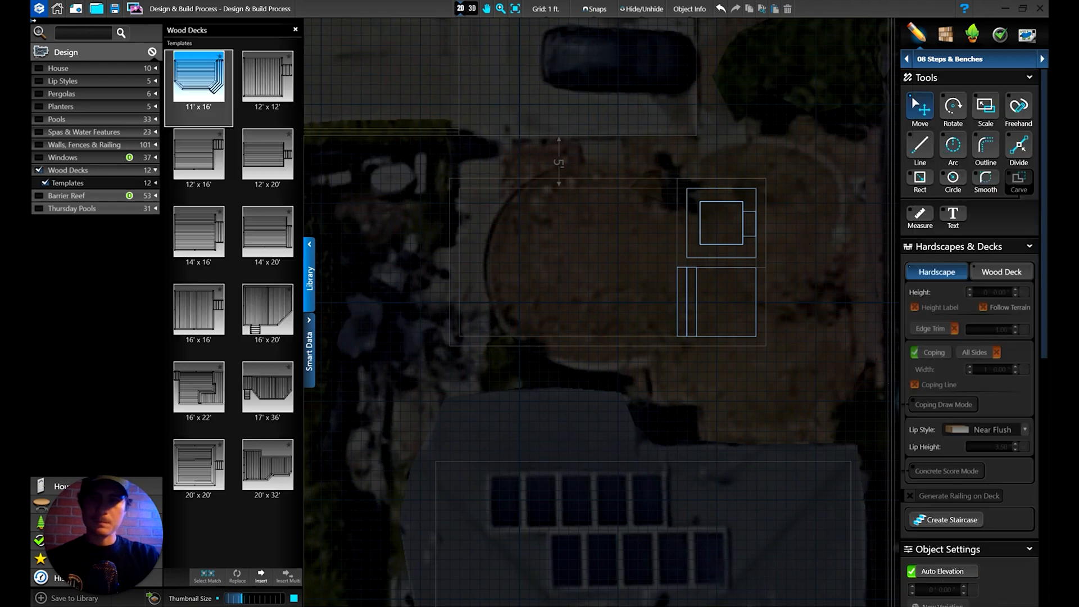
pyautogui.click(921, 178)
pyautogui.moveTo(800, 274); pyautogui.dragTo(676, 264, button='middle')
pyautogui.scroll(2, 677, 264)
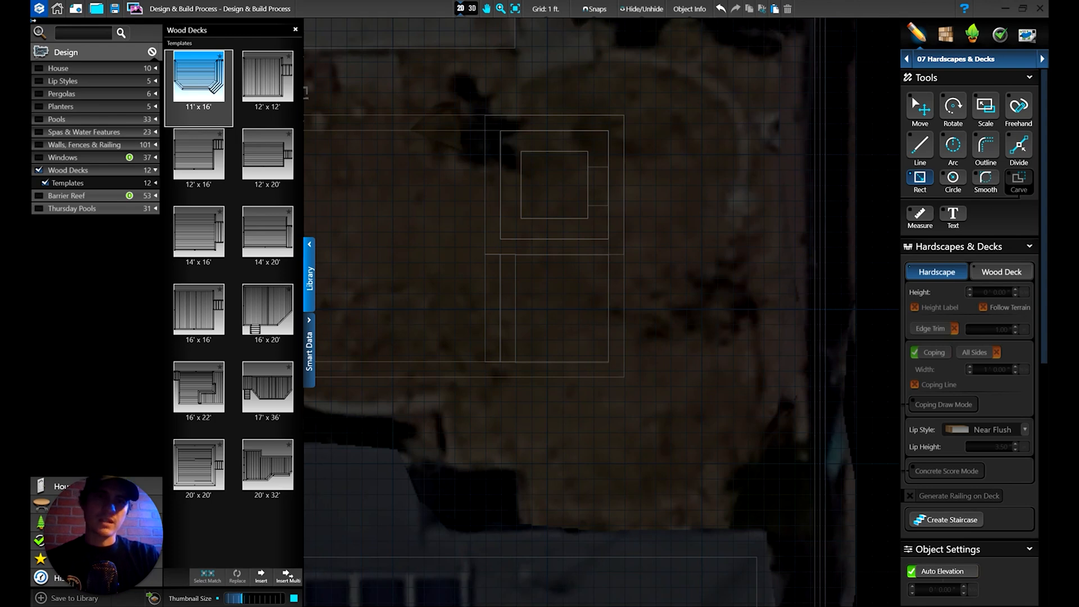
pyautogui.moveTo(636, 124)
pyautogui.mouseDown()
pyautogui.moveTo(699, 152)
pyautogui.moveTo(795, 155)
pyautogui.moveTo(790, 164)
pyautogui.mouseUp()
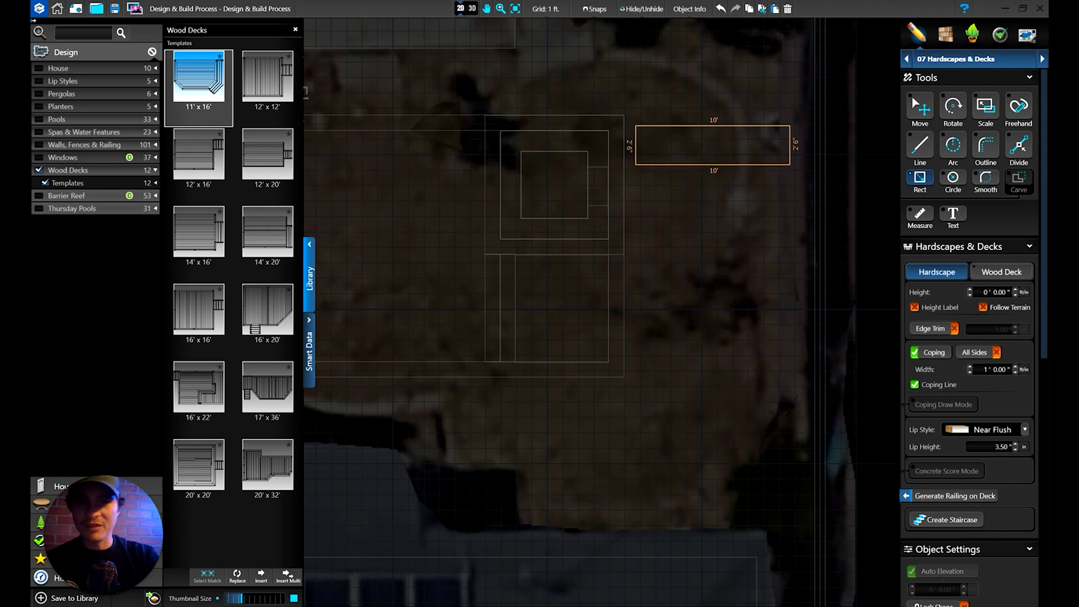
pyautogui.moveTo(791, 164); pyautogui.dragTo(792, 165)
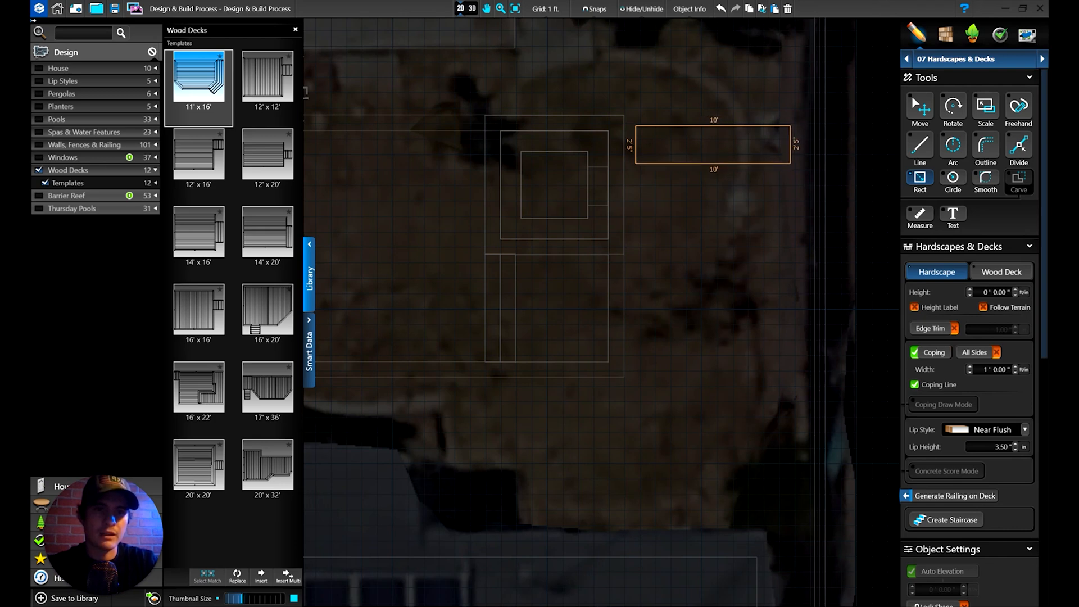
pyautogui.click(790, 164)
# Step: Copy the hardscape rectangle and paste four copies in a column below the original
pyautogui.click(920, 108)
pyautogui.click(705, 69)
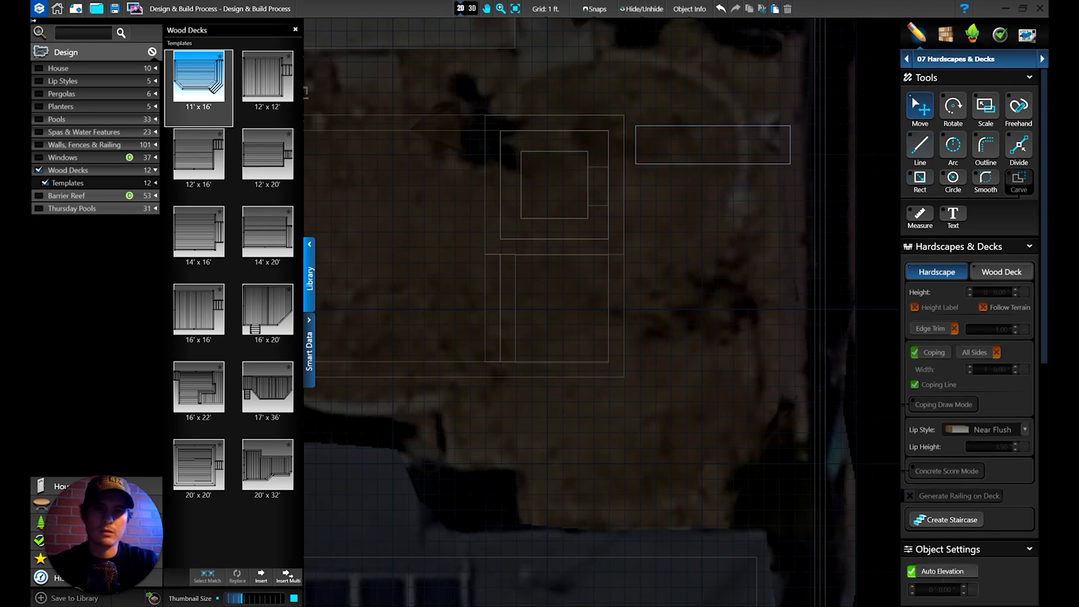
pyautogui.click(743, 126)
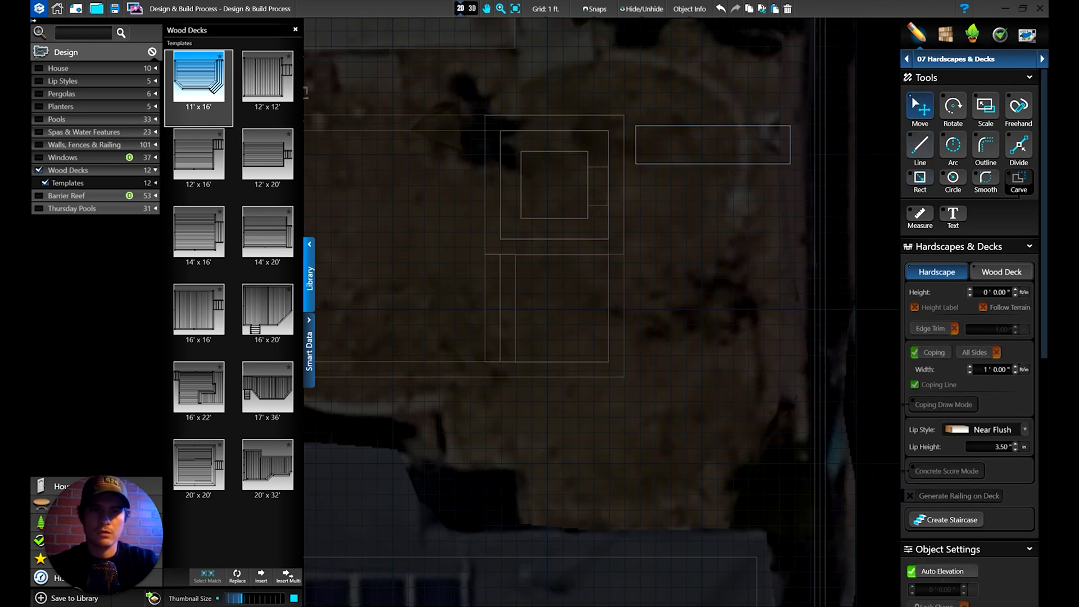
pyautogui.click(775, 11)
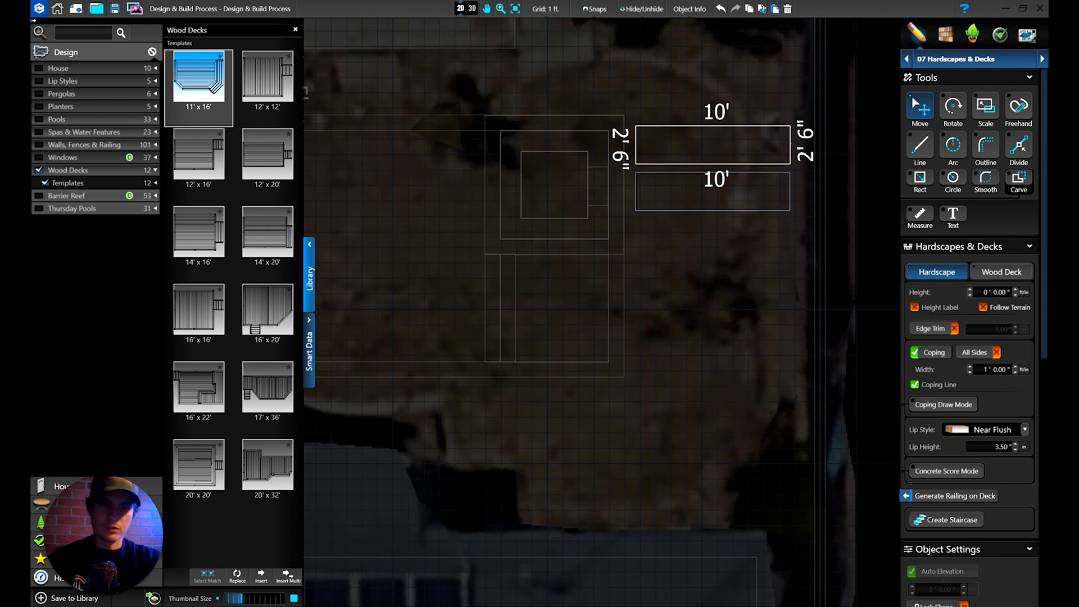
pyautogui.click(712, 192)
pyautogui.hotkey('ctrl', 'v')
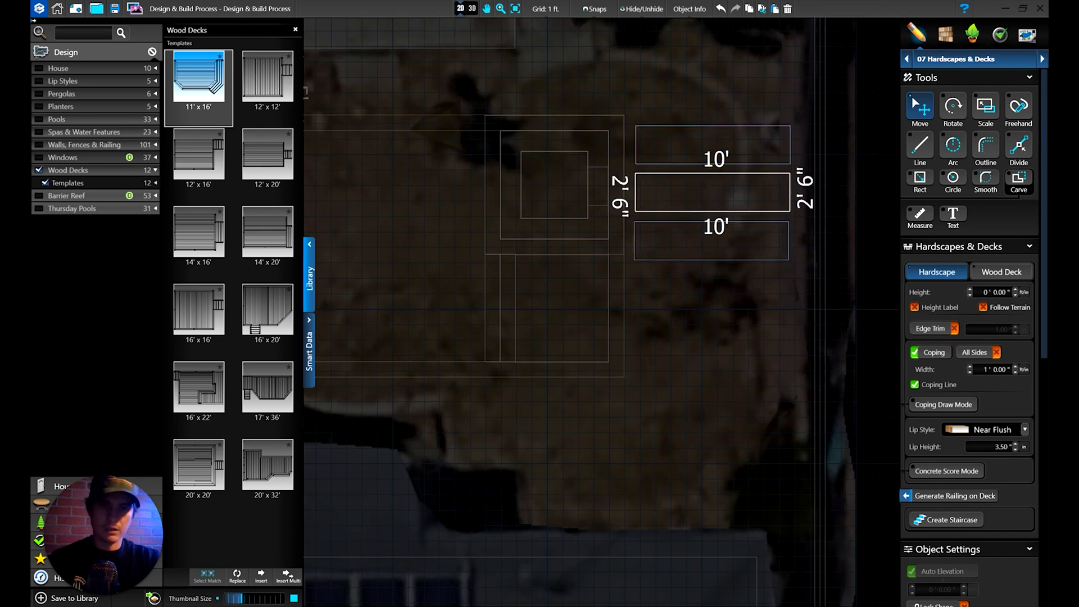
pyautogui.click(712, 240)
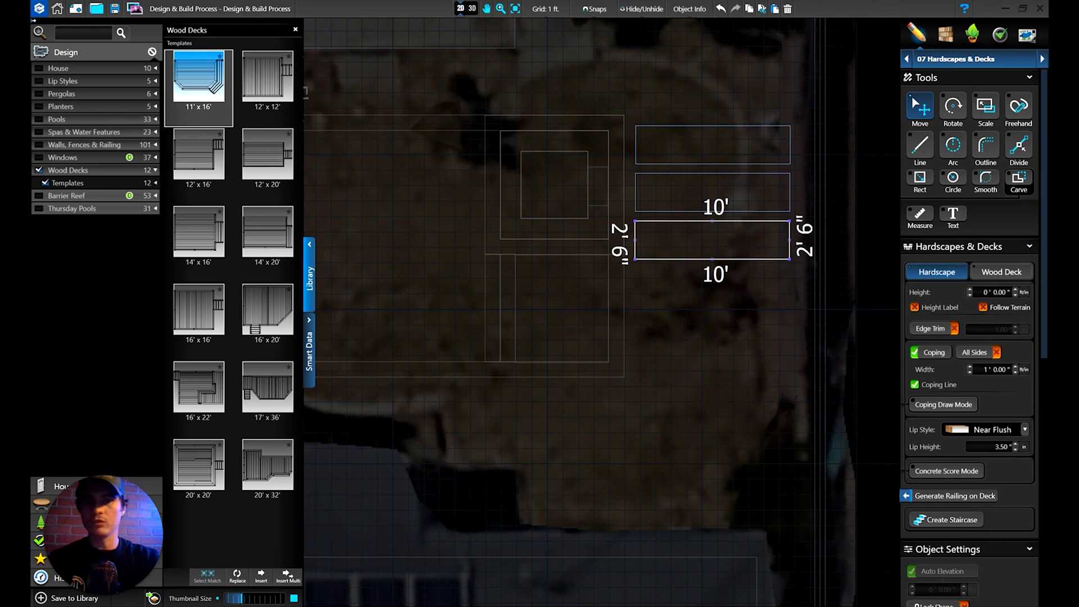
pyautogui.hotkey('ctrl', 'v')
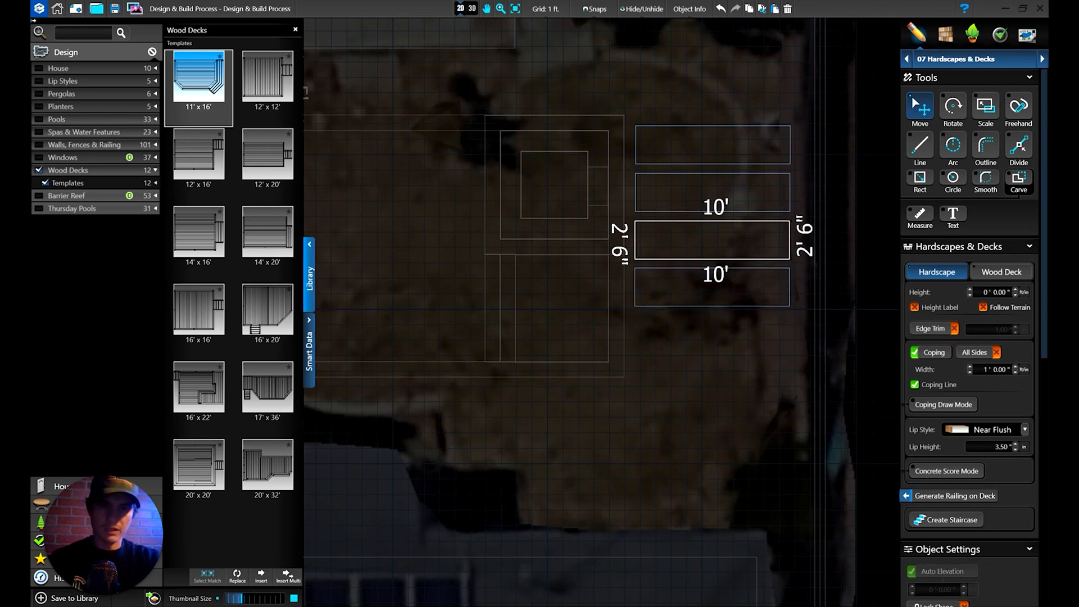
pyautogui.click(712, 287)
pyautogui.hotkey('ctrl', 'v')
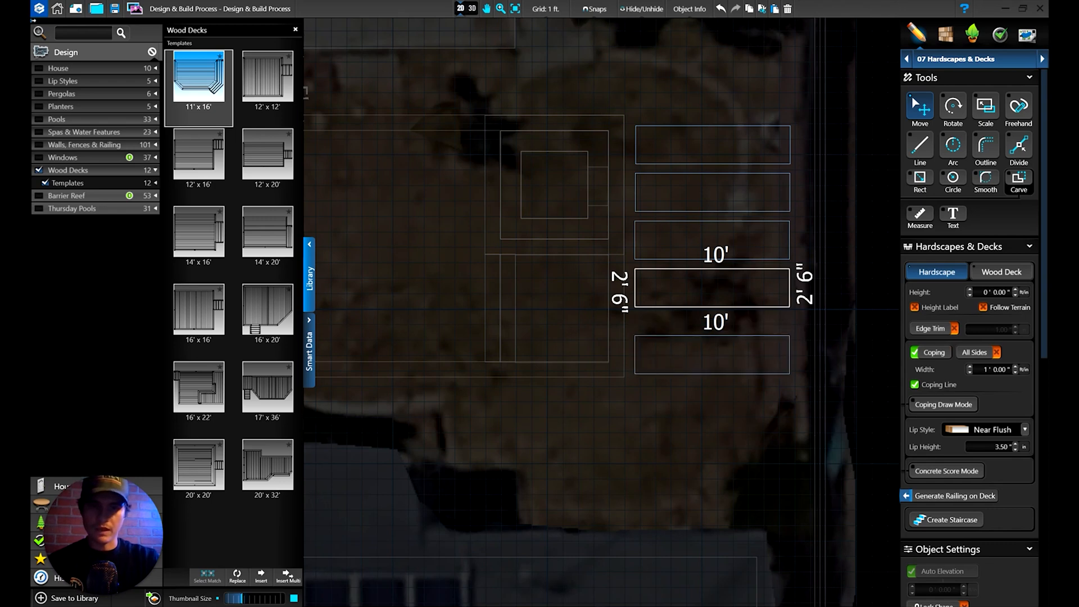
pyautogui.click(712, 356)
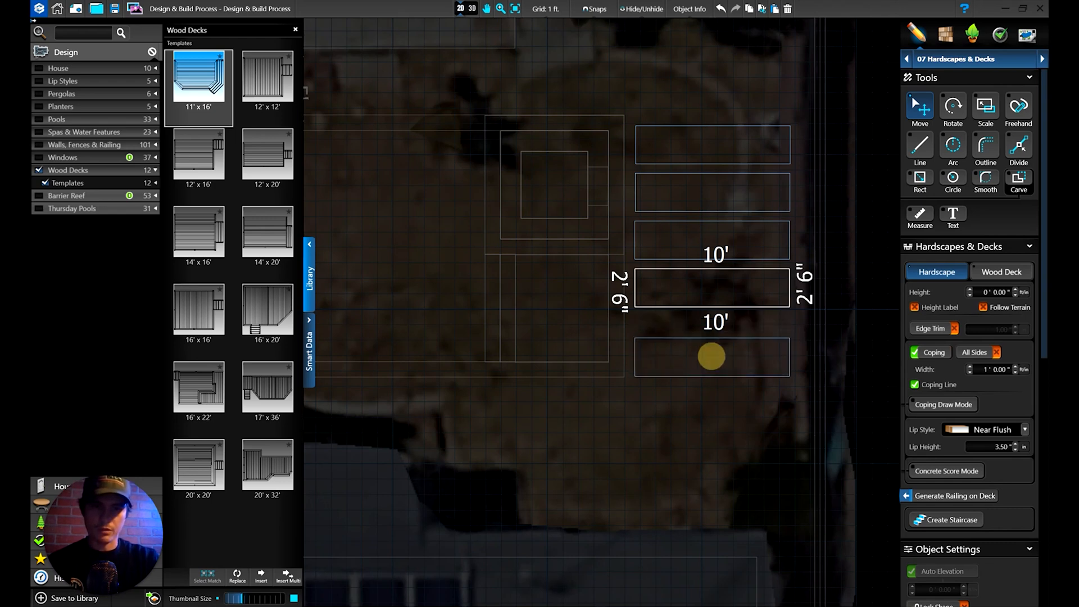
# Step: Reposition the upper four rectangles to spread the column of hardscape pads along the pool's spa end
pyautogui.moveTo(714, 307); pyautogui.dragTo(717, 327)
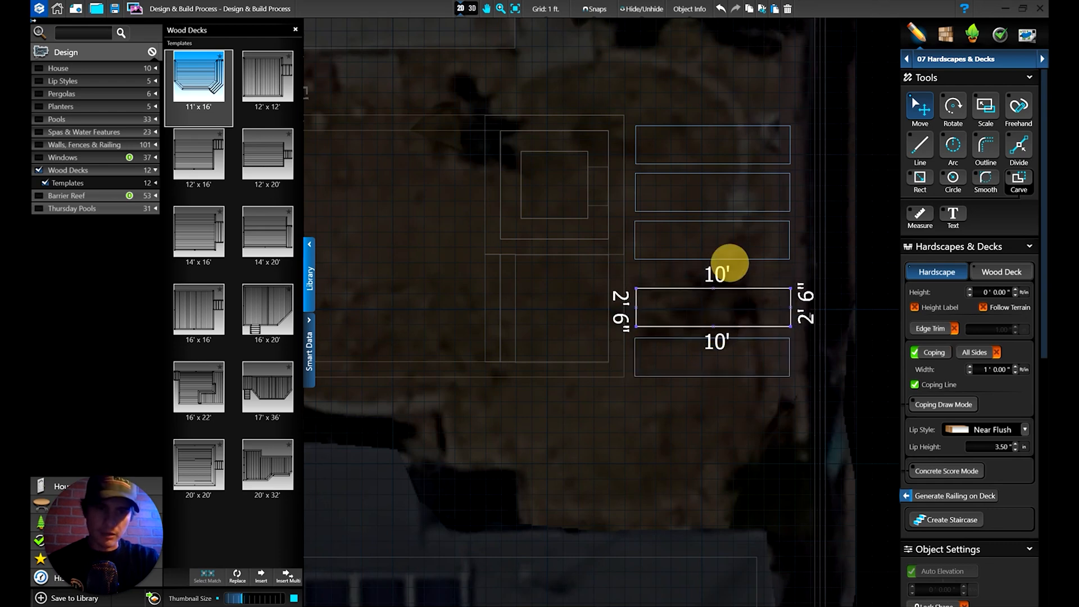
pyautogui.moveTo(731, 260)
pyautogui.mouseDown()
pyautogui.moveTo(734, 278)
pyautogui.moveTo(723, 277)
pyautogui.mouseUp()
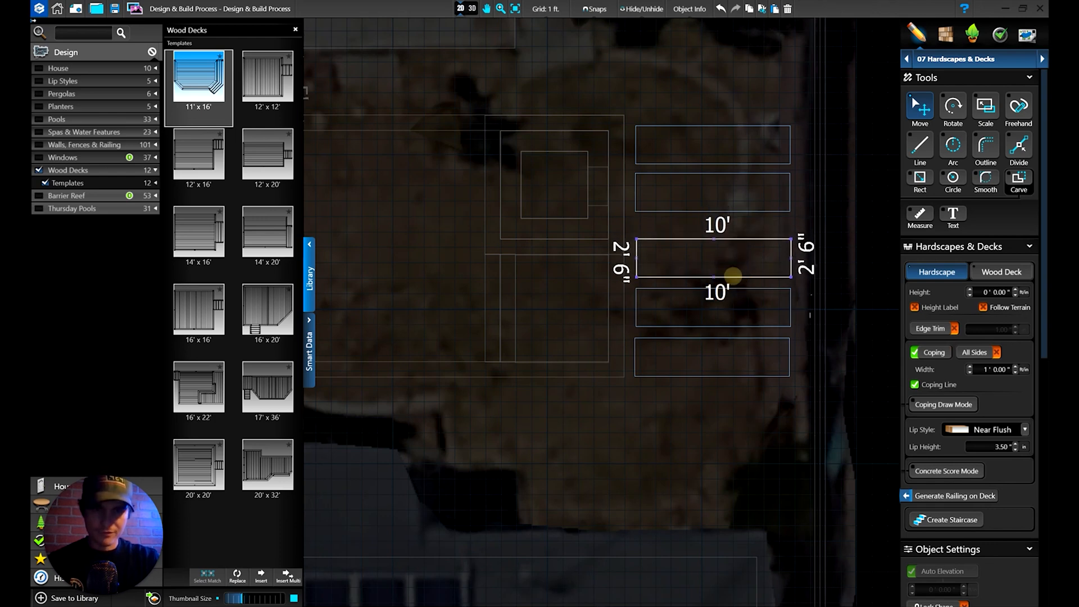
pyautogui.moveTo(745, 210); pyautogui.dragTo(745, 232)
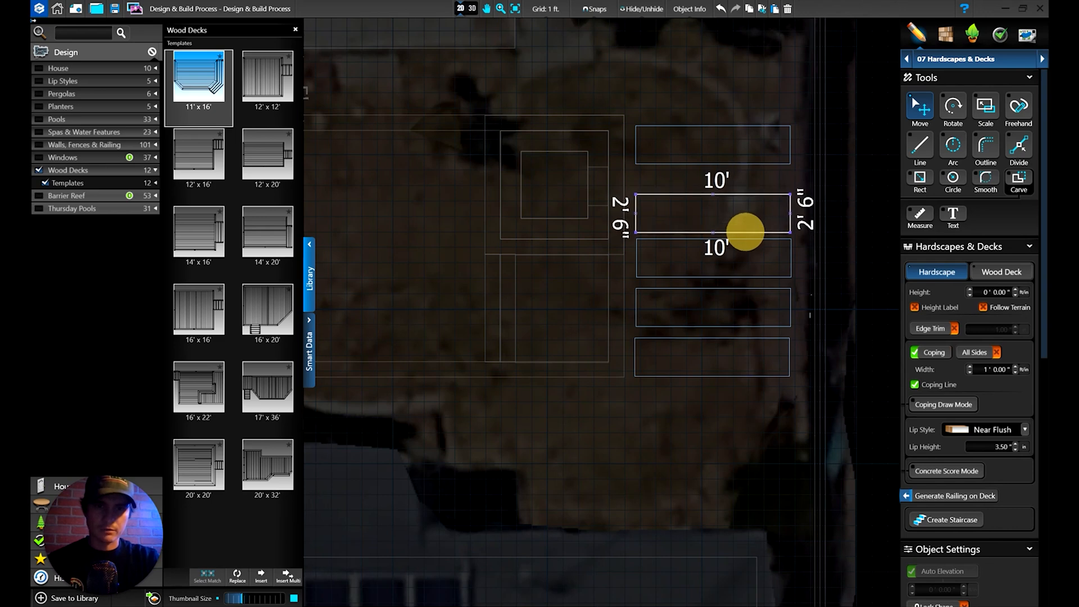
pyautogui.click(749, 174)
pyautogui.moveTo(749, 175); pyautogui.dragTo(748, 187)
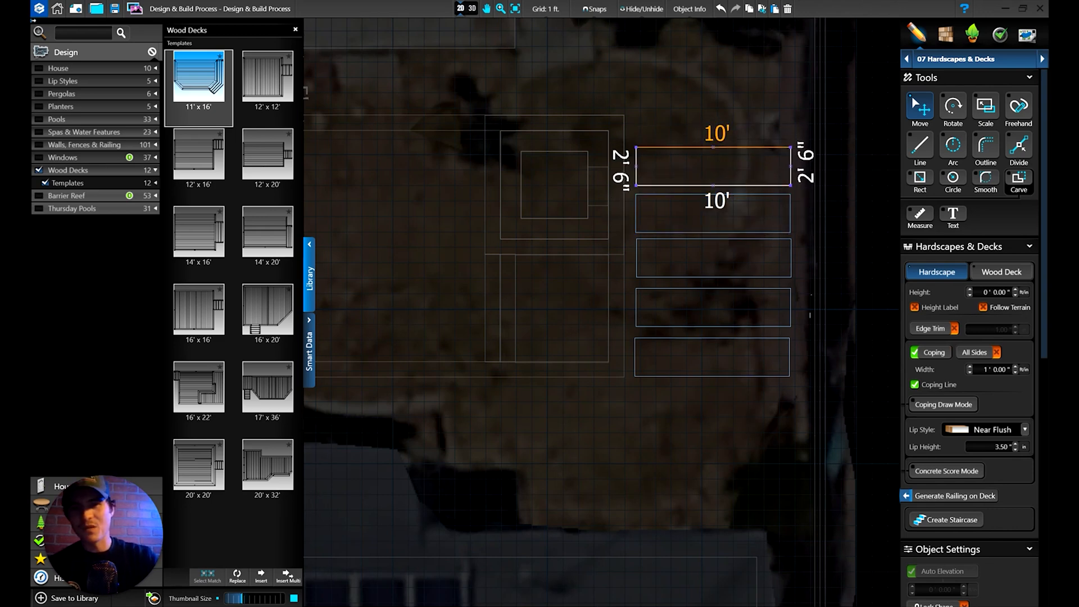
pyautogui.click(758, 110)
pyautogui.moveTo(750, 145); pyautogui.dragTo(752, 118)
# Step: Select all five hardscape pads, align them by their centers and distribute them evenly in the vertical direction
pyautogui.moveTo(749, 88); pyautogui.dragTo(715, 408)
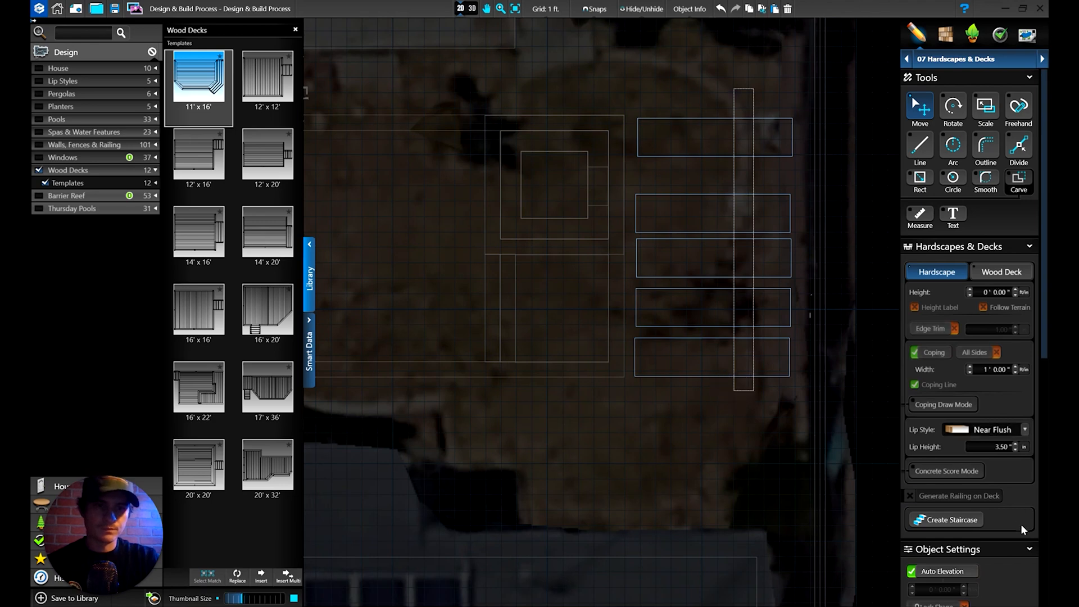
pyautogui.scroll(-3, 1000, 477)
pyautogui.scroll(-5, 1001, 476)
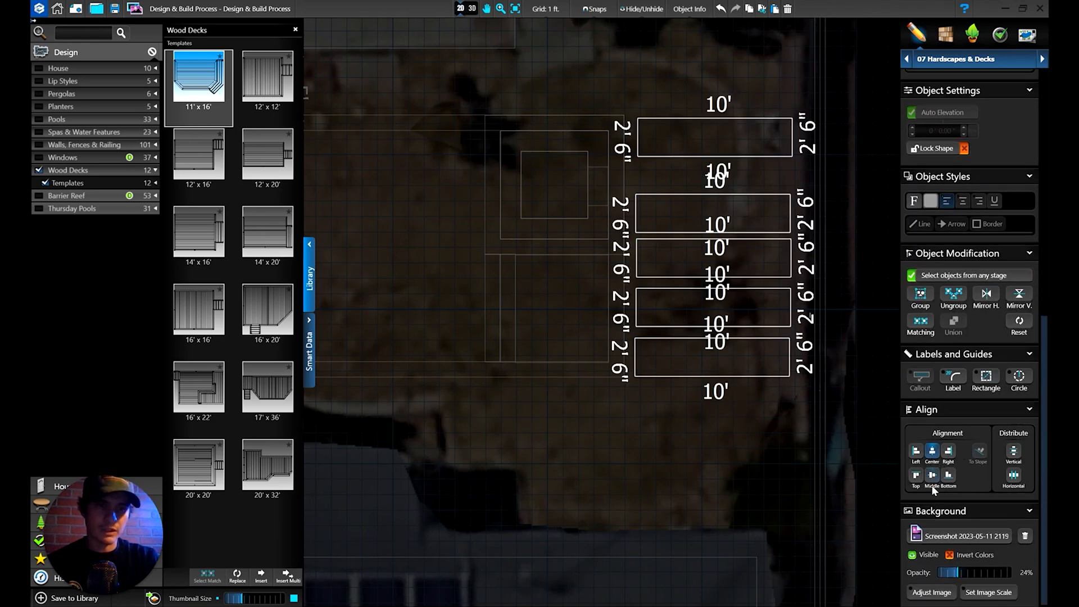
pyautogui.click(933, 454)
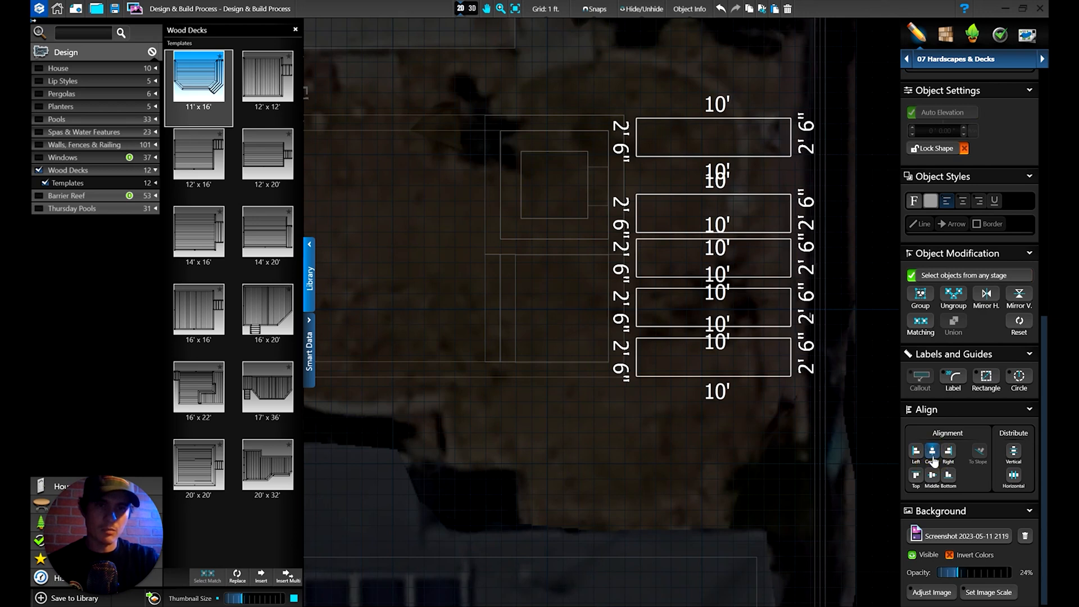
pyautogui.click(1013, 455)
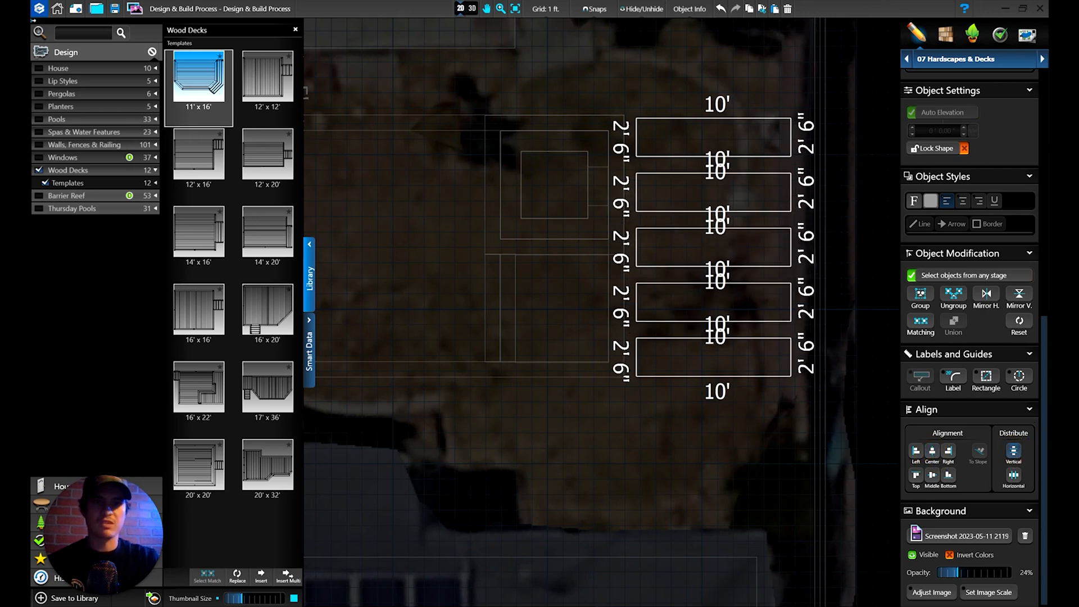
pyautogui.scroll(8, 985, 130)
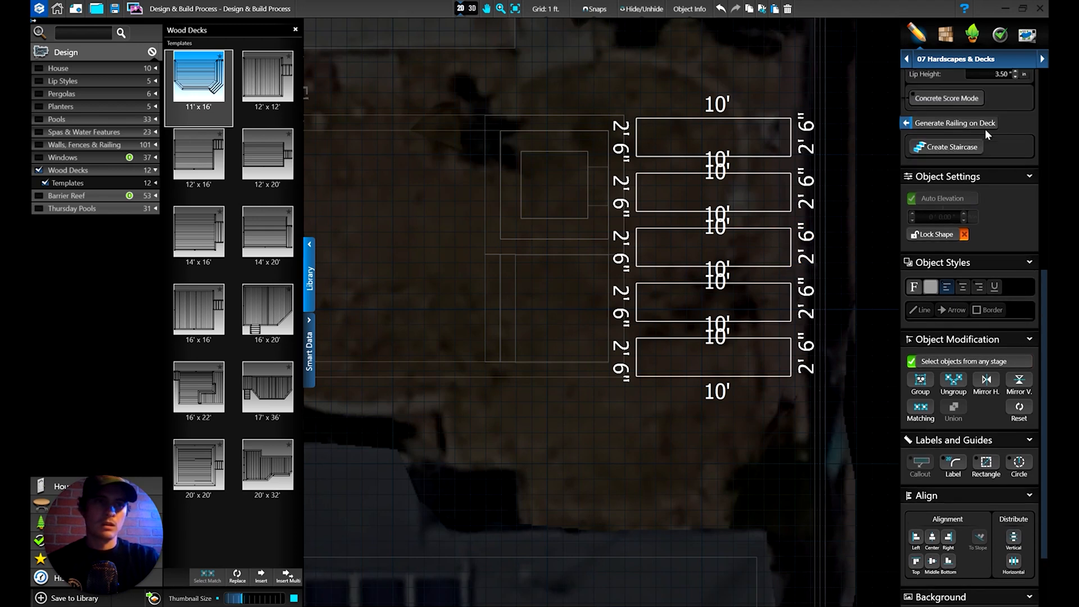
pyautogui.click(782, 84)
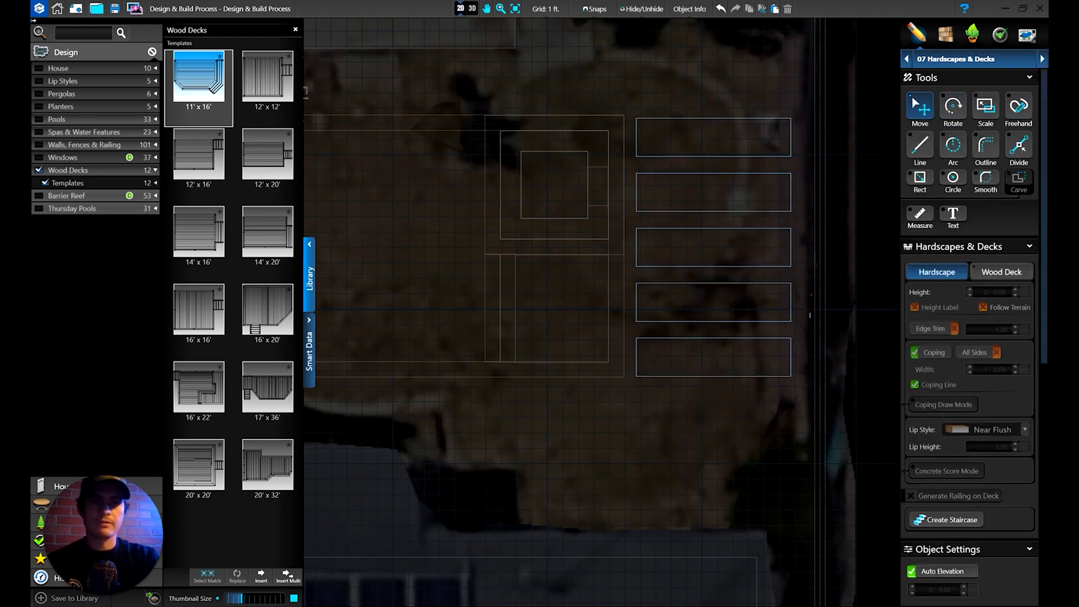
# Step: View the evenly spaced pads beside the pool in 3D and return to the 2D plan
pyautogui.click(471, 8)
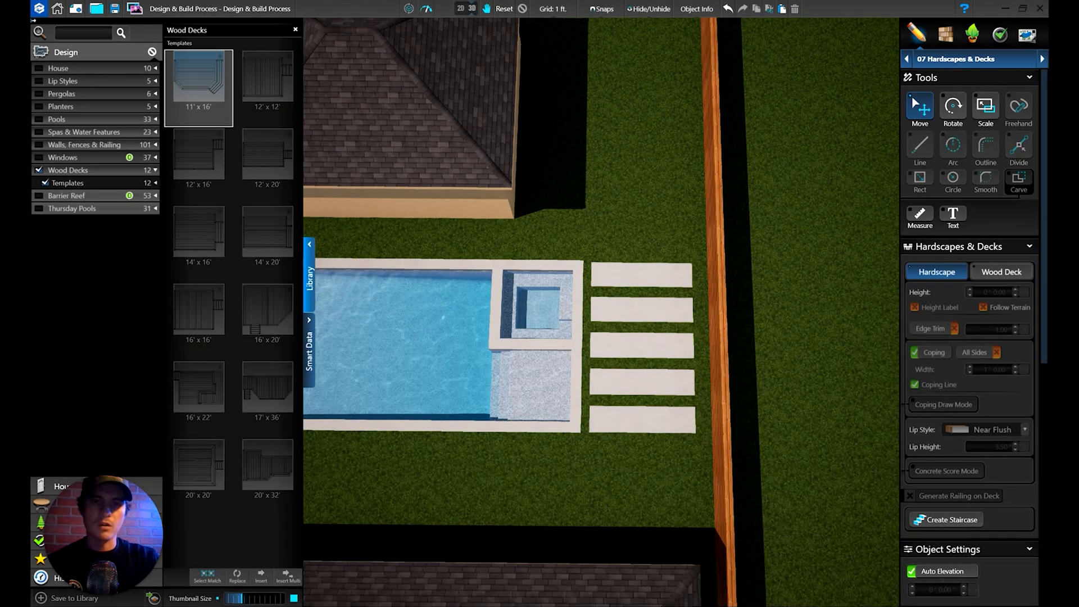
pyautogui.moveTo(647, 359)
pyautogui.mouseDown()
pyautogui.moveTo(677, 350)
pyautogui.moveTo(702, 285)
pyautogui.moveTo(621, 281)
pyautogui.moveTo(697, 294)
pyautogui.moveTo(715, 281)
pyautogui.moveTo(689, 345)
pyautogui.moveTo(645, 376)
pyautogui.mouseUp()
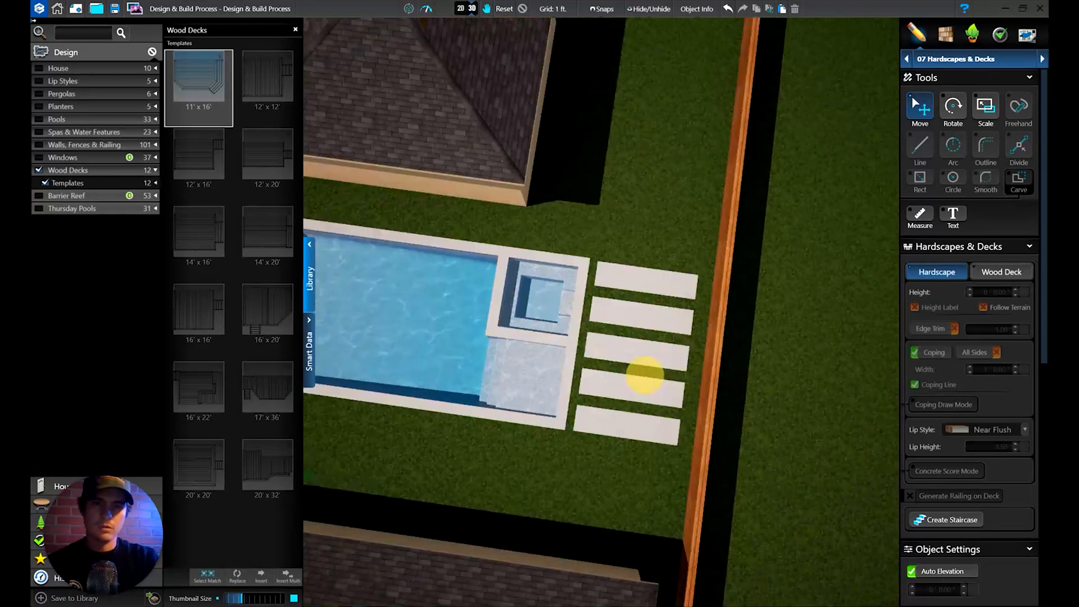
pyautogui.click(461, 9)
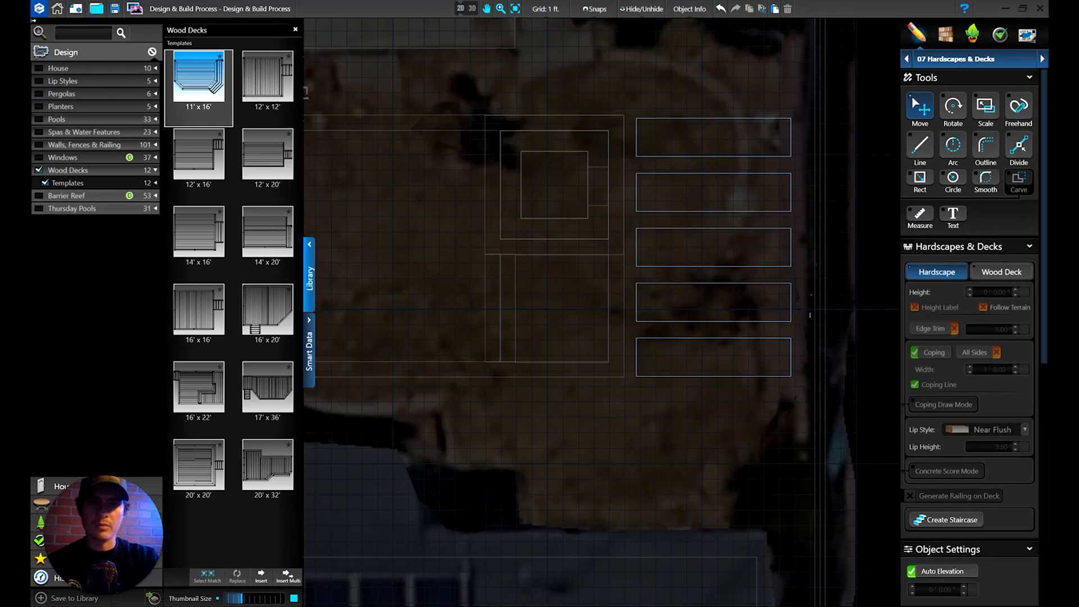
# Step: Stretch the top hardscape pad downward to a depth of 3'
pyautogui.scroll(2, 736, 149)
pyautogui.click(697, 159)
pyautogui.click(701, 160)
pyautogui.moveTo(701, 160); pyautogui.dragTo(701, 174)
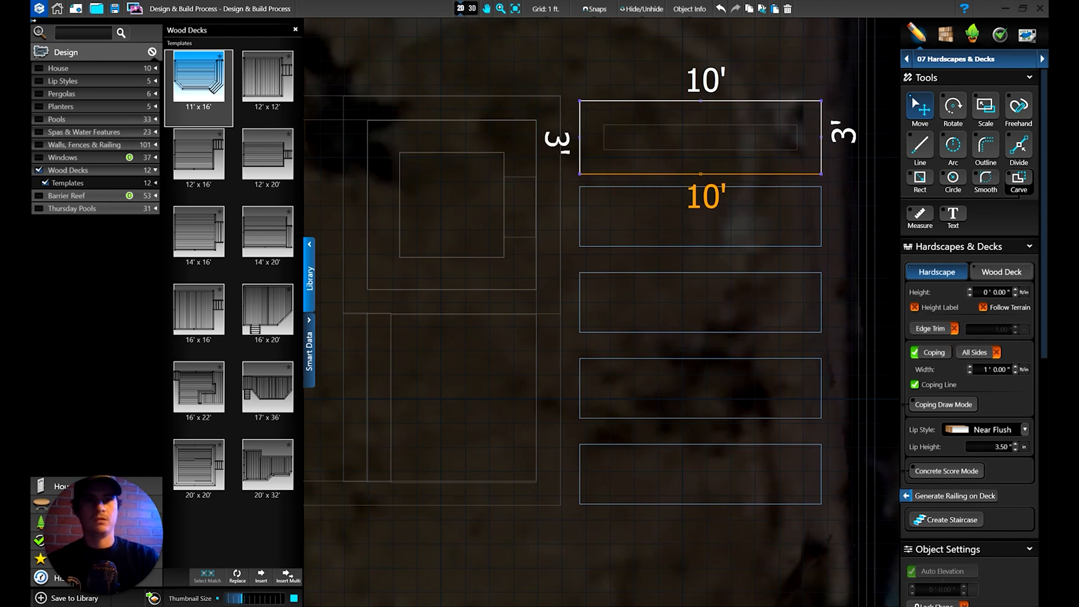
# Step: Delete the four lower 2' 6" pads and turn off coping on the remaining pad
pyautogui.moveTo(827, 230); pyautogui.dragTo(751, 521)
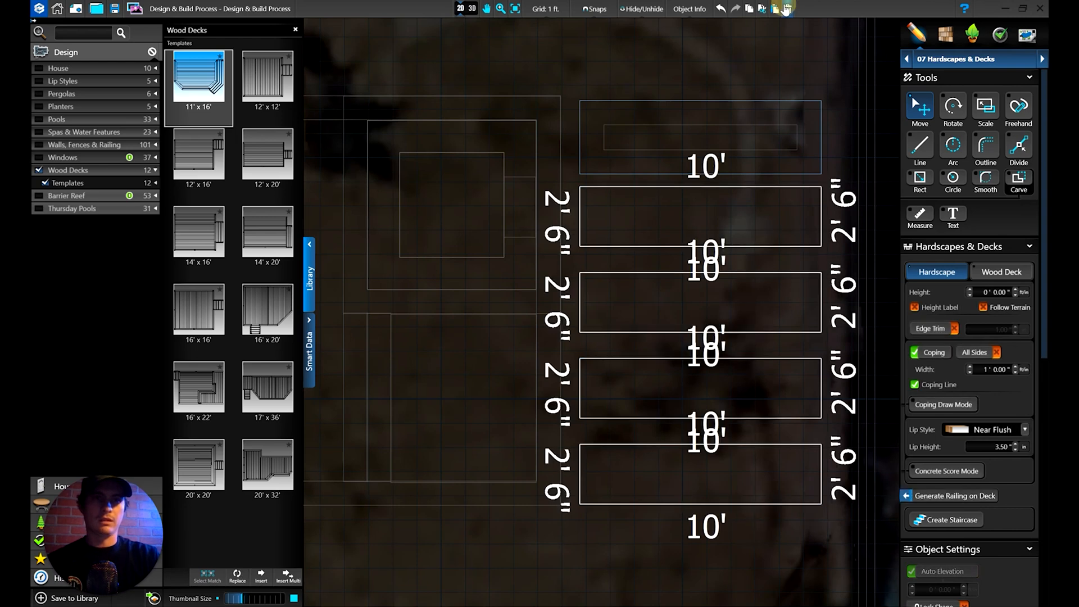
pyautogui.press('Delete')
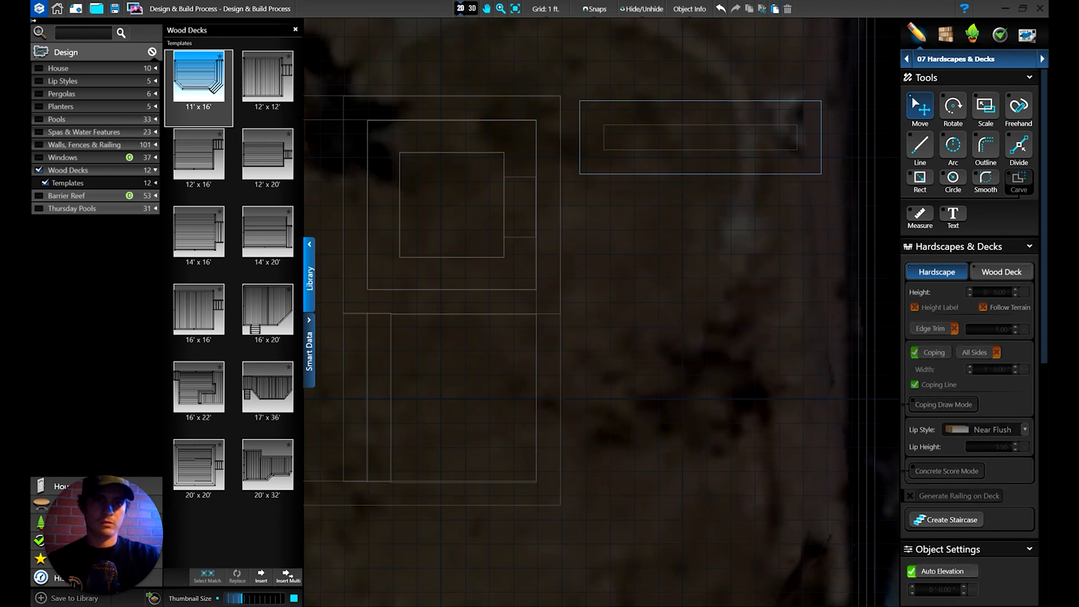
pyautogui.click(792, 170)
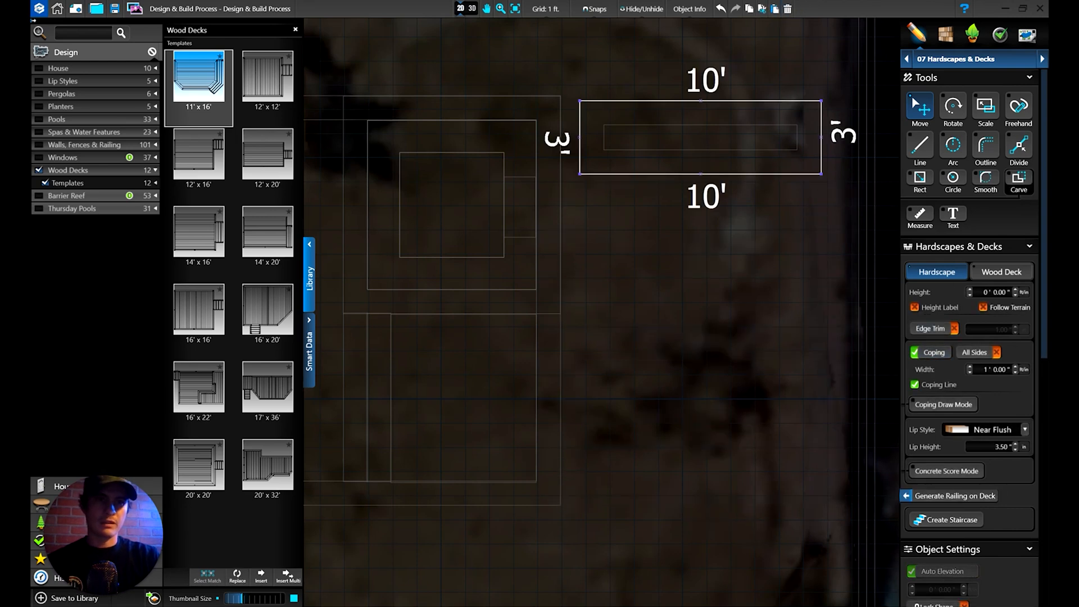
pyautogui.click(928, 350)
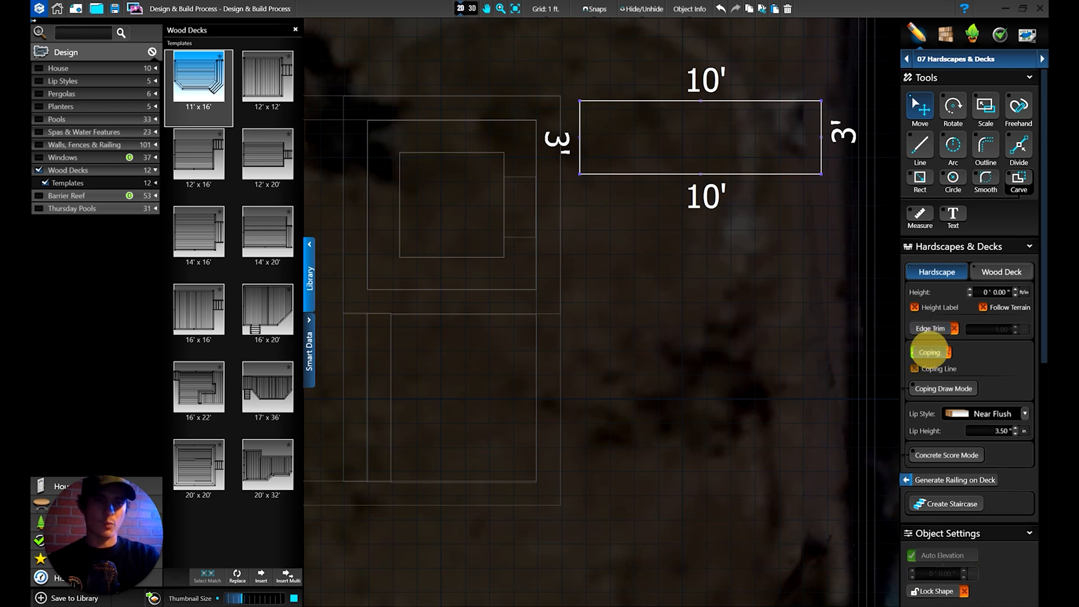
# Step: Copy the 10' by 3' pad without coping and paste four copies in a column below it
pyautogui.click(750, 9)
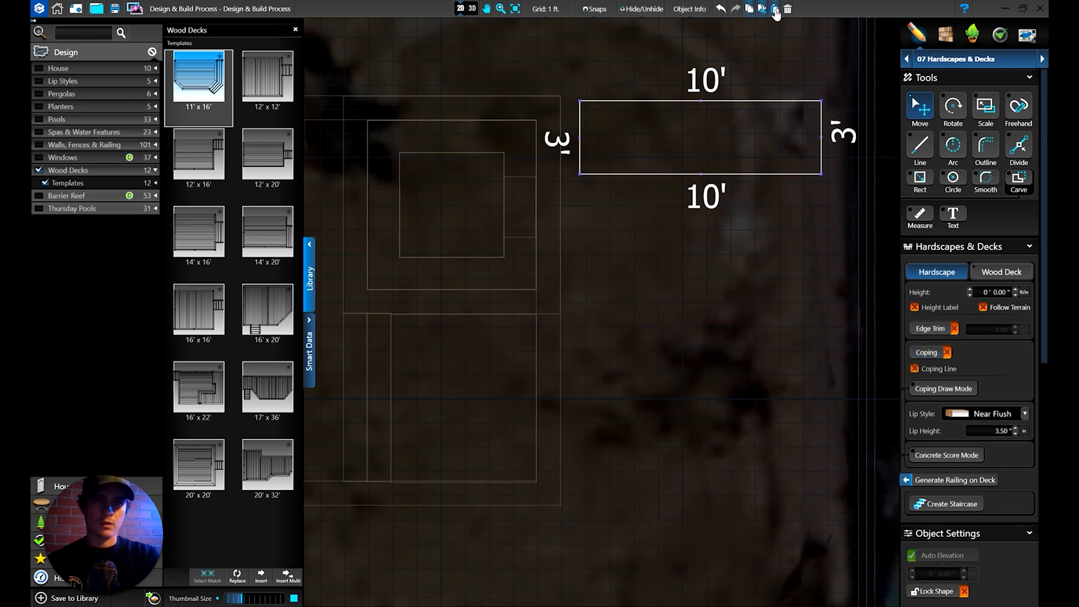
pyautogui.click(775, 9)
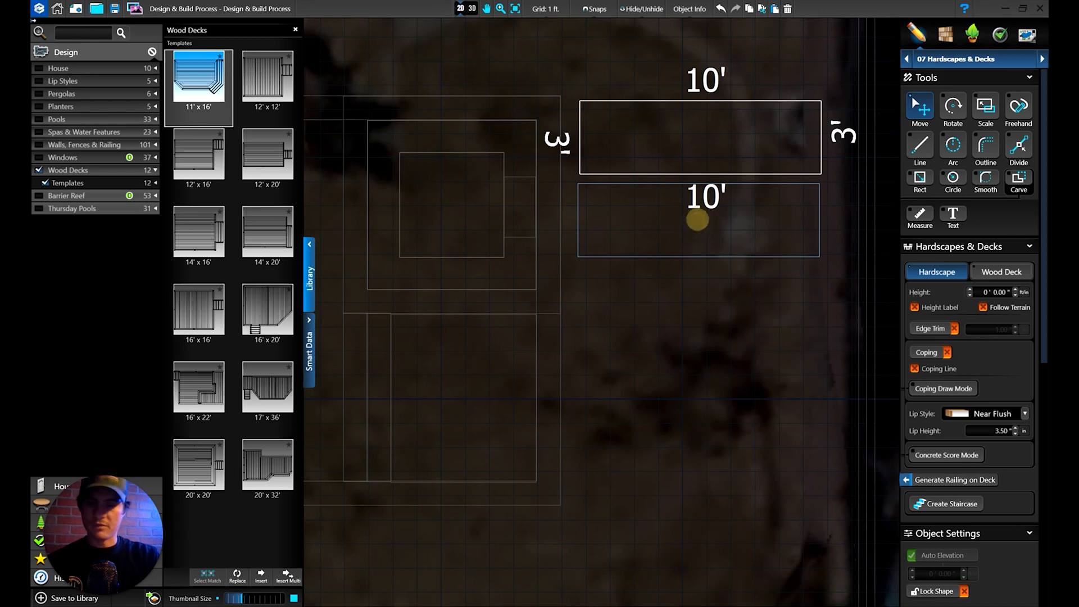
pyautogui.click(696, 219)
pyautogui.hotkey('ctrl', 'v')
pyautogui.click(700, 303)
pyautogui.hotkey('ctrl', 'v')
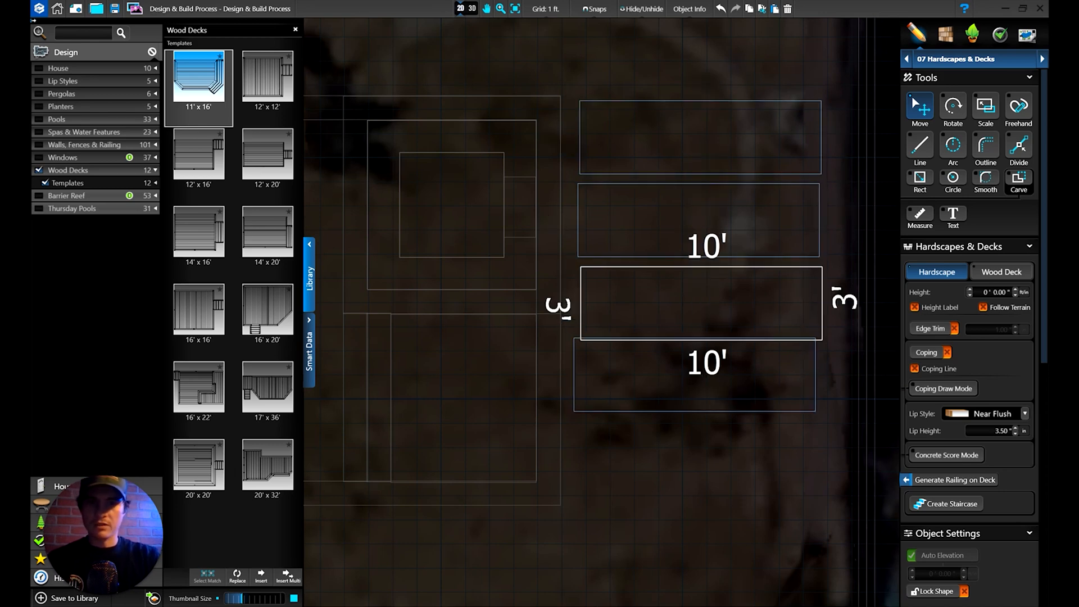
pyautogui.click(698, 382)
pyautogui.hotkey('ctrl', 'v')
pyautogui.click(694, 470)
# Step: Select the five 3' deep pads, center-align them and distribute them evenly in the vertical direction
pyautogui.moveTo(765, 545); pyautogui.dragTo(729, 106)
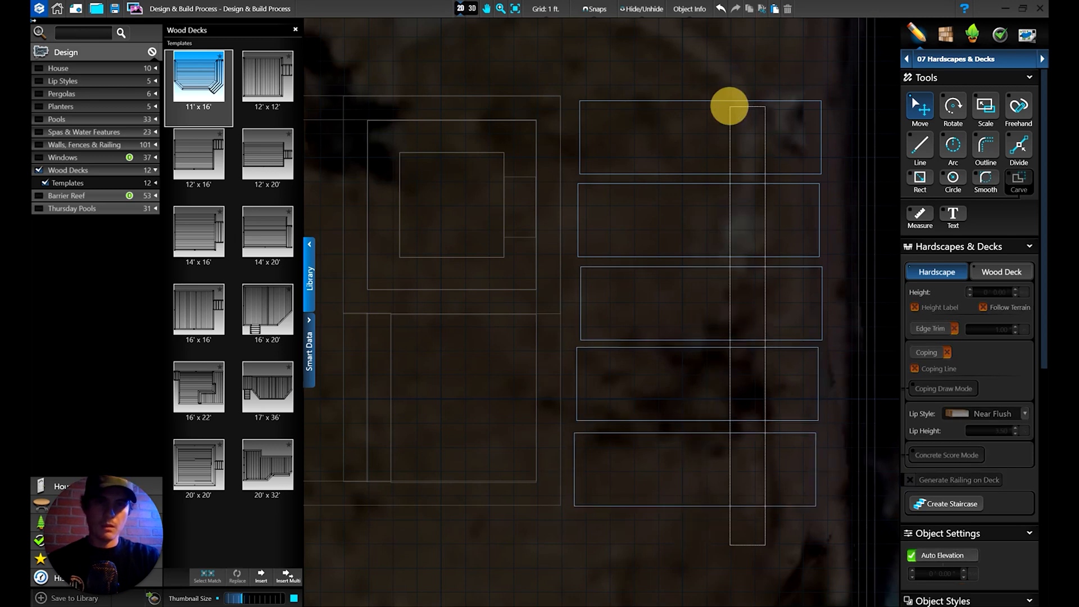
pyautogui.scroll(-8, 982, 562)
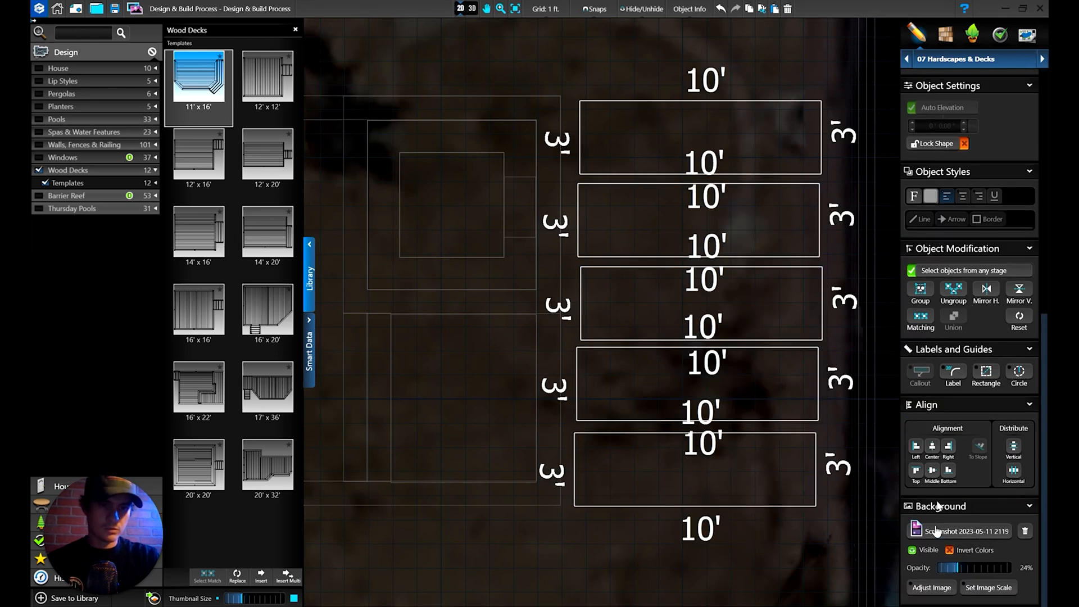
pyautogui.click(933, 448)
pyautogui.click(1013, 447)
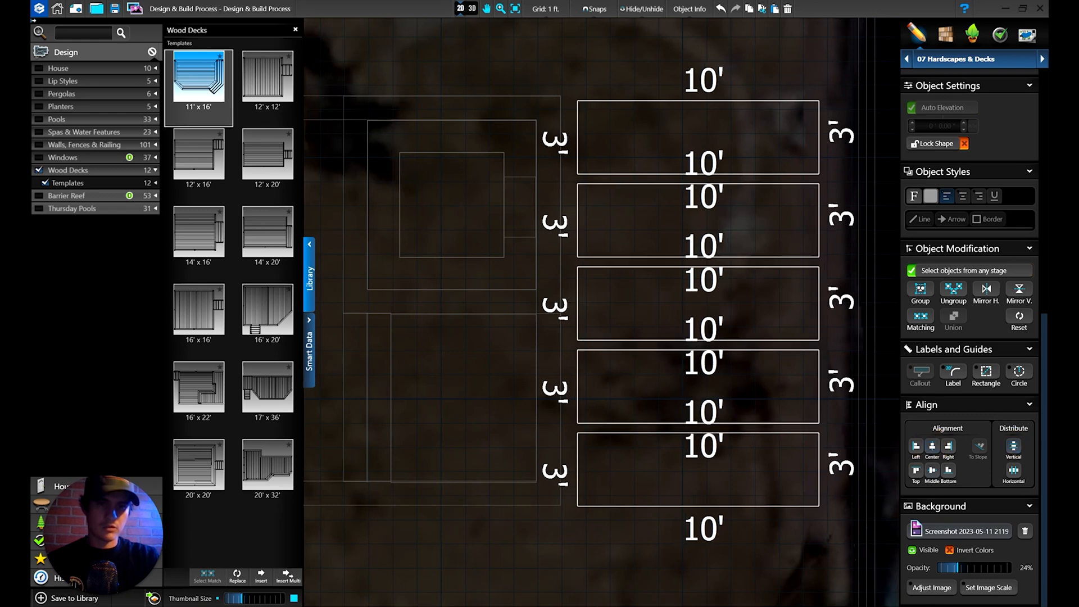
# Step: Nudge the pad column up and toward the pool, lining its top edge up with the pool coping and leaving a narrow gap
pyautogui.press('Up')
pyautogui.press('Up')
pyautogui.press('Up')
pyautogui.press('Up')
pyautogui.press('Up')
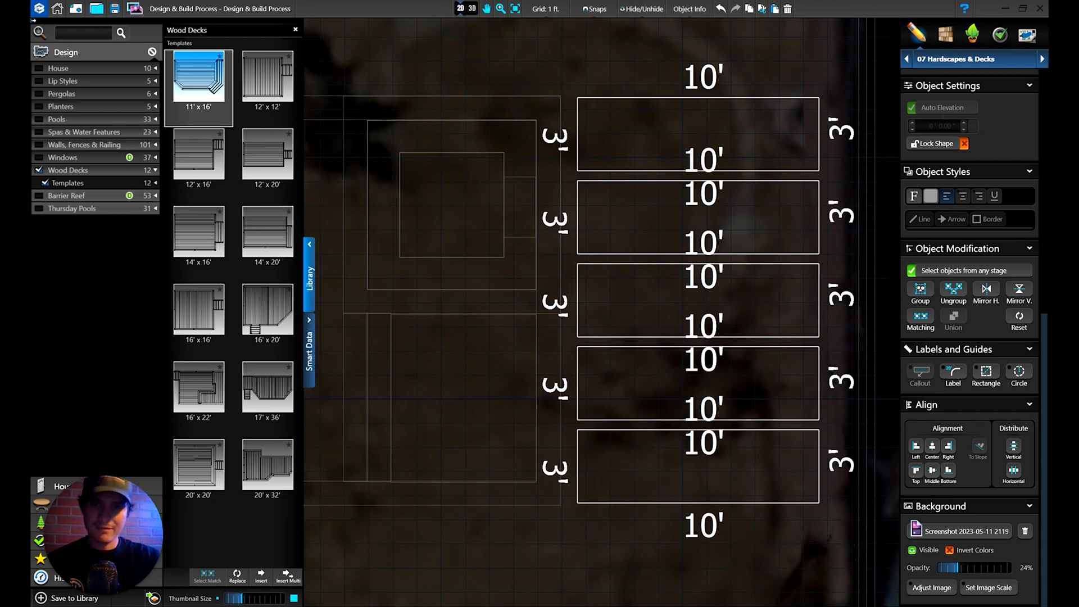
pyautogui.press('Left')
pyautogui.press('Left')
pyautogui.press('Left')
pyautogui.press('Left')
pyautogui.press('Left')
pyautogui.press('Left')
pyautogui.press('Left')
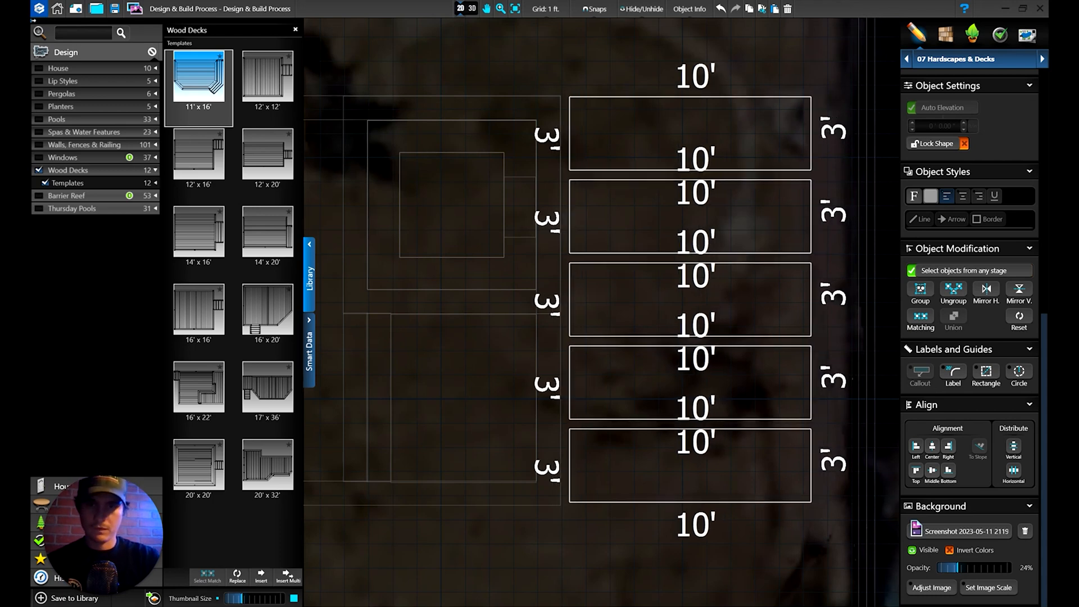
pyautogui.press('Right')
pyautogui.press('Right')
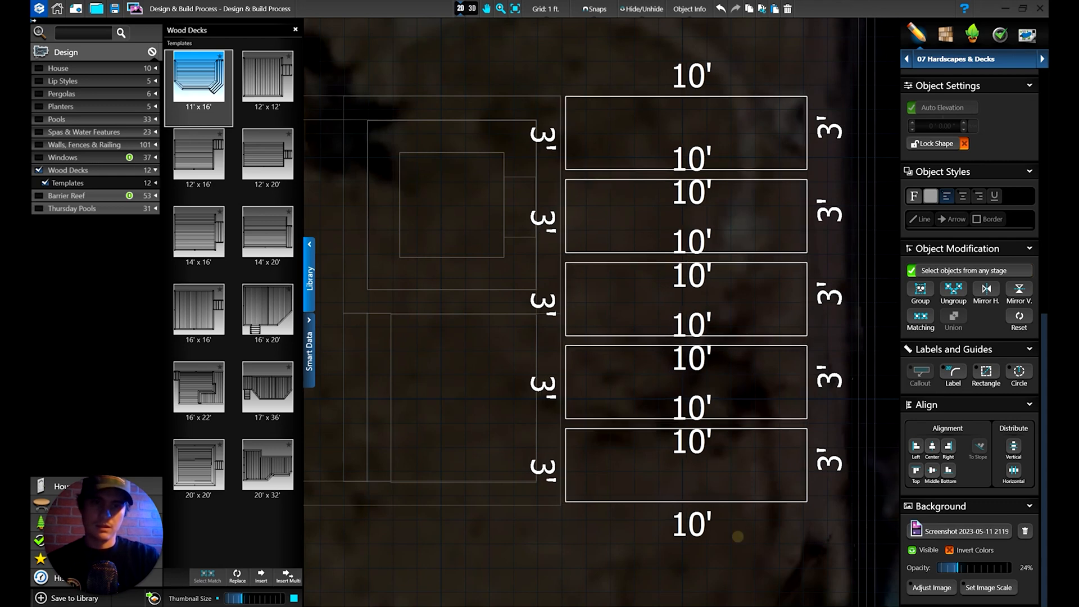
pyautogui.click(738, 536)
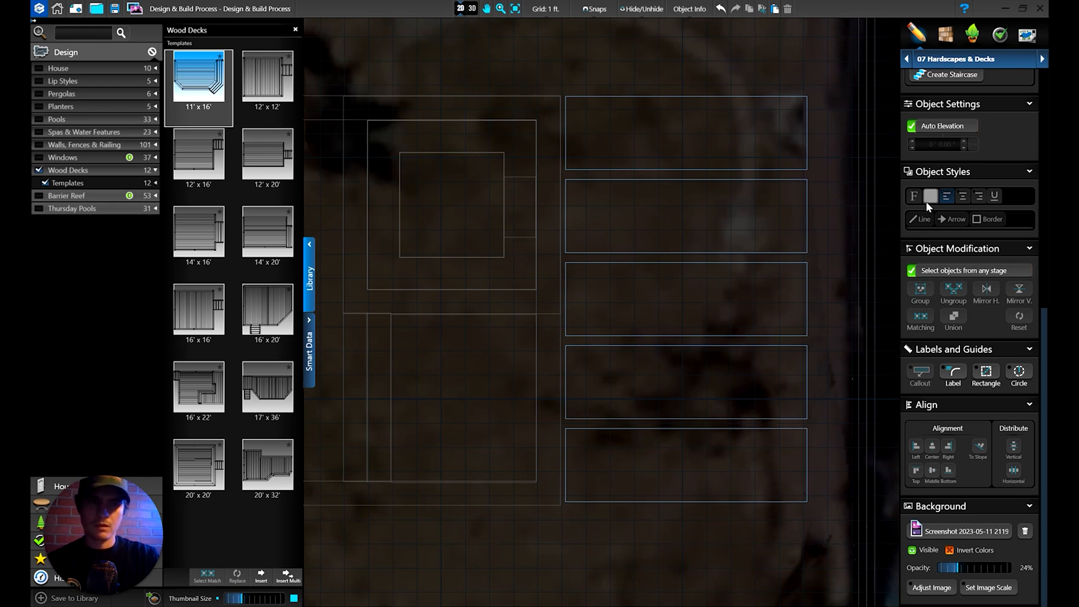
# Step: Measure the gap between the second and third hardscape pads
pyautogui.scroll(8, 929, 207)
pyautogui.click(920, 215)
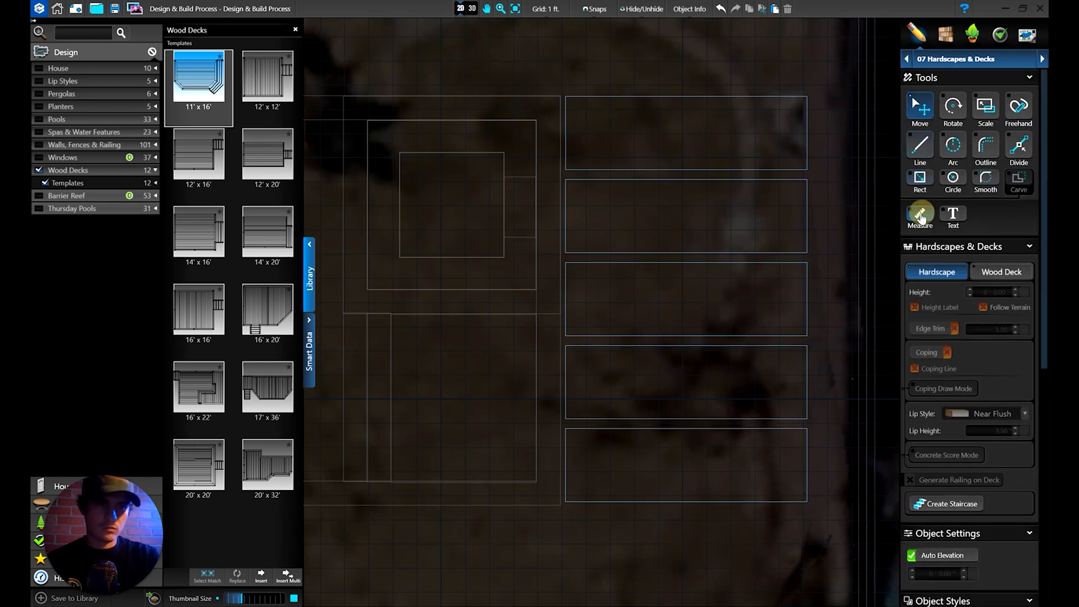
pyautogui.scroll(2, 810, 292)
pyautogui.moveTo(732, 231); pyautogui.dragTo(732, 244)
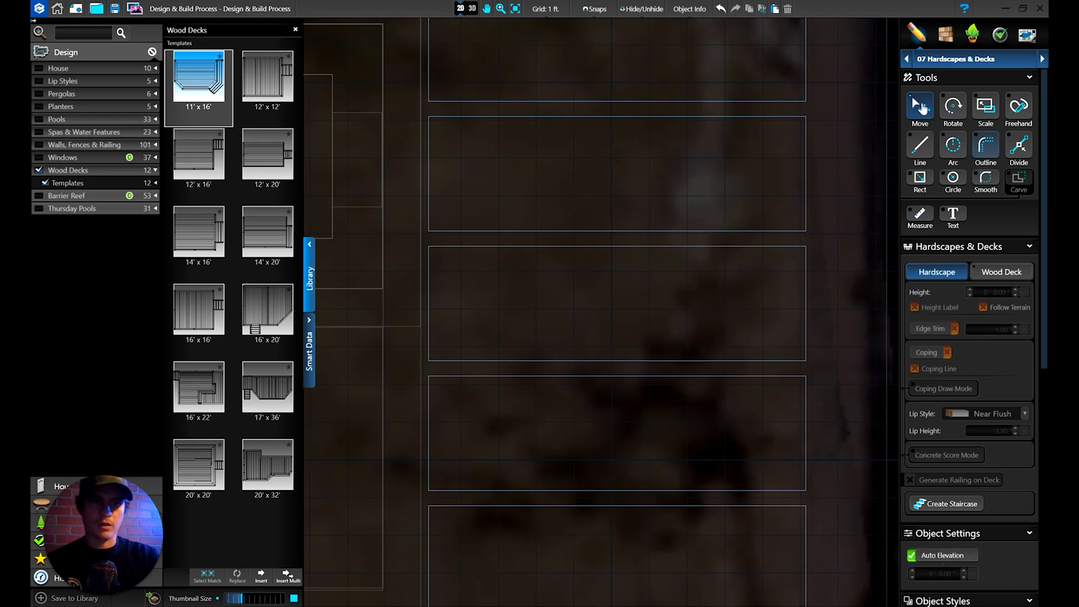
# Step: Delete the four lower pads again and reduce the remaining top pad's depth to 2' 8"
pyautogui.scroll(-2, 758, 244)
pyautogui.moveTo(706, 479); pyautogui.dragTo(686, 214)
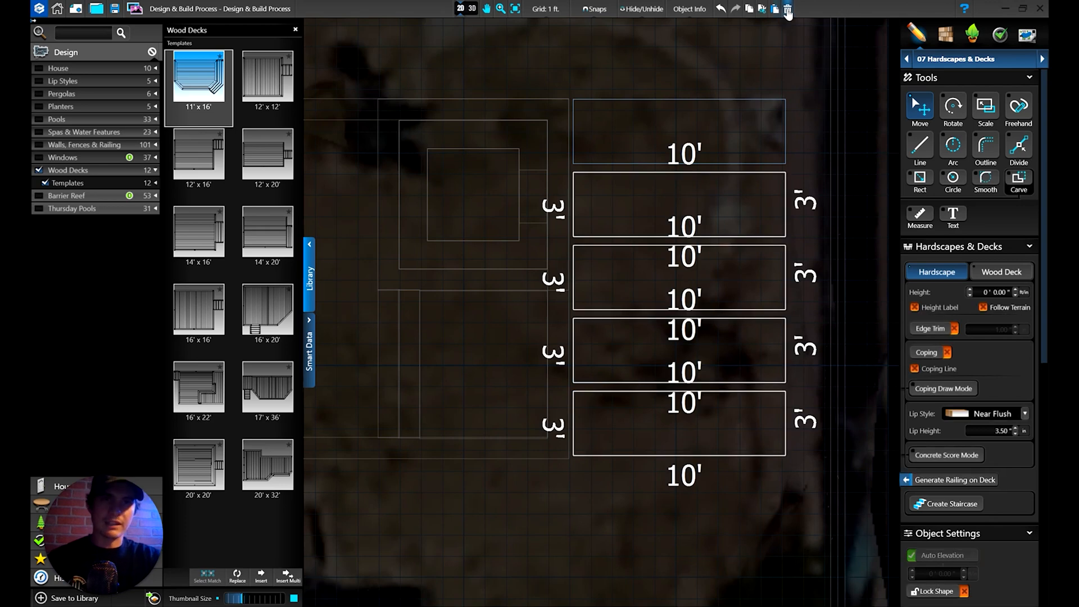
pyautogui.press('Delete')
pyautogui.click(686, 162)
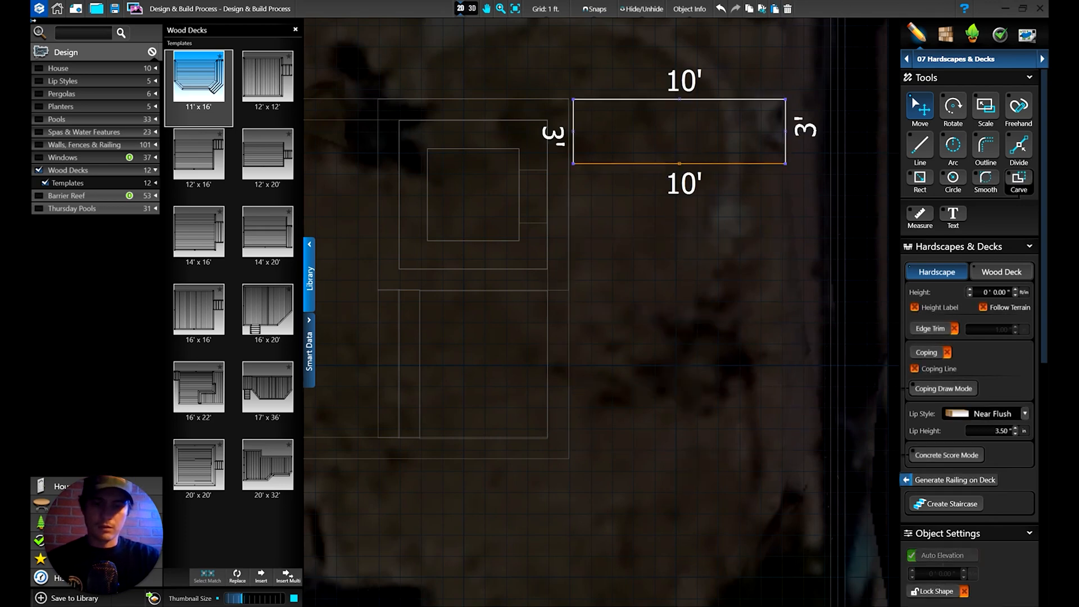
pyautogui.moveTo(686, 163); pyautogui.dragTo(686, 156)
pyautogui.click(709, 222)
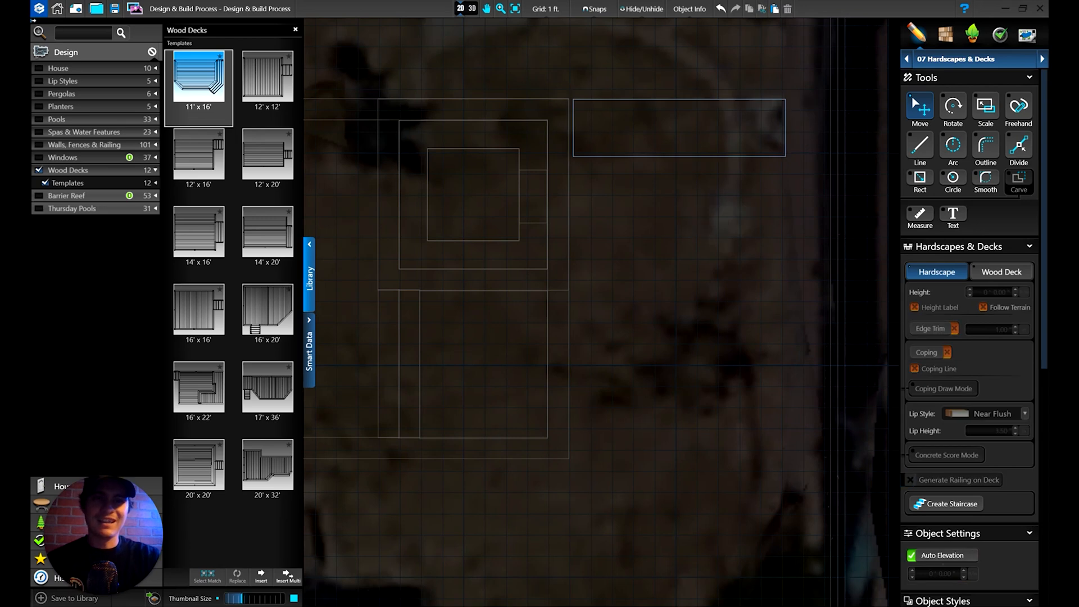
# Step: Copy the 10' by 2' 8" pad and paste four copies below it, the lowest near the pool's bottom edge
pyautogui.click(730, 157)
pyautogui.click(750, 13)
pyautogui.click(776, 12)
pyautogui.click(678, 192)
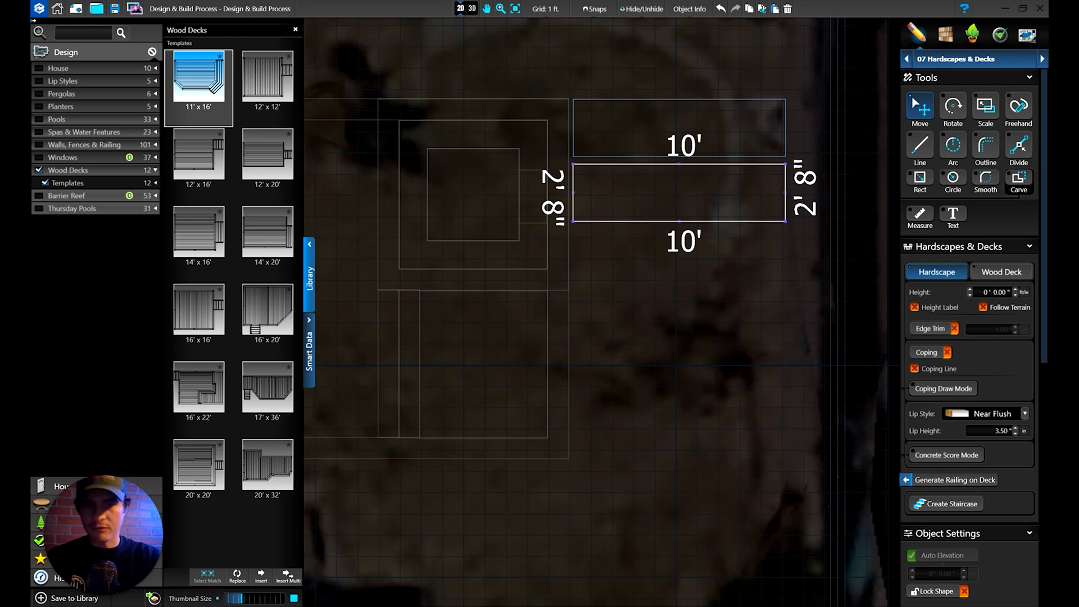
pyautogui.click(684, 259)
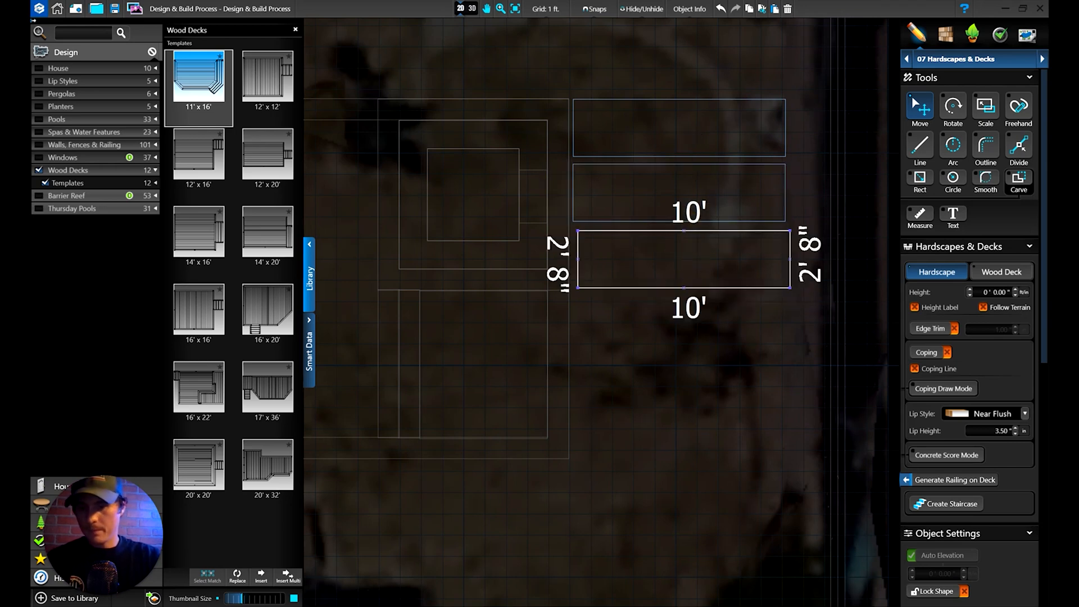
pyautogui.hotkey('ctrl', 'v')
pyautogui.click(684, 326)
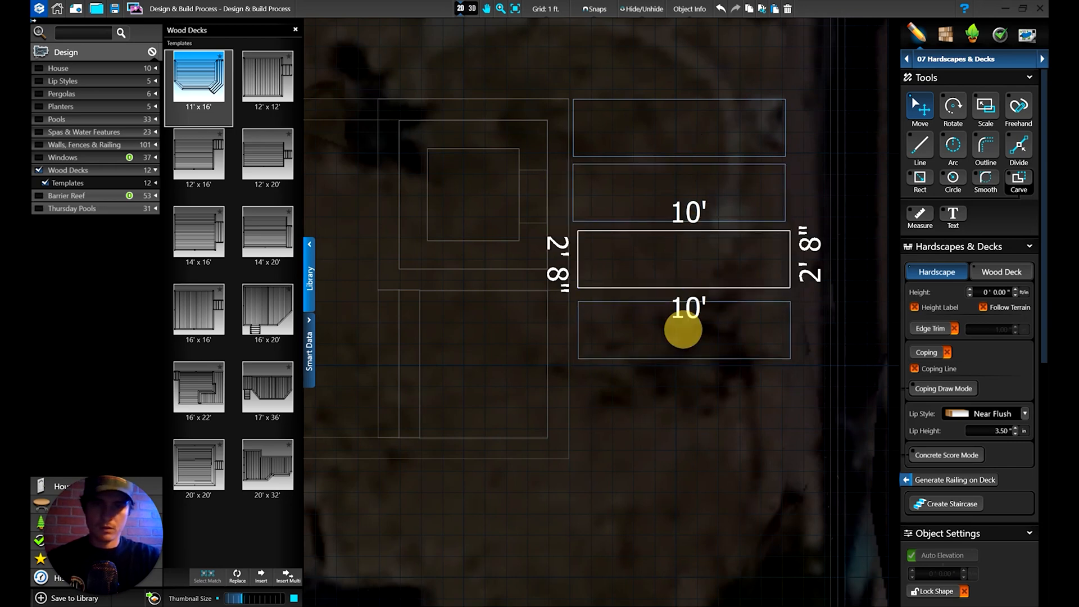
pyautogui.hotkey('ctrl', 'v')
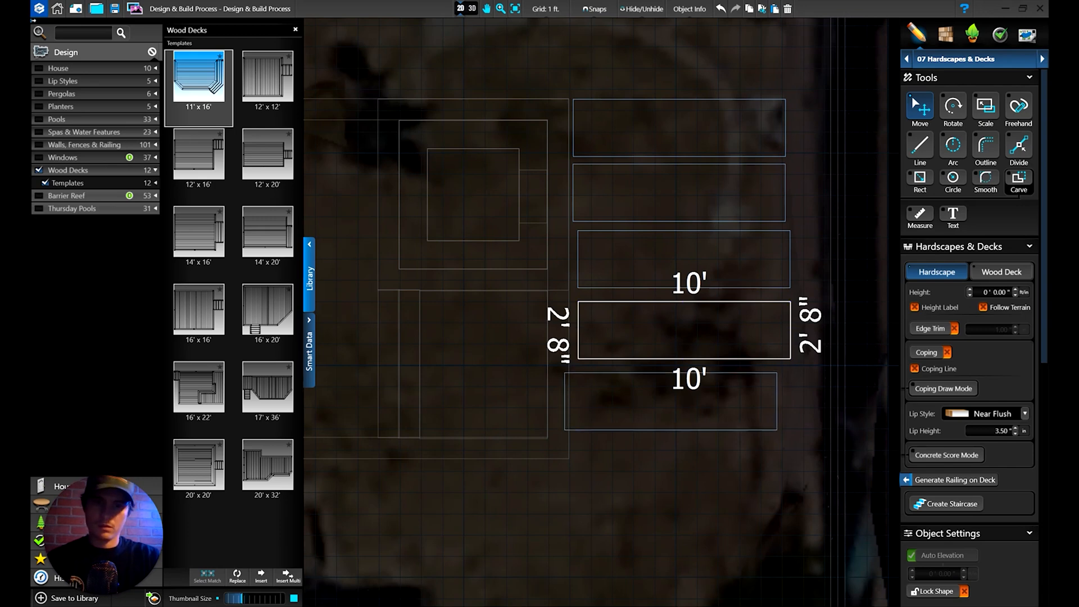
pyautogui.click(682, 426)
# Step: Line the lowest pad up with the pool coping's lower edge, then center-align all five pads and distribute them vertically
pyautogui.click(857, 509)
pyautogui.hotkey('ctrl', 'a')
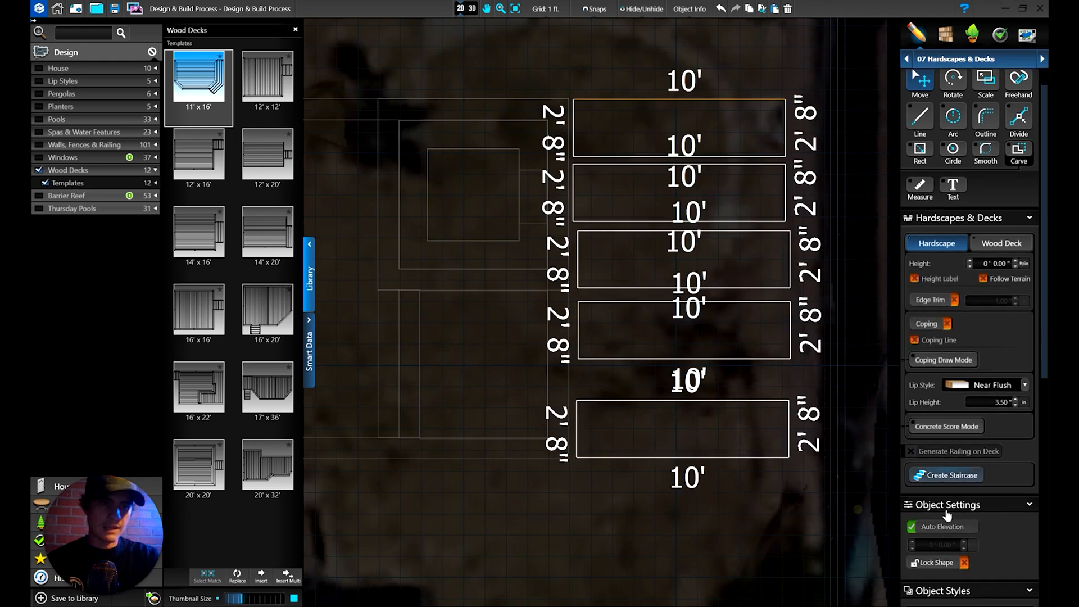
pyautogui.scroll(-5, 937, 508)
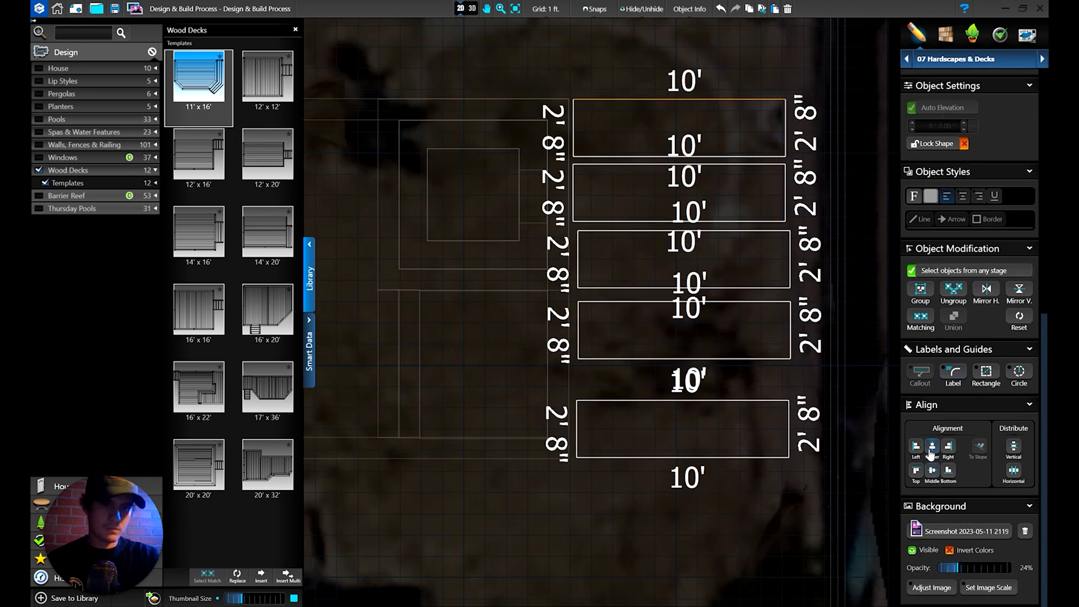
pyautogui.click(931, 450)
pyautogui.click(1014, 449)
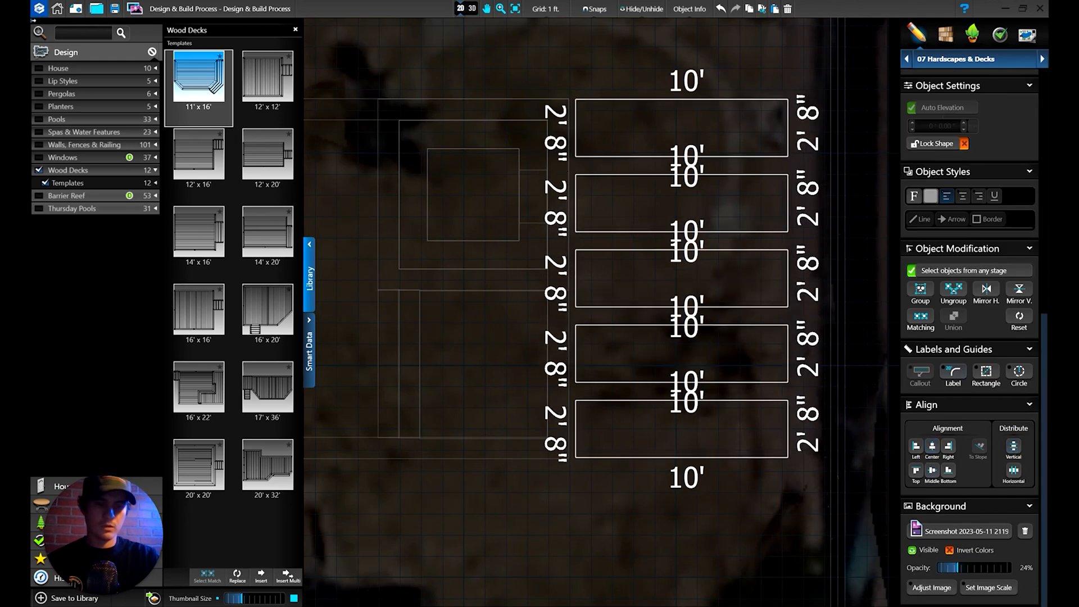
# Step: Nudge the five pads toward the fence to leave a narrow gap beside the pool coping, and check them in 3D
pyautogui.press('Right')
pyautogui.press('Right')
pyautogui.press('Right')
pyautogui.press('Right')
pyautogui.press('Right')
pyautogui.press('Right')
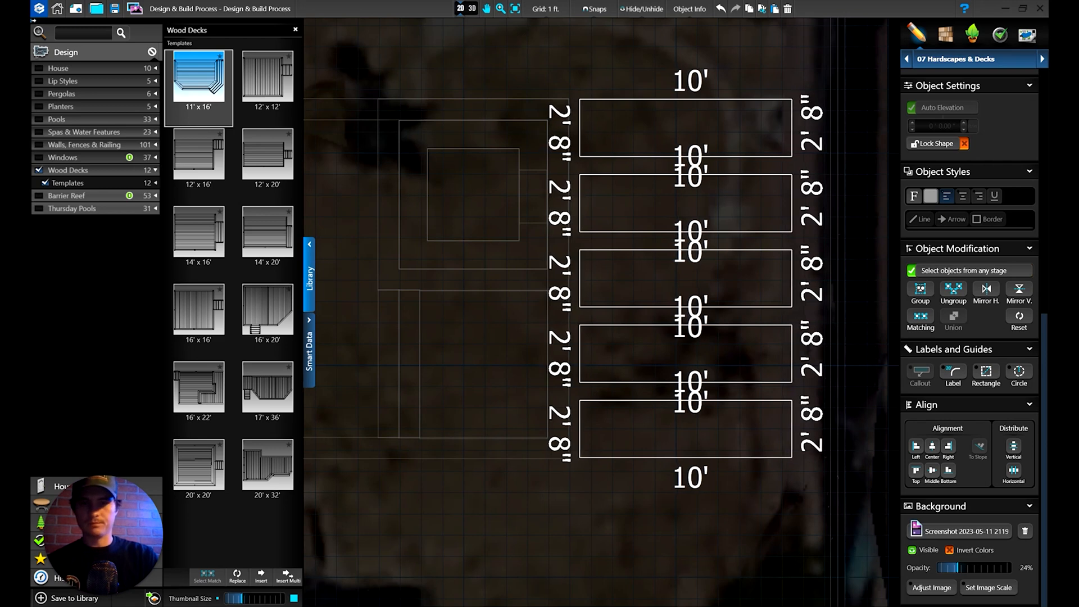
pyautogui.press('Right')
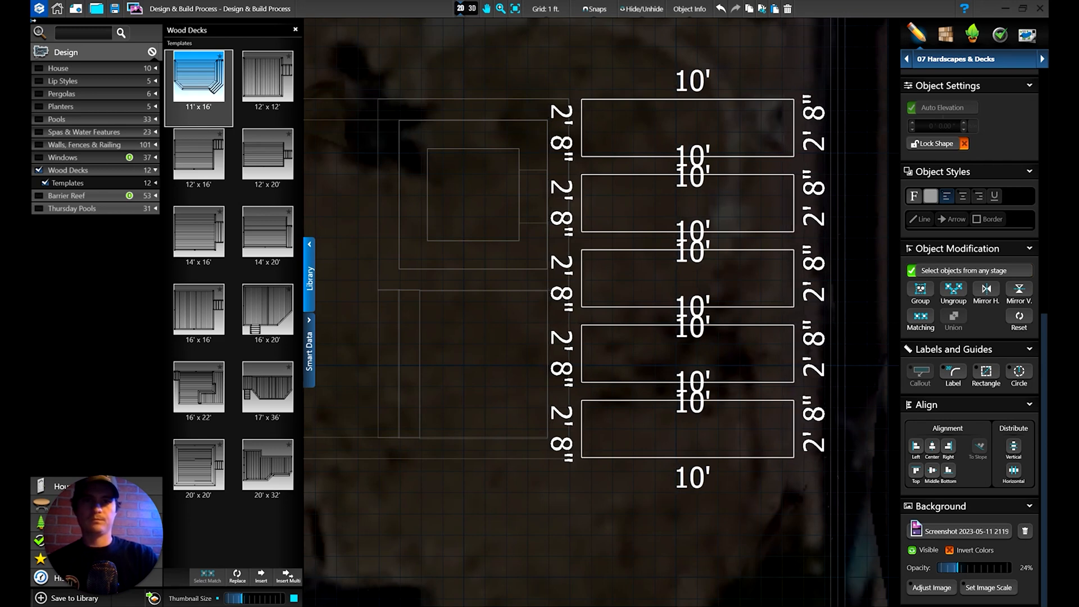
pyautogui.press('Escape')
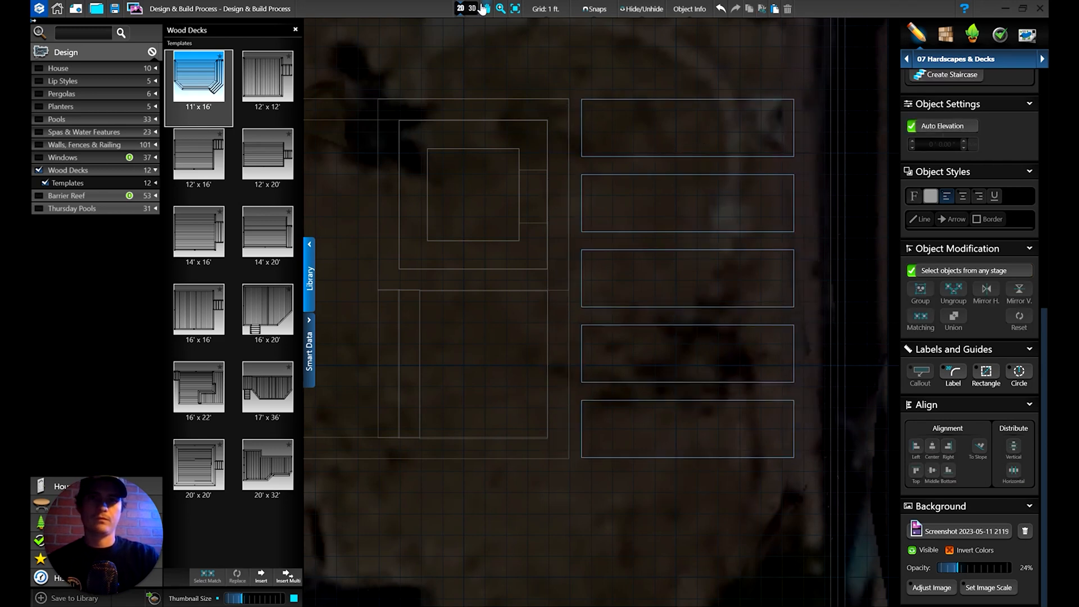
pyautogui.click(472, 9)
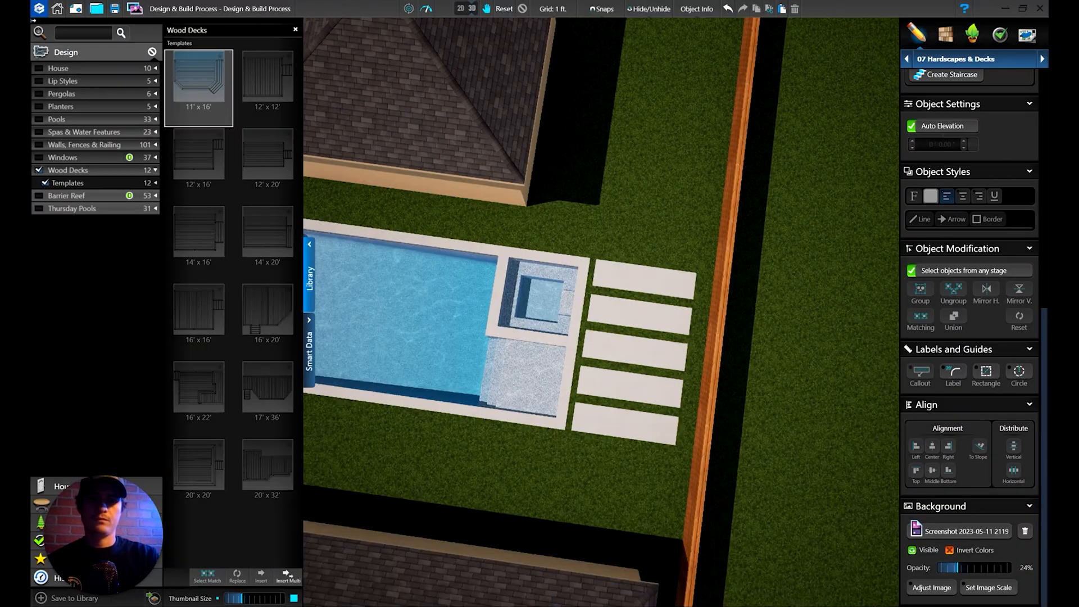
pyautogui.moveTo(633, 495); pyautogui.dragTo(672, 380)
pyautogui.scroll(5, 675, 386)
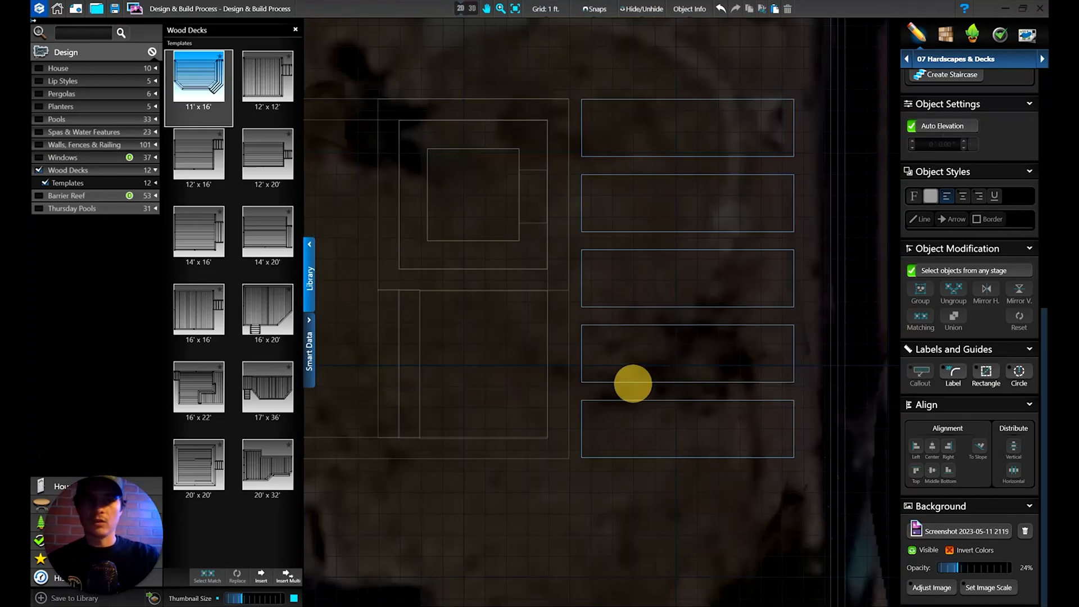
# Step: Draw a 44' by 11' rectangular hardscape between the pool and the house, ending flush with the pads' fence-side edge
pyautogui.moveTo(633, 384); pyautogui.dragTo(477, 418, button='middle')
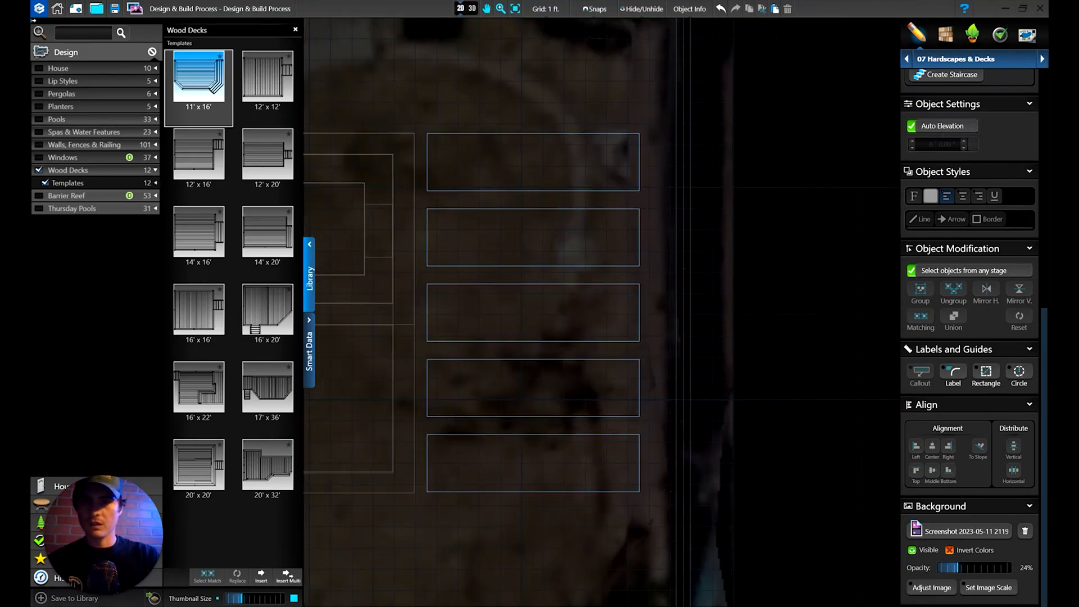
pyautogui.scroll(-3, 580, 290)
pyautogui.moveTo(580, 289); pyautogui.dragTo(770, 166, button='middle')
pyautogui.scroll(-2, 635, 336)
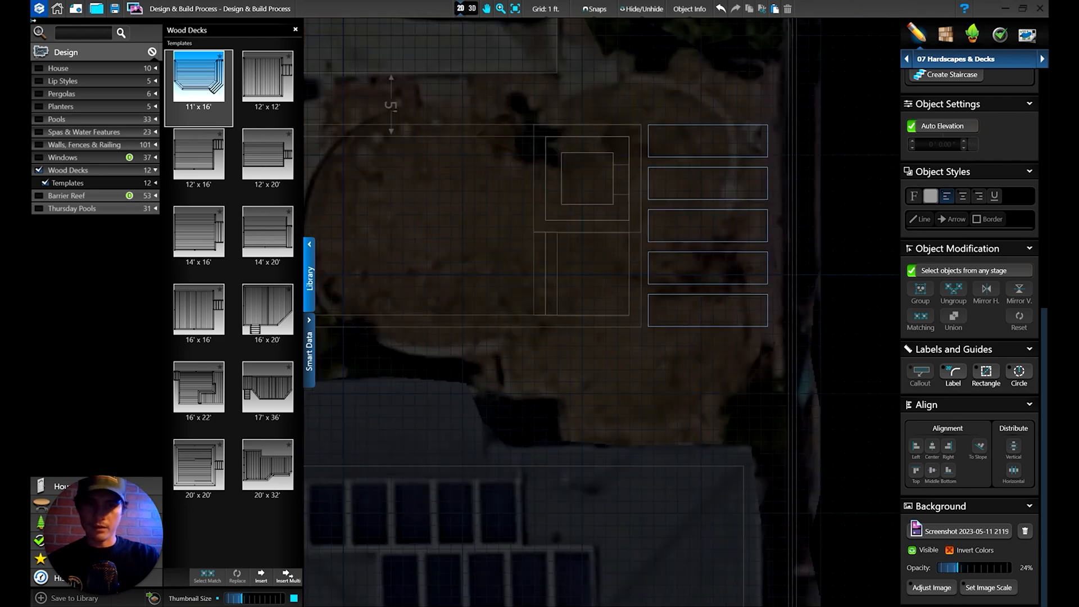
pyautogui.moveTo(635, 336); pyautogui.dragTo(771, 325, button='middle')
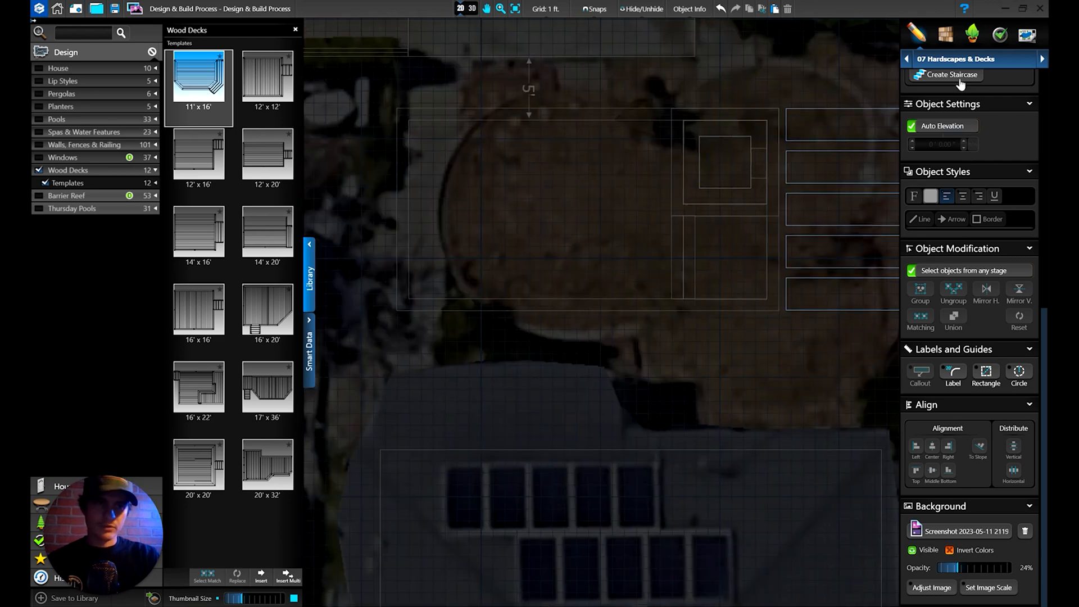
pyautogui.scroll(10, 915, 183)
pyautogui.click(920, 179)
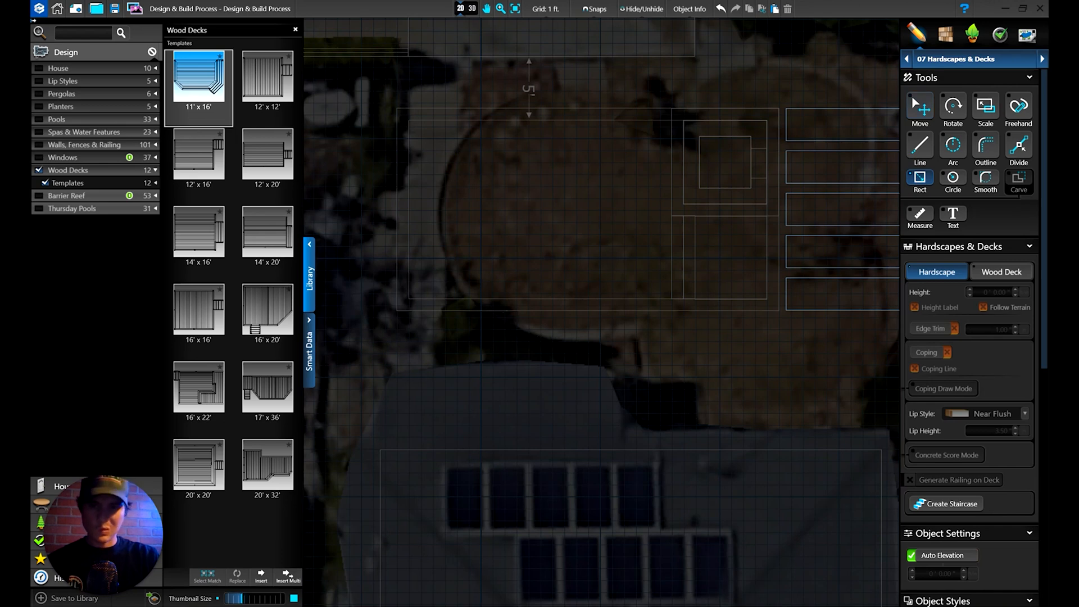
pyautogui.click(381, 450)
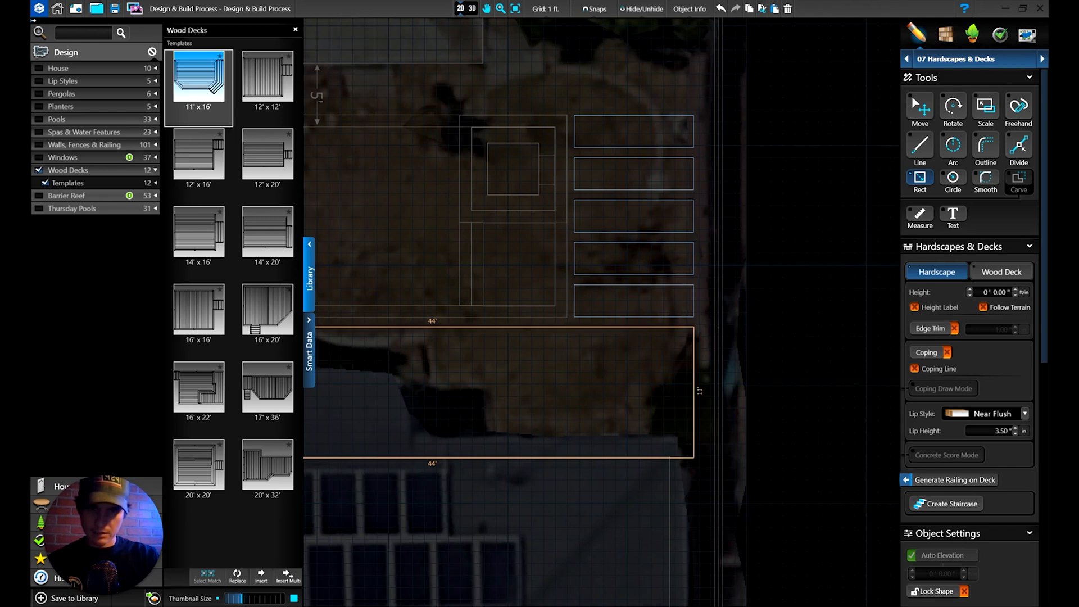
pyautogui.click(694, 327)
pyautogui.click(919, 106)
# Step: Examine in 3D how the large hardscape and the pads sit against the pool and fence
pyautogui.click(473, 10)
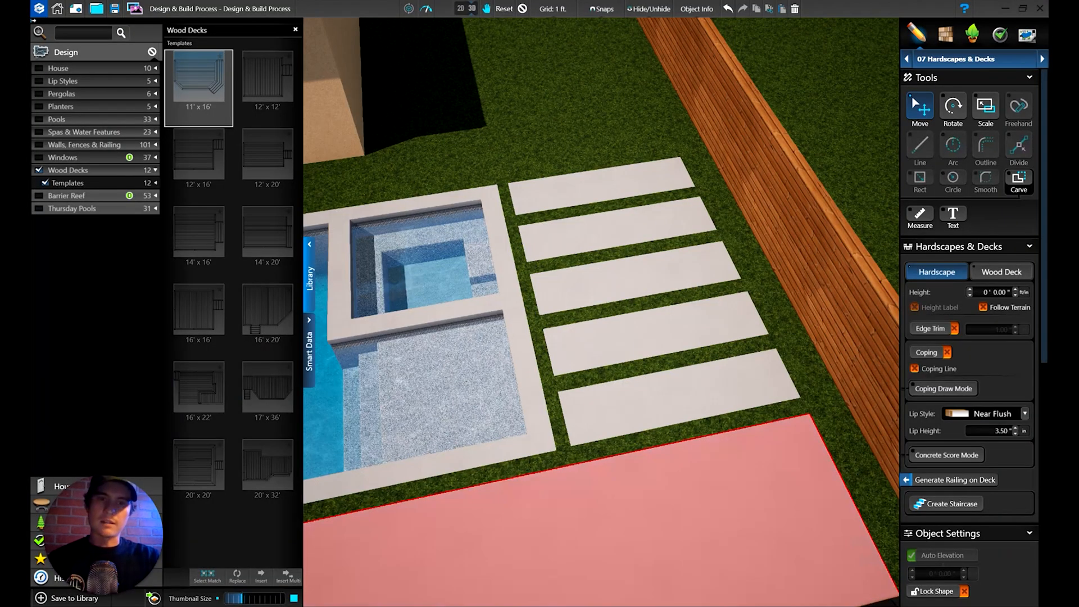
pyautogui.moveTo(736, 461); pyautogui.dragTo(568, 329)
pyautogui.scroll(-5, 596, 323)
pyautogui.moveTo(753, 371); pyautogui.dragTo(600, 371)
pyautogui.scroll(5, 600, 371)
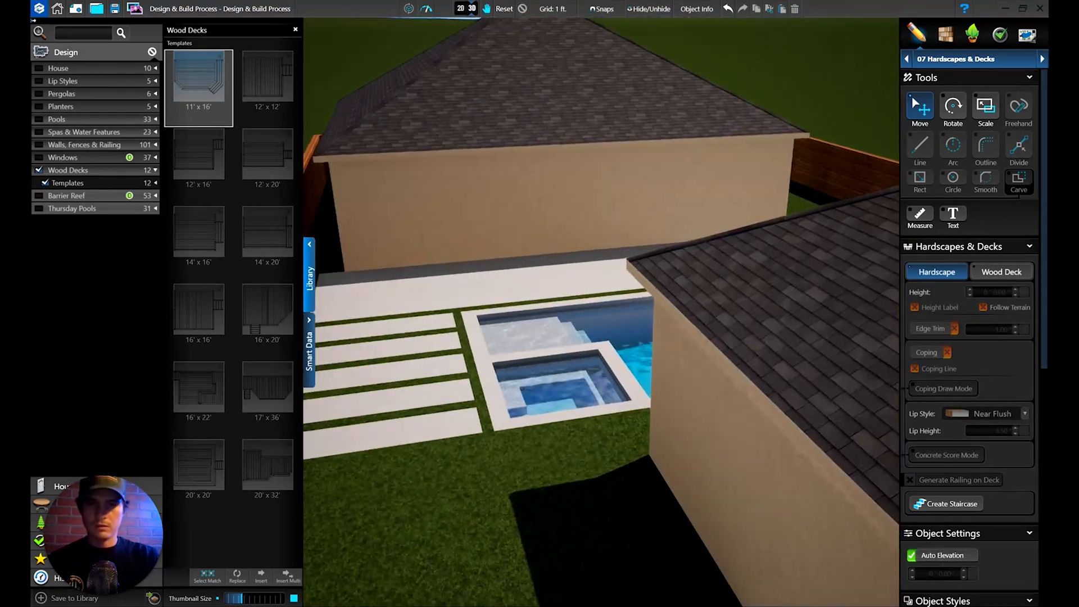
pyautogui.scroll(3, 600, 371)
pyautogui.moveTo(601, 371)
pyautogui.mouseDown()
pyautogui.moveTo(607, 402)
pyautogui.moveTo(540, 404)
pyautogui.mouseUp()
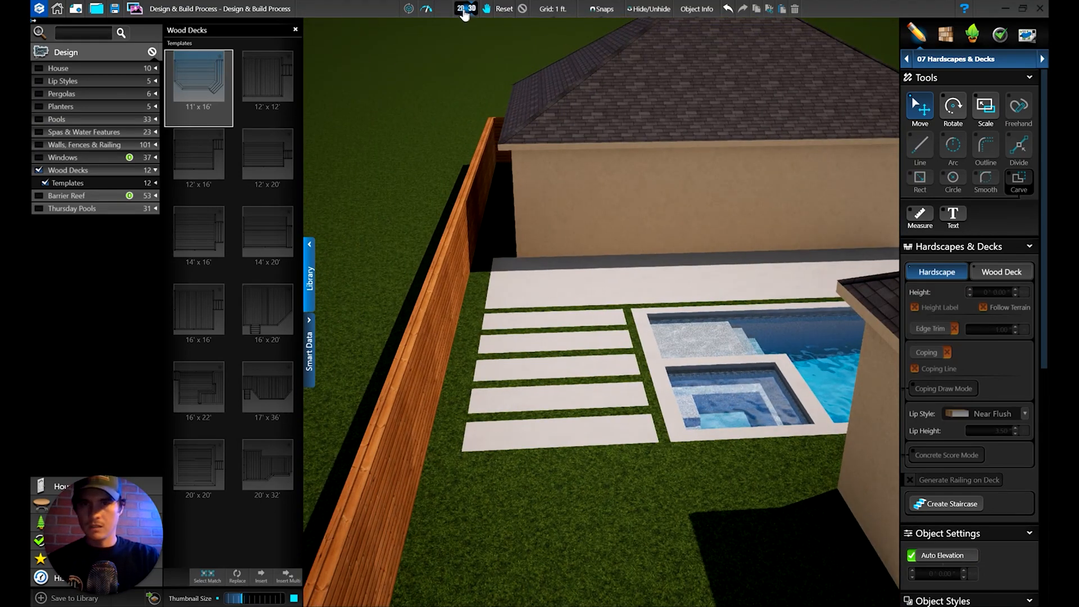
# Step: Extend the large hardscape's end toward the fence, making it about 45' 9" long
pyautogui.click(461, 8)
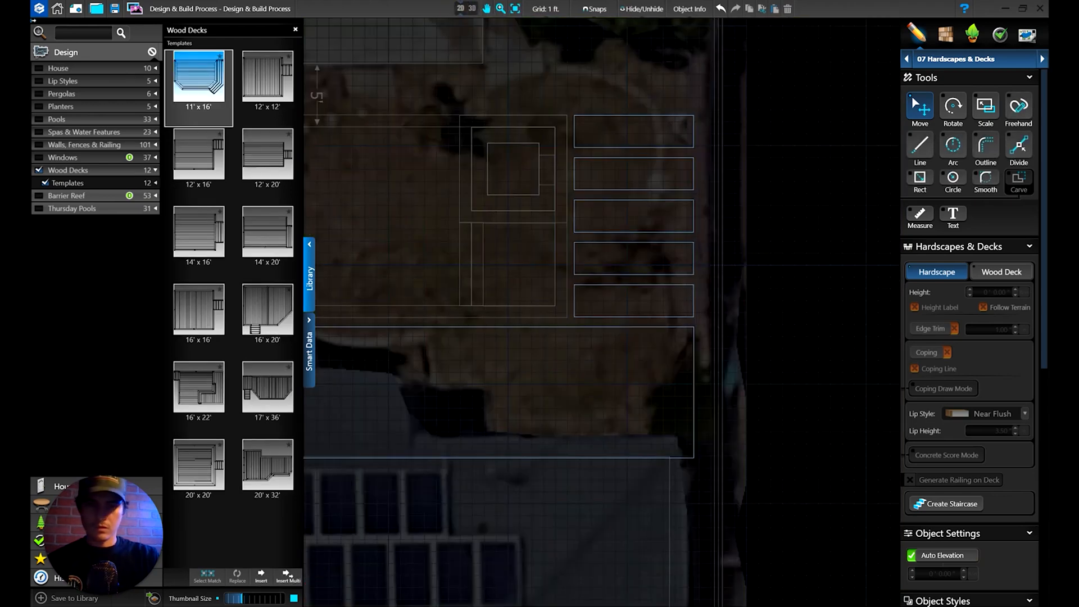
pyautogui.click(695, 416)
pyautogui.moveTo(695, 393); pyautogui.dragTo(715, 394)
pyautogui.click(783, 354)
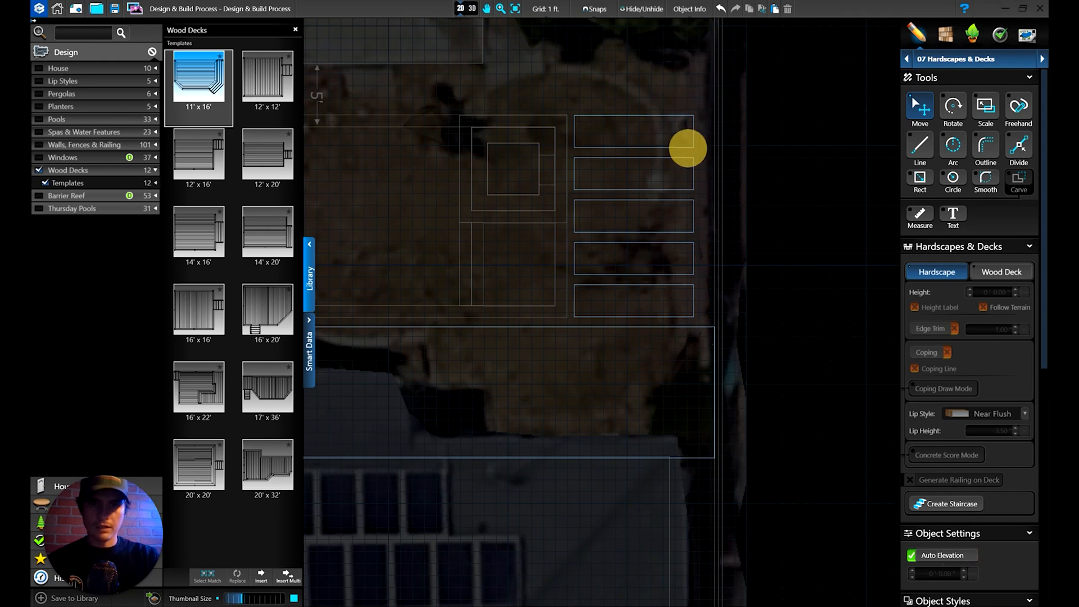
# Step: Widen the top pad to 11' 2" toward the fence and delete the four lower pads
pyautogui.scroll(2, 700, 158)
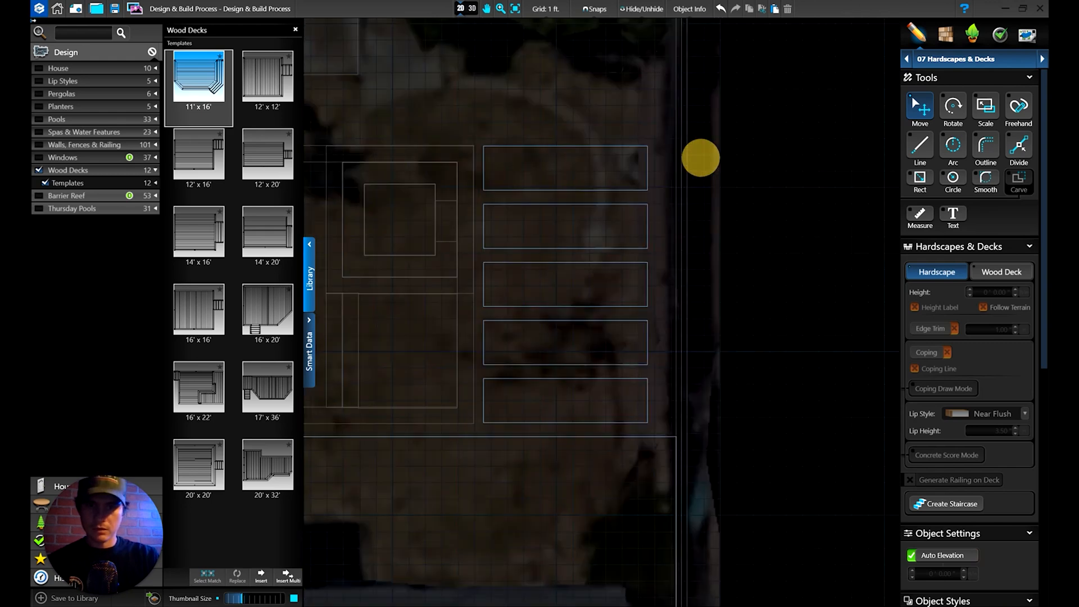
pyautogui.click(647, 171)
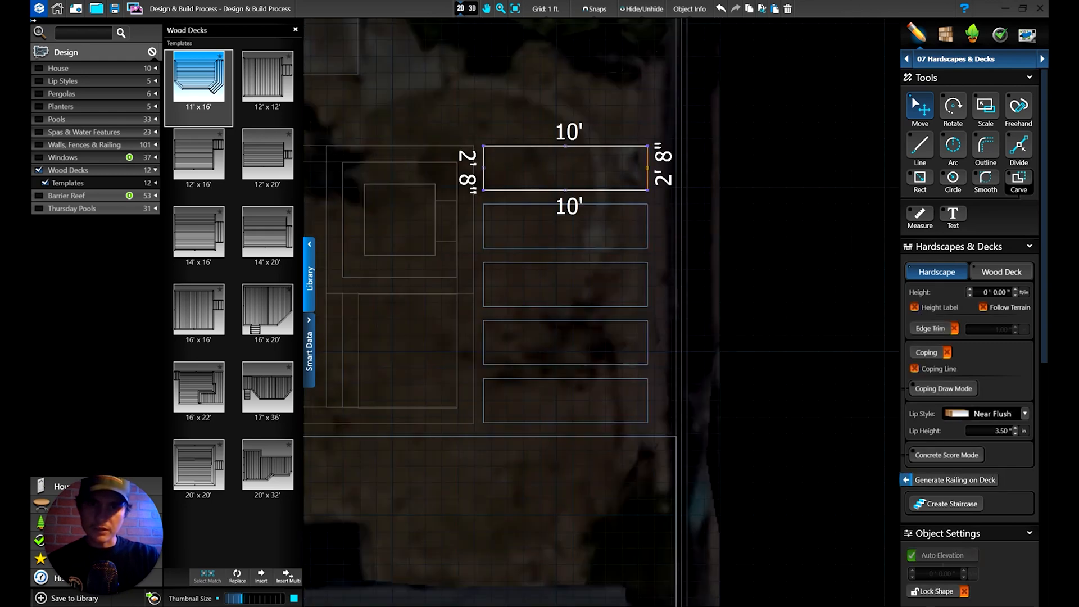
pyautogui.moveTo(648, 168)
pyautogui.mouseDown()
pyautogui.moveTo(670, 169)
pyautogui.moveTo(660, 169)
pyautogui.mouseUp()
pyautogui.moveTo(660, 229); pyautogui.dragTo(619, 393)
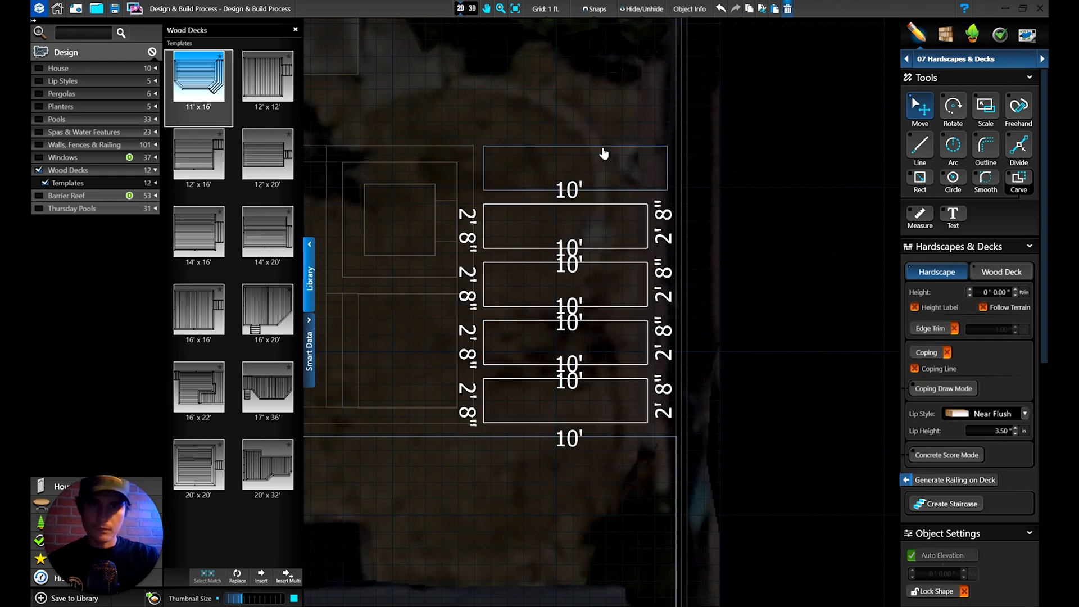
pyautogui.press('Delete')
# Step: Copy the 11' 2" by 2' 8" pad and place four pasted copies in a column below it
pyautogui.click(602, 147)
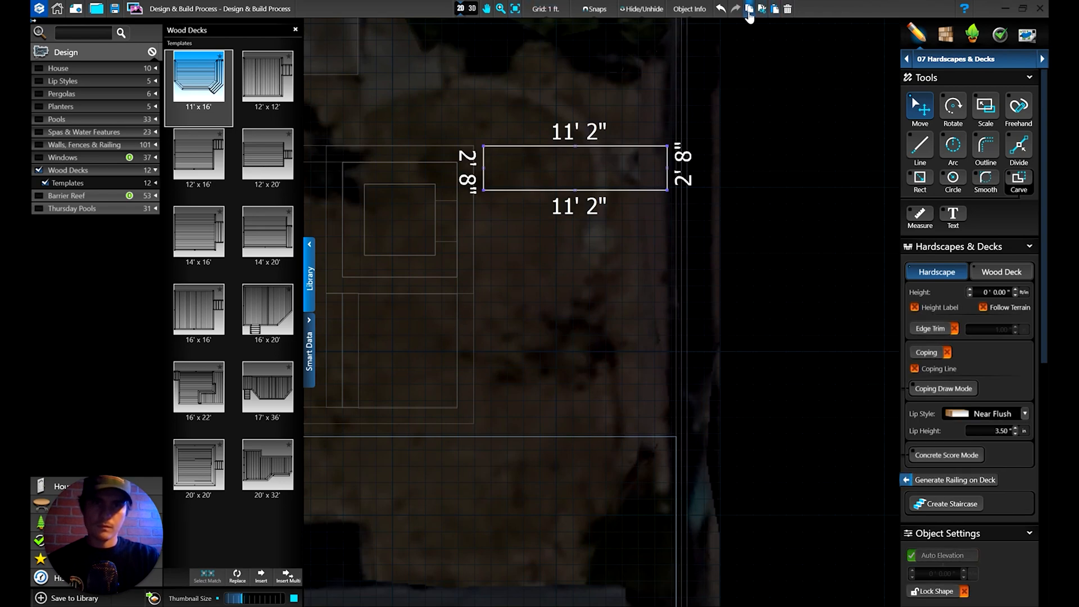
pyautogui.hotkey('ctrl', 'v')
pyautogui.click(571, 219)
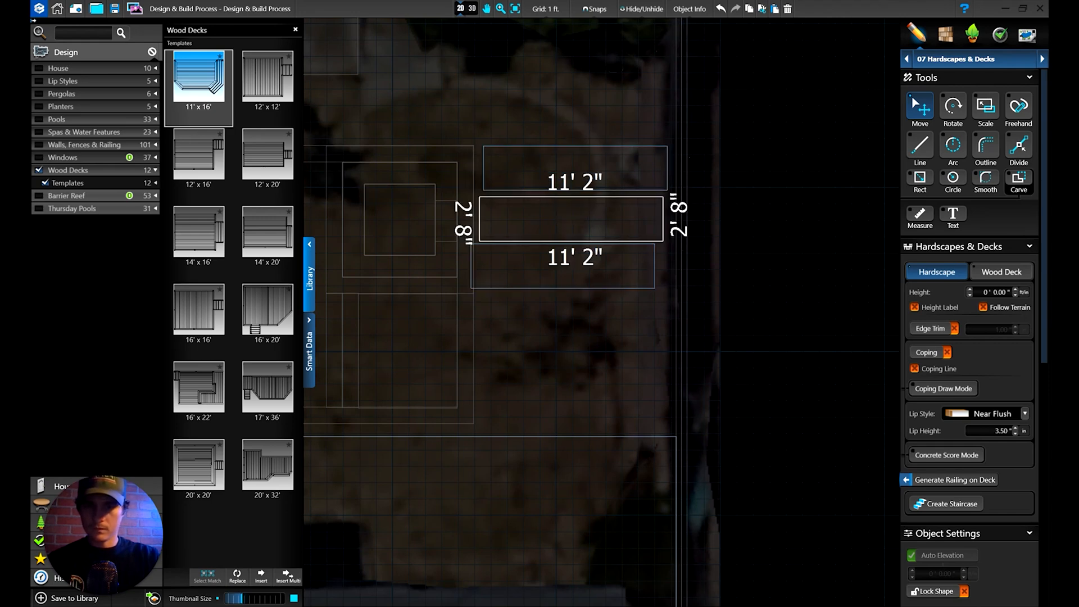
pyautogui.click(570, 276)
pyautogui.click(568, 326)
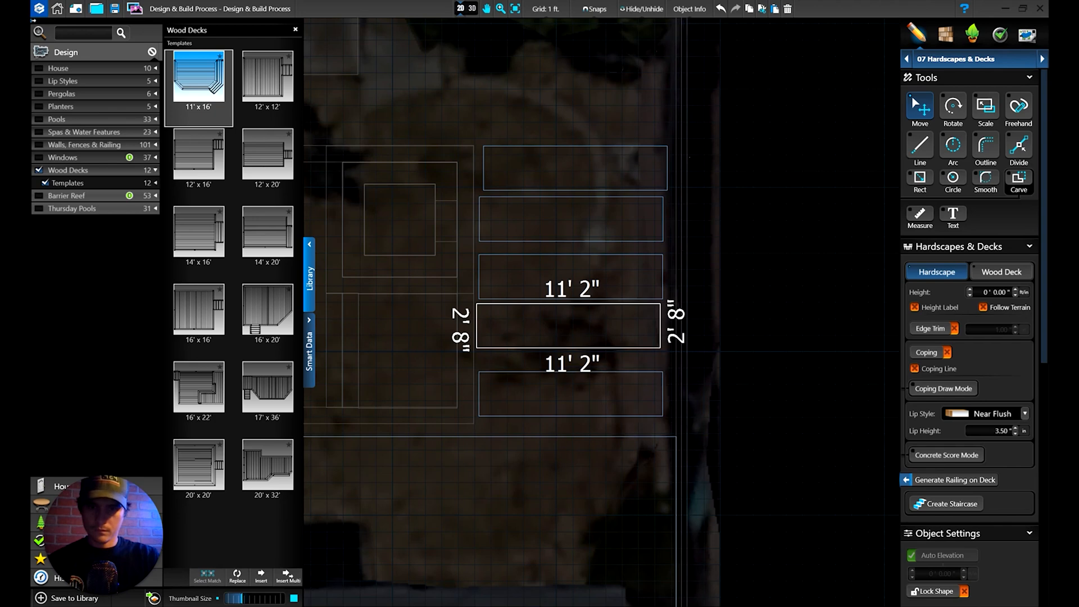
pyautogui.click(571, 397)
# Step: Select all five 11' 2" pads, center-align them and distribute them evenly in the vertical direction
pyautogui.moveTo(602, 118); pyautogui.dragTo(583, 392)
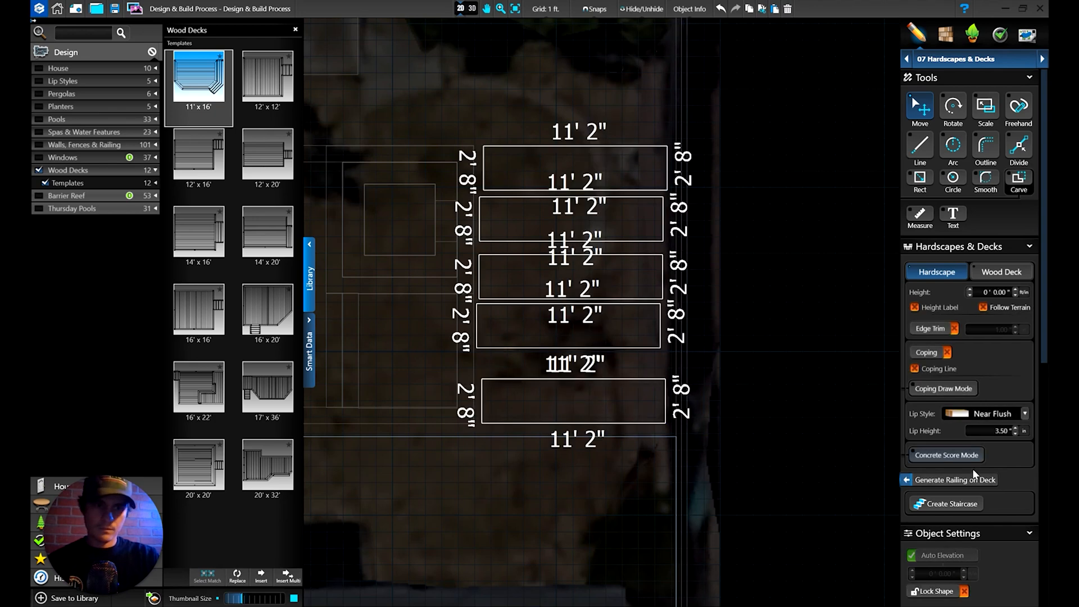
pyautogui.scroll(-10, 977, 466)
pyautogui.click(932, 465)
pyautogui.click(1013, 464)
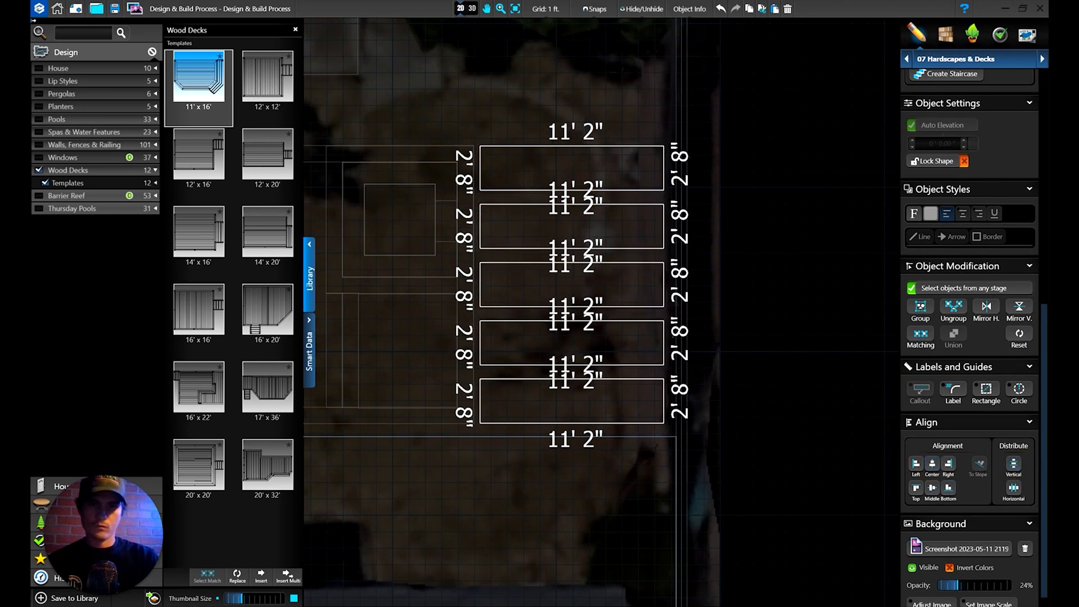
# Step: Nudge the five widened pads slightly toward the fence and down to restore the narrow coping gap, and check them in 3D
pyautogui.press('Right')
pyautogui.press('Right')
pyautogui.press('Right')
pyautogui.press('Right')
pyautogui.press('Right')
pyautogui.press('Right')
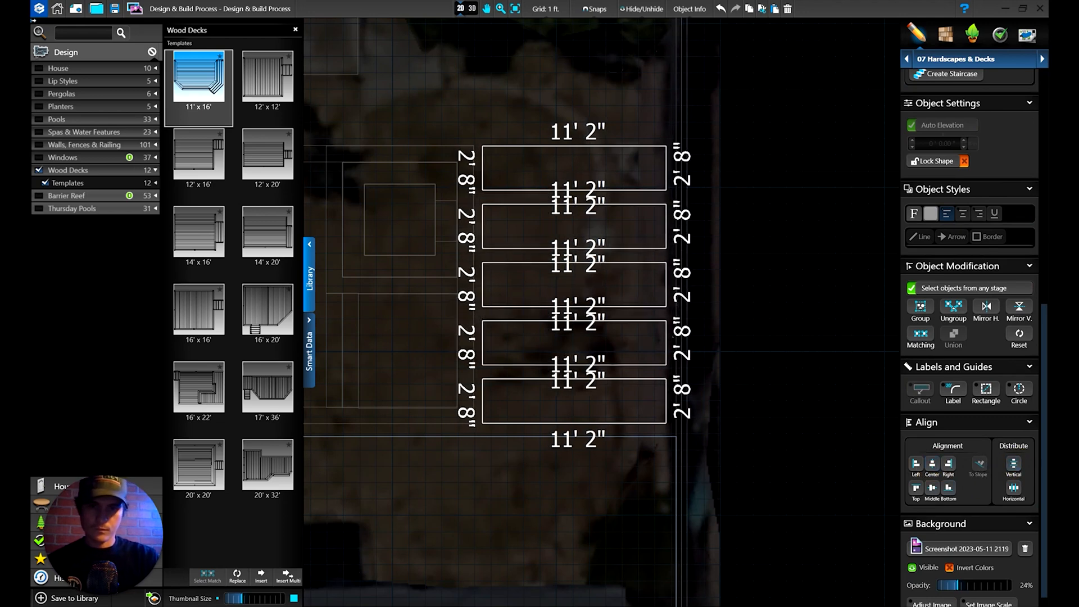
pyautogui.press('Right')
pyautogui.press('Right')
pyautogui.press('Down')
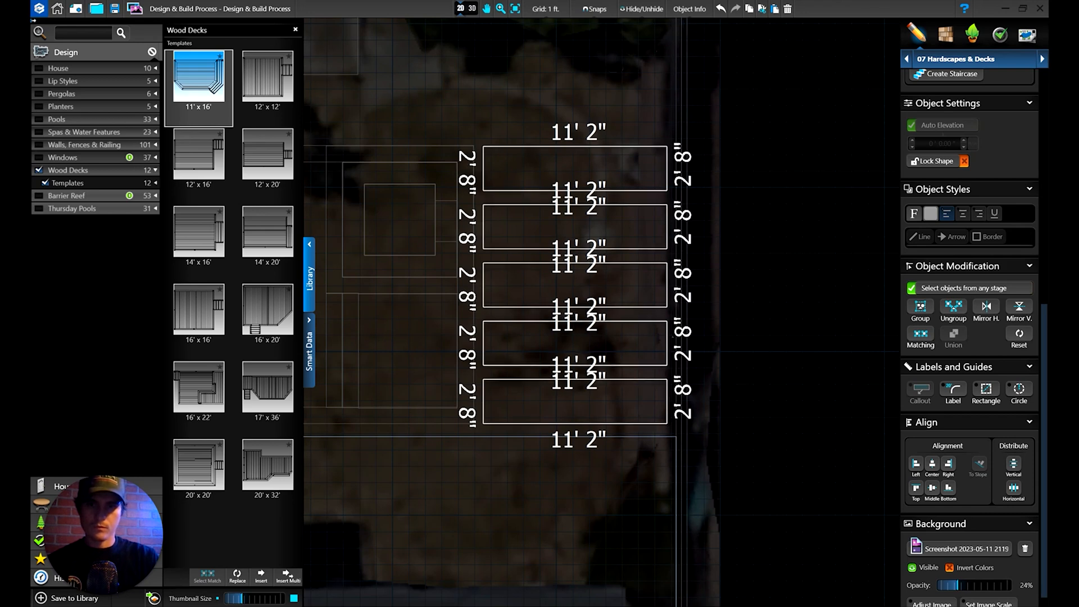
pyautogui.press('Escape')
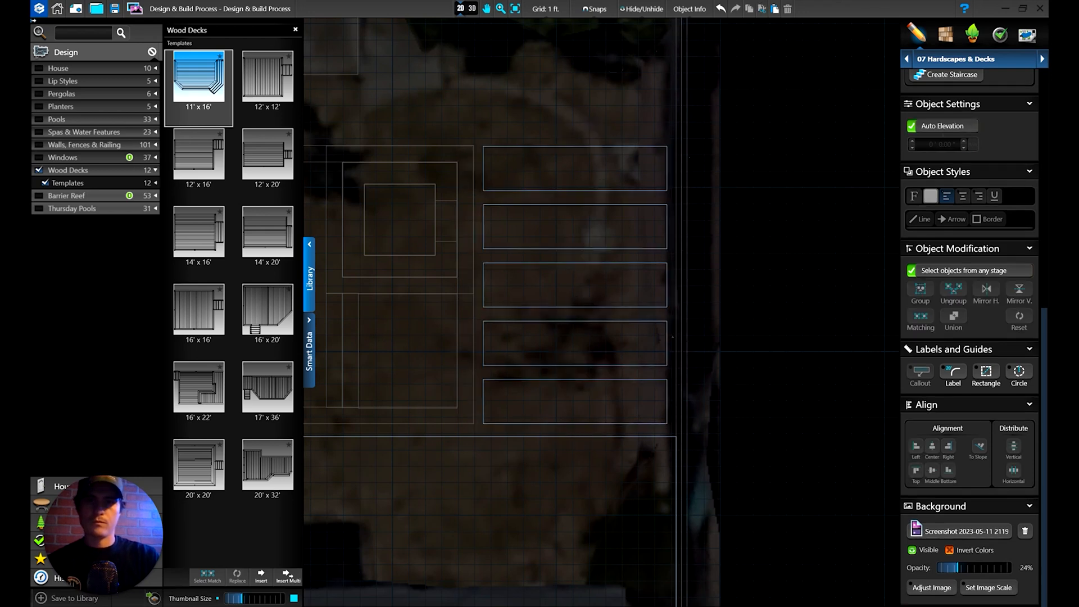
pyautogui.click(473, 9)
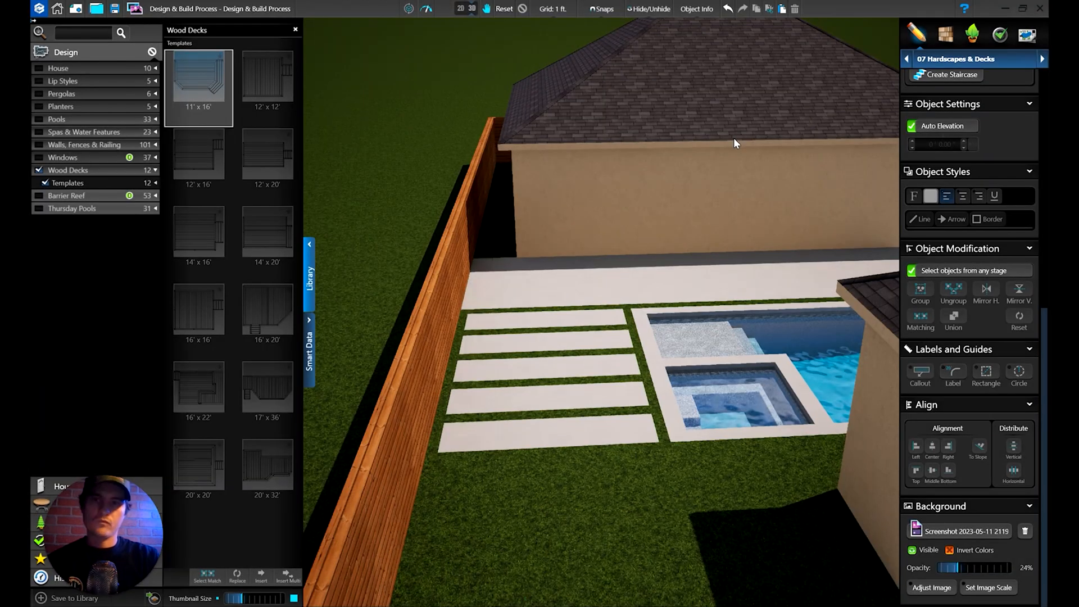
pyautogui.moveTo(826, 357)
pyautogui.mouseDown()
pyautogui.moveTo(752, 309)
pyautogui.moveTo(650, 321)
pyautogui.moveTo(668, 332)
pyautogui.moveTo(678, 302)
pyautogui.moveTo(525, 96)
pyautogui.mouseUp()
# Step: Shorten the large hardscape so that its end lines up with the outer edge of the pool coping
pyautogui.click(461, 10)
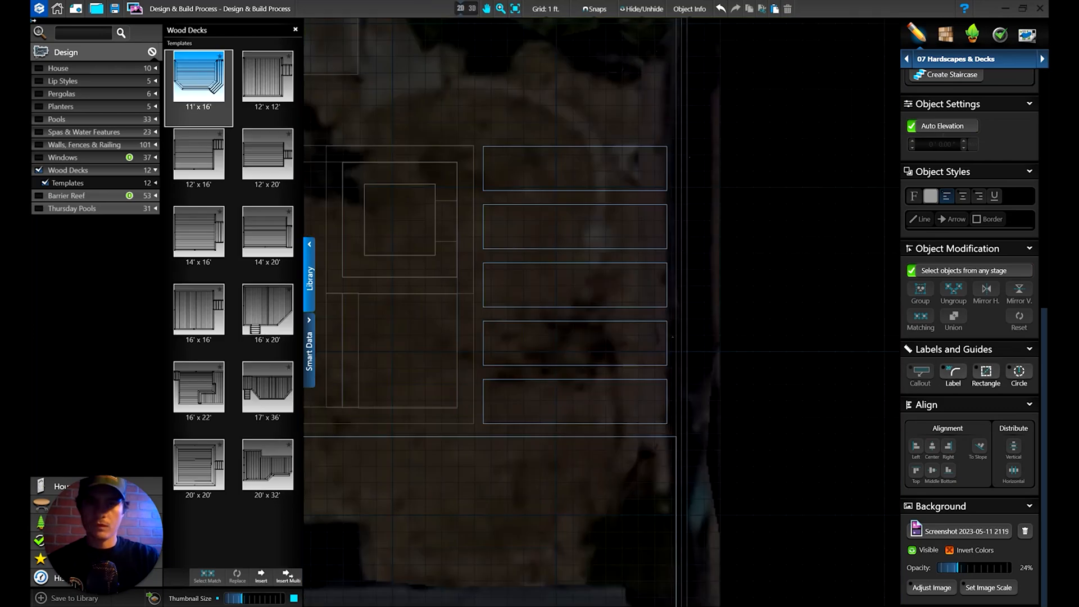
pyautogui.click(646, 281)
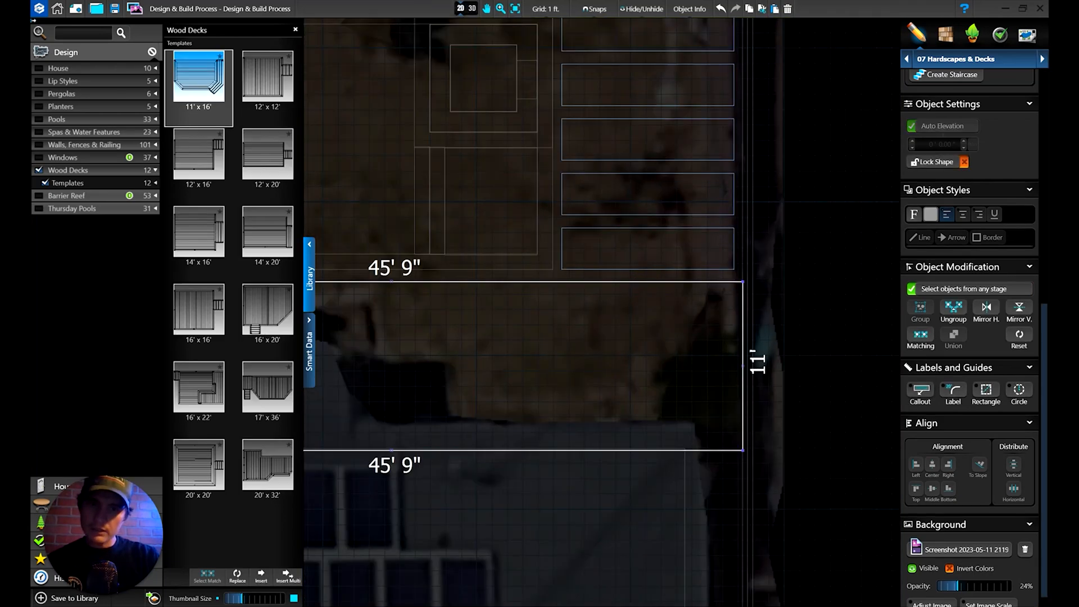
pyautogui.moveTo(743, 366); pyautogui.dragTo(552, 355)
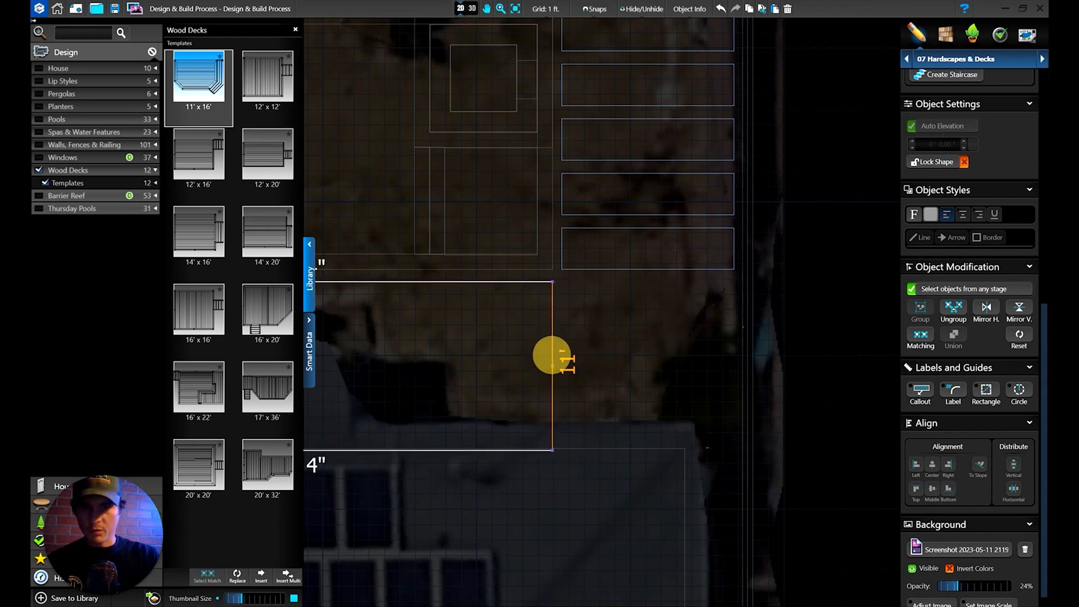
pyautogui.press('Escape')
# Step: Paste three more 11' 2" by 2' 8" pads below the column, continuing it toward the house
pyautogui.hotkey('ctrl', 'v')
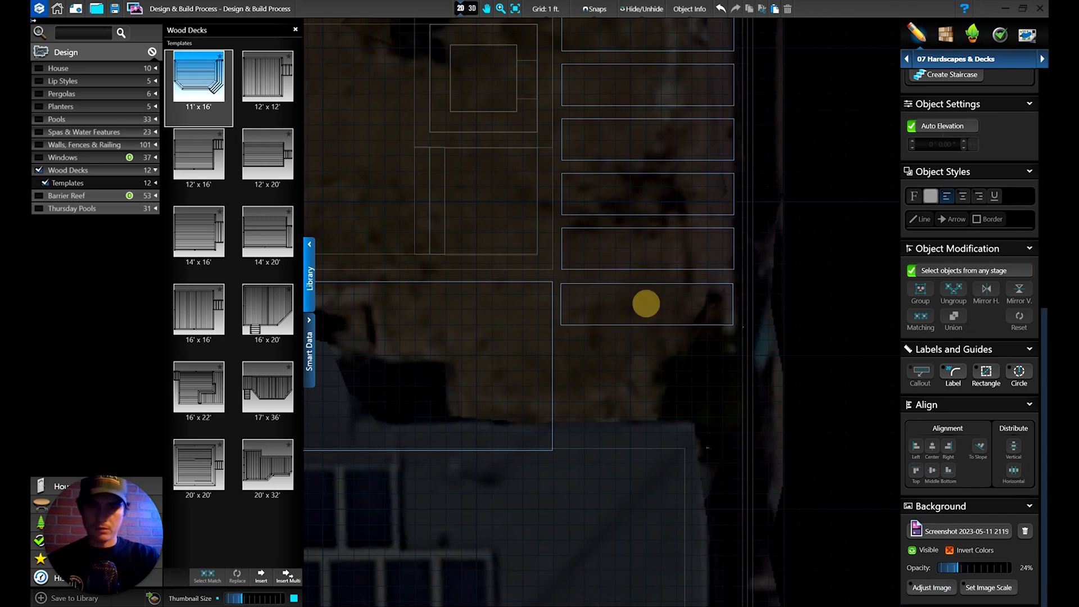
pyautogui.click(646, 304)
pyautogui.hotkey('ctrl', 'v')
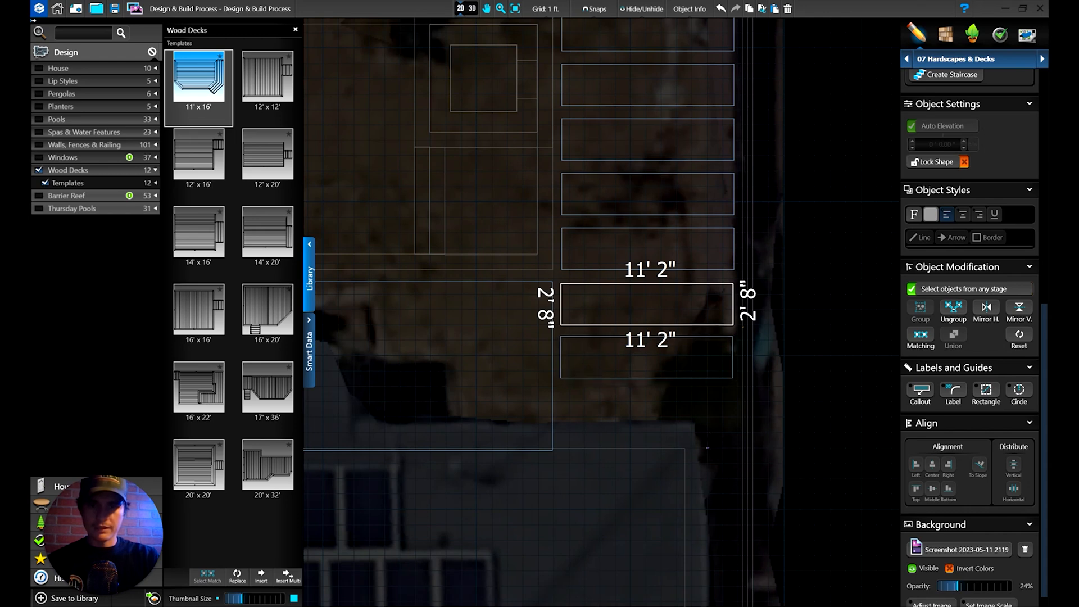
pyautogui.click(646, 351)
pyautogui.hotkey('ctrl', 'v')
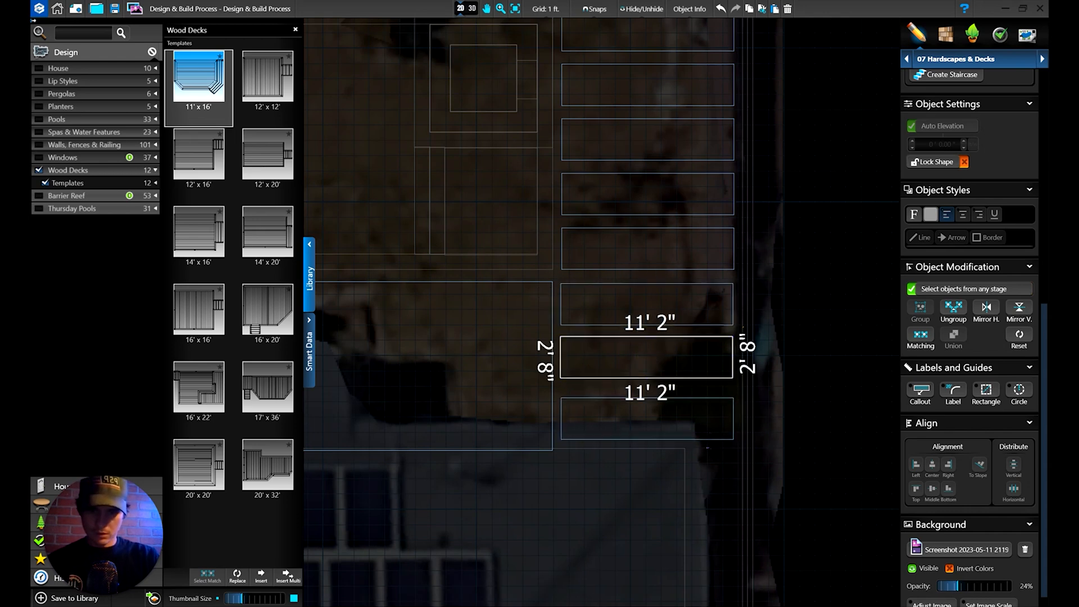
pyautogui.click(646, 414)
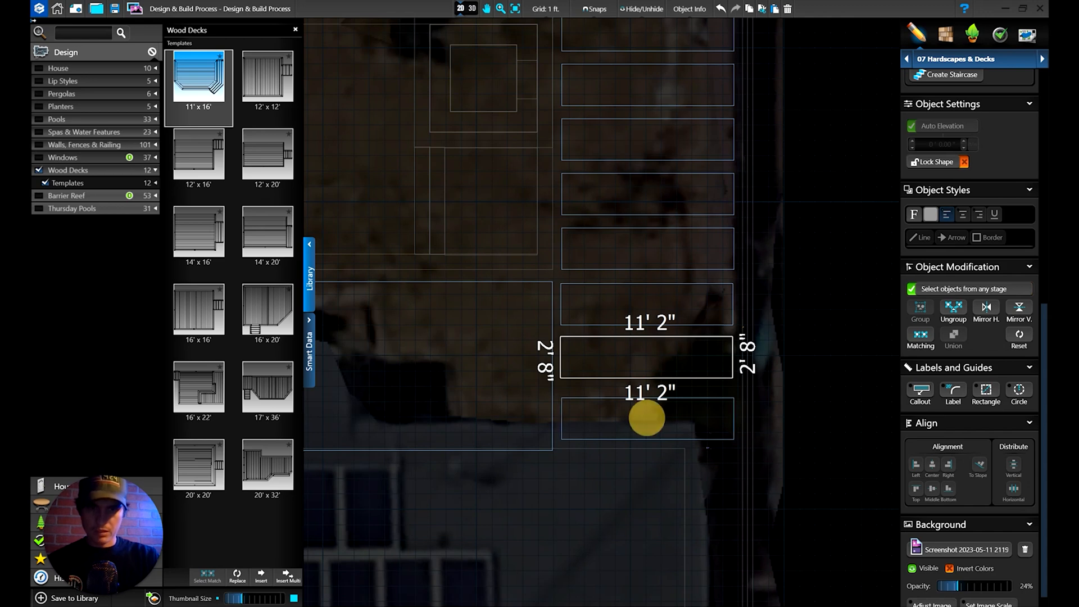
# Step: Select all eight pads, center-align them and distribute them evenly in the vertical direction
pyautogui.scroll(-1, 742, 252)
pyautogui.moveTo(686, 58); pyautogui.dragTo(684, 370)
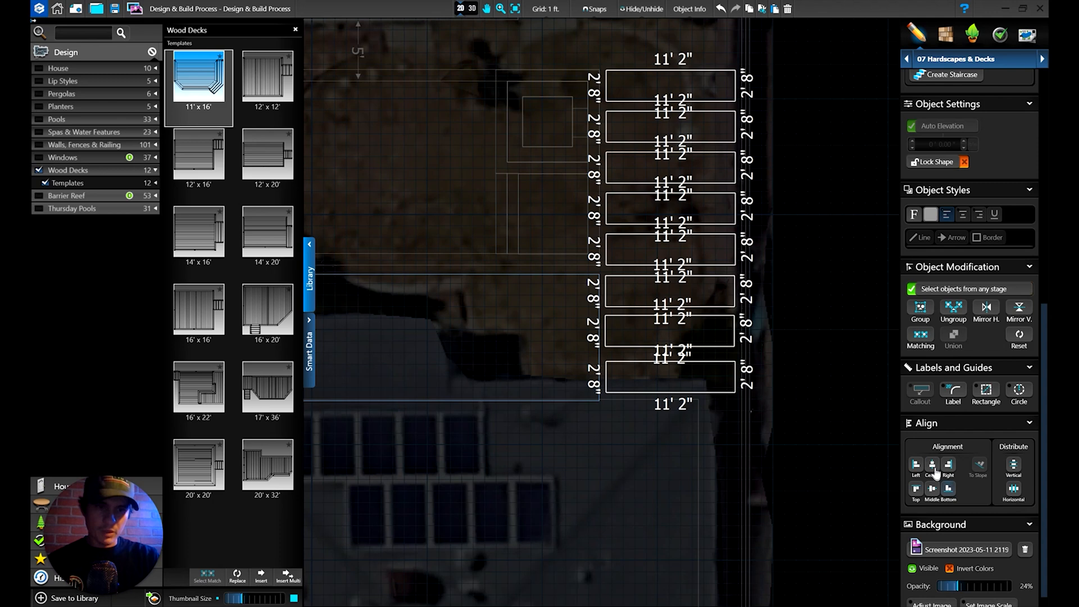
pyautogui.click(933, 467)
pyautogui.click(1016, 464)
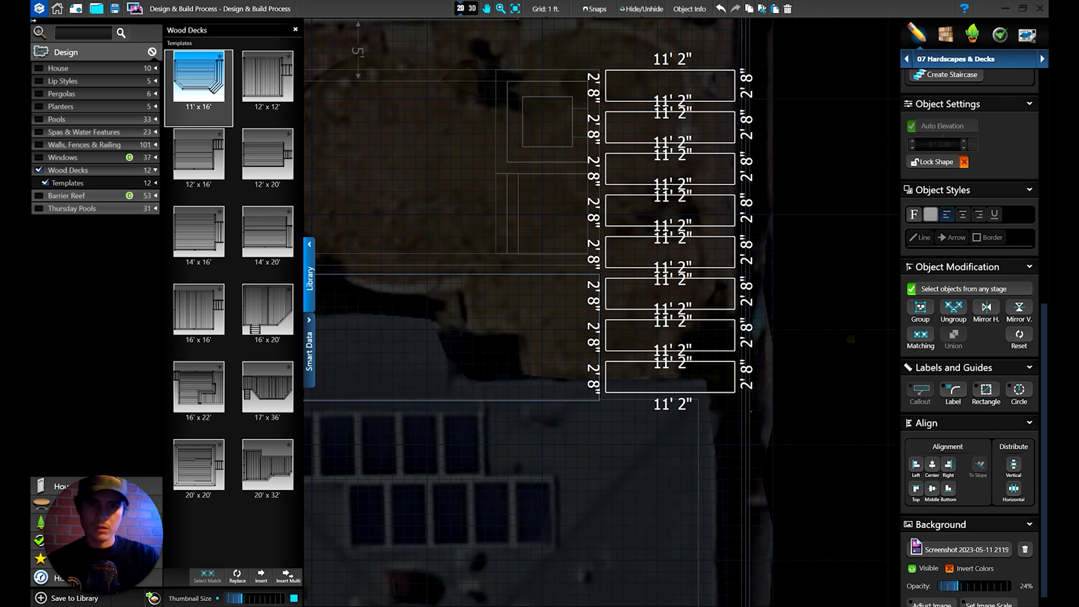
pyautogui.click(850, 339)
# Step: Nudge the large hardscape beside the house slightly upward toward the pool
pyautogui.scroll(2, 510, 438)
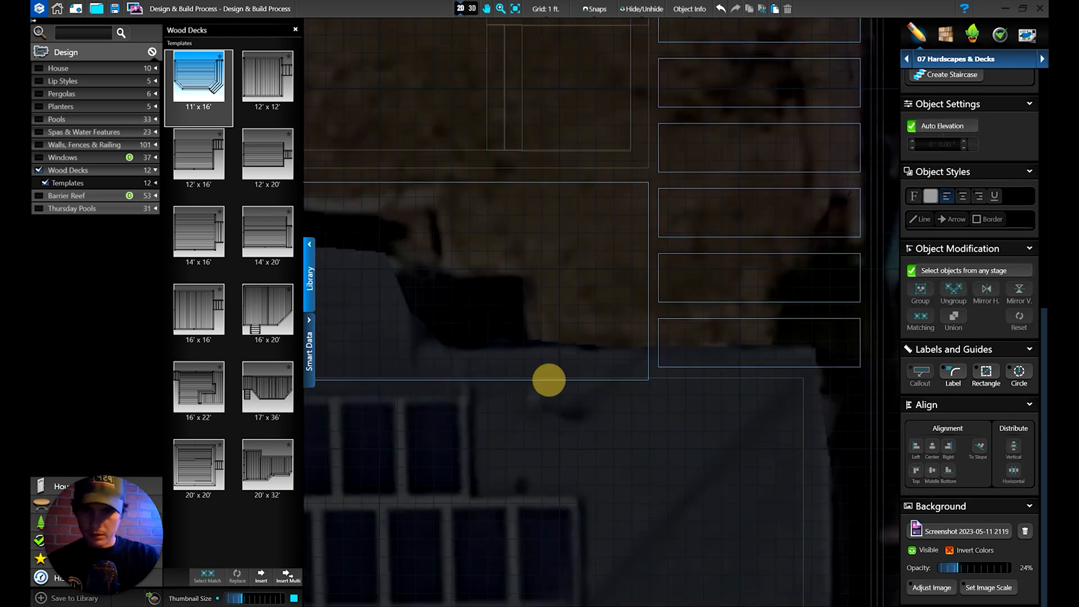
pyautogui.click(548, 380)
pyautogui.press('Up')
pyautogui.press('Up')
pyautogui.press('Up')
pyautogui.press('Up')
pyautogui.press('Up')
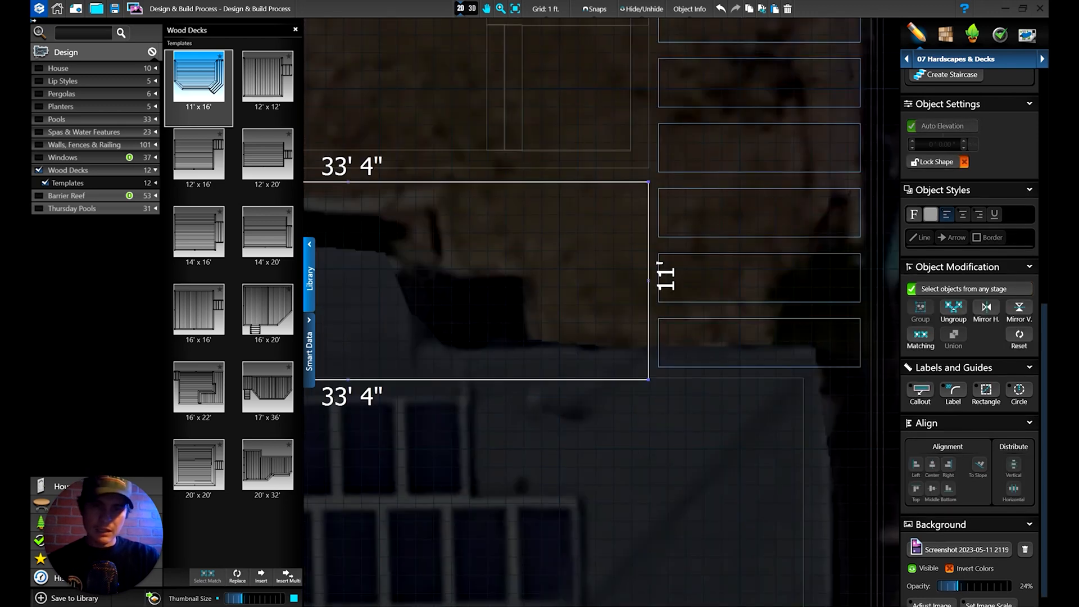
pyautogui.press('Up')
pyautogui.press('Up')
pyautogui.press('Up')
pyautogui.press('Up')
pyautogui.press('Up')
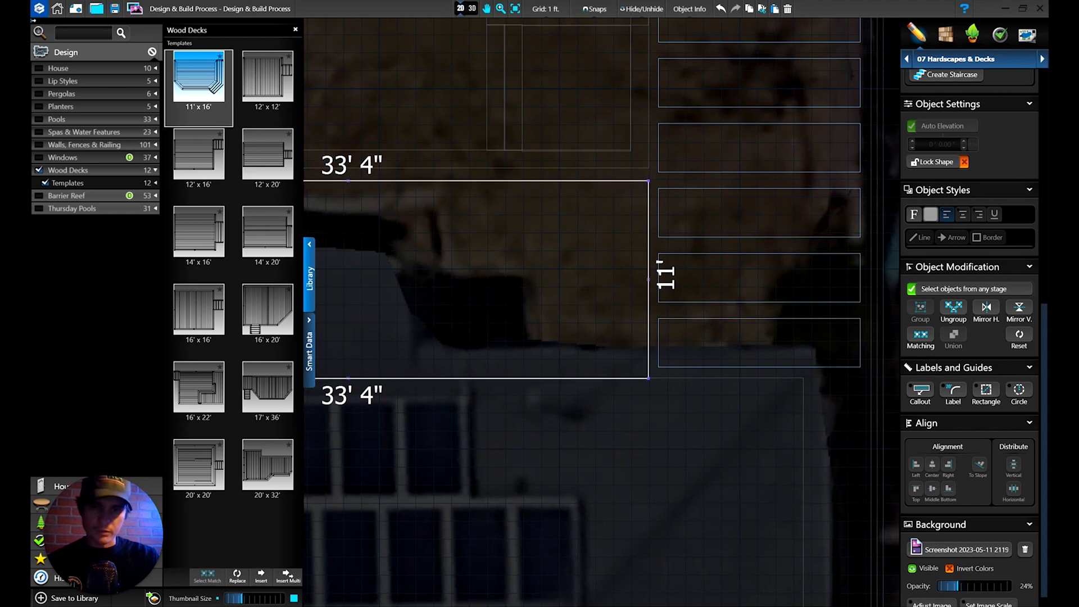
pyautogui.press('Down')
pyautogui.press('Down')
pyautogui.press('Down')
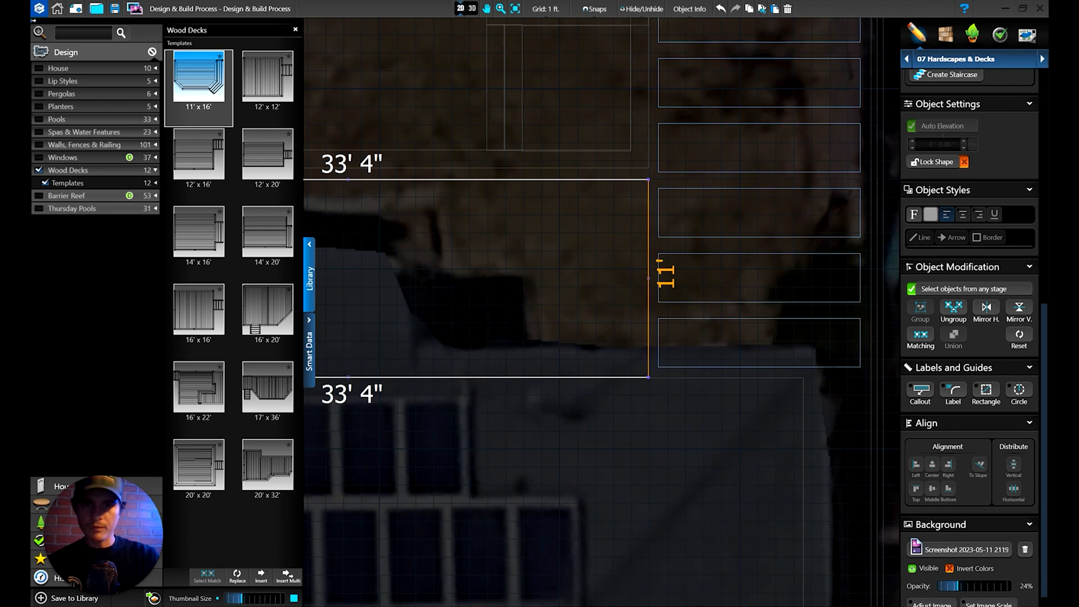
# Step: Stretch the large hardscape's upper edge past the far side of the pool, making it about 32' 10" deep
pyautogui.moveTo(559, 265); pyautogui.dragTo(695, 326, button='middle')
pyautogui.scroll(-2, 695, 326)
pyautogui.click(577, 278)
pyautogui.click(578, 278)
pyautogui.moveTo(577, 278); pyautogui.dragTo(597, 56)
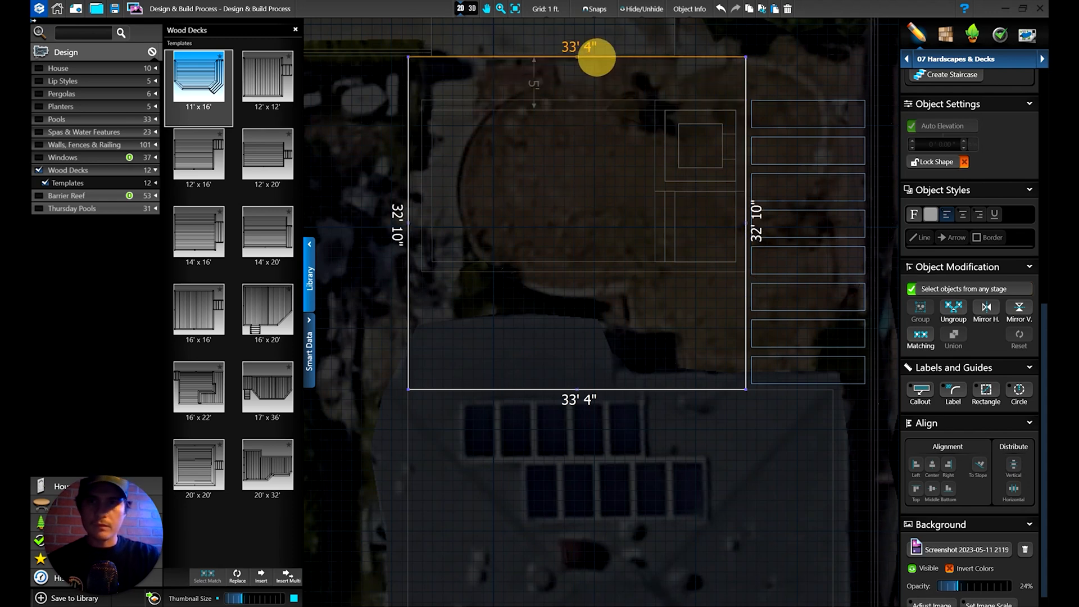
pyautogui.press('Left')
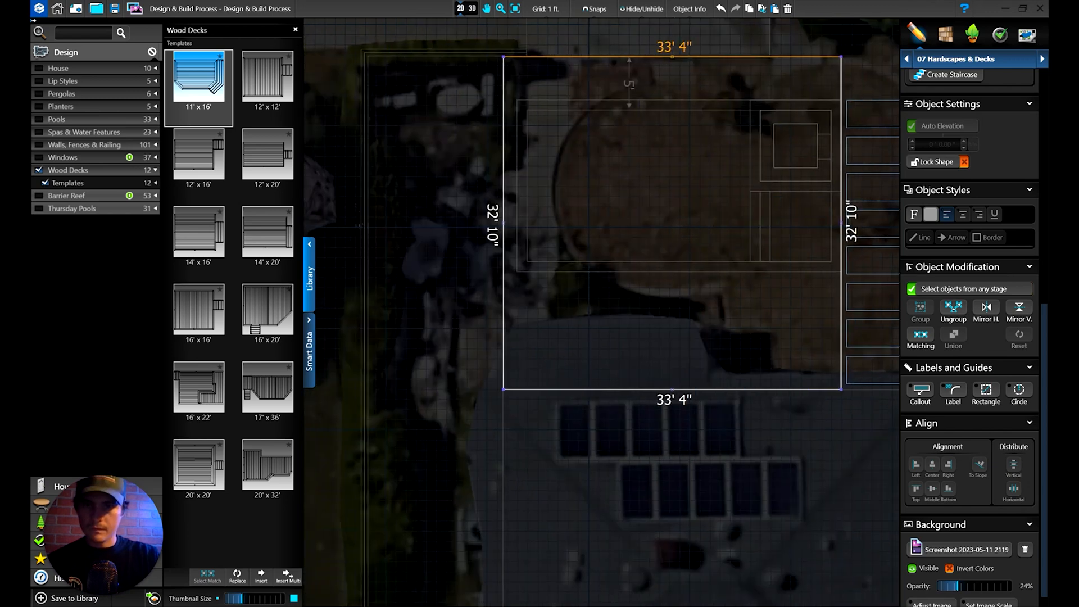
# Step: Widen the large hardscape beyond the pool's far end to about 36' 9" and check the layout in 3D
pyautogui.moveTo(503, 223); pyautogui.dragTo(468, 223)
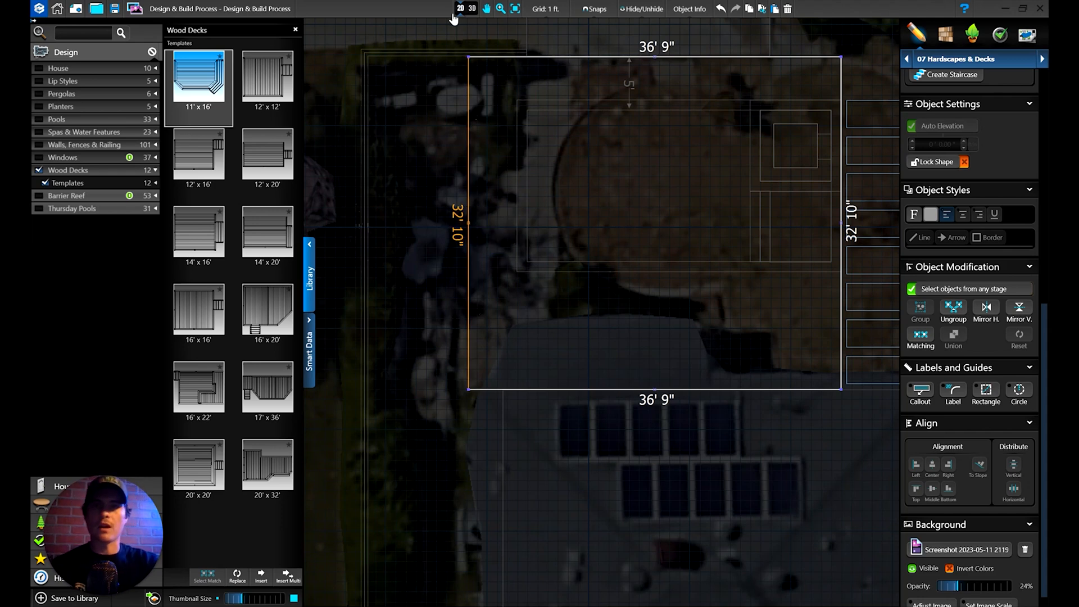
pyautogui.click(472, 9)
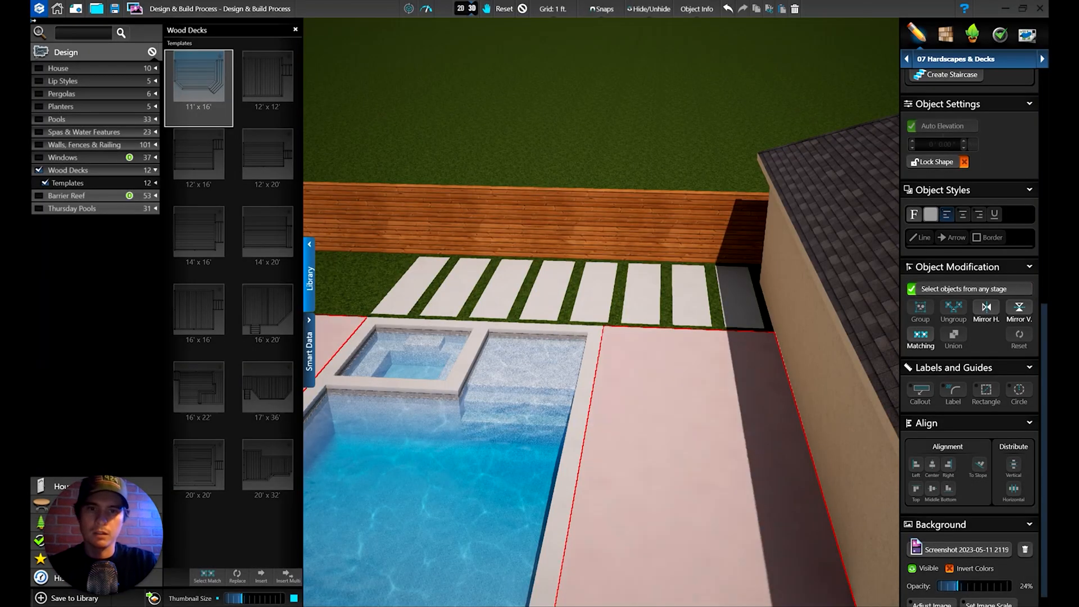
pyautogui.moveTo(744, 449); pyautogui.dragTo(641, 414)
pyautogui.scroll(-3, 682, 393)
pyautogui.moveTo(641, 415); pyautogui.dragTo(694, 414, button='right')
pyautogui.moveTo(694, 414); pyautogui.dragTo(535, 479)
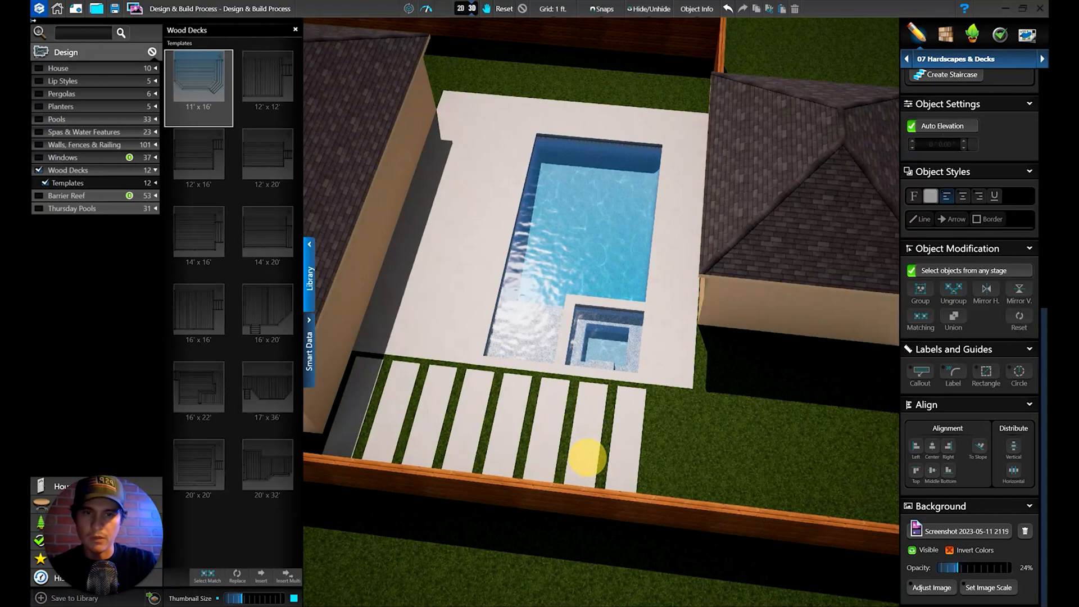
# Step: Return to the 2D plan and paste a ninth pad above the column, level with the hardscape's upper edge
pyautogui.click(463, 10)
pyautogui.moveTo(725, 152); pyautogui.dragTo(512, 285, button='middle')
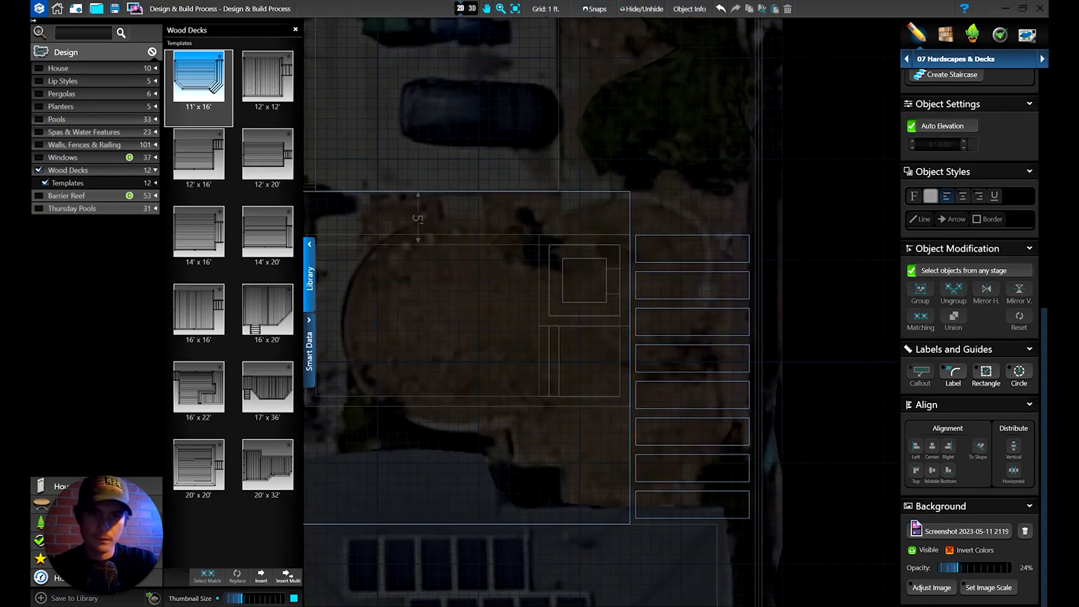
pyautogui.scroll(2, 752, 185)
pyautogui.click(681, 259)
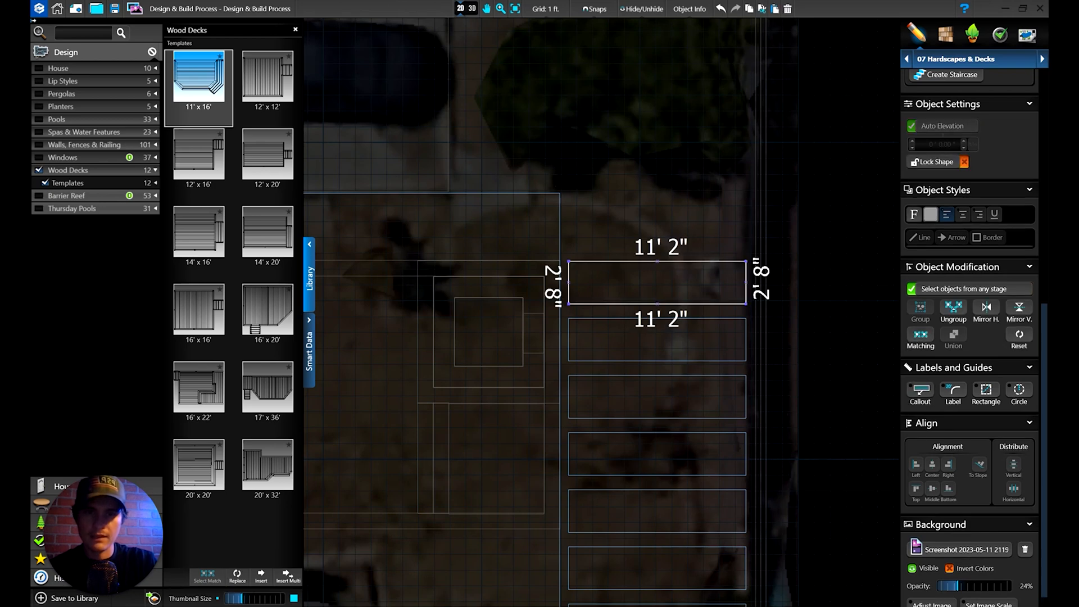
pyautogui.click(774, 9)
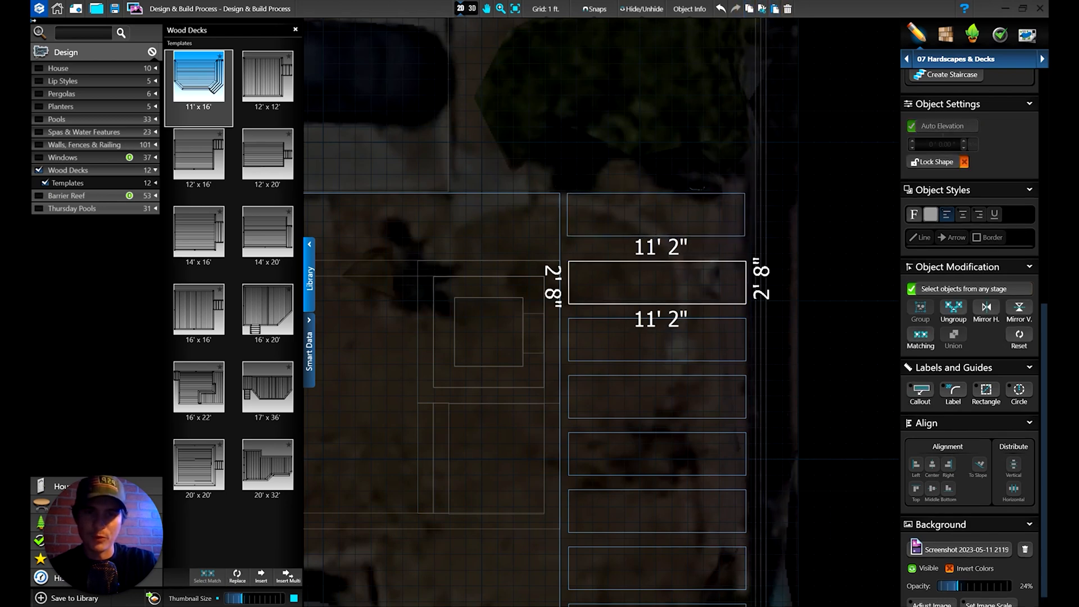
pyautogui.click(657, 214)
# Step: Center-align all nine pads, distribute them evenly in the vertical direction and review them in 3D
pyautogui.scroll(-5, 681, 235)
pyautogui.moveTo(681, 235); pyautogui.dragTo(681, 228, button='middle')
pyautogui.scroll(2, 781, 217)
pyautogui.moveTo(667, 177); pyautogui.dragTo(646, 548)
pyautogui.click(932, 452)
pyautogui.click(1013, 447)
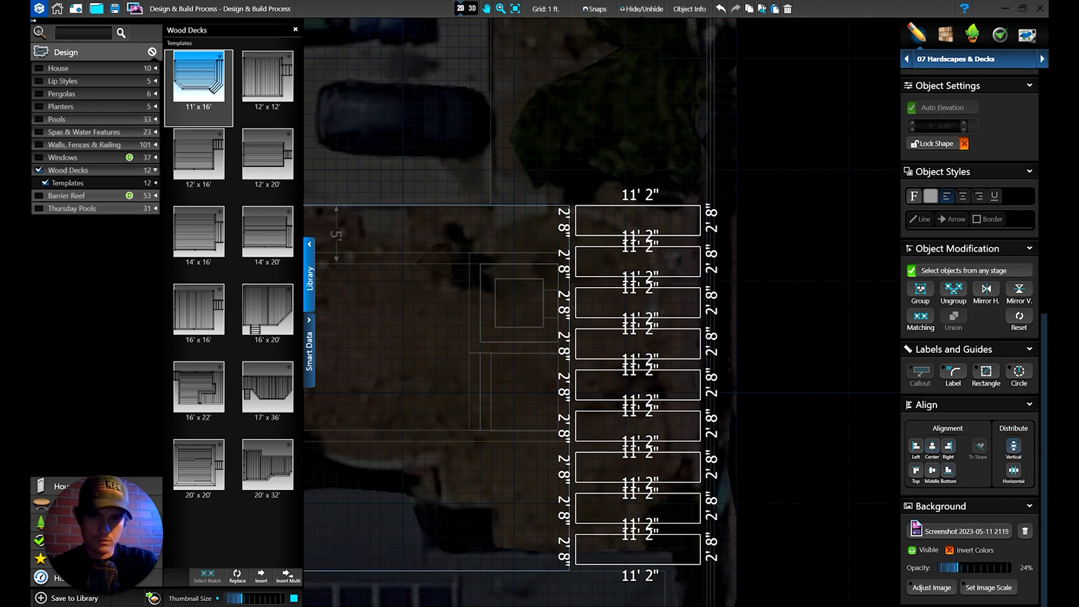
pyautogui.click(776, 281)
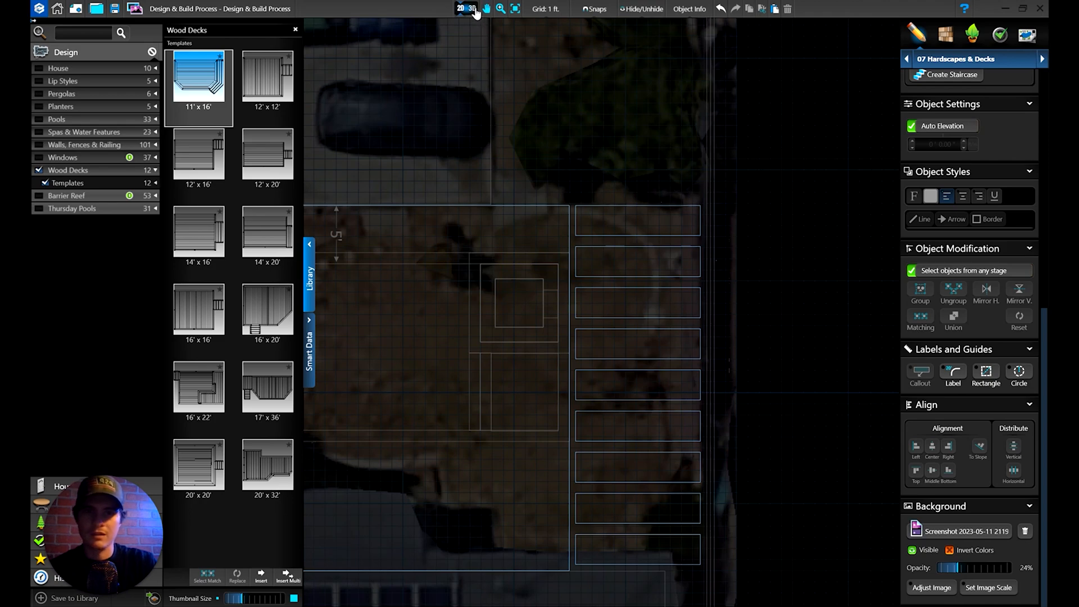
pyautogui.click(472, 8)
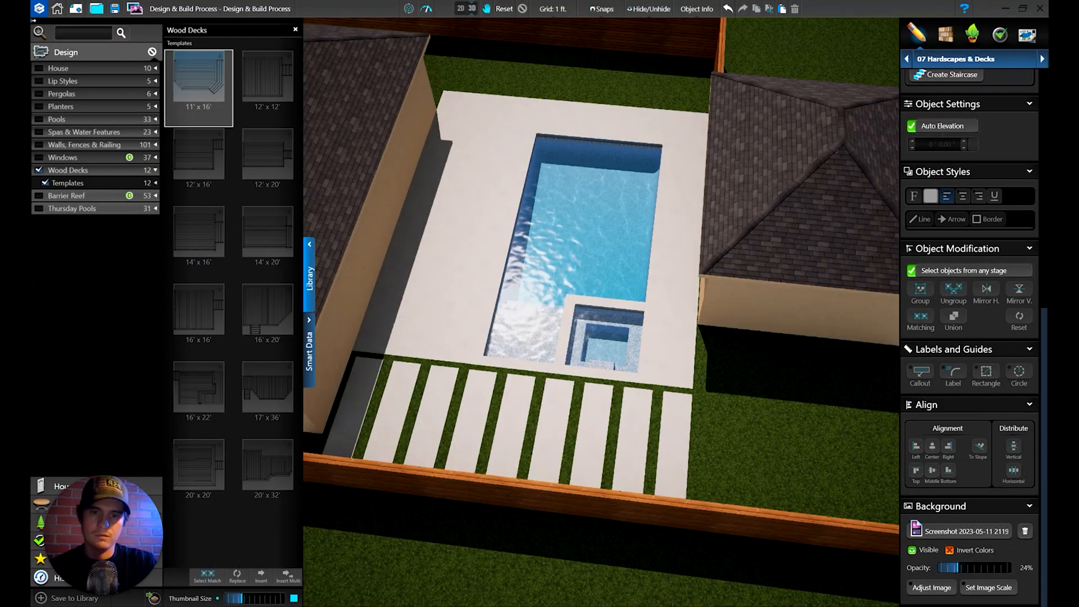
pyautogui.moveTo(779, 417); pyautogui.dragTo(558, 415)
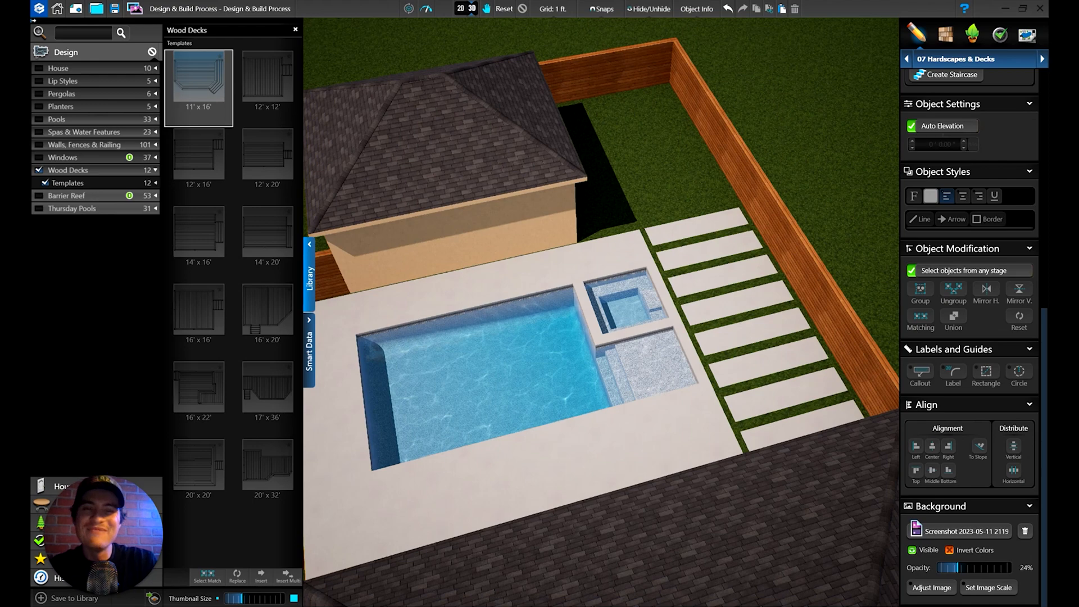
pyautogui.moveTo(715, 287); pyautogui.dragTo(700, 322)
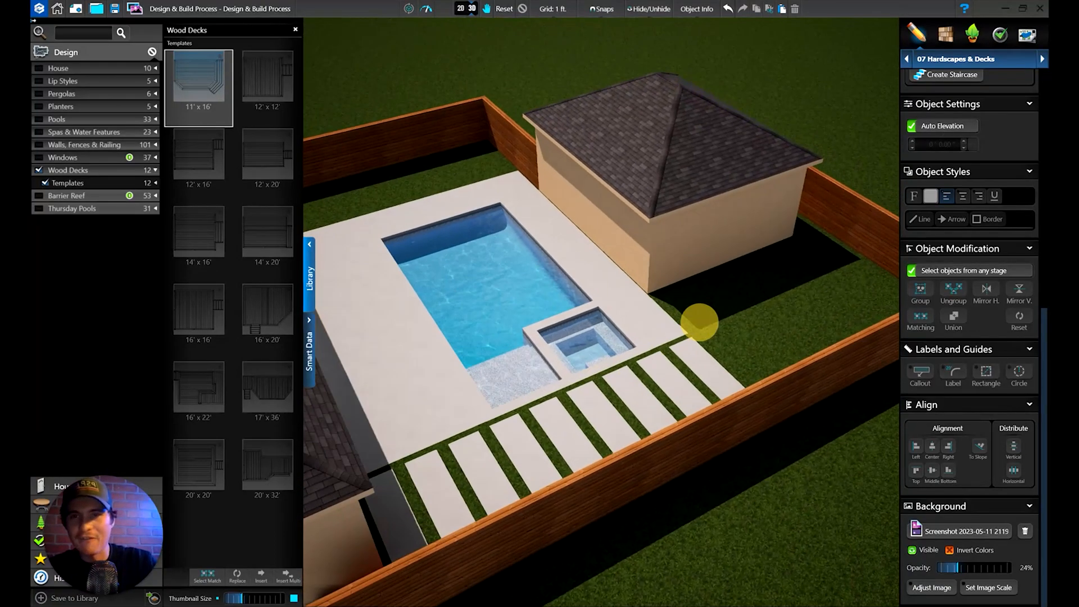
# Step: In the 2D plan, draw a rectangular hardscape about 31' by 24' 9" over the second building, overlapping the pool hardscape's upper edge
pyautogui.click(460, 8)
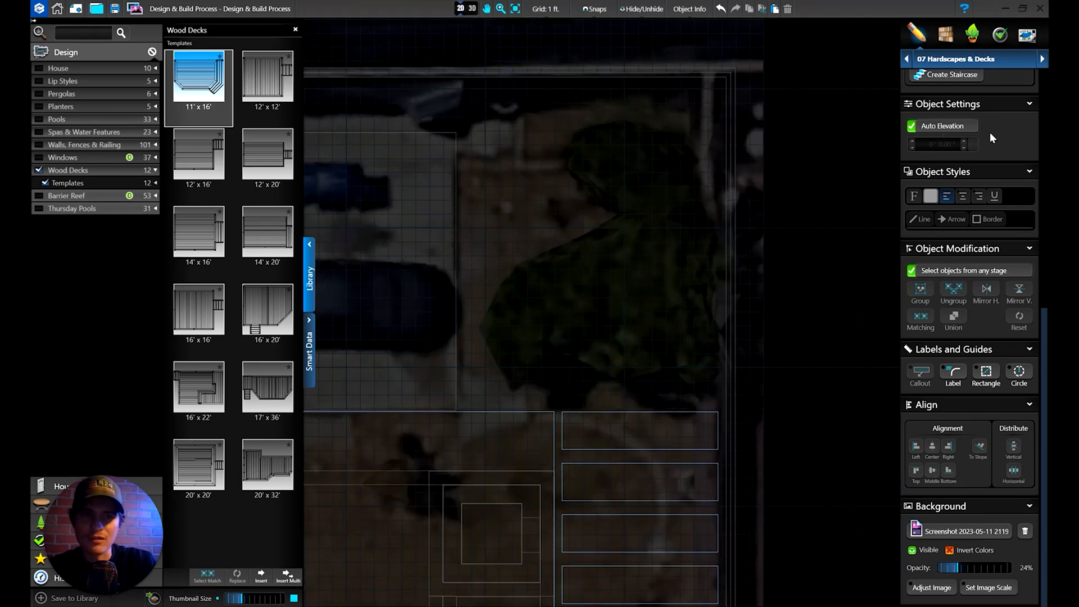
pyautogui.scroll(8, 990, 132)
pyautogui.click(920, 178)
pyautogui.moveTo(506, 304); pyautogui.dragTo(694, 318, button='middle')
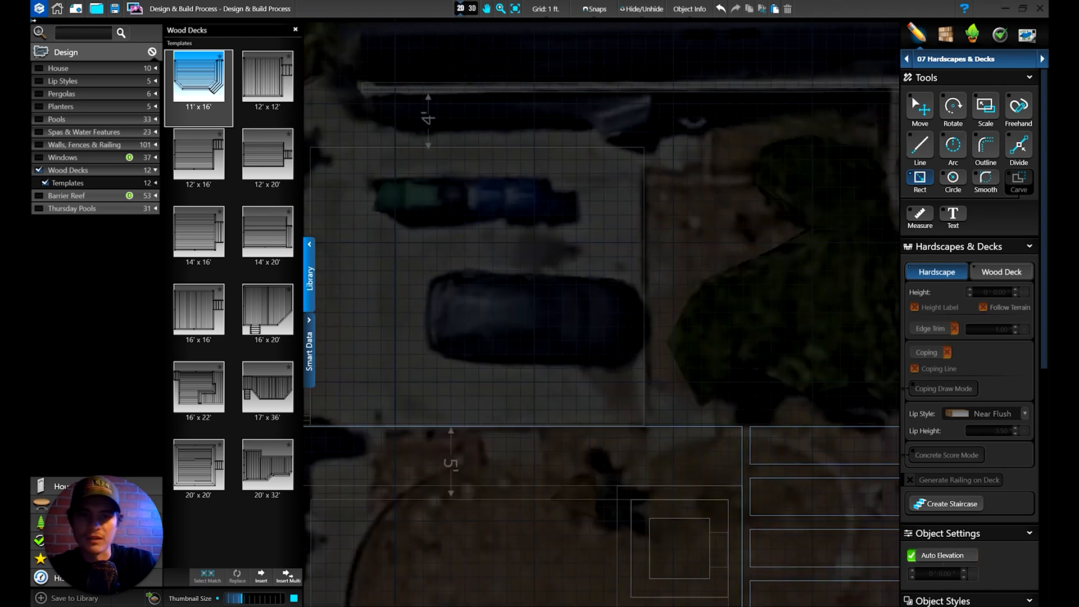
pyautogui.click(920, 108)
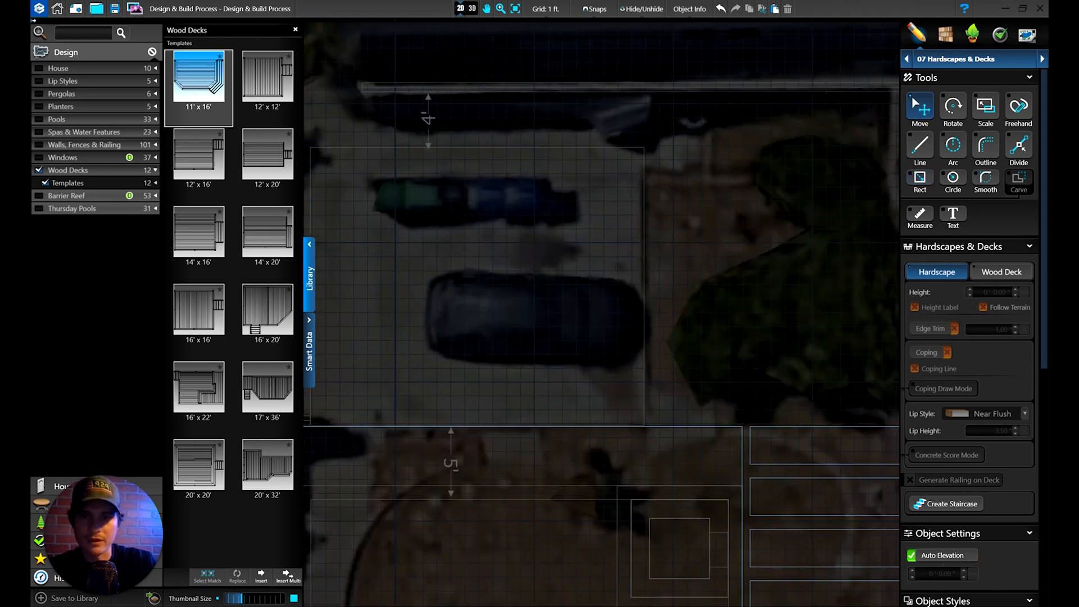
pyautogui.click(919, 178)
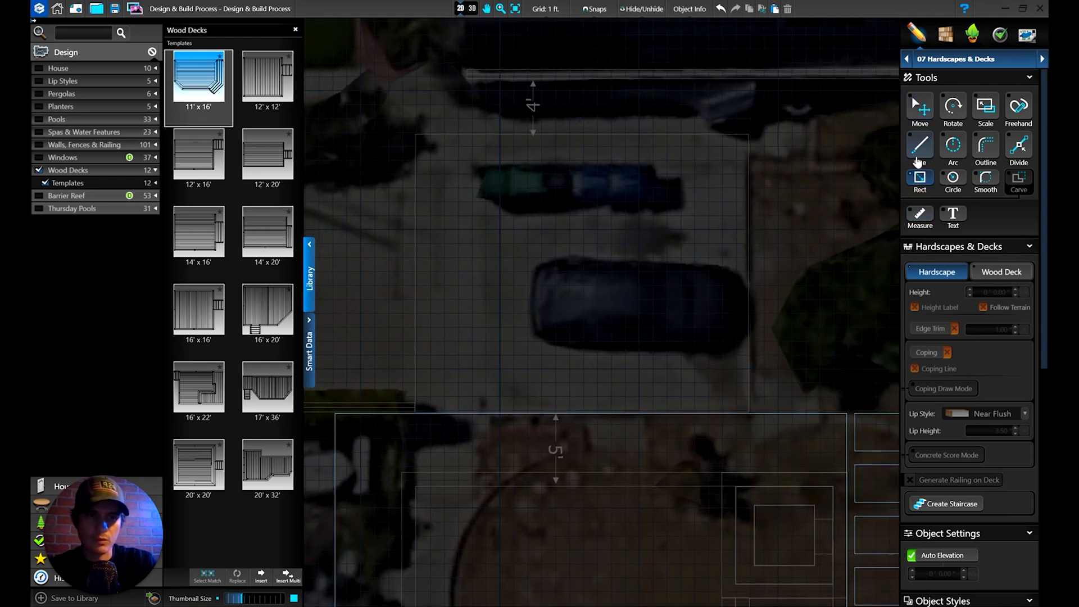
pyautogui.moveTo(703, 303); pyautogui.dragTo(588, 305, button='middle')
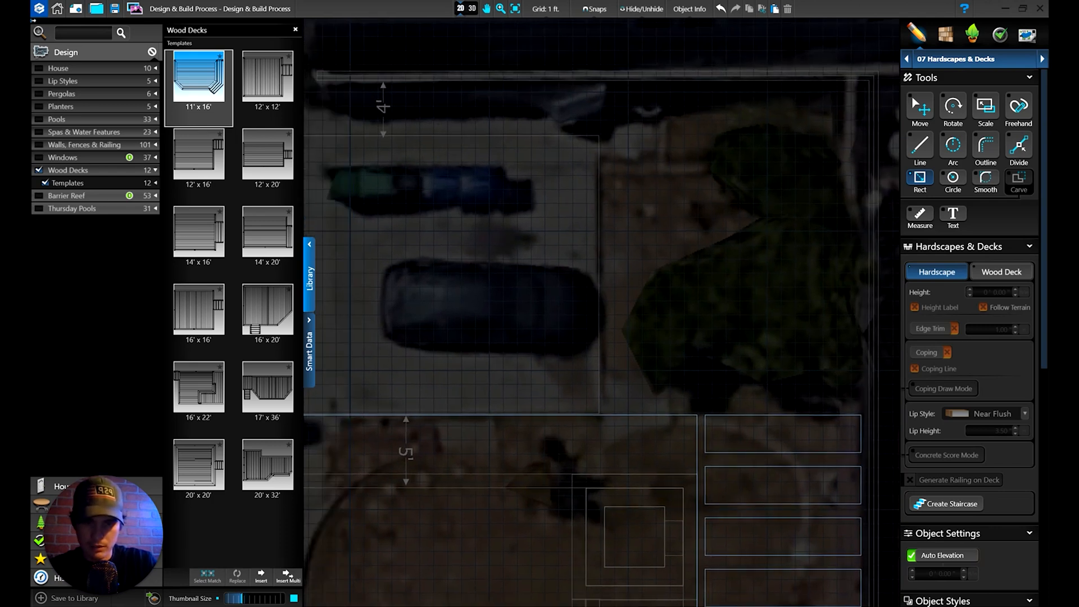
pyautogui.moveTo(697, 427); pyautogui.dragTo(612, 287)
pyautogui.moveTo(463, 192); pyautogui.dragTo(659, 199, button='middle')
pyautogui.moveTo(659, 199); pyautogui.dragTo(461, 89)
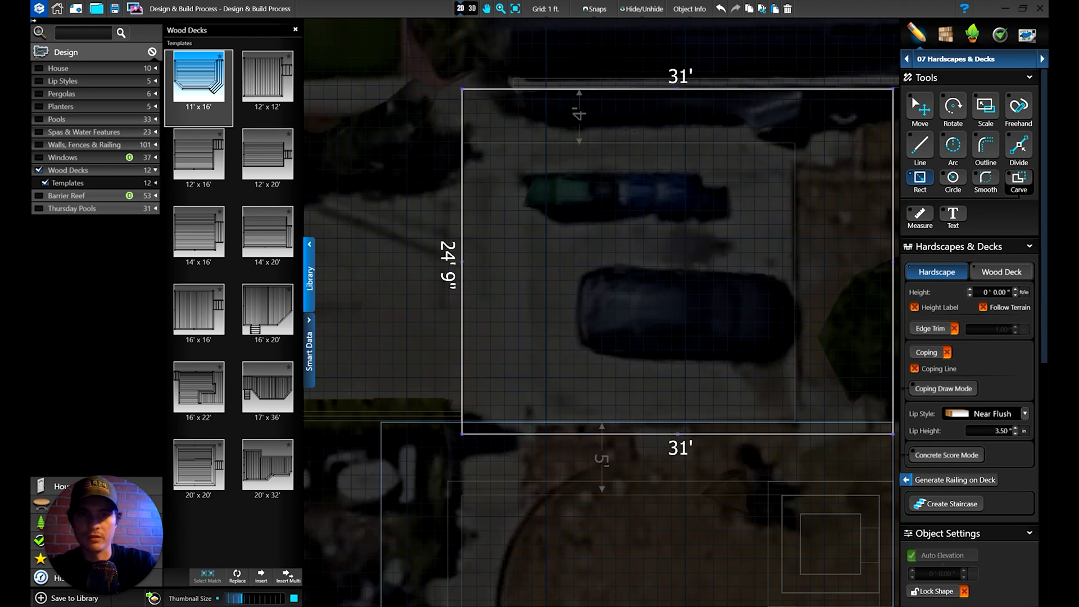
# Step: Select the new 31' rectangle together with the pool hardscape and unite them into one shape
pyautogui.moveTo(742, 270); pyautogui.dragTo(488, 276, button='middle')
pyautogui.scroll(2, 791, 326)
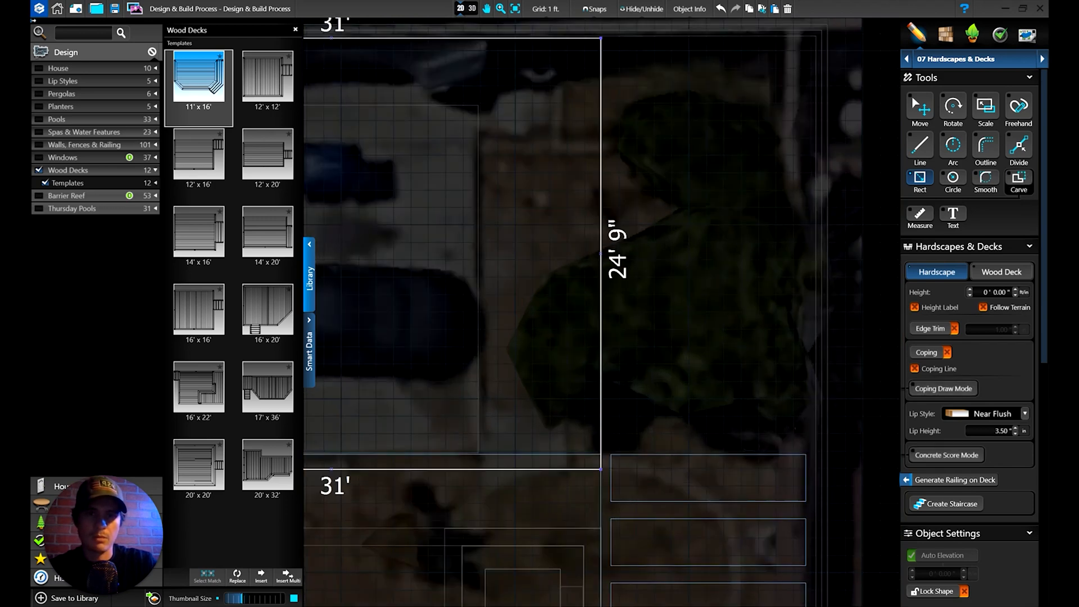
pyautogui.click(915, 110)
pyautogui.scroll(-3, 677, 335)
pyautogui.moveTo(677, 335); pyautogui.dragTo(815, 201, button='middle')
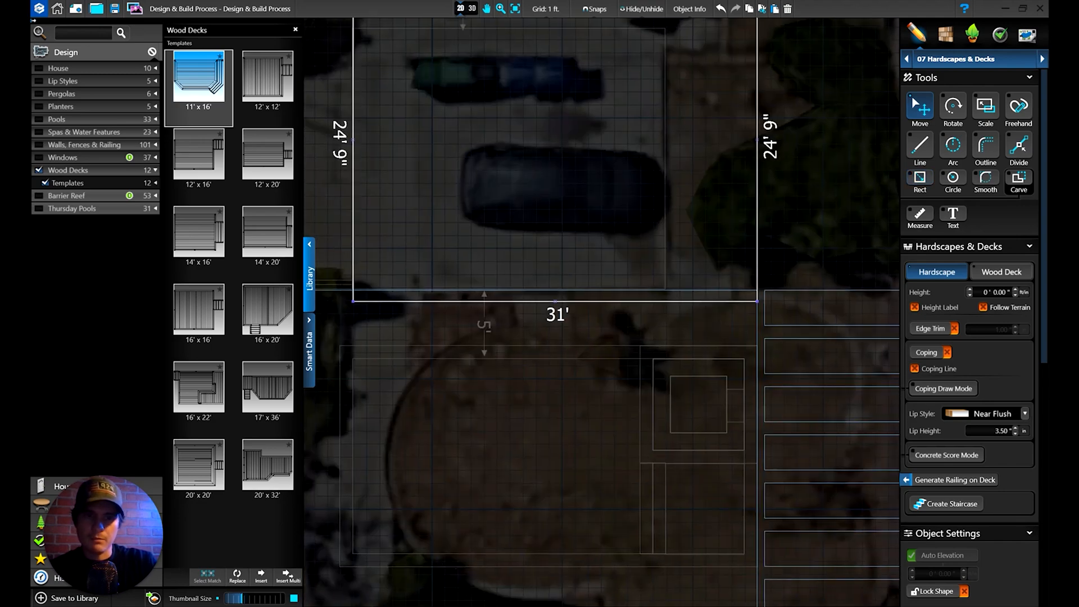
pyautogui.click(722, 289)
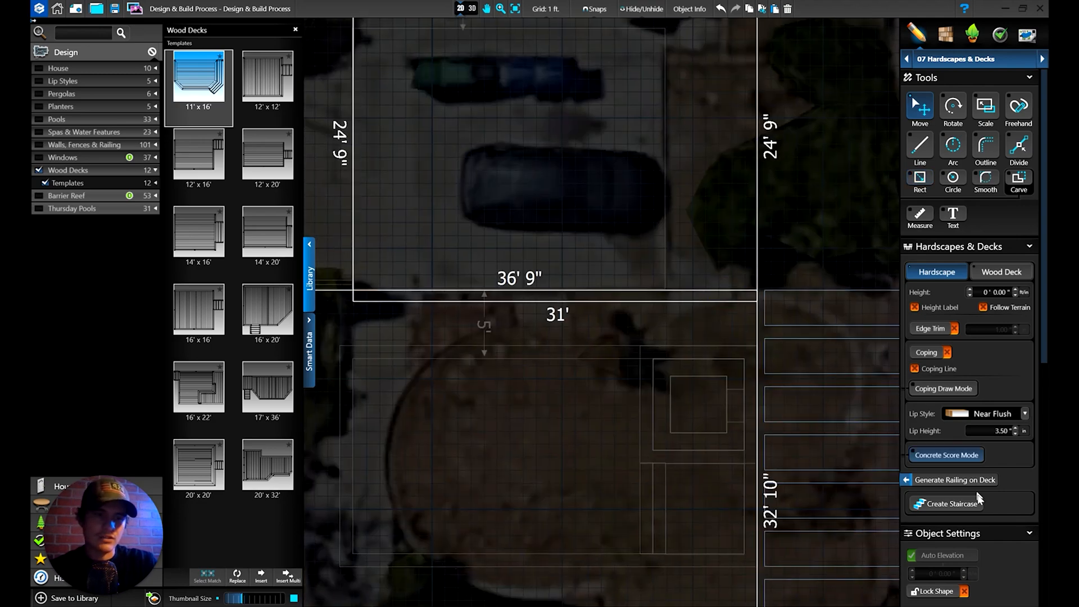
pyautogui.scroll(-6, 979, 497)
pyautogui.click(955, 391)
pyautogui.moveTo(707, 298); pyautogui.dragTo(644, 333, button='middle')
pyautogui.moveTo(749, 268); pyautogui.dragTo(708, 337, button='middle')
pyautogui.scroll(1, 716, 281)
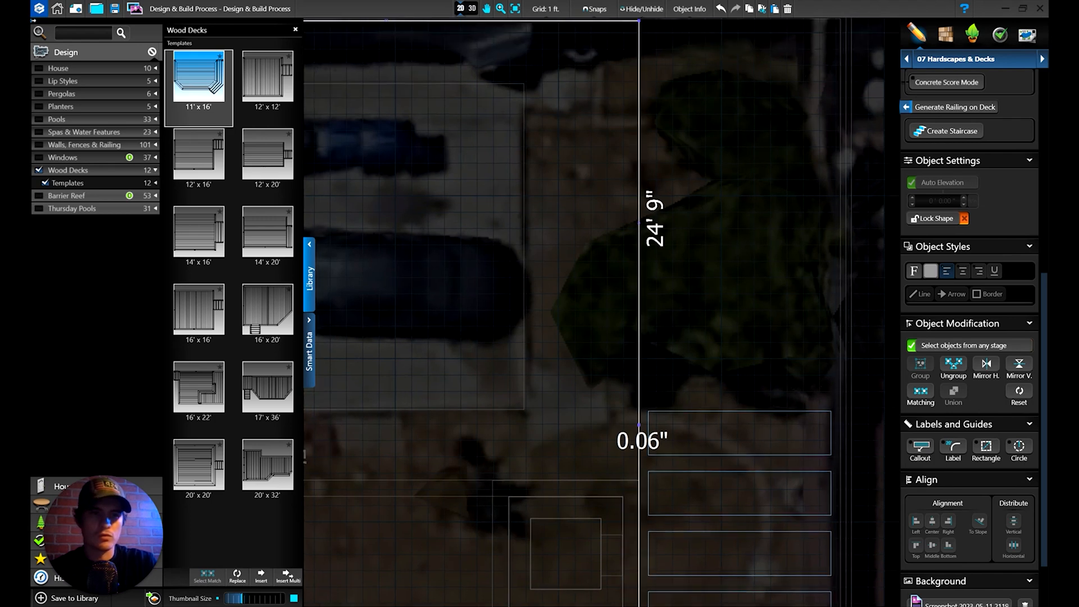
# Step: Draw a rectangular hardscape about 18' 7" by 23' 2" in the upper fence corner, overlapping the 31' wide section beside the second building
pyautogui.scroll(5, 980, 196)
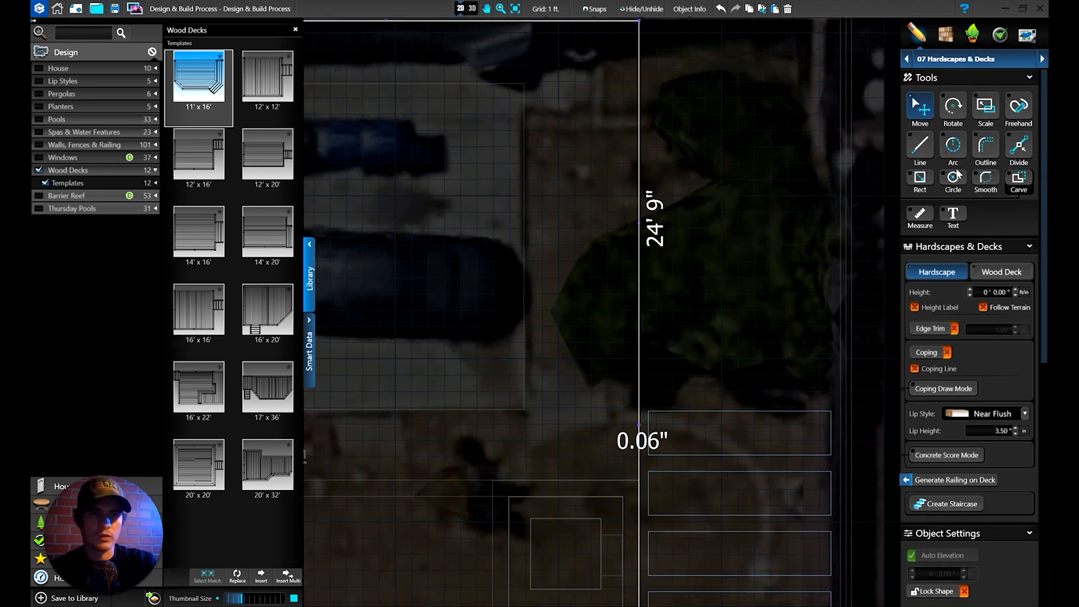
pyautogui.moveTo(675, 105); pyautogui.dragTo(679, 142, button='middle')
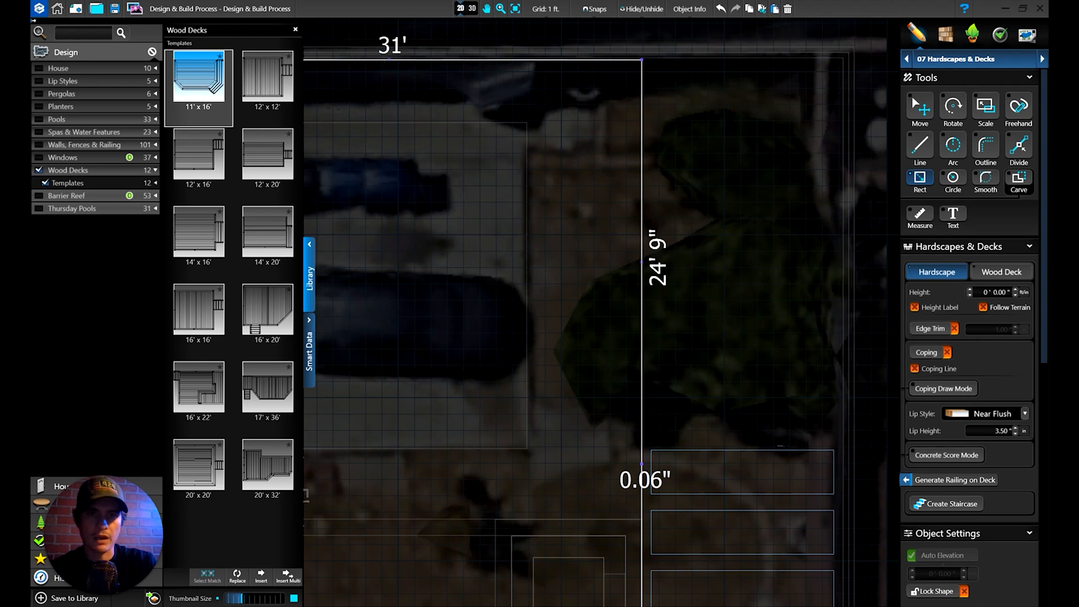
pyautogui.click(843, 59)
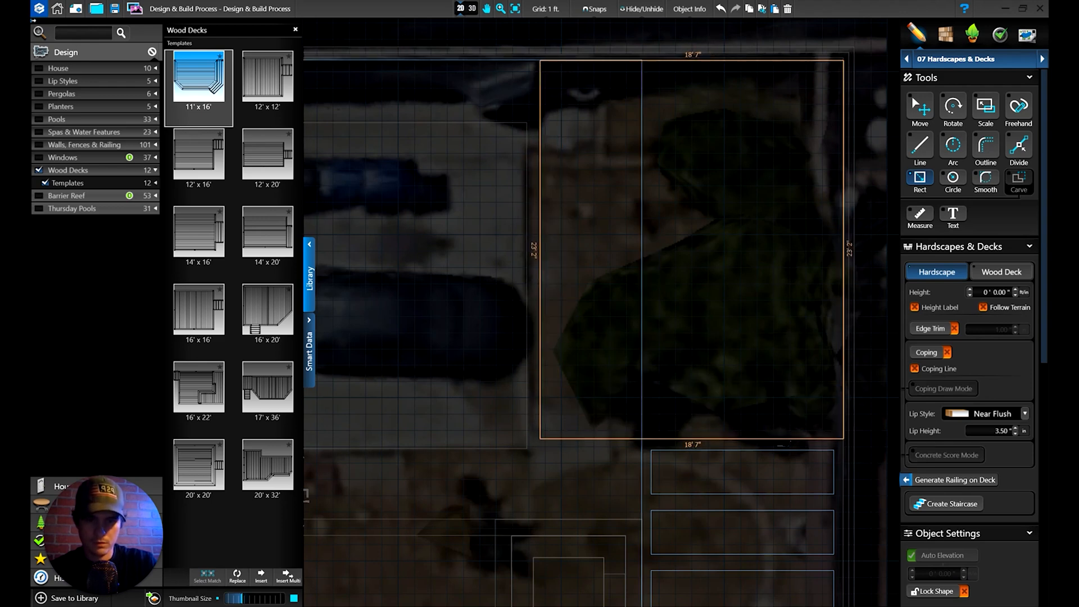
pyautogui.click(540, 438)
pyautogui.click(921, 106)
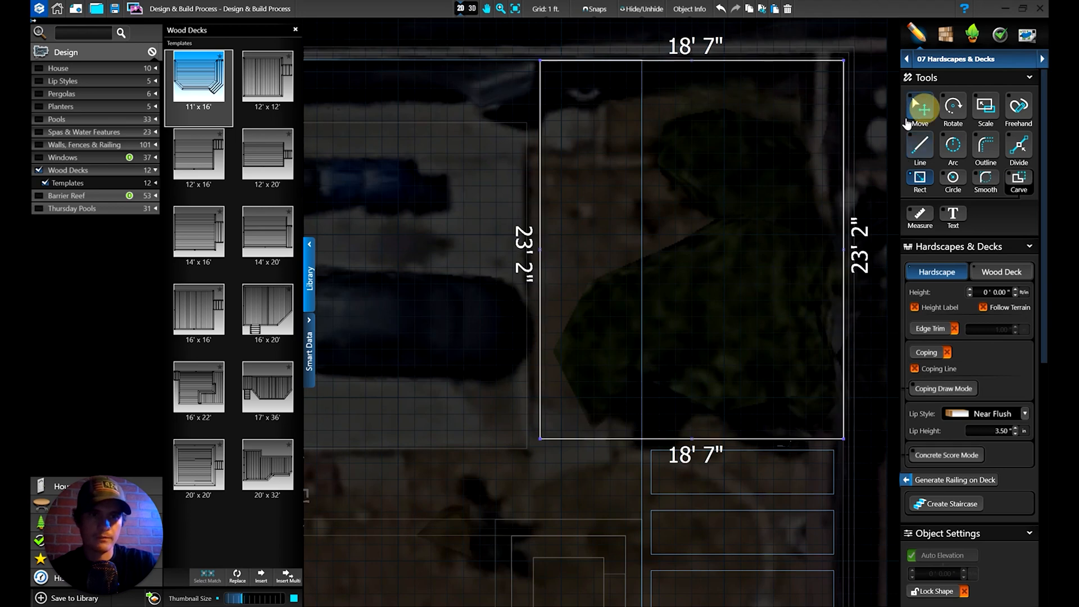
# Step: Select the large hardscape together with the corner rectangle, unite them into one shape and review it in 3D
pyautogui.click(639, 292)
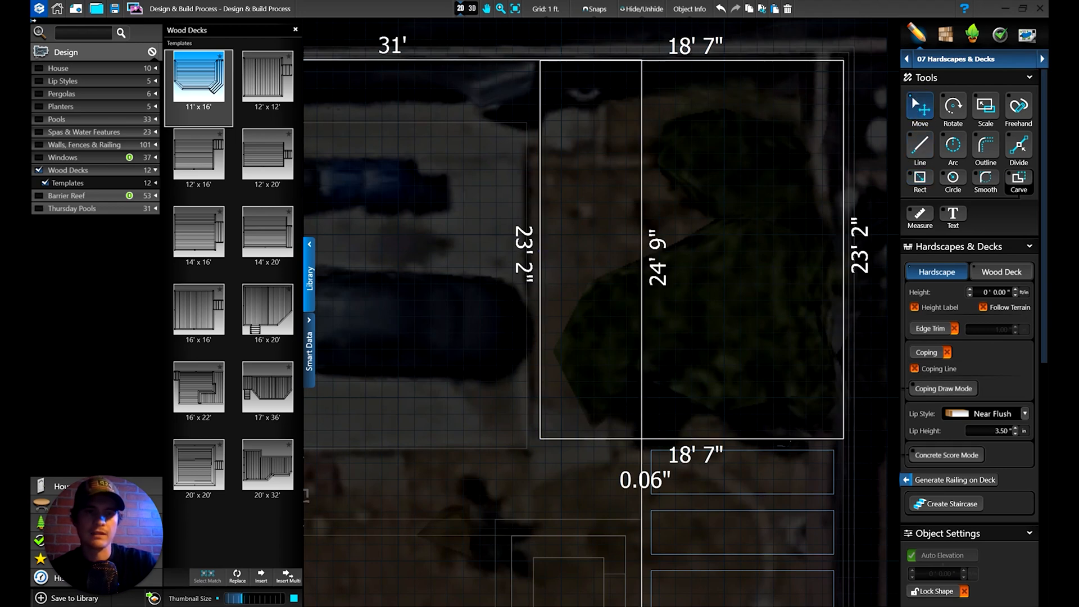
pyautogui.scroll(-5, 955, 500)
pyautogui.click(963, 510)
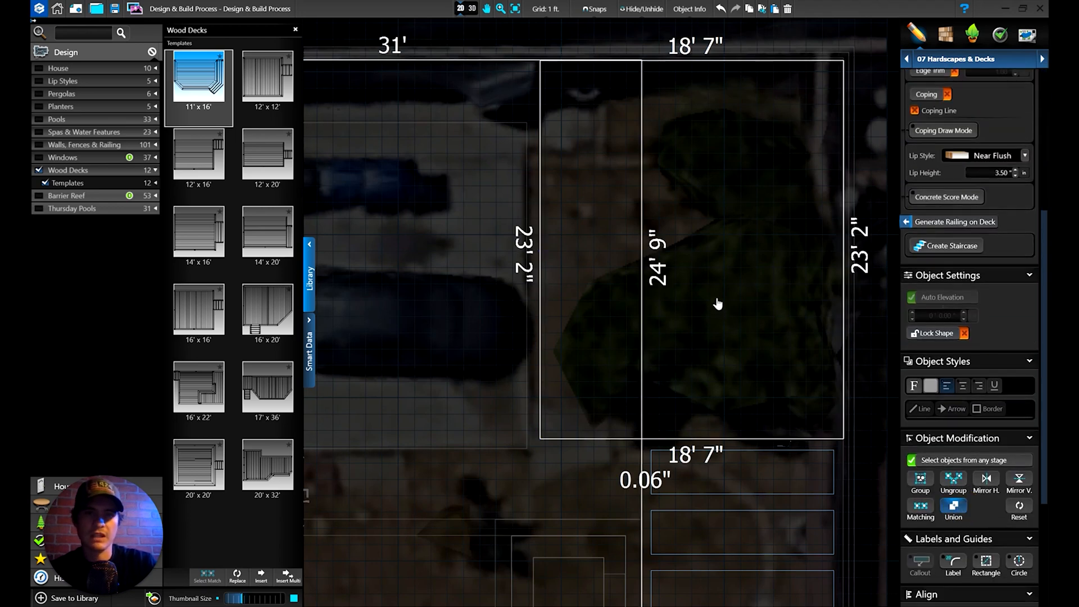
pyautogui.press('space')
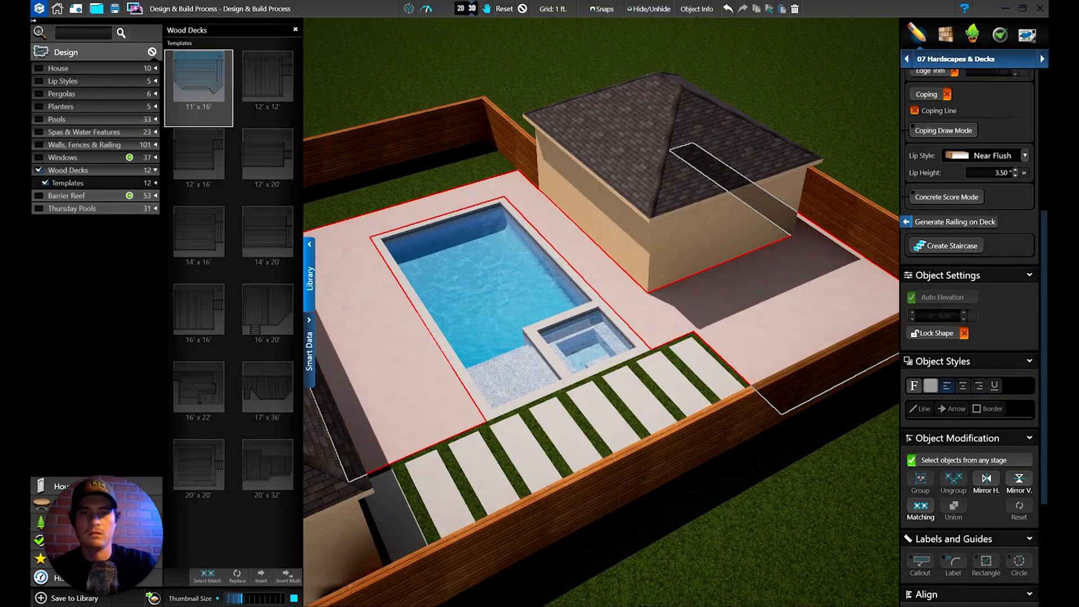
pyautogui.click(723, 319)
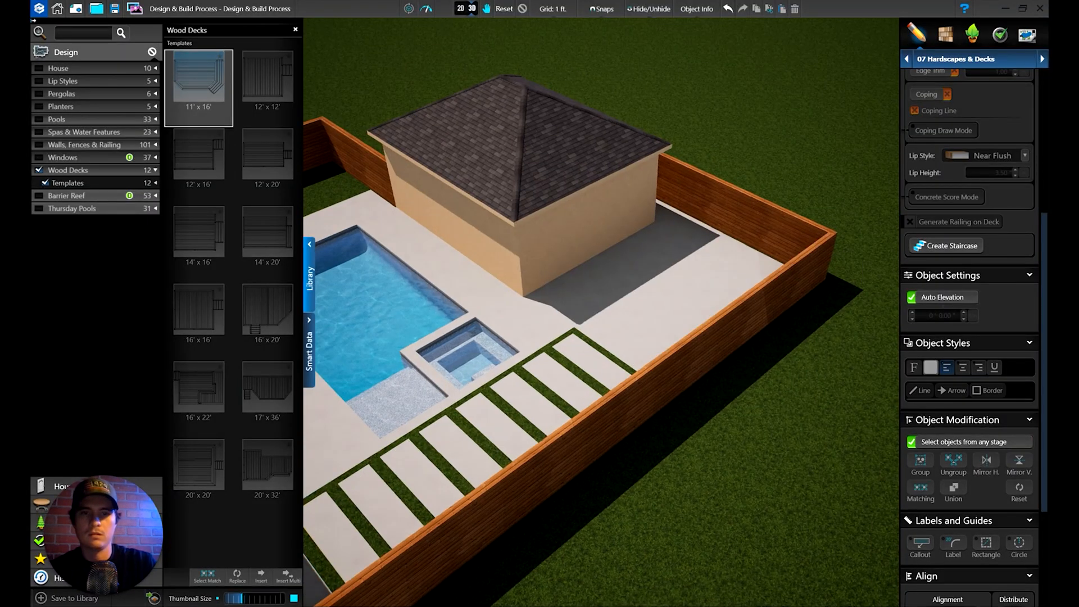
pyautogui.moveTo(618, 344); pyautogui.dragTo(547, 478)
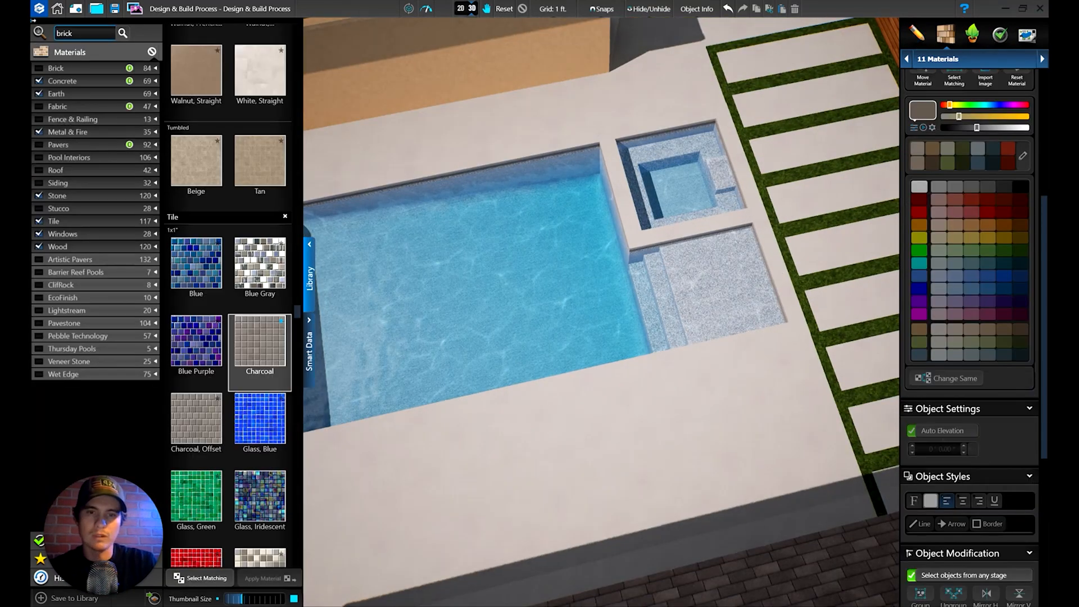
# Step: In the Materials stage, select the pool interior with all matching surfaces and set the material scale to 72%
pyautogui.click(598, 306)
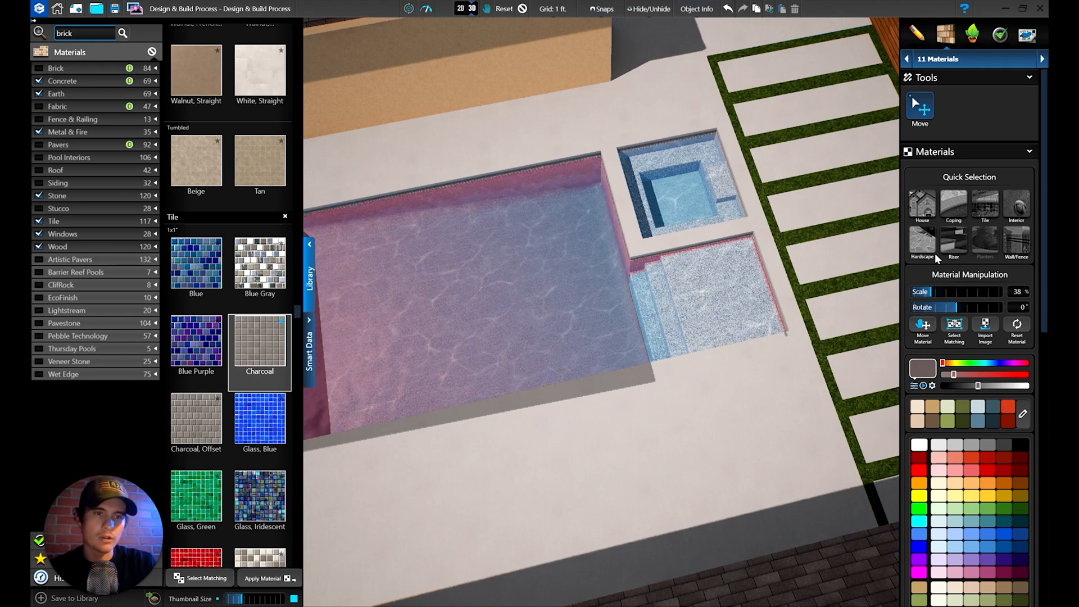
pyautogui.click(923, 339)
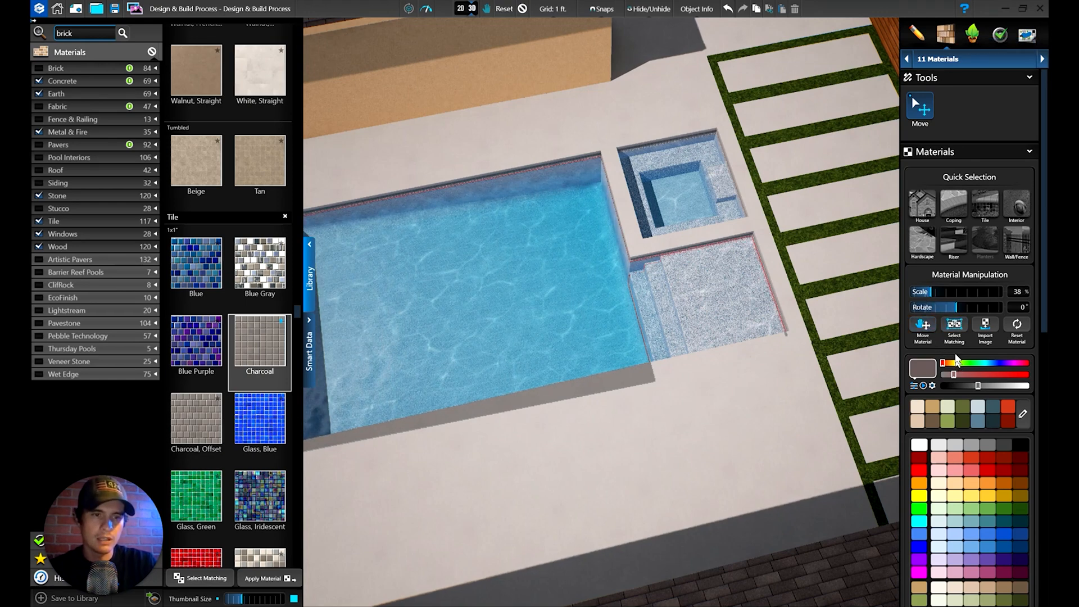
pyautogui.click(953, 326)
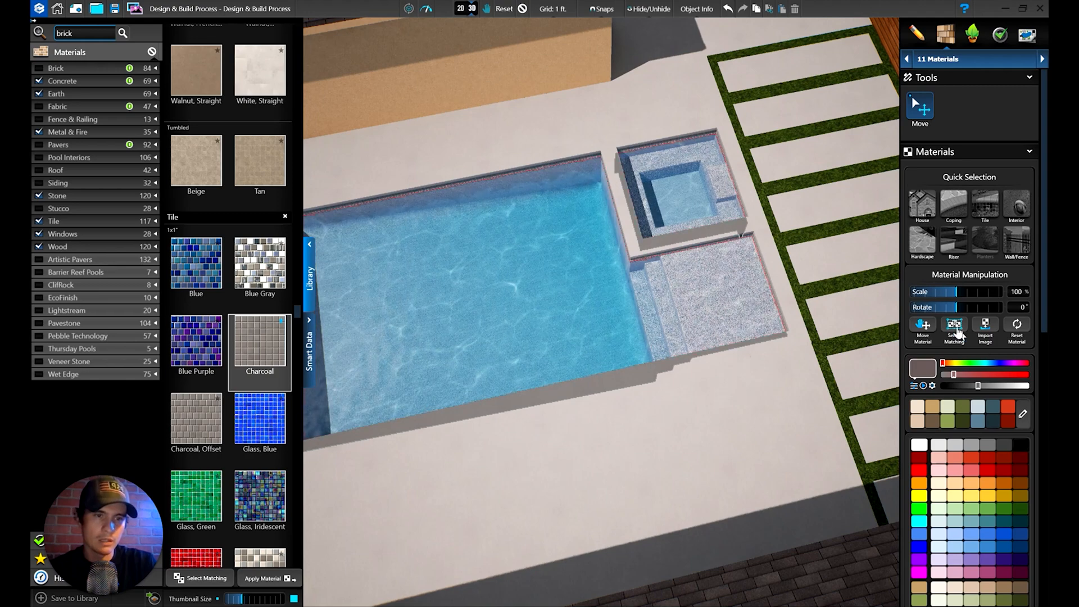
pyautogui.moveTo(945, 295); pyautogui.dragTo(938, 294)
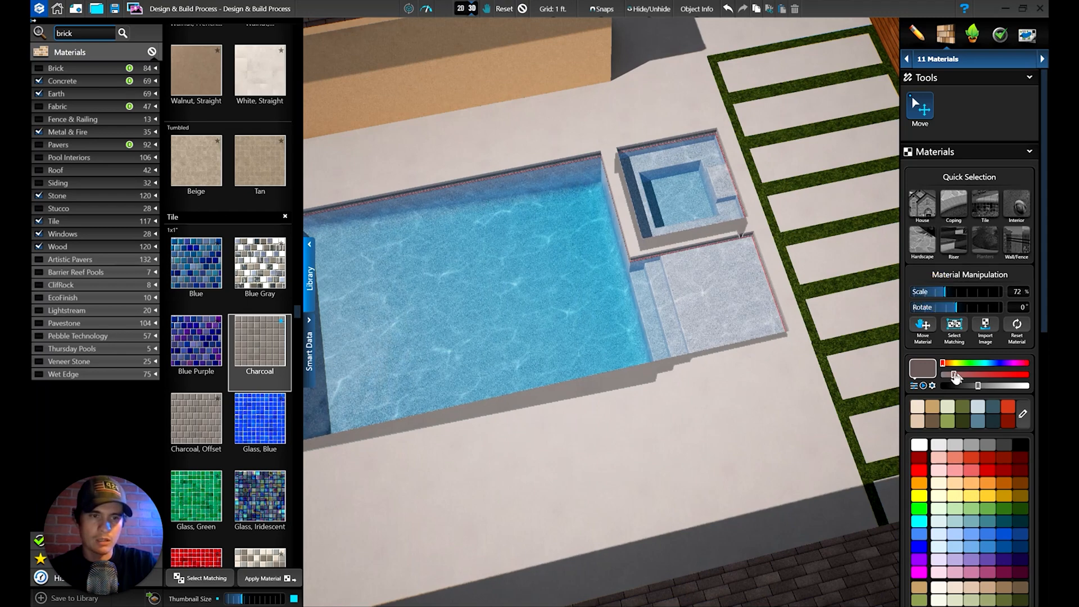
# Step: Desaturate and darken the matched pool and spa interiors to near black, and set the material scale to 64%
pyautogui.click(944, 375)
pyautogui.moveTo(943, 375)
pyautogui.mouseDown()
pyautogui.moveTo(927, 376)
pyautogui.moveTo(977, 386)
pyautogui.moveTo(953, 386)
pyautogui.mouseUp()
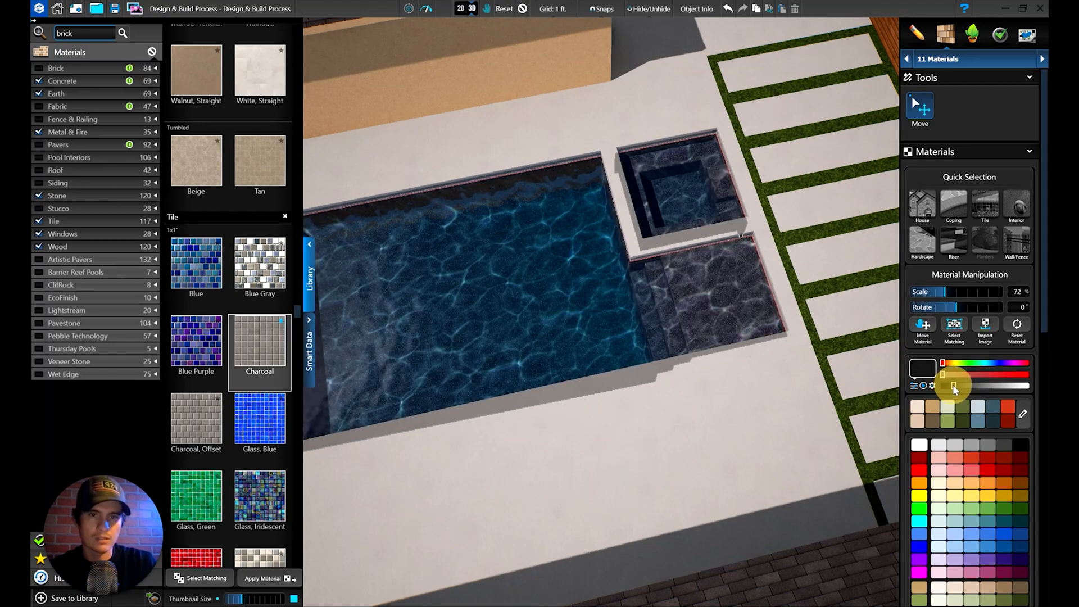
pyautogui.moveTo(956, 386); pyautogui.dragTo(954, 385)
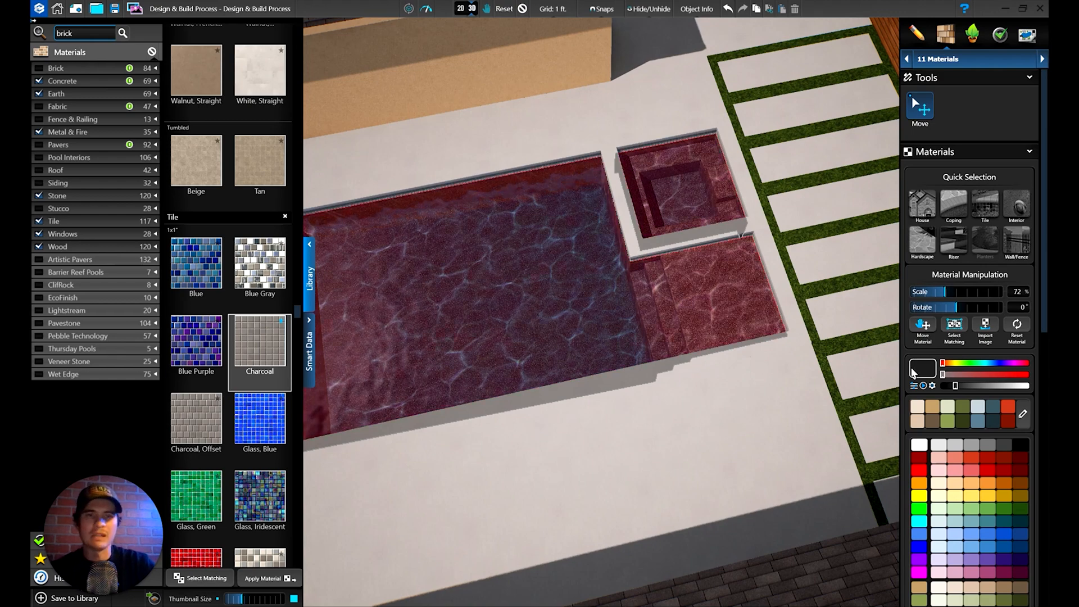
pyautogui.moveTo(955, 385); pyautogui.dragTo(937, 387)
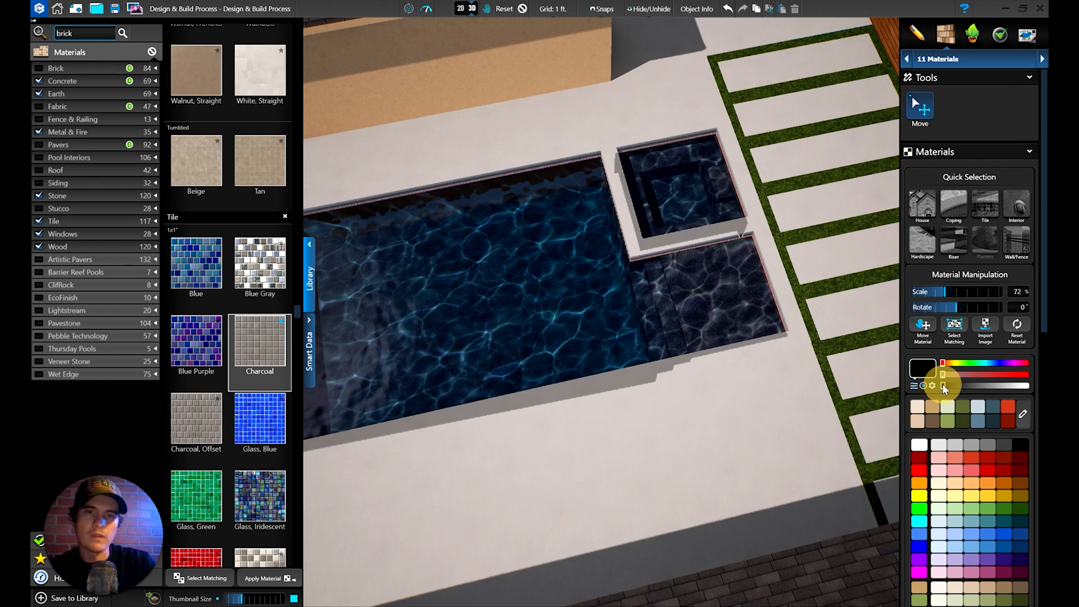
pyautogui.moveTo(943, 386); pyautogui.dragTo(951, 385)
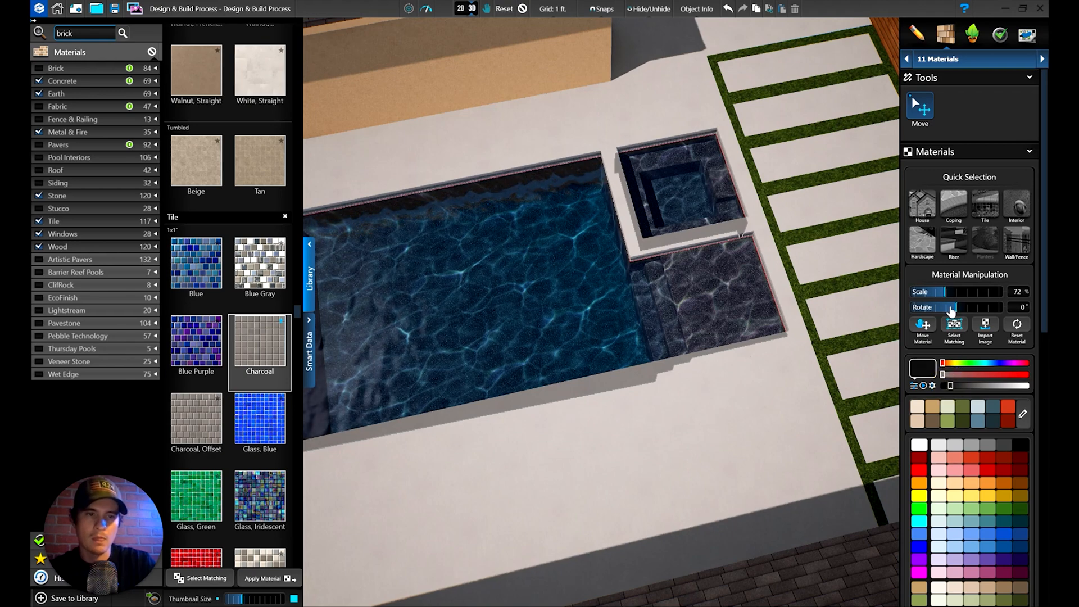
pyautogui.moveTo(943, 294); pyautogui.dragTo(940, 294)
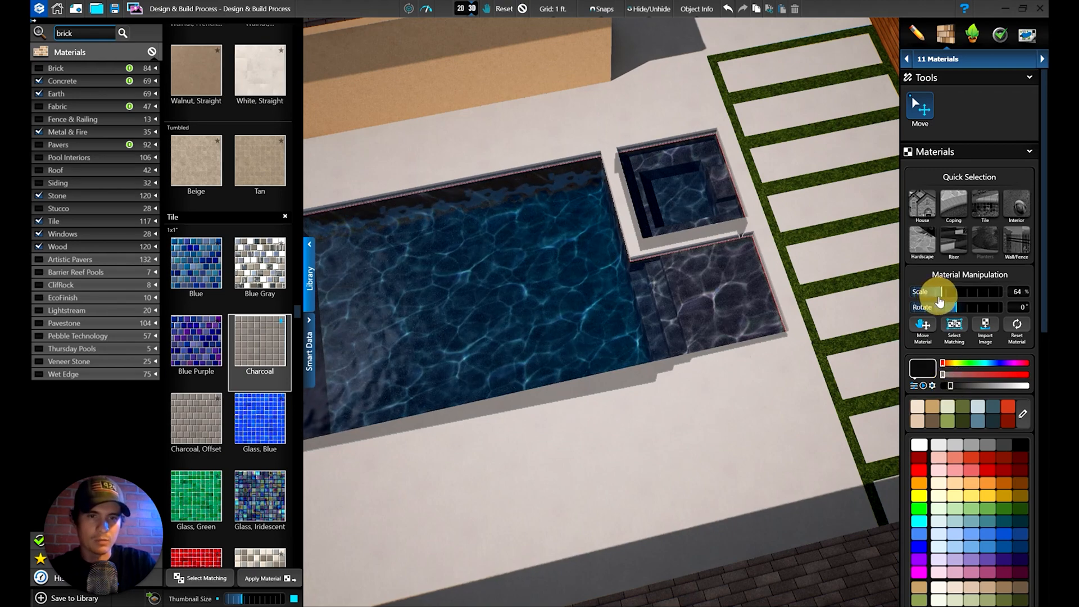
# Step: Deselect the interiors and examine the darkened pool, the spa, the pads and the hardscape beside the second building in 3D
pyautogui.click(755, 298)
pyautogui.moveTo(755, 298); pyautogui.dragTo(580, 382, button='right')
pyautogui.click(558, 312)
pyautogui.click(580, 331)
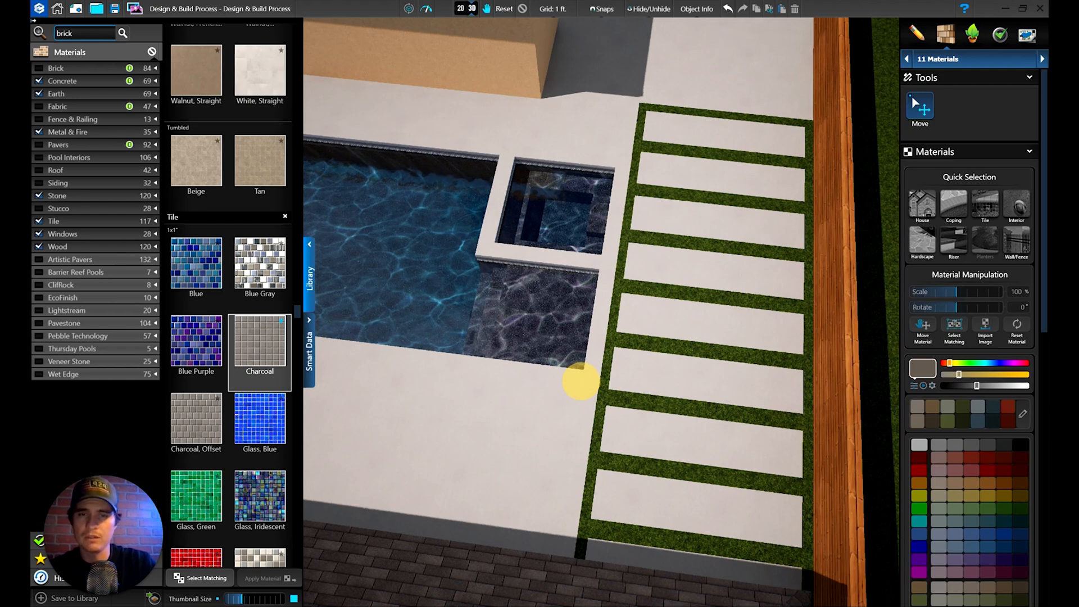
pyautogui.press('Up')
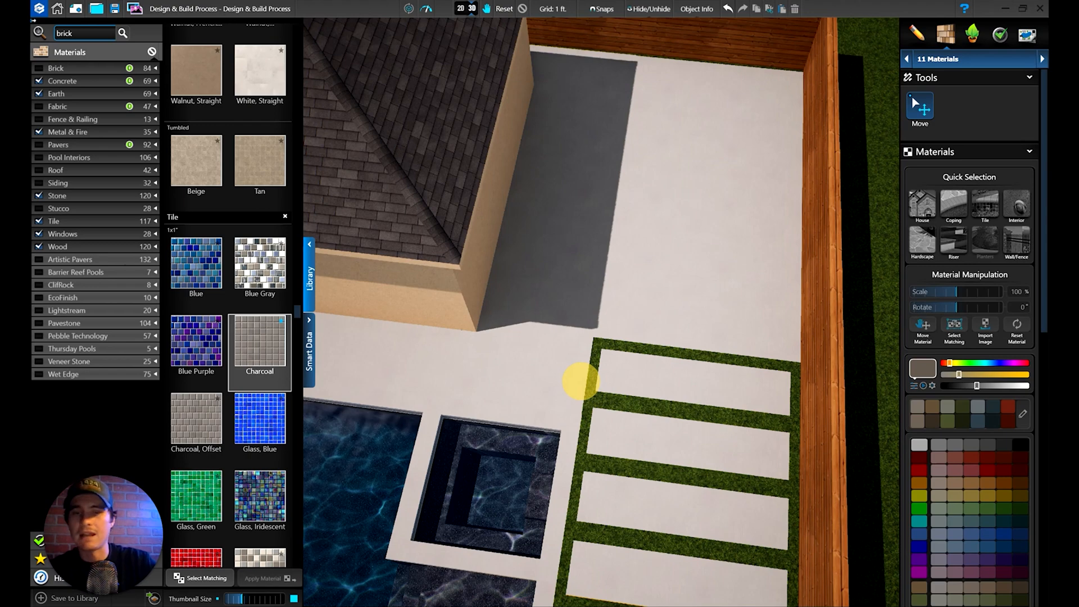
pyautogui.press('Down')
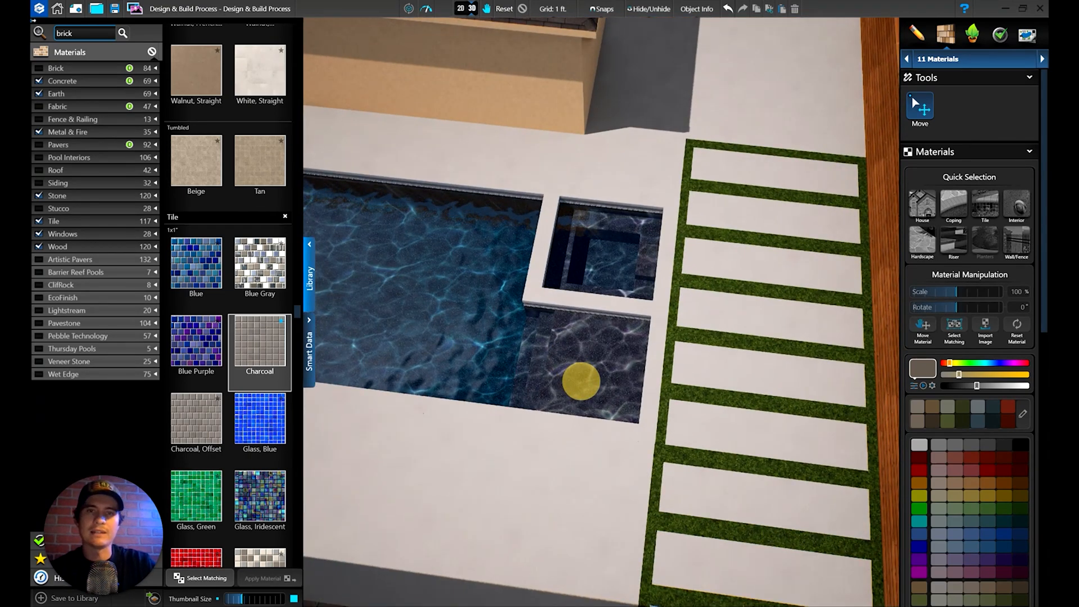
pyautogui.press('Right')
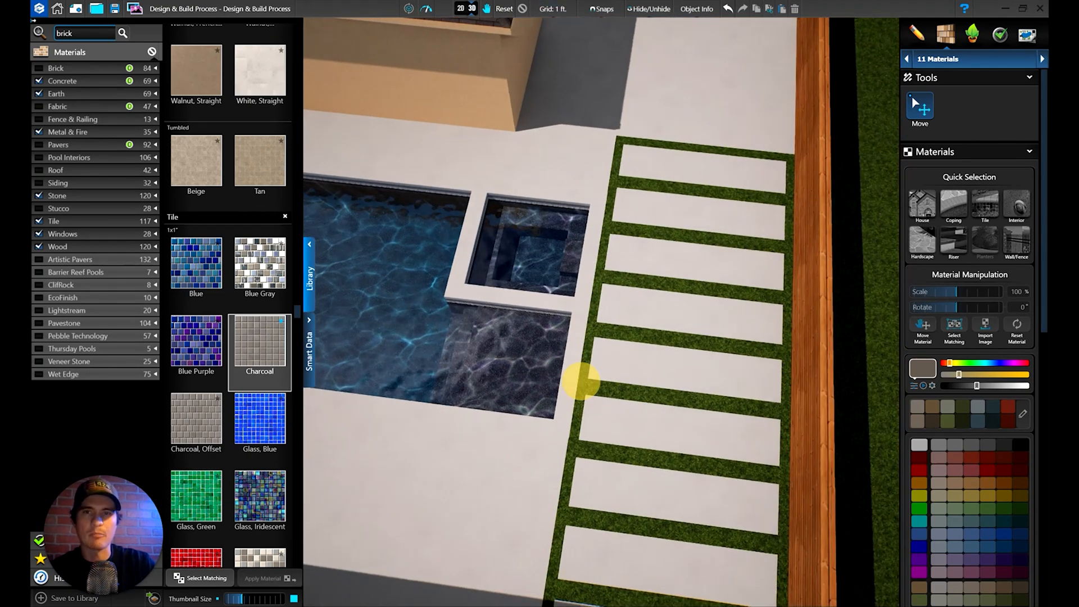
# Step: Return to the 2D Hardscapes & Decks stage and draw a hardscape rectangle about 12' 4" by 33' 4" around the column of pads
pyautogui.click(461, 9)
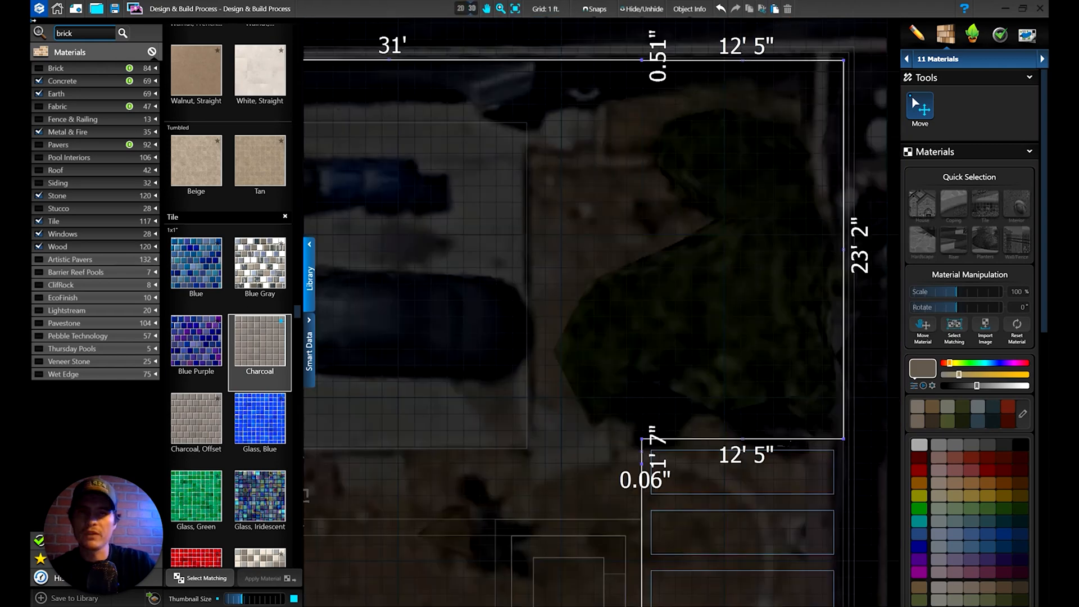
pyautogui.click(967, 58)
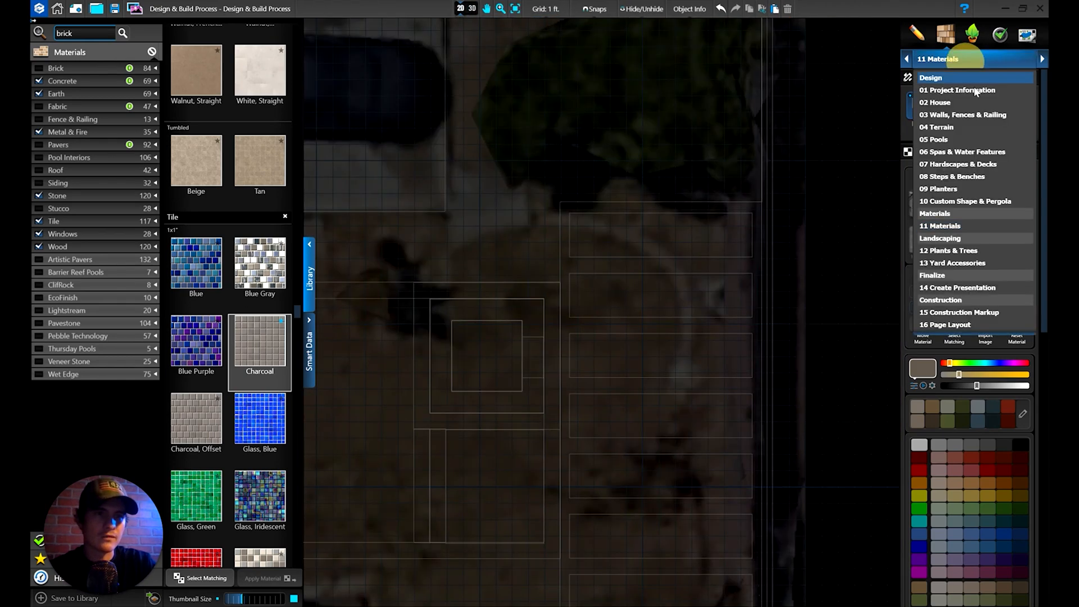
pyautogui.click(987, 167)
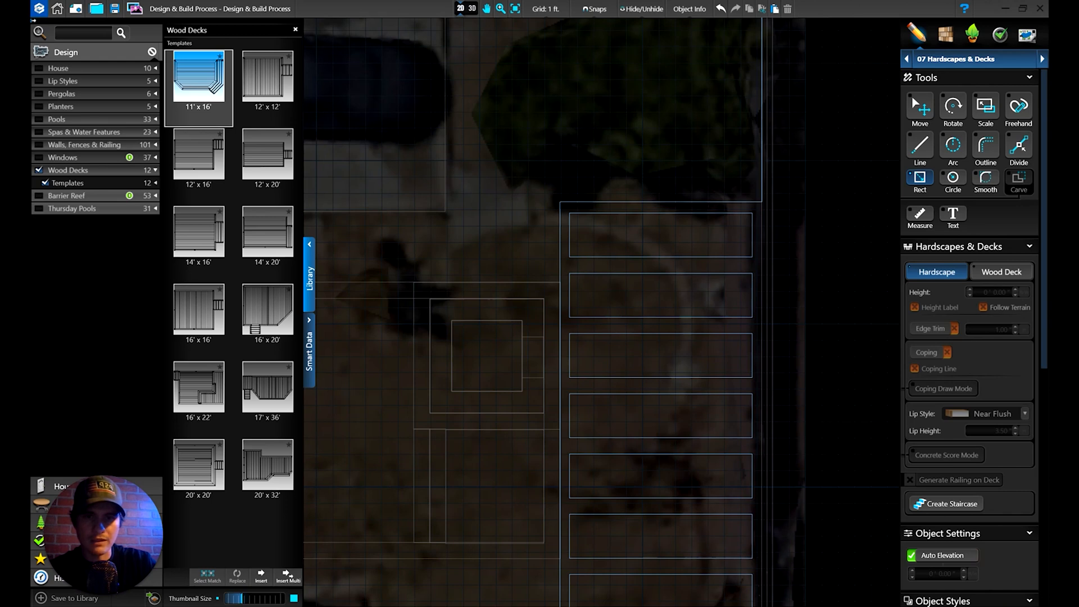
pyautogui.moveTo(559, 202); pyautogui.dragTo(722, 410)
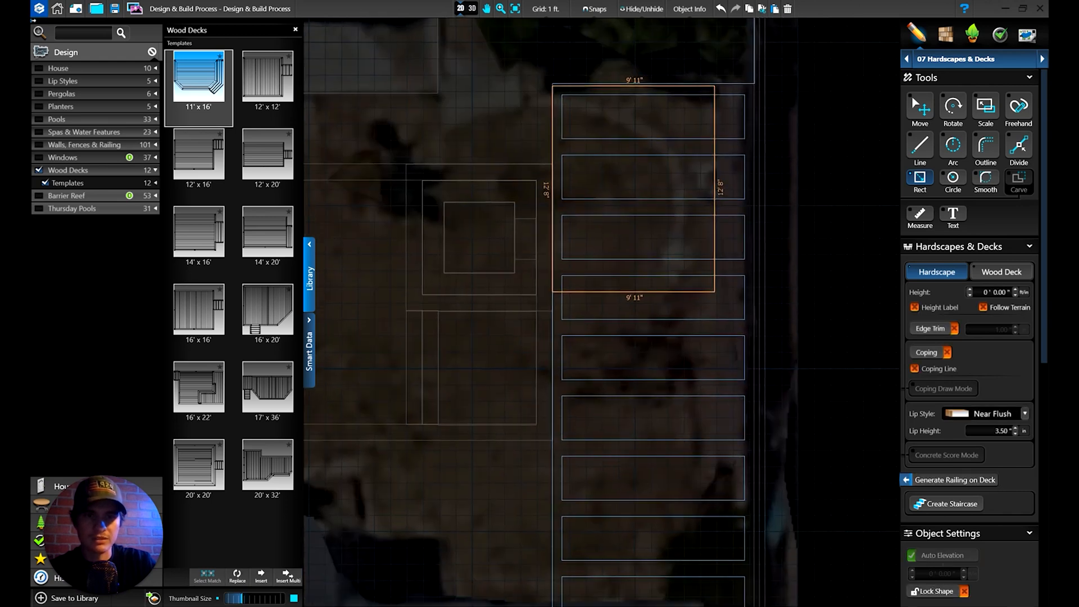
pyautogui.moveTo(714, 291)
pyautogui.mouseDown()
pyautogui.moveTo(694, 332)
pyautogui.moveTo(727, 491)
pyautogui.mouseUp()
pyautogui.click(931, 106)
pyautogui.moveTo(695, 102); pyautogui.dragTo(703, 315, button='middle')
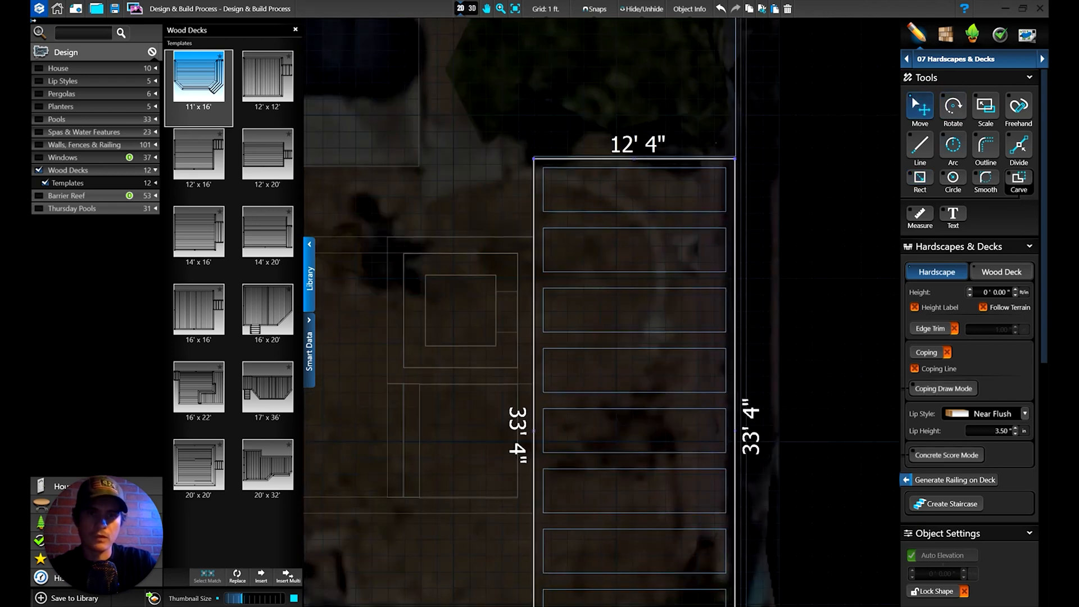
# Step: Nudge the upper edge of the rectangle around the pads upward to meet the corner hardscape
pyautogui.scroll(2, 695, 102)
pyautogui.scroll(1, 694, 105)
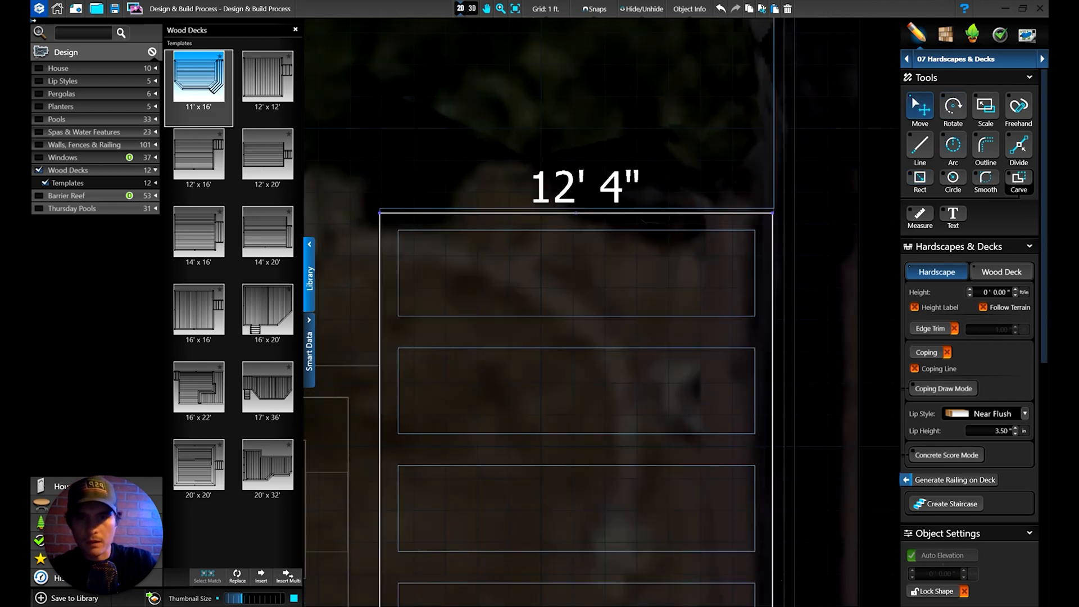
pyautogui.click(574, 213)
pyautogui.press('Up')
pyautogui.press('Up')
pyautogui.press('Up')
pyautogui.press('Up')
pyautogui.press('Up')
pyautogui.press('Up')
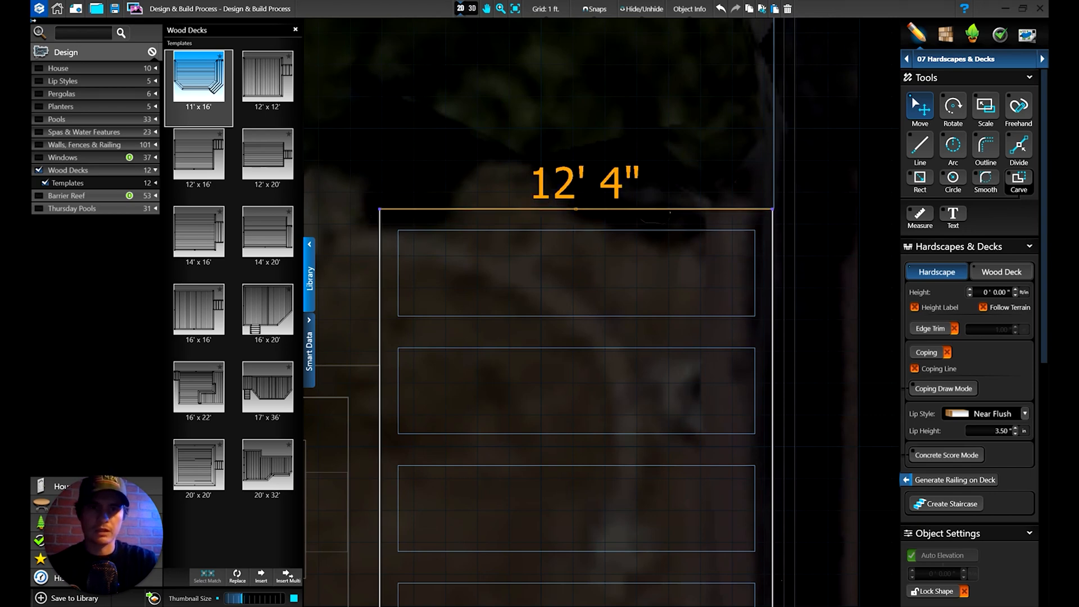
pyautogui.press('Up')
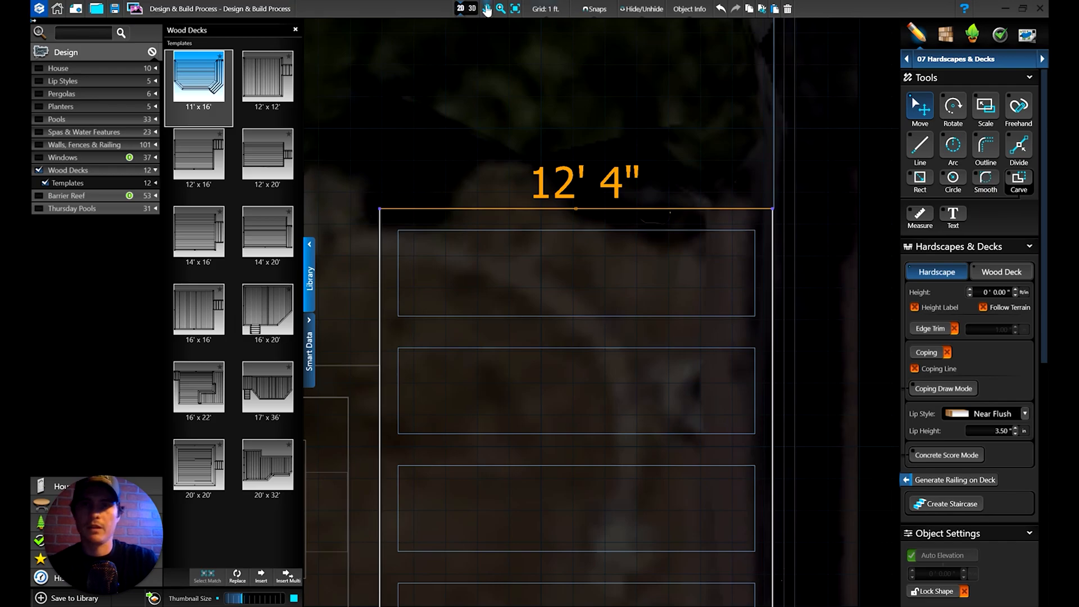
# Step: In 3D, set the height of the hardscape around the pads to -1.5" and inspect the recessed gaps
pyautogui.click(472, 9)
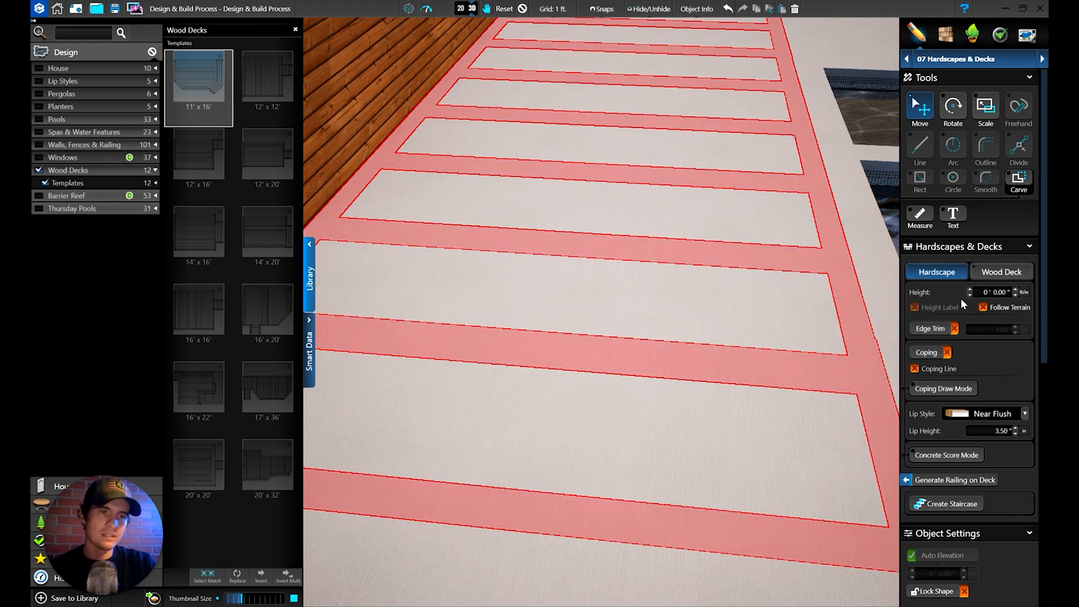
pyautogui.click(994, 291)
pyautogui.write('-1.5')
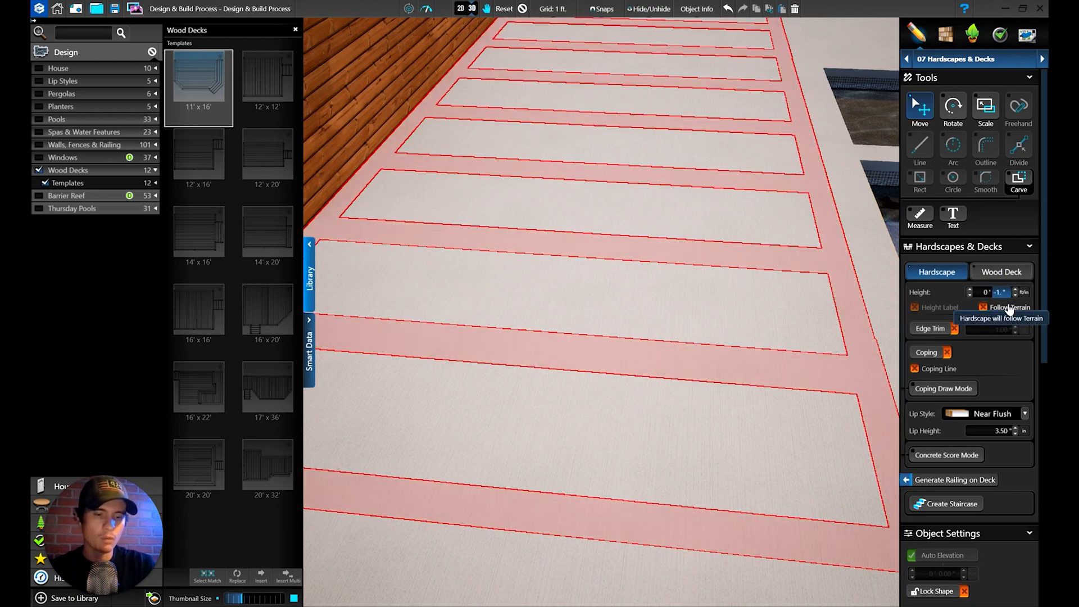
pyautogui.press('Return')
pyautogui.click(816, 376)
pyautogui.moveTo(819, 373); pyautogui.dragTo(723, 337)
pyautogui.moveTo(455, 285); pyautogui.dragTo(731, 292, button='right')
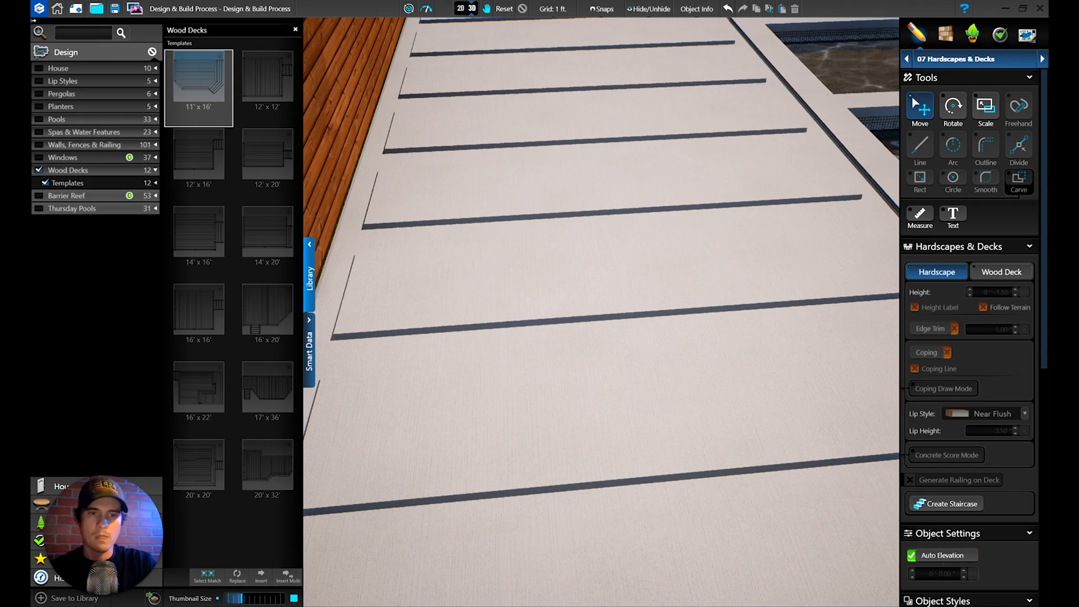
# Step: Apply the Synthetic grass material to the recessed hardscape surrounding the fence-side pads
pyautogui.click(833, 312)
pyautogui.moveTo(833, 312); pyautogui.dragTo(663, 304)
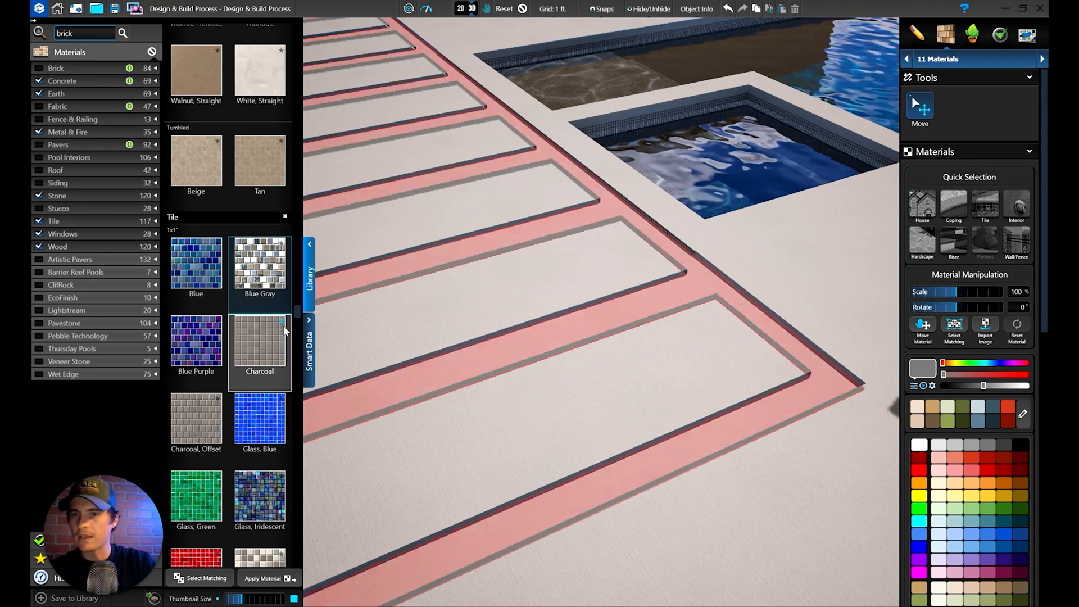
pyautogui.moveTo(296, 310); pyautogui.dragTo(309, 113)
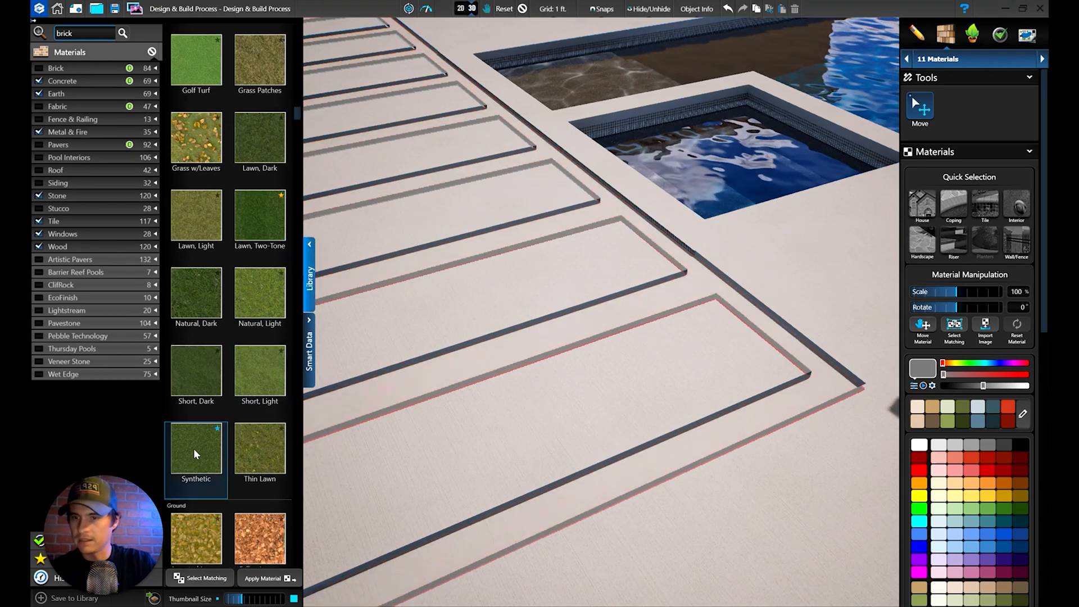
pyautogui.click(193, 449)
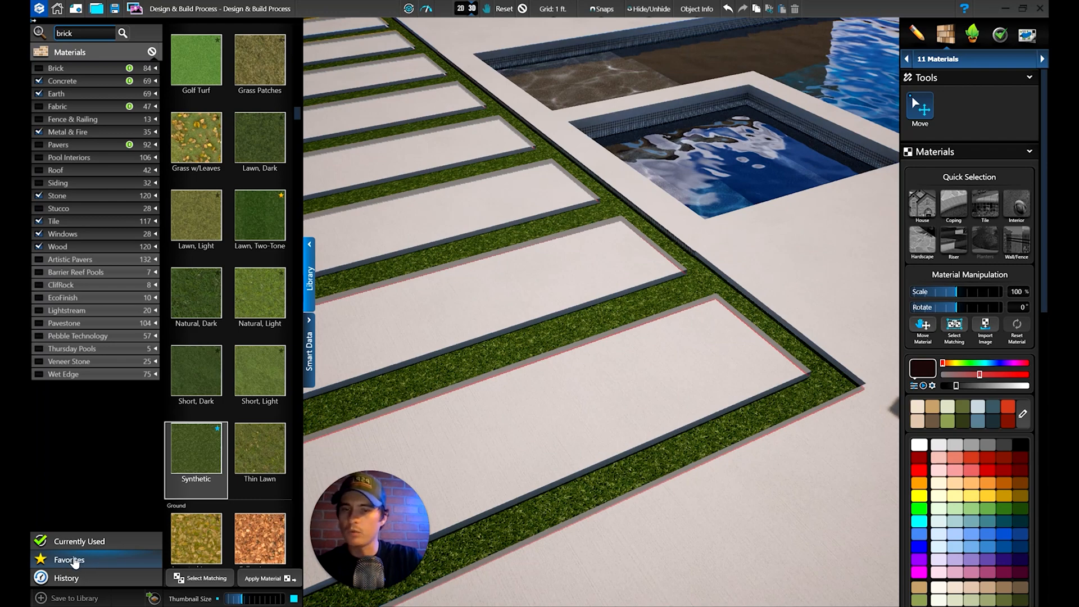
pyautogui.moveTo(366, 517); pyautogui.dragTo(81, 444)
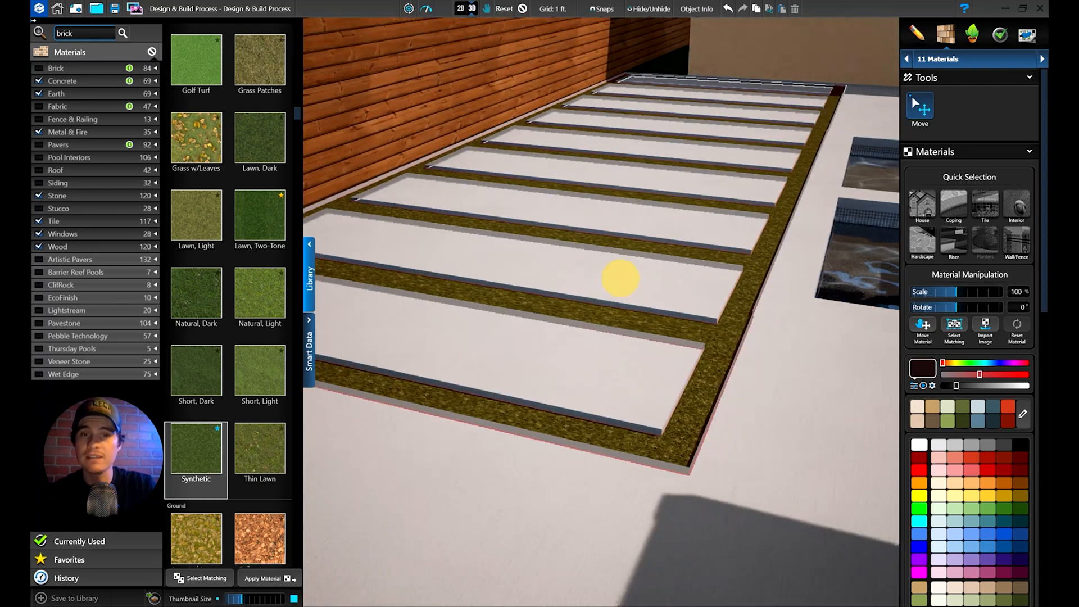
# Step: Enable 3D Grass on the synthetic grass strip and deselect it
pyautogui.moveTo(614, 278); pyautogui.dragTo(630, 287)
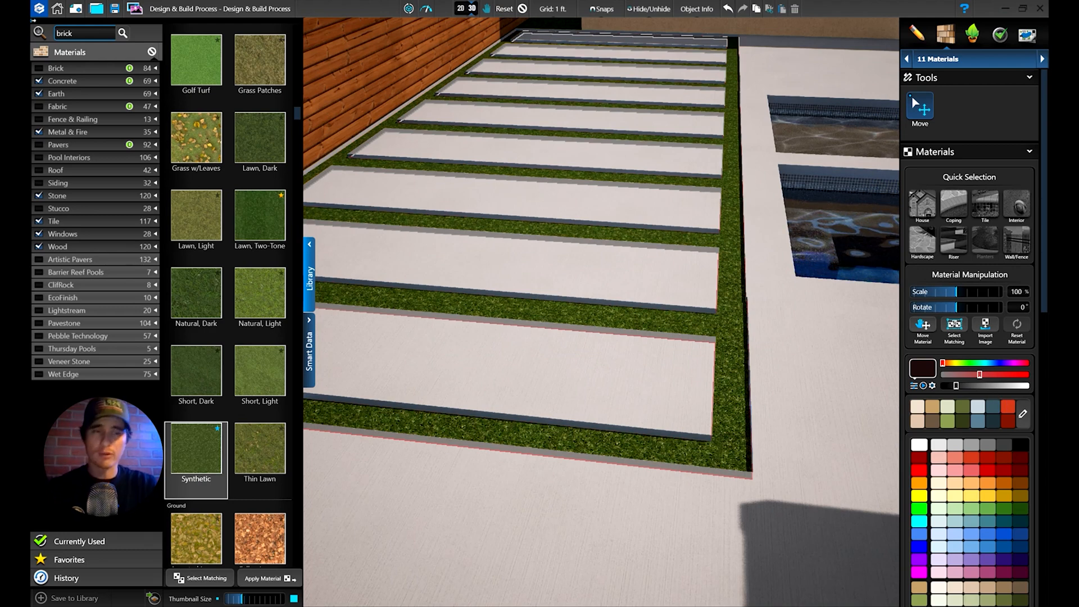
pyautogui.scroll(-3, 1004, 390)
pyautogui.scroll(-2, 1004, 390)
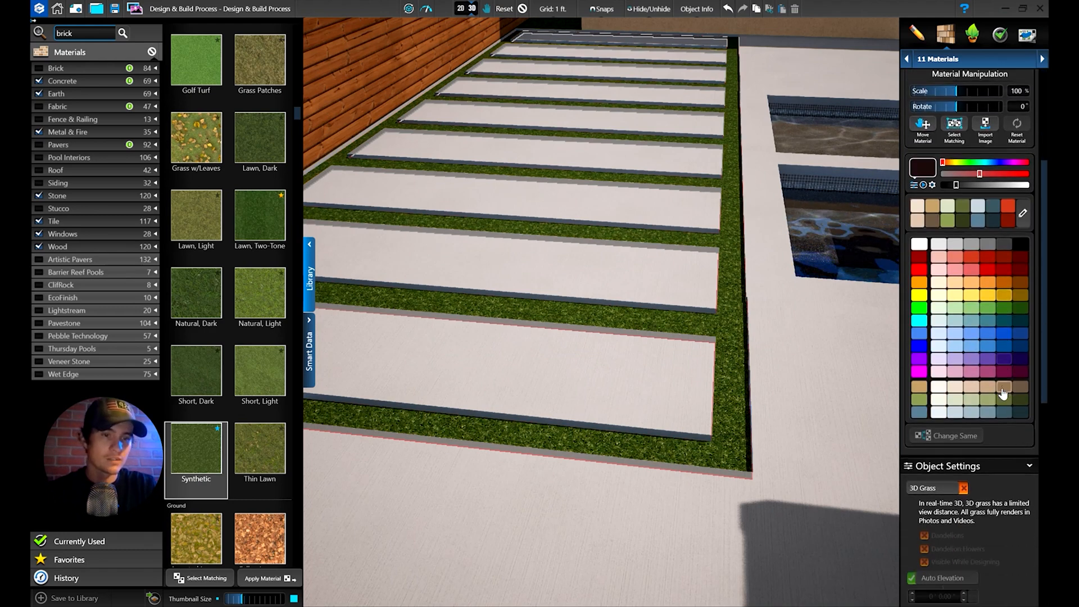
pyautogui.scroll(-3, 950, 410)
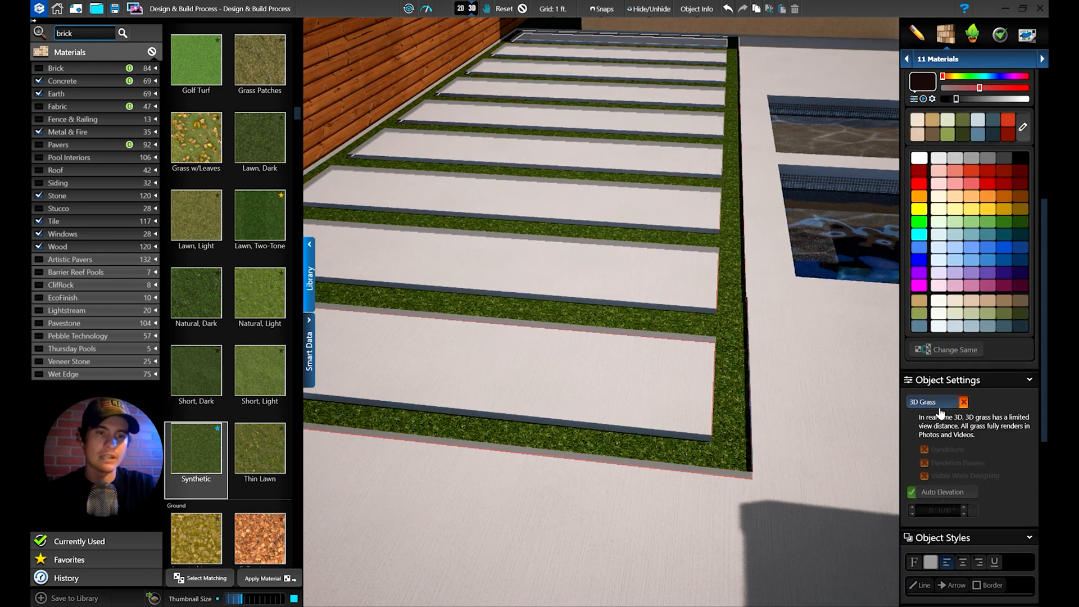
pyautogui.click(937, 403)
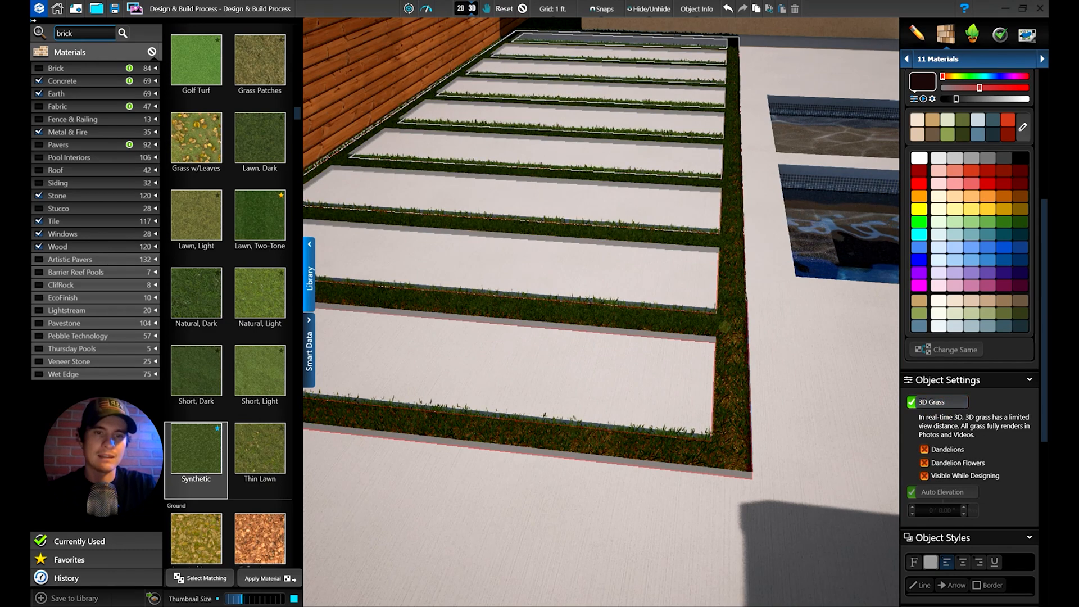
pyautogui.rightClick(725, 327)
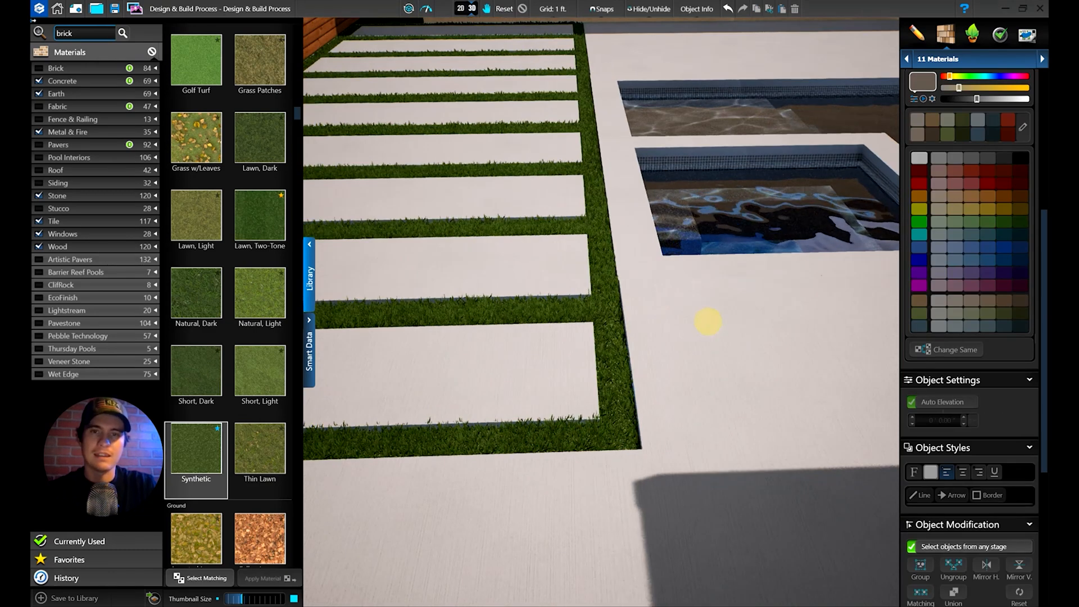
# Step: Examine the 3D grass between the pads up close, then the pool side and the open corner beside the second building
pyautogui.moveTo(709, 321); pyautogui.dragTo(690, 357, button='right')
pyautogui.scroll(-3, 701, 349)
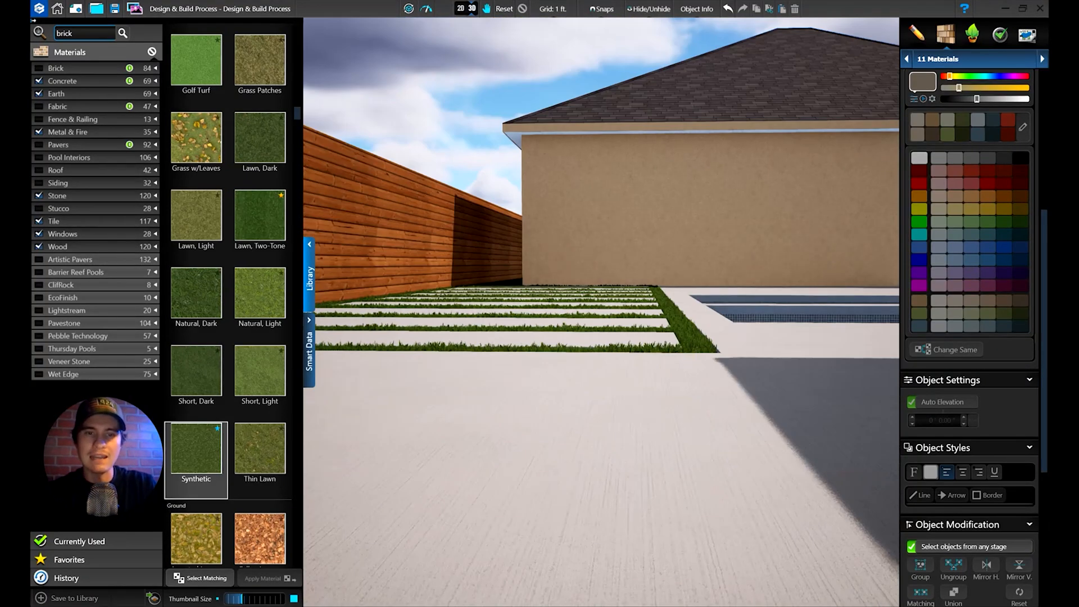
pyautogui.scroll(3, 601, 304)
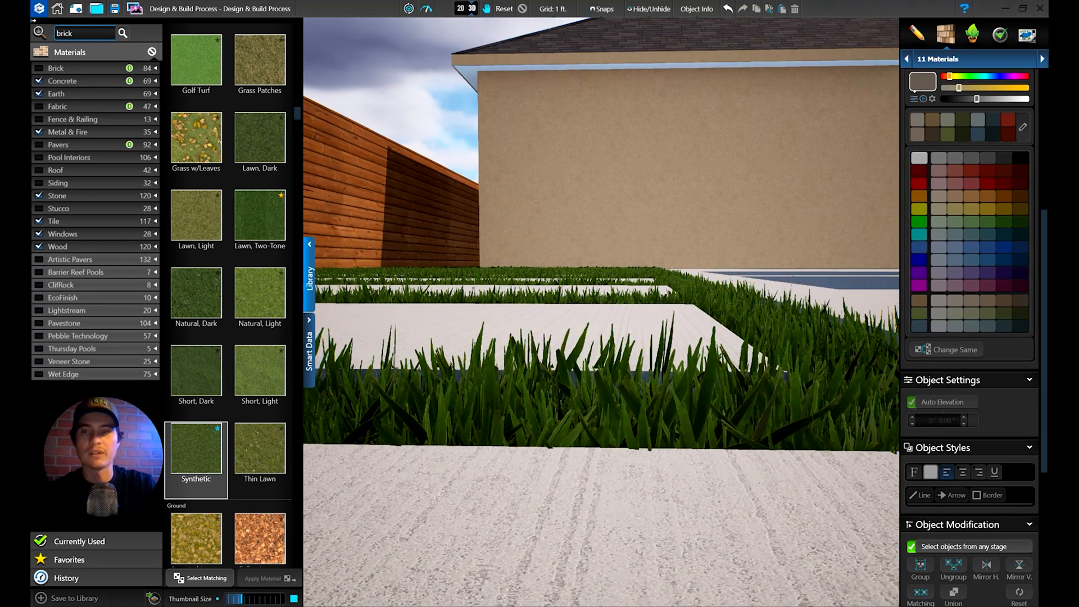
pyautogui.moveTo(716, 302); pyautogui.dragTo(650, 429, button='right')
pyautogui.scroll(-5, 641, 400)
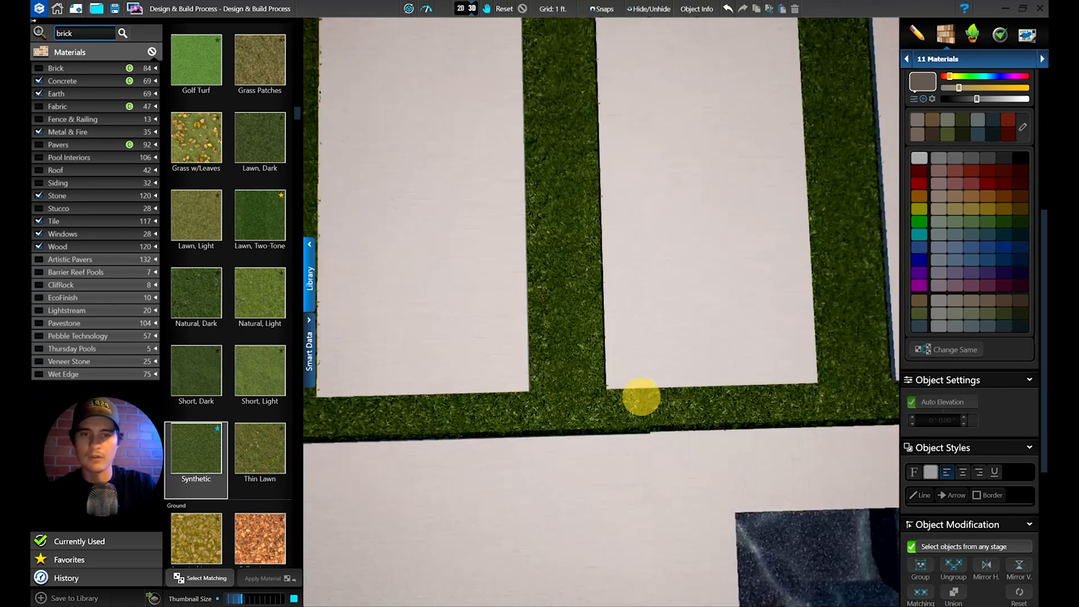
pyautogui.moveTo(635, 379); pyautogui.dragTo(602, 234, button='right')
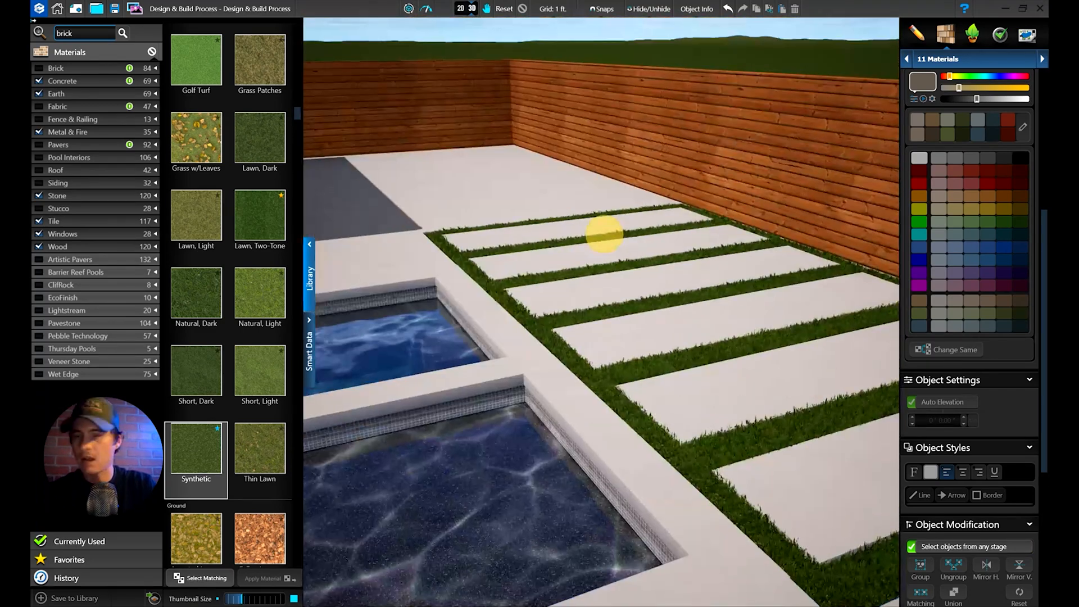
pyautogui.scroll(-6, 624, 301)
pyautogui.moveTo(625, 303); pyautogui.dragTo(751, 411, button='right')
pyautogui.moveTo(528, 413); pyautogui.dragTo(440, 458, button='right')
pyautogui.moveTo(523, 132); pyautogui.dragTo(578, 483, button='middle')
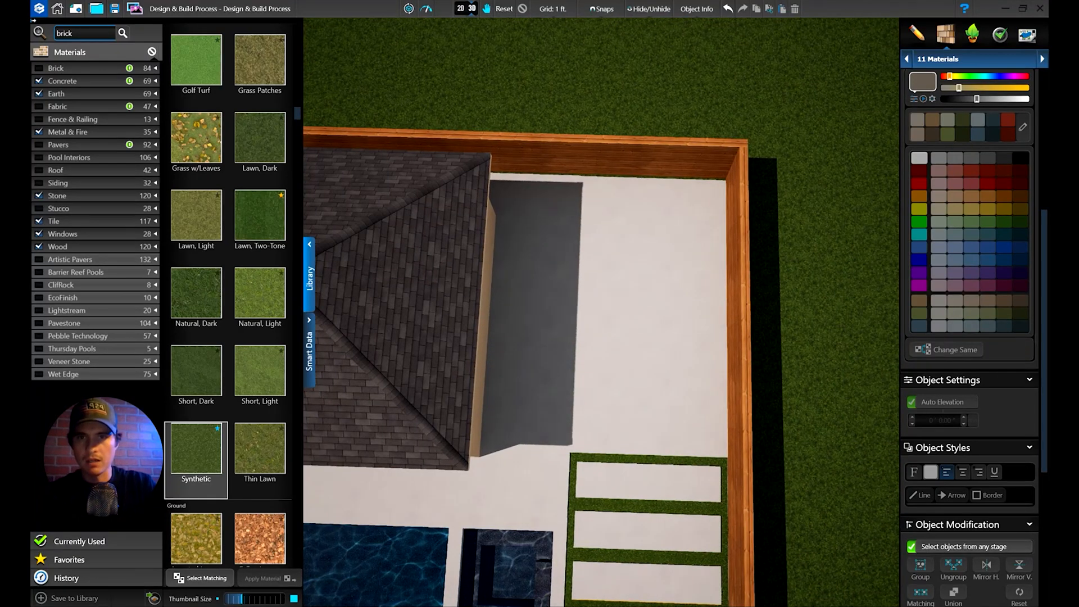
# Step: In the 2D Custom Shape & Pergola stage, draw a shape about 19' 5" by 19' 11" between the second building and fence, 6" high
pyautogui.click(461, 10)
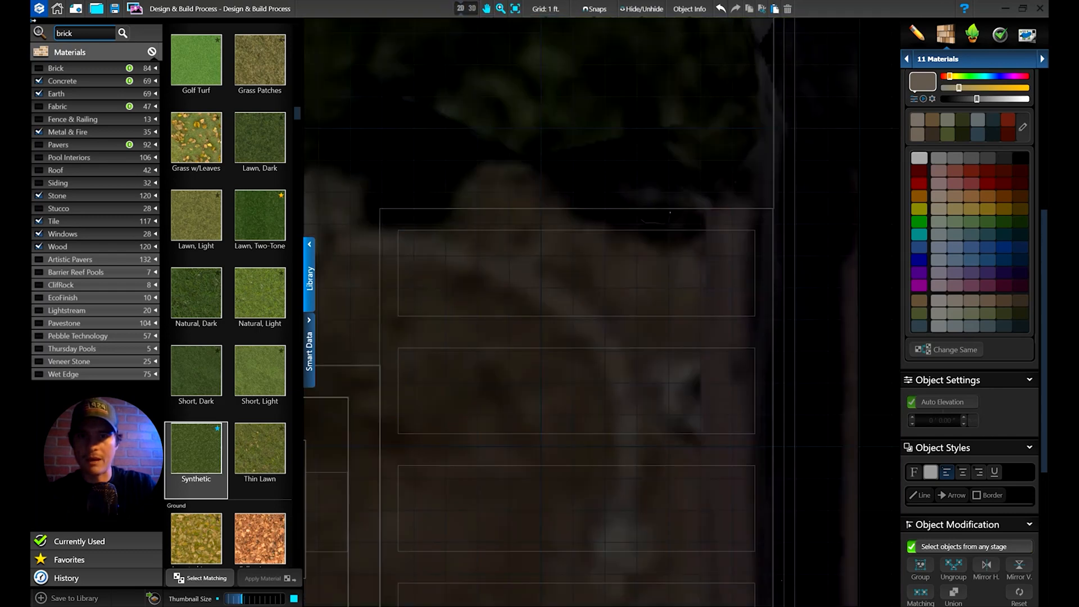
pyautogui.scroll(-2, 609, 266)
pyautogui.moveTo(609, 266); pyautogui.dragTo(710, 511, button='middle')
pyautogui.scroll(5, 998, 174)
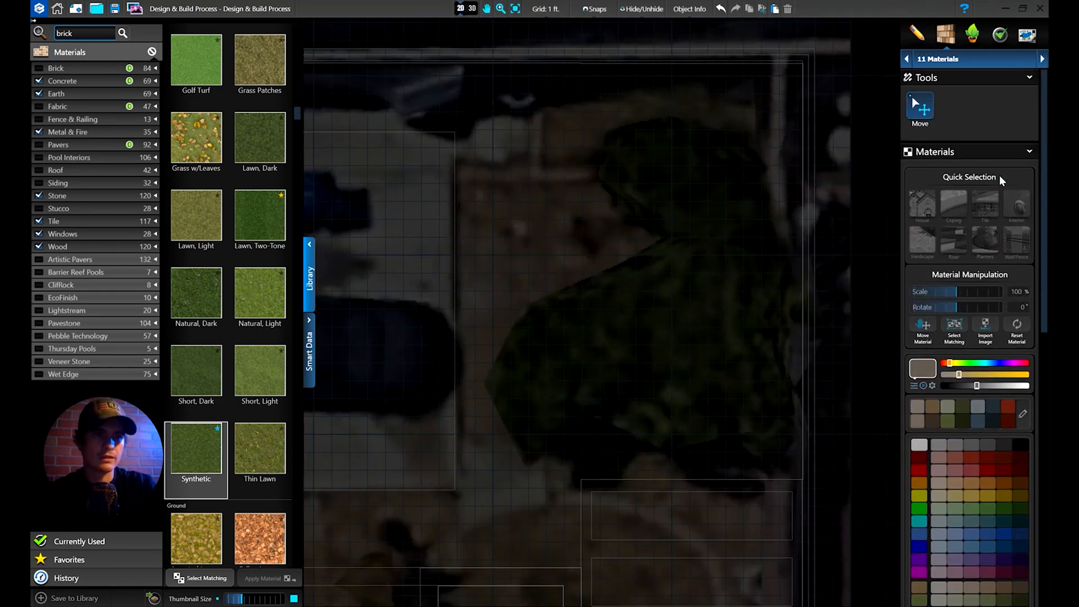
pyautogui.click(956, 61)
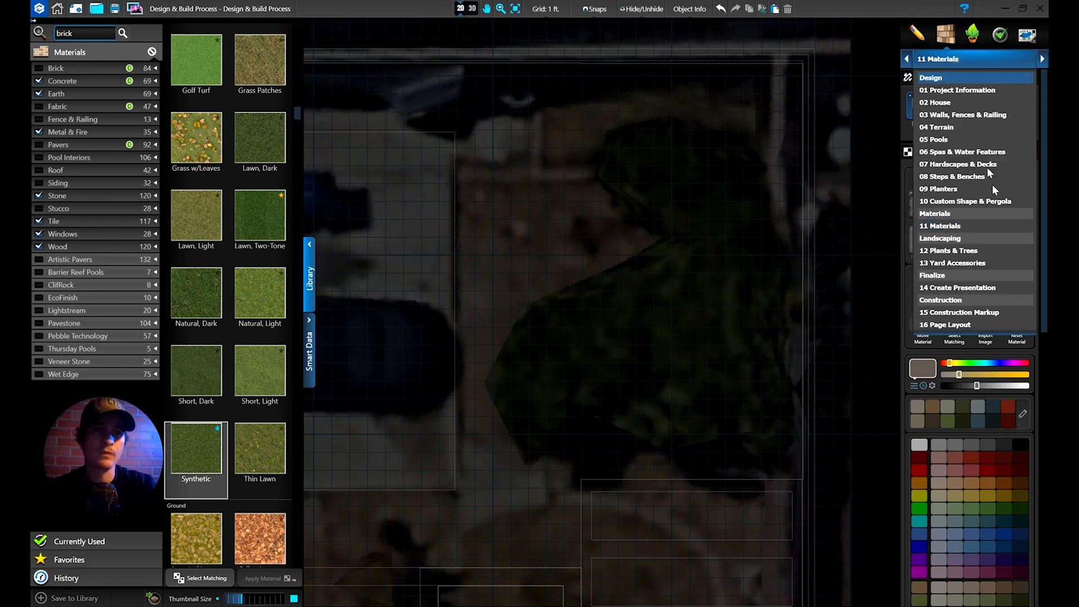
pyautogui.click(969, 202)
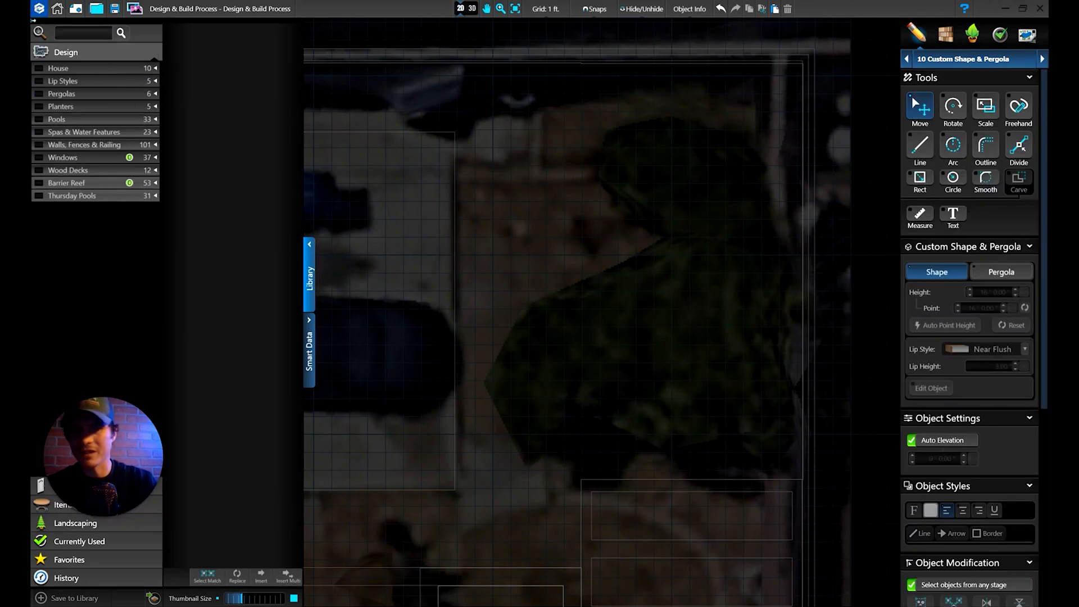
pyautogui.click(921, 180)
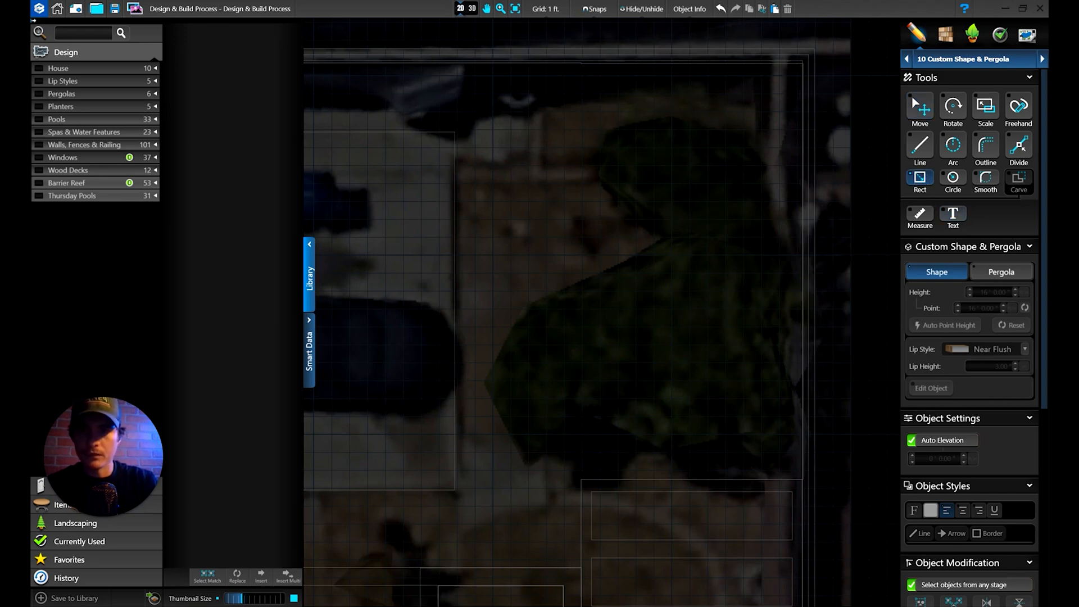
pyautogui.moveTo(456, 134)
pyautogui.mouseDown()
pyautogui.moveTo(841, 465)
pyautogui.moveTo(804, 491)
pyautogui.mouseUp()
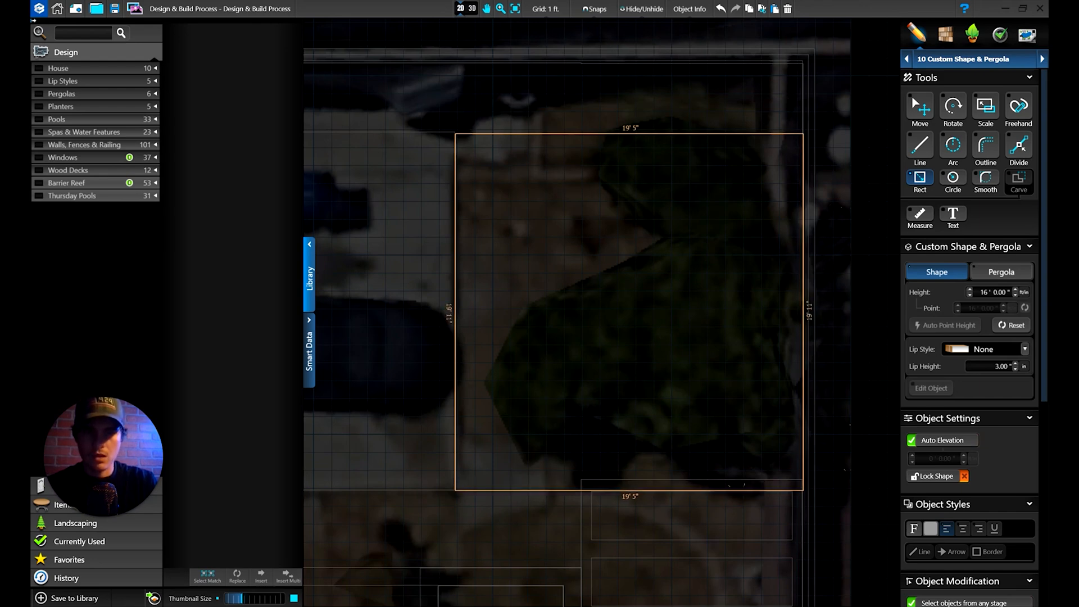
pyautogui.moveTo(804, 490); pyautogui.dragTo(803, 489)
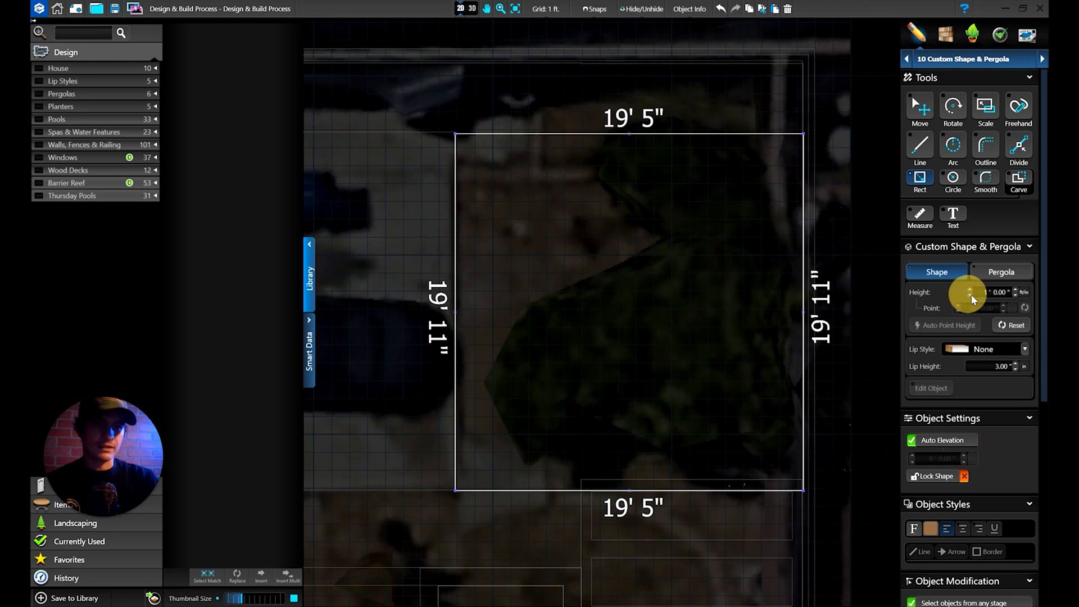
pyautogui.click(1016, 293)
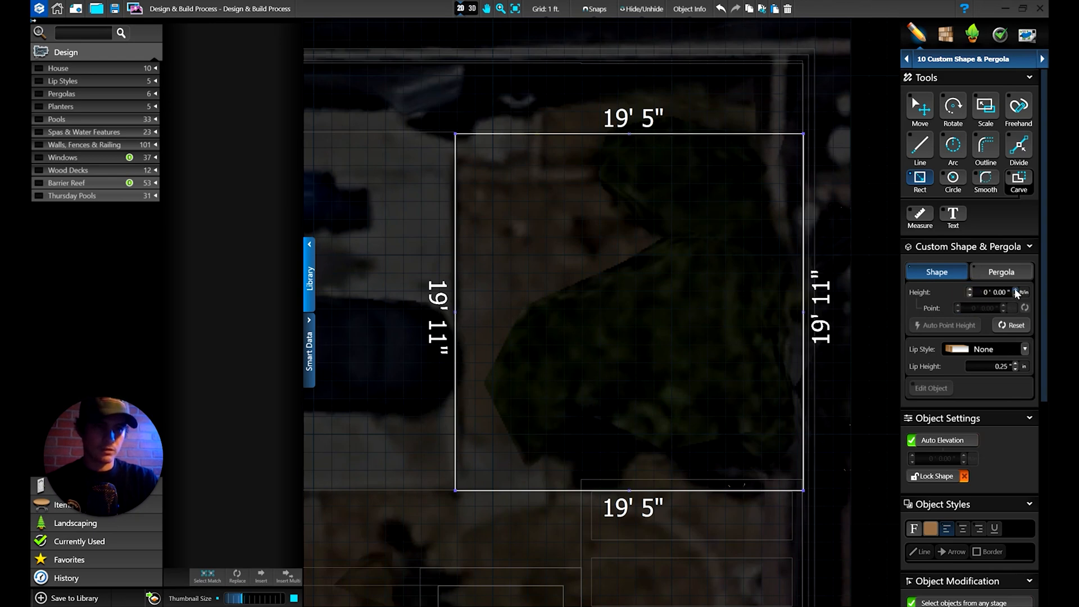
pyautogui.click(1016, 290)
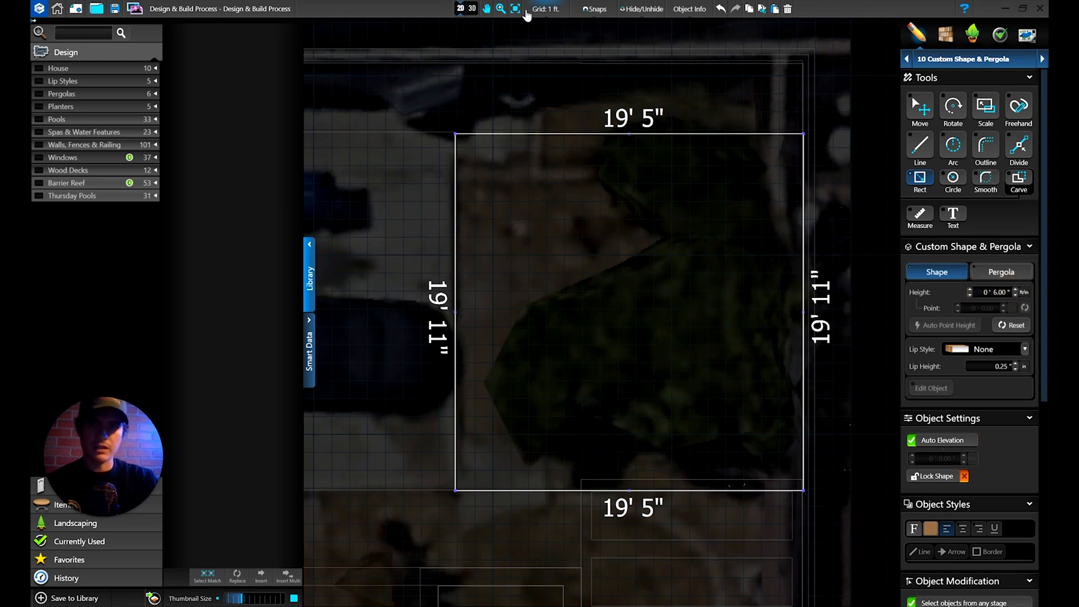
# Step: In 3D, raise the slab to an elevation of about 9' 5.25" at the second building's eave, then deselect and inspect it
pyautogui.click(474, 9)
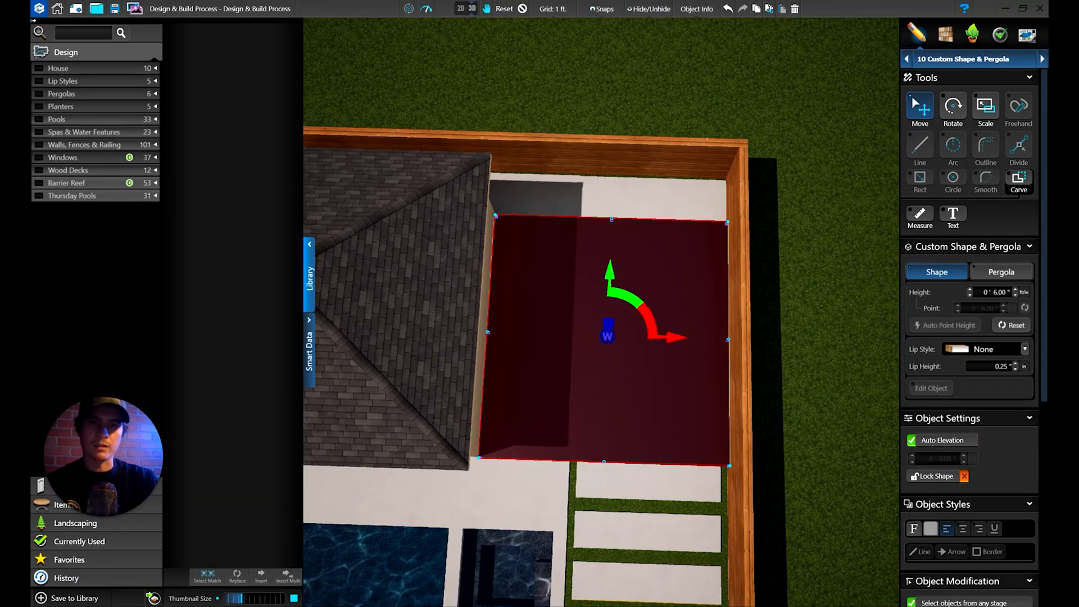
pyautogui.moveTo(614, 376); pyautogui.dragTo(598, 259, button='middle')
pyautogui.moveTo(579, 444); pyautogui.dragTo(568, 371, button='middle')
pyautogui.scroll(5, 569, 371)
pyautogui.scroll(-3, 568, 371)
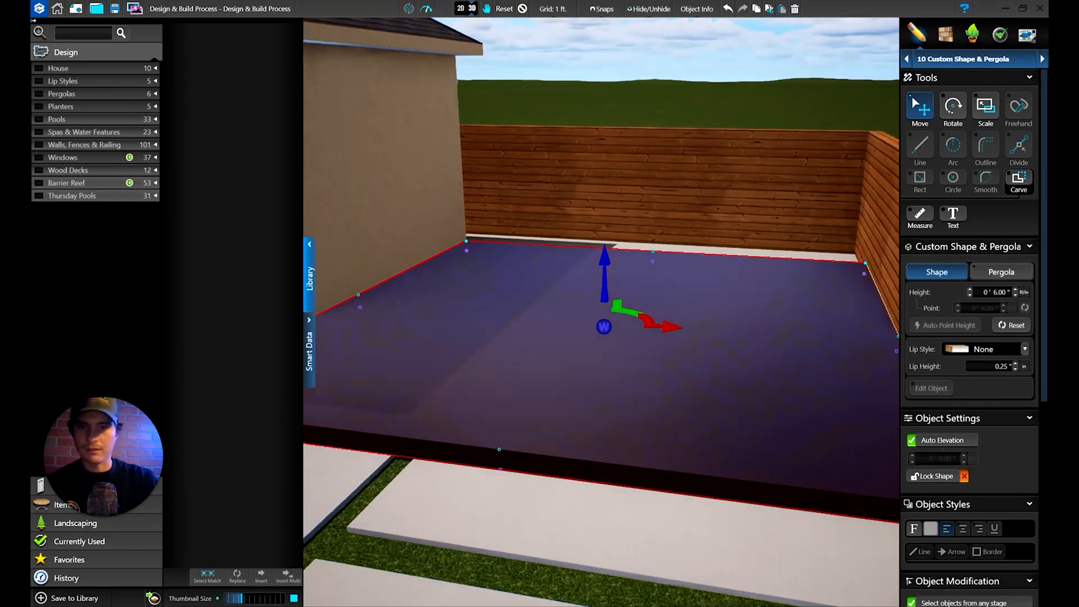
pyautogui.scroll(-3, 601, 312)
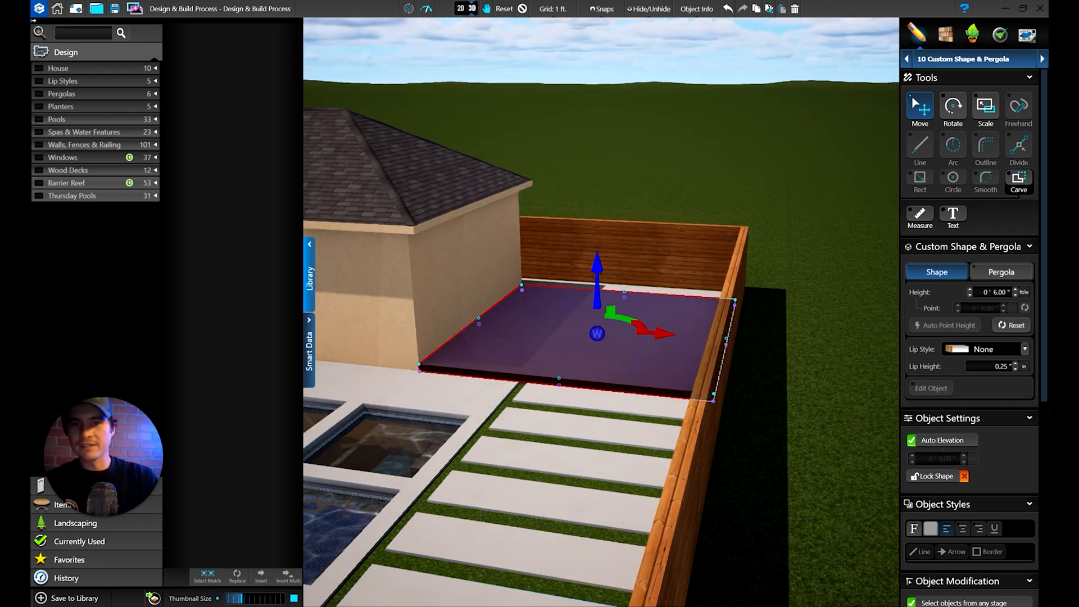
pyautogui.moveTo(597, 270); pyautogui.dragTo(621, 141)
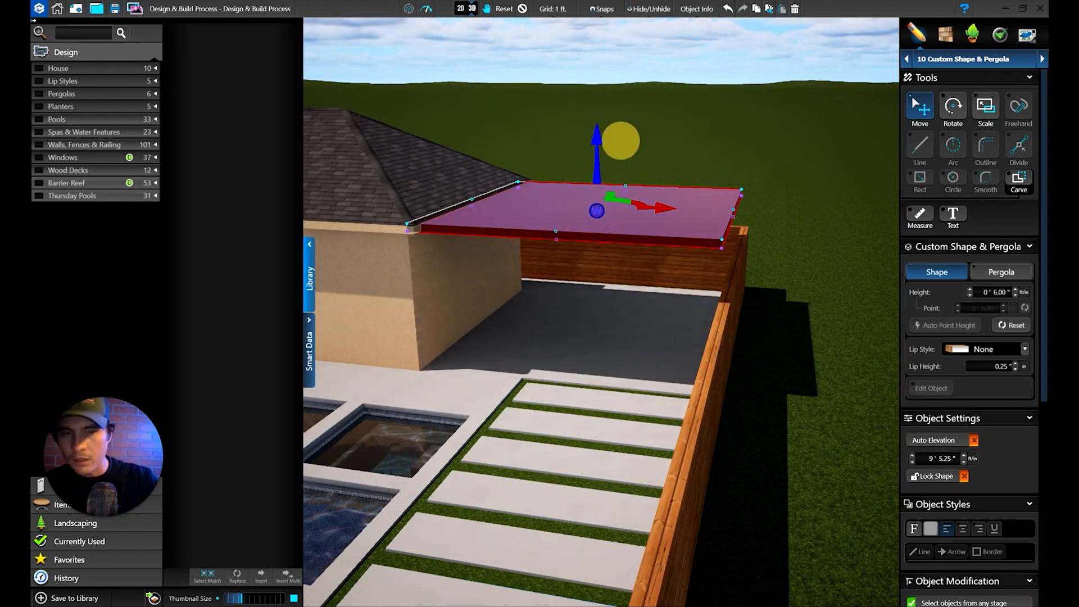
pyautogui.moveTo(608, 407)
pyautogui.mouseDown(button='middle')
pyautogui.moveTo(547, 426)
pyautogui.moveTo(564, 441)
pyautogui.moveTo(602, 443)
pyautogui.moveTo(614, 431)
pyautogui.moveTo(488, 450)
pyautogui.moveTo(568, 440)
pyautogui.moveTo(618, 413)
pyautogui.moveTo(607, 427)
pyautogui.mouseUp(button='middle')
pyautogui.press('Escape')
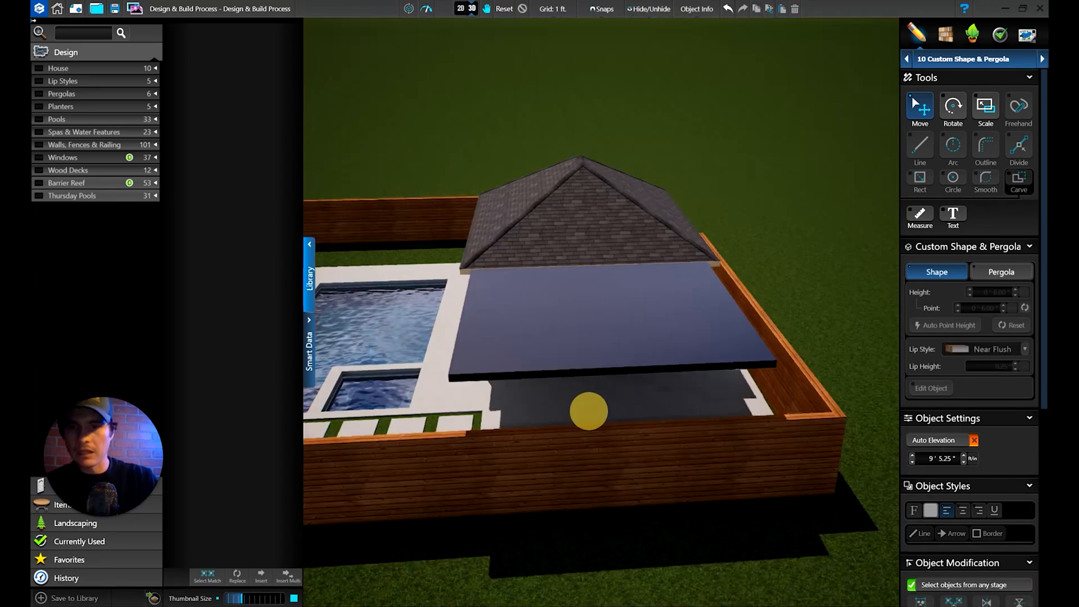
pyautogui.moveTo(588, 412); pyautogui.dragTo(640, 427, button='middle')
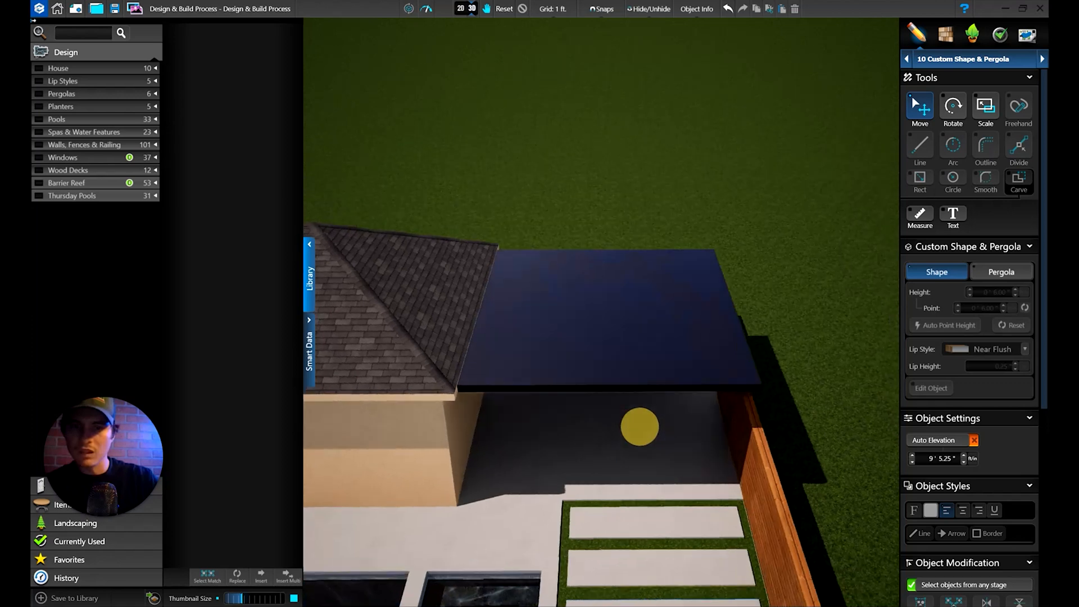
# Step: Return to the 2D plan and draw an 8" by 8" post just inside the cover's fence-side corner near the pads
pyautogui.click(461, 9)
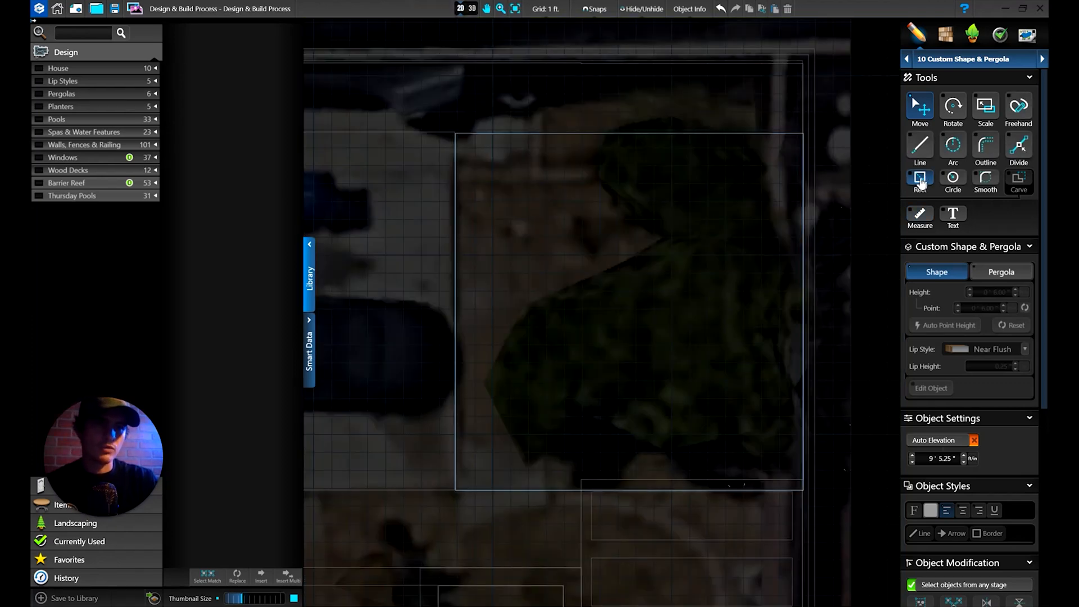
pyautogui.click(920, 214)
pyautogui.click(798, 481)
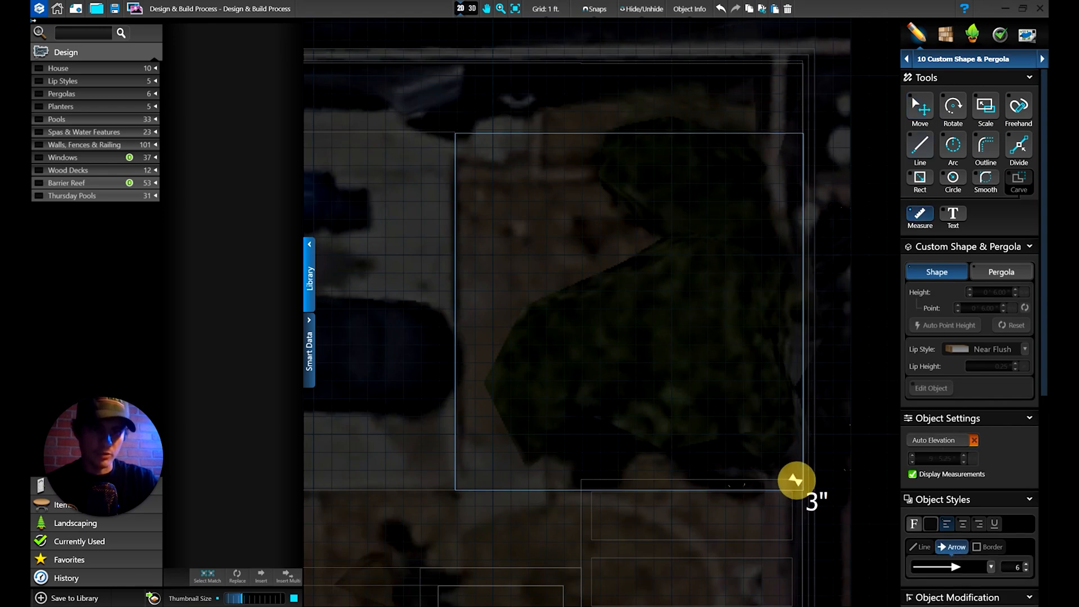
pyautogui.press('Escape')
pyautogui.click(924, 188)
pyautogui.click(795, 476)
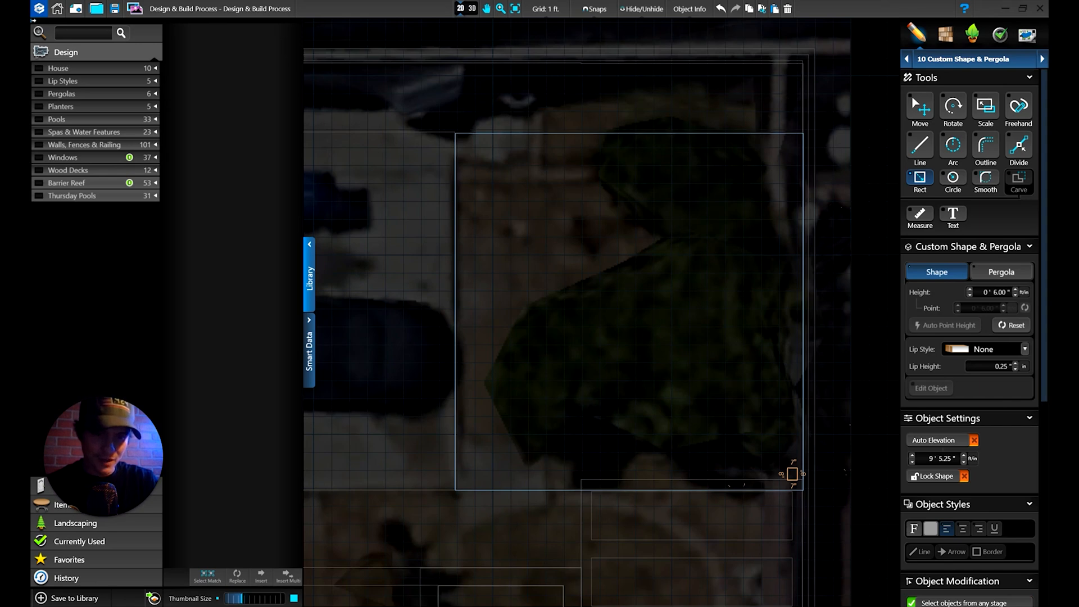
pyautogui.click(792, 474)
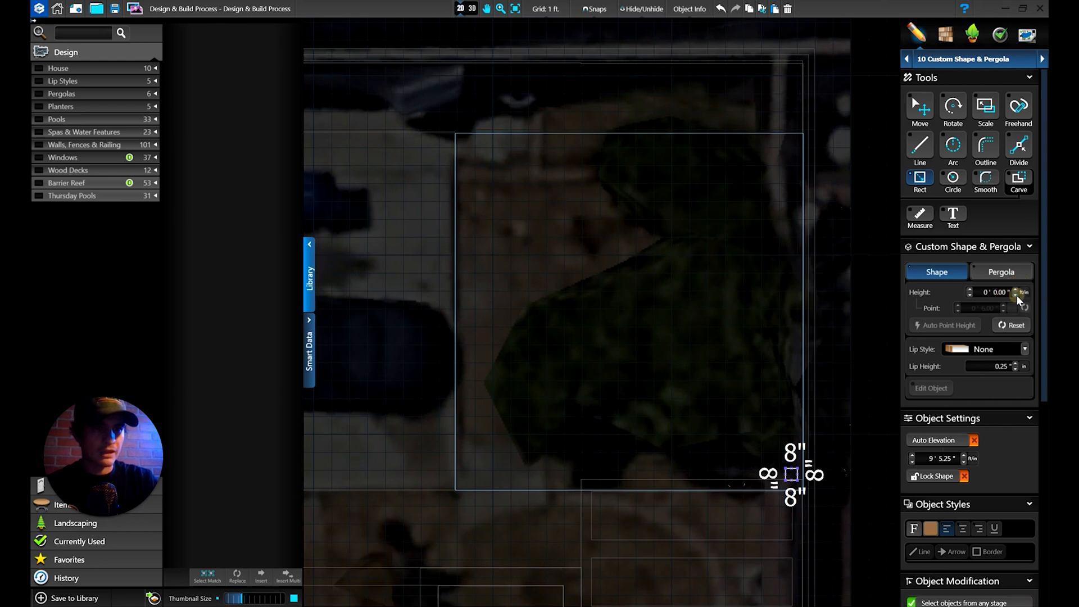
# Step: Set the corner post's height to 9' and view it in 3D
pyautogui.click(971, 290)
pyautogui.click(970, 290)
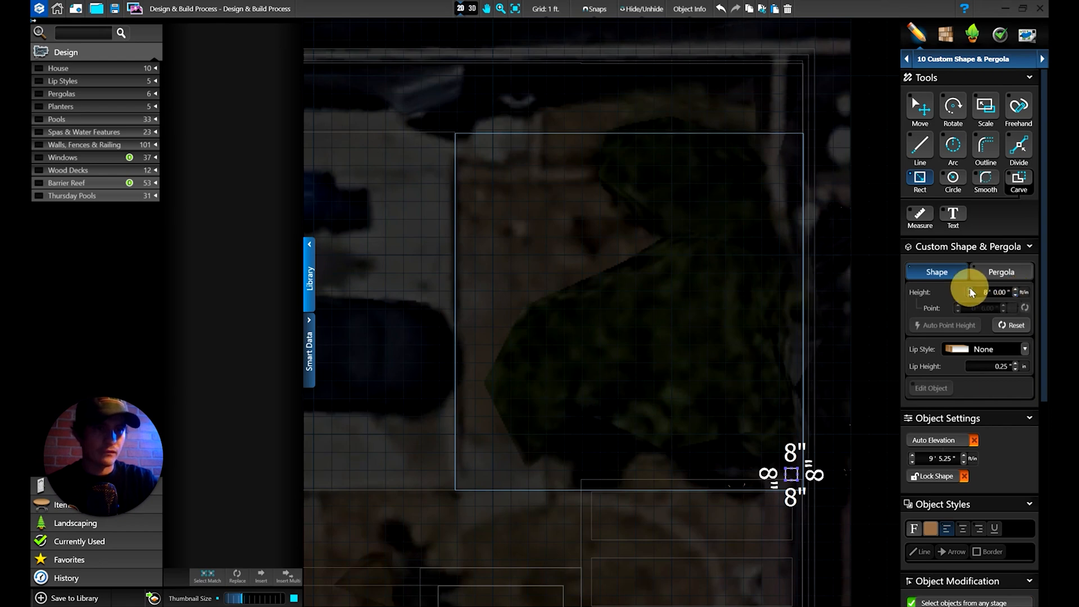
pyautogui.click(924, 118)
pyautogui.click(472, 8)
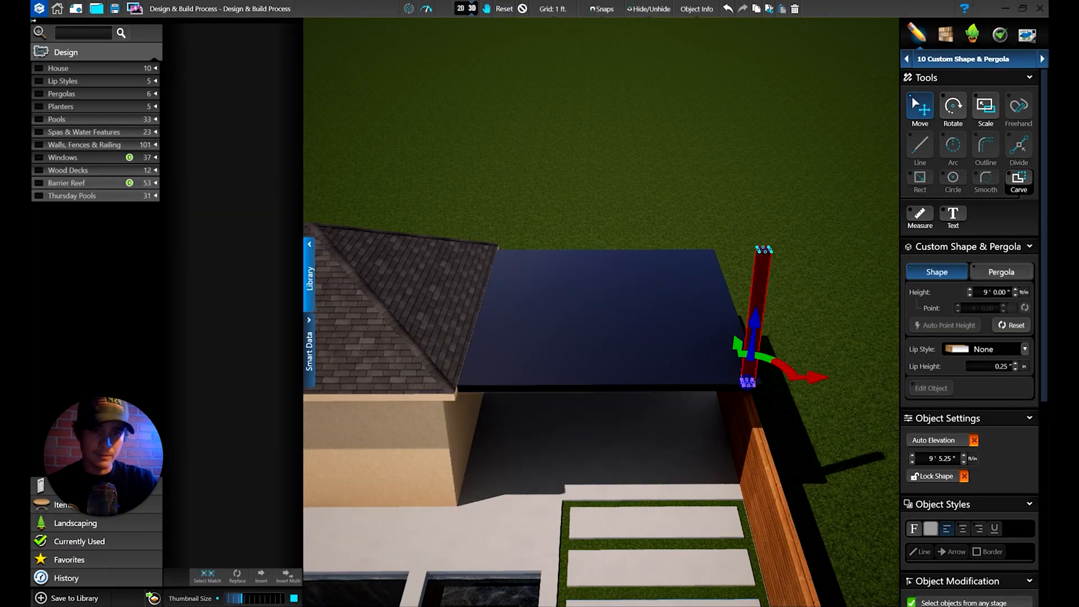
# Step: Turn on Auto Elevation for the corner post so it stands on the patio under the cover
pyautogui.scroll(-2, 1023, 456)
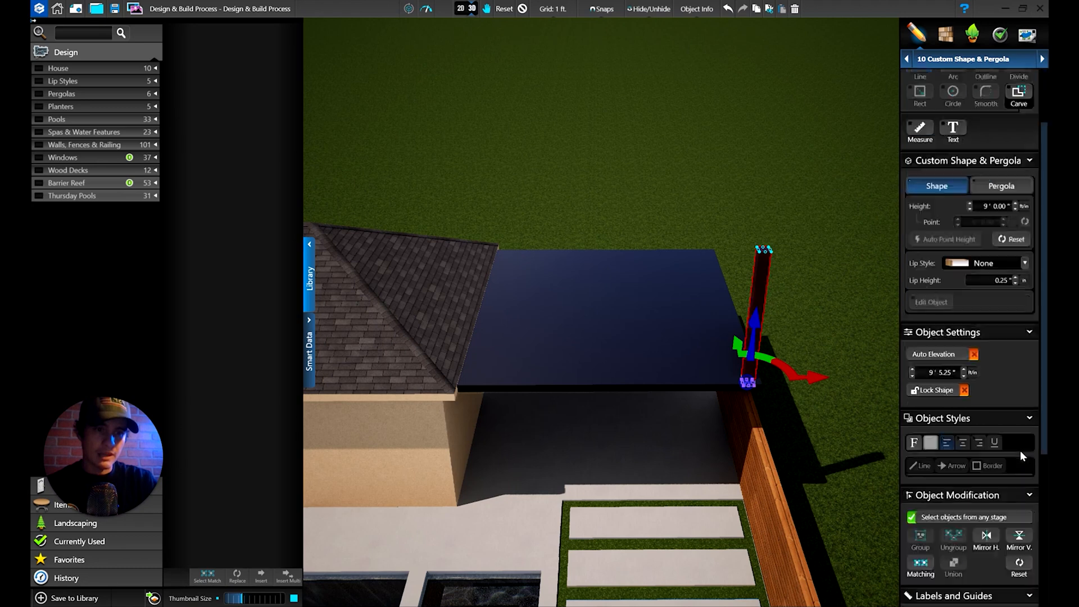
pyautogui.click(948, 358)
pyautogui.click(947, 356)
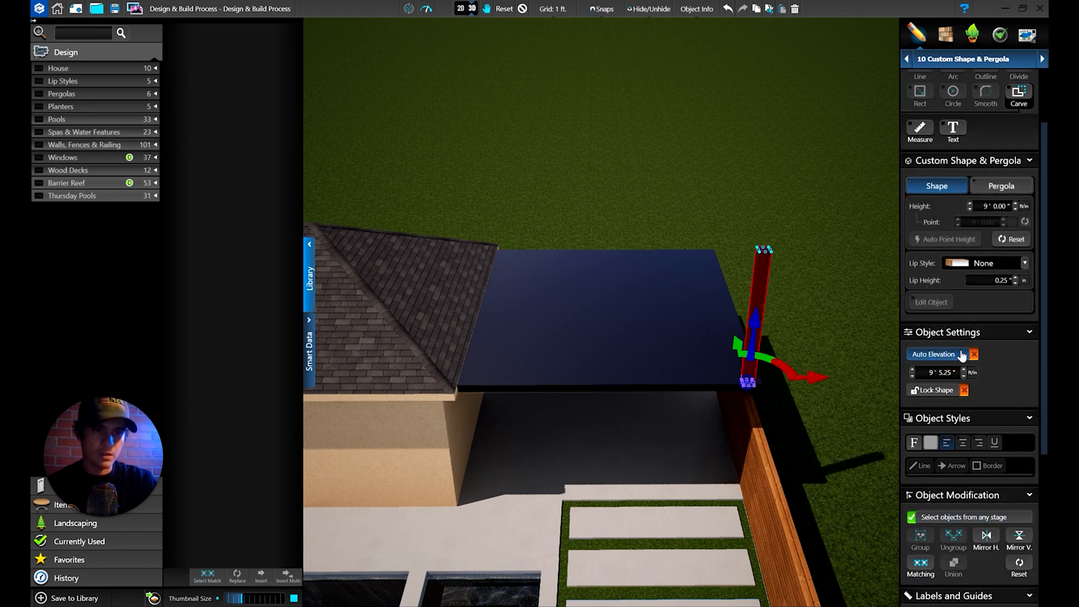
pyautogui.click(934, 354)
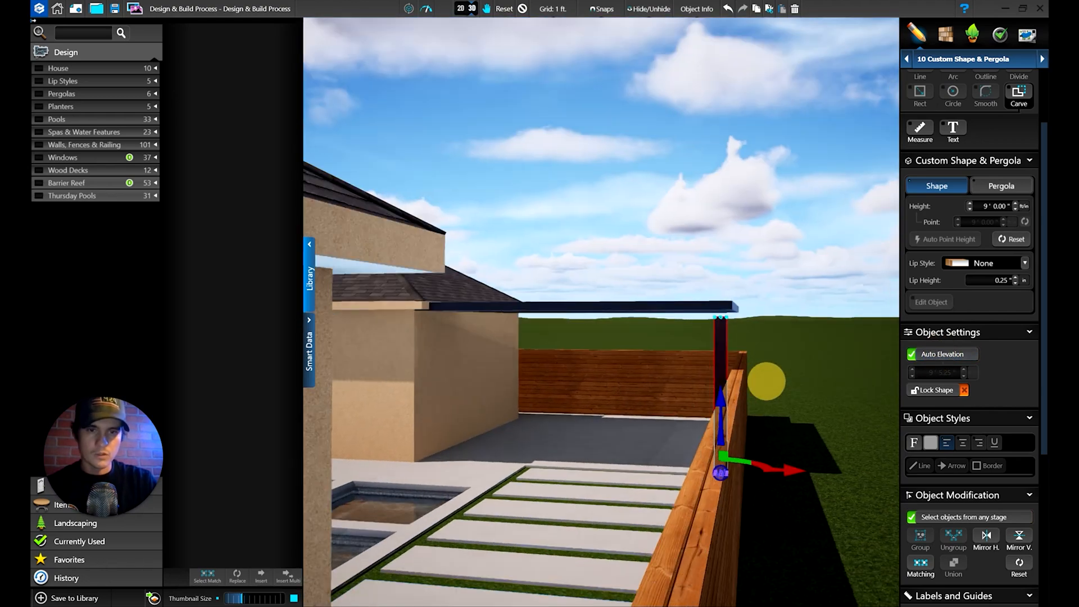
pyautogui.scroll(3, 767, 381)
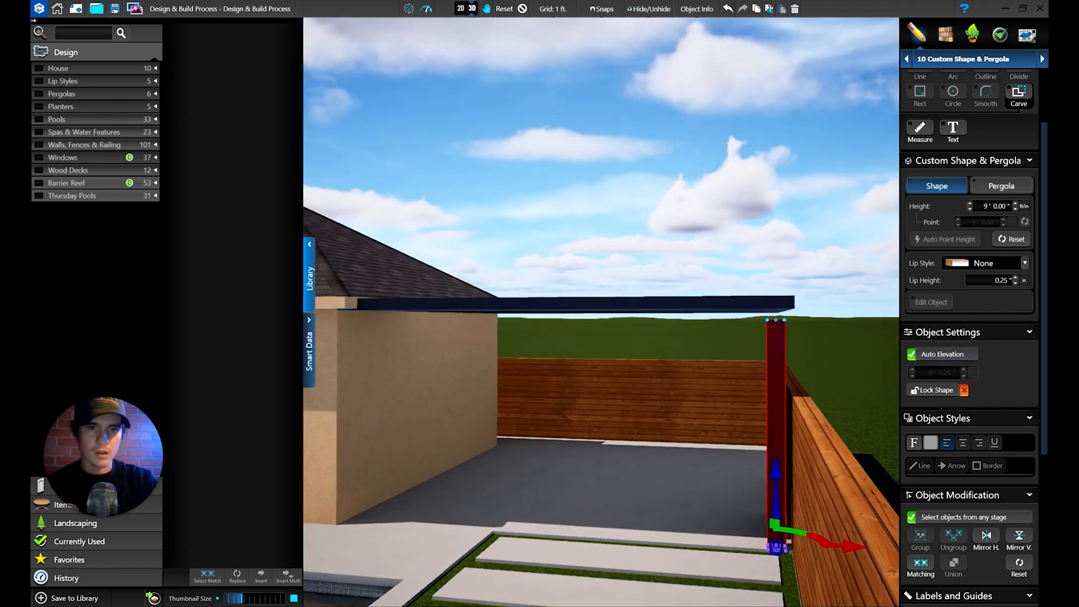
# Step: Set the corner post's height to 9' 7" to meet the cover, then deselect it and inspect the fit
pyautogui.click(1016, 204)
pyautogui.click(1015, 203)
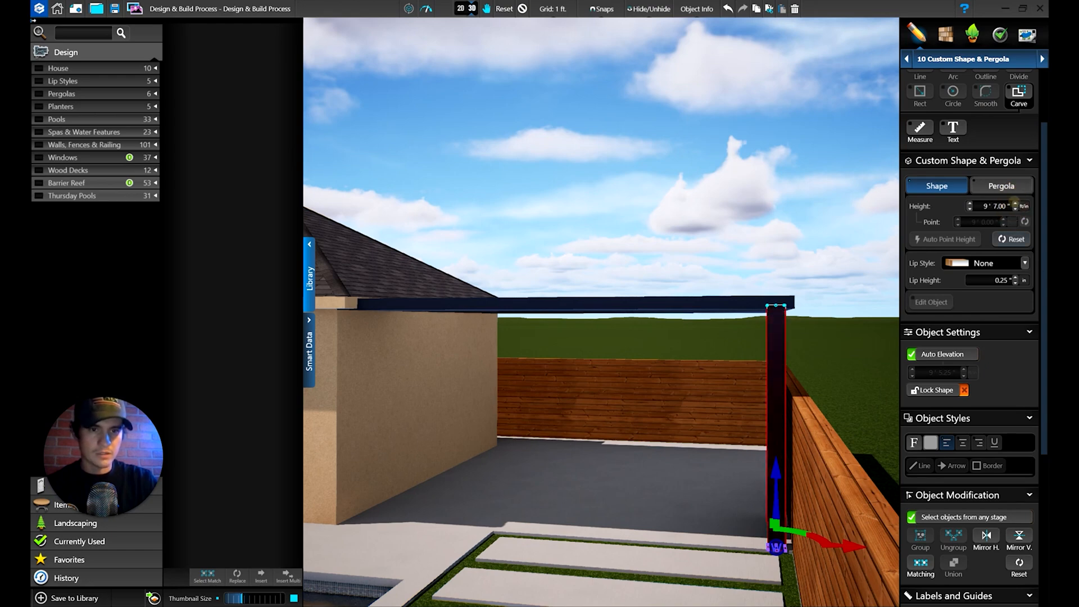
pyautogui.press('Escape')
pyautogui.moveTo(781, 332)
pyautogui.mouseDown(button='middle')
pyautogui.moveTo(784, 409)
pyautogui.moveTo(730, 405)
pyautogui.moveTo(801, 412)
pyautogui.moveTo(679, 243)
pyautogui.moveTo(718, 482)
pyautogui.mouseUp(button='middle')
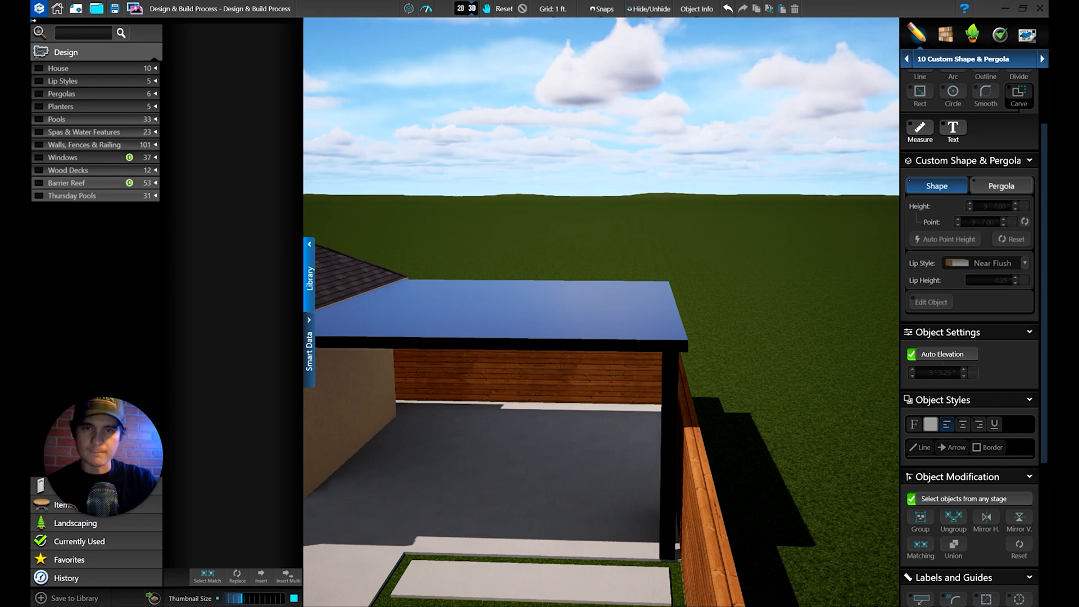
# Step: In the 2D plan, move the corner post slightly farther inside the cover's corner near the pads
pyautogui.click(460, 9)
pyautogui.scroll(3, 790, 406)
pyautogui.scroll(2, 787, 388)
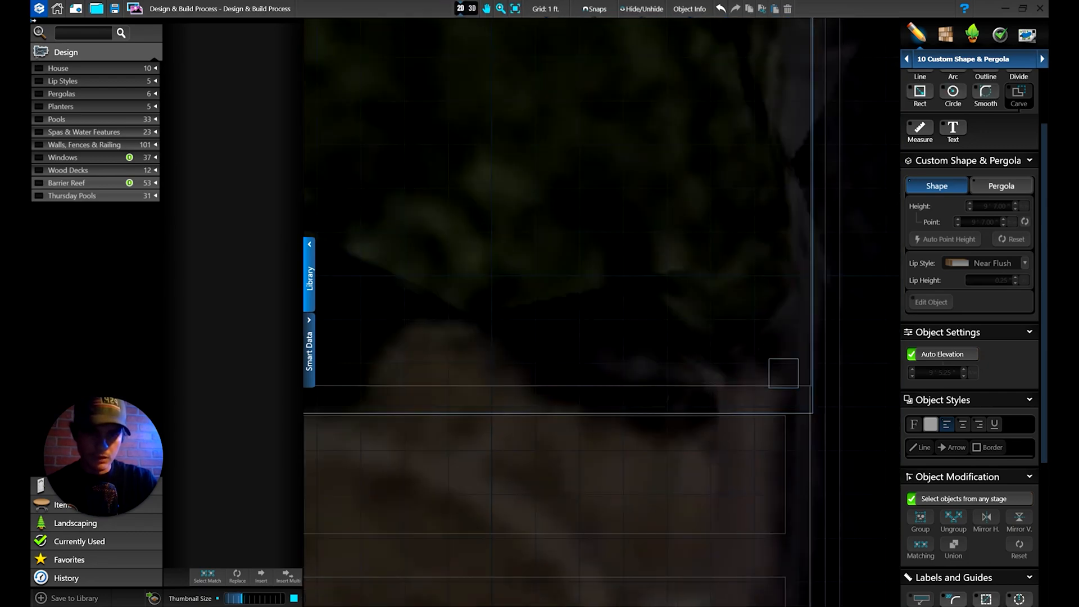
pyautogui.moveTo(782, 373)
pyautogui.mouseDown()
pyautogui.moveTo(771, 390)
pyautogui.moveTo(778, 408)
pyautogui.moveTo(780, 355)
pyautogui.mouseUp()
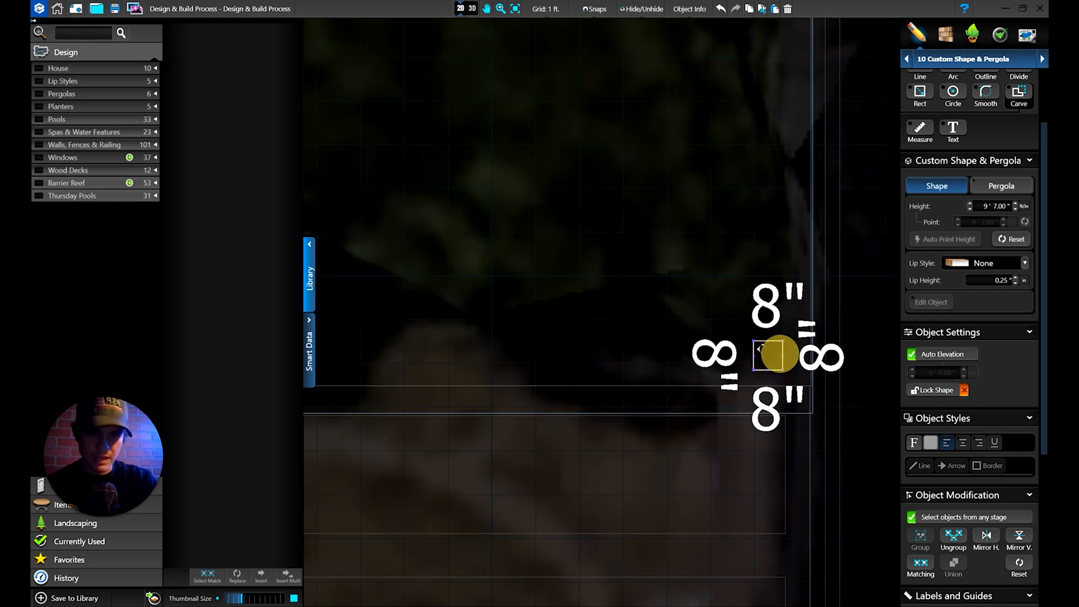
# Step: Copy the 8" by 8" post, place the duplicate just inside the cover's other fence-side corner, and deselect it
pyautogui.scroll(-5, 776, 354)
pyautogui.click(753, 8)
pyautogui.click(775, 9)
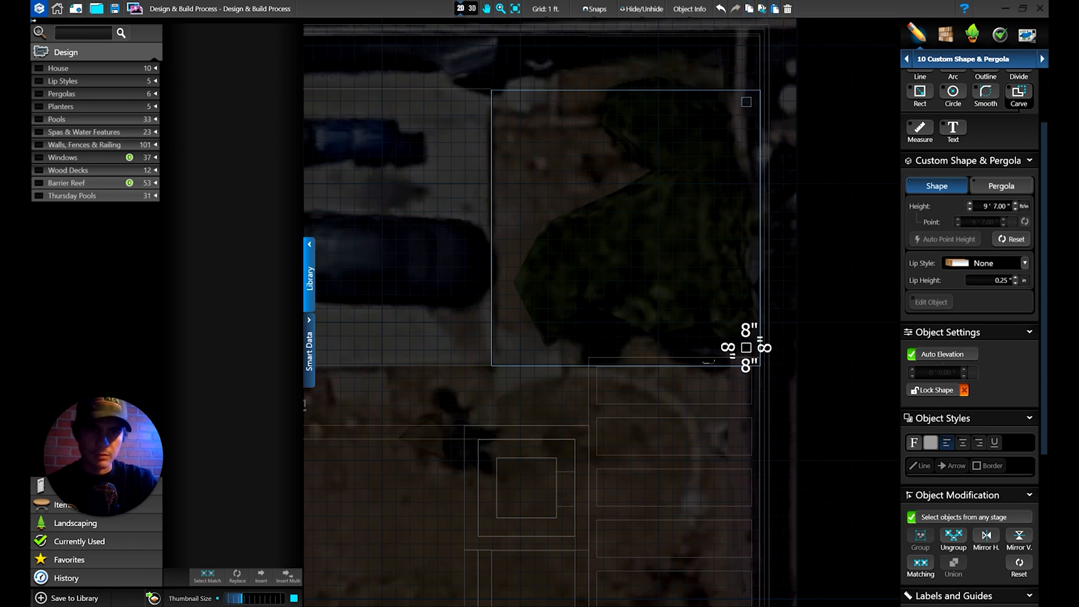
pyautogui.click(747, 104)
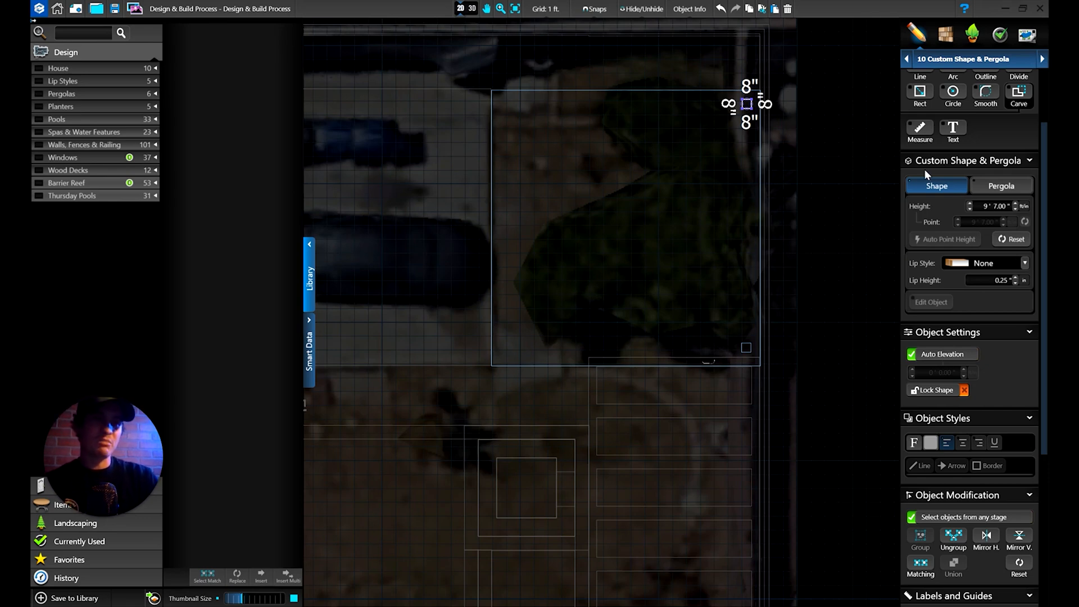
pyautogui.scroll(3, 928, 174)
pyautogui.click(920, 107)
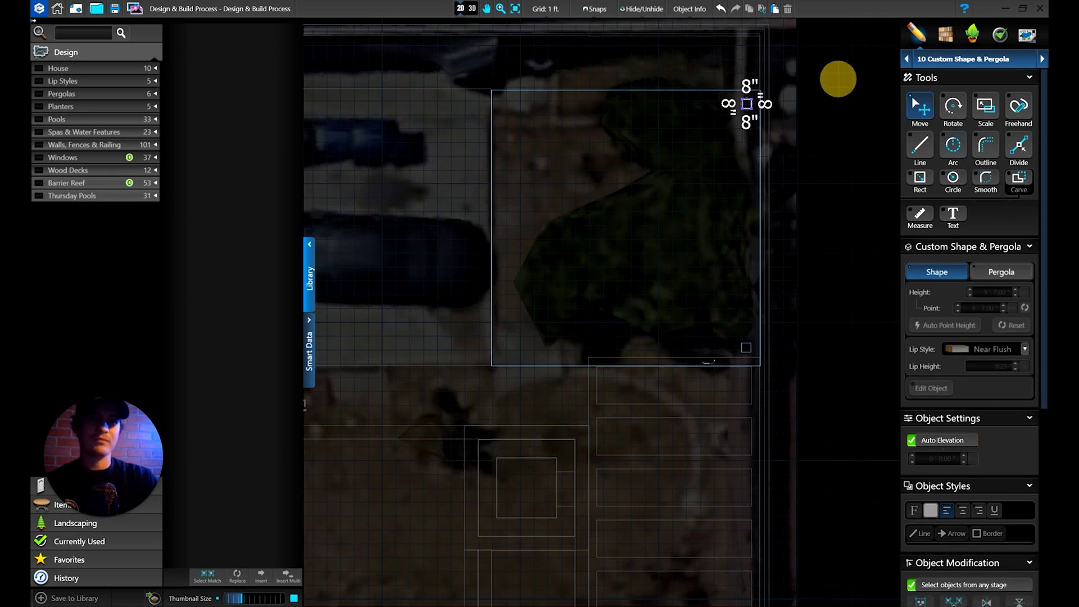
# Step: Inspect the patio cover, both posts, the pool and the pad walkway in 3D from several angles
pyautogui.click(472, 8)
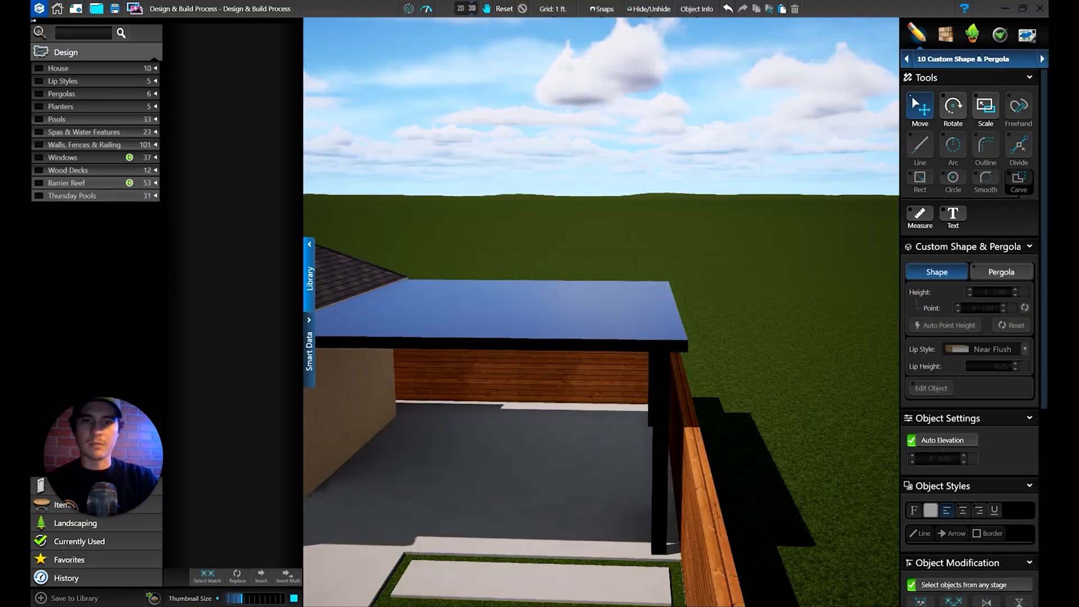
pyautogui.moveTo(615, 221); pyautogui.dragTo(731, 431)
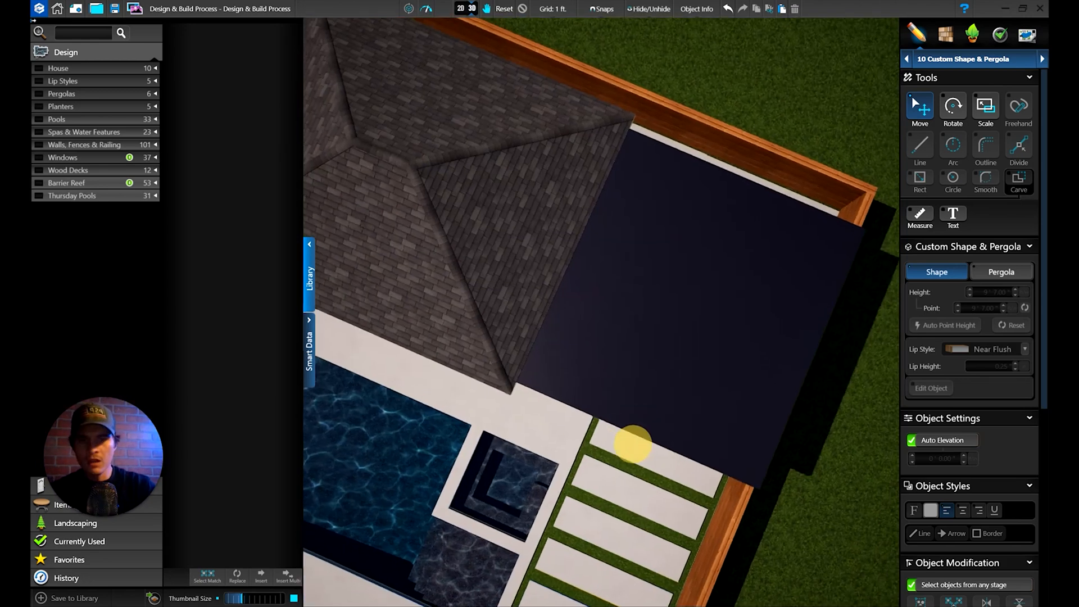
pyautogui.moveTo(631, 443); pyautogui.dragTo(697, 346, button='middle')
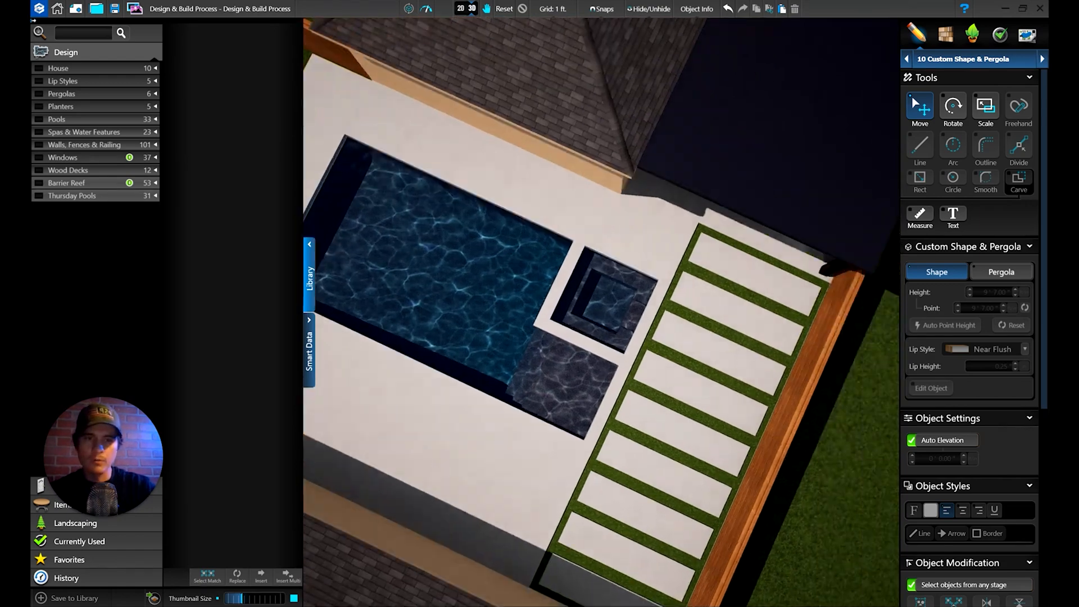
pyautogui.moveTo(697, 345); pyautogui.dragTo(638, 414, button='right')
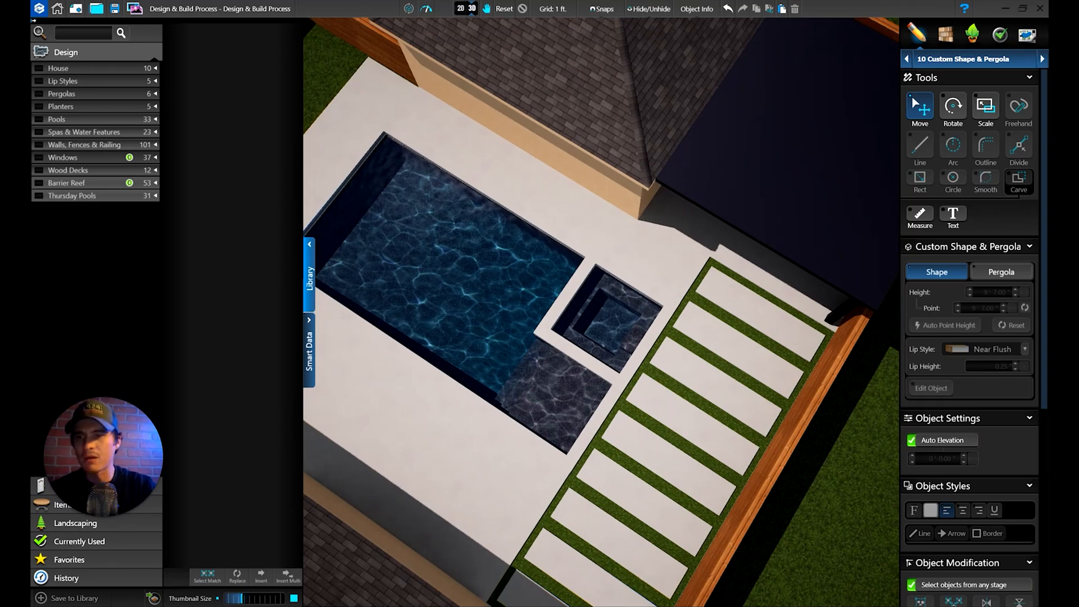
pyautogui.moveTo(638, 413); pyautogui.dragTo(612, 533, button='right')
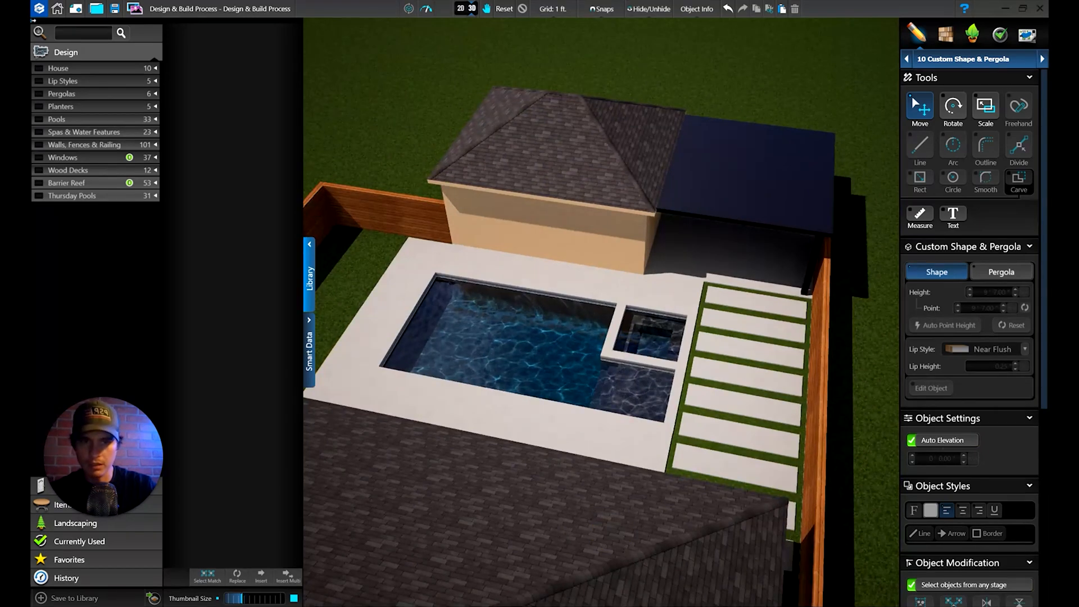
pyautogui.moveTo(717, 318); pyautogui.dragTo(596, 391, button='middle')
pyautogui.moveTo(596, 391); pyautogui.dragTo(595, 349, button='right')
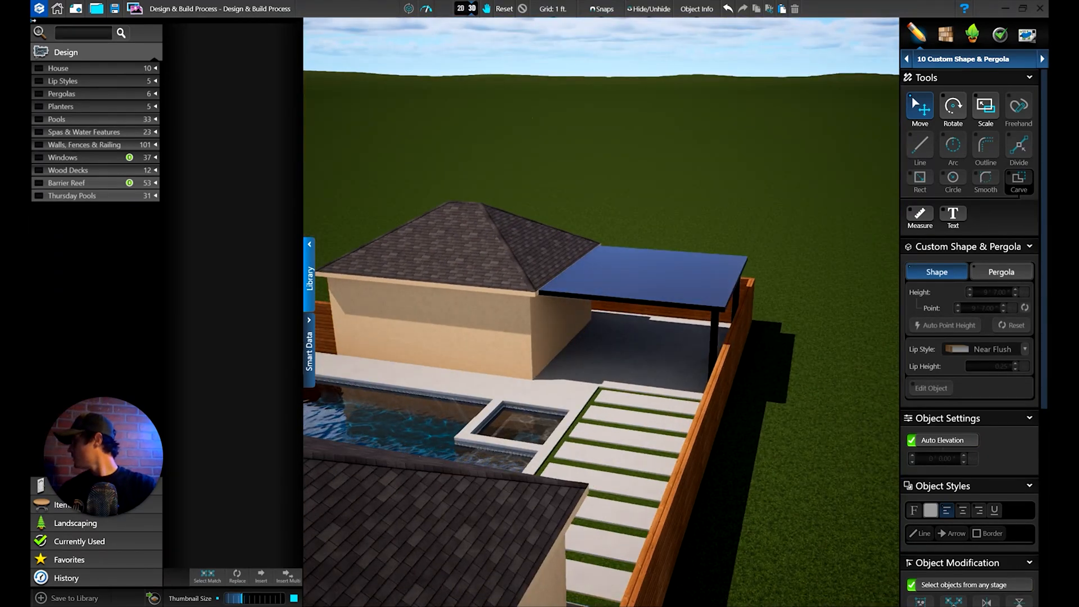
# Step: In the 2D Hardscapes & Decks stage, draw a 6' 2" by 3' rectangle extending from the second building's wall beneath the cover
pyautogui.click(460, 9)
pyautogui.click(567, 256)
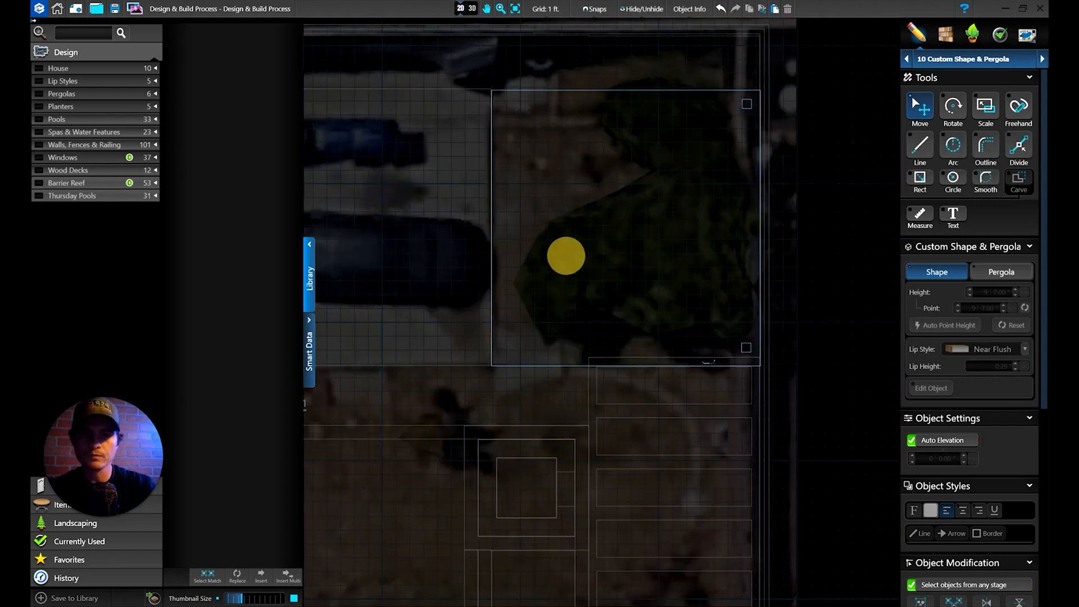
pyautogui.scroll(2, 563, 261)
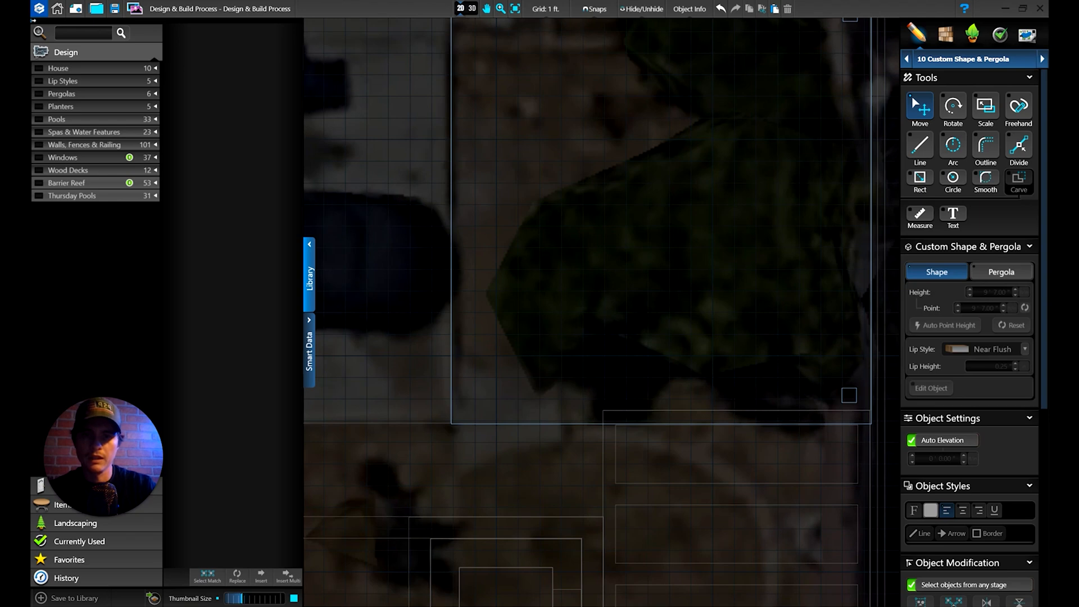
pyautogui.press('Up')
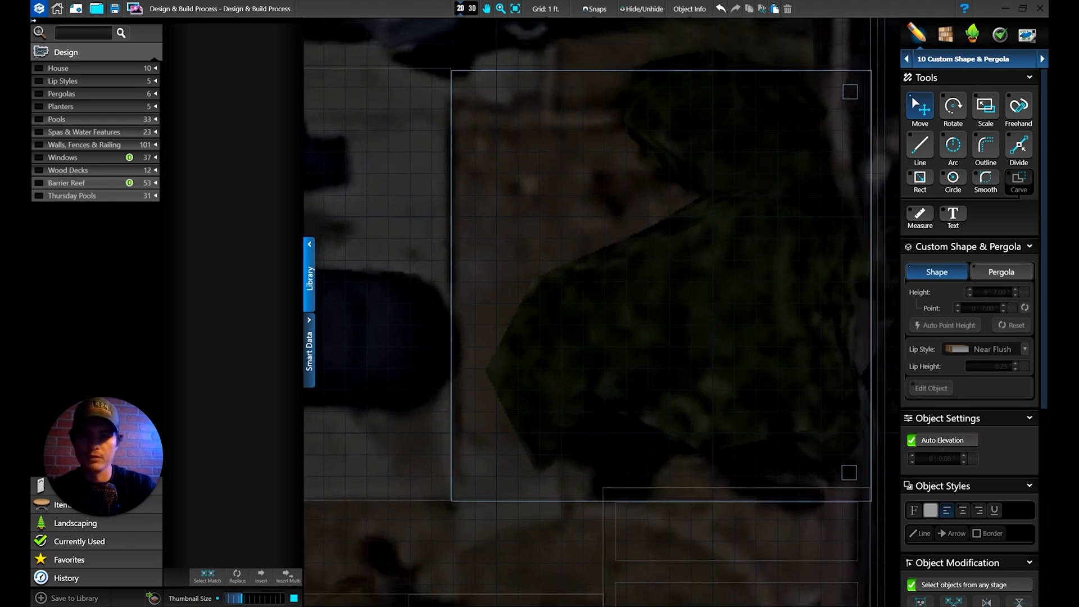
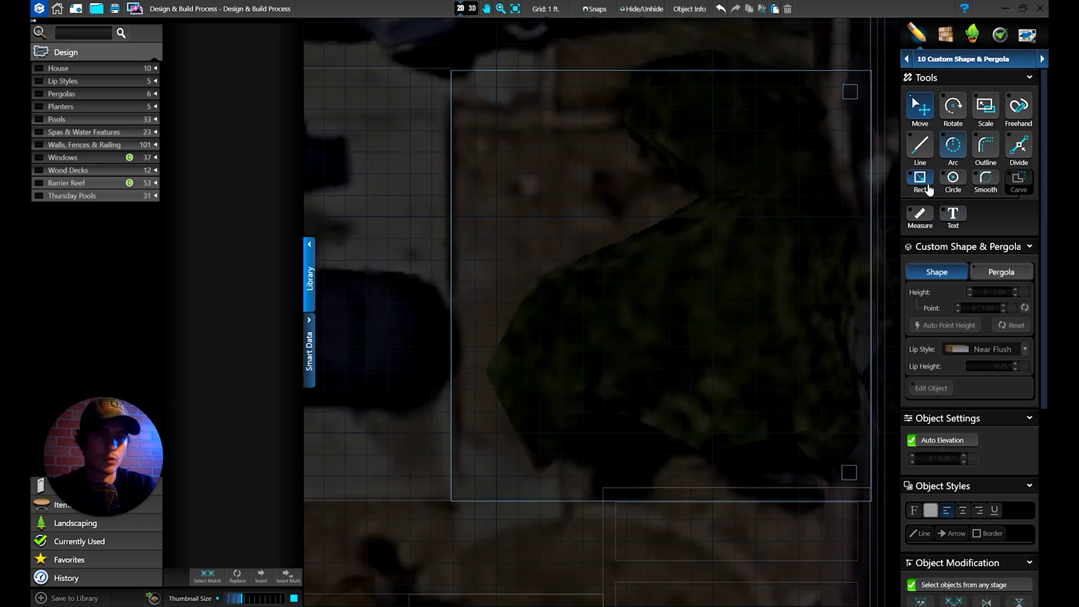
pyautogui.click(956, 63)
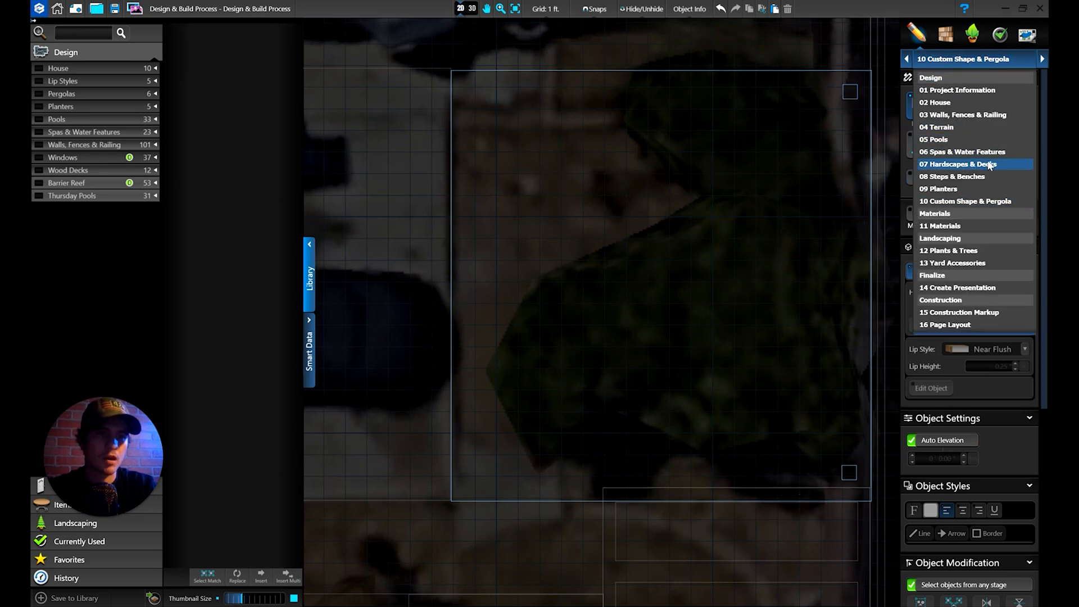
pyautogui.click(945, 164)
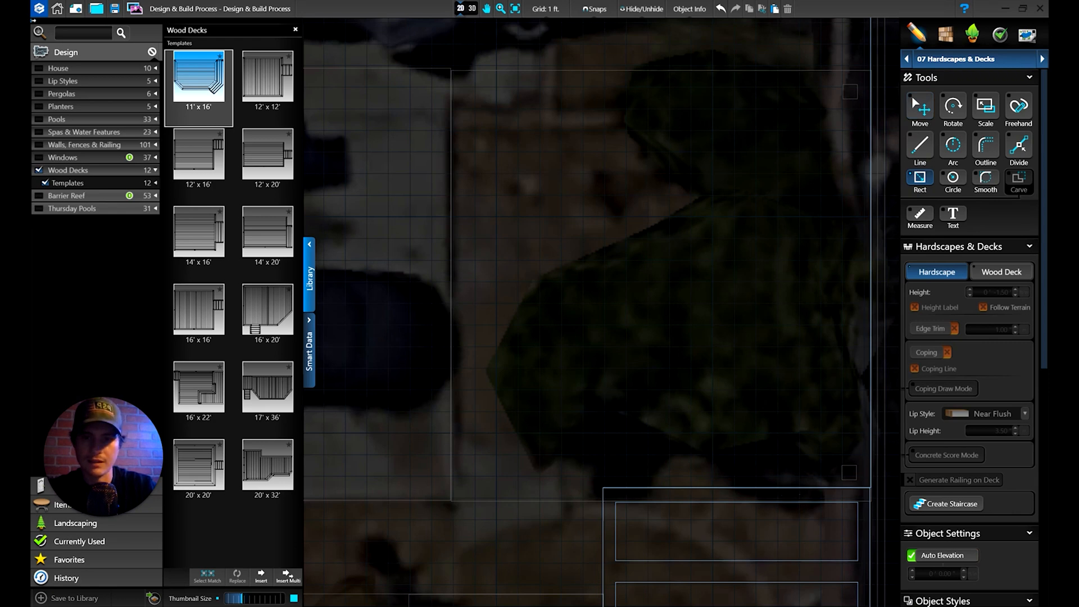
pyautogui.moveTo(451, 414); pyautogui.dragTo(584, 349)
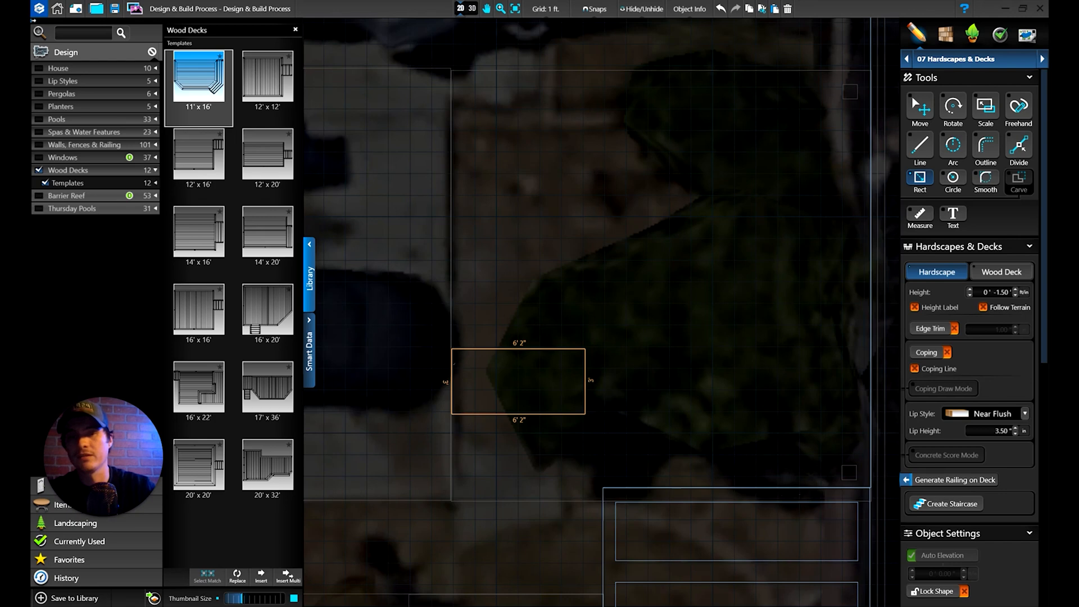
pyautogui.moveTo(585, 348); pyautogui.dragTo(584, 349)
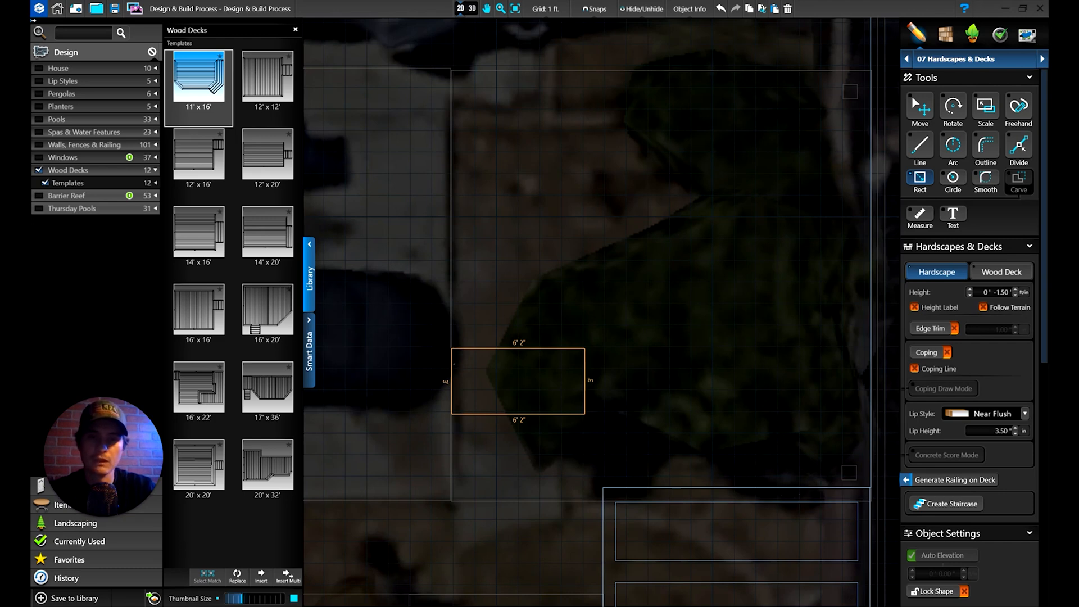
pyautogui.moveTo(585, 348); pyautogui.dragTo(584, 348)
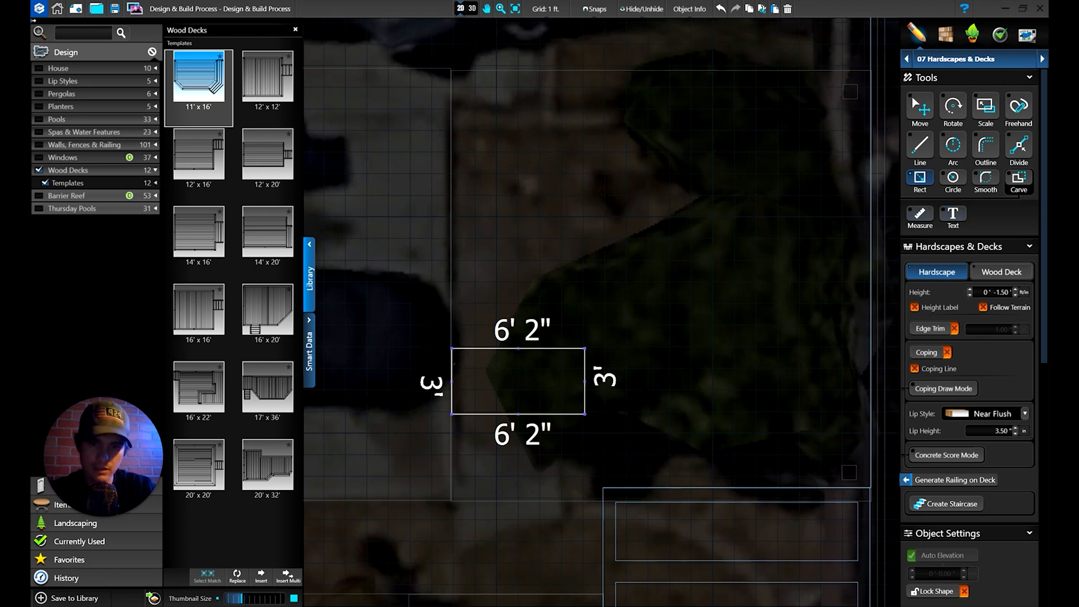
# Step: Draw an overlapping 3' by 11' 2" rectangle at the first one's far end and unite both into an L-shape
pyautogui.click(627, 415)
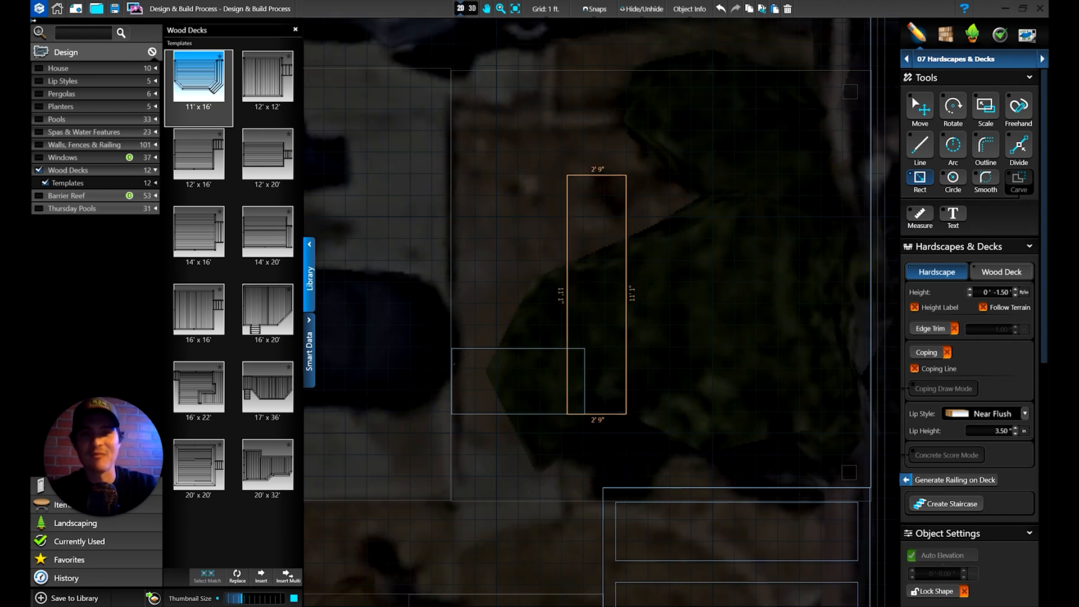
pyautogui.click(560, 174)
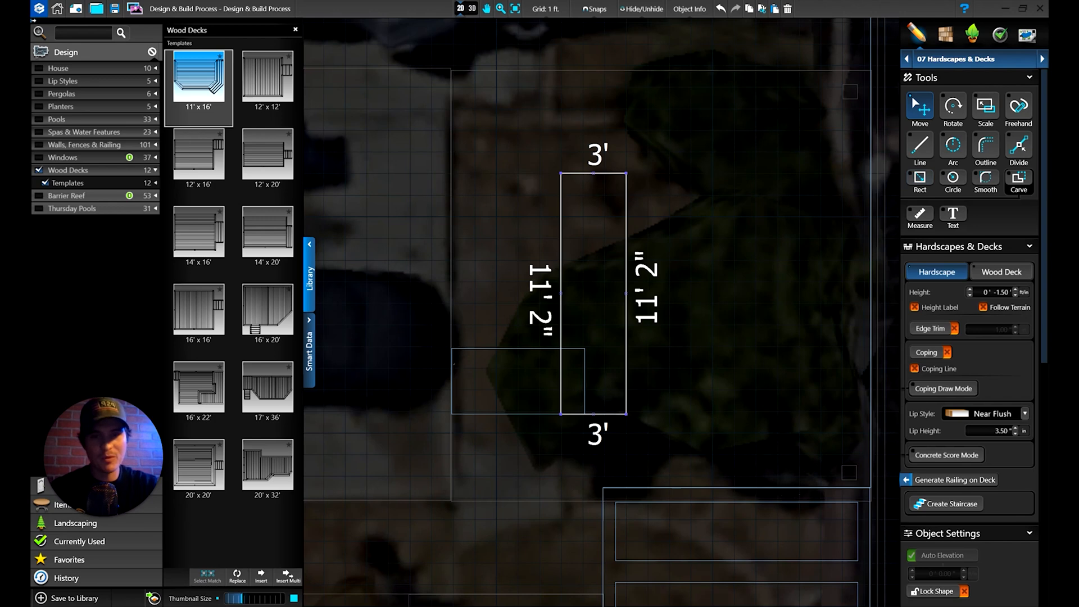
pyautogui.click(617, 437)
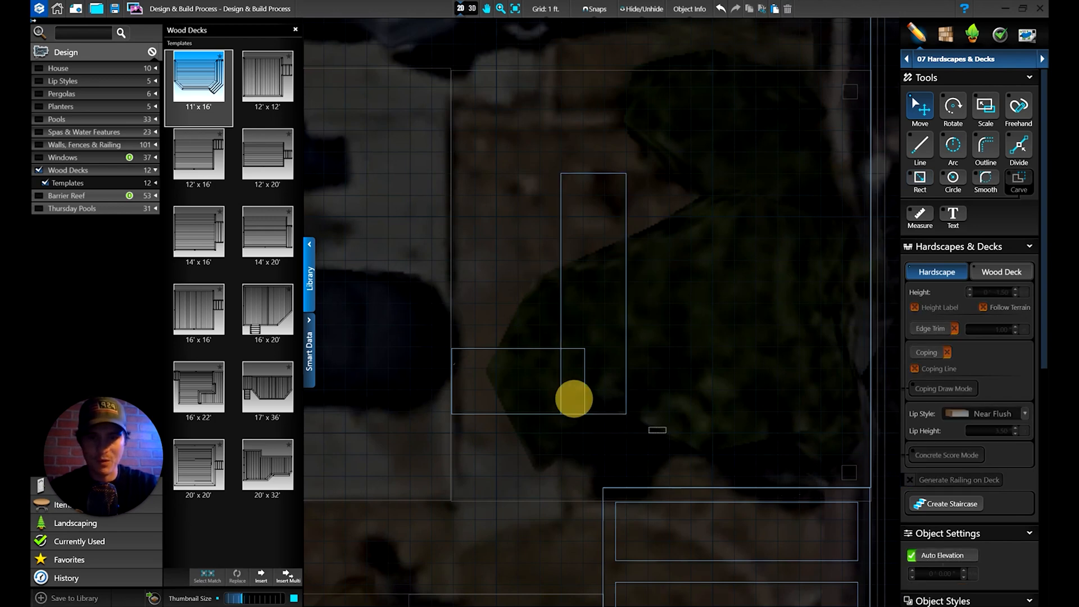
pyautogui.click(534, 405)
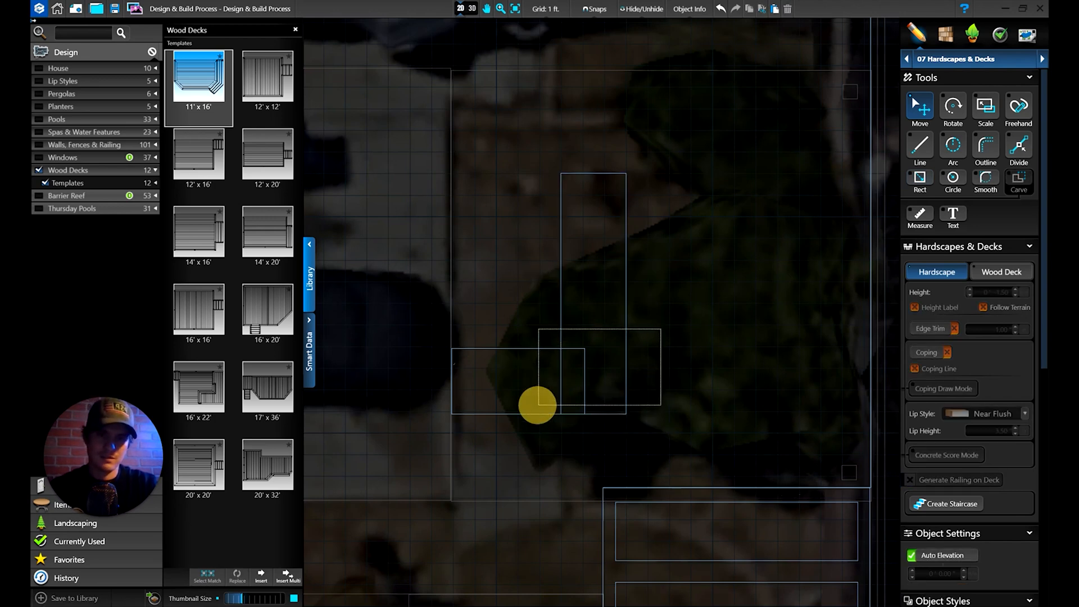
pyautogui.scroll(-5, 967, 487)
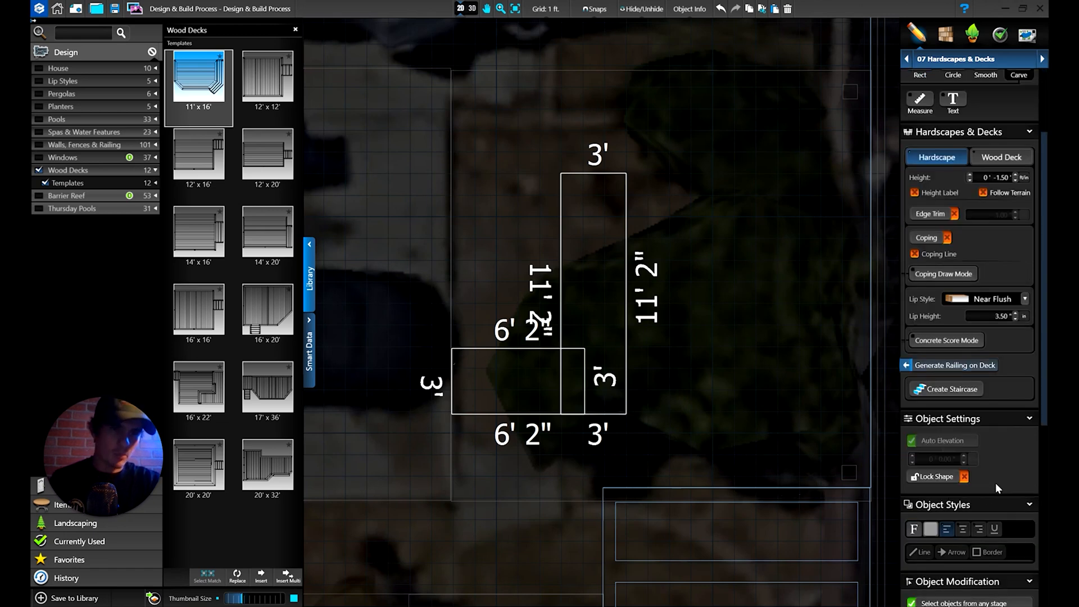
pyautogui.click(954, 365)
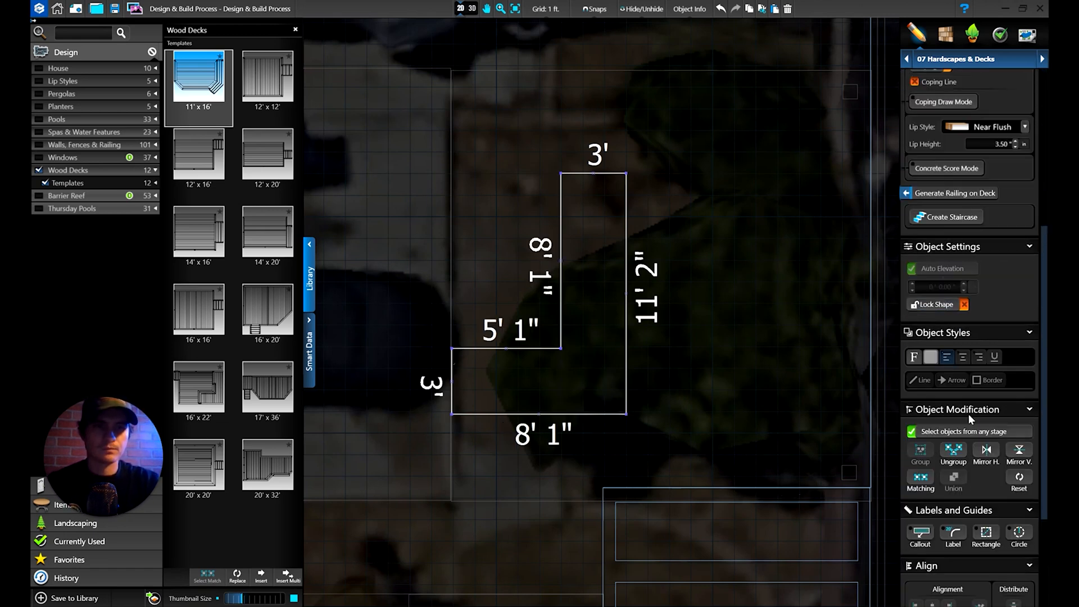
# Step: Set the L-shaped hardscape's height to 2' 9" and view it under the patio cover in 3D
pyautogui.scroll(2, 981, 270)
pyautogui.click(969, 232)
pyautogui.click(1016, 233)
pyautogui.click(969, 232)
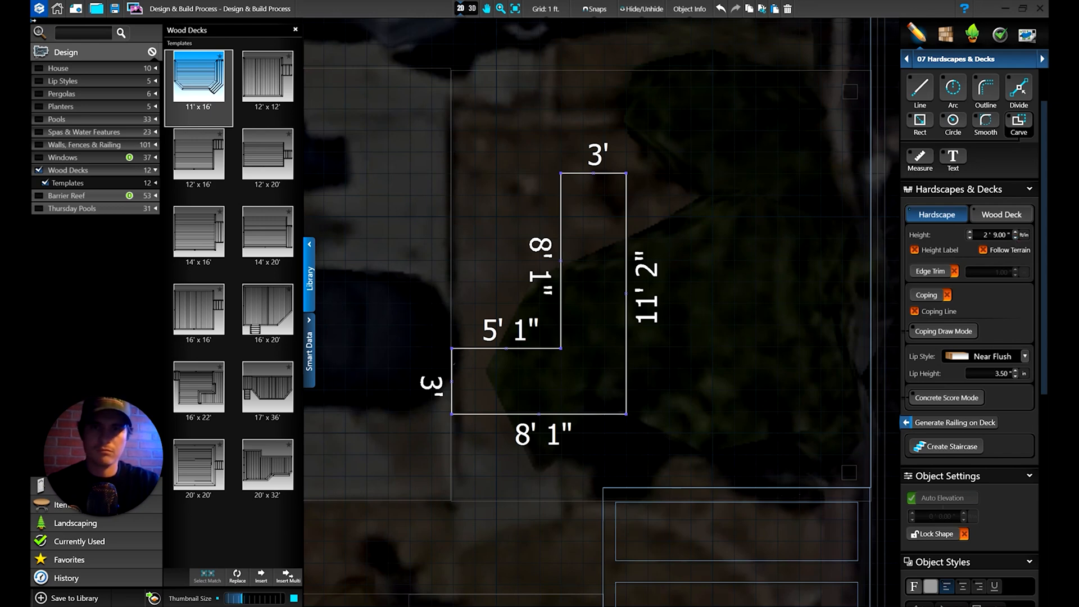
pyautogui.click(475, 9)
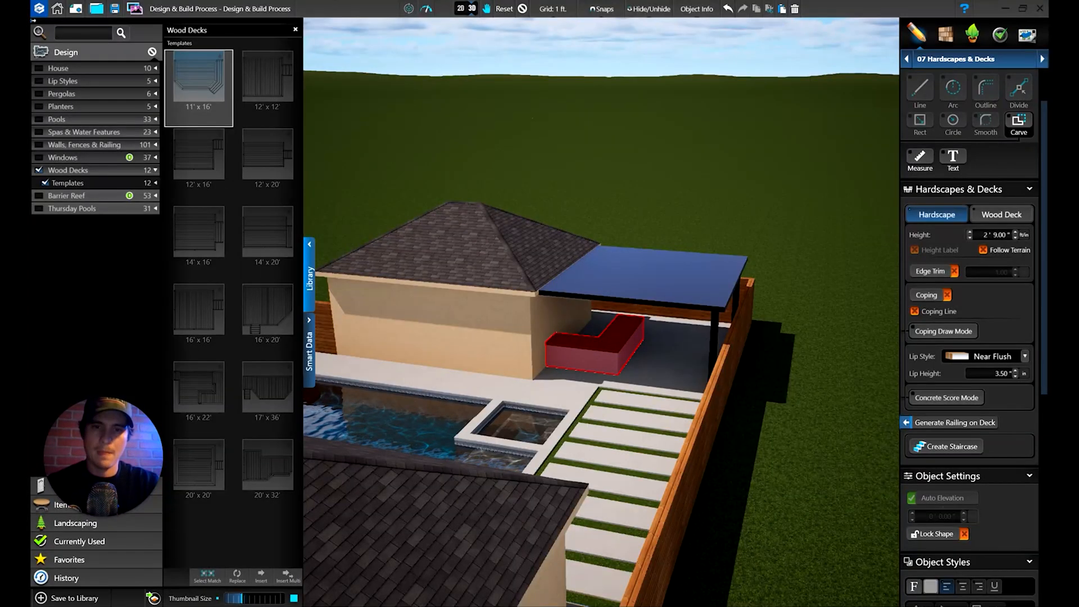
pyautogui.scroll(3, 648, 354)
pyautogui.moveTo(648, 354); pyautogui.dragTo(650, 321)
pyautogui.click(787, 385)
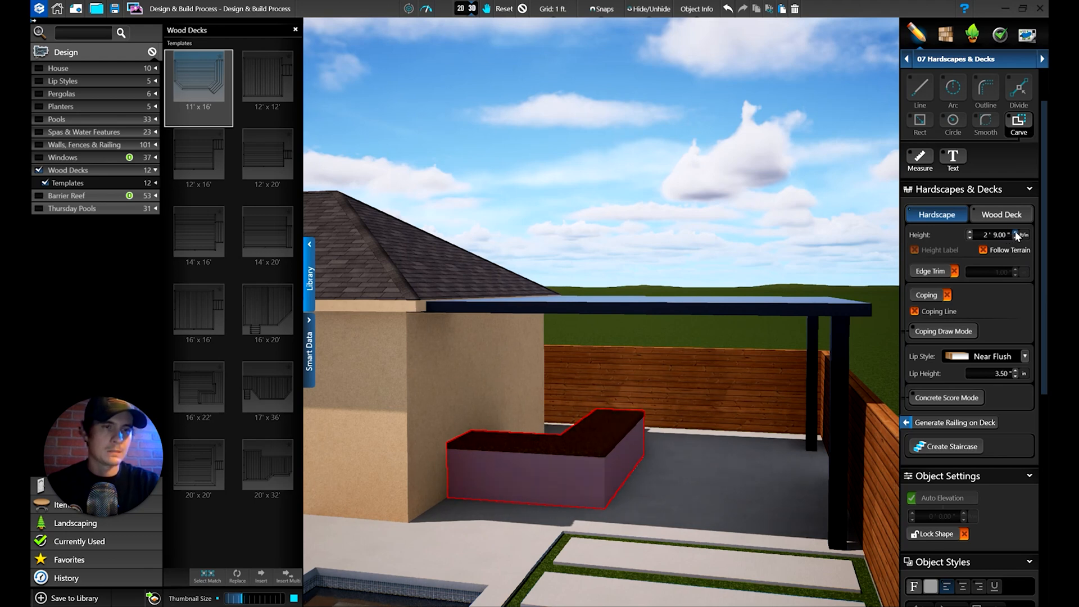
# Step: Raise the L-shaped counter's height to 3' 6"
pyautogui.click(970, 232)
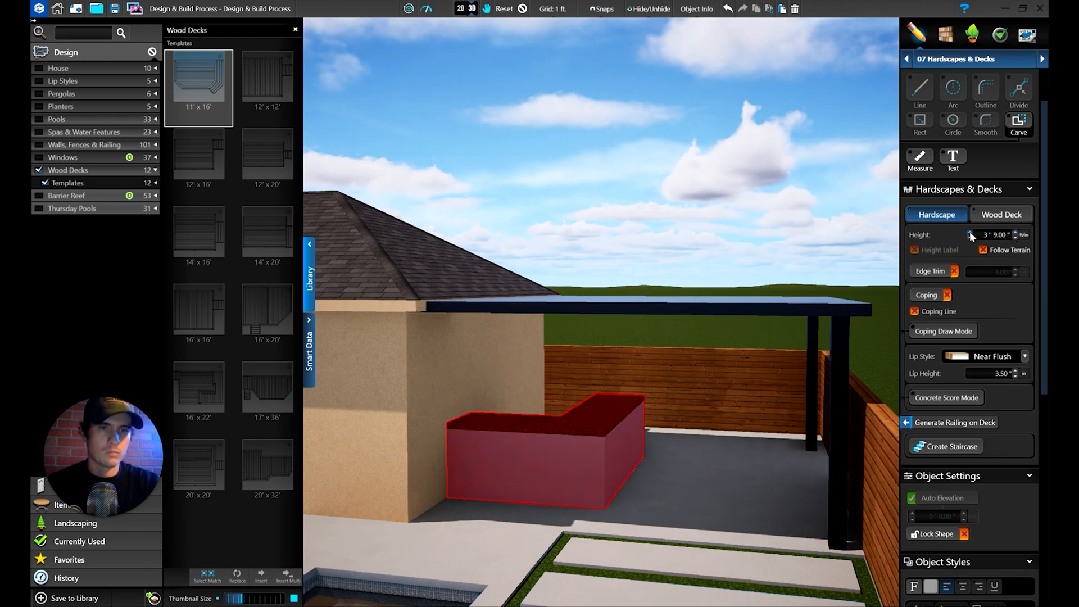
pyautogui.click(1015, 237)
pyautogui.click(1014, 238)
pyautogui.click(1014, 237)
pyautogui.moveTo(652, 436)
pyautogui.mouseDown()
pyautogui.moveTo(622, 446)
pyautogui.moveTo(667, 448)
pyautogui.moveTo(663, 433)
pyautogui.mouseUp()
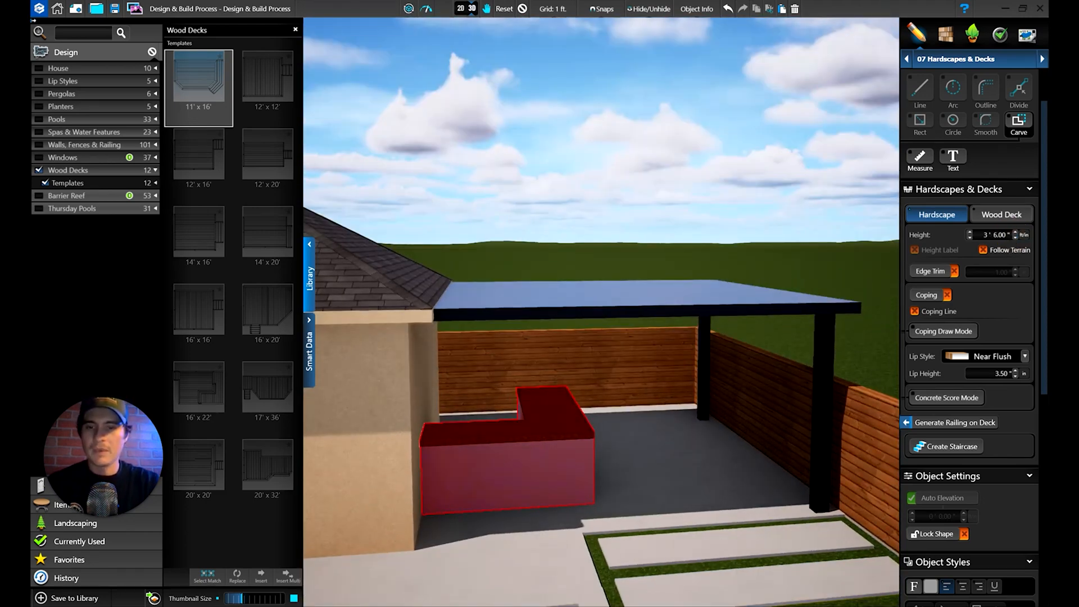
# Step: Switch to Chrome, search Google for "whats the height of a counter island" and enlarge the bar height seating diagram
pyautogui.click(434, 605)
pyautogui.click(765, 8)
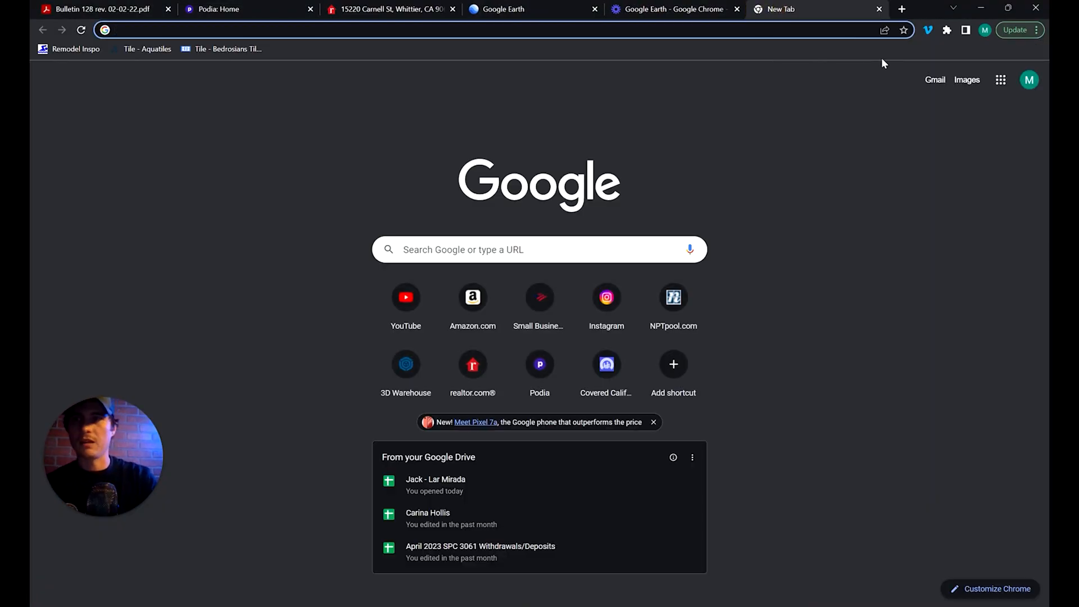
pyautogui.write('whats the a')
pyautogui.press('BackSpace')
pyautogui.write('height of a c')
pyautogui.press('BackSpace')
pyautogui.write('counter')
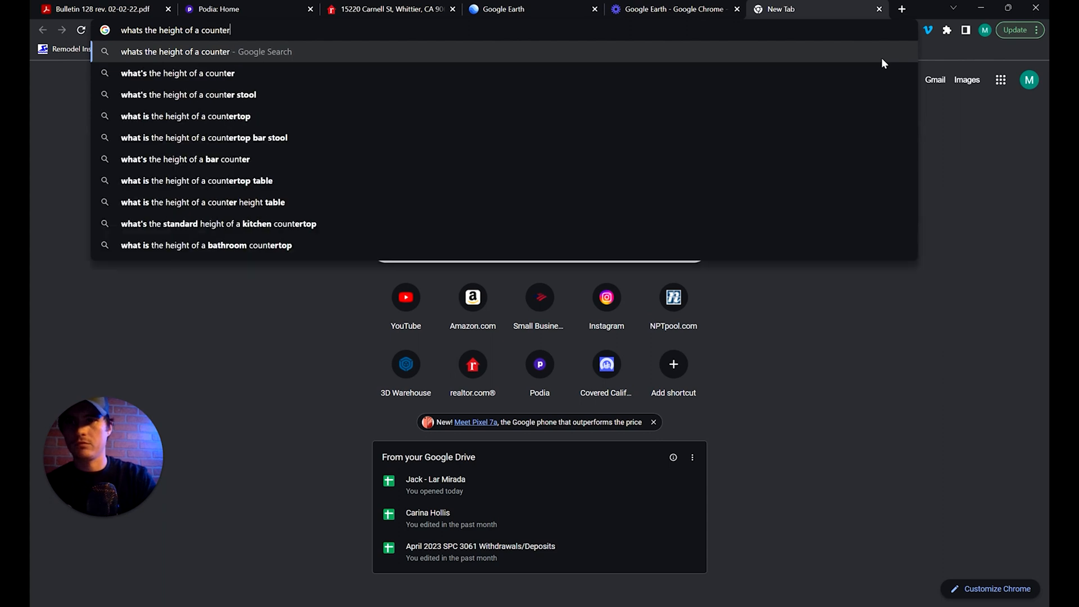
pyautogui.write(' island')
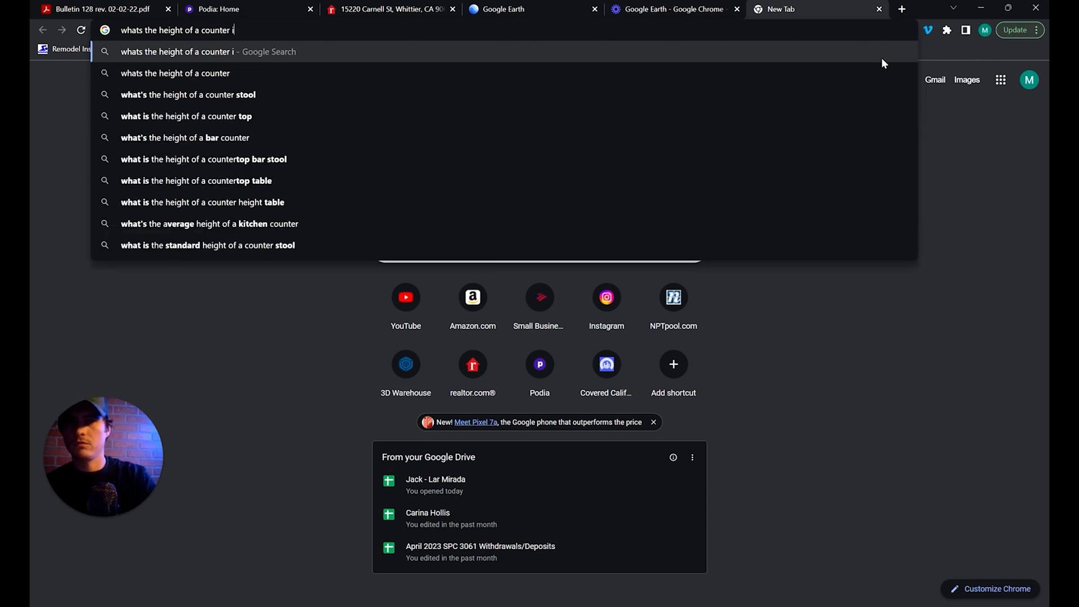
pyautogui.press('Return')
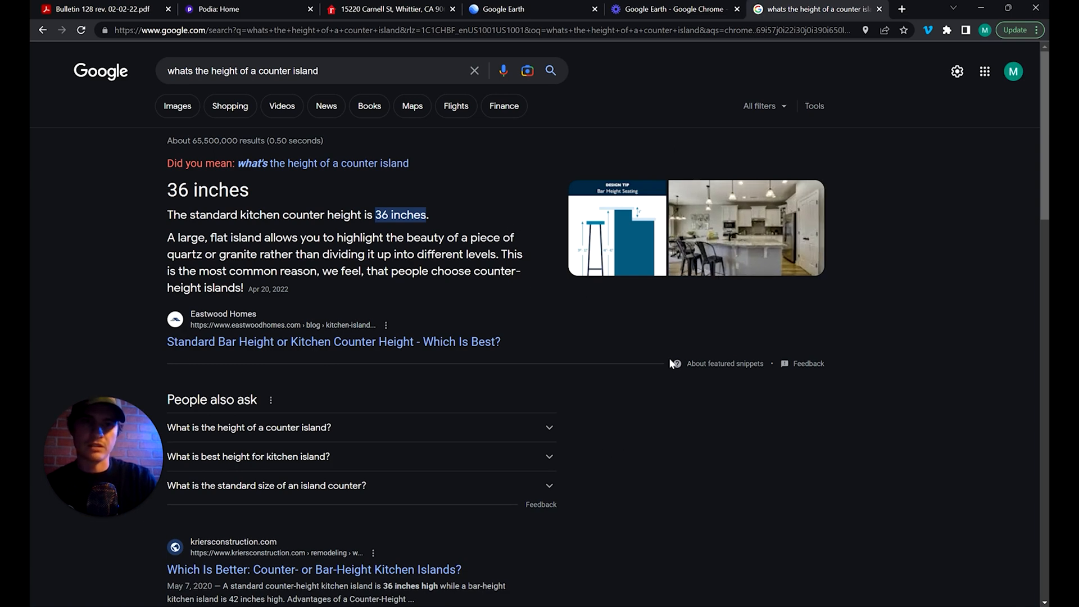
pyautogui.click(624, 247)
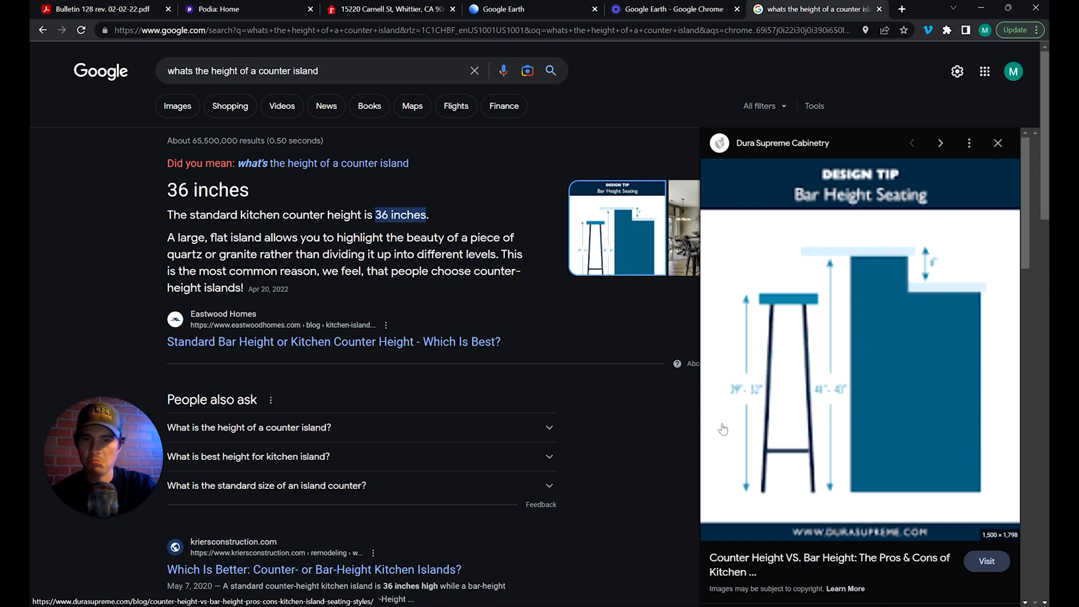
# Step: Return to the backyard design and examine the counter and patio cover from several 3D angles and in the 2D plan
pyautogui.moveTo(593, 603)
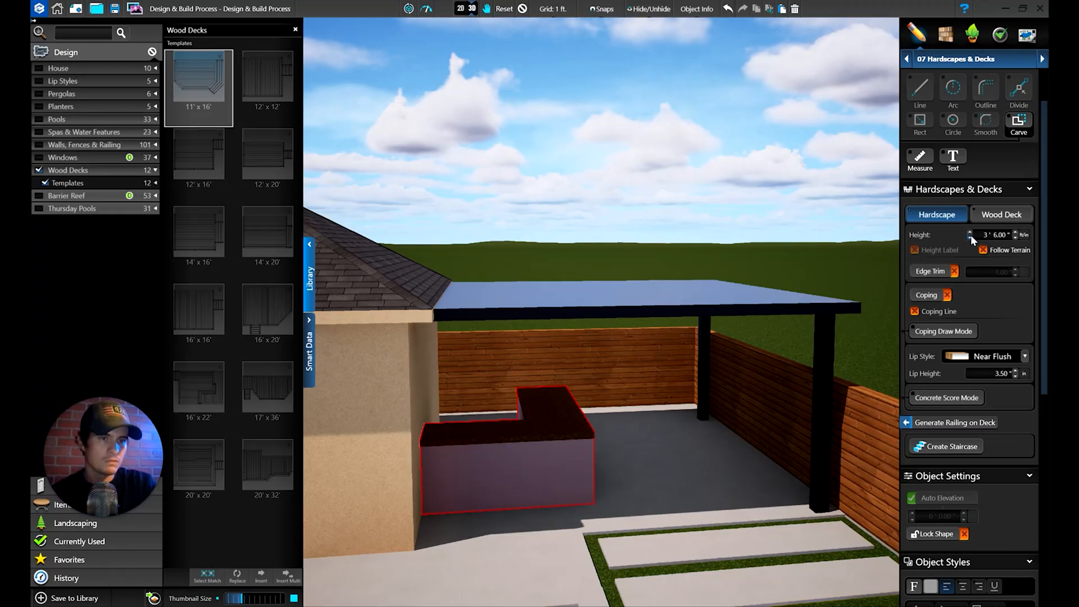
pyautogui.moveTo(697, 387); pyautogui.dragTo(595, 409, button='middle')
pyautogui.scroll(2, 931, 145)
pyautogui.click(918, 103)
pyautogui.click(593, 453)
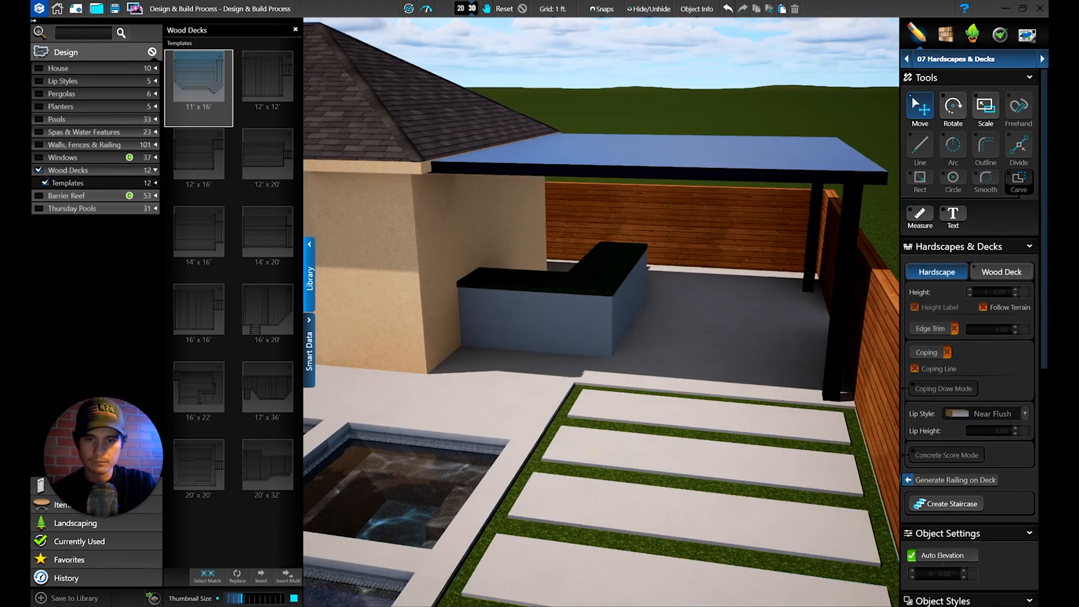
pyautogui.moveTo(638, 467); pyautogui.dragTo(616, 500, button='middle')
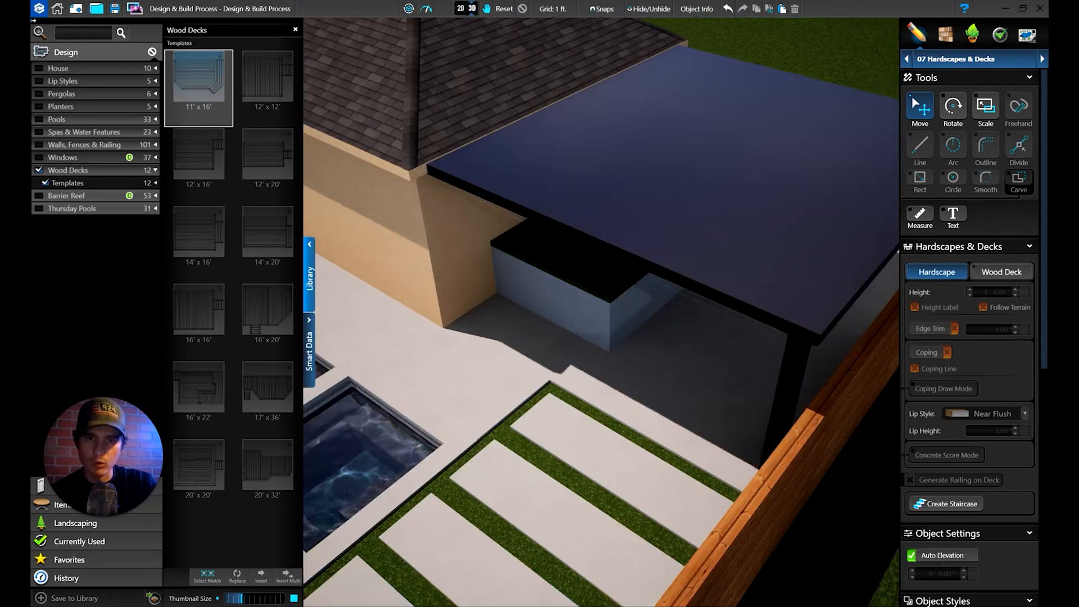
pyautogui.moveTo(608, 355); pyautogui.dragTo(643, 318, button='middle')
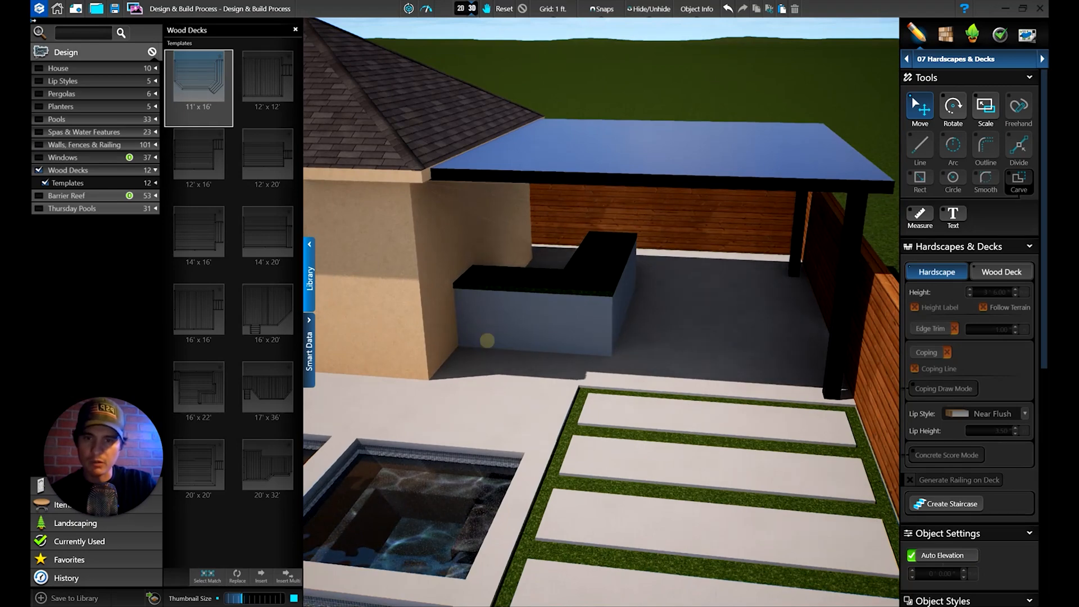
pyautogui.moveTo(602, 398); pyautogui.dragTo(568, 381, button='middle')
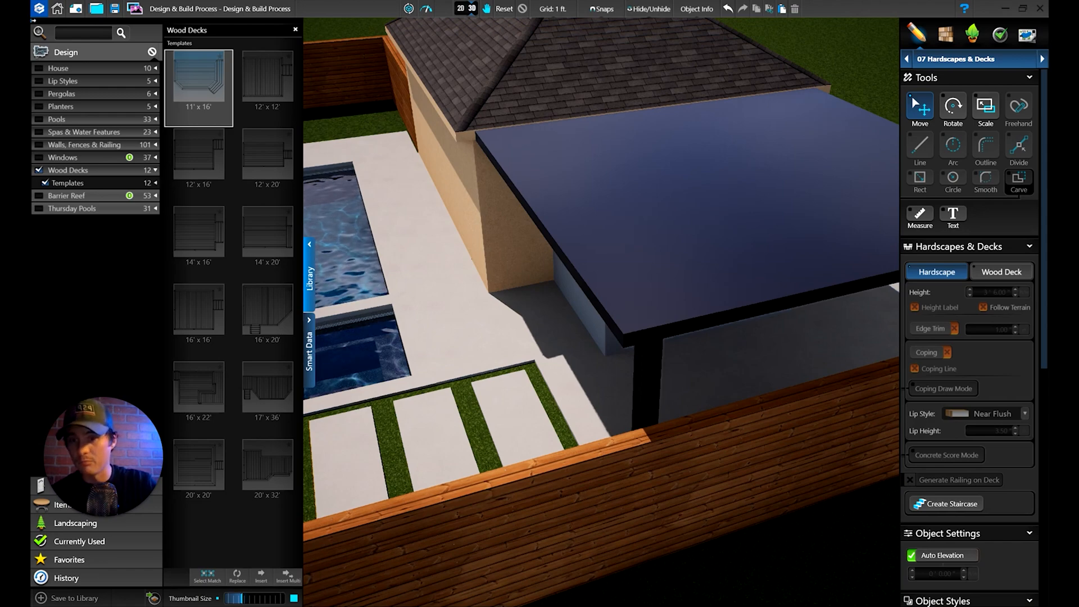
pyautogui.click(461, 9)
pyautogui.moveTo(557, 348); pyautogui.dragTo(556, 328)
pyautogui.click(680, 332)
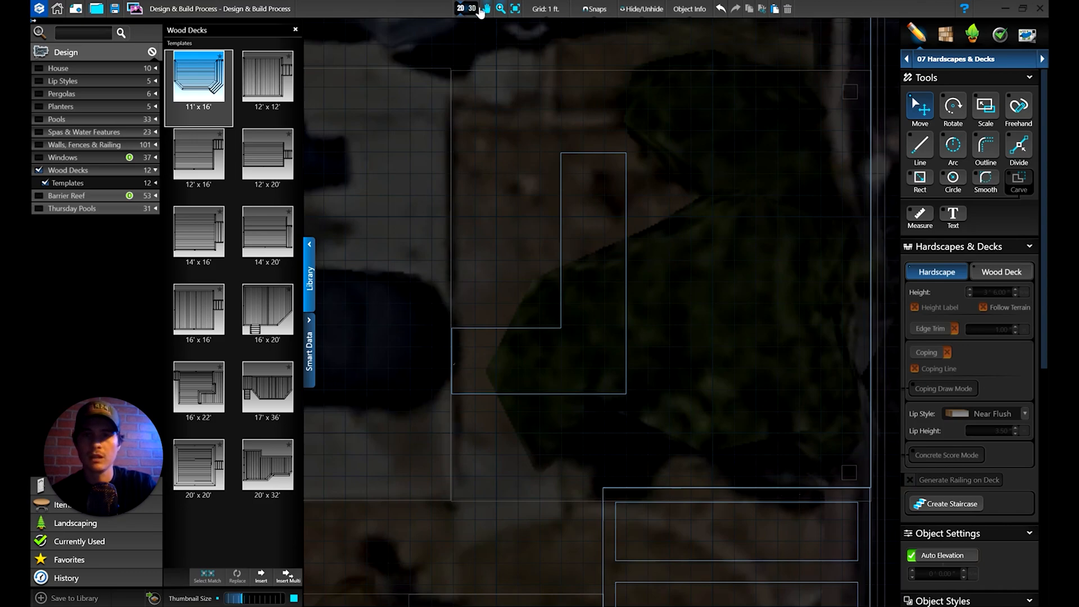
pyautogui.click(478, 9)
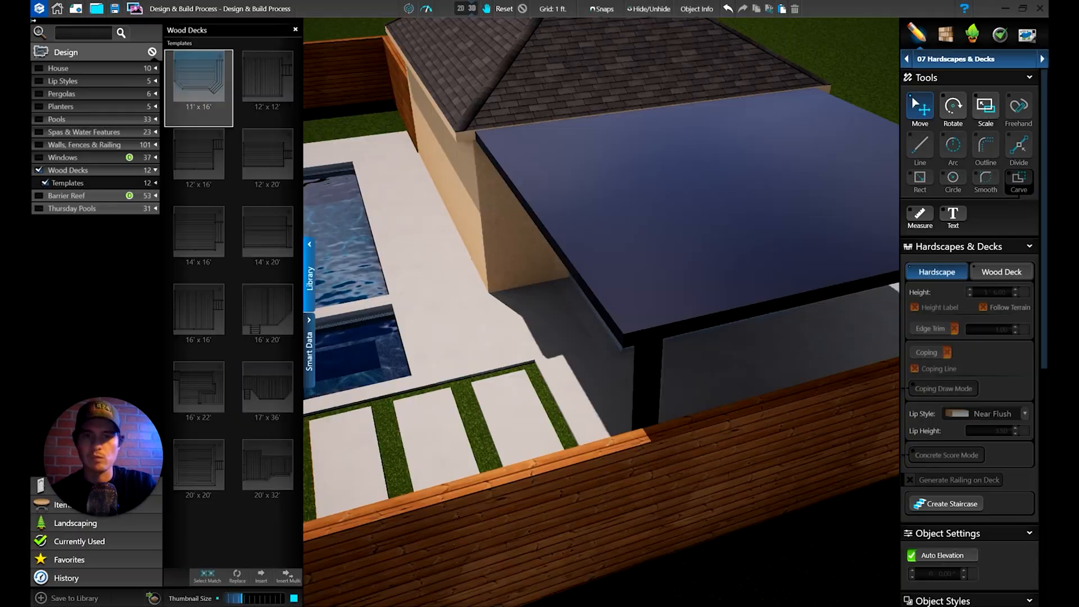
pyautogui.scroll(3, 609, 457)
pyautogui.moveTo(608, 457); pyautogui.dragTo(705, 371)
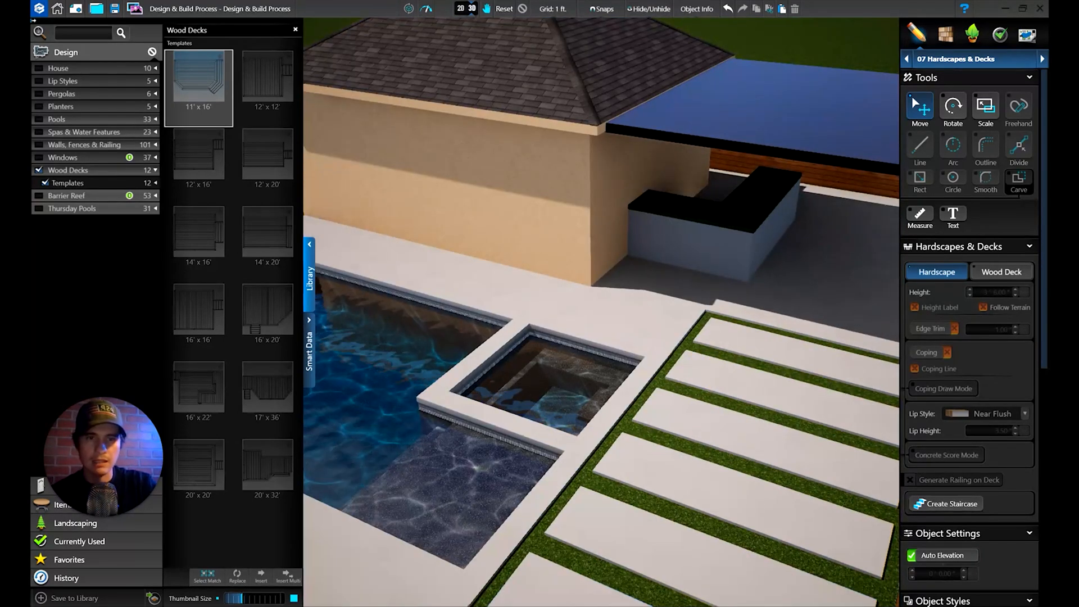
# Step: Change the L-shaped counter's lip style to Square
pyautogui.doubleClick(723, 229)
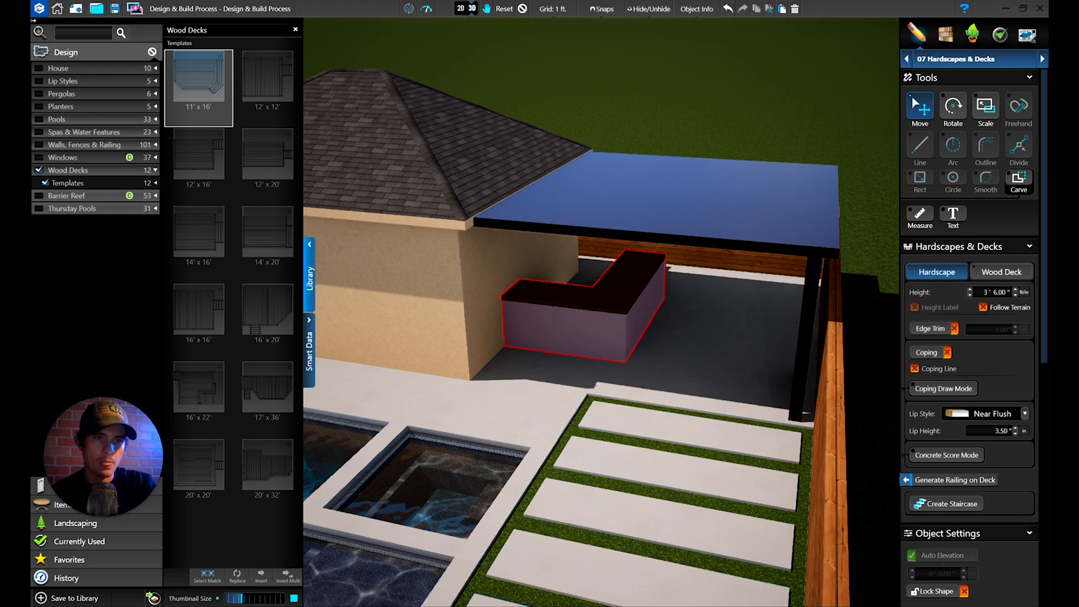
pyautogui.click(1025, 419)
pyautogui.click(924, 430)
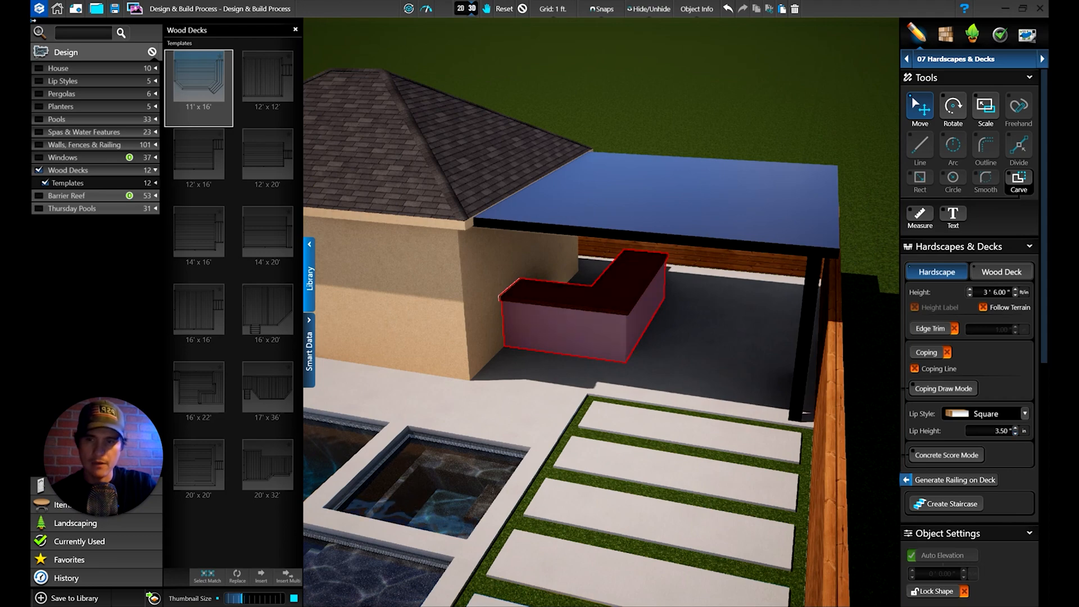
pyautogui.moveTo(506, 360); pyautogui.dragTo(651, 352, button='middle')
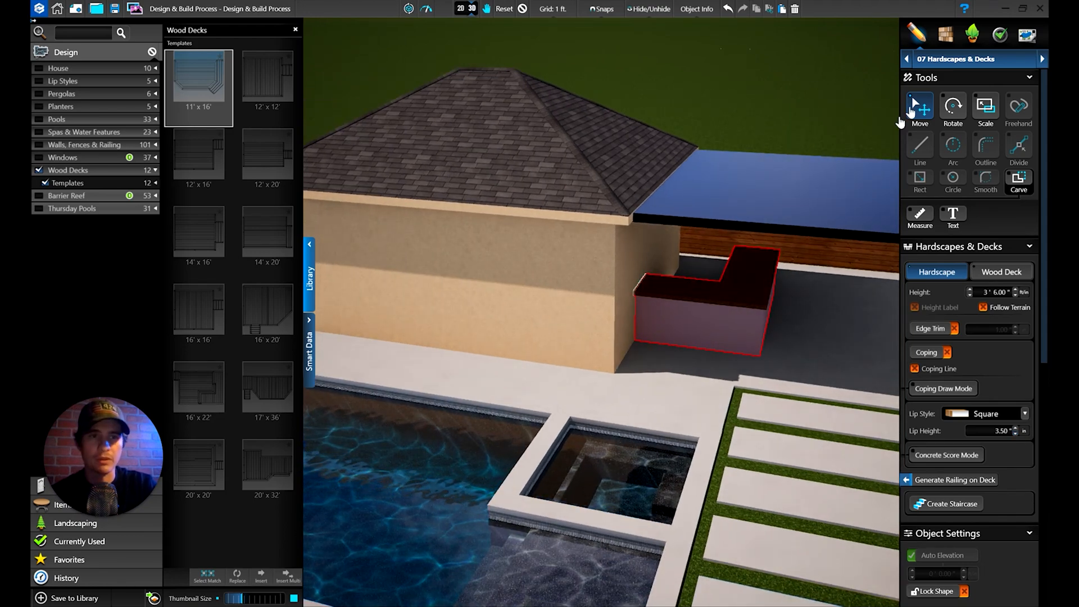
# Step: In the Materials stage, change the L-shaped countertop's dark surface to plain gray
pyautogui.moveTo(730, 380); pyautogui.dragTo(703, 369, button='right')
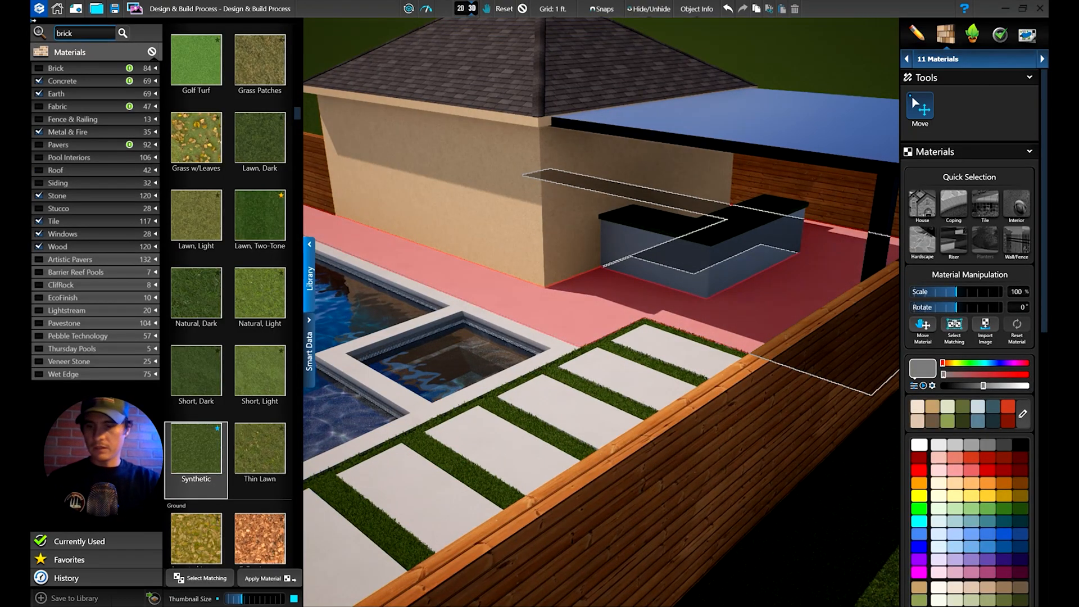
pyautogui.click(661, 220)
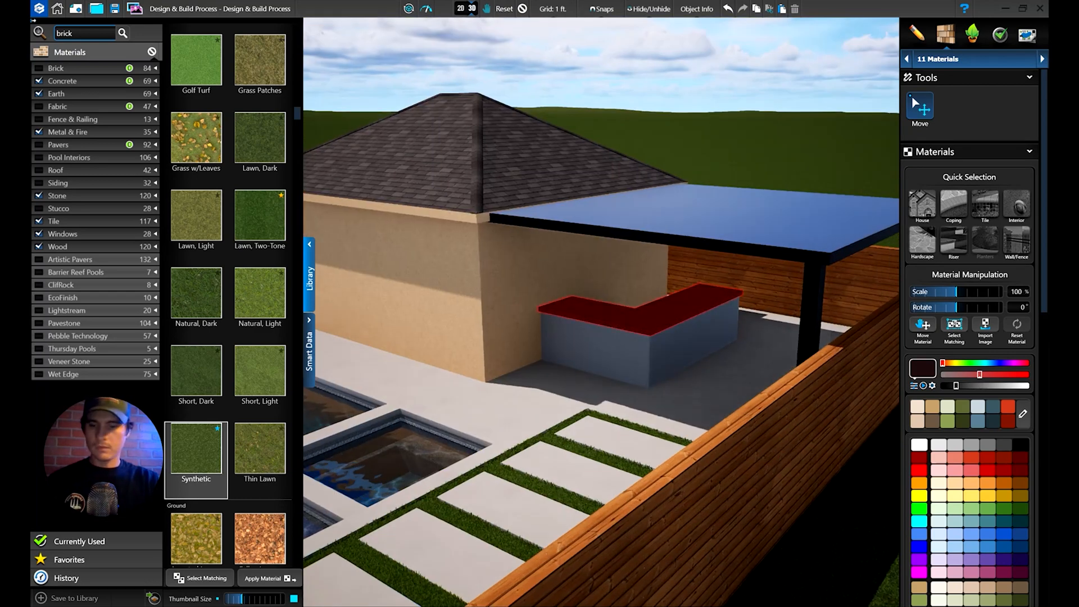
pyautogui.click(638, 316)
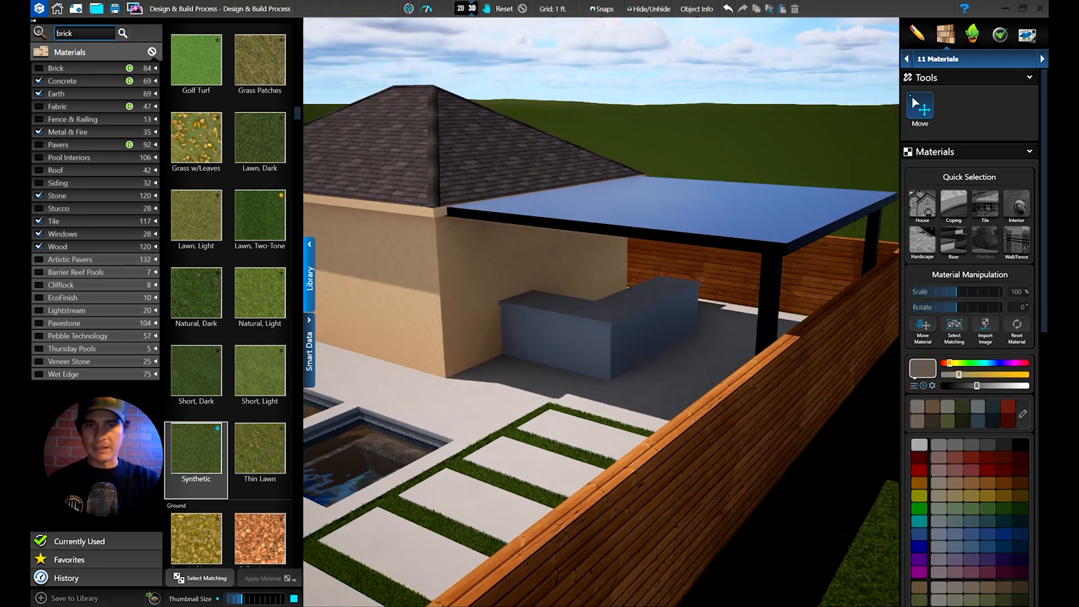
# Step: Check the countertop's lip up close and select the counter's side faces below it
pyautogui.scroll(4, 585, 318)
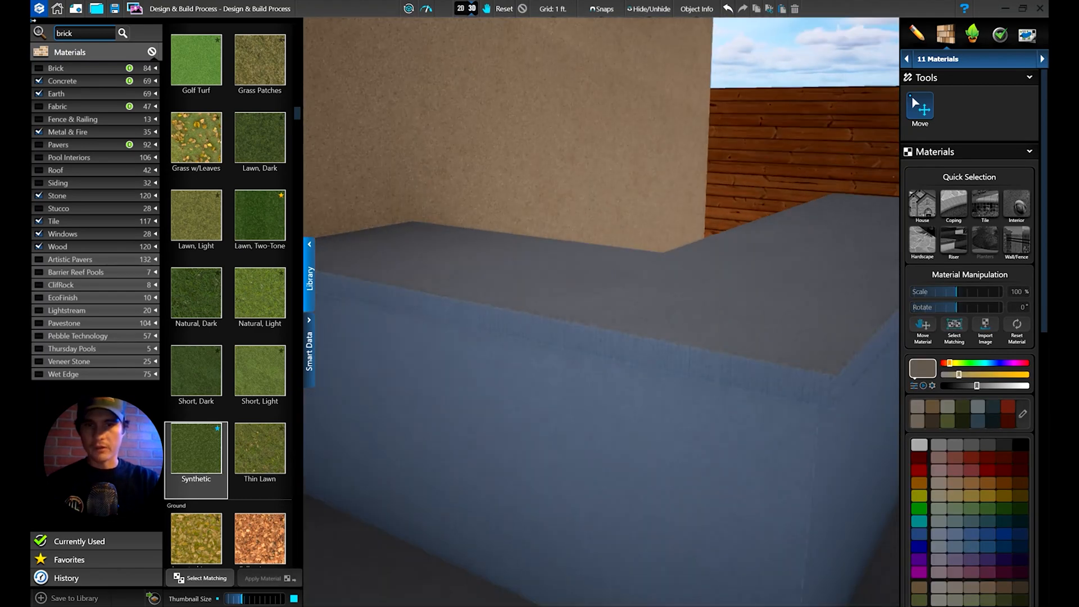
pyautogui.scroll(-2, 585, 318)
pyautogui.scroll(2, 602, 313)
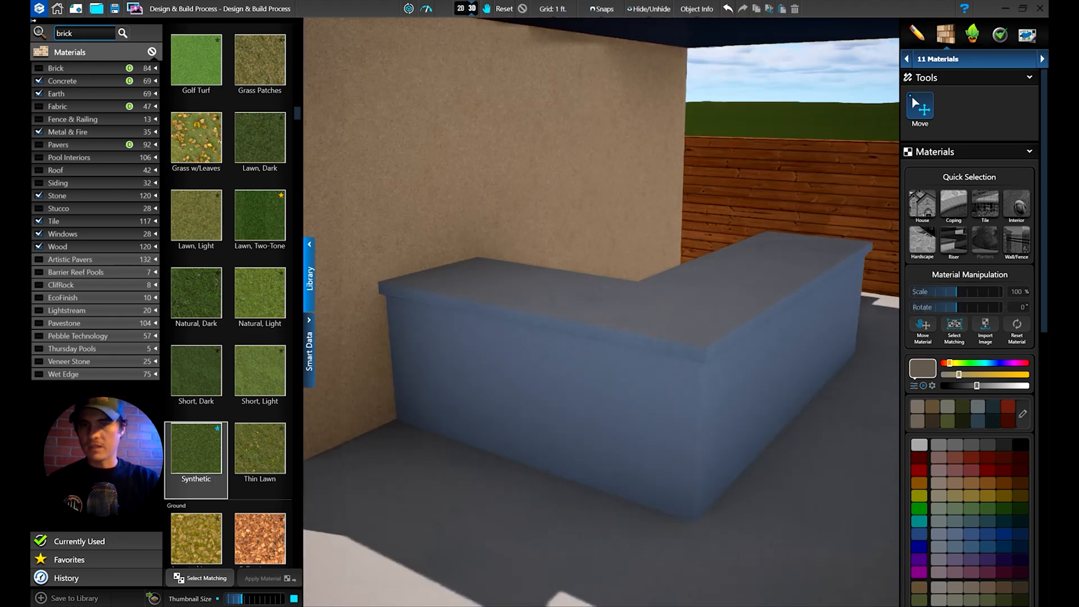
pyautogui.scroll(5, 612, 411)
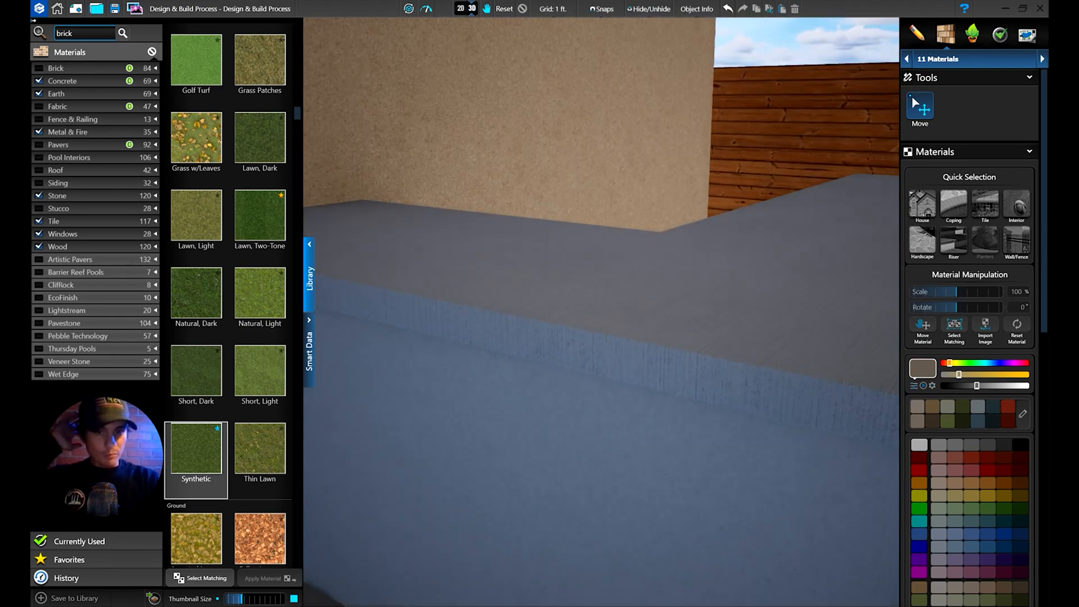
pyautogui.click(611, 411)
pyautogui.moveTo(612, 411)
pyautogui.mouseDown()
pyautogui.moveTo(580, 460)
pyautogui.moveTo(641, 364)
pyautogui.moveTo(627, 386)
pyautogui.mouseUp()
pyautogui.scroll(-5, 641, 364)
pyautogui.click(622, 374)
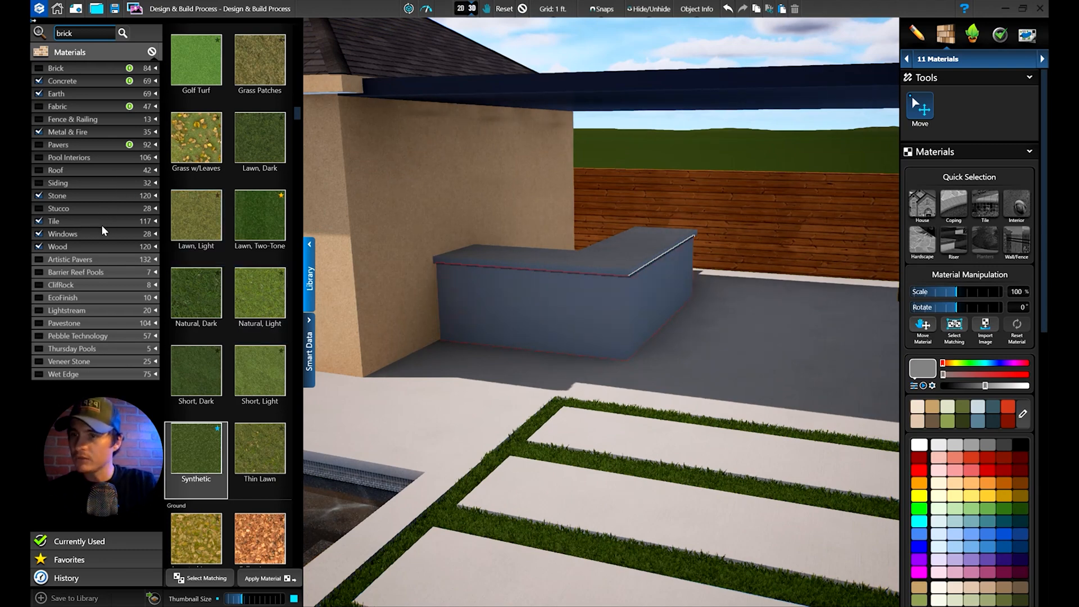
# Step: Try the Limestone Buff and Mountain Ledge stone materials on the counter's sides
pyautogui.moveTo(297, 114); pyautogui.dragTo(301, 284)
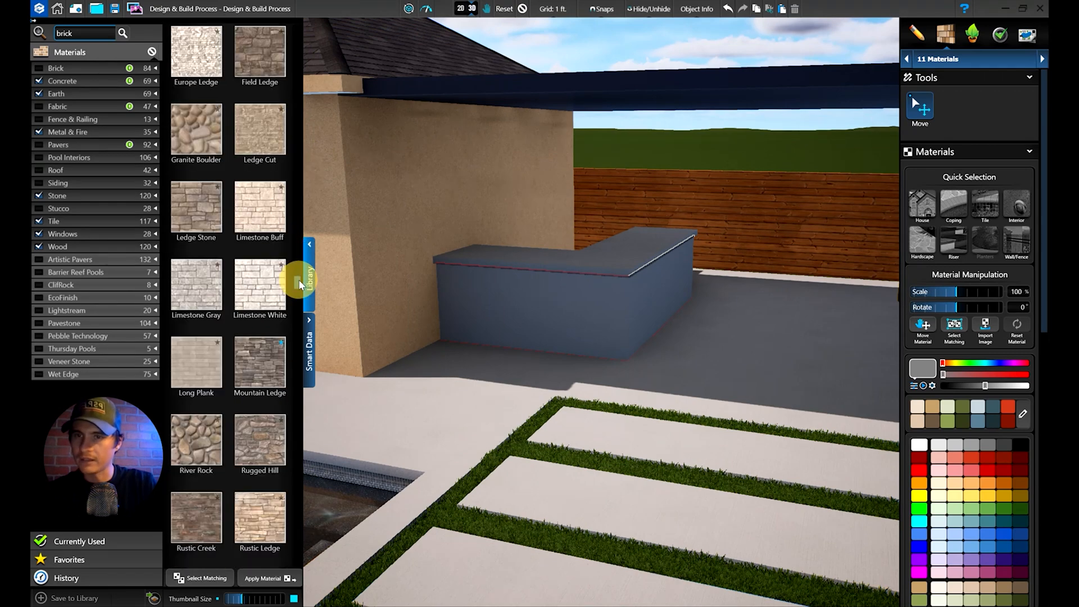
pyautogui.click(262, 219)
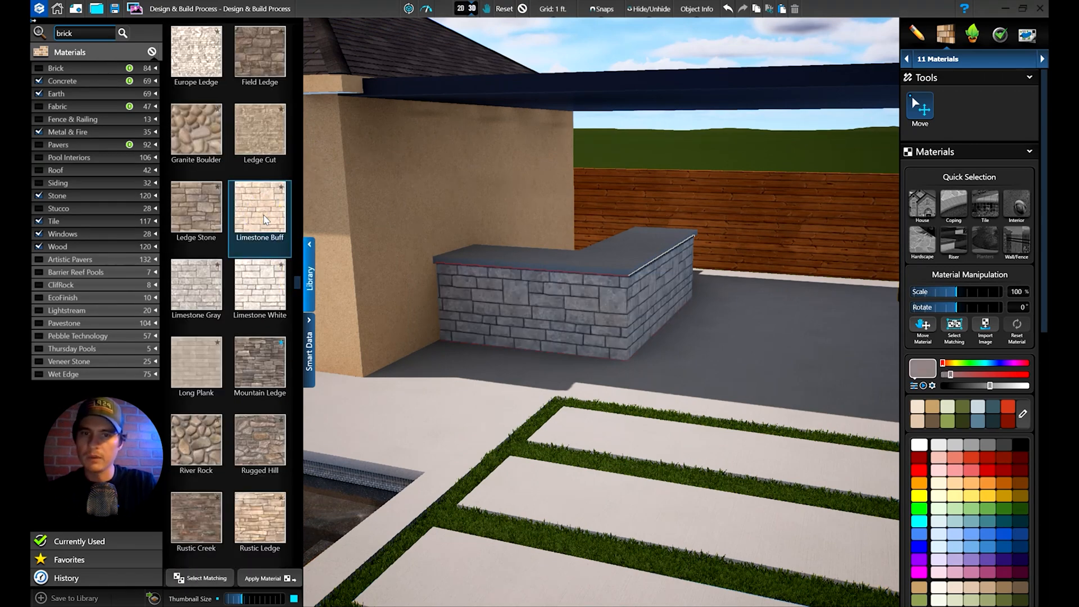
pyautogui.scroll(-2, 242, 300)
pyautogui.click(256, 256)
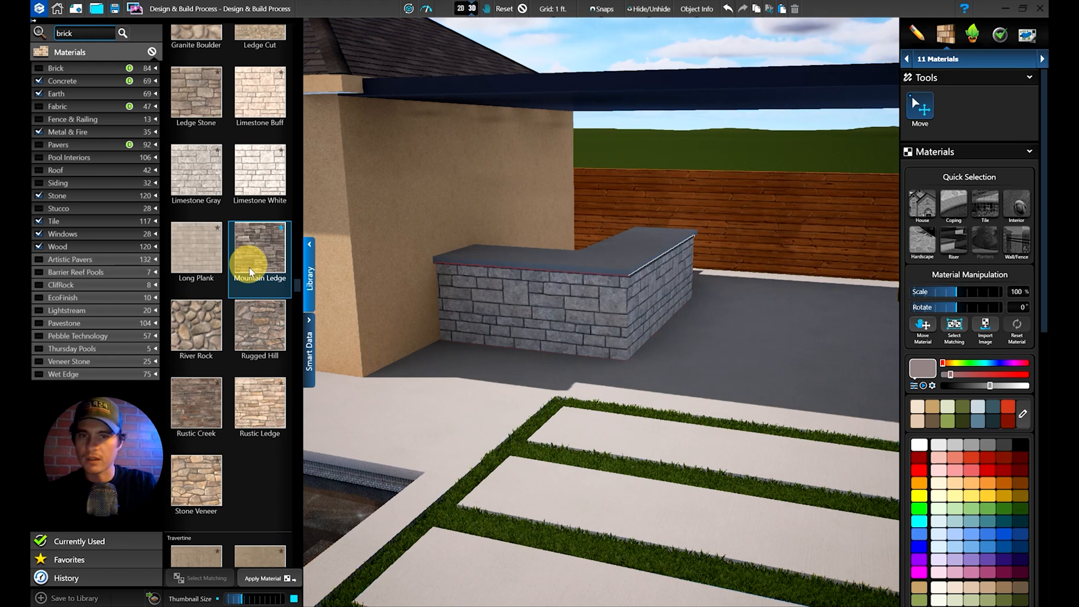
# Step: Apply the White stacked stone material to the counter's sides and darken its color to near black
pyautogui.scroll(-3, 261, 351)
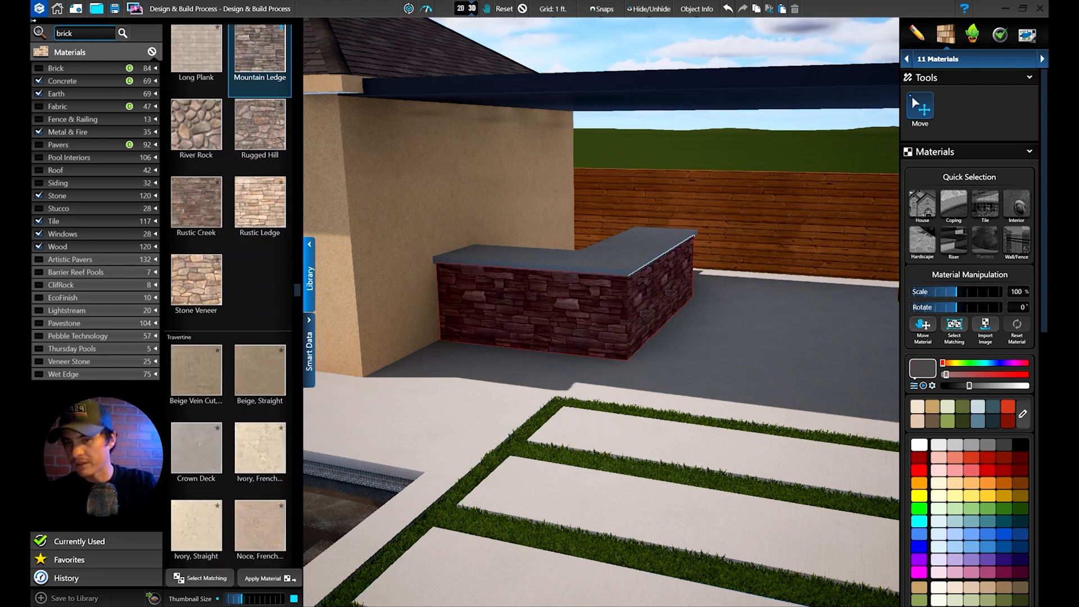
pyautogui.scroll(-5, 282, 304)
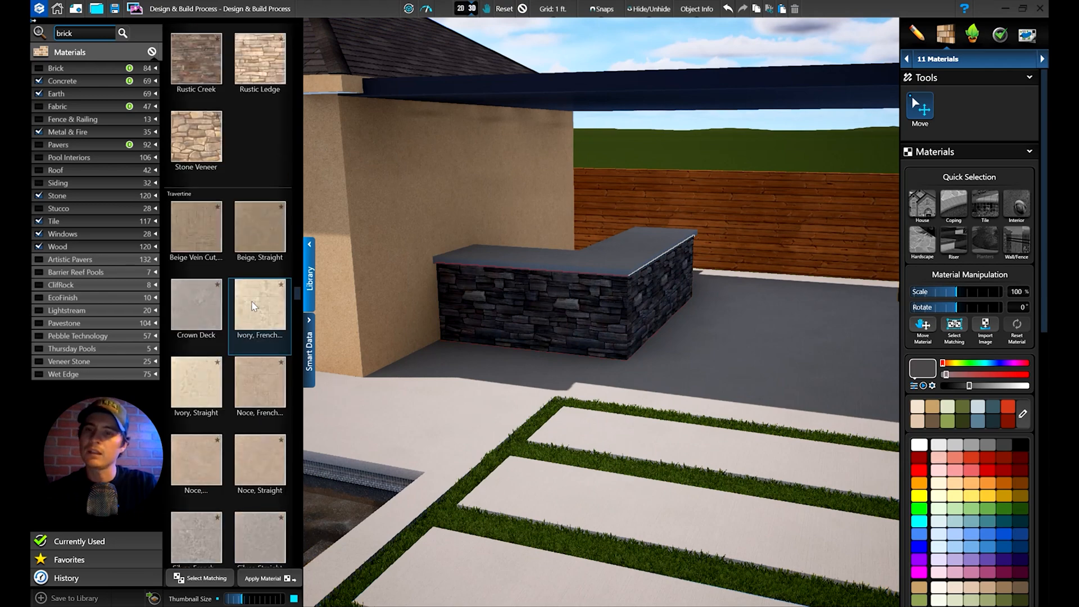
pyautogui.moveTo(297, 297); pyautogui.dragTo(307, 253)
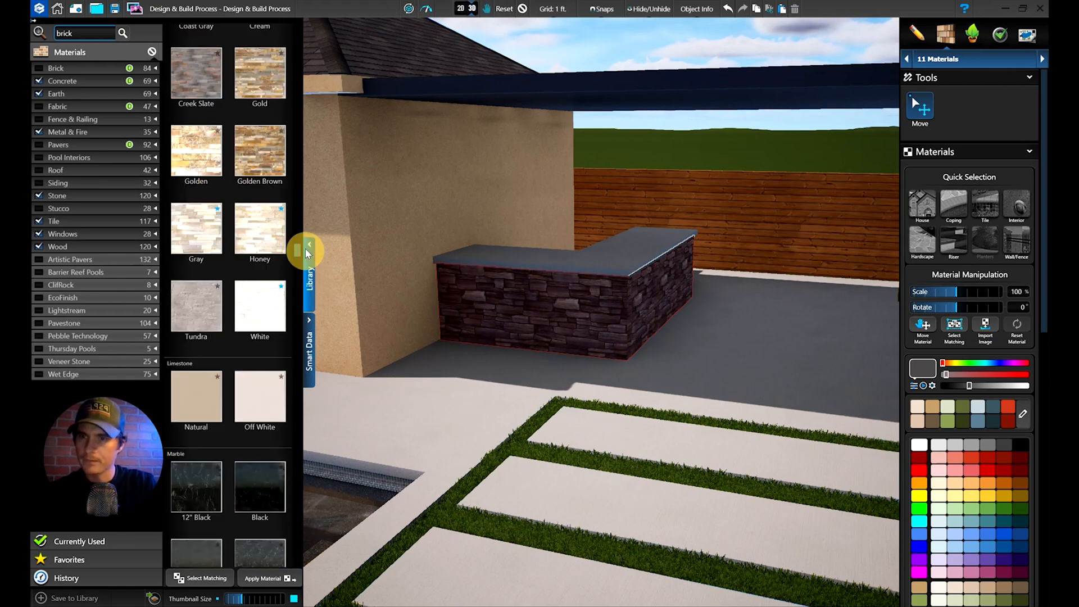
pyautogui.click(268, 315)
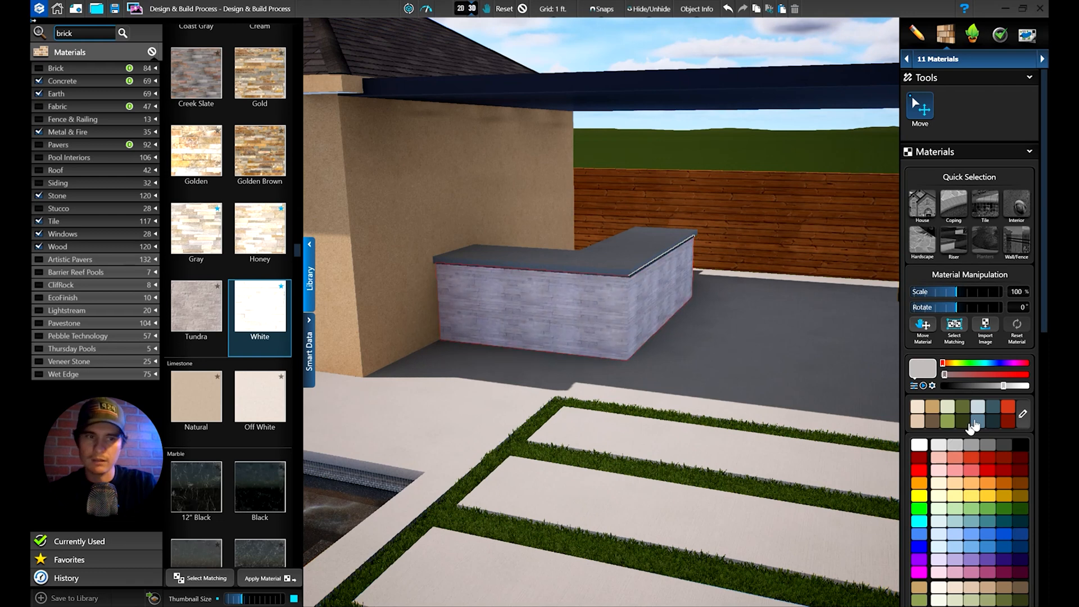
pyautogui.click(964, 387)
pyautogui.moveTo(944, 377)
pyautogui.mouseDown()
pyautogui.moveTo(936, 376)
pyautogui.moveTo(964, 385)
pyautogui.mouseUp()
pyautogui.click(617, 317)
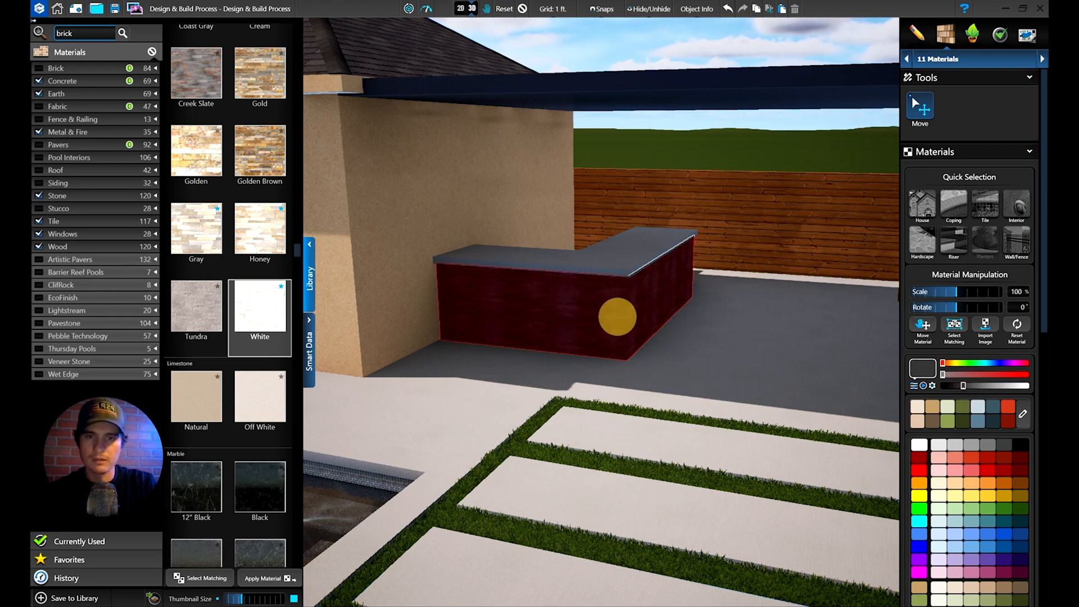
pyautogui.click(586, 302)
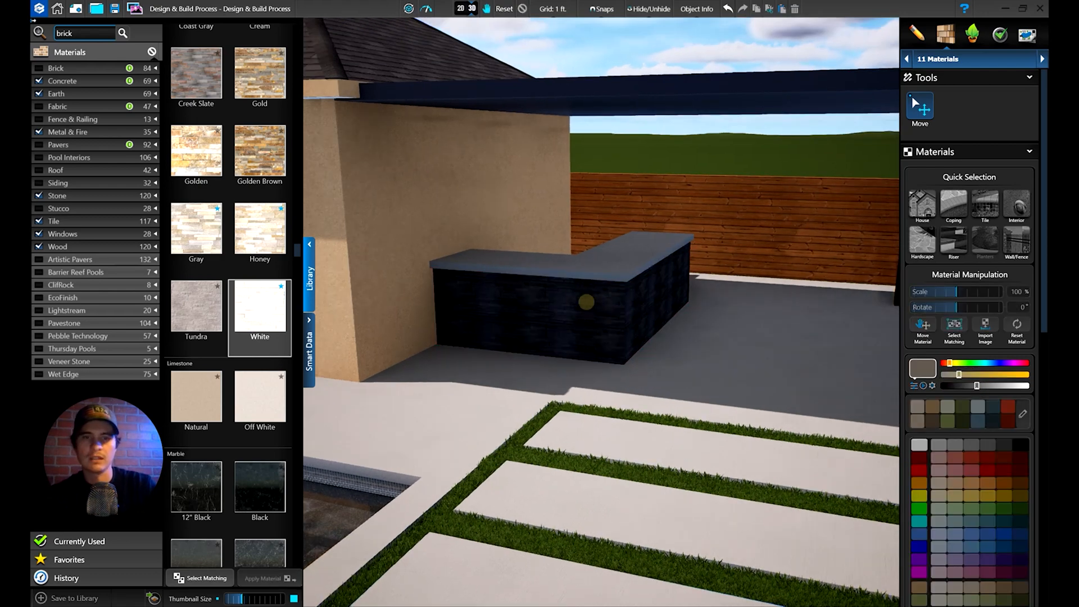
# Step: Select all waterline tile matching the spa's tile and lighten its color to near white
pyautogui.scroll(-5, 586, 302)
pyautogui.moveTo(628, 301); pyautogui.dragTo(752, 425, button='right')
pyautogui.scroll(8, 644, 428)
pyautogui.moveTo(670, 439); pyautogui.dragTo(667, 442, button='right')
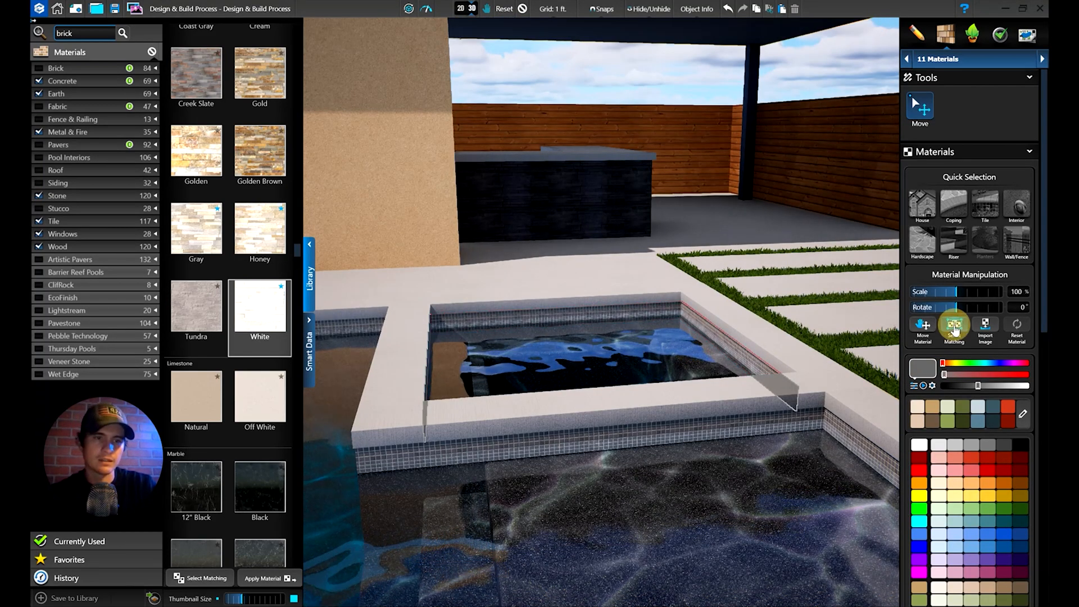
pyautogui.click(954, 326)
pyautogui.click(426, 9)
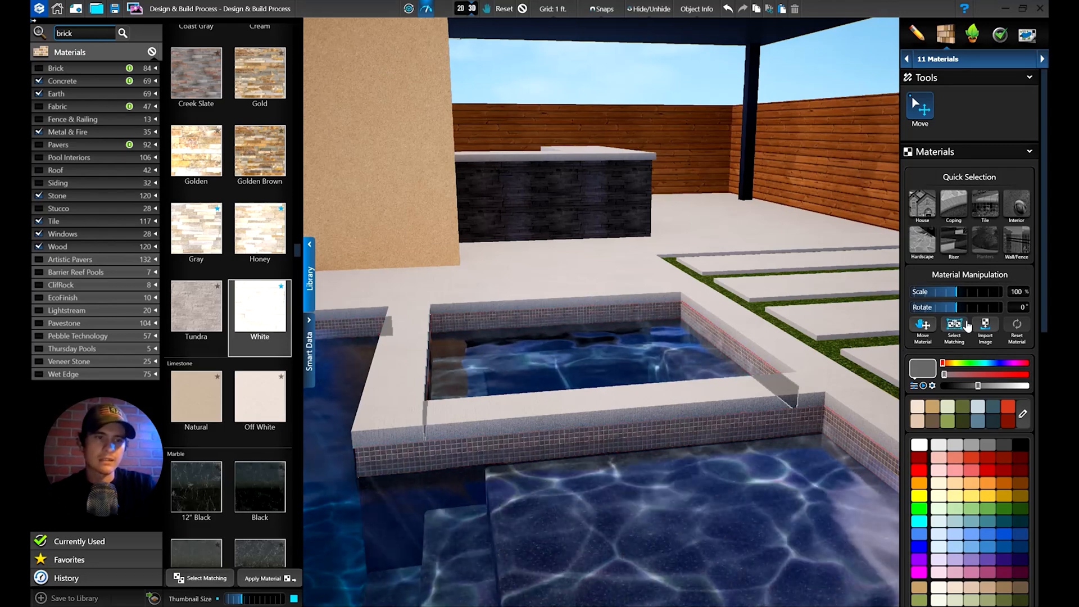
pyautogui.click(959, 387)
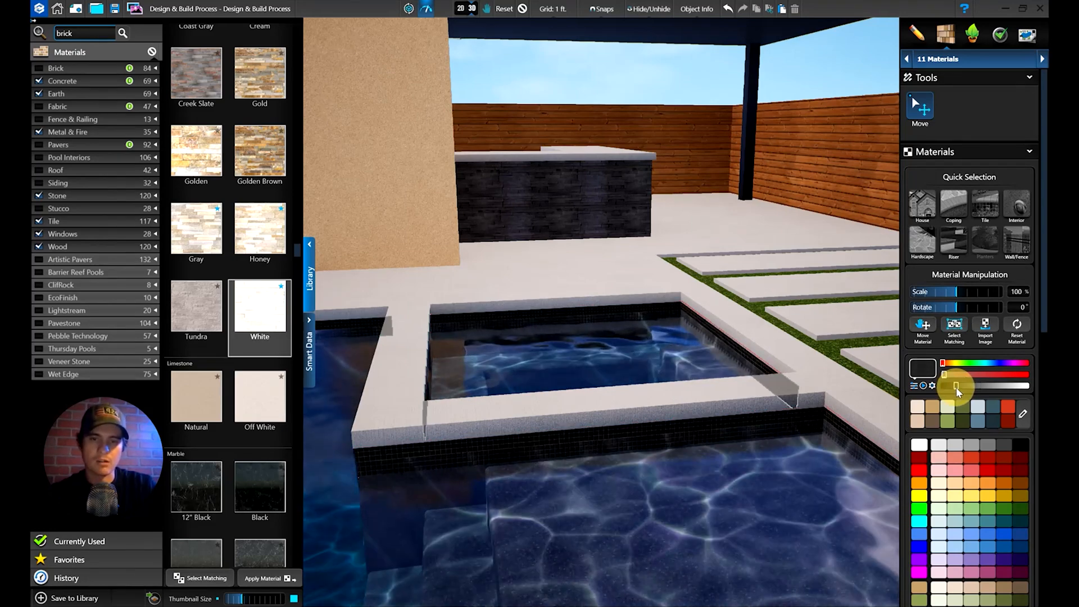
pyautogui.moveTo(959, 389); pyautogui.dragTo(1011, 386)
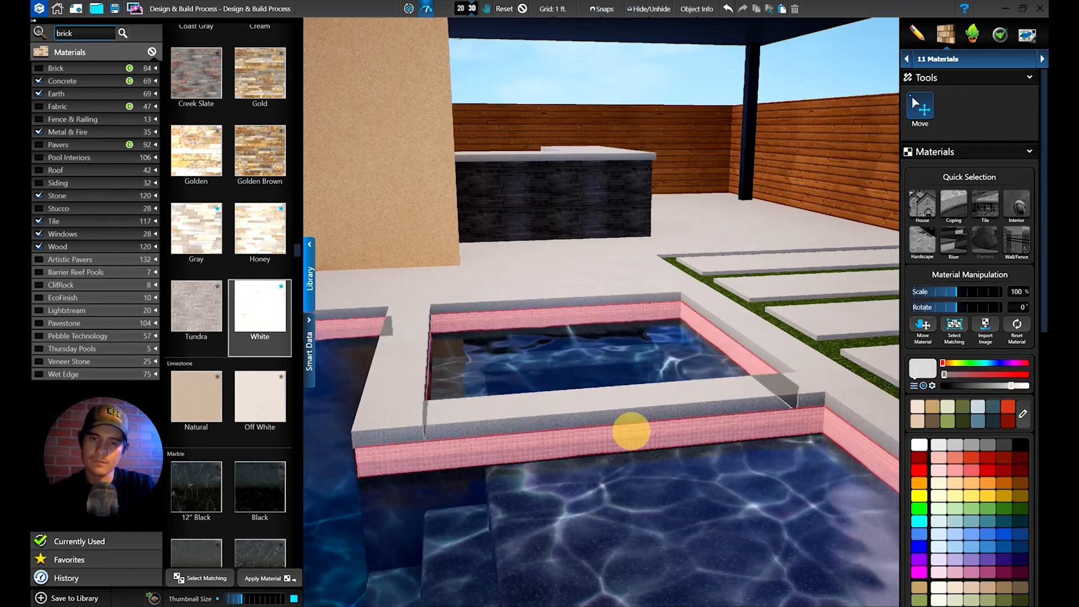
pyautogui.scroll(2, 623, 315)
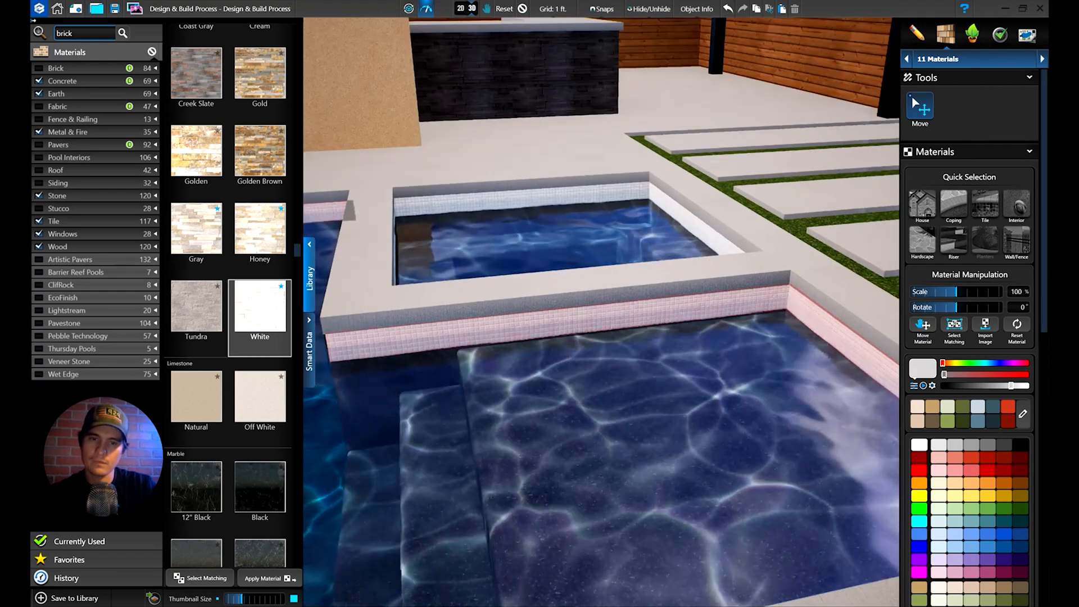
pyautogui.click(623, 315)
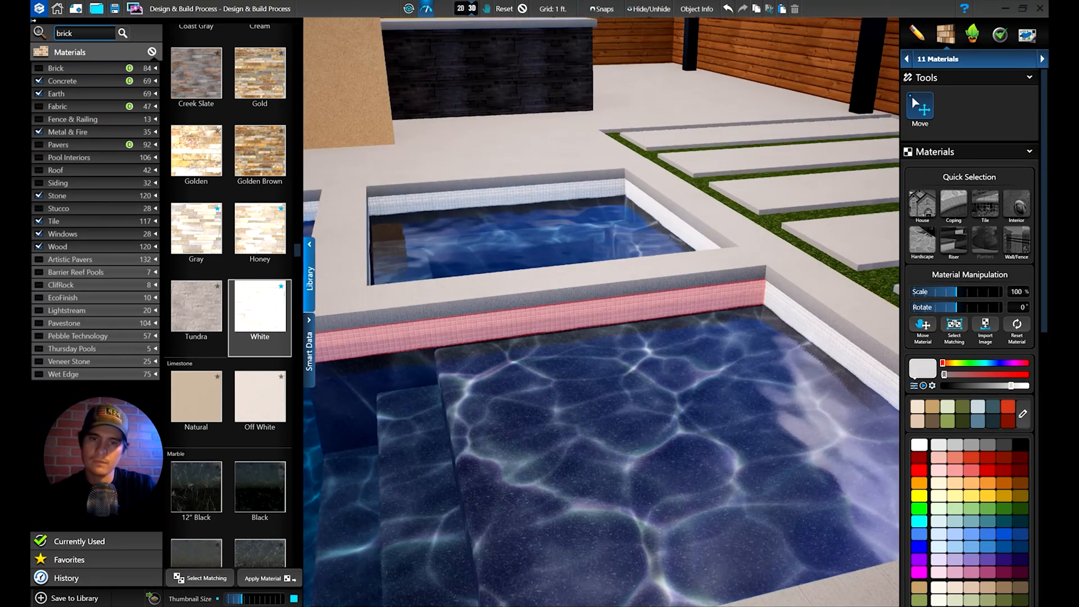
pyautogui.scroll(2, 626, 306)
pyautogui.click(626, 306)
# Step: In the Spas & Water Features stage, insert a spillover on the 7 ft square spa's side facing the pool
pyautogui.scroll(-4, 627, 306)
pyautogui.moveTo(626, 306); pyautogui.dragTo(585, 347, button='right')
pyautogui.click(462, 8)
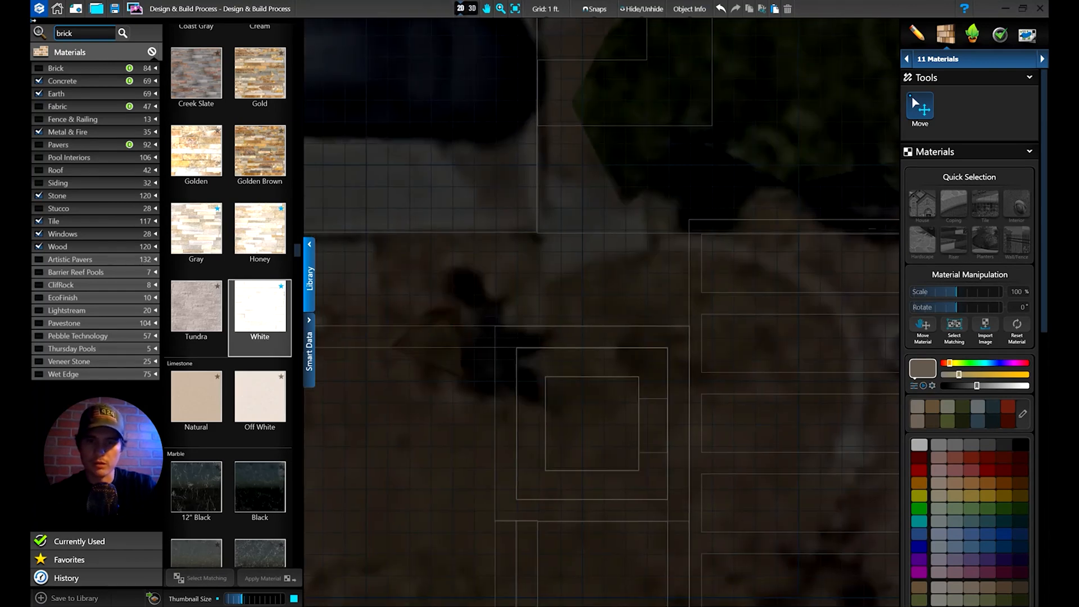
pyautogui.click(515, 484)
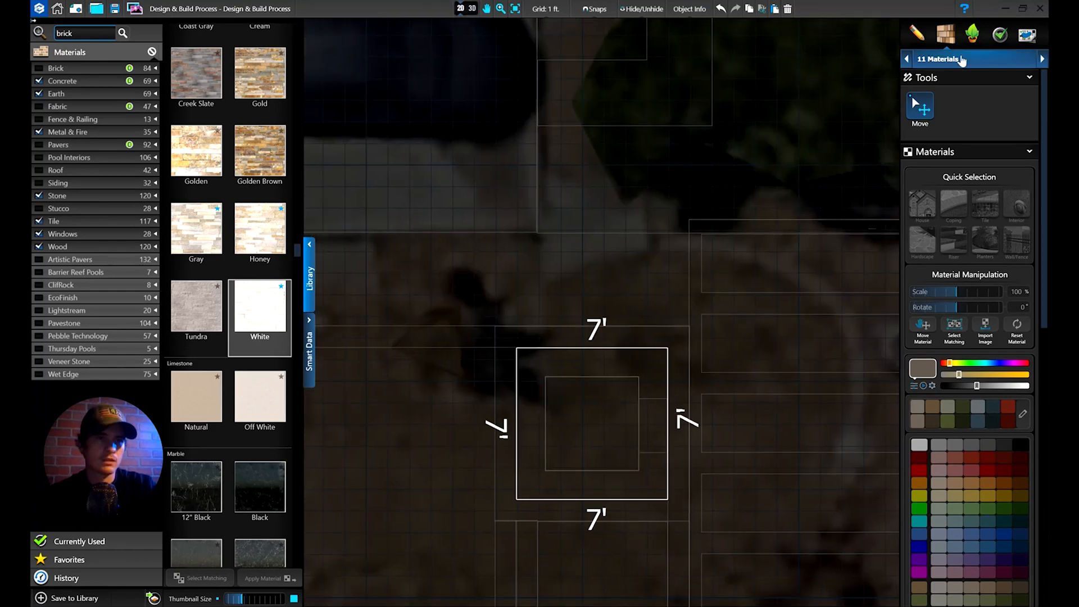
pyautogui.click(957, 59)
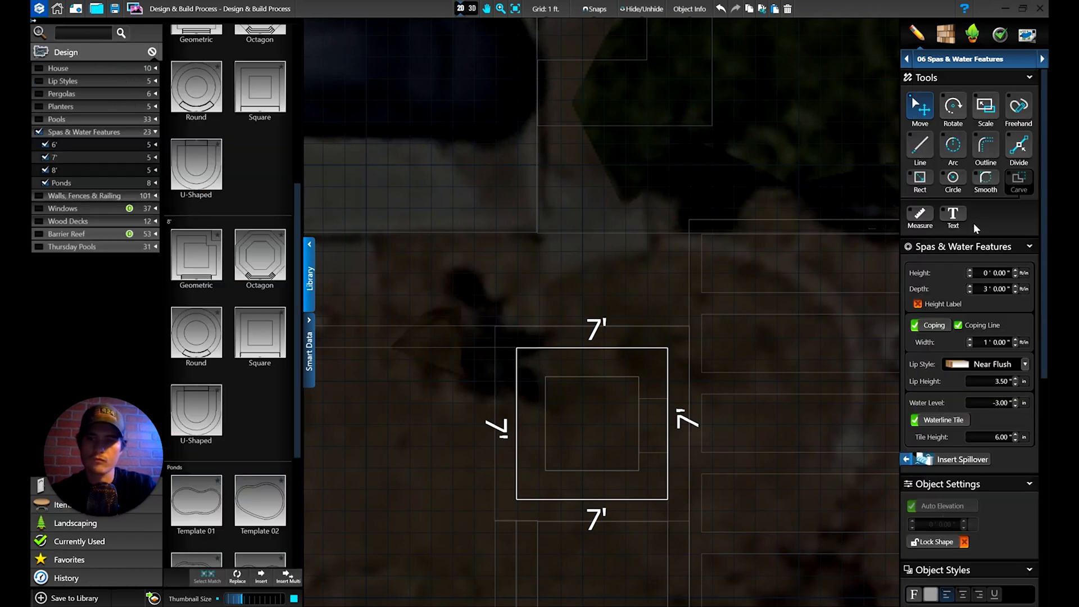
pyautogui.click(959, 461)
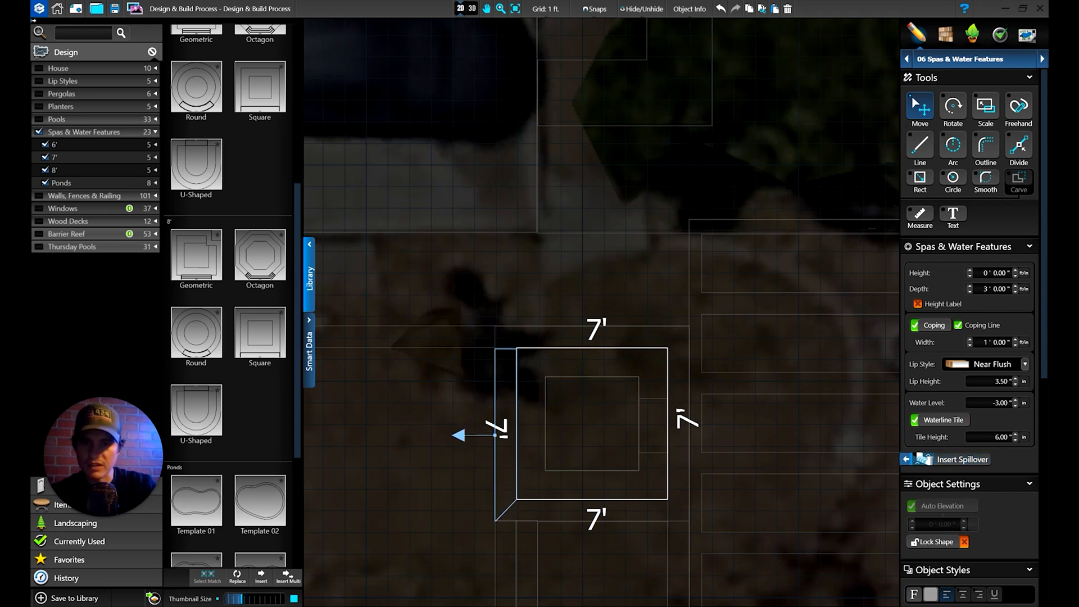
pyautogui.click(512, 434)
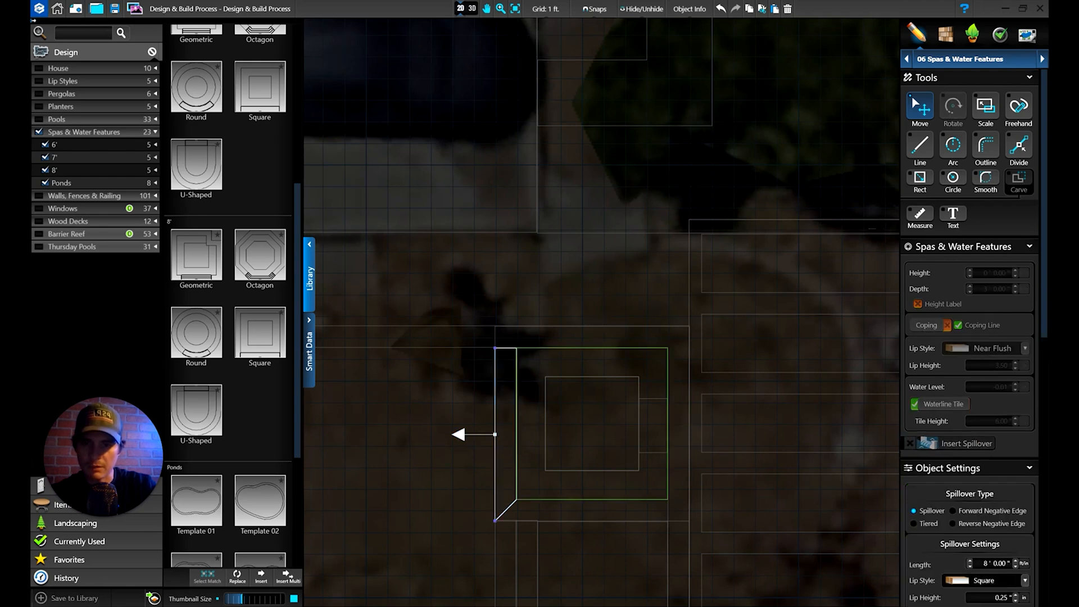
# Step: Extend the spillover around the spa's corner along the full adjacent side, about 16 ft in total length, and check it in 3D
pyautogui.click(495, 520)
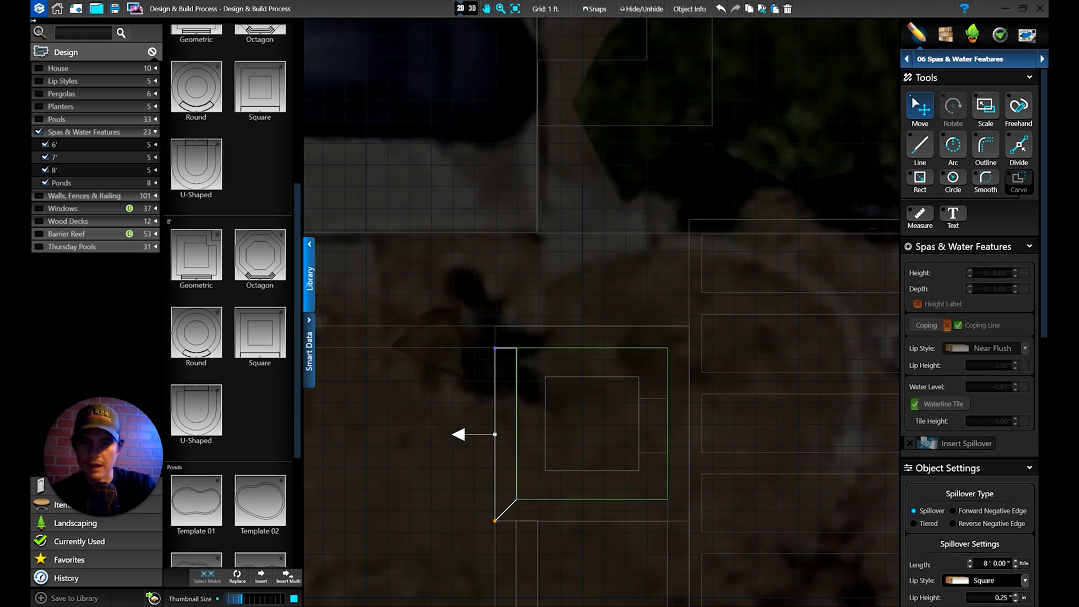
pyautogui.moveTo(495, 521); pyautogui.dragTo(668, 543)
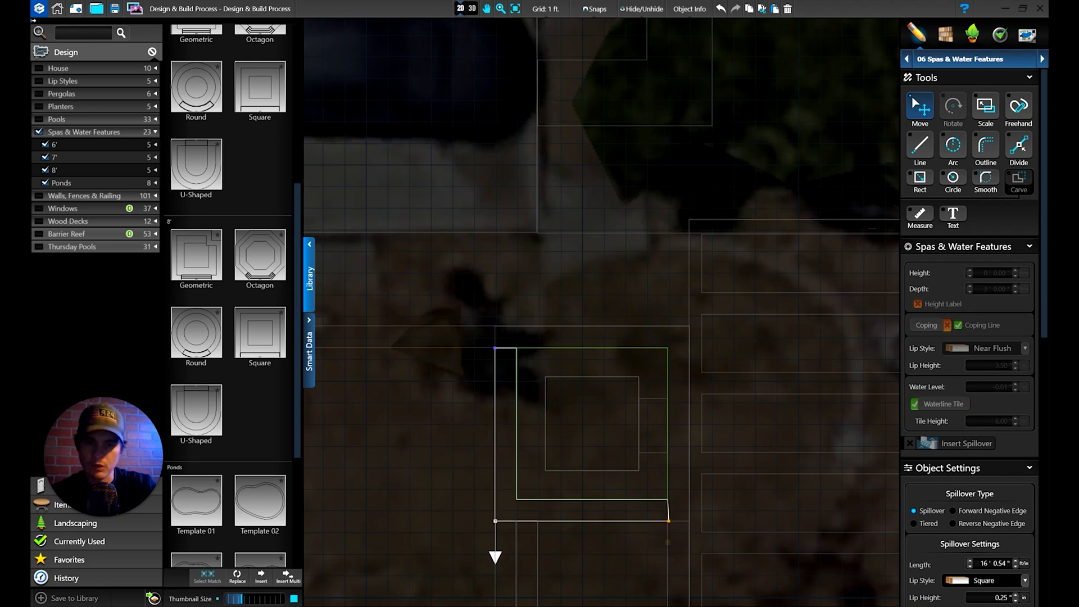
pyautogui.scroll(5, 674, 562)
pyautogui.moveTo(655, 449); pyautogui.dragTo(652, 450)
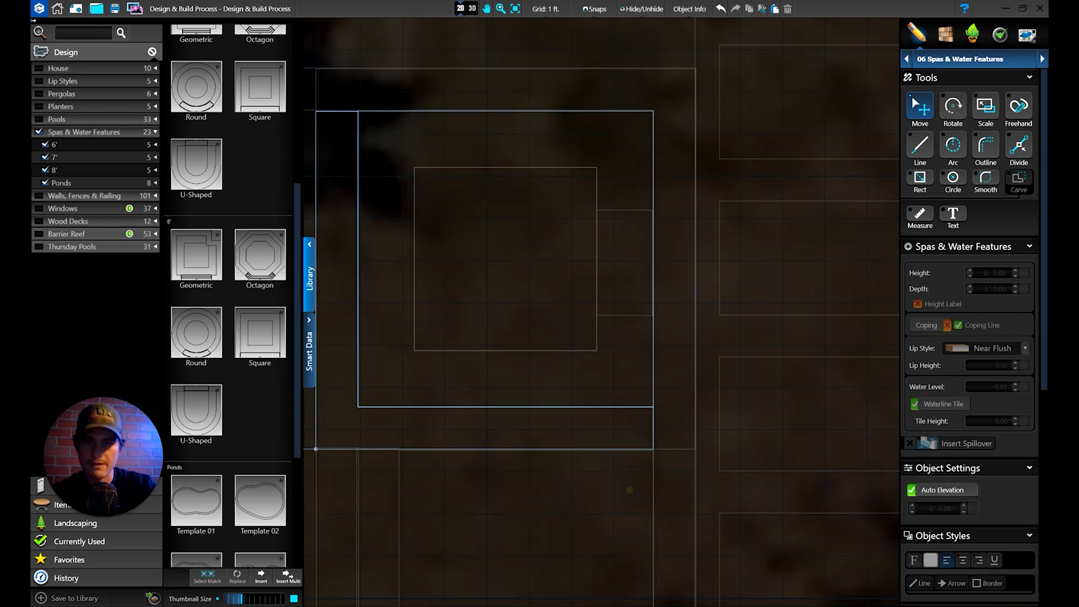
pyautogui.scroll(-3, 624, 447)
pyautogui.click(474, 8)
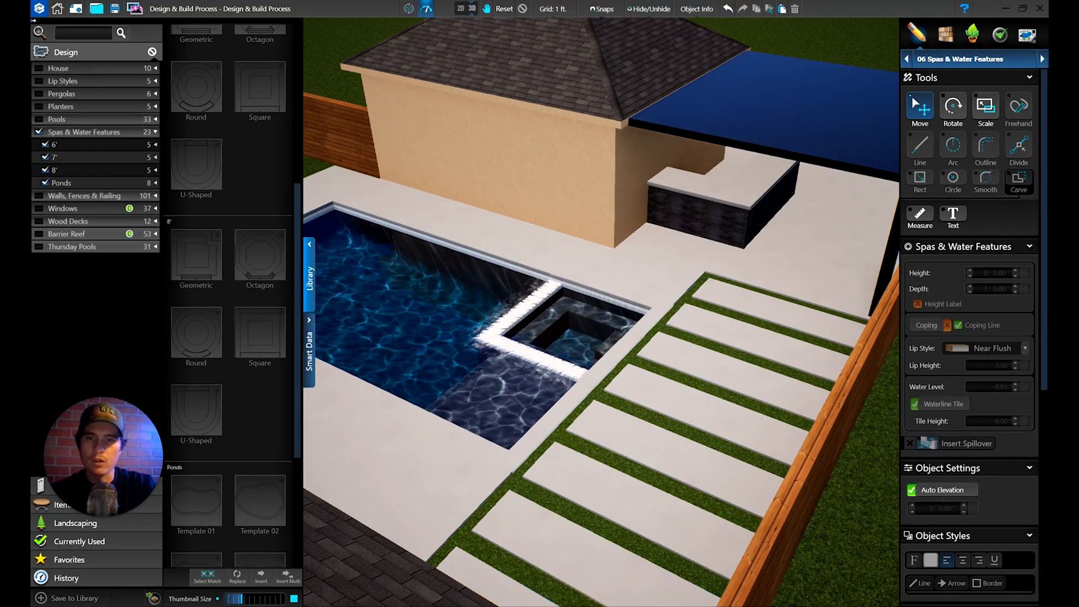
pyautogui.scroll(5, 570, 315)
pyautogui.moveTo(570, 348); pyautogui.dragTo(681, 340, button='right')
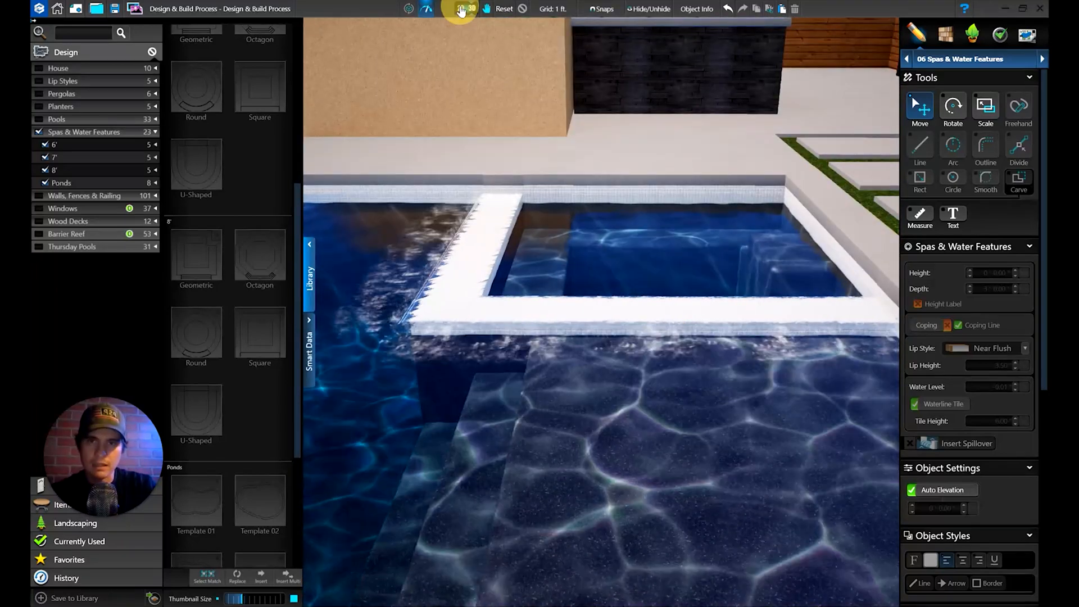
# Step: Lower the L-shaped spillover's water pressure to nearly the minimum
pyautogui.click(460, 9)
pyautogui.scroll(-5, 1003, 454)
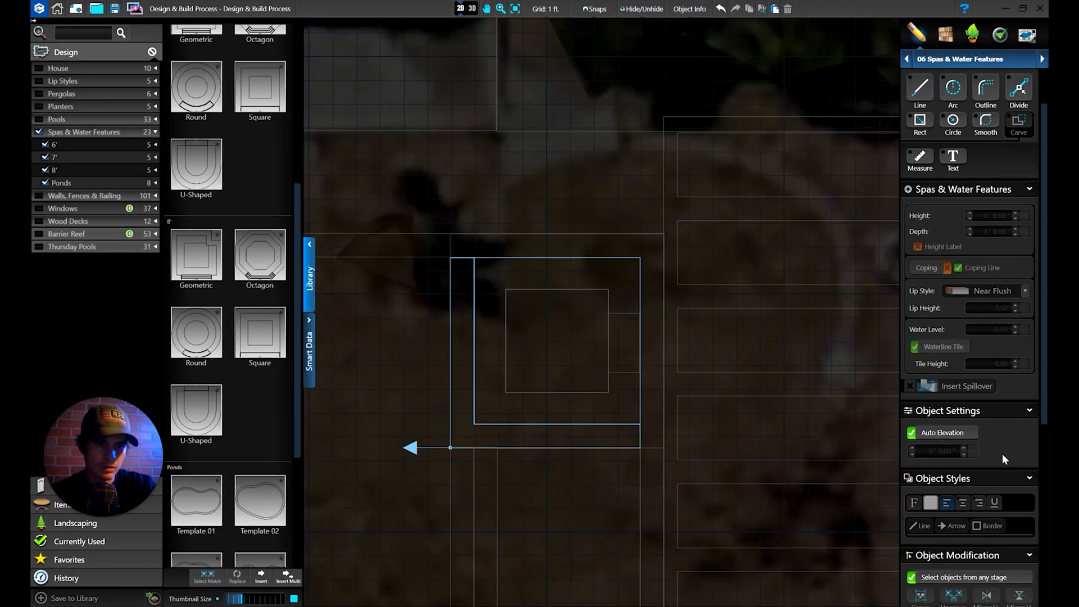
pyautogui.scroll(5, 1004, 446)
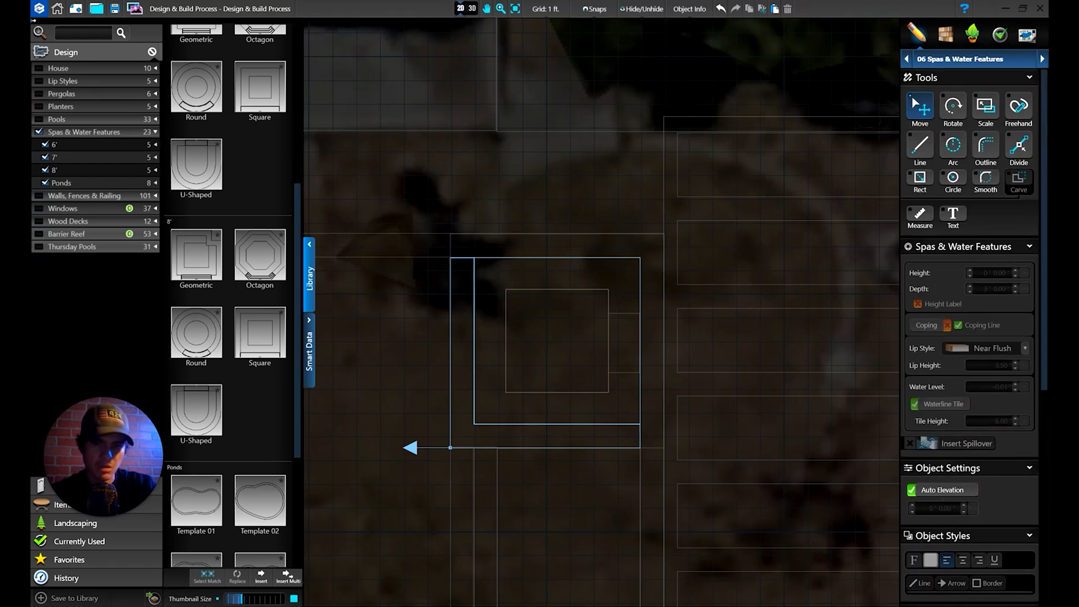
pyautogui.click(444, 446)
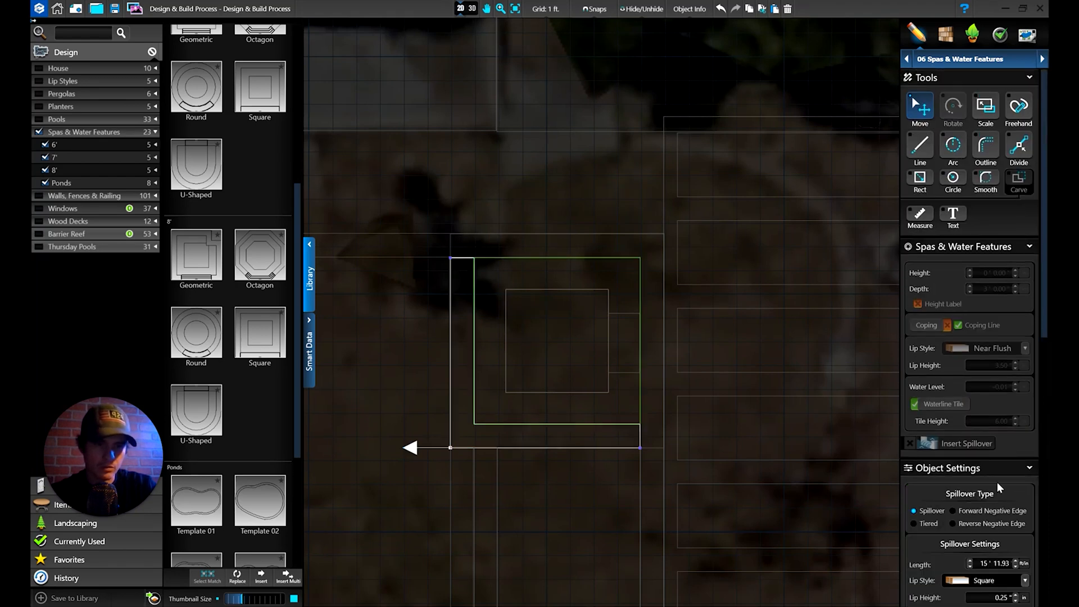
pyautogui.scroll(-1, 1000, 488)
pyautogui.scroll(-2, 990, 459)
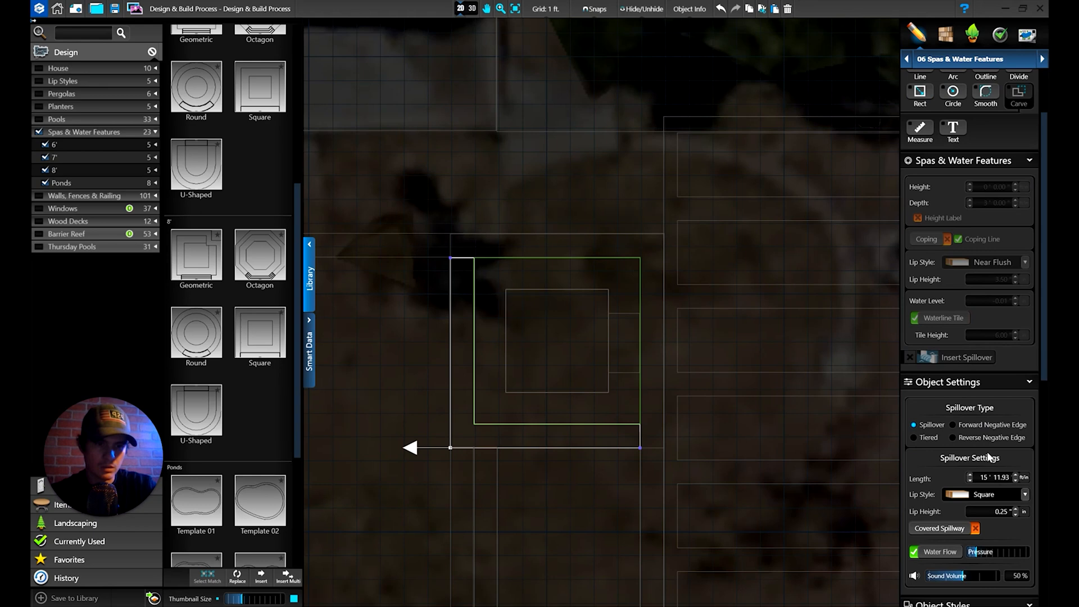
pyautogui.click(973, 555)
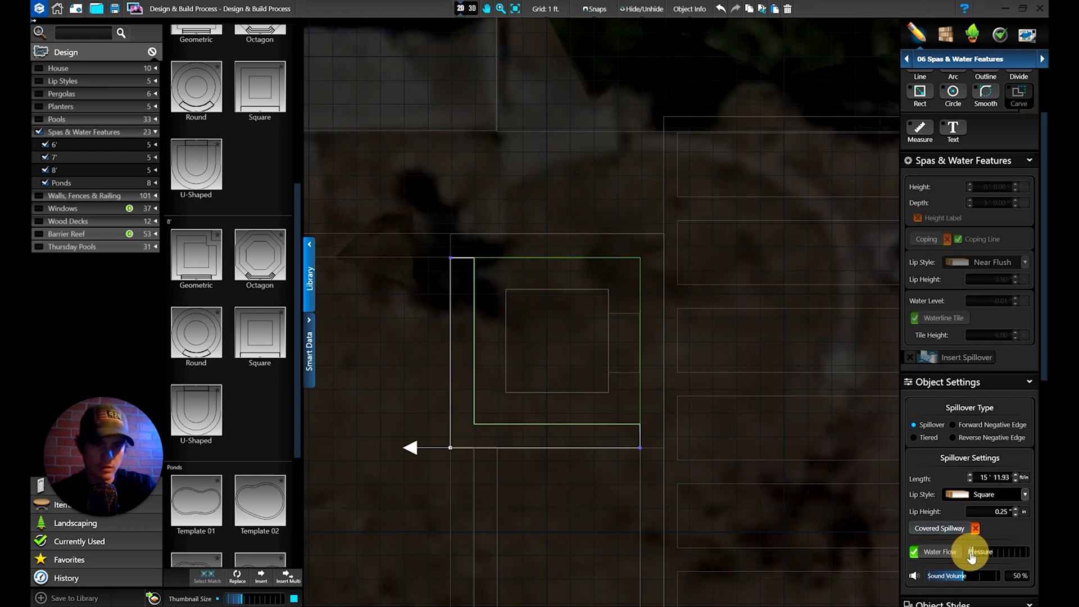
pyautogui.click(470, 9)
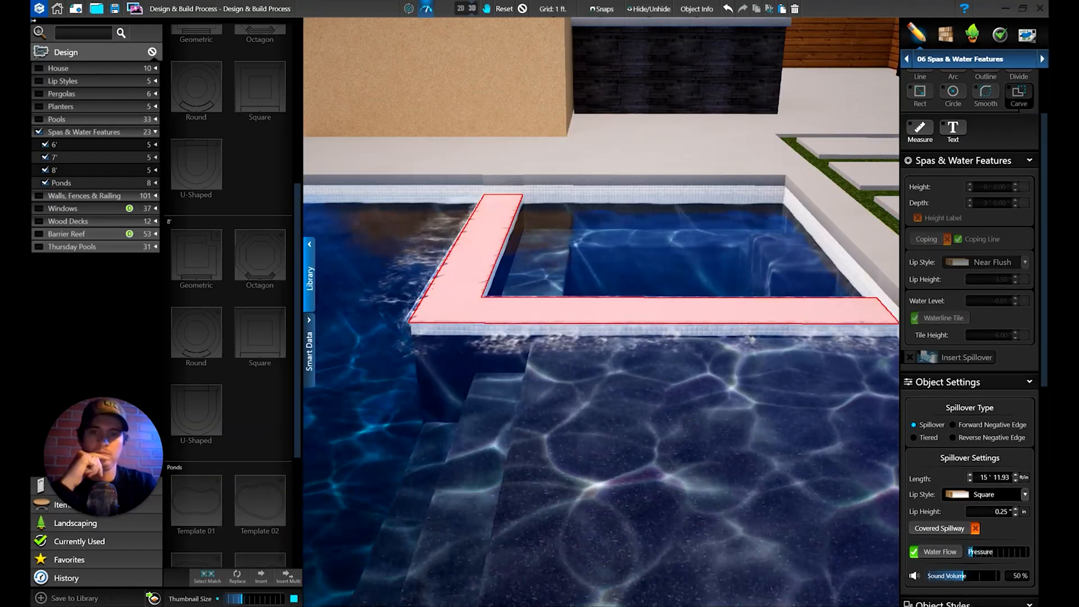
pyautogui.click(969, 553)
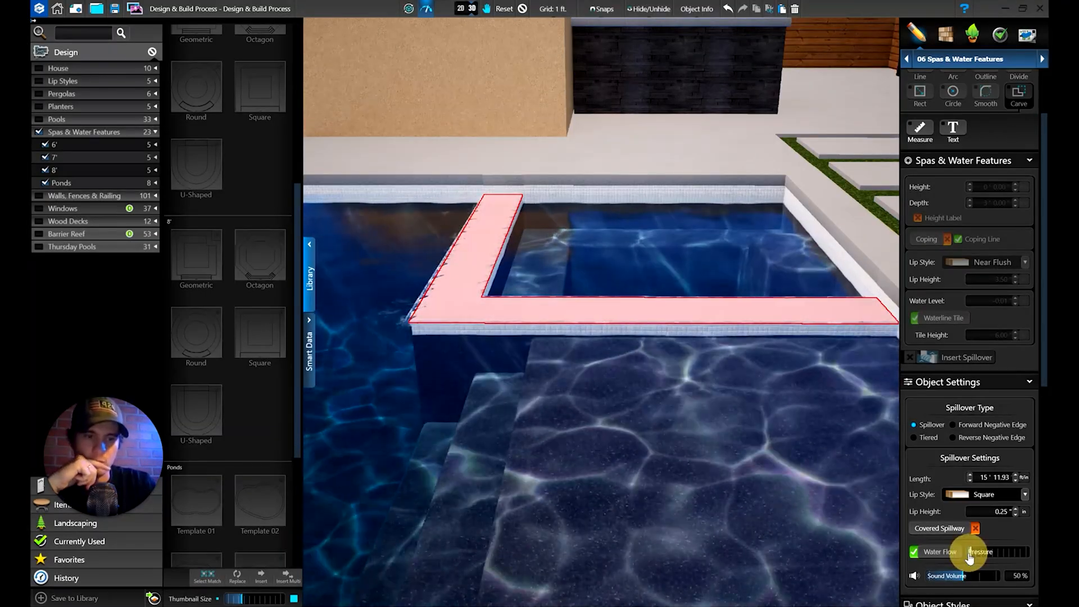
# Step: Turn the spillover's water flow off and back on to compare the foam effect
pyautogui.moveTo(403, 264); pyautogui.dragTo(479, 281)
pyautogui.moveTo(644, 360); pyautogui.dragTo(632, 348)
pyautogui.click(914, 552)
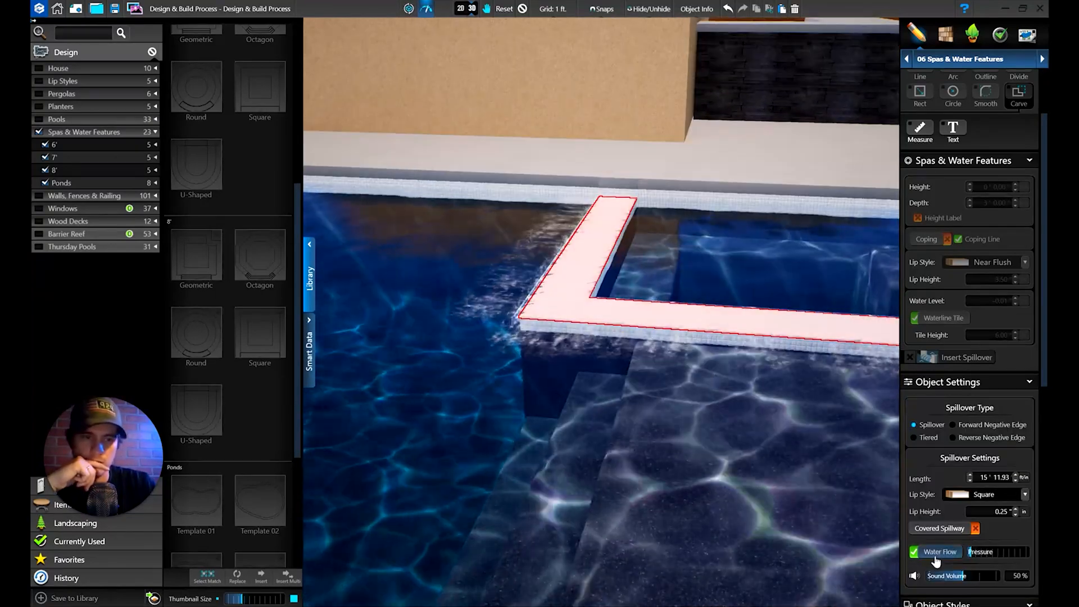
pyautogui.moveTo(626, 308)
pyautogui.mouseDown()
pyautogui.moveTo(725, 346)
pyautogui.moveTo(717, 404)
pyautogui.moveTo(631, 308)
pyautogui.mouseUp()
pyautogui.click(631, 309)
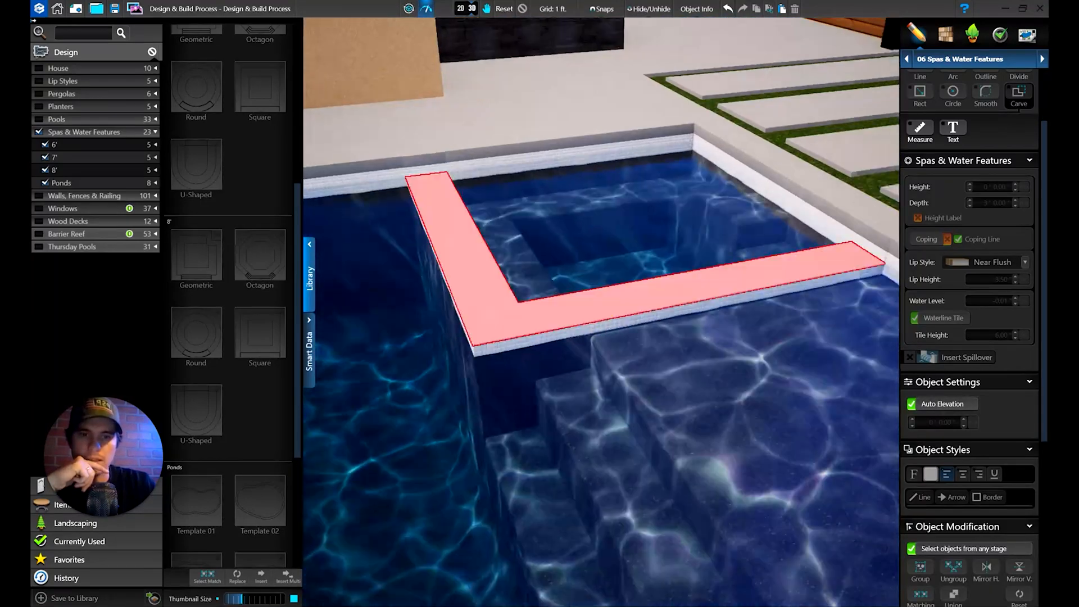
pyautogui.click(933, 552)
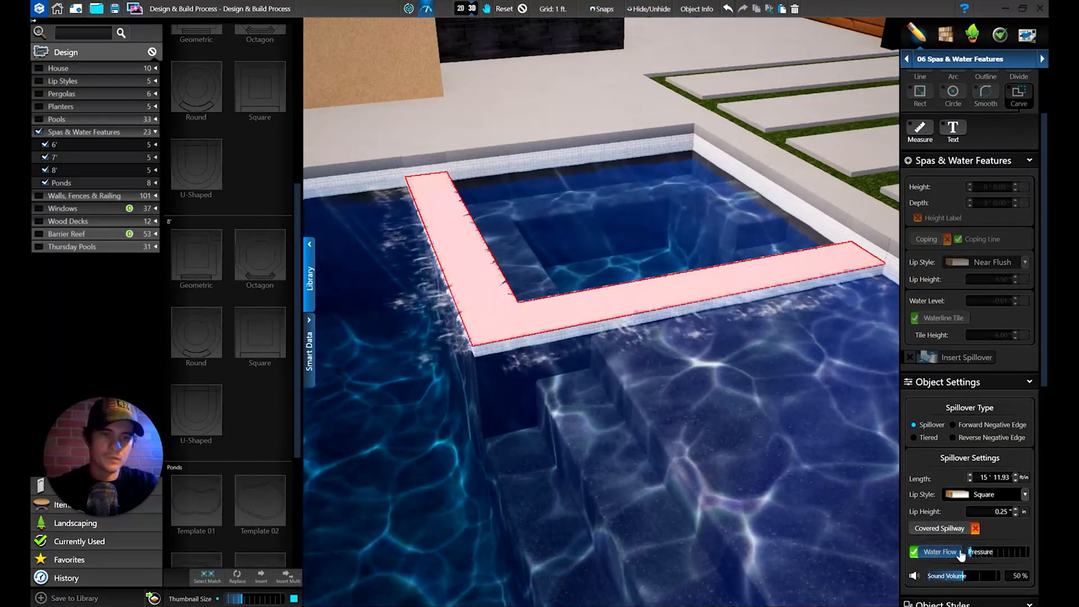
# Step: Try the Covered Spillway option and a 0.75 in lip height on the spillover
pyautogui.click(953, 531)
pyautogui.moveTo(703, 483); pyautogui.dragTo(713, 378)
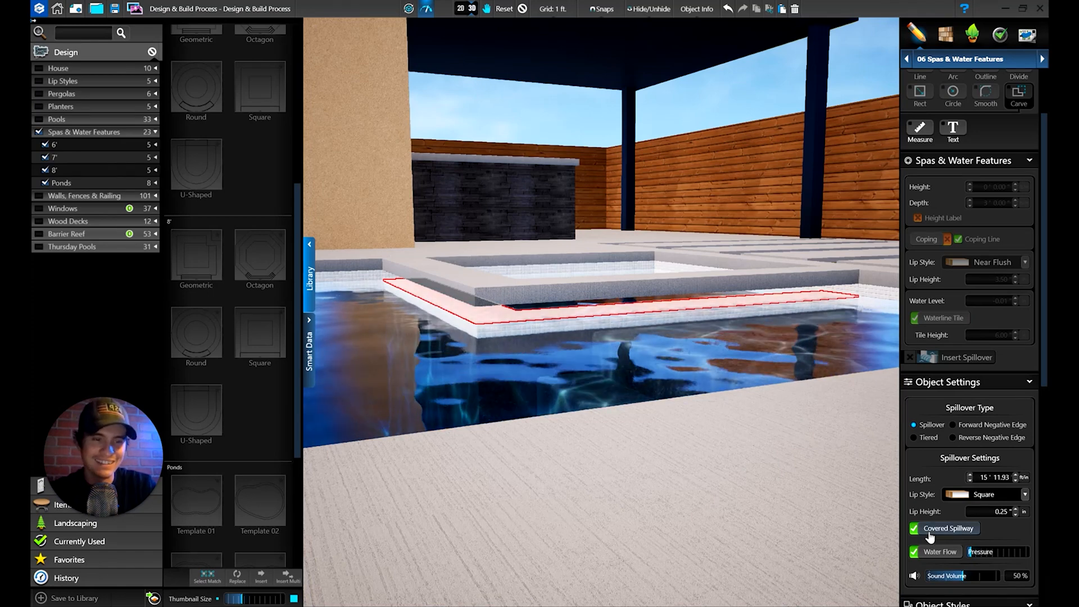
pyautogui.click(946, 534)
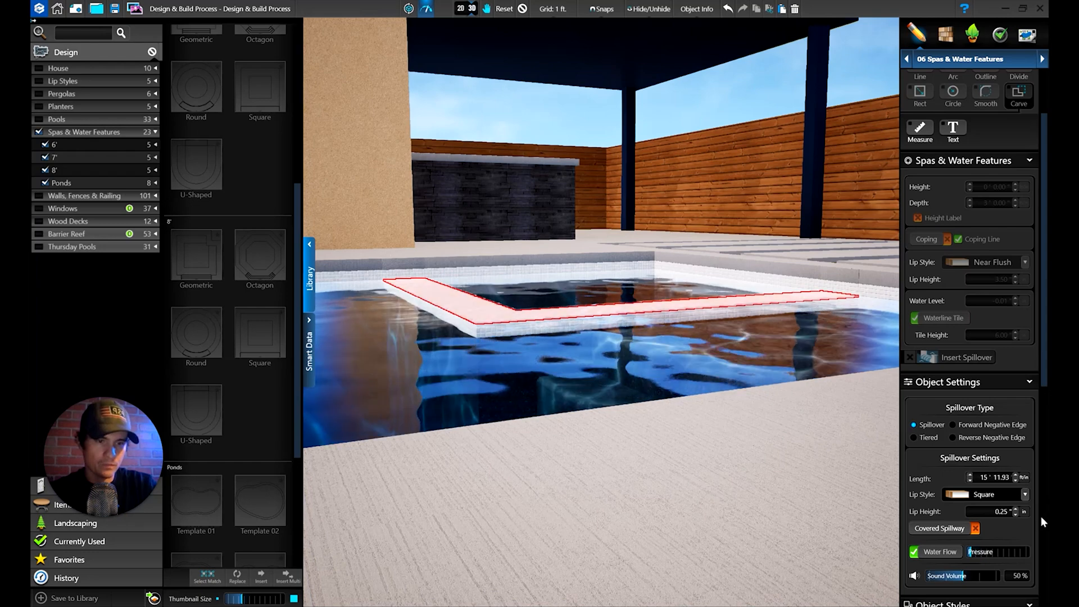
pyautogui.click(1016, 510)
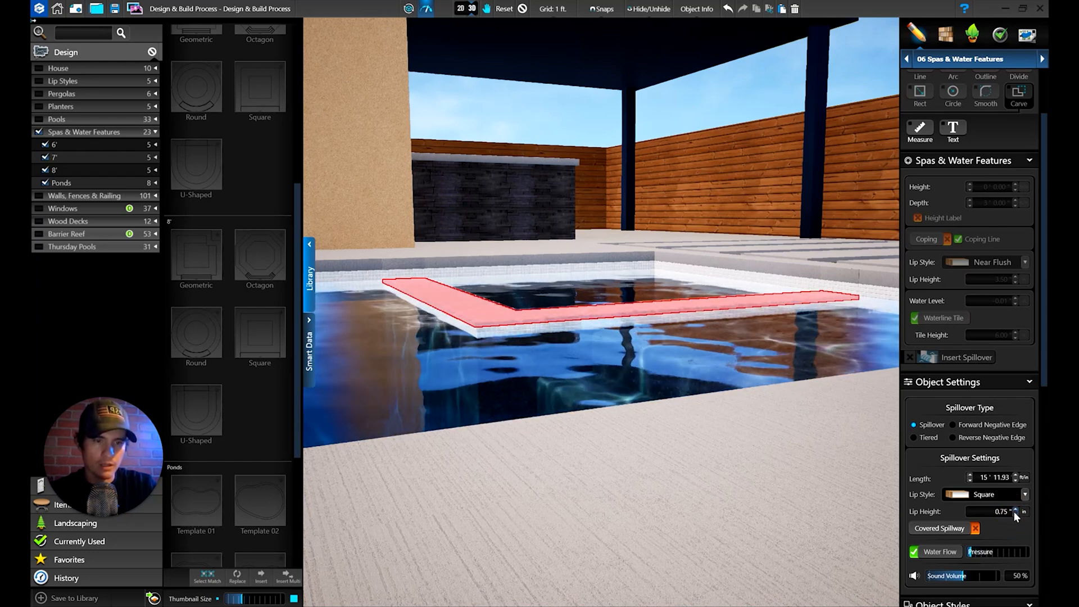
pyautogui.click(1015, 514)
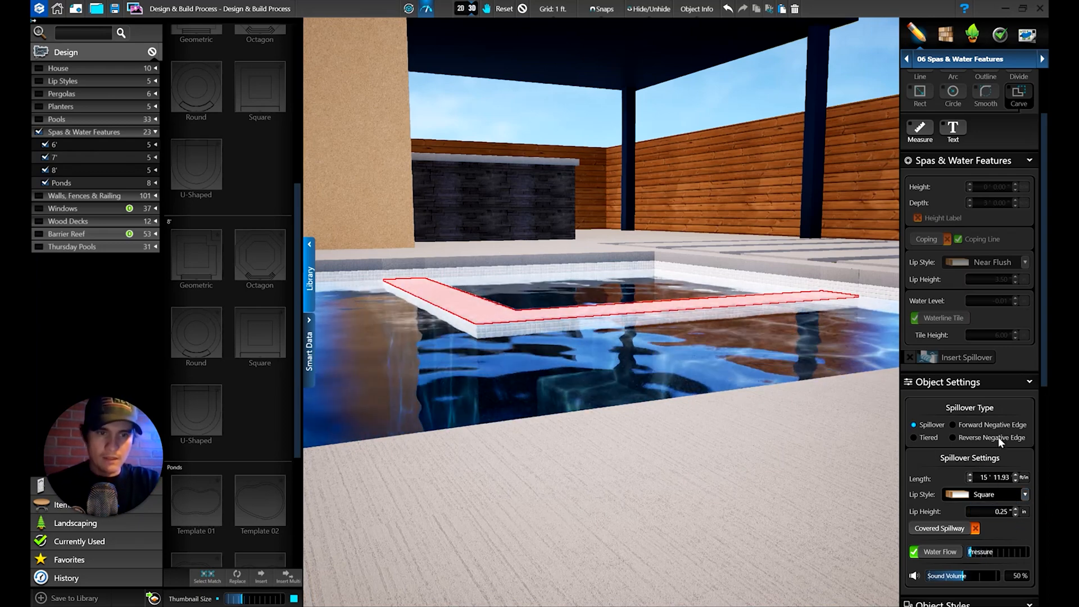
# Step: Try the Reverse Negative Edge type on the spillover with a 10° angle
pyautogui.moveTo(668, 360); pyautogui.dragTo(655, 386, button='right')
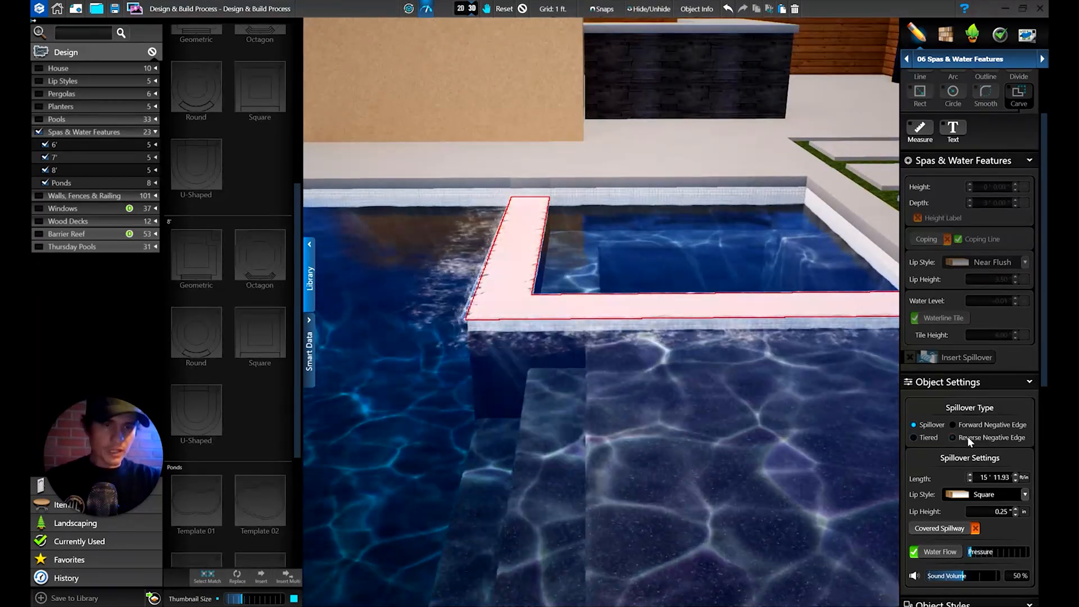
pyautogui.click(953, 437)
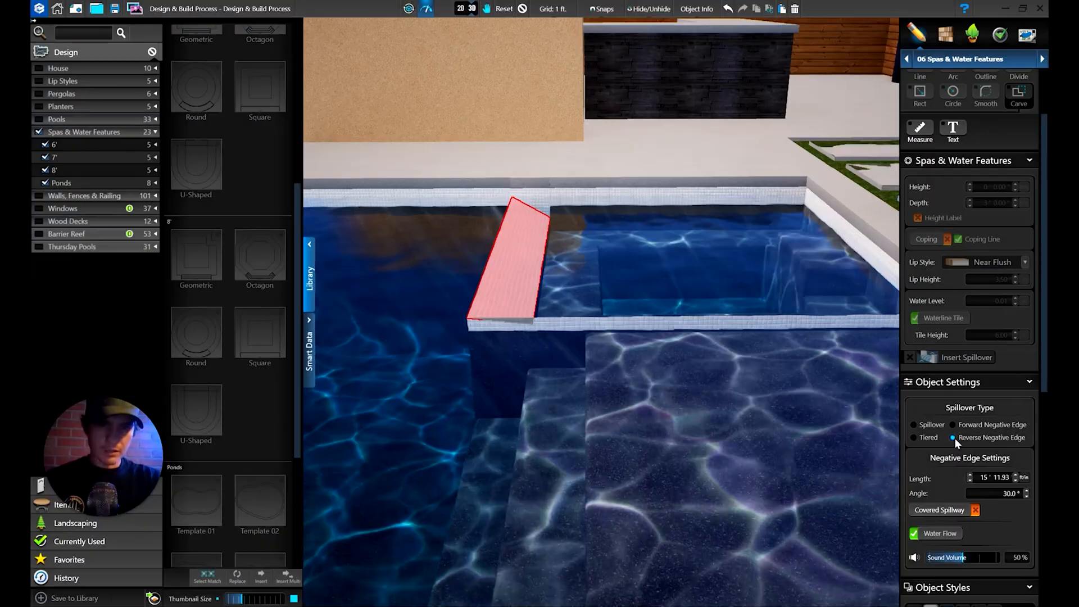
pyautogui.moveTo(557, 387)
pyautogui.mouseDown(button='right')
pyautogui.moveTo(518, 378)
pyautogui.moveTo(545, 356)
pyautogui.moveTo(562, 369)
pyautogui.mouseUp(button='right')
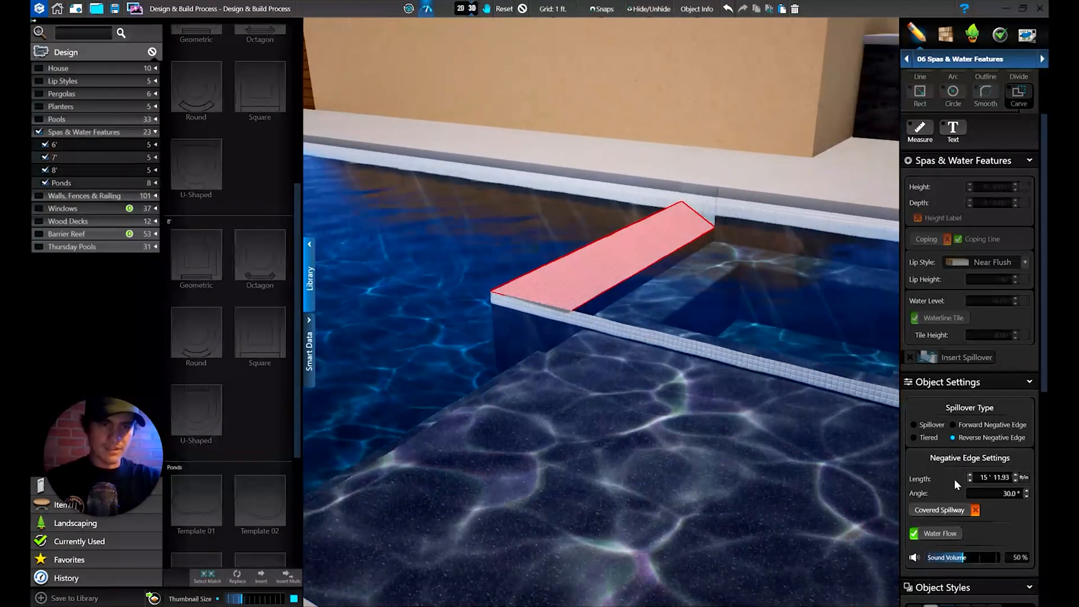
pyautogui.click(1010, 494)
pyautogui.write('10')
pyautogui.press('Return')
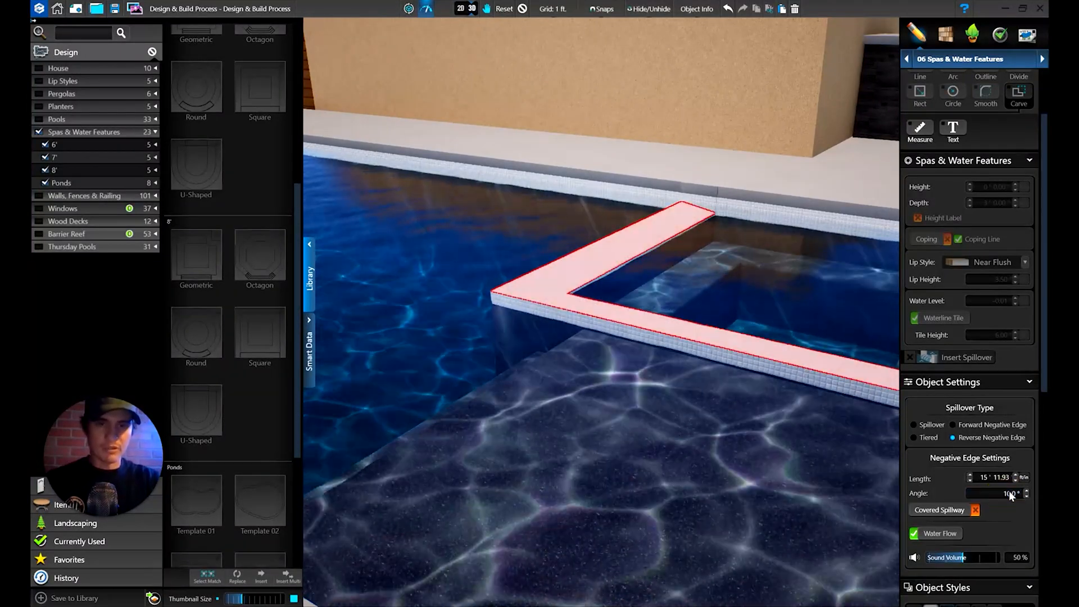
pyautogui.press('Escape')
pyautogui.moveTo(621, 239)
pyautogui.mouseDown(button='right')
pyautogui.moveTo(663, 328)
pyautogui.moveTo(682, 316)
pyautogui.moveTo(793, 303)
pyautogui.mouseUp(button='right')
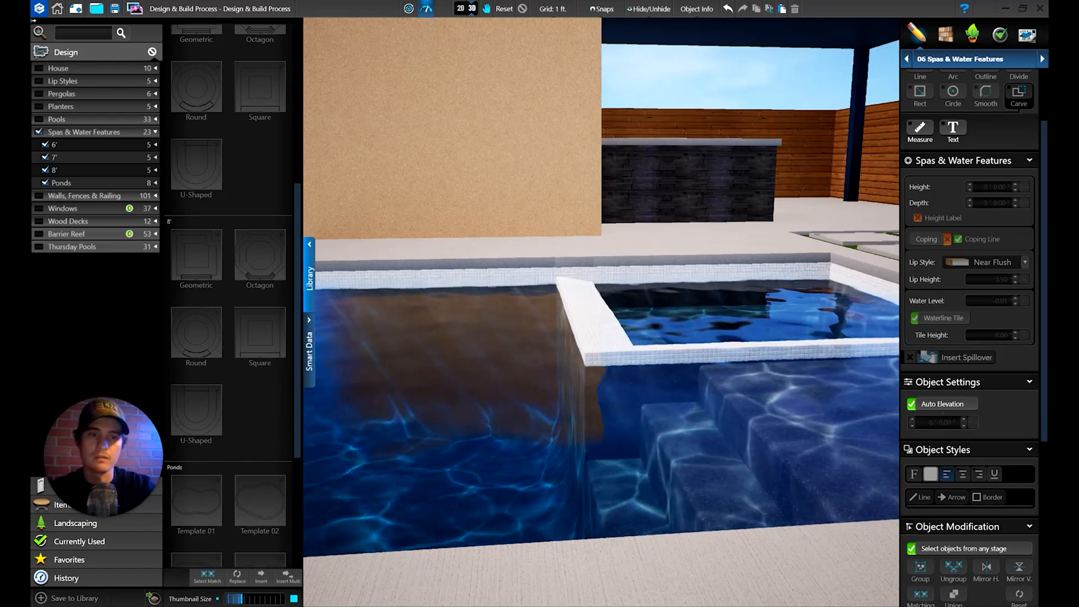
# Step: Inspect the spa's spillover up close and from above alongside the rest of the yard
pyautogui.click(686, 350)
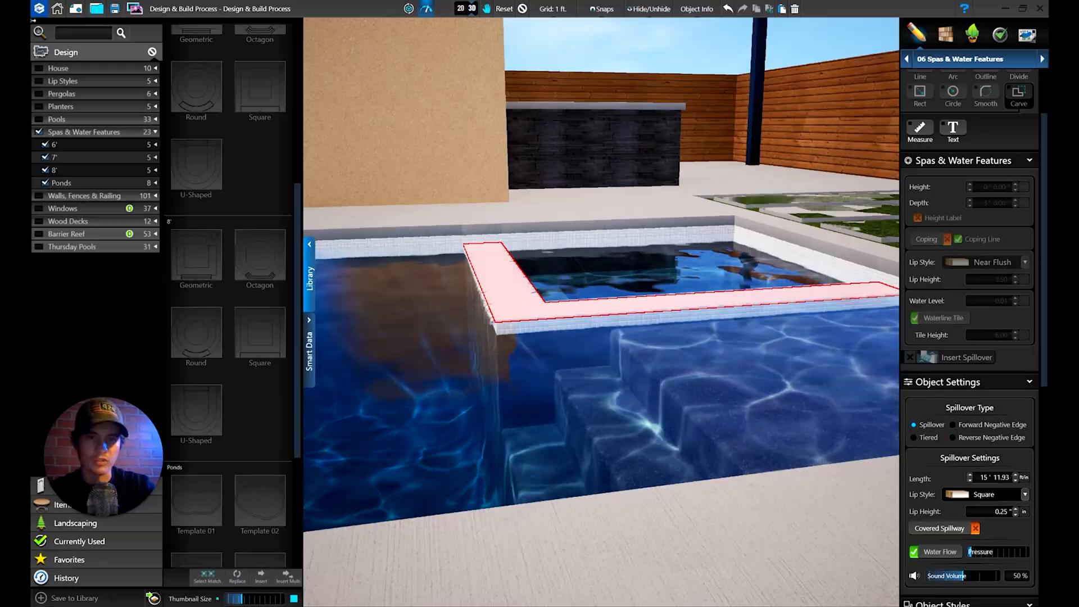
pyautogui.click(526, 302)
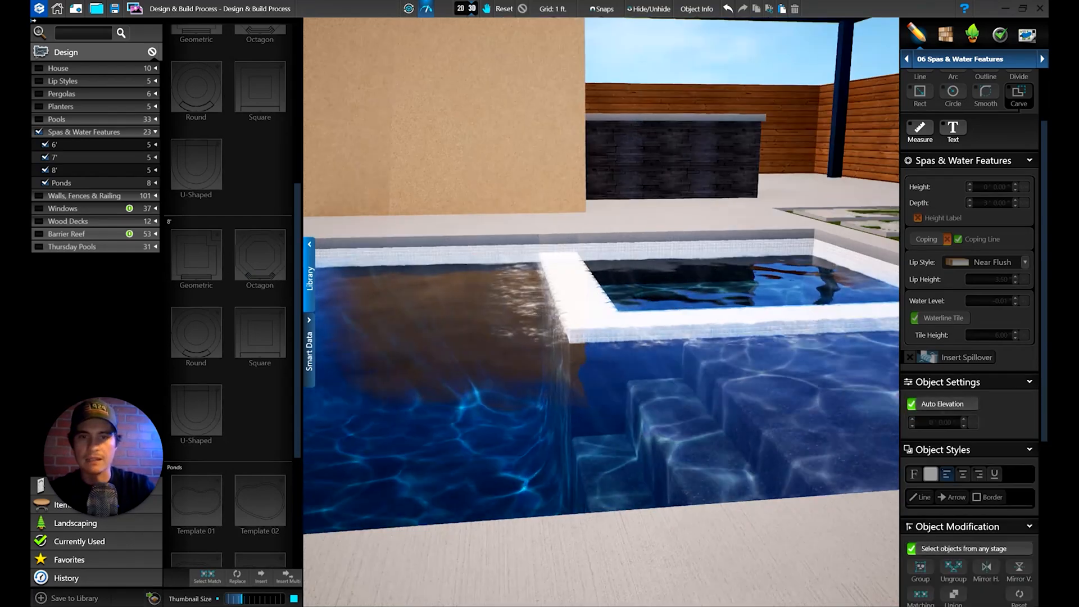
pyautogui.moveTo(527, 302); pyautogui.dragTo(715, 379)
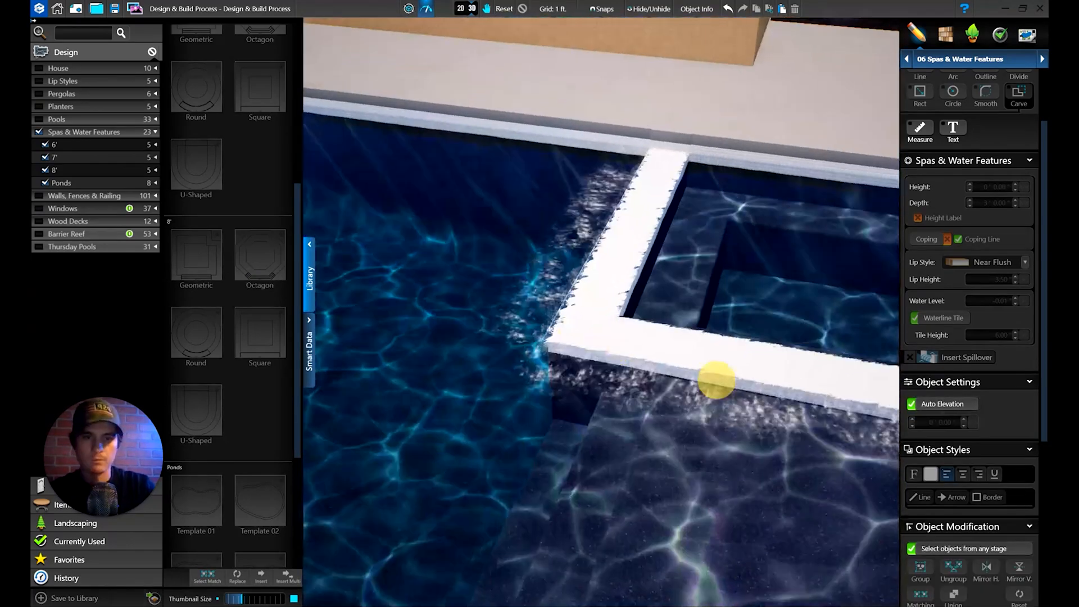
pyautogui.scroll(-5, 716, 378)
pyautogui.scroll(3, 716, 378)
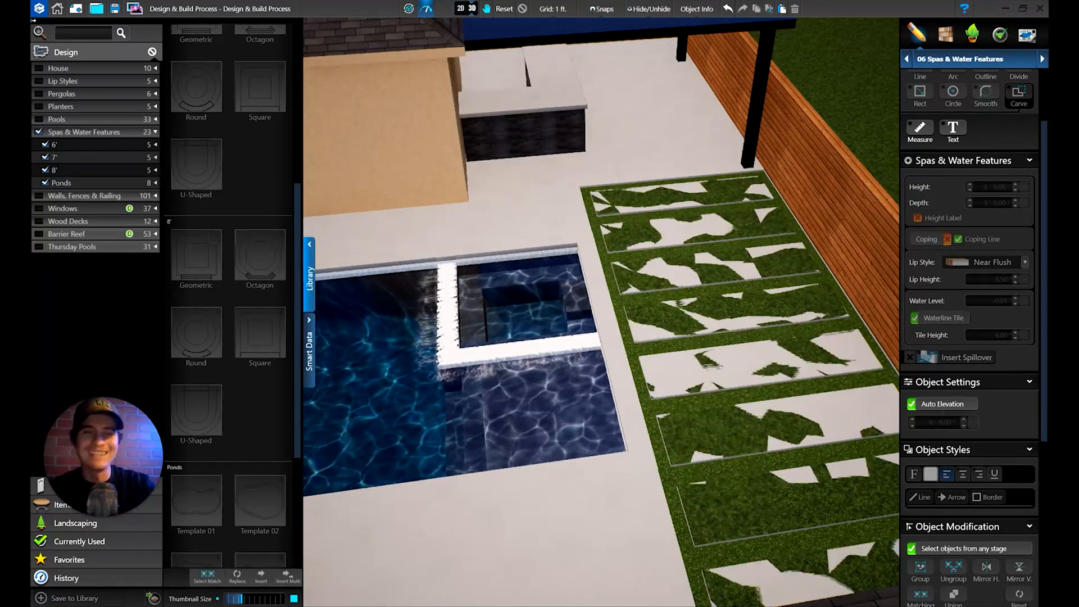
# Step: Open the list of design stages
pyautogui.click(978, 59)
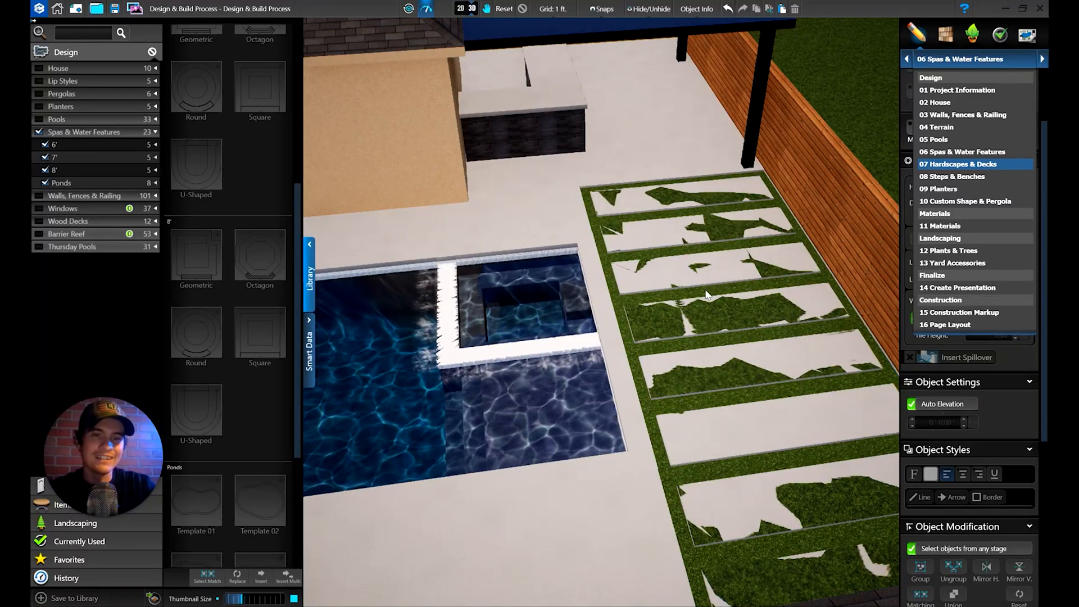
# Step: Try raising and lowering the height of the grass area between the stepping pads in small increments
pyautogui.moveTo(713, 297); pyautogui.dragTo(745, 276)
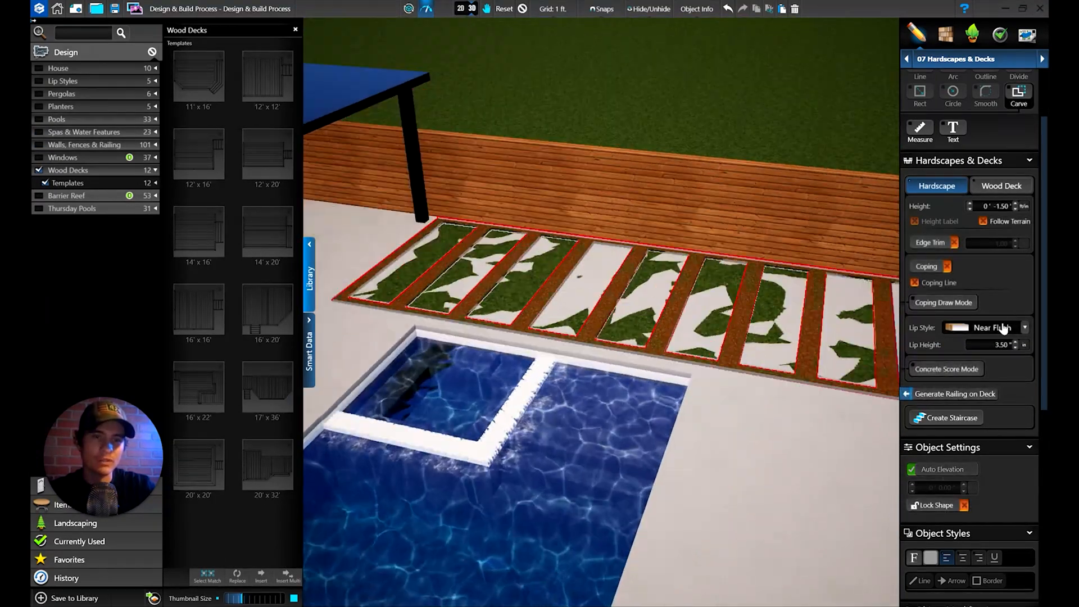
pyautogui.click(1015, 208)
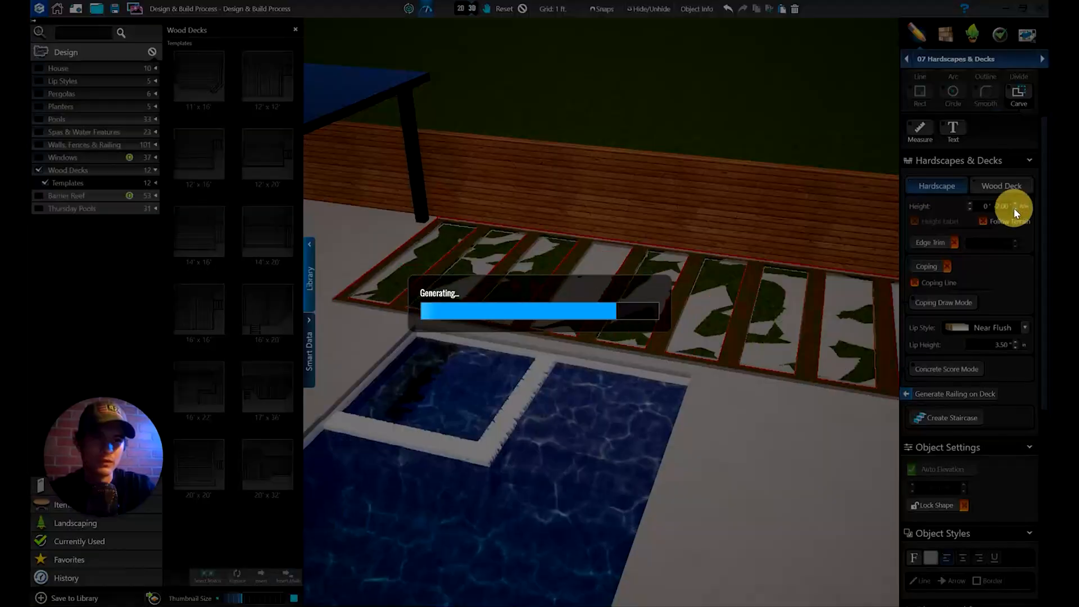
pyautogui.click(1016, 203)
pyautogui.click(1016, 203)
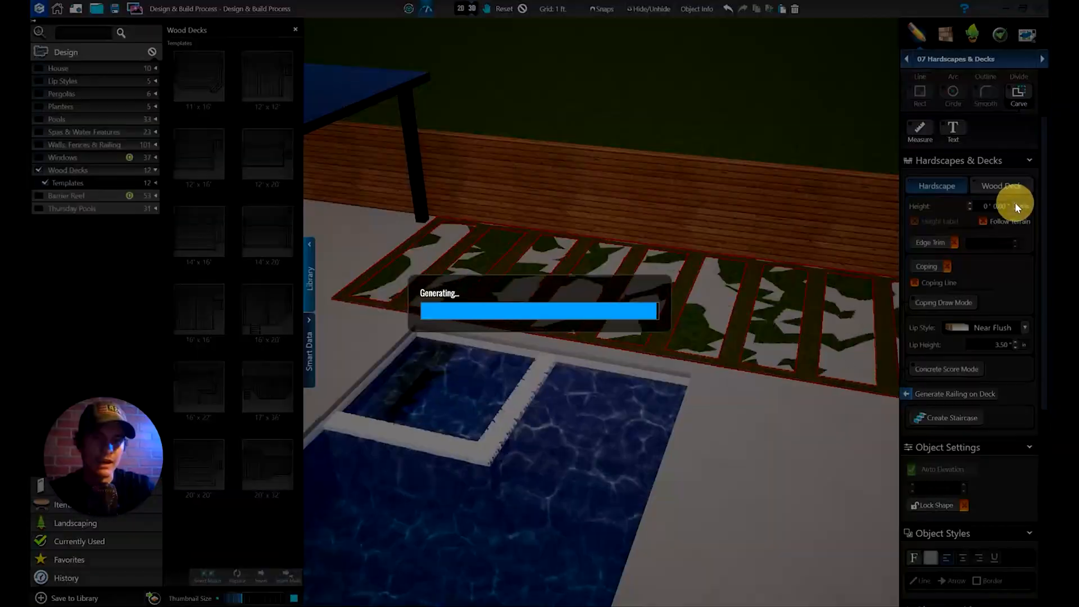
pyautogui.click(1016, 209)
pyautogui.click(1015, 210)
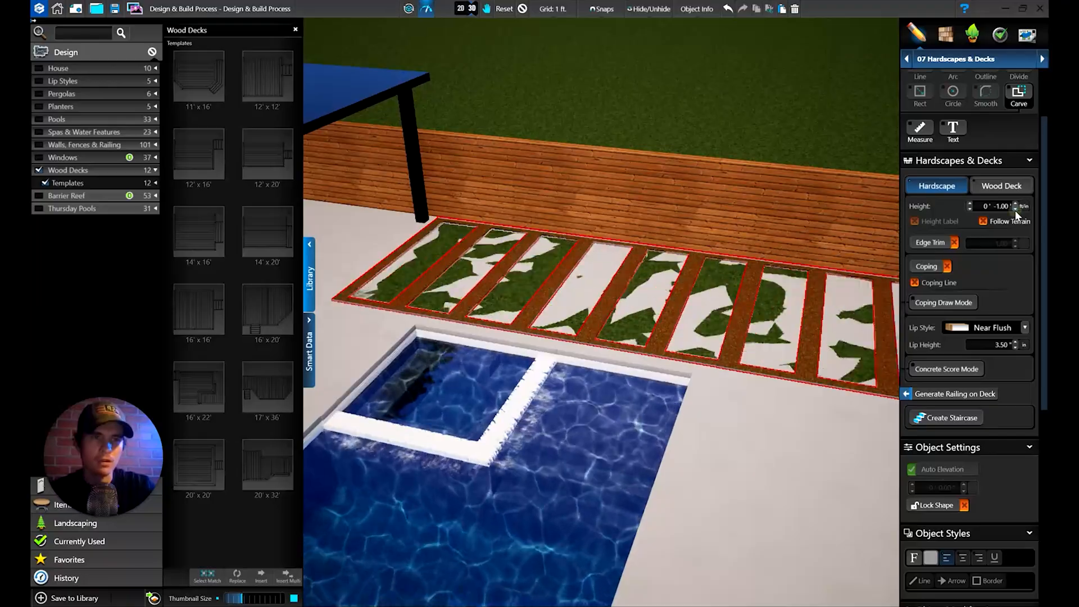
# Step: Set the height of the grass area around the stepping pads to -1.5 inches and regenerate the model by switching to 2D and back to 3D
pyautogui.doubleClick(1001, 206)
pyautogui.write('-1.5')
pyautogui.press('Return')
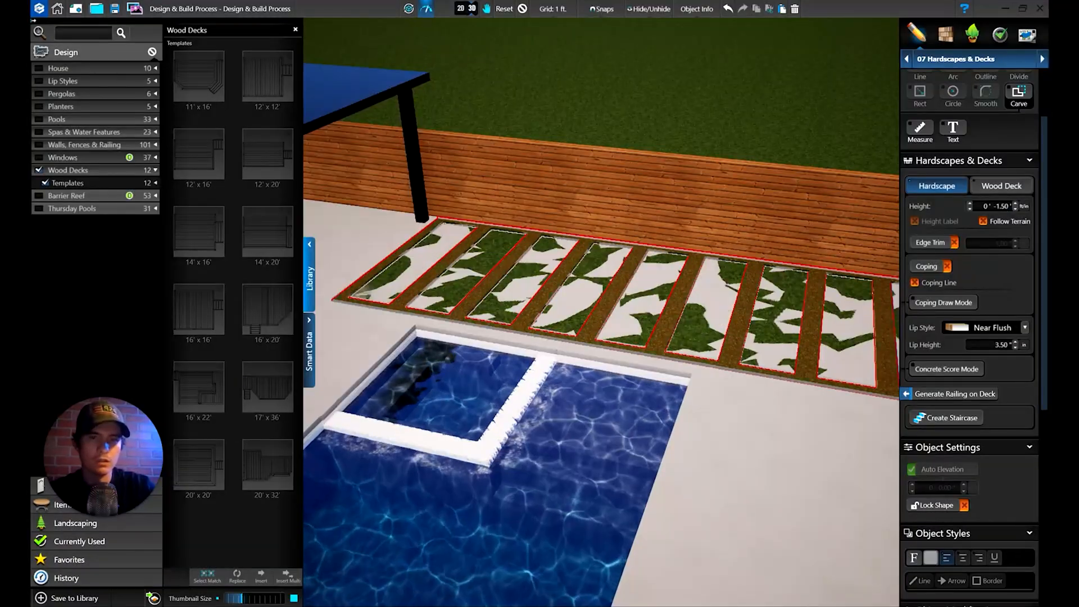
pyautogui.click(461, 8)
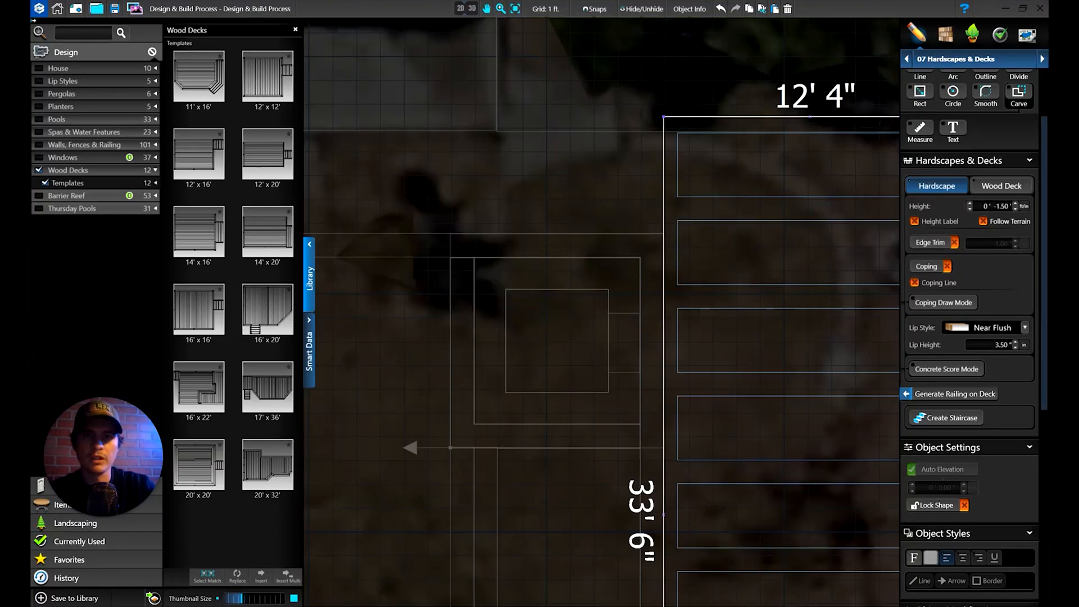
pyautogui.click(471, 8)
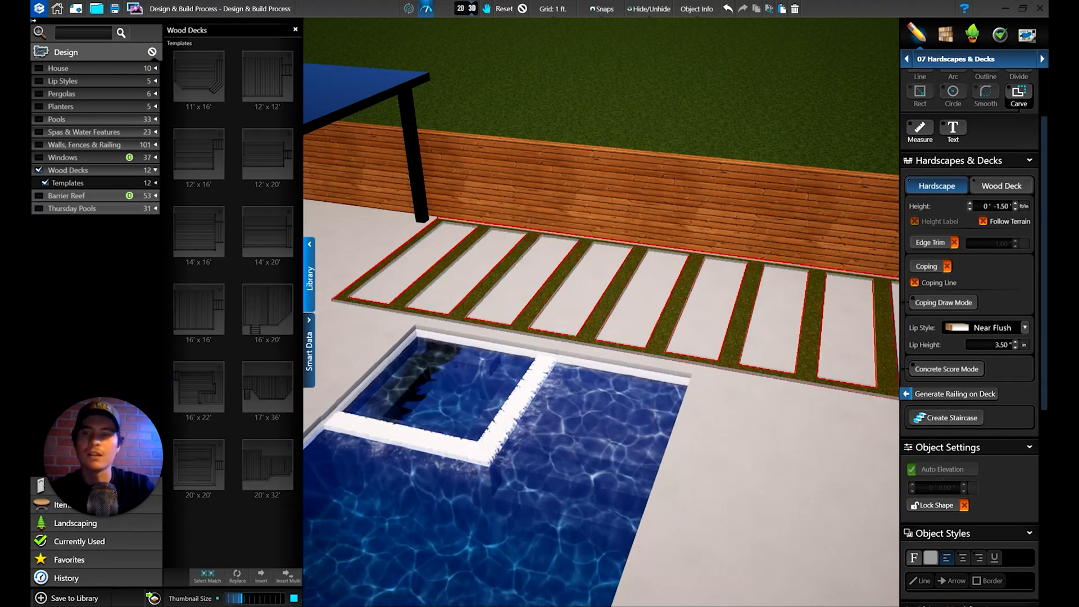
pyautogui.press('space')
pyautogui.moveTo(557, 275); pyautogui.dragTo(460, 337)
pyautogui.moveTo(460, 337); pyautogui.dragTo(688, 323, button='right')
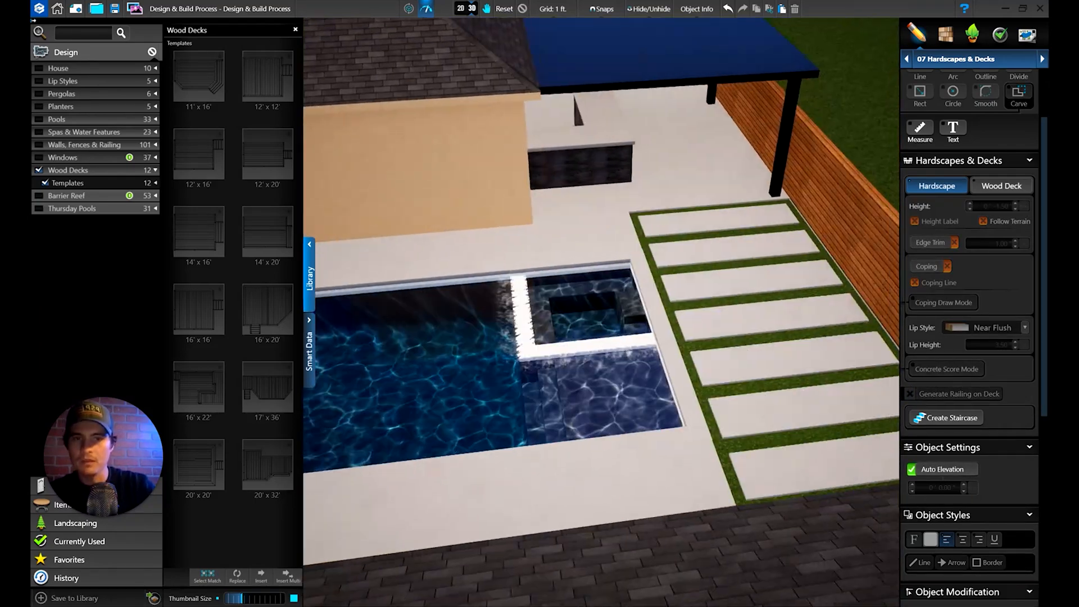
pyautogui.moveTo(688, 323); pyautogui.dragTo(640, 329)
pyautogui.scroll(-4, 676, 372)
pyautogui.scroll(6, 618, 337)
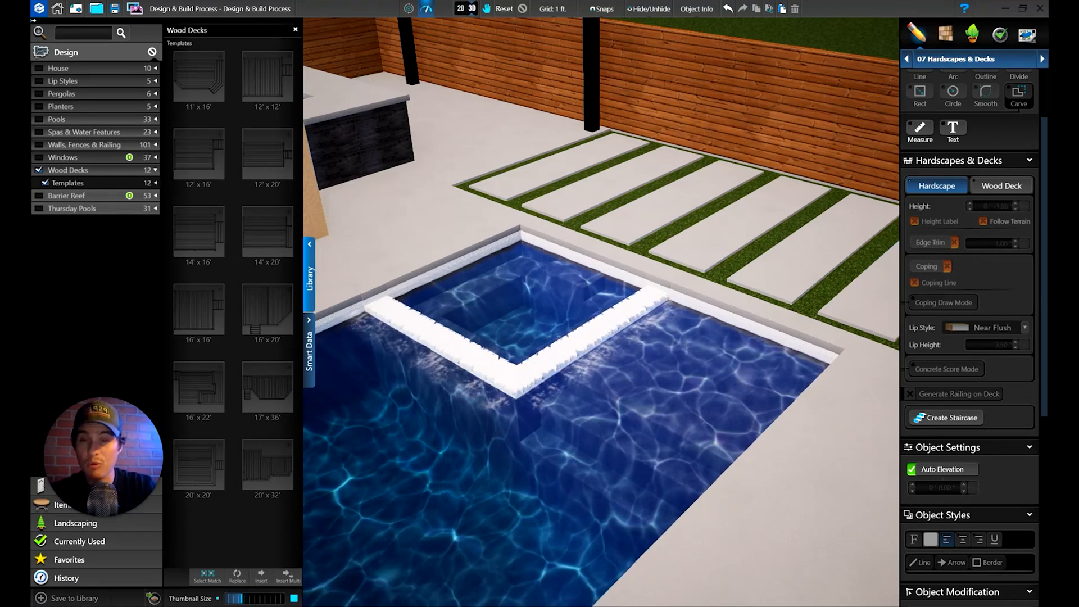
# Step: Darken the white stone on the spa spillover wall and its matching pool-edge surfaces to black in the Materials stage
pyautogui.click(946, 37)
pyautogui.click(615, 318)
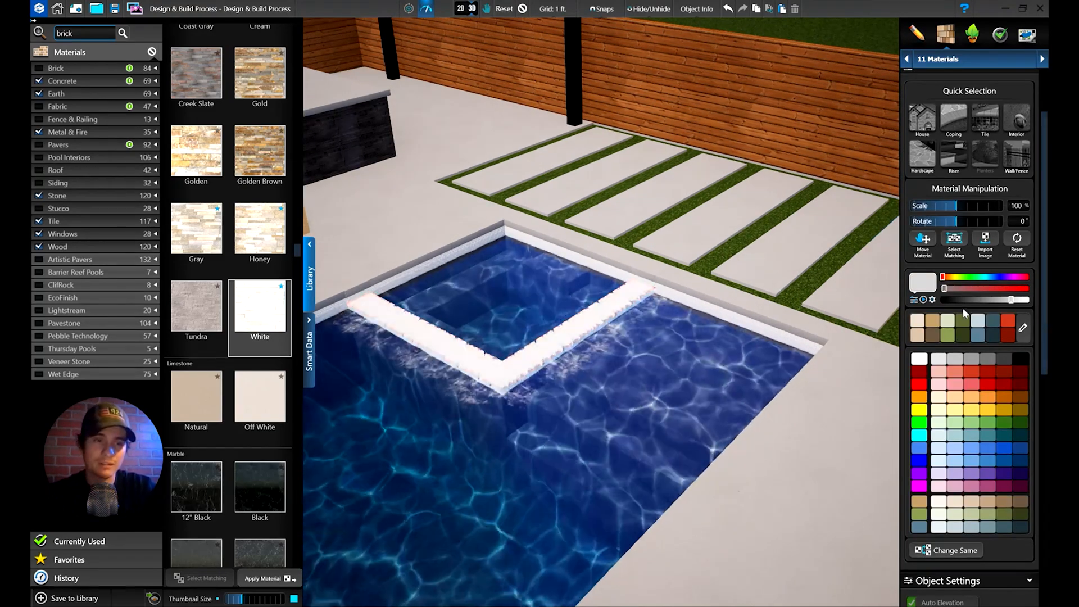
pyautogui.click(964, 300)
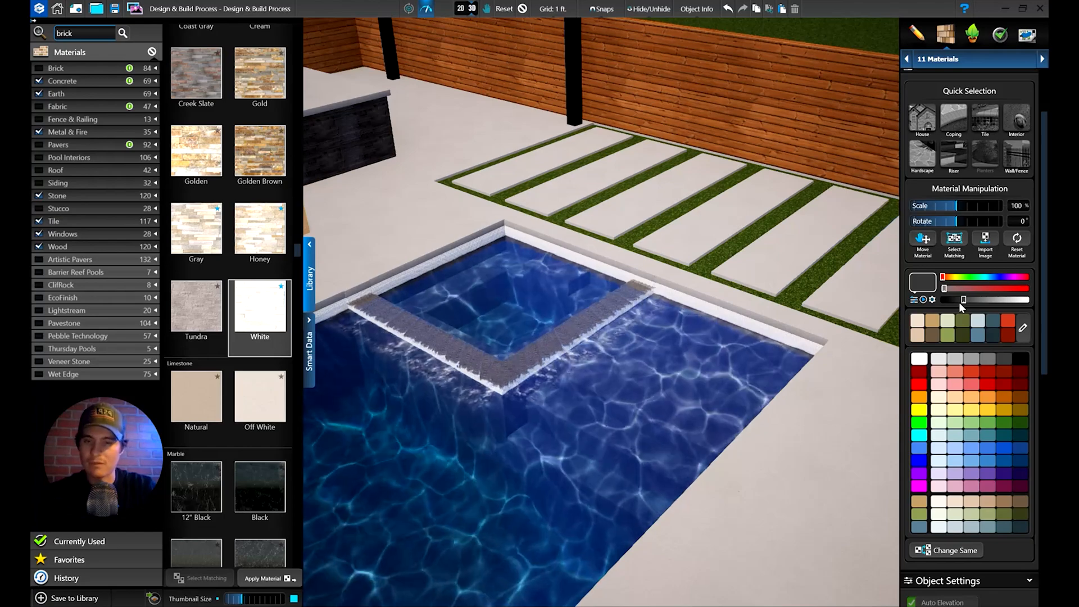
pyautogui.hotkey('ctrl', 'z')
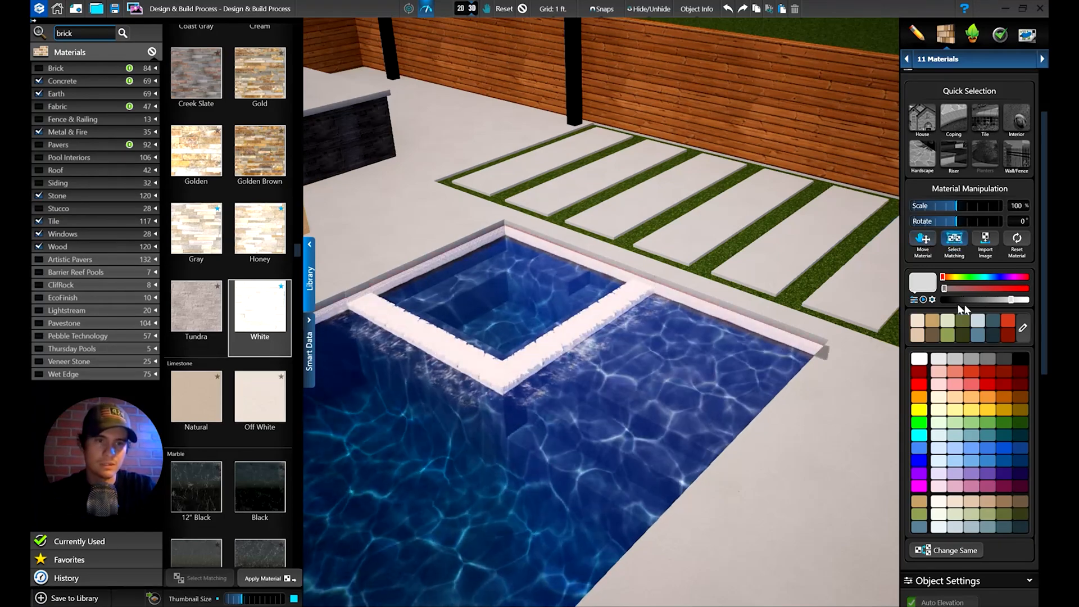
pyautogui.click(951, 300)
pyautogui.moveTo(950, 300); pyautogui.dragTo(947, 306)
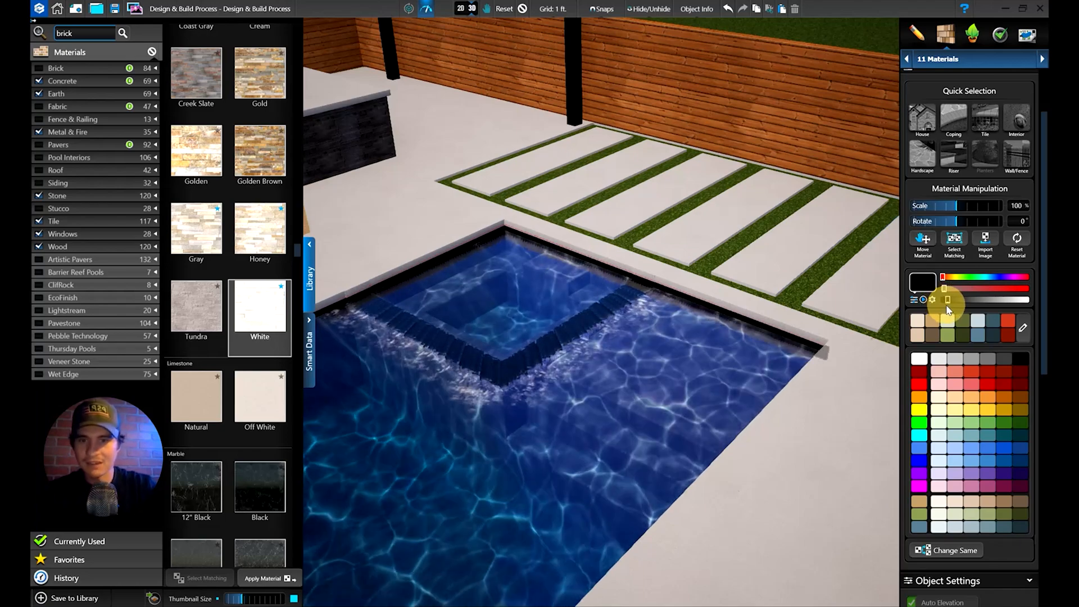
# Step: Examine the black spa spillover wall and pool edge up close and from above
pyautogui.moveTo(680, 383); pyautogui.dragTo(663, 484, button='right')
pyautogui.scroll(5, 602, 387)
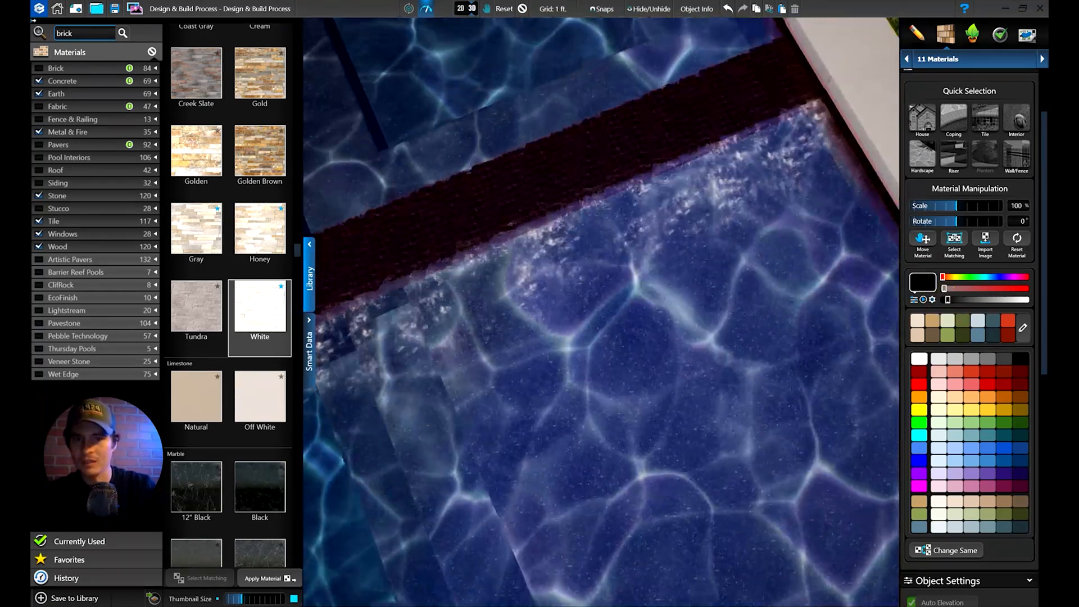
pyautogui.scroll(-2, 601, 387)
pyautogui.moveTo(571, 224); pyautogui.dragTo(682, 252, button='right')
pyautogui.scroll(3, 679, 253)
pyautogui.moveTo(708, 324); pyautogui.dragTo(724, 258, button='right')
pyautogui.scroll(-4, 697, 472)
pyautogui.scroll(-4, 697, 472)
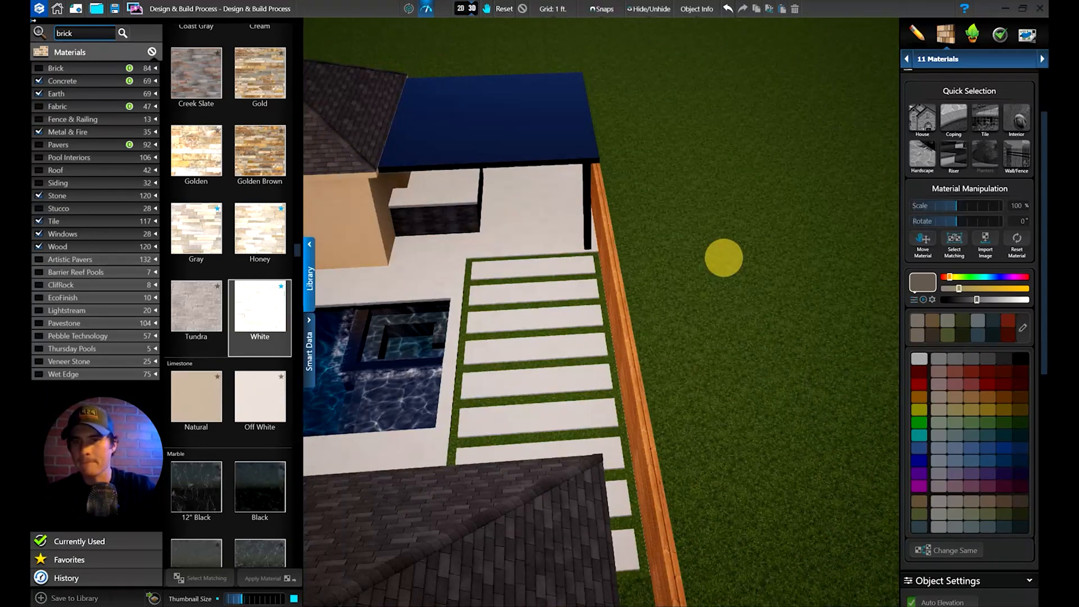
# Step: Darken the outdoor kitchen countertop's color slightly to a mid gray
pyautogui.scroll(5, 724, 258)
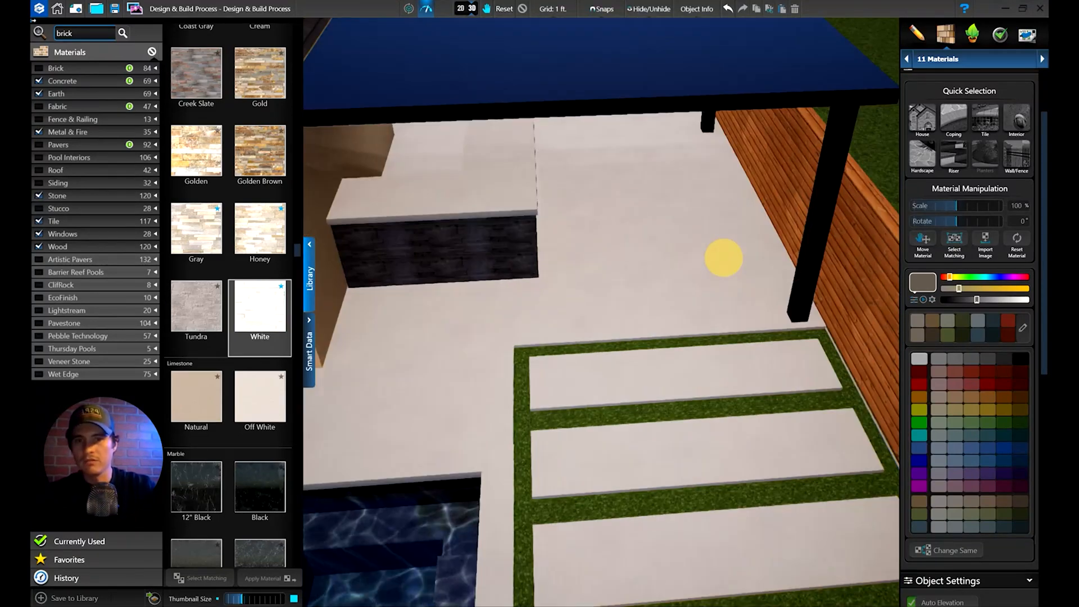
pyautogui.moveTo(724, 258); pyautogui.dragTo(544, 233, button='right')
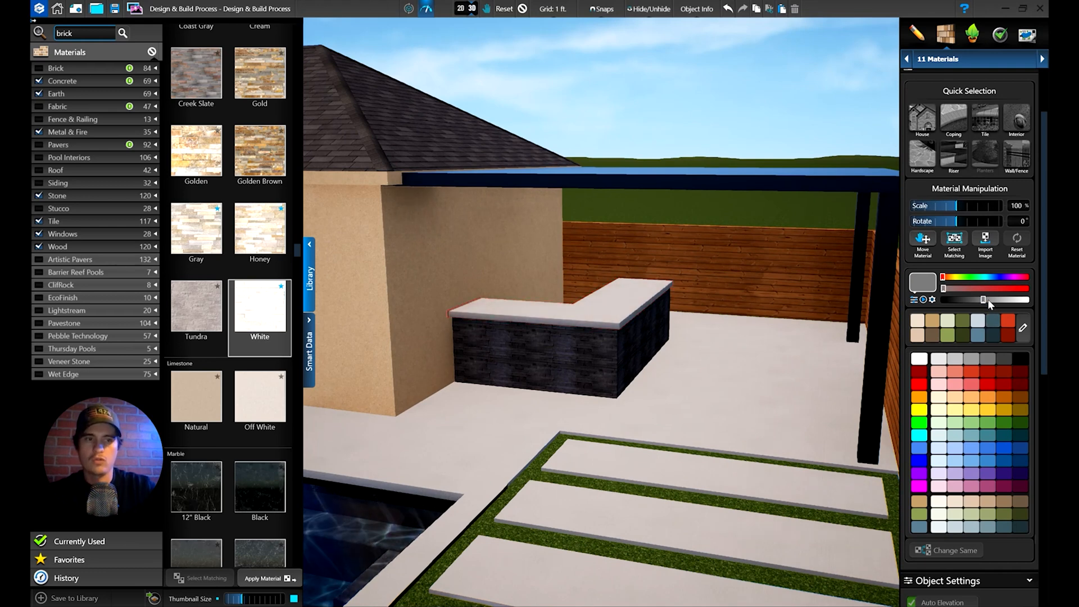
pyautogui.moveTo(984, 301)
pyautogui.mouseDown()
pyautogui.moveTo(967, 301)
pyautogui.moveTo(1003, 302)
pyautogui.moveTo(978, 307)
pyautogui.mouseUp()
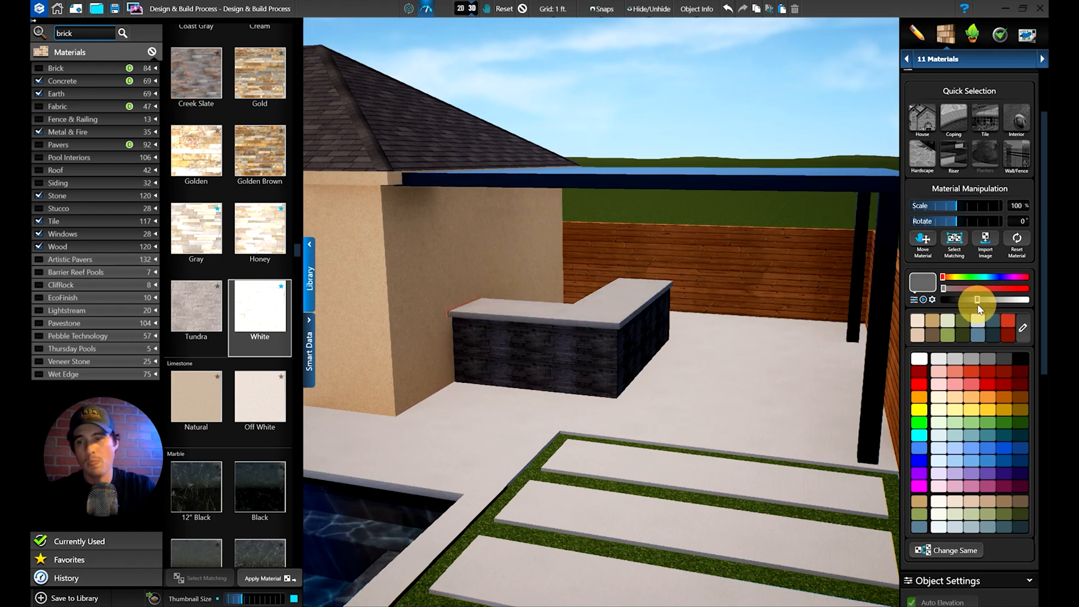
# Step: Apply the Salt Finish concrete material to the outdoor kitchen countertop and inspect its edge up close
pyautogui.moveTo(298, 256); pyautogui.dragTo(301, 46)
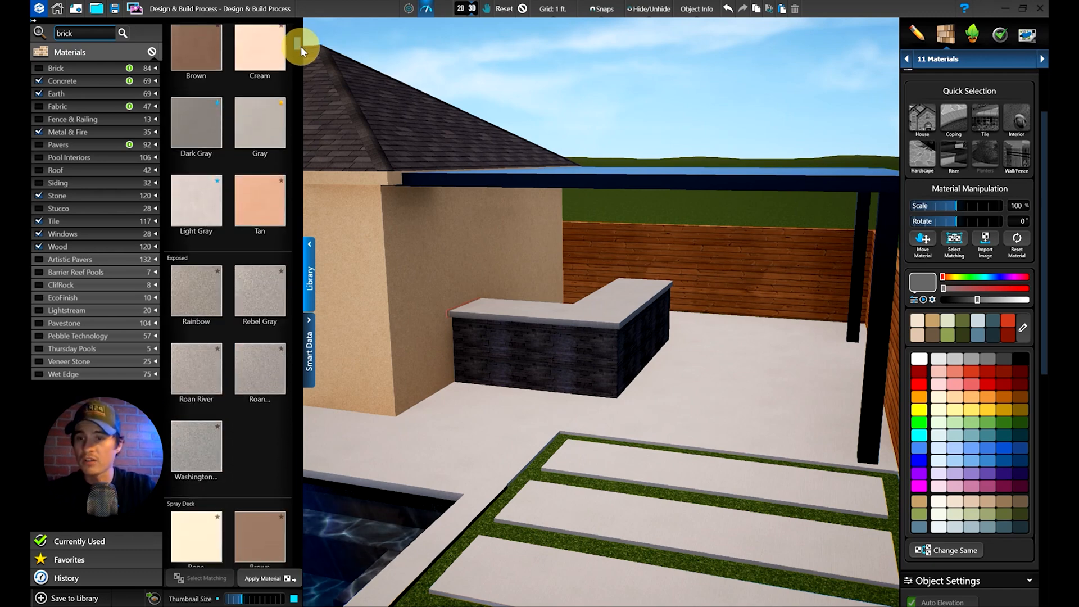
pyautogui.moveTo(301, 46); pyautogui.dragTo(305, 89)
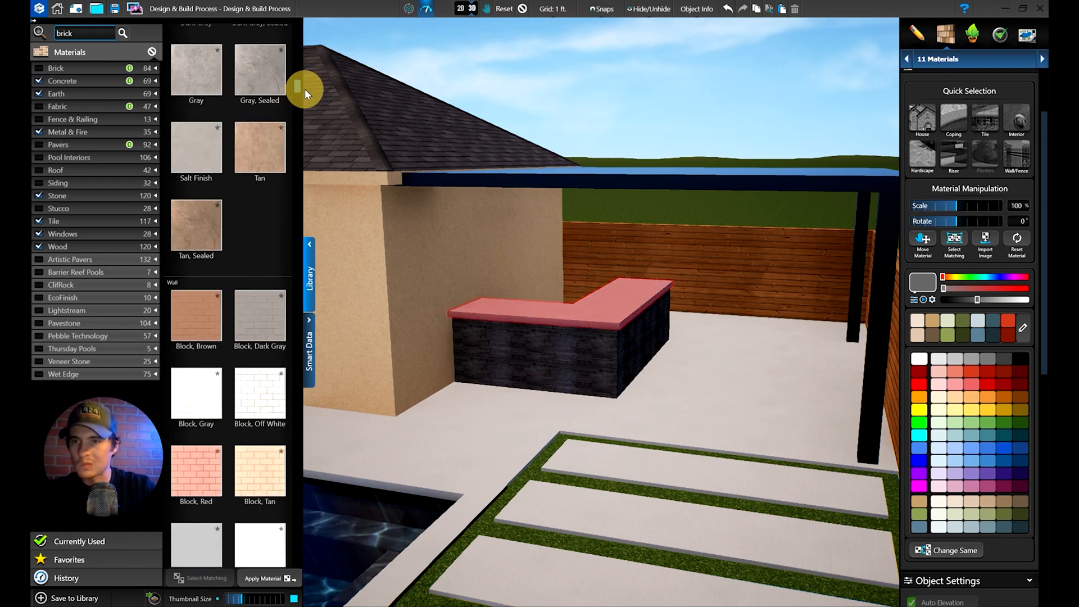
pyautogui.click(195, 158)
pyautogui.moveTo(582, 444); pyautogui.dragTo(588, 364, button='right')
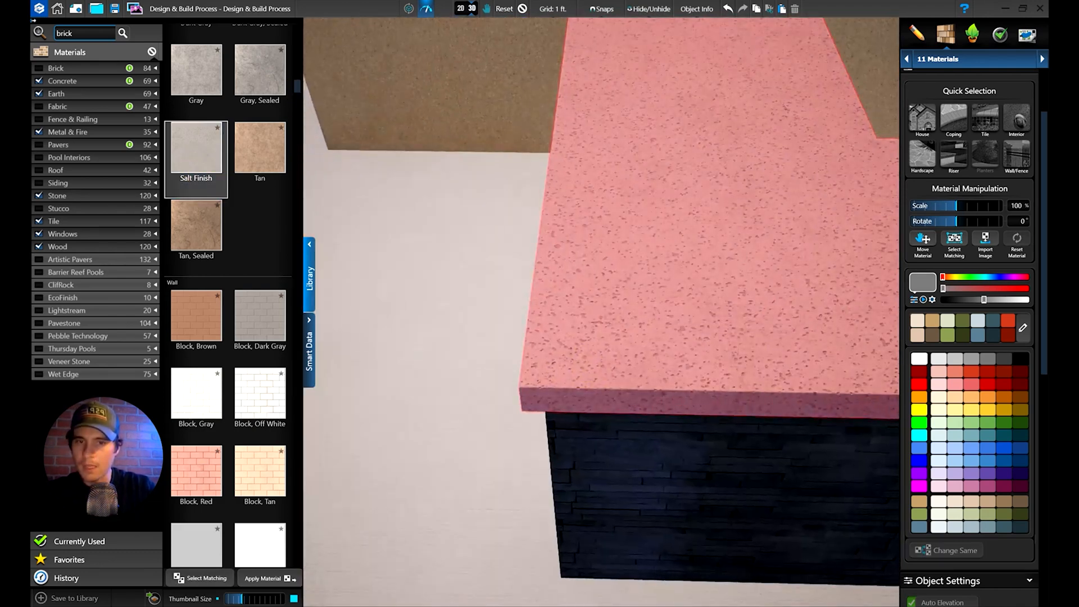
pyautogui.click(588, 365)
pyautogui.moveTo(588, 365); pyautogui.dragTo(702, 263, button='right')
pyautogui.scroll(-5, 702, 264)
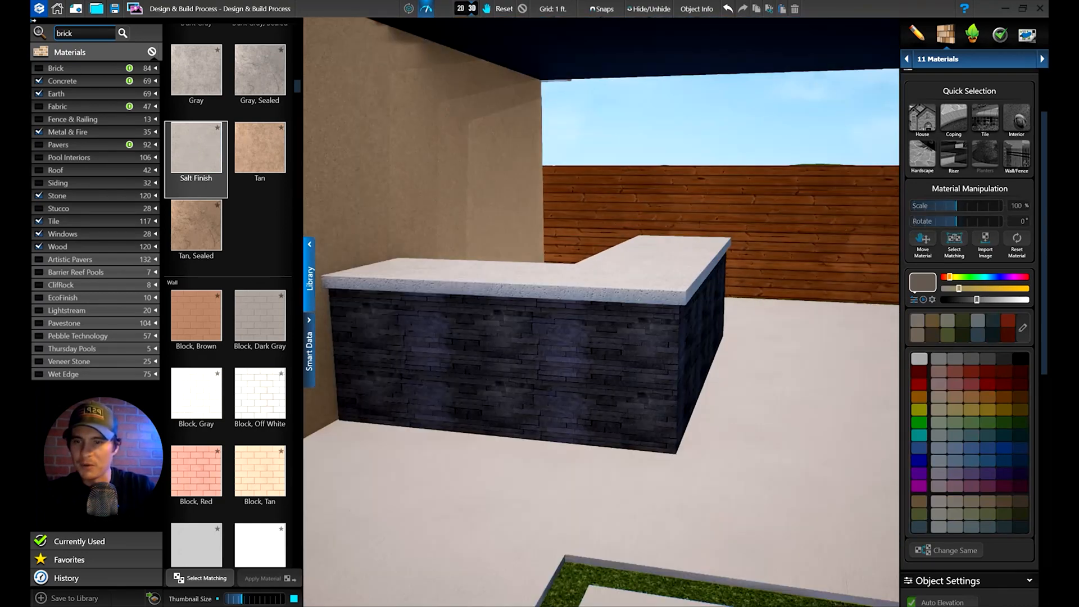
pyautogui.scroll(4, 702, 263)
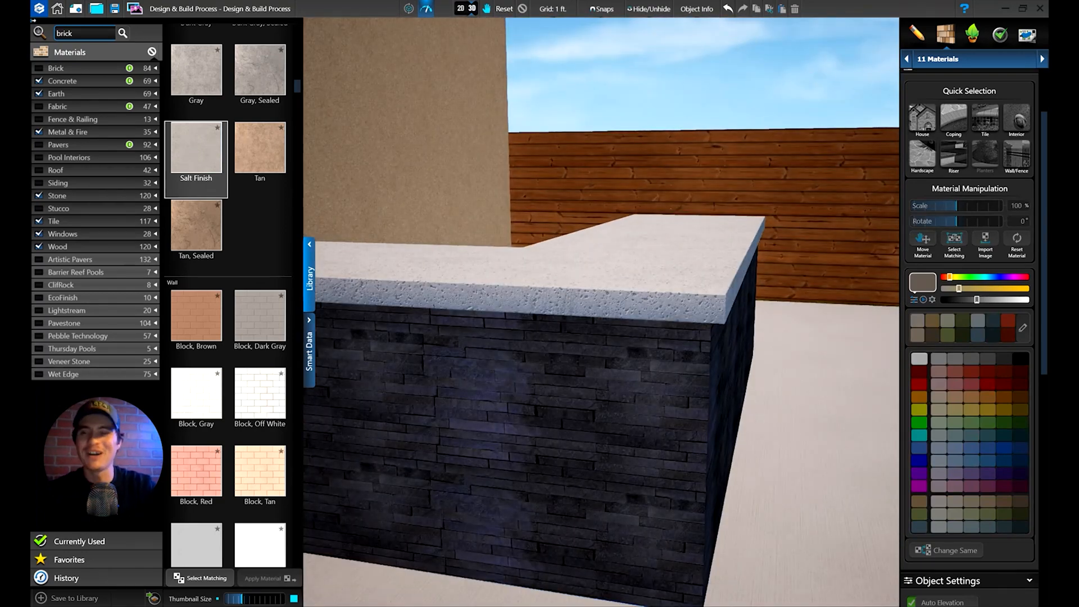
# Step: Apply the Black marble material to the outdoor kitchen countertop
pyautogui.click(652, 275)
pyautogui.scroll(2, 652, 274)
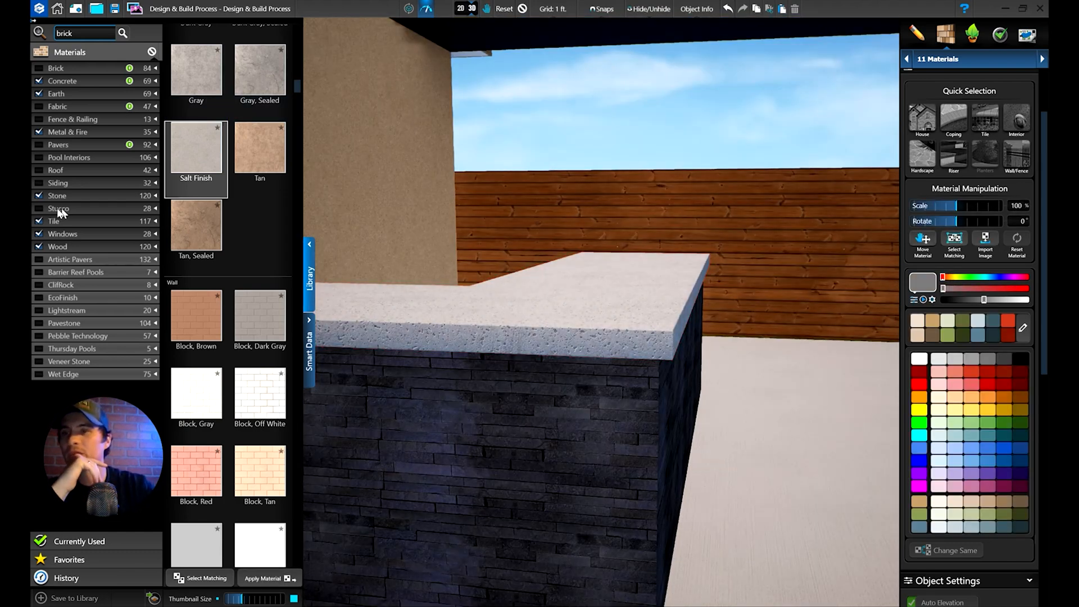
pyautogui.moveTo(297, 86); pyautogui.dragTo(291, 255)
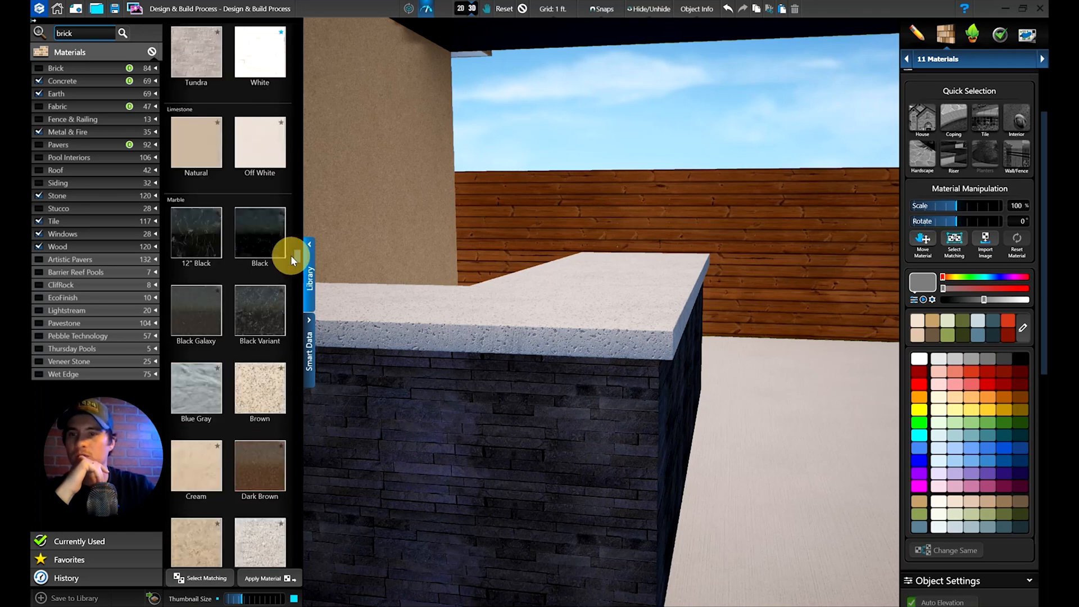
pyautogui.click(251, 228)
pyautogui.click(574, 300)
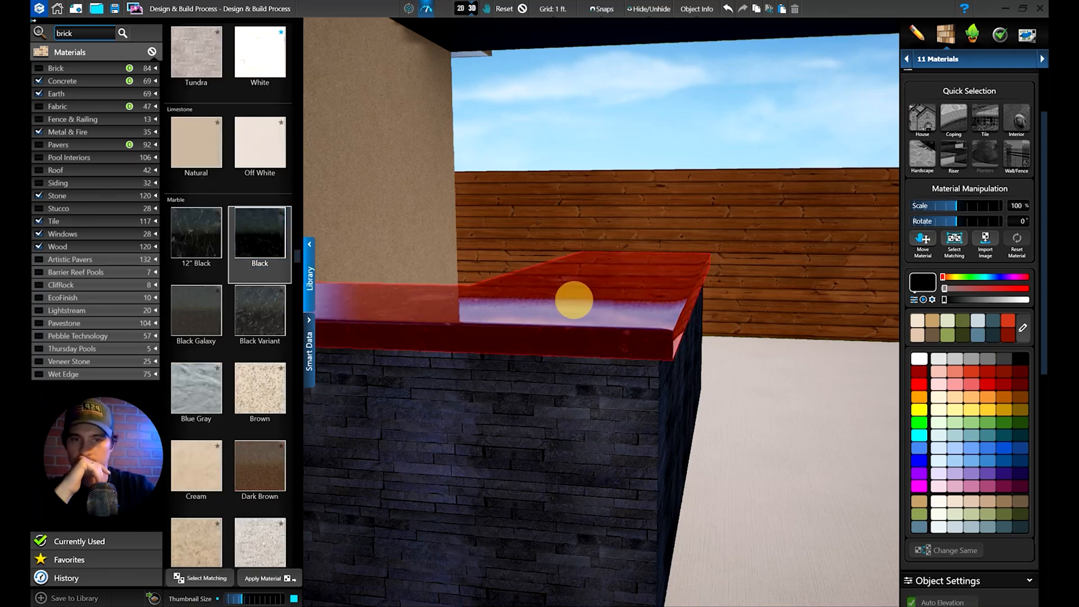
pyautogui.scroll(-5, 574, 300)
pyautogui.scroll(-3, 634, 356)
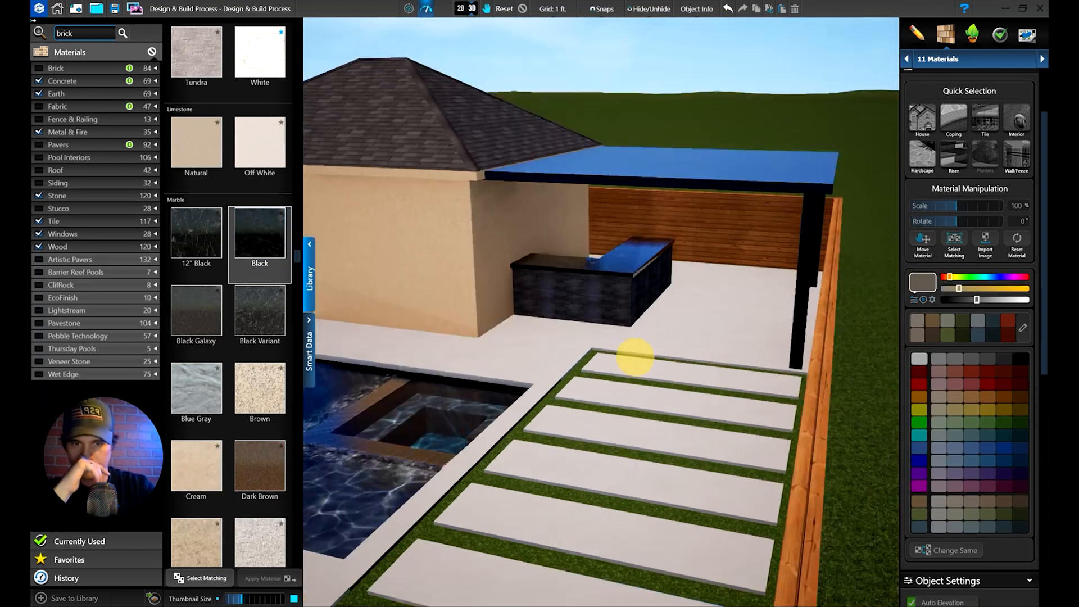
# Step: Lighten the stone cladding on the outdoor kitchen counter's base to near white
pyautogui.scroll(5, 626, 352)
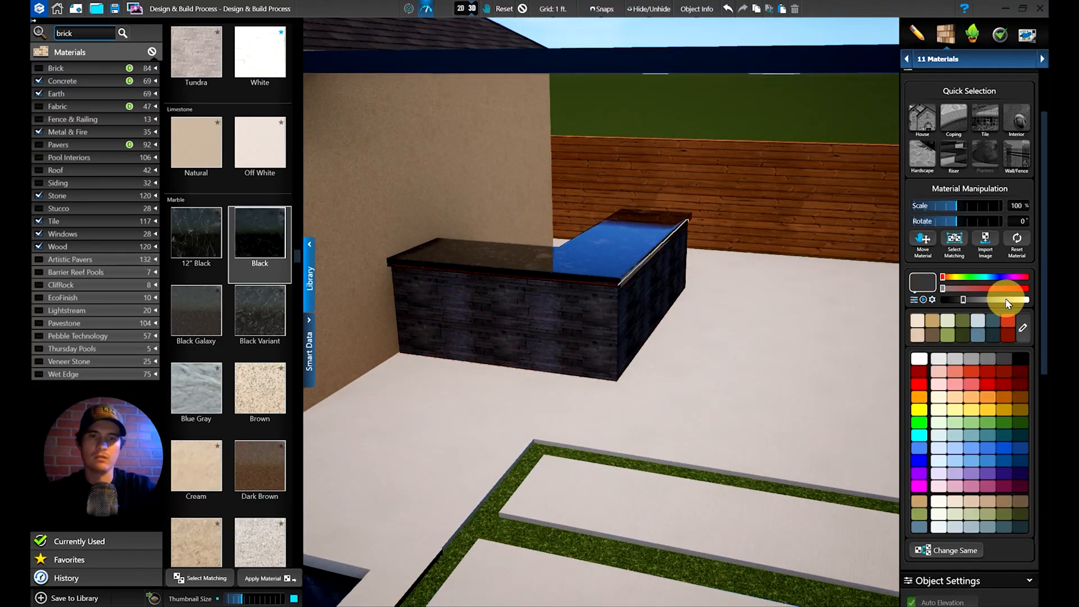
pyautogui.click(1006, 300)
pyautogui.click(1011, 302)
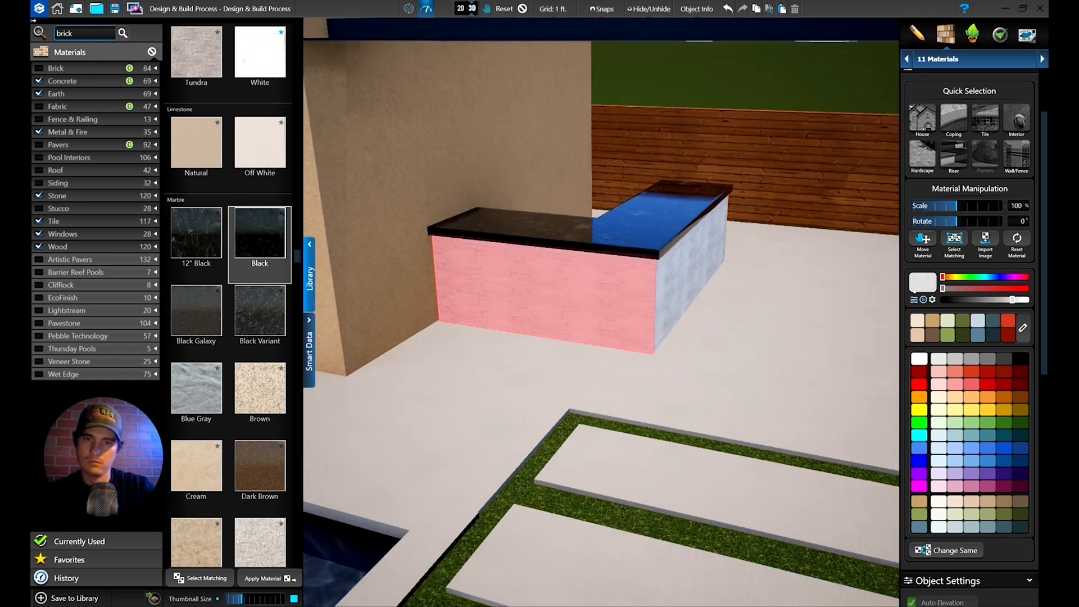
pyautogui.click(597, 313)
pyautogui.scroll(-5, 597, 313)
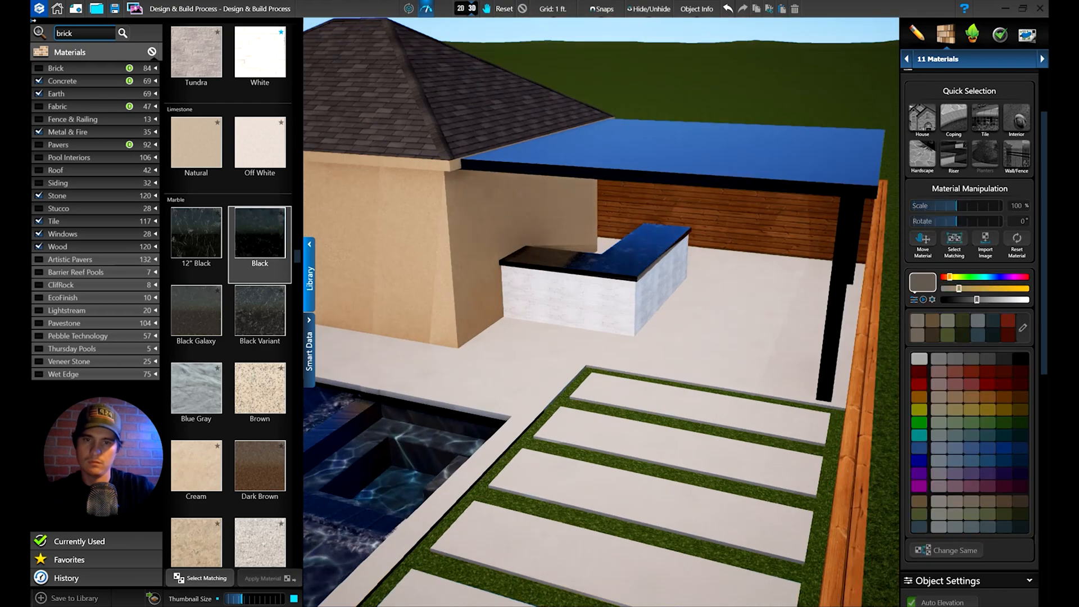
# Step: Select the patio deck with all surfaces of matching material, including the stepping pads, and darken their color slightly
pyautogui.moveTo(597, 338); pyautogui.dragTo(598, 312, button='middle')
pyautogui.click(598, 313)
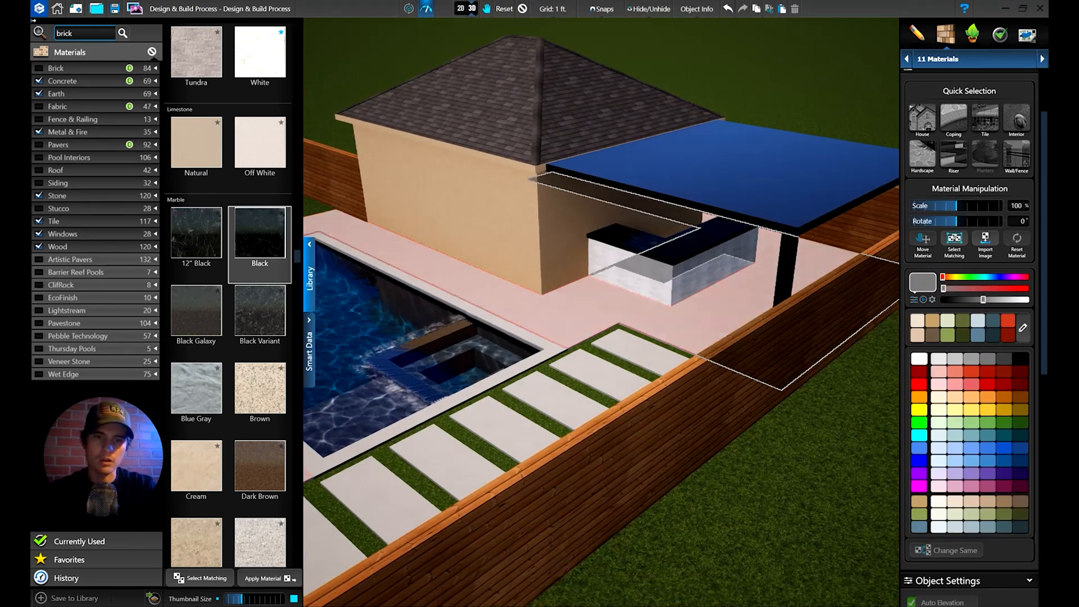
pyautogui.click(955, 242)
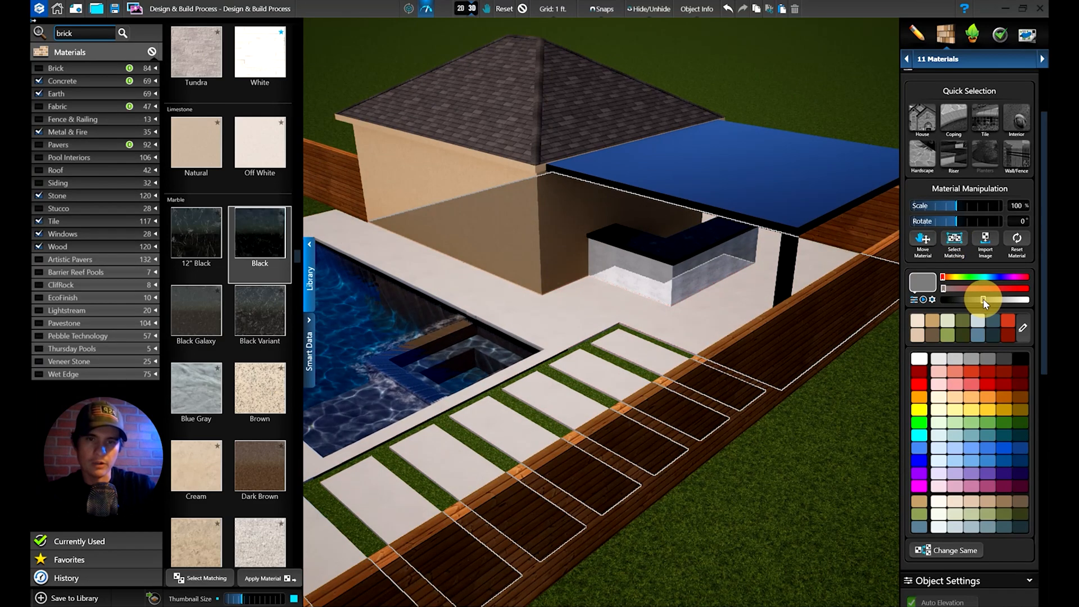
pyautogui.moveTo(983, 298); pyautogui.dragTo(979, 299)
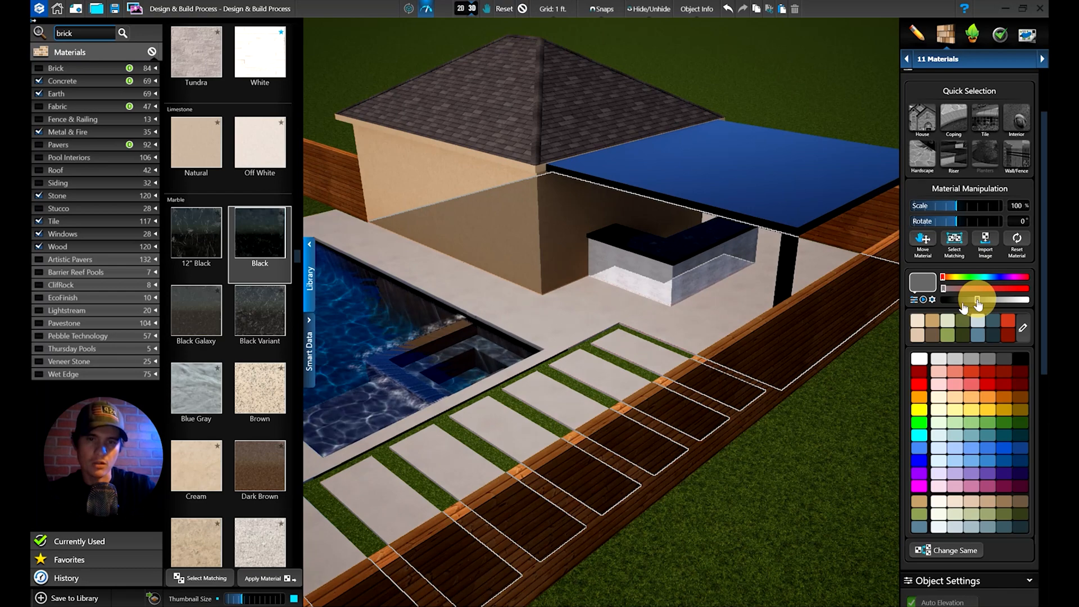
pyautogui.click(580, 310)
pyautogui.click(579, 310)
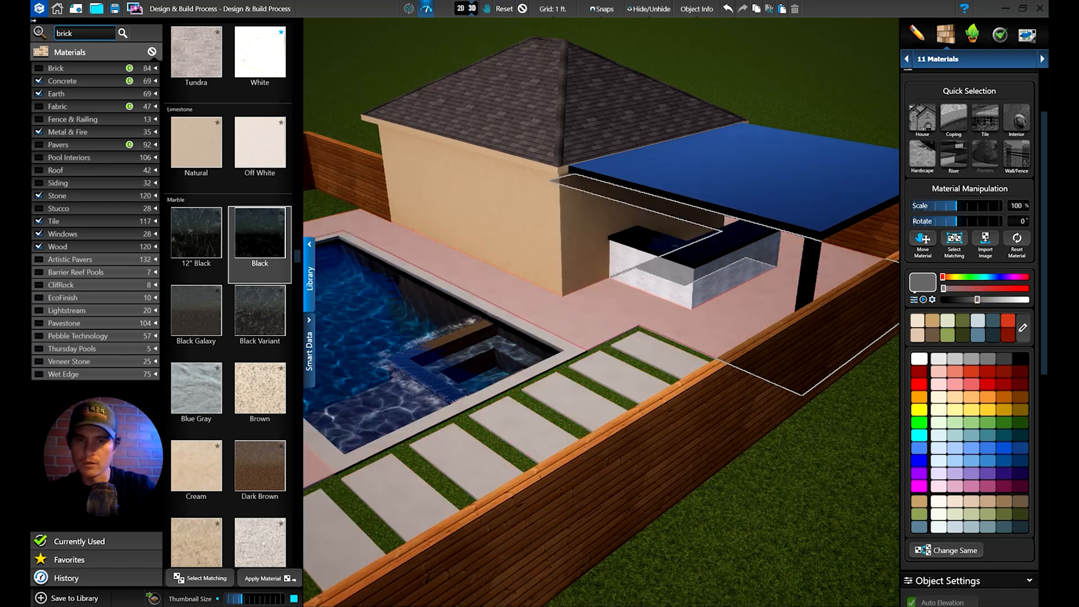
pyautogui.click(579, 310)
pyautogui.moveTo(580, 310); pyautogui.dragTo(597, 327)
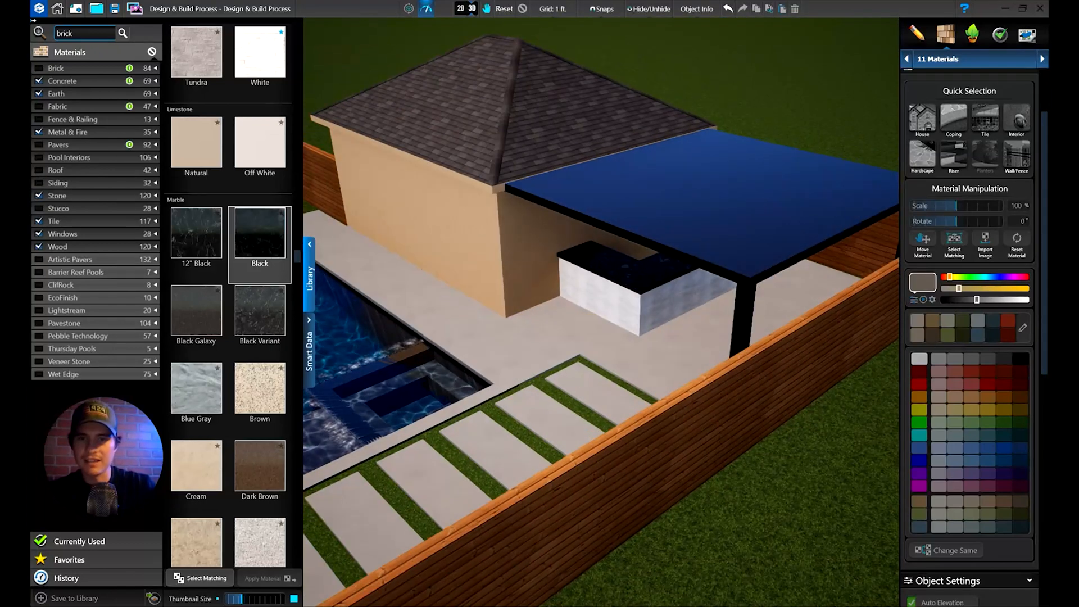
# Step: Recolor the pool house walls to pure white by removing saturation and maximizing brightness, and make the main house walls white as well
pyautogui.moveTo(597, 328); pyautogui.dragTo(722, 330)
pyautogui.click(615, 249)
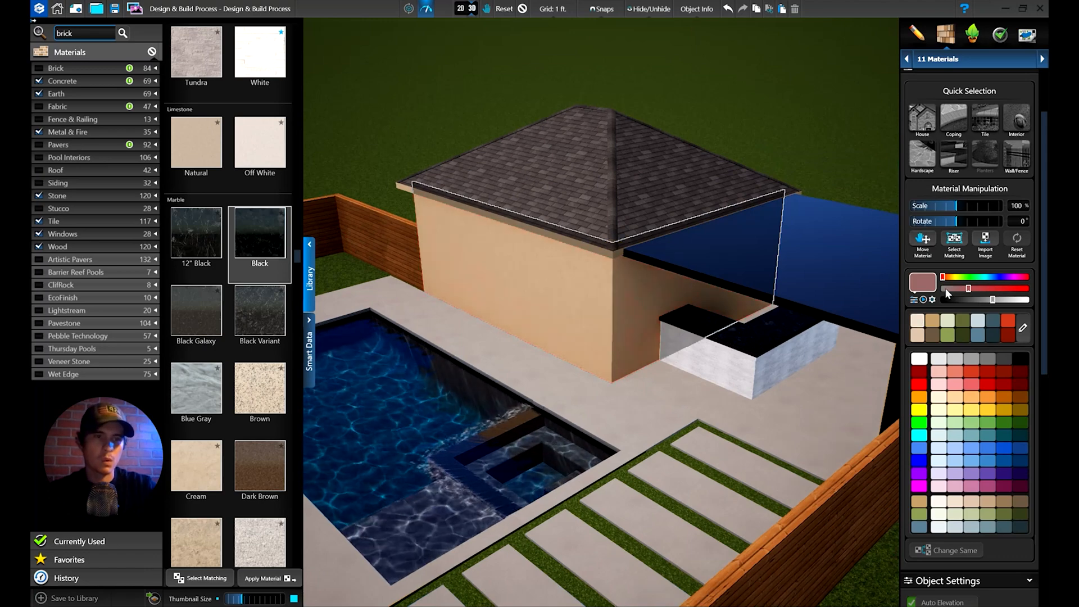
pyautogui.moveTo(948, 289); pyautogui.dragTo(928, 295)
pyautogui.moveTo(993, 300); pyautogui.dragTo(1050, 303)
pyautogui.click(630, 315)
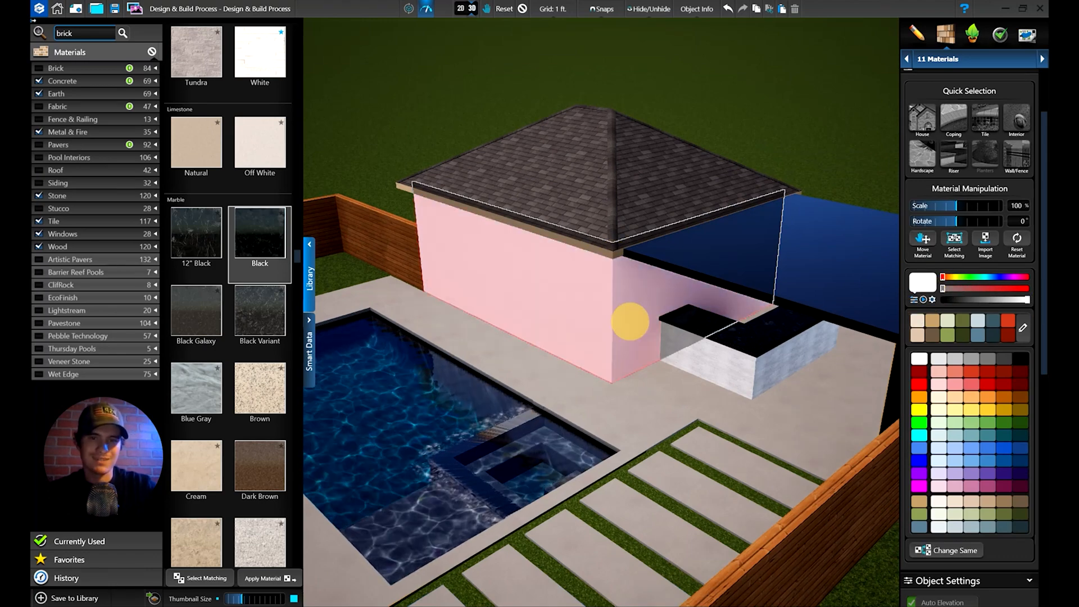
pyautogui.moveTo(631, 315); pyautogui.dragTo(535, 309, button='middle')
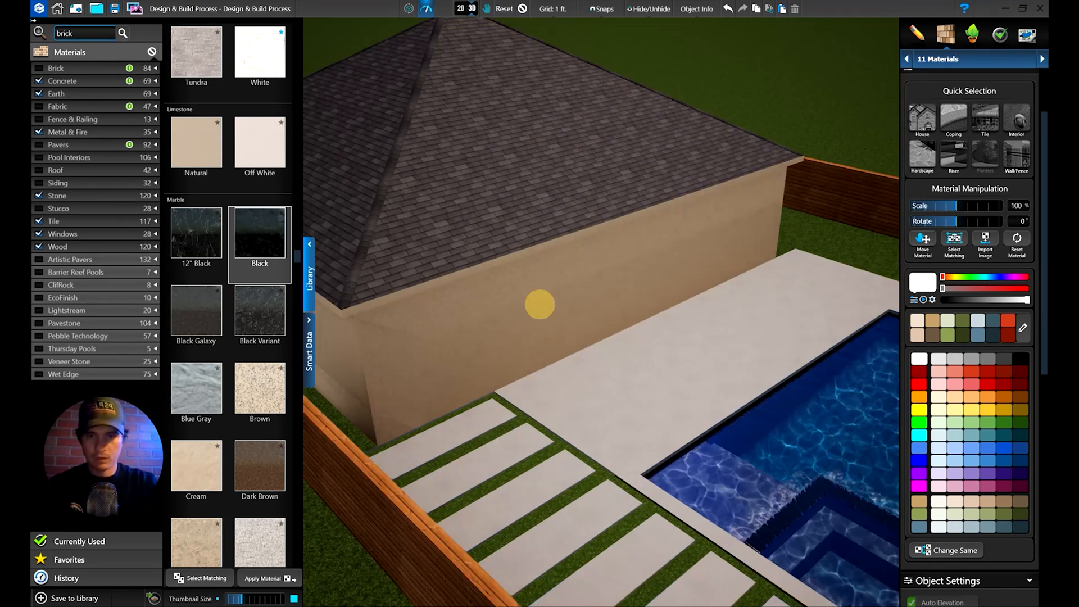
pyautogui.click(584, 315)
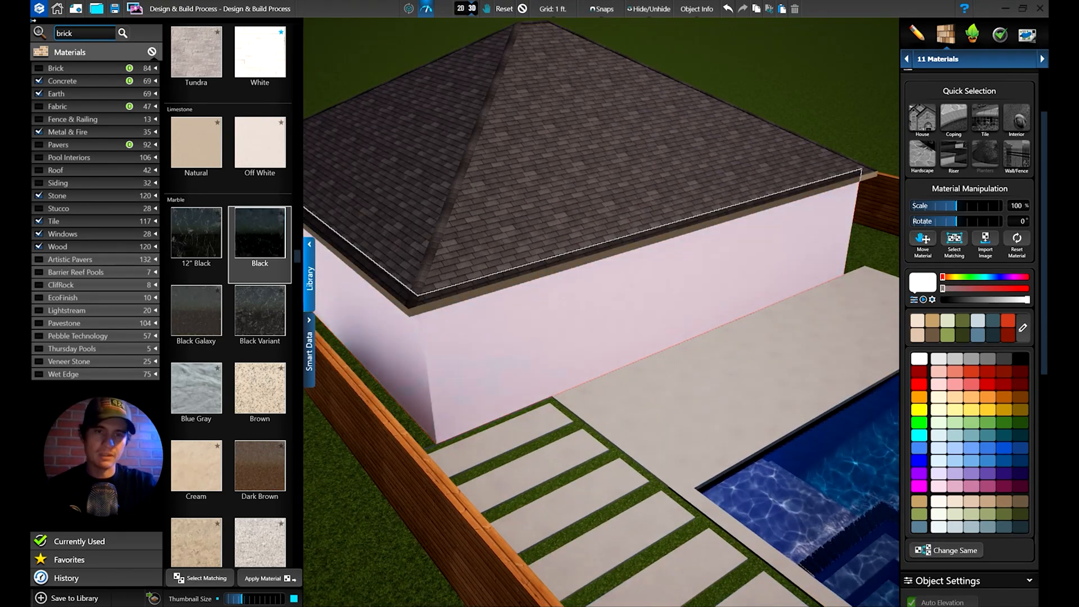
# Step: Brighten the roof fascia of the main house and of the pool house to full white
pyautogui.moveTo(584, 287); pyautogui.dragTo(483, 270, button='middle')
pyautogui.scroll(3, 584, 286)
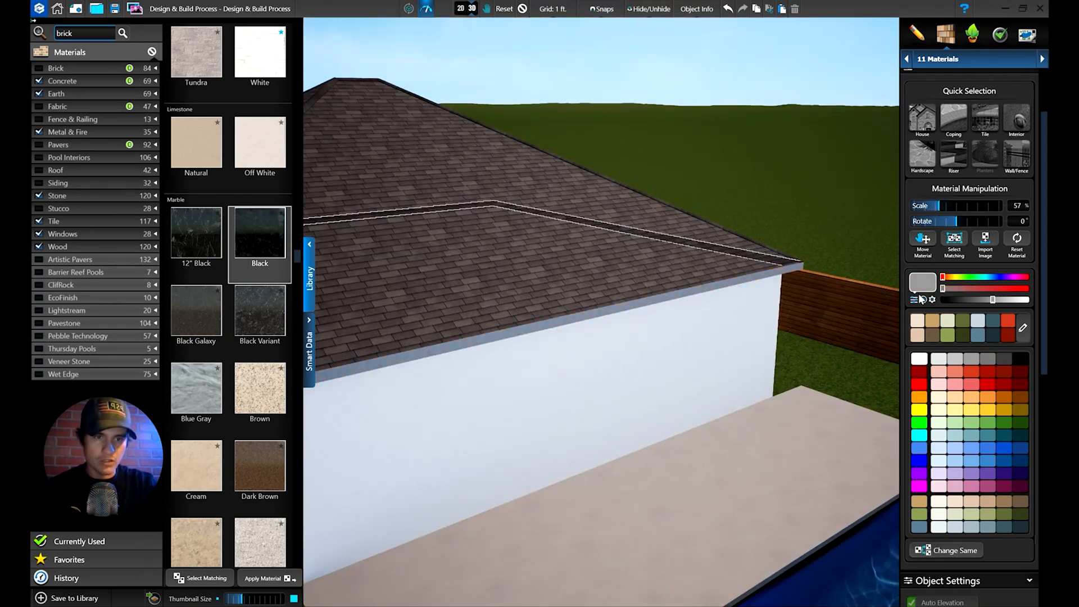
pyautogui.moveTo(1007, 303); pyautogui.dragTo(1030, 298)
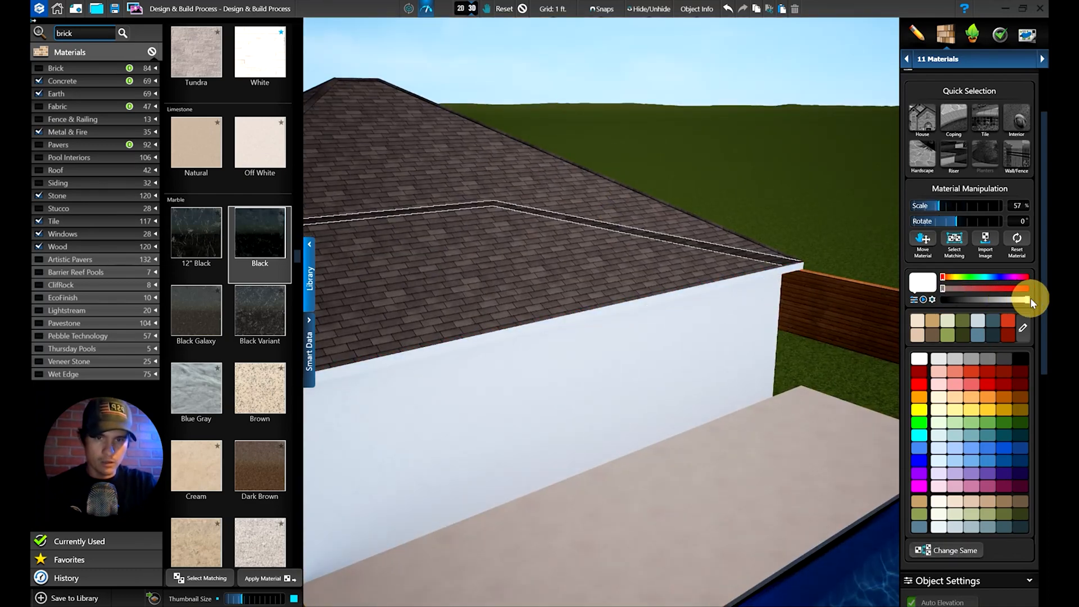
pyautogui.moveTo(663, 450); pyautogui.dragTo(539, 439, button='middle')
pyautogui.doubleClick(659, 268)
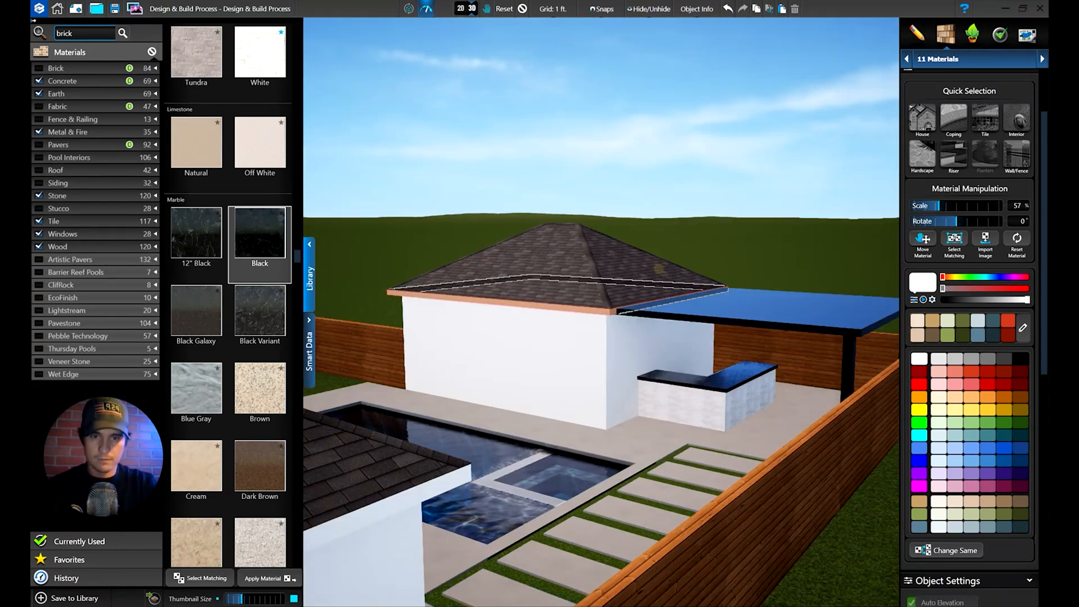
pyautogui.moveTo(1009, 300); pyautogui.dragTo(1029, 300)
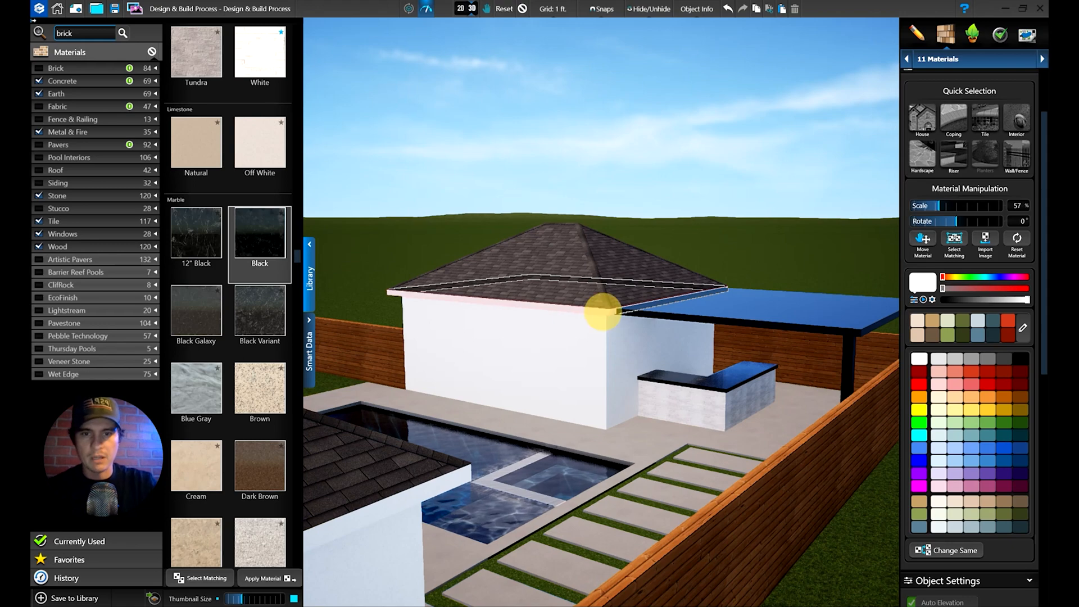
pyautogui.doubleClick(602, 311)
pyautogui.click(592, 313)
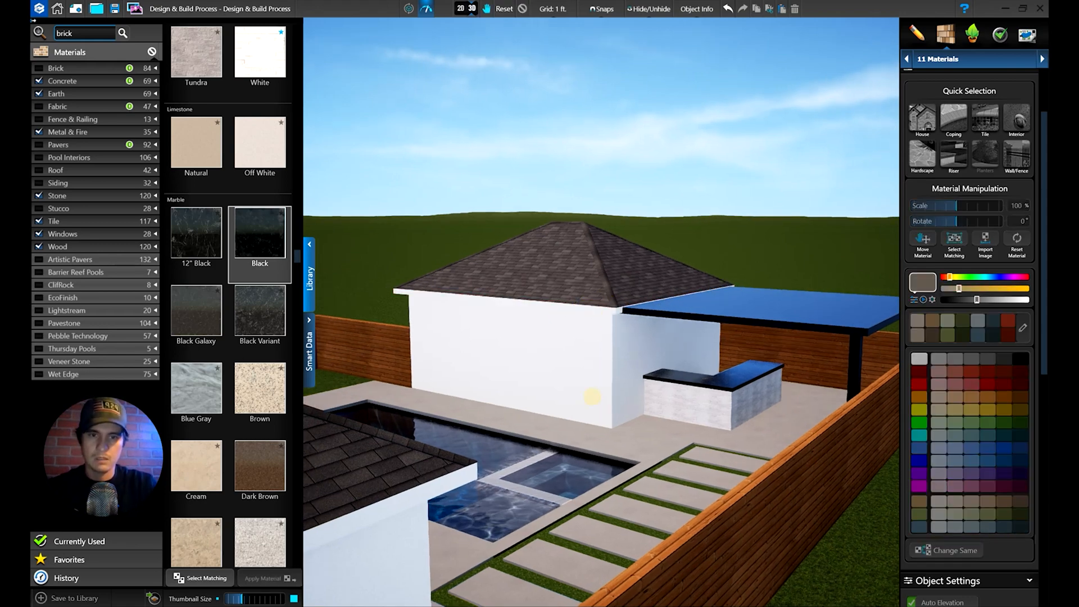
# Step: Brighten the cladding on the outdoor kitchen counter's base slightly, closer to pure white
pyautogui.scroll(6, 592, 397)
pyautogui.moveTo(621, 415); pyautogui.dragTo(606, 323)
pyautogui.click(613, 323)
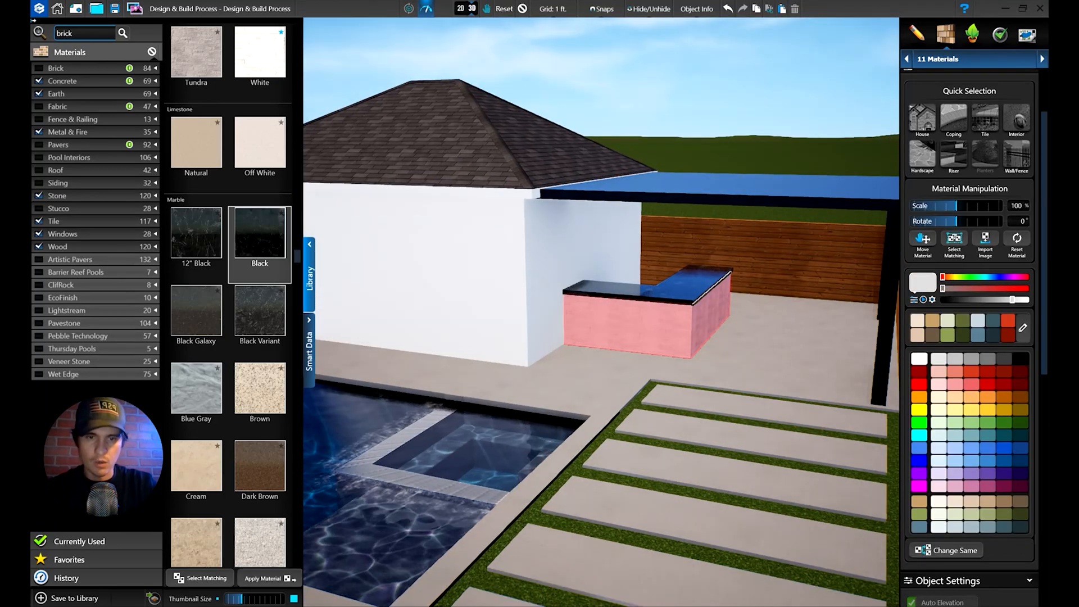
pyautogui.moveTo(1012, 302); pyautogui.dragTo(1017, 302)
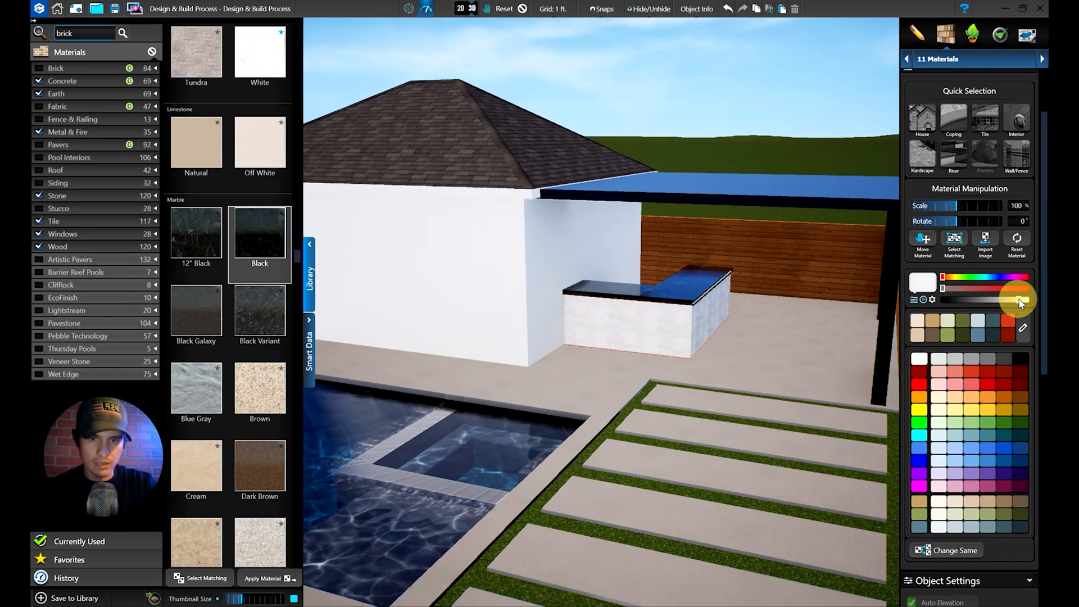
# Step: Include Pavers in the material library and apply the Diamond, Iron wall material to the wooden fence around the yard
pyautogui.click(761, 267)
pyautogui.moveTo(761, 267); pyautogui.dragTo(674, 276)
pyautogui.moveTo(623, 393); pyautogui.dragTo(317, 406)
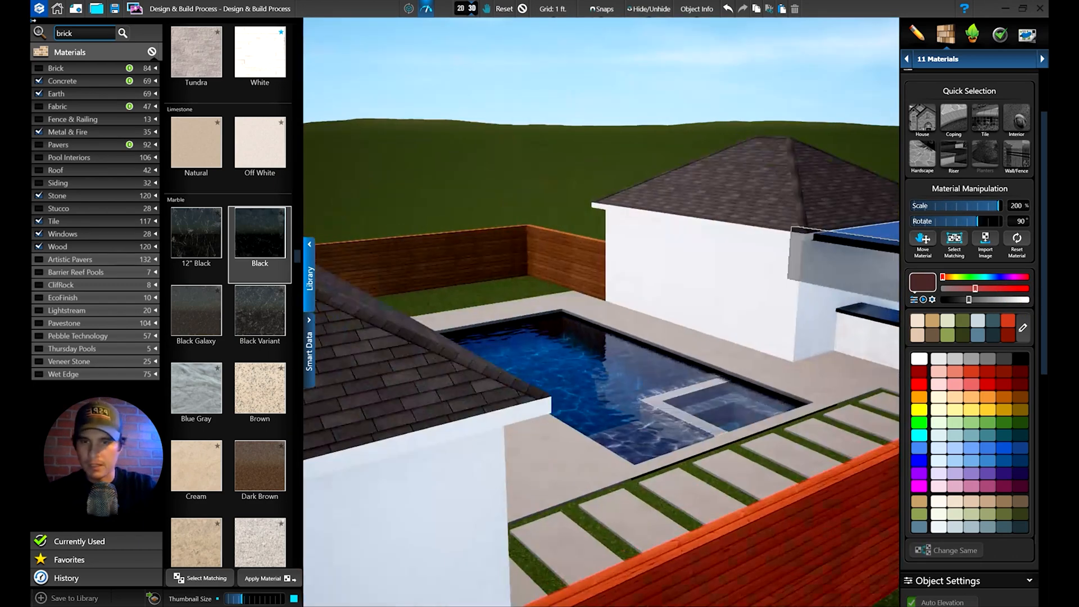
pyautogui.moveTo(421, 219); pyautogui.dragTo(534, 278)
pyautogui.moveTo(534, 278); pyautogui.dragTo(416, 283, button='right')
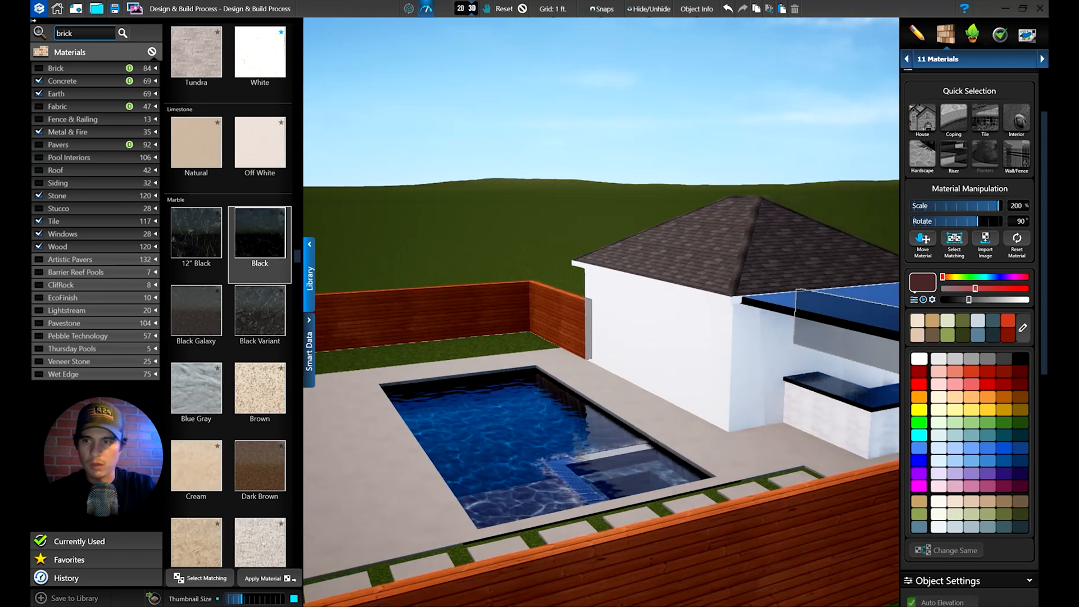
pyautogui.click(41, 144)
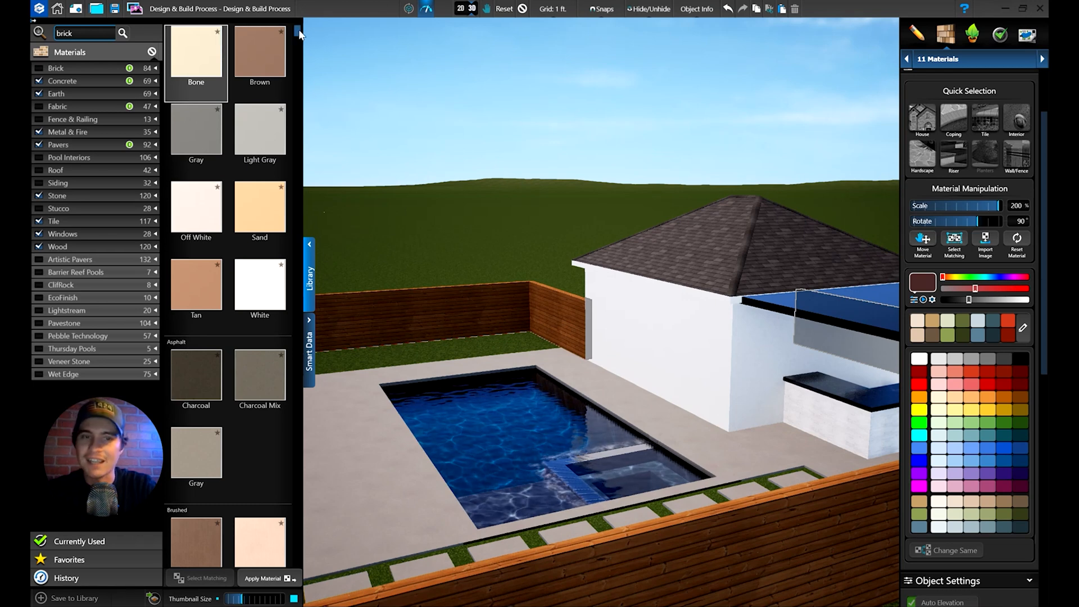
pyautogui.moveTo(298, 30); pyautogui.dragTo(302, 39)
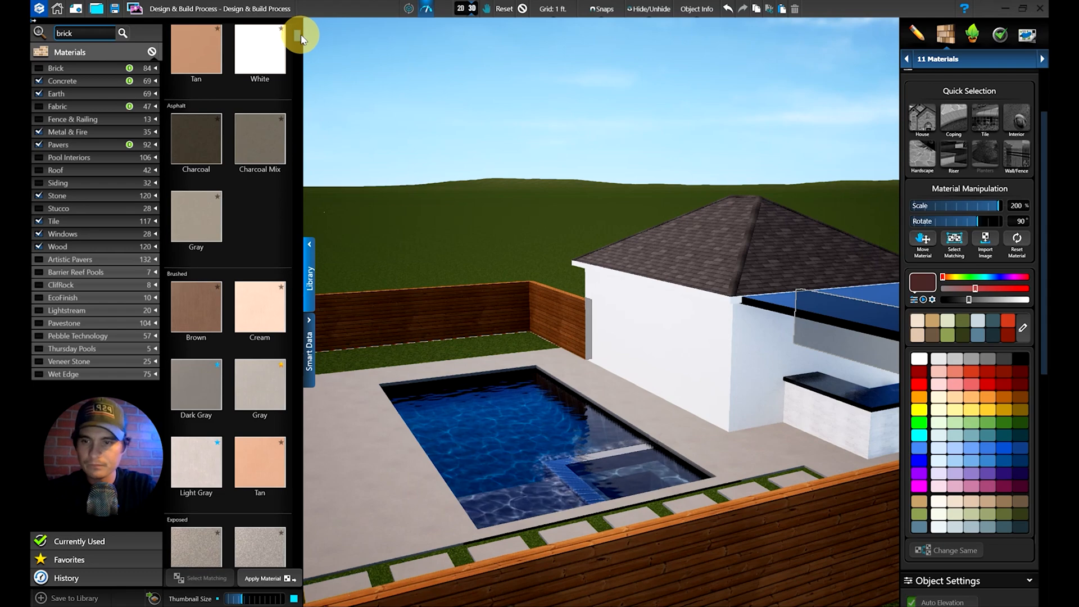
pyautogui.moveTo(301, 40); pyautogui.dragTo(297, 244)
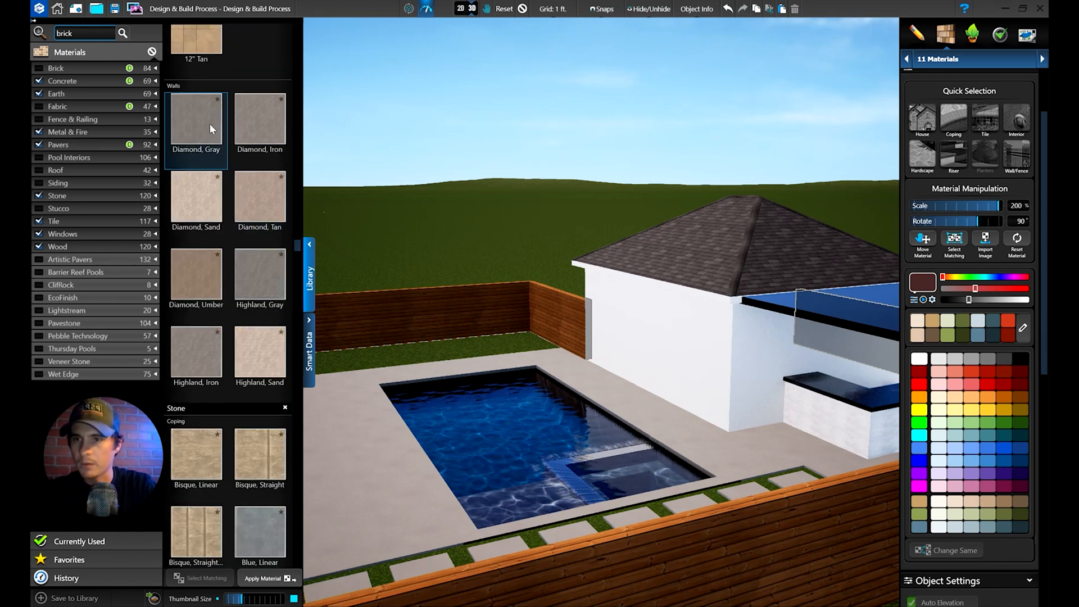
pyautogui.click(272, 126)
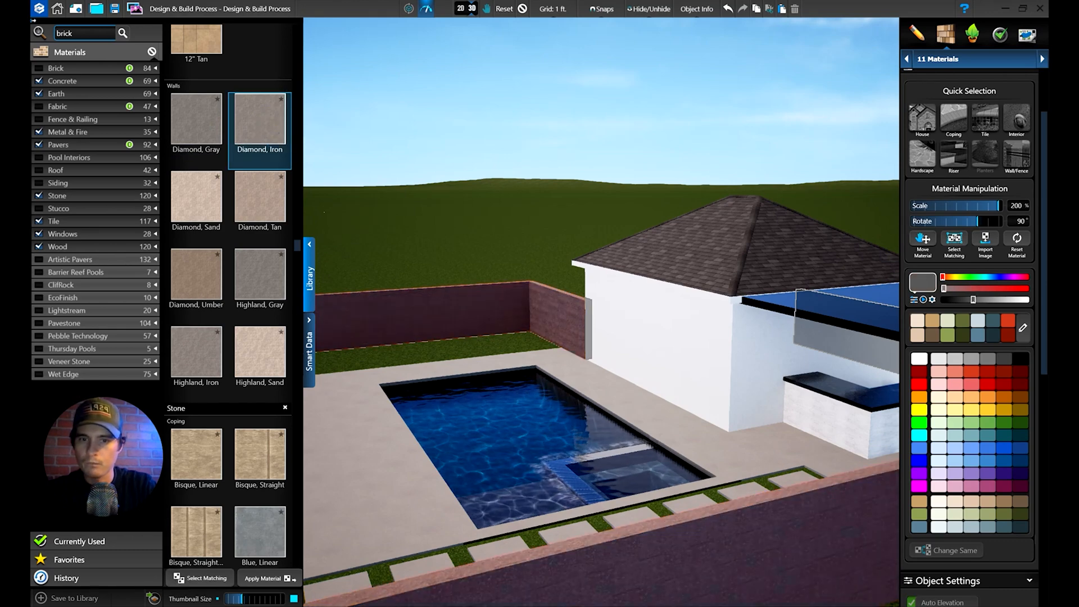
pyautogui.click(574, 307)
pyautogui.click(573, 317)
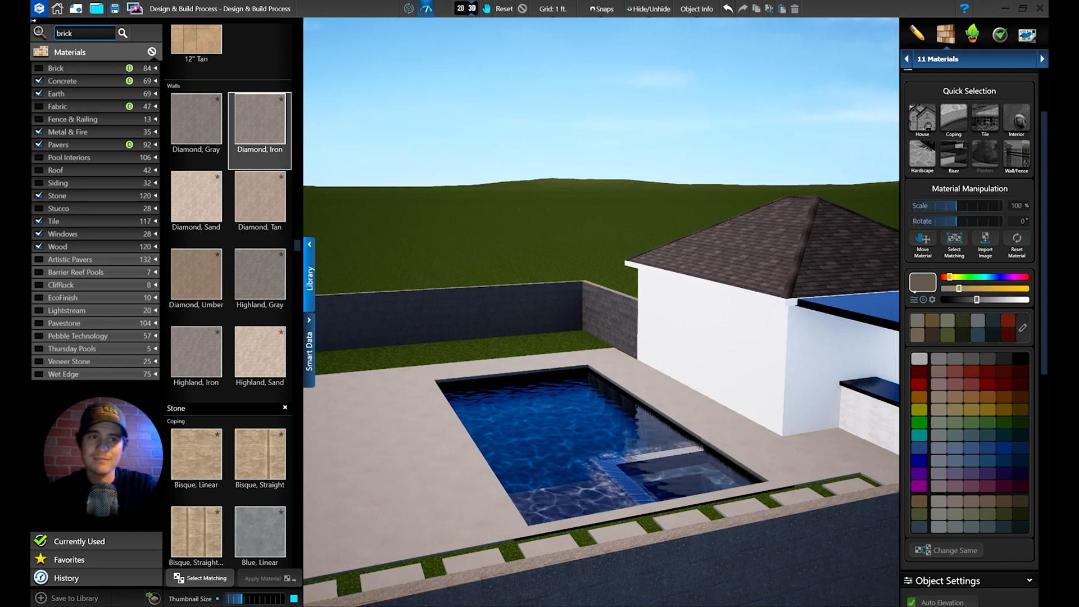
# Step: Give all fence walls around the yard the same plain white finish as the pool house walls
pyautogui.click(730, 332)
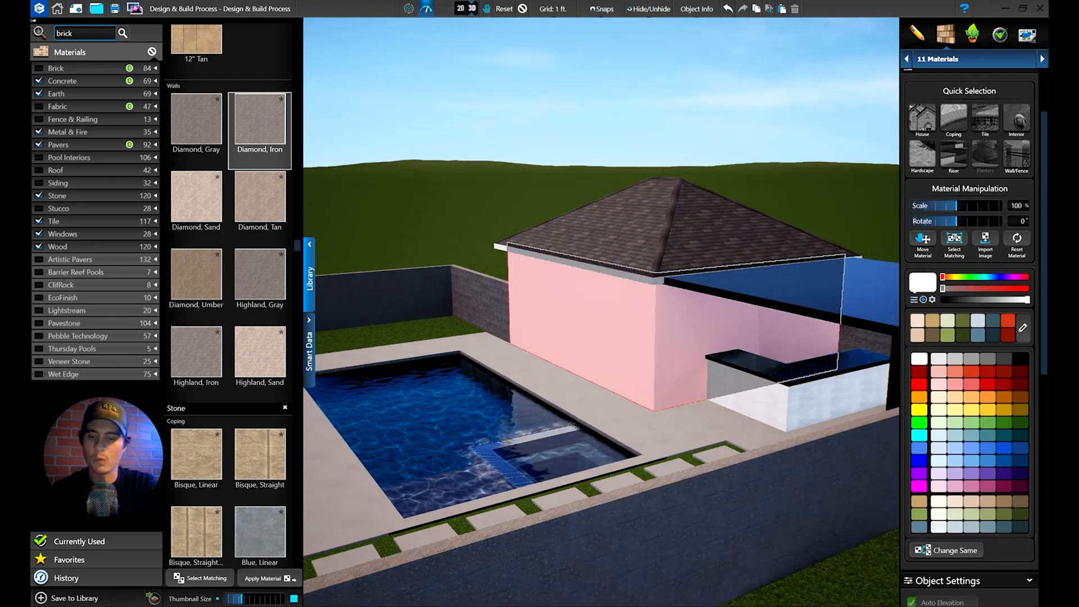
pyautogui.click(482, 285)
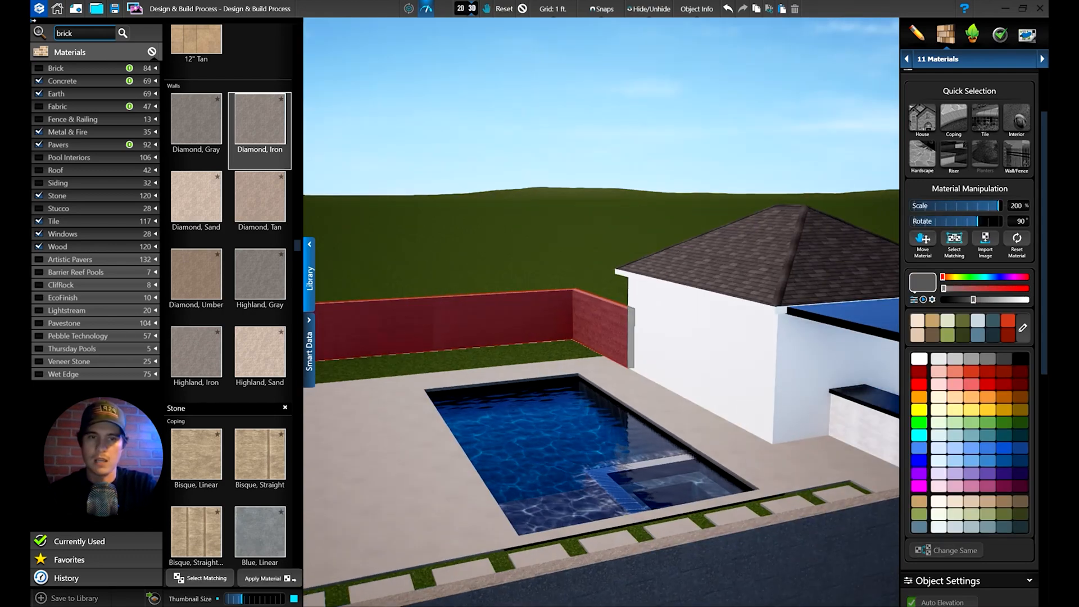
pyautogui.click(955, 239)
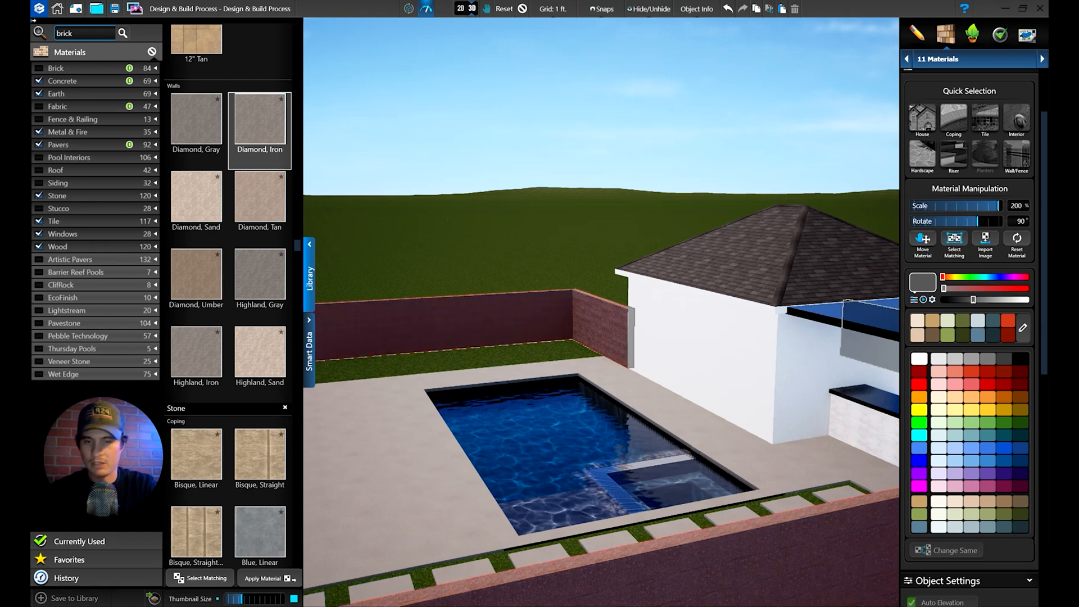
pyautogui.click(590, 316)
pyautogui.click(619, 328)
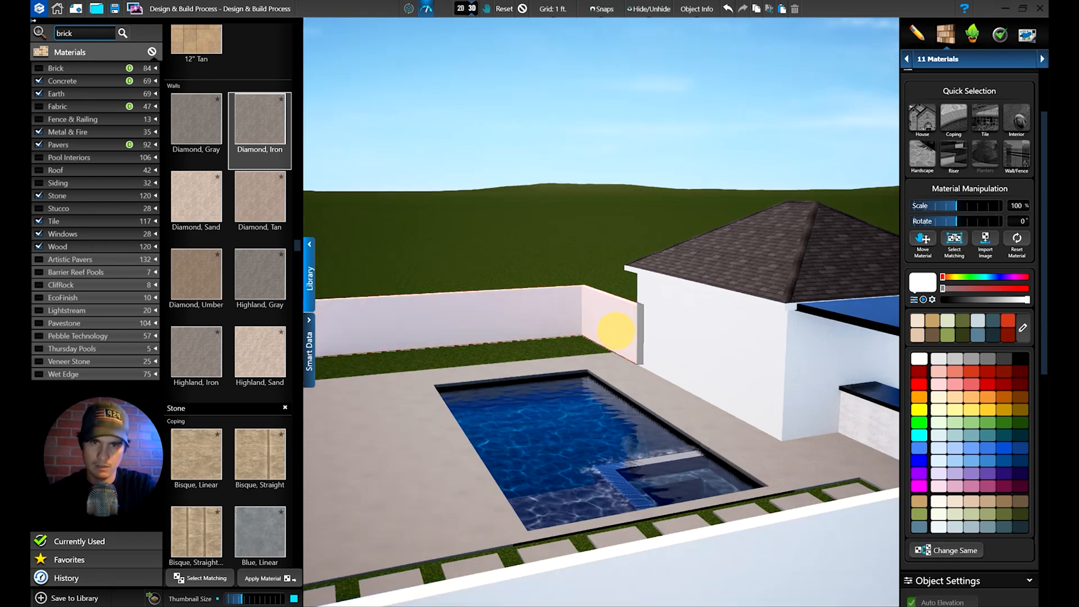
# Step: Select the stepping pads with all matching patio surfaces and lighten their concrete color slightly
pyautogui.moveTo(610, 329); pyautogui.dragTo(678, 383)
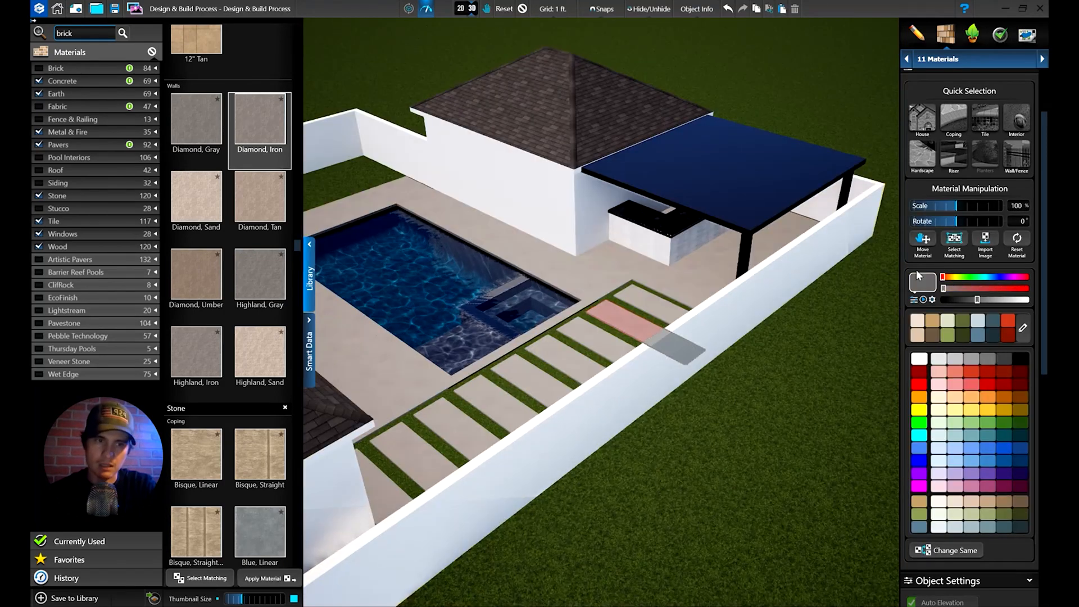
pyautogui.click(956, 246)
pyautogui.moveTo(978, 304); pyautogui.dragTo(986, 304)
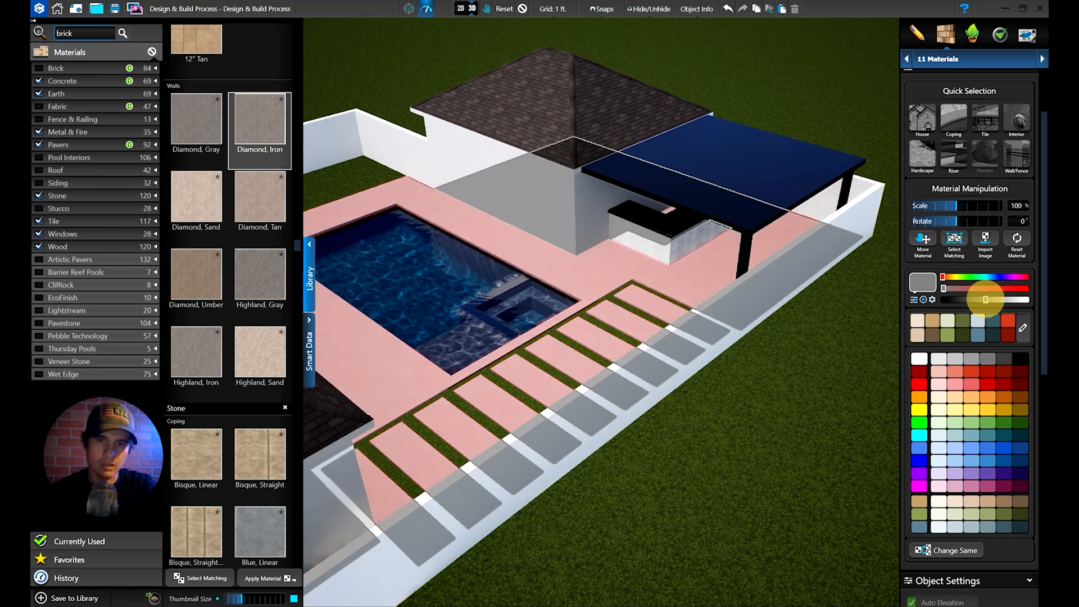
pyautogui.scroll(-2, 597, 287)
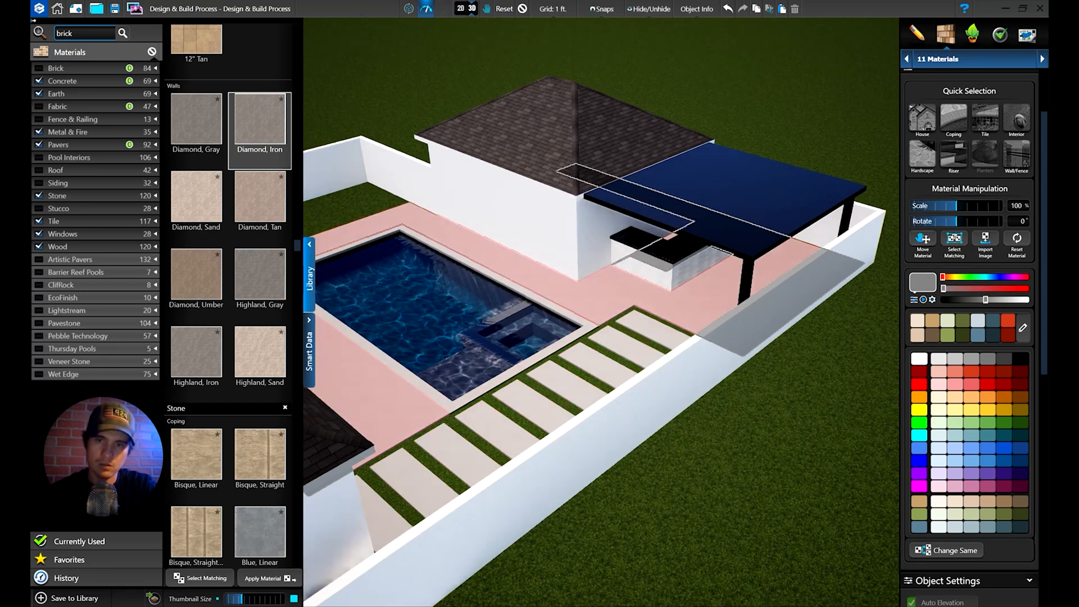
pyautogui.rightClick(598, 287)
pyautogui.moveTo(597, 315)
pyautogui.mouseDown(button='right')
pyautogui.moveTo(595, 349)
pyautogui.moveTo(662, 344)
pyautogui.moveTo(691, 309)
pyautogui.moveTo(618, 314)
pyautogui.mouseUp(button='right')
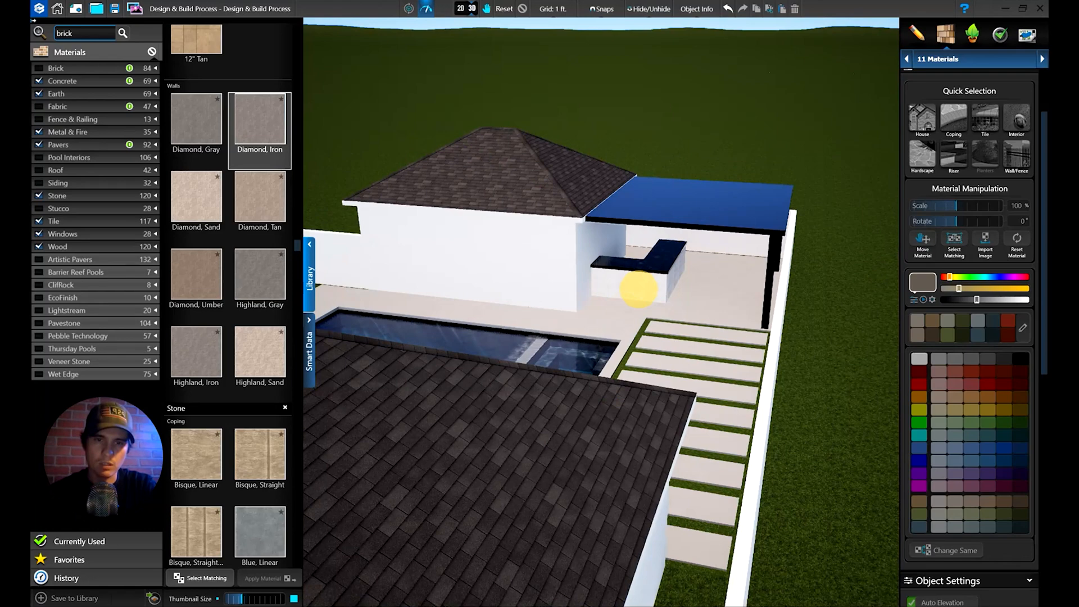
# Step: Darken the stone cladding on the outdoor kitchen counter's base to a medium gray
pyautogui.doubleClick(639, 289)
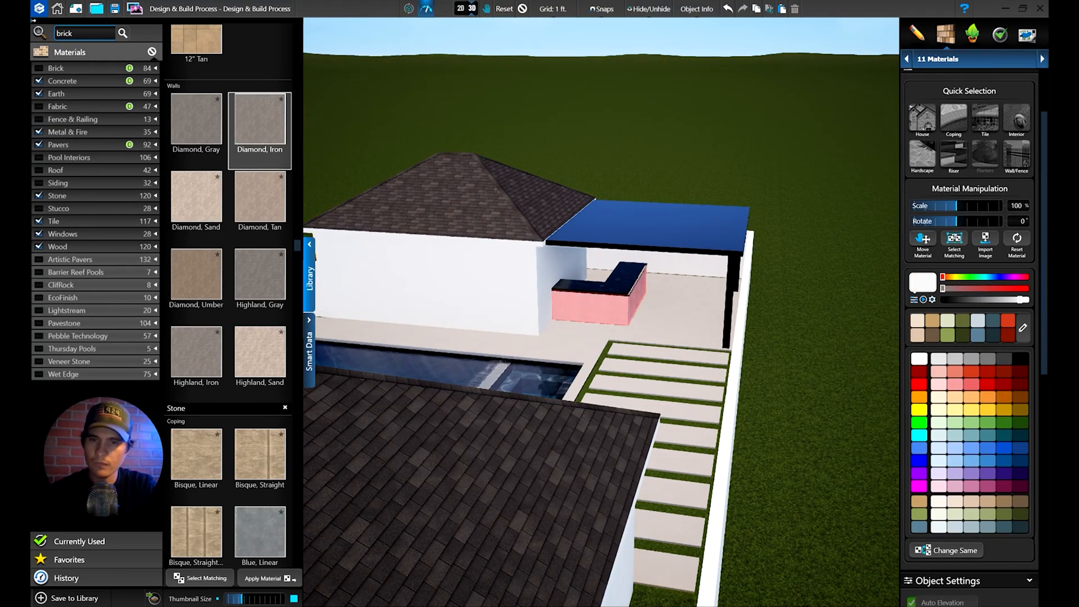
pyautogui.click(960, 301)
pyautogui.moveTo(962, 301); pyautogui.dragTo(980, 306)
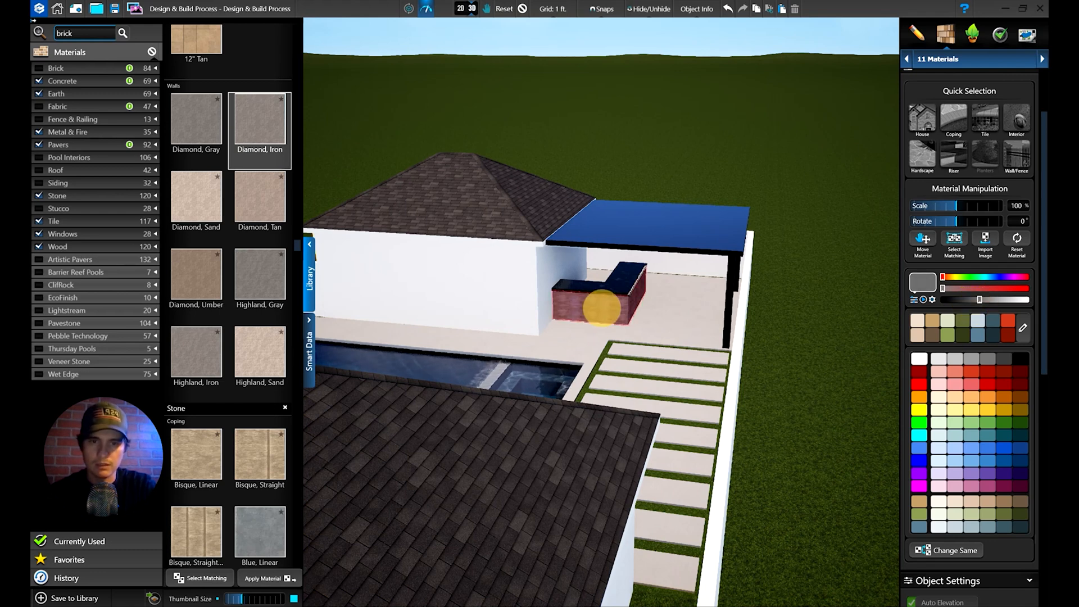
pyautogui.click(589, 309)
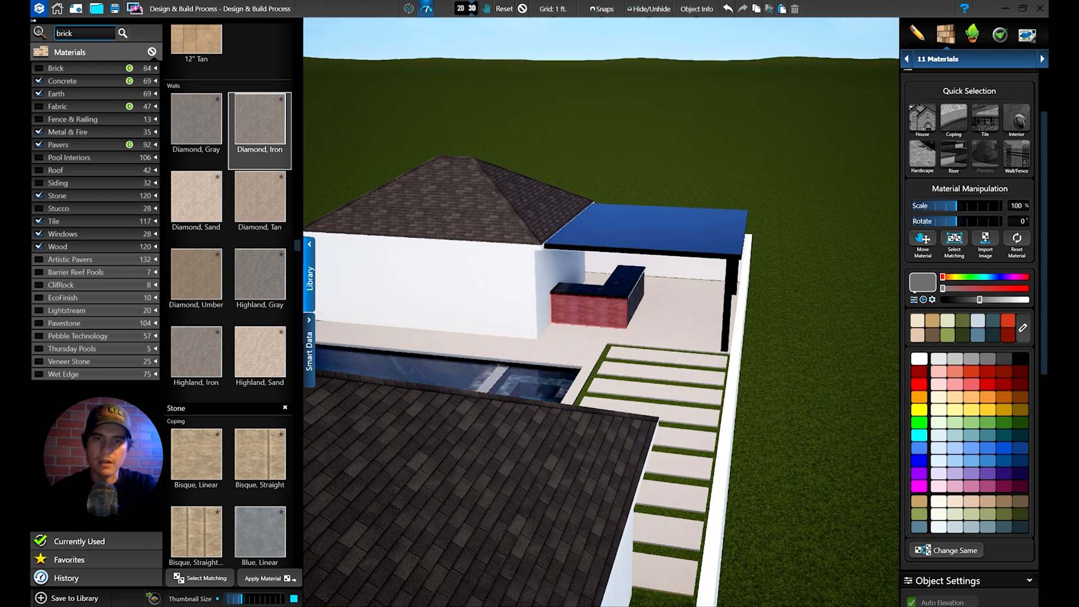
pyautogui.click(616, 317)
pyautogui.moveTo(636, 337); pyautogui.dragTo(647, 337)
pyautogui.moveTo(592, 308); pyautogui.dragTo(607, 332)
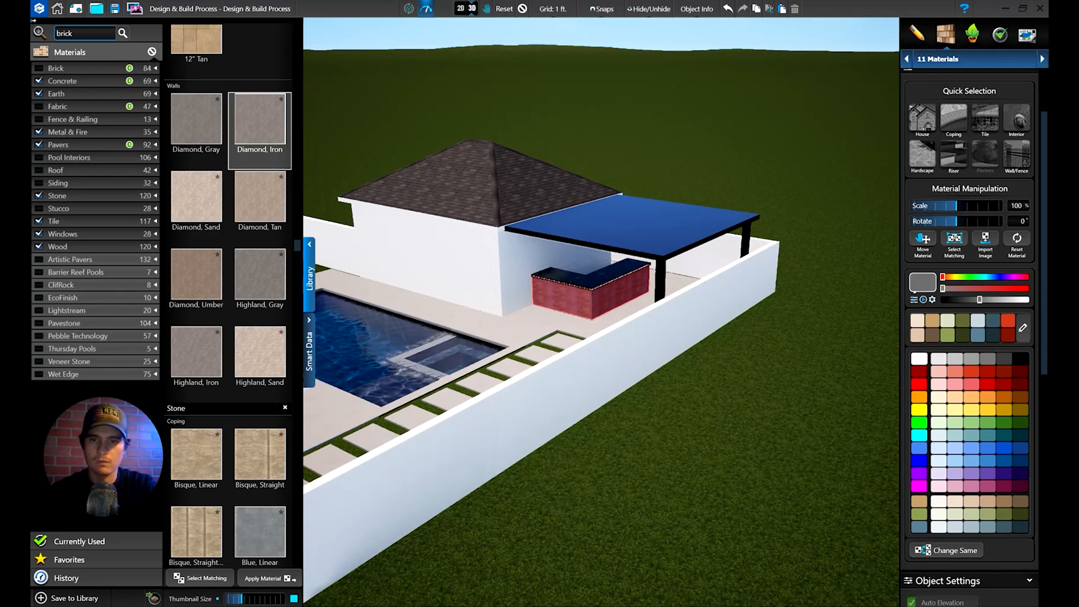
pyautogui.click(580, 301)
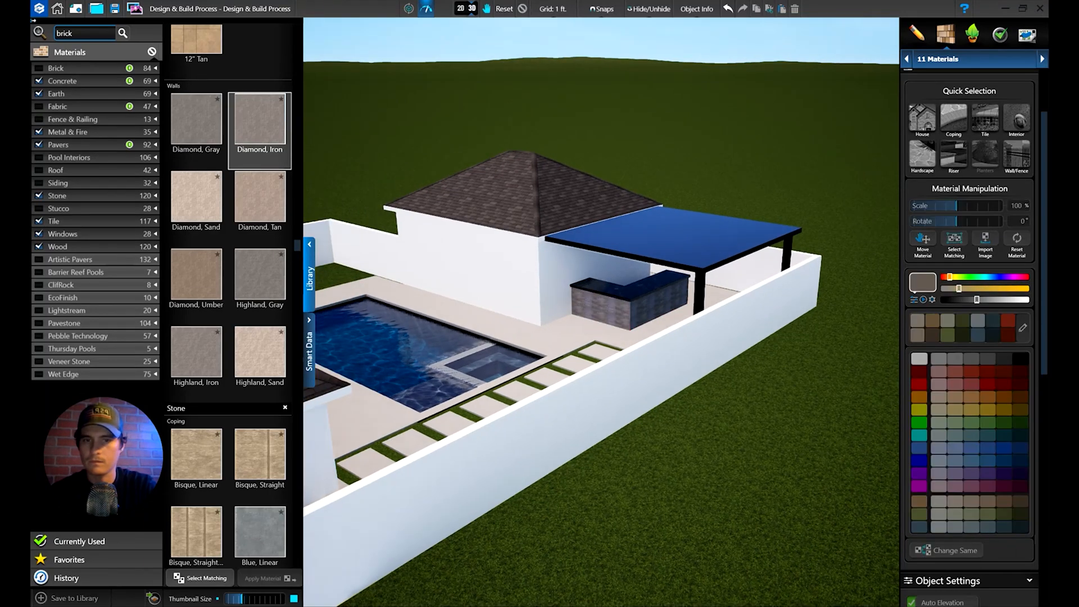
# Step: Examine the pool, spa and stepping pads from above and look over the favorite materials
pyautogui.moveTo(534, 315); pyautogui.dragTo(638, 320, button='middle')
pyautogui.moveTo(638, 321); pyautogui.dragTo(696, 349)
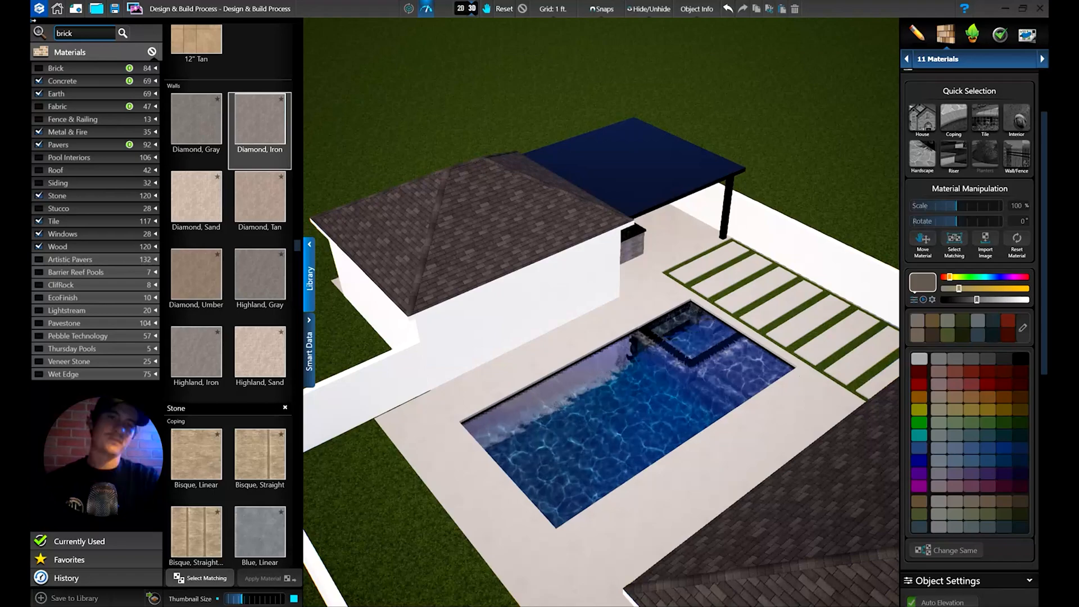
pyautogui.scroll(10, 696, 349)
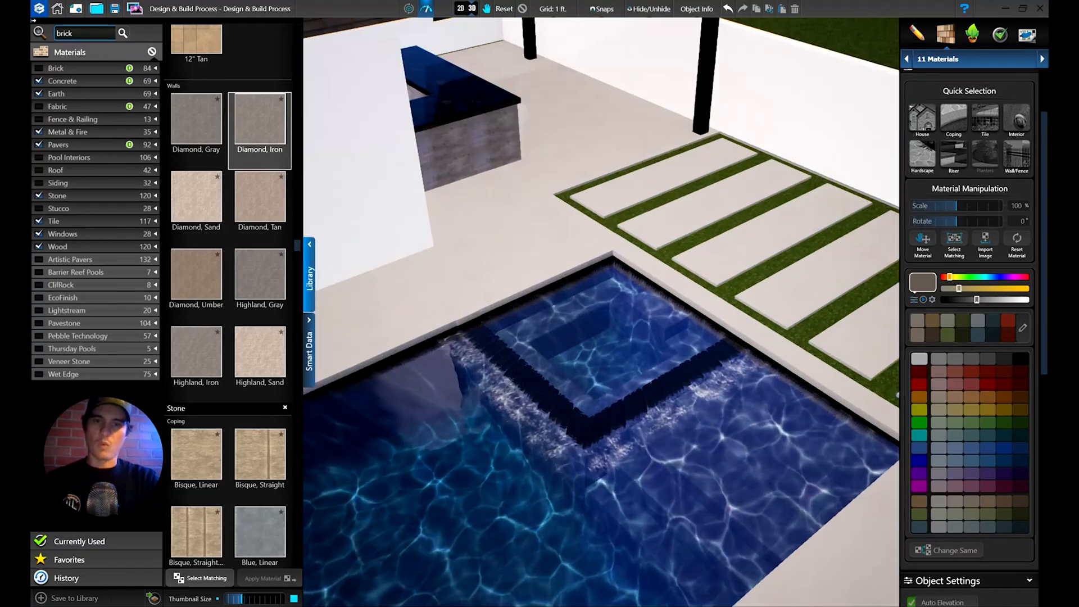
pyautogui.moveTo(619, 382); pyautogui.dragTo(653, 419)
pyautogui.scroll(-5, 591, 384)
pyautogui.scroll(3, 653, 419)
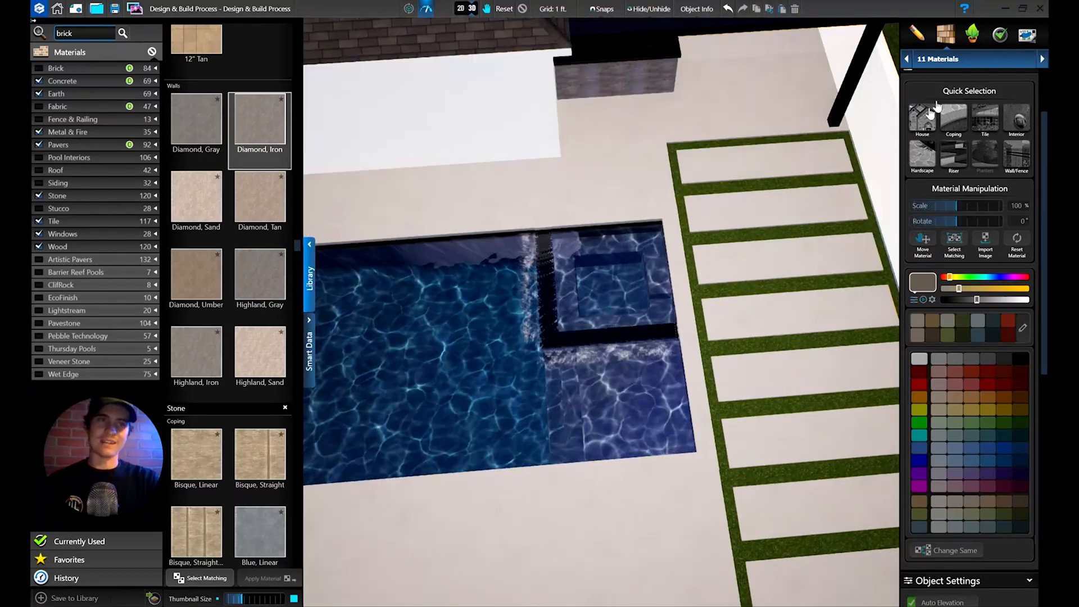
pyautogui.click(107, 561)
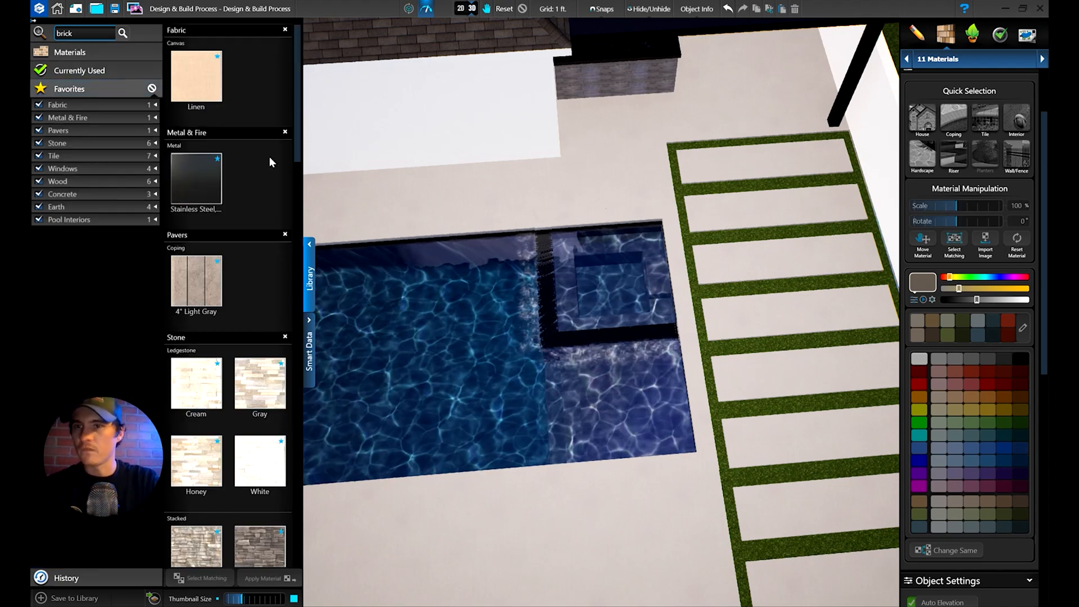
pyautogui.moveTo(295, 120); pyautogui.dragTo(309, 85)
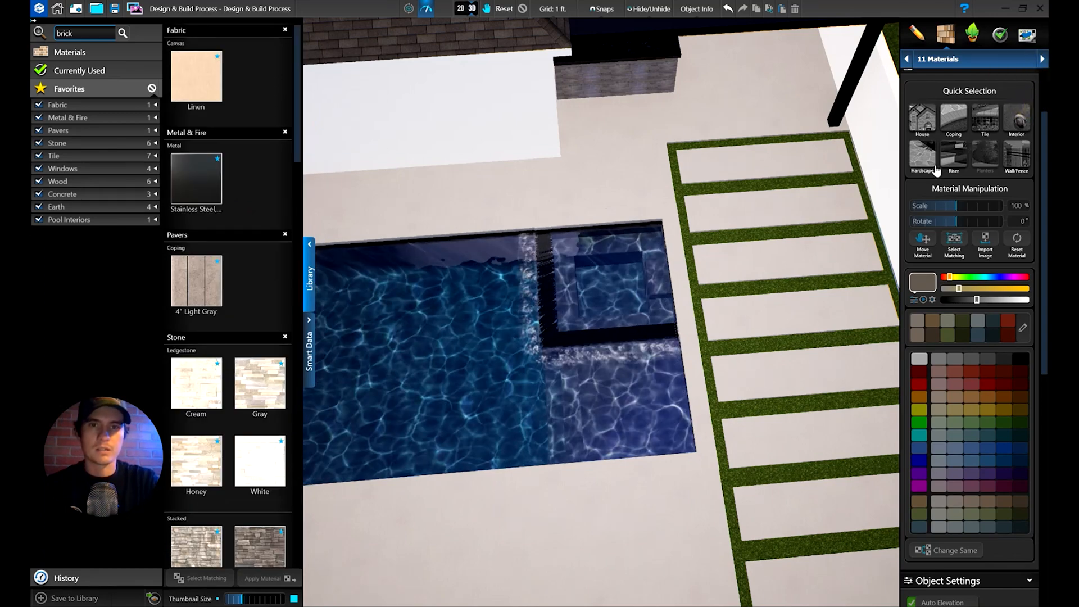
# Step: Place a gray 10" round anti-entrapment drain on the spa floor and paste a copy of it
pyautogui.click(972, 33)
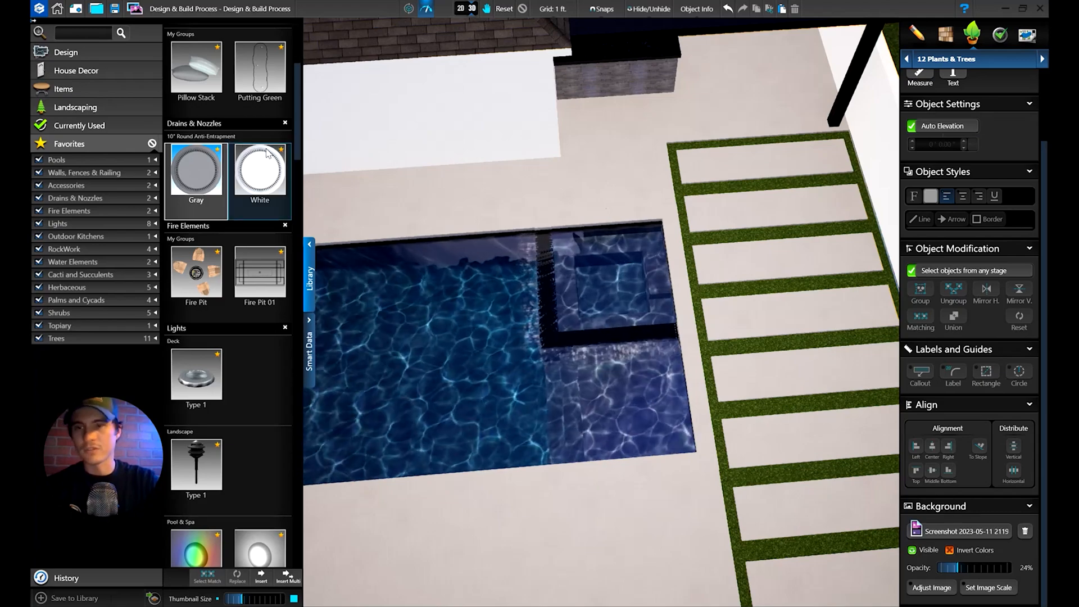
pyautogui.click(204, 188)
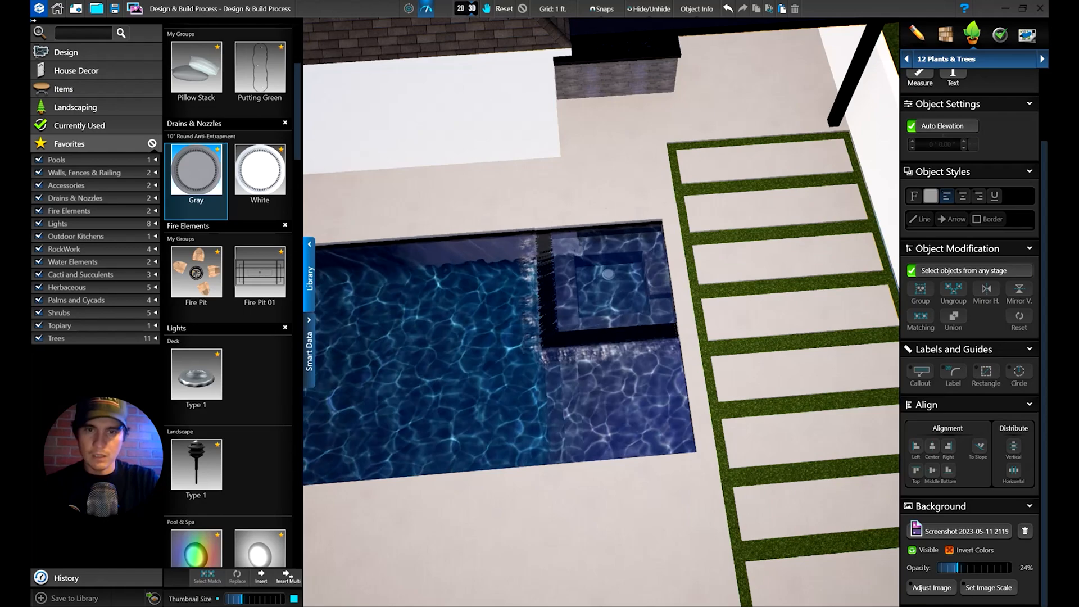
pyautogui.click(607, 274)
pyautogui.scroll(5, 636, 348)
pyautogui.moveTo(636, 352); pyautogui.dragTo(595, 287, button='middle')
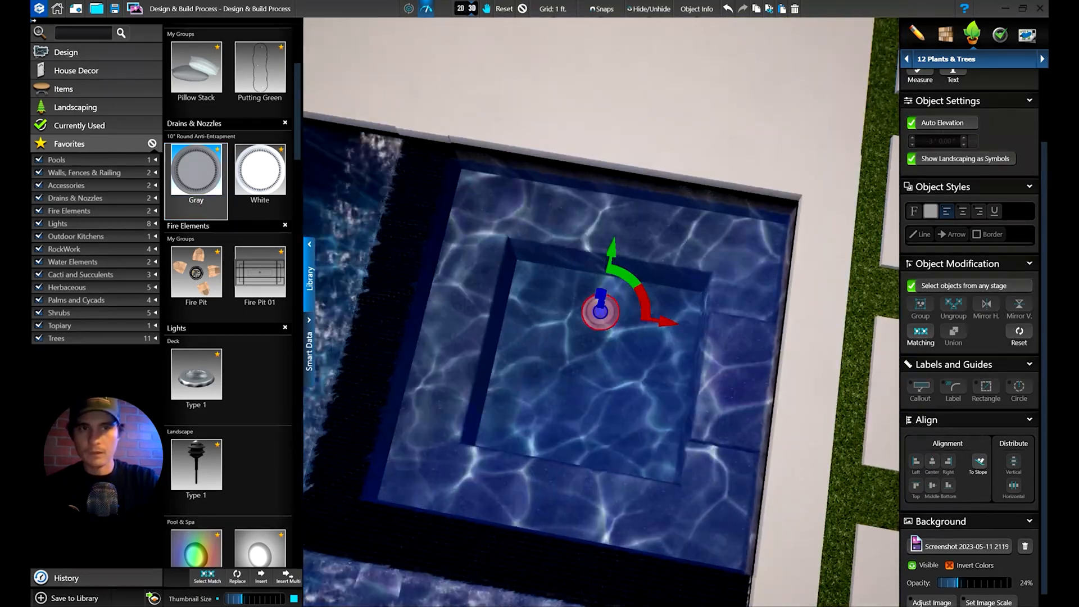
pyautogui.click(756, 10)
pyautogui.click(782, 10)
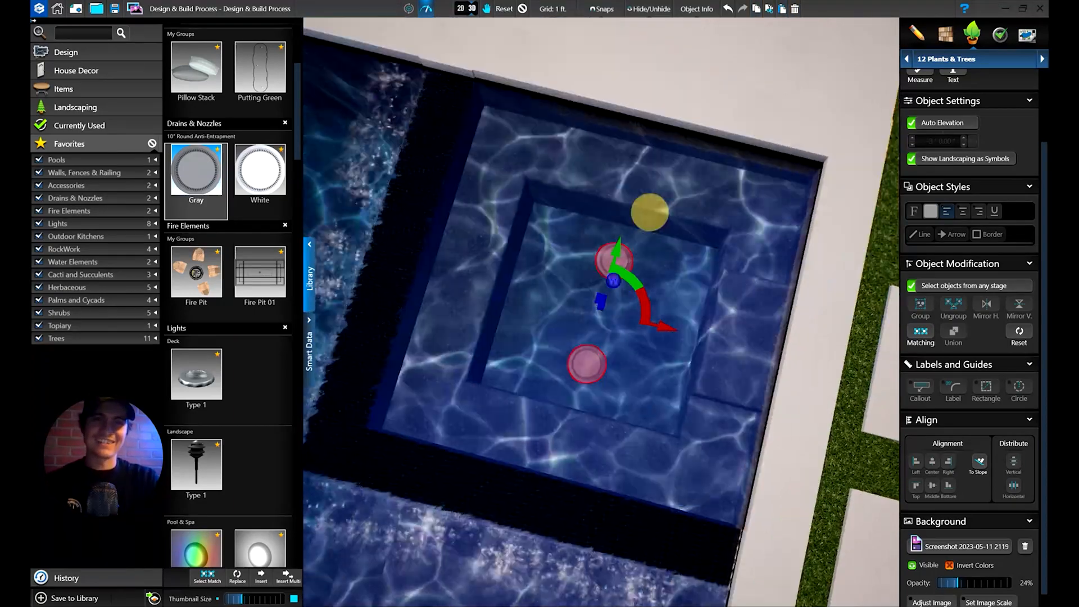
# Step: Try to duplicate the two selected spa drains and dismiss the dialog that interrupts it
pyautogui.scroll(2, 992, 219)
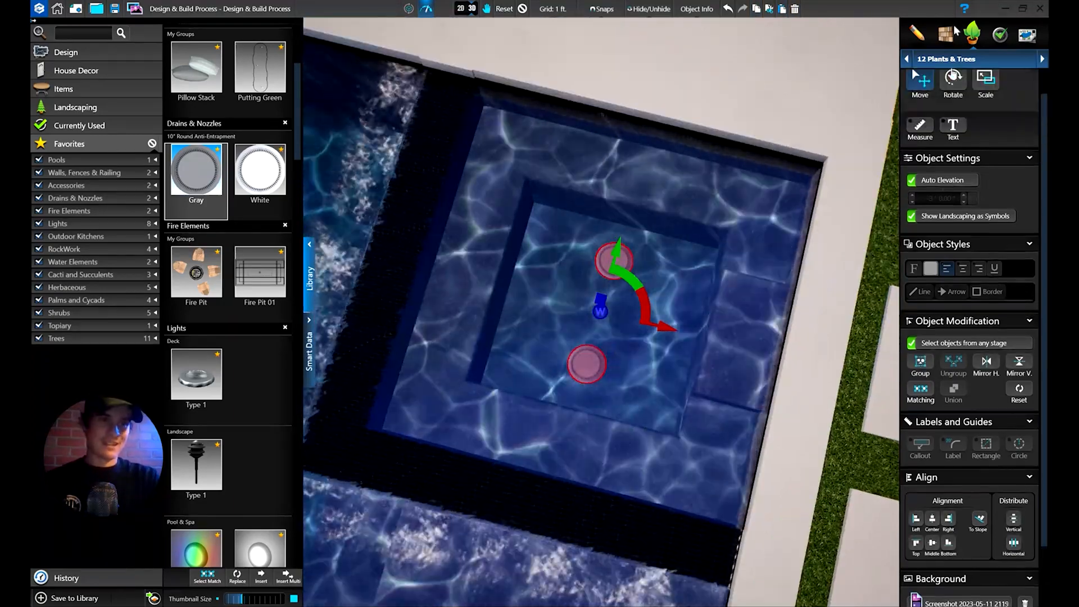
pyautogui.scroll(-1, 712, 319)
pyautogui.click(757, 10)
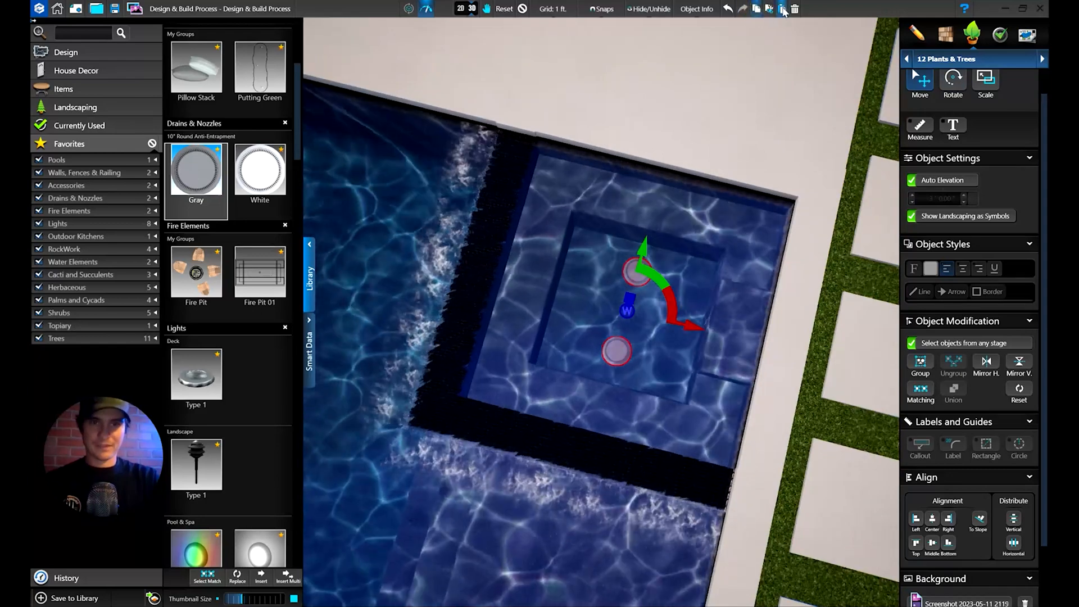
pyautogui.click(782, 10)
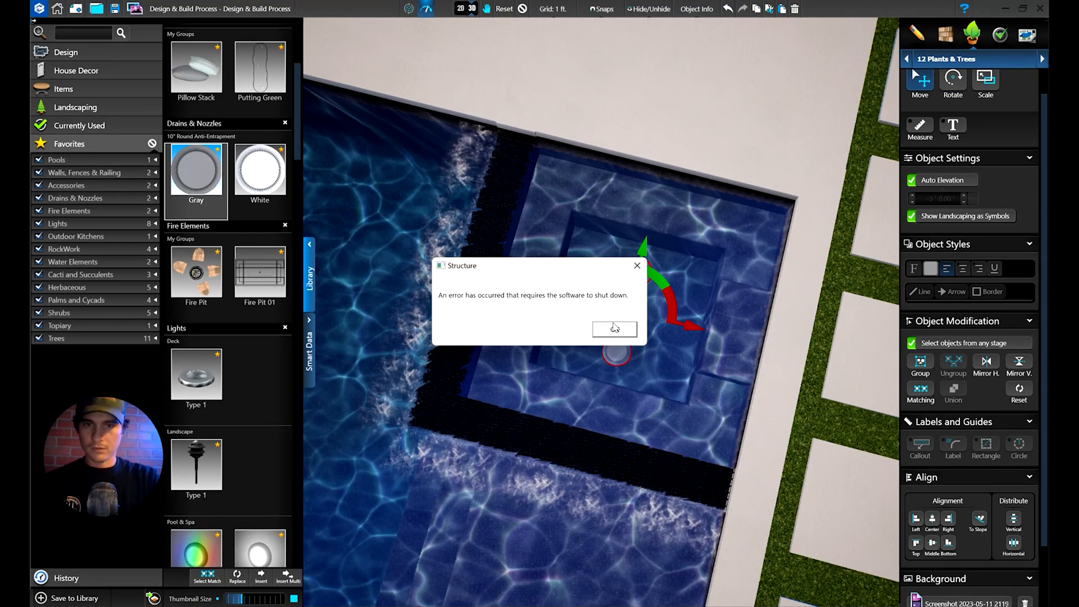
pyautogui.click(615, 335)
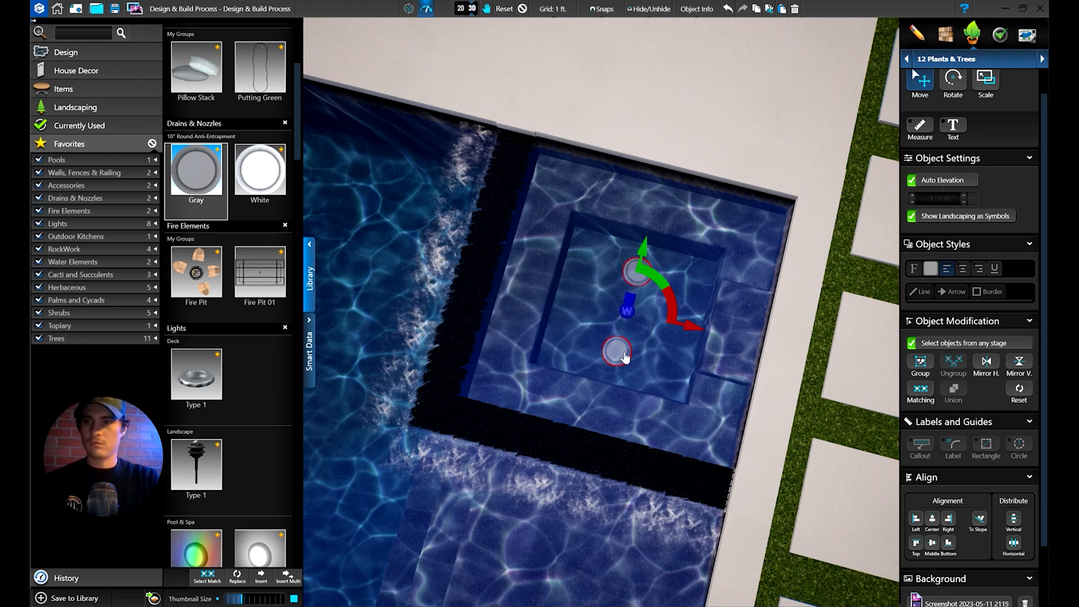
pyautogui.hotkey('alt', 'Tab')
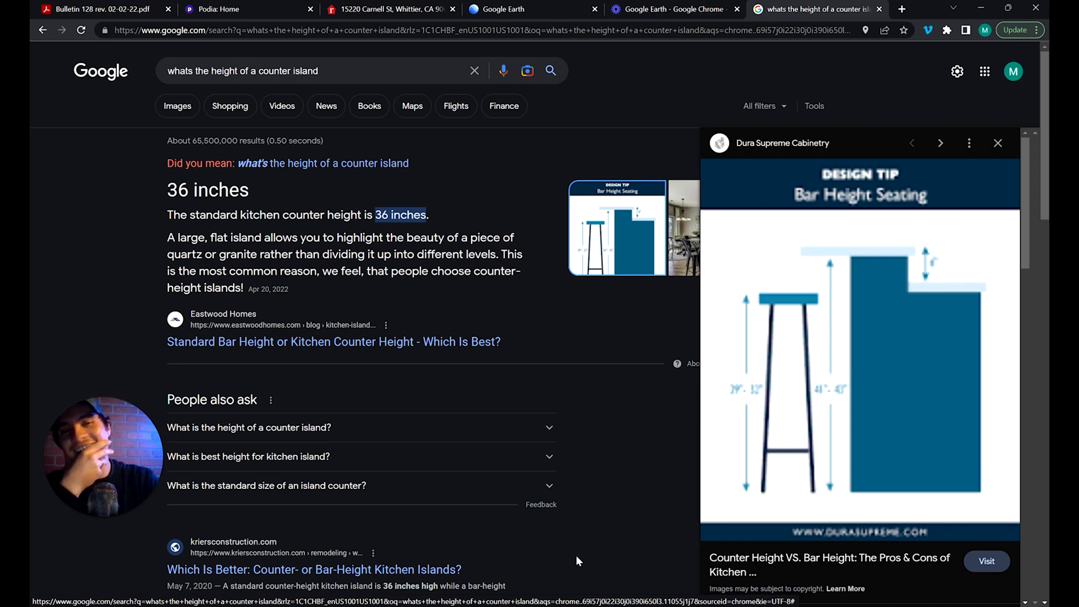
pyautogui.click(997, 143)
pyautogui.click(660, 502)
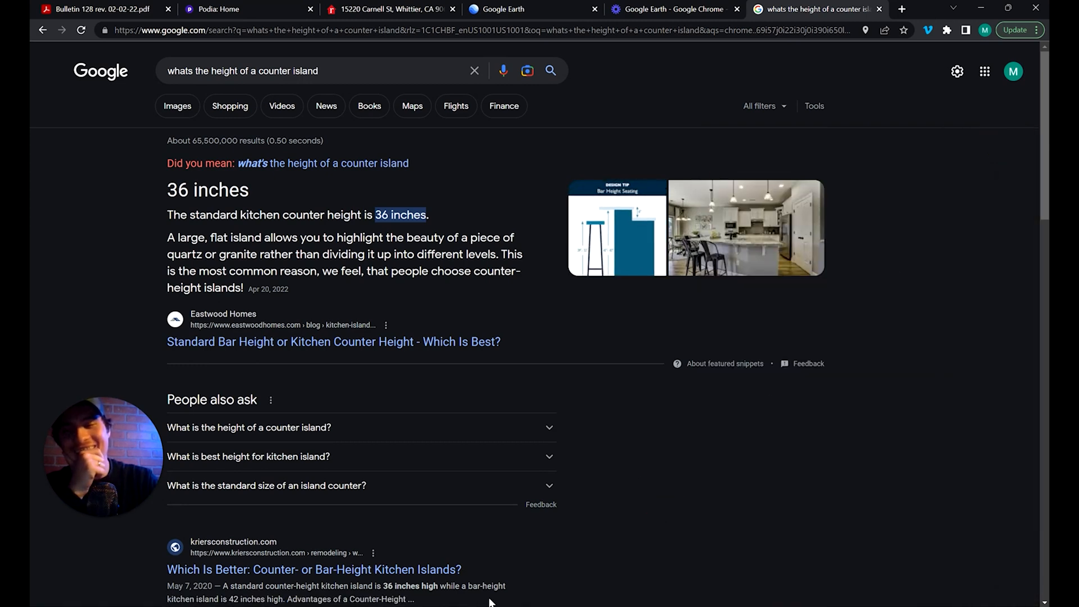
# Step: Switch to Vip3D, reopen the recent project Design & Build Process and display it in 3D
pyautogui.click(574, 606)
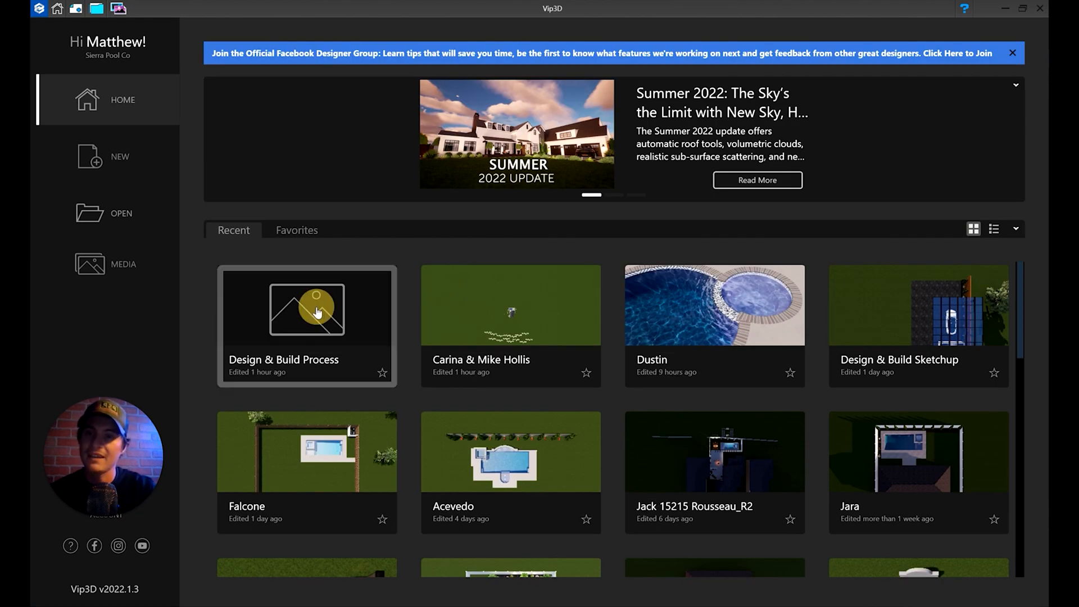
pyautogui.click(357, 314)
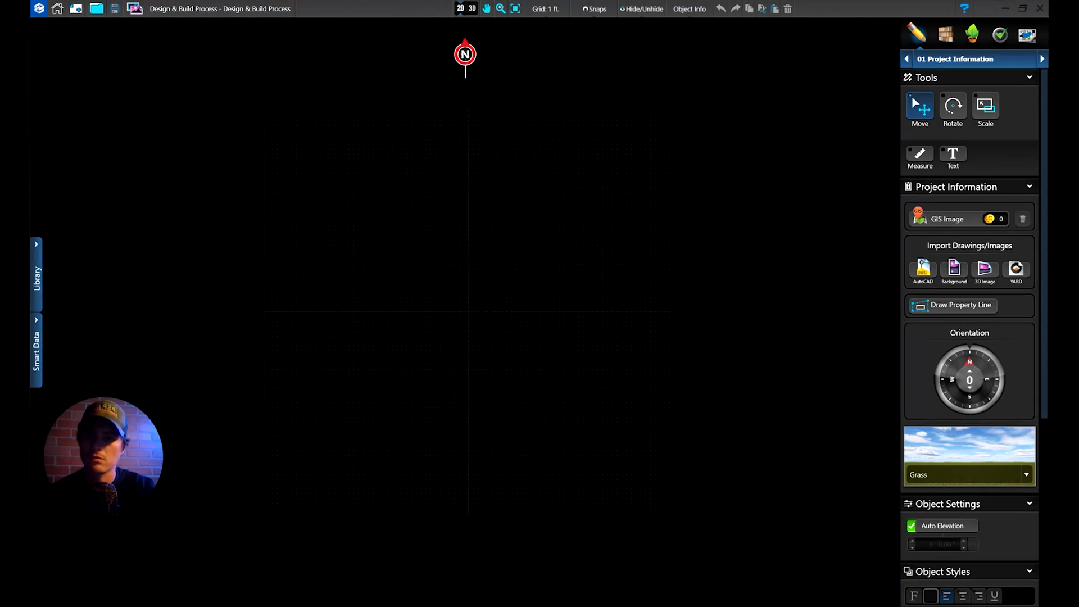
pyautogui.click(470, 310)
pyautogui.moveTo(480, 346); pyautogui.dragTo(567, 265)
pyautogui.click(471, 9)
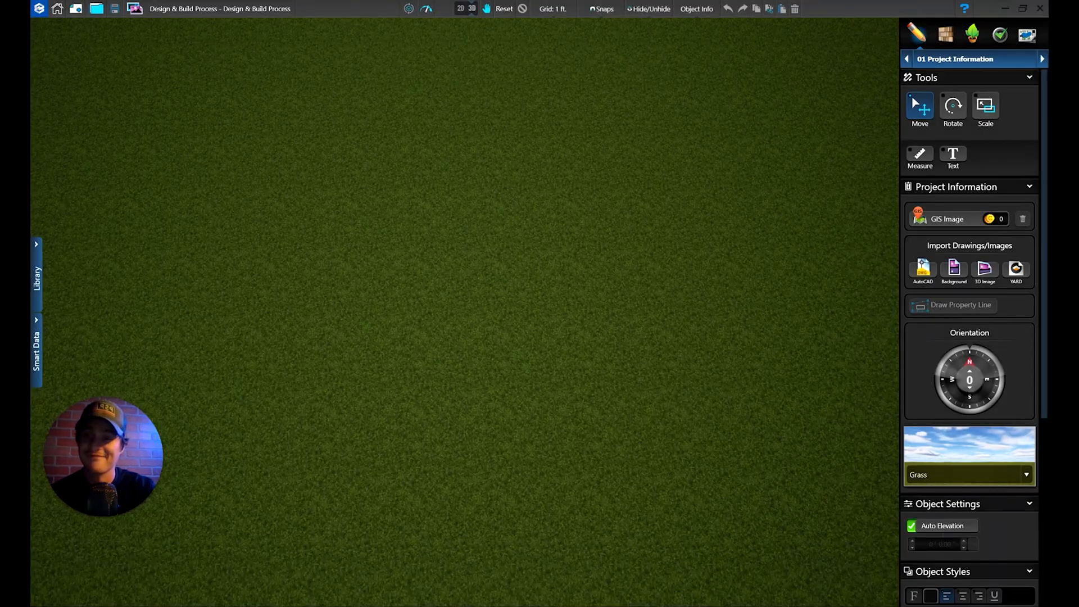
pyautogui.click(508, 362)
pyautogui.moveTo(507, 362); pyautogui.dragTo(543, 340)
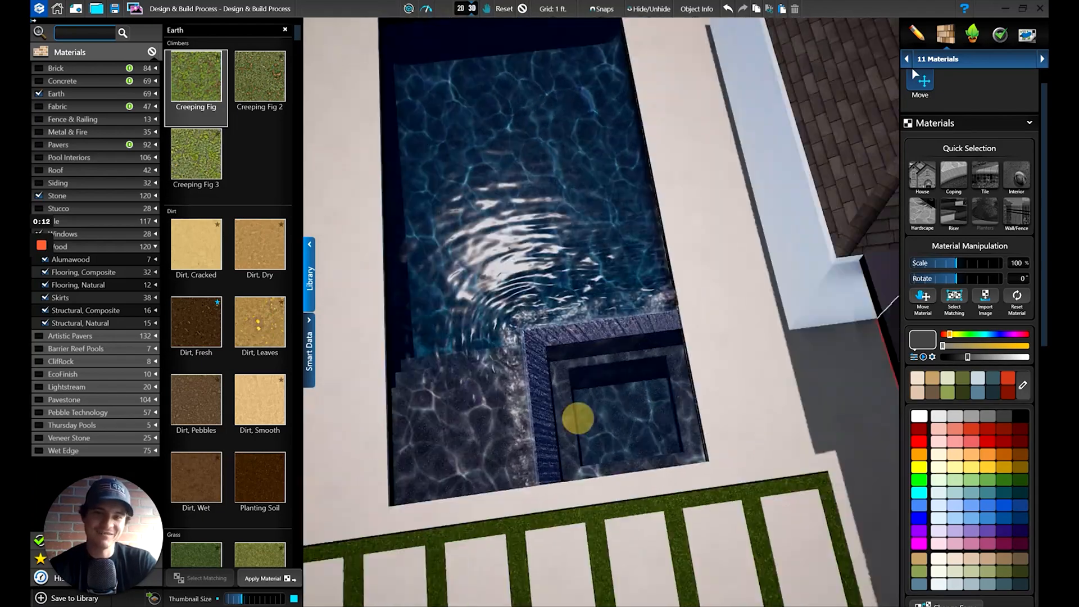
# Step: Apply the Oak, Weathered natural wood flooring material to the outdoor kitchen counter's base
pyautogui.moveTo(578, 419); pyautogui.dragTo(632, 373, button='right')
pyautogui.moveTo(632, 372); pyautogui.dragTo(503, 529, button='middle')
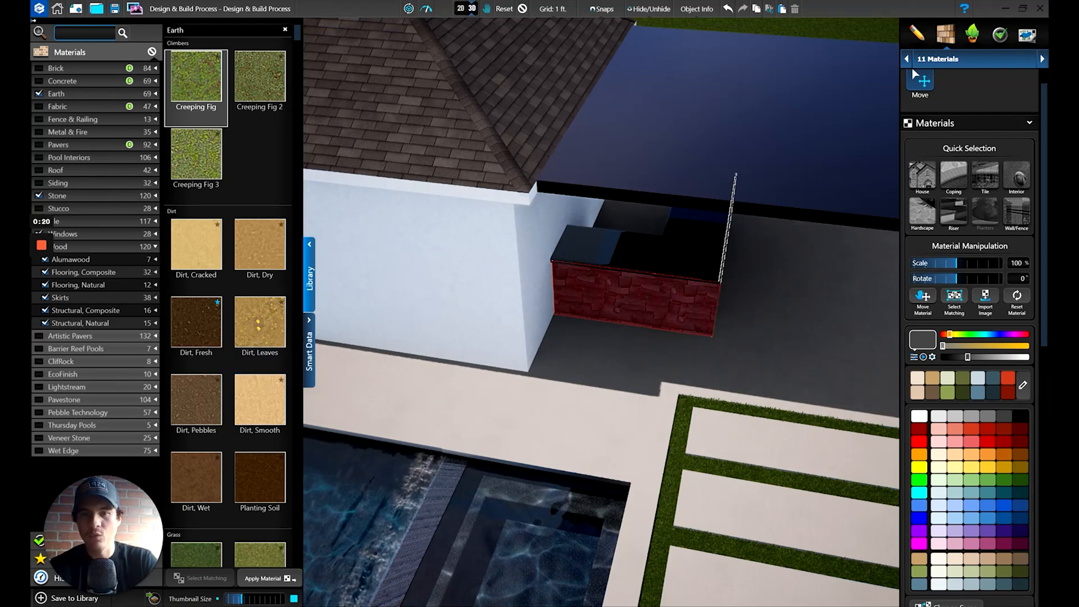
pyautogui.moveTo(714, 337); pyautogui.dragTo(596, 382, button='middle')
pyautogui.scroll(4, 602, 337)
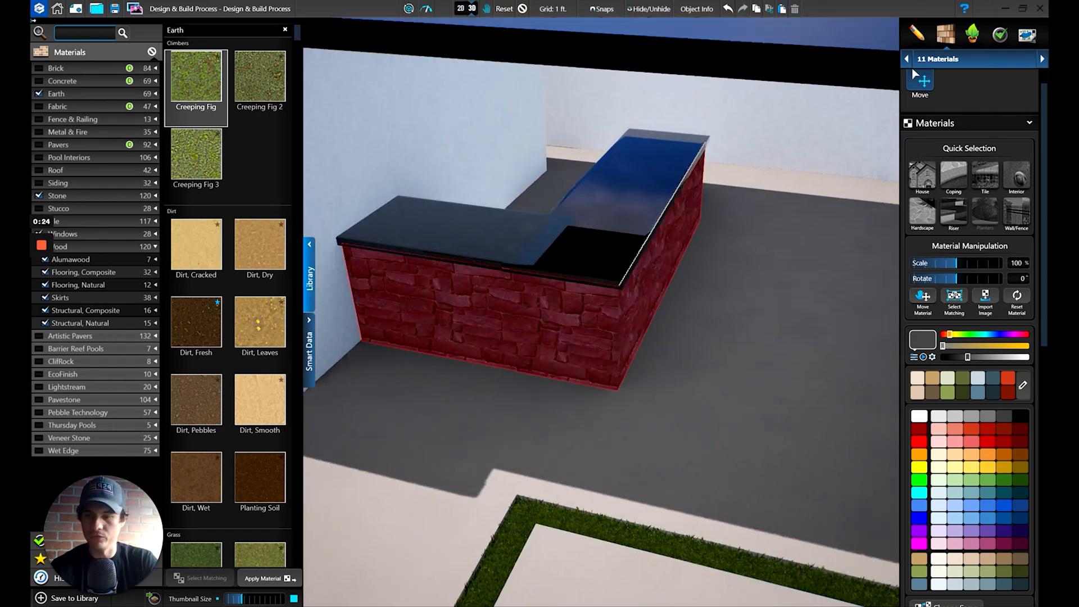
pyautogui.press('XF86AudioLowerVolume')
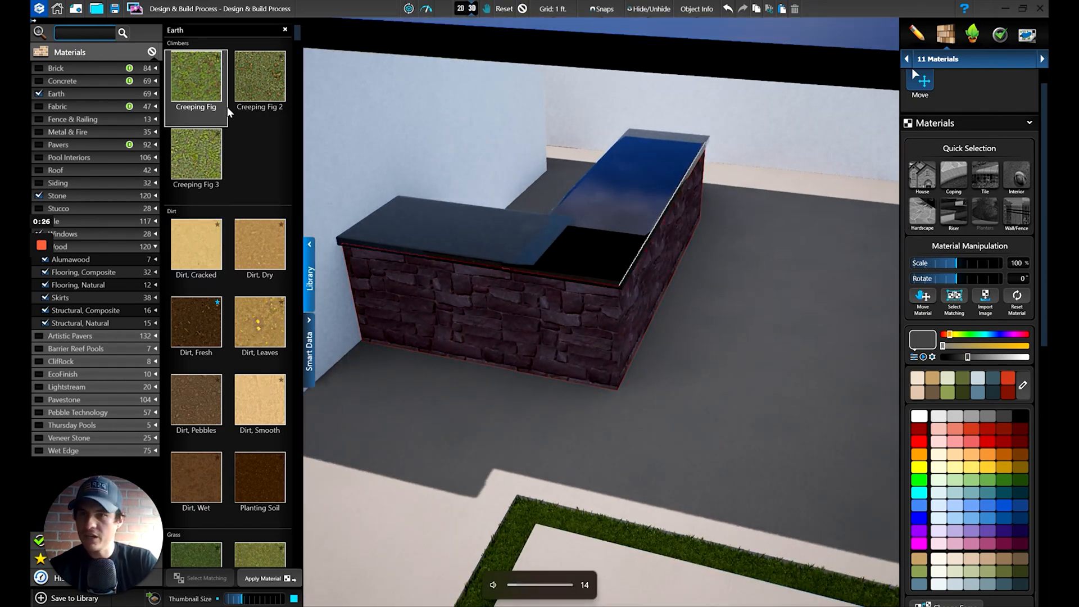
pyautogui.moveTo(296, 36); pyautogui.dragTo(296, 482)
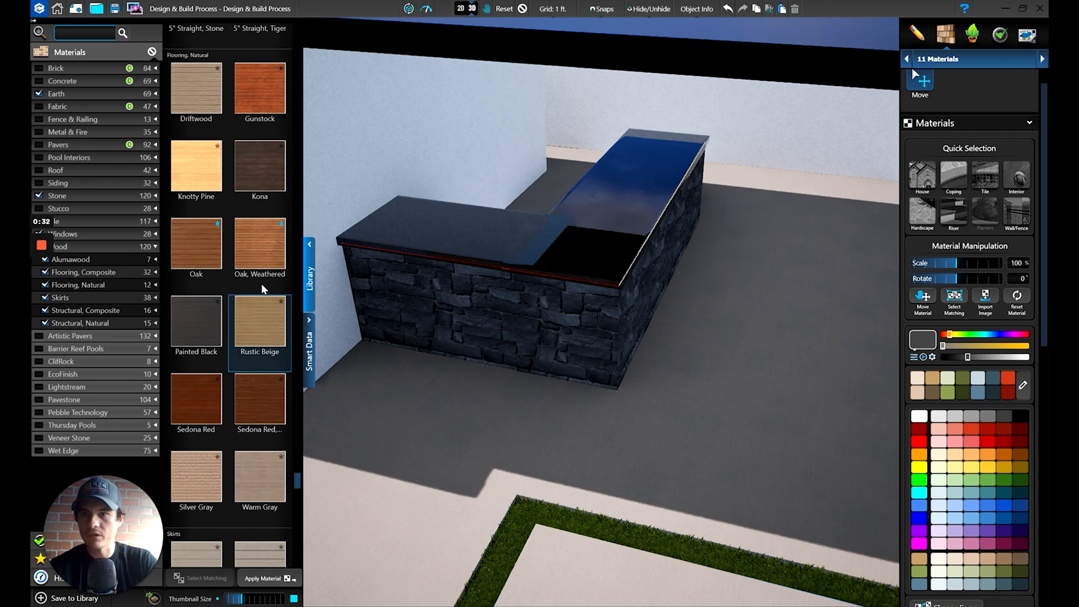
pyautogui.click(251, 257)
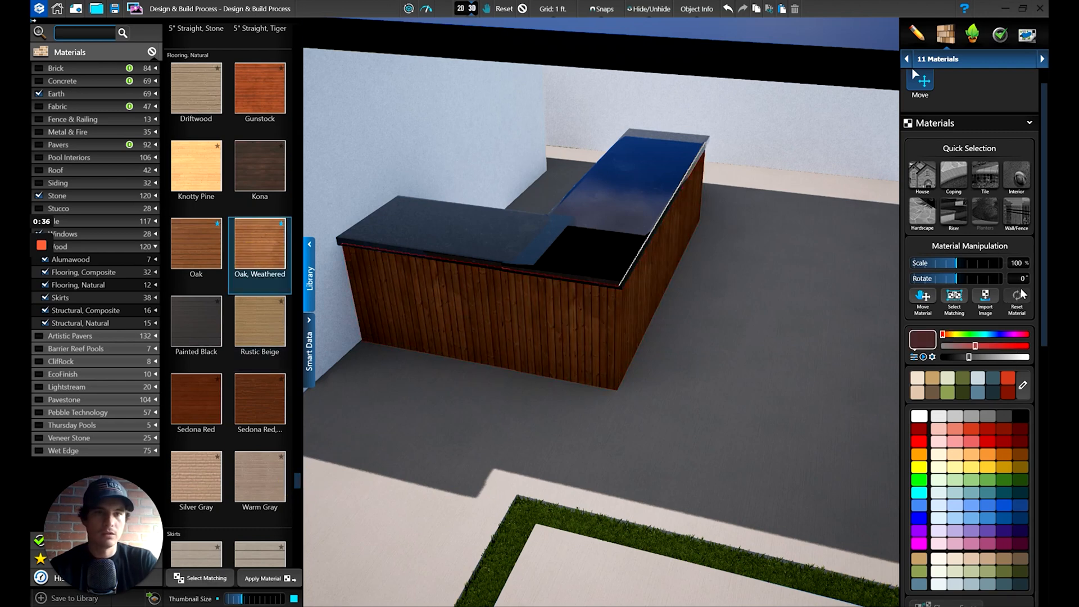
# Step: Rotate the wood material on the counter base to 90° and scale it to 157%
pyautogui.scroll(1, 1022, 294)
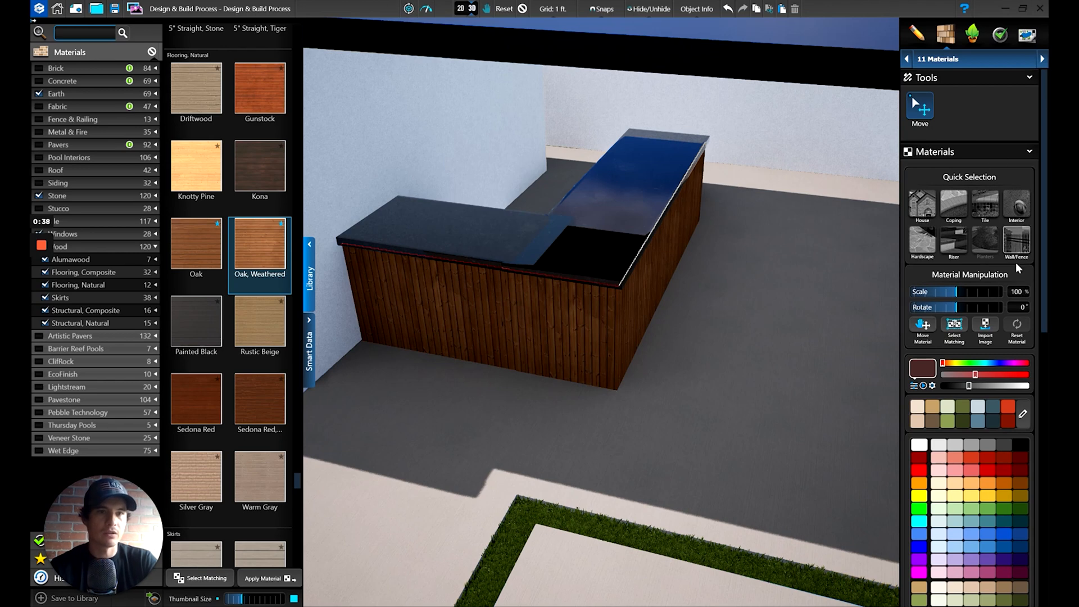
pyautogui.click(1021, 304)
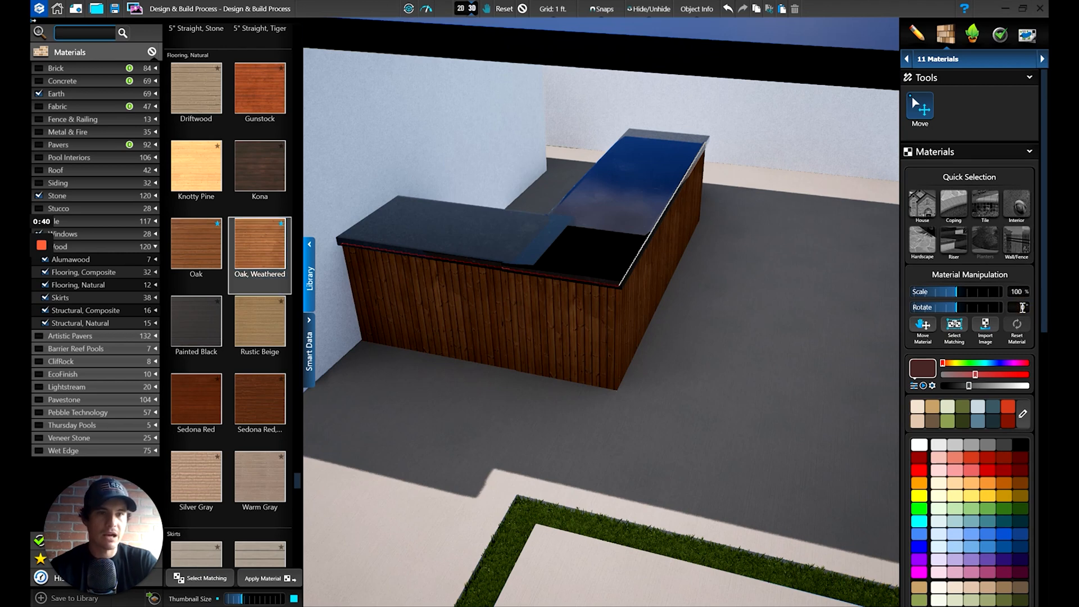
pyautogui.write('90')
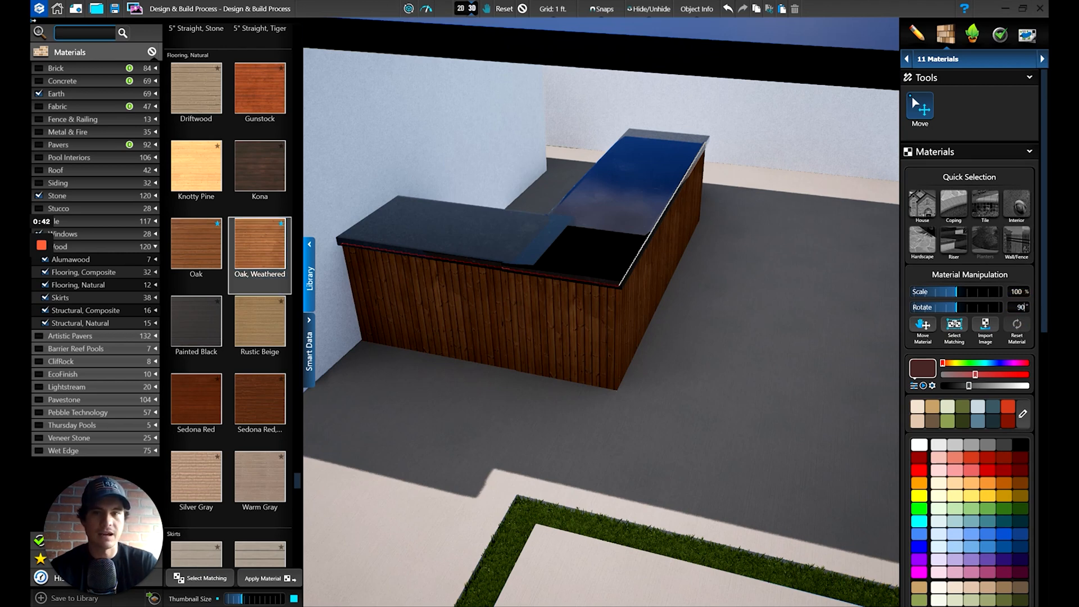
pyautogui.press('Return')
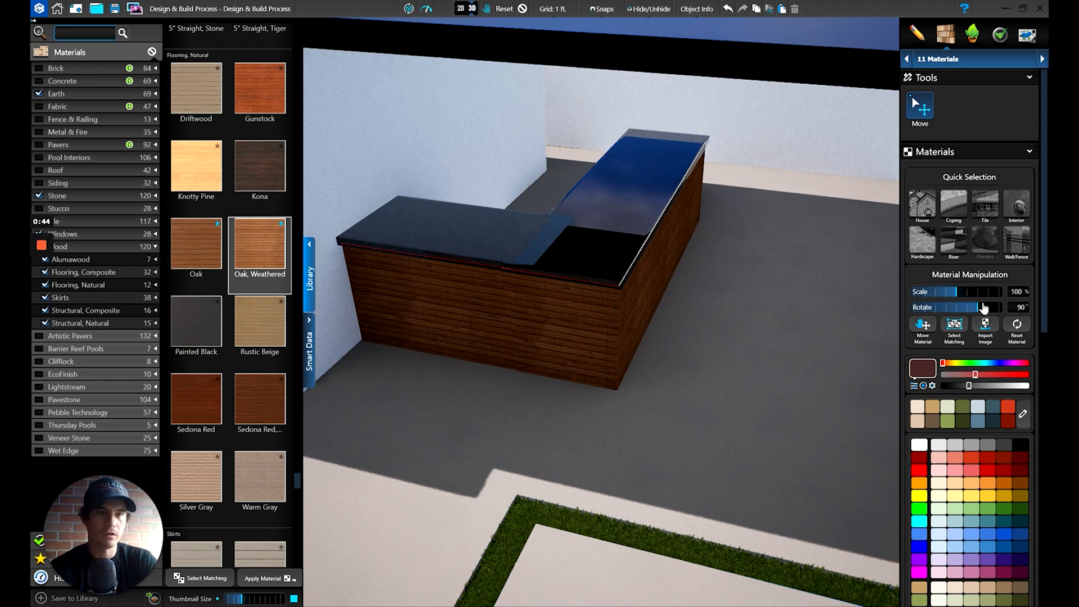
pyautogui.moveTo(977, 293); pyautogui.dragTo(982, 300)
# Step: Desaturate and darken the counter base's wood color to a dark gray, and deselect the base
pyautogui.moveTo(956, 374); pyautogui.dragTo(958, 377)
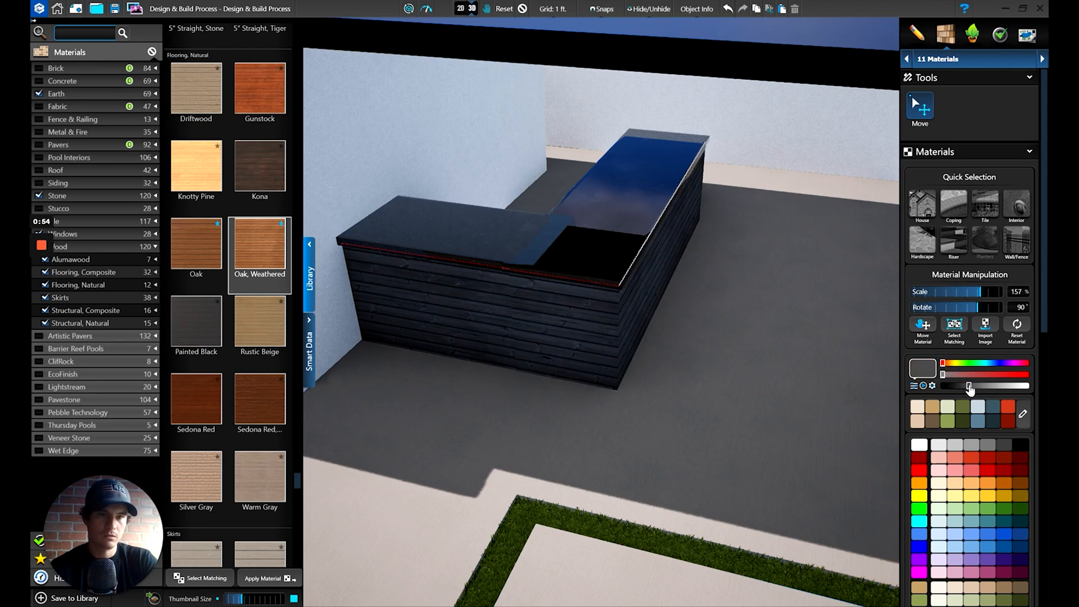
pyautogui.moveTo(970, 385)
pyautogui.mouseDown()
pyautogui.moveTo(992, 384)
pyautogui.moveTo(962, 389)
pyautogui.mouseUp()
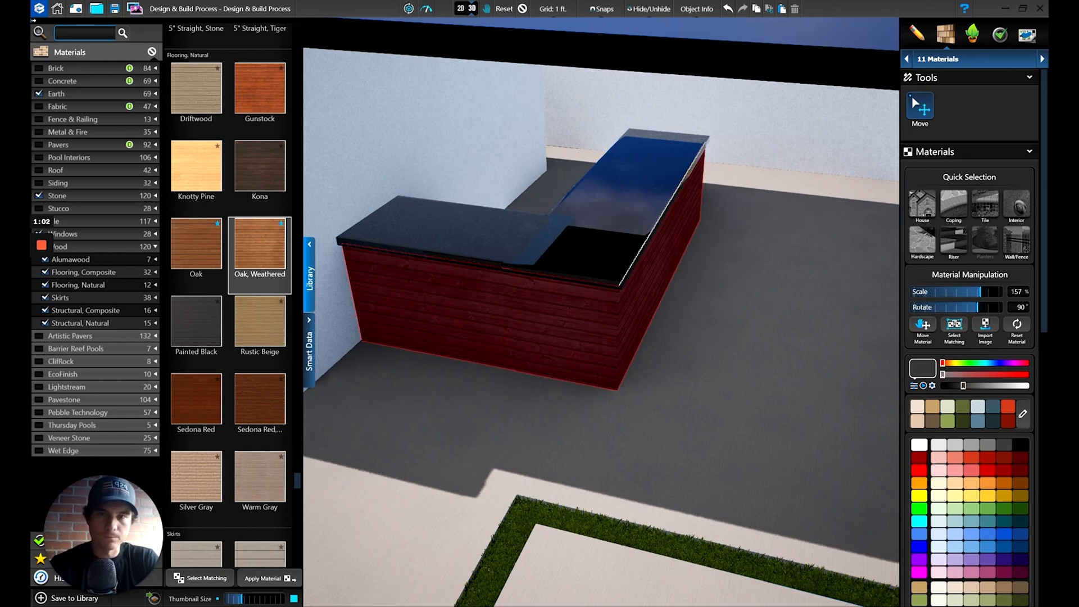
pyautogui.moveTo(683, 219); pyautogui.dragTo(662, 220)
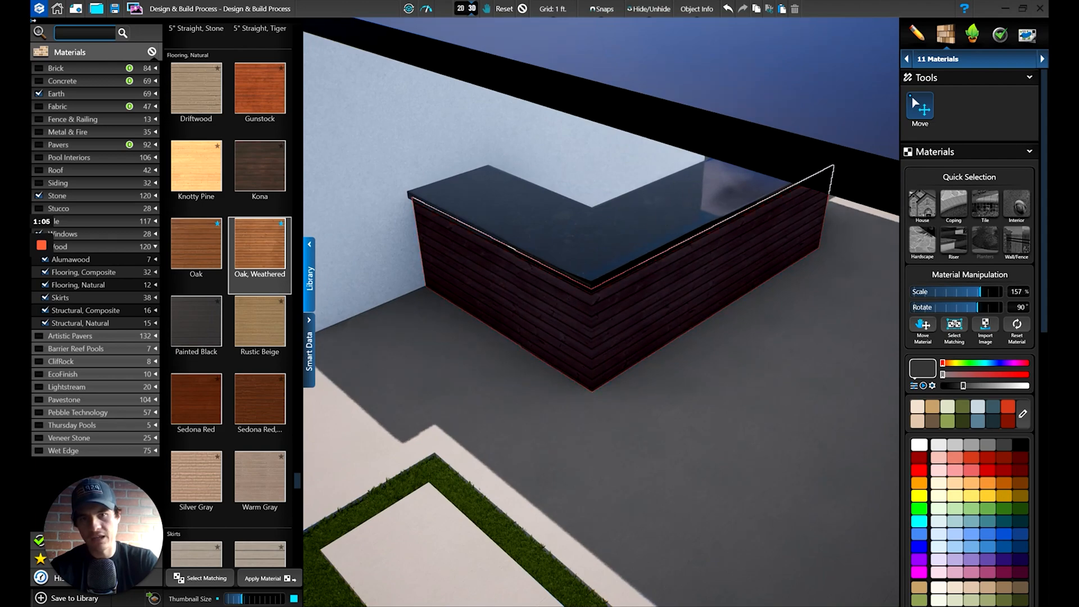
pyautogui.click(559, 300)
pyautogui.click(581, 315)
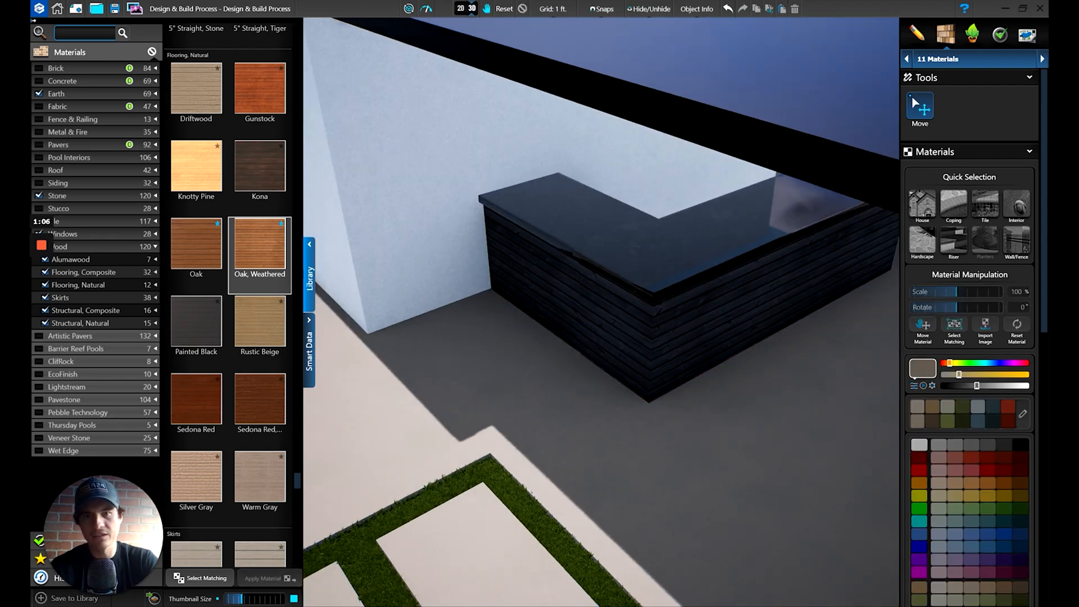
# Step: Examine the outdoor kitchen counter's wood cladding and its surroundings from several angles
pyautogui.moveTo(581, 314); pyautogui.dragTo(725, 297, button='middle')
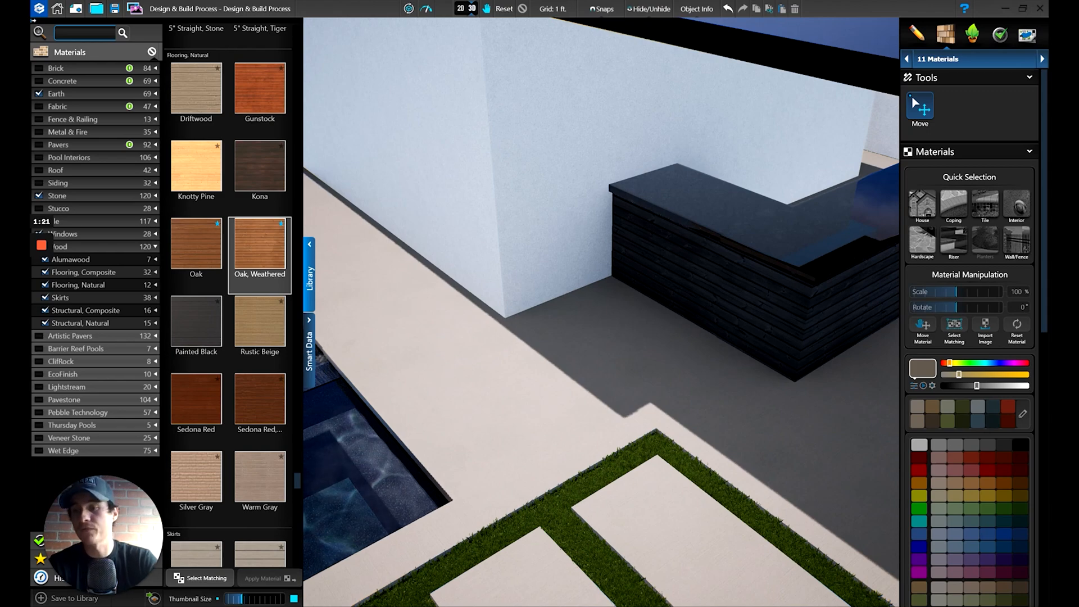
pyautogui.moveTo(688, 303); pyautogui.dragTo(653, 327, button='right')
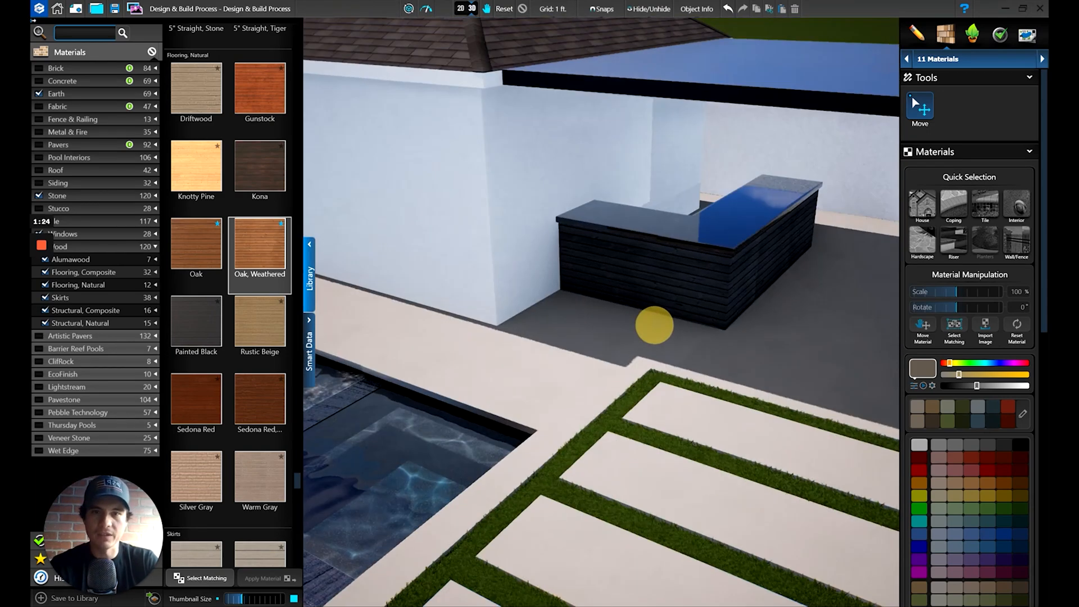
pyautogui.scroll(6, 652, 328)
pyautogui.moveTo(672, 379)
pyautogui.mouseDown(button='right')
pyautogui.moveTo(646, 347)
pyautogui.moveTo(667, 361)
pyautogui.moveTo(668, 389)
pyautogui.moveTo(645, 357)
pyautogui.mouseUp(button='right')
pyautogui.scroll(-6, 669, 383)
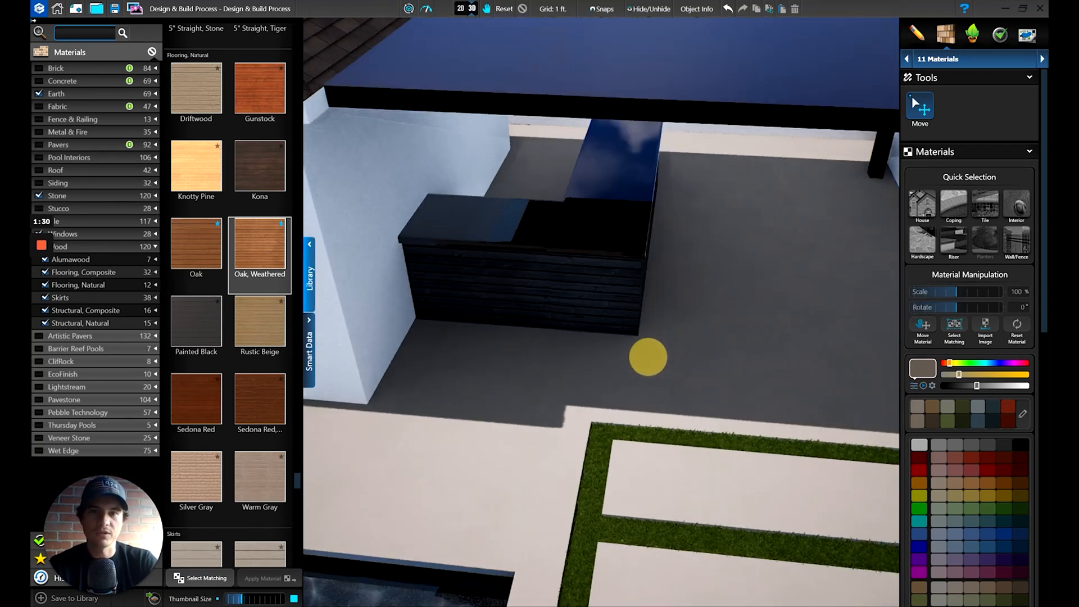
# Step: Darken the outdoor kitchen countertop's color to near black
pyautogui.scroll(4, 645, 356)
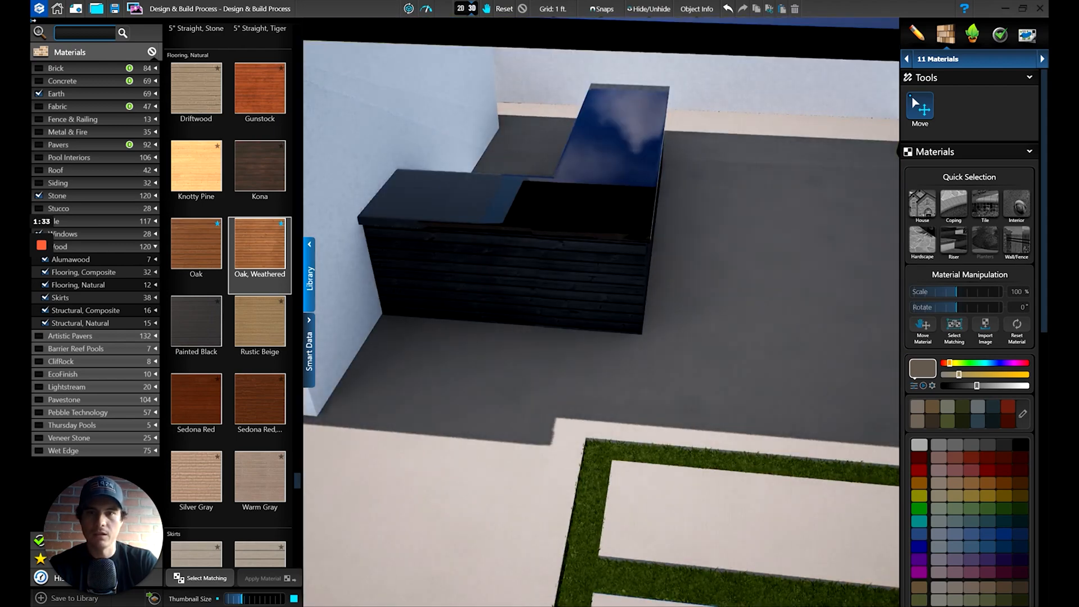
pyautogui.scroll(2, 601, 313)
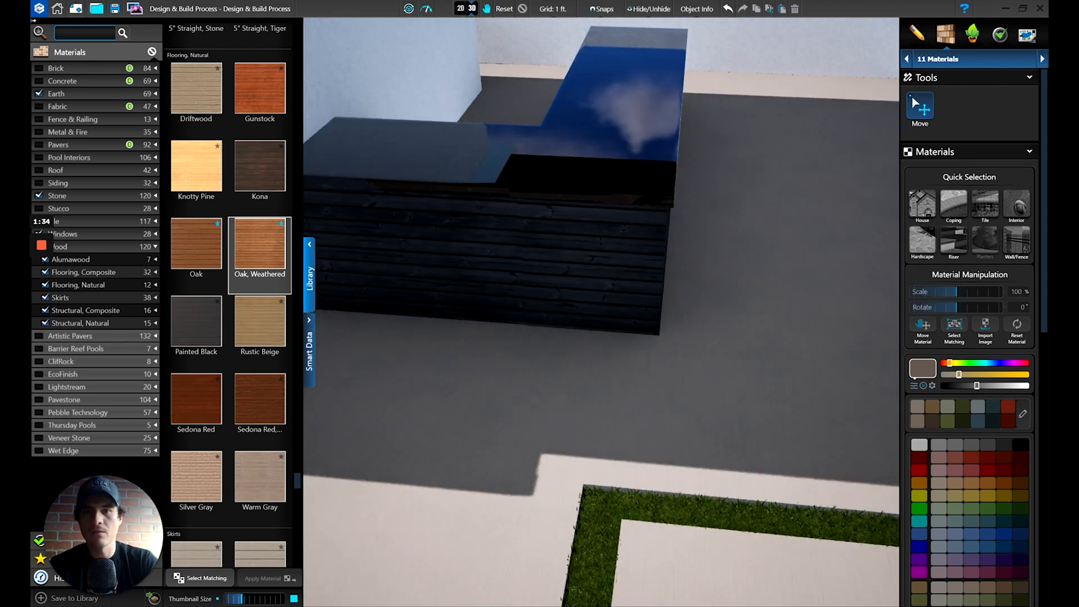
pyautogui.click(591, 186)
pyautogui.click(1009, 385)
pyautogui.click(1021, 385)
pyautogui.moveTo(1022, 388); pyautogui.dragTo(945, 386)
# Step: Examine the outdoor kitchen, pergola and pool area from several distances and angles
pyautogui.moveTo(630, 303); pyautogui.dragTo(633, 304, button='right')
pyautogui.scroll(-10, 633, 304)
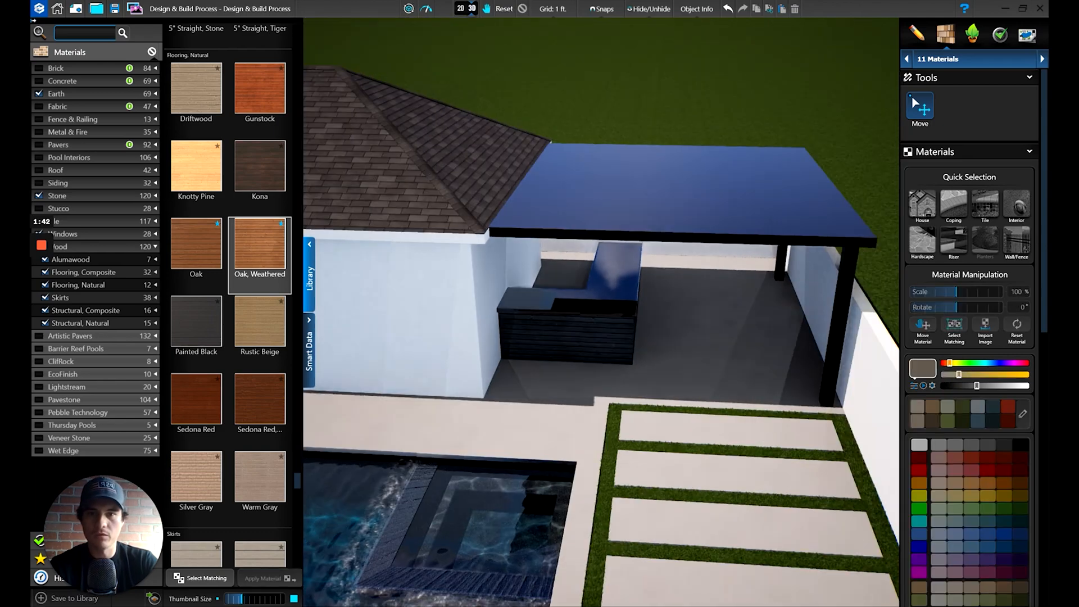
pyautogui.moveTo(725, 326); pyautogui.dragTo(604, 333, button='right')
pyautogui.moveTo(604, 332); pyautogui.dragTo(800, 332, button='middle')
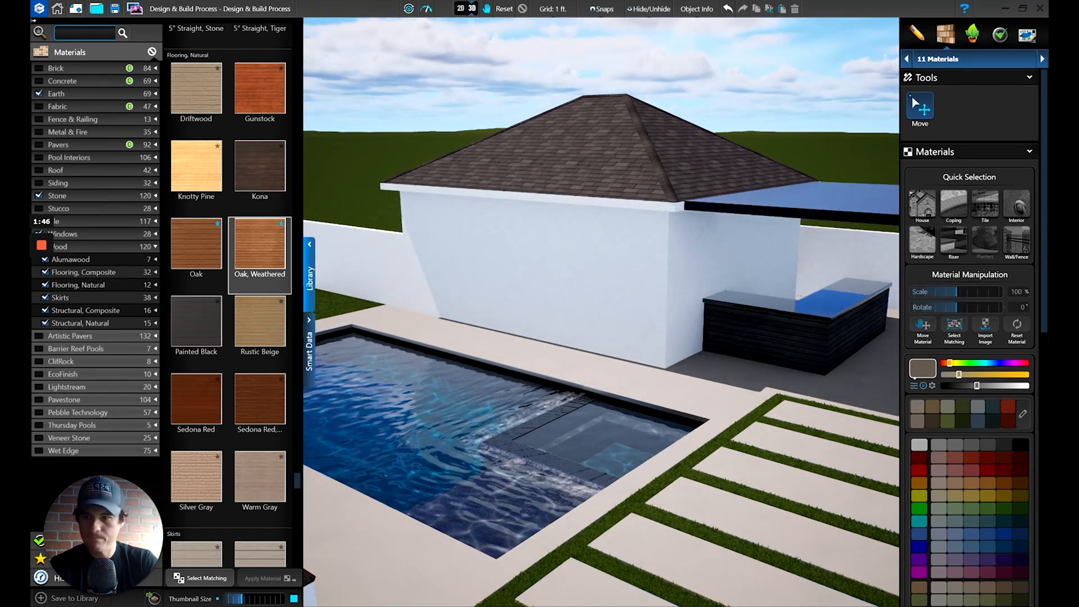
pyautogui.scroll(5, 703, 473)
pyautogui.moveTo(704, 473); pyautogui.dragTo(730, 482, button='right')
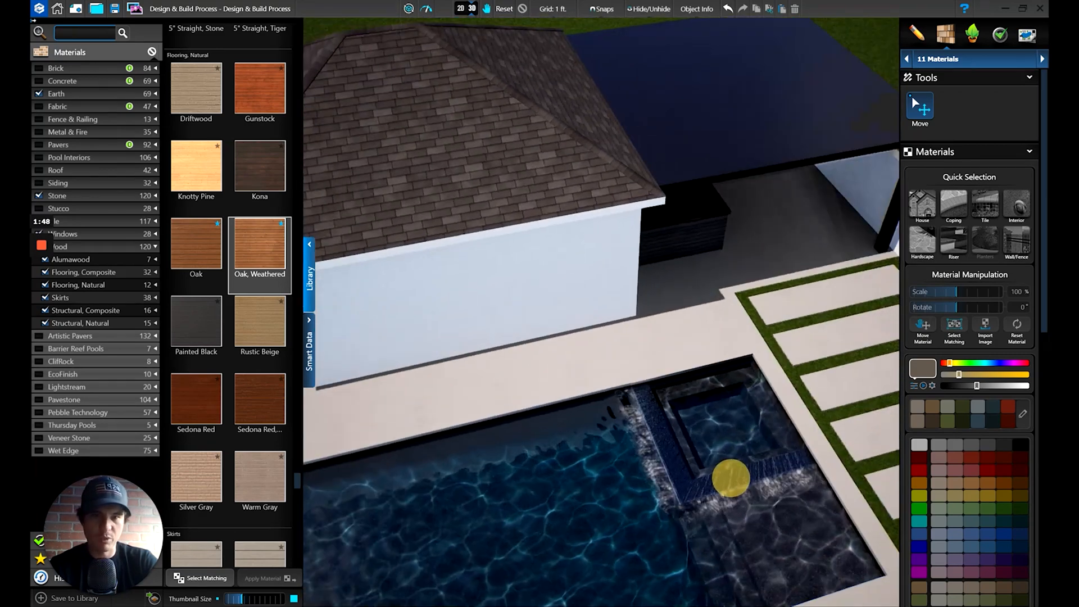
pyautogui.moveTo(604, 342); pyautogui.dragTo(503, 294, button='middle')
# Step: In the 2D plan's spa stage, select the 7' square spa and raise its height to 1' 6"
pyautogui.click(461, 9)
pyautogui.click(970, 65)
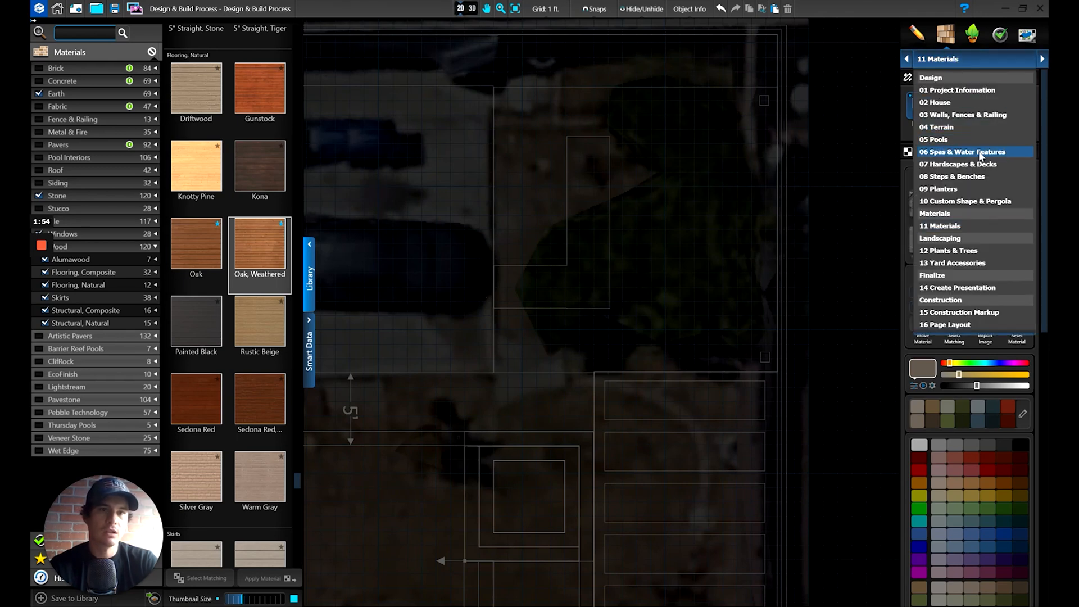
pyautogui.click(549, 446)
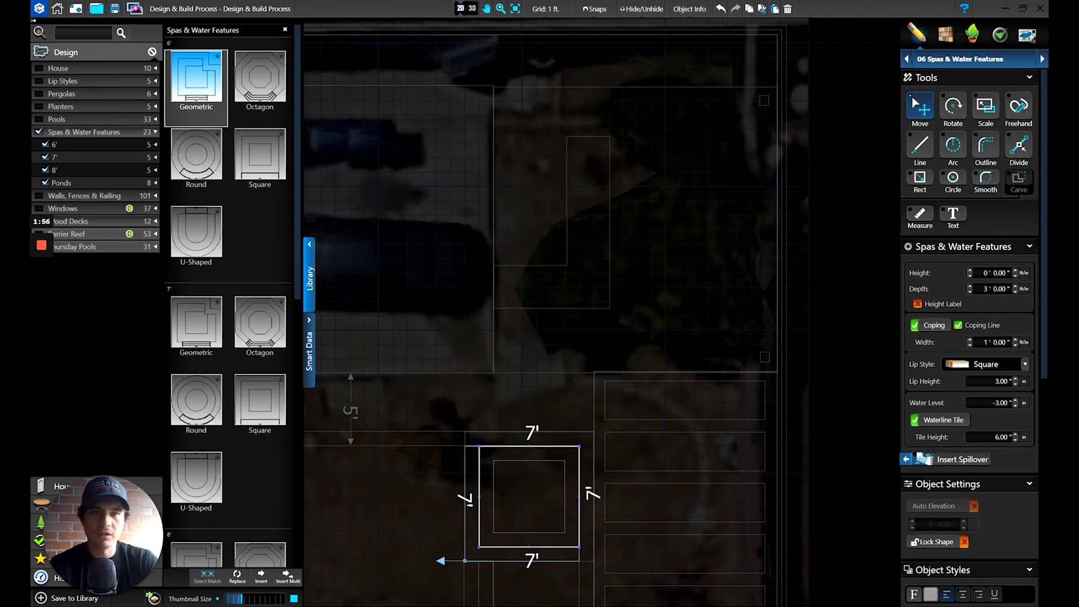
pyautogui.click(970, 271)
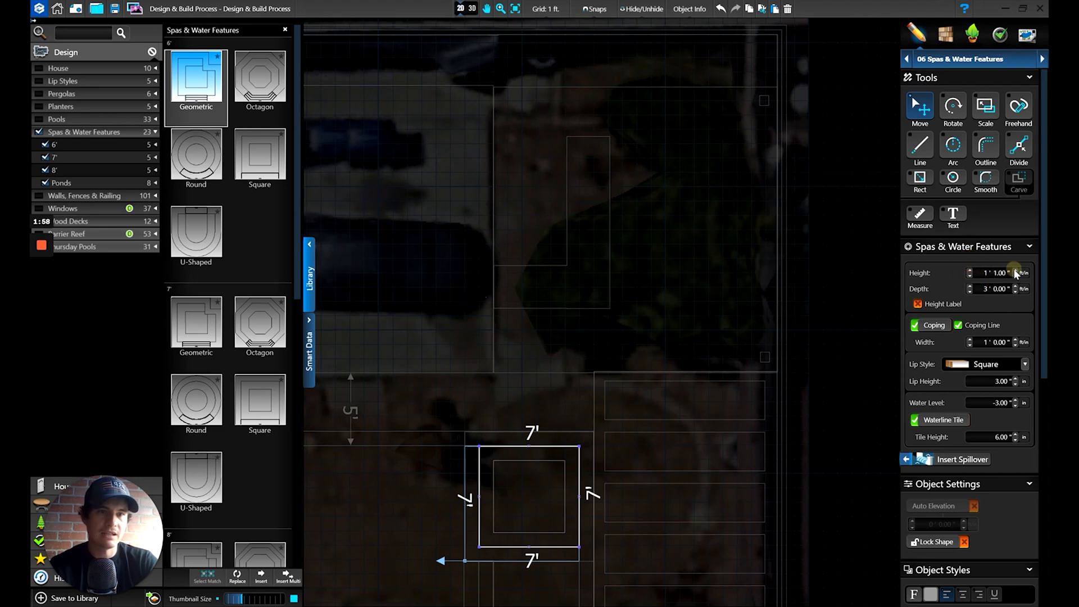
pyautogui.click(1015, 270)
pyautogui.click(1015, 270)
pyautogui.click(1016, 270)
pyautogui.click(1015, 270)
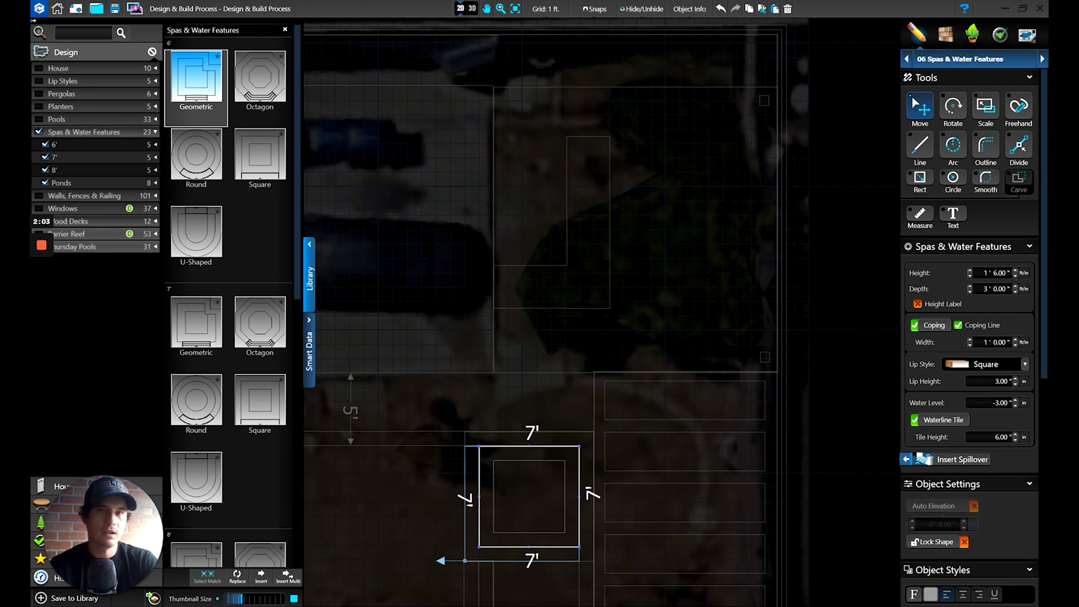
# Step: Check the raised spa in 3D, and shorten its spillover slightly at both ends in 2D to about 15' 7"
pyautogui.click(478, 9)
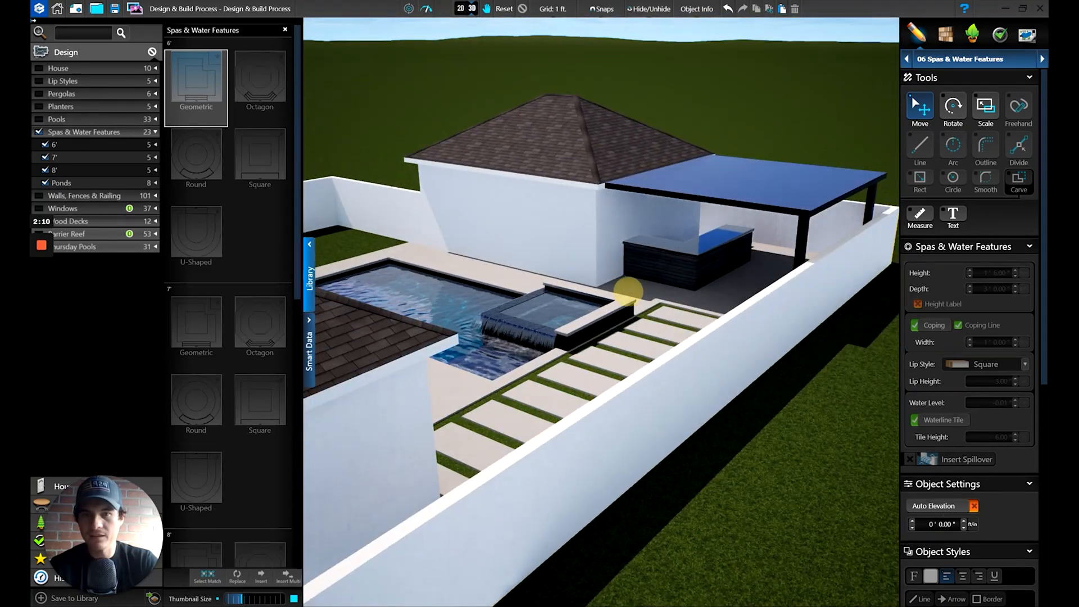
pyautogui.scroll(5, 628, 288)
pyautogui.moveTo(670, 221); pyautogui.dragTo(672, 281, button='right')
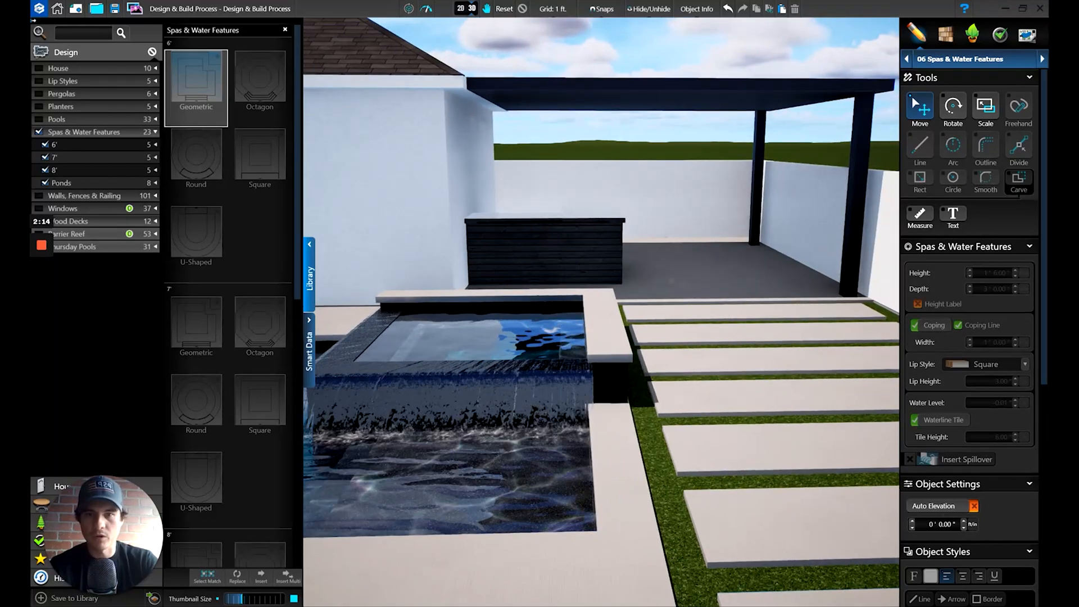
pyautogui.scroll(4, 613, 345)
pyautogui.moveTo(613, 345); pyautogui.dragTo(615, 400, button='right')
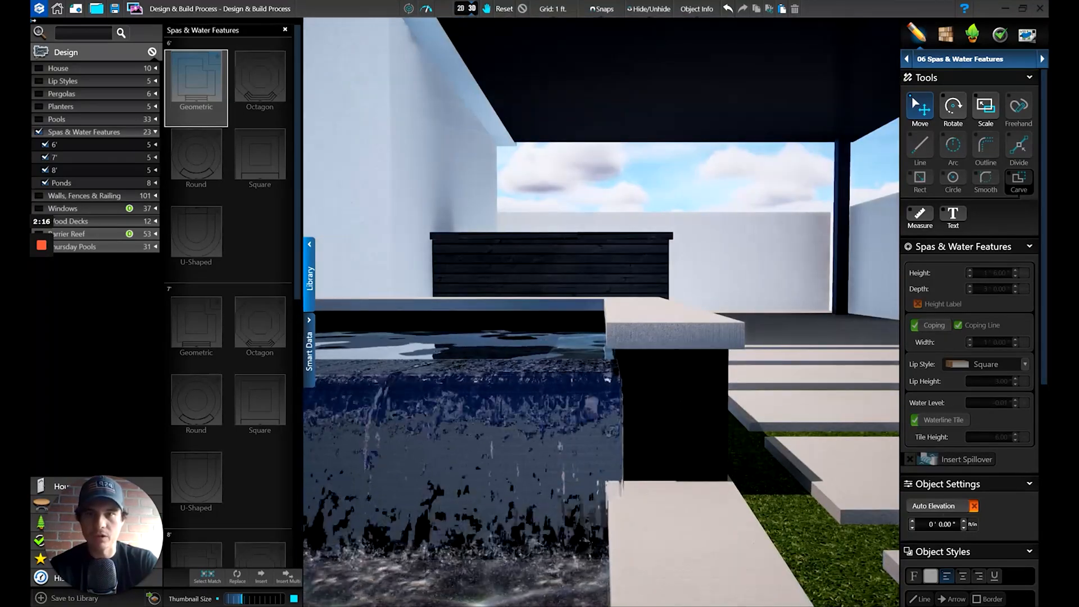
pyautogui.click(461, 8)
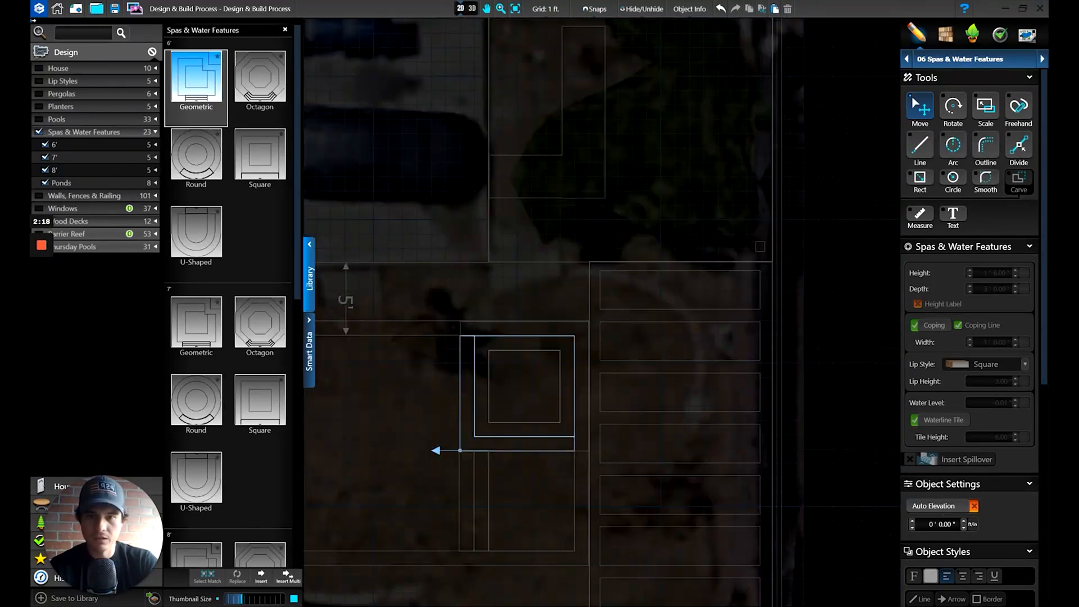
pyautogui.click(333, 363)
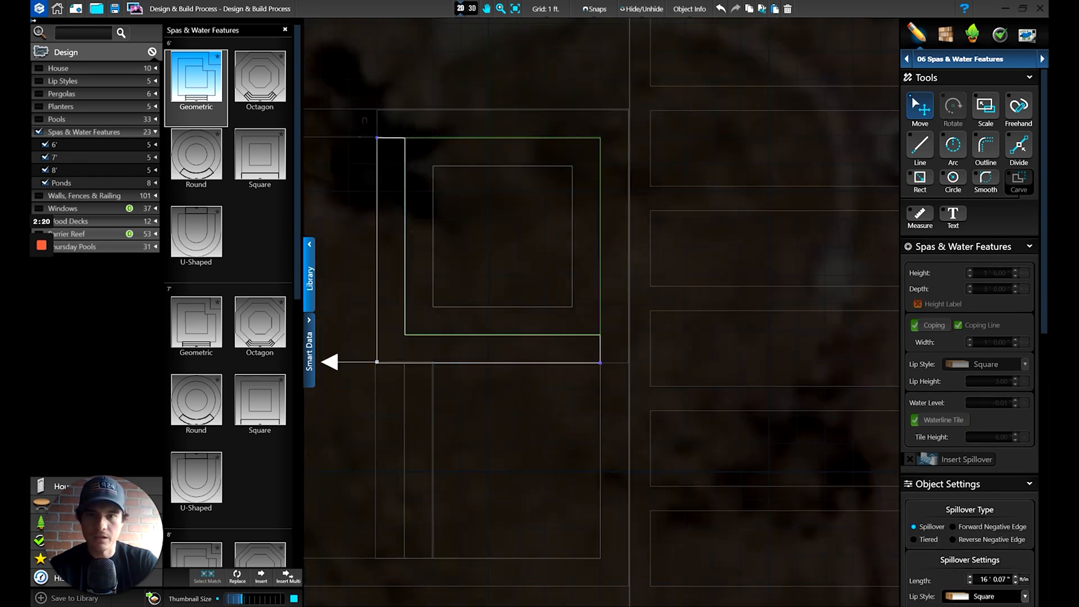
pyautogui.moveTo(600, 362); pyautogui.dragTo(598, 363)
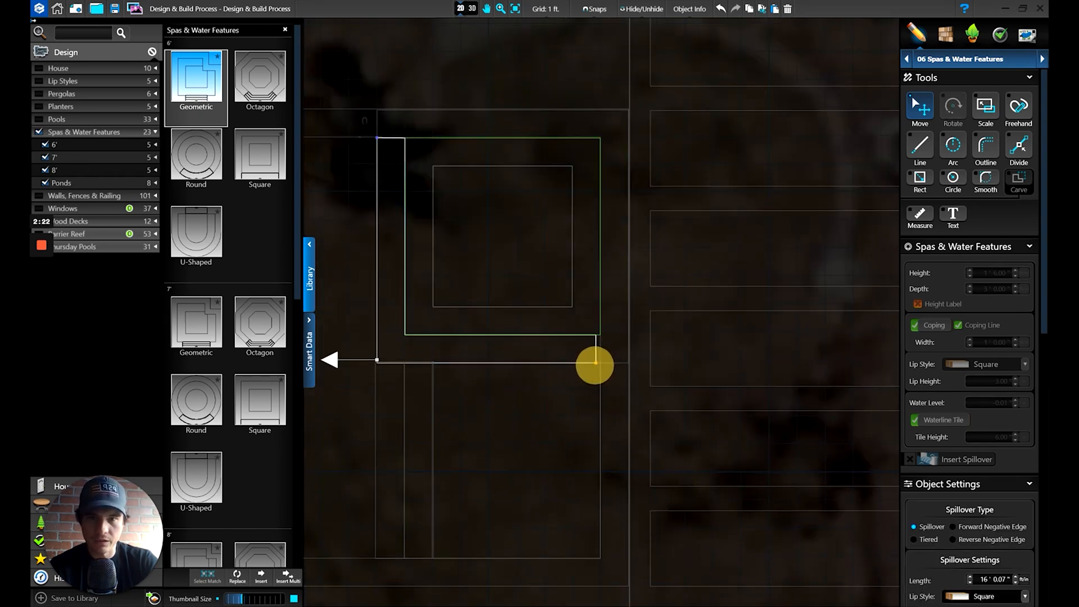
pyautogui.moveTo(377, 138); pyautogui.dragTo(377, 142)
pyautogui.click(471, 8)
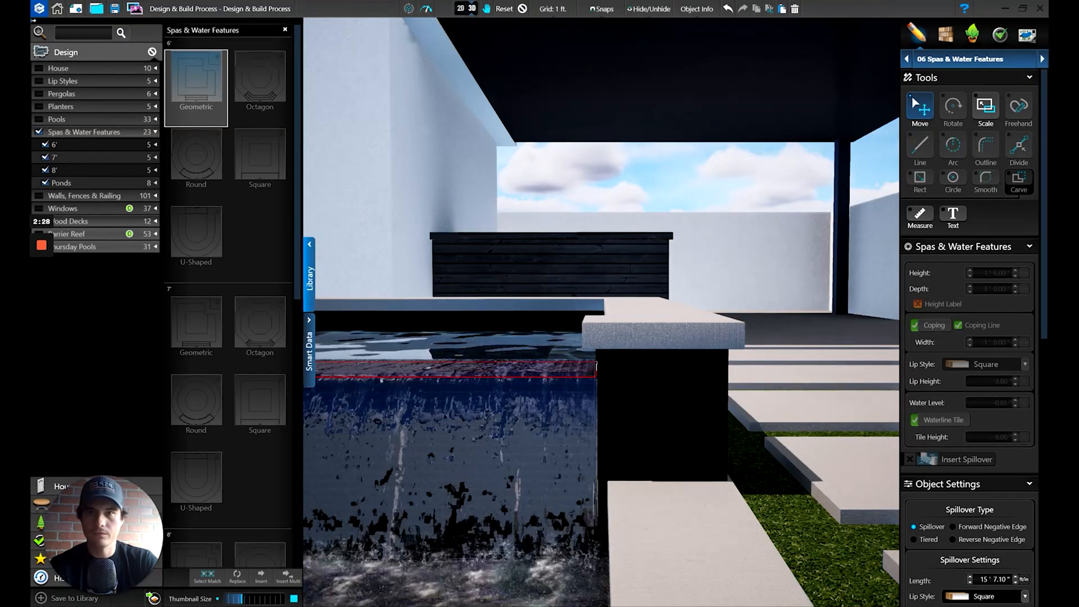
# Step: Pull both ends of the spa's spillover further in to a length of about 14' 2", and show it in 3D
pyautogui.click(460, 9)
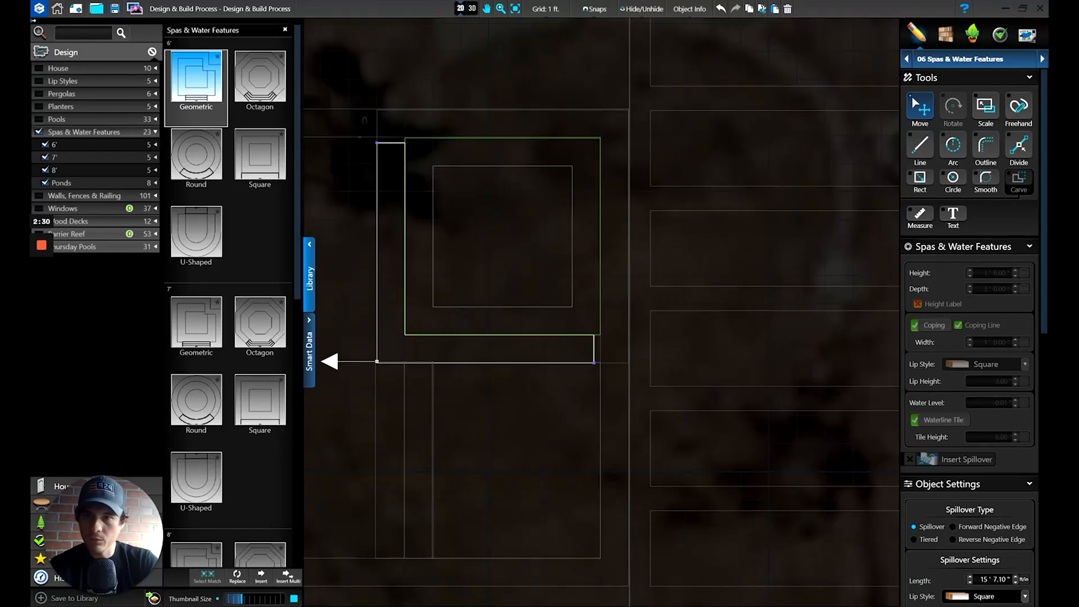
pyautogui.moveTo(376, 142); pyautogui.dragTo(376, 163)
pyautogui.click(586, 364)
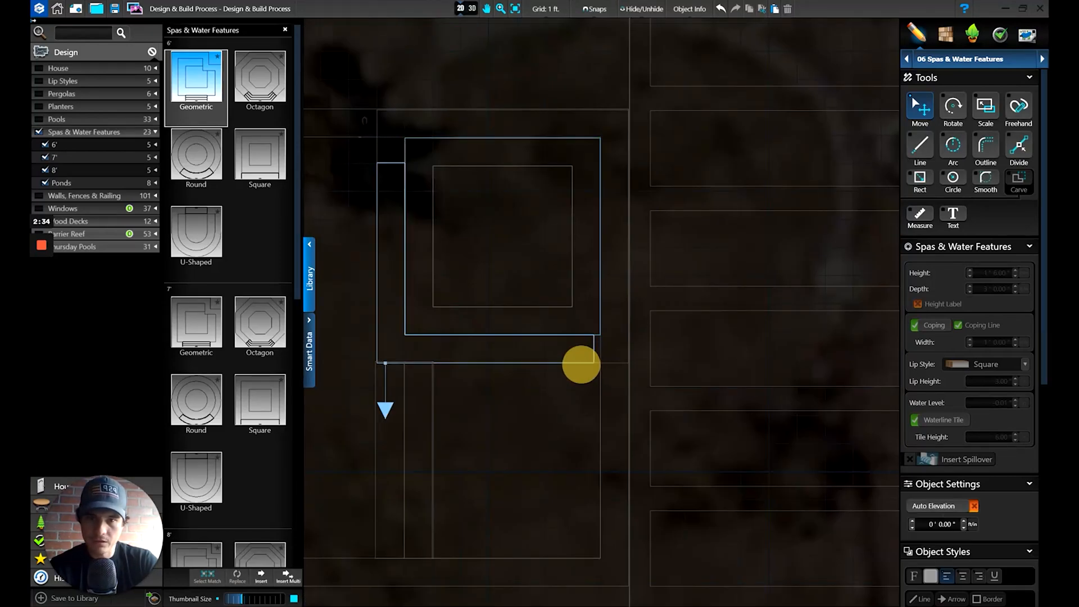
pyautogui.click(592, 359)
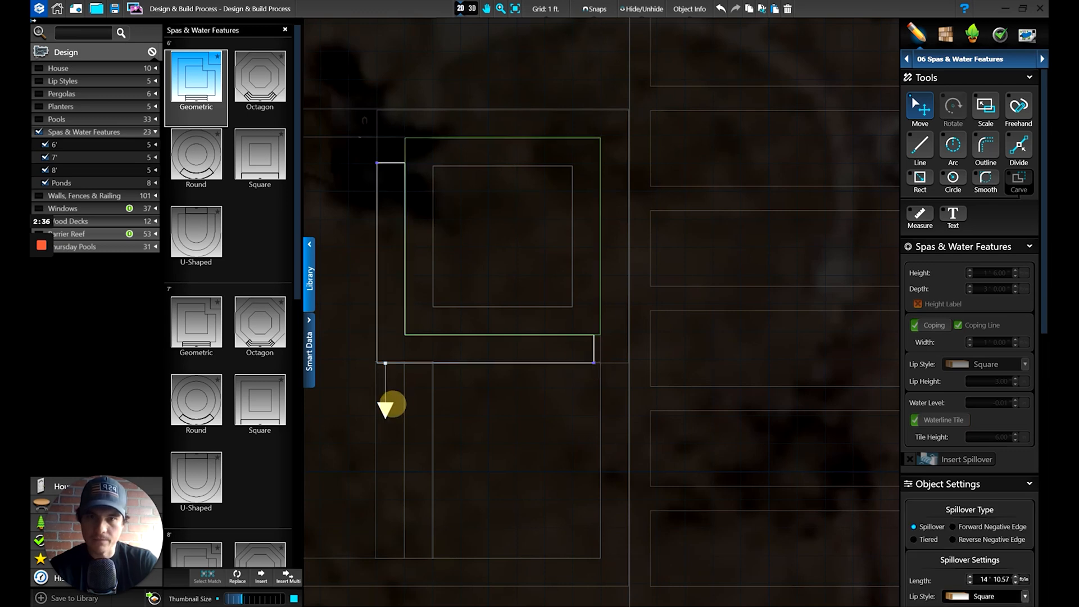
pyautogui.moveTo(587, 363); pyautogui.dragTo(575, 363)
pyautogui.click(472, 8)
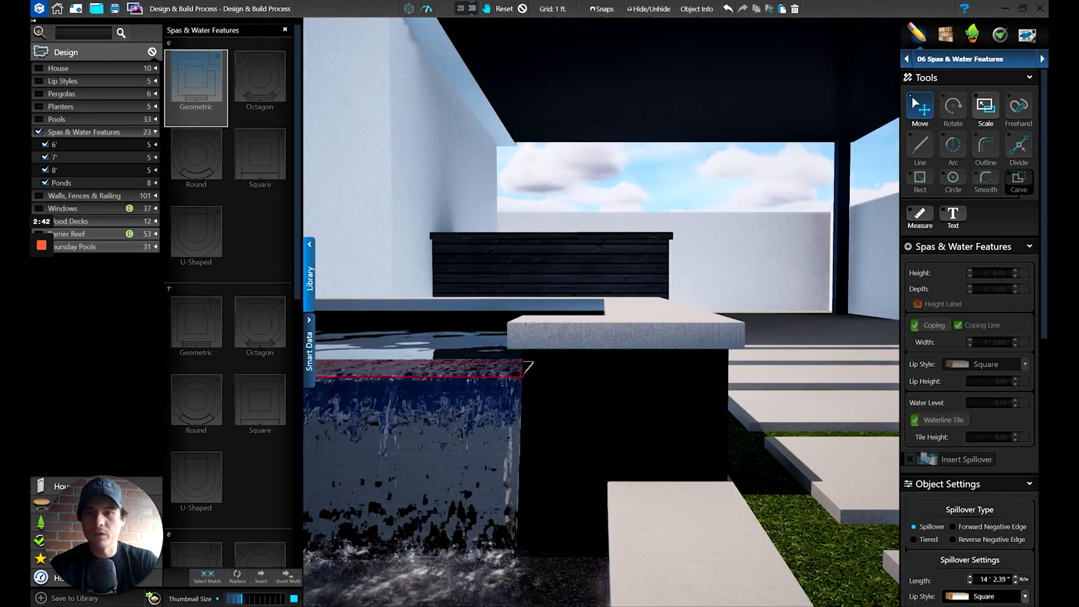
# Step: Examine the raised spa's spillover, coping corners and transition to the pool from several angles
pyautogui.moveTo(419, 368); pyautogui.dragTo(564, 415)
pyautogui.scroll(-5, 506, 362)
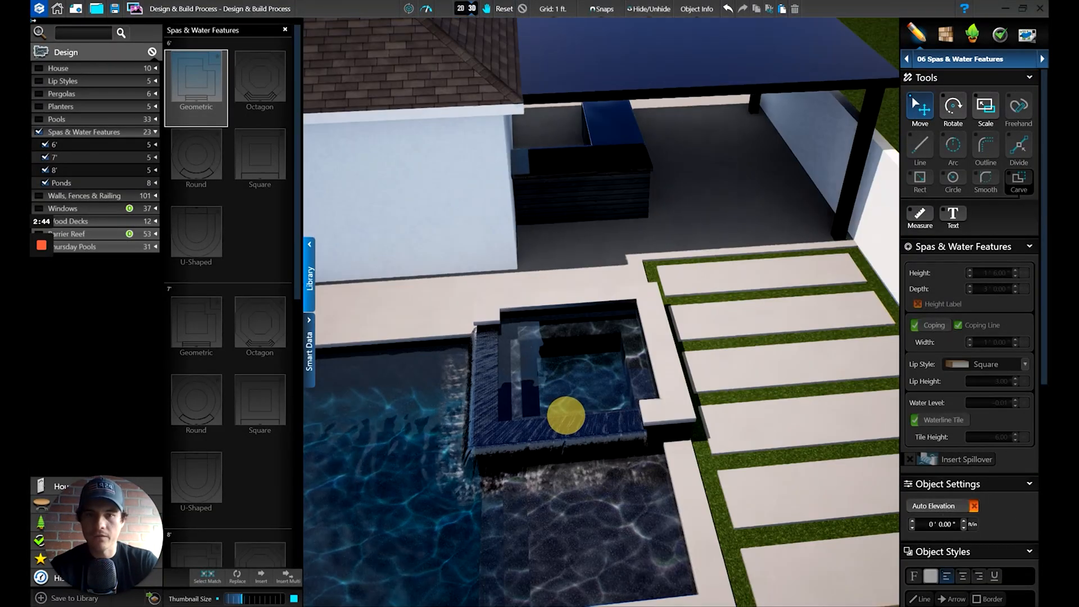
pyautogui.scroll(3, 564, 414)
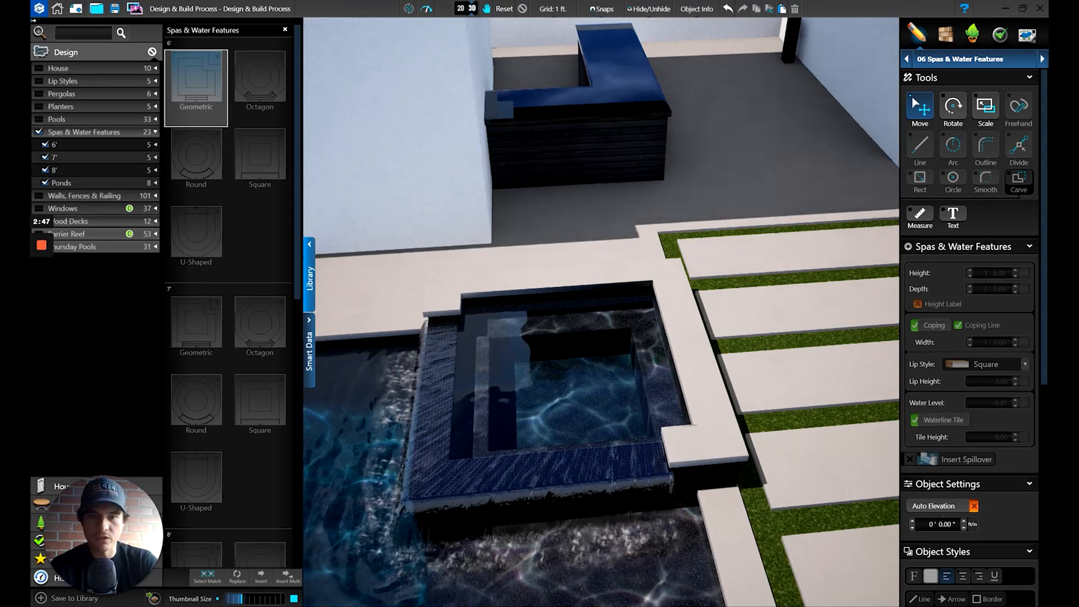
pyautogui.moveTo(688, 494); pyautogui.dragTo(672, 430)
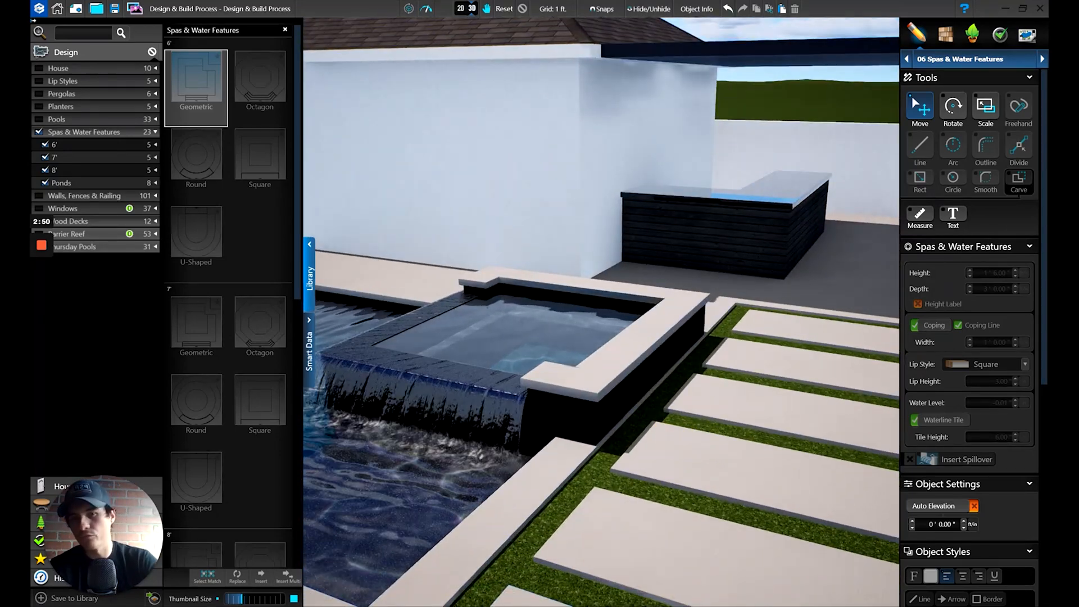
pyautogui.moveTo(571, 445)
pyautogui.mouseDown()
pyautogui.moveTo(599, 429)
pyautogui.moveTo(506, 450)
pyautogui.moveTo(472, 525)
pyautogui.mouseUp()
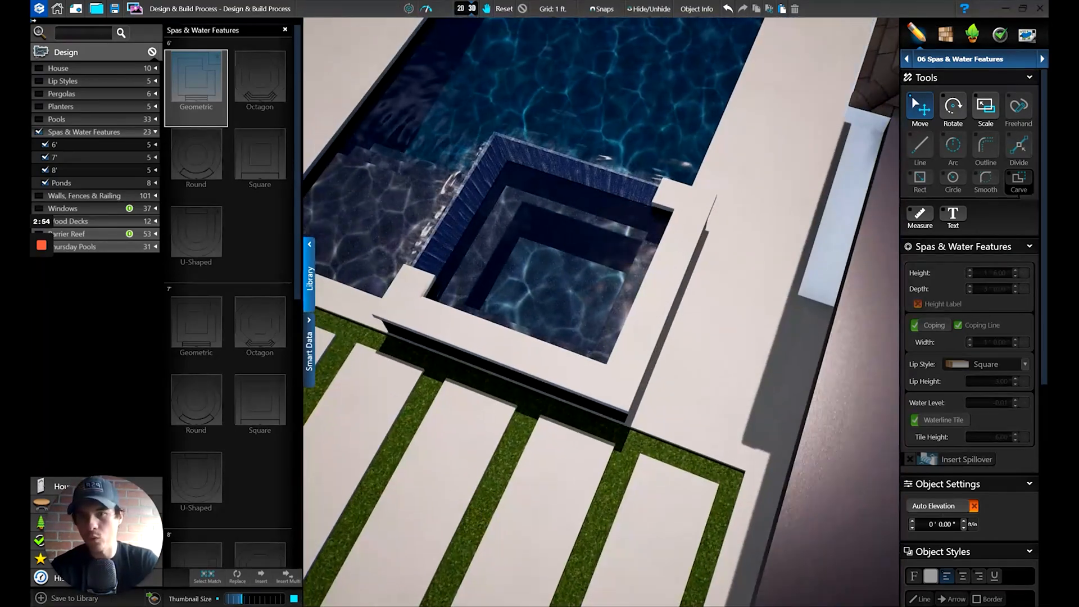
pyautogui.scroll(-3, 602, 314)
pyautogui.moveTo(691, 338)
pyautogui.mouseDown()
pyautogui.moveTo(669, 307)
pyautogui.moveTo(682, 313)
pyautogui.moveTo(770, 273)
pyautogui.mouseUp()
pyautogui.scroll(-5, 722, 417)
pyautogui.moveTo(722, 417); pyautogui.dragTo(669, 453)
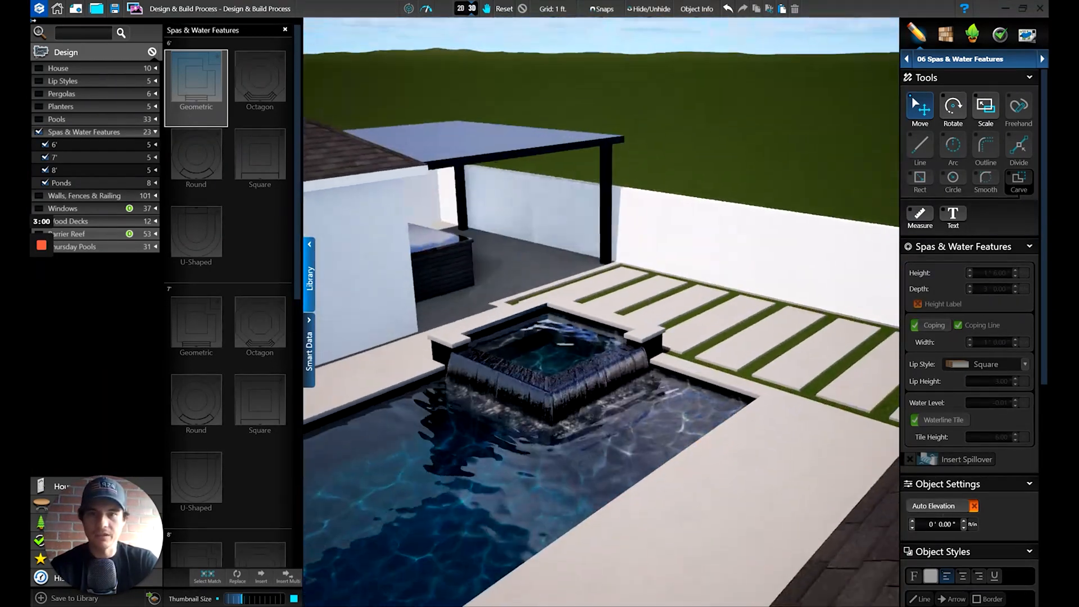
pyautogui.scroll(2, 669, 452)
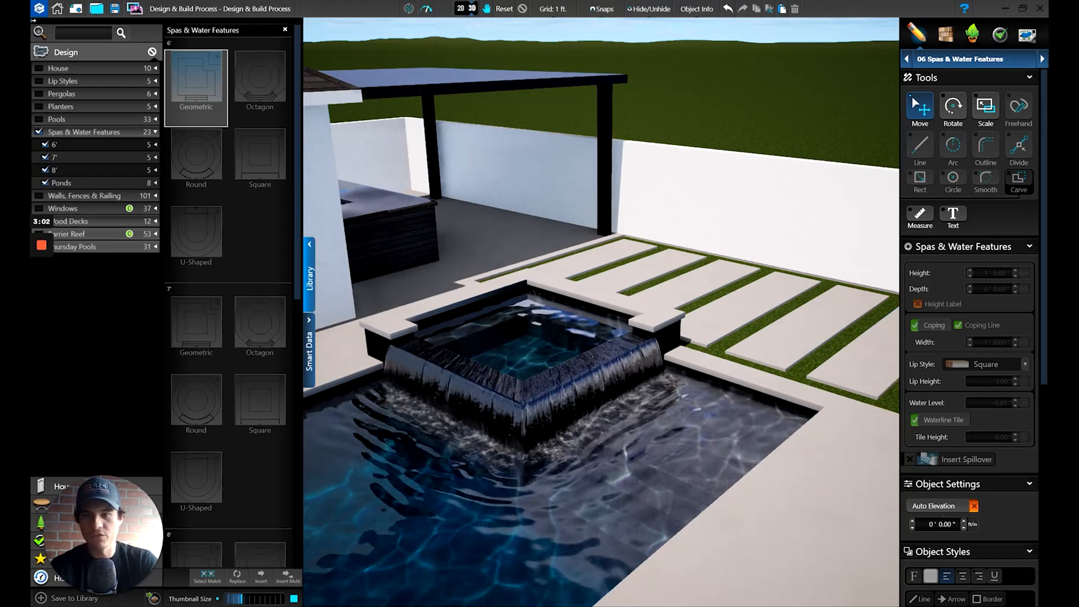
pyautogui.moveTo(599, 346)
pyautogui.mouseDown()
pyautogui.moveTo(568, 378)
pyautogui.moveTo(530, 378)
pyautogui.mouseUp()
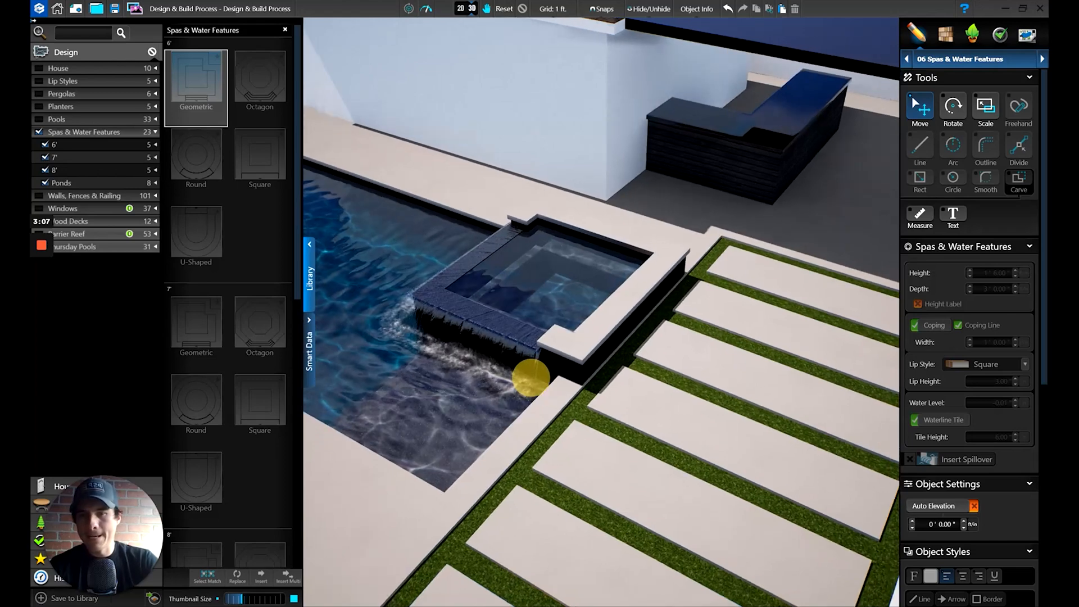
# Step: Switch to the materials stage and examine the pergola roof, outdoor kitchen and stepping-pad area around the spa
pyautogui.click(946, 34)
pyautogui.moveTo(593, 404)
pyautogui.mouseDown()
pyautogui.moveTo(578, 433)
pyautogui.moveTo(590, 444)
pyautogui.mouseUp()
pyautogui.moveTo(680, 205); pyautogui.dragTo(538, 419, button='right')
pyautogui.scroll(-5, 458, 444)
pyautogui.moveTo(475, 486); pyautogui.dragTo(417, 518)
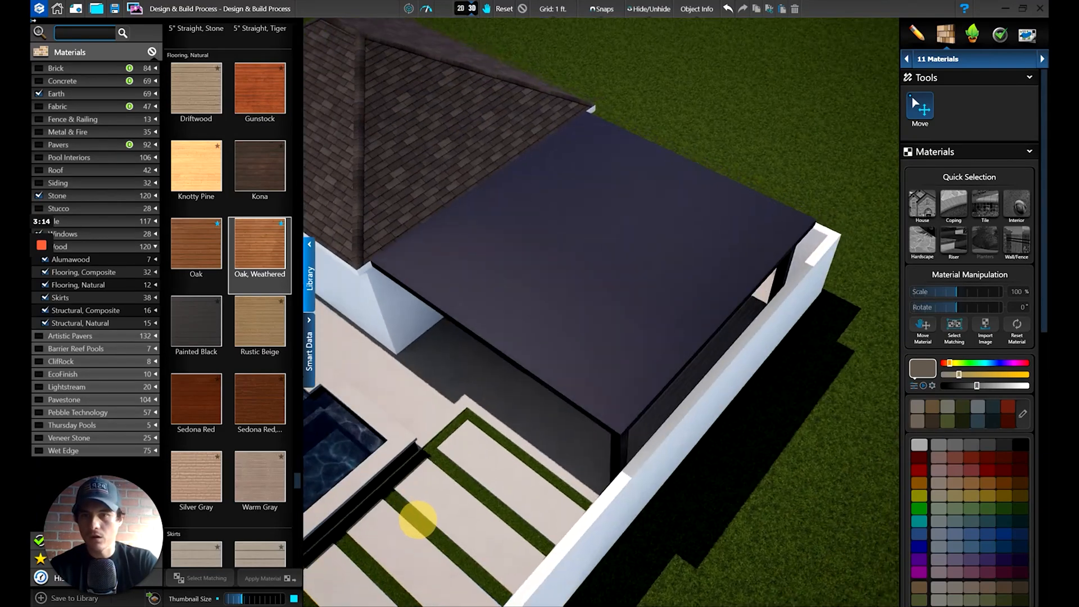
pyautogui.moveTo(417, 518); pyautogui.dragTo(725, 387, button='right')
pyautogui.moveTo(726, 388)
pyautogui.mouseDown()
pyautogui.moveTo(639, 390)
pyautogui.moveTo(657, 379)
pyautogui.moveTo(702, 388)
pyautogui.moveTo(667, 385)
pyautogui.moveTo(672, 364)
pyautogui.mouseUp()
pyautogui.scroll(3, 683, 387)
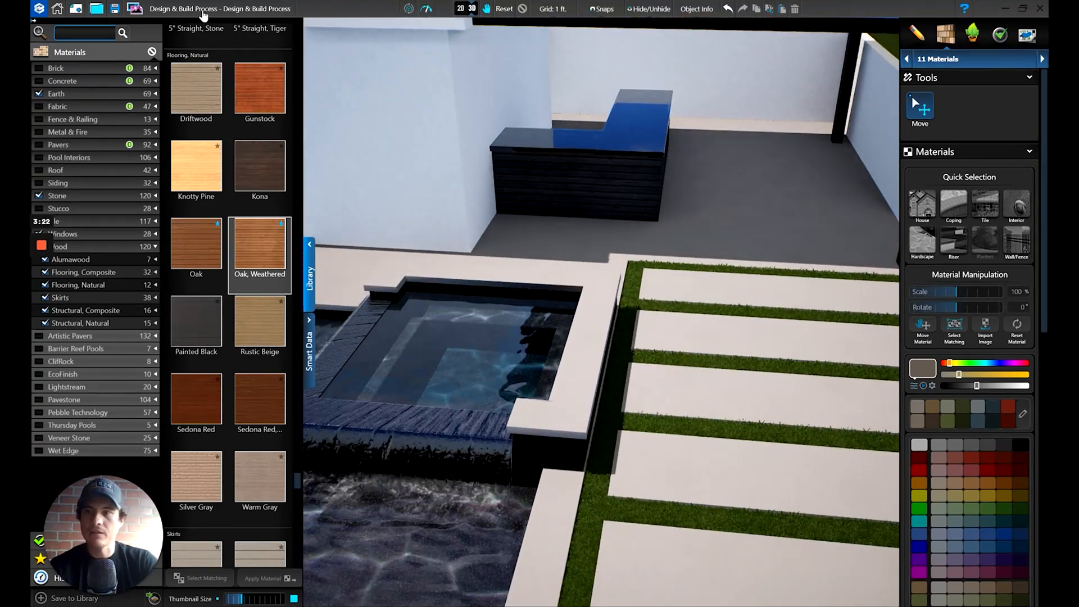
# Step: Search the library for "steam" and insert the Steam water feature at the spa
pyautogui.click(99, 34)
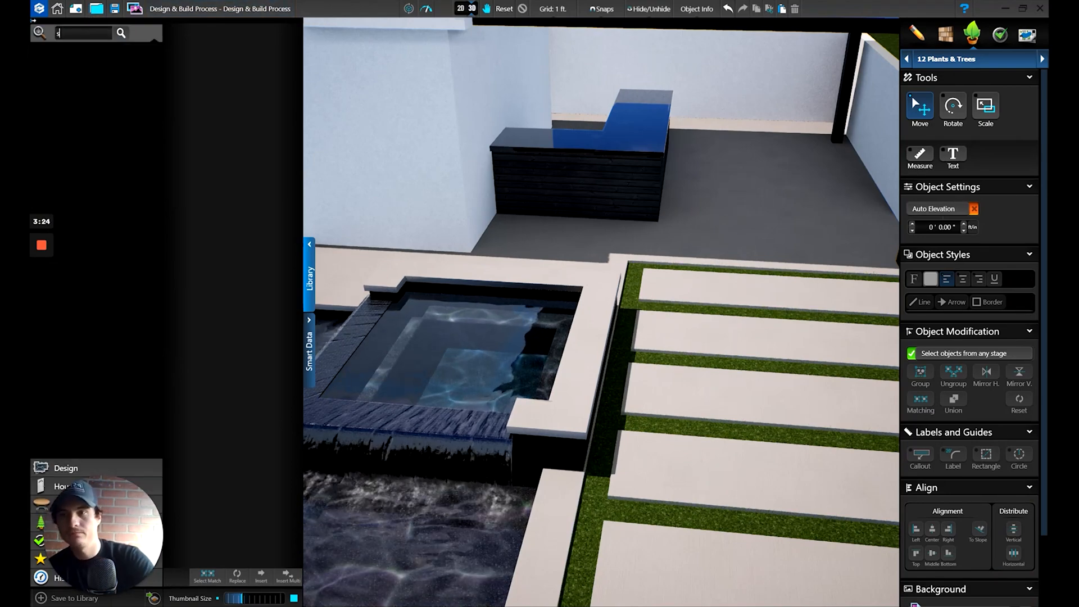
pyautogui.write('steam')
pyautogui.press('Return')
pyautogui.click(212, 88)
pyautogui.click(427, 346)
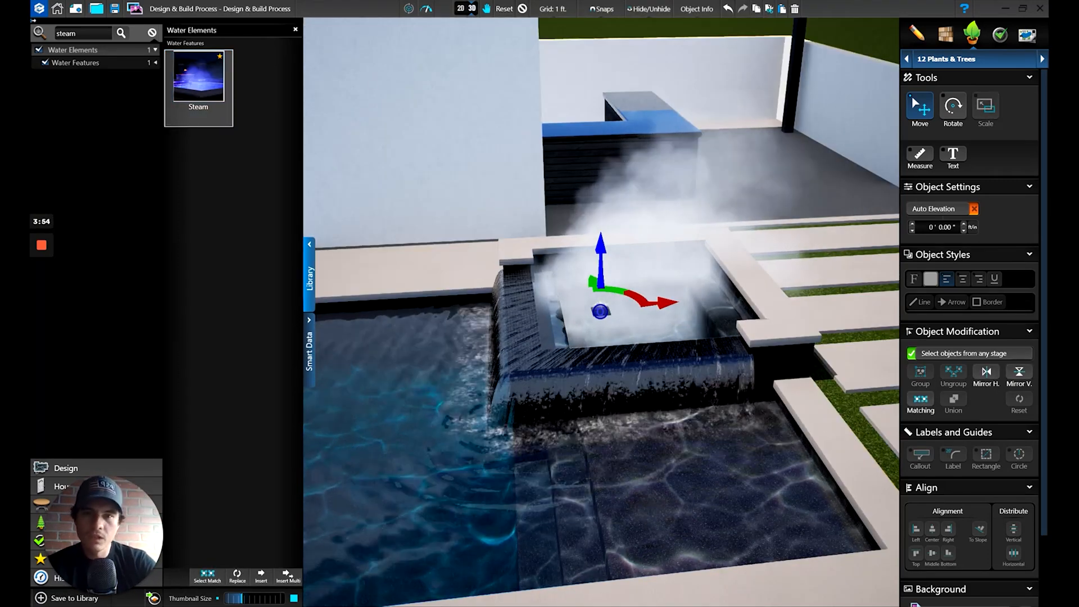
# Step: Align the steam effect over the spa and lower its elevation to -2' 11"
pyautogui.moveTo(601, 247)
pyautogui.mouseDown()
pyautogui.moveTo(610, 274)
pyautogui.moveTo(619, 222)
pyautogui.moveTo(619, 242)
pyautogui.mouseUp()
pyautogui.moveTo(682, 438)
pyautogui.mouseDown(button='right')
pyautogui.moveTo(640, 415)
pyautogui.moveTo(718, 416)
pyautogui.moveTo(641, 437)
pyautogui.mouseUp(button='right')
pyautogui.moveTo(599, 322); pyautogui.dragTo(598, 325)
pyautogui.moveTo(725, 264); pyautogui.dragTo(775, 309, button='right')
pyautogui.moveTo(629, 352)
pyautogui.mouseDown(button='right')
pyautogui.moveTo(700, 327)
pyautogui.moveTo(735, 231)
pyautogui.moveTo(660, 302)
pyautogui.mouseUp(button='right')
pyautogui.moveTo(661, 302); pyautogui.dragTo(660, 294)
pyautogui.moveTo(659, 293)
pyautogui.mouseDown(button='right')
pyautogui.moveTo(798, 278)
pyautogui.moveTo(733, 376)
pyautogui.moveTo(766, 284)
pyautogui.moveTo(631, 288)
pyautogui.moveTo(636, 314)
pyautogui.moveTo(633, 298)
pyautogui.mouseUp(button='right')
# Step: Search the library for "stool" and insert the White Finish Bar Stool in front of the outdoor kitchen counter
pyautogui.scroll(-5, 737, 366)
pyautogui.scroll(3, 615, 263)
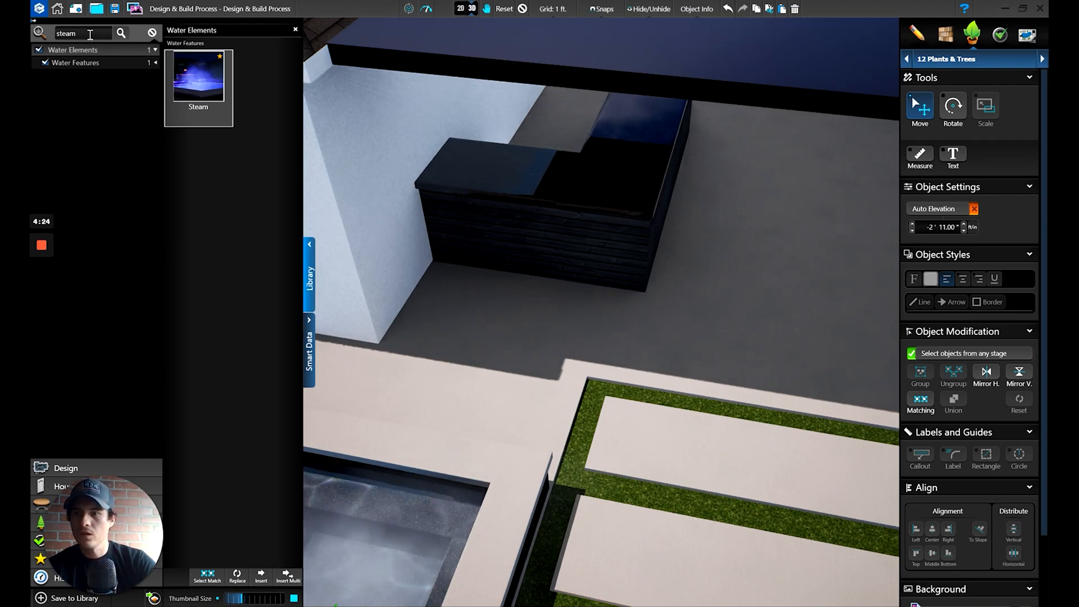
pyautogui.write('stoo')
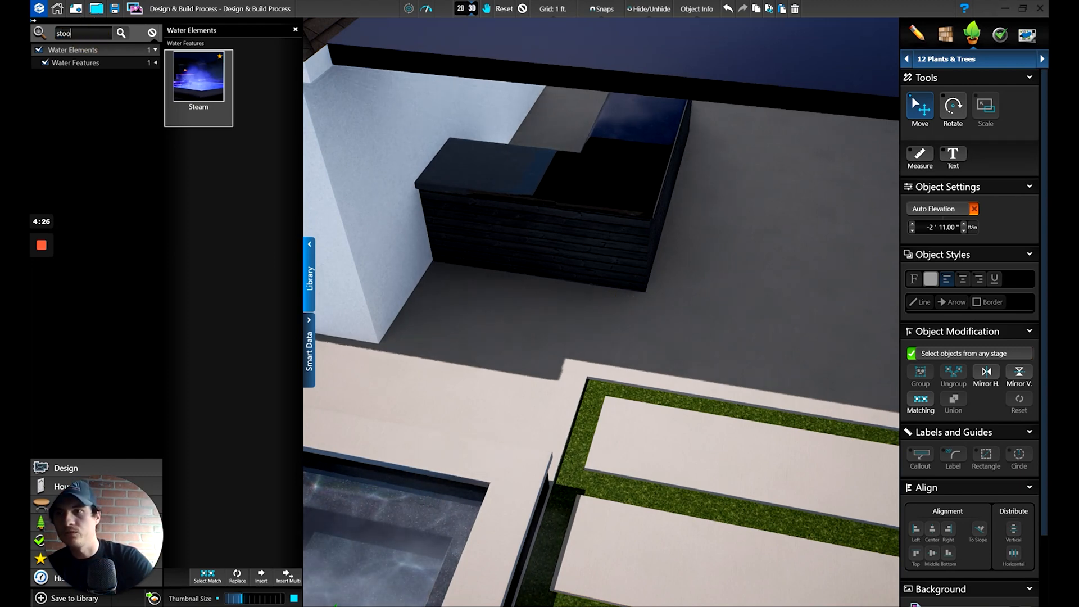
pyautogui.write('l')
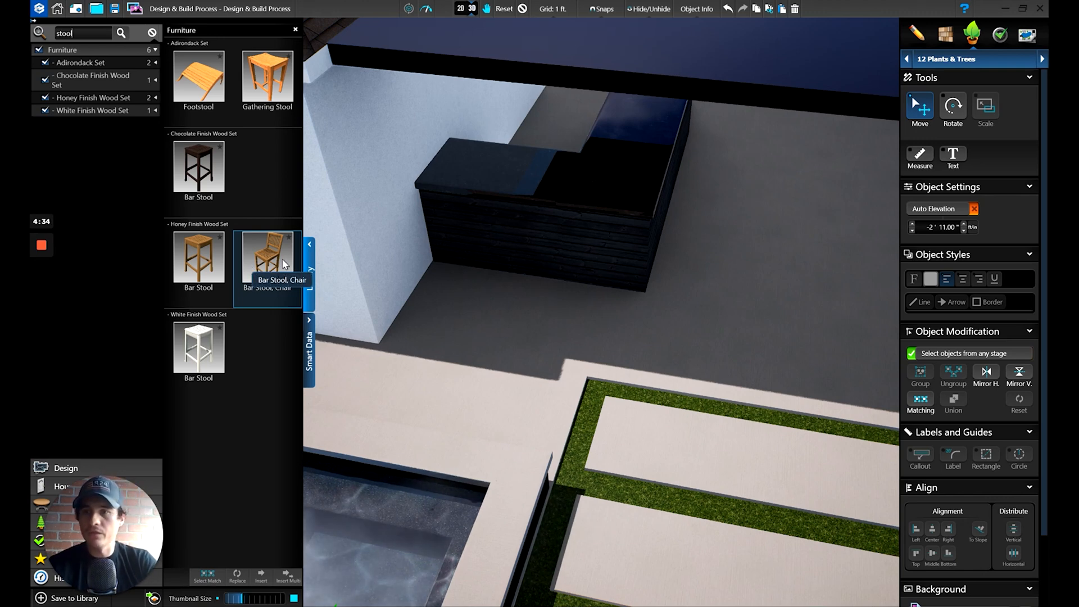
pyautogui.click(214, 354)
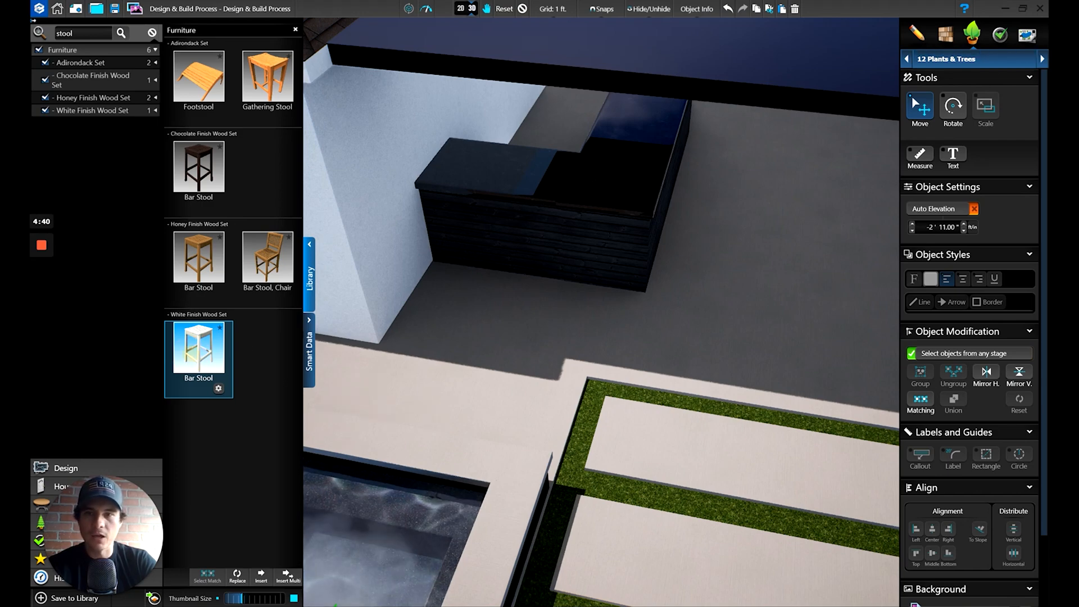
pyautogui.moveTo(191, 353); pyautogui.dragTo(589, 332)
# Step: Raise the bar stool to elevation 0' -0.25" so it stands on the patio in front of the kitchen counter
pyautogui.moveTo(602, 273); pyautogui.dragTo(603, 212)
pyautogui.scroll(4, 609, 211)
pyautogui.moveTo(650, 208); pyautogui.dragTo(636, 152, button='right')
pyautogui.moveTo(540, 294); pyautogui.dragTo(542, 313)
pyautogui.moveTo(541, 312); pyautogui.dragTo(659, 308, button='right')
# Step: Switch to the materials stage and select the whole bar stool
pyautogui.click(945, 38)
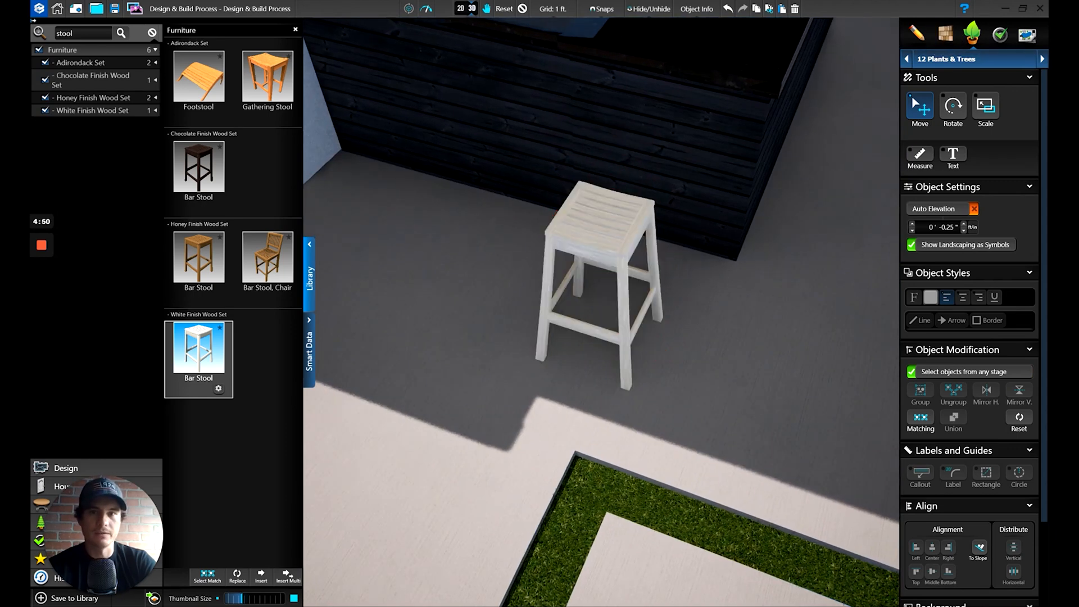
pyautogui.doubleClick(632, 236)
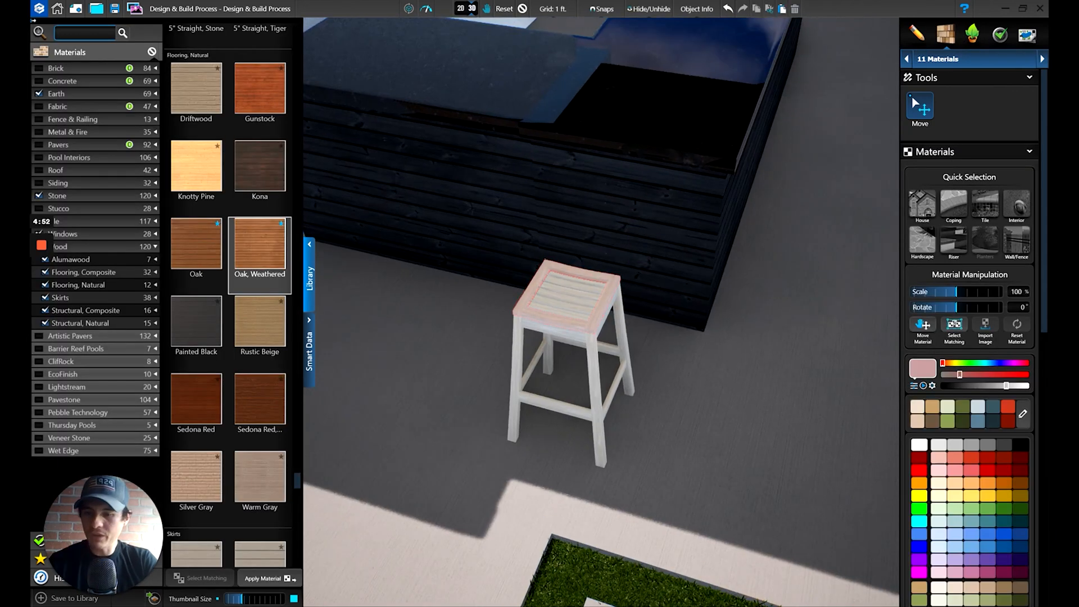
pyautogui.doubleClick(568, 291)
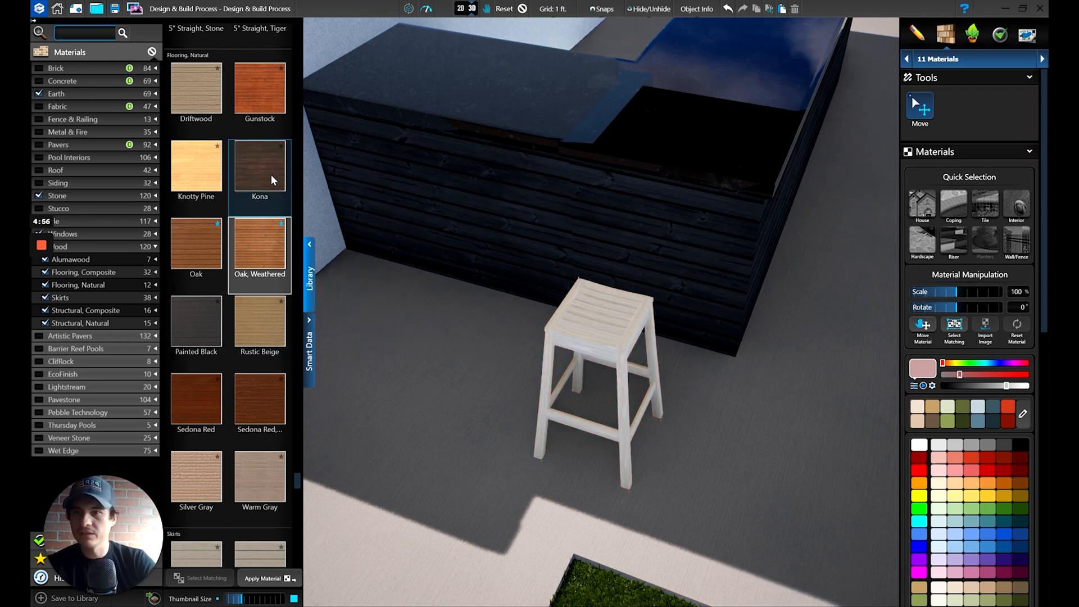
# Step: Apply the Paldao structural wood material to the bar stool and set its material rotation to 180°
pyautogui.scroll(-5, 238, 349)
pyautogui.scroll(-2, 239, 349)
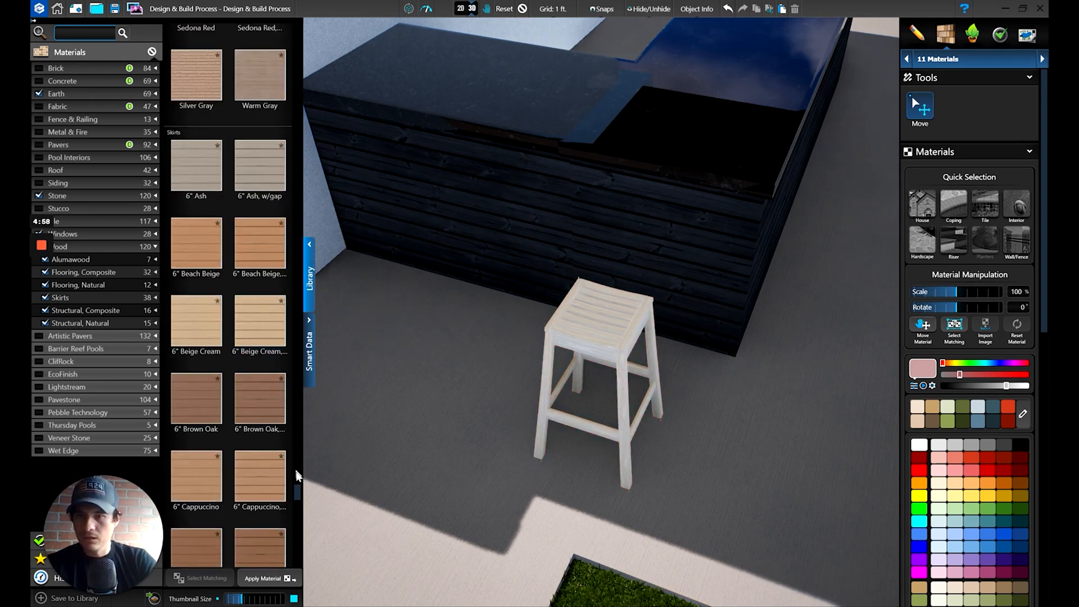
pyautogui.moveTo(298, 489); pyautogui.dragTo(295, 558)
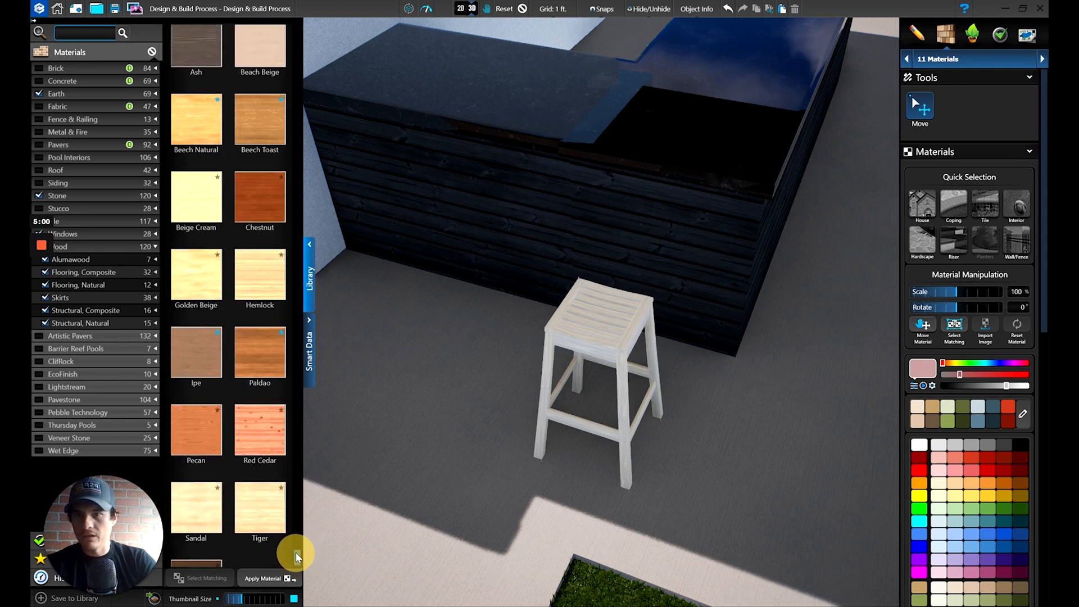
pyautogui.click(266, 438)
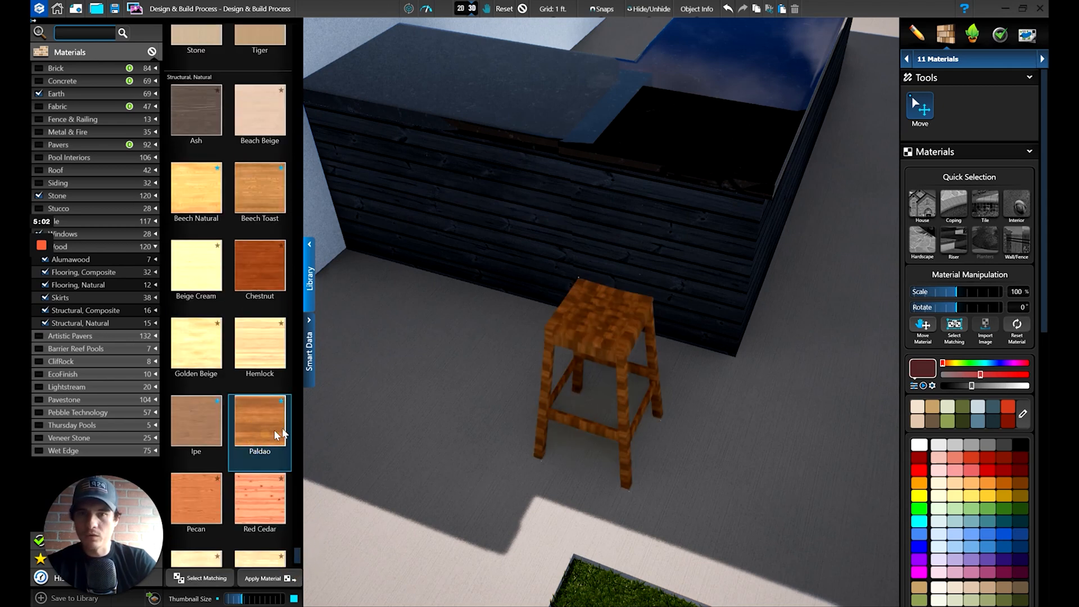
pyautogui.click(1020, 309)
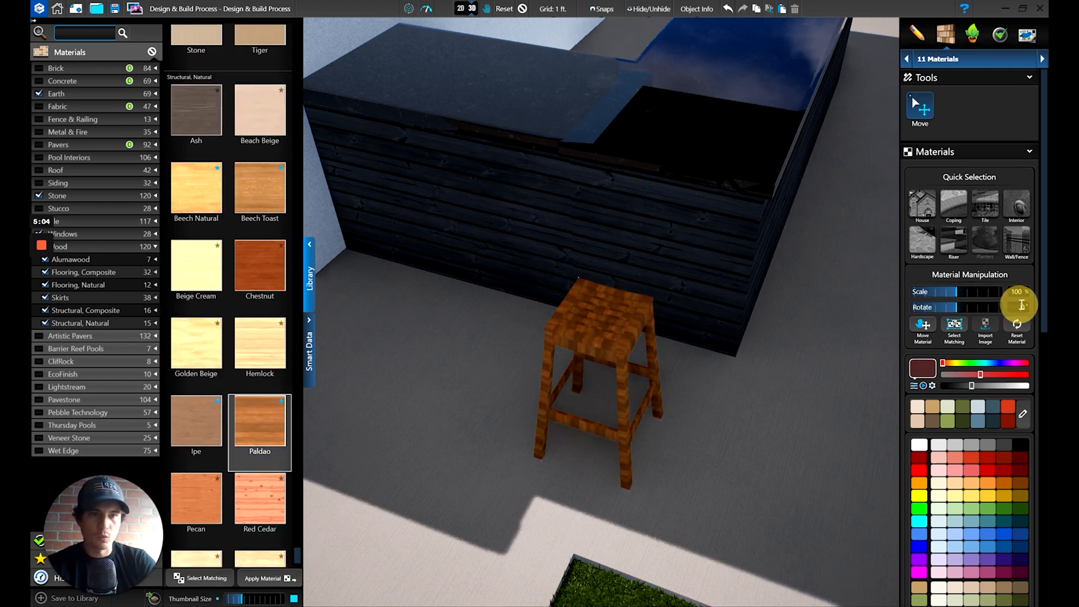
pyautogui.write('90')
pyautogui.press('Return')
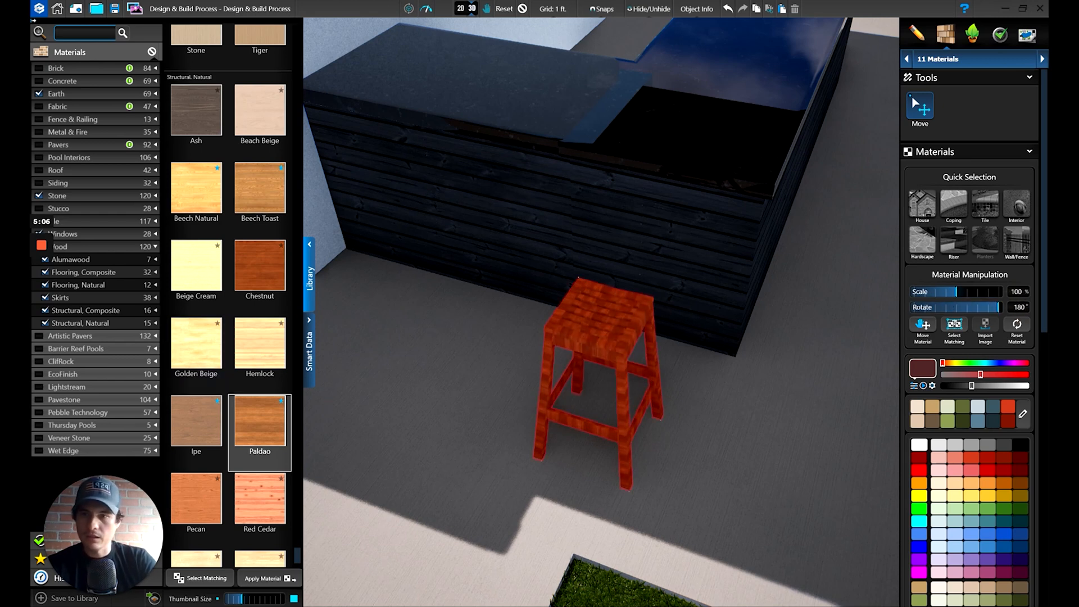
# Step: Try the Ipe wood on the bar stool, followed by the Copper finish from the Metal & Fire materials
pyautogui.click(210, 433)
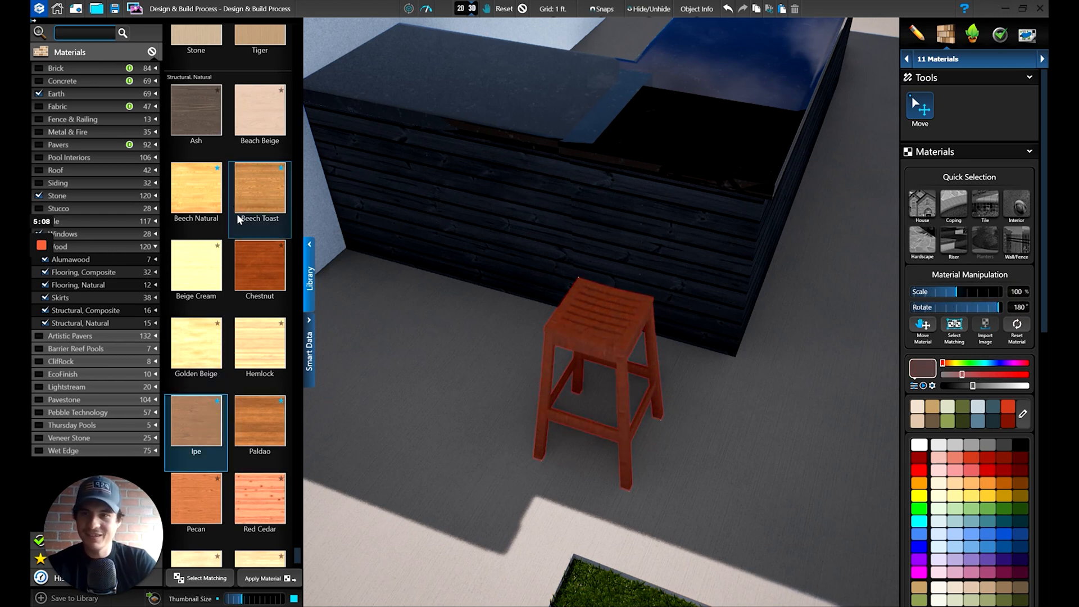
pyautogui.moveTo(748, 360); pyautogui.dragTo(776, 312, button='middle')
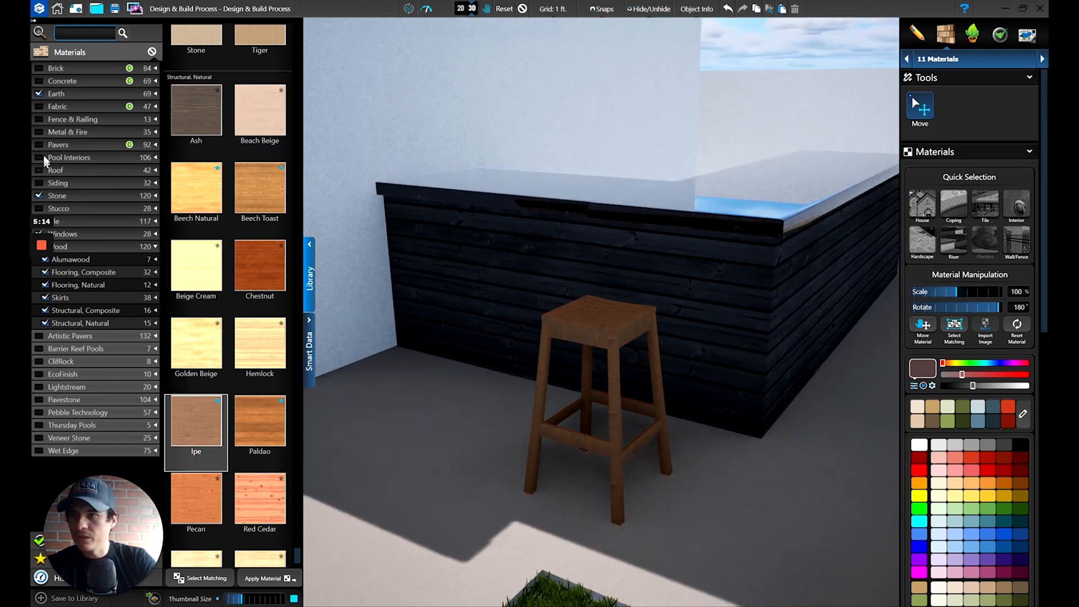
pyautogui.click(40, 132)
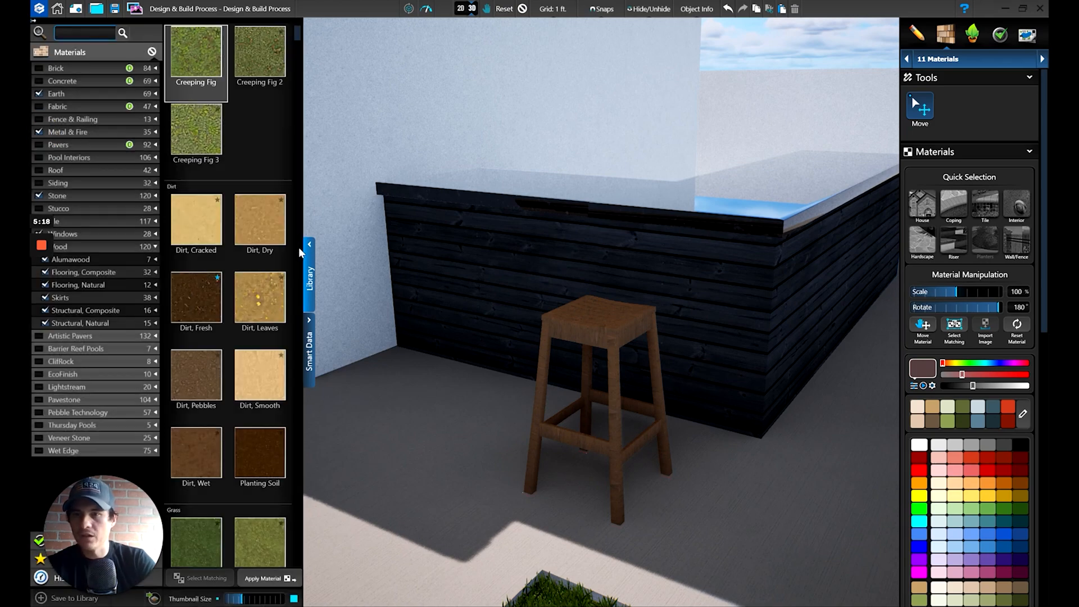
pyautogui.moveTo(295, 42)
pyautogui.mouseDown()
pyautogui.moveTo(311, 147)
pyautogui.moveTo(312, 129)
pyautogui.mouseUp()
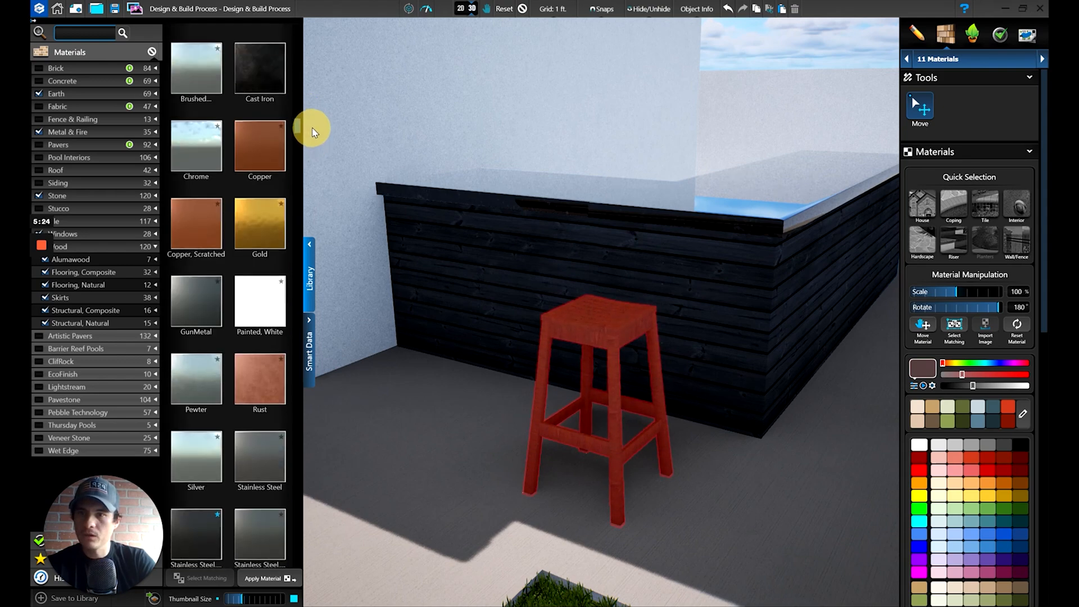
pyautogui.click(268, 158)
pyautogui.moveTo(519, 265); pyautogui.dragTo(495, 303)
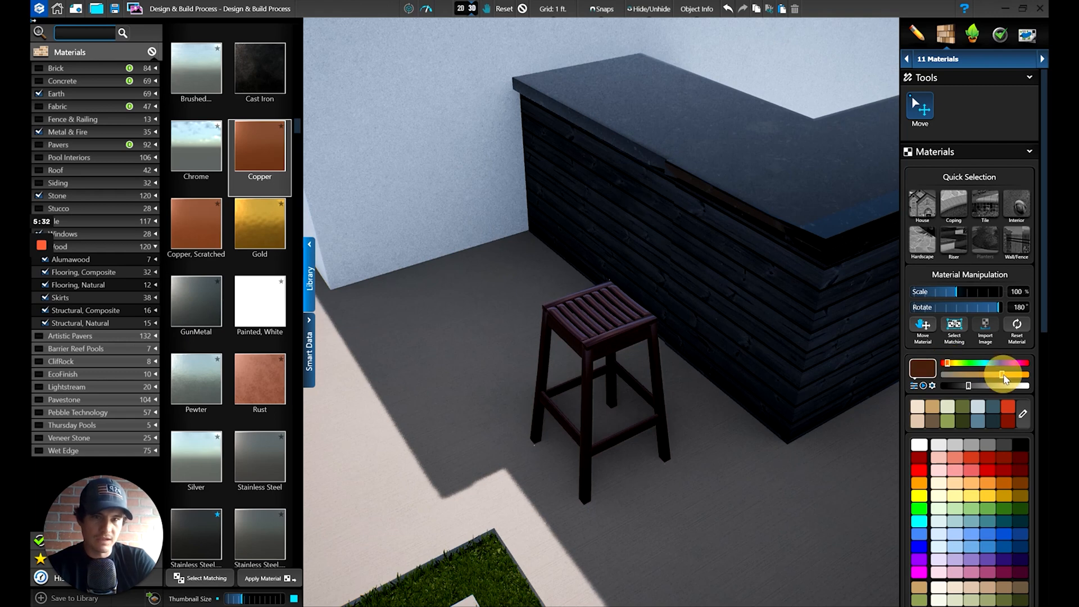
# Step: Adjust the copper stool's hue and brightness to a warm orange-brown
pyautogui.moveTo(968, 386); pyautogui.dragTo(998, 387)
pyautogui.moveTo(948, 364); pyautogui.dragTo(952, 365)
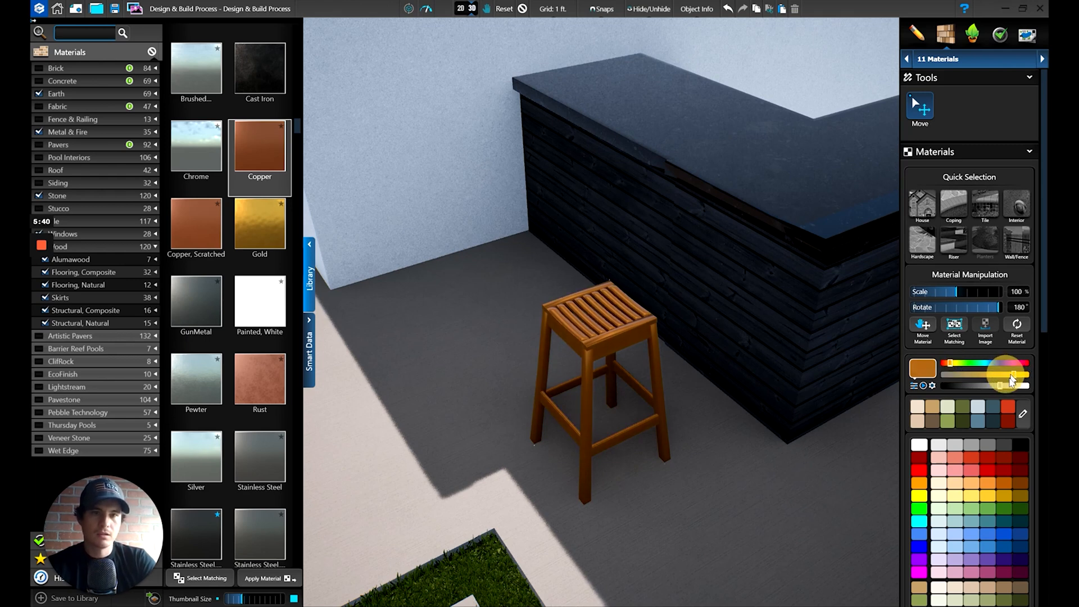
pyautogui.moveTo(1000, 387); pyautogui.dragTo(989, 388)
pyautogui.moveTo(718, 418); pyautogui.dragTo(615, 338, button='right')
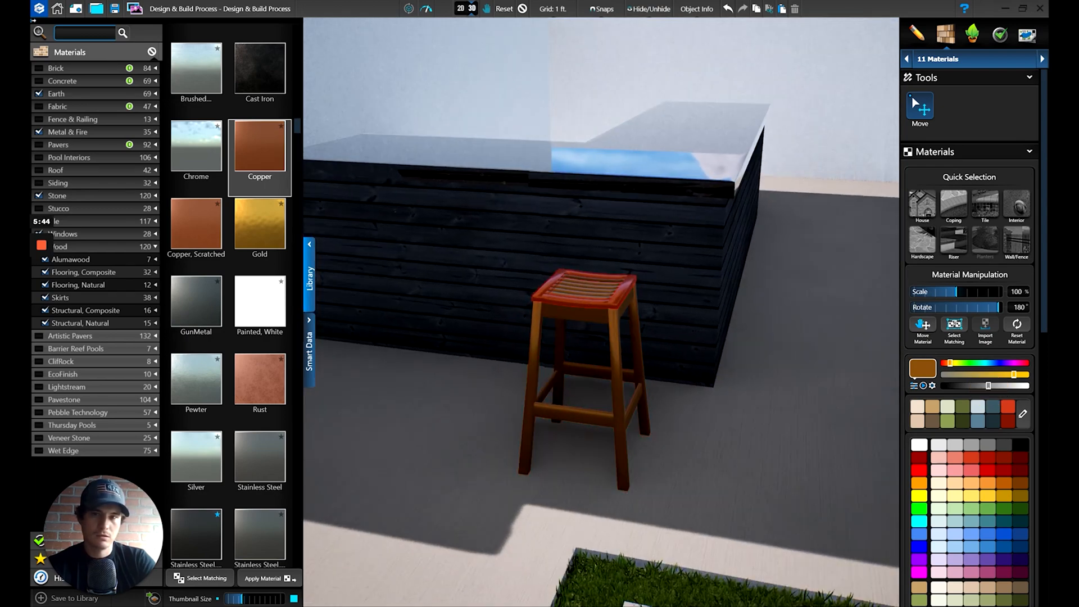
# Step: Examine the copper stool against the outdoor kitchen and the wider yard, both from afar and close up
pyautogui.click(618, 303)
pyautogui.scroll(-10, 617, 304)
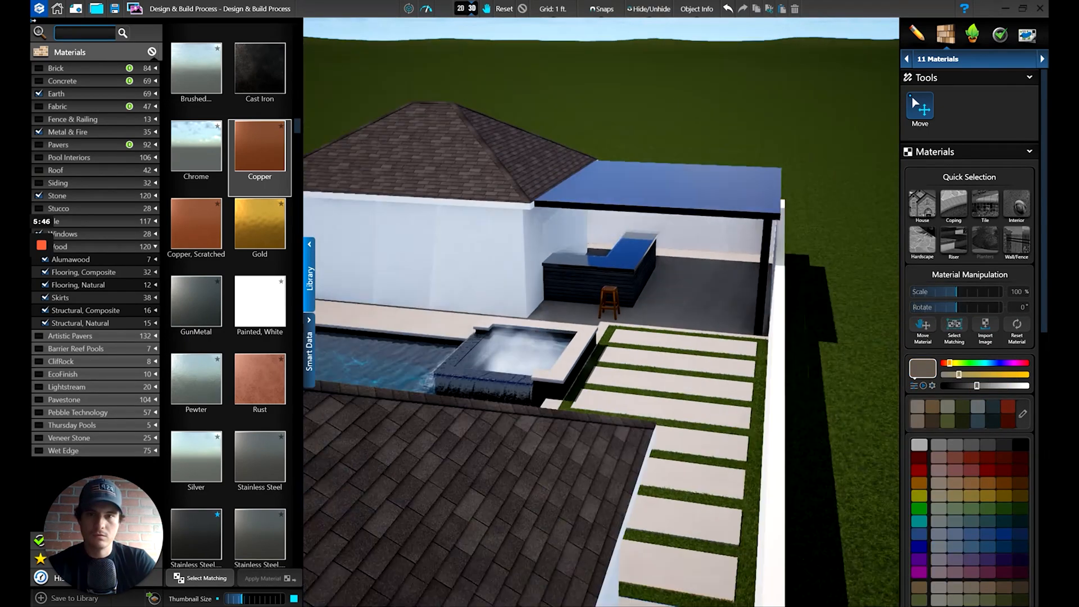
pyautogui.scroll(10, 617, 303)
pyautogui.scroll(4, 617, 304)
pyautogui.moveTo(565, 399); pyautogui.dragTo(589, 358, button='right')
pyautogui.click(589, 358)
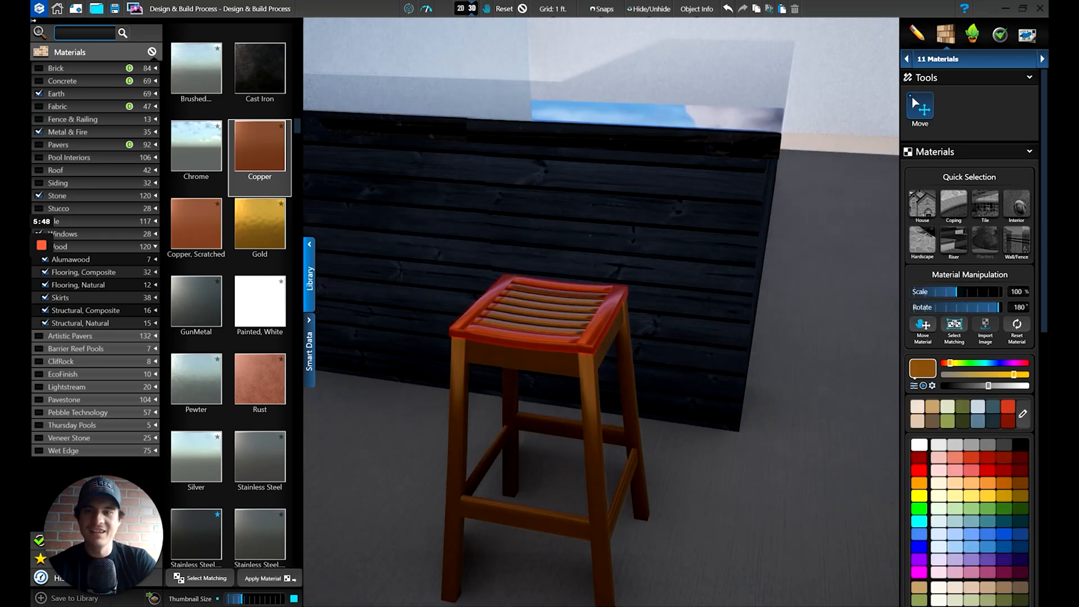
pyautogui.moveTo(539, 326); pyautogui.dragTo(569, 319, button='right')
pyautogui.doubleClick(570, 319)
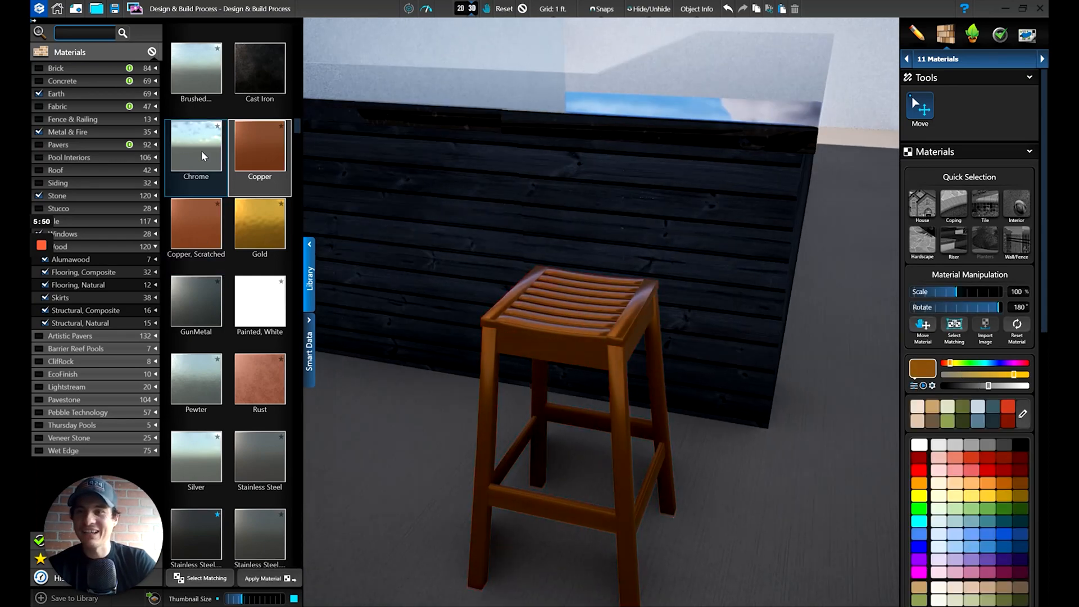
# Step: Try the brushed metal, Chrome, Stainless Steel and darker stainless steel finishes on the bar stool
pyautogui.click(191, 79)
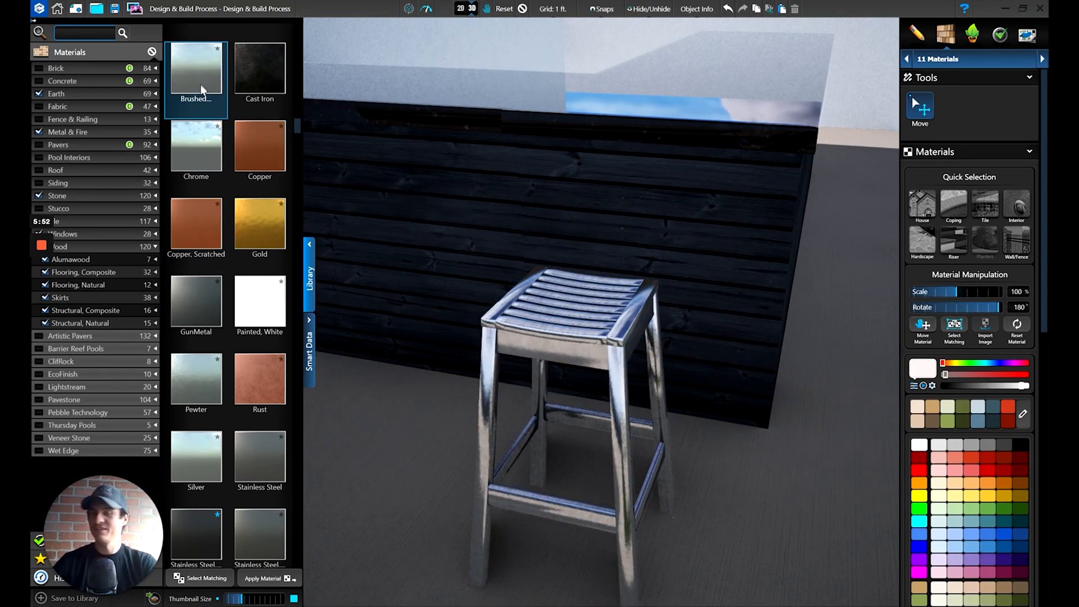
pyautogui.moveTo(611, 370)
pyautogui.mouseDown(button='right')
pyautogui.moveTo(703, 332)
pyautogui.moveTo(631, 339)
pyautogui.moveTo(578, 369)
pyautogui.moveTo(585, 379)
pyautogui.mouseUp(button='right')
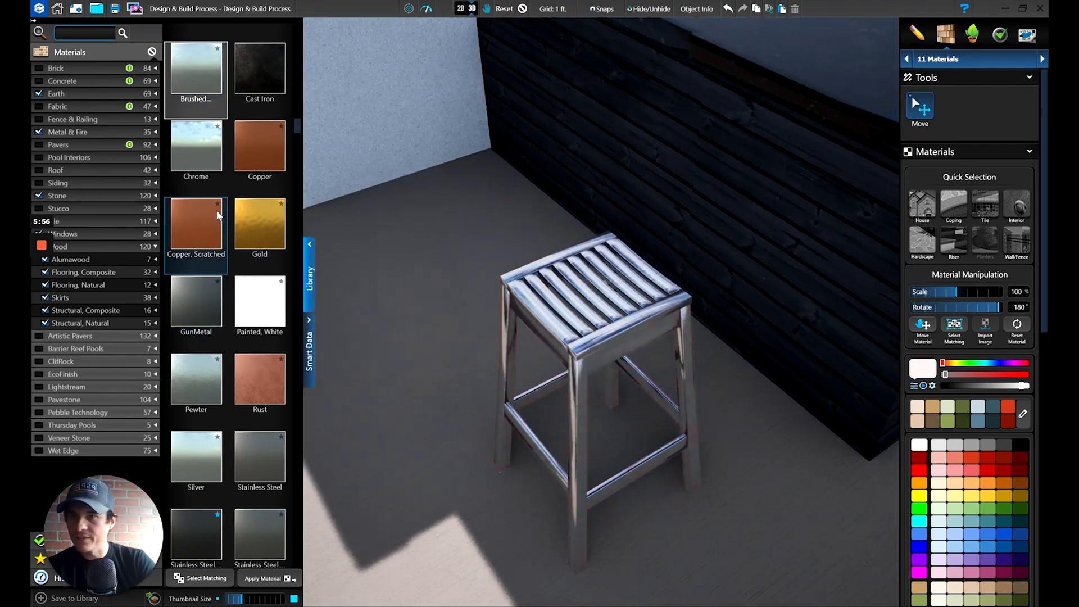
pyautogui.click(196, 154)
pyautogui.scroll(-1, 226, 356)
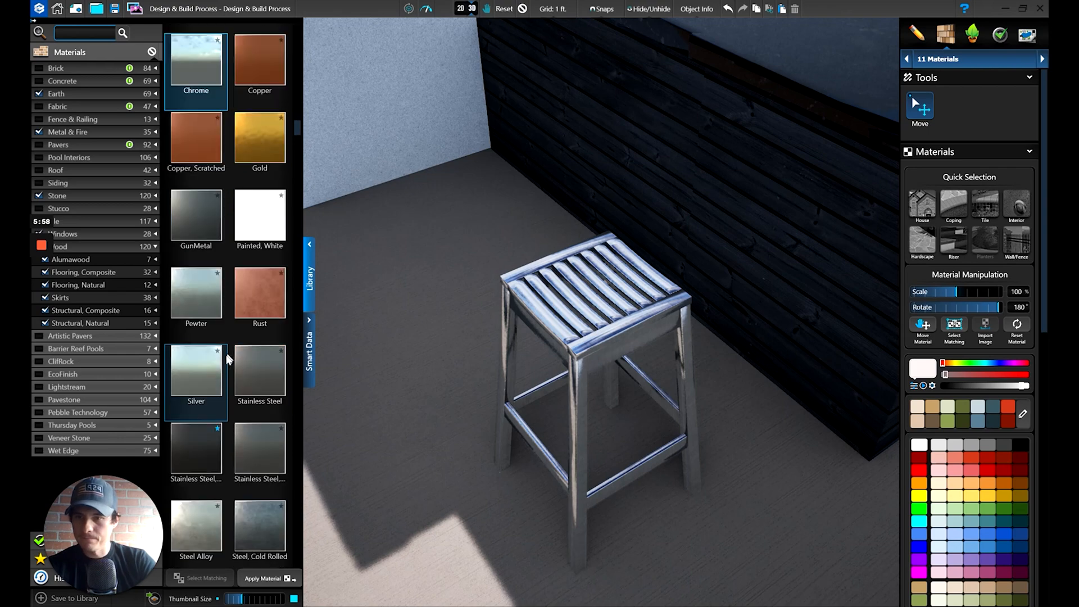
pyautogui.click(268, 385)
pyautogui.moveTo(604, 339); pyautogui.dragTo(619, 288, button='right')
pyautogui.click(194, 454)
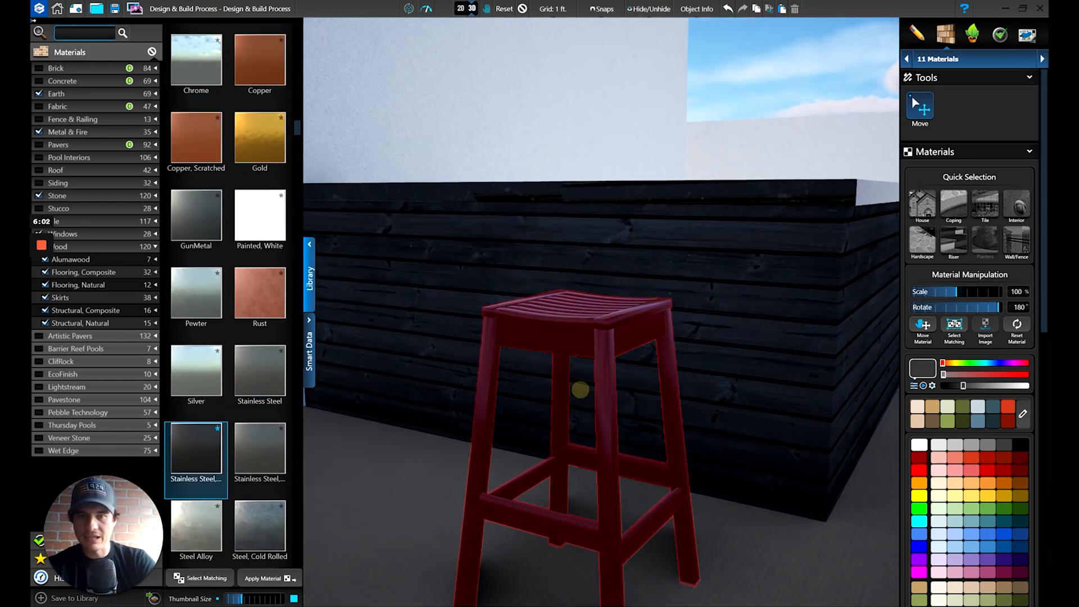
# Step: Brighten the dark stainless steel stool's color to white
pyautogui.scroll(-5, 584, 394)
pyautogui.moveTo(594, 402); pyautogui.dragTo(615, 429, button='right')
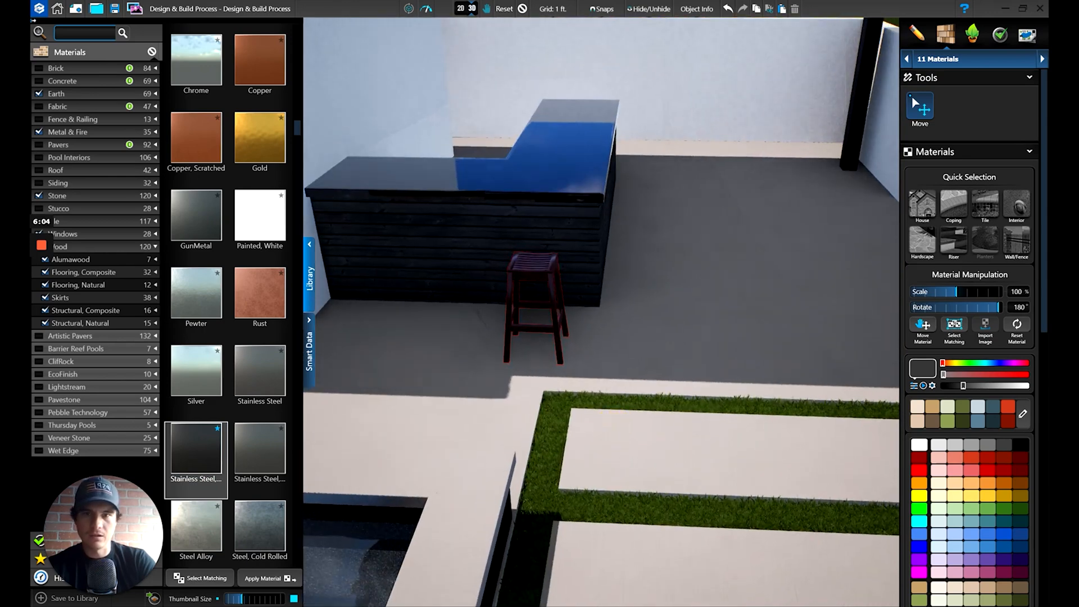
pyautogui.moveTo(537, 301); pyautogui.dragTo(506, 313, button='right')
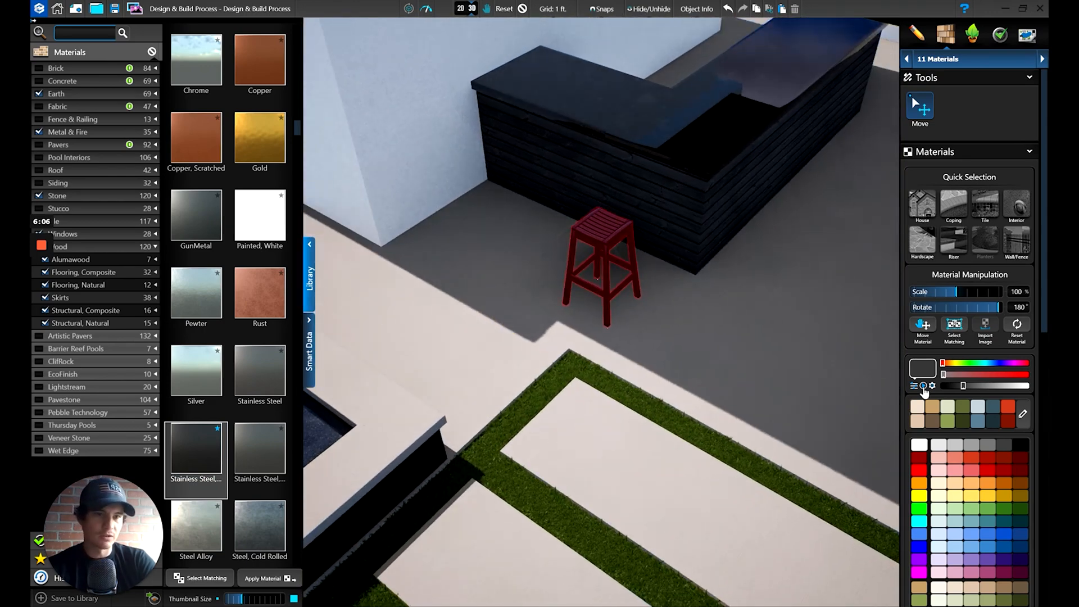
pyautogui.click(1021, 387)
pyautogui.moveTo(725, 293); pyautogui.dragTo(745, 255, button='right')
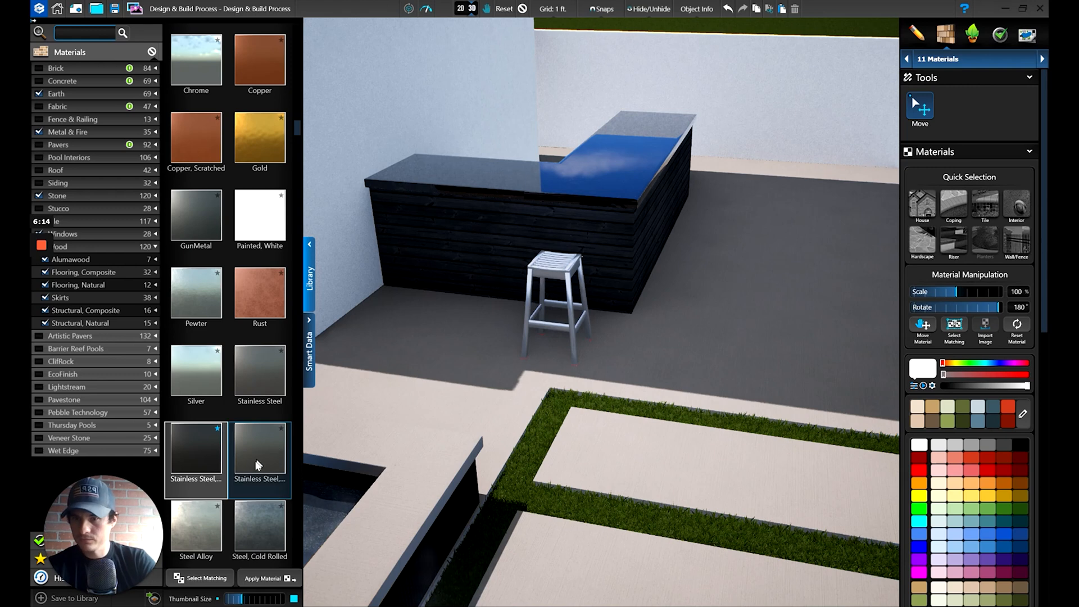
# Step: Compare further metal finishes on the bar stool and apply Brass, Scratched
pyautogui.scroll(-1, 255, 464)
pyautogui.click(203, 497)
pyautogui.scroll(5, 227, 369)
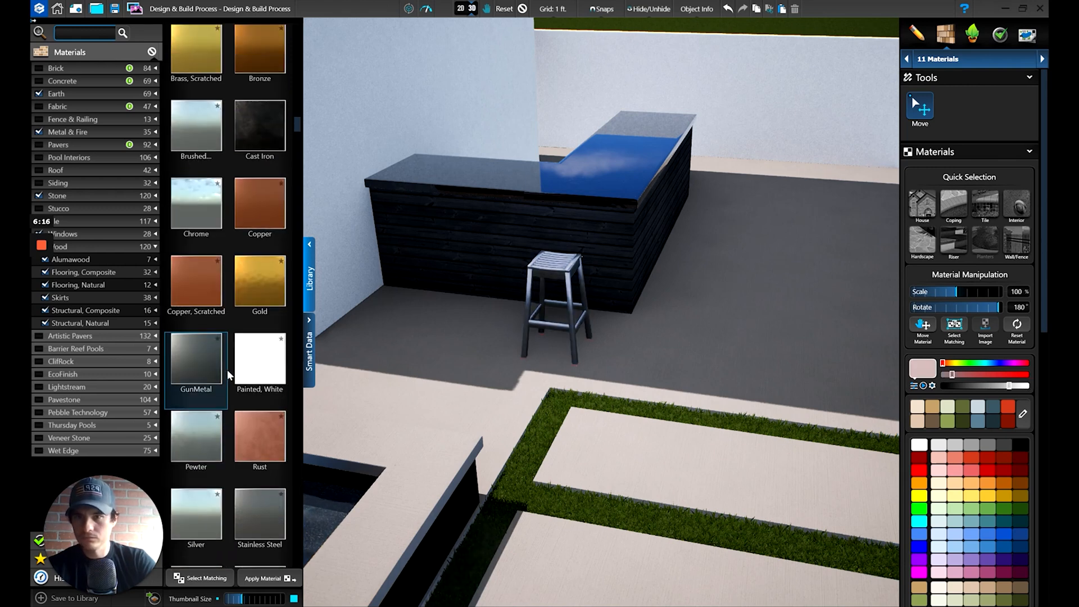
pyautogui.click(204, 185)
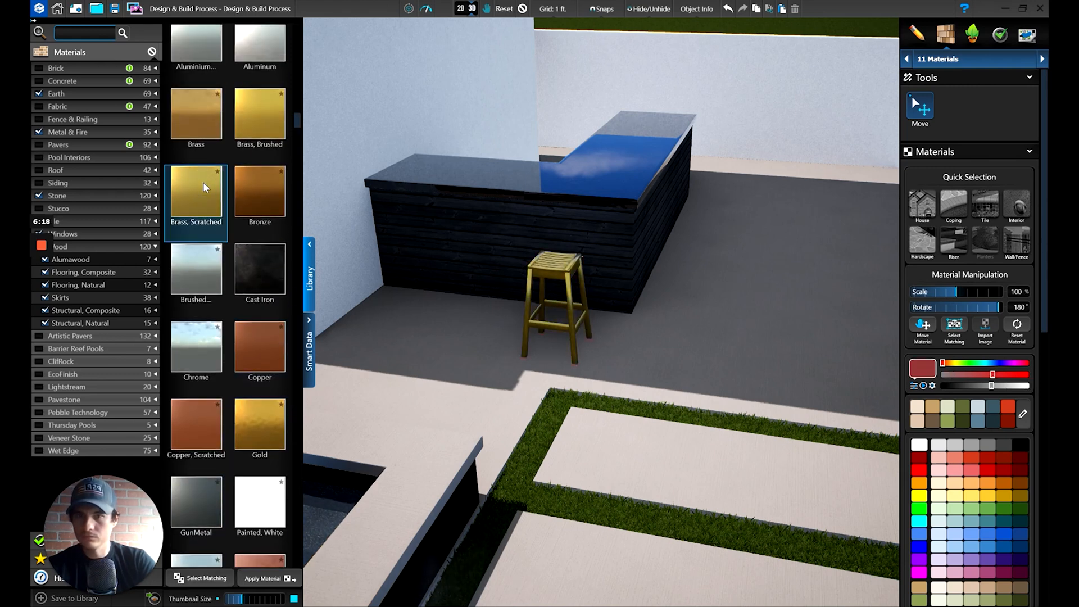
pyautogui.click(200, 120)
pyautogui.click(204, 179)
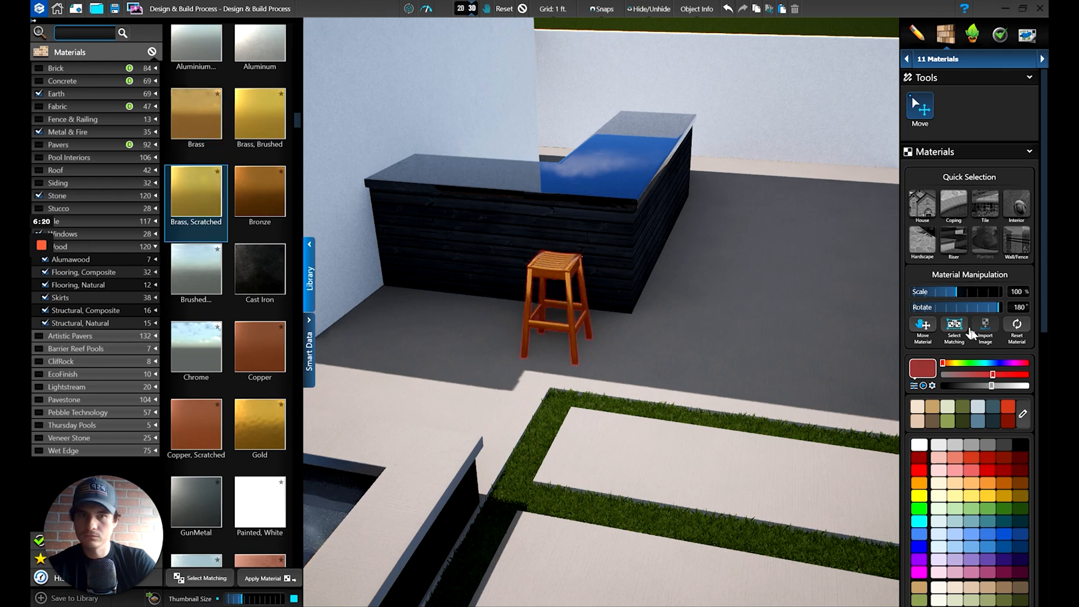
# Step: Tint the brass stool a light golden tan and return to the Plants & Trees stage
pyautogui.moveTo(994, 381); pyautogui.dragTo(954, 367)
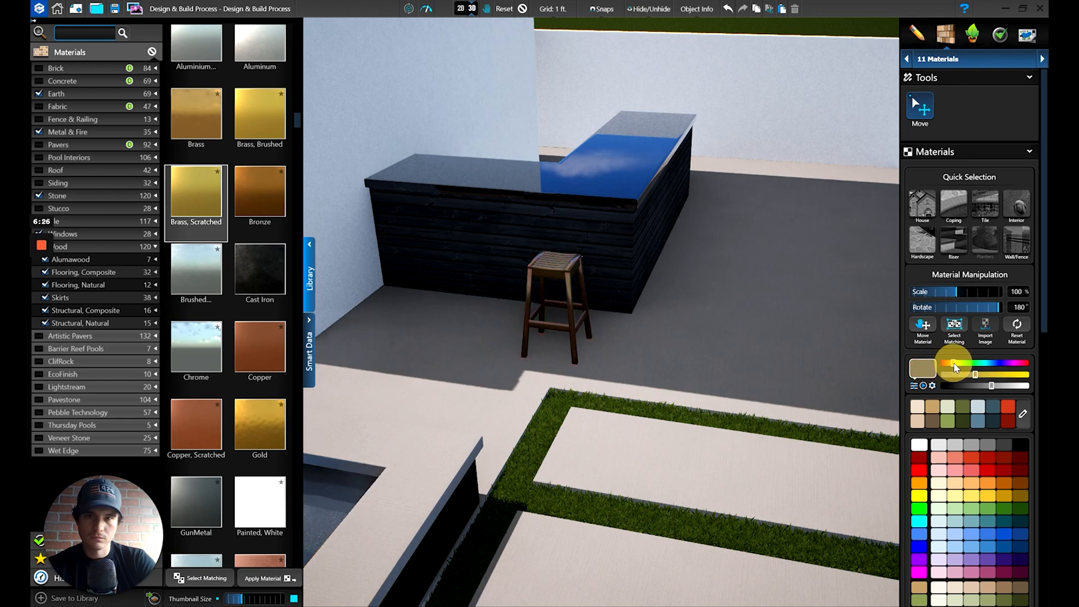
pyautogui.moveTo(991, 386); pyautogui.dragTo(1003, 387)
pyautogui.moveTo(722, 350); pyautogui.dragTo(713, 351, button='right')
pyautogui.doubleClick(653, 253)
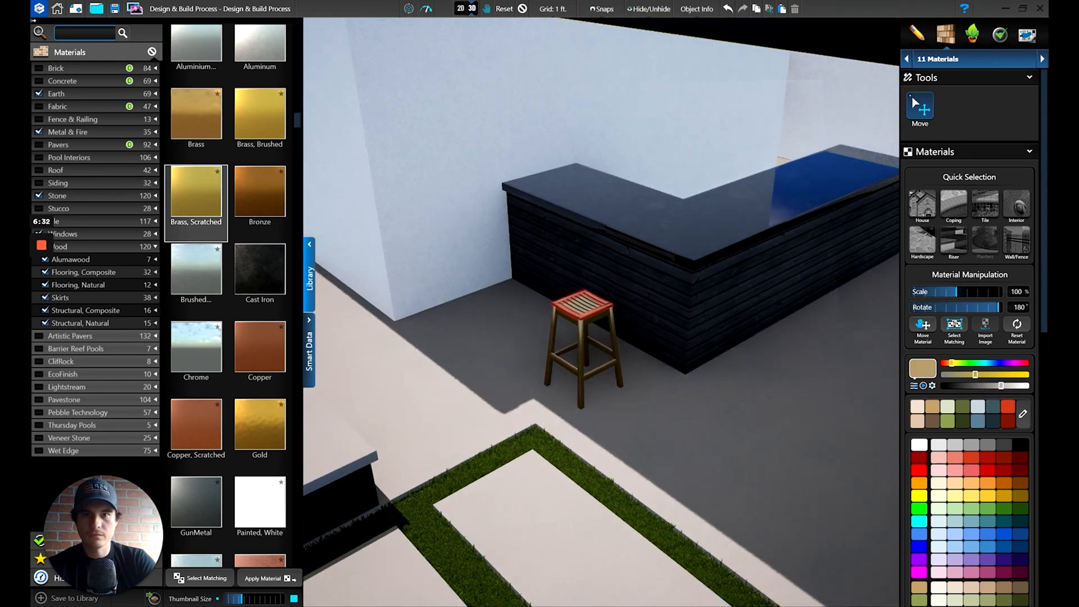
pyautogui.moveTo(652, 354)
pyautogui.mouseDown(button='middle')
pyautogui.moveTo(718, 317)
pyautogui.moveTo(655, 328)
pyautogui.moveTo(649, 362)
pyautogui.mouseUp(button='middle')
pyautogui.click(973, 35)
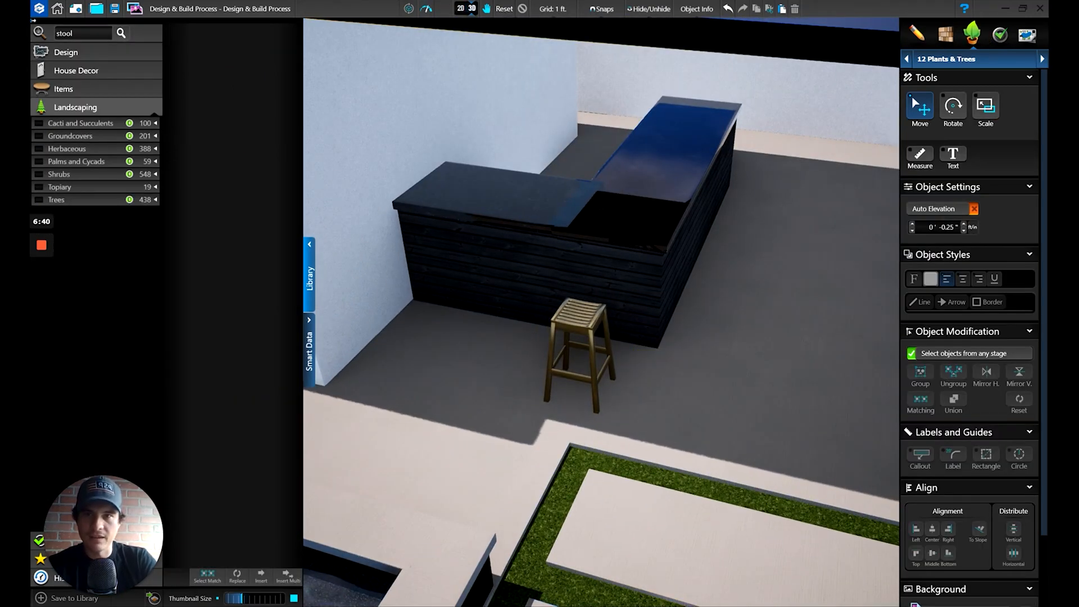
# Step: In the 2D plan, add a second bar stool along the counter's short side and adjust both stools' positions
pyautogui.click(461, 9)
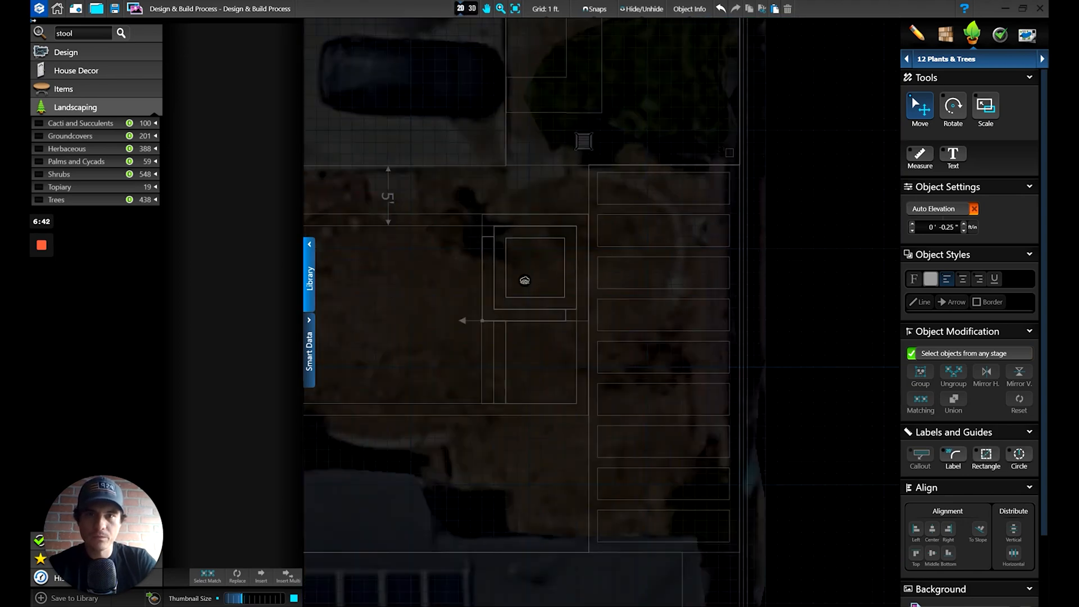
pyautogui.scroll(5, 568, 390)
pyautogui.moveTo(625, 429)
pyautogui.mouseDown()
pyautogui.moveTo(633, 404)
pyautogui.moveTo(627, 411)
pyautogui.mouseUp()
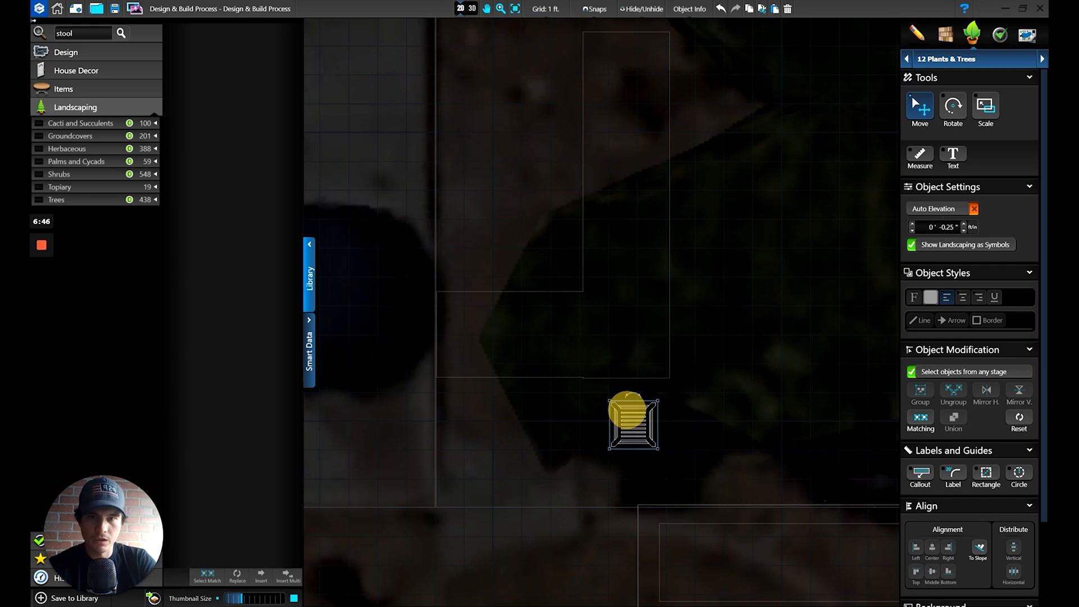
pyautogui.click(776, 9)
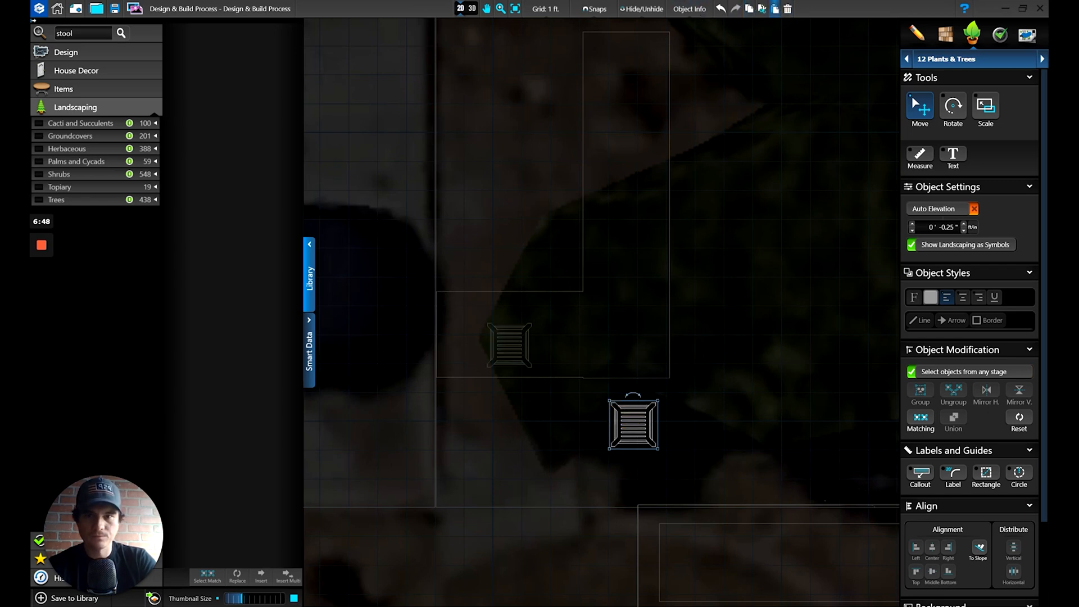
pyautogui.click(498, 419)
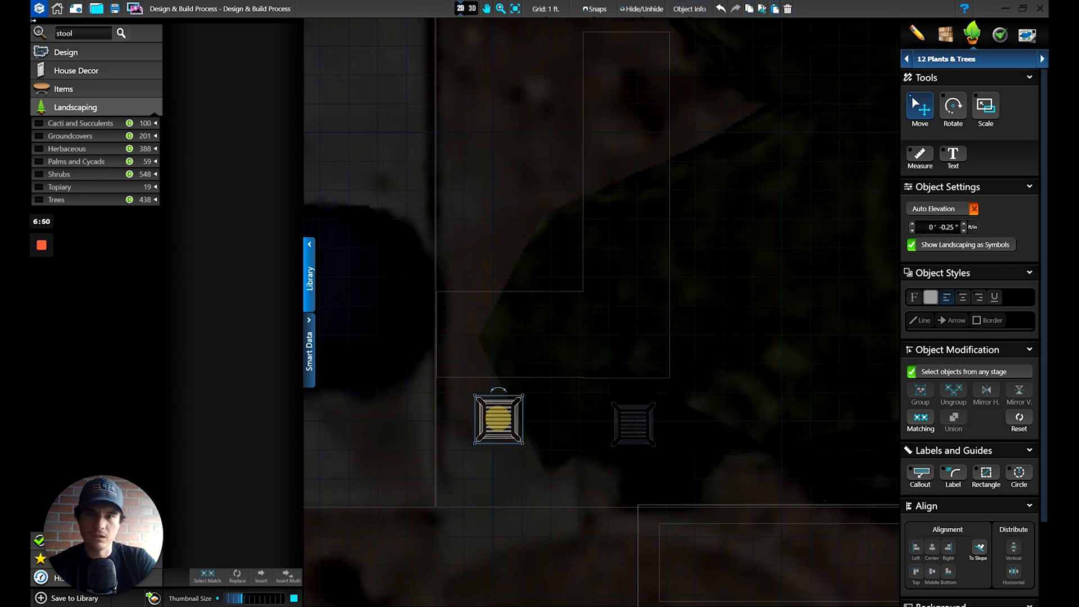
pyautogui.moveTo(506, 419); pyautogui.dragTo(510, 419)
pyautogui.moveTo(618, 418); pyautogui.dragTo(604, 414)
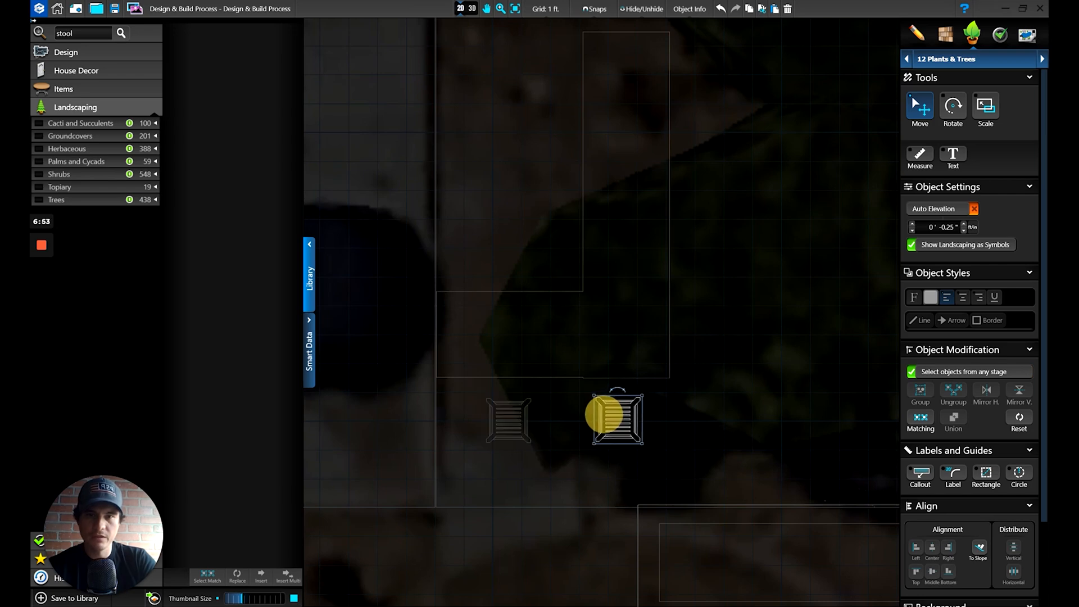
# Step: Place four more copies of the bar stool in a row along the outer long side of the counter
pyautogui.click(777, 9)
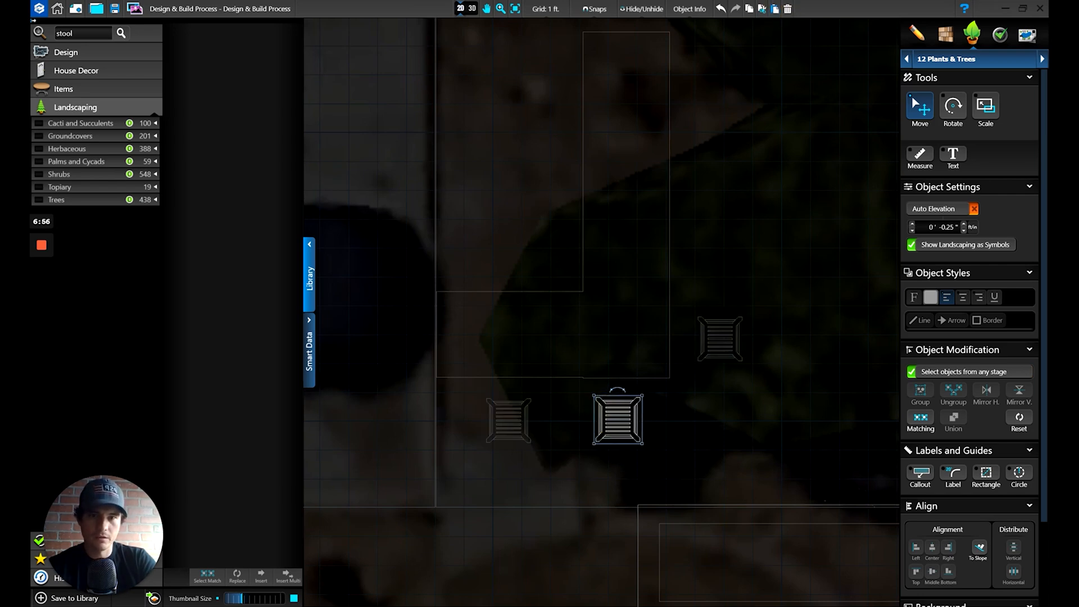
pyautogui.click(719, 333)
pyautogui.click(776, 9)
pyautogui.click(716, 238)
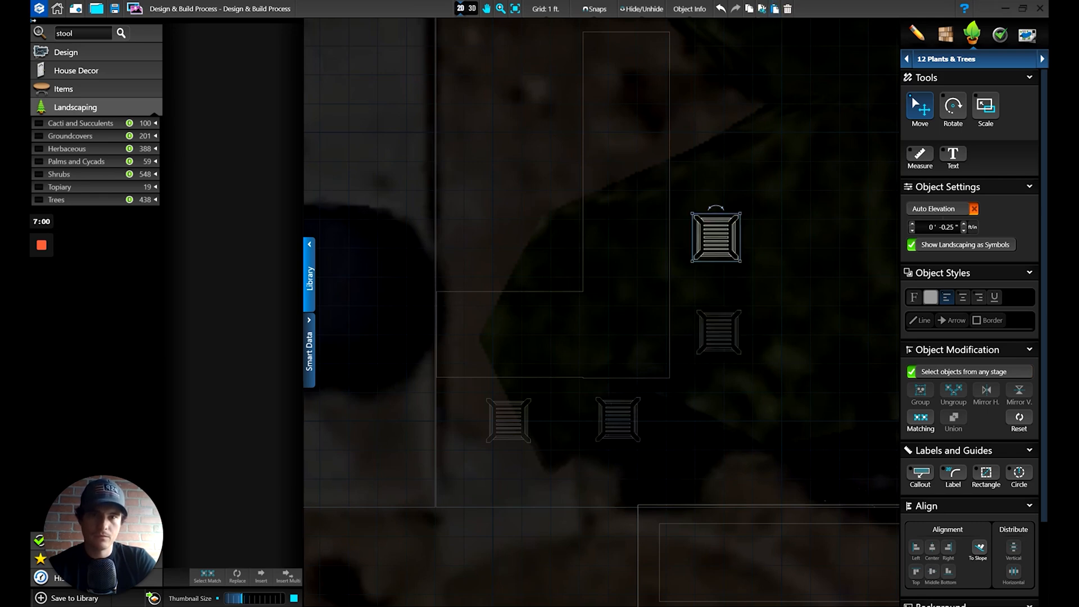
pyautogui.click(776, 9)
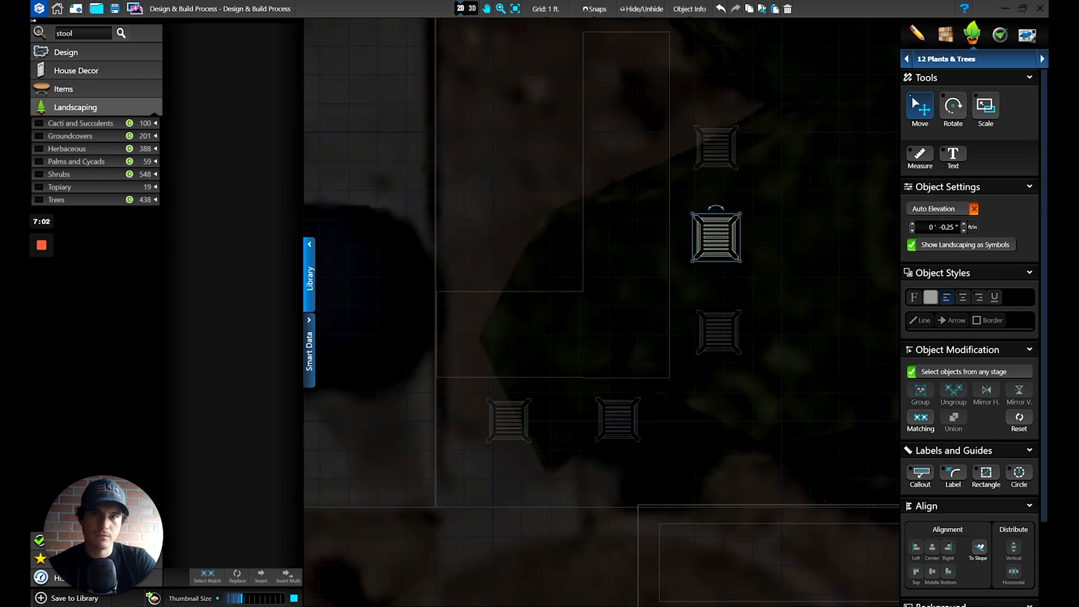
pyautogui.click(715, 152)
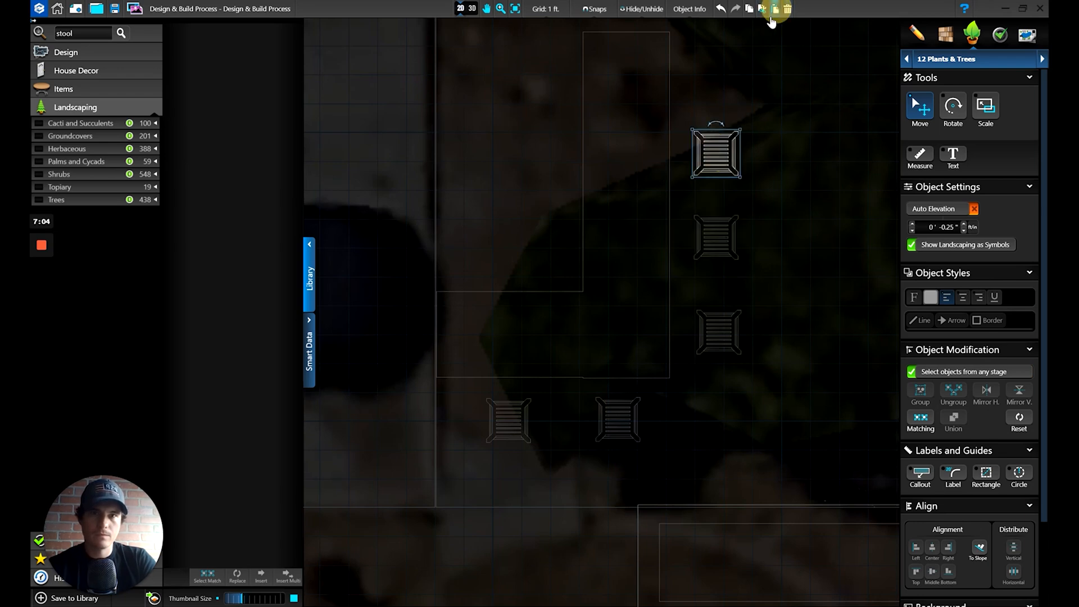
pyautogui.click(775, 9)
pyautogui.click(714, 66)
# Step: Even out the spacing of the bar stools along both counter sides and view the arrangement in 3D
pyautogui.moveTo(713, 320); pyautogui.dragTo(712, 327)
pyautogui.moveTo(719, 258); pyautogui.dragTo(720, 265)
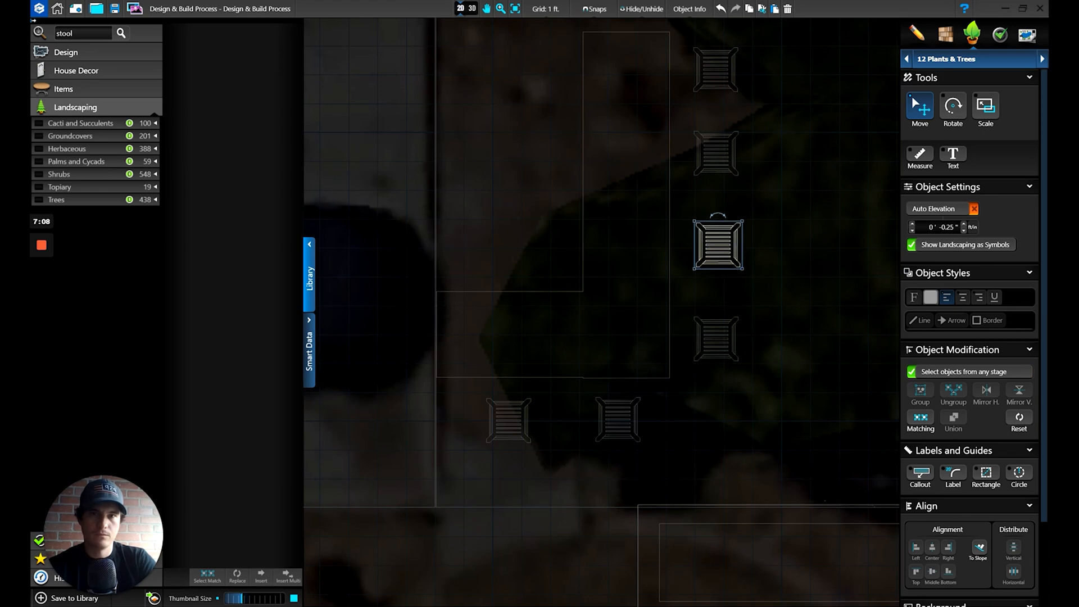
pyautogui.moveTo(715, 157); pyautogui.dragTo(718, 162)
pyautogui.click(778, 177)
pyautogui.click(509, 425)
pyautogui.moveTo(510, 424); pyautogui.dragTo(507, 426)
pyautogui.moveTo(615, 418); pyautogui.dragTo(610, 419)
pyautogui.click(744, 422)
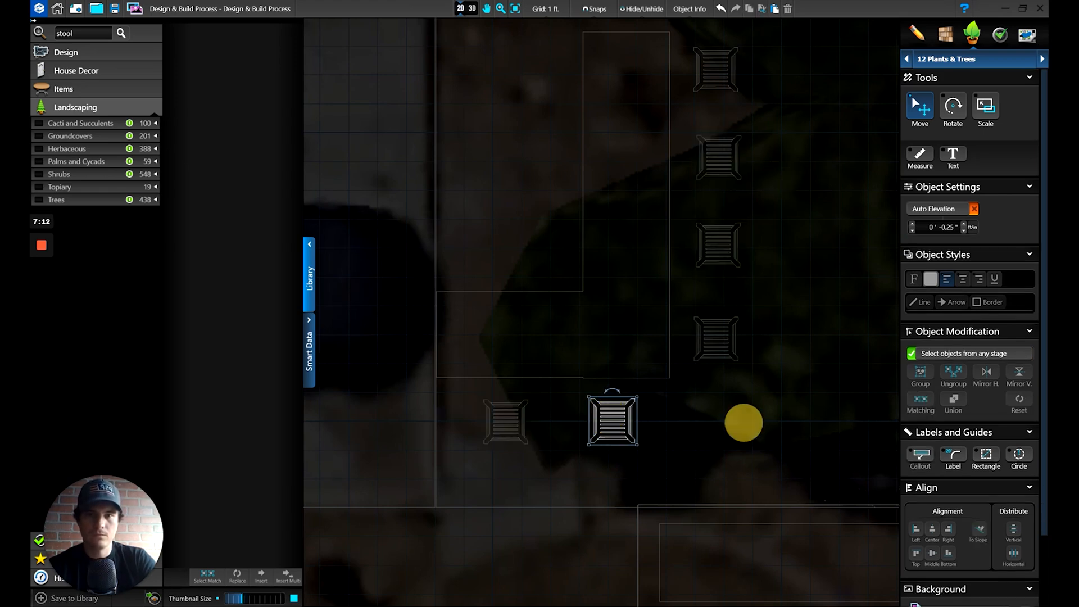
pyautogui.moveTo(743, 423); pyautogui.dragTo(684, 450, button='middle')
pyautogui.click(472, 9)
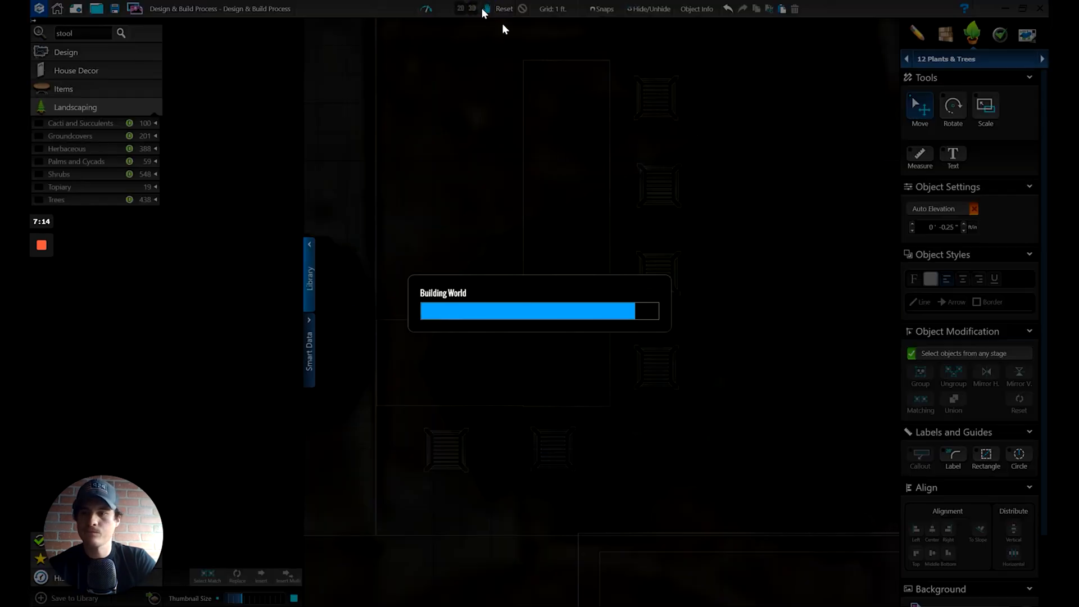
pyautogui.moveTo(775, 314); pyautogui.dragTo(706, 347)
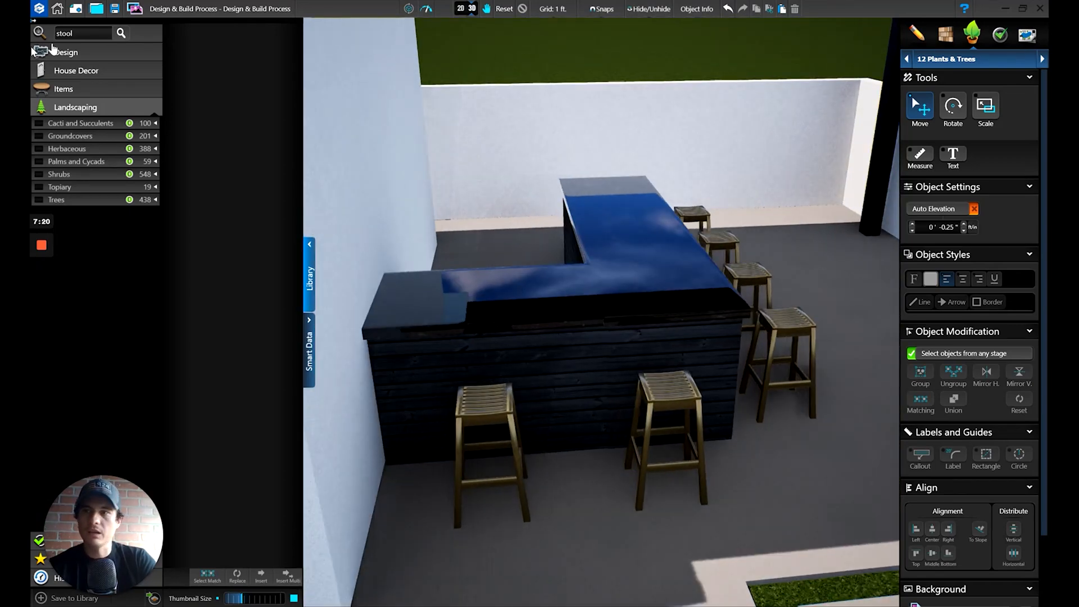
# Step: Clear the stool search and show all Outdoor Kitchens items in the library
pyautogui.click(100, 33)
pyautogui.click(99, 34)
pyautogui.click(153, 33)
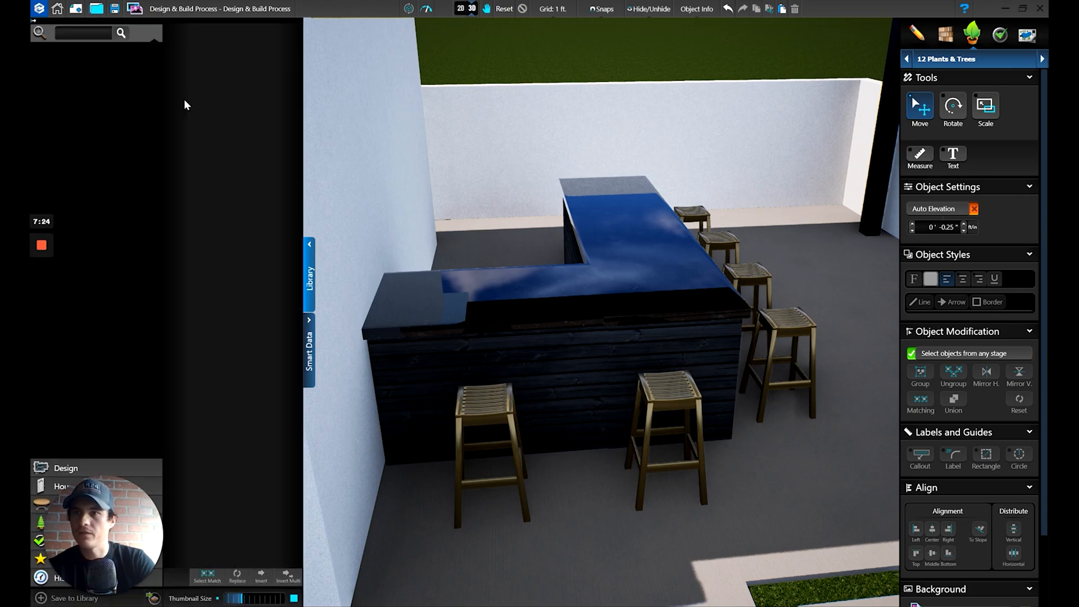
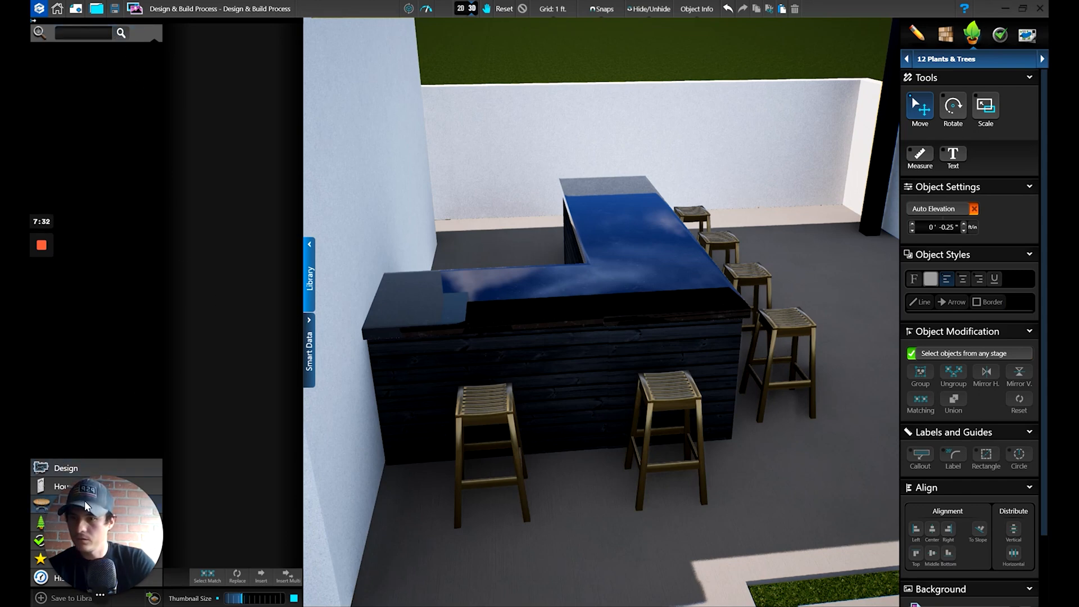
pyautogui.click(70, 502)
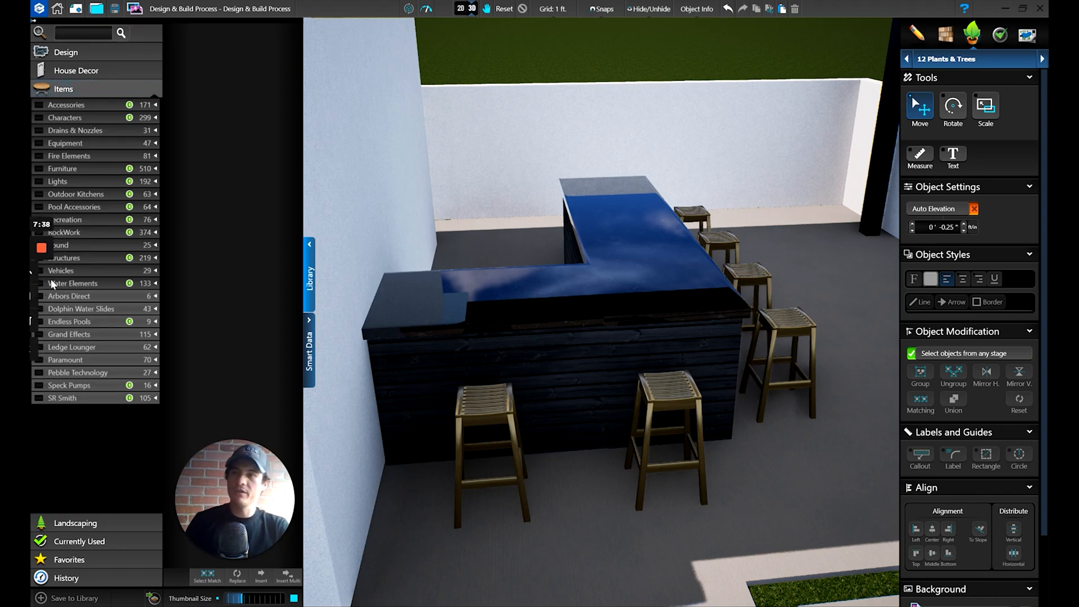
pyautogui.moveTo(44, 249)
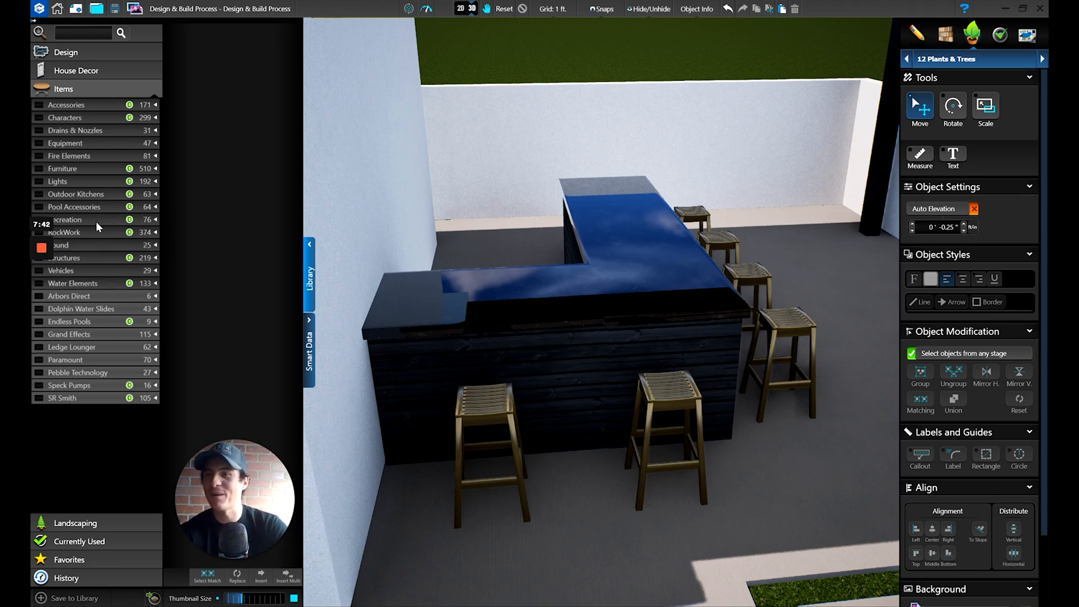
pyautogui.click(90, 194)
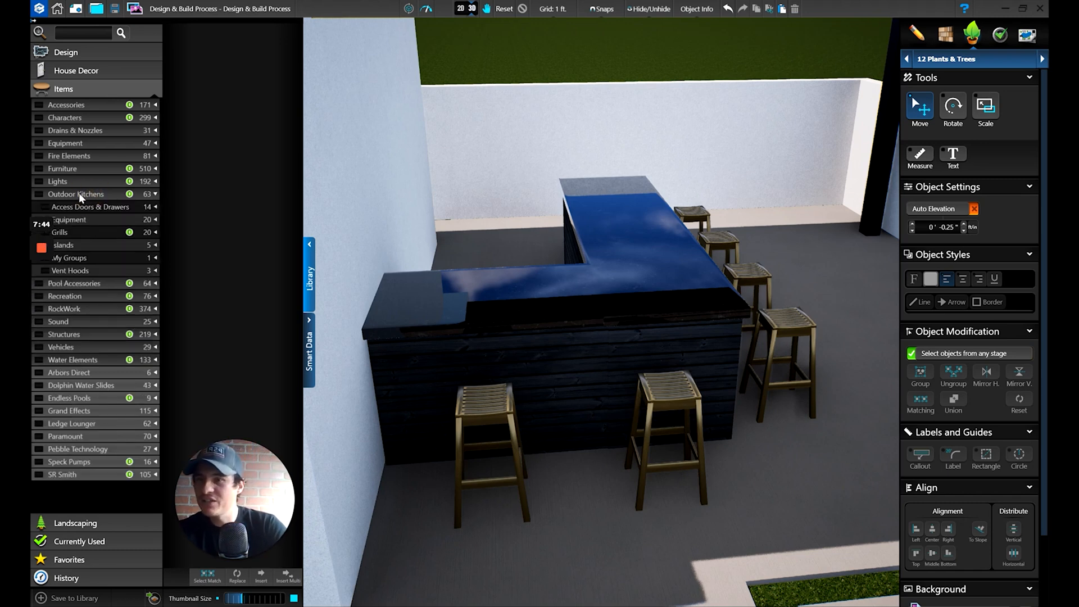
pyautogui.click(39, 194)
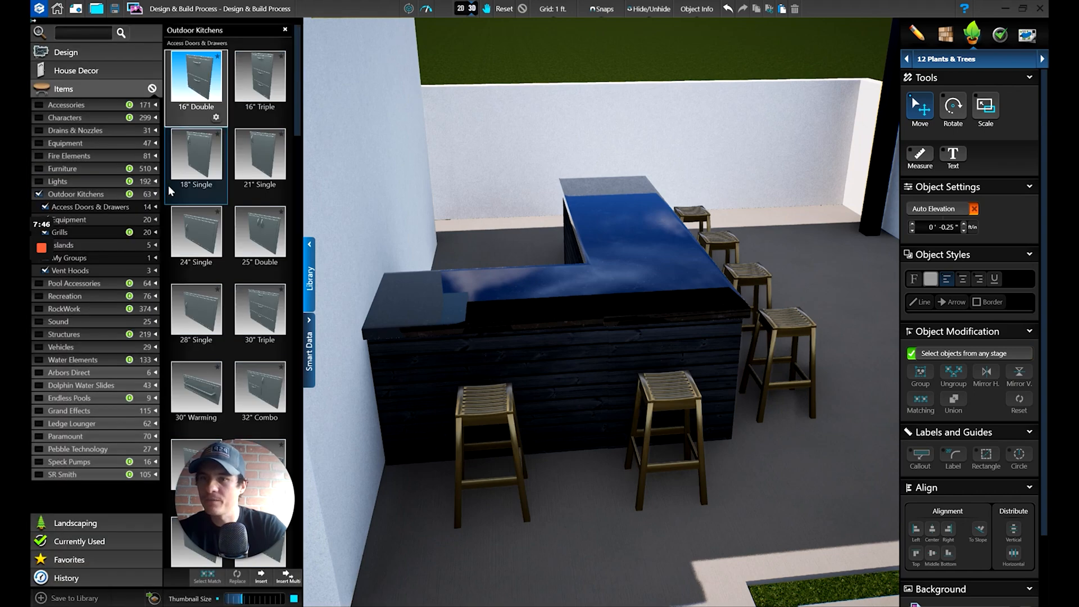
# Step: Insert the open-lid 40" Gourmet grill at the counter and raise it to an elevation of 3' 6.50"
pyautogui.moveTo(291, 109); pyautogui.dragTo(294, 395)
pyautogui.click(265, 267)
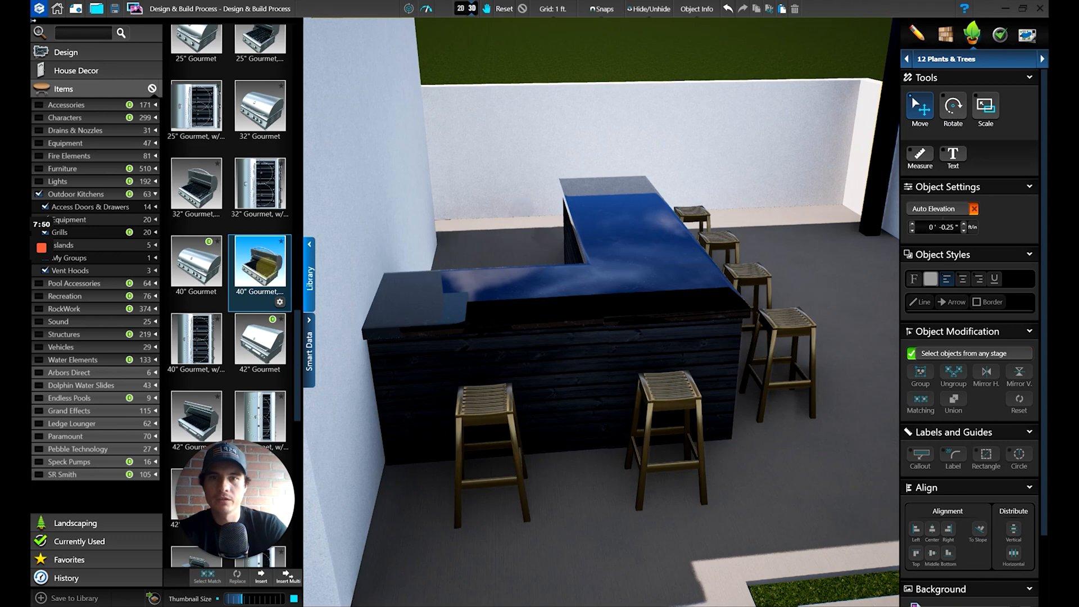
pyautogui.scroll(1, 619, 289)
pyautogui.click(619, 290)
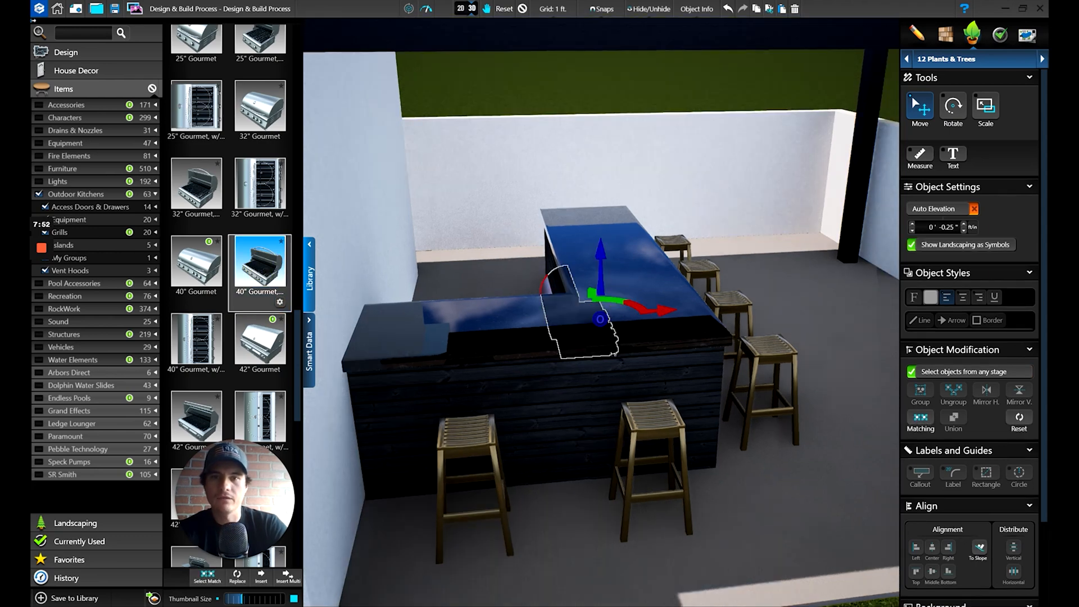
pyautogui.scroll(2, 612, 276)
pyautogui.moveTo(600, 238); pyautogui.dragTo(614, 104)
pyautogui.press('f')
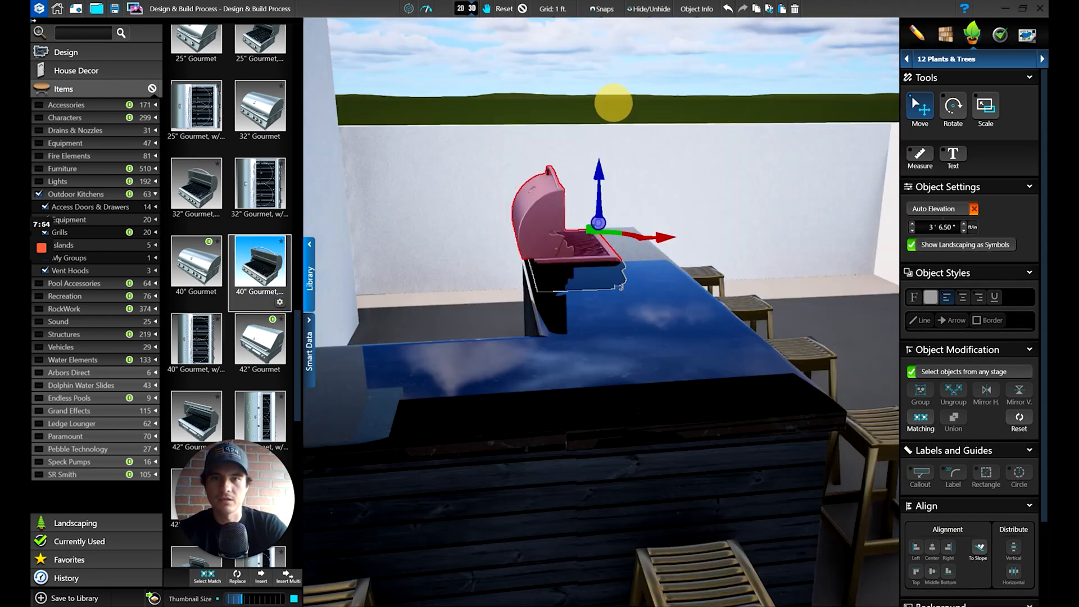
# Step: Rotate the grill so its controls face the inside of the kitchen and shift it toward the counter's inner edge
pyautogui.moveTo(694, 193); pyautogui.dragTo(539, 209, button='middle')
pyautogui.scroll(3, 540, 210)
pyautogui.click(961, 107)
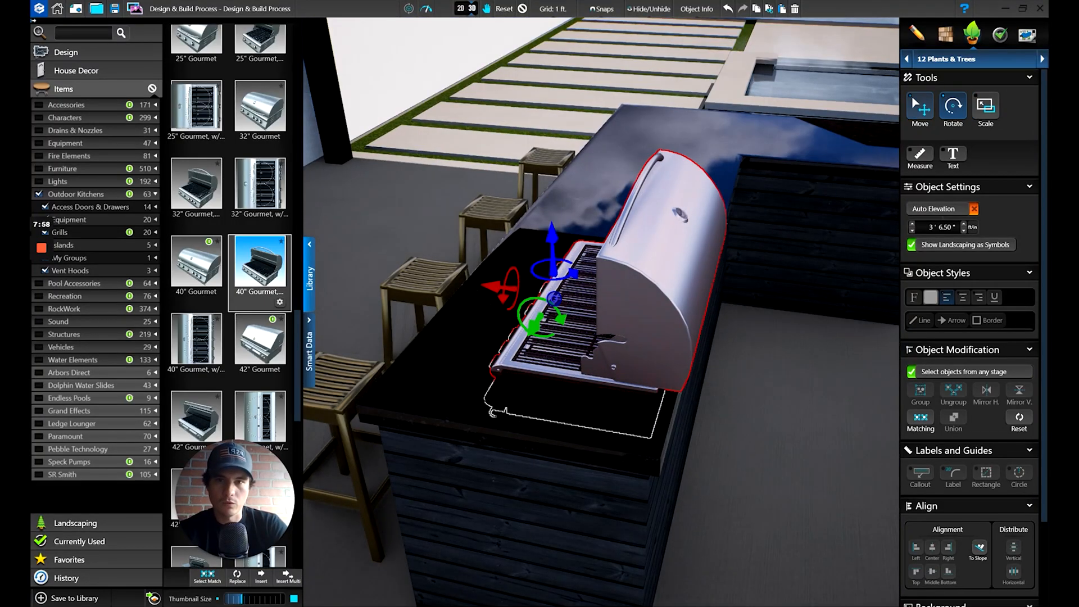
pyautogui.moveTo(572, 274); pyautogui.dragTo(489, 233)
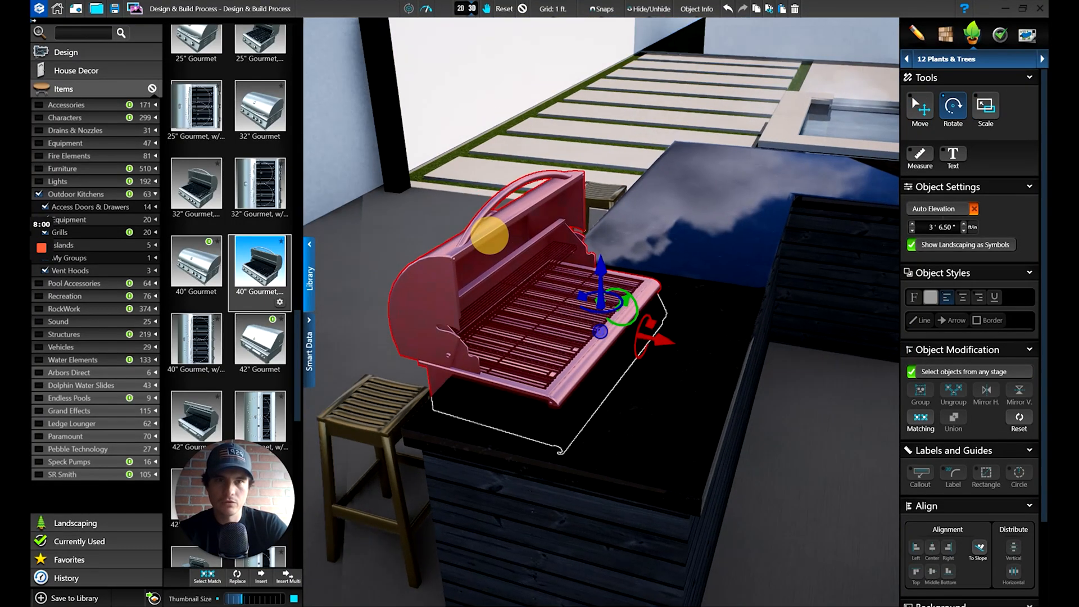
pyautogui.click(920, 106)
pyautogui.moveTo(637, 328); pyautogui.dragTo(787, 353)
pyautogui.click(956, 113)
pyautogui.moveTo(622, 299); pyautogui.dragTo(618, 287)
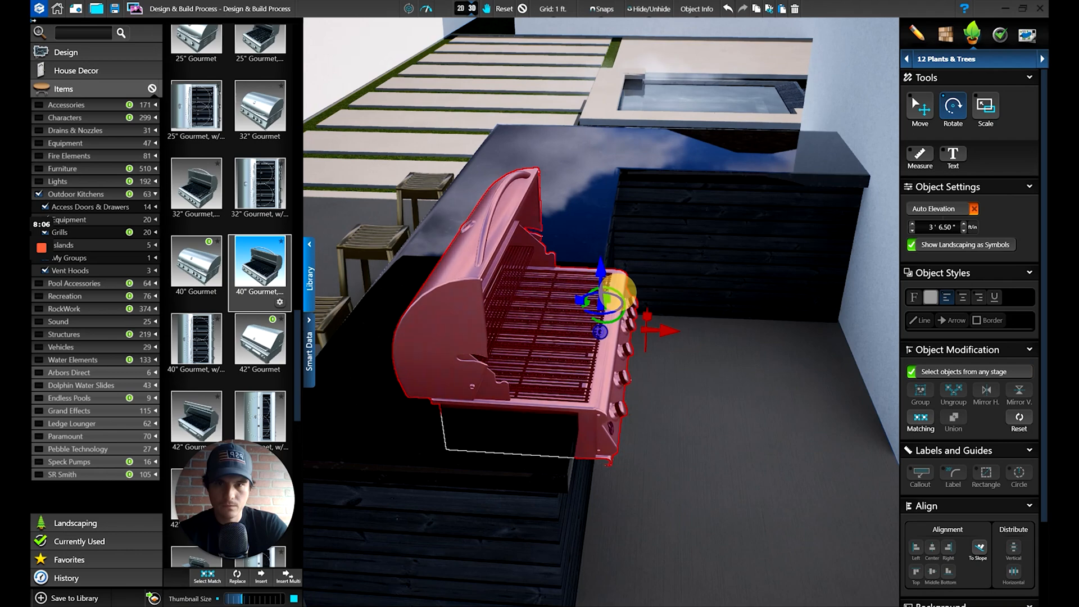
# Step: Slide the grill into its final position so its control panel sits at the counter's inner face
pyautogui.moveTo(713, 229); pyautogui.dragTo(592, 203)
pyautogui.click(920, 106)
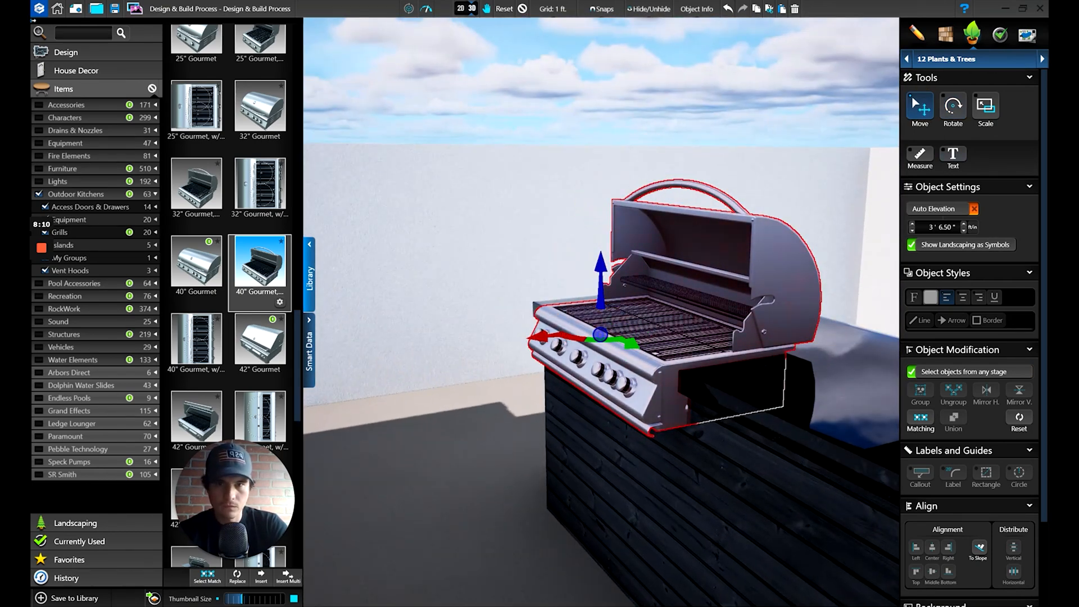
pyautogui.moveTo(541, 336); pyautogui.dragTo(804, 393)
pyautogui.click(540, 372)
pyautogui.moveTo(690, 376); pyautogui.dragTo(678, 372, button='middle')
pyautogui.moveTo(529, 217); pyautogui.dragTo(532, 247, button='middle')
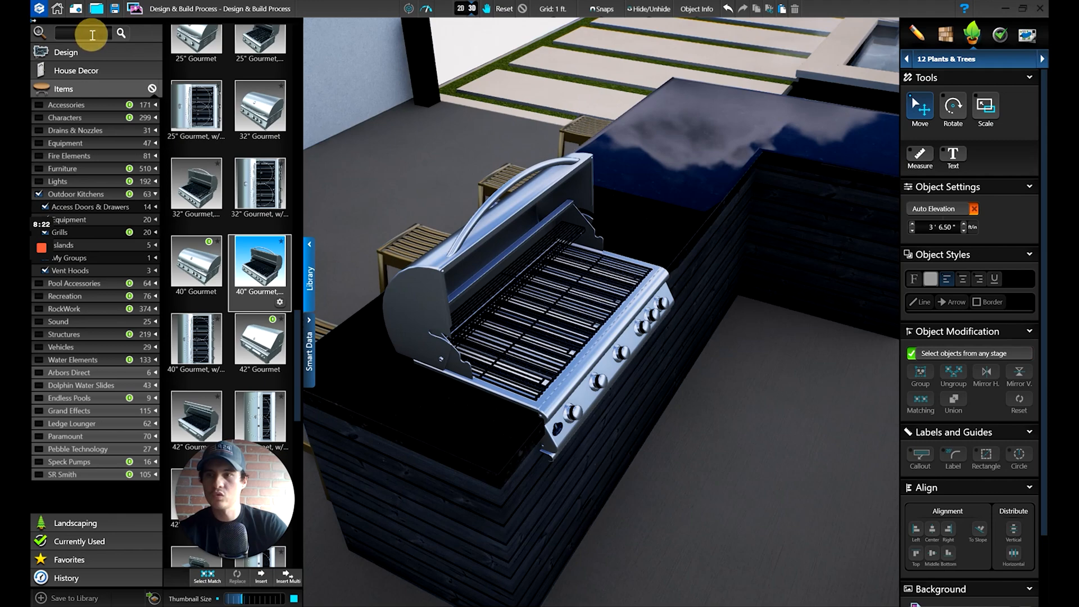
# Step: Search the library for fire, try the Strip, Gas effect, and place the Gas fire on the grill grates
pyautogui.click(92, 35)
pyautogui.write('fore')
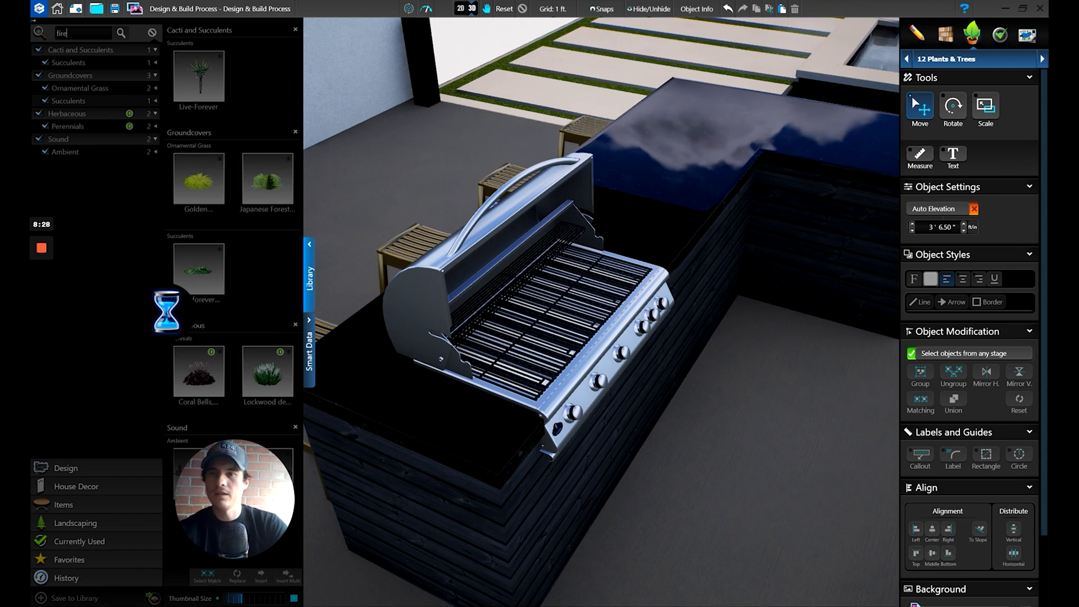
pyautogui.moveTo(296, 48); pyautogui.dragTo(302, 82)
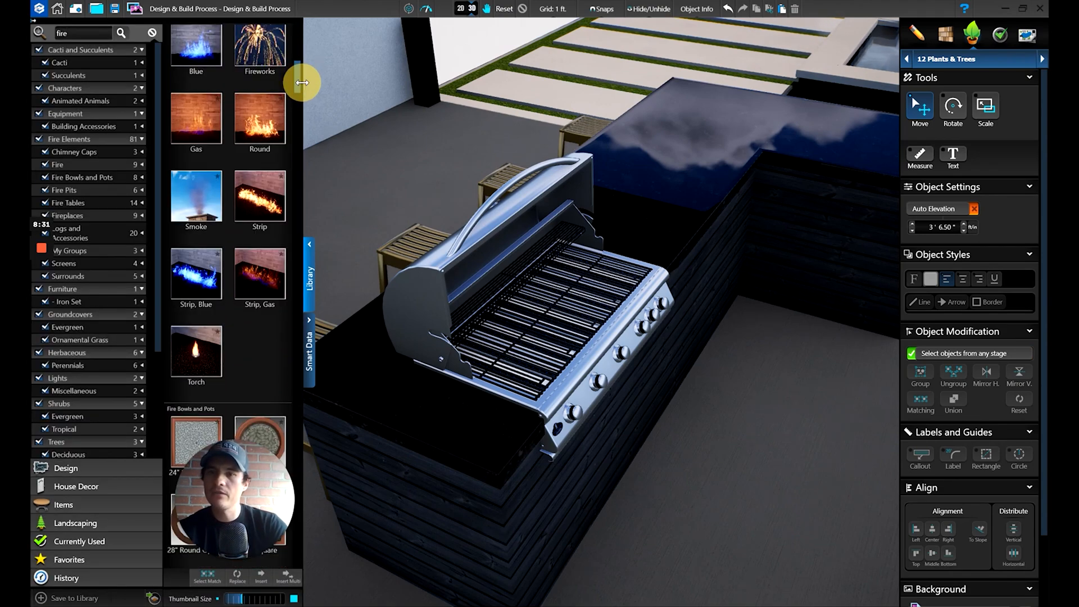
pyautogui.click(257, 284)
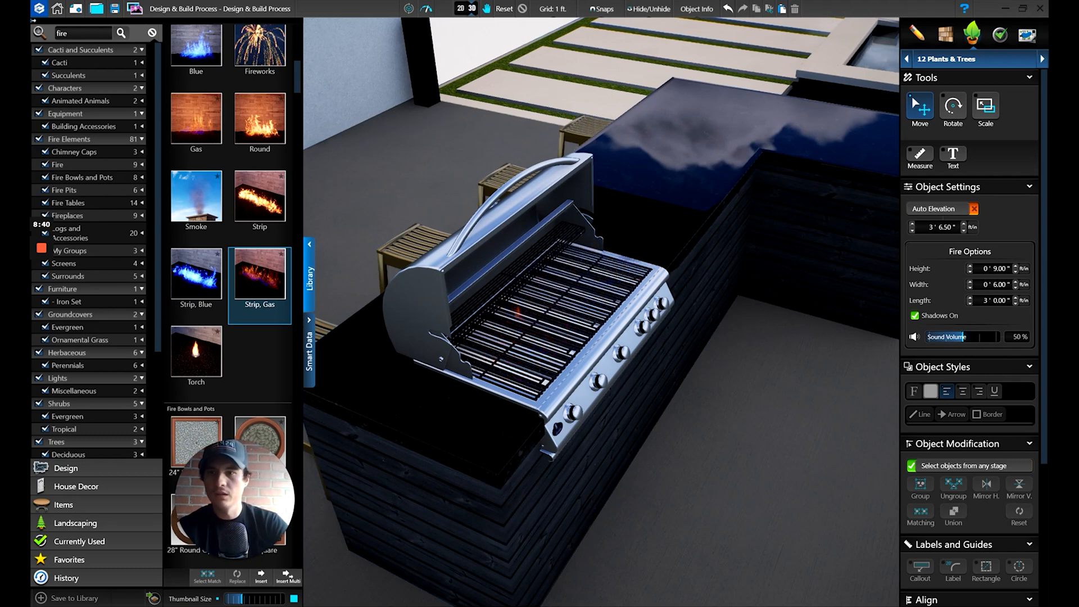
pyautogui.click(197, 130)
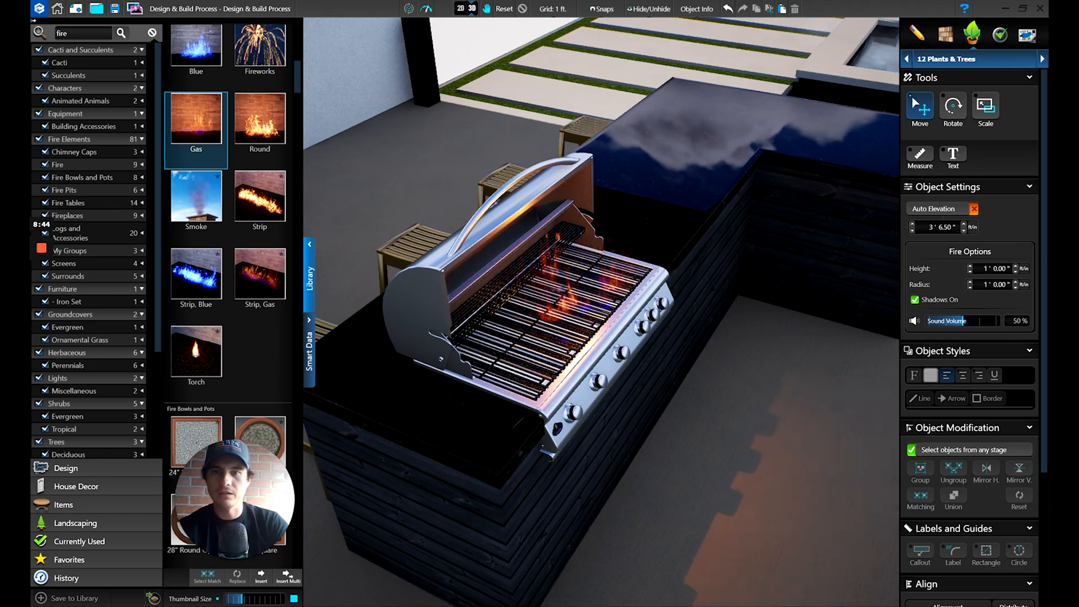
pyautogui.click(591, 488)
# Step: Set the gas fire's height to 9 inches and raise it to an elevation of 3' 8.25"
pyautogui.moveTo(806, 364); pyautogui.dragTo(718, 370, button='right')
pyautogui.scroll(3, 674, 326)
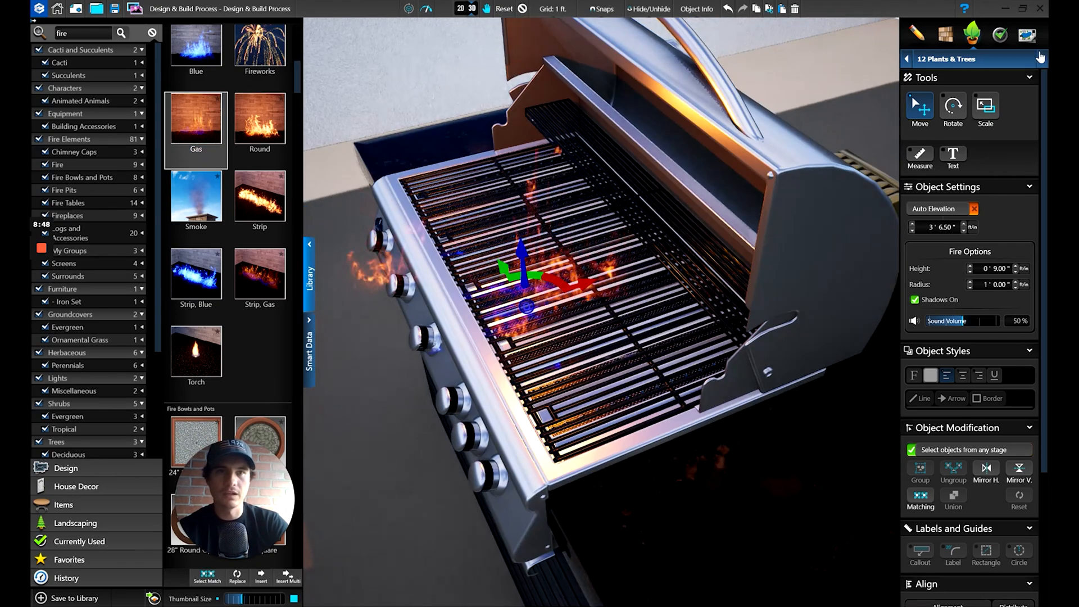
pyautogui.moveTo(522, 259); pyautogui.dragTo(522, 241)
pyautogui.moveTo(526, 248); pyautogui.dragTo(601, 261, button='right')
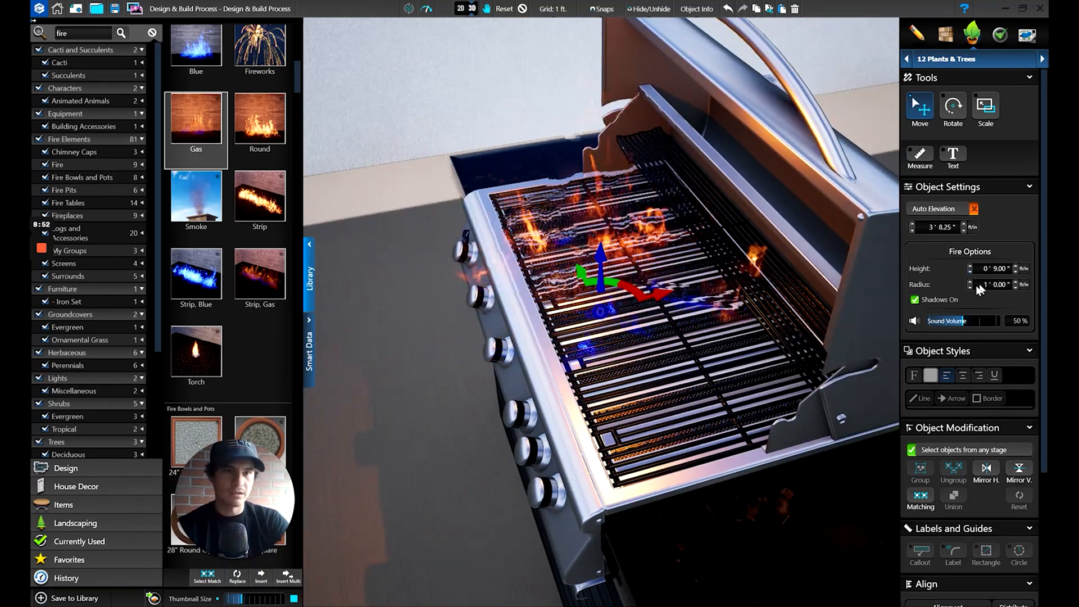
# Step: Reduce the gas fire's radius and height to 8 inches each and check the grill from around the counter
pyautogui.click(1014, 287)
pyautogui.click(1017, 287)
pyautogui.click(1016, 288)
pyautogui.click(1017, 287)
pyautogui.click(1017, 287)
pyautogui.moveTo(677, 382); pyautogui.dragTo(705, 388, button='right')
pyautogui.moveTo(601, 272); pyautogui.dragTo(610, 241)
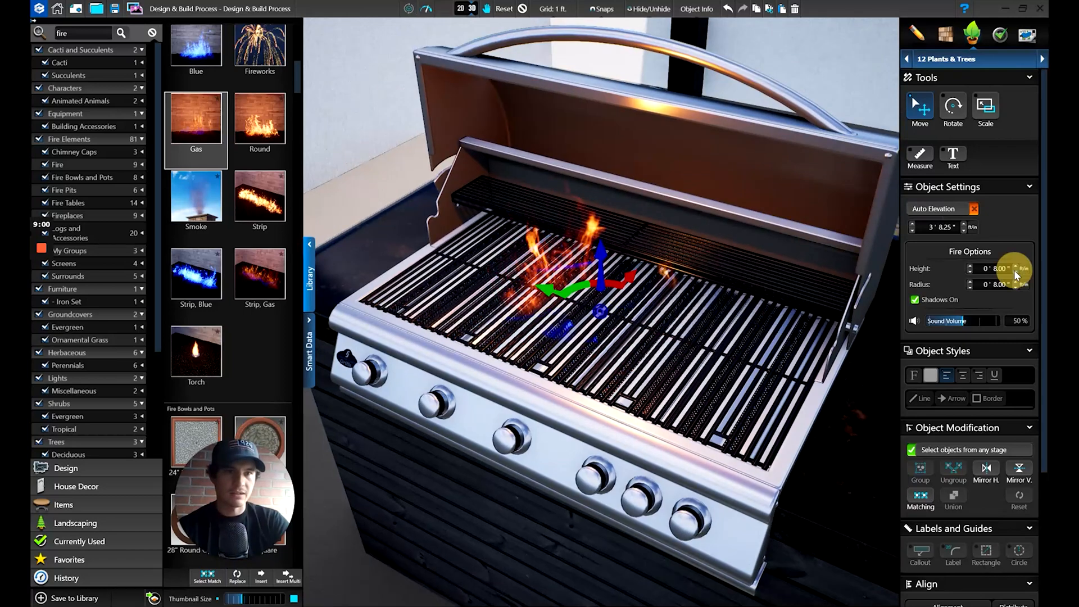
pyautogui.moveTo(736, 316); pyautogui.dragTo(695, 324, button='right')
pyautogui.moveTo(539, 296); pyautogui.dragTo(714, 343, button='right')
pyautogui.rightClick(625, 307)
pyautogui.scroll(-4, 652, 324)
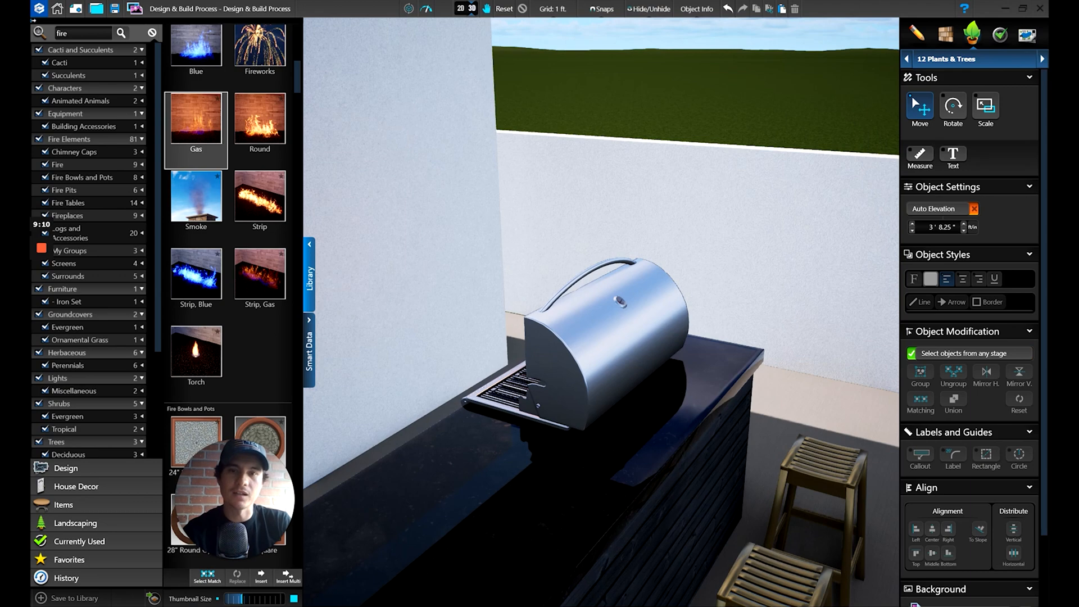
# Step: Search the library for tv and place the TV On model above the outdoor kitchen, in front of the pool house wall
pyautogui.scroll(-8, 713, 343)
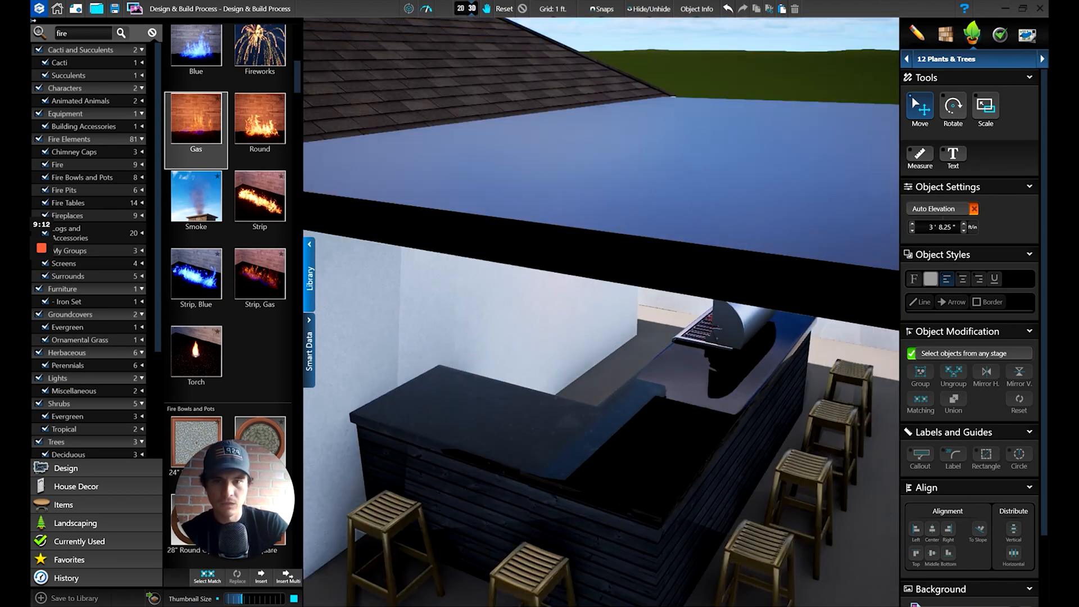
pyautogui.moveTo(705, 349); pyautogui.dragTo(575, 342, button='right')
pyautogui.scroll(5, 531, 344)
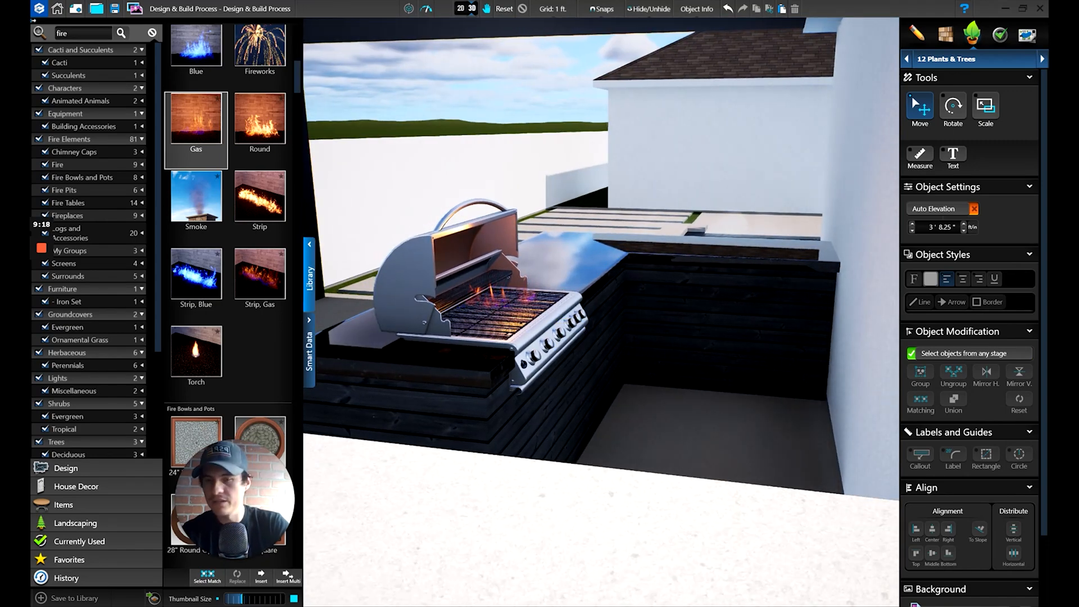
pyautogui.moveTo(588, 329); pyautogui.dragTo(668, 326, button='right')
pyautogui.scroll(-5, 668, 326)
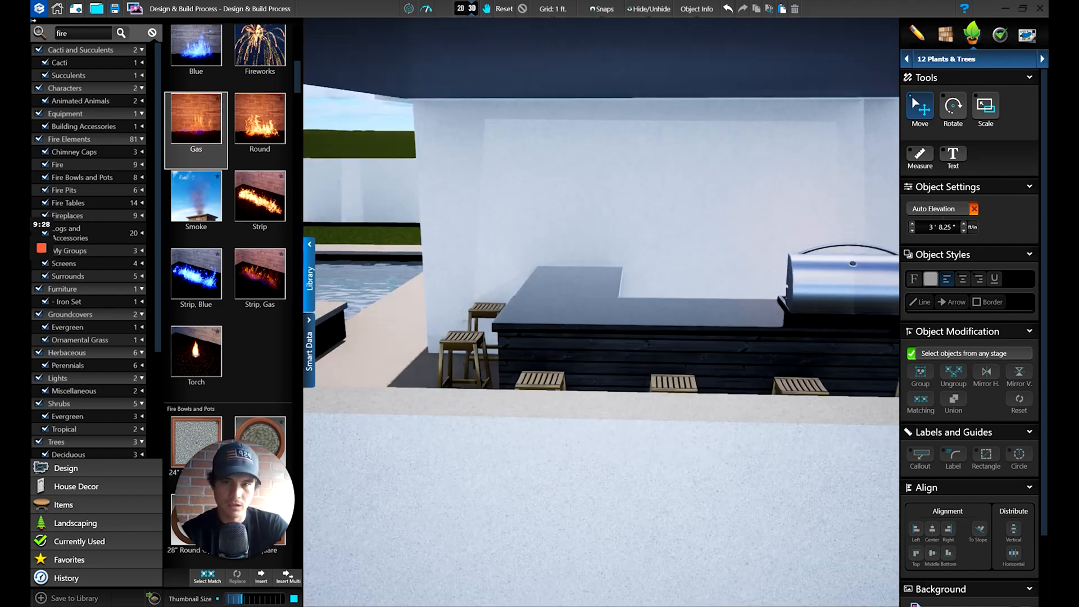
pyautogui.press('w')
pyautogui.press('d')
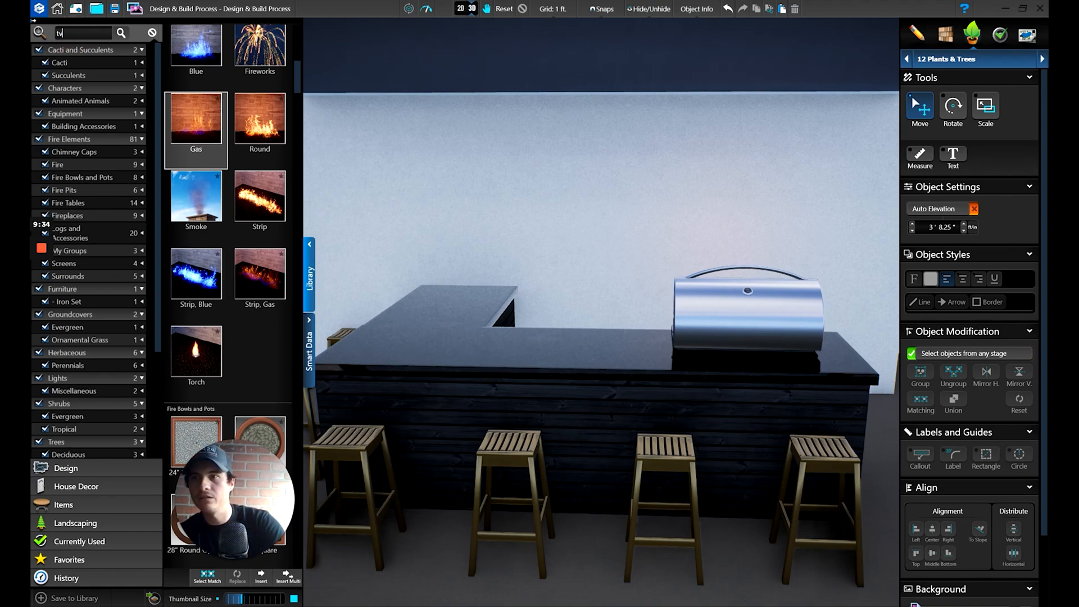
pyautogui.press('Return')
pyautogui.click(189, 174)
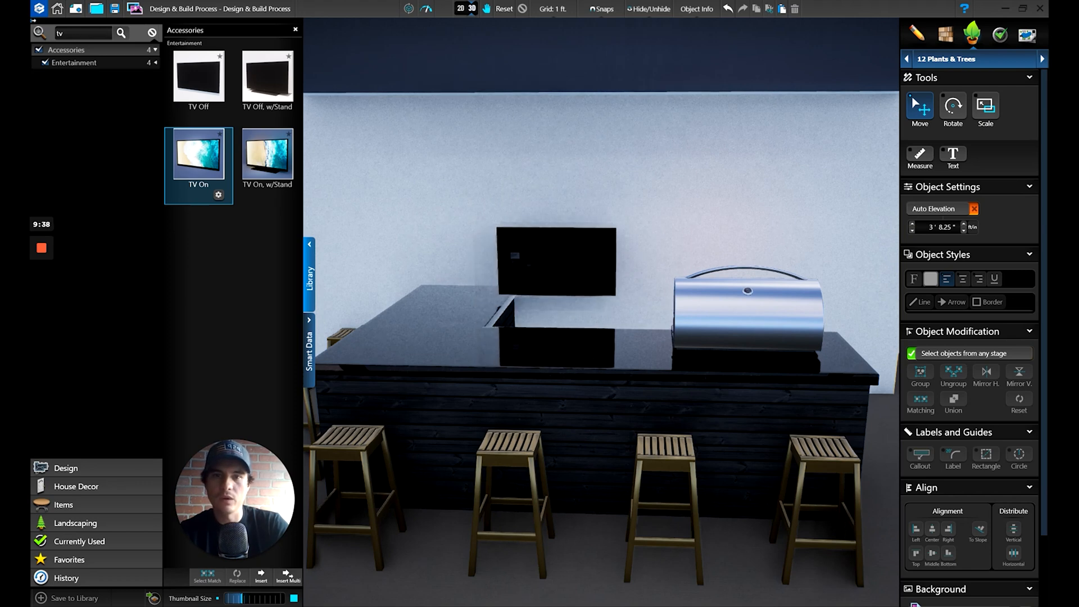
pyautogui.click(561, 410)
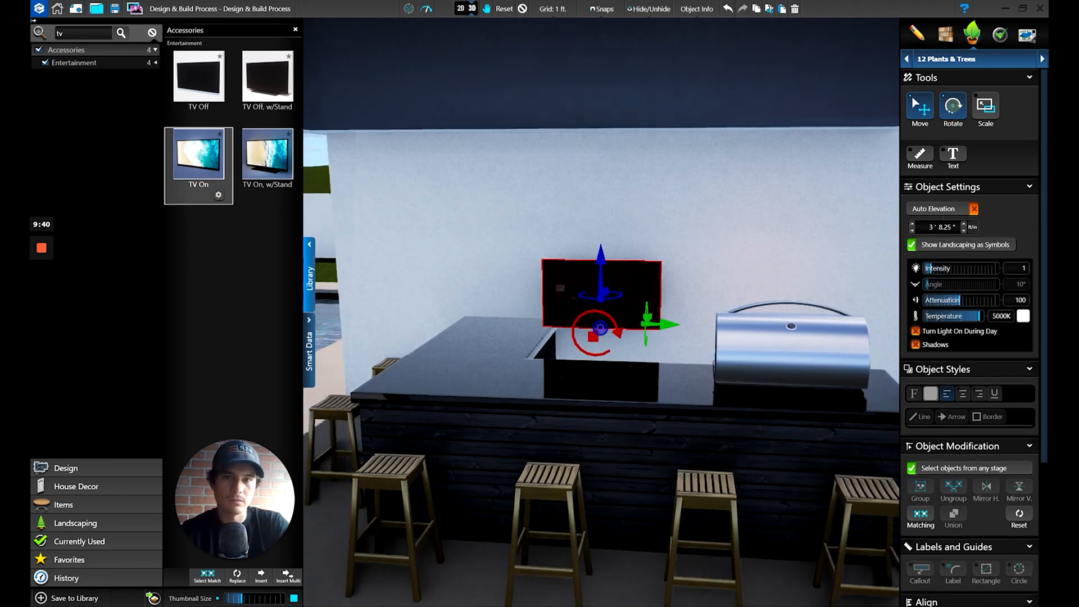
# Step: Rotate the TV so its screen faces the bar stools and raise it to an elevation of 5' 8.50"
pyautogui.moveTo(605, 289); pyautogui.dragTo(523, 281)
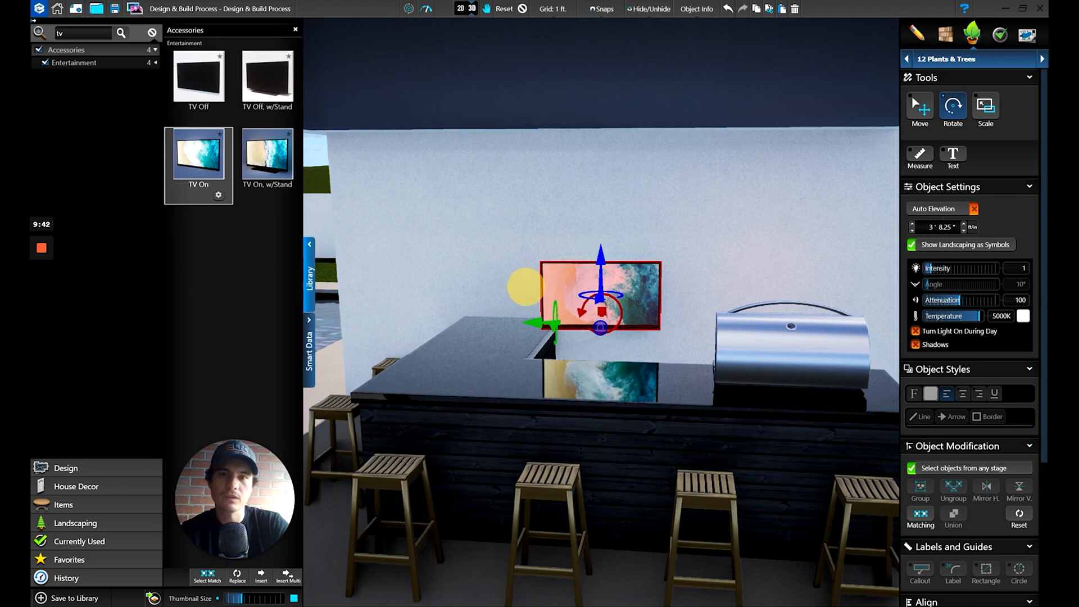
pyautogui.click(922, 105)
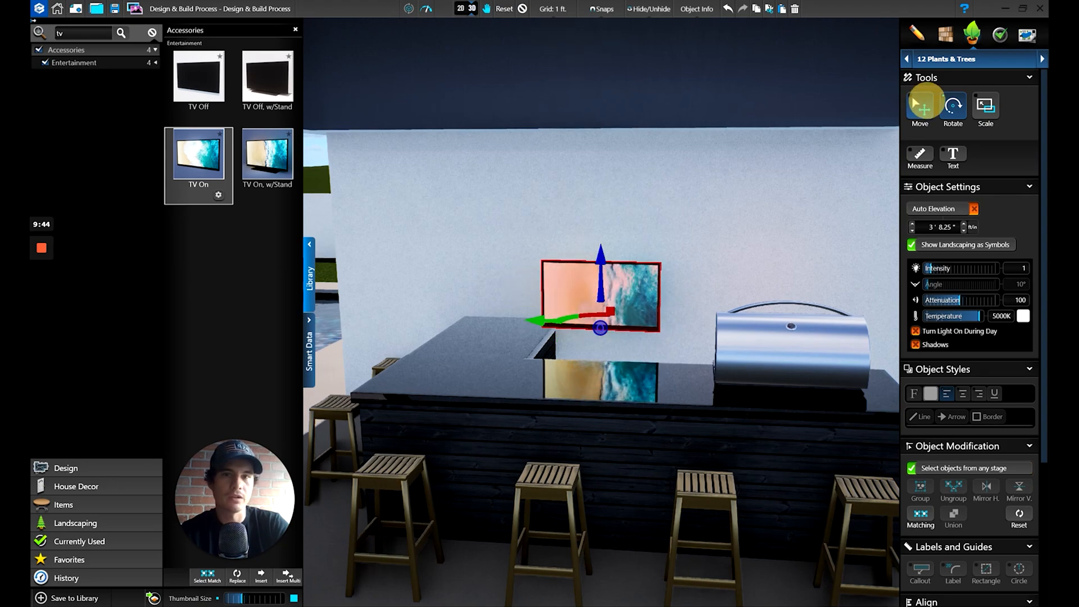
pyautogui.moveTo(601, 250); pyautogui.dragTo(609, 184)
# Step: Mount the TV against the pool house wall at an elevation of 5' 4.50" and scale it up
pyautogui.moveTo(694, 269); pyautogui.dragTo(604, 287, button='middle')
pyautogui.scroll(3, 498, 290)
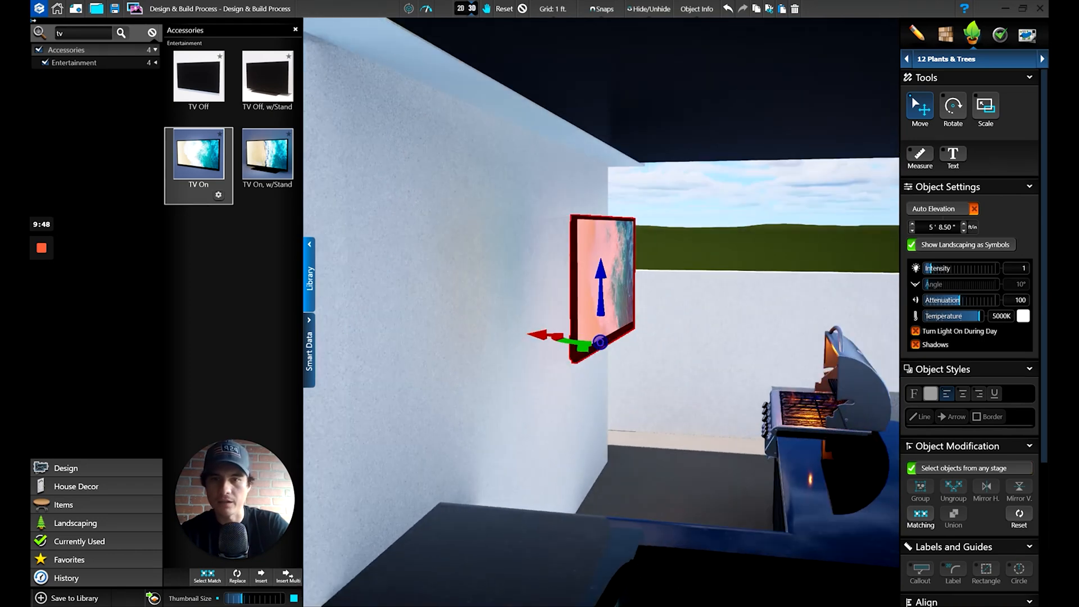
pyautogui.moveTo(534, 333); pyautogui.dragTo(414, 316)
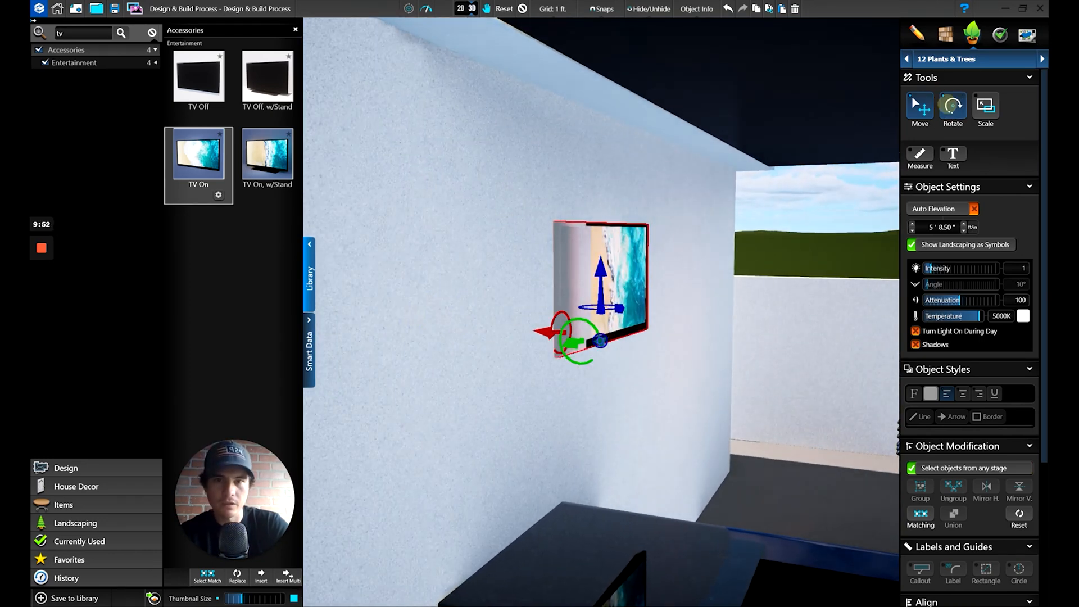
pyautogui.click(920, 107)
pyautogui.moveTo(602, 276); pyautogui.dragTo(602, 297)
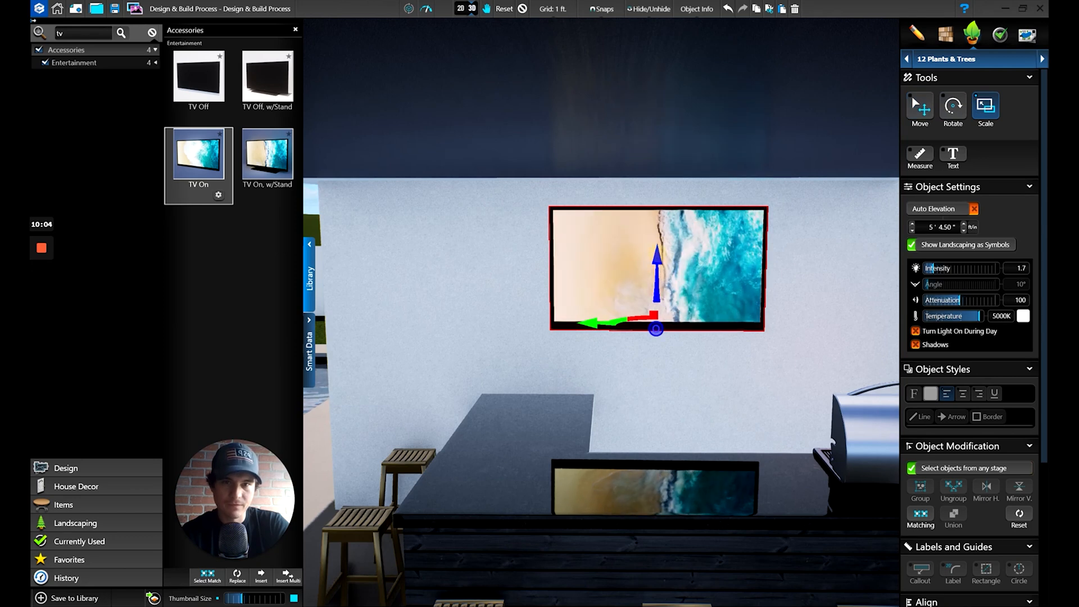
# Step: Slide the TV along the wall away from the grill and check its mounting from the side
pyautogui.click(921, 107)
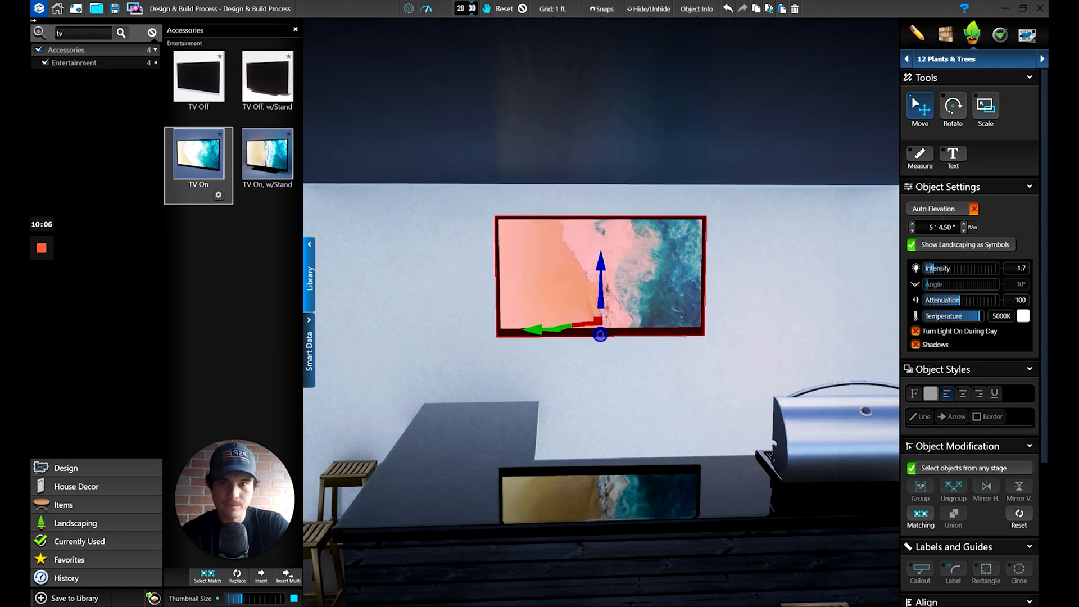
pyautogui.moveTo(523, 331); pyautogui.dragTo(477, 340)
pyautogui.moveTo(631, 463); pyautogui.dragTo(681, 462)
pyautogui.scroll(5, 613, 276)
pyautogui.click(622, 301)
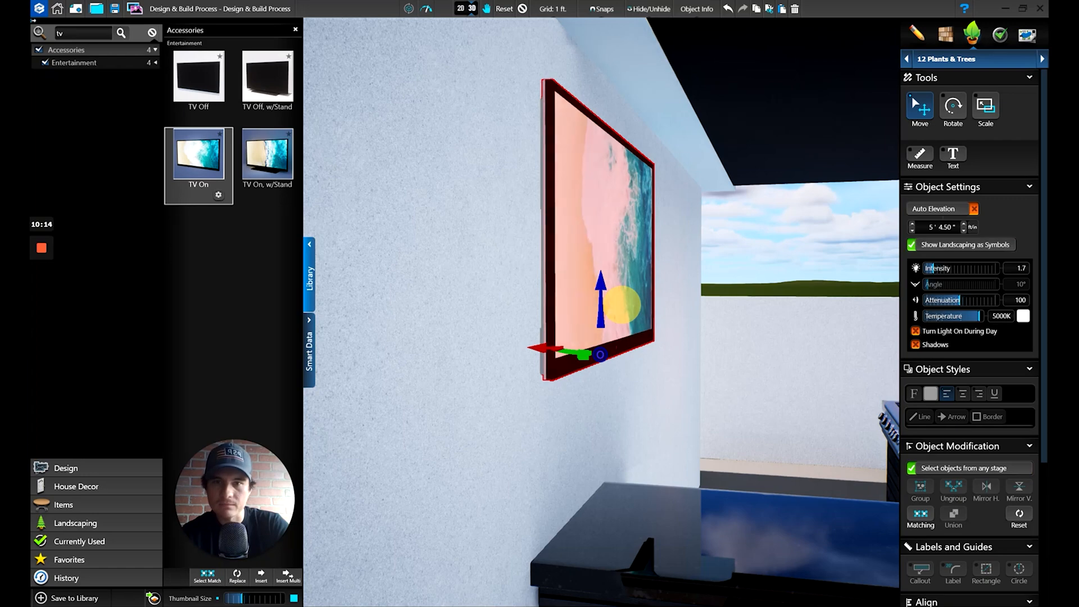
pyautogui.click(573, 294)
pyautogui.moveTo(573, 294); pyautogui.dragTo(556, 363)
pyautogui.scroll(-5, 641, 344)
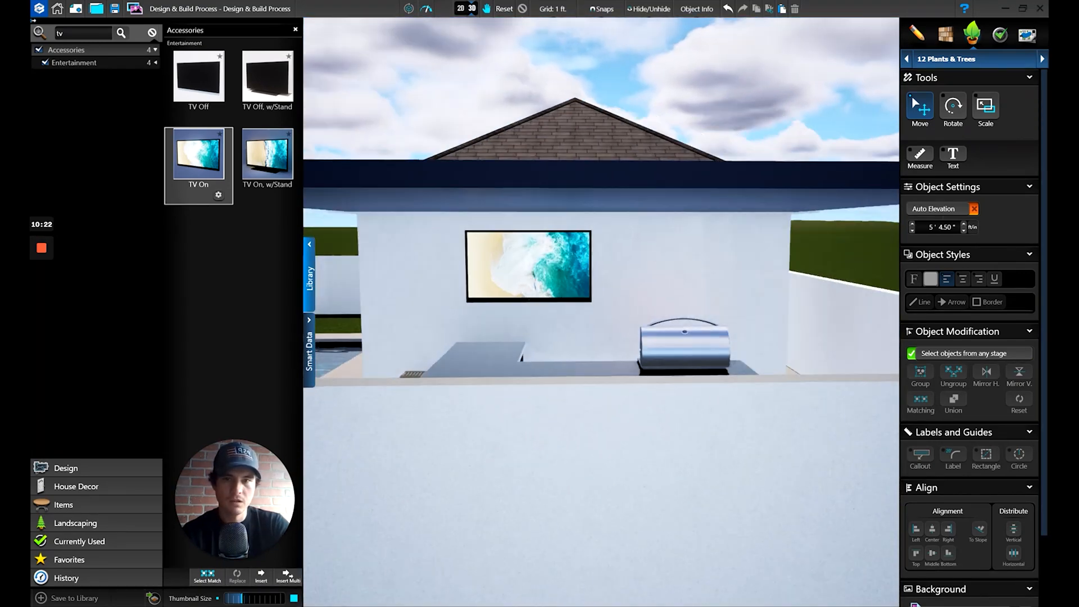
# Step: Shift the TV back along the wall toward the grill and deselect it
pyautogui.scroll(3, 557, 363)
pyautogui.click(506, 256)
pyautogui.moveTo(551, 329); pyautogui.dragTo(600, 330)
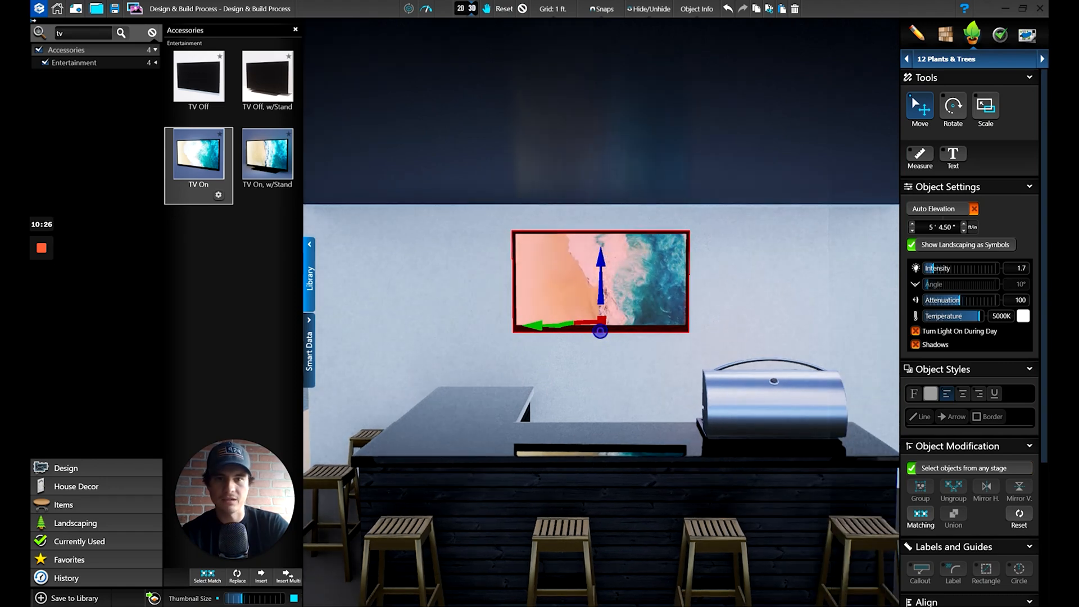
pyautogui.press('Left')
pyautogui.press('Right')
pyautogui.press('Left')
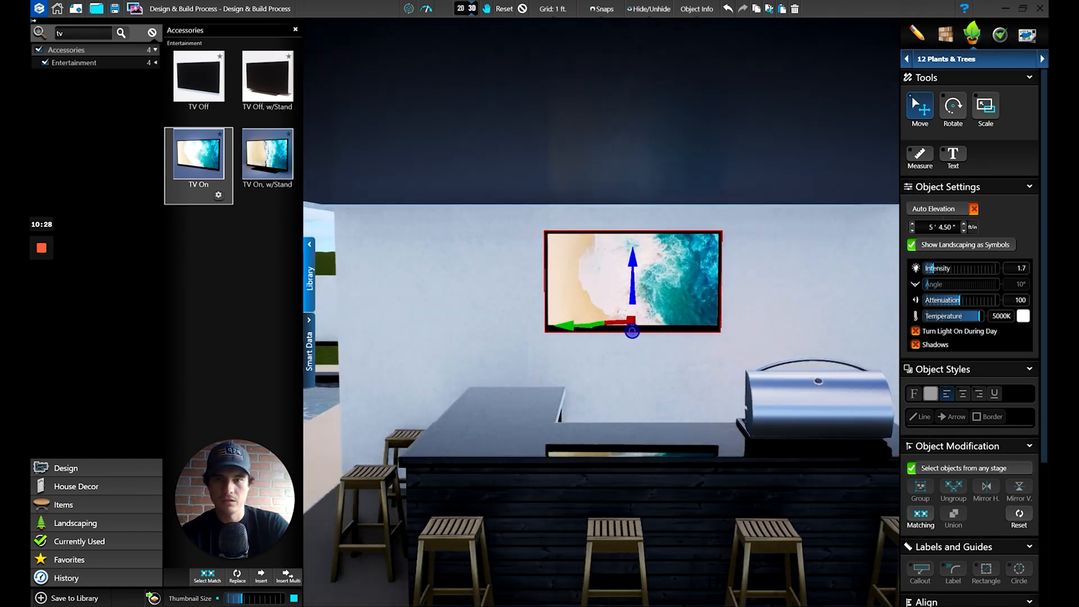
pyautogui.press('Escape')
# Step: Switch to the 02 House stage and show the Doors category of the House Decor library
pyautogui.moveTo(584, 403); pyautogui.dragTo(626, 400)
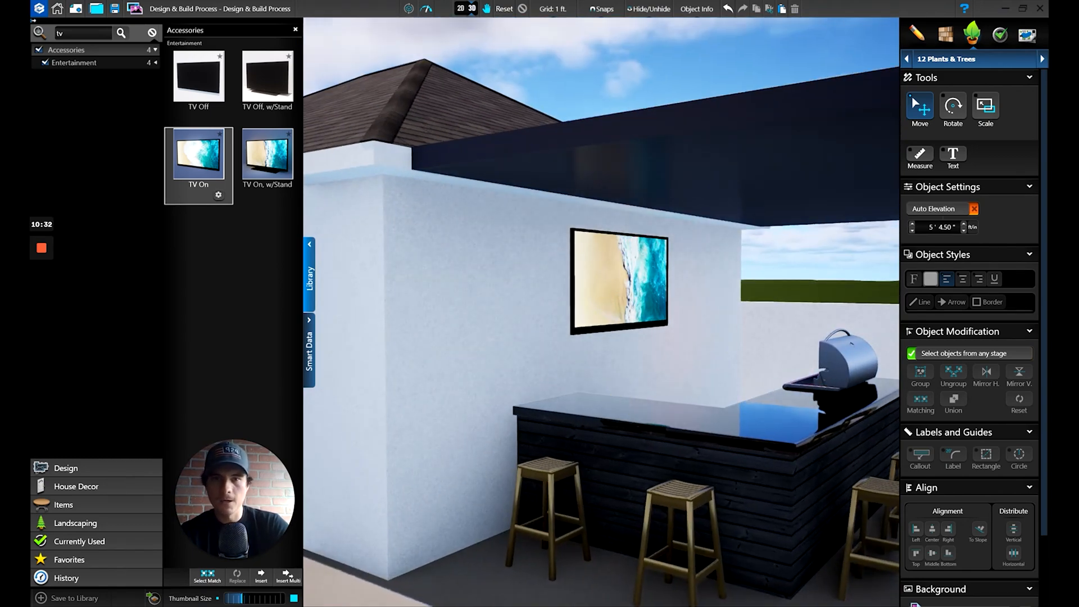
pyautogui.scroll(-5, 627, 400)
pyautogui.moveTo(627, 400); pyautogui.dragTo(687, 484)
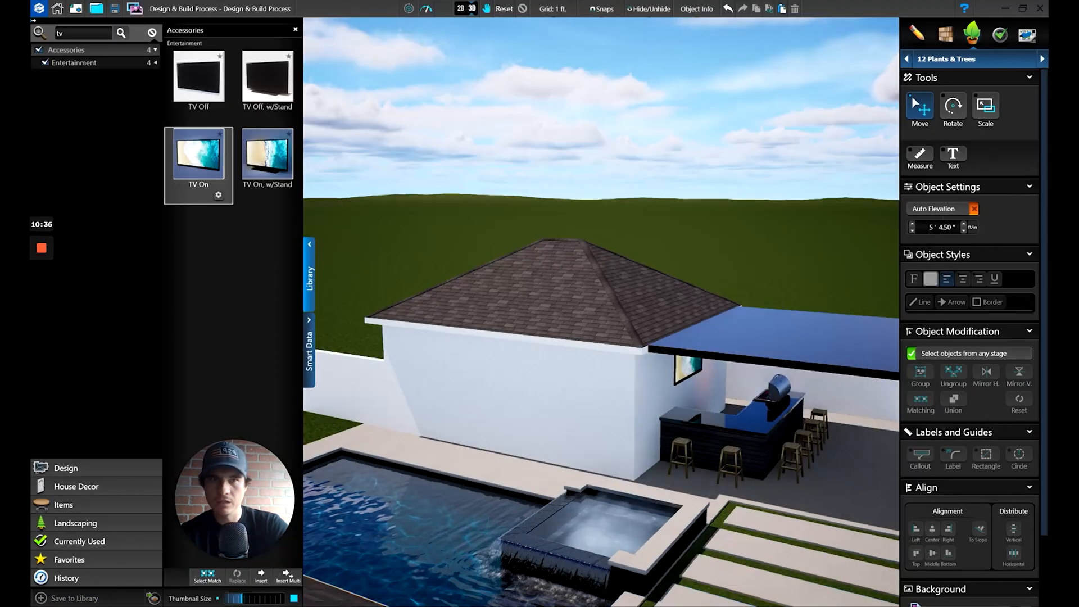
pyautogui.click(983, 65)
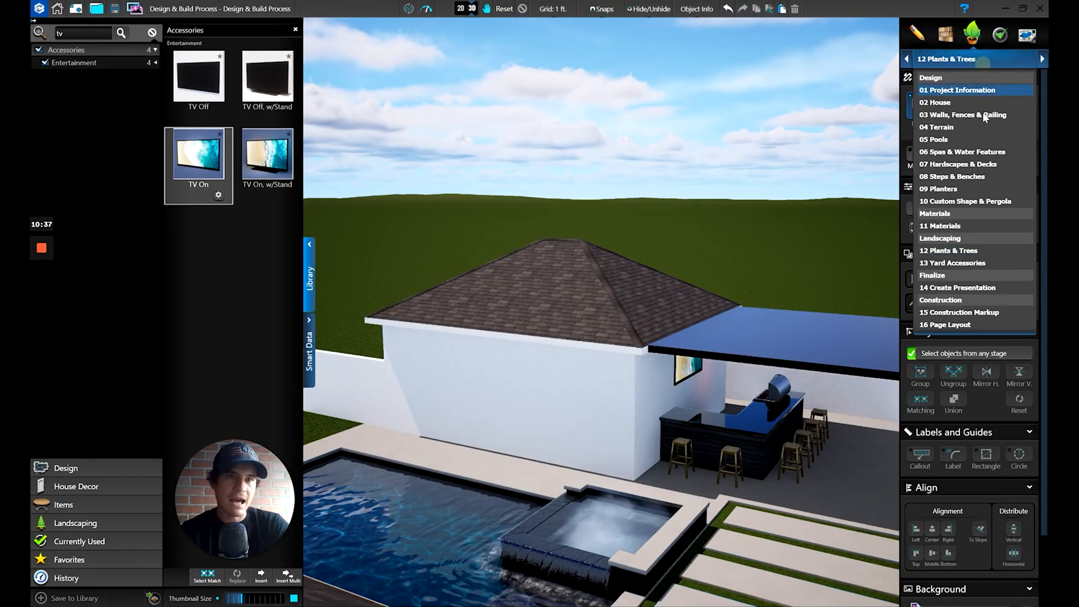
pyautogui.click(953, 103)
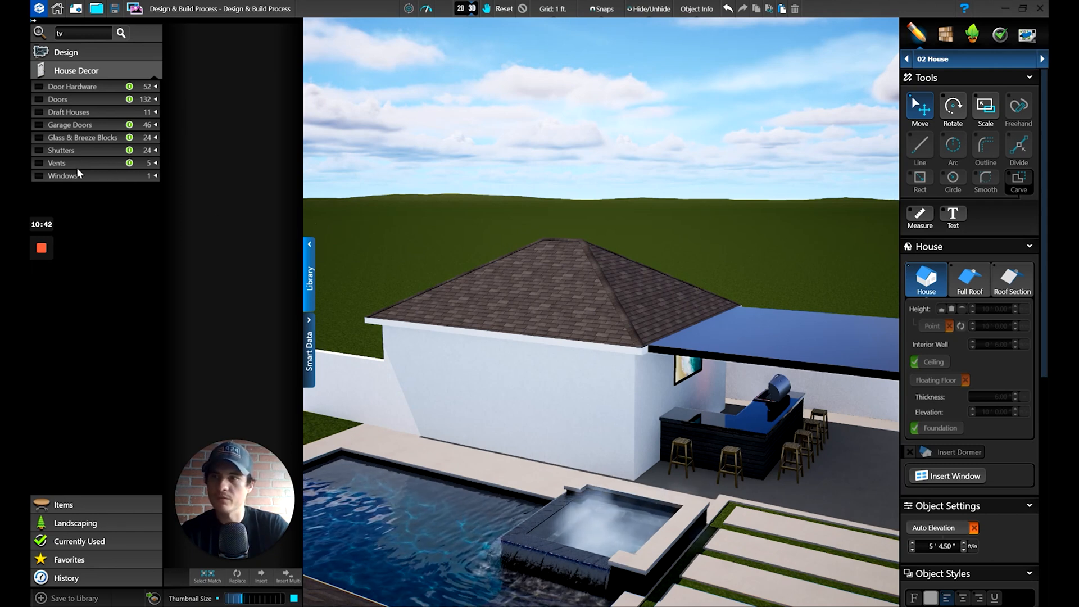
pyautogui.click(38, 101)
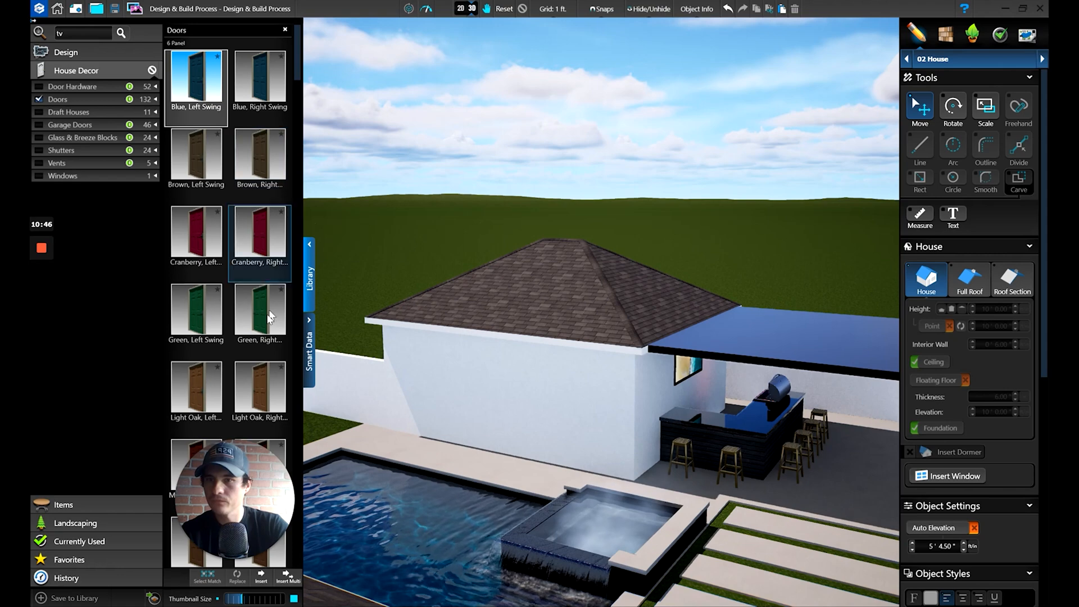
# Step: Place the French Style 80" H Single, Solid door on the pool house's pool-side wall at an elevation of 0' 0.75"
pyautogui.scroll(-5, 259, 309)
pyautogui.moveTo(299, 87); pyautogui.dragTo(301, 117)
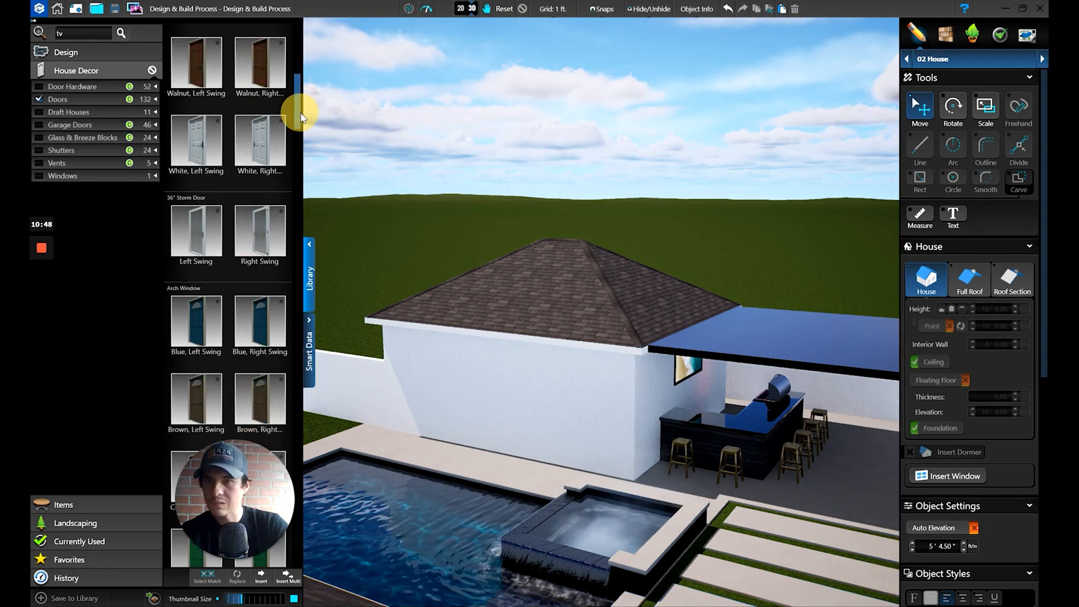
pyautogui.moveTo(301, 117); pyautogui.dragTo(310, 213)
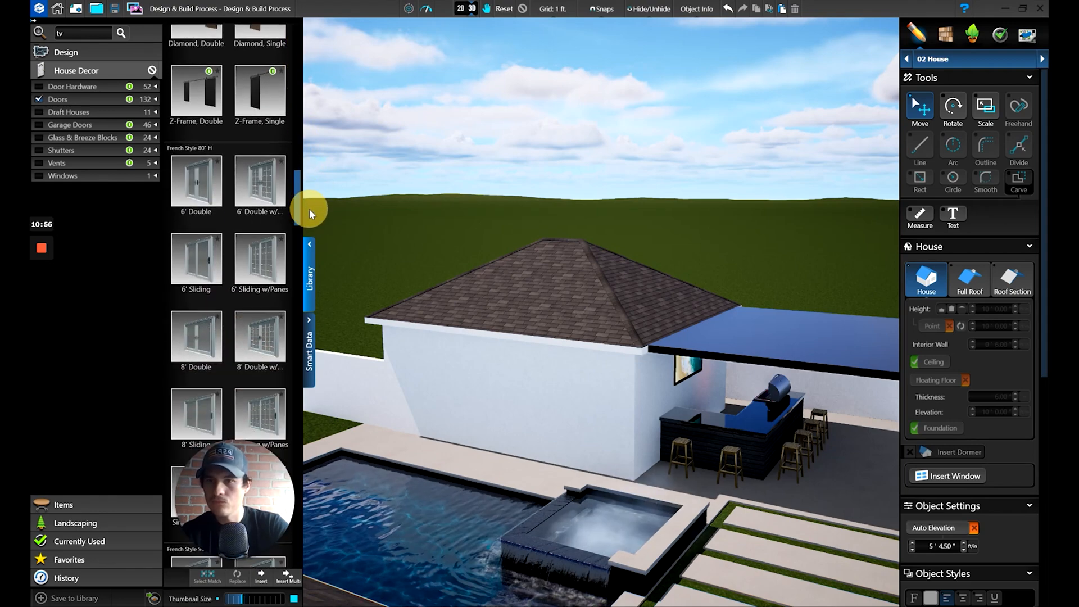
pyautogui.moveTo(310, 214); pyautogui.dragTo(313, 234)
pyautogui.click(254, 233)
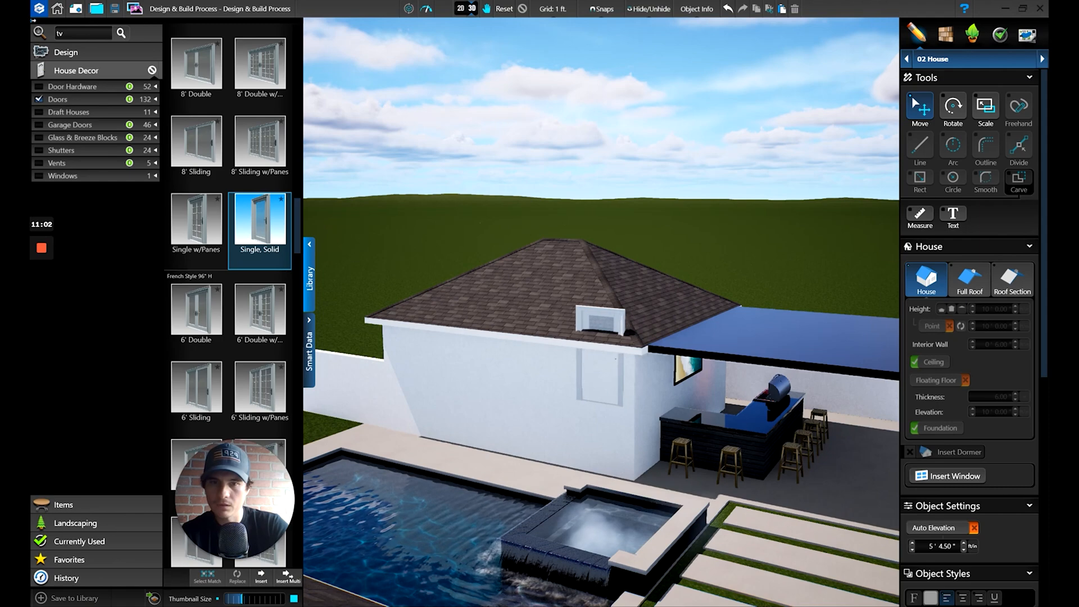
pyautogui.click(582, 465)
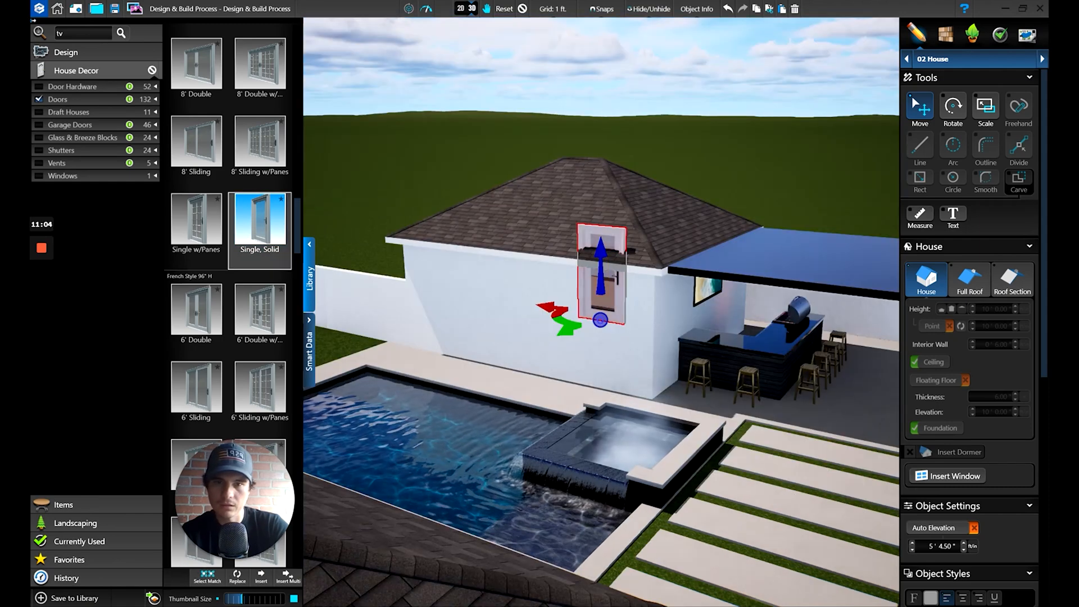
pyautogui.moveTo(601, 253); pyautogui.dragTo(600, 324)
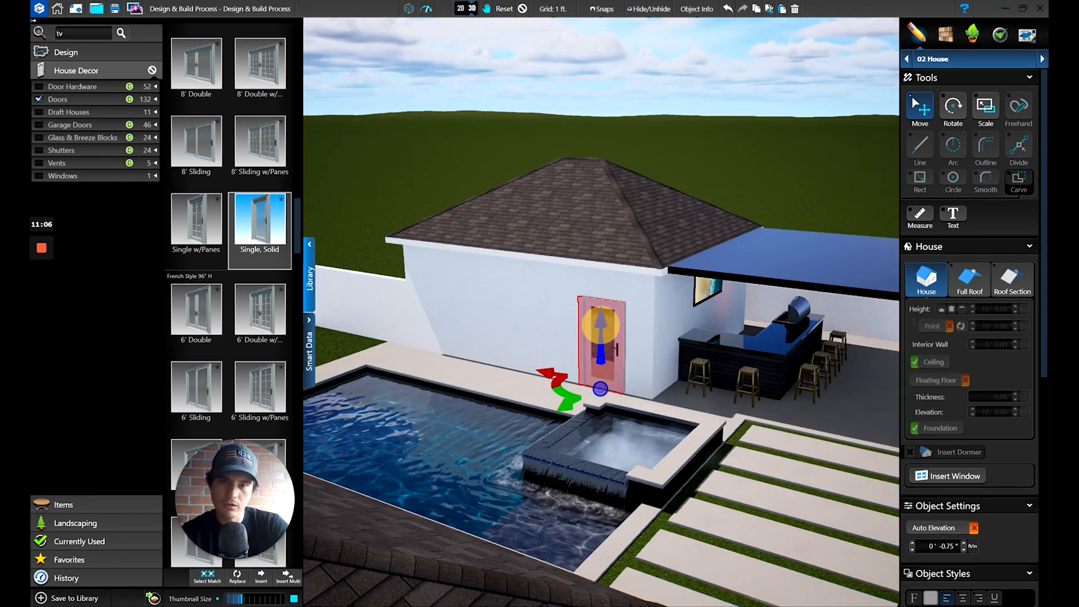
pyautogui.moveTo(601, 325); pyautogui.dragTo(701, 306, button='middle')
pyautogui.scroll(4, 703, 292)
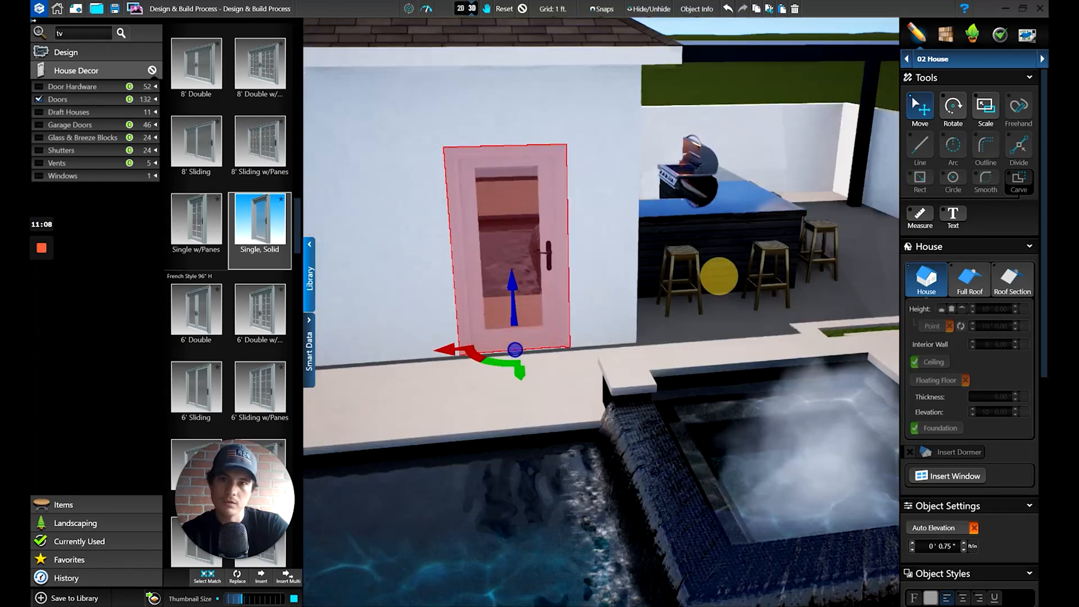
pyautogui.scroll(-1, 267, 359)
# Step: Replace the pool house door with the Single, Solid door from the French Style 96" H group
pyautogui.scroll(4, 267, 358)
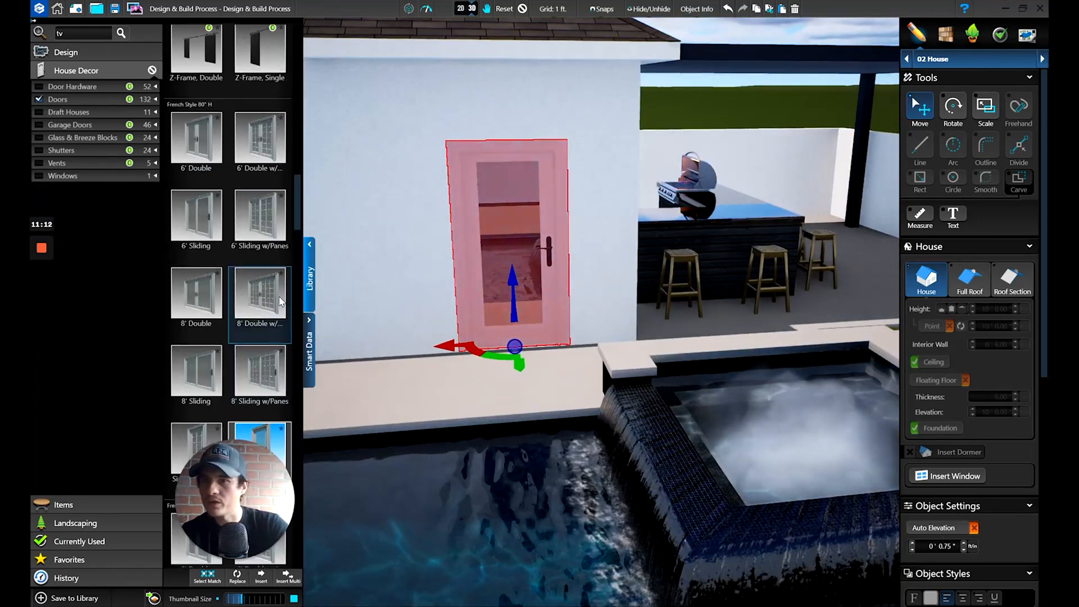
pyautogui.scroll(-2, 302, 274)
pyautogui.scroll(-1, 300, 270)
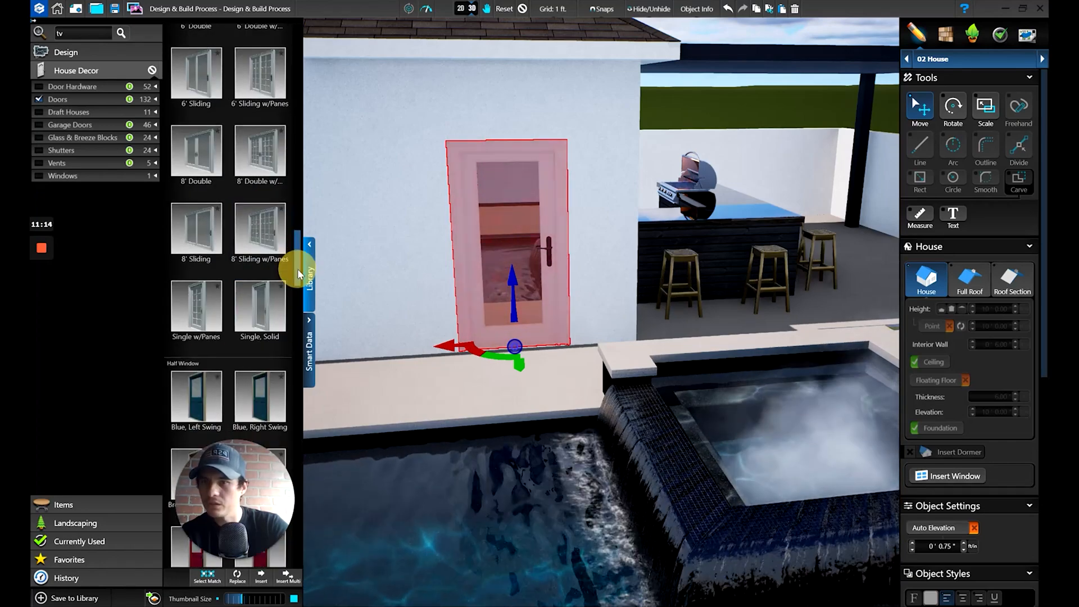
pyautogui.scroll(-1, 299, 274)
pyautogui.click(267, 289)
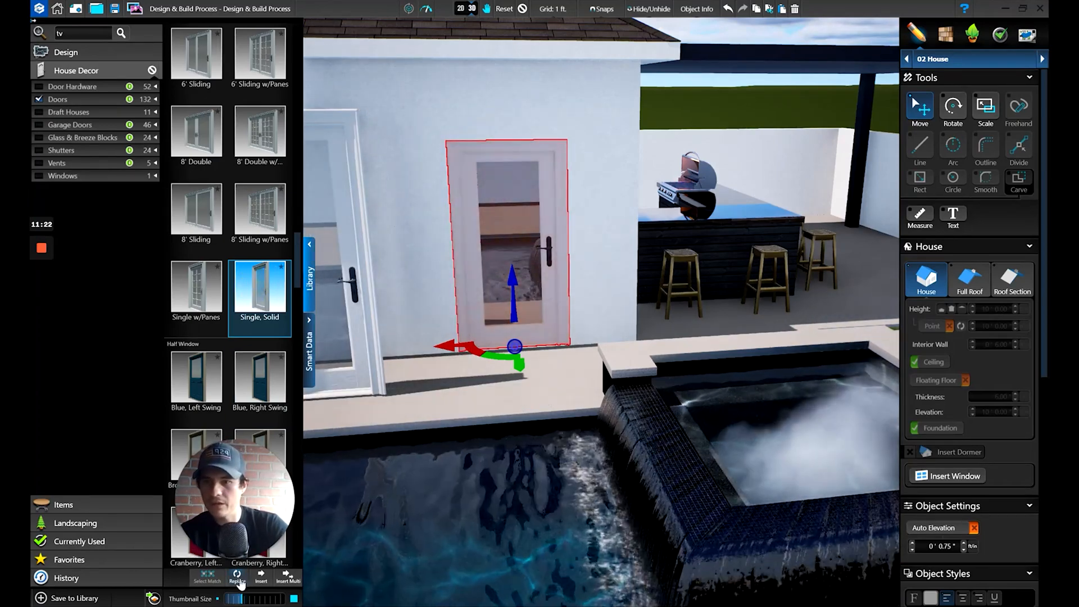
pyautogui.click(240, 584)
pyautogui.click(923, 104)
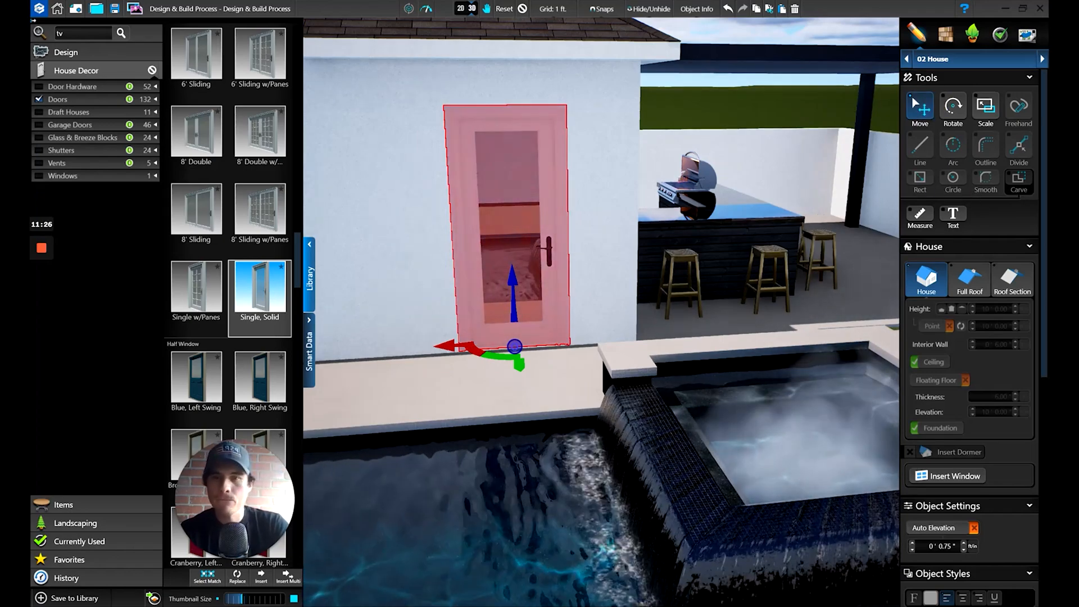
pyautogui.click(548, 164)
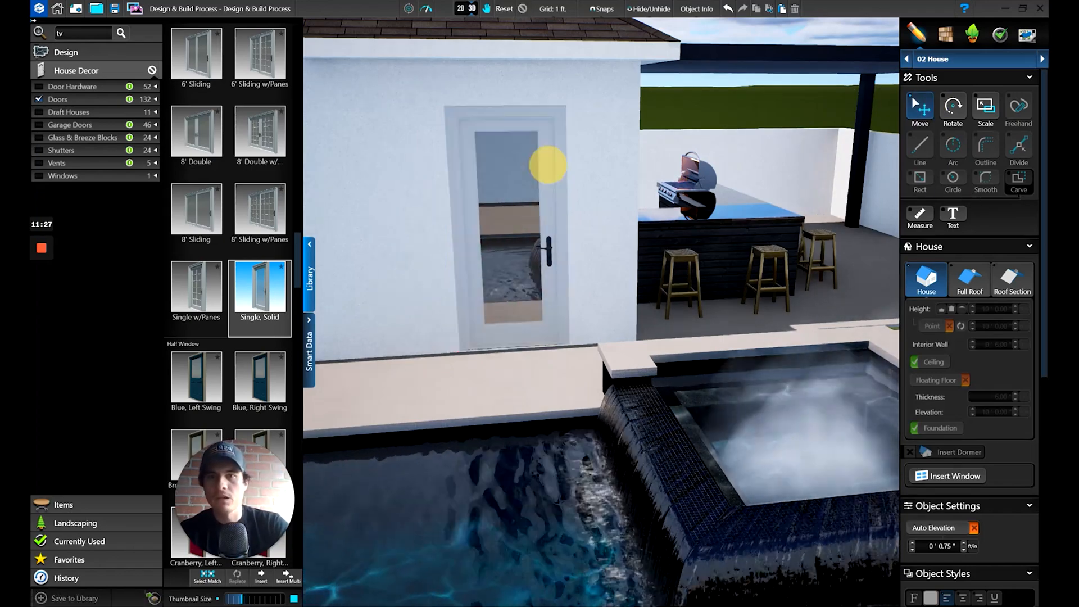
# Step: Recolor the pool house door's frame black in the 11 Materials stage and check it from around the pool
pyautogui.click(946, 34)
pyautogui.click(548, 149)
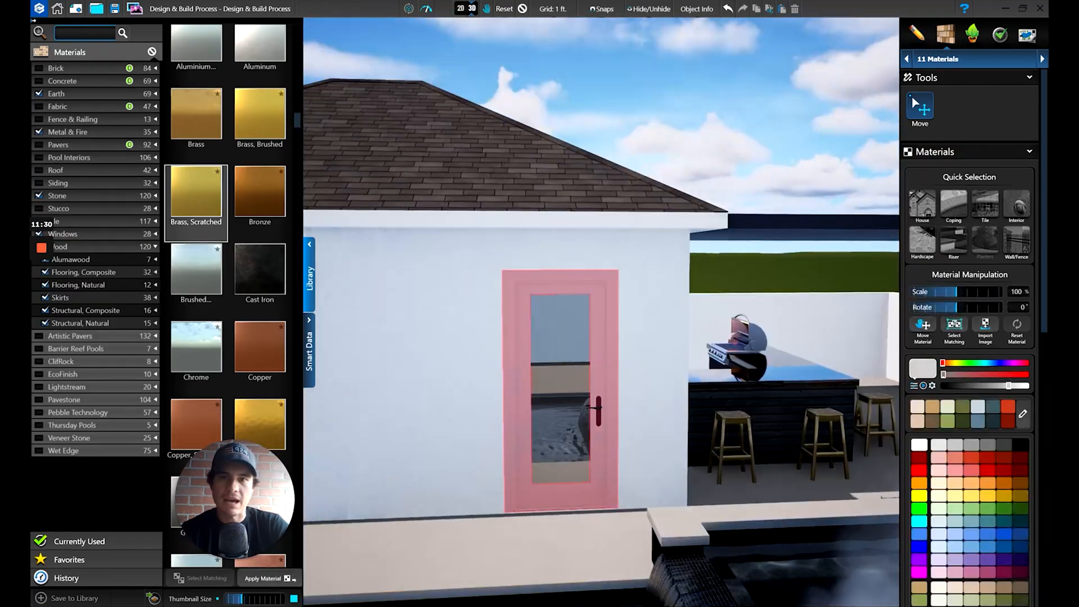
pyautogui.click(955, 387)
pyautogui.moveTo(955, 390); pyautogui.dragTo(974, 392)
pyautogui.moveTo(736, 376); pyautogui.dragTo(688, 377, button='right')
pyautogui.rightClick(688, 377)
pyautogui.moveTo(597, 334); pyautogui.dragTo(705, 397, button='right')
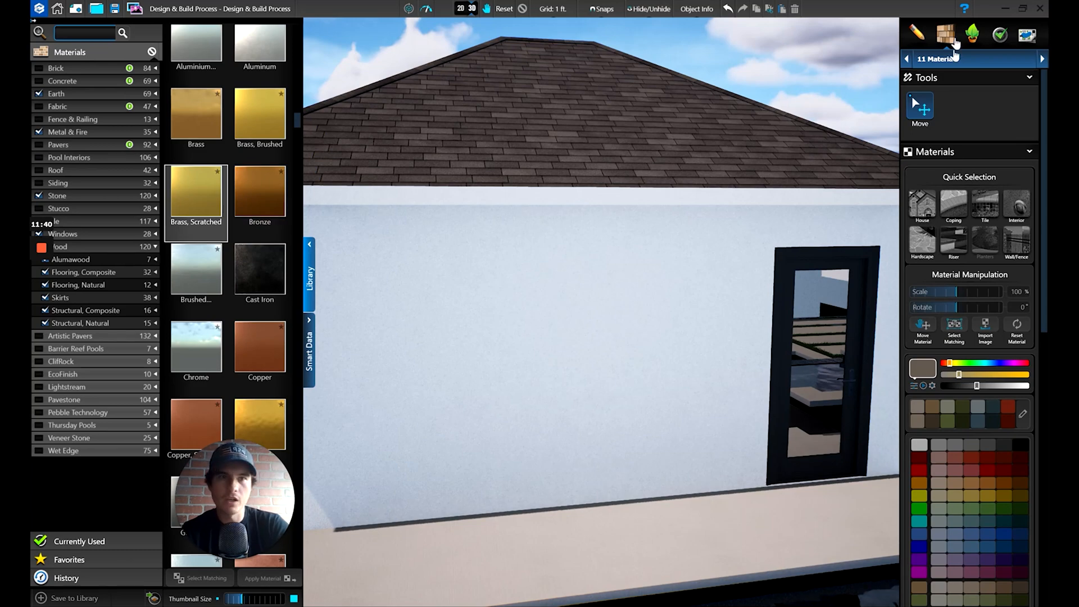
pyautogui.moveTo(674, 360); pyautogui.dragTo(348, 310, button='right')
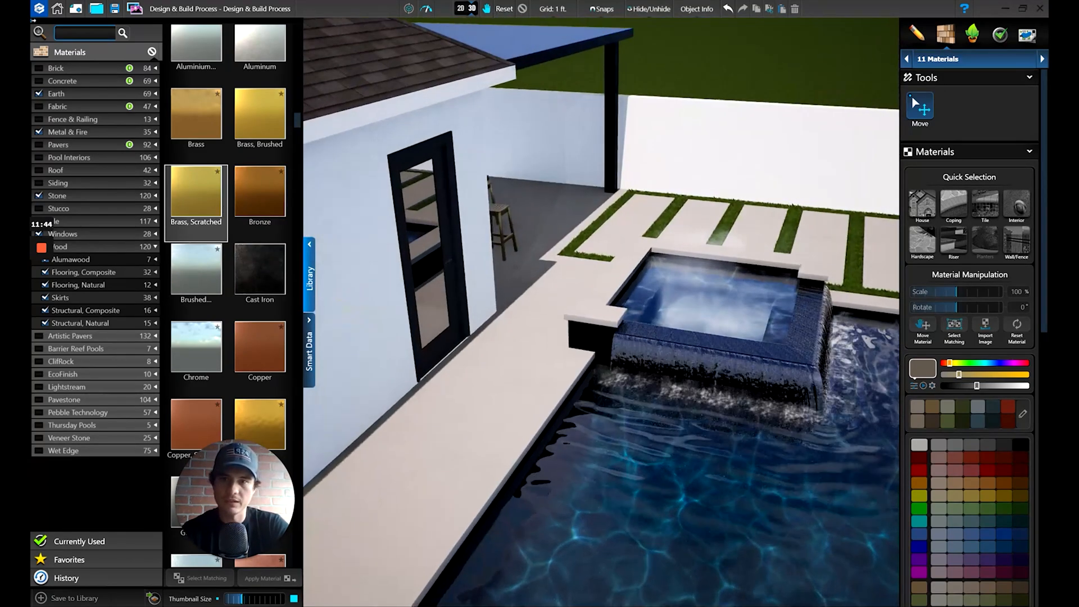
# Step: Copy the black-framed pool house door in the 12 Plants & Trees stage and place the copy on the adjoining long wall facing the pool
pyautogui.doubleClick(429, 265)
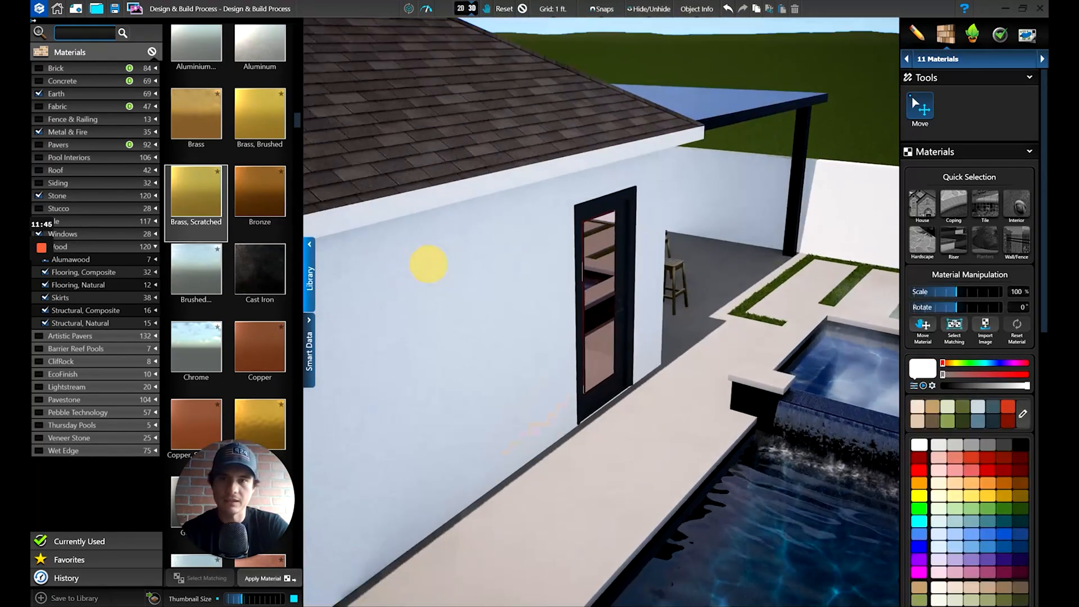
pyautogui.click(972, 35)
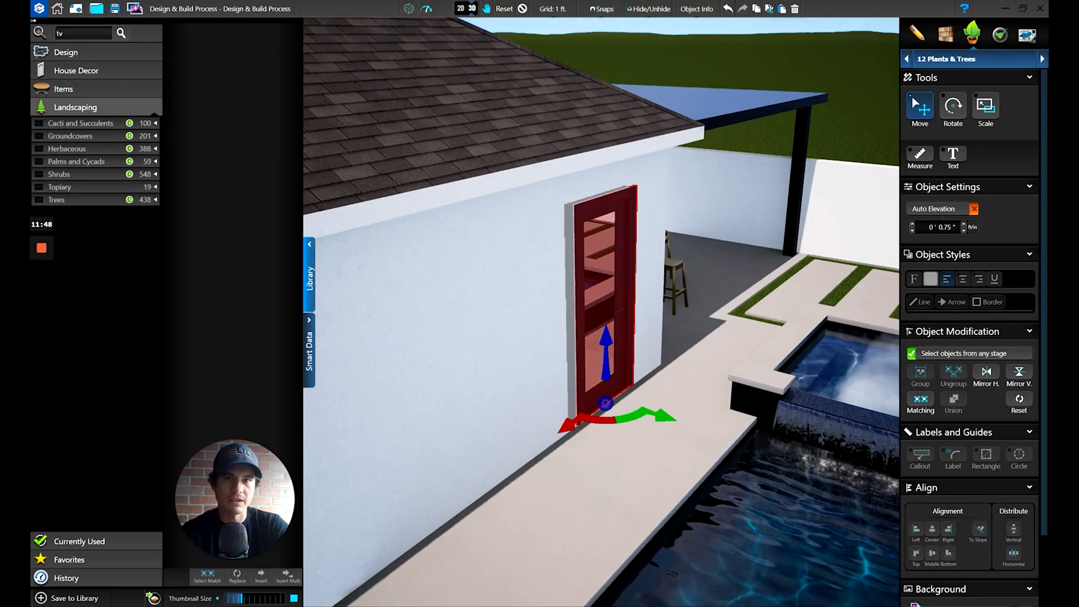
pyautogui.moveTo(663, 315)
pyautogui.mouseDown(button='middle')
pyautogui.moveTo(799, 391)
pyautogui.moveTo(731, 393)
pyautogui.moveTo(697, 427)
pyautogui.moveTo(646, 426)
pyautogui.moveTo(583, 389)
pyautogui.mouseUp(button='middle')
pyautogui.hotkey('ctrl', 'v')
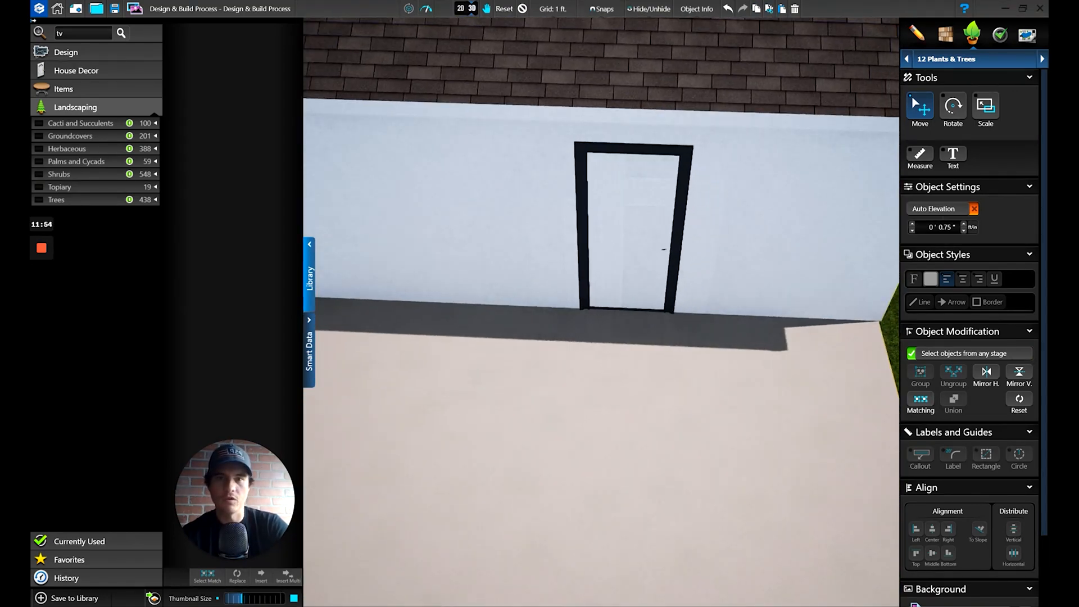
pyautogui.click(627, 272)
pyautogui.moveTo(626, 272); pyautogui.dragTo(568, 268, button='middle')
pyautogui.scroll(-3, 568, 268)
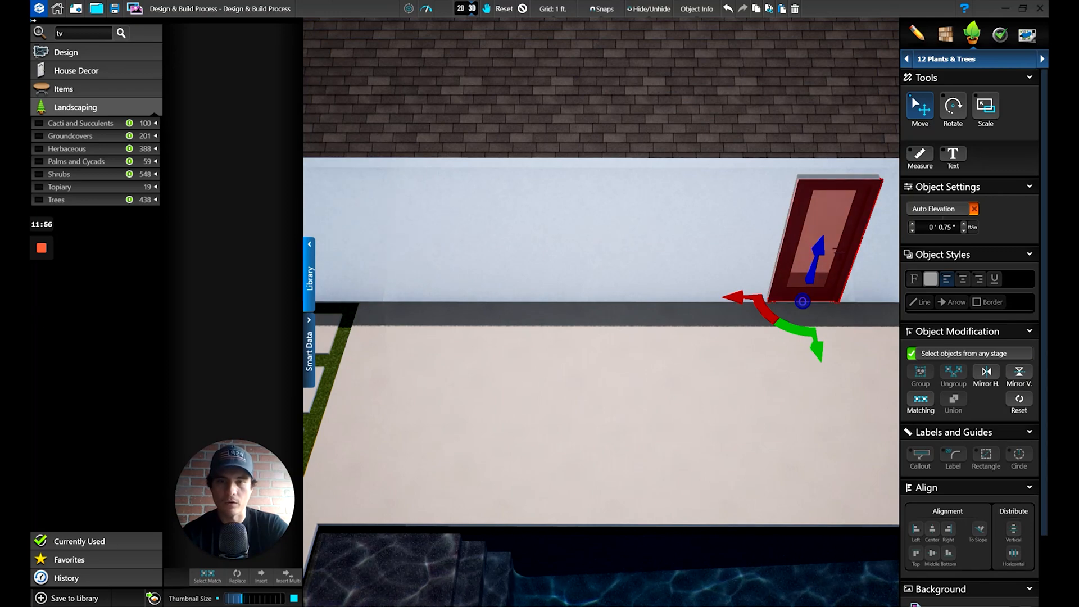
# Step: Place a second copy of the black-framed door farther along the same pool house wall, leaving room between the two doors
pyautogui.hotkey('ctrl', 'v')
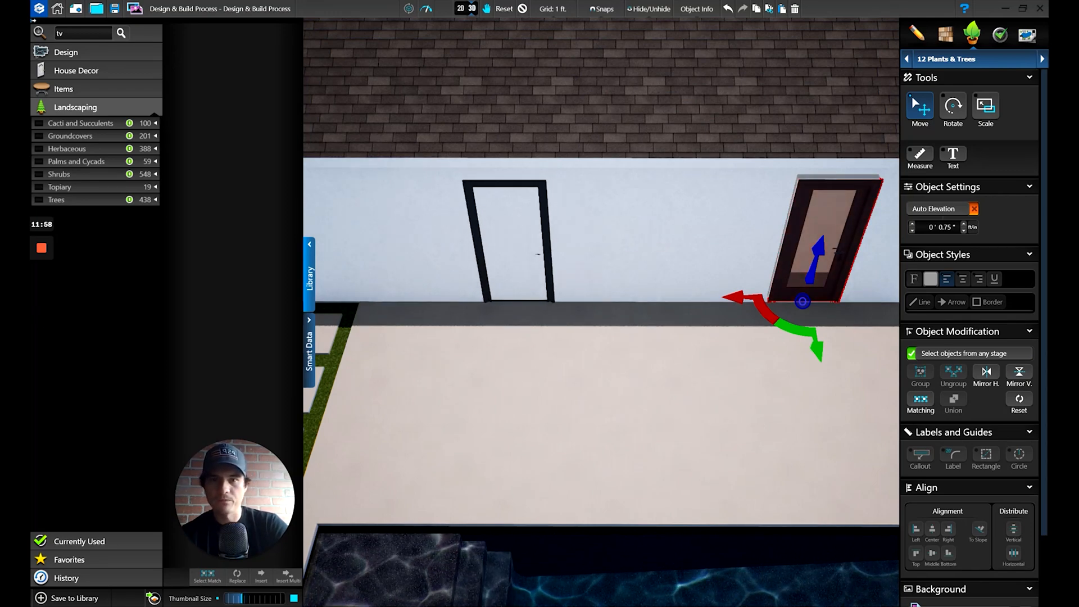
pyautogui.click(513, 240)
pyautogui.moveTo(512, 241); pyautogui.dragTo(517, 233, button='middle')
pyautogui.press('Escape')
pyautogui.moveTo(686, 306); pyautogui.dragTo(635, 309, button='middle')
pyautogui.scroll(-1, 530, 314)
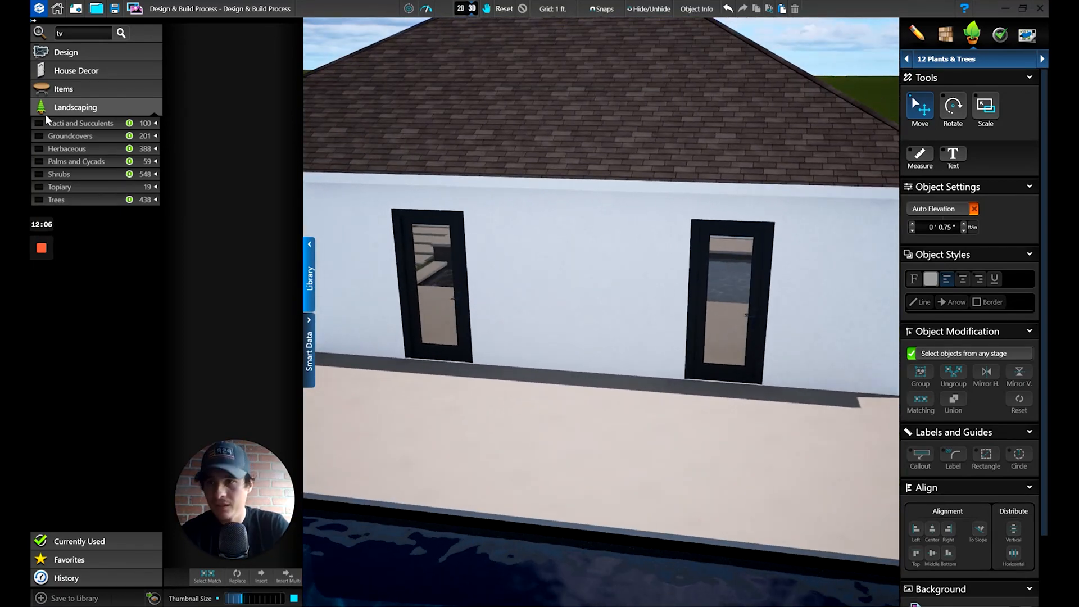
# Step: Insert a standard window in the 02 House stage on the pool house wall between the two doors
pyautogui.click(66, 73)
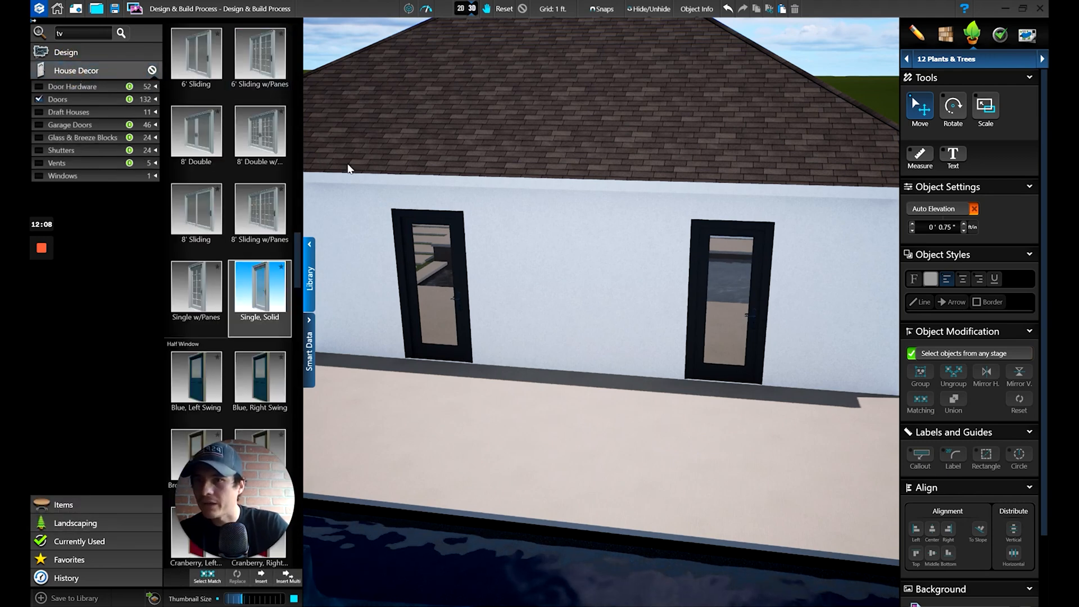
pyautogui.click(965, 59)
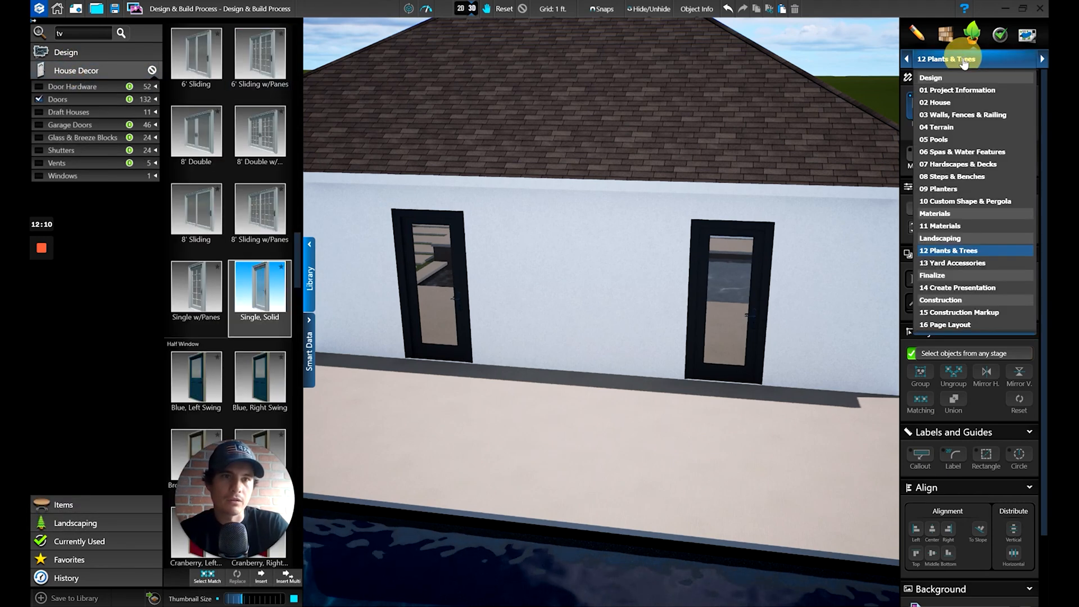
pyautogui.click(967, 105)
pyautogui.scroll(-1, 978, 430)
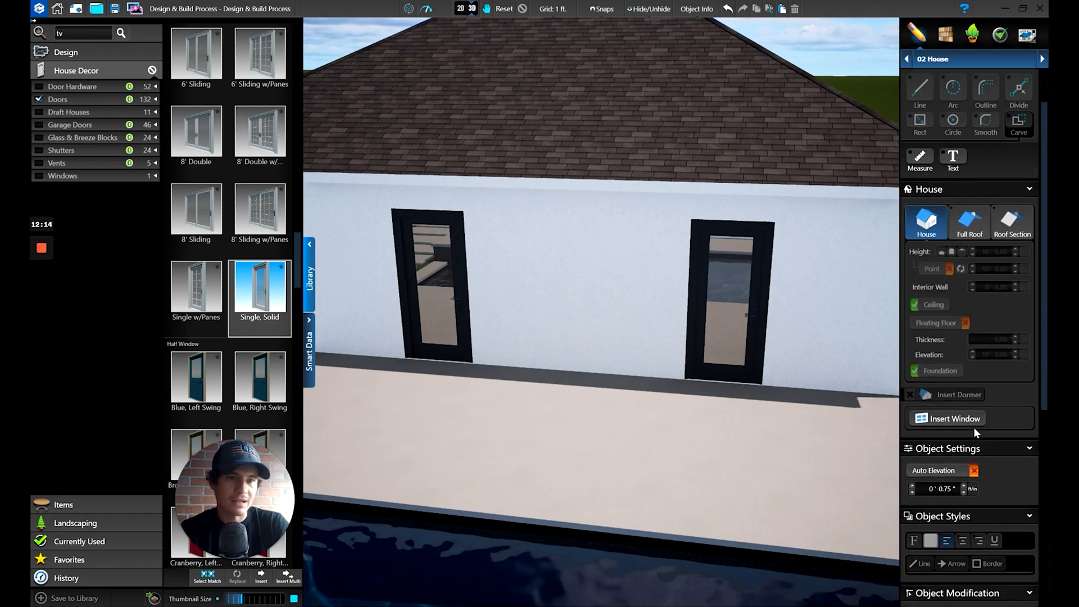
pyautogui.click(958, 421)
pyautogui.scroll(-1, 979, 456)
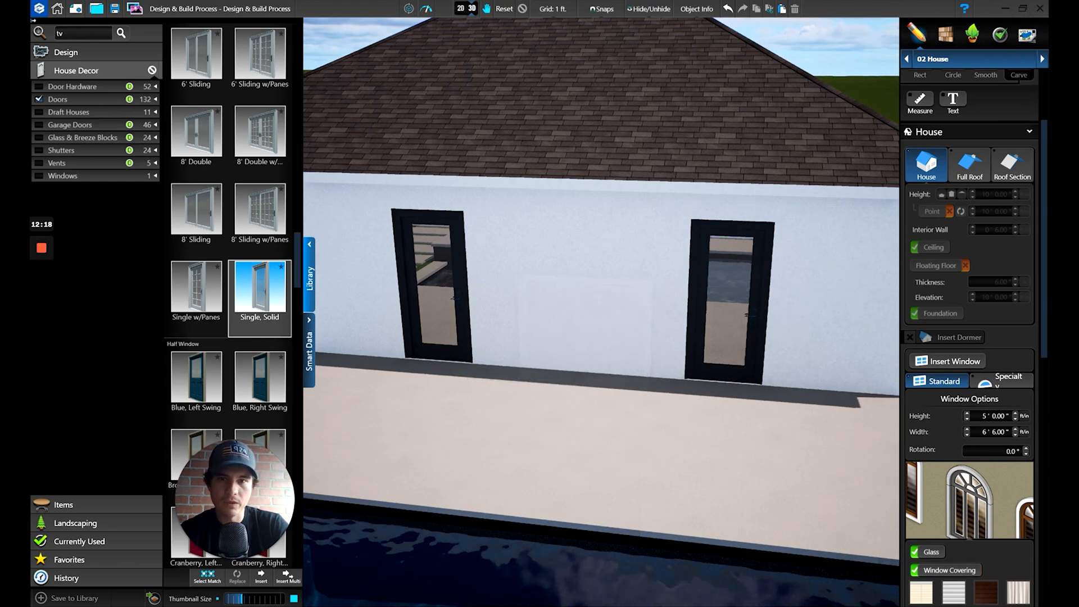
pyautogui.click(585, 373)
# Step: Size the window to 5' 6" wide by 4' 0" high and raise it to an elevation of 4' 1.25"
pyautogui.moveTo(600, 258); pyautogui.dragTo(599, 199)
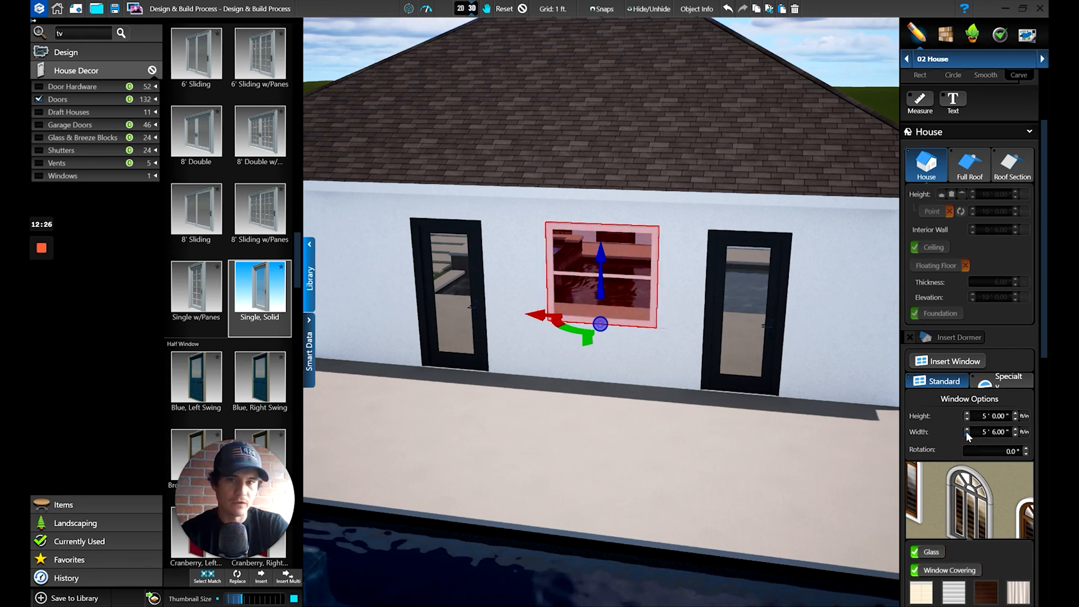
pyautogui.click(967, 418)
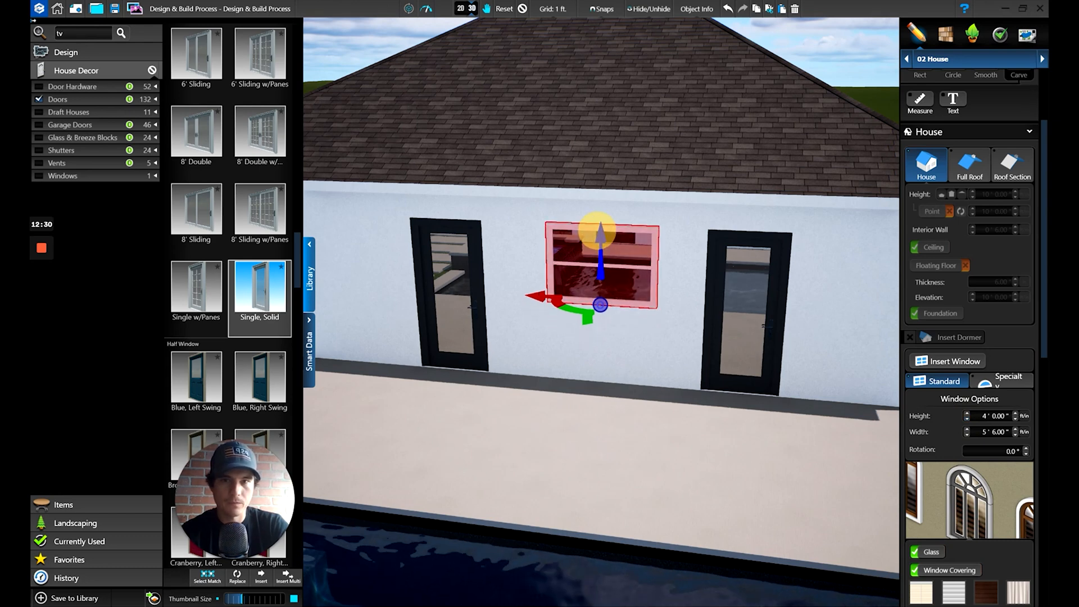
pyautogui.moveTo(597, 230); pyautogui.dragTo(597, 213, button='right')
# Step: Set the window's grille to one row and two columns so a single vertical divider splits the glass
pyautogui.click(987, 508)
pyautogui.scroll(-6, 989, 506)
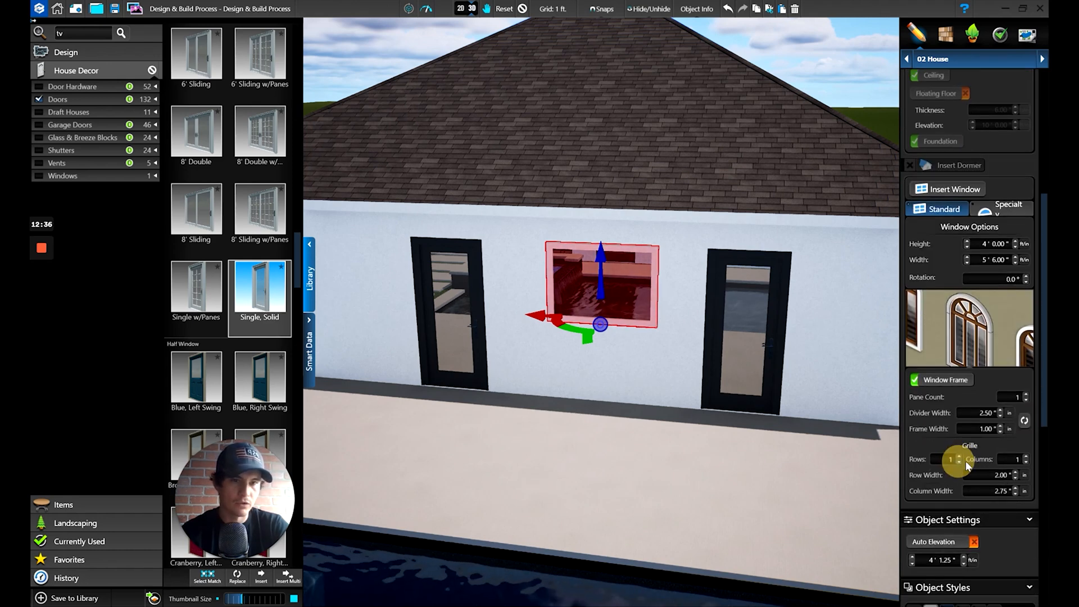
pyautogui.click(1025, 456)
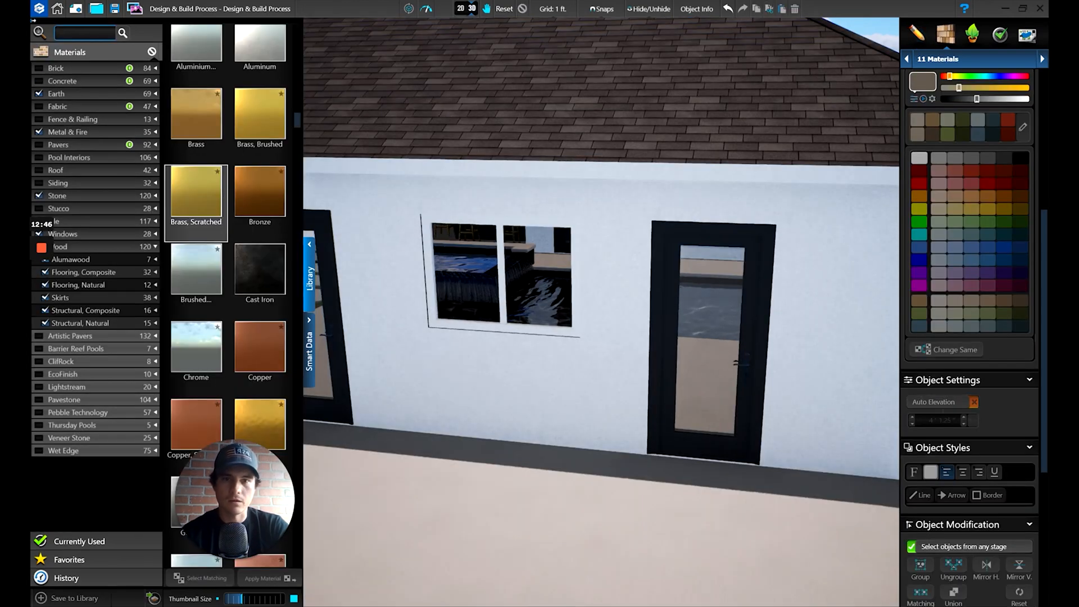
# Step: Apply the dark Stainless Steel material to the frame of the door beside the new window in the 11 Materials stage
pyautogui.click(675, 267)
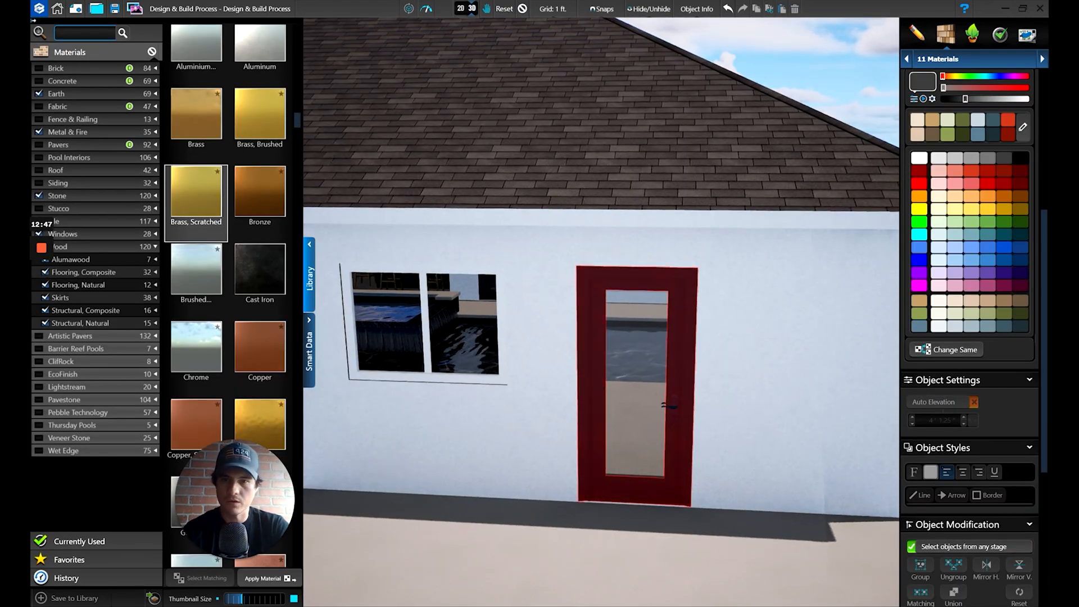
pyautogui.click(275, 254)
pyautogui.moveTo(297, 120)
pyautogui.mouseDown()
pyautogui.moveTo(296, 108)
pyautogui.moveTo(298, 132)
pyautogui.mouseUp()
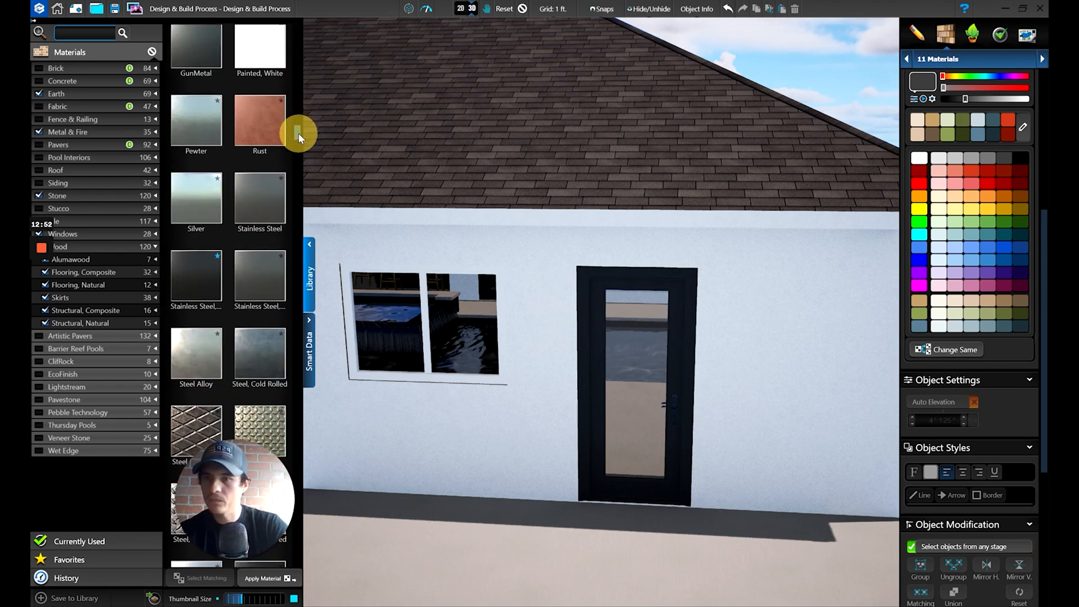
pyautogui.click(200, 290)
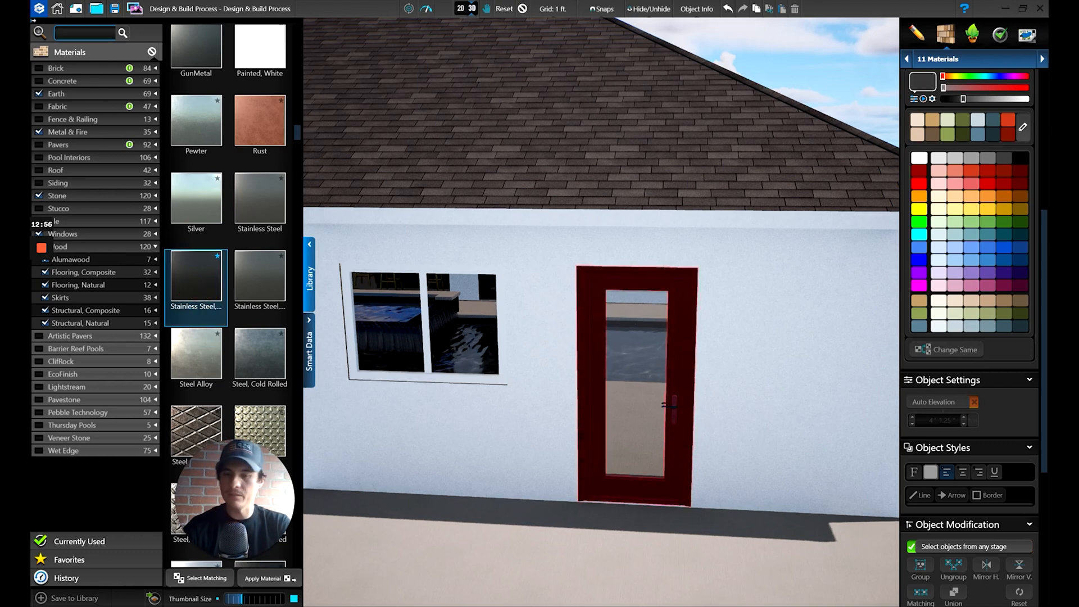
# Step: Apply the same dark Stainless Steel material to the window's outer frame, vertical divider and inner frame
pyautogui.click(499, 306)
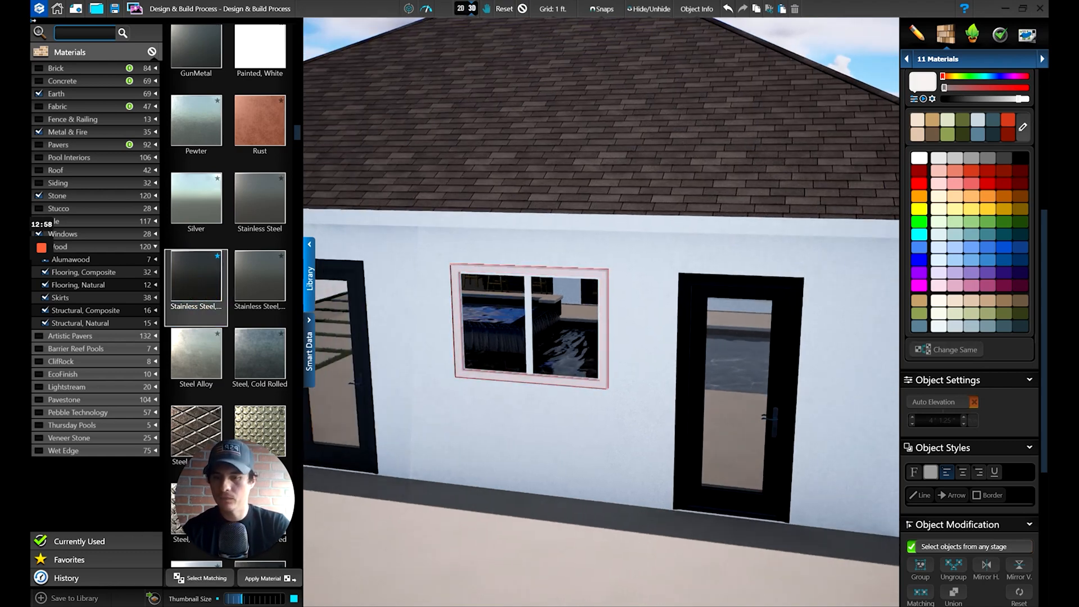
pyautogui.click(197, 287)
pyautogui.click(527, 314)
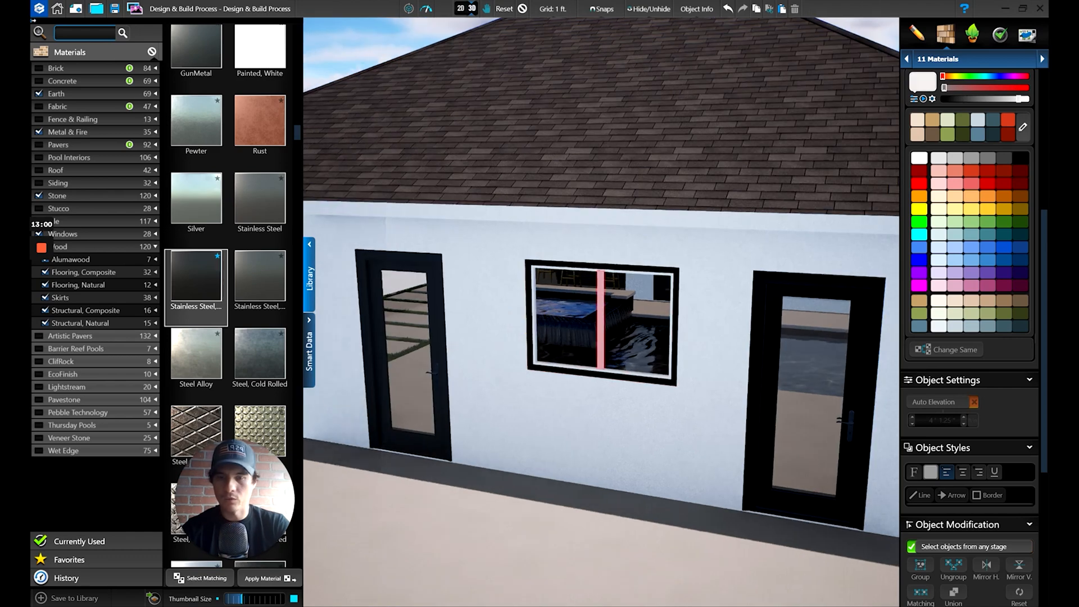
pyautogui.click(650, 272)
pyautogui.click(197, 286)
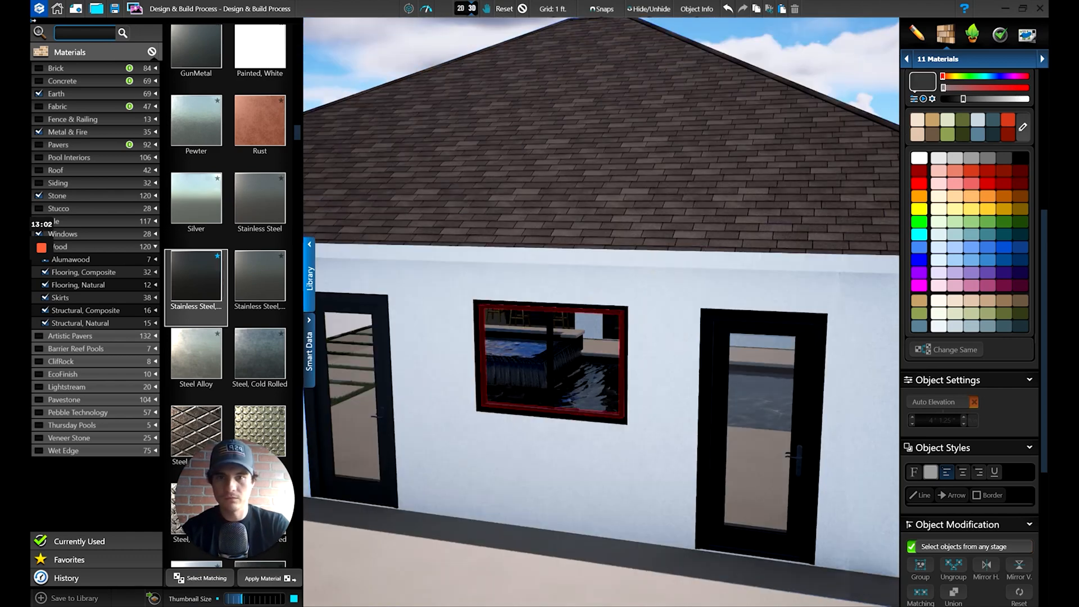
pyautogui.click(525, 310)
# Step: Apply the dark Stainless Steel material to the other door on the window wall and check the door near the spa
pyautogui.click(439, 306)
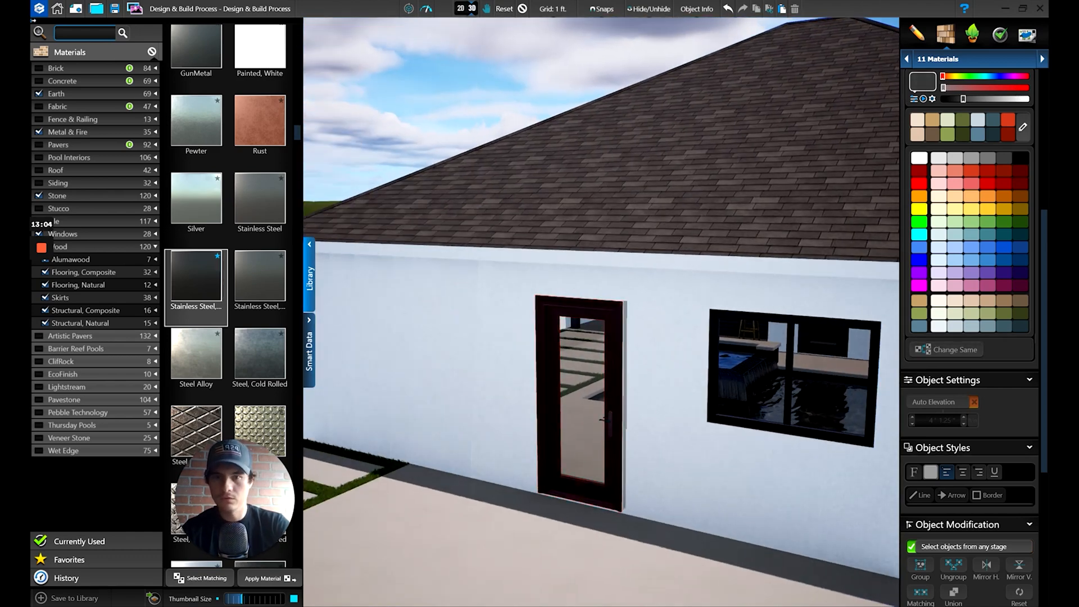
pyautogui.click(582, 313)
pyautogui.moveTo(583, 313)
pyautogui.mouseDown()
pyautogui.moveTo(750, 404)
pyautogui.moveTo(634, 463)
pyautogui.moveTo(573, 471)
pyautogui.mouseUp()
pyautogui.moveTo(633, 388); pyautogui.dragTo(708, 429)
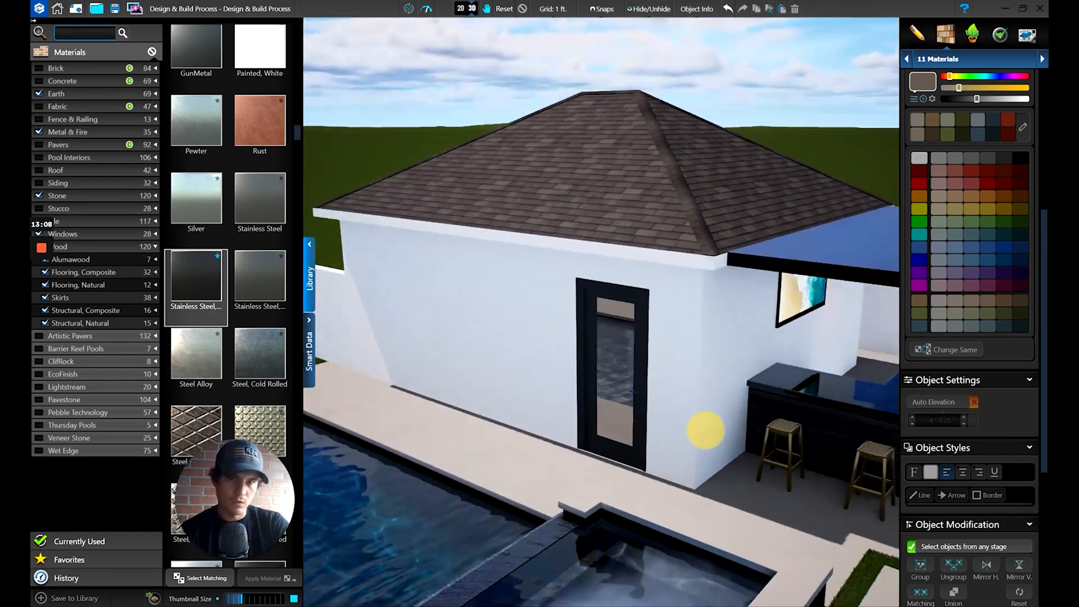
pyautogui.moveTo(612, 433); pyautogui.dragTo(673, 363)
pyautogui.click(607, 356)
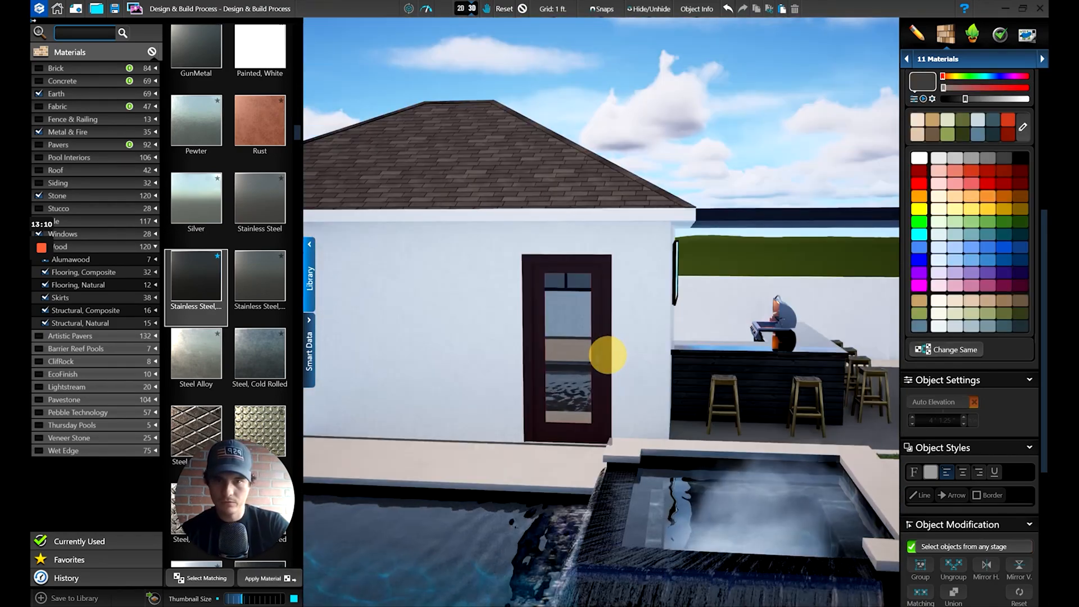
pyautogui.moveTo(607, 356); pyautogui.dragTo(506, 427)
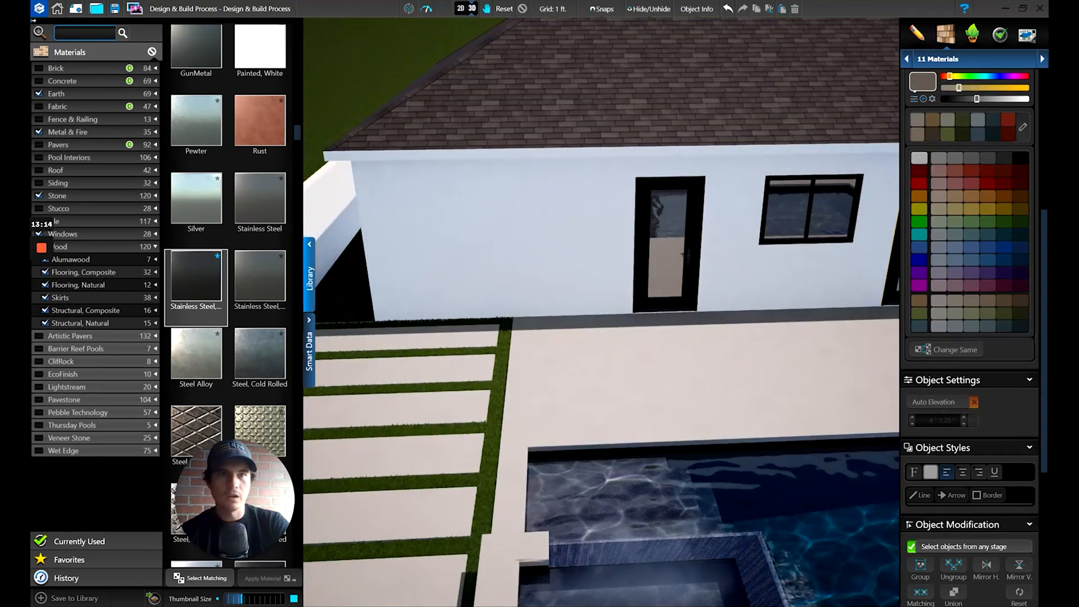
# Step: Shift the window slightly along the wall between the two doors in the 12 Plants & Trees stage
pyautogui.click(973, 34)
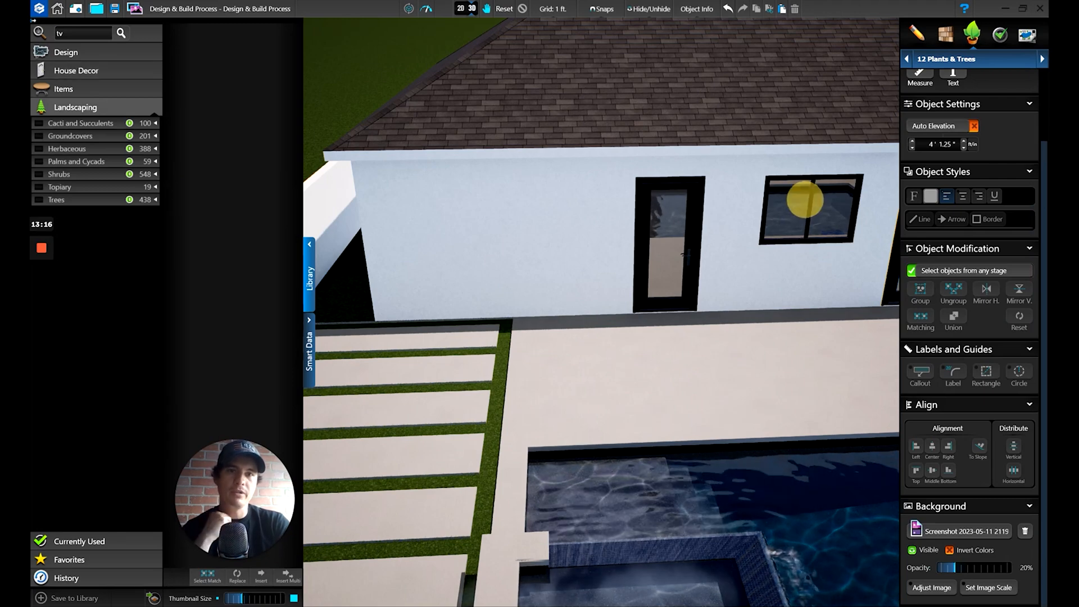
pyautogui.doubleClick(805, 200)
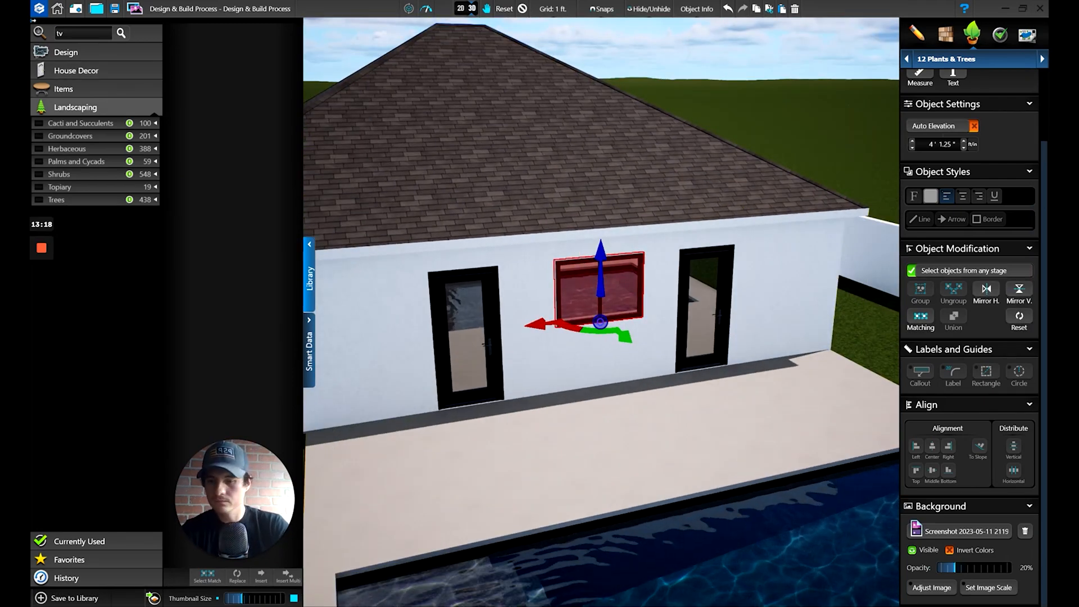
pyautogui.click(537, 323)
pyautogui.moveTo(537, 324); pyautogui.dragTo(535, 324)
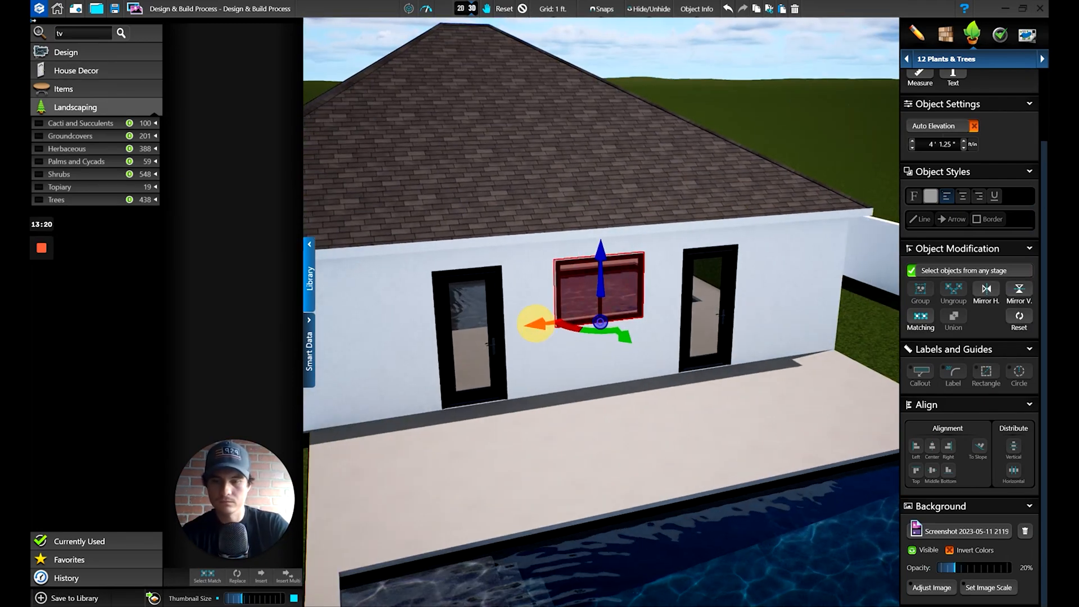
# Step: Copy the window and place the copy on the wall section beyond the door, above the grass-jointed paving strips
pyautogui.moveTo(535, 324); pyautogui.dragTo(731, 322, button='middle')
pyautogui.hotkey('ctrl', 'c')
pyautogui.hotkey('ctrl', 'v')
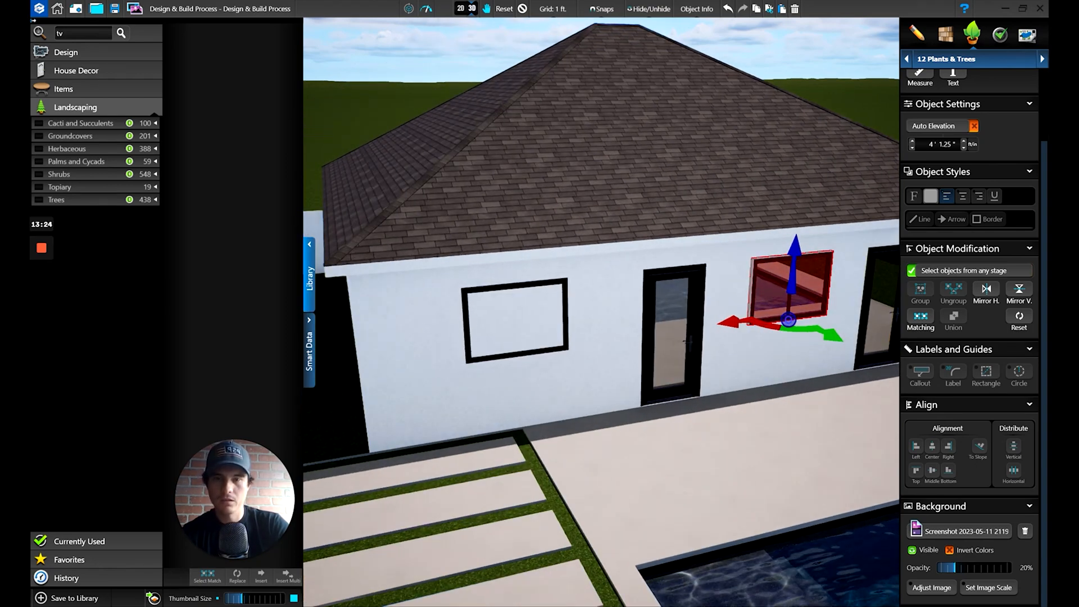
pyautogui.click(502, 431)
pyautogui.moveTo(501, 431); pyautogui.dragTo(568, 412, button='middle')
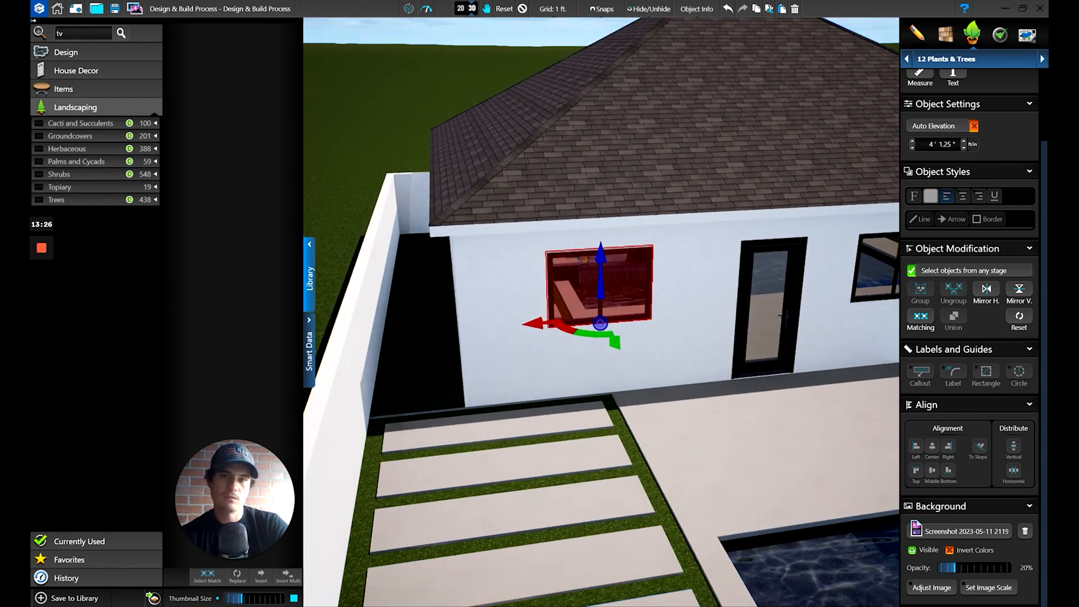
pyautogui.moveTo(624, 290); pyautogui.dragTo(579, 355, button='middle')
pyautogui.scroll(-2, 579, 354)
# Step: Switch to the browser, go past the realtor.com listings to Google Earth, and look at the property's aerial view
pyautogui.hotkey('alt', 'Tab')
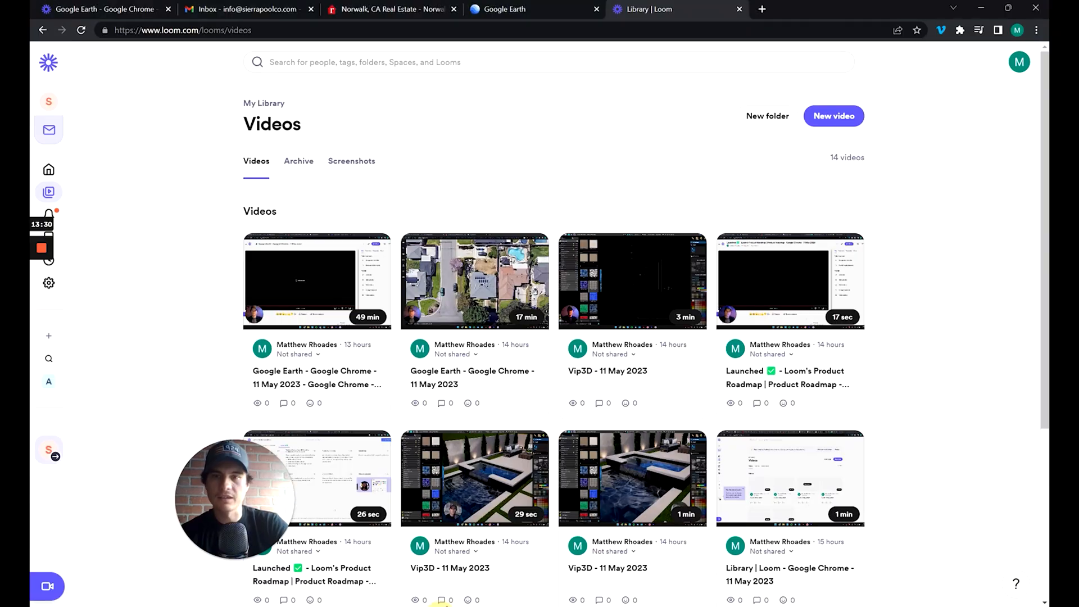
pyautogui.click(388, 9)
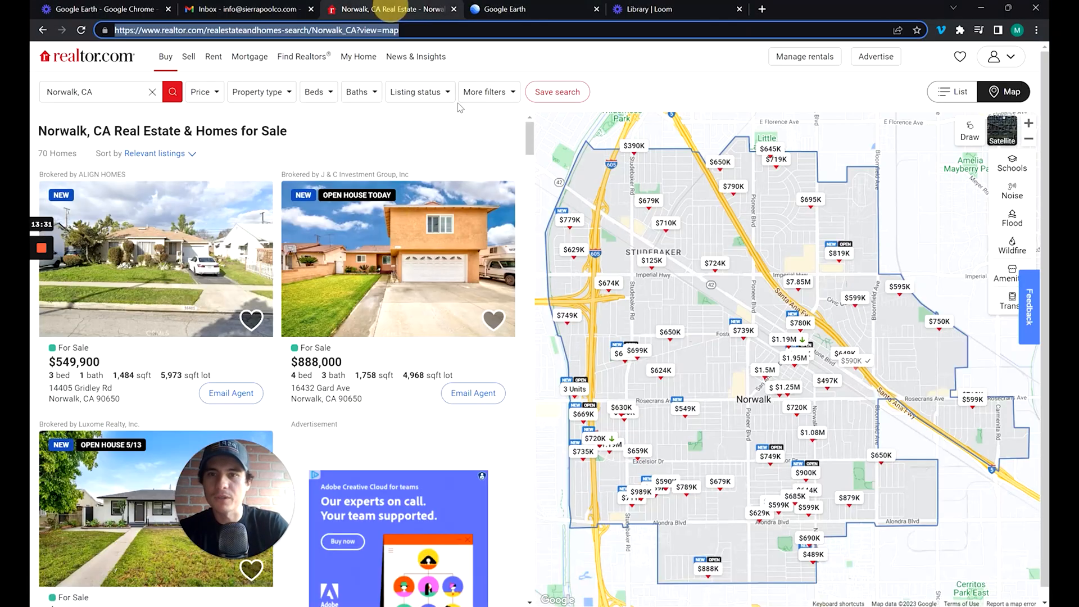
pyautogui.click(516, 10)
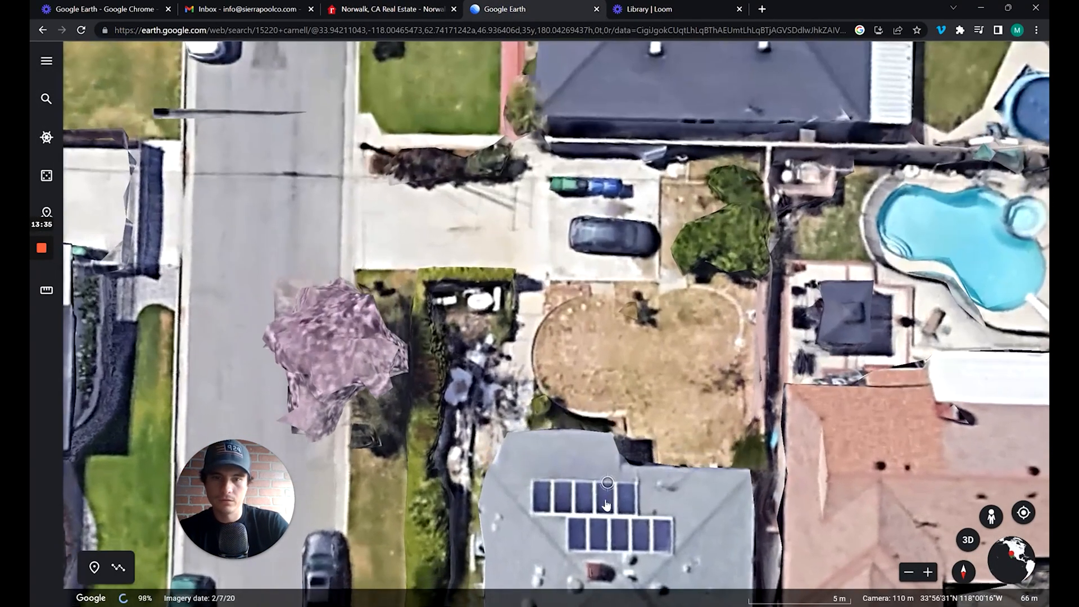
pyautogui.moveTo(588, 373); pyautogui.dragTo(593, 235)
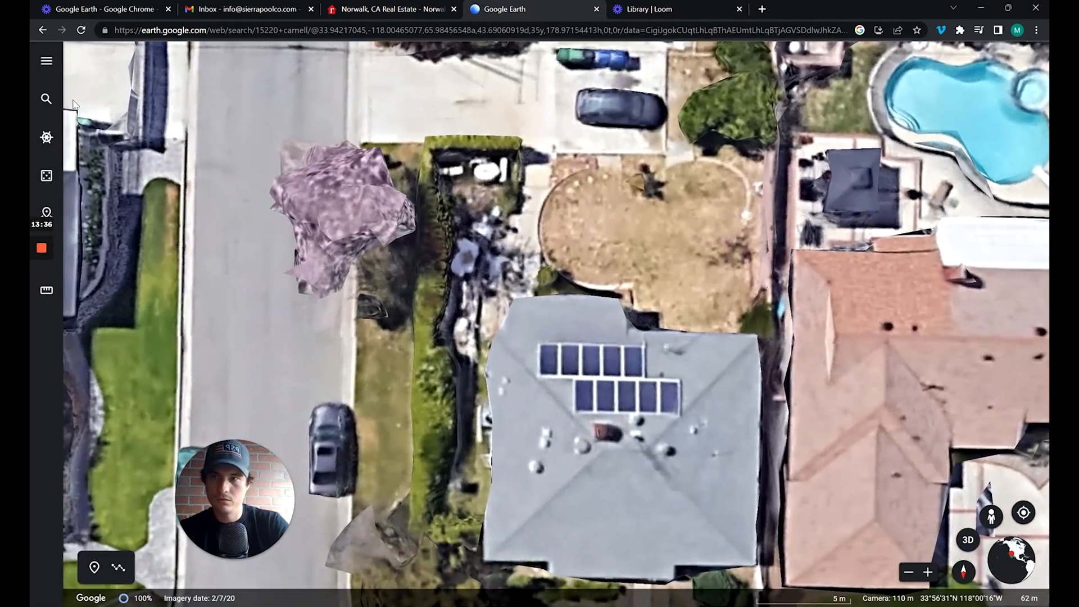
# Step: Reopen the recent search in Google Earth to check the address entered for the property
pyautogui.click(47, 99)
pyautogui.click(172, 131)
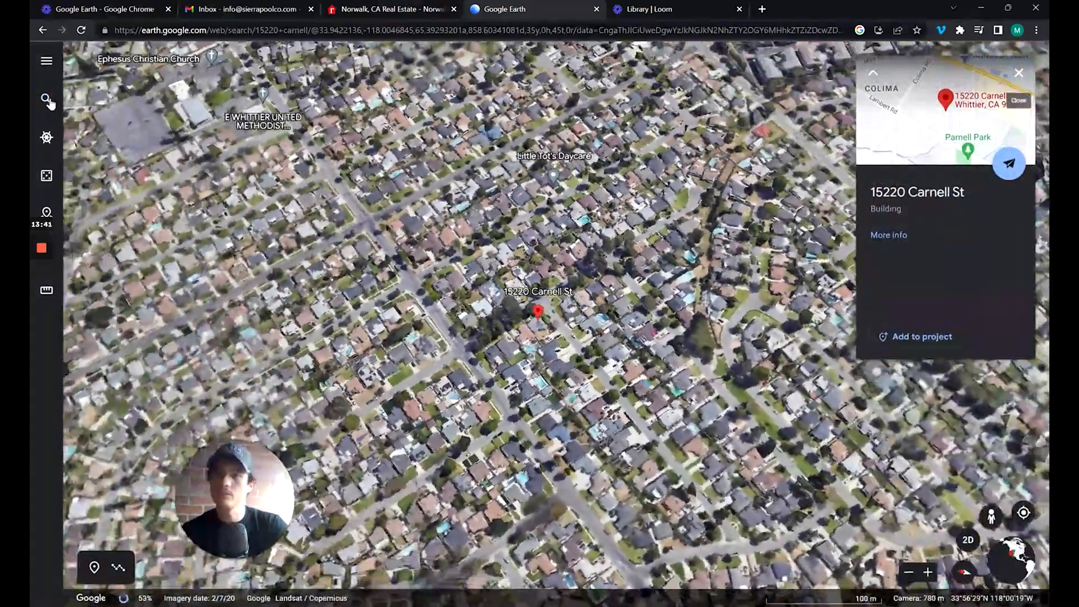
pyautogui.click(47, 99)
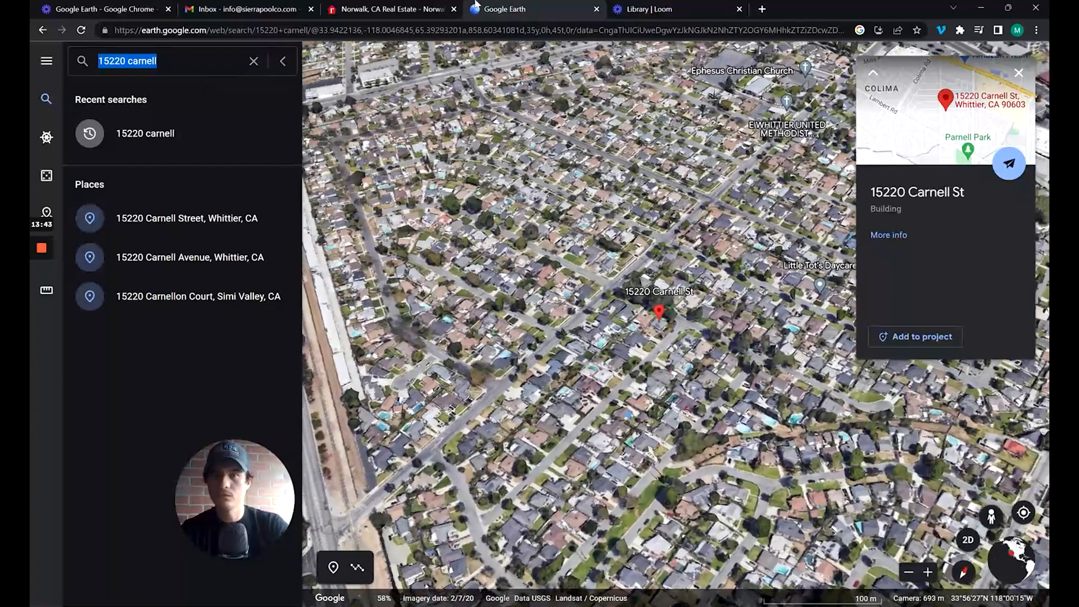
# Step: Switch to realtor.com, search for the property's street address and open its matching listing
pyautogui.click(403, 9)
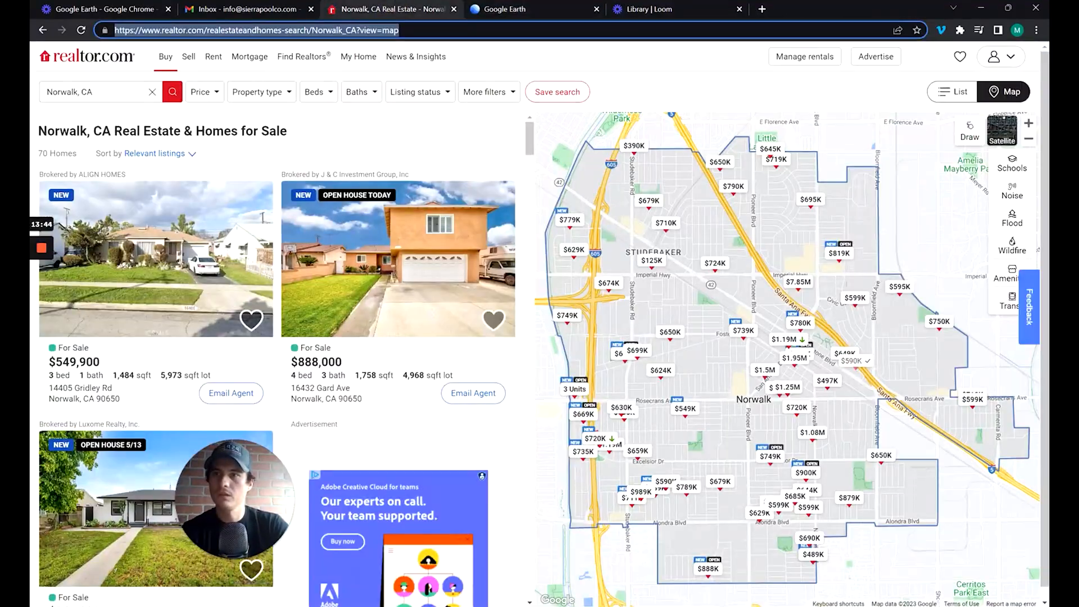
pyautogui.click(42, 98)
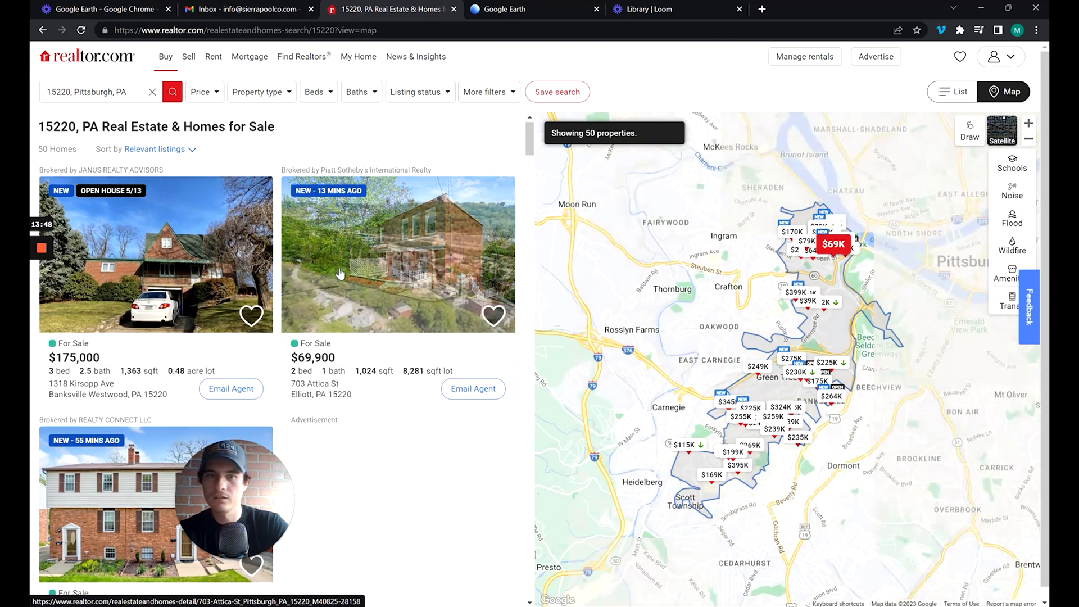
pyautogui.click(130, 87)
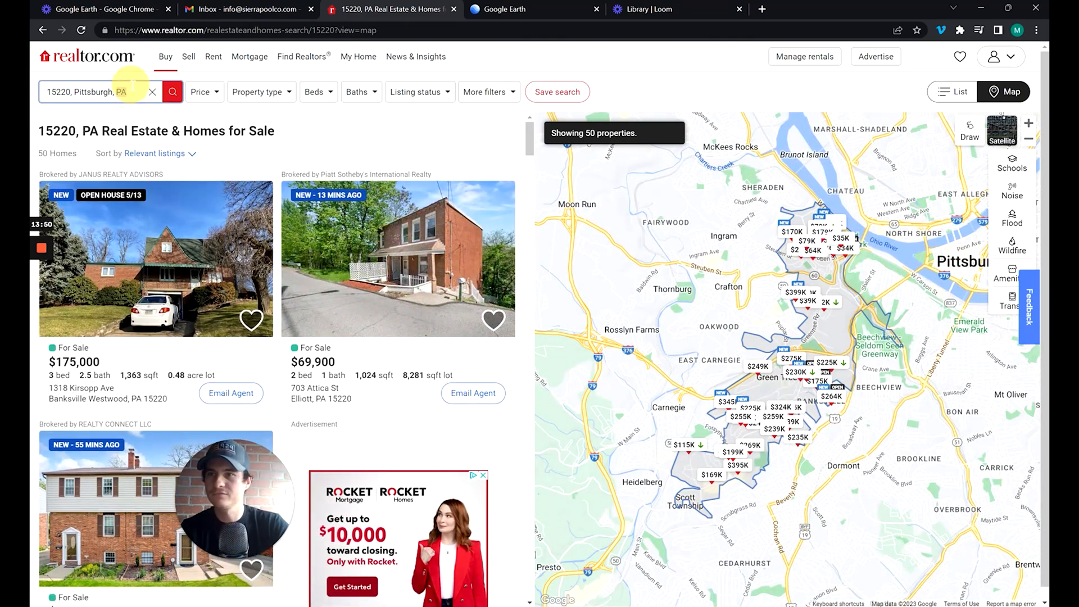
pyautogui.hotkey('ctrl', 'a')
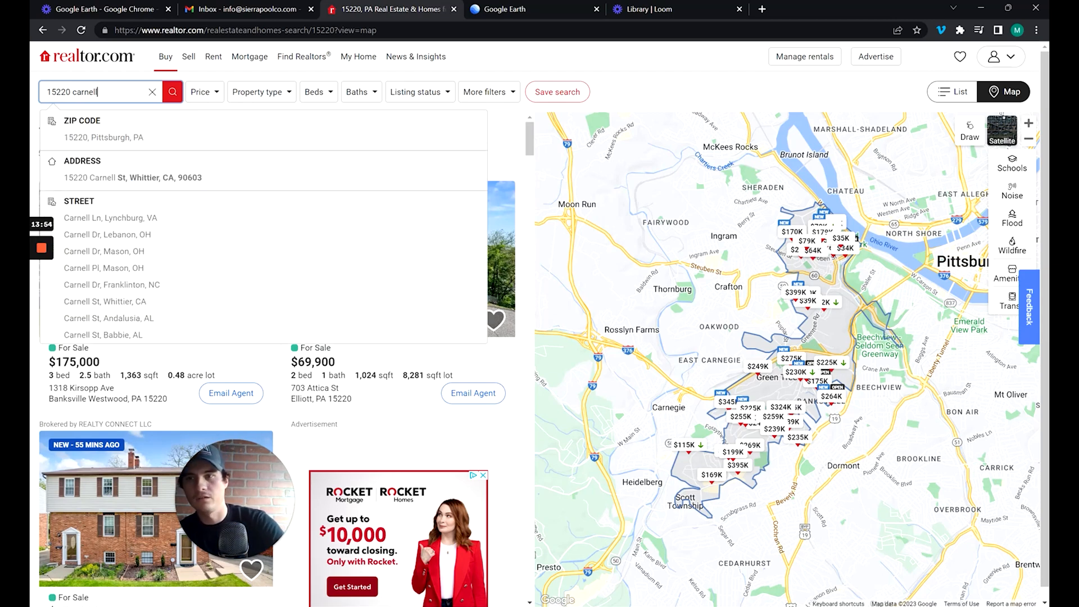
pyautogui.click(148, 179)
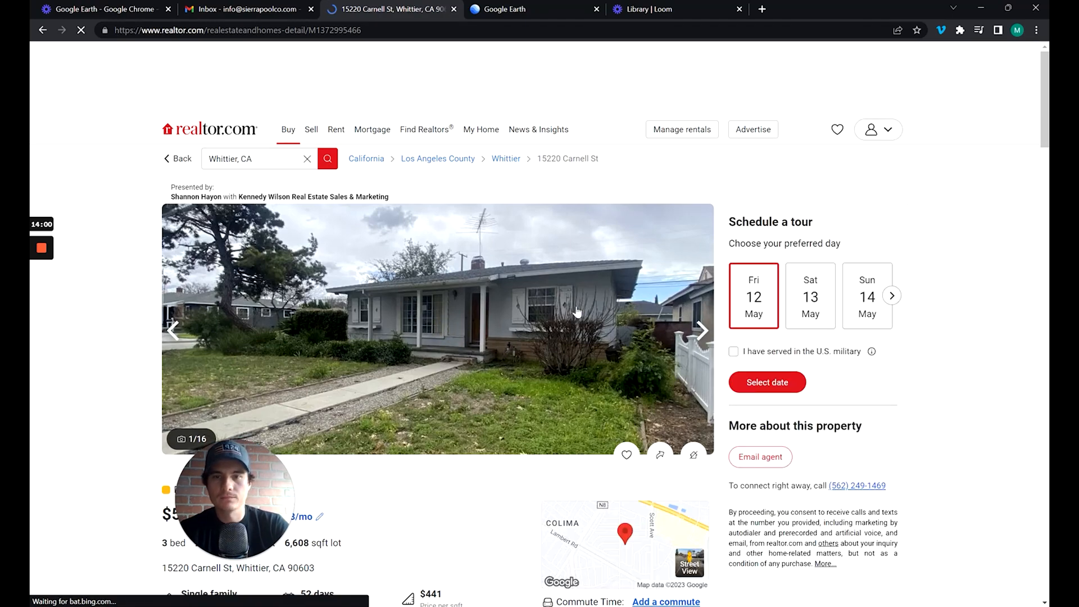
# Step: Open the listing's photo gallery and look through it to the exterior shot of the covered patio with doors and windows
pyautogui.click(557, 260)
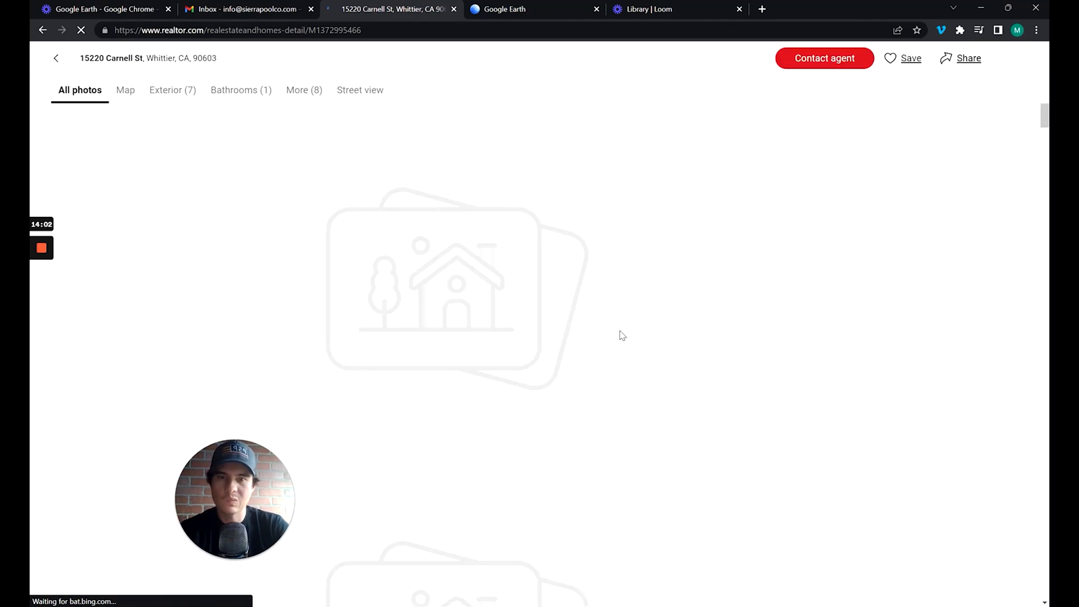
pyautogui.scroll(-20, 630, 324)
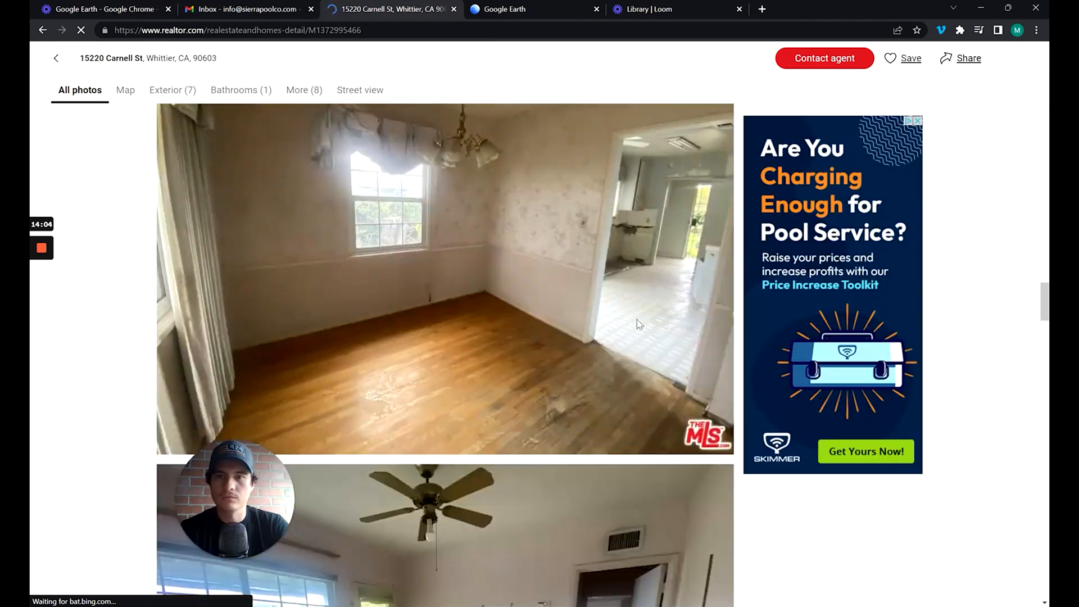
pyautogui.scroll(-20, 641, 313)
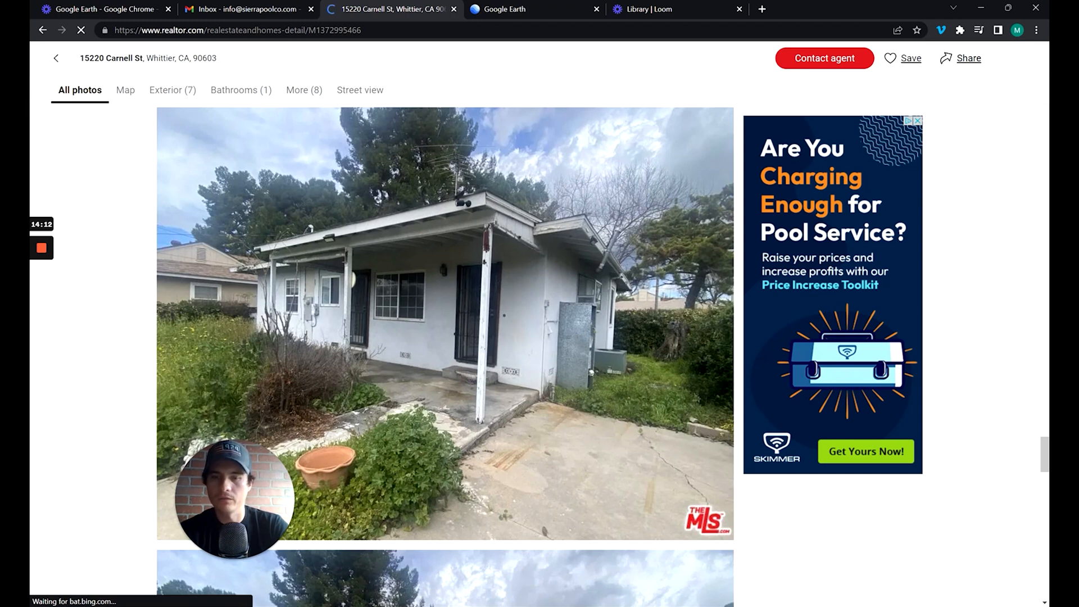
# Step: Switch back to the pool design and move the end door and its neighbouring window along the wall toward the grass-side corner
pyautogui.hotkey('alt', 'Tab')
pyautogui.doubleClick(681, 341)
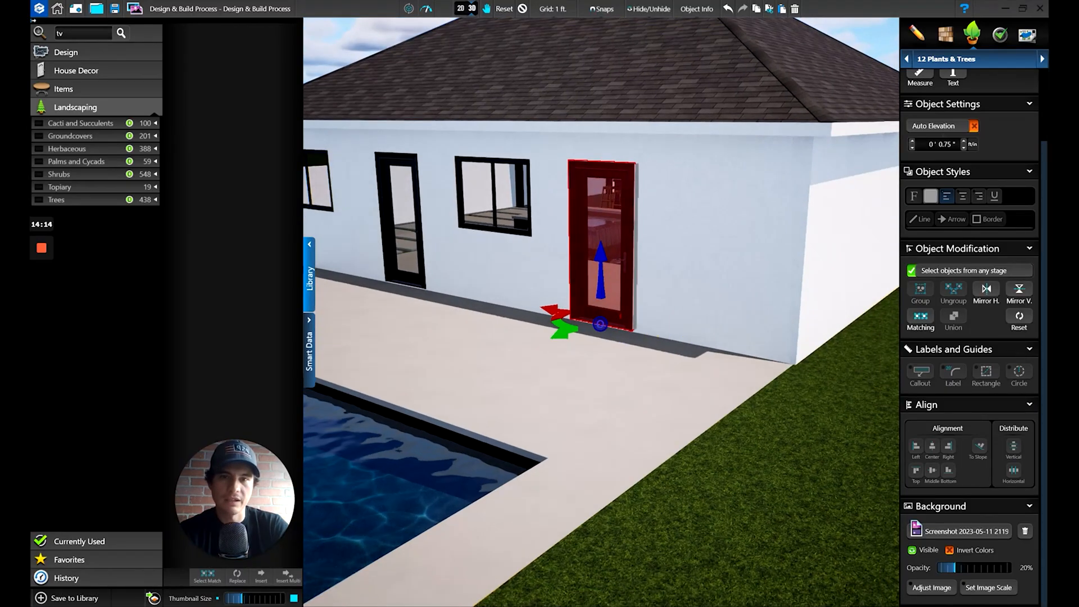
pyautogui.moveTo(554, 312); pyautogui.dragTo(624, 318)
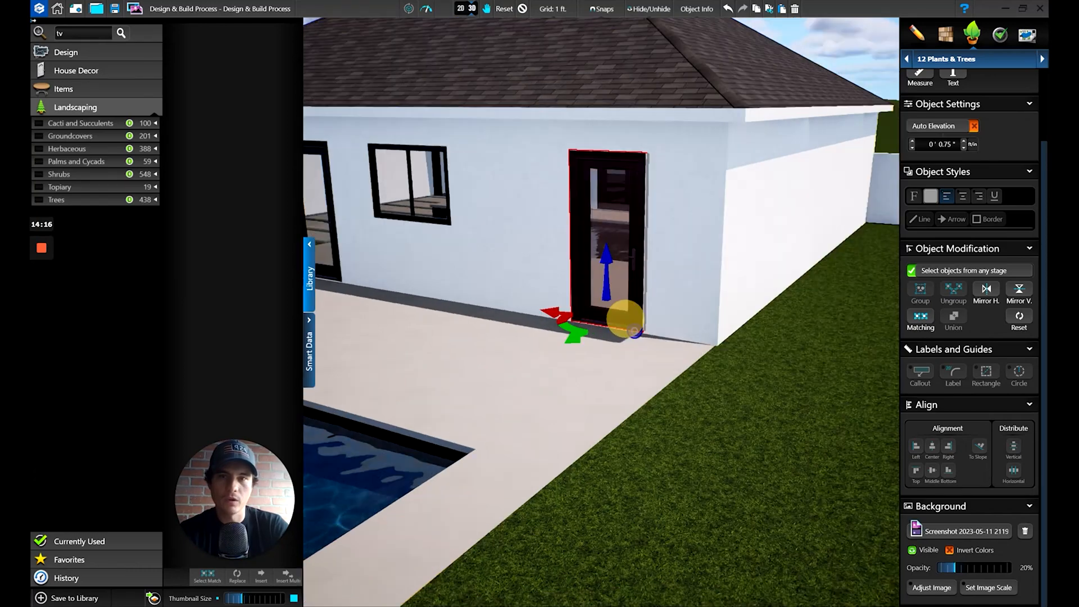
pyautogui.doubleClick(429, 212)
pyautogui.moveTo(553, 314); pyautogui.dragTo(594, 315)
# Step: Shift the window by the grass-jointed paving strips slightly toward the wall's outer corner
pyautogui.doubleClick(466, 306)
pyautogui.moveTo(594, 315); pyautogui.dragTo(658, 343, button='right')
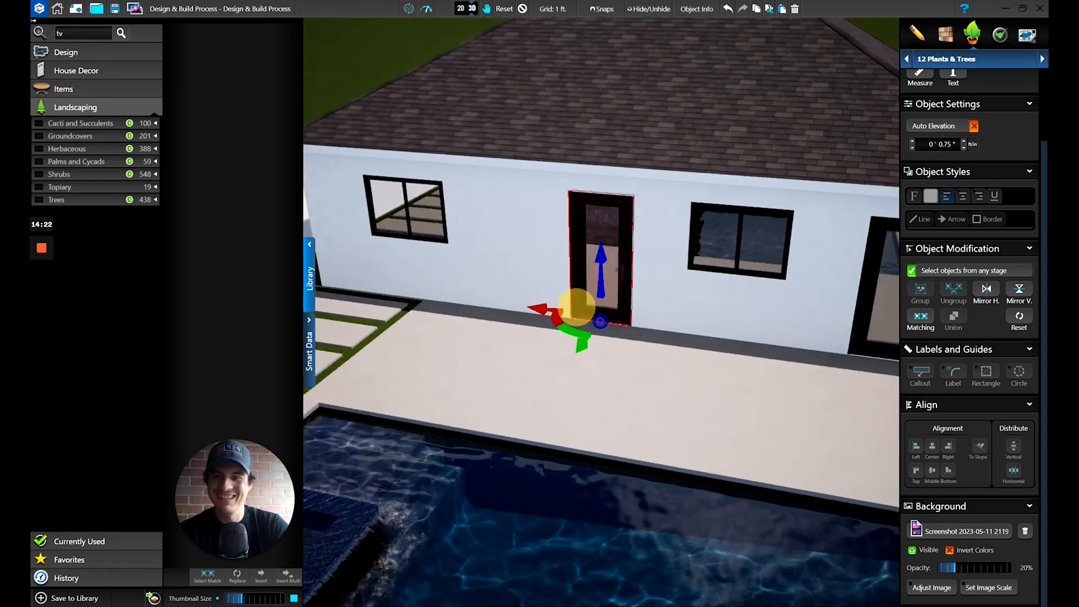
pyautogui.moveTo(658, 343); pyautogui.dragTo(778, 347, button='middle')
pyautogui.doubleClick(518, 211)
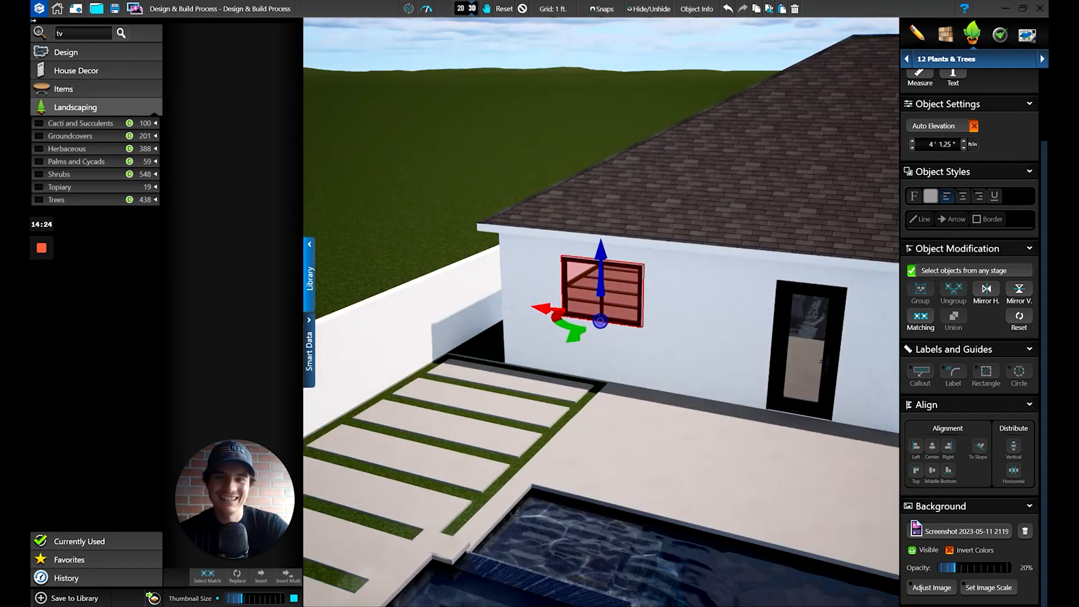
pyautogui.moveTo(543, 308)
pyautogui.mouseDown()
pyautogui.moveTo(552, 311)
pyautogui.moveTo(534, 307)
pyautogui.mouseUp()
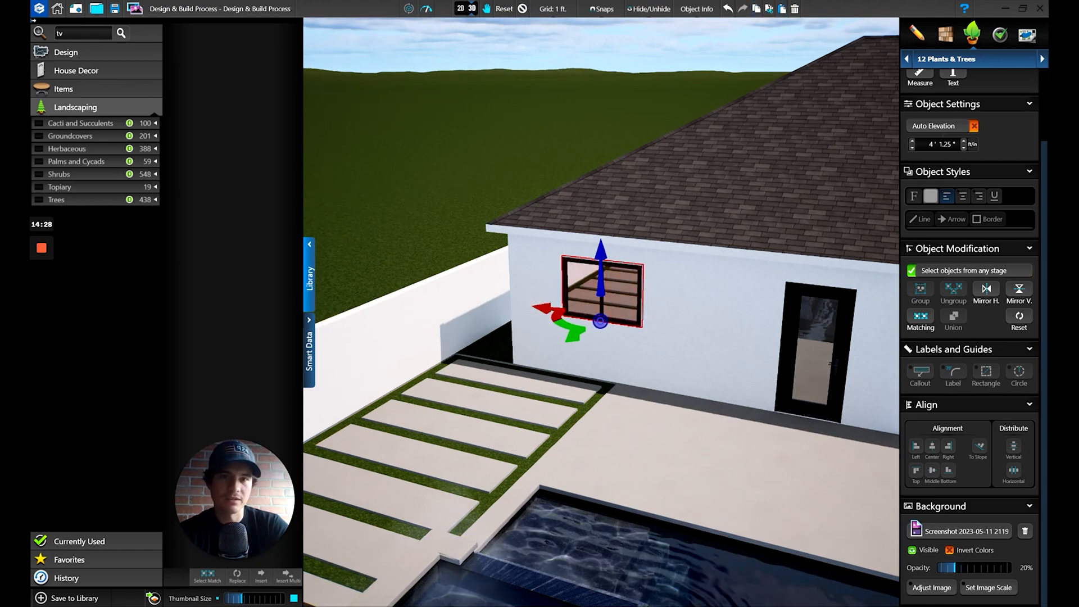
# Step: Place a copy of that window on the wall between it and the nearest door
pyautogui.hotkey('ctrl', 'v')
pyautogui.click(705, 395)
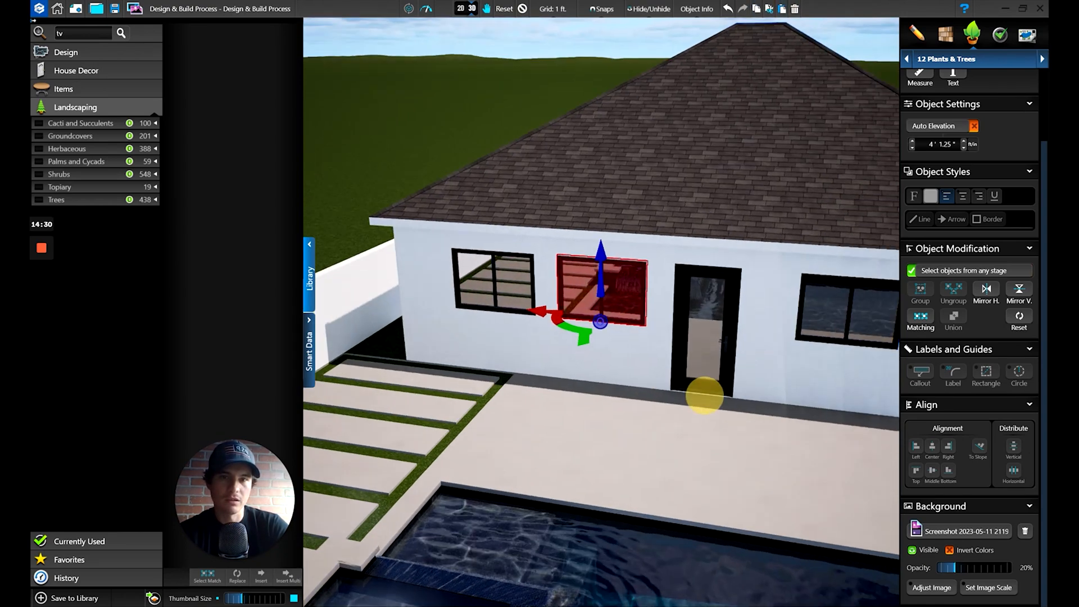
pyautogui.scroll(2, 976, 337)
pyautogui.scroll(-2, 975, 380)
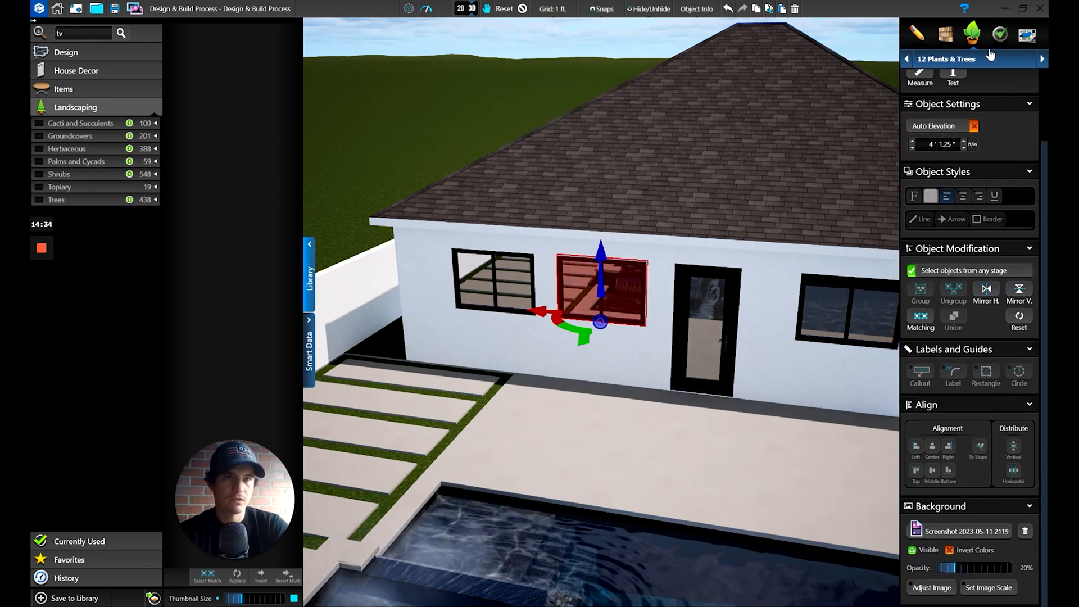
# Step: Switch to the 02 House stage and resize the copied window to 2' high by 3' 6" wide
pyautogui.click(972, 43)
pyautogui.click(986, 61)
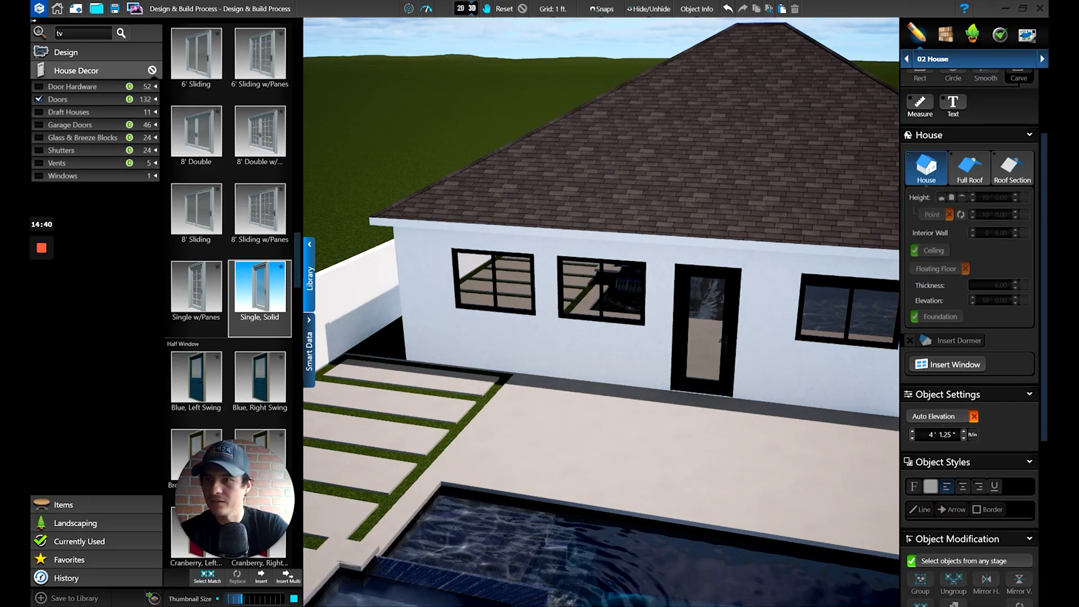
pyautogui.click(613, 287)
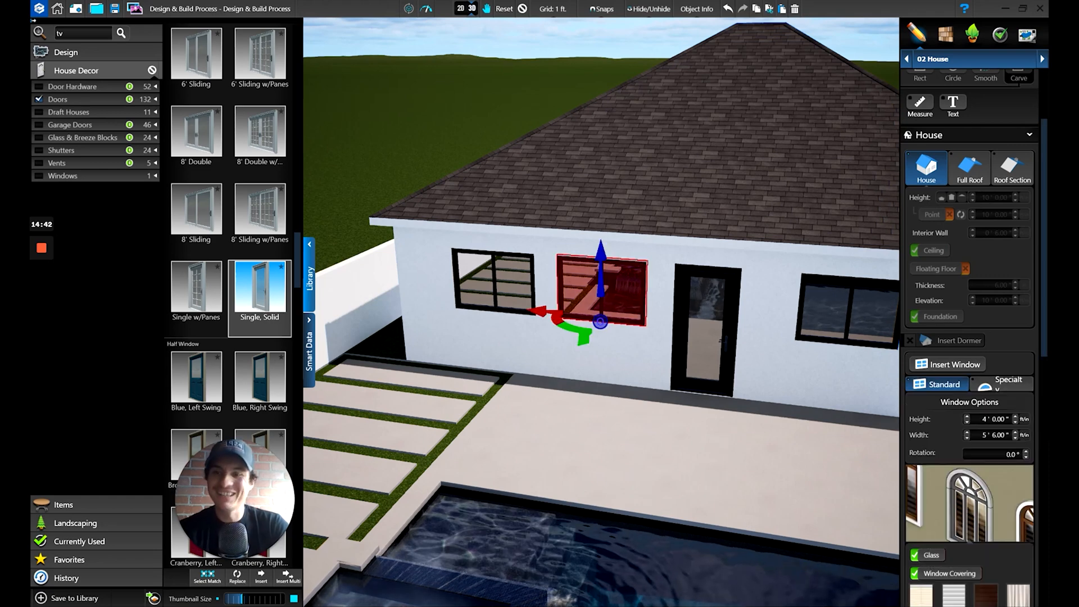
pyautogui.click(967, 422)
pyautogui.click(967, 422)
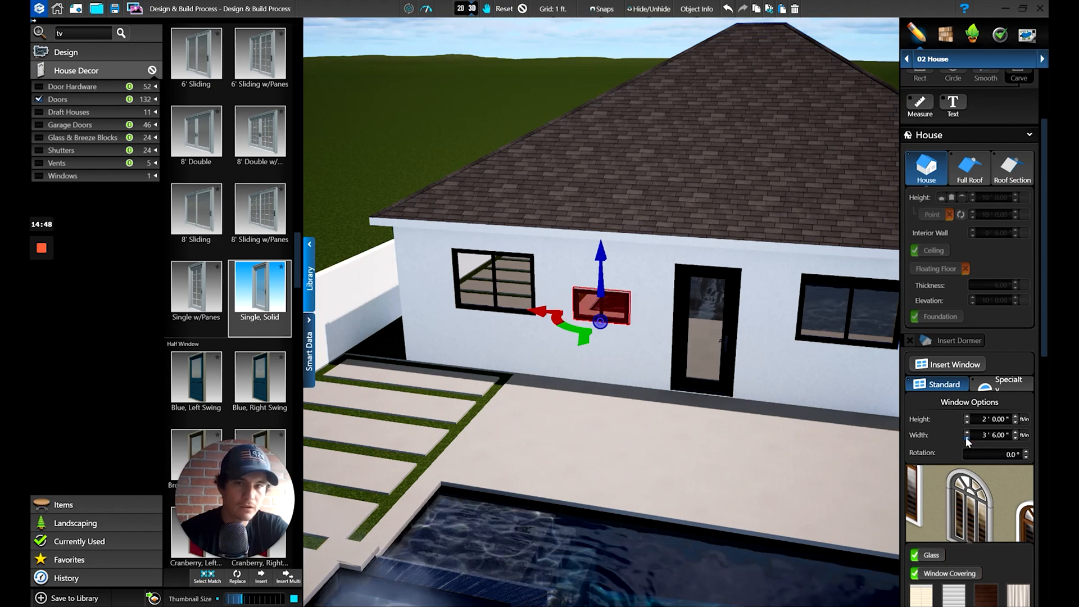
# Step: Raise the small window to a 6' 3" elevation, nudge it toward the door and keep its width at 3' 6"
pyautogui.moveTo(601, 257); pyautogui.dragTo(600, 228)
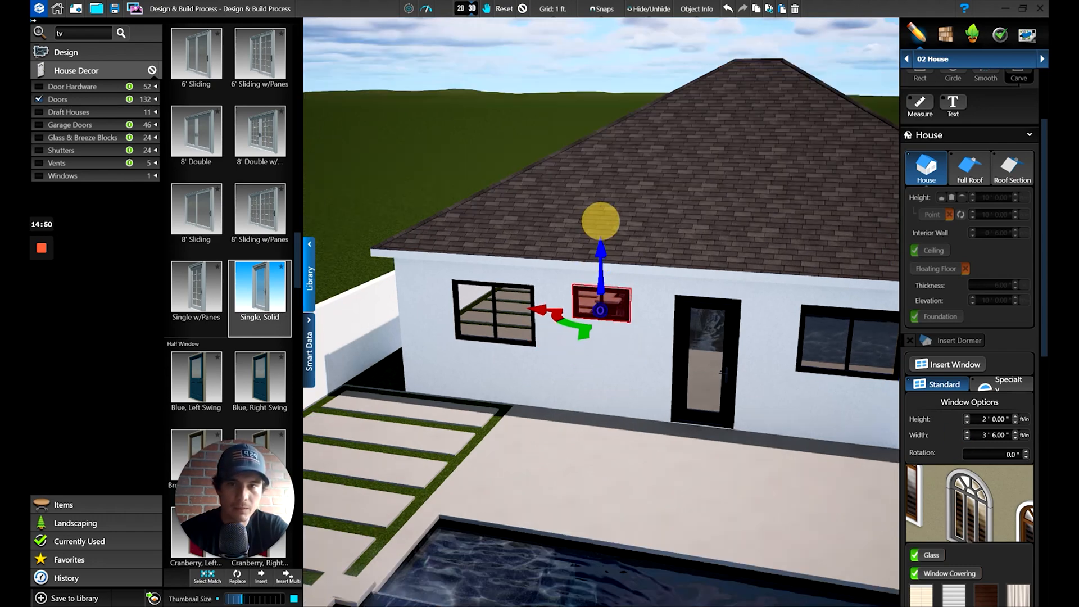
pyautogui.moveTo(684, 360); pyautogui.dragTo(685, 337, button='middle')
pyautogui.moveTo(538, 315); pyautogui.dragTo(546, 315)
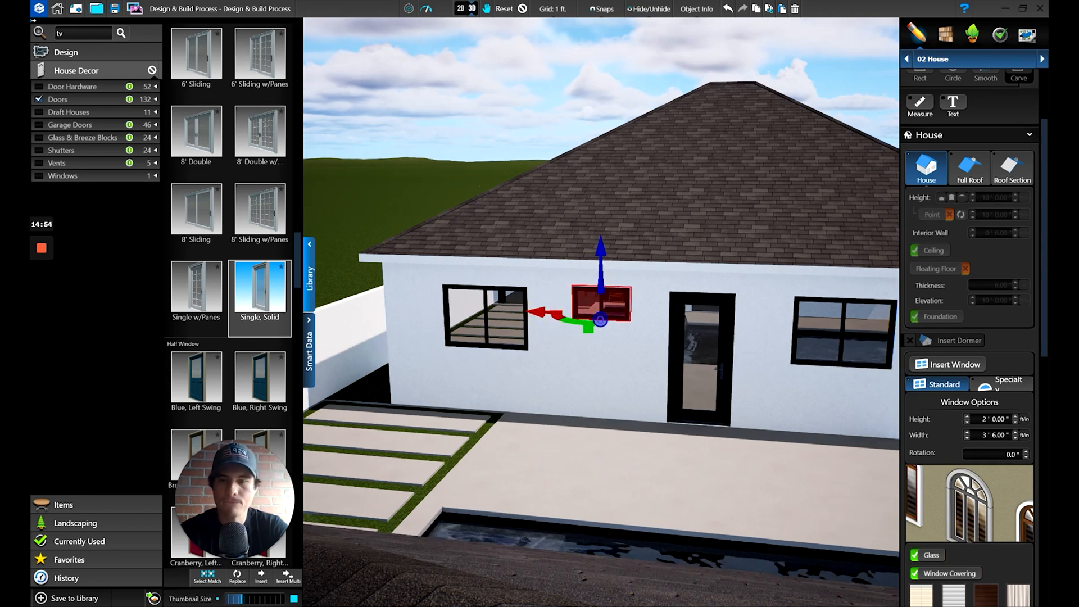
pyautogui.click(1015, 437)
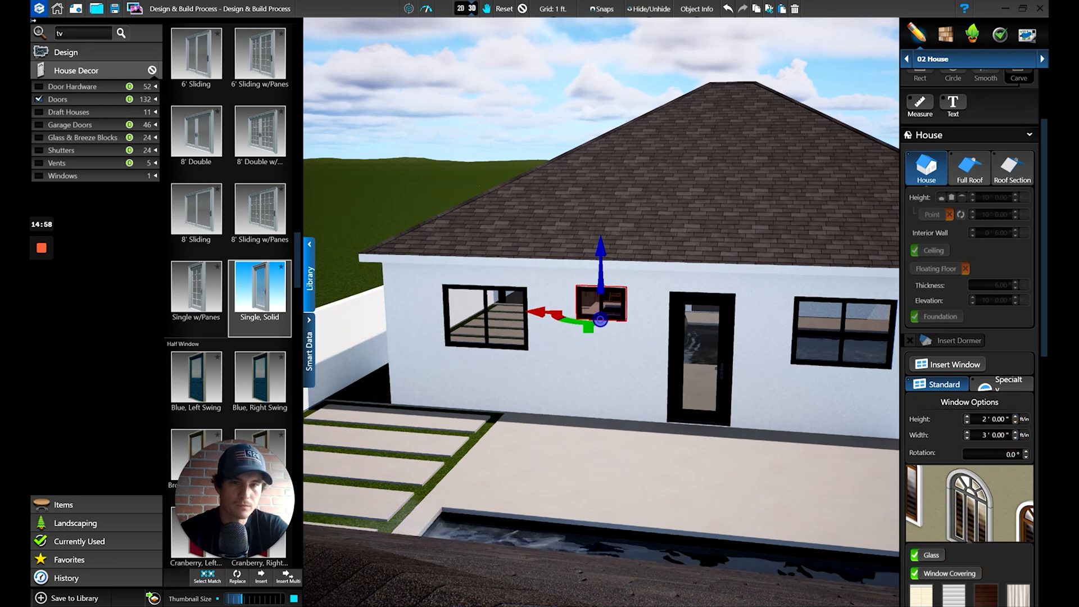
pyautogui.click(1016, 421)
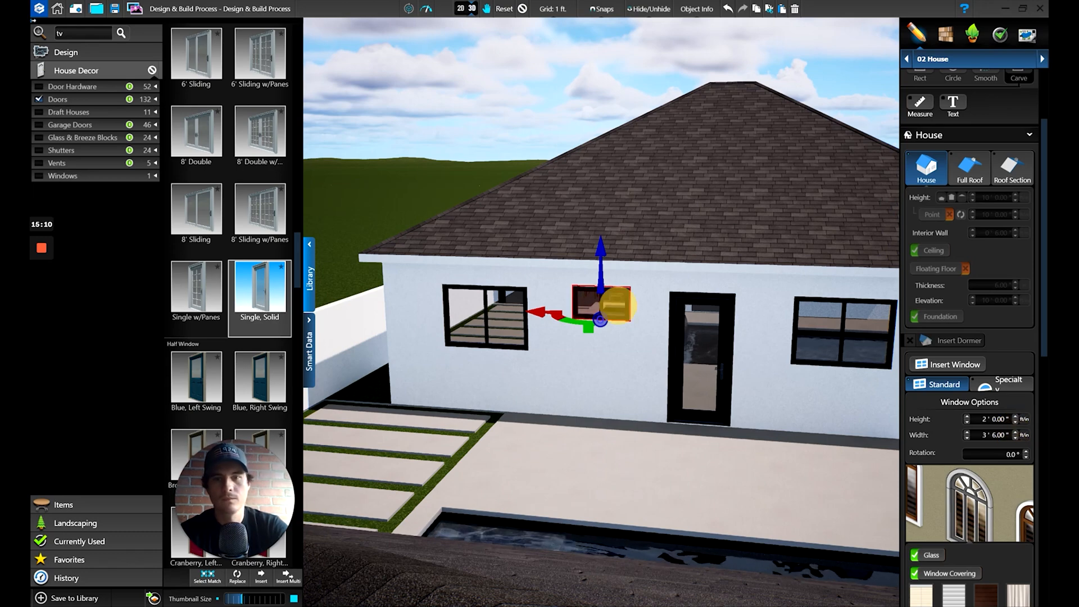
# Step: Check the large and small windows beside the door for size and placement on the wall
pyautogui.rightClick(623, 307)
pyautogui.moveTo(644, 341)
pyautogui.mouseDown(button='right')
pyautogui.moveTo(686, 340)
pyautogui.moveTo(662, 347)
pyautogui.mouseUp(button='right')
pyautogui.click(496, 326)
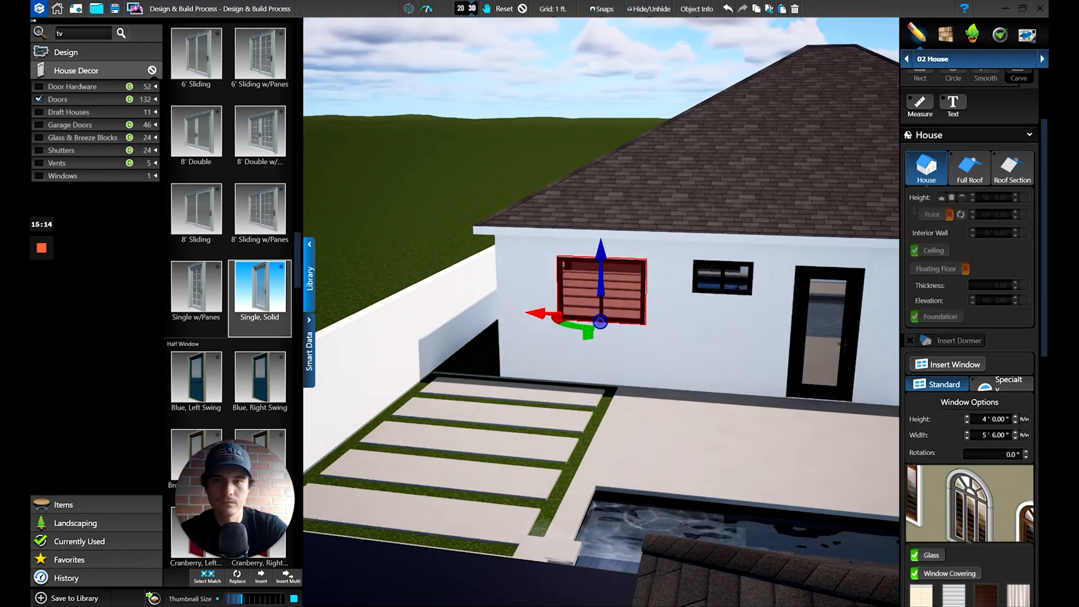
pyautogui.click(719, 283)
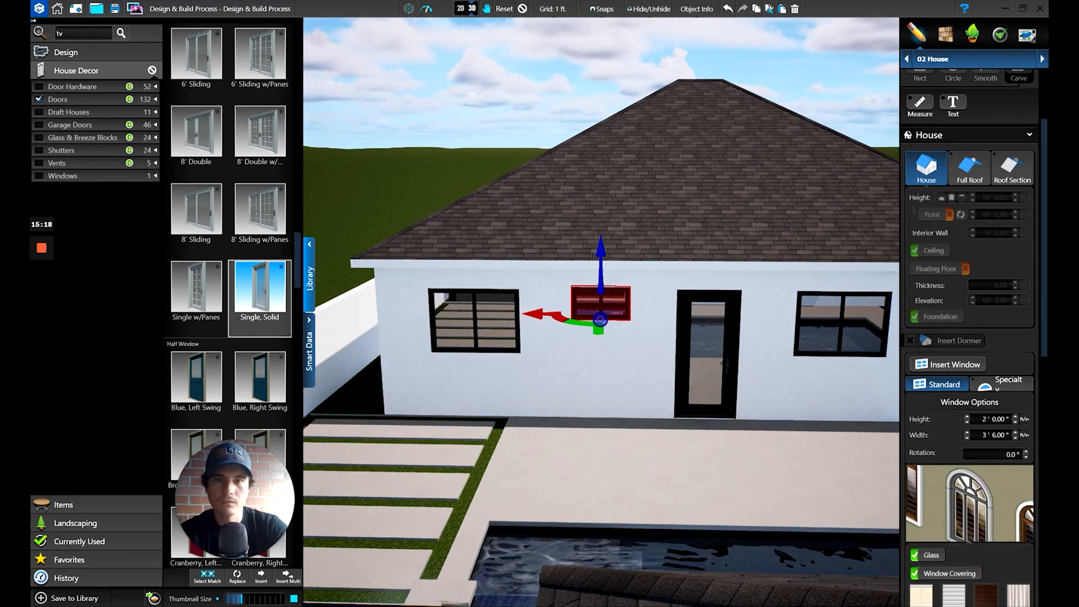
pyautogui.click(618, 306)
# Step: Examine the layout across the pool and the pool house's blank wall beside its door
pyautogui.moveTo(787, 491)
pyautogui.mouseDown()
pyautogui.moveTo(718, 466)
pyautogui.moveTo(659, 462)
pyautogui.moveTo(660, 500)
pyautogui.mouseUp()
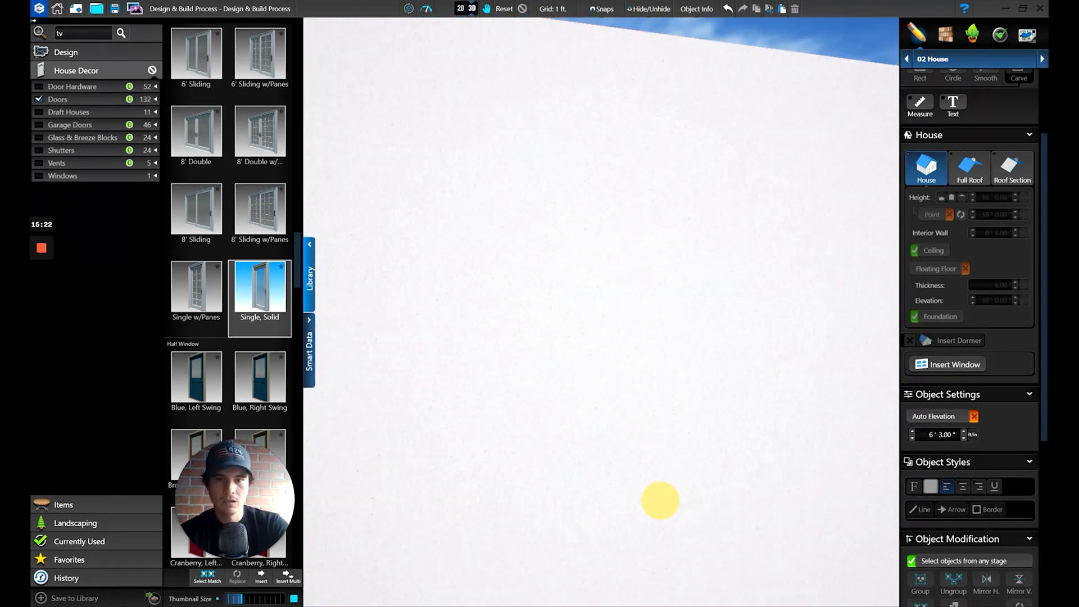
pyautogui.scroll(-5, 660, 501)
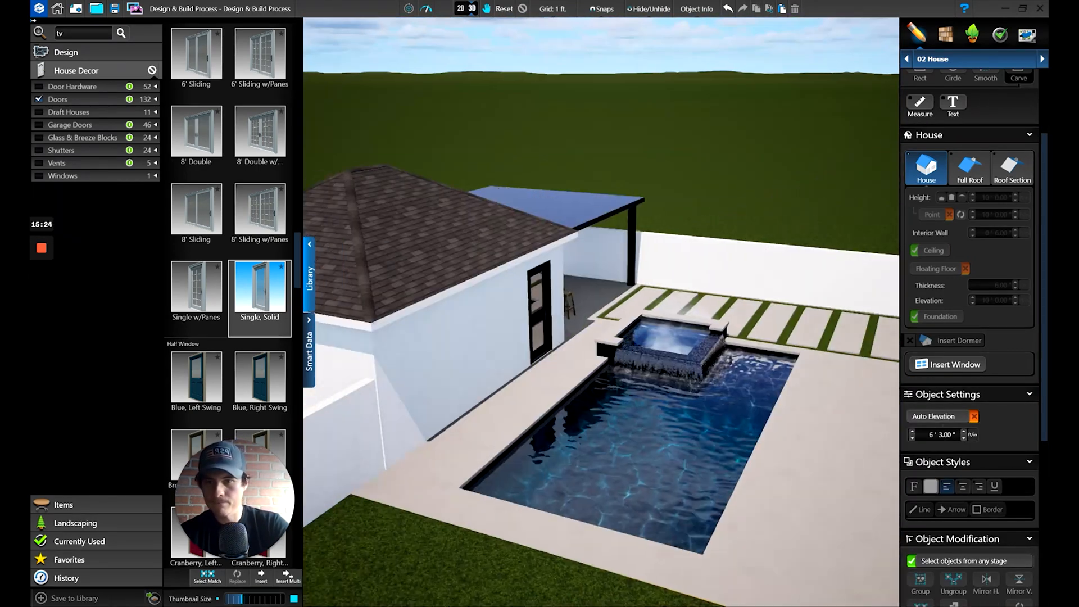
pyautogui.moveTo(741, 435)
pyautogui.mouseDown()
pyautogui.moveTo(716, 429)
pyautogui.moveTo(812, 439)
pyautogui.mouseUp()
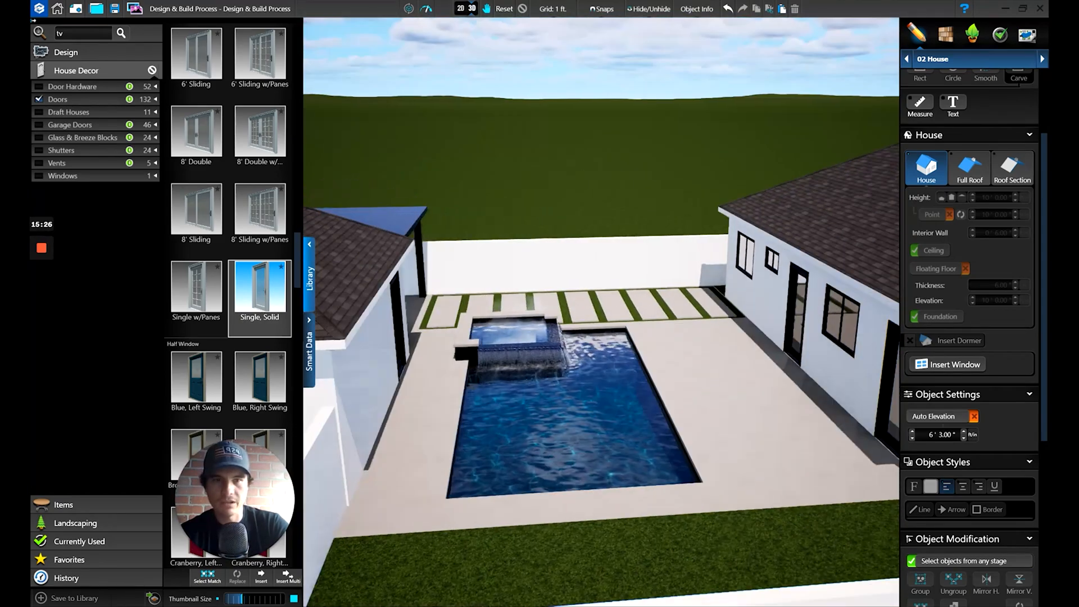
pyautogui.moveTo(596, 425); pyautogui.dragTo(540, 434)
pyautogui.scroll(2, 548, 425)
pyautogui.moveTo(551, 396)
pyautogui.mouseDown()
pyautogui.moveTo(569, 449)
pyautogui.moveTo(598, 402)
pyautogui.moveTo(598, 361)
pyautogui.mouseUp()
pyautogui.scroll(4, 569, 450)
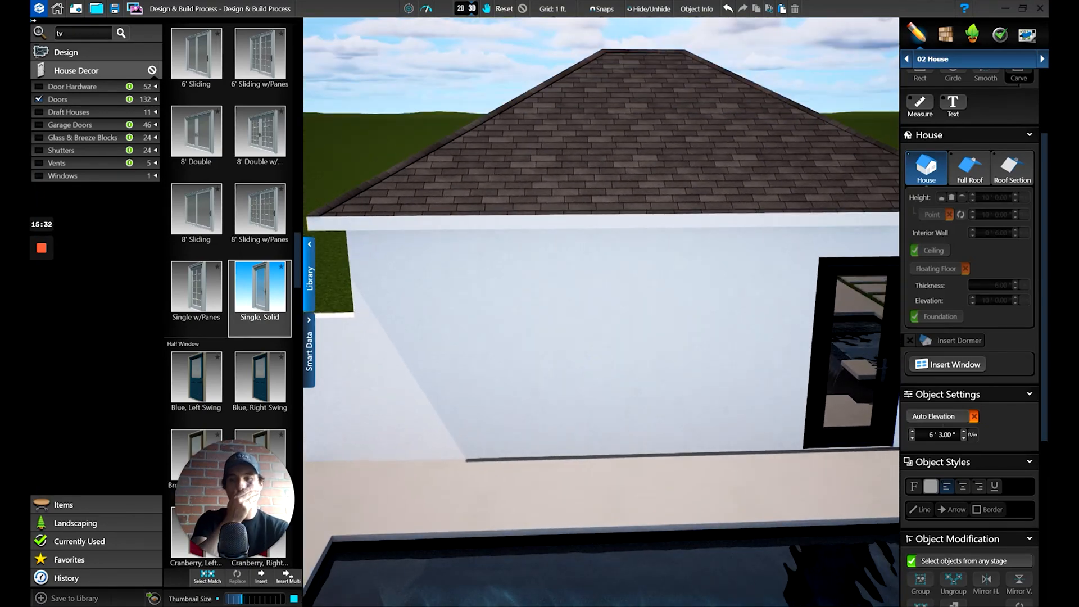
pyautogui.scroll(-5, 602, 314)
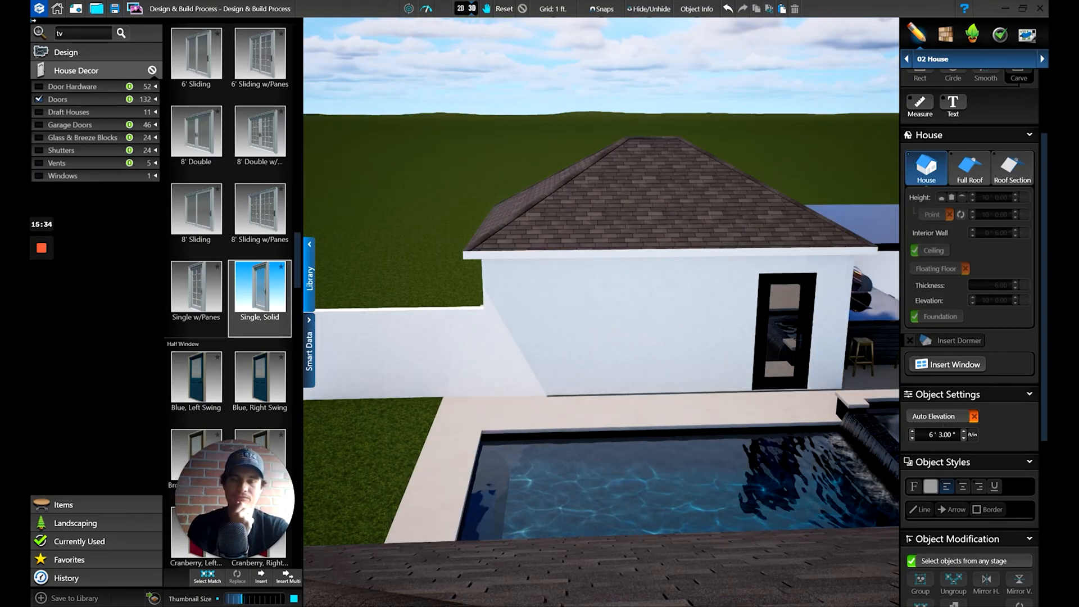
pyautogui.scroll(2, 629, 404)
pyautogui.moveTo(629, 405); pyautogui.dragTo(634, 436)
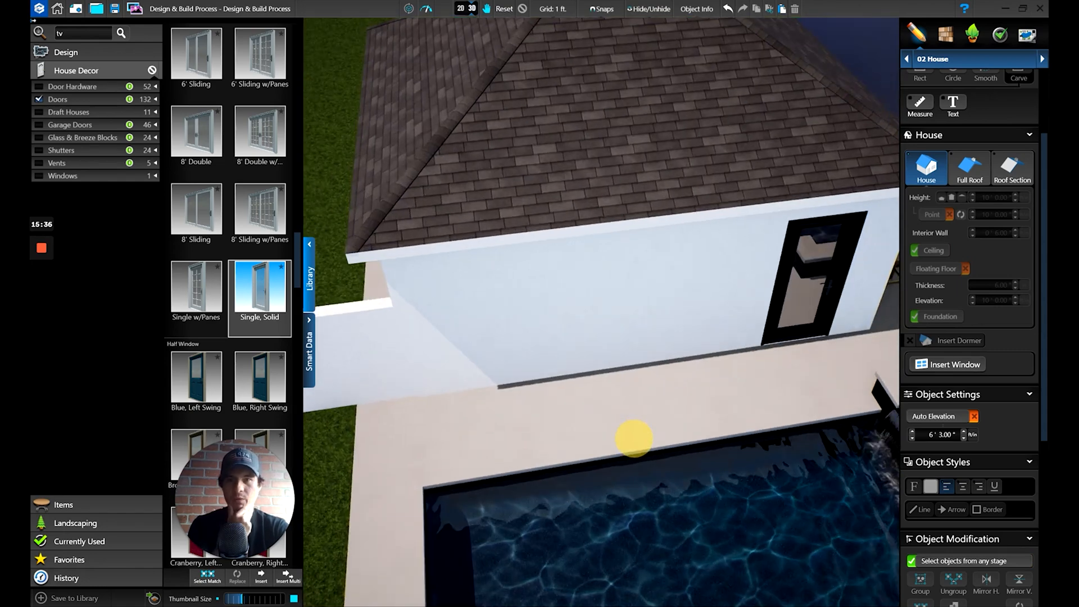
# Step: In the 2D plan, draw a 17' by 1' 6" hardscape strip along the pool house's pool-side wall and set its height to -1"
pyautogui.click(461, 8)
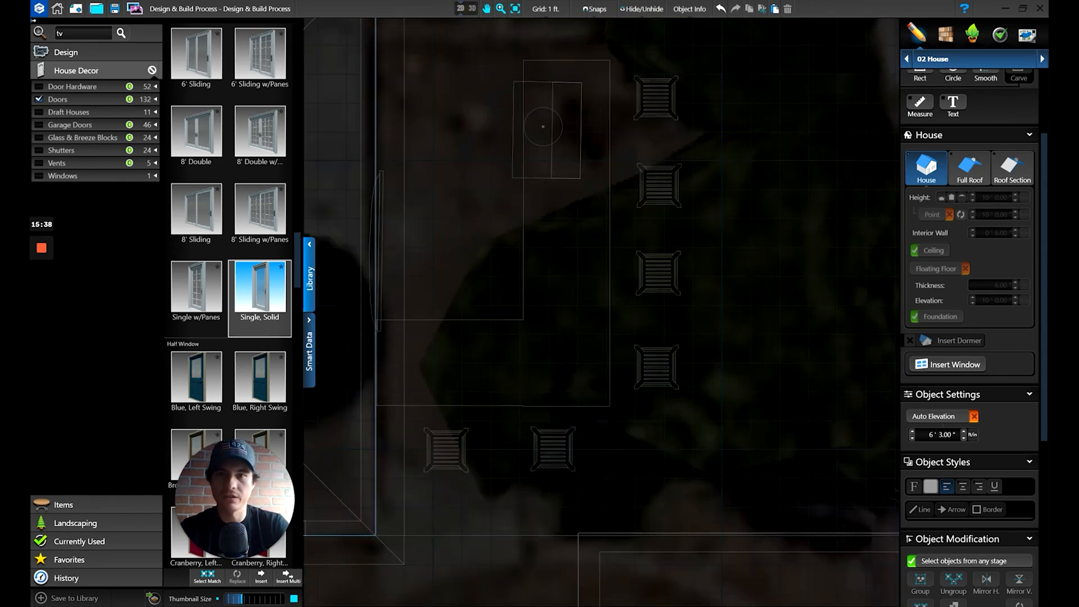
pyautogui.moveTo(486, 583); pyautogui.dragTo(872, 448, button='middle')
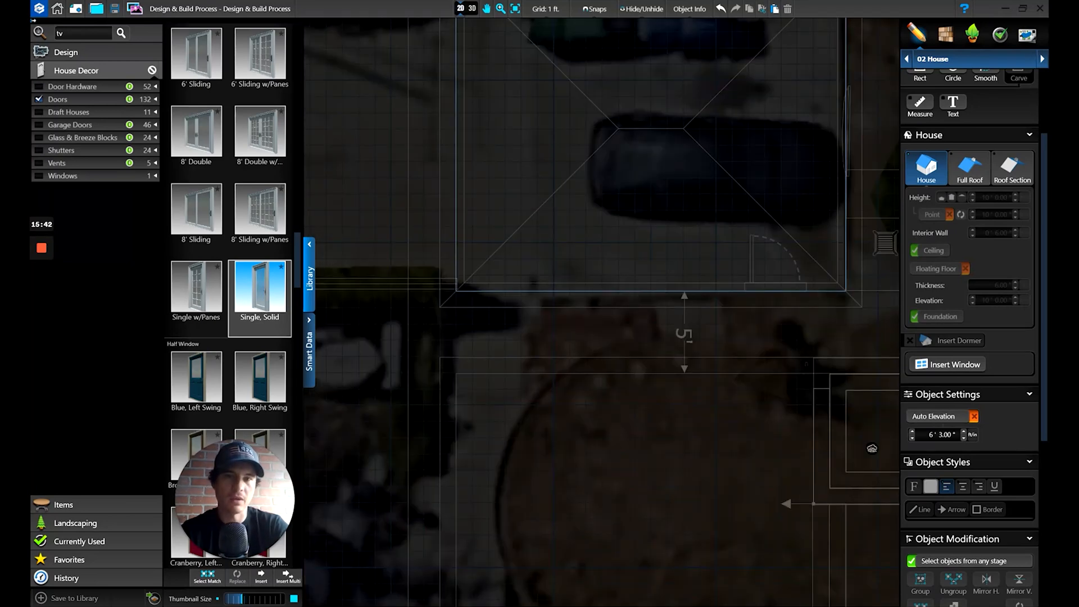
pyautogui.click(973, 59)
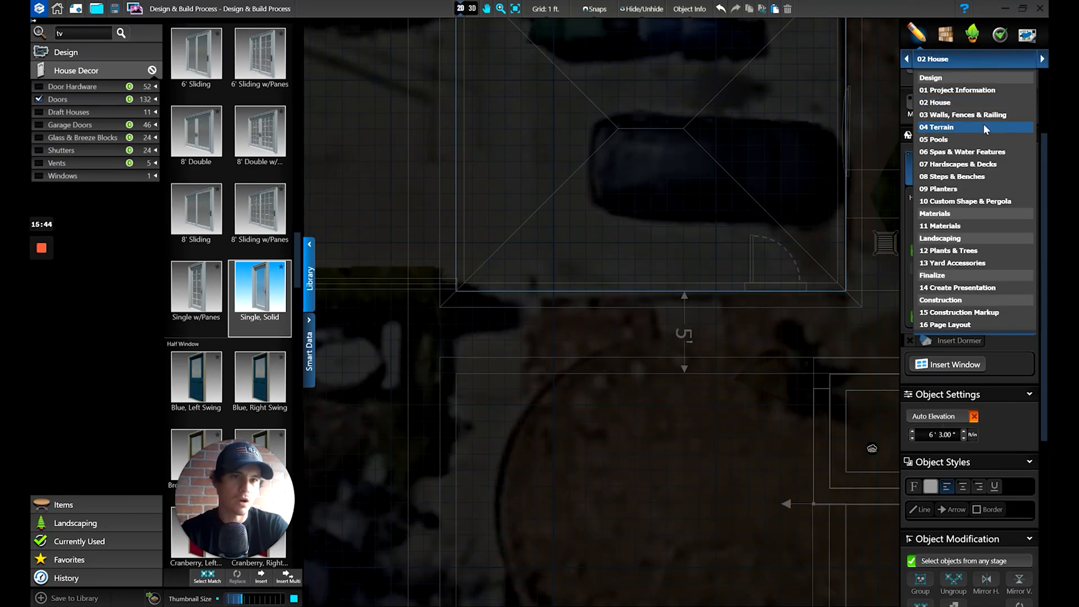
pyautogui.click(976, 168)
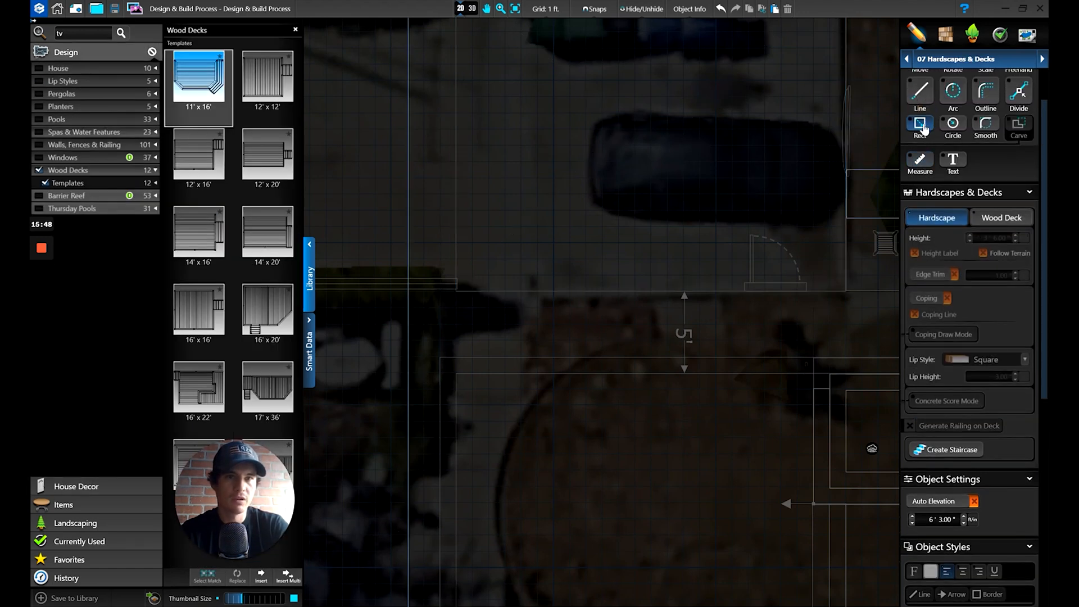
pyautogui.click(921, 122)
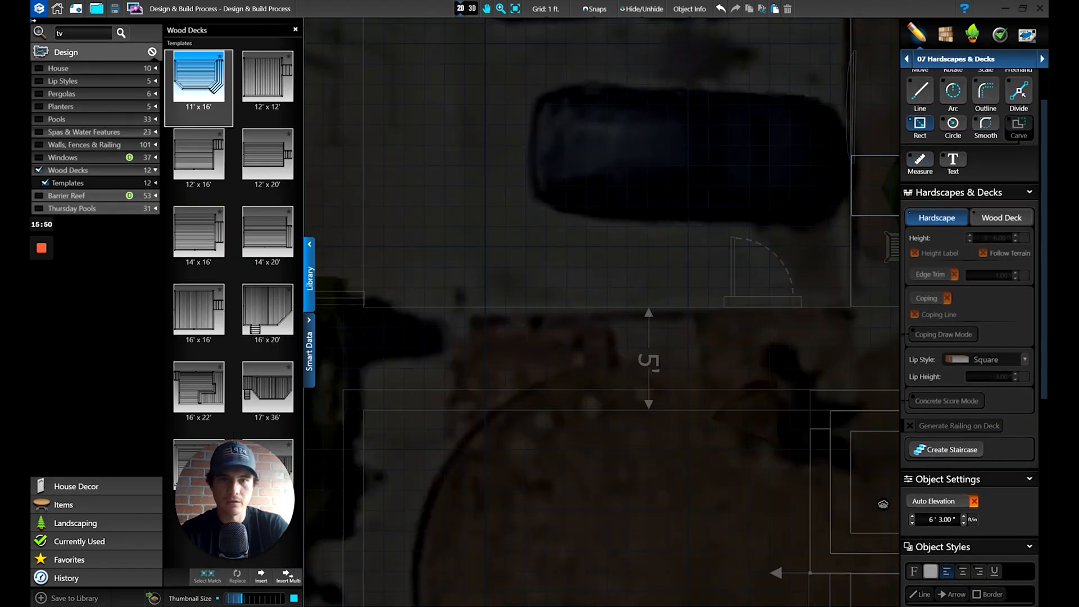
pyautogui.moveTo(709, 309)
pyautogui.mouseDown()
pyautogui.moveTo(410, 321)
pyautogui.moveTo(366, 328)
pyautogui.moveTo(363, 339)
pyautogui.mouseUp()
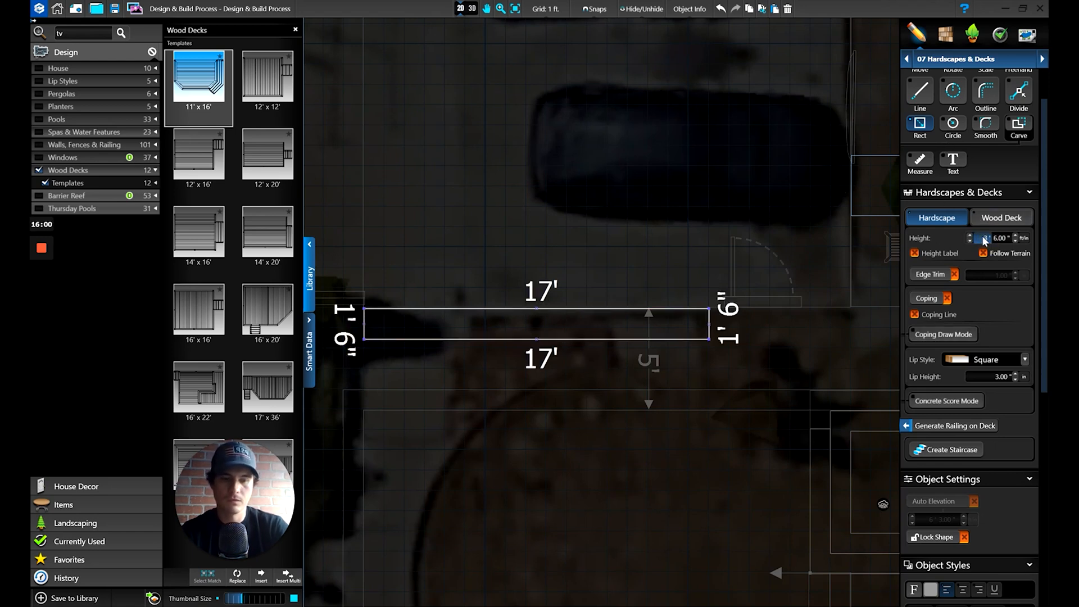
pyautogui.write('-1')
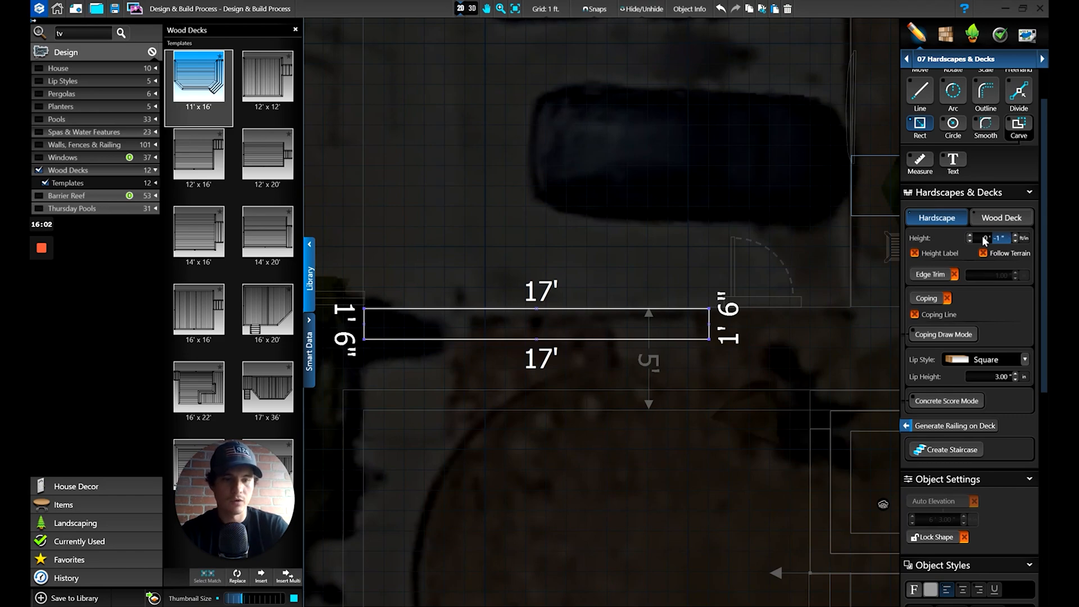
# Step: In the 3D view, apply the Black mulch material to the narrow recessed bed between the house wall and the pool
pyautogui.click(475, 14)
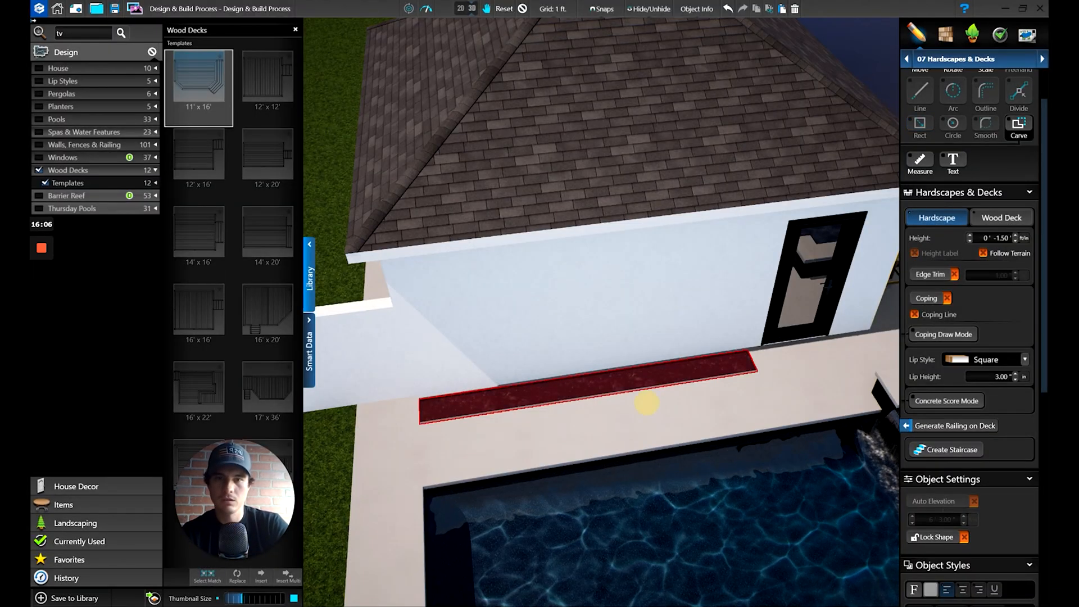
pyautogui.click(676, 385)
pyautogui.moveTo(676, 385); pyautogui.dragTo(692, 372)
pyautogui.scroll(3, 676, 385)
pyautogui.scroll(-1, 676, 385)
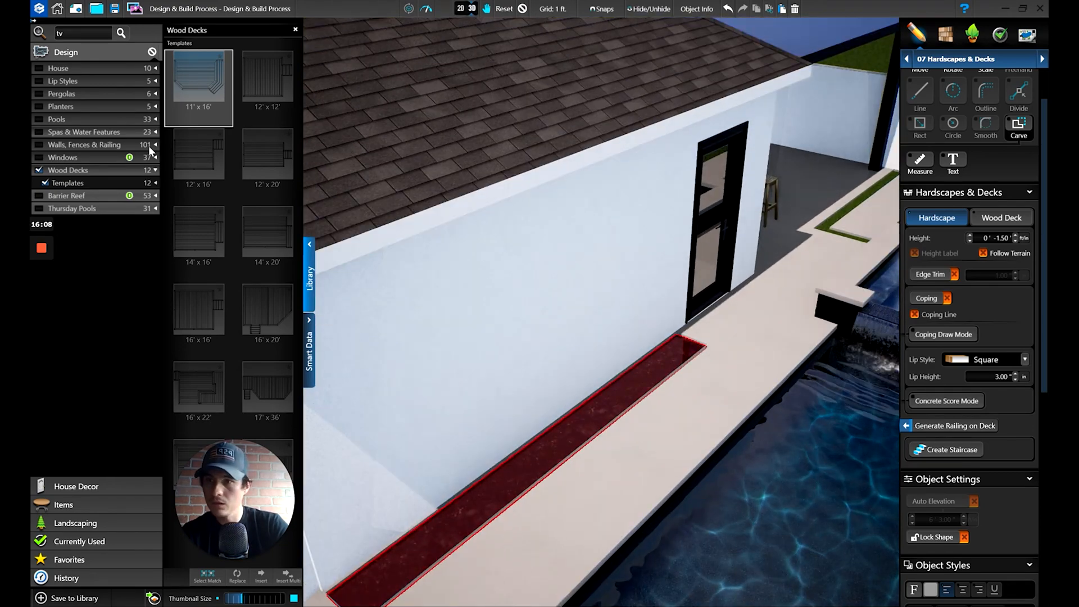
pyautogui.click(945, 34)
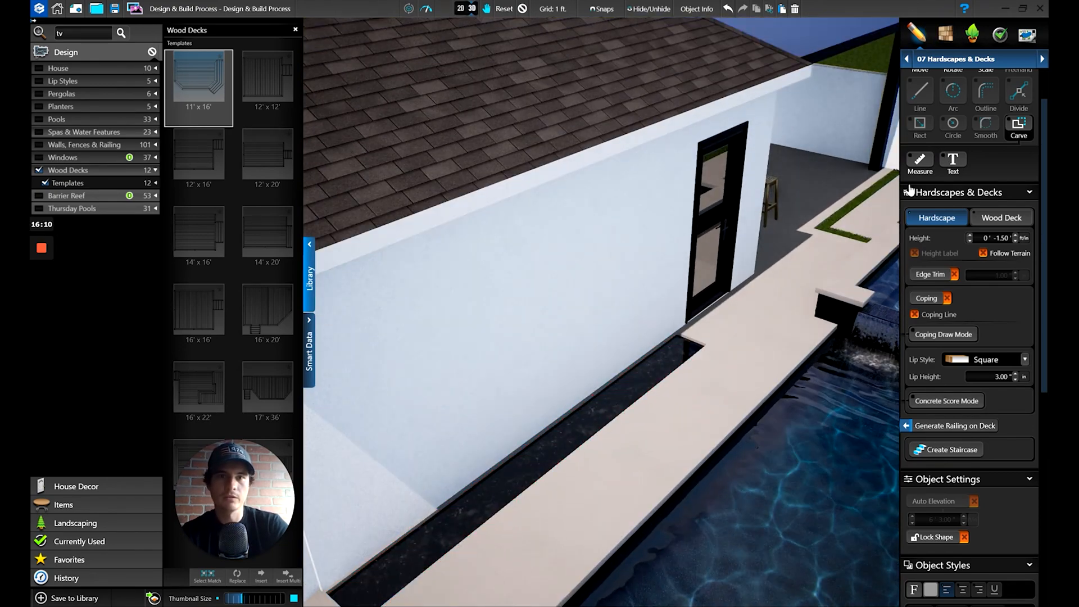
pyautogui.moveTo(296, 137); pyautogui.dragTo(298, 65)
pyautogui.click(269, 330)
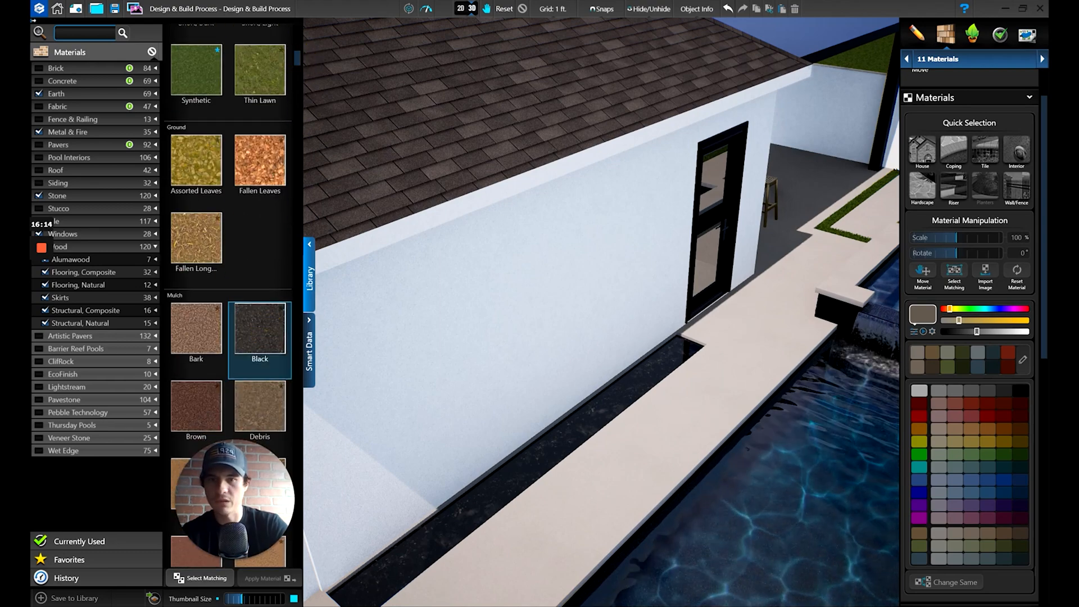
pyautogui.click(278, 331)
pyautogui.doubleClick(550, 456)
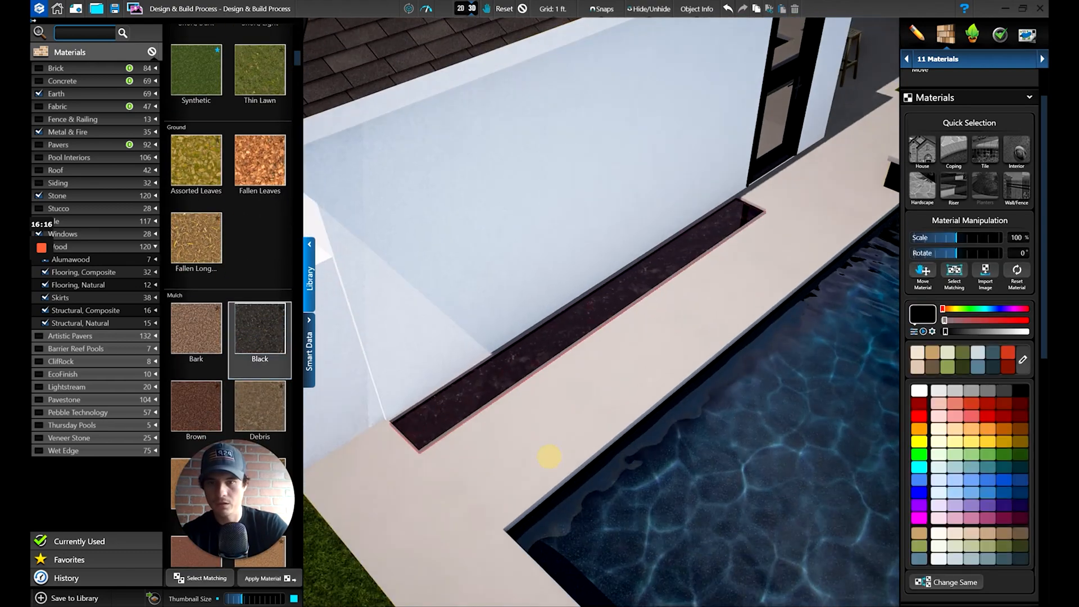
pyautogui.click(271, 331)
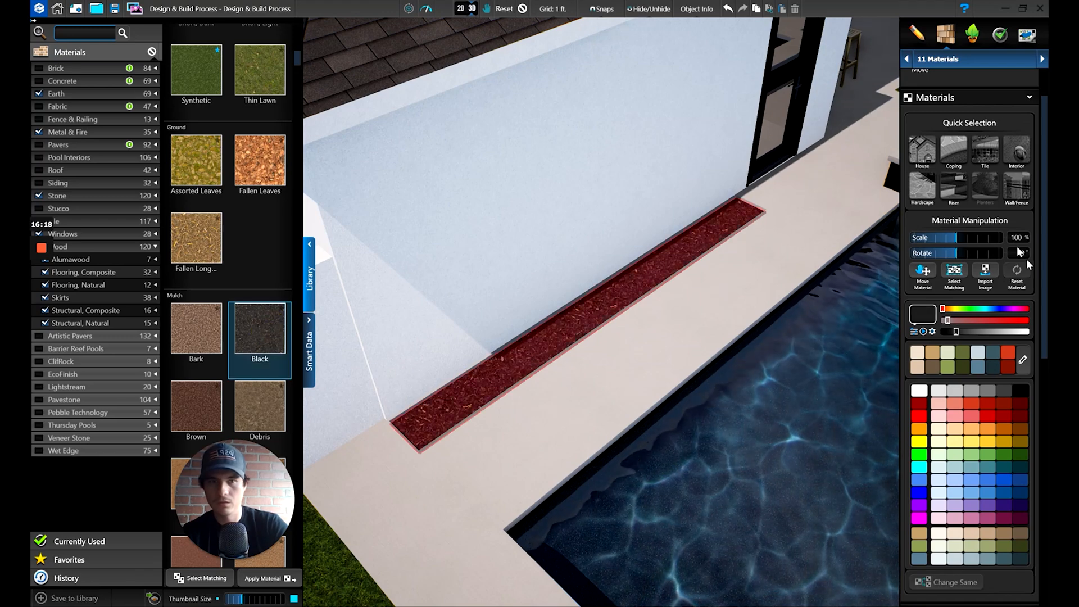
pyautogui.doubleClick(639, 256)
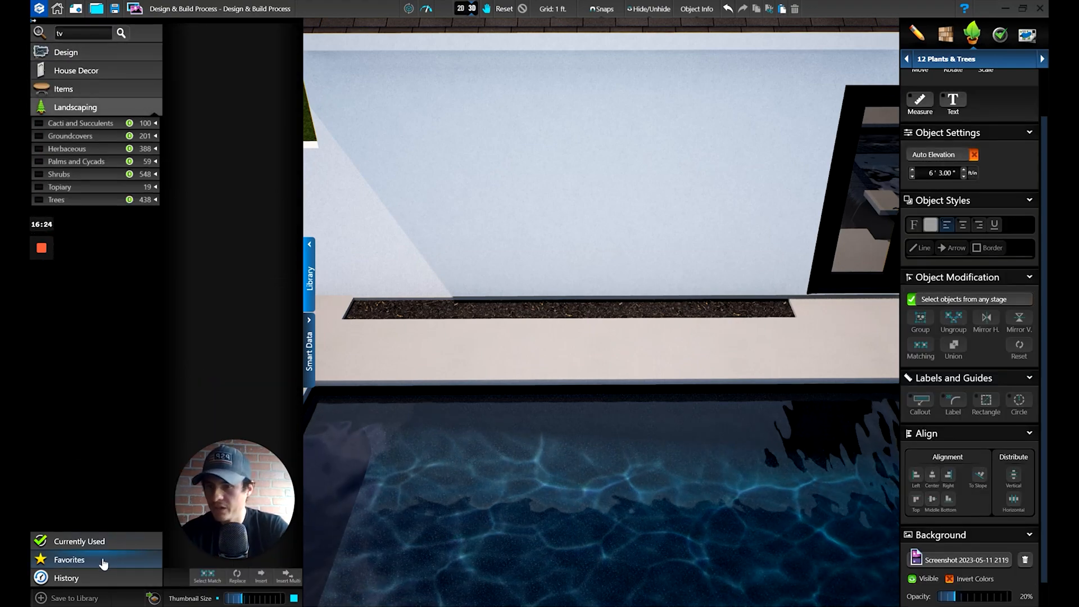
# Step: Place a Taylor Juniper from the favorites in the mulch bed and scale it down to fit beside the house wall
pyautogui.click(103, 561)
pyautogui.moveTo(297, 114); pyautogui.dragTo(299, 469)
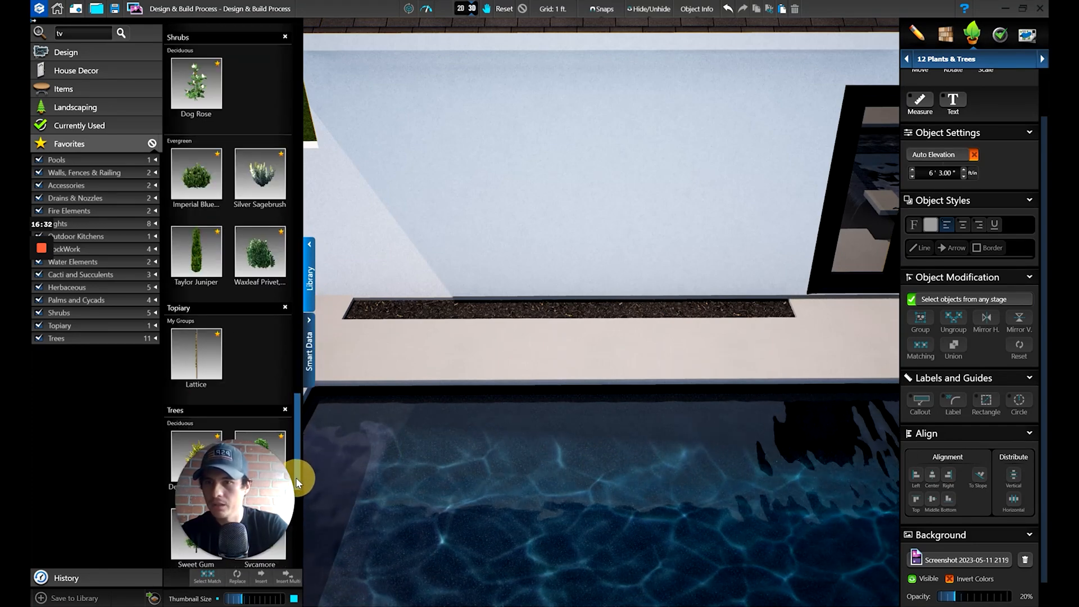
pyautogui.click(191, 263)
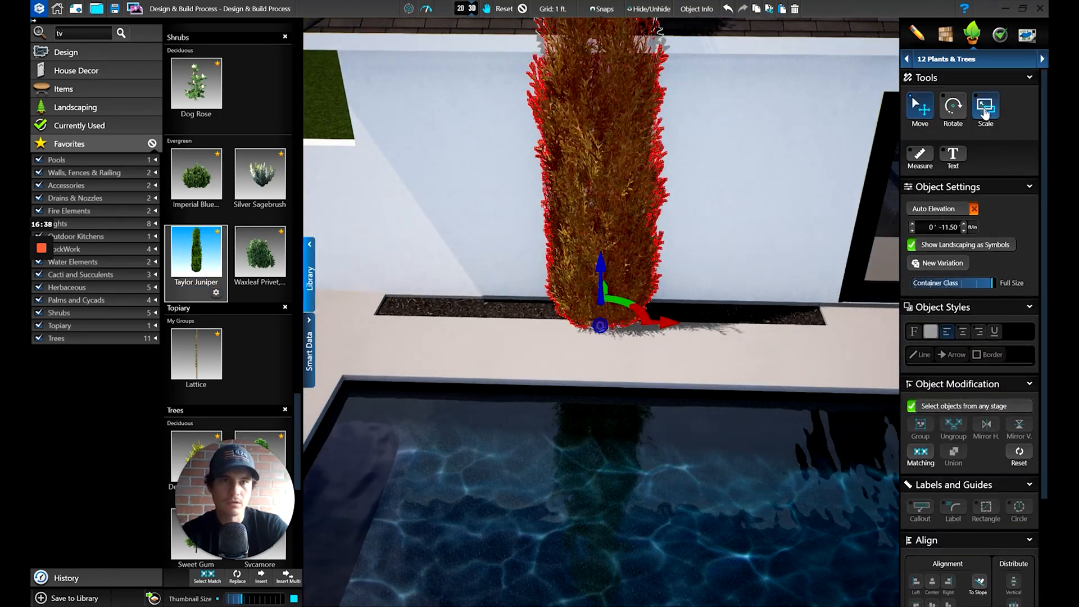
pyautogui.moveTo(600, 256); pyautogui.dragTo(600, 269)
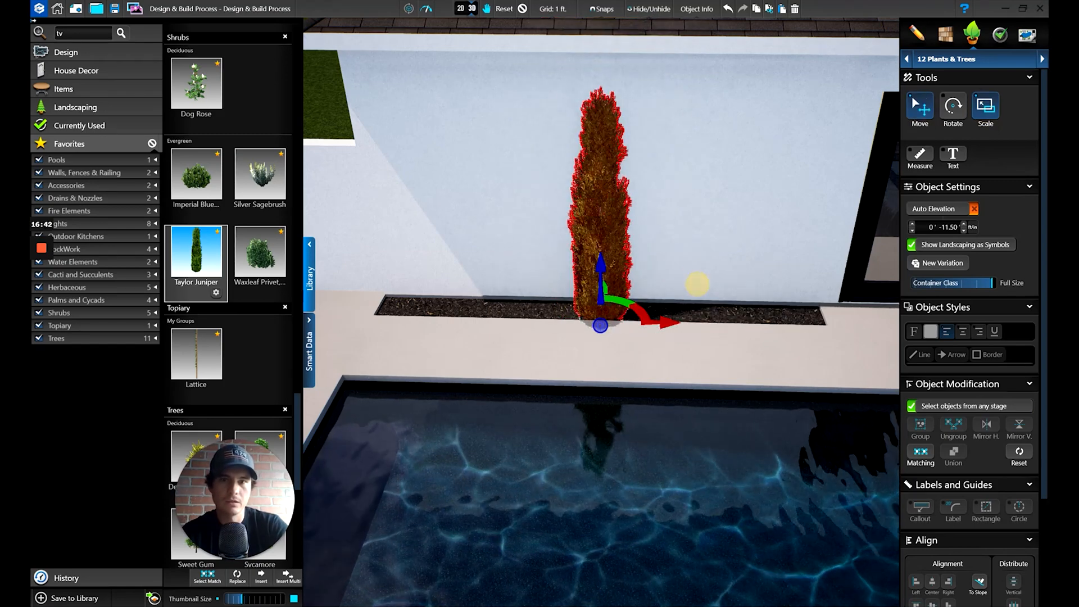
pyautogui.moveTo(695, 282); pyautogui.dragTo(553, 320, button='right')
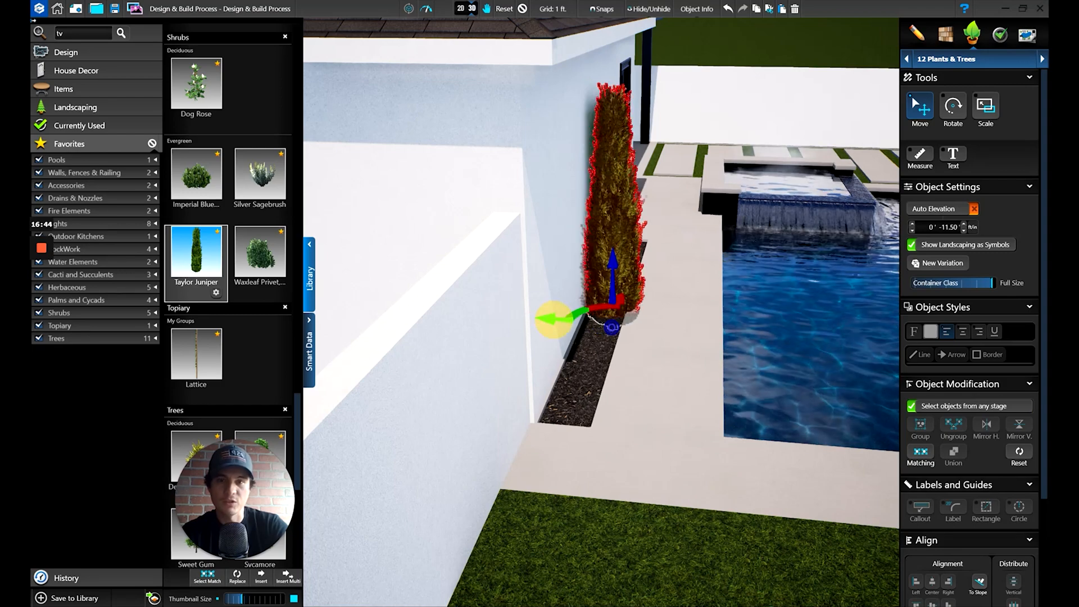
pyautogui.moveTo(549, 309); pyautogui.dragTo(731, 264, button='right')
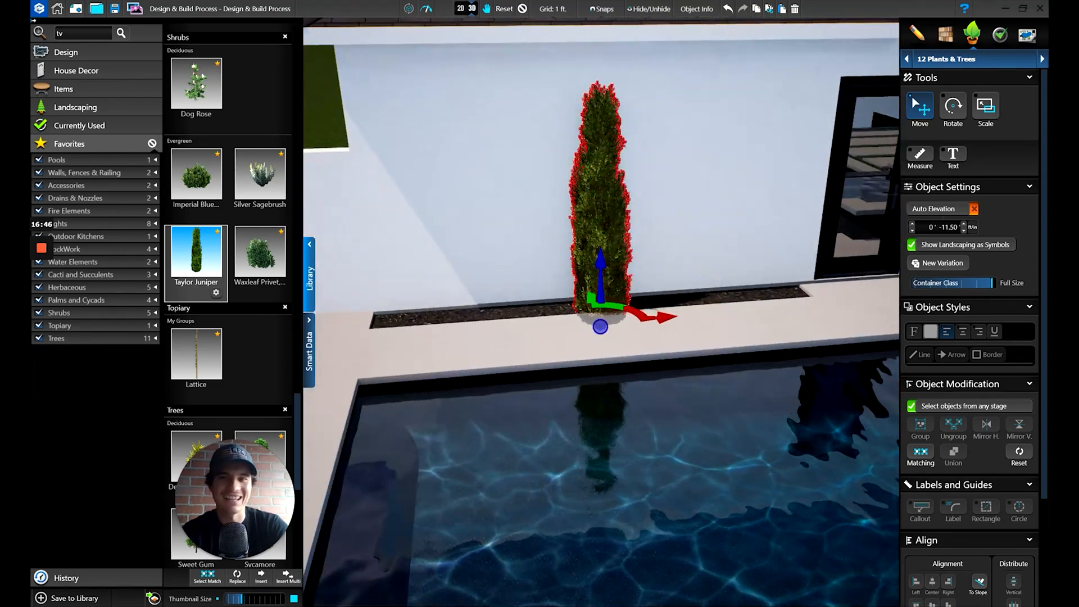
# Step: Replace the Taylor Juniper in the mulch bed with the Italian Cypress from the favorites
pyautogui.moveTo(299, 416); pyautogui.dragTo(301, 498)
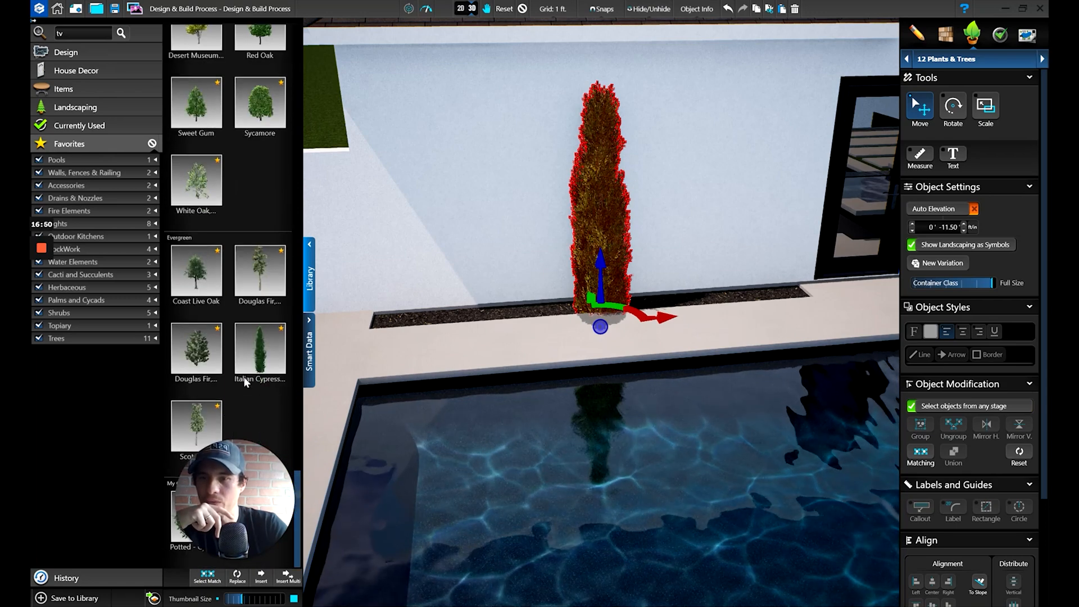
pyautogui.click(238, 574)
pyautogui.moveTo(720, 248); pyautogui.dragTo(781, 233, button='right')
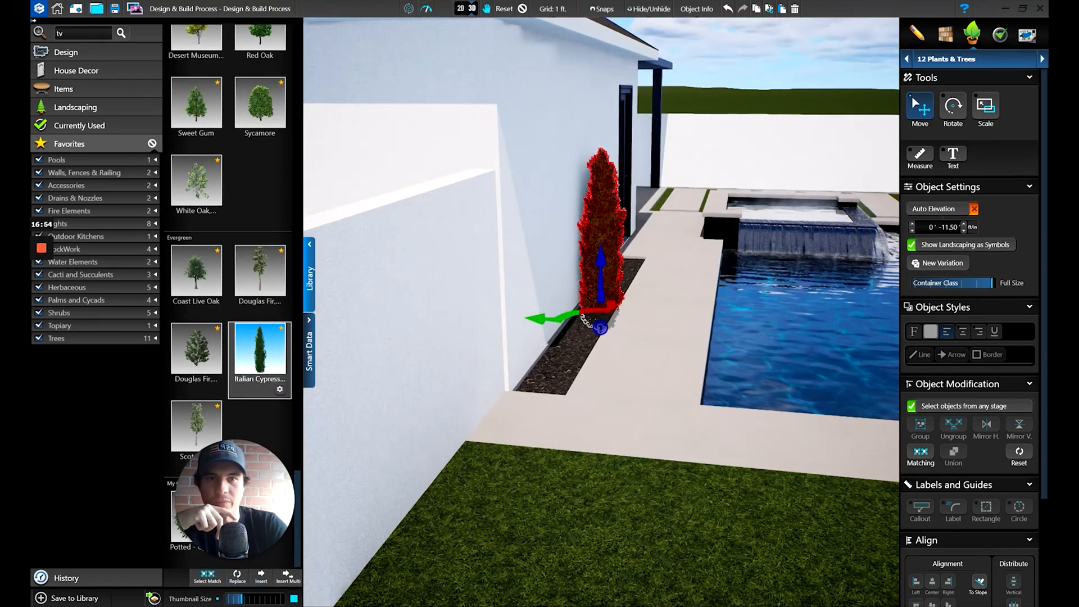
# Step: Raise the Italian Cypress to an elevation of 0' -2.50" so it sits on the mulch
pyautogui.moveTo(600, 257); pyautogui.dragTo(601, 239)
pyautogui.moveTo(733, 205); pyautogui.dragTo(680, 204, button='right')
pyautogui.moveTo(728, 259); pyautogui.dragTo(678, 275, button='right')
pyautogui.moveTo(603, 256); pyautogui.dragTo(602, 252)
pyautogui.moveTo(672, 210); pyautogui.dragTo(711, 225, button='right')
pyautogui.click(918, 111)
pyautogui.moveTo(753, 194); pyautogui.dragTo(711, 193, button='right')
pyautogui.moveTo(535, 314); pyautogui.dragTo(608, 222, button='right')
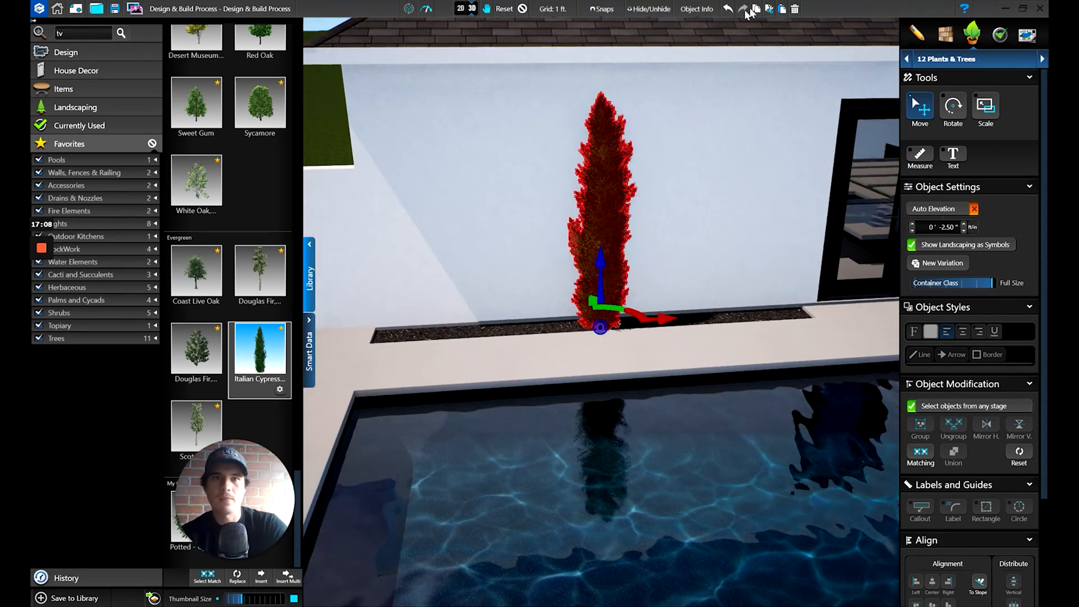
# Step: Paste two copies of the cypress, one at each end of the bed, to form an evenly spaced row of three
pyautogui.click(782, 9)
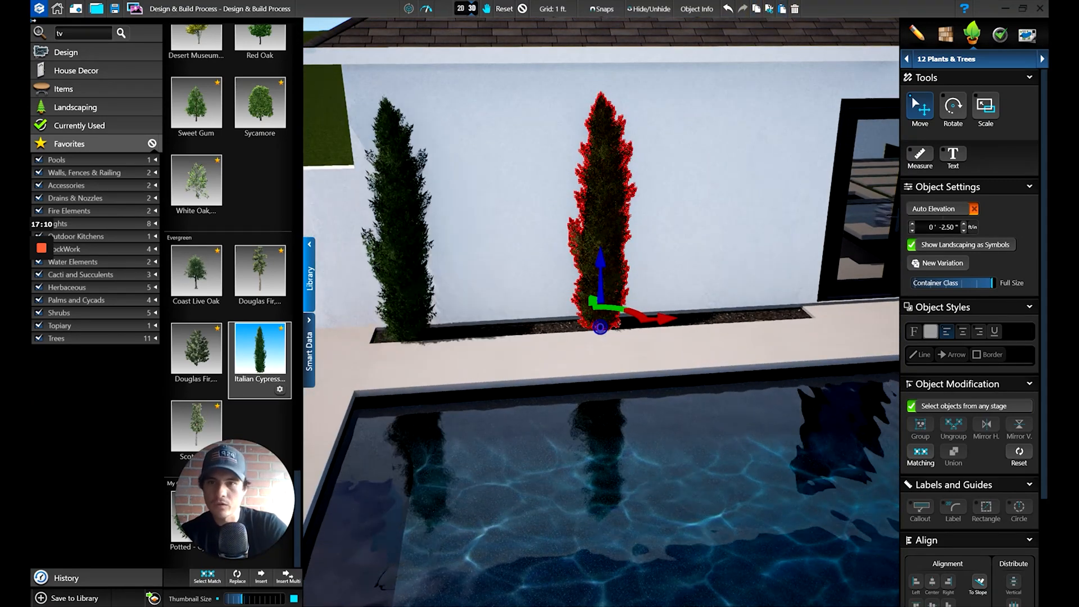
pyautogui.click(410, 333)
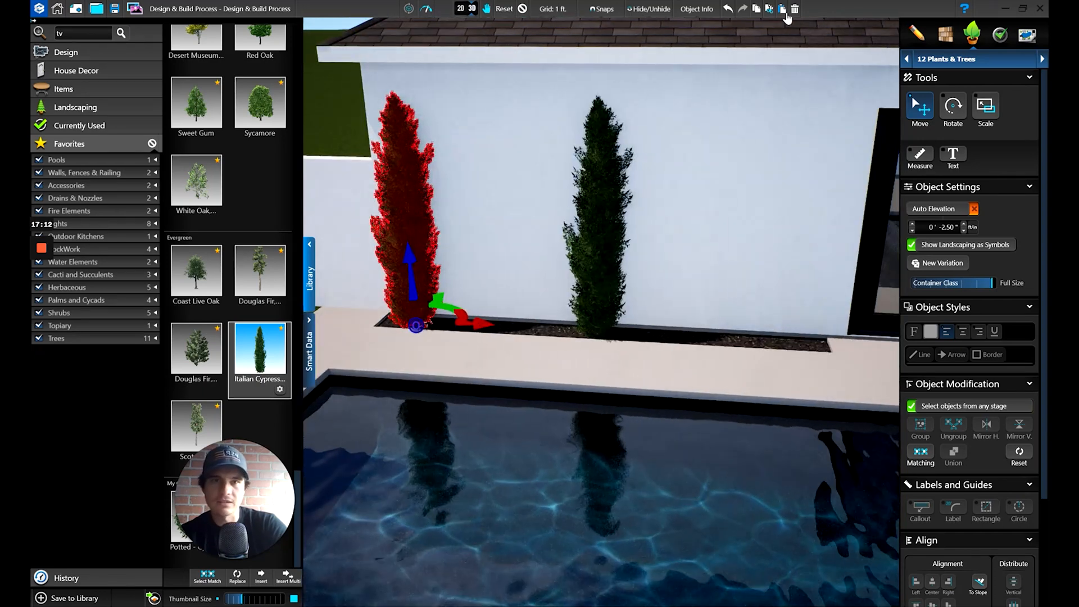
pyautogui.click(781, 9)
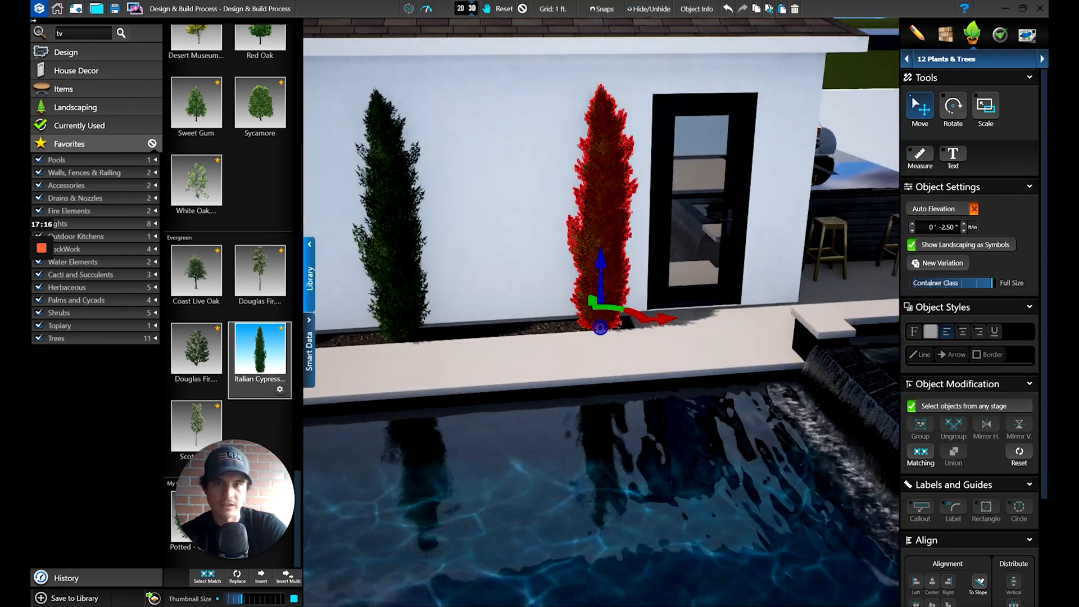
pyautogui.click(605, 168)
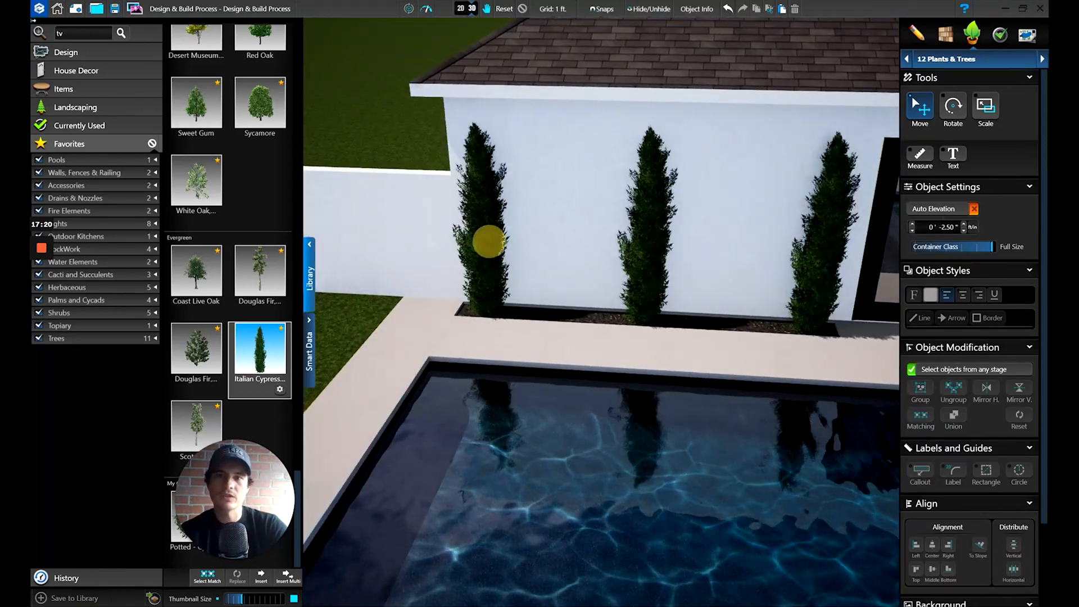
# Step: Place a Candelilla from the favorite succulents in the bed between the middle cypress and the one nearest the door
pyautogui.click(489, 240)
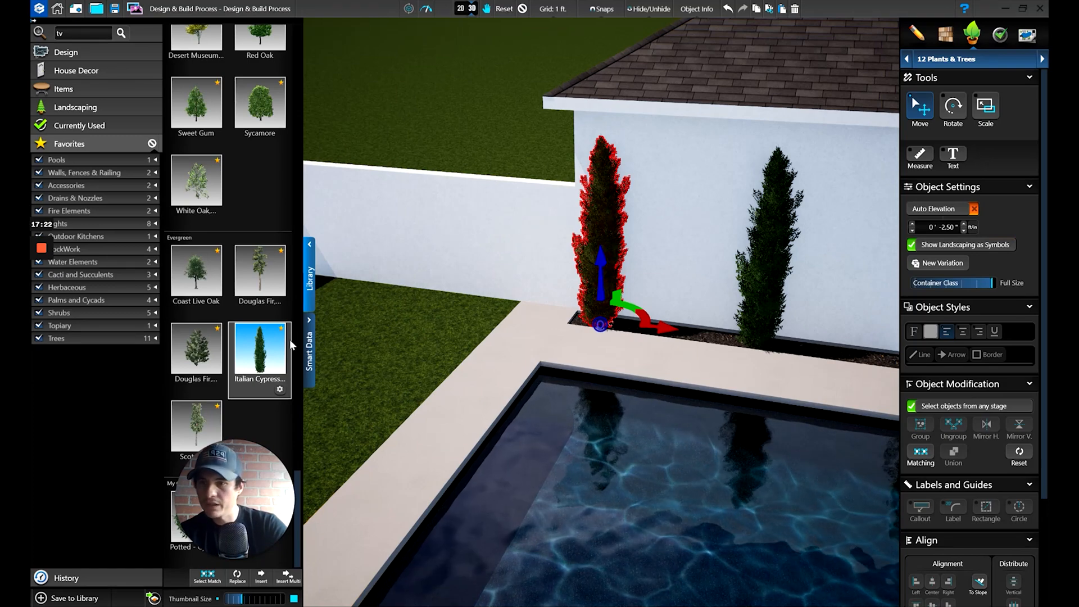
pyautogui.moveTo(298, 478); pyautogui.dragTo(296, 248)
pyautogui.click(203, 190)
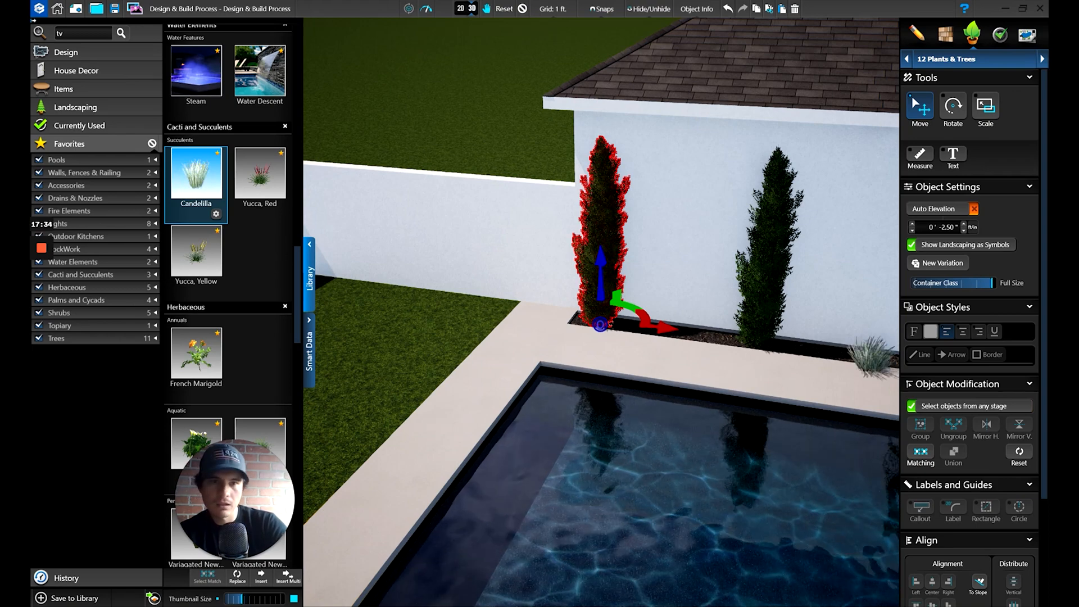
pyautogui.click(860, 359)
# Step: Shift the Candelilla into line between the two cypresses and set its elevation to 0' -4.25"
pyautogui.scroll(3, 631, 302)
pyautogui.moveTo(680, 309); pyautogui.dragTo(649, 307)
pyautogui.moveTo(670, 388); pyautogui.dragTo(706, 380, button='right')
pyautogui.moveTo(609, 306); pyautogui.dragTo(620, 305)
pyautogui.moveTo(599, 257); pyautogui.dragTo(603, 267)
pyautogui.moveTo(601, 266); pyautogui.dragTo(631, 366, button='right')
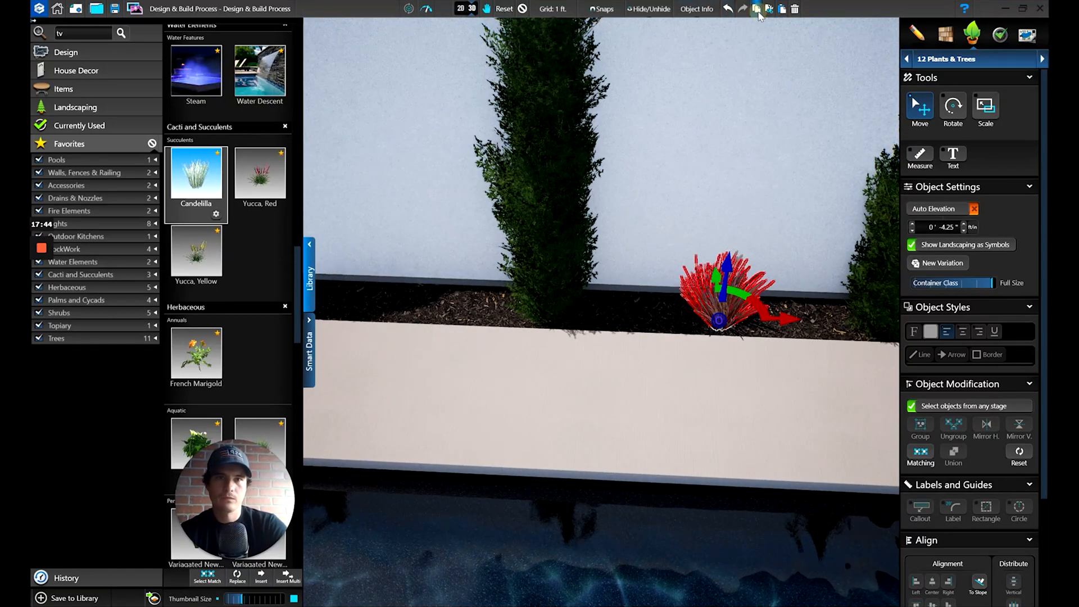
# Step: Paste a copy of the Candelilla between the middle cypress and the one farthest from the door
pyautogui.click(784, 13)
pyautogui.moveTo(663, 315); pyautogui.dragTo(808, 310, button='middle')
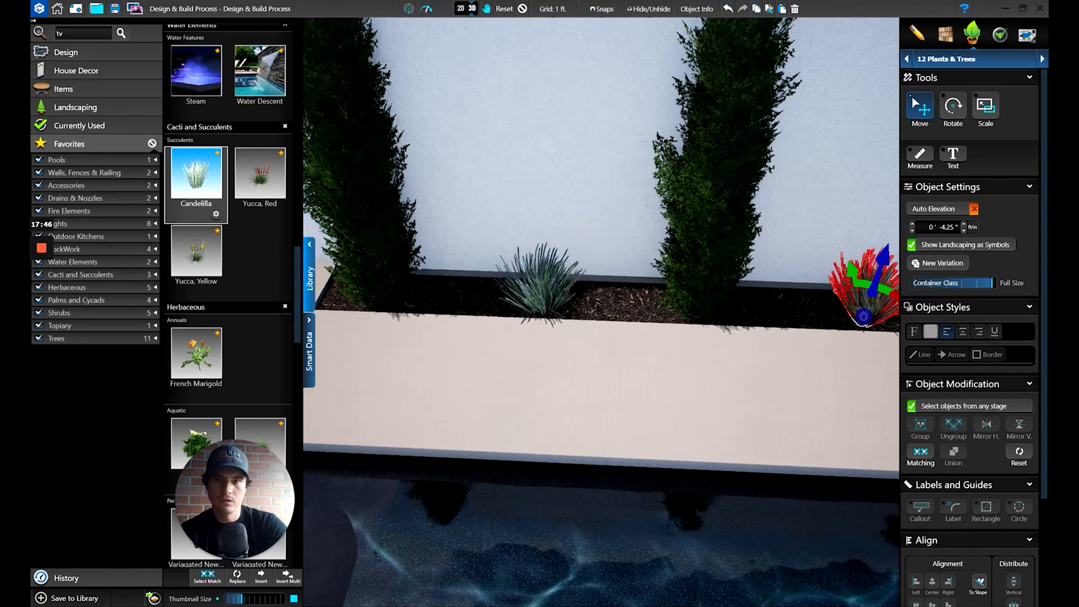
pyautogui.click(541, 297)
pyautogui.scroll(-5, 624, 315)
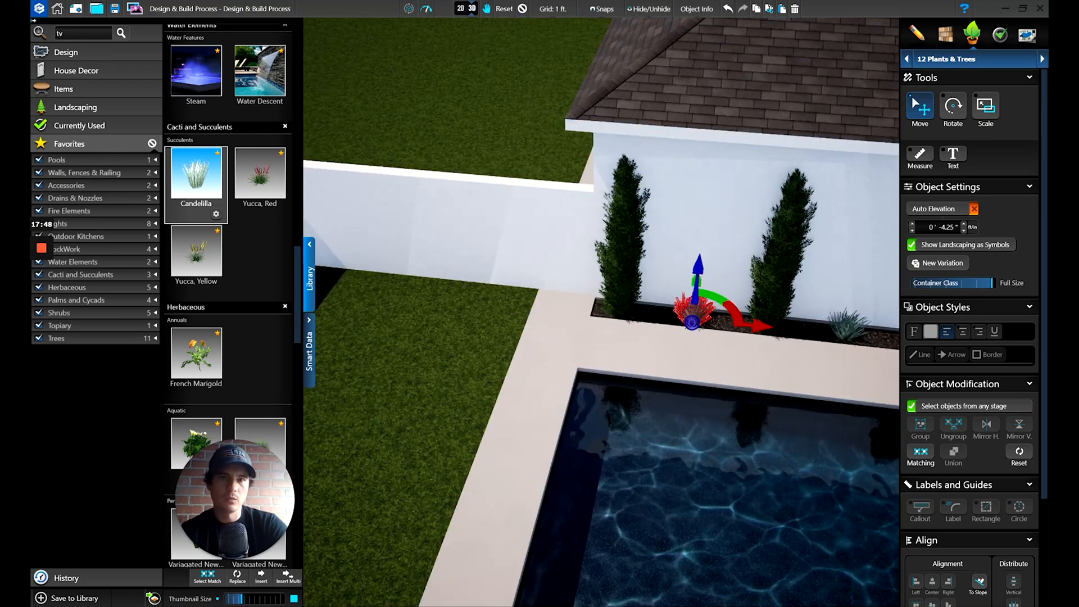
pyautogui.moveTo(787, 314); pyautogui.dragTo(591, 304, button='middle')
pyautogui.moveTo(596, 304); pyautogui.dragTo(605, 218, button='right')
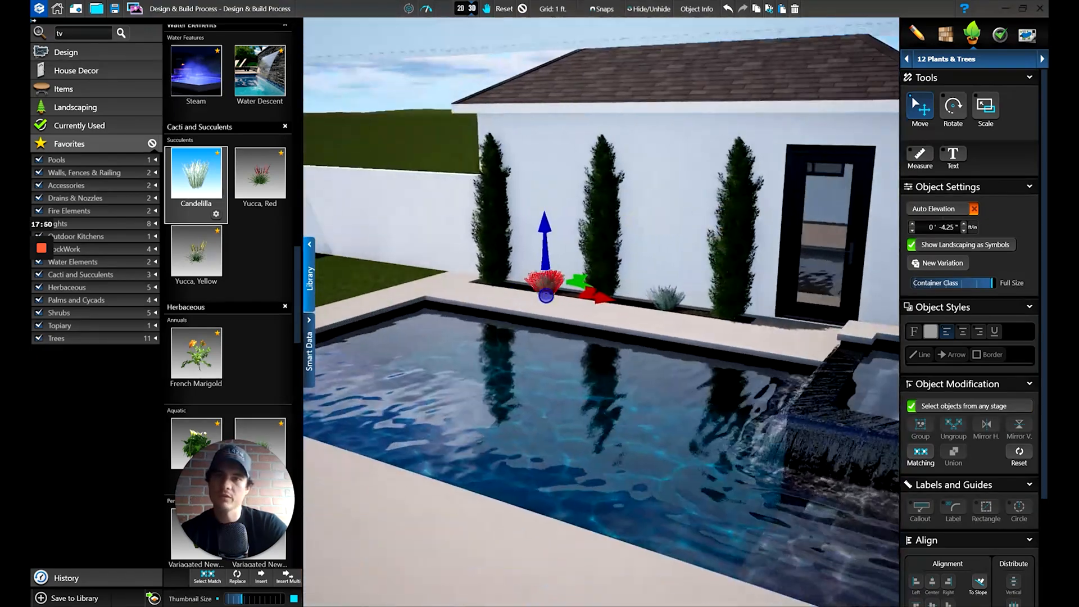
# Step: Rotate the middle cypress about its vertical axis so it looks different from its neighbours
pyautogui.click(605, 216)
pyautogui.click(953, 107)
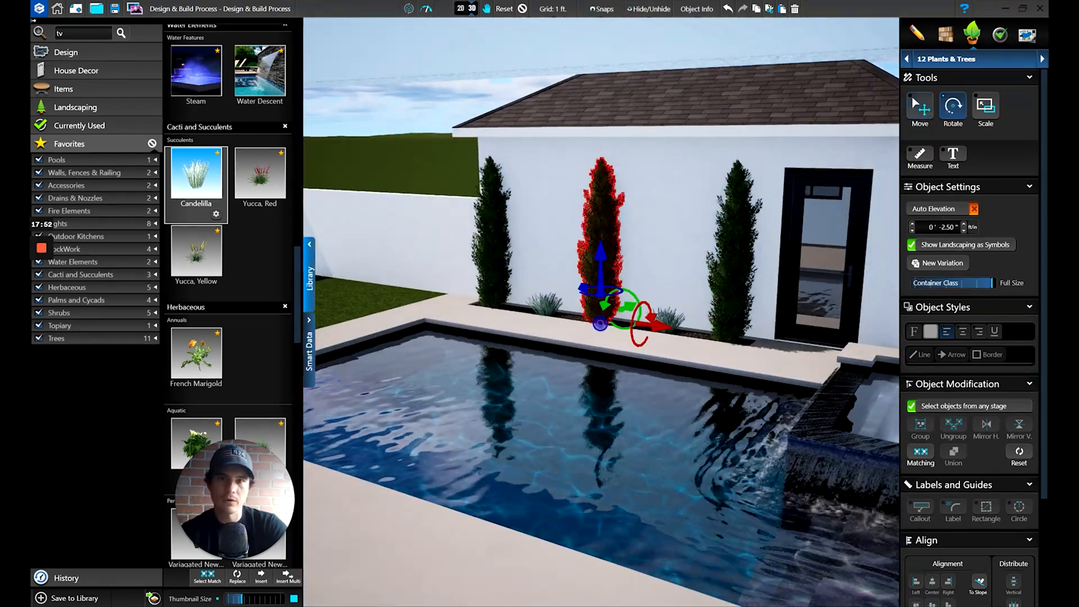
pyautogui.moveTo(585, 289); pyautogui.dragTo(658, 297)
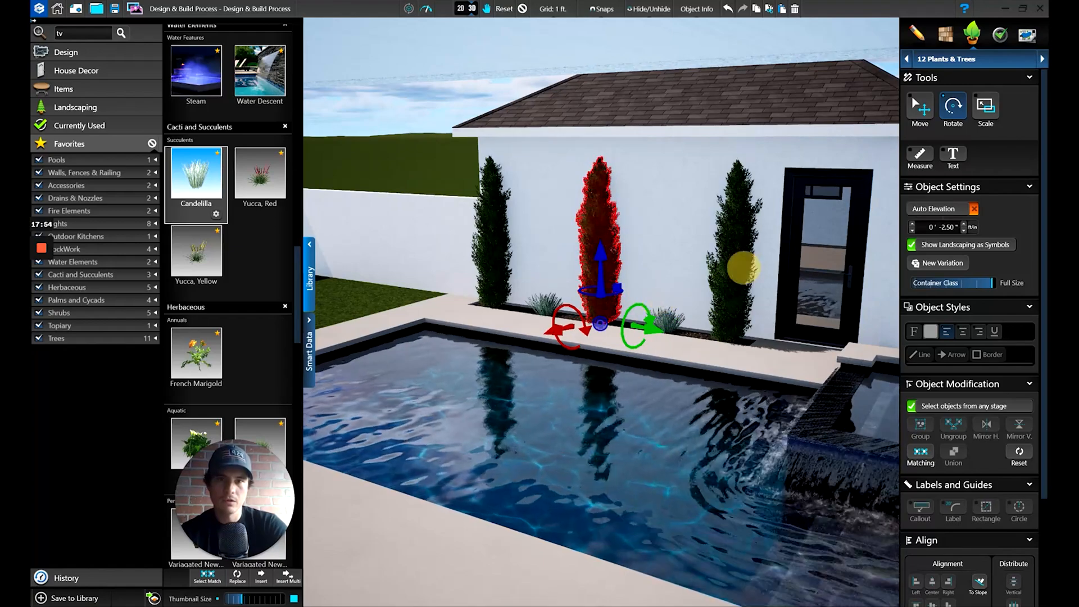
pyautogui.moveTo(658, 296); pyautogui.dragTo(604, 279, button='right')
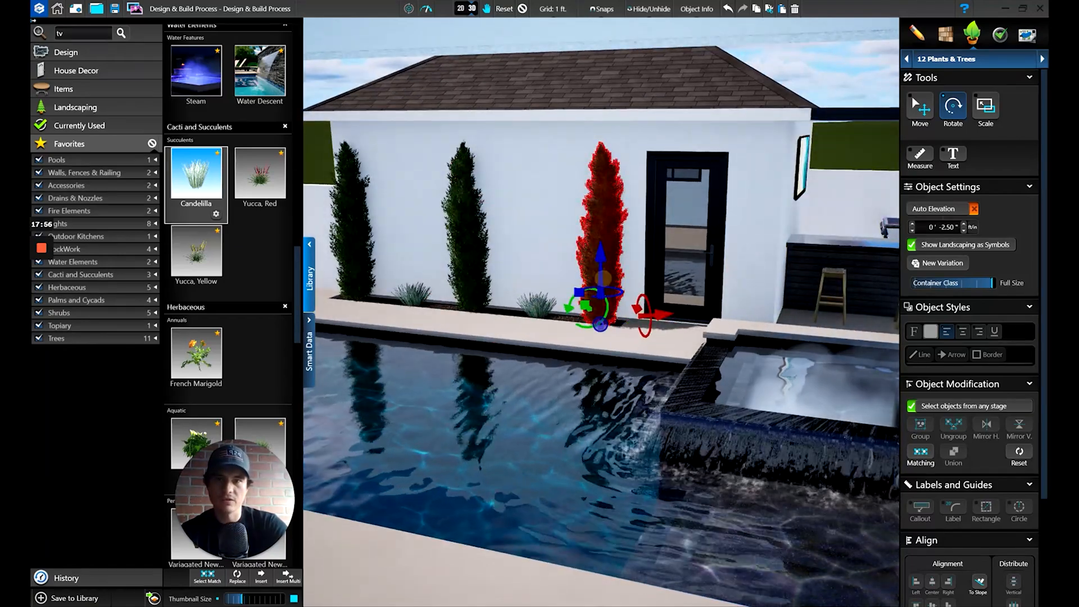
pyautogui.press('Escape')
pyautogui.moveTo(544, 294); pyautogui.dragTo(631, 316, button='right')
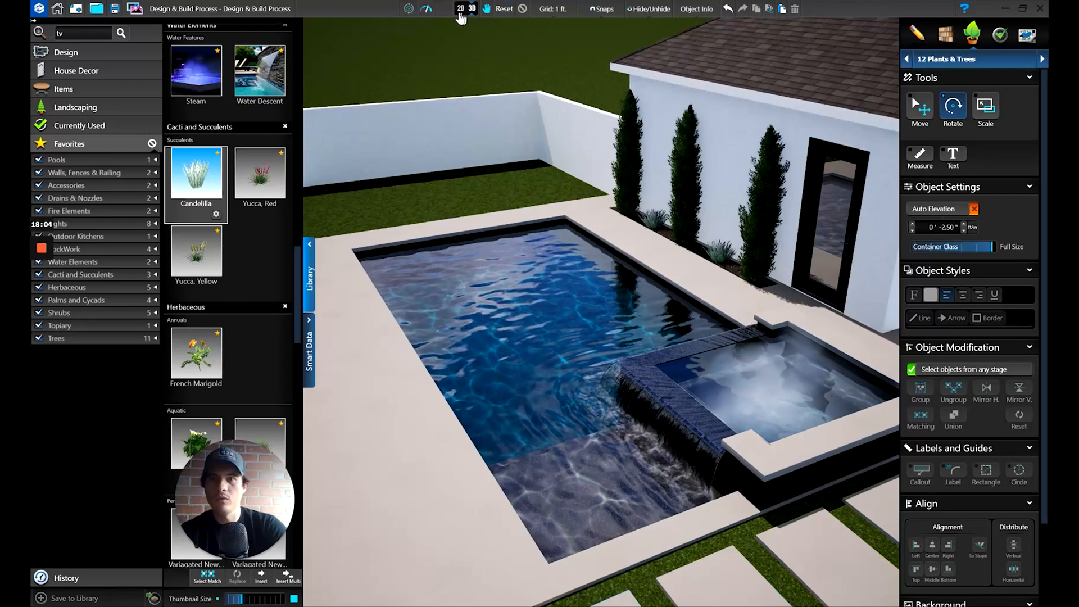
# Step: In the 2D plan, select all three cypresses and both Candelillas and place a copy of the row in the open yard
pyautogui.click(462, 8)
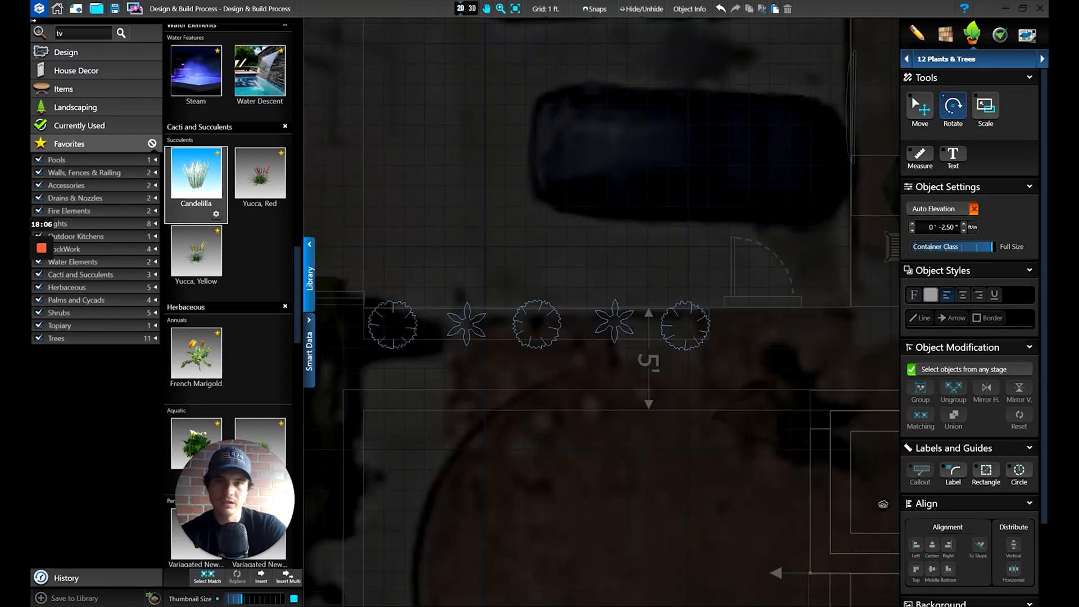
pyautogui.click(676, 316)
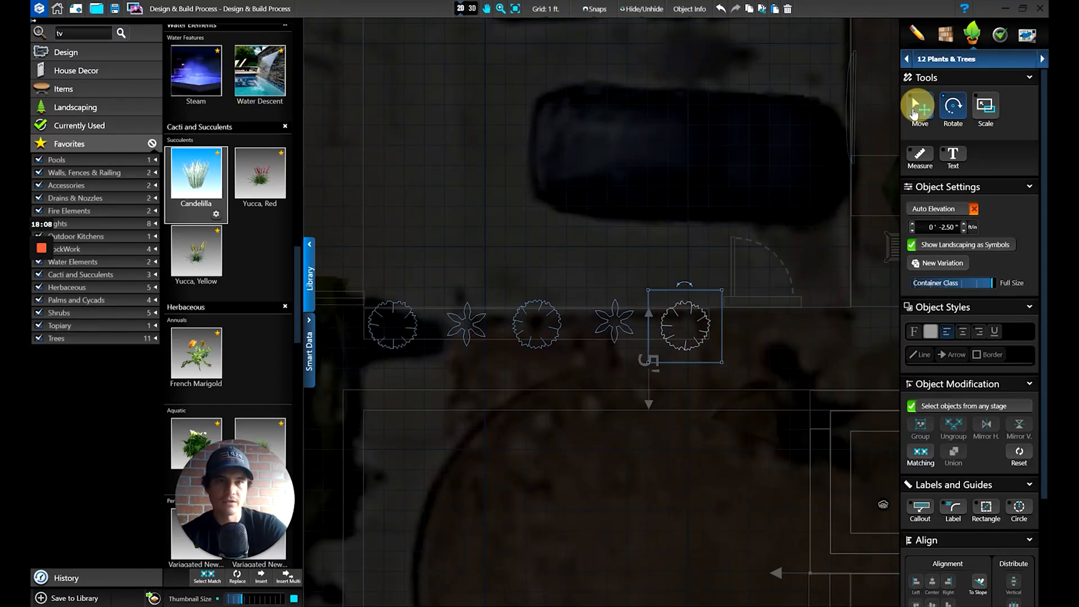
pyautogui.keyDown('ctrl'); pyautogui.click(622, 320); pyautogui.keyUp('ctrl')
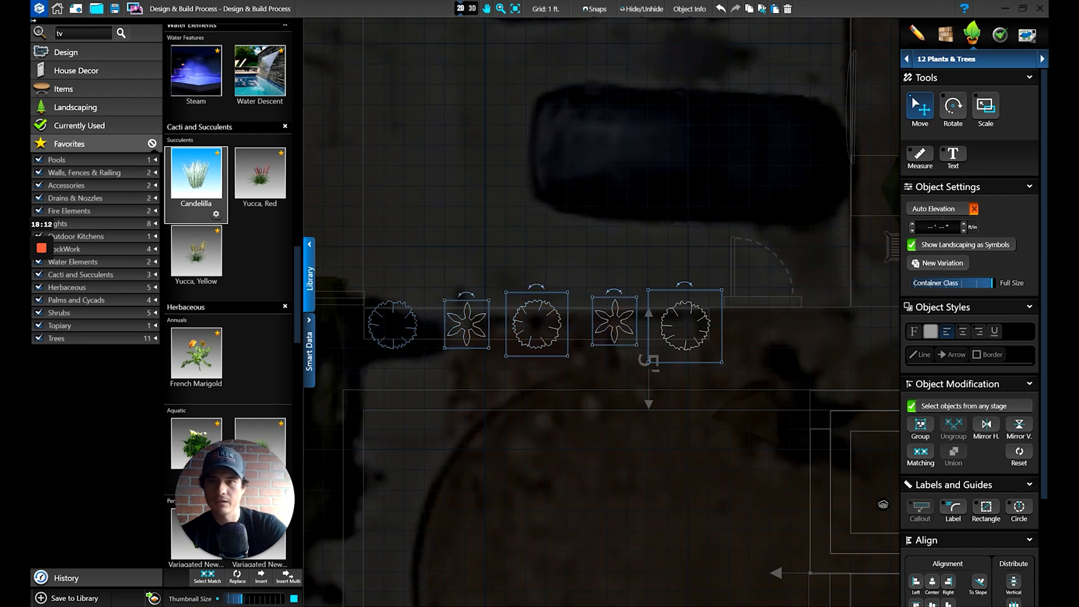
pyautogui.moveTo(393, 324); pyautogui.dragTo(737, 124, button='middle')
pyautogui.moveTo(880, 124); pyautogui.dragTo(546, 212)
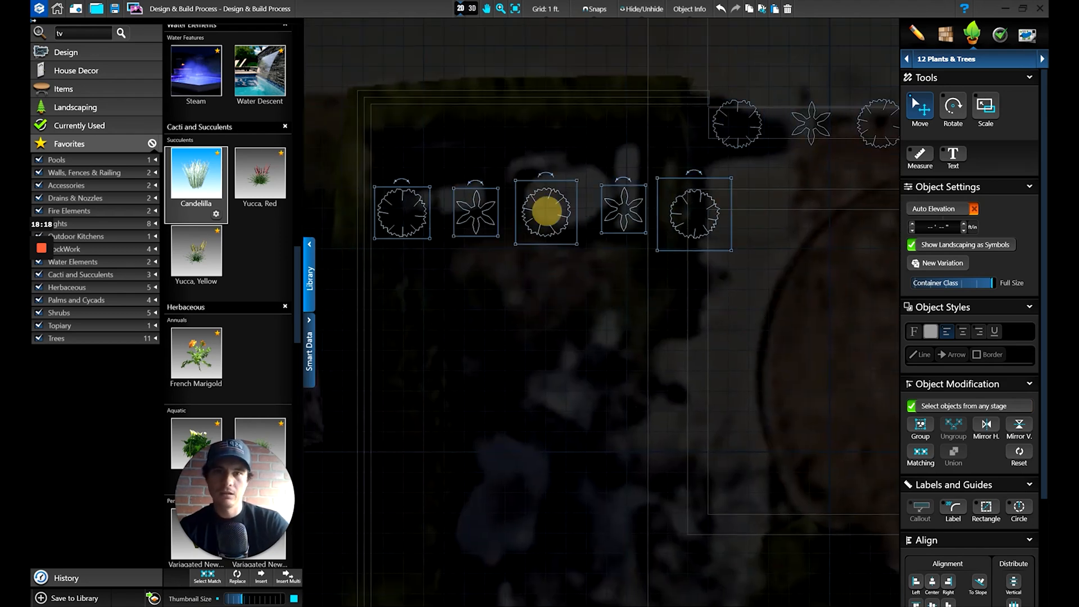
# Step: Rotate the copied plant row a quarter turn and move it along the side perimeter wall, starting near the yard's corner
pyautogui.moveTo(707, 217); pyautogui.dragTo(583, 363)
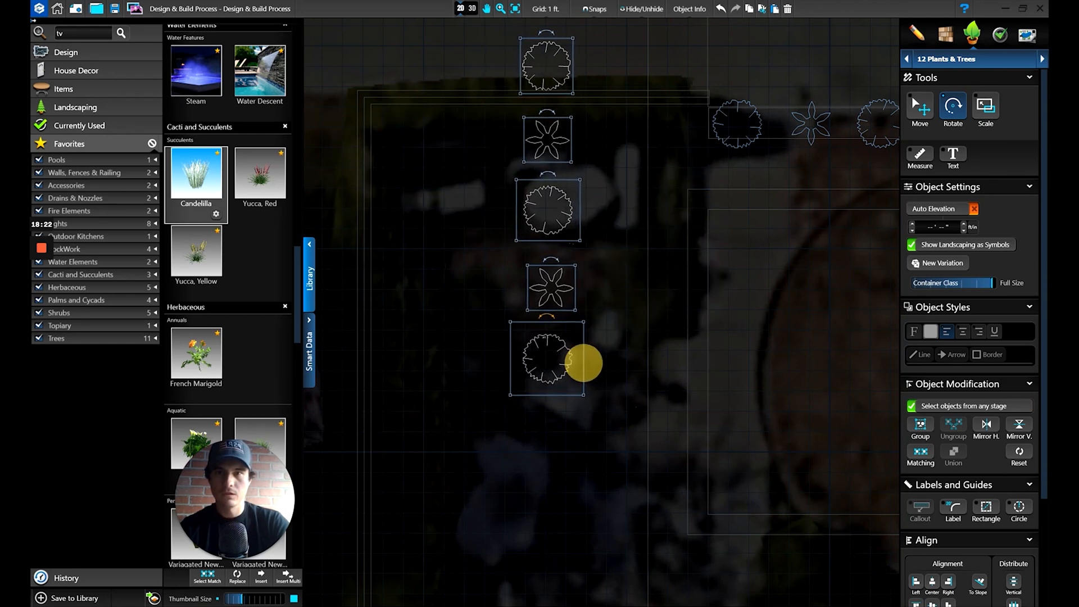
pyautogui.moveTo(538, 341); pyautogui.dragTo(393, 397)
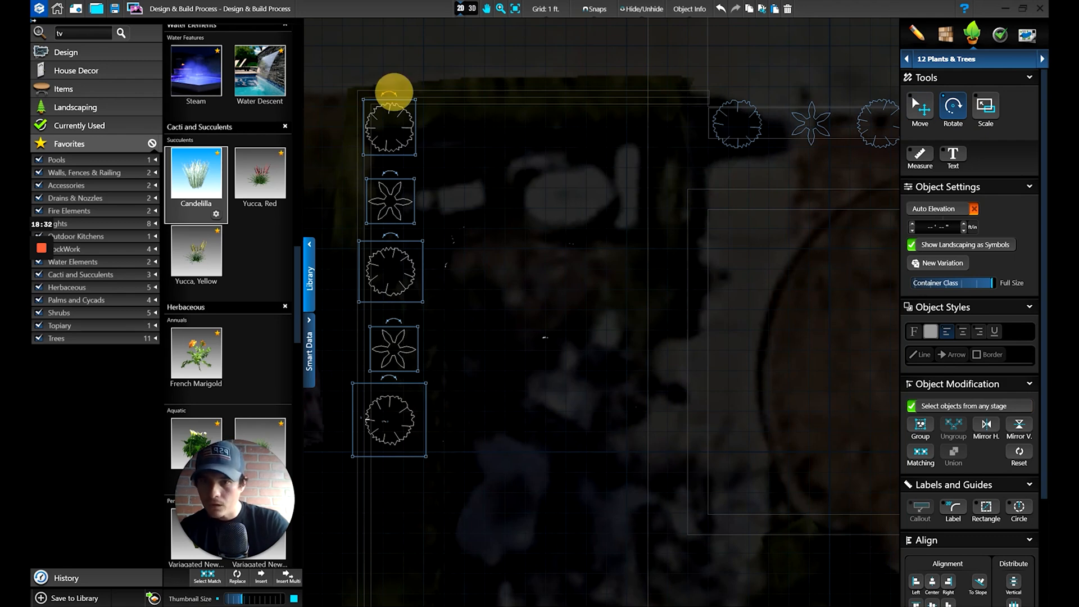
# Step: Nudge the second Candelilla and the cypress farthest from the corner along the side wall, then check the row in 3D
pyautogui.moveTo(392, 92); pyautogui.dragTo(394, 91)
pyautogui.click(918, 113)
pyautogui.click(524, 267)
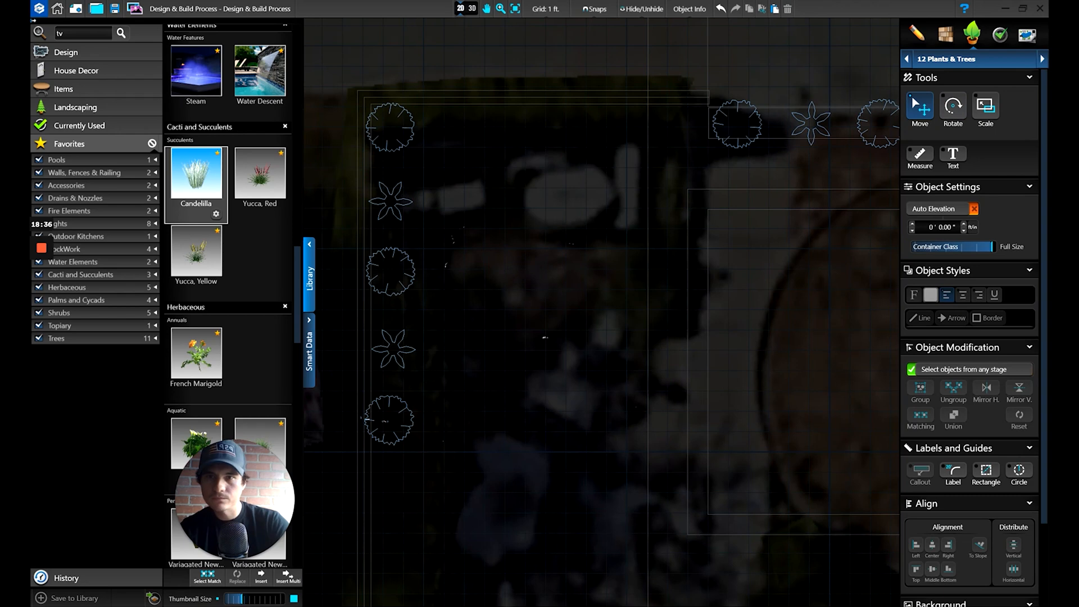
pyautogui.click(407, 271)
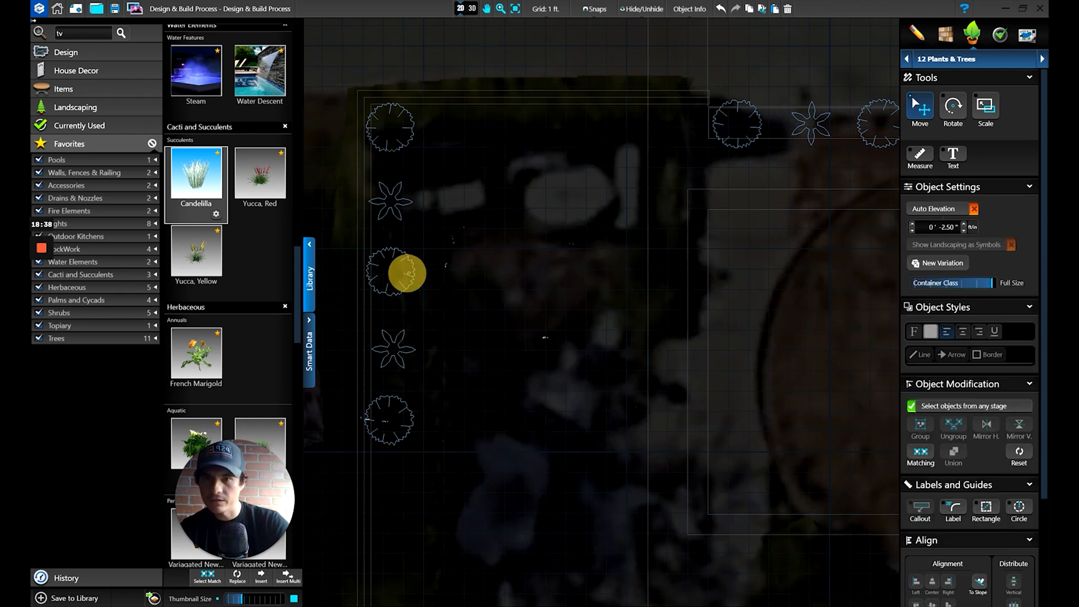
pyautogui.click(396, 347)
pyautogui.click(405, 403)
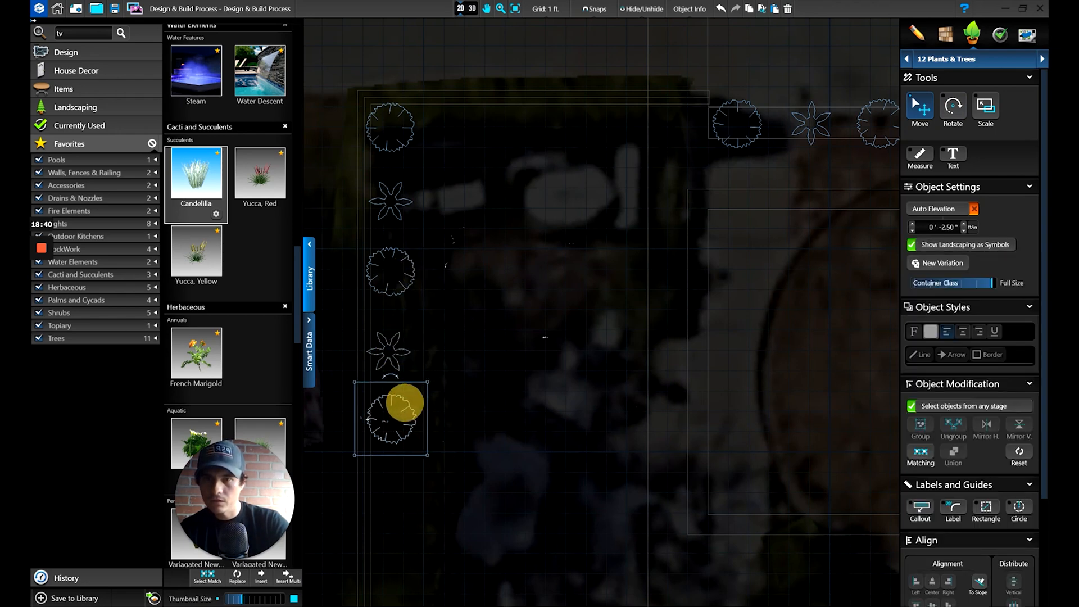
pyautogui.click(468, 7)
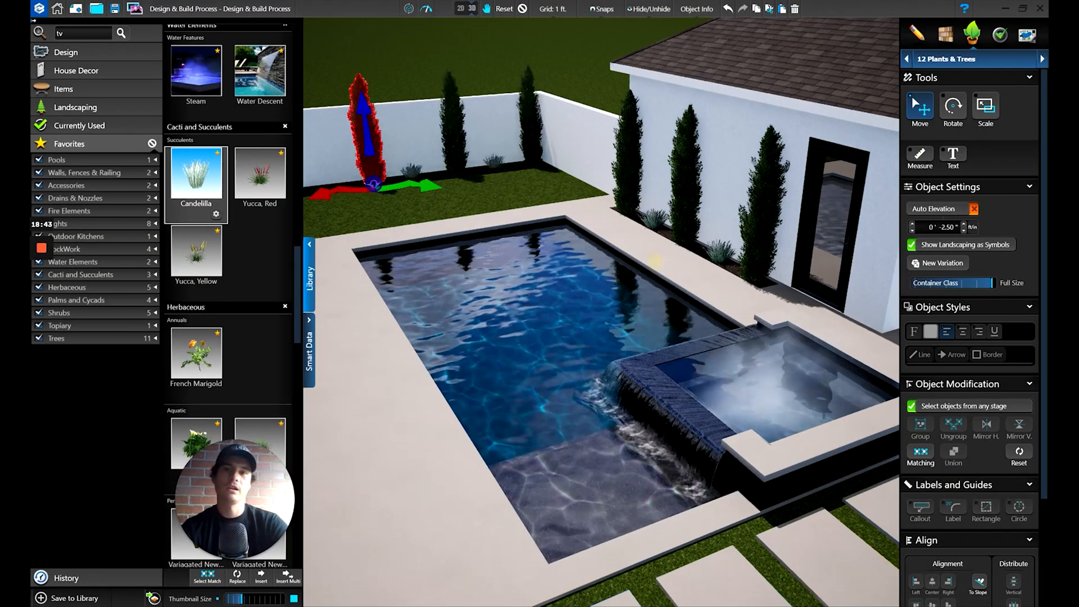
pyautogui.click(641, 251)
pyautogui.moveTo(640, 253)
pyautogui.mouseDown(button='right')
pyautogui.moveTo(643, 234)
pyautogui.moveTo(648, 248)
pyautogui.moveTo(631, 241)
pyautogui.moveTo(656, 246)
pyautogui.mouseUp(button='right')
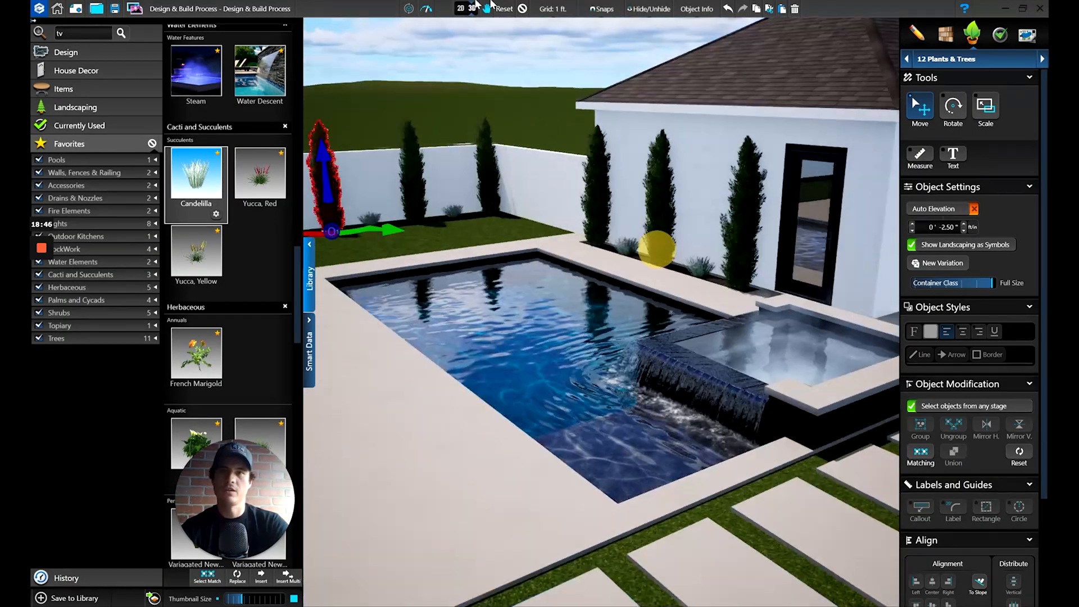
# Step: In the 2D plan, select the side-wall row except its corner cypress and paste a copy continuing the row along the wall
pyautogui.click(460, 8)
pyautogui.moveTo(436, 120); pyautogui.dragTo(403, 421)
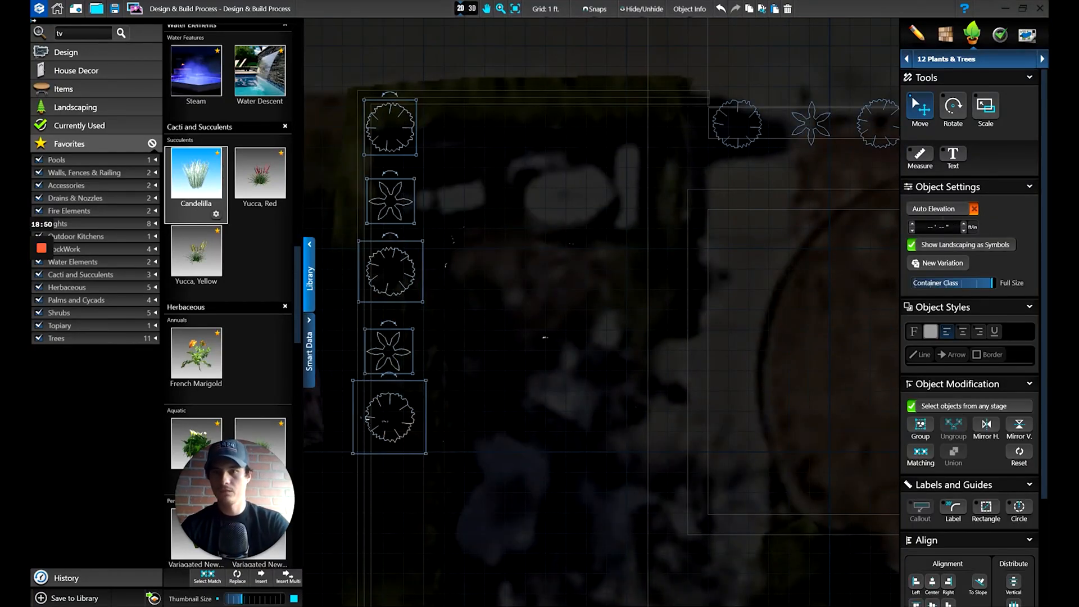
pyautogui.click(466, 408)
pyautogui.moveTo(370, 437); pyautogui.dragTo(400, 443)
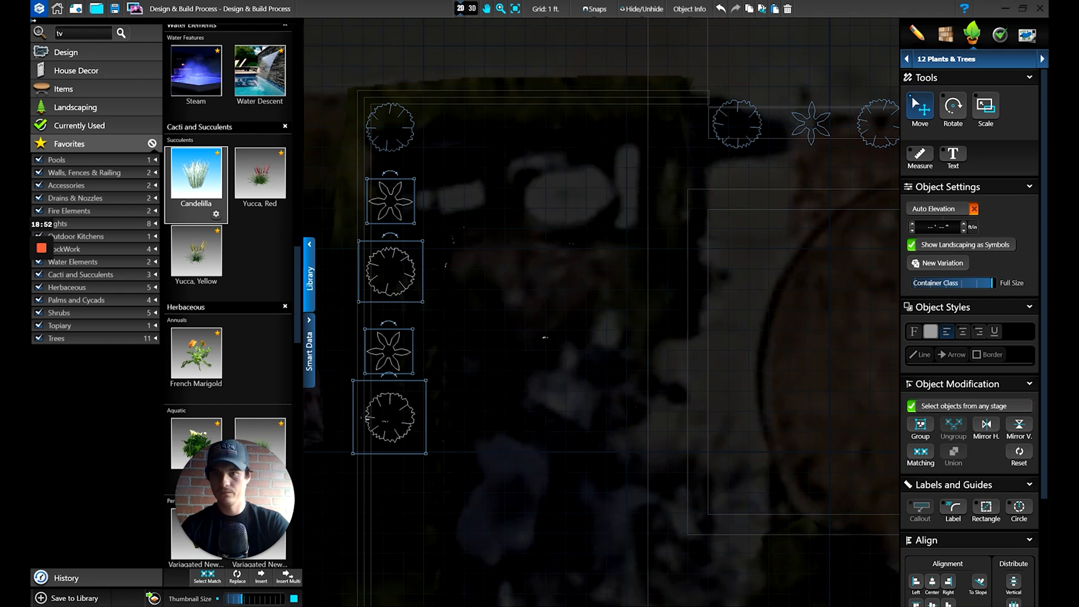
pyautogui.hotkey('ctrl', 'v')
pyautogui.moveTo(519, 468); pyautogui.dragTo(608, 231, button='middle')
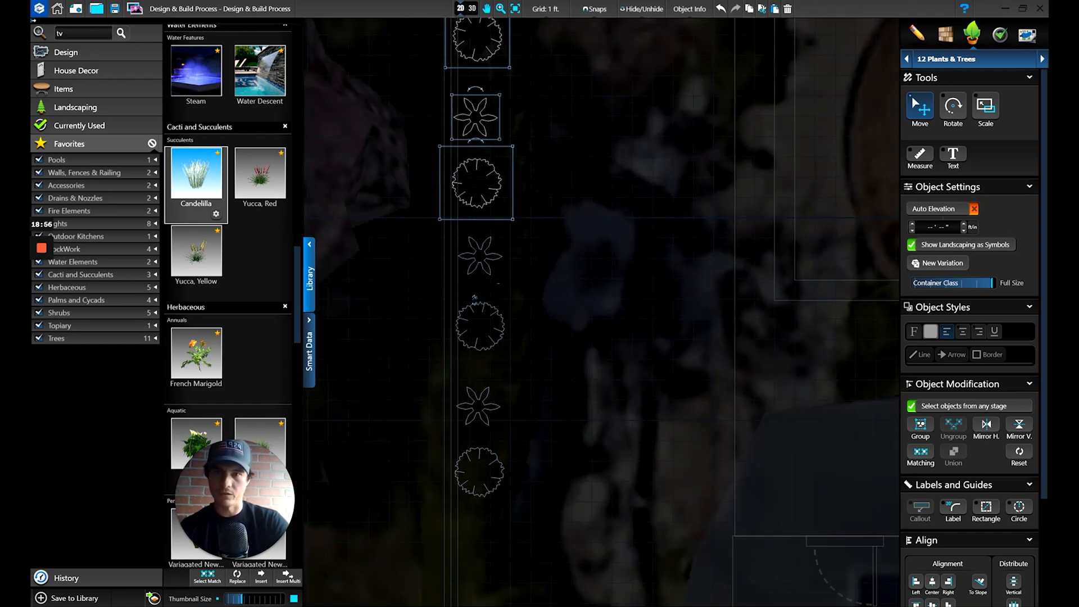
pyautogui.click(476, 363)
# Step: Place another copy of the two cypresses and two Candelillas at the far end of the extended side-wall row
pyautogui.moveTo(477, 470); pyautogui.dragTo(490, 211, button='middle')
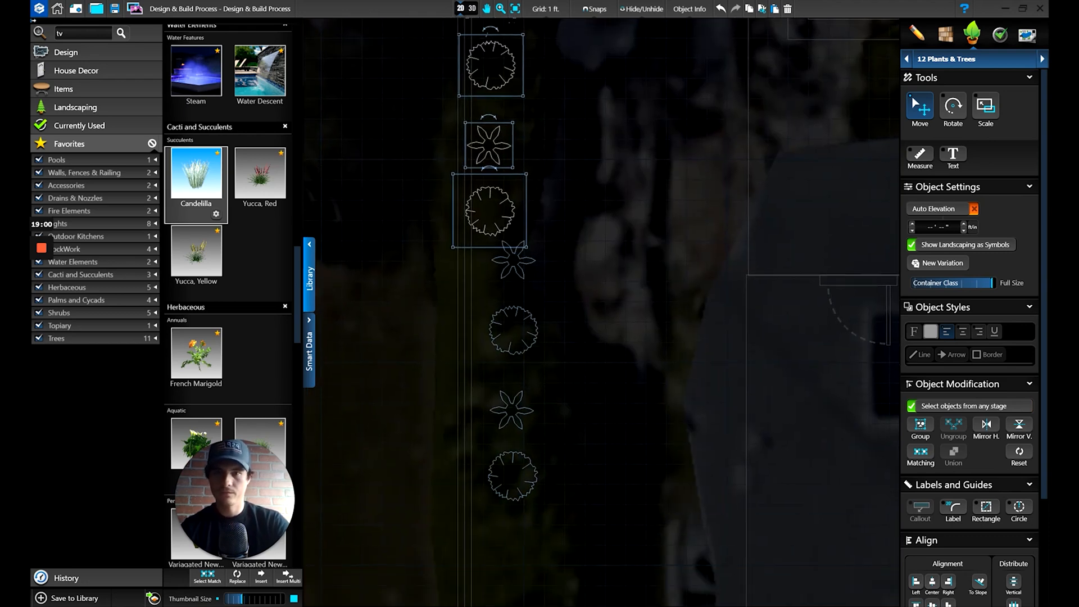
pyautogui.click(487, 390)
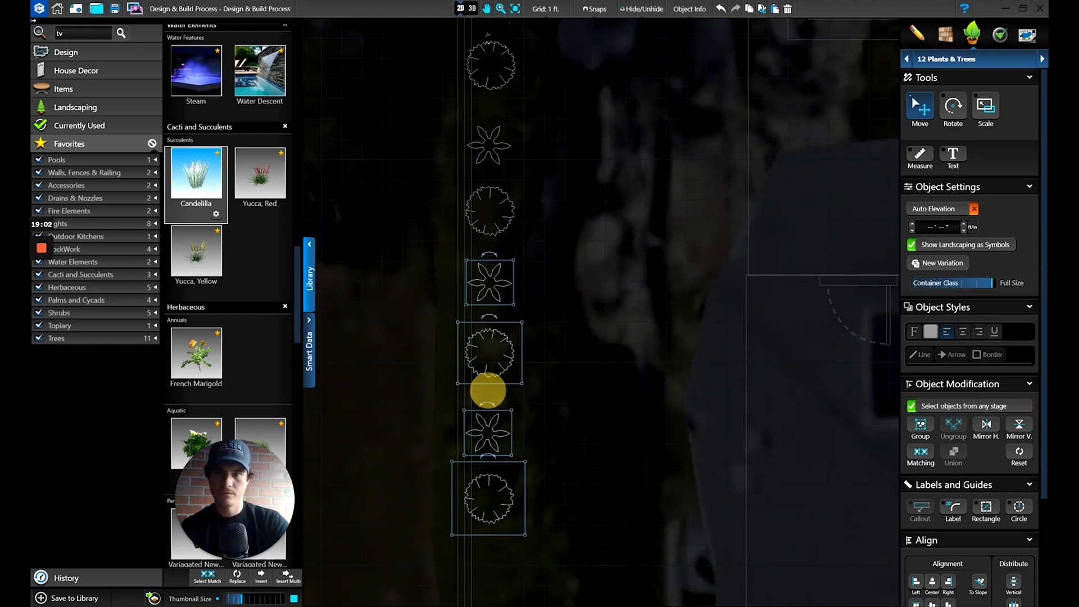
pyautogui.click(632, 291)
pyautogui.moveTo(632, 292); pyautogui.dragTo(533, 437, button='middle')
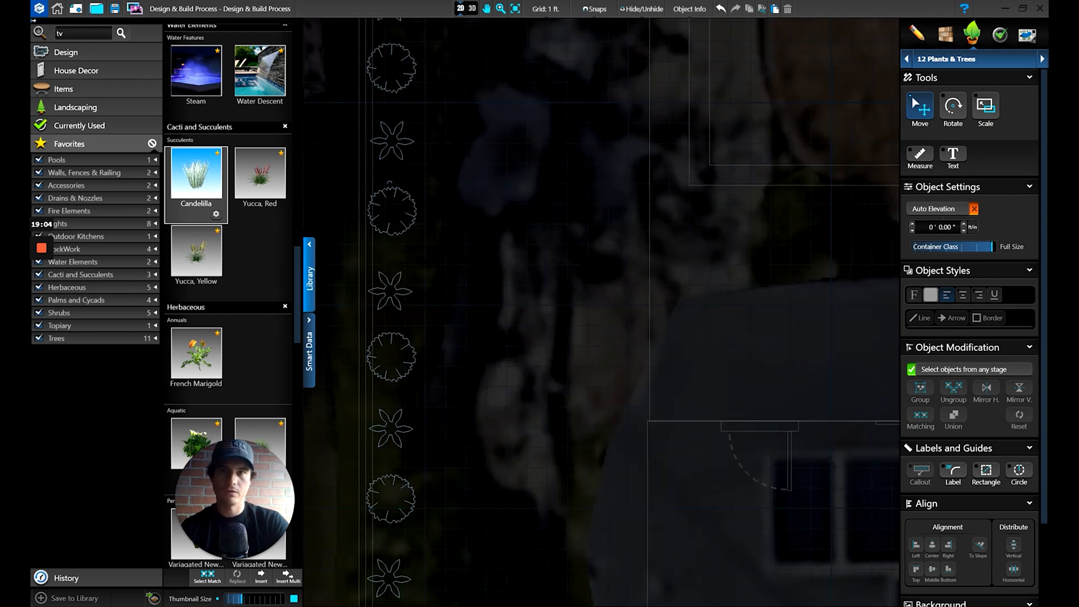
# Step: In 3D, place a Type 1 deck light in the house-wall mulch bed between the middle cypress and the Candelilla nearest the door
pyautogui.click(474, 9)
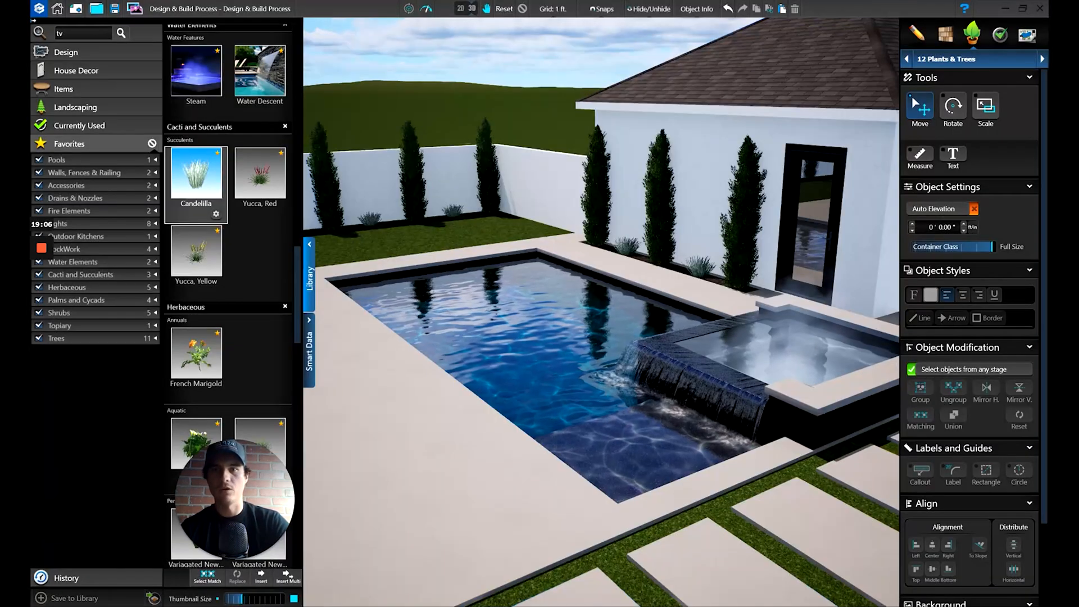
pyautogui.moveTo(578, 294); pyautogui.dragTo(540, 280, button='right')
pyautogui.moveTo(540, 280); pyautogui.dragTo(436, 283, button='middle')
pyautogui.moveTo(456, 286); pyautogui.dragTo(596, 313, button='right')
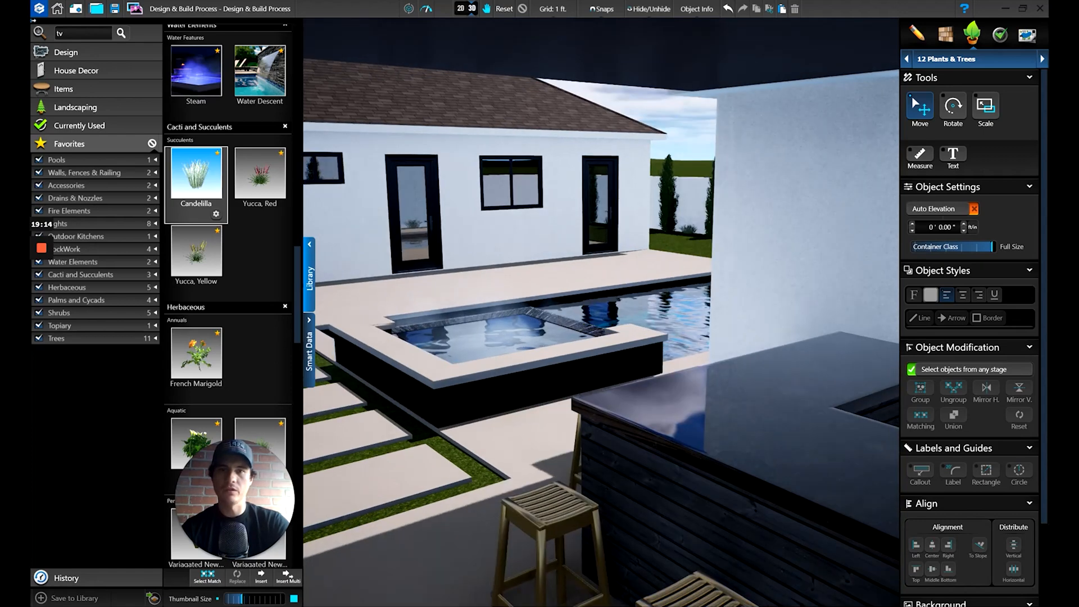
pyautogui.moveTo(579, 236); pyautogui.dragTo(666, 250, button='right')
pyautogui.moveTo(624, 202); pyautogui.dragTo(656, 225, button='right')
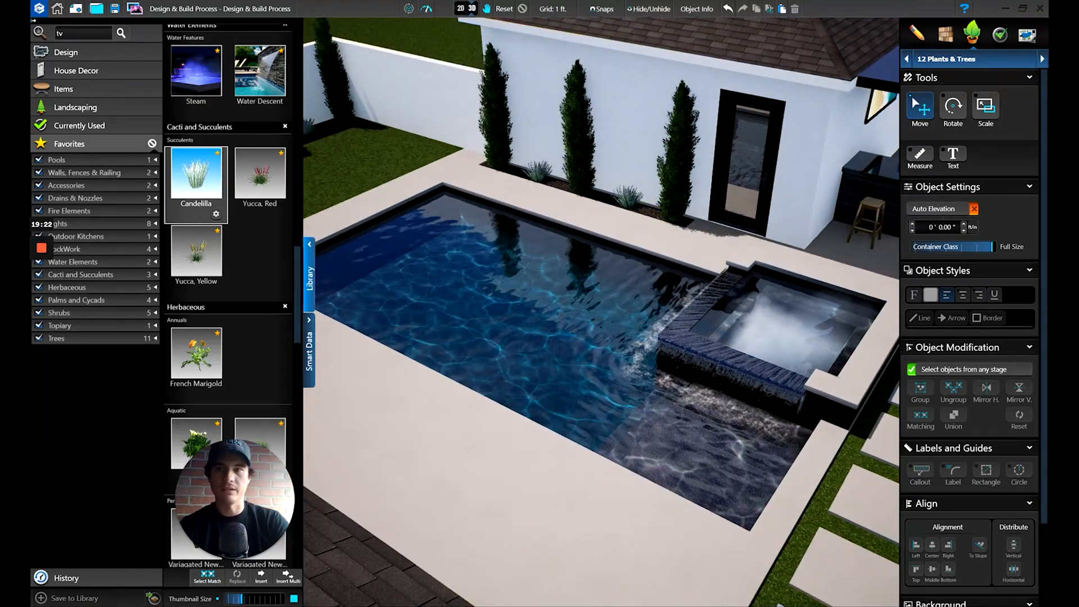
pyautogui.moveTo(298, 241); pyautogui.dragTo(318, 81)
pyautogui.click(201, 319)
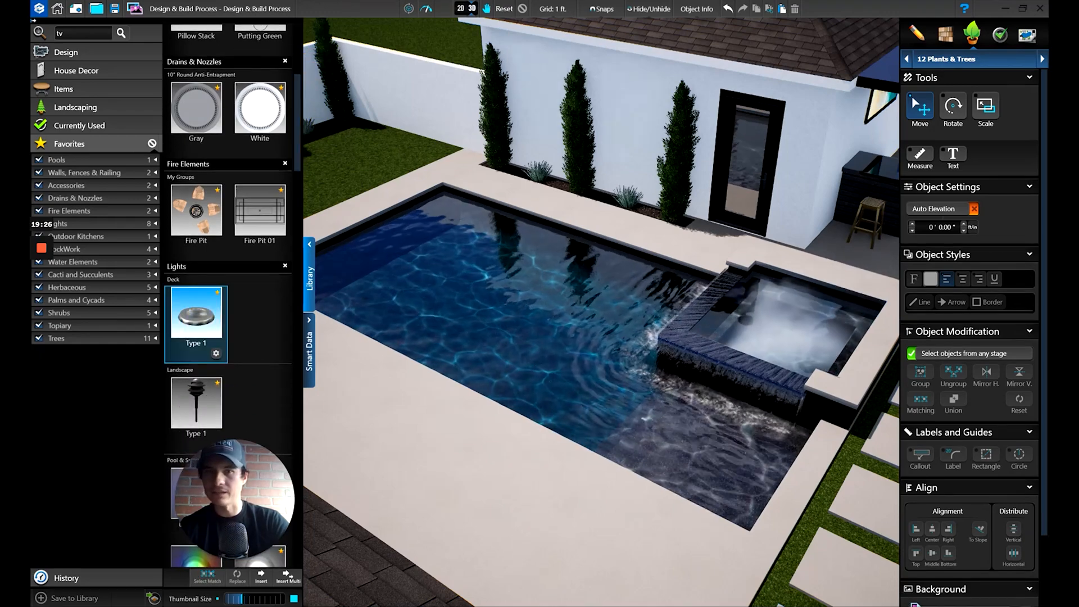
pyautogui.moveTo(625, 300); pyautogui.dragTo(590, 477, button='middle')
pyautogui.moveTo(562, 311); pyautogui.dragTo(631, 416, button='middle')
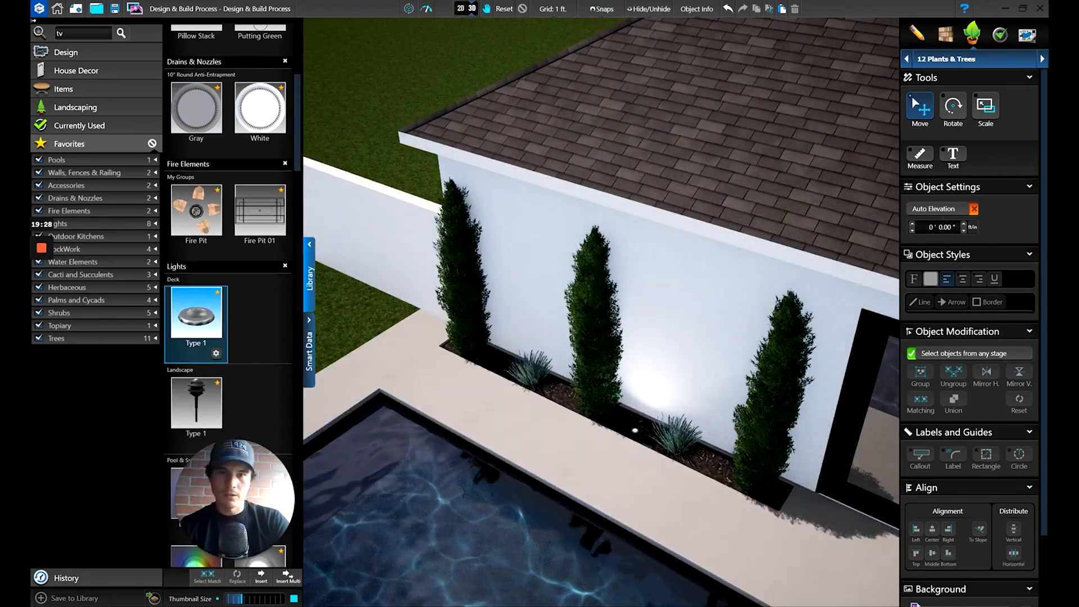
pyautogui.click(633, 426)
# Step: Lower the deck light into the mulch to an elevation of -1.75 inches and turn it on during the day
pyautogui.scroll(6, 631, 424)
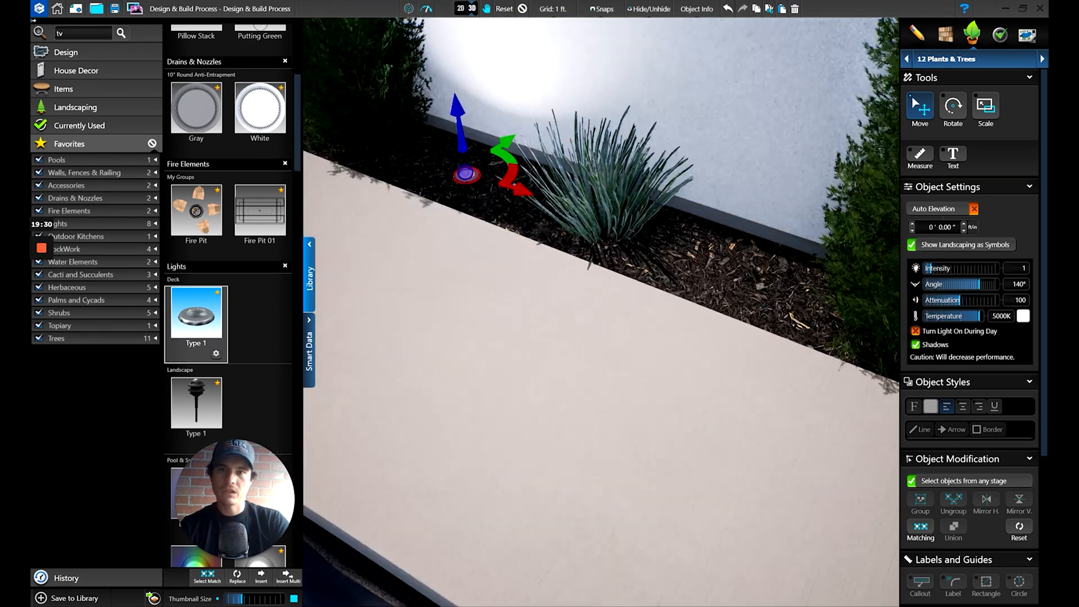
pyautogui.moveTo(626, 320); pyautogui.dragTo(733, 298, button='right')
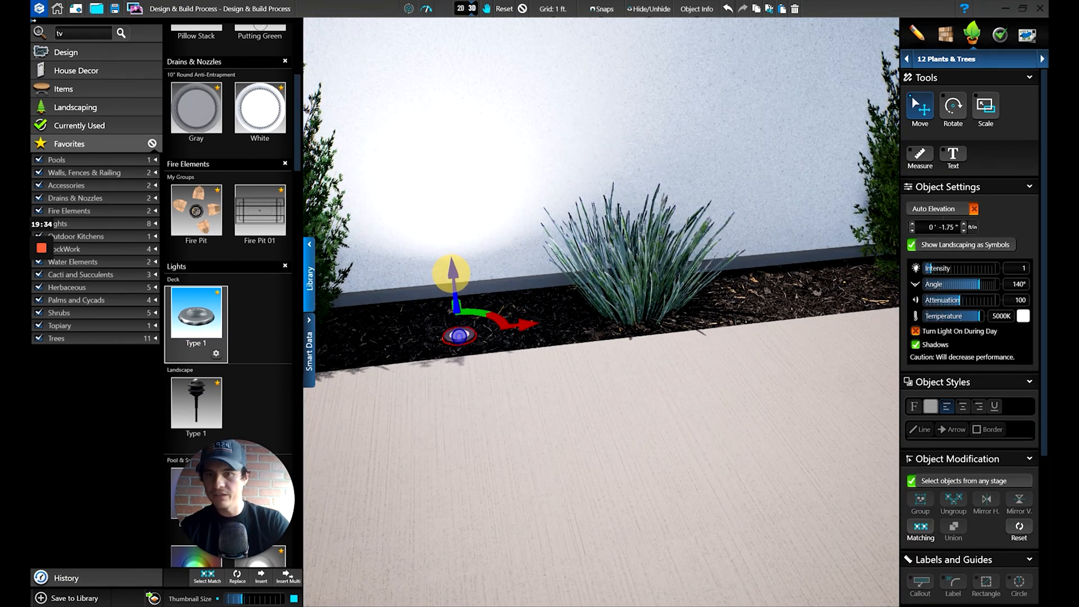
pyautogui.moveTo(452, 273); pyautogui.dragTo(624, 315, button='right')
pyautogui.scroll(-8, 646, 284)
pyautogui.moveTo(737, 272); pyautogui.dragTo(750, 312, button='right')
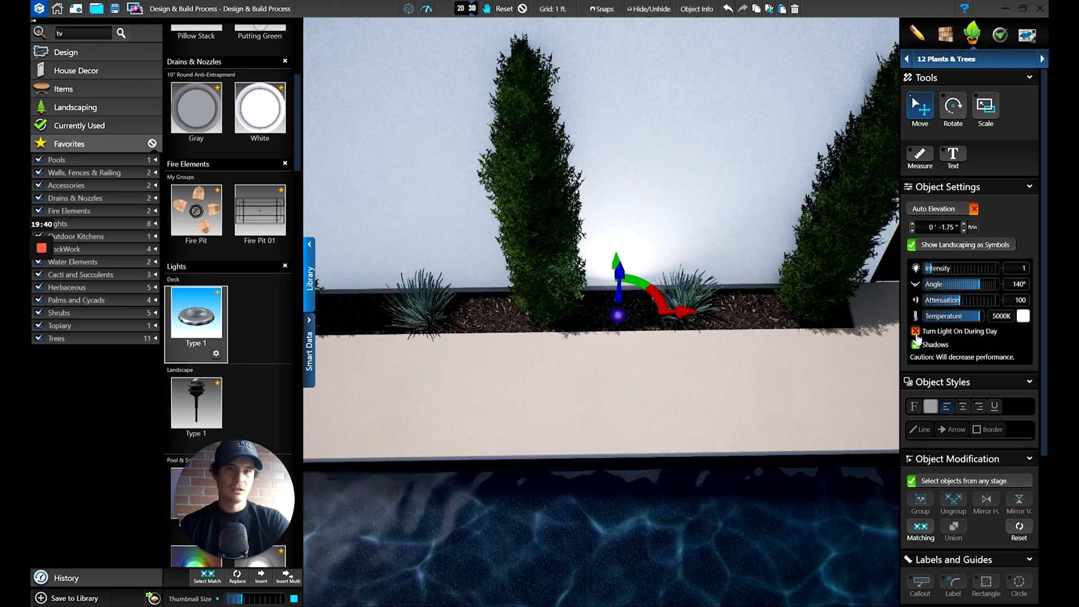
pyautogui.moveTo(647, 335); pyautogui.dragTo(644, 329, button='right')
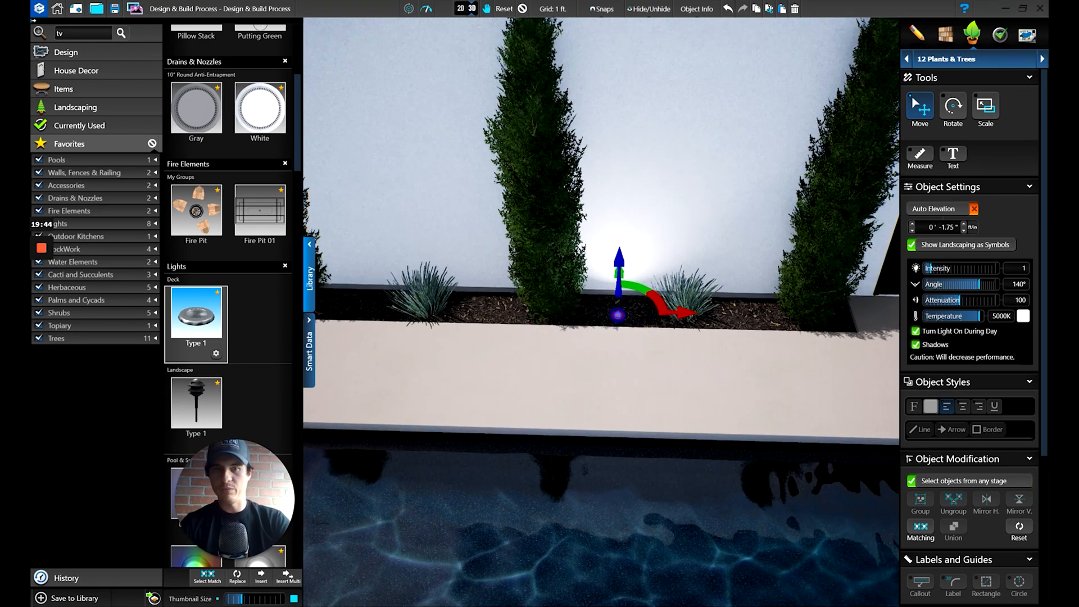
# Step: Paste copies of the deck light between the other cypresses and Candelillas in the house-wall bed
pyautogui.hotkey('ctrl', 'v')
pyautogui.moveTo(740, 315); pyautogui.dragTo(663, 308, button='right')
pyautogui.hotkey('ctrl', 'v')
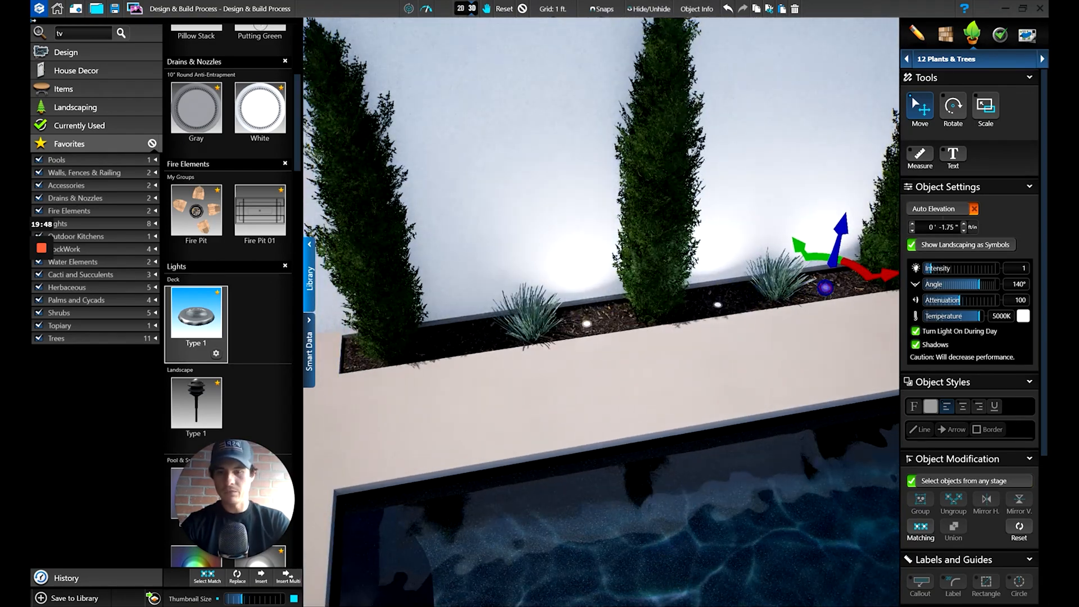
pyautogui.click(586, 323)
pyautogui.hotkey('ctrl', 'v')
pyautogui.scroll(-4, 475, 324)
pyautogui.moveTo(652, 360); pyautogui.dragTo(390, 415, button='right')
# Step: Place a copy of the light between the perimeter wall's corner cypress and the nearest Candelilla, with its elevation set to -0.25 inches
pyautogui.moveTo(390, 414); pyautogui.dragTo(691, 450)
pyautogui.moveTo(663, 253); pyautogui.dragTo(523, 237, button='right')
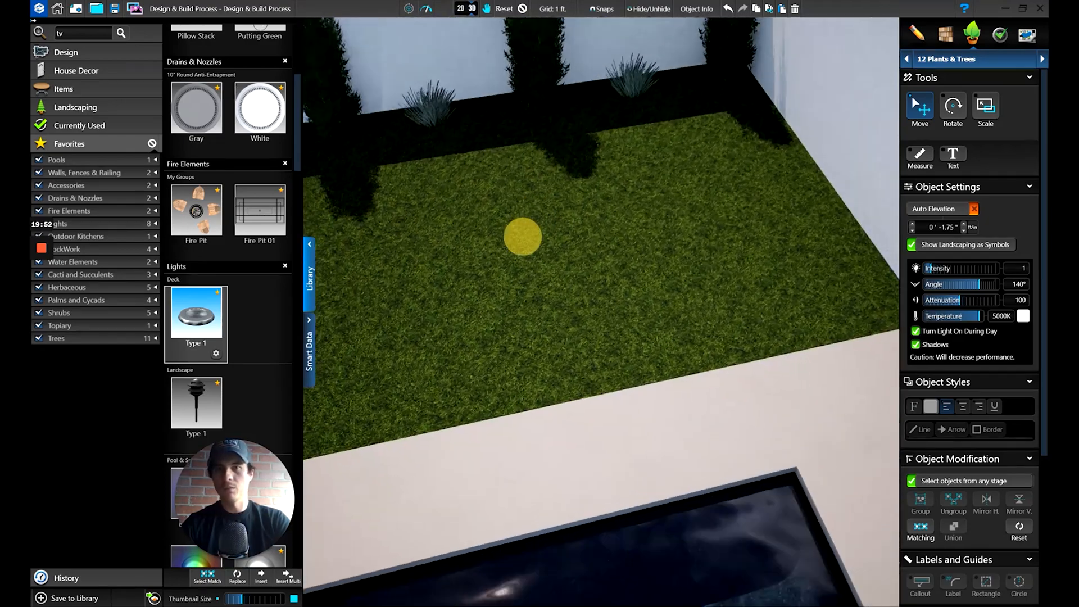
pyautogui.moveTo(523, 237); pyautogui.dragTo(517, 388)
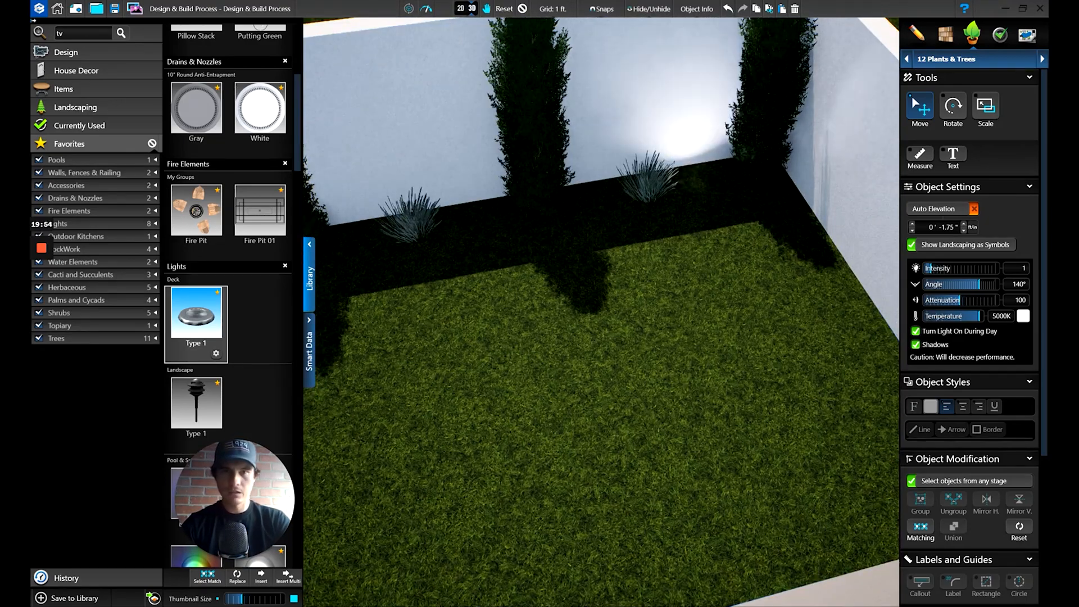
pyautogui.press('space')
pyautogui.scroll(5, 582, 306)
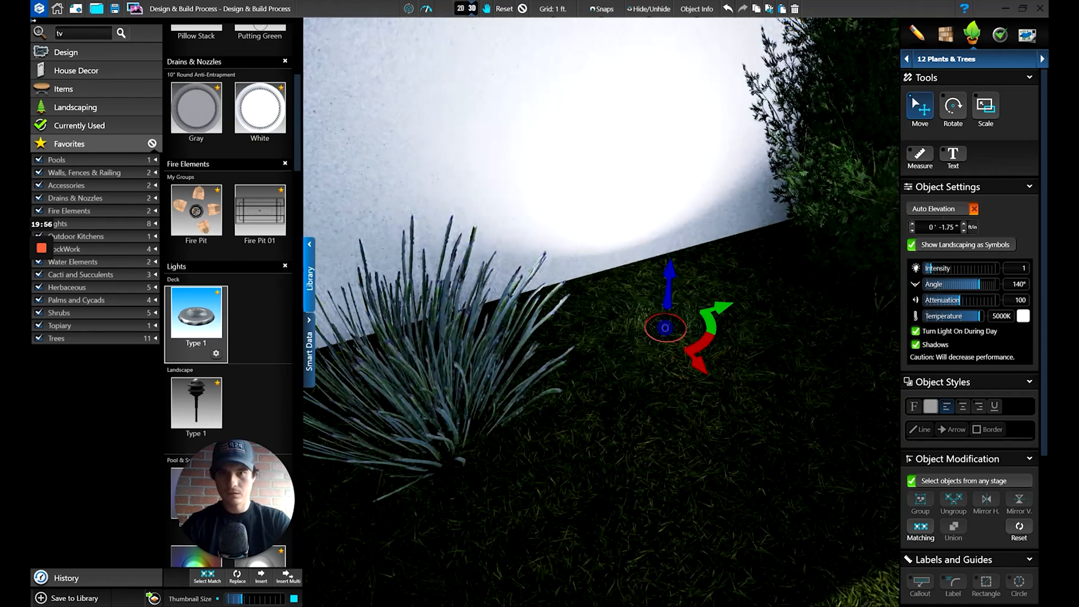
pyautogui.moveTo(667, 271); pyautogui.dragTo(670, 259)
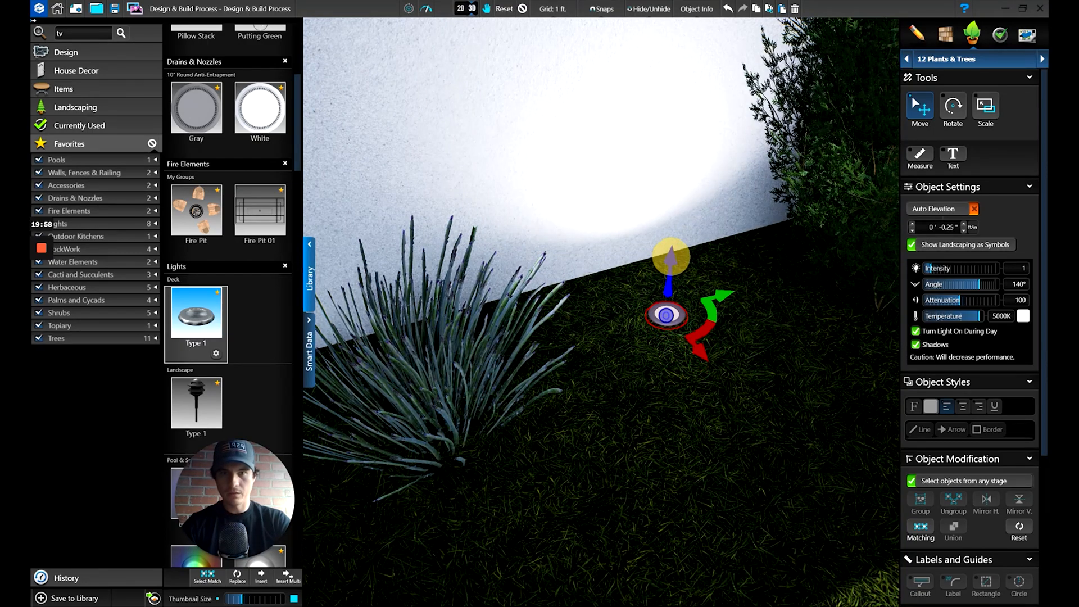
# Step: Paste a copy of the raised light on the other side of that Candelilla, beside the next cypress along the perimeter wall
pyautogui.scroll(-10, 671, 256)
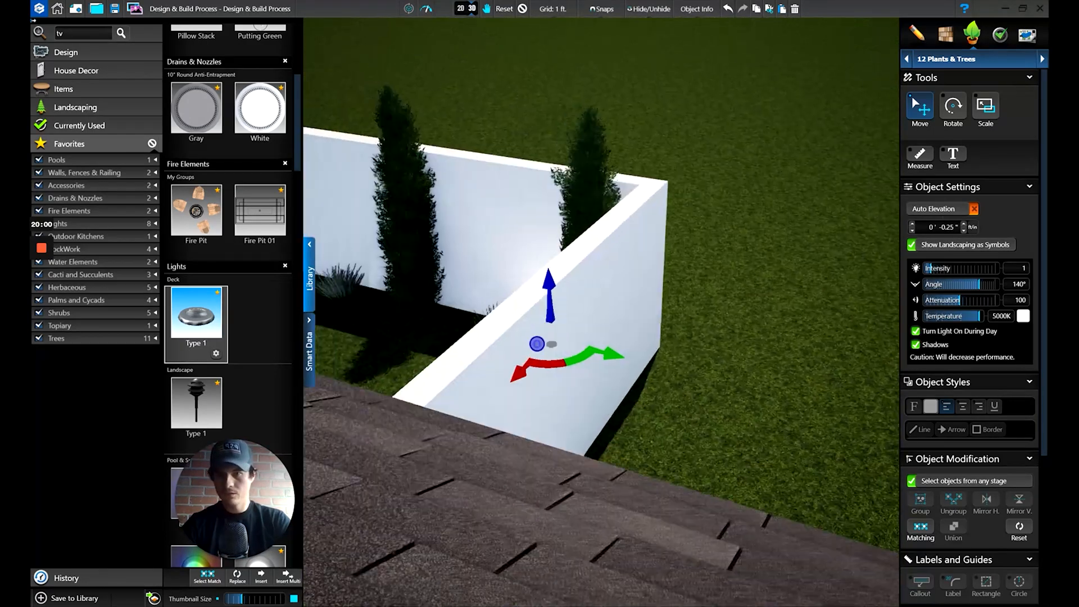
pyautogui.moveTo(671, 256); pyautogui.dragTo(891, 258, button='middle')
pyautogui.hotkey('ctrl', 'v')
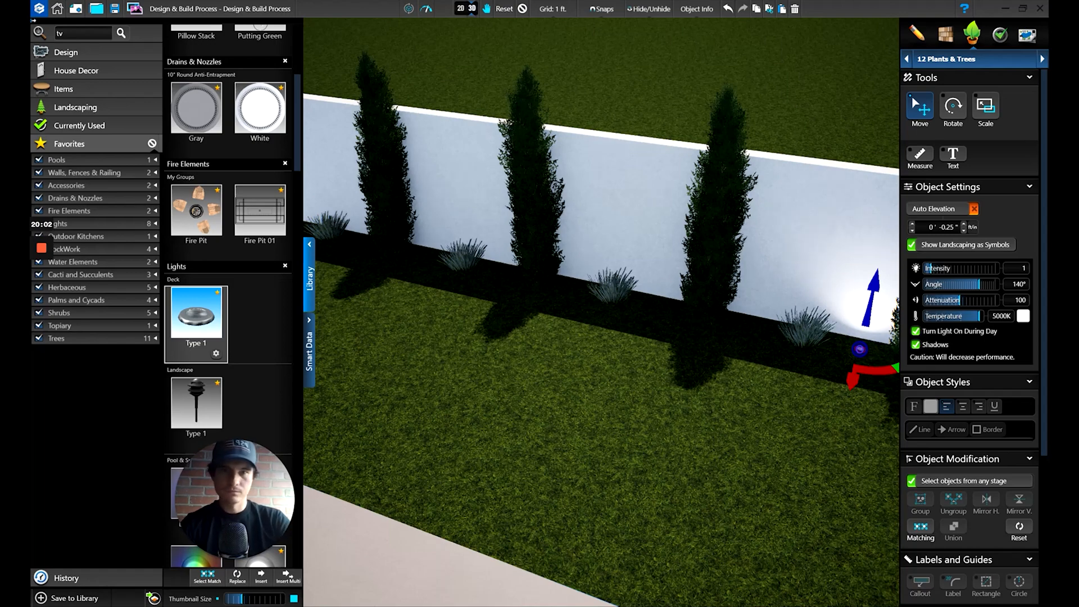
pyautogui.click(755, 326)
pyautogui.moveTo(754, 327); pyautogui.dragTo(494, 3, button='right')
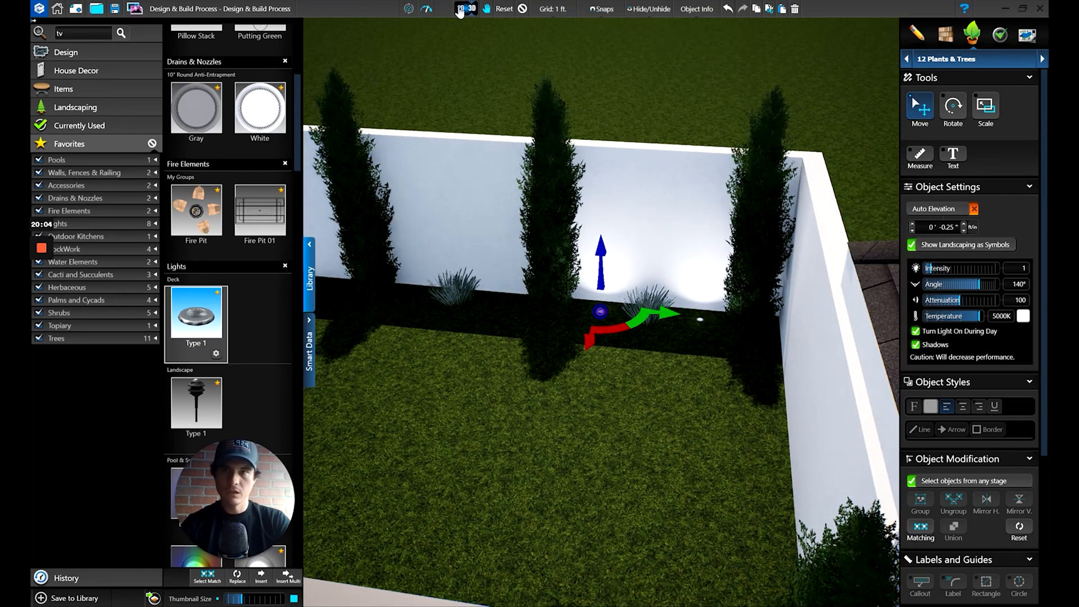
# Step: In the 2D plan, paste copies of the light into the remaining gaps between cypresses and Candelillas along the side perimeter wall
pyautogui.click(461, 8)
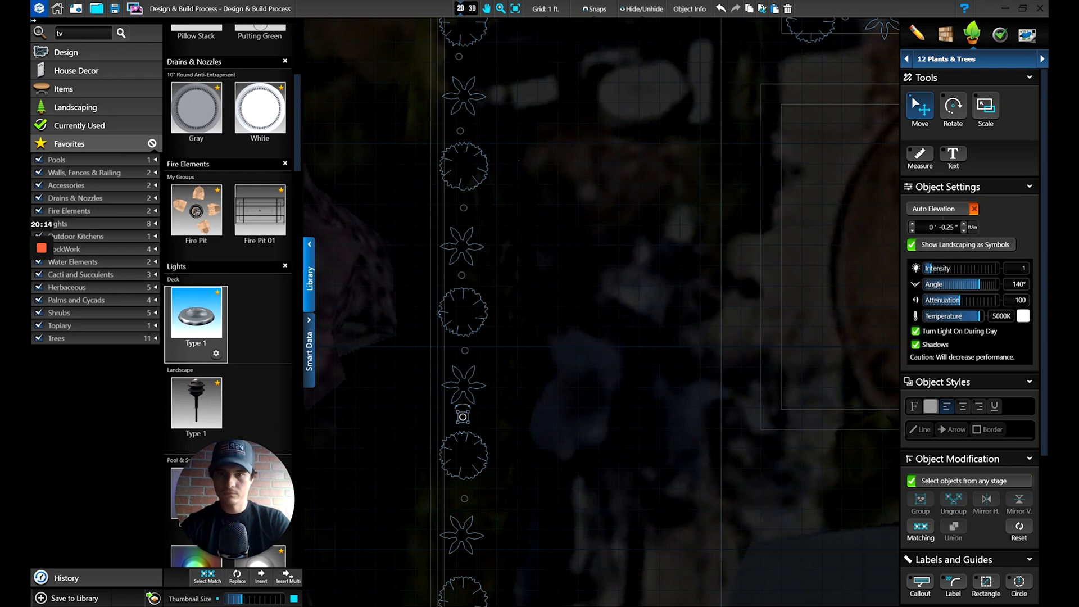
pyautogui.moveTo(461, 499); pyautogui.dragTo(489, 312, button='middle')
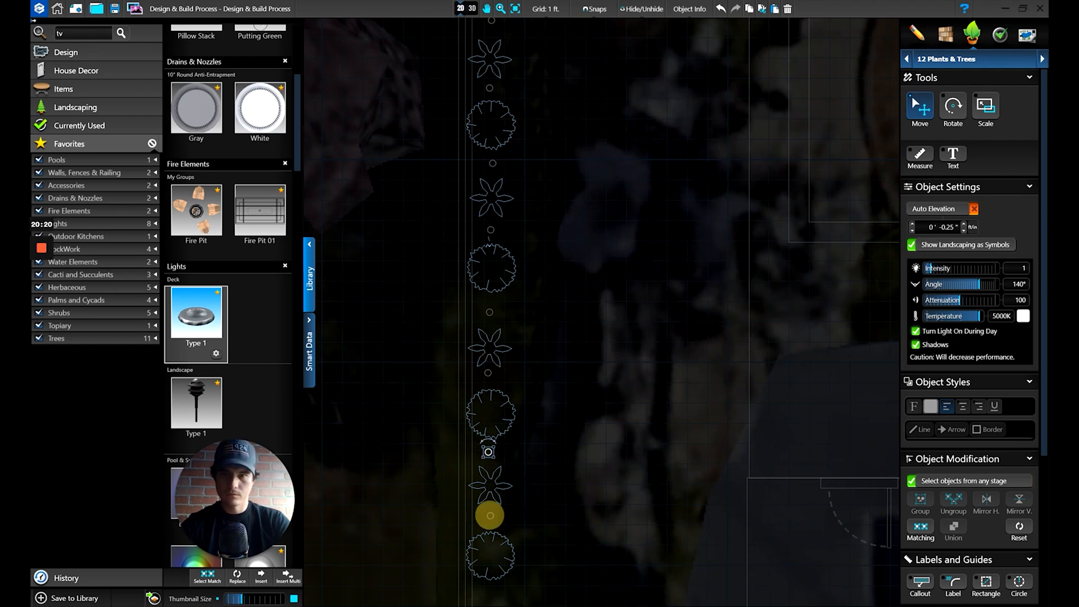
pyautogui.moveTo(489, 312); pyautogui.dragTo(519, 49, button='middle')
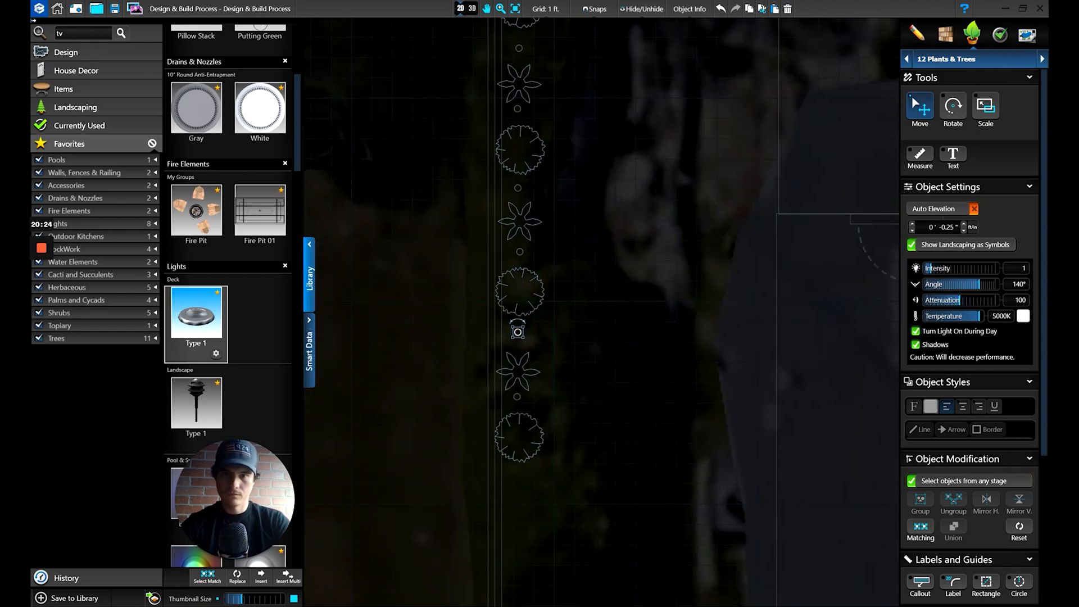
# Step: Open the Create Presentation stage in 3D and change the scene's time of day to night
pyautogui.click(472, 8)
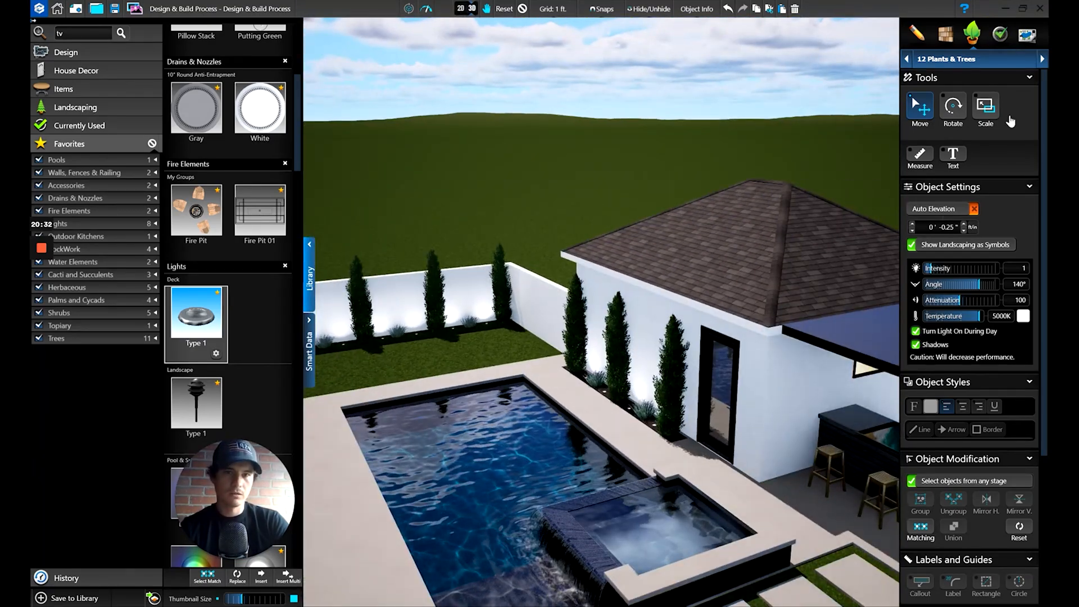
pyautogui.click(1010, 121)
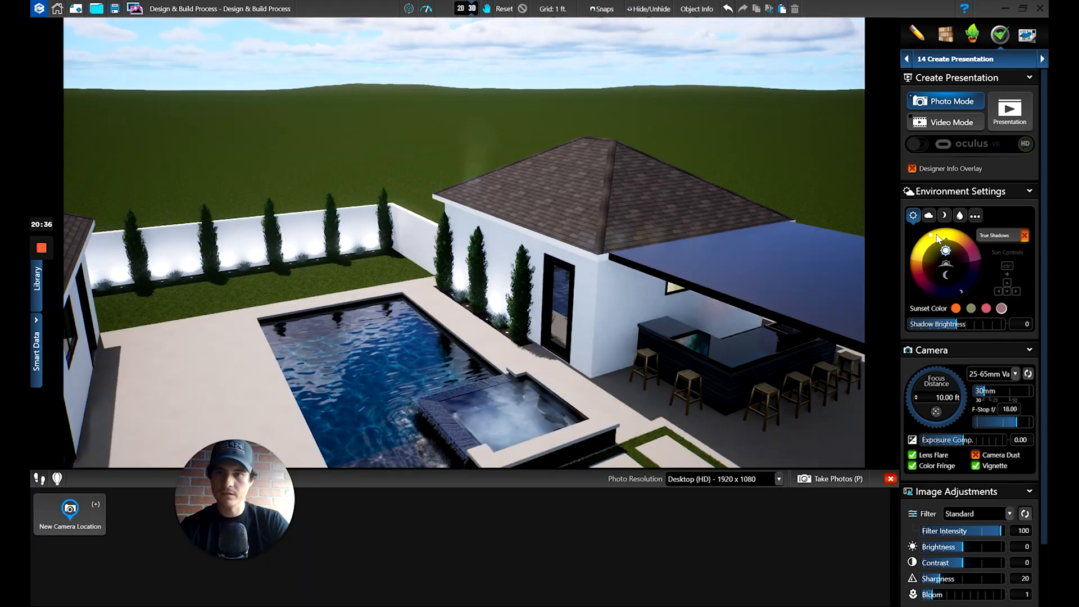
pyautogui.moveTo(940, 239); pyautogui.dragTo(908, 278)
# Step: Examine the pool, spa and wall lighting in the night scene, then return to the Plants & Trees stage
pyautogui.moveTo(651, 337); pyautogui.dragTo(502, 430, button='right')
pyautogui.scroll(3, 465, 243)
pyautogui.scroll(-4, 590, 318)
pyautogui.scroll(-3, 501, 430)
pyautogui.moveTo(501, 430); pyautogui.dragTo(477, 118)
pyautogui.moveTo(479, 168); pyautogui.dragTo(467, 156)
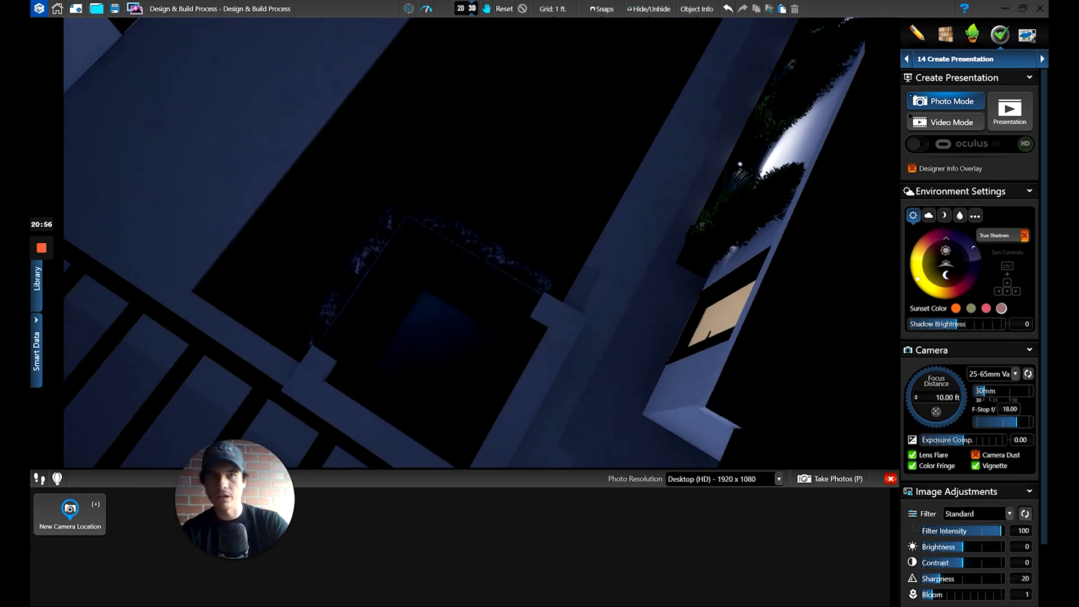
pyautogui.click(974, 28)
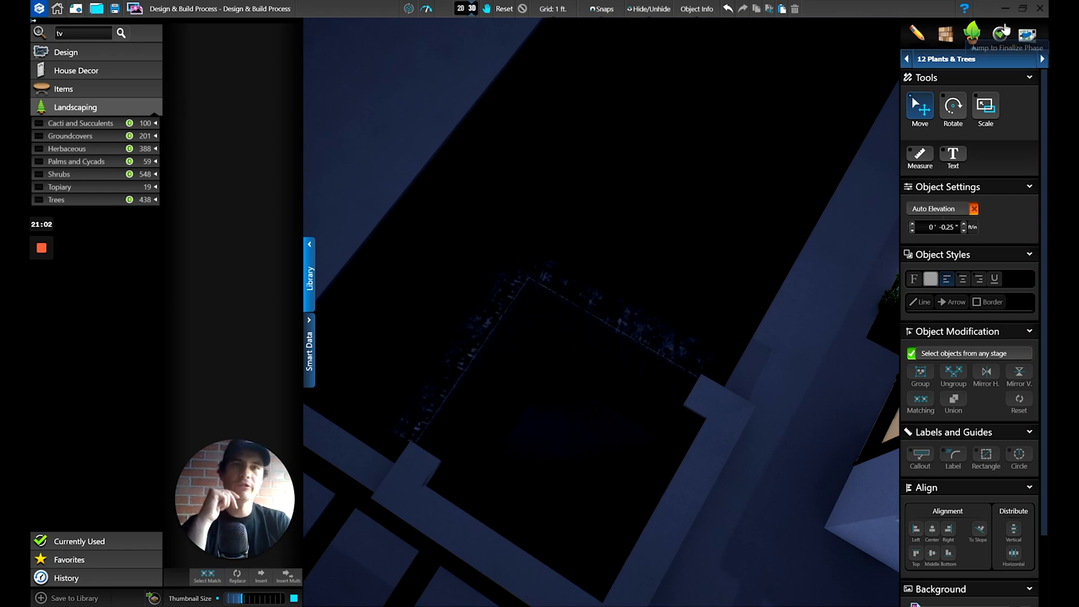
# Step: Adjust the night scene's time of day in the Create Presentation stage and return to the Plants & Trees stage
pyautogui.click(1004, 32)
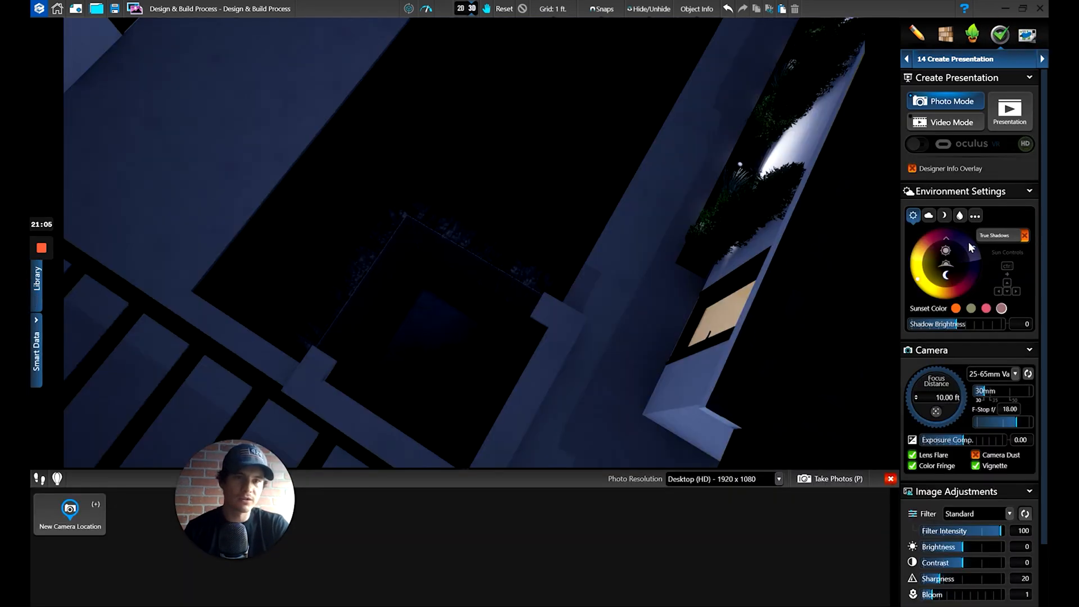
pyautogui.moveTo(968, 242)
pyautogui.mouseDown()
pyautogui.moveTo(940, 225)
pyautogui.moveTo(909, 233)
pyautogui.moveTo(898, 276)
pyautogui.moveTo(932, 237)
pyautogui.moveTo(952, 235)
pyautogui.mouseUp()
pyautogui.click(974, 35)
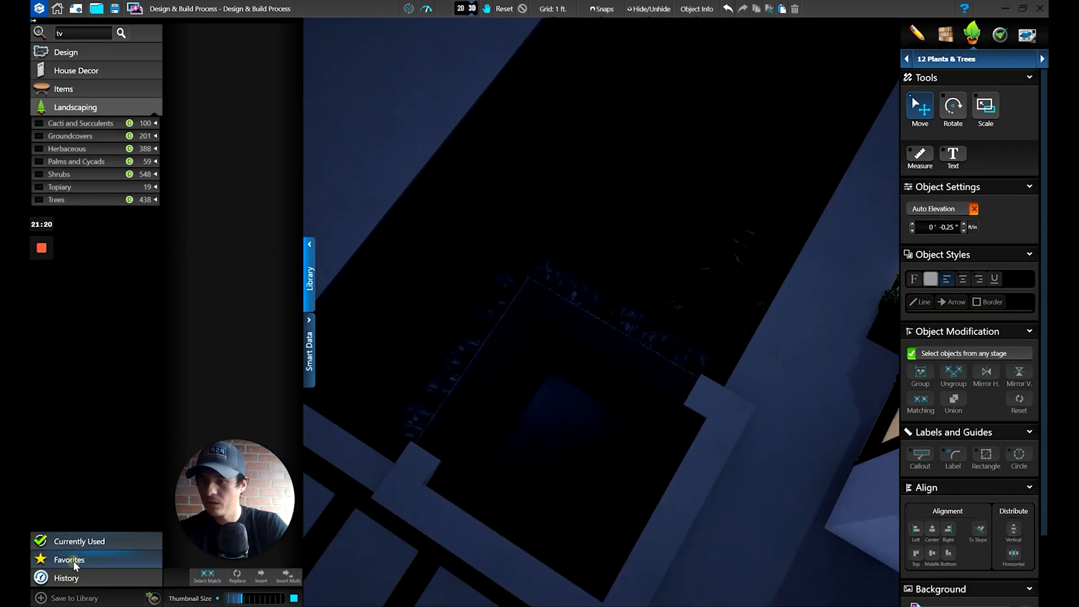
# Step: Insert an LED Pool, White light from the favorites into the spa with No Snaps enabled
pyautogui.click(69, 559)
pyautogui.moveTo(297, 119); pyautogui.dragTo(301, 174)
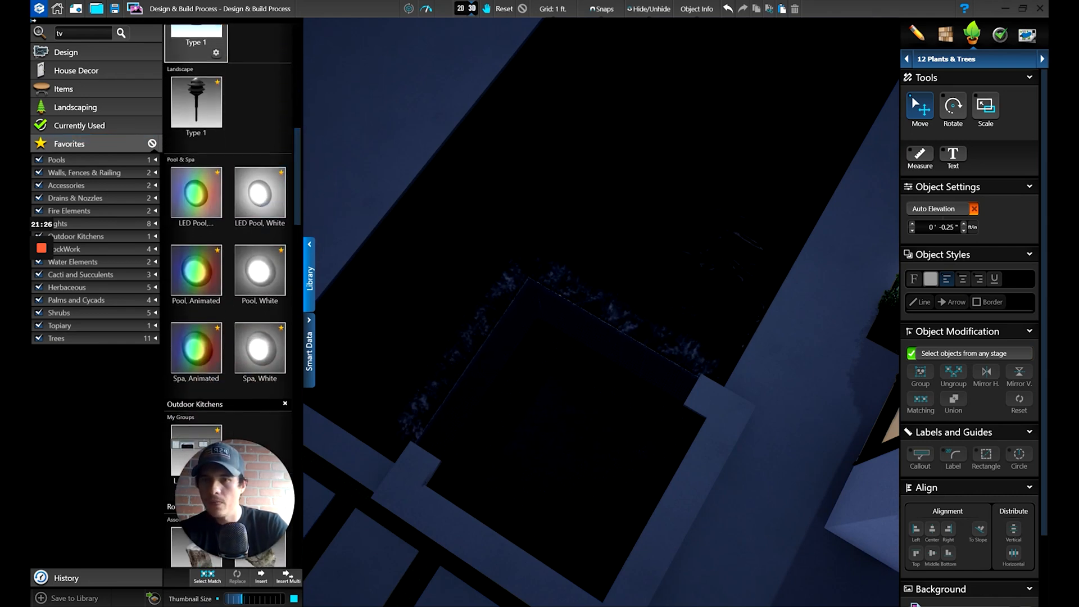
pyautogui.moveTo(413, 197); pyautogui.dragTo(464, 301, button='right')
pyautogui.moveTo(464, 300); pyautogui.dragTo(433, 270, button='middle')
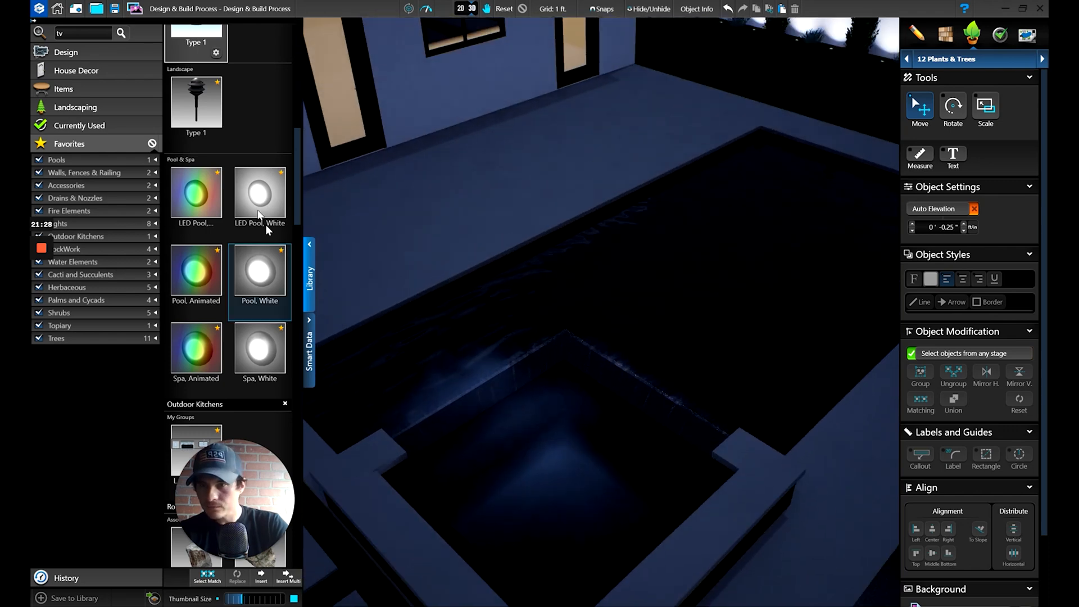
pyautogui.click(257, 205)
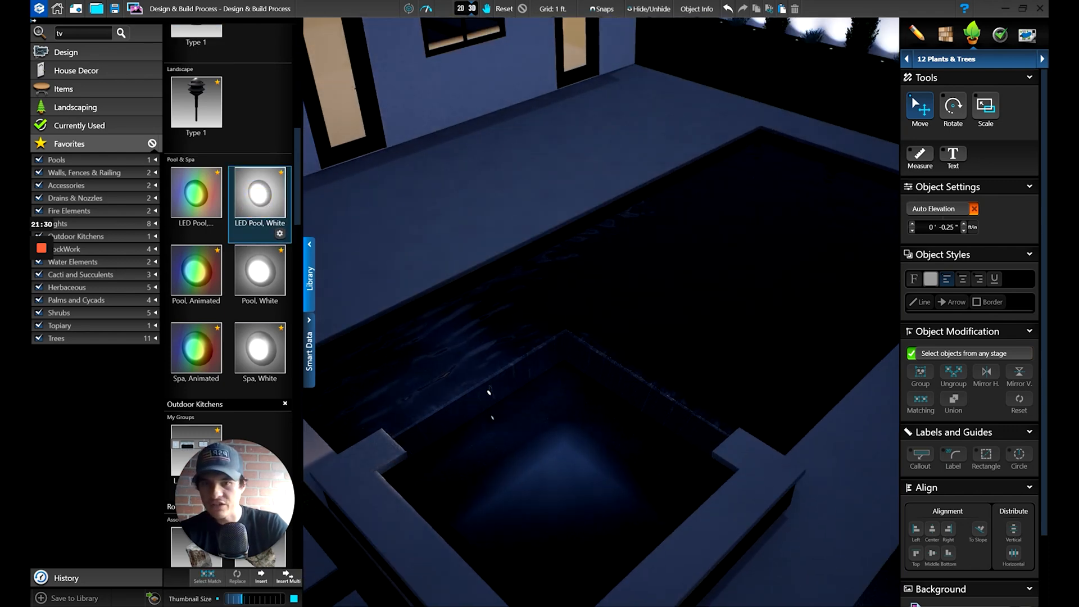
pyautogui.click(603, 10)
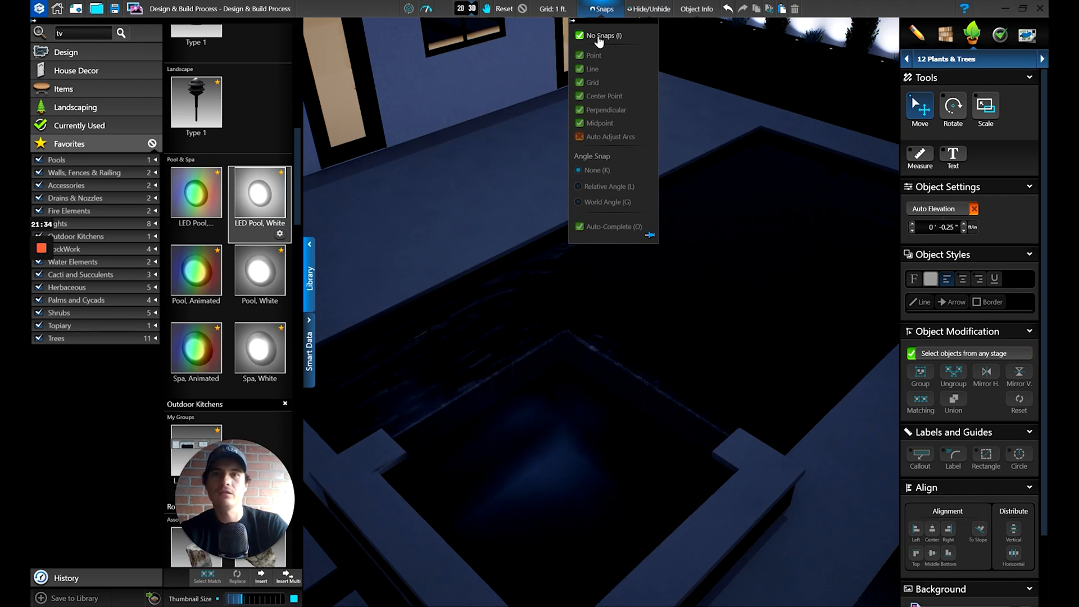
pyautogui.click(823, 10)
pyautogui.doubleClick(490, 424)
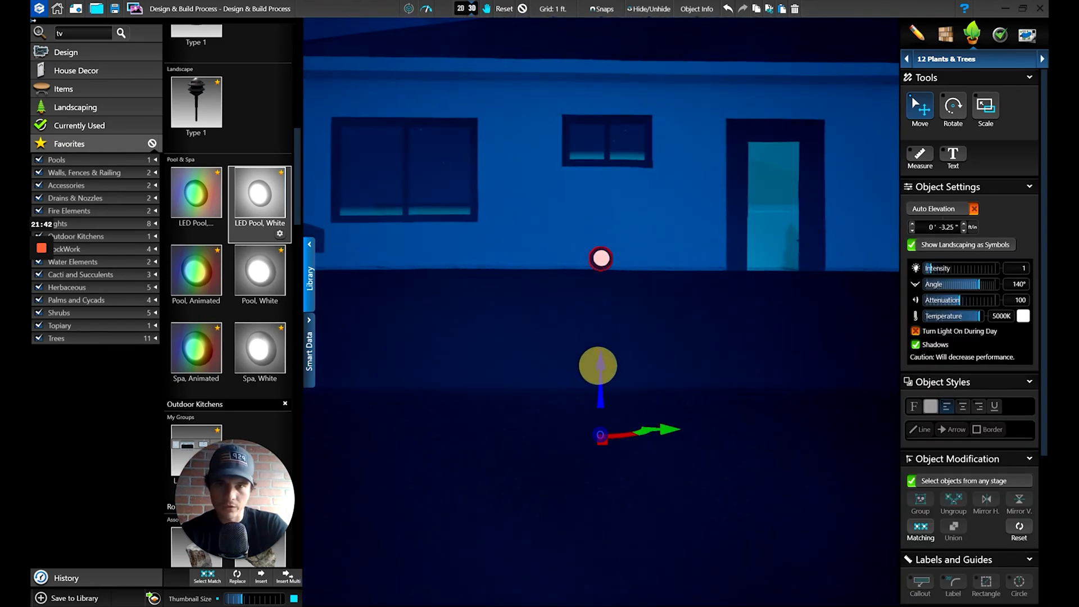
# Step: Lower the LED light in the spa to an elevation of -2' 0.00"
pyautogui.moveTo(598, 366); pyautogui.dragTo(596, 470)
pyautogui.moveTo(595, 470); pyautogui.dragTo(620, 378, button='right')
pyautogui.moveTo(600, 313); pyautogui.dragTo(600, 383)
pyautogui.moveTo(601, 383); pyautogui.dragTo(600, 323, button='right')
pyautogui.moveTo(600, 398); pyautogui.dragTo(600, 429)
pyautogui.moveTo(599, 429); pyautogui.dragTo(664, 252, button='right')
pyautogui.moveTo(655, 388); pyautogui.dragTo(641, 411, button='right')
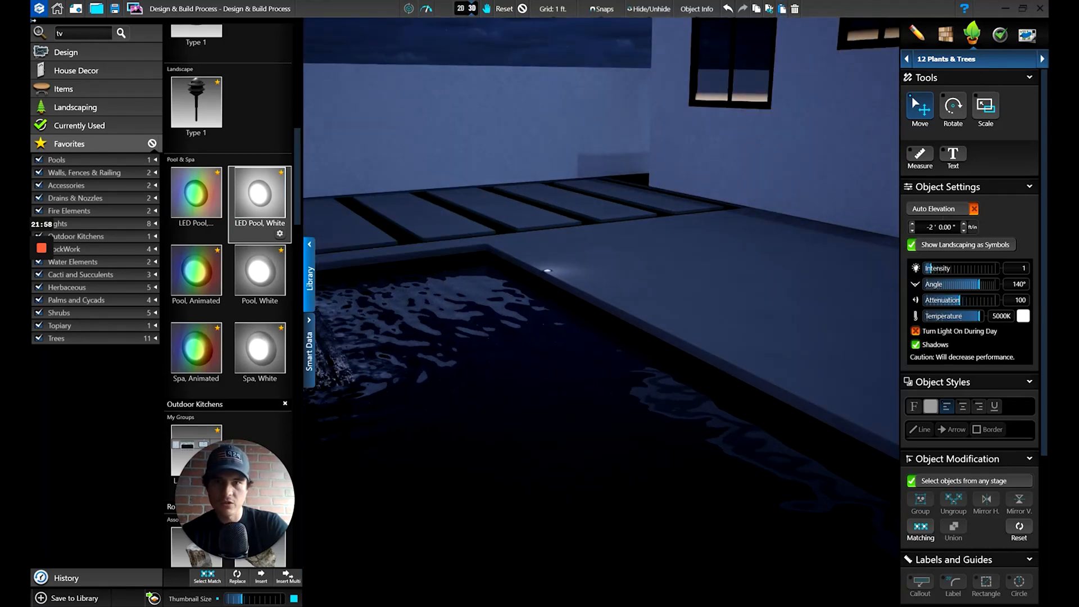
pyautogui.moveTo(393, 349); pyautogui.dragTo(414, 344, button='right')
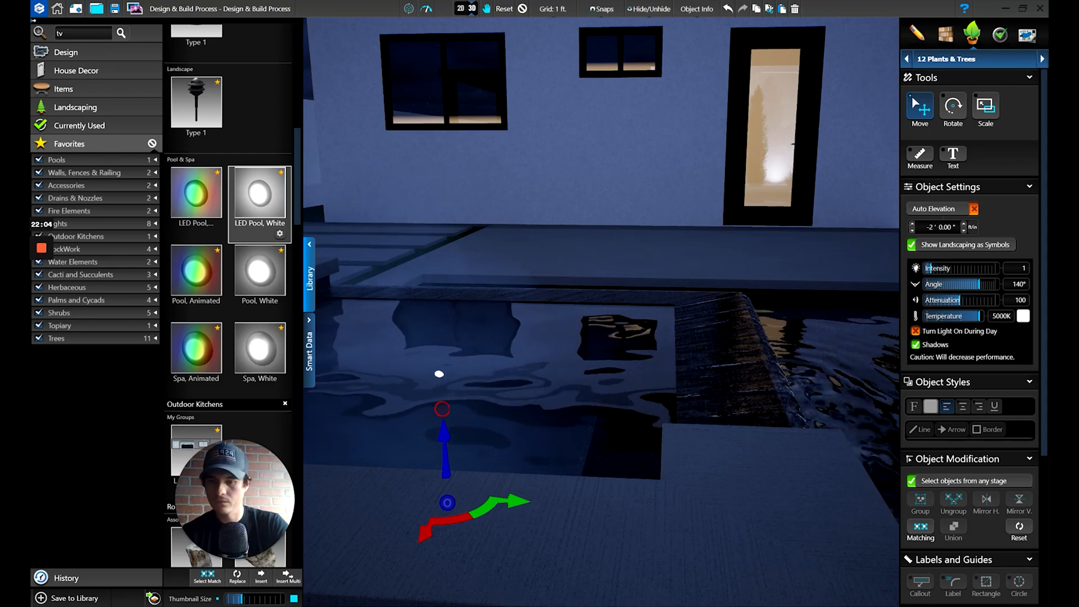
# Step: Place a copy of the spa light on the house-side pool wall and lower it to elevation -2' 3.25"
pyautogui.moveTo(471, 515); pyautogui.dragTo(650, 373)
pyautogui.scroll(4, 652, 373)
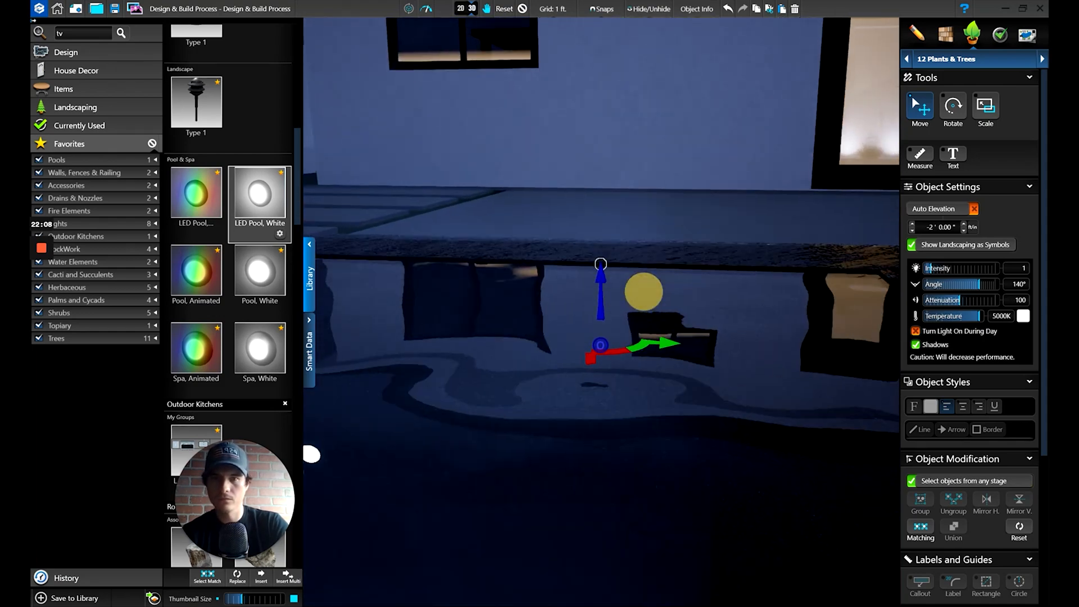
pyautogui.scroll(5, 645, 292)
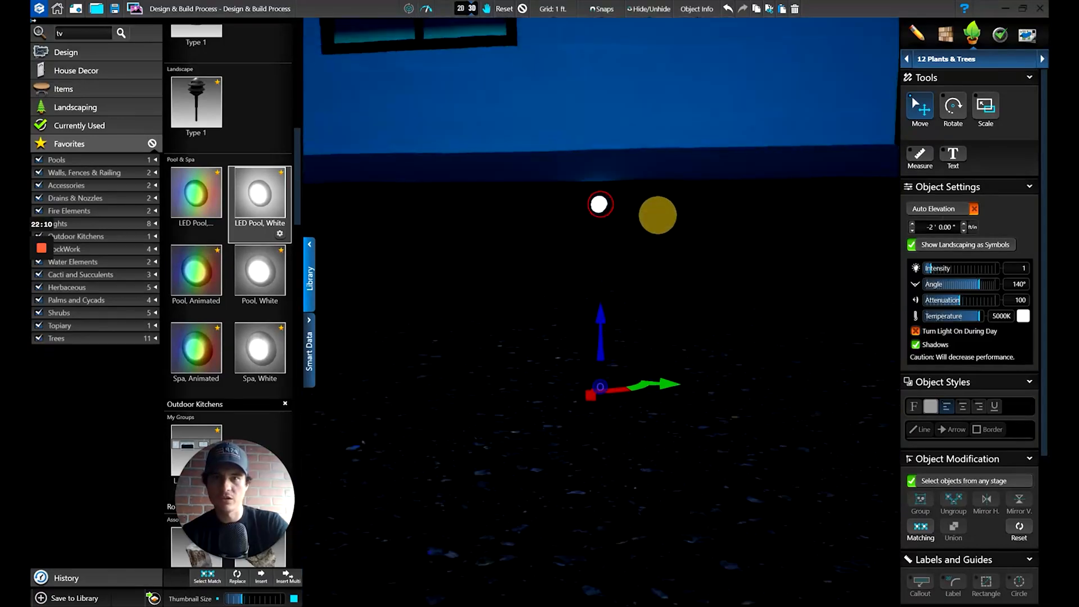
pyautogui.moveTo(657, 215); pyautogui.dragTo(658, 206, button='right')
pyautogui.moveTo(602, 315); pyautogui.dragTo(602, 336)
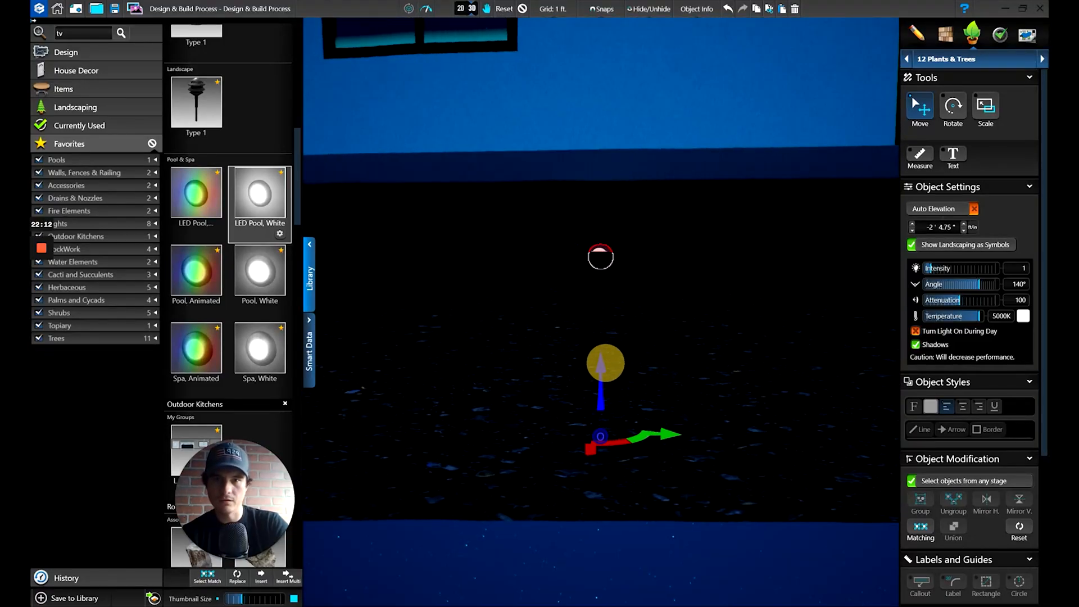
pyautogui.moveTo(608, 344); pyautogui.dragTo(396, 338, button='right')
pyautogui.scroll(-4, 701, 338)
pyautogui.scroll(4, 598, 349)
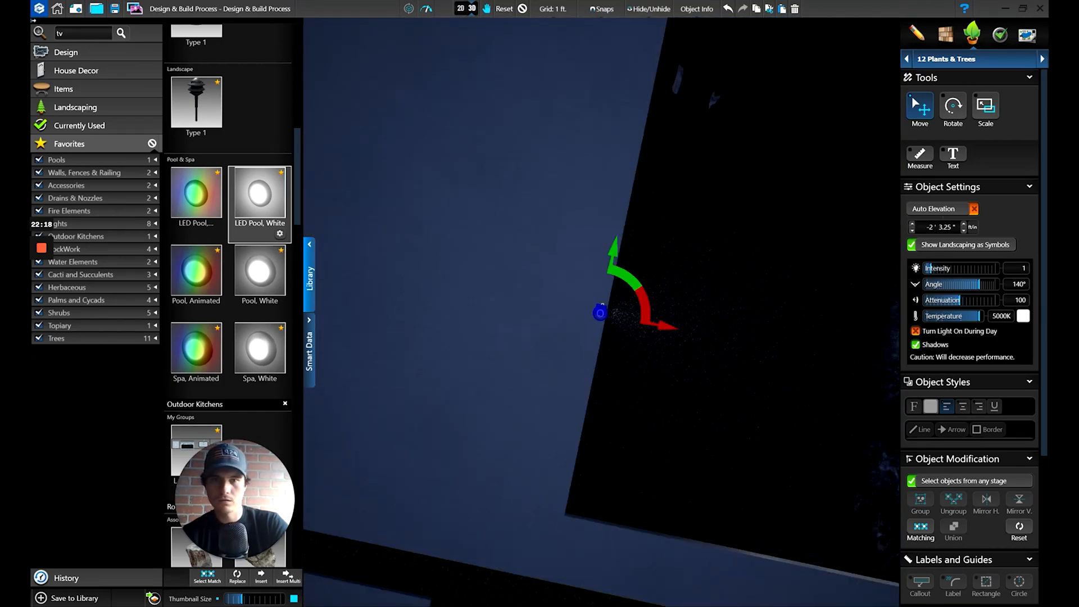
# Step: Select the LED light on the house-side pool wall and lower it to elevation -2' 8.75"
pyautogui.moveTo(614, 265); pyautogui.dragTo(781, 251, button='right')
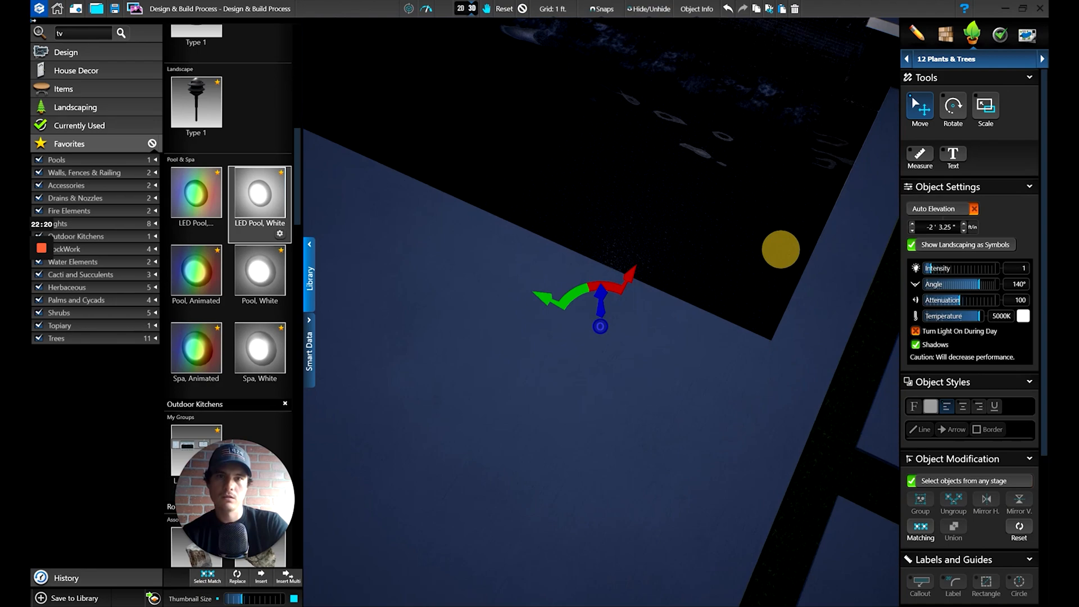
pyautogui.scroll(-2, 781, 251)
pyautogui.moveTo(634, 276); pyautogui.dragTo(652, 450, button='middle')
pyautogui.scroll(-1, 646, 393)
pyautogui.moveTo(523, 326); pyautogui.dragTo(698, 273, button='right')
pyautogui.moveTo(698, 272); pyautogui.dragTo(568, 229, button='middle')
pyautogui.moveTo(647, 456); pyautogui.dragTo(679, 419, button='right')
pyautogui.scroll(5, 679, 419)
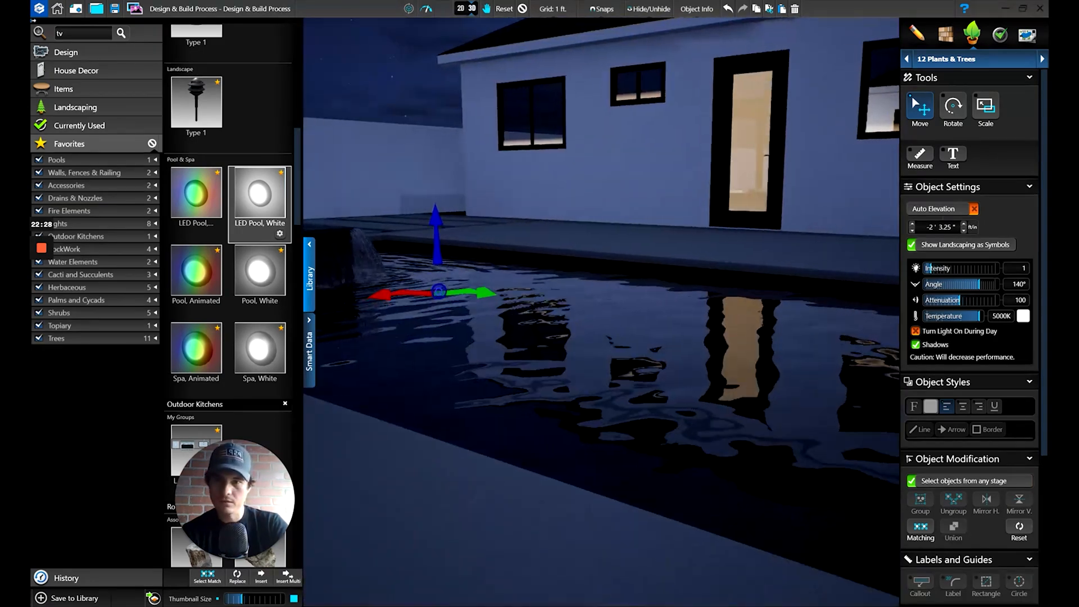
pyautogui.scroll(2, 622, 418)
pyautogui.moveTo(622, 421); pyautogui.dragTo(631, 307, button='right')
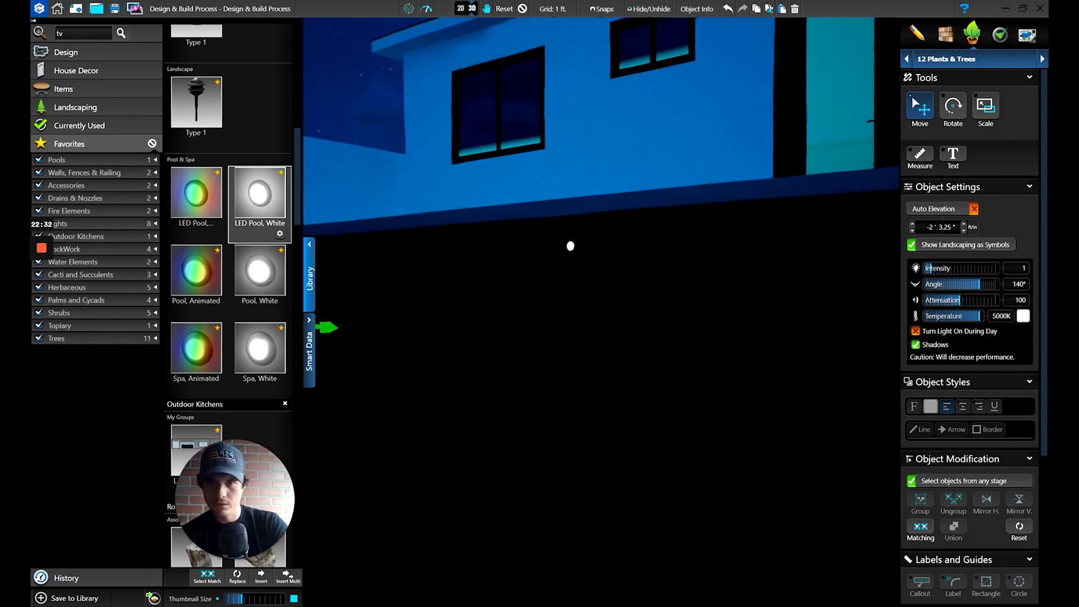
pyautogui.click(556, 246)
pyautogui.moveTo(517, 379); pyautogui.dragTo(560, 384, button='right')
pyautogui.moveTo(600, 288); pyautogui.dragTo(604, 314)
pyautogui.moveTo(709, 364); pyautogui.dragTo(756, 426, button='right')
pyautogui.moveTo(556, 396); pyautogui.dragTo(500, 405, button='right')
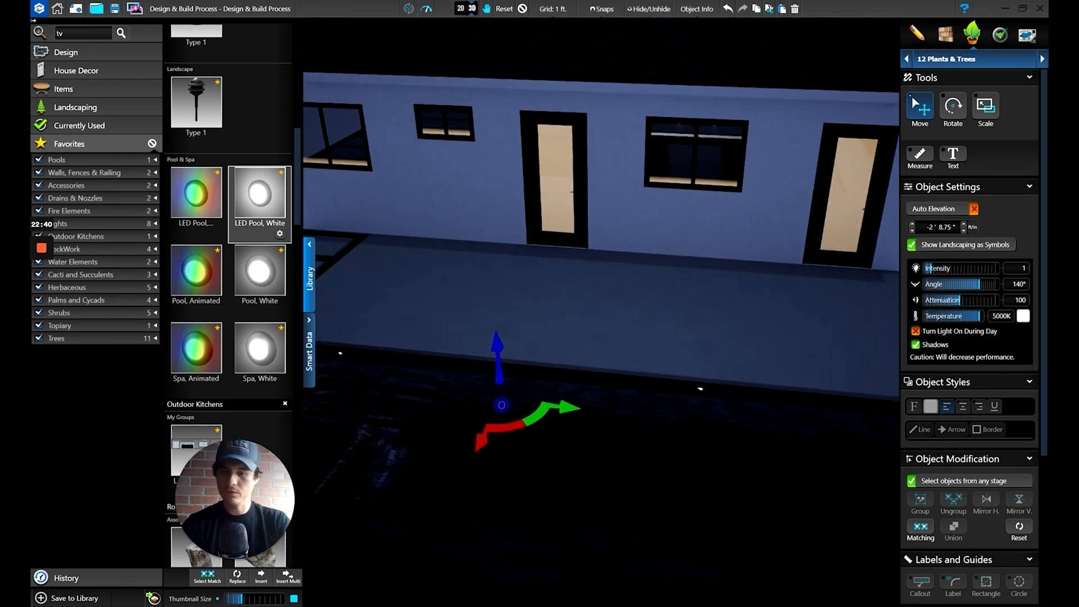
# Step: Place another copy of the lowered LED light farther along the house-side pool wall, aligned with the wall face, and deselect it
pyautogui.doubleClick(682, 424)
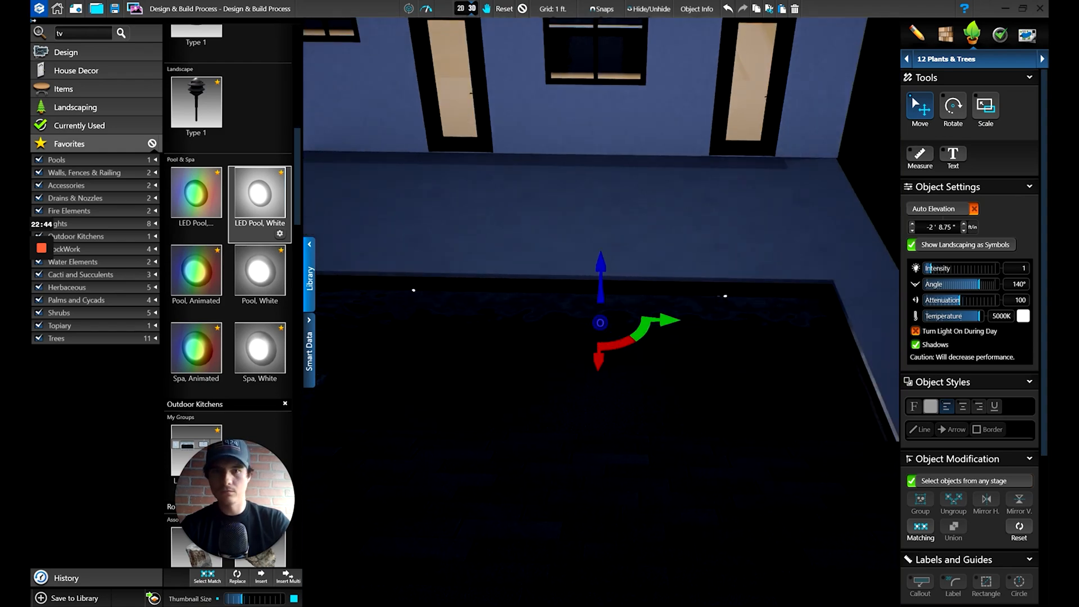
pyautogui.moveTo(786, 326); pyautogui.dragTo(739, 328, button='right')
pyautogui.moveTo(459, 311); pyautogui.dragTo(523, 438, button='right')
pyautogui.moveTo(522, 394); pyautogui.dragTo(788, 394, button='middle')
pyautogui.moveTo(787, 394); pyautogui.dragTo(736, 416, button='right')
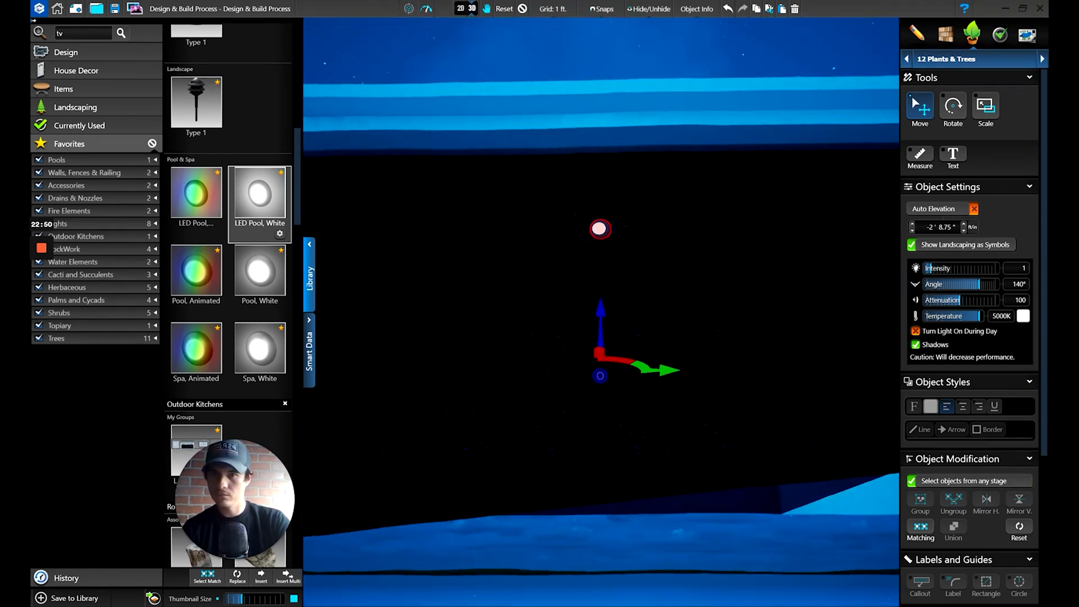
pyautogui.moveTo(661, 370); pyautogui.dragTo(592, 369)
pyautogui.moveTo(592, 369); pyautogui.dragTo(554, 368, button='right')
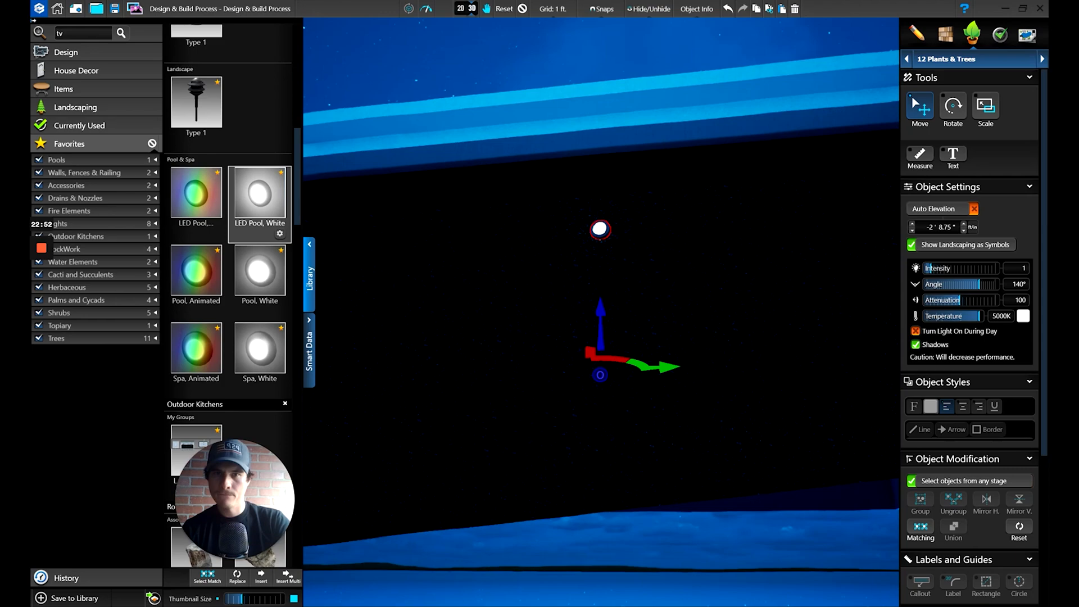
pyautogui.press('Escape')
pyautogui.moveTo(631, 301); pyautogui.dragTo(631, 382, button='right')
pyautogui.scroll(-8, 631, 301)
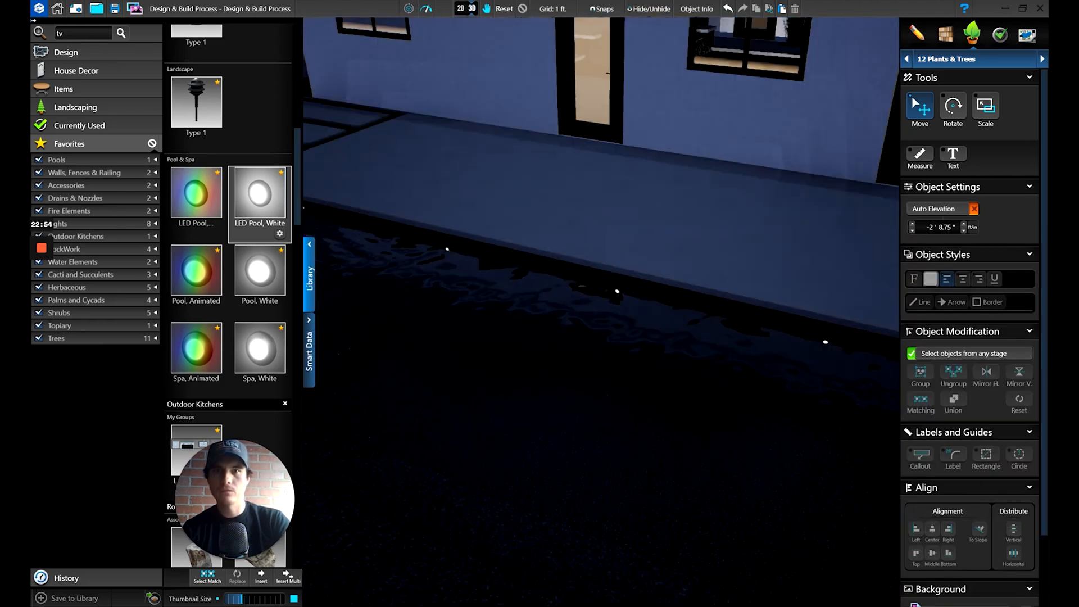
# Step: Select the LED light mounted in the spa
pyautogui.moveTo(631, 315); pyautogui.dragTo(675, 388, button='right')
pyautogui.scroll(5, 621, 338)
pyautogui.moveTo(584, 343); pyautogui.dragTo(669, 288, button='right')
pyautogui.moveTo(669, 287)
pyautogui.mouseDown(button='middle')
pyautogui.moveTo(798, 304)
pyautogui.moveTo(680, 303)
pyautogui.mouseUp(button='middle')
pyautogui.moveTo(494, 337); pyautogui.dragTo(664, 360, button='right')
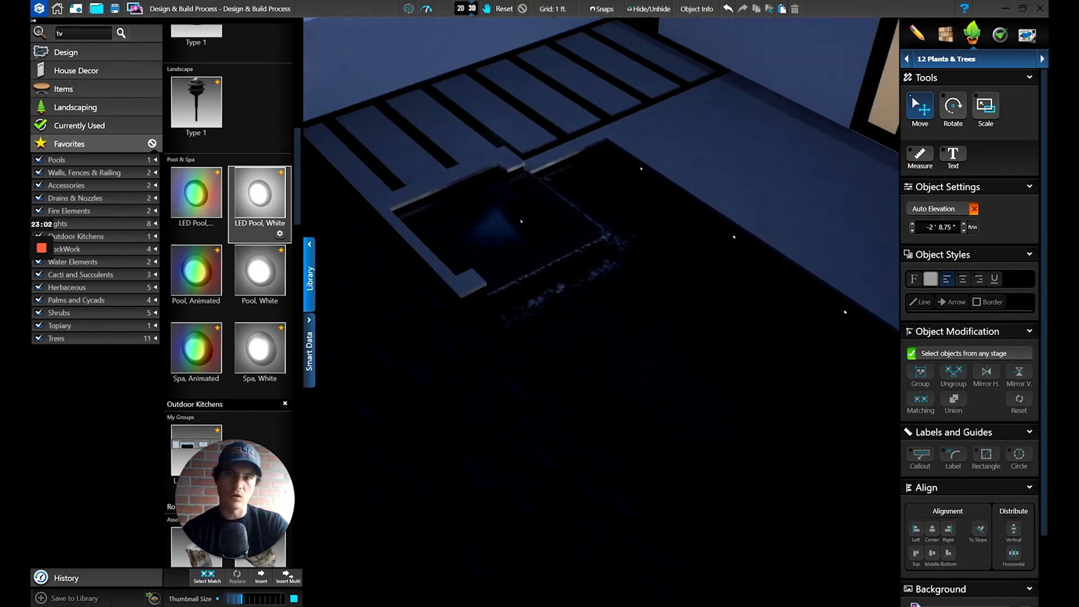
pyautogui.scroll(8, 663, 222)
pyautogui.moveTo(562, 237); pyautogui.dragTo(865, 250, button='middle')
pyautogui.moveTo(505, 273); pyautogui.dragTo(736, 606, button='middle')
pyautogui.click(688, 273)
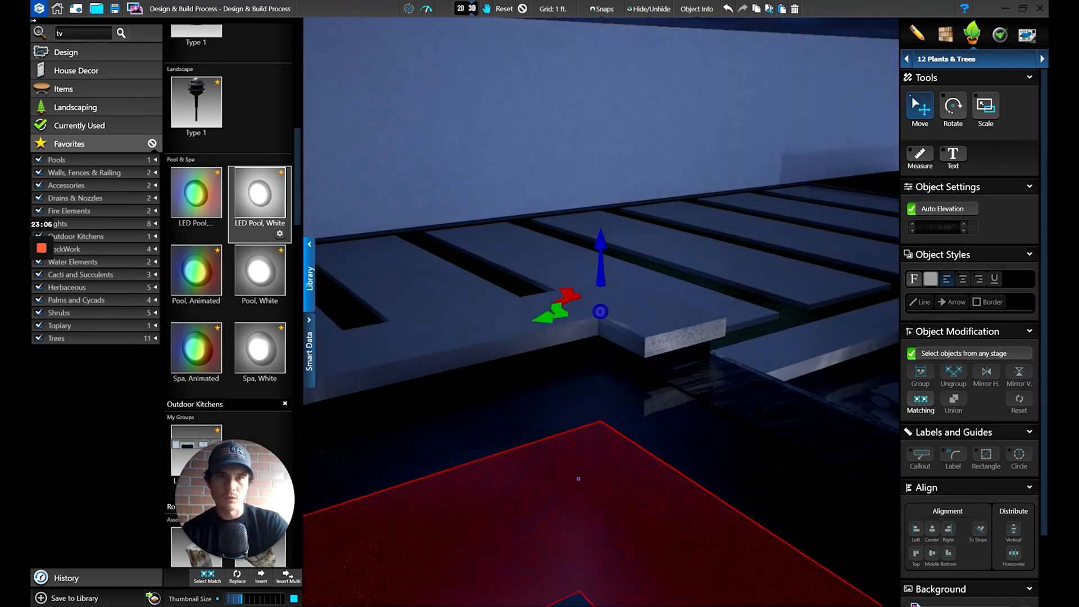
pyautogui.moveTo(691, 543); pyautogui.dragTo(700, 499, button='right')
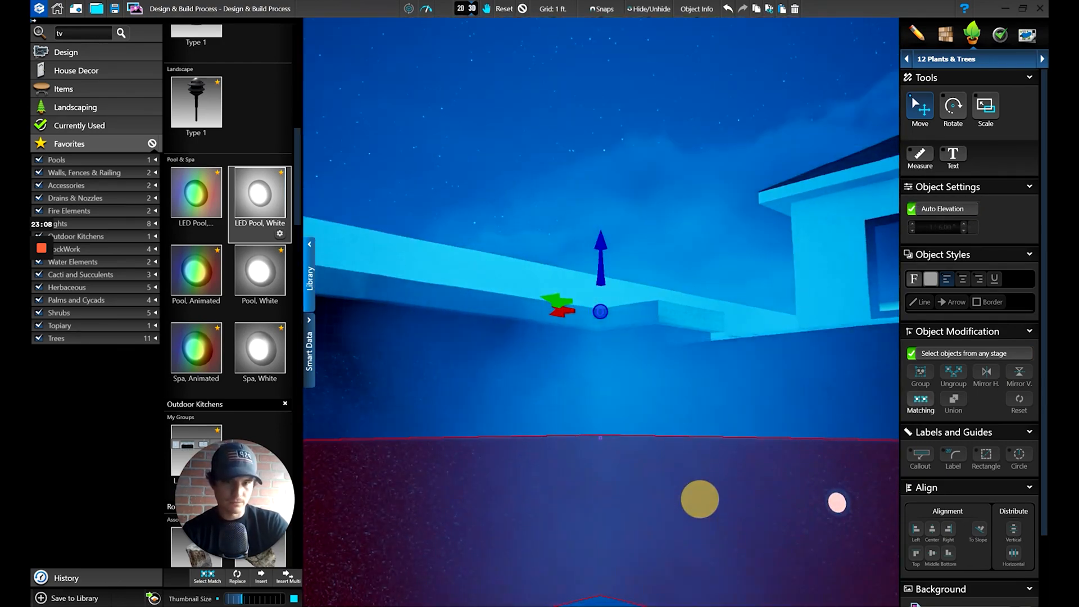
pyautogui.click(841, 506)
# Step: Inspect the spa light from above and up close, and select all the LED lights in the pool and spa
pyautogui.moveTo(841, 505); pyautogui.dragTo(641, 253, button='middle')
pyautogui.moveTo(640, 253); pyautogui.dragTo(788, 399, button='right')
pyautogui.scroll(-4, 788, 400)
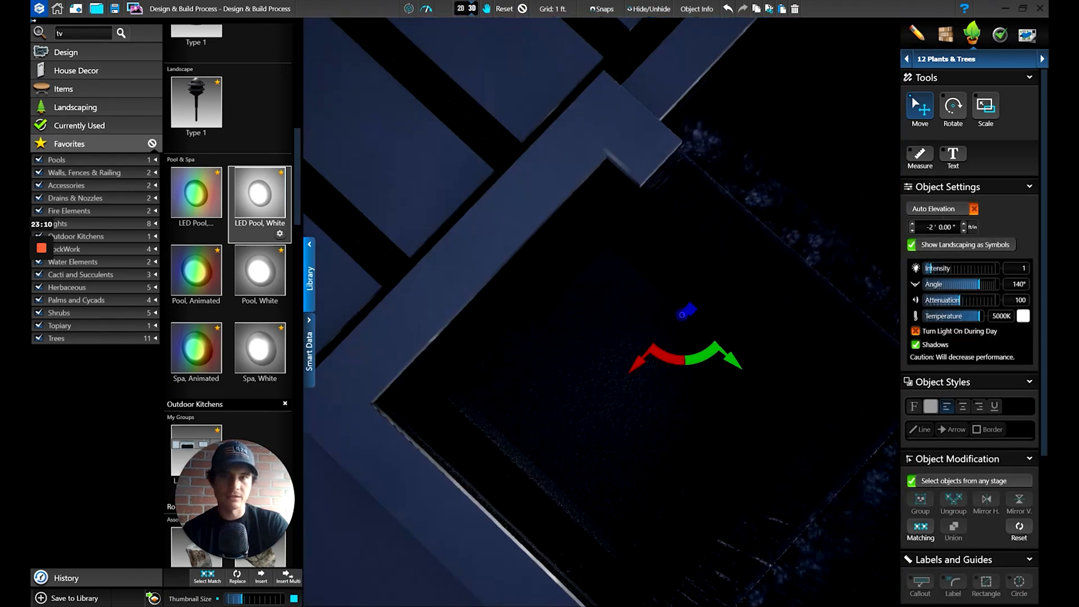
pyautogui.moveTo(788, 399); pyautogui.dragTo(488, 604, button='middle')
pyautogui.moveTo(708, 388); pyautogui.dragTo(652, 302, button='right')
pyautogui.scroll(4, 650, 324)
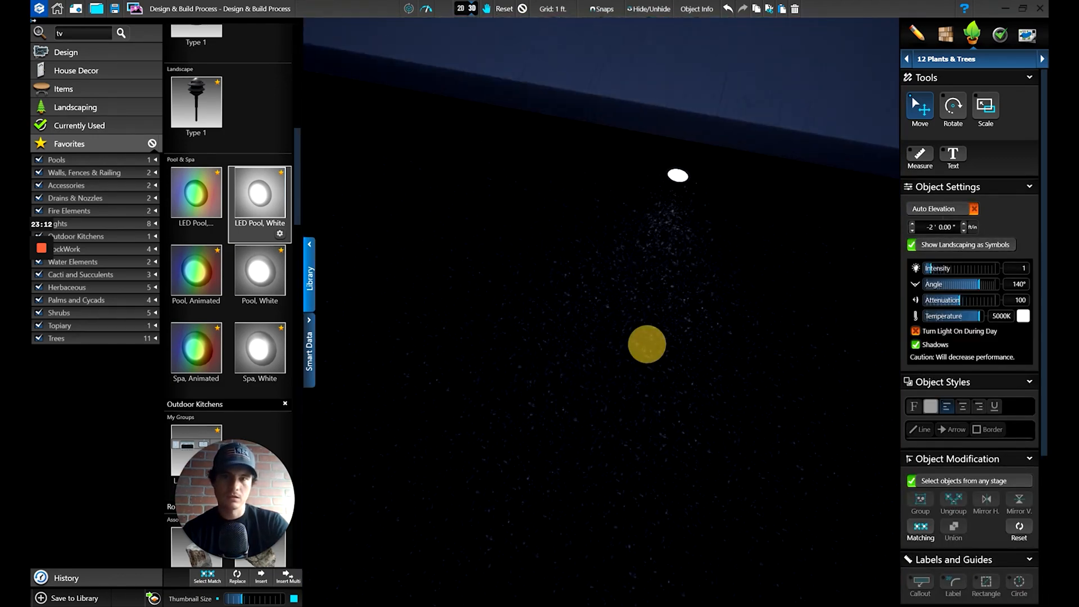
pyautogui.moveTo(646, 344); pyautogui.dragTo(684, 222, button='right')
pyautogui.scroll(-4, 695, 170)
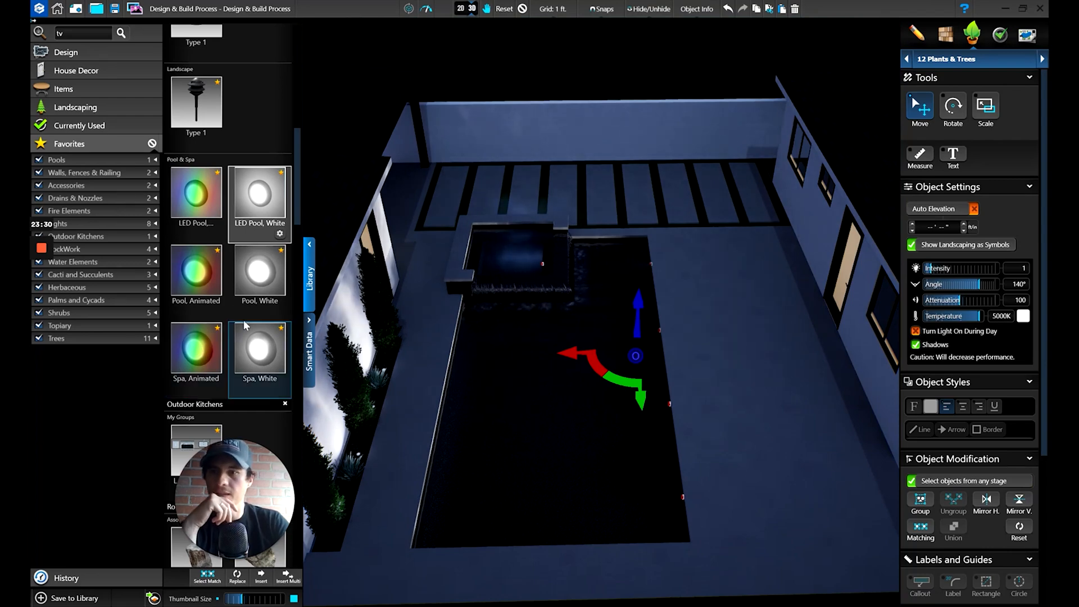
# Step: Try the multicolour LED Pool light on all selected pool and spa lights, and replace them with LED Pool, White again
pyautogui.click(195, 209)
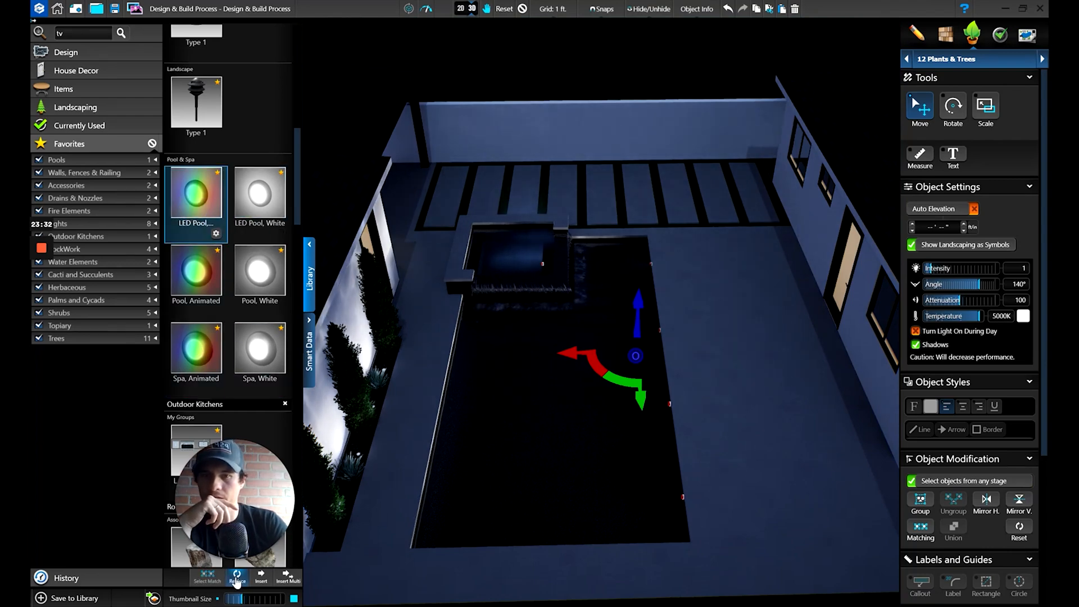
pyautogui.moveTo(675, 467); pyautogui.dragTo(647, 437, button='middle')
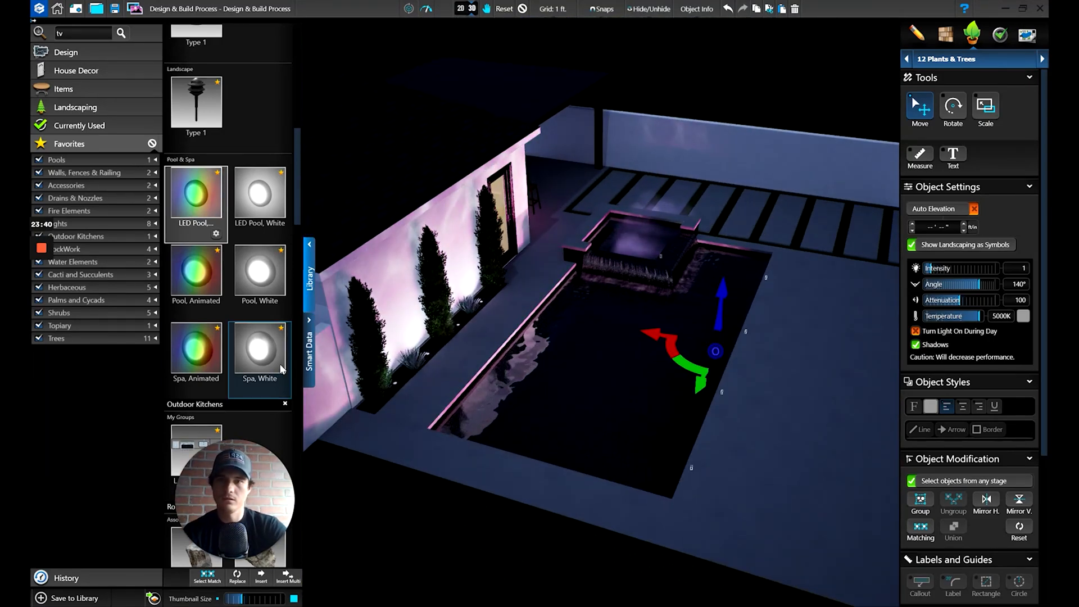
pyautogui.click(260, 200)
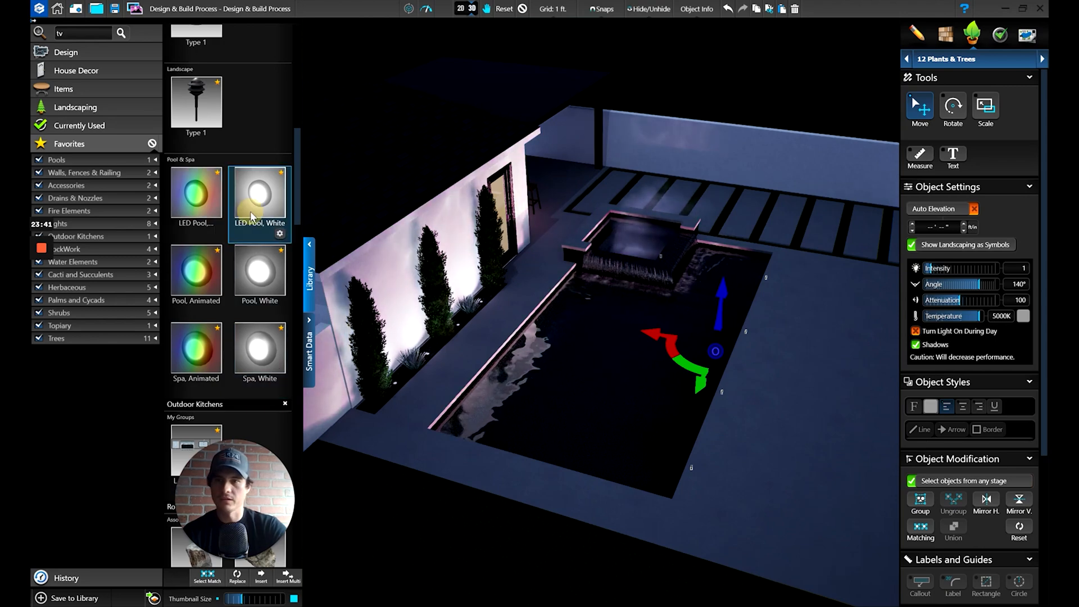
pyautogui.click(238, 575)
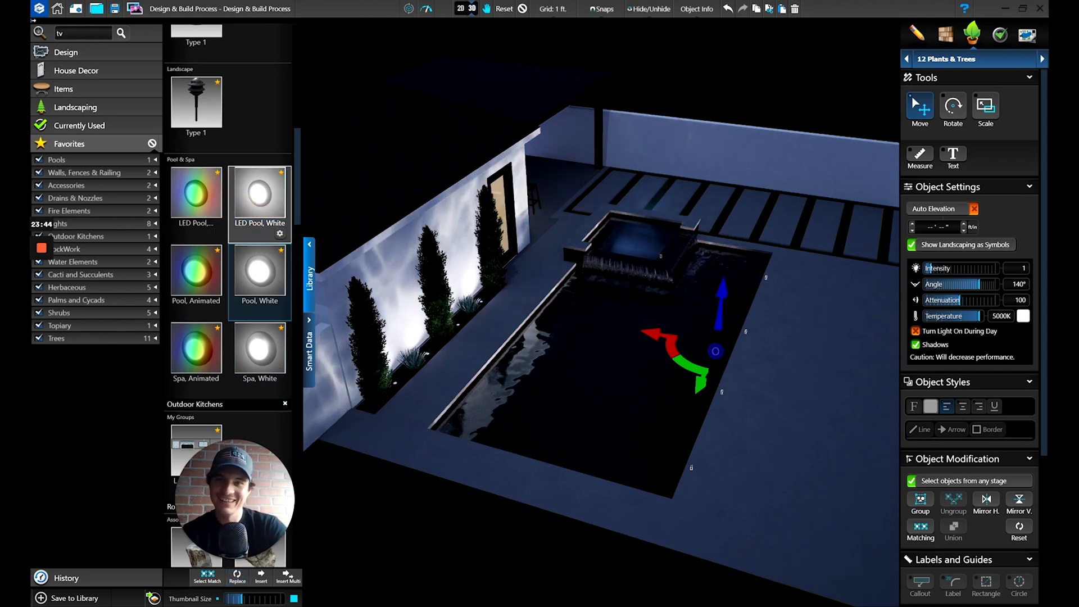
# Step: Include the Lights category in the Items library to find fixtures for the house wall
pyautogui.moveTo(869, 277); pyautogui.dragTo(767, 402)
pyautogui.moveTo(720, 334); pyautogui.dragTo(620, 294)
pyautogui.moveTo(619, 294); pyautogui.dragTo(669, 419, button='right')
pyautogui.scroll(3, 601, 312)
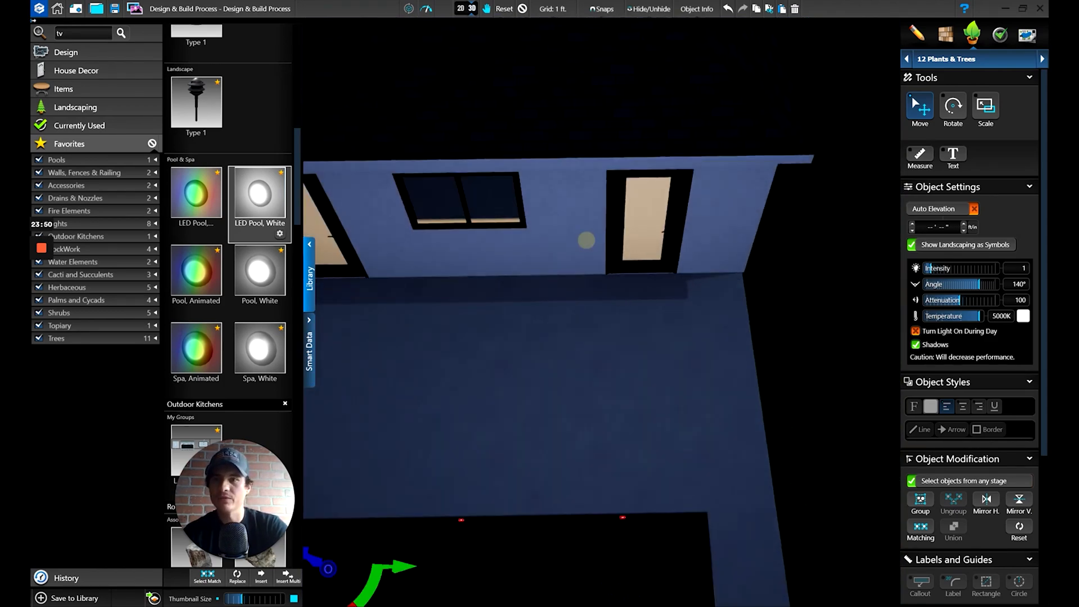
pyautogui.moveTo(586, 240); pyautogui.dragTo(589, 205)
pyautogui.moveTo(302, 163); pyautogui.dragTo(285, 69)
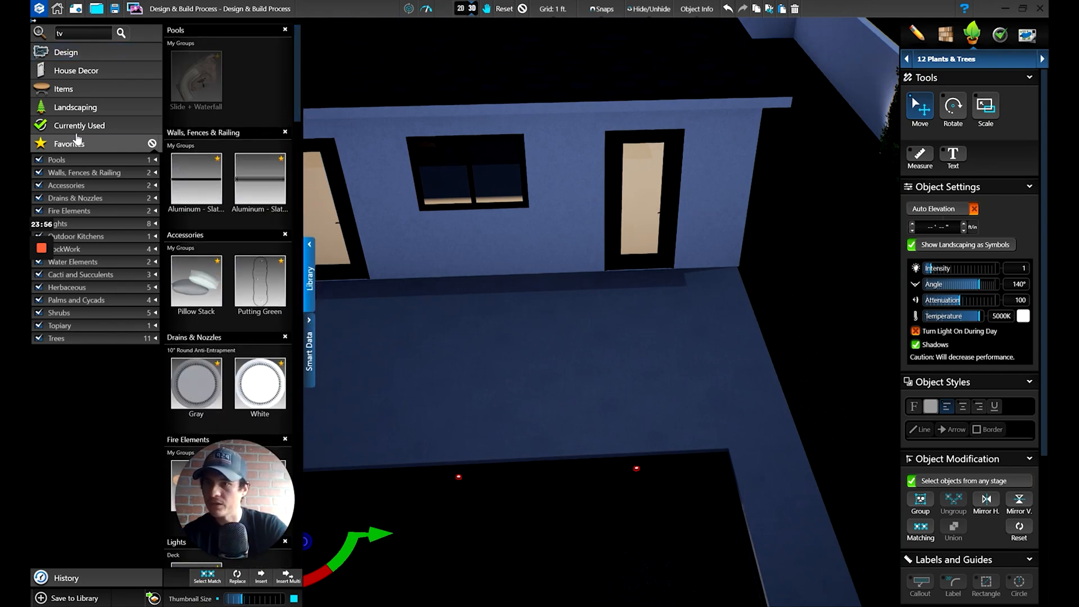
pyautogui.click(63, 89)
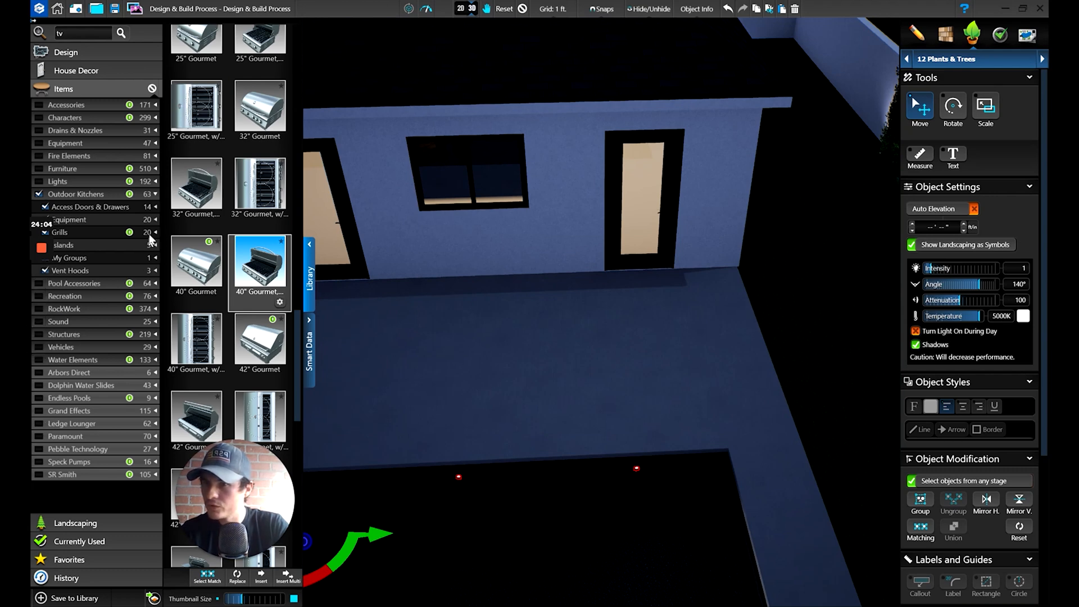
pyautogui.click(38, 183)
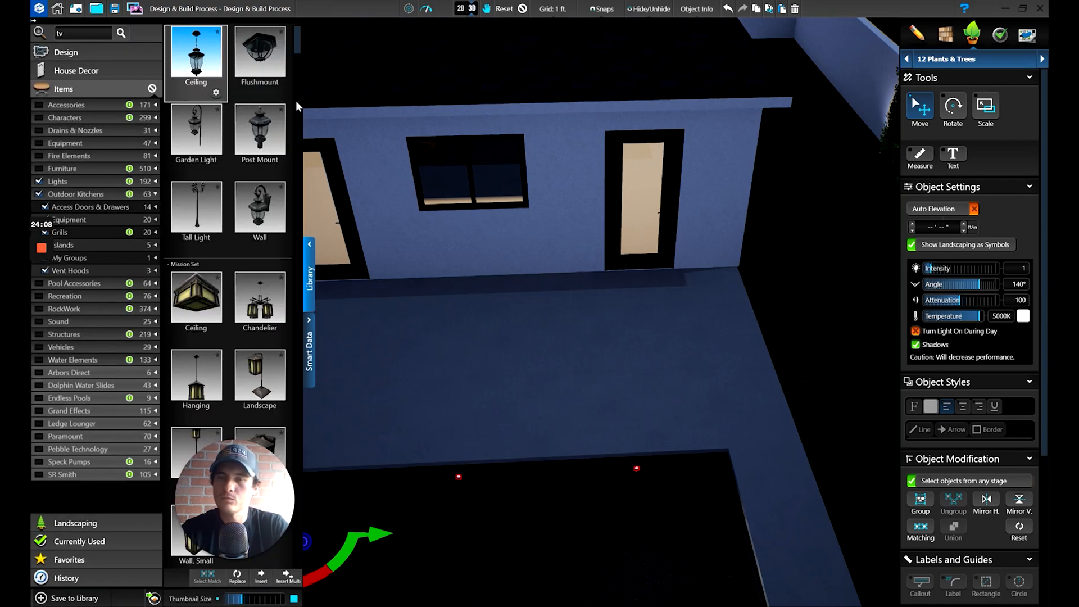
# Step: Place a Type 4 wall light between the end door and the corner of the house, raised to 1' 10.50"
pyautogui.moveTo(296, 38); pyautogui.dragTo(309, 427)
pyautogui.moveTo(191, 194); pyautogui.dragTo(708, 176)
pyautogui.moveTo(707, 218); pyautogui.dragTo(675, 222, button='middle')
pyautogui.scroll(3, 675, 223)
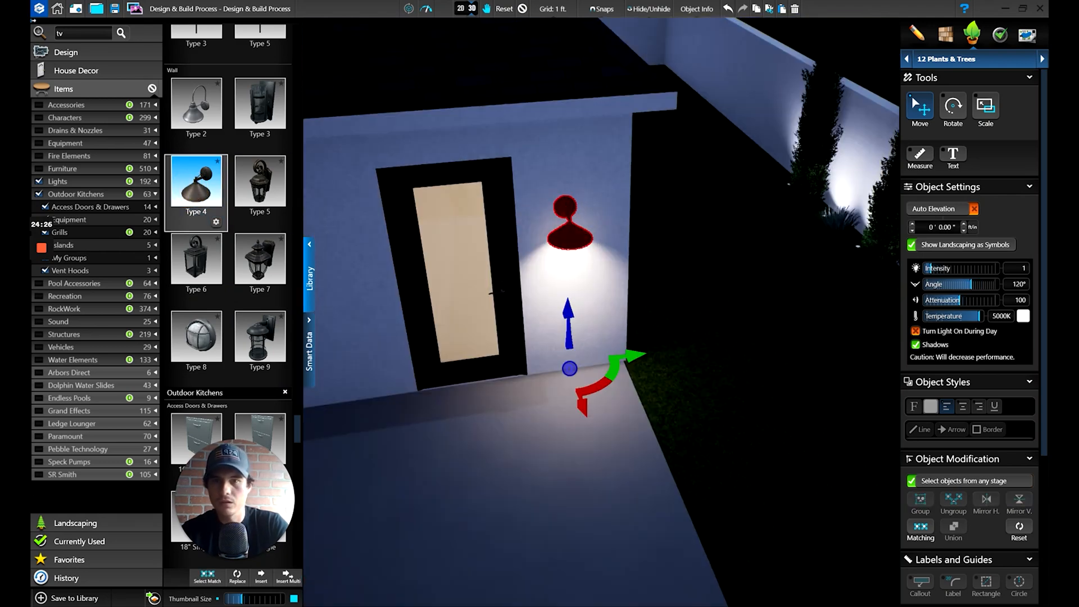
pyautogui.moveTo(568, 323); pyautogui.dragTo(574, 269)
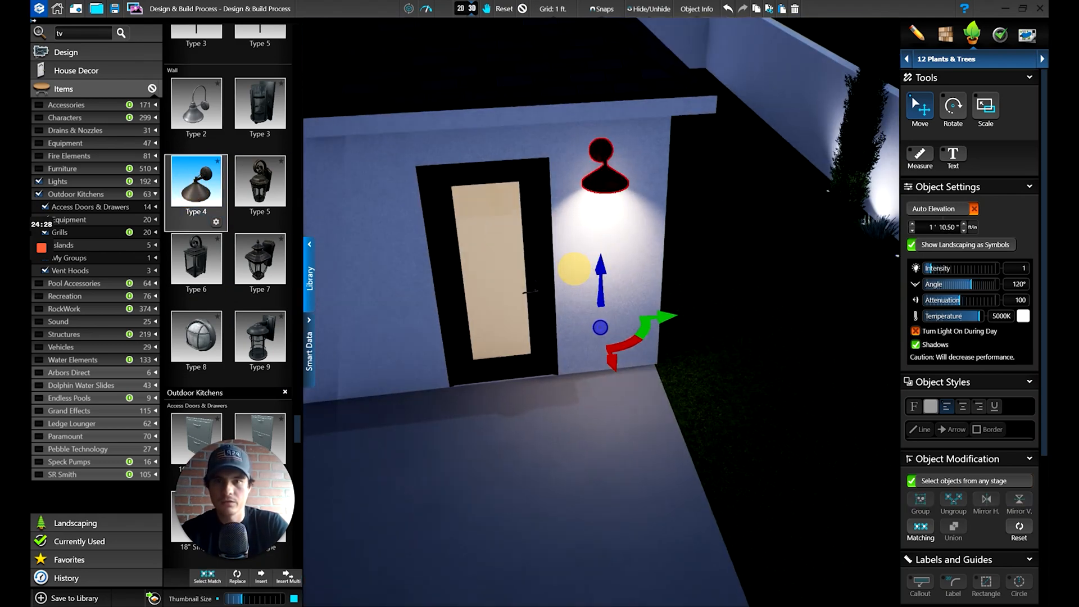
pyautogui.moveTo(662, 316); pyautogui.dragTo(674, 316)
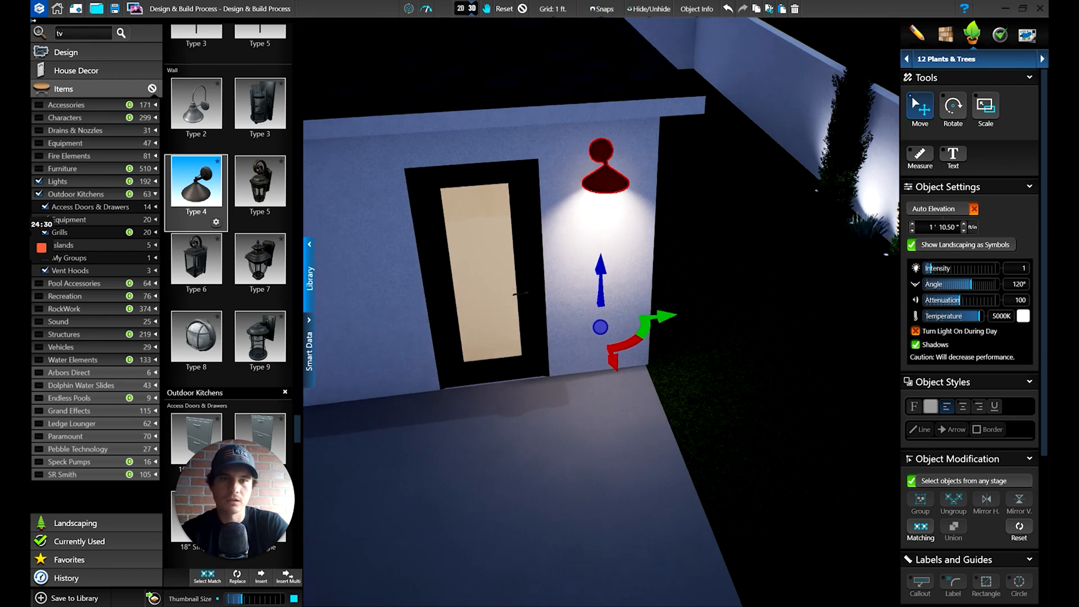
# Step: Add copies of the wall light beside the house's second door and at the far end of the wall past the window
pyautogui.moveTo(715, 325); pyautogui.dragTo(691, 296, button='middle')
pyautogui.scroll(-4, 683, 262)
pyautogui.moveTo(545, 200); pyautogui.dragTo(676, 197, button='middle')
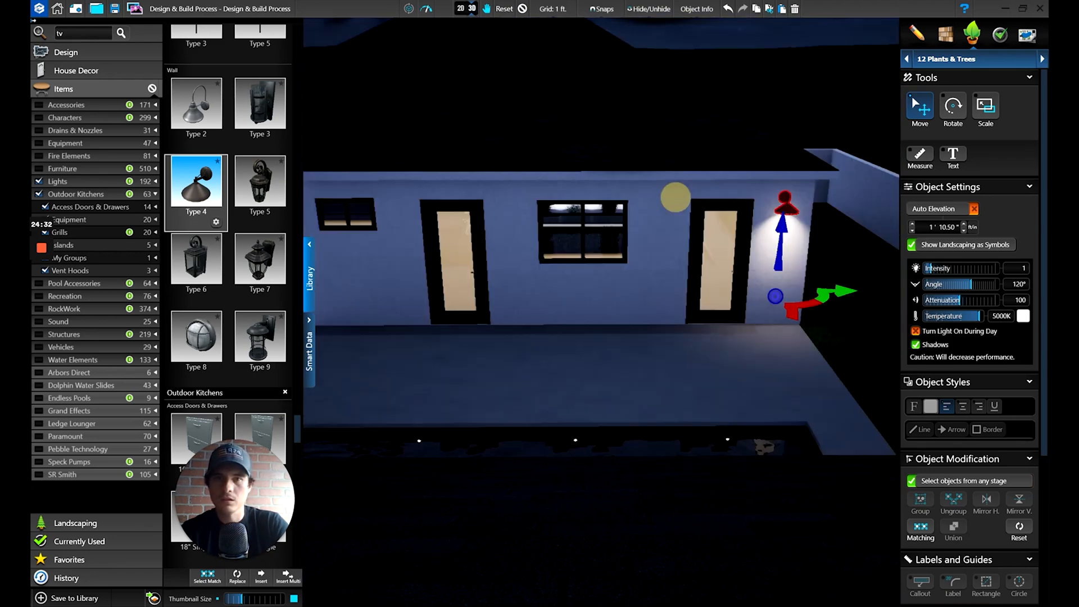
pyautogui.click(782, 9)
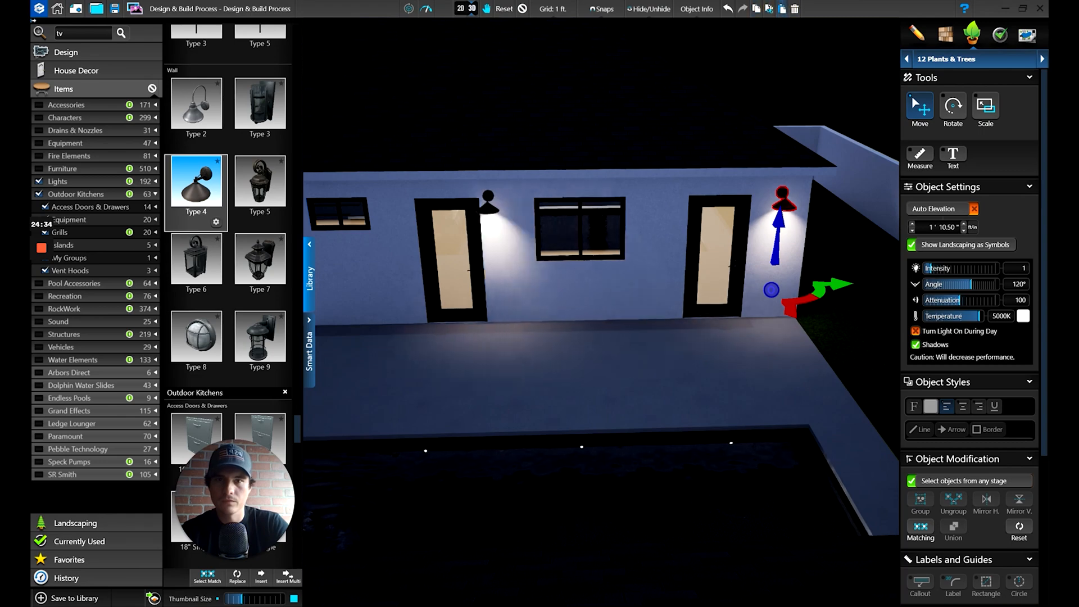
pyautogui.click(392, 205)
pyautogui.moveTo(392, 205); pyautogui.dragTo(678, 233, button='middle')
pyautogui.click(783, 9)
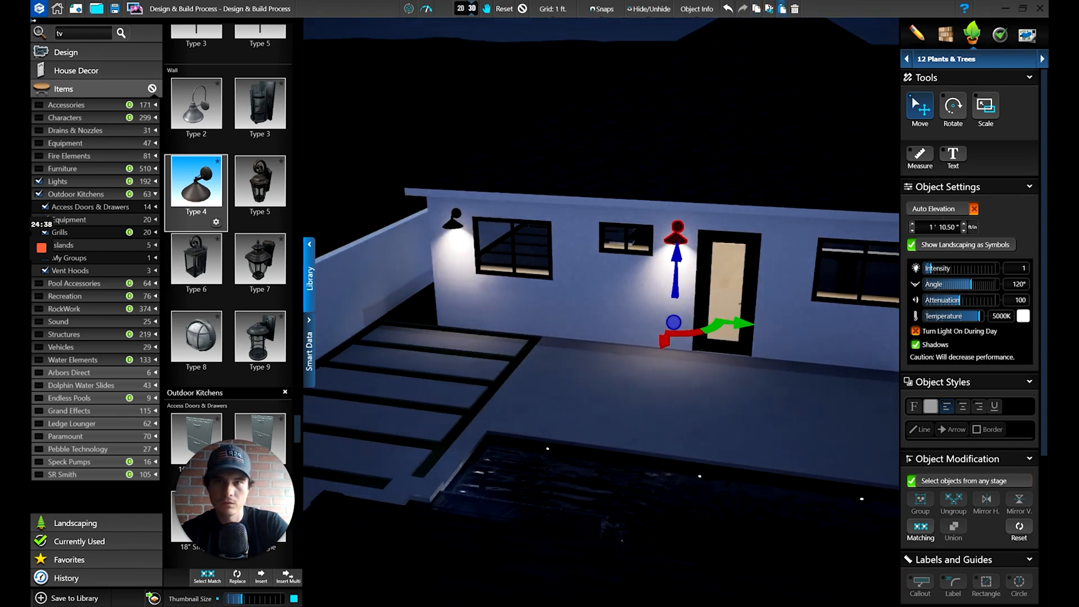
pyautogui.click(451, 231)
# Step: Place a copy of the wall light on the outdoor kitchen wall on one side of the TV, facing out from the wall
pyautogui.moveTo(451, 231); pyautogui.dragTo(585, 315, button='middle')
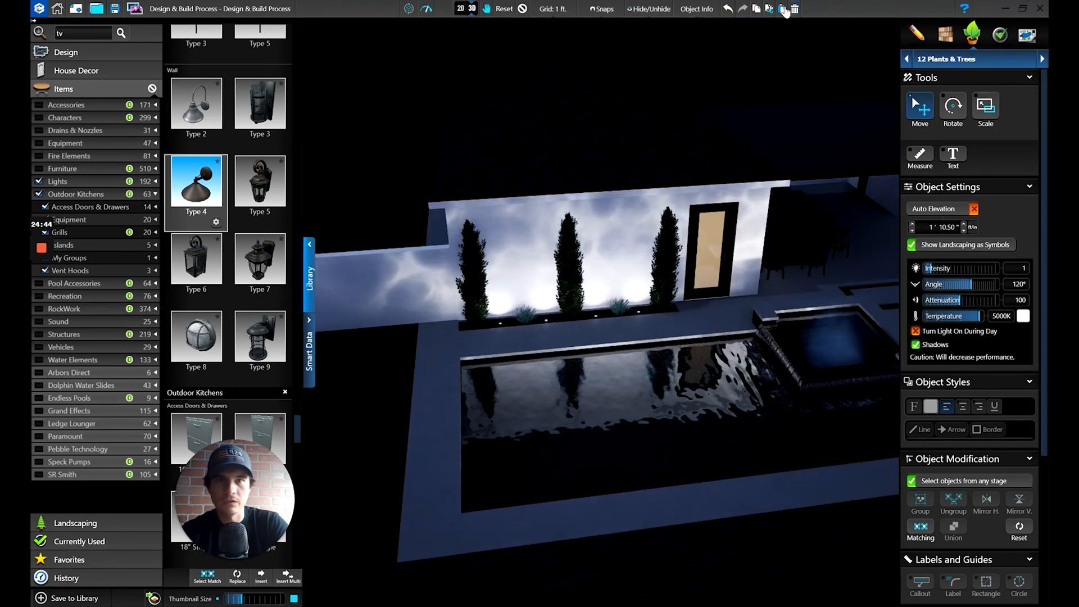
pyautogui.moveTo(671, 211); pyautogui.dragTo(627, 295, button='middle')
pyautogui.moveTo(613, 317); pyautogui.dragTo(522, 312)
pyautogui.moveTo(523, 311); pyautogui.dragTo(705, 251, button='middle')
pyautogui.moveTo(705, 251); pyautogui.dragTo(693, 259, button='right')
pyautogui.moveTo(692, 260); pyautogui.dragTo(499, 259, button='middle')
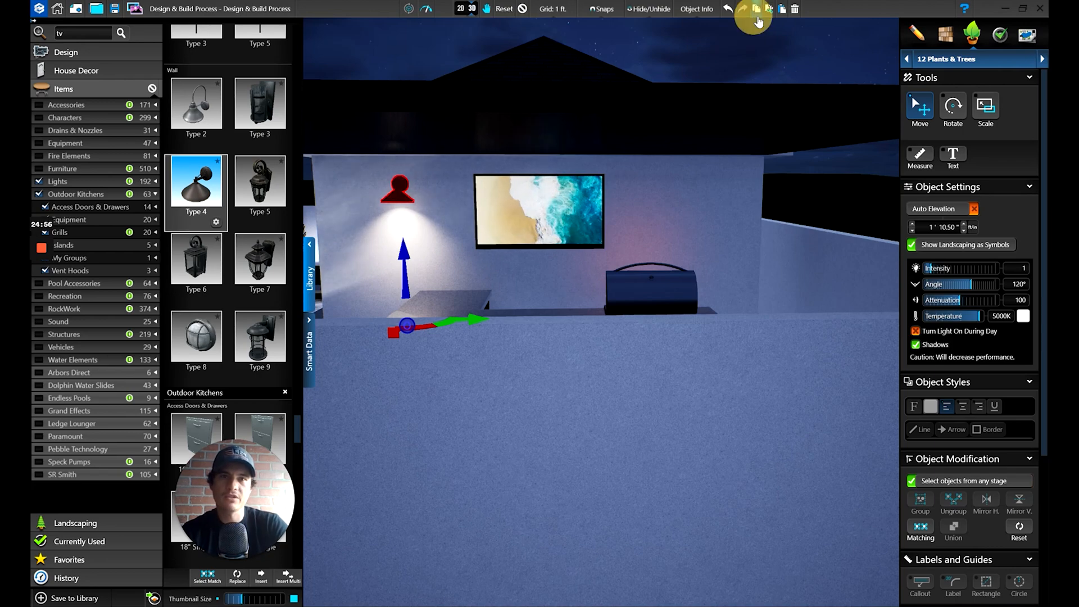
# Step: Place another copy of the wall light on the other side of the TV, above the grill, and deselect it
pyautogui.click(782, 9)
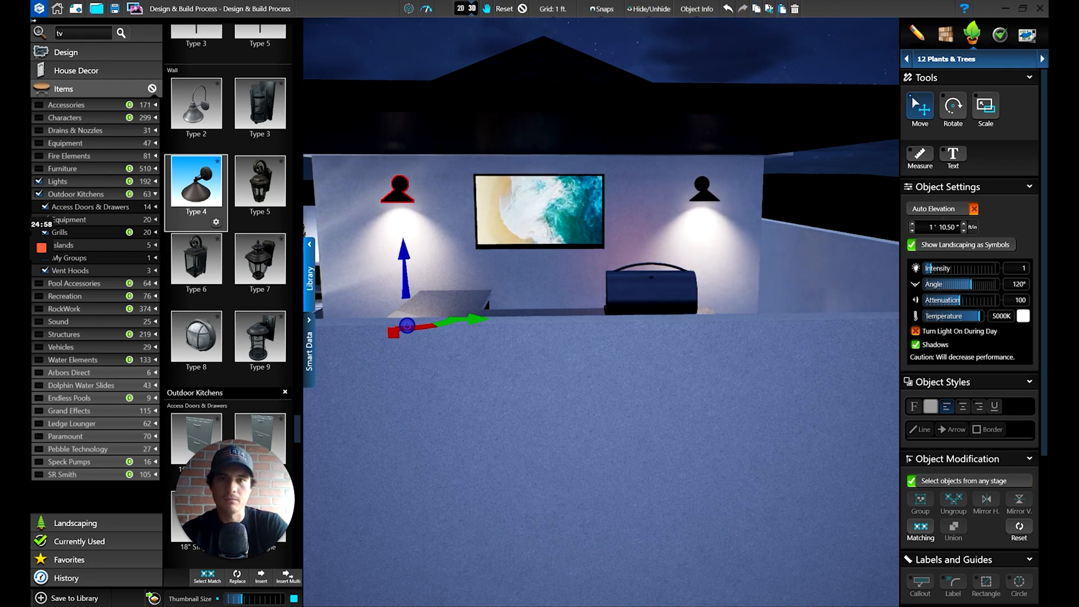
pyautogui.moveTo(695, 189); pyautogui.dragTo(602, 194, button='middle')
pyautogui.click(602, 195)
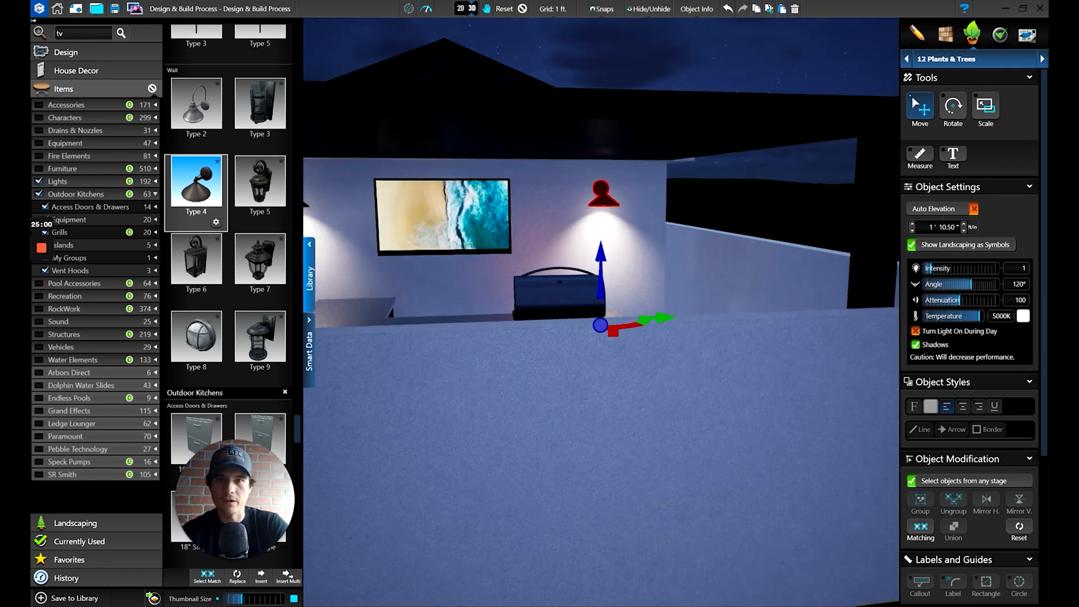
pyautogui.press('Escape')
# Step: Examine the night lighting around the outdoor kitchen, covered patio, boundary wall and stepping pad path
pyautogui.moveTo(603, 197); pyautogui.dragTo(579, 331, button='right')
pyautogui.scroll(-5, 589, 252)
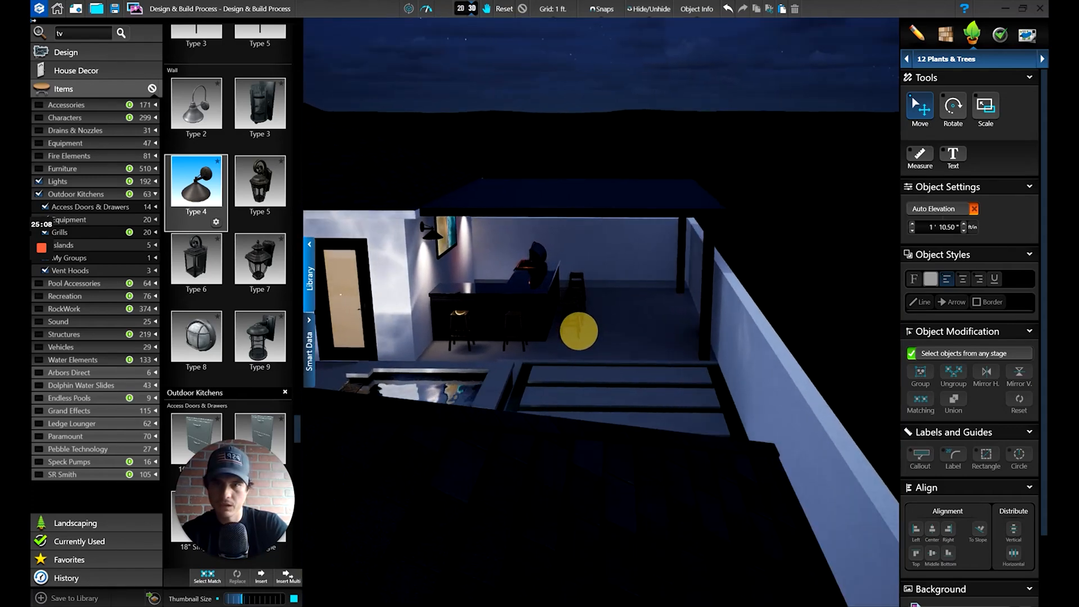
pyautogui.scroll(4, 579, 331)
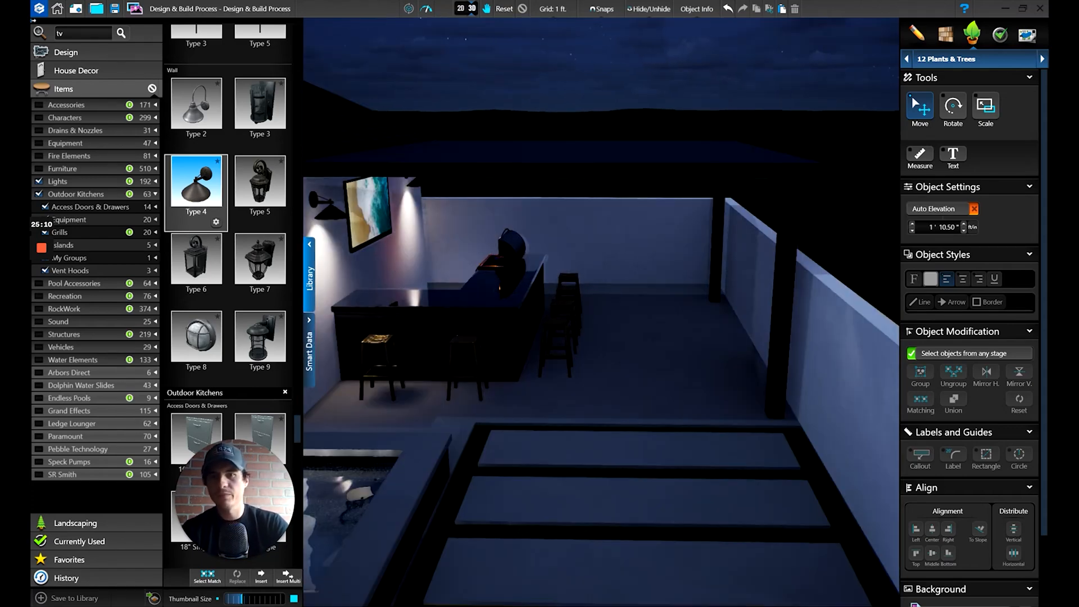
pyautogui.scroll(-1, 579, 331)
pyautogui.moveTo(629, 353)
pyautogui.mouseDown(button='right')
pyautogui.moveTo(545, 337)
pyautogui.moveTo(622, 366)
pyautogui.moveTo(722, 348)
pyautogui.mouseUp(button='right')
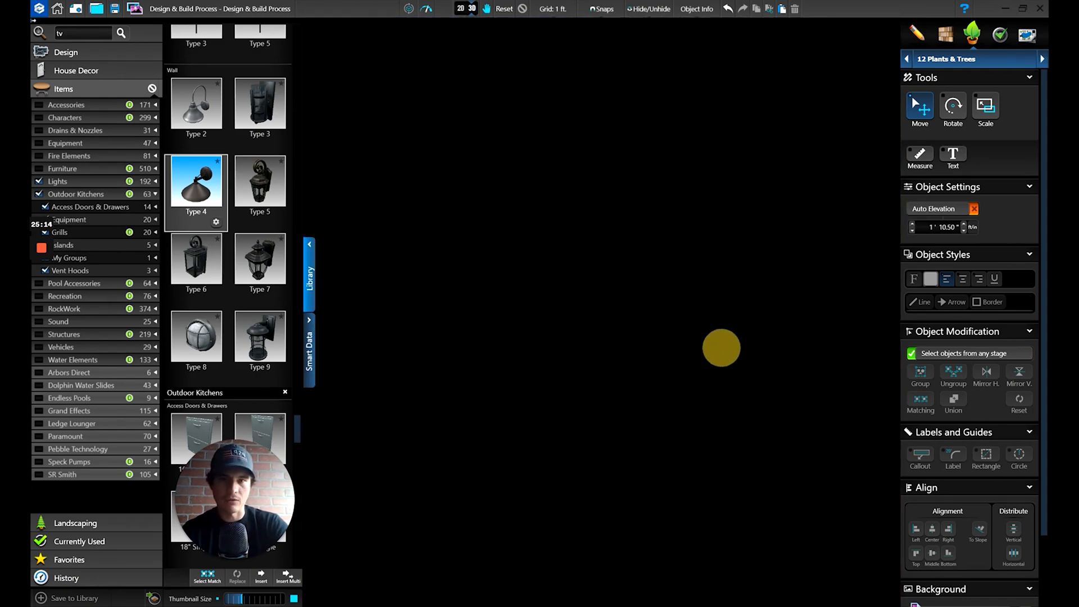
pyautogui.moveTo(778, 295)
pyautogui.mouseDown(button='right')
pyautogui.moveTo(795, 268)
pyautogui.moveTo(749, 301)
pyautogui.moveTo(771, 311)
pyautogui.moveTo(763, 326)
pyautogui.mouseUp(button='right')
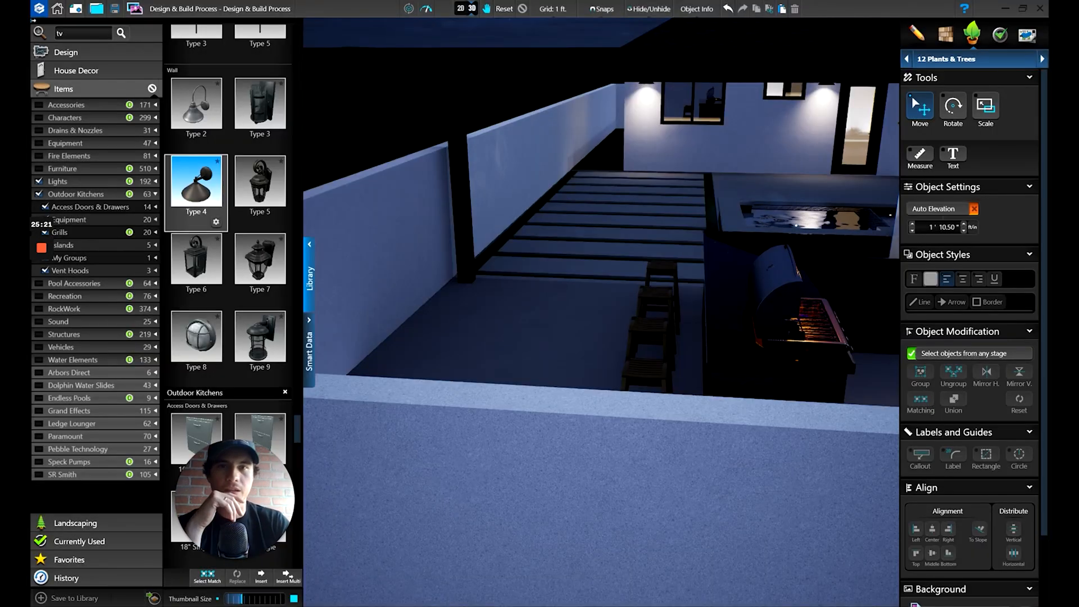
pyautogui.moveTo(763, 314); pyautogui.dragTo(468, 245, button='right')
pyautogui.scroll(-3, 805, 189)
pyautogui.moveTo(468, 245); pyautogui.dragTo(641, 71, button='middle')
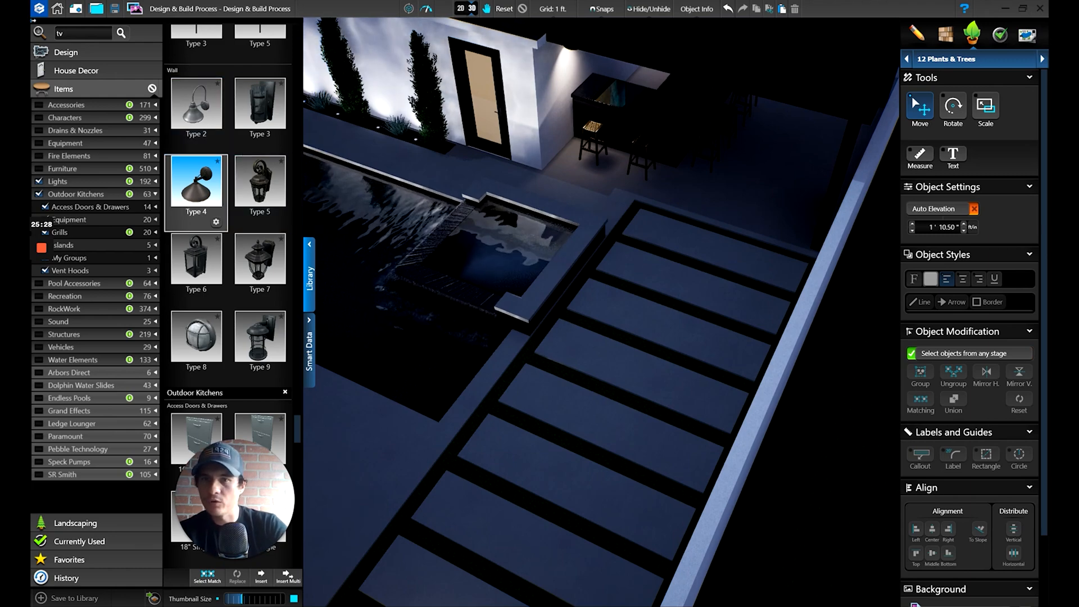
# Step: Copy the ground light near the last cypress into the grass gap between the first two stepping pads, at the spa-side end
pyautogui.doubleClick(415, 140)
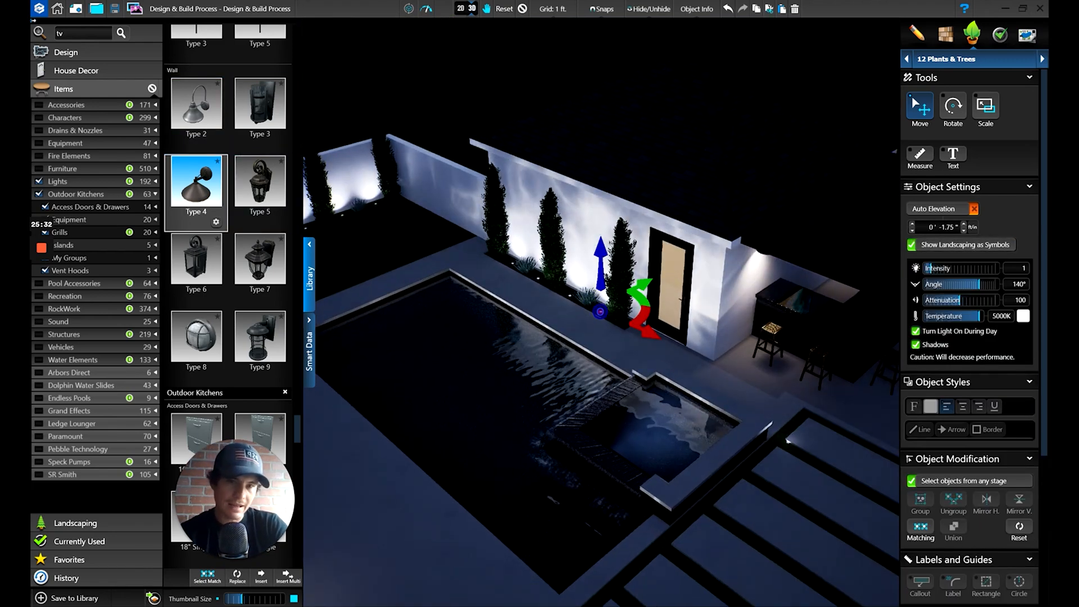
pyautogui.doubleClick(787, 446)
pyautogui.moveTo(787, 445); pyautogui.dragTo(696, 481, button='middle')
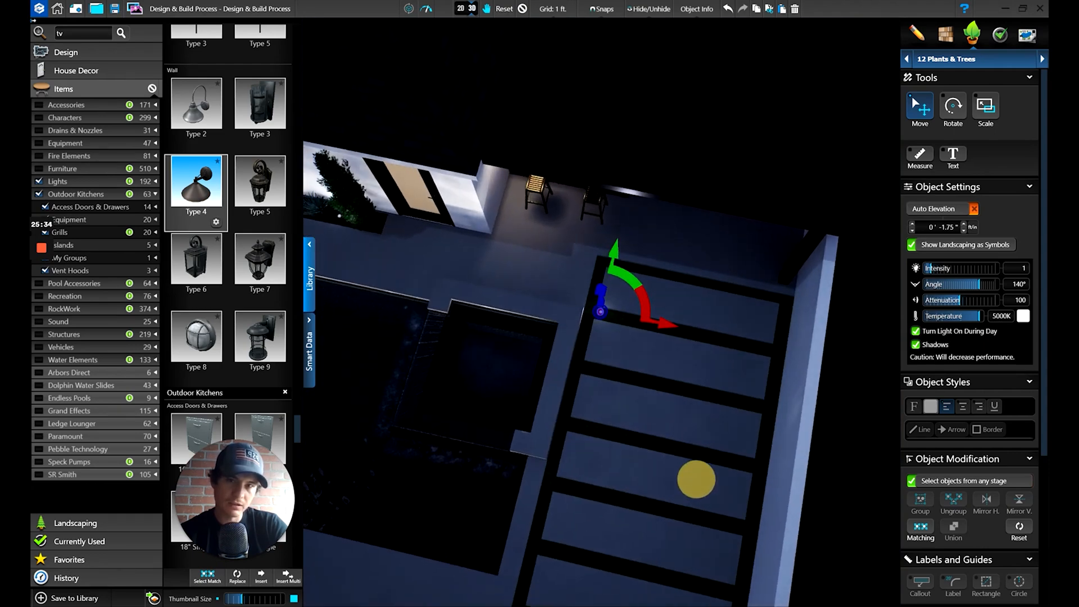
pyautogui.scroll(5, 696, 481)
pyautogui.doubleClick(511, 198)
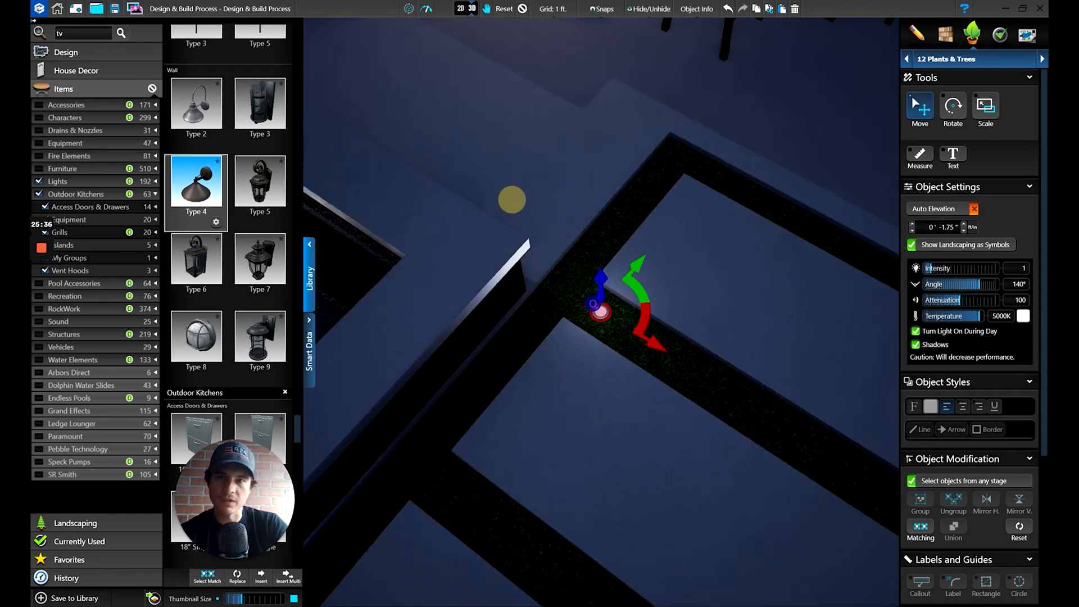
# Step: Place a matching ground light at the boundary-wall end of the same gap between the stepping pads and select it
pyautogui.scroll(-4, 511, 200)
pyautogui.moveTo(619, 386); pyautogui.dragTo(644, 356, button='middle')
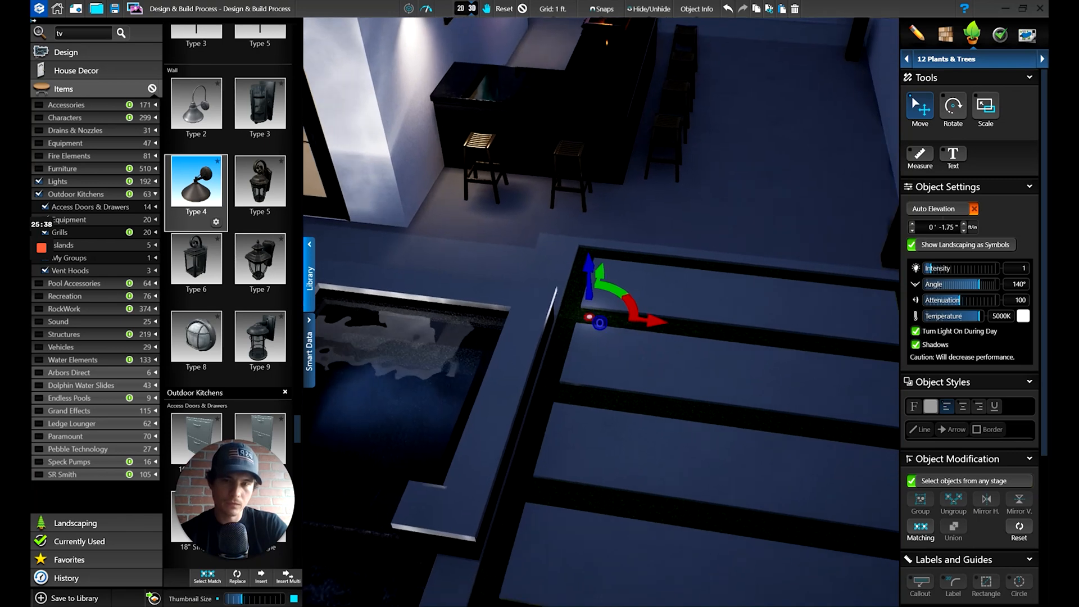
pyautogui.moveTo(644, 355); pyautogui.dragTo(537, 312, button='right')
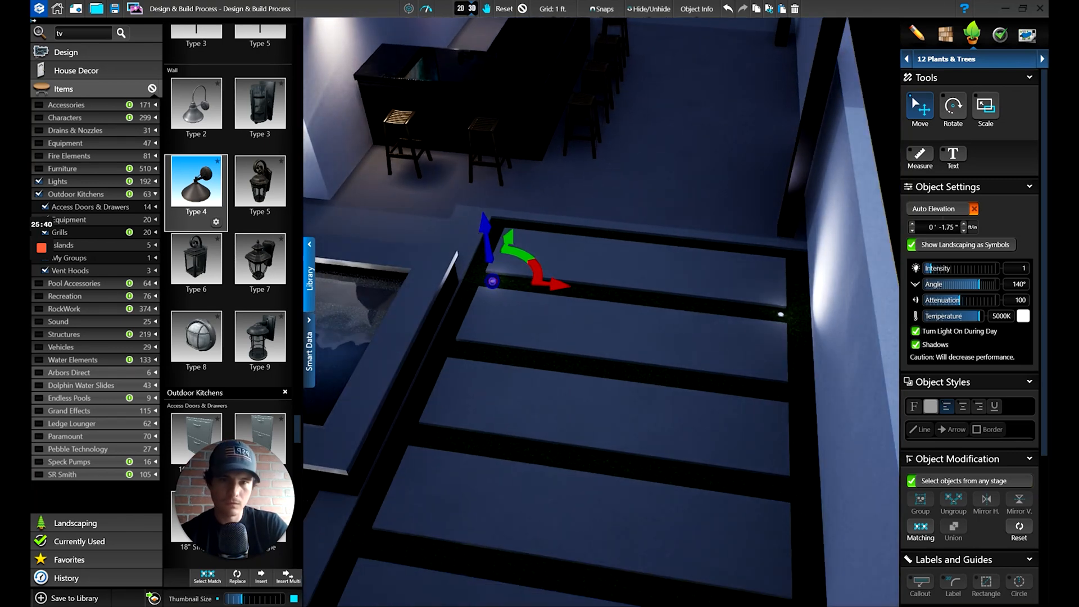
pyautogui.doubleClick(780, 314)
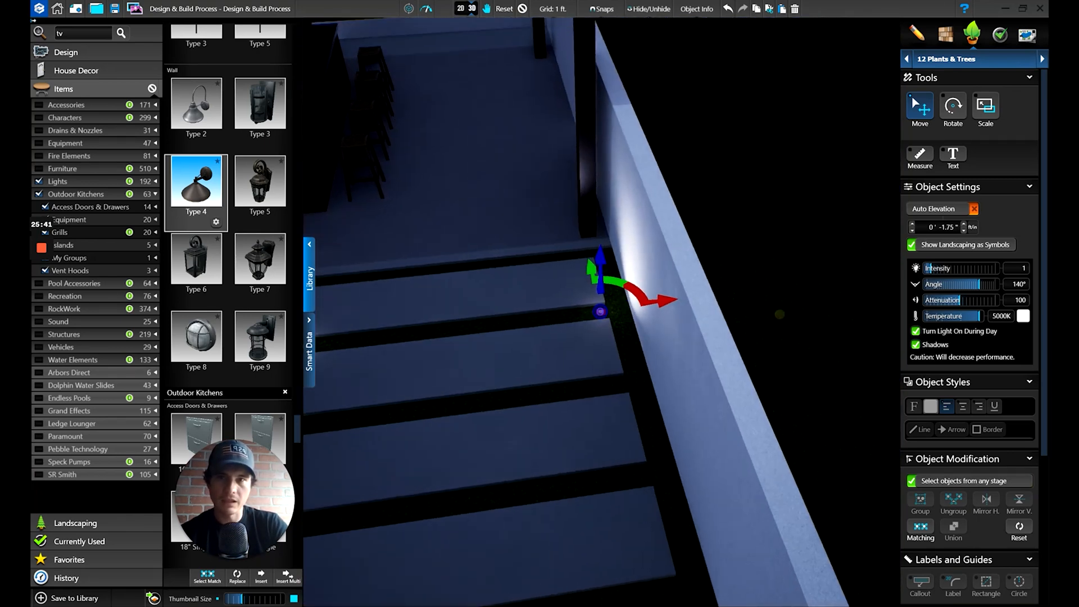
# Step: In the 2D plan, copy the pair of ground lights into each remaining gap and past the last stepping pad by the house
pyautogui.click(459, 8)
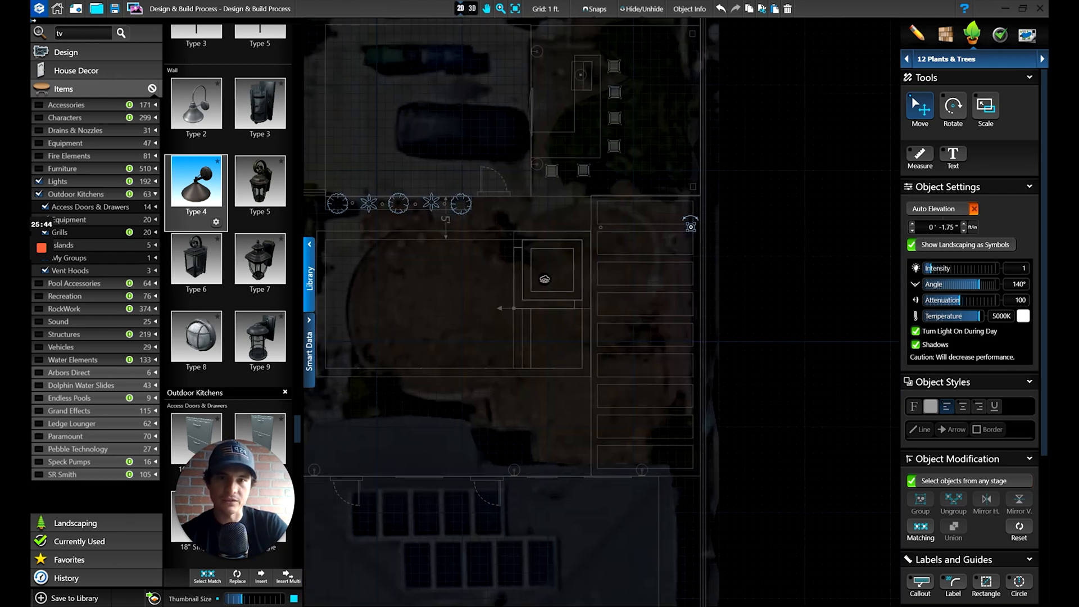
pyautogui.scroll(3, 678, 214)
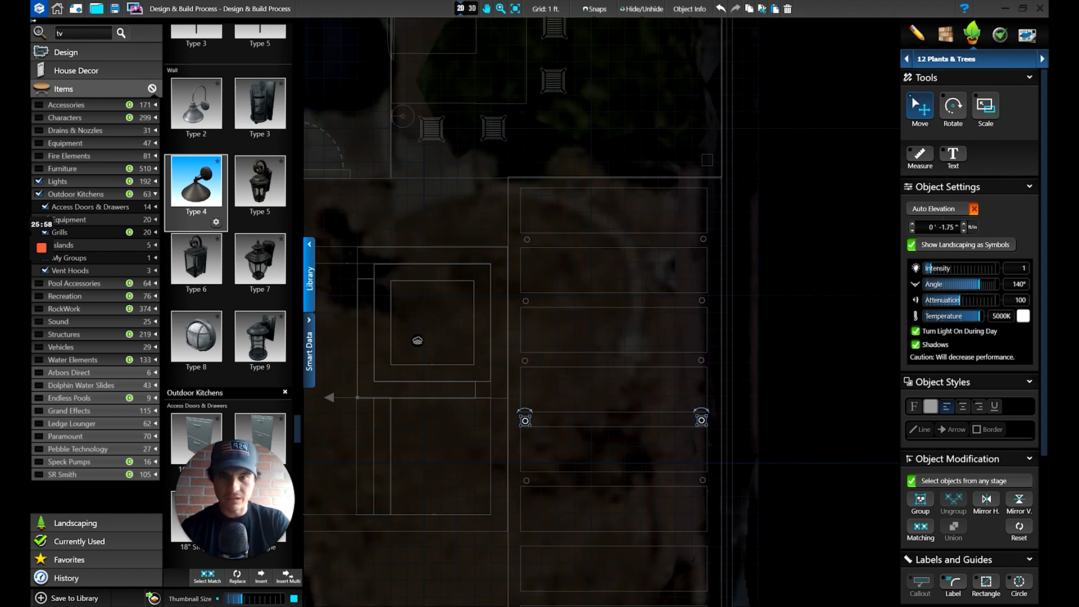
pyautogui.scroll(-3, 529, 312)
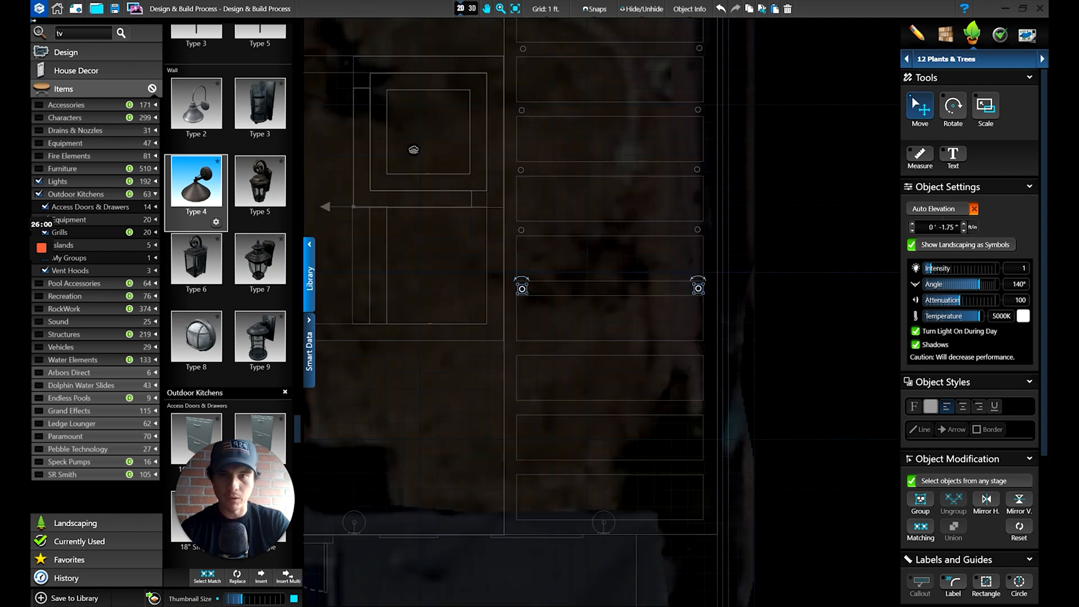
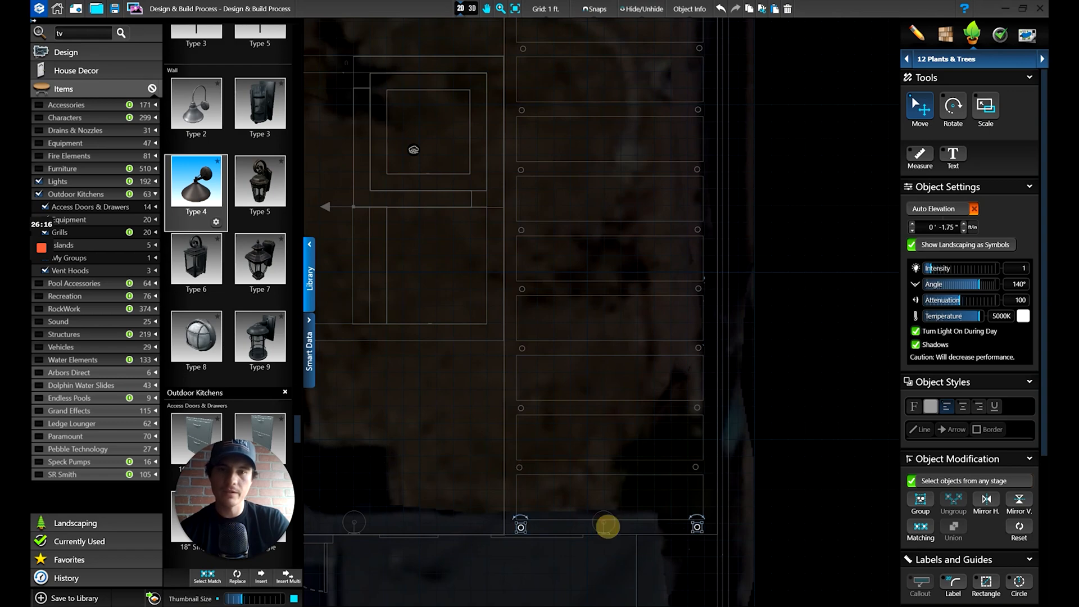
# Step: Inspect the lit stepping pad path and boundary wall in 3D, both up close and from a distance
pyautogui.click(472, 9)
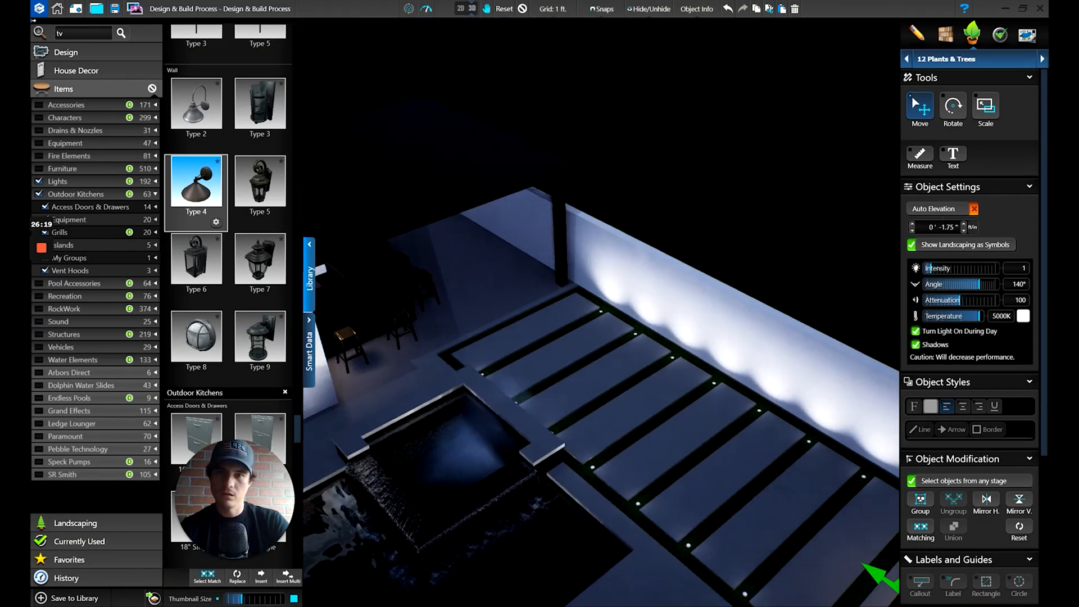
pyautogui.scroll(-5, 752, 521)
pyautogui.moveTo(751, 521); pyautogui.dragTo(838, 451, button='right')
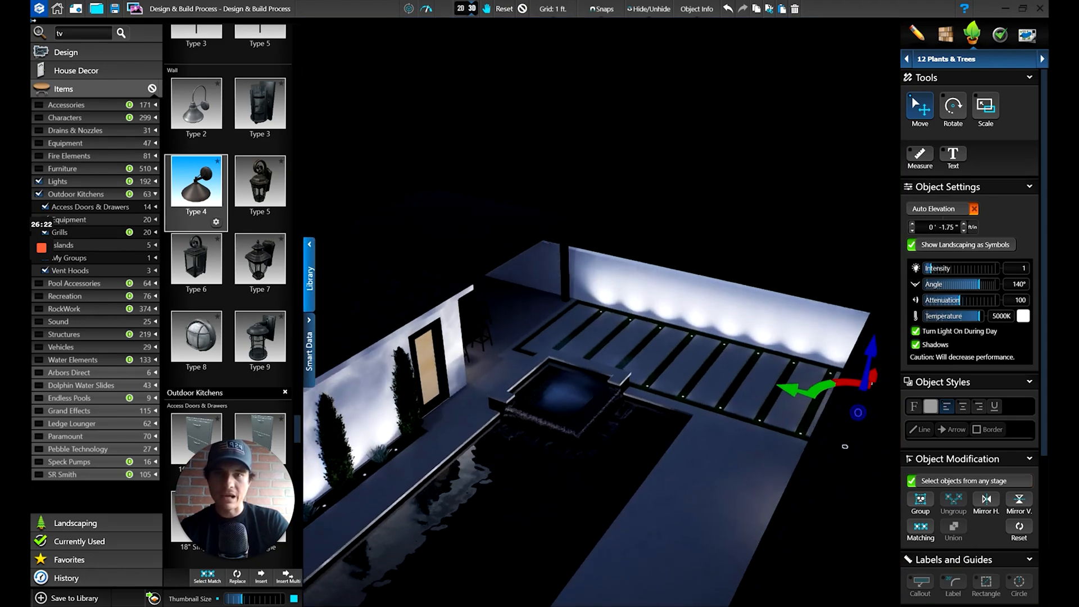
pyautogui.scroll(5, 838, 452)
pyautogui.moveTo(724, 327); pyautogui.dragTo(720, 306, button='right')
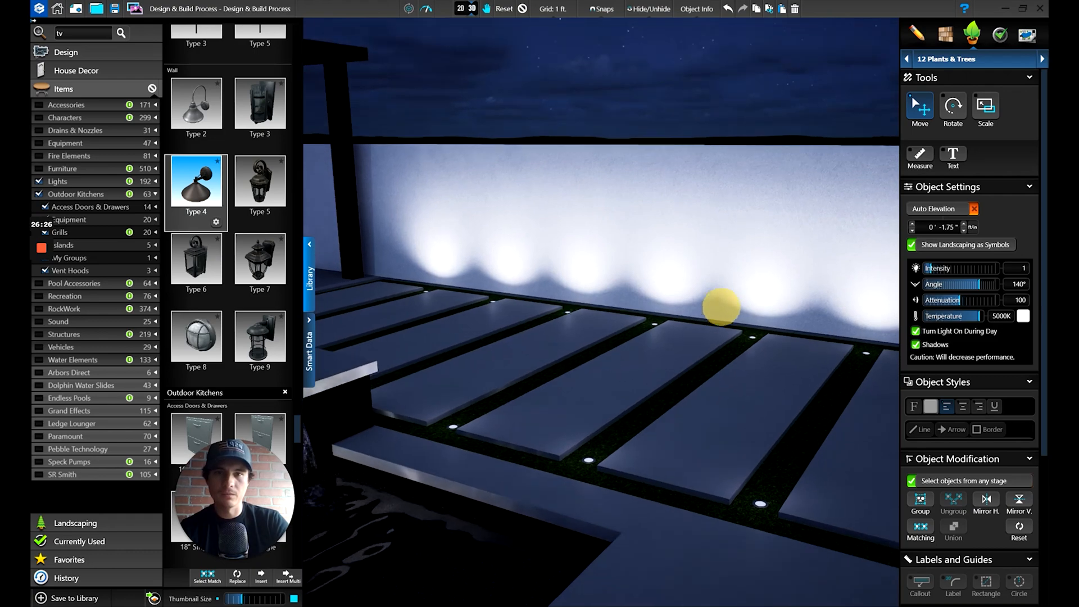
pyautogui.scroll(-5, 721, 306)
pyautogui.scroll(5, 740, 349)
pyautogui.scroll(-5, 739, 347)
pyautogui.moveTo(740, 347); pyautogui.dragTo(659, 361, button='right')
pyautogui.scroll(4, 600, 354)
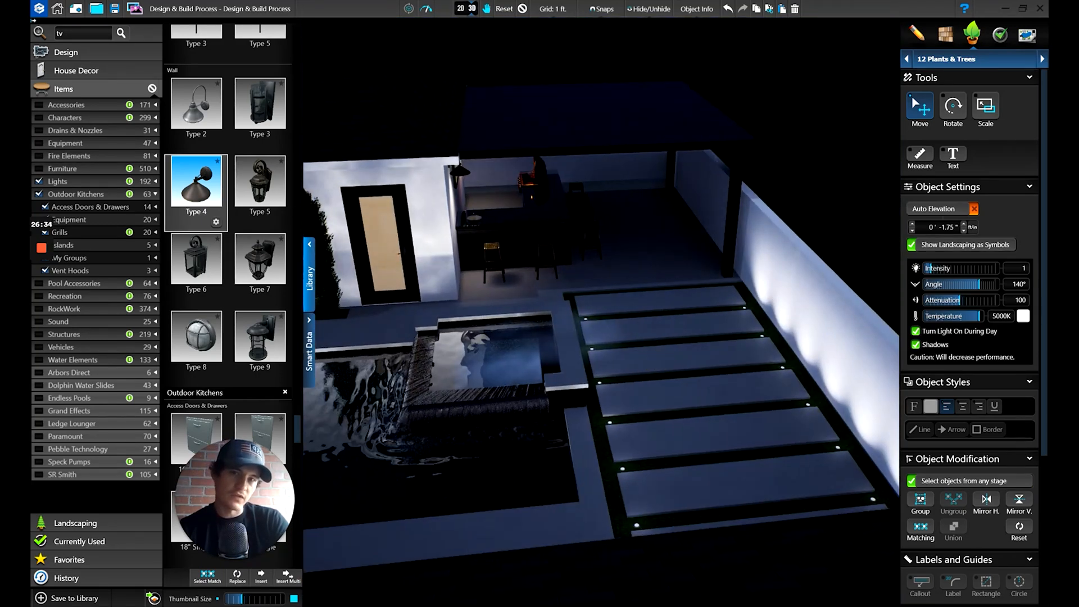
# Step: Check the covered outdoor kitchen from the stepping pad path at eye level, and save the design
pyautogui.scroll(5, 565, 242)
pyautogui.moveTo(564, 242); pyautogui.dragTo(557, 135)
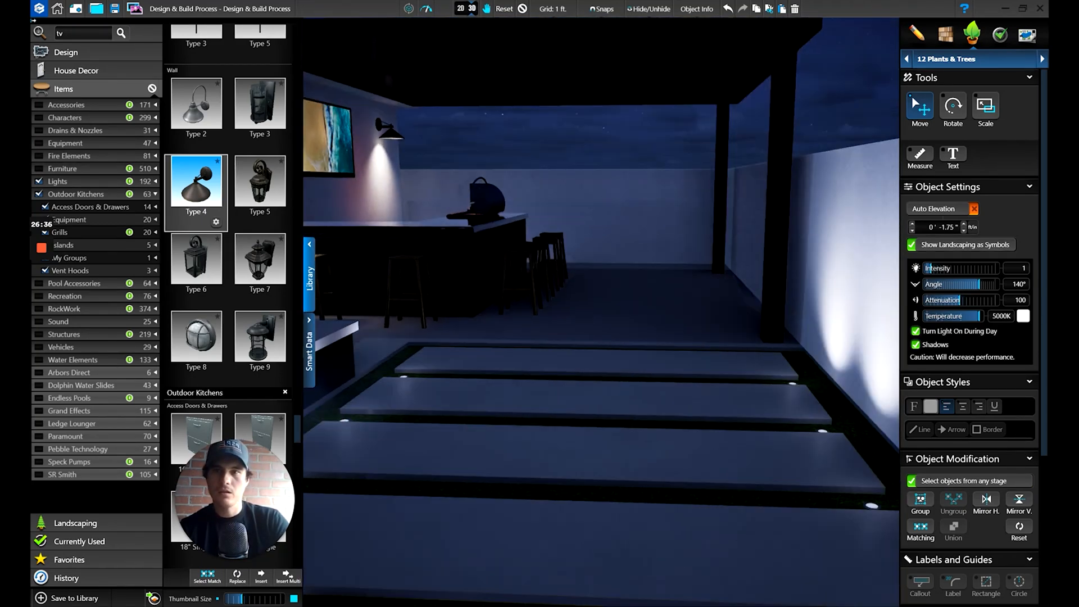
pyautogui.hotkey('ctrl', 's')
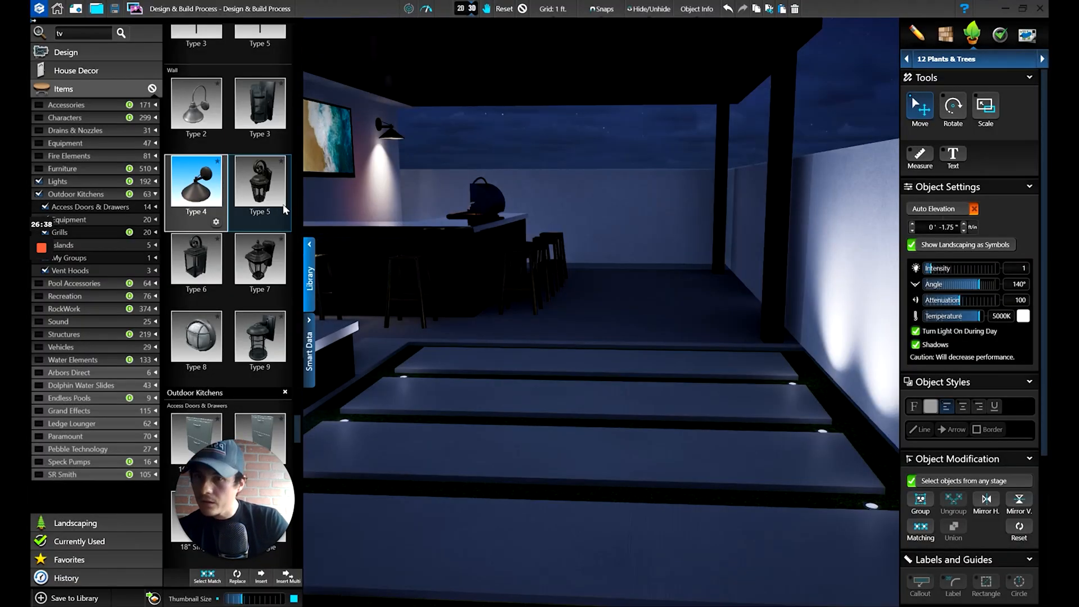
# Step: Add a recessed Type 2 light over the open floor beside the outdoor kitchen and raise it to an elevation of 7' 10.75"
pyautogui.moveTo(294, 416); pyautogui.dragTo(301, 321)
pyautogui.click(214, 341)
pyautogui.click(249, 343)
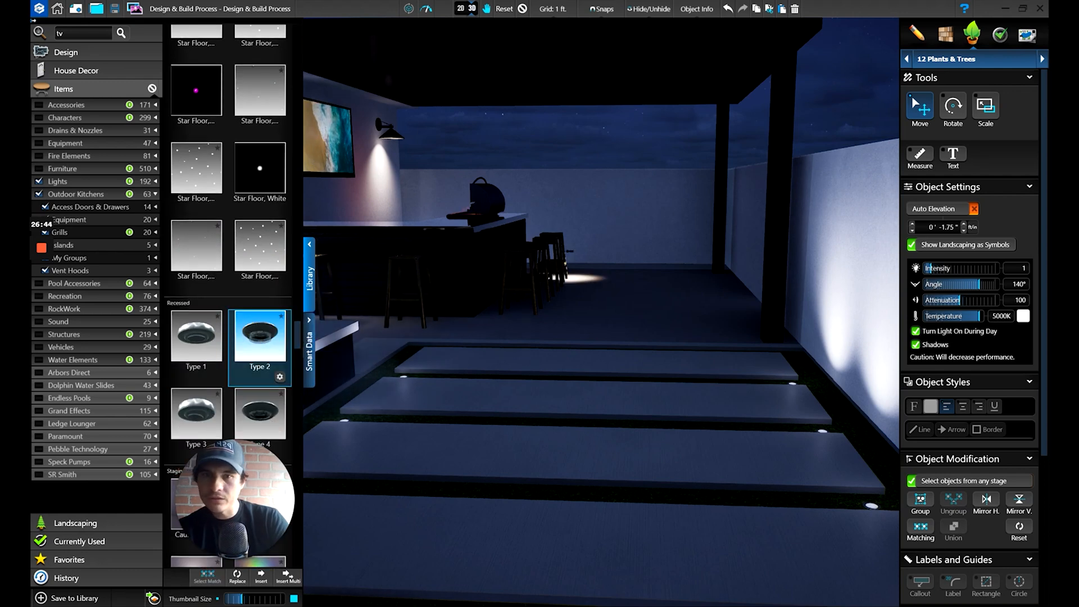
pyautogui.click(606, 299)
pyautogui.moveTo(601, 248); pyautogui.dragTo(590, 67)
pyautogui.moveTo(623, 287); pyautogui.dragTo(646, 144)
pyautogui.moveTo(600, 325); pyautogui.dragTo(604, 313)
pyautogui.moveTo(661, 281); pyautogui.dragTo(663, 300, button='right')
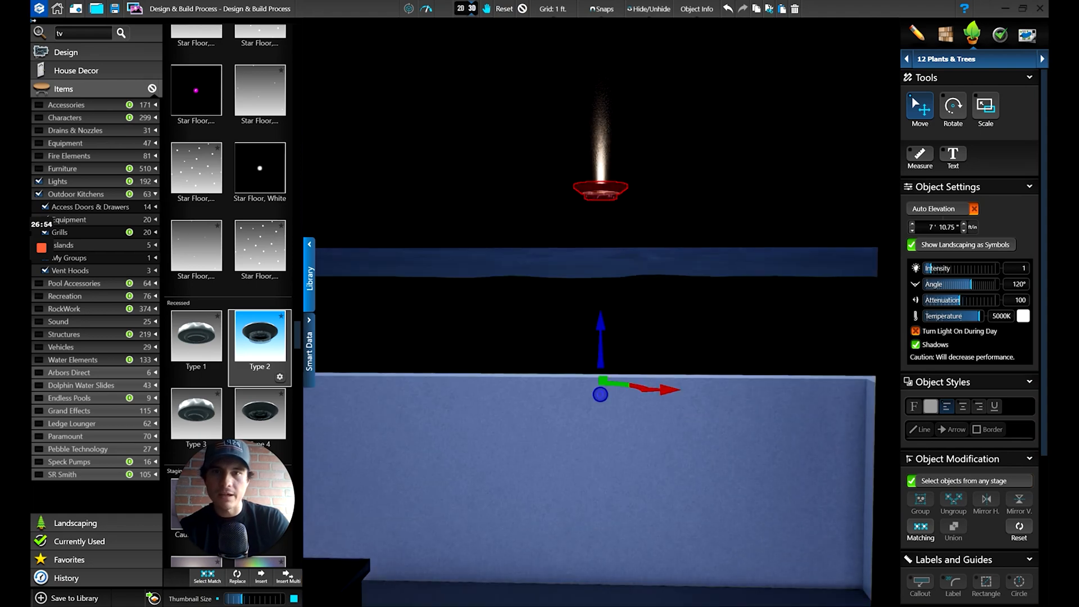
# Step: In the 2D plan, copy the recessed light into two parallel rows of three across the covered area beside the bar stools
pyautogui.scroll(-3, 634, 280)
pyautogui.click(461, 8)
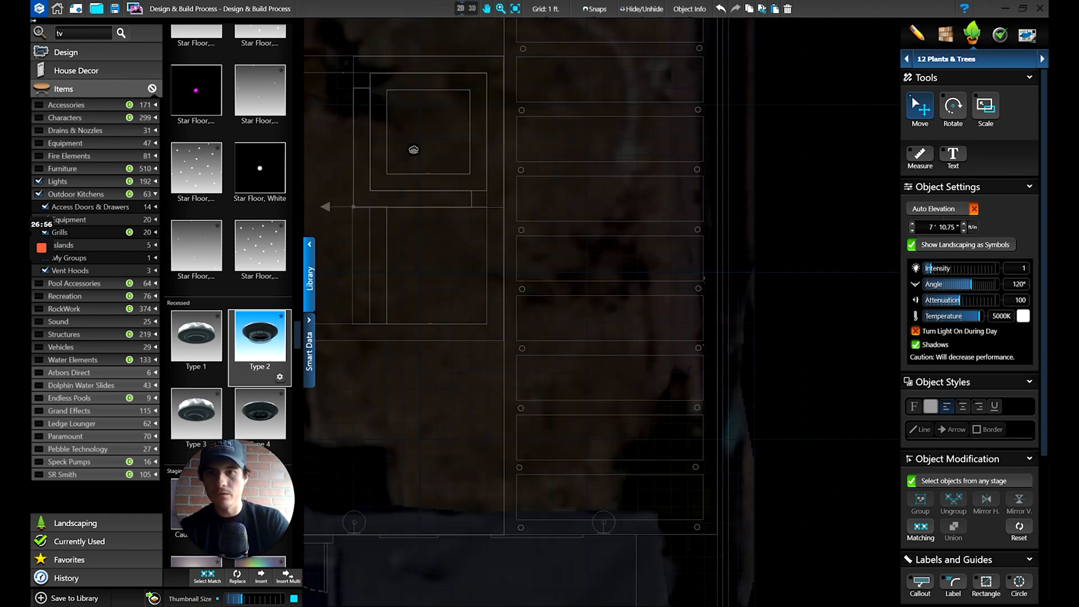
pyautogui.scroll(5, 608, 347)
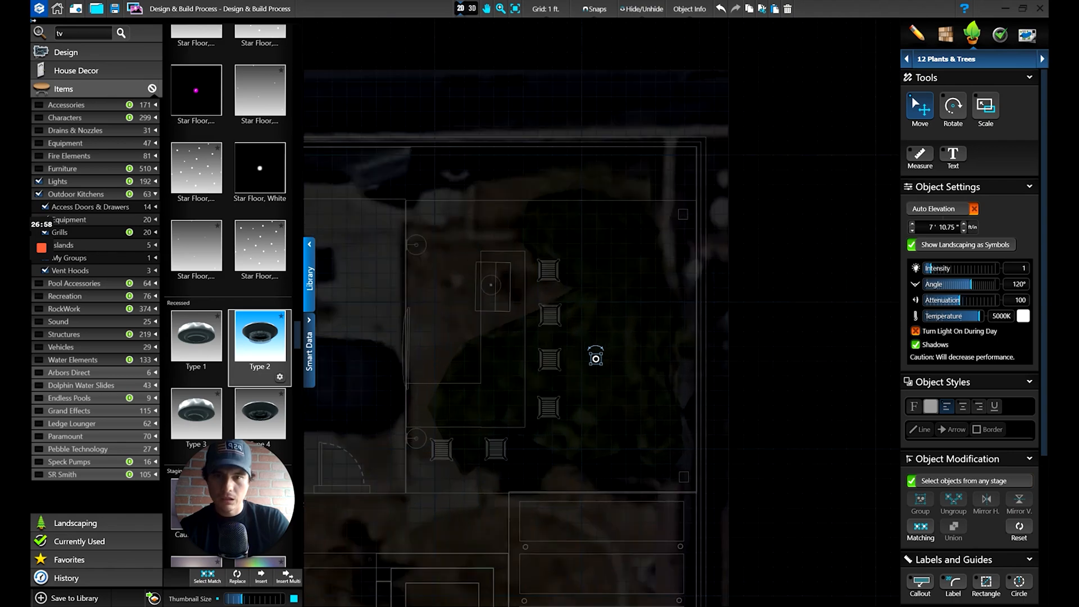
pyautogui.moveTo(608, 349); pyautogui.dragTo(626, 486)
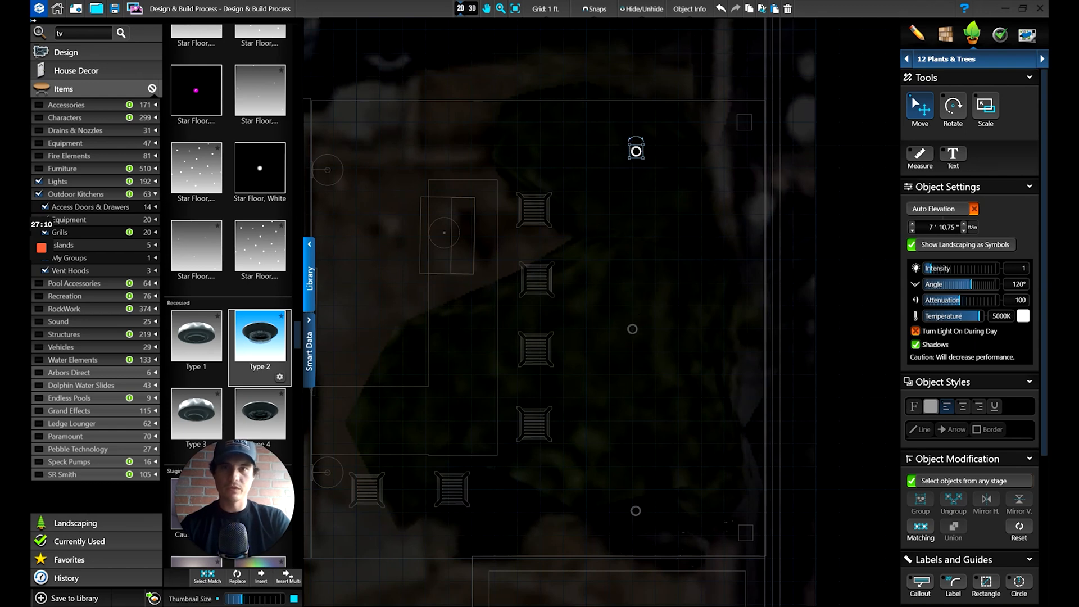
pyautogui.moveTo(653, 132); pyautogui.dragTo(680, 509)
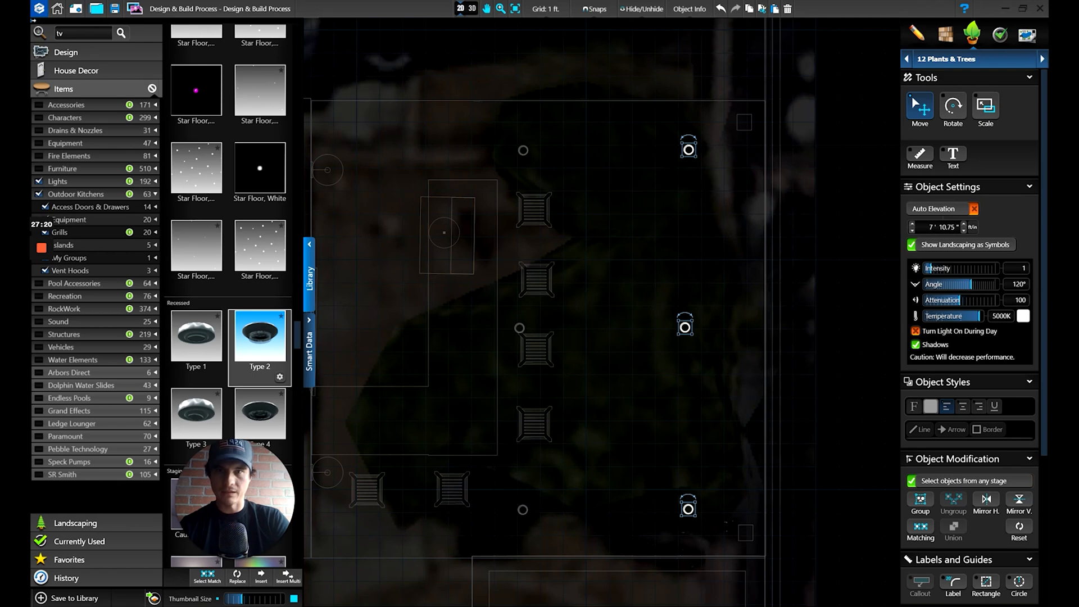
pyautogui.moveTo(685, 327); pyautogui.dragTo(519, 327)
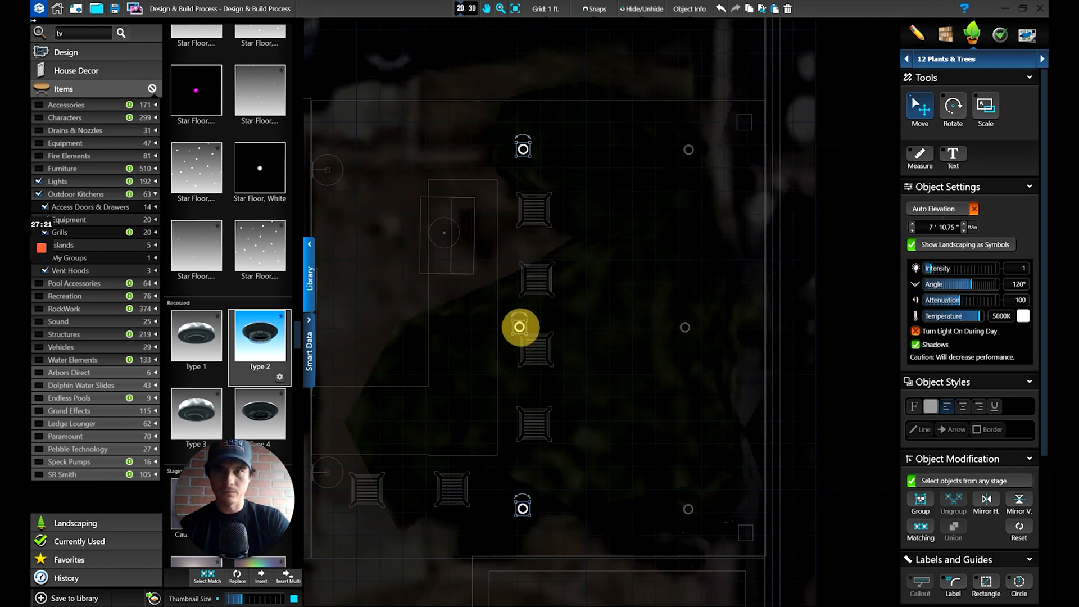
# Step: Inspect the recessed lights and the lit outdoor kitchen bar in 3D
pyautogui.click(472, 10)
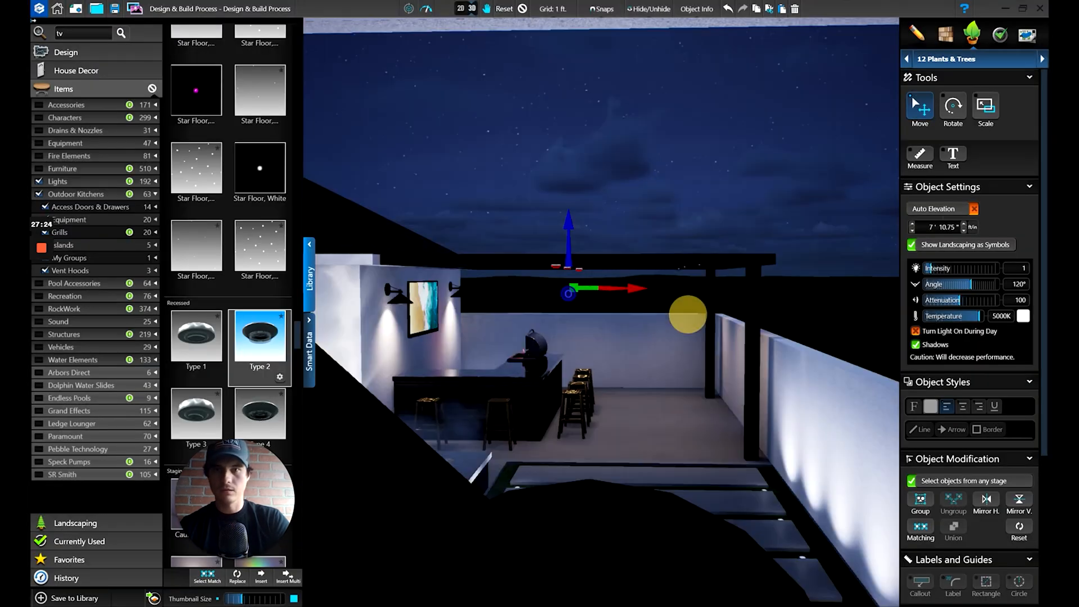
pyautogui.moveTo(728, 206); pyautogui.dragTo(626, 470)
pyautogui.scroll(-3, 790, 236)
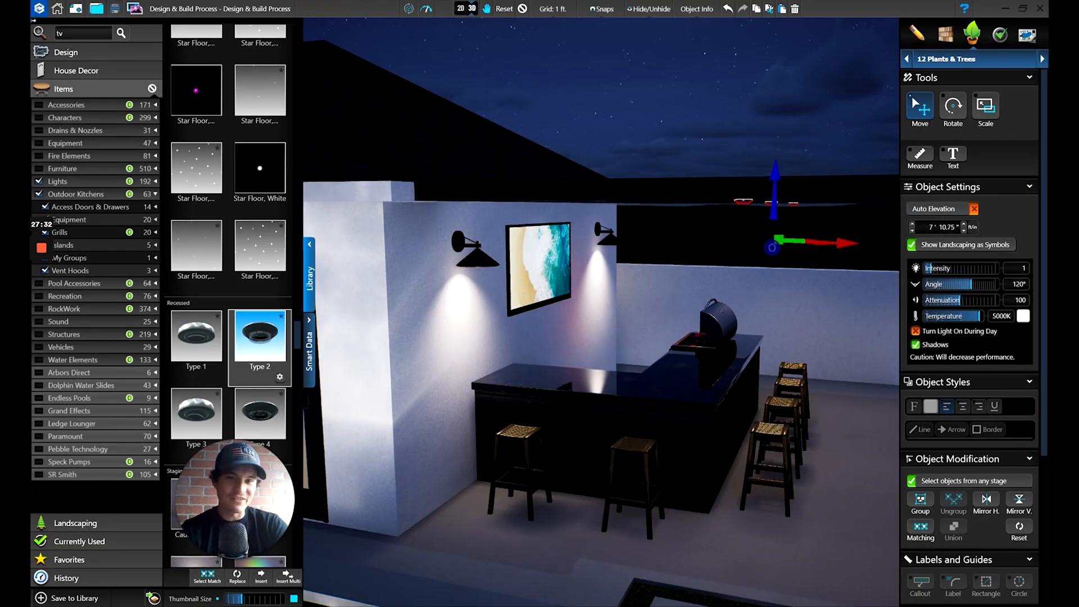
pyautogui.press('d')
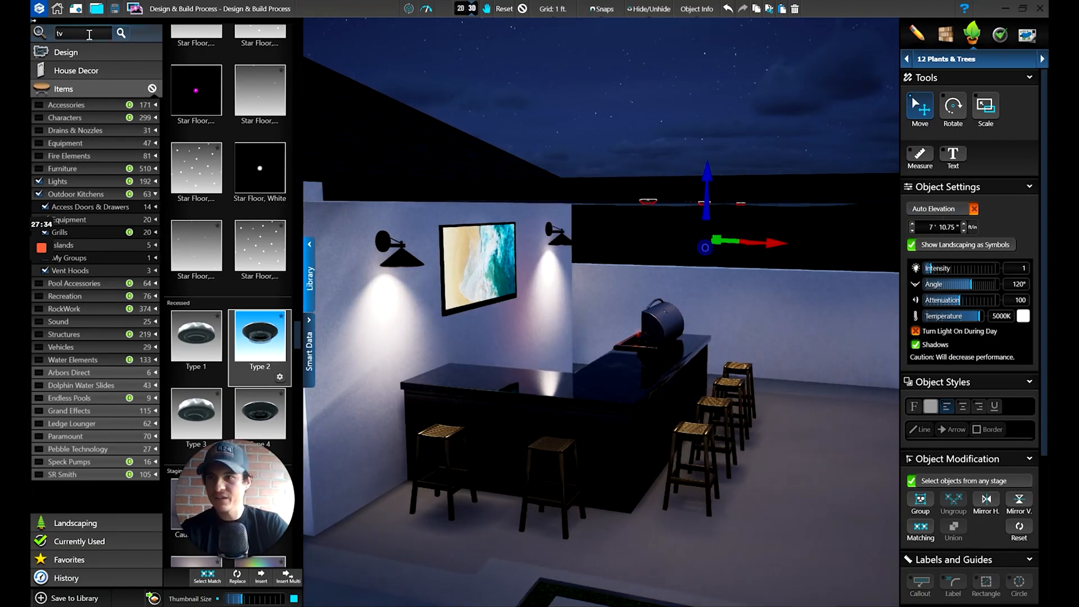
# Step: Show the Furniture items in the library and browse them for seating to suit the open floor beside the bar
pyautogui.click(38, 179)
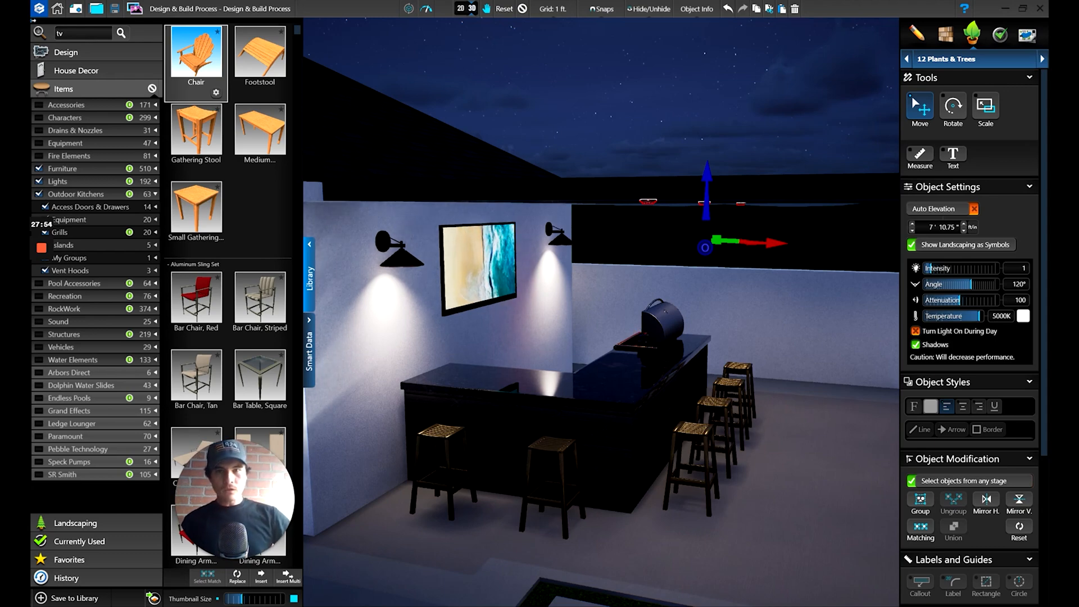
pyautogui.moveTo(607, 359)
pyautogui.mouseDown(button='right')
pyautogui.moveTo(713, 412)
pyautogui.moveTo(718, 359)
pyautogui.moveTo(700, 363)
pyautogui.mouseUp(button='right')
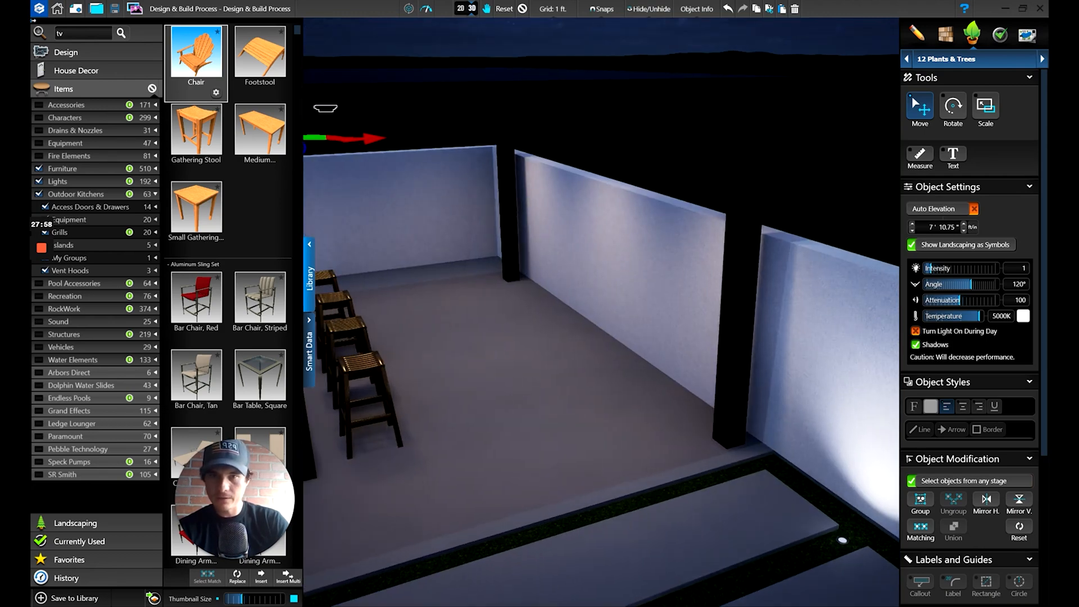
pyautogui.moveTo(298, 29); pyautogui.dragTo(309, 133)
pyautogui.scroll(-1, 267, 260)
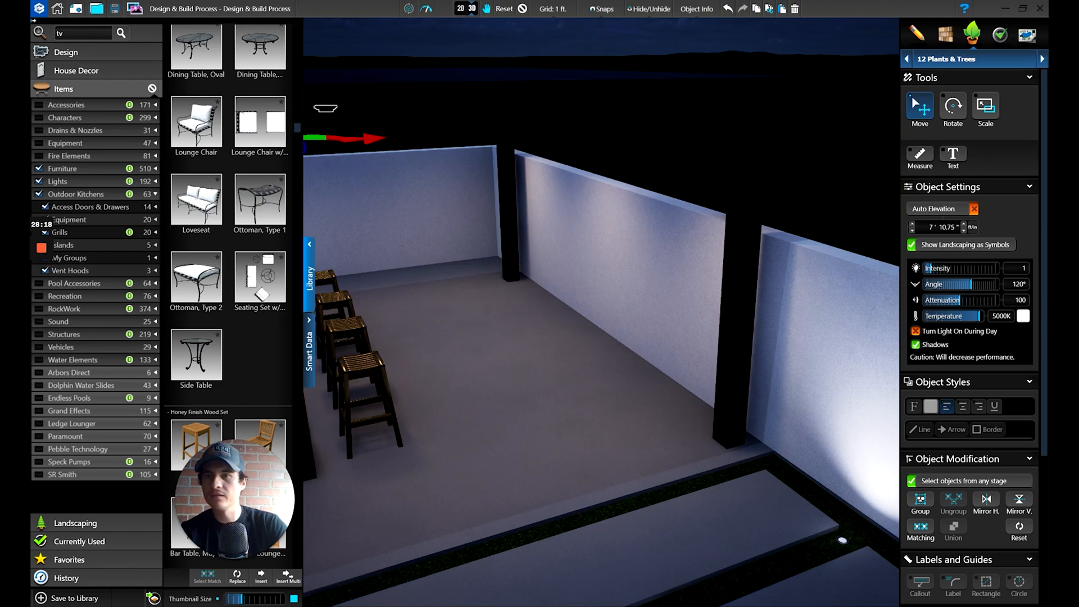
# Step: Try a cushioned seating set with side tables beside the bar, lower it to 0' -0.50", and delete it
pyautogui.moveTo(300, 134); pyautogui.dragTo(302, 166)
pyautogui.click(212, 169)
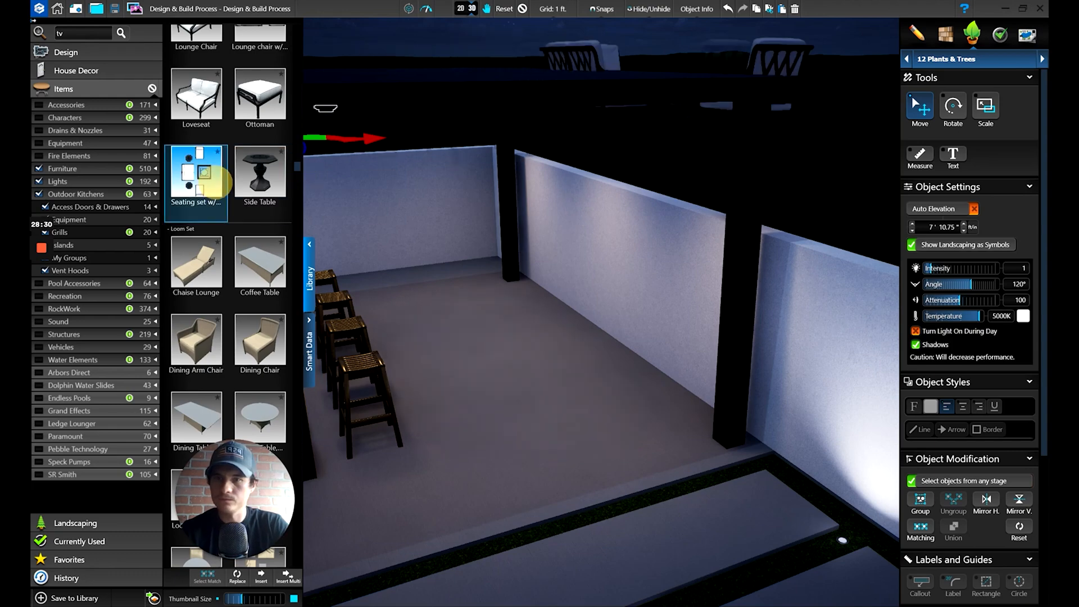
pyautogui.click(505, 383)
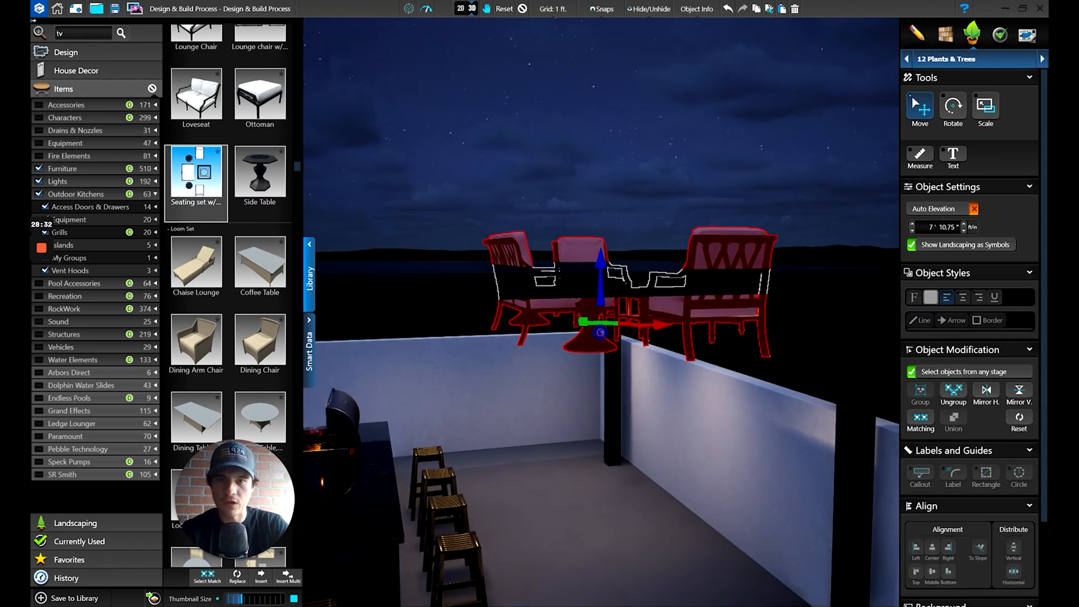
pyautogui.moveTo(599, 319); pyautogui.dragTo(597, 488)
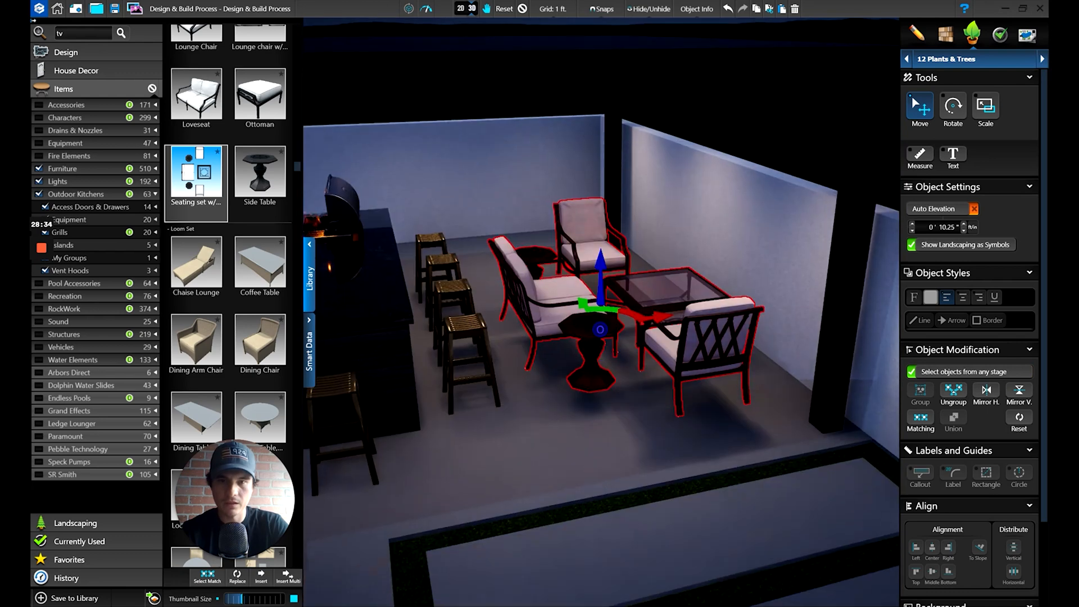
pyautogui.moveTo(599, 266)
pyautogui.mouseDown()
pyautogui.moveTo(598, 291)
pyautogui.moveTo(612, 298)
pyautogui.moveTo(623, 278)
pyautogui.moveTo(608, 281)
pyautogui.mouseUp()
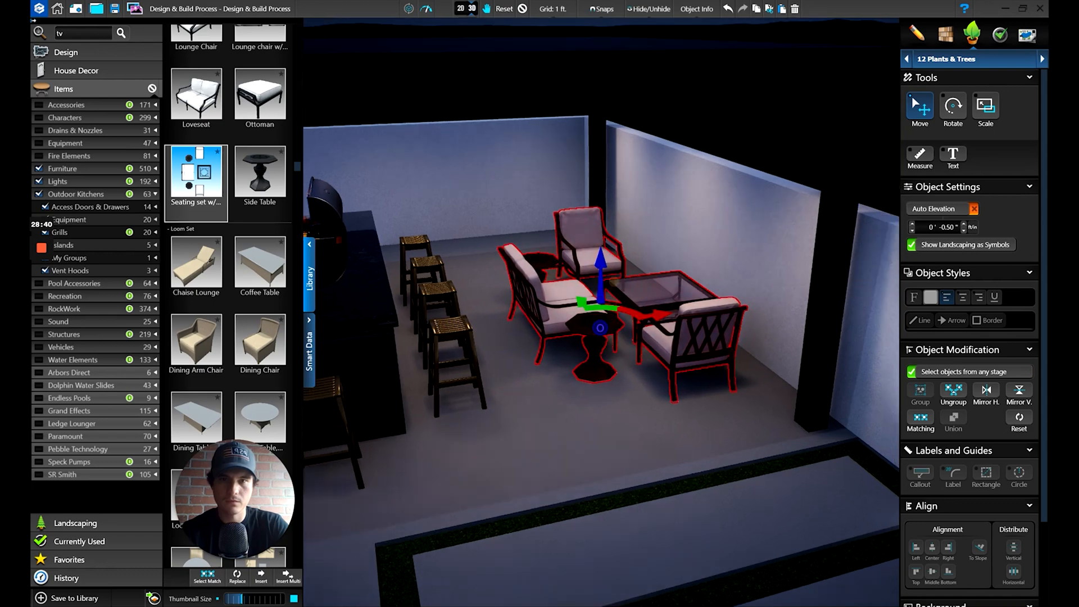
pyautogui.click(795, 9)
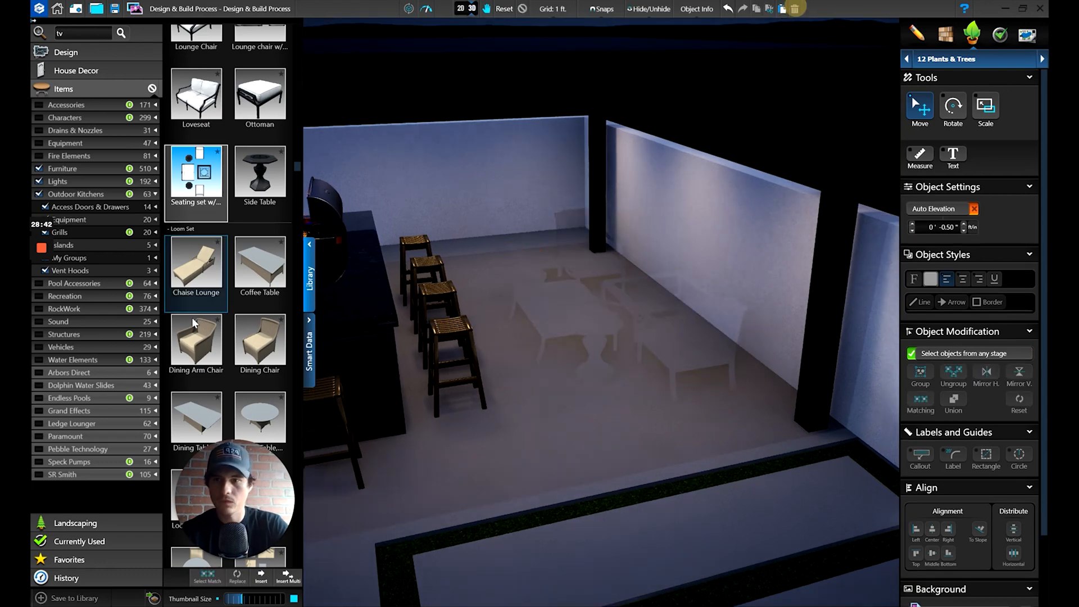
# Step: Try the Loom Lounge set and the Metal Slat seating set on the open floor beside the bar
pyautogui.scroll(-5, 225, 309)
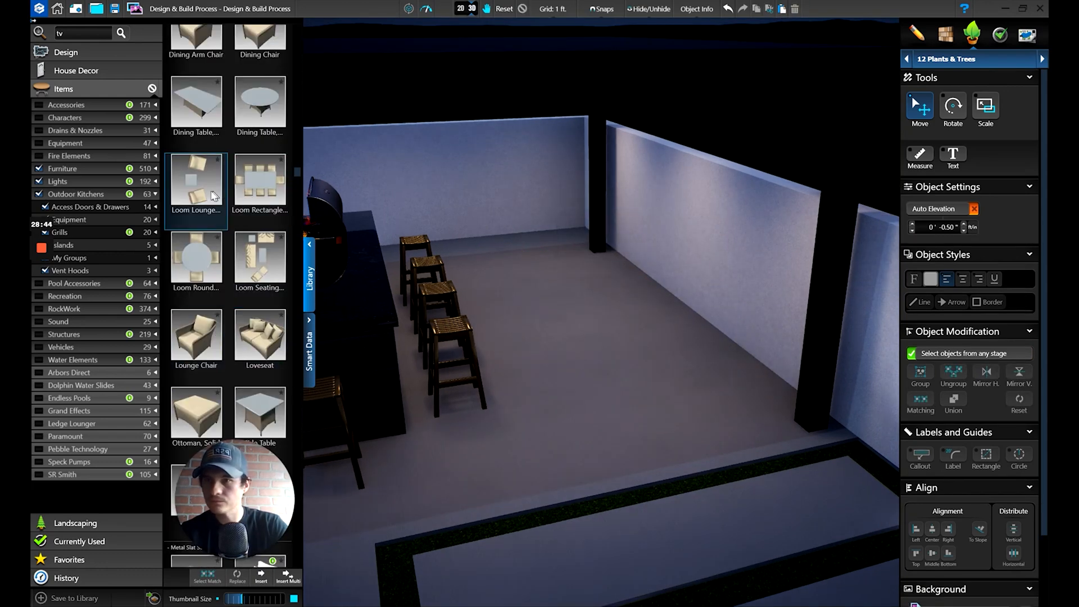
pyautogui.click(204, 191)
pyautogui.moveTo(630, 310)
pyautogui.mouseDown()
pyautogui.moveTo(624, 289)
pyautogui.moveTo(578, 257)
pyautogui.moveTo(641, 297)
pyautogui.mouseUp()
pyautogui.scroll(-5, 267, 294)
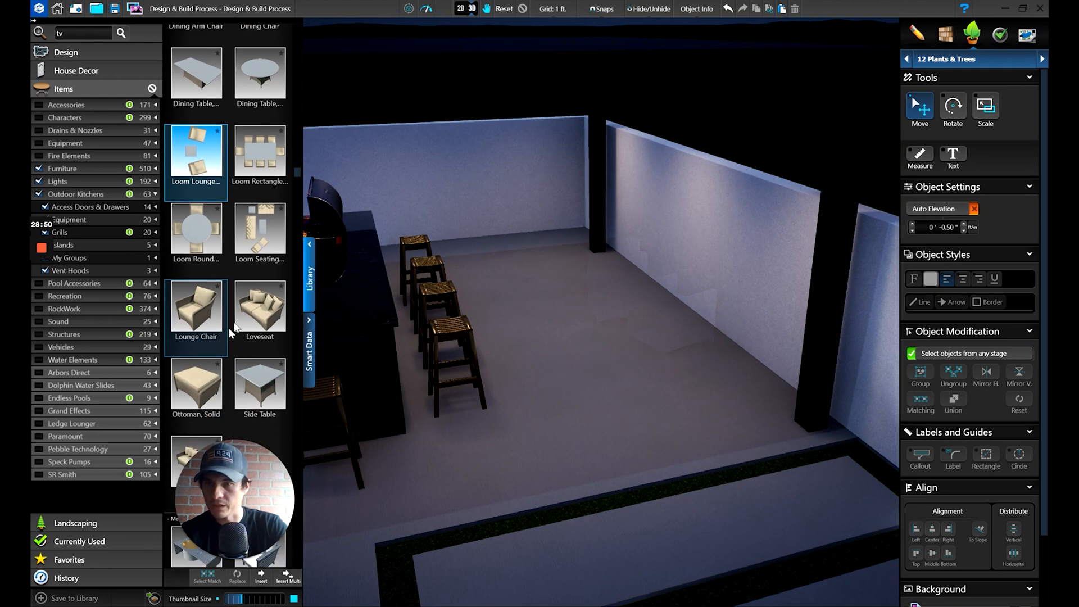
pyautogui.scroll(-2, 265, 293)
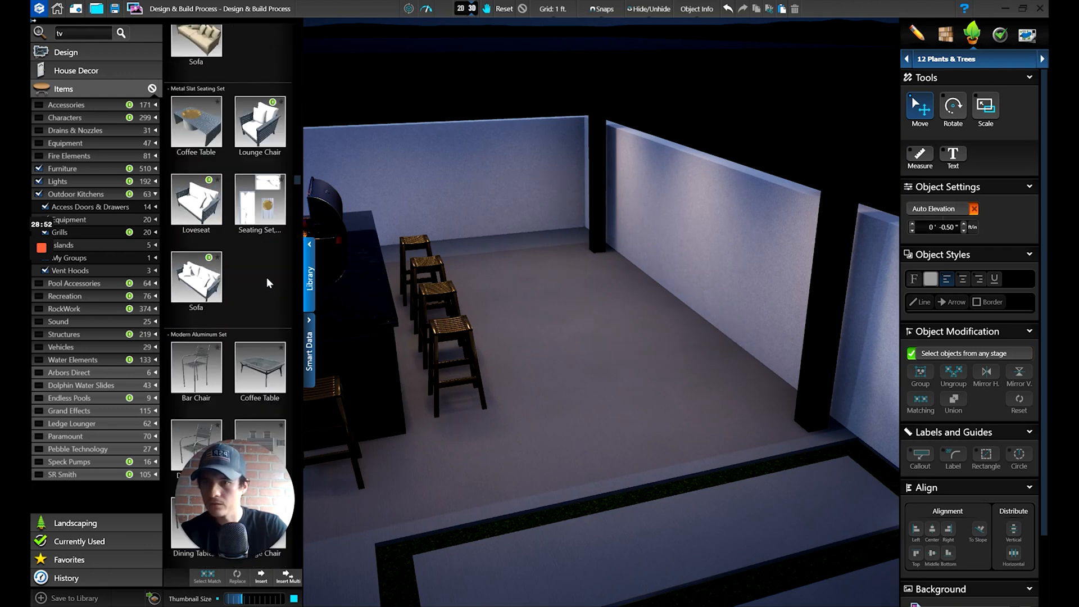
pyautogui.click(266, 218)
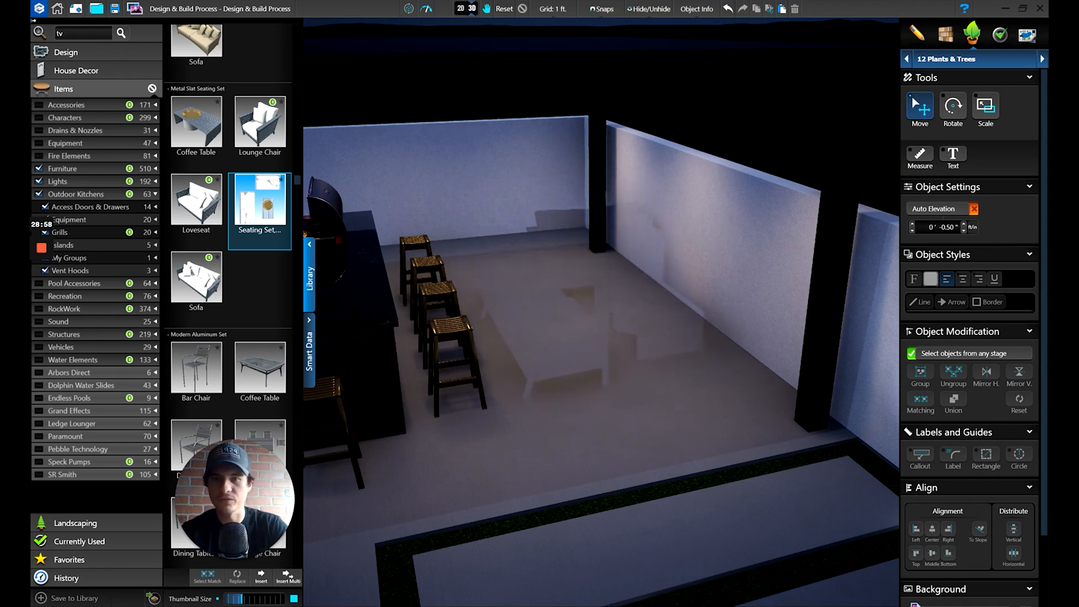
# Step: Browse further furniture sets and try the Modern Steel sofa on the open floor beside the bar
pyautogui.scroll(-10, 264, 298)
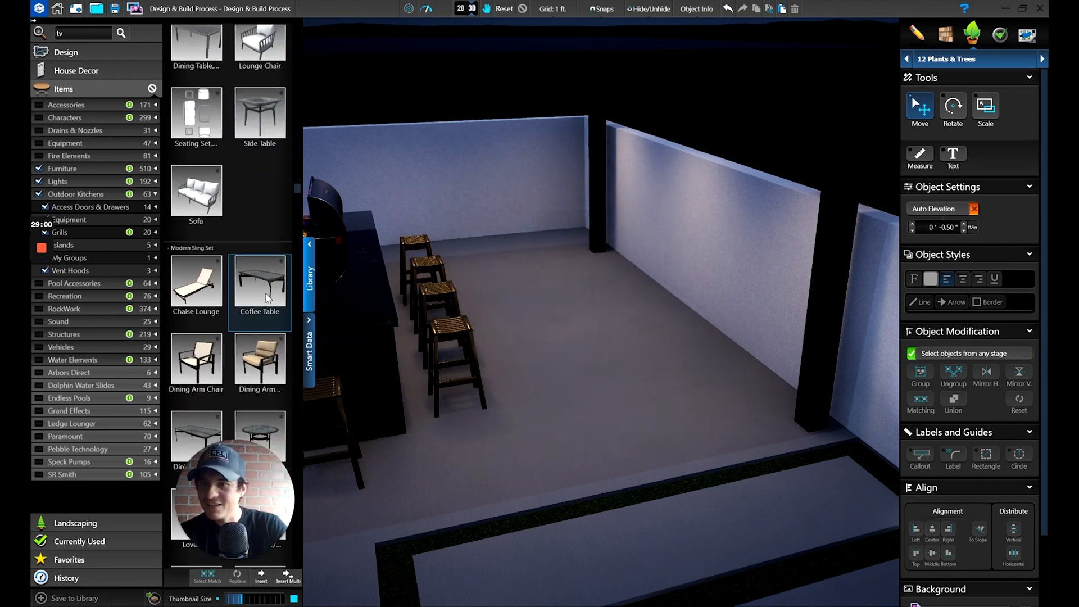
pyautogui.scroll(-5, 266, 298)
pyautogui.scroll(-3, 266, 298)
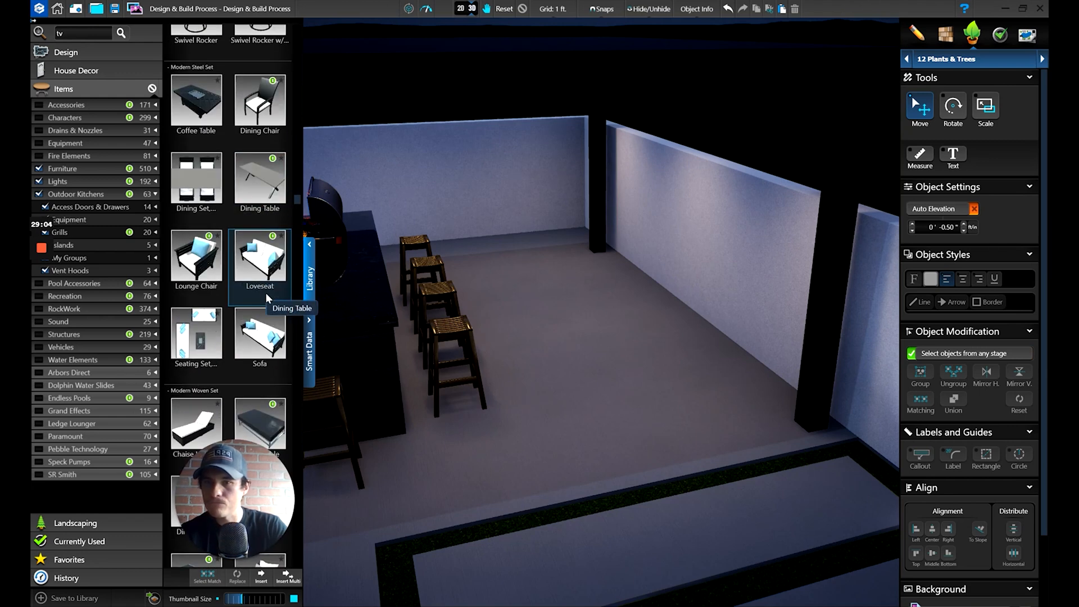
pyautogui.scroll(-1, 265, 292)
pyautogui.click(256, 308)
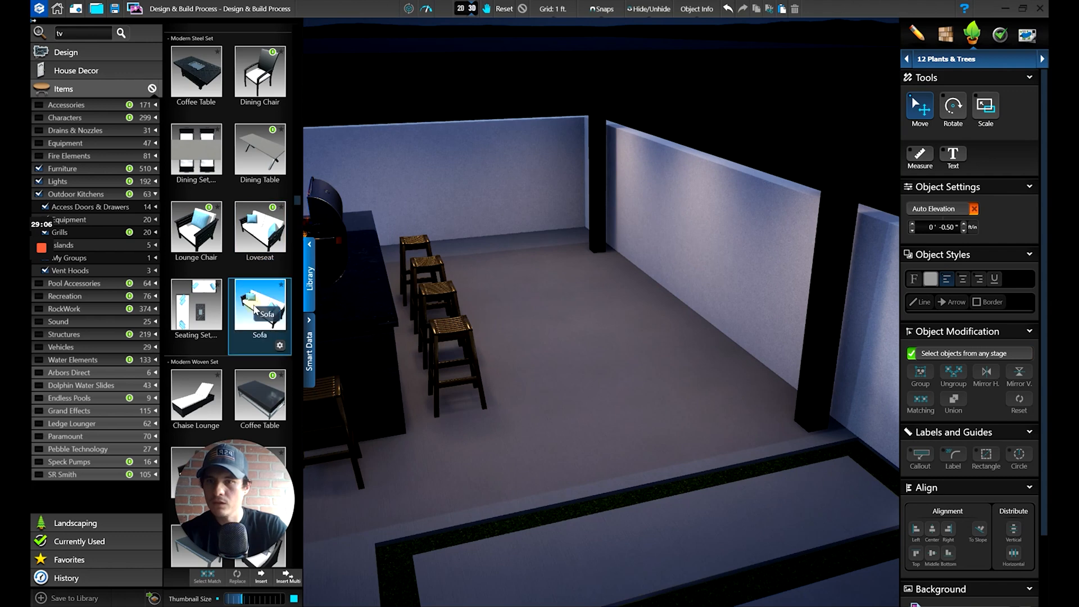
pyautogui.moveTo(255, 318); pyautogui.dragTo(218, 309)
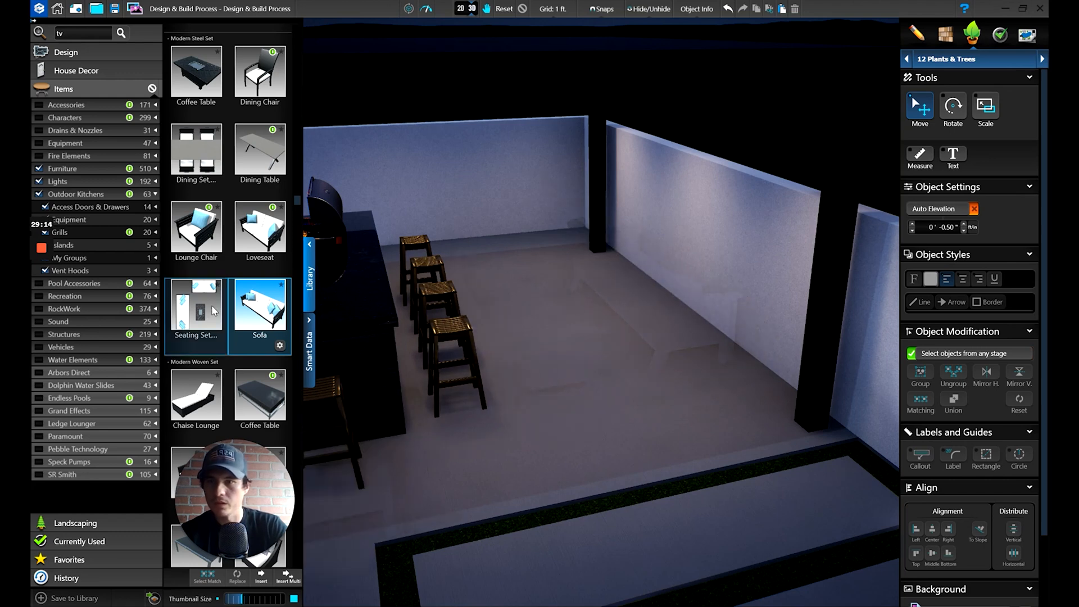
# Step: Try the Modern Woven seating set beside the bar, rotate it to face another way, and delete it
pyautogui.scroll(-3, 218, 307)
pyautogui.scroll(-3, 217, 301)
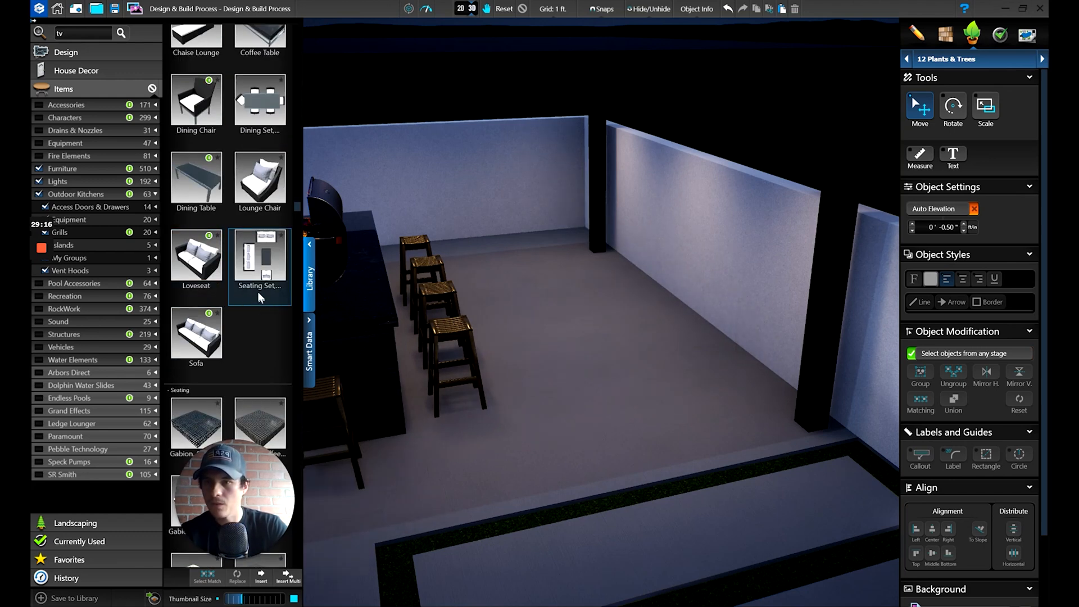
pyautogui.doubleClick(258, 276)
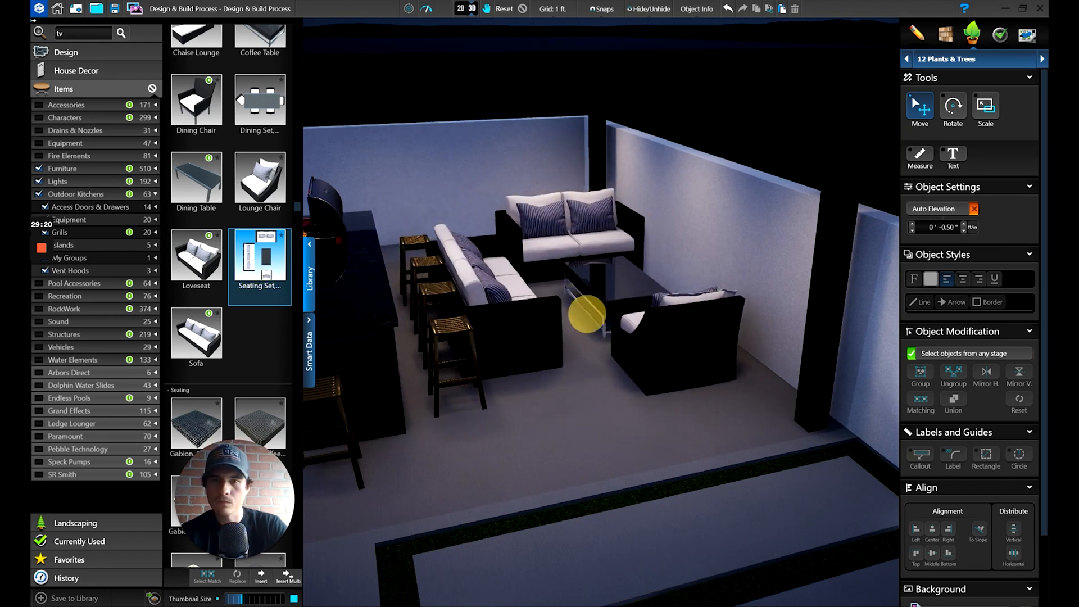
pyautogui.click(586, 314)
pyautogui.click(953, 105)
pyautogui.moveTo(579, 296); pyautogui.dragTo(683, 309)
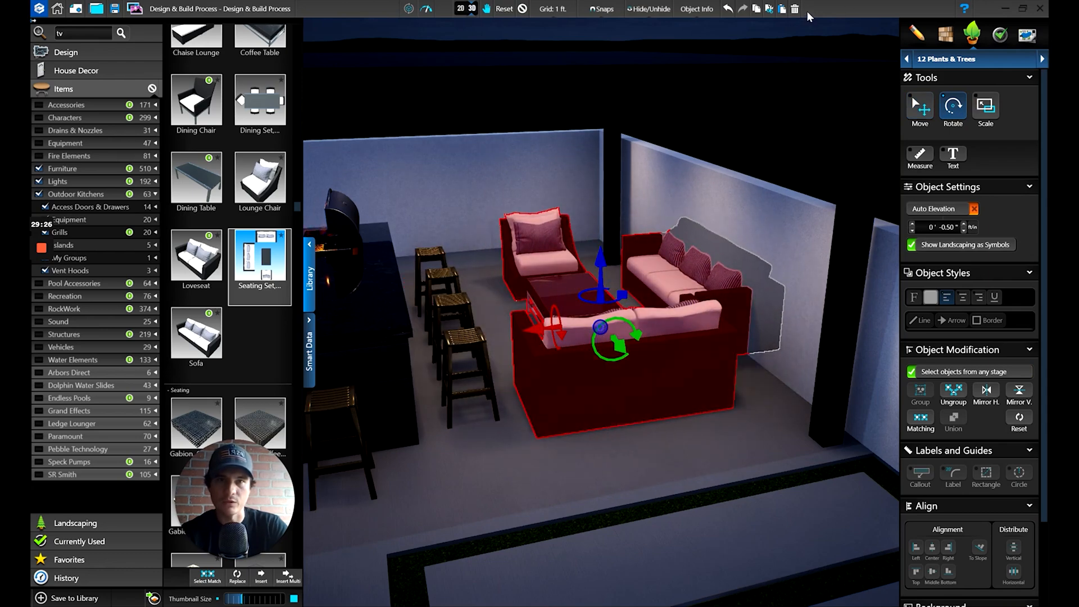
pyautogui.click(794, 9)
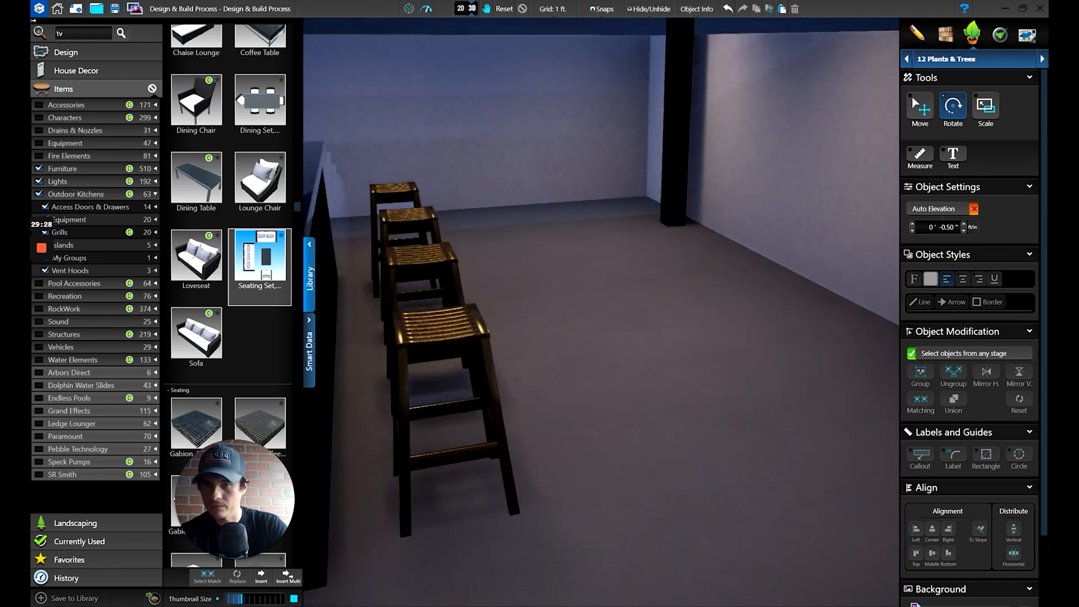
# Step: Place the teak seating set with tan cushions on the open floor beside the bar and select it
pyautogui.scroll(-5, 250, 271)
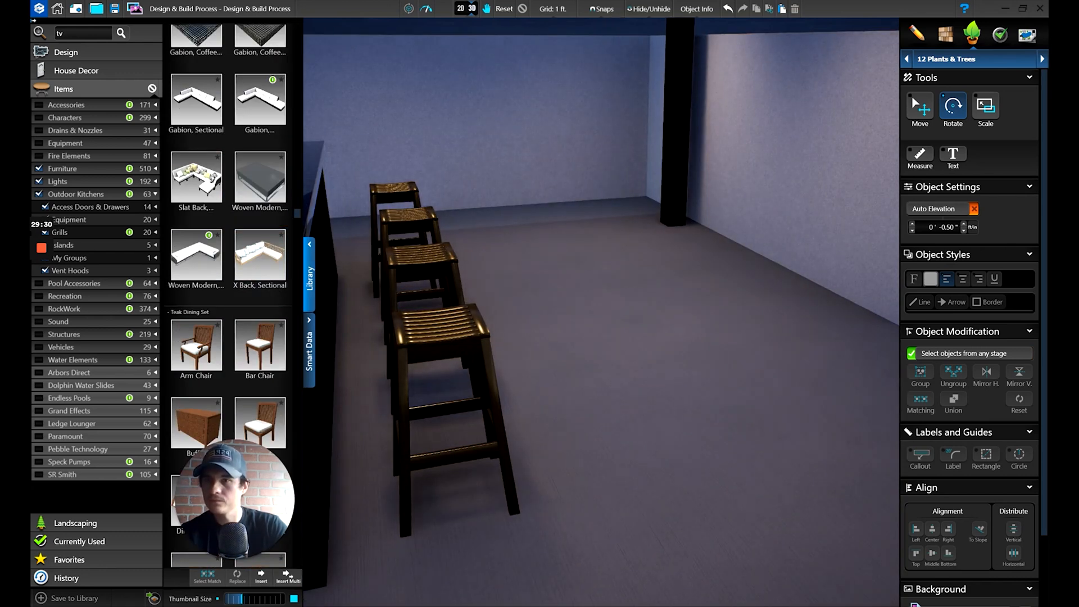
pyautogui.scroll(-5, 268, 311)
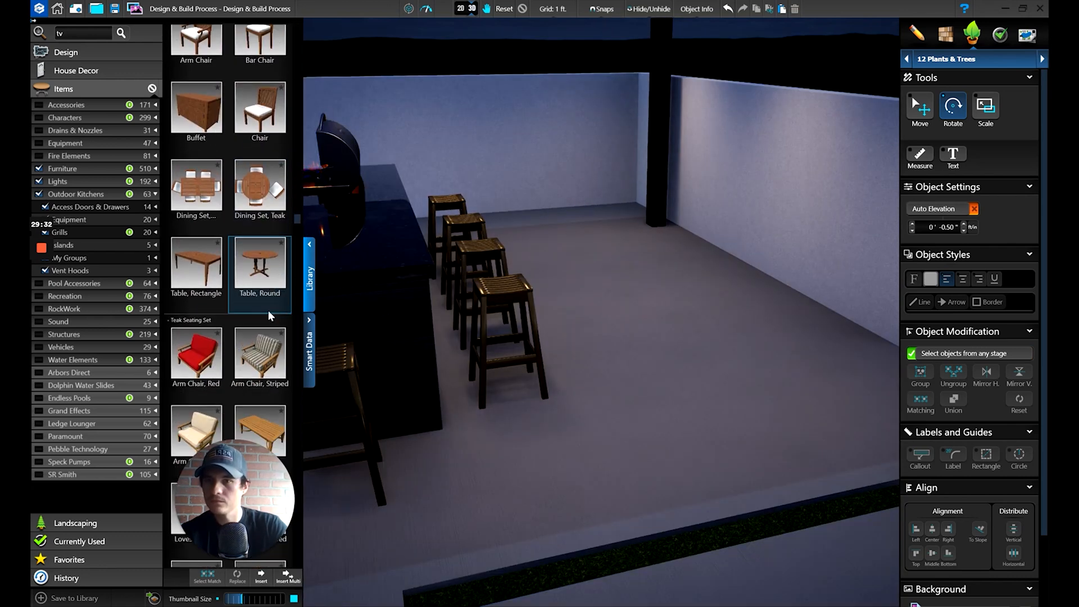
pyautogui.scroll(-5, 269, 312)
pyautogui.scroll(-2, 269, 316)
pyautogui.scroll(-3, 269, 312)
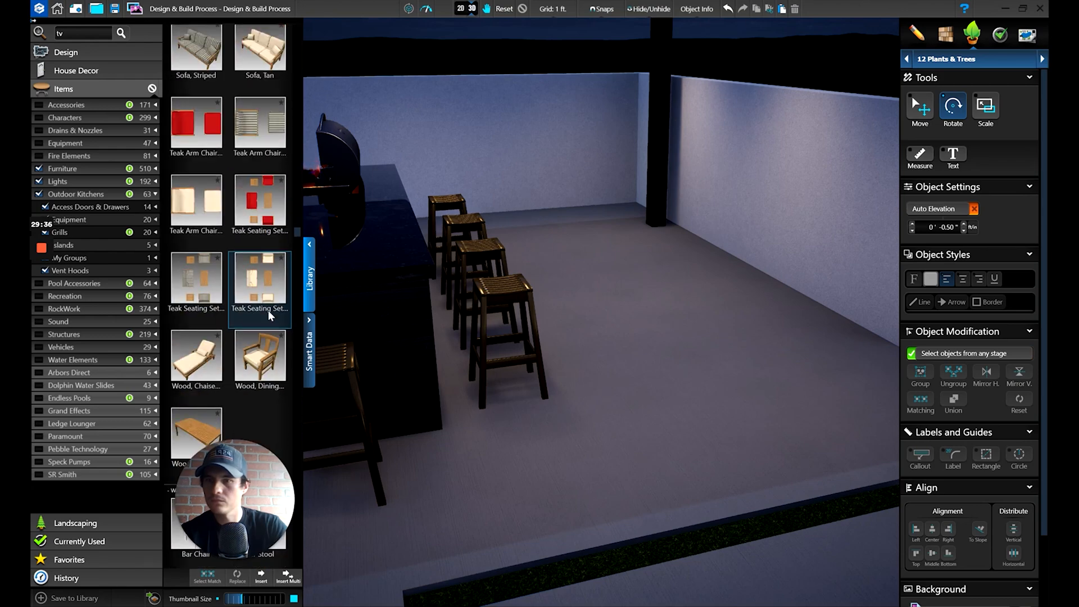
pyautogui.doubleClick(268, 310)
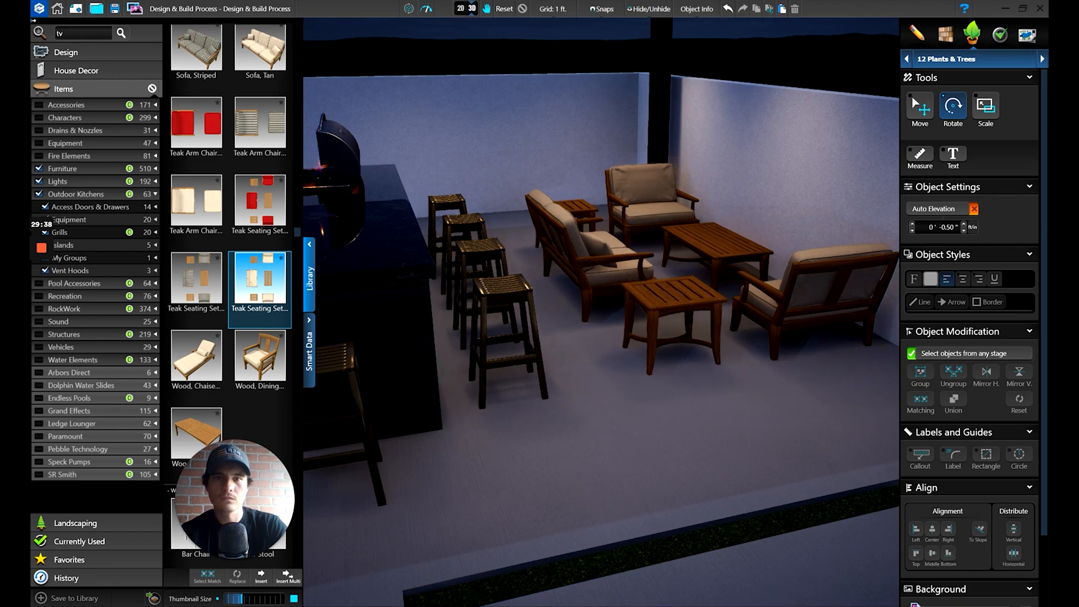
pyautogui.click(659, 287)
pyautogui.moveTo(658, 287); pyautogui.dragTo(706, 443, button='middle')
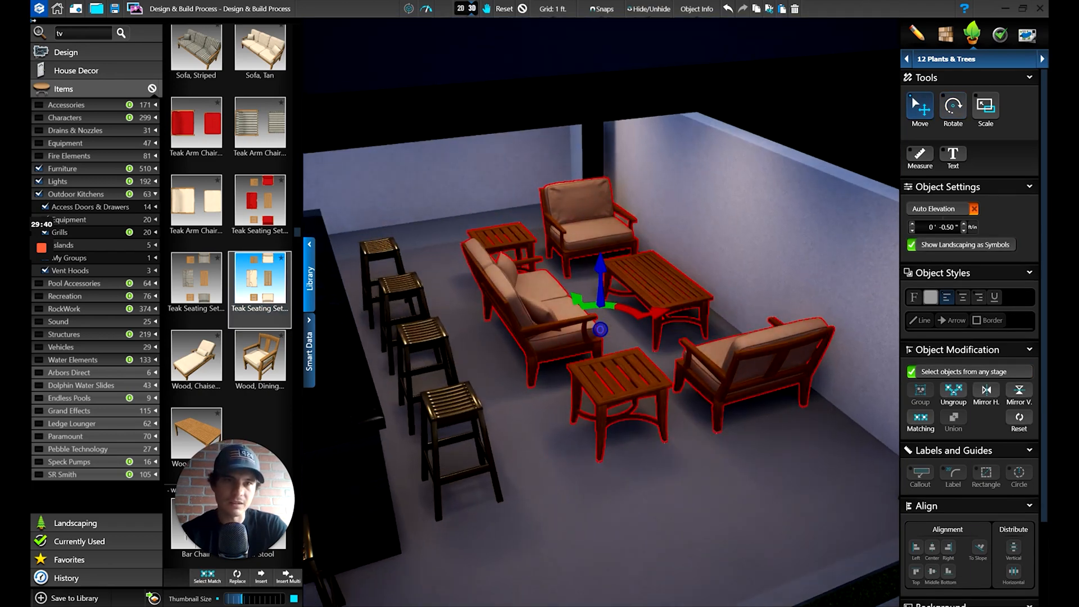
# Step: Rotate the teak seating set so that its loveseat backs onto the side wall
pyautogui.click(955, 107)
pyautogui.moveTo(587, 290); pyautogui.dragTo(665, 294)
pyautogui.scroll(-3, 665, 293)
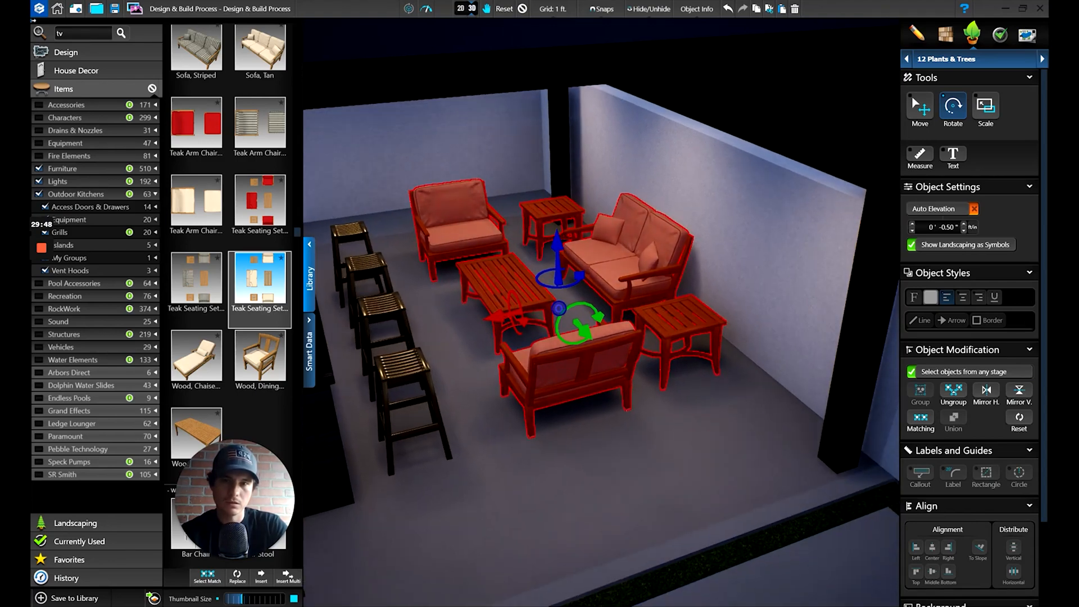
# Step: Open the seating group for editing and delete the armchair at the end nearest the walkway
pyautogui.moveTo(668, 369); pyautogui.dragTo(723, 373, button='right')
pyautogui.scroll(4, 723, 373)
pyautogui.doubleClick(674, 375)
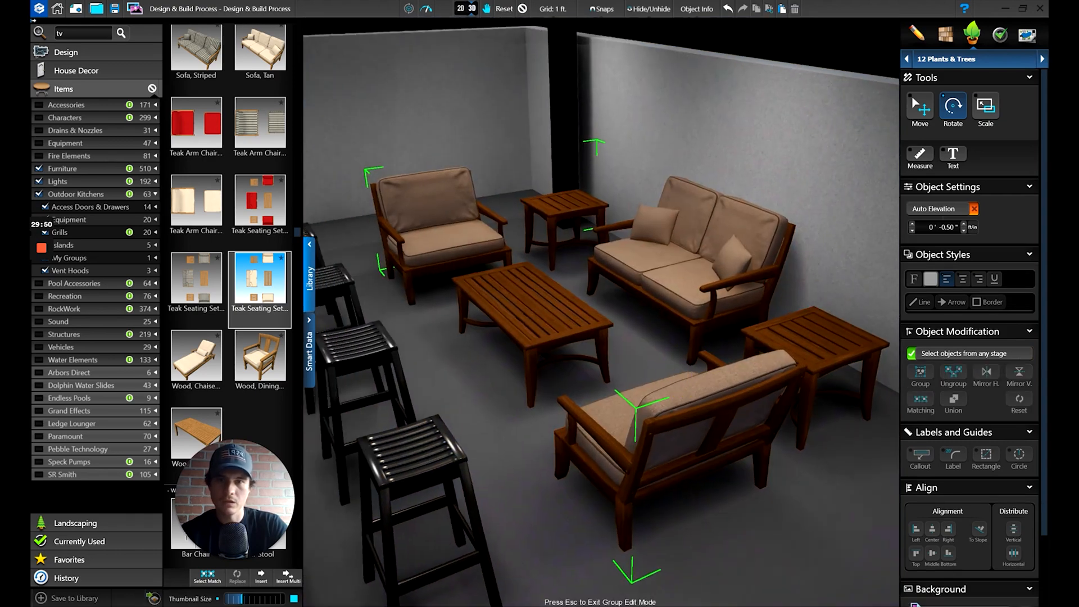
pyautogui.click(715, 376)
pyautogui.scroll(3, 716, 376)
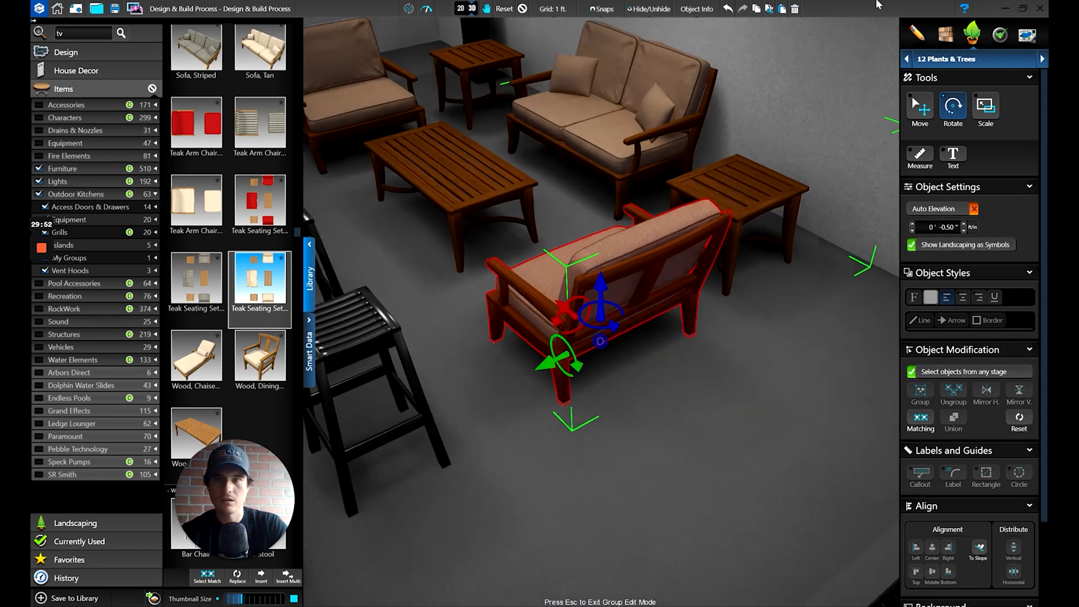
pyautogui.click(795, 10)
# Step: Check the remaining teak pieces from several angles, select the loveseat and leave group editing
pyautogui.moveTo(540, 163); pyautogui.dragTo(579, 166, button='right')
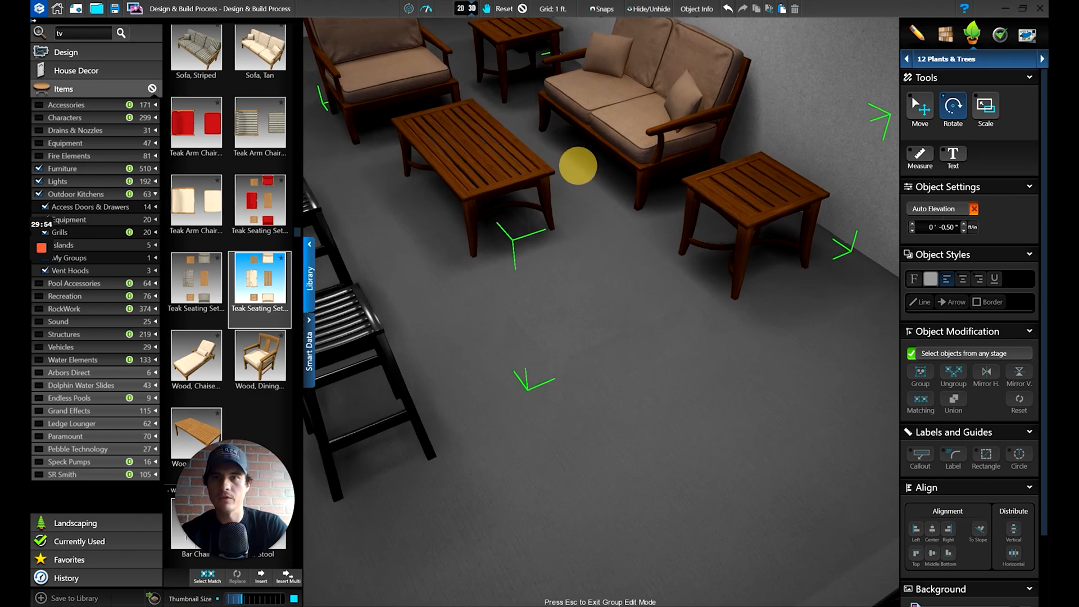
pyautogui.moveTo(579, 166); pyautogui.dragTo(663, 281, button='middle')
pyautogui.moveTo(663, 281); pyautogui.dragTo(787, 337, button='right')
pyautogui.click(819, 178)
pyautogui.moveTo(819, 179); pyautogui.dragTo(709, 231, button='right')
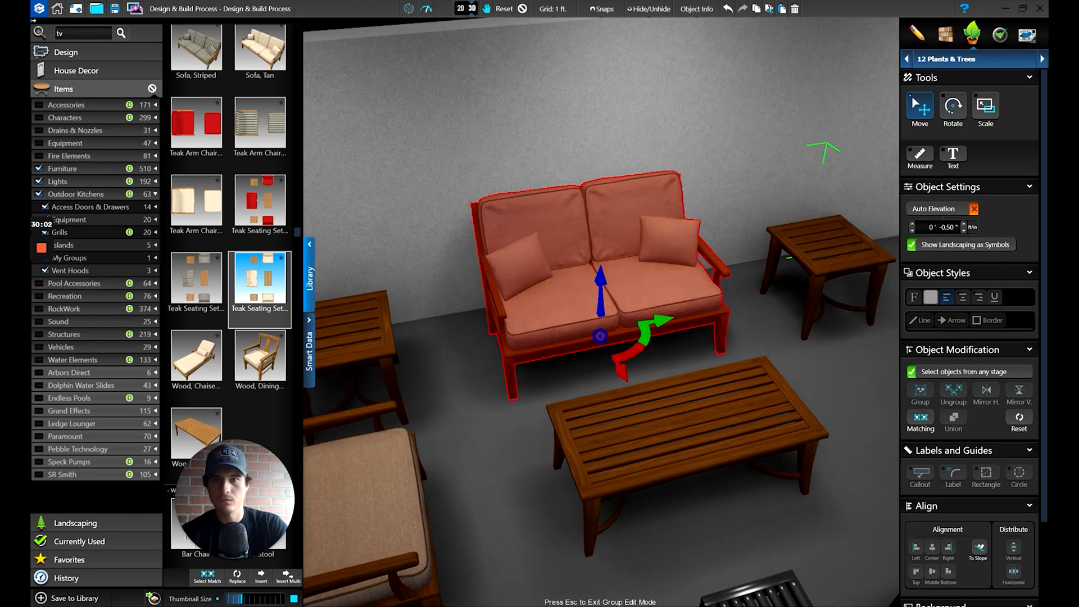
pyautogui.doubleClick(449, 220)
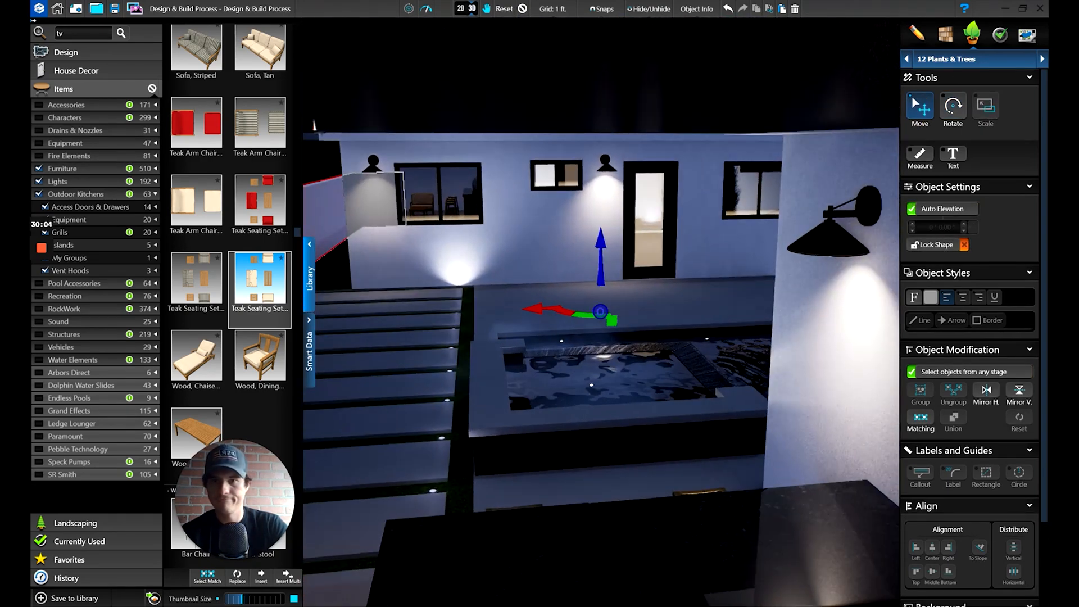
pyautogui.moveTo(330, 227); pyautogui.dragTo(794, 436, button='right')
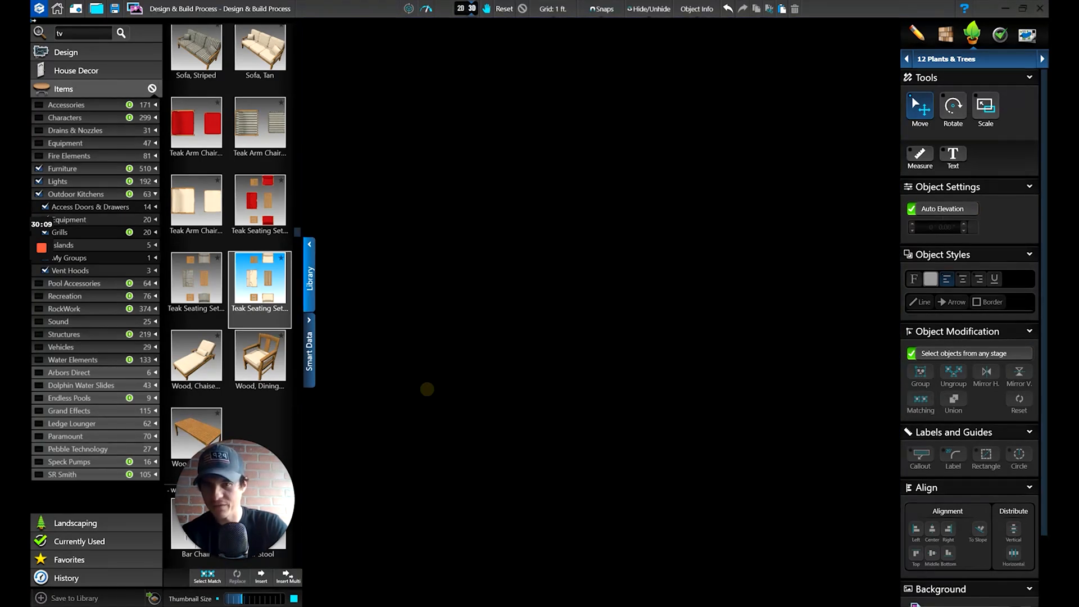
pyautogui.moveTo(427, 389); pyautogui.dragTo(540, 371, button='right')
pyautogui.moveTo(624, 360); pyautogui.dragTo(634, 387, button='right')
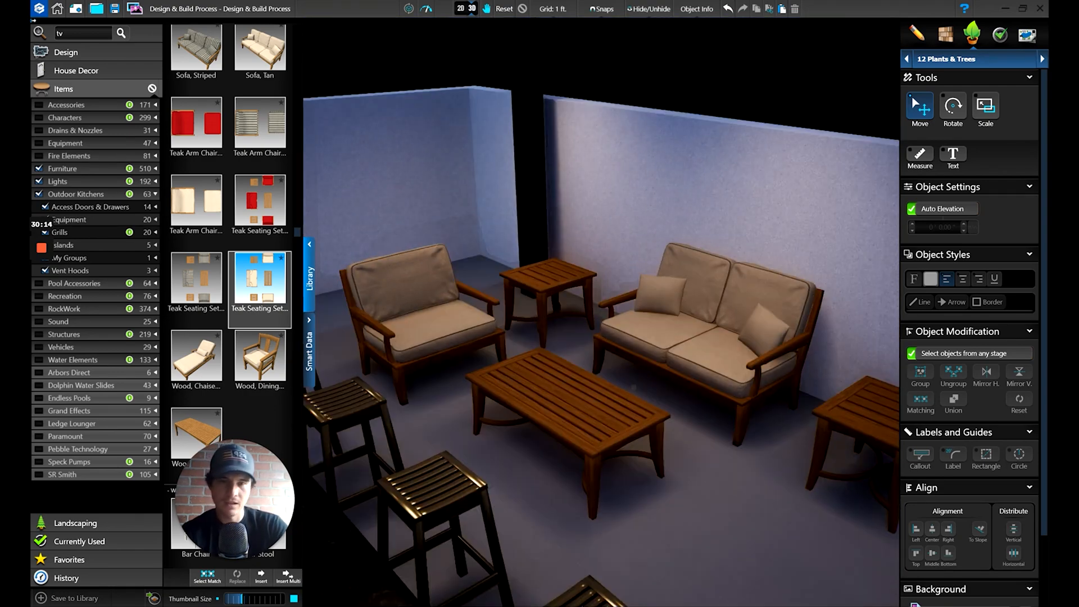
pyautogui.moveTo(679, 423); pyautogui.dragTo(681, 424, button='right')
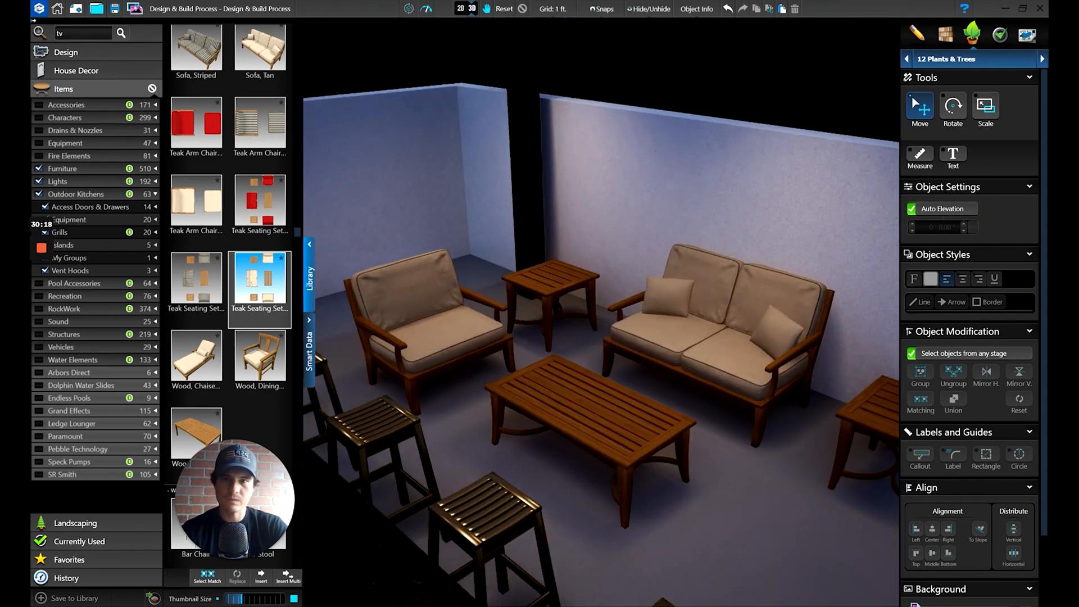
# Step: Reopen the seating group for editing and delete the coffee table
pyautogui.click(618, 438)
pyautogui.scroll(2, 619, 438)
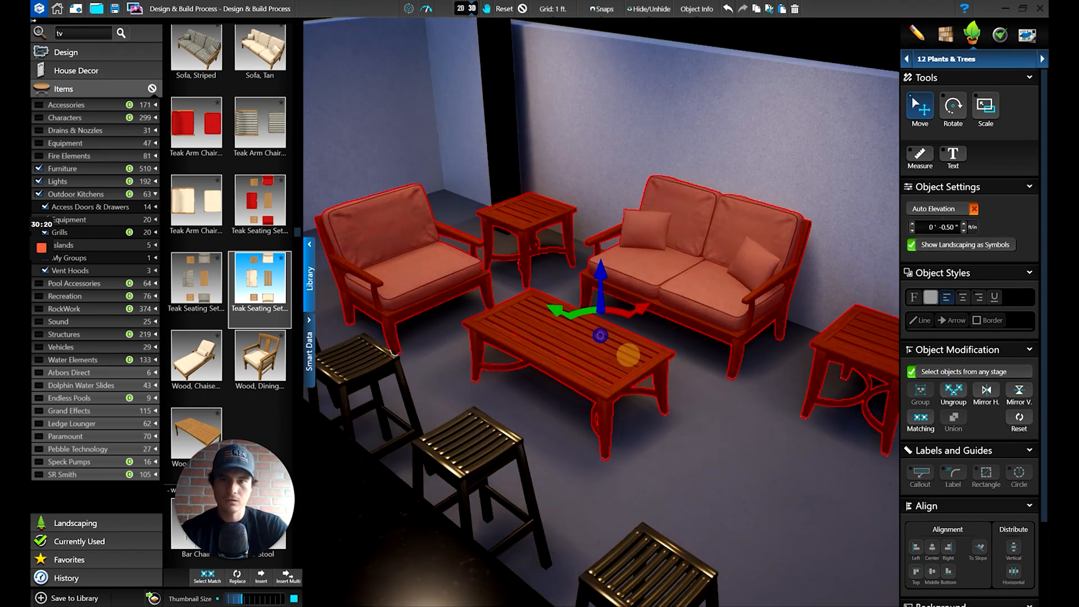
pyautogui.doubleClick(628, 354)
pyautogui.click(633, 339)
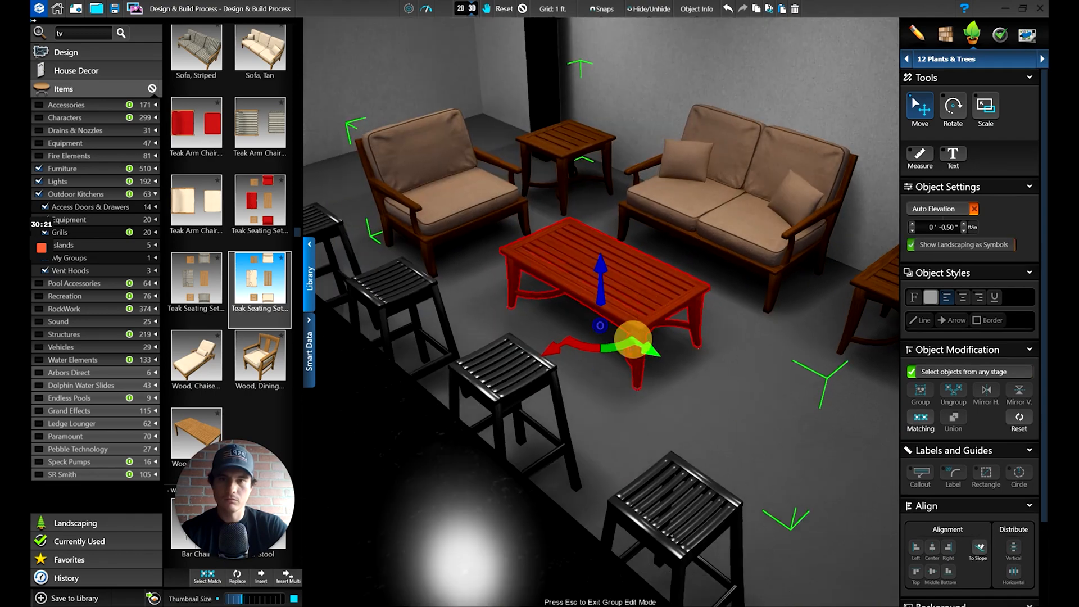
pyautogui.click(796, 9)
pyautogui.hotkey('ctrl', 'z')
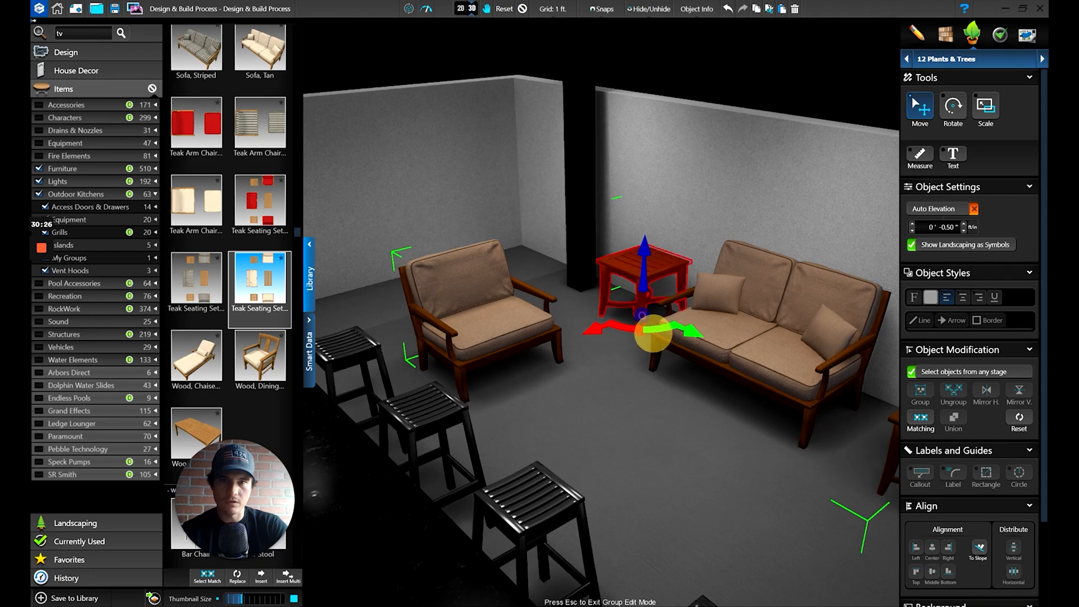
# Step: Shift the remaining armchair toward the corner side table and delete it from the seating group
pyautogui.click(489, 337)
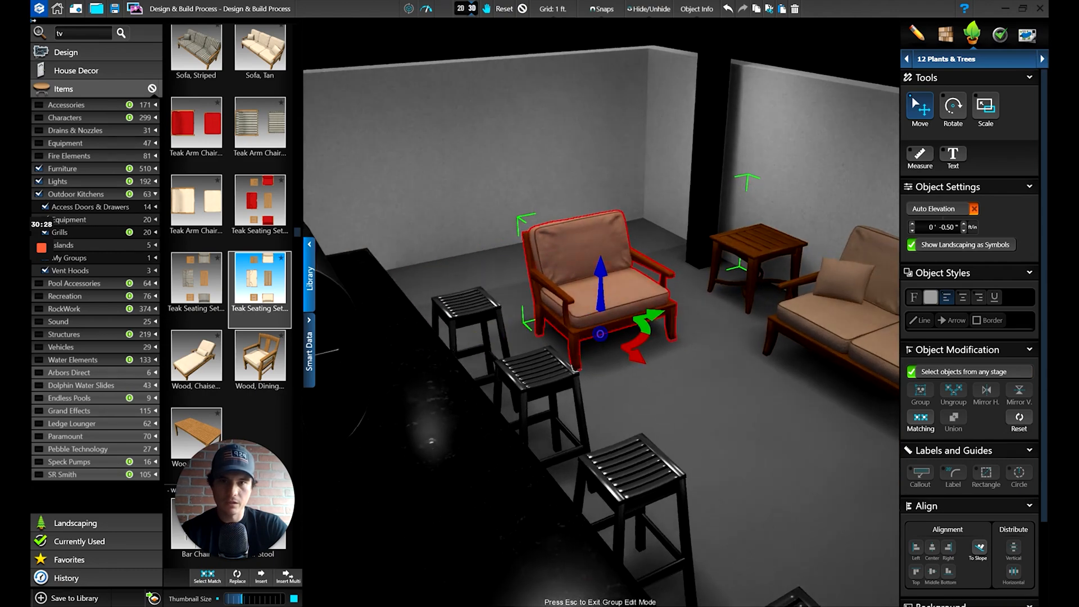
pyautogui.moveTo(649, 316); pyautogui.dragTo(691, 304)
pyautogui.moveTo(725, 352); pyautogui.dragTo(733, 426, button='right')
pyautogui.moveTo(734, 426); pyautogui.dragTo(810, 425, button='middle')
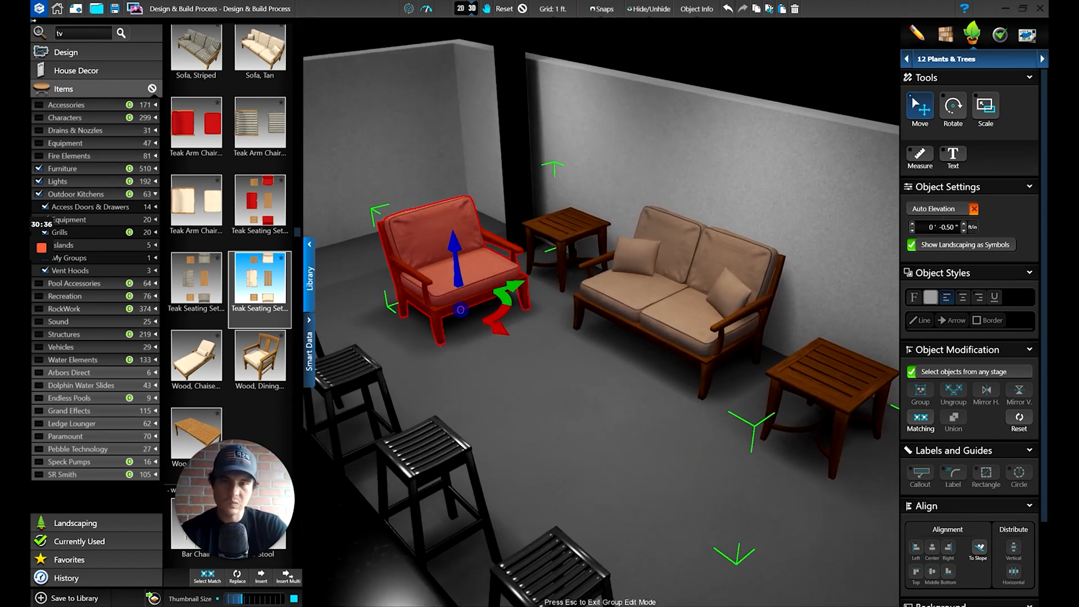
pyautogui.scroll(-3, 809, 425)
pyautogui.moveTo(814, 407)
pyautogui.mouseDown(button='right')
pyautogui.moveTo(836, 393)
pyautogui.moveTo(489, 350)
pyautogui.moveTo(475, 352)
pyautogui.moveTo(483, 382)
pyautogui.mouseUp(button='right')
pyautogui.scroll(3, 601, 312)
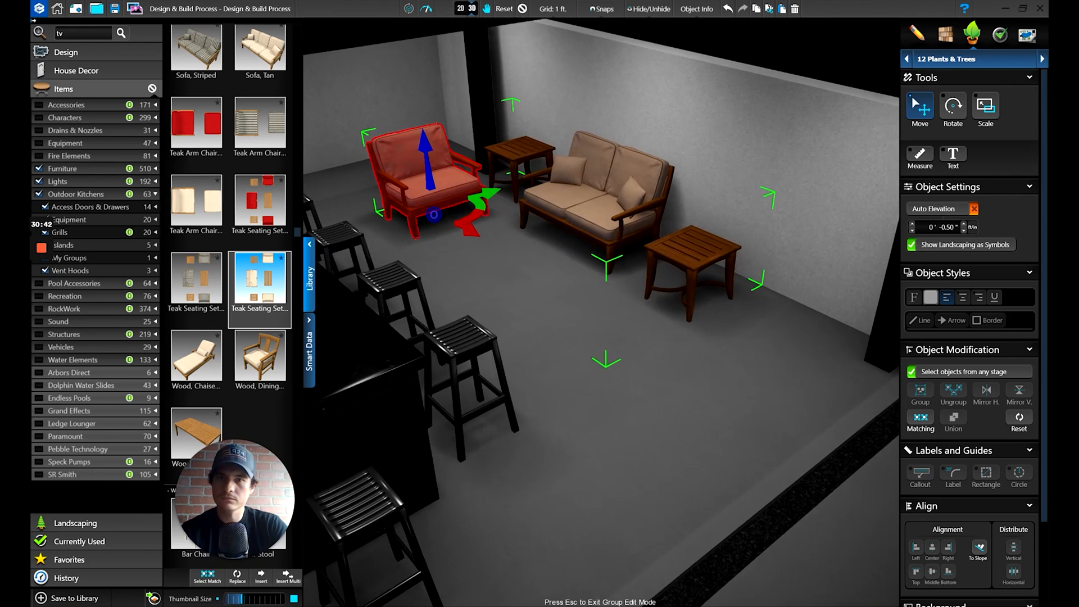
pyautogui.click(795, 9)
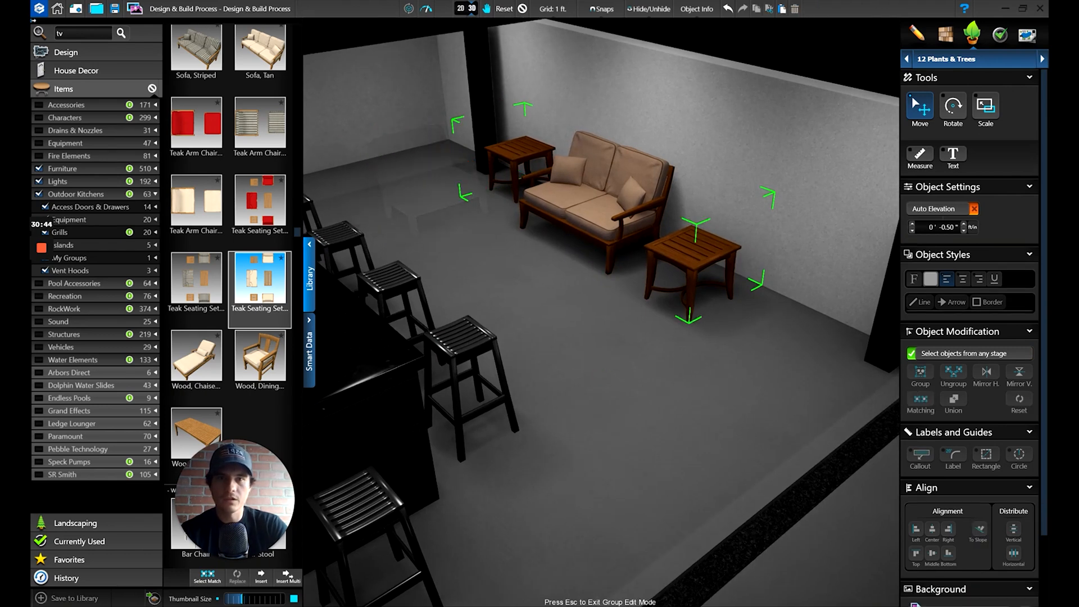
# Step: Move the nearer side table away from the loveseat and replace the loveseat with the Sofa, Tan item
pyautogui.click(683, 262)
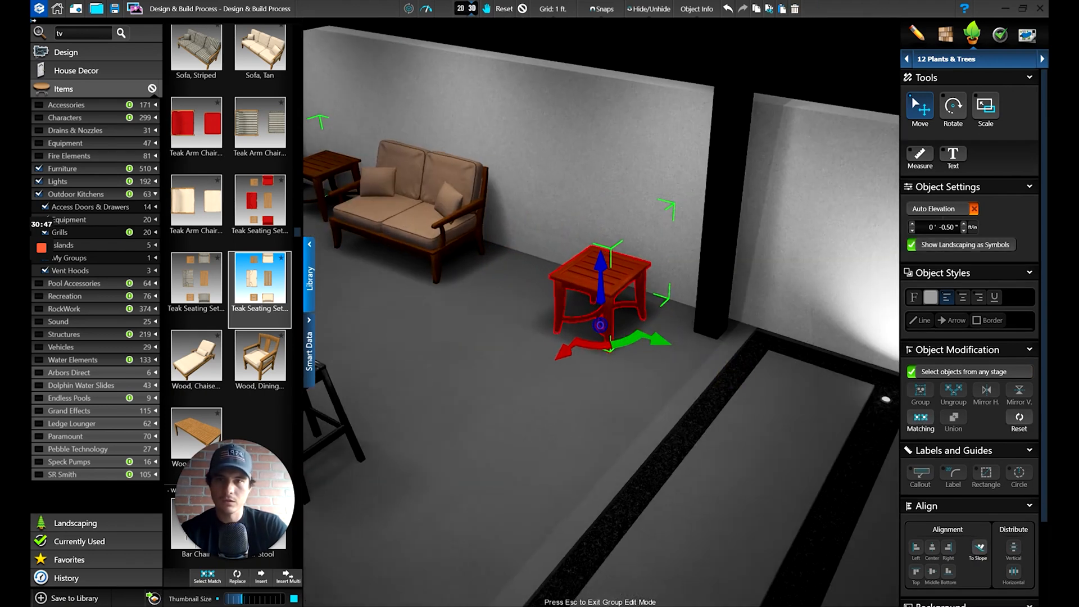
pyautogui.click(421, 219)
pyautogui.scroll(3, 212, 257)
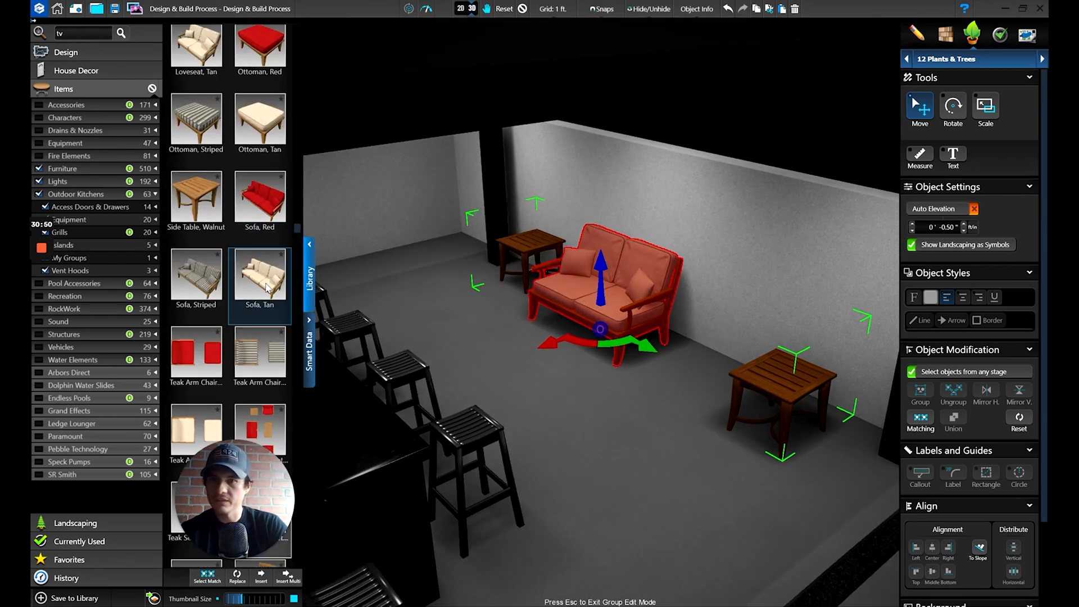
pyautogui.click(266, 288)
pyautogui.click(237, 584)
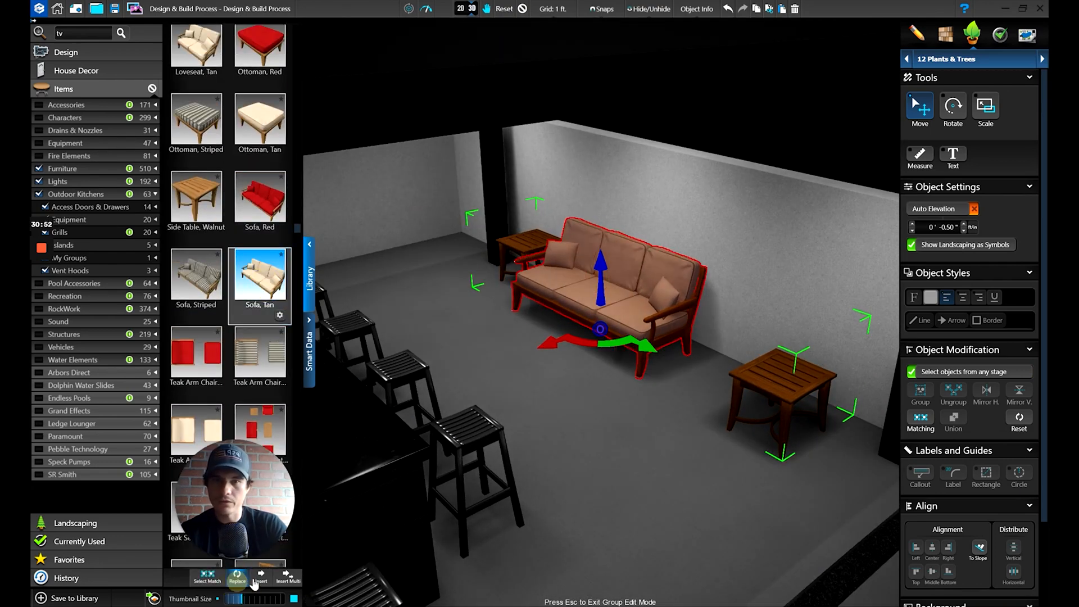
# Step: Shift the tan sofa along the wall and bring the side table nearest the walkway close to its end
pyautogui.moveTo(648, 348); pyautogui.dragTo(683, 361)
pyautogui.click(727, 362)
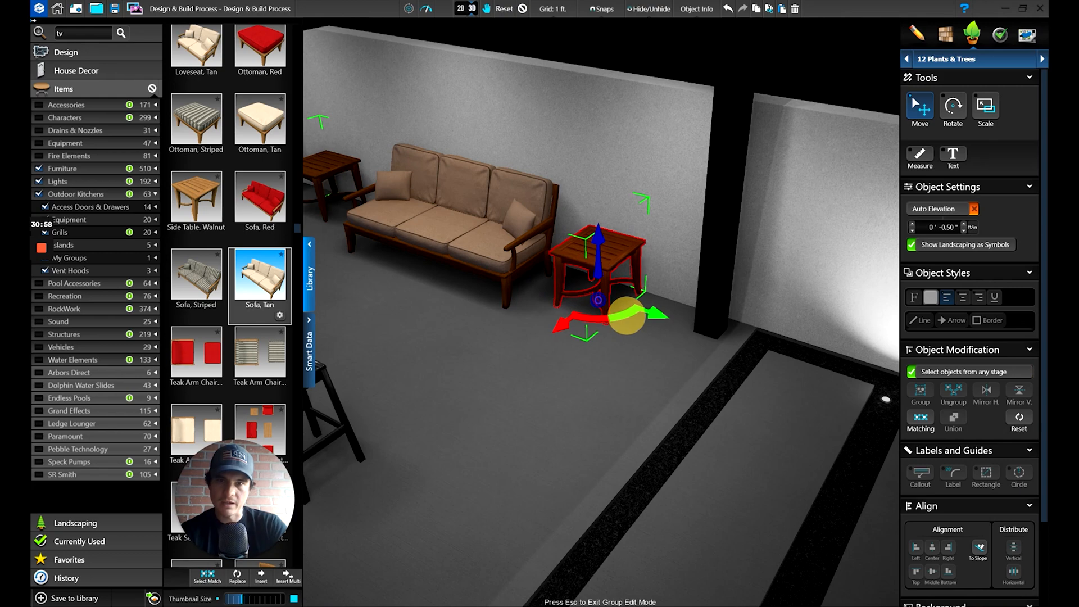
pyautogui.moveTo(630, 317); pyautogui.dragTo(631, 317)
# Step: Move the corner side table closer to the sofa and check the spacing of both tables around the sofa
pyautogui.click(349, 197)
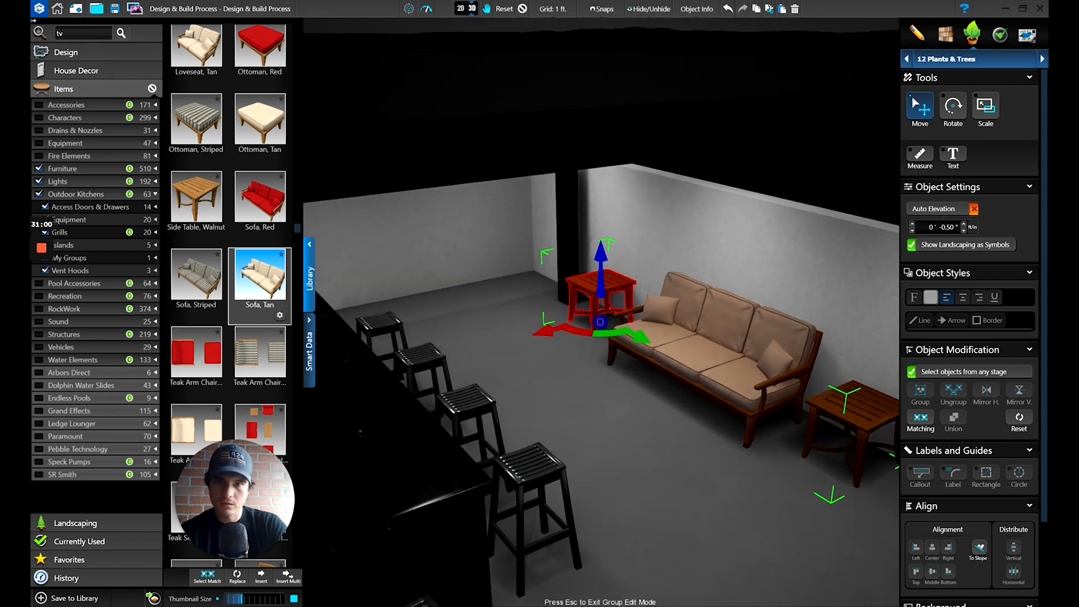
pyautogui.moveTo(630, 339); pyautogui.dragTo(1046, 422, button='middle')
pyautogui.moveTo(686, 323); pyautogui.dragTo(534, 323, button='middle')
pyautogui.moveTo(506, 321); pyautogui.dragTo(526, 324)
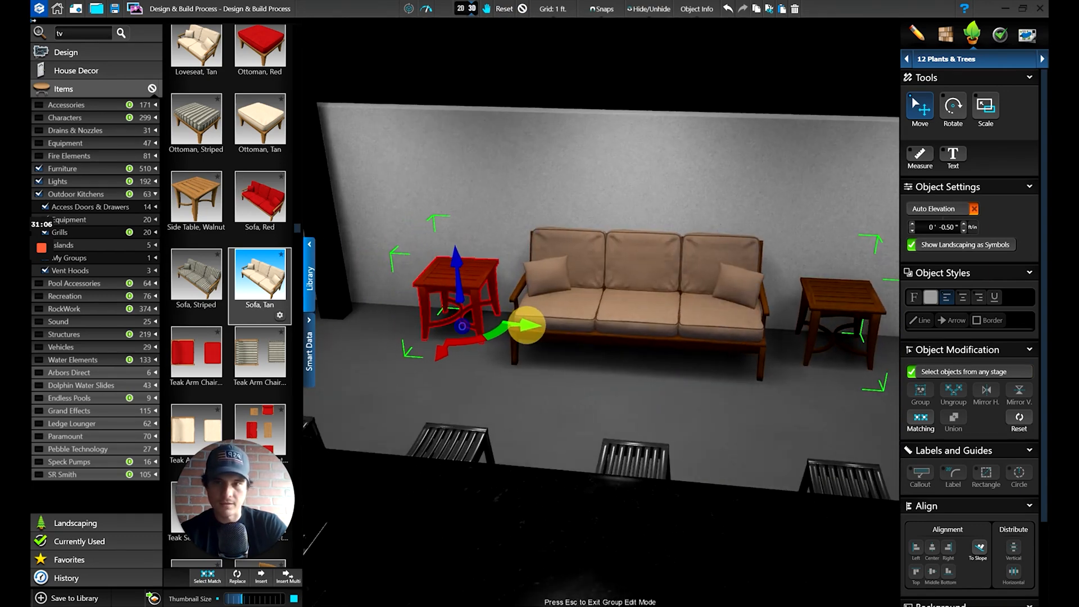
pyautogui.moveTo(526, 325); pyautogui.dragTo(386, 322, button='middle')
pyautogui.click(827, 331)
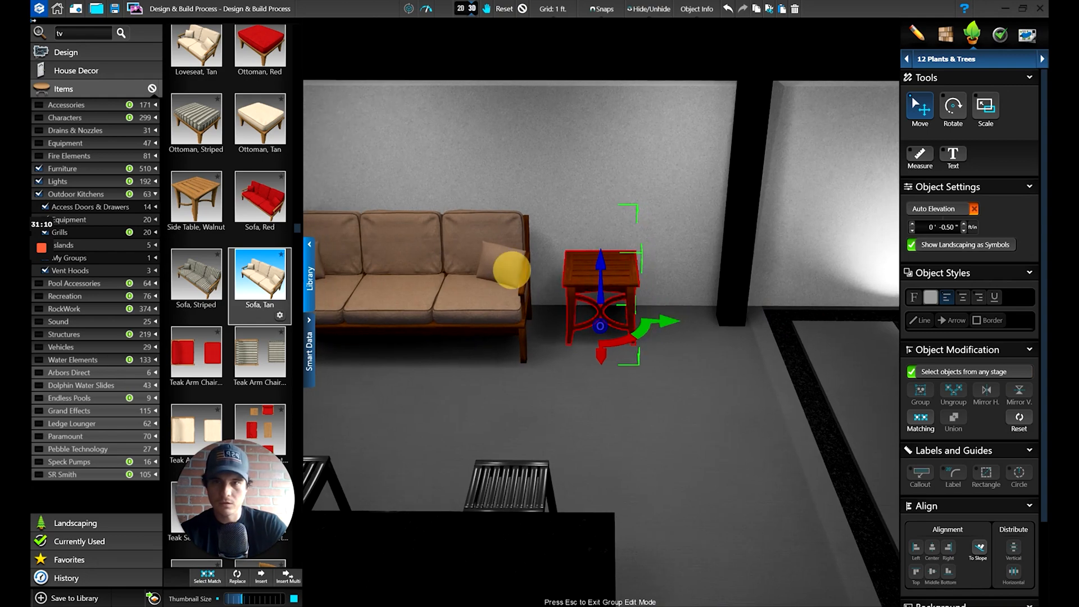
pyautogui.click(511, 271)
pyautogui.moveTo(612, 312); pyautogui.dragTo(695, 308, button='middle')
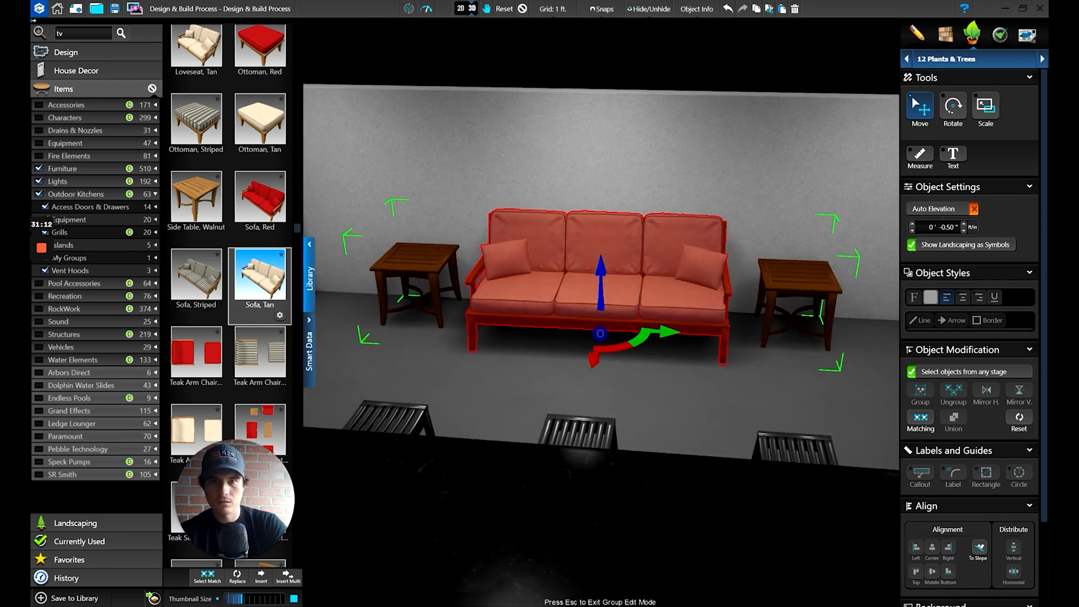
# Step: Leave group editing and view the furnished covered area from the pool side
pyautogui.press('Escape')
pyautogui.click(673, 200)
pyautogui.moveTo(673, 201); pyautogui.dragTo(708, 315, button='middle')
pyautogui.click(706, 416)
pyautogui.moveTo(706, 416); pyautogui.dragTo(562, 307, button='middle')
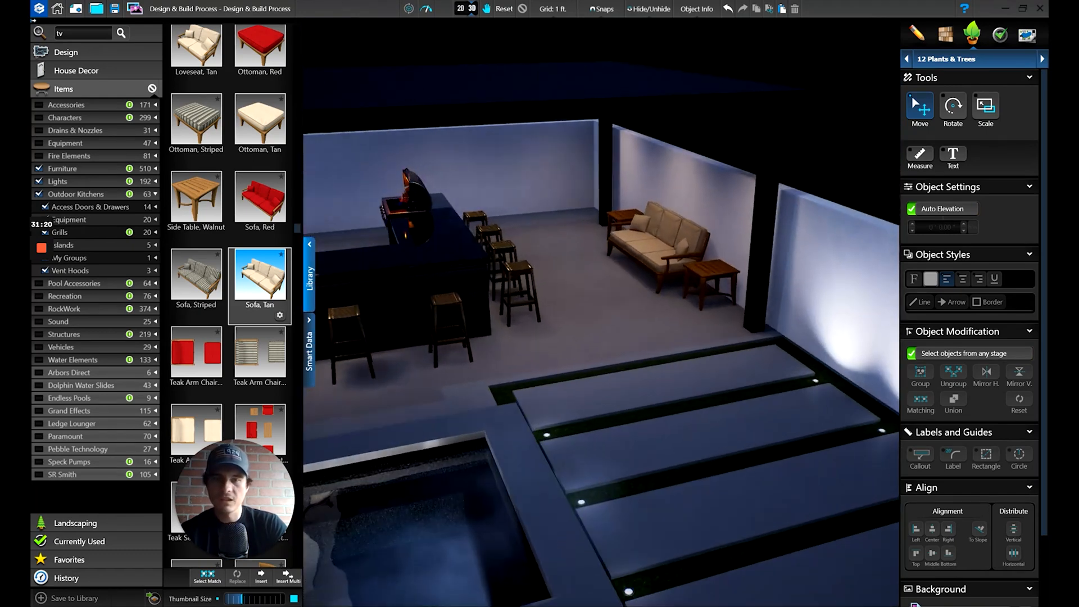
pyautogui.scroll(2, 562, 307)
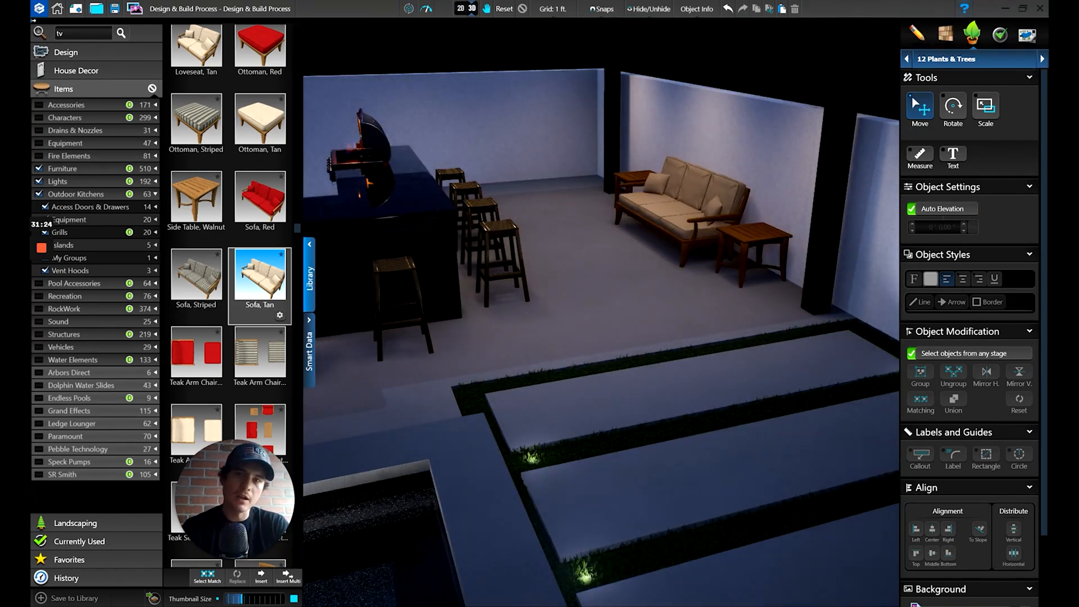
# Step: In the Materials stage, select the wood of the sofa frame and both side tables and recolor it dark brown
pyautogui.click(695, 266)
pyautogui.moveTo(693, 268); pyautogui.dragTo(703, 280, button='middle')
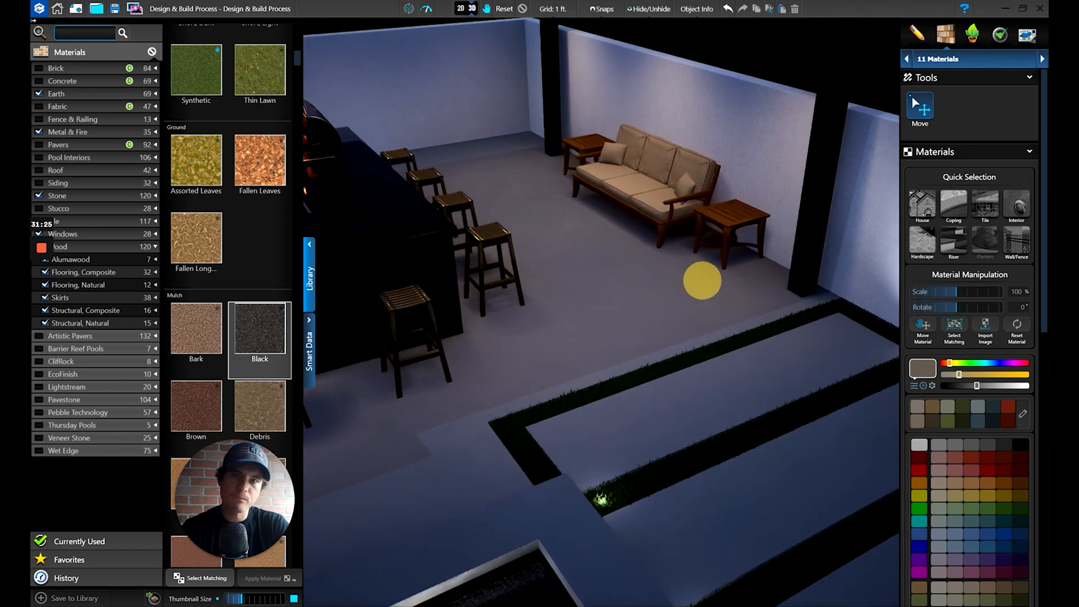
pyautogui.click(715, 204)
pyautogui.click(594, 324)
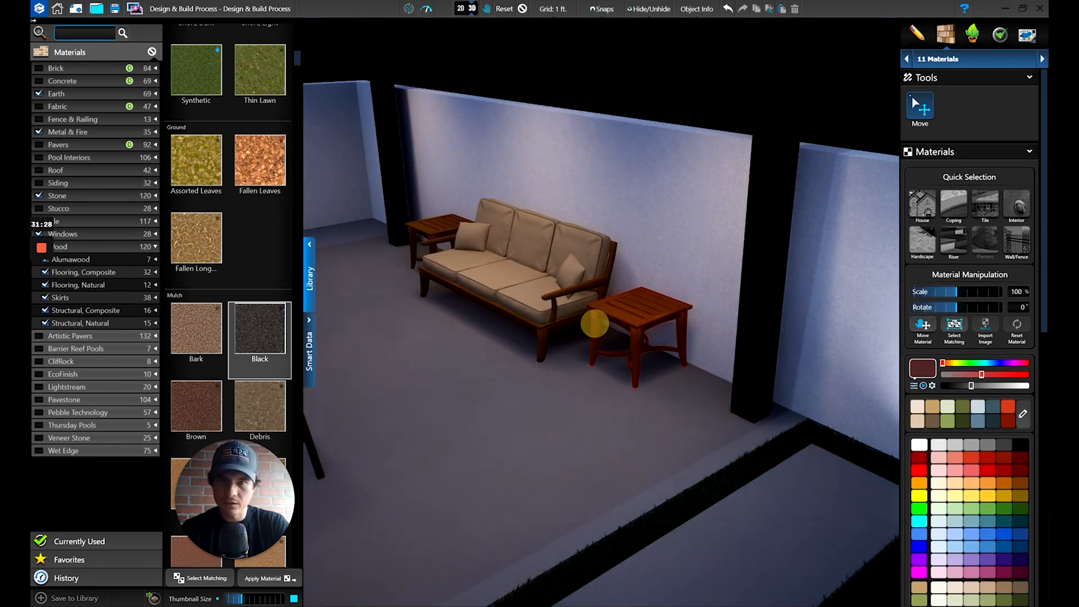
pyautogui.keyDown('shift'); pyautogui.click(582, 287); pyautogui.keyUp('shift')
pyautogui.moveTo(582, 286); pyautogui.dragTo(602, 312, button='middle')
pyautogui.keyDown('shift'); pyautogui.click(563, 352); pyautogui.keyUp('shift')
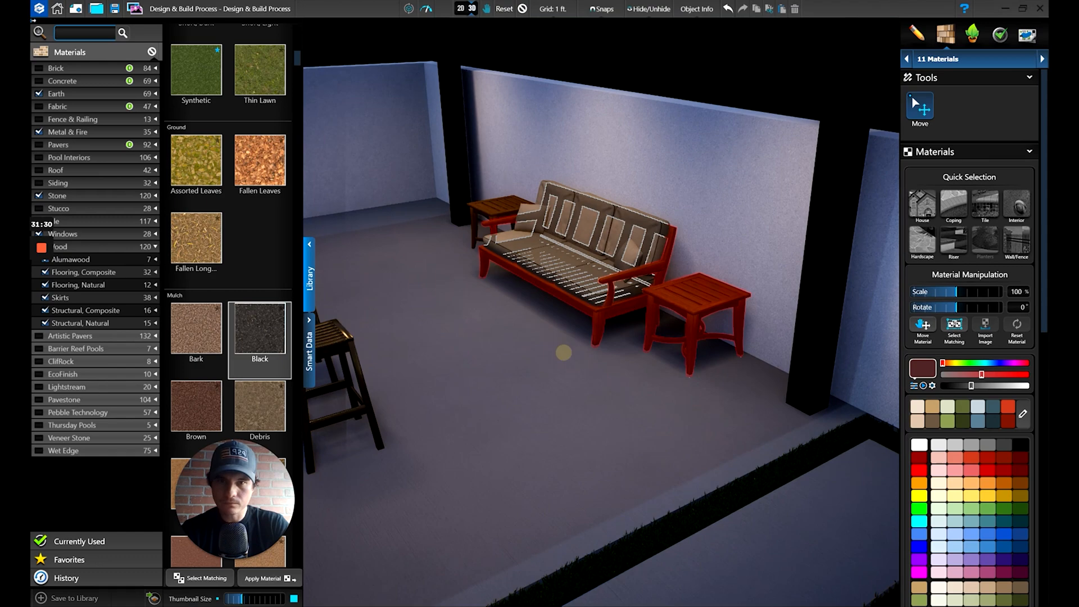
pyautogui.keyDown('shift'); pyautogui.click(506, 204); pyautogui.keyUp('shift')
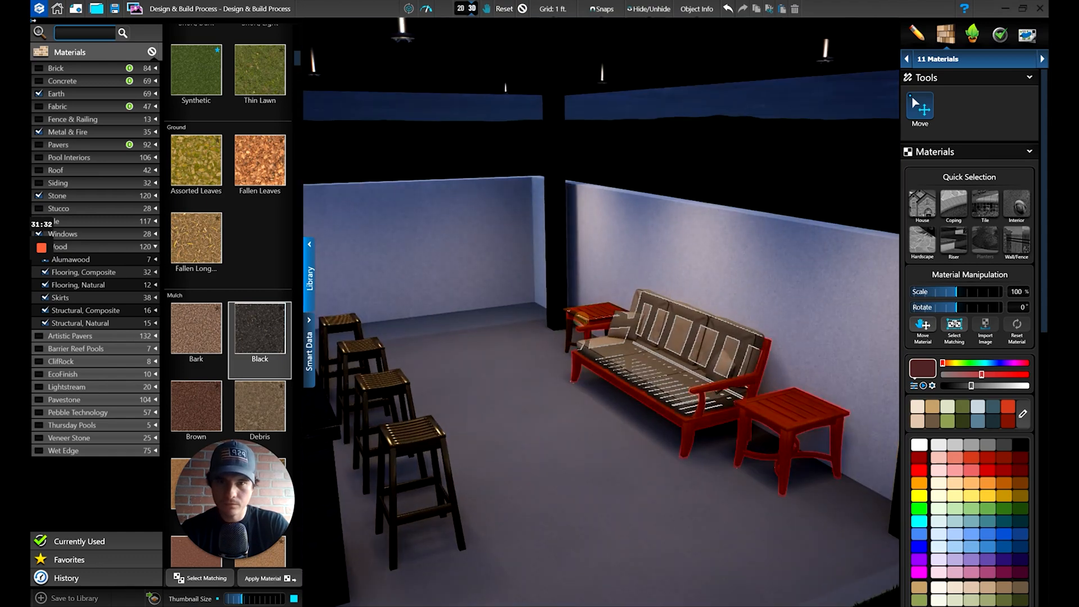
pyautogui.moveTo(582, 319); pyautogui.dragTo(602, 313, button='right')
pyautogui.click(964, 375)
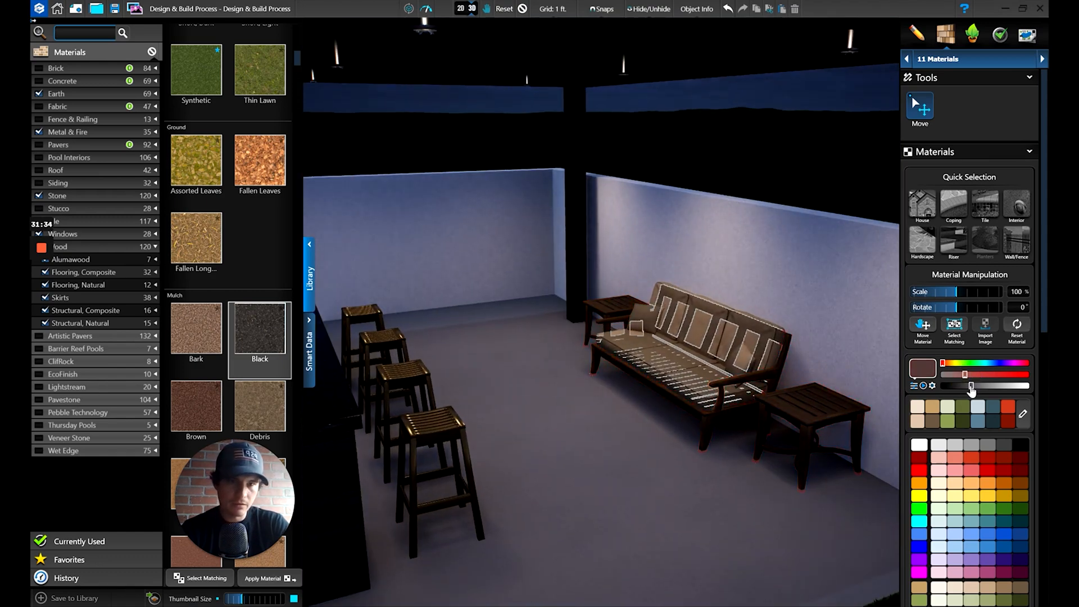
pyautogui.moveTo(967, 386)
pyautogui.mouseDown()
pyautogui.moveTo(983, 386)
pyautogui.moveTo(972, 387)
pyautogui.mouseUp()
# Step: Lighten the sofa cushions to cream and recolor the two throw pillows a muted blue-gray
pyautogui.doubleClick(737, 336)
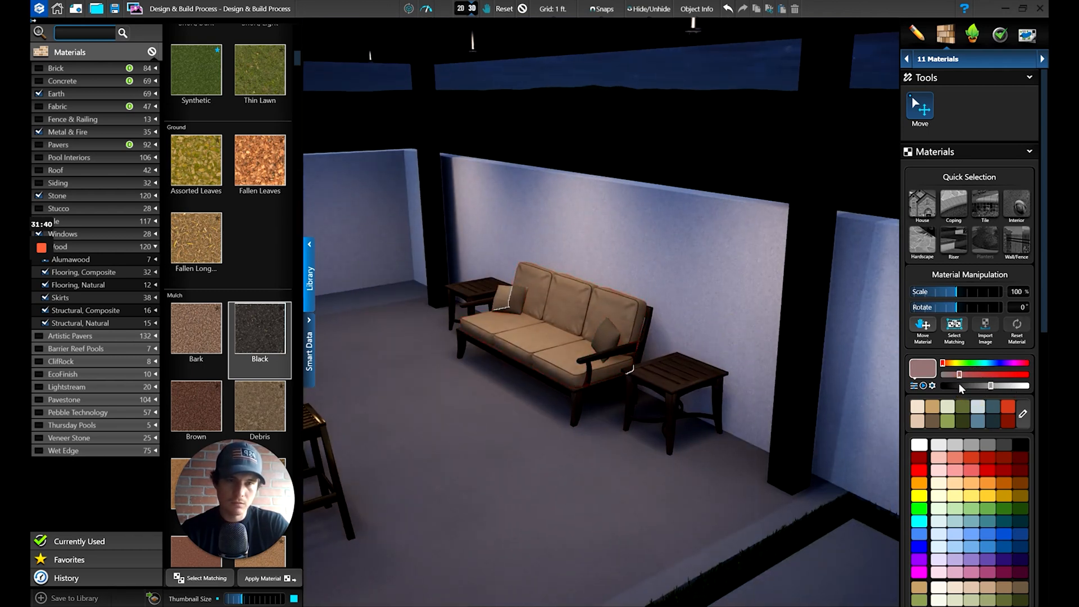
pyautogui.moveTo(992, 388); pyautogui.dragTo(1012, 388)
pyautogui.doubleClick(613, 336)
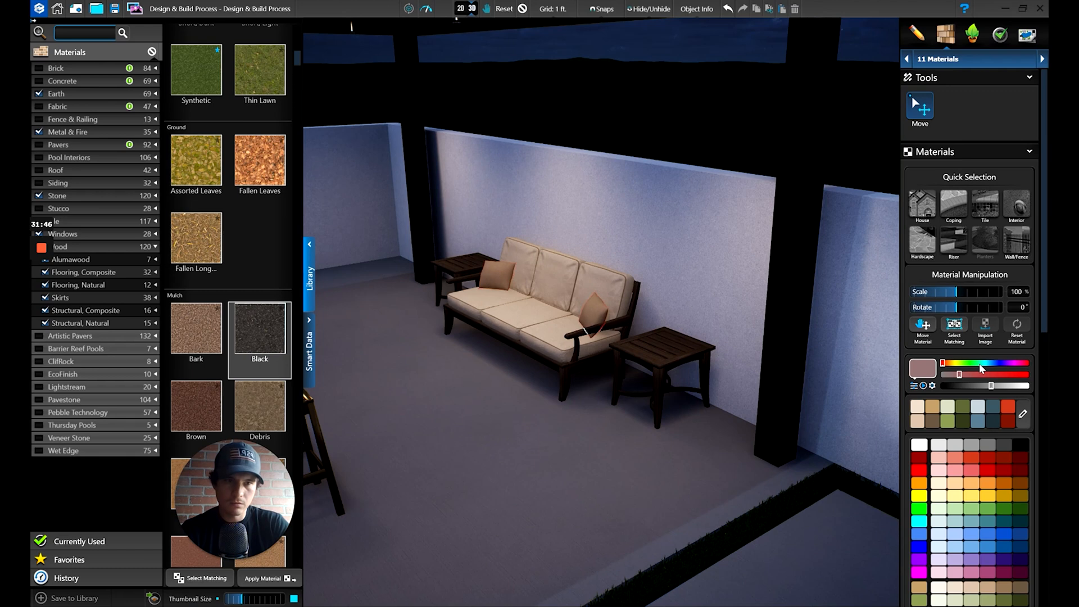
pyautogui.click(981, 364)
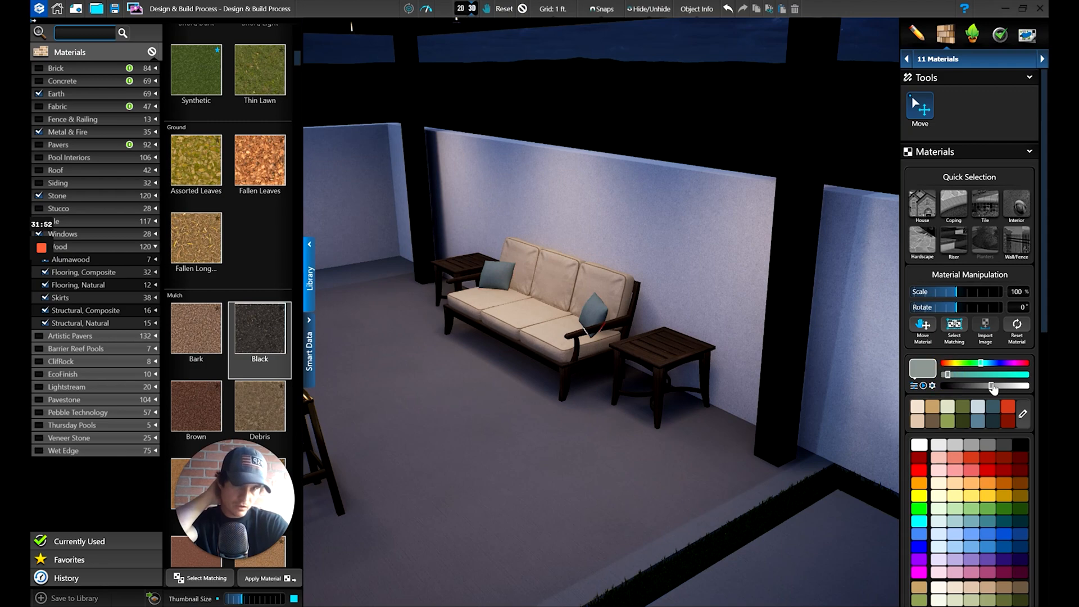
pyautogui.moveTo(992, 386); pyautogui.dragTo(998, 386)
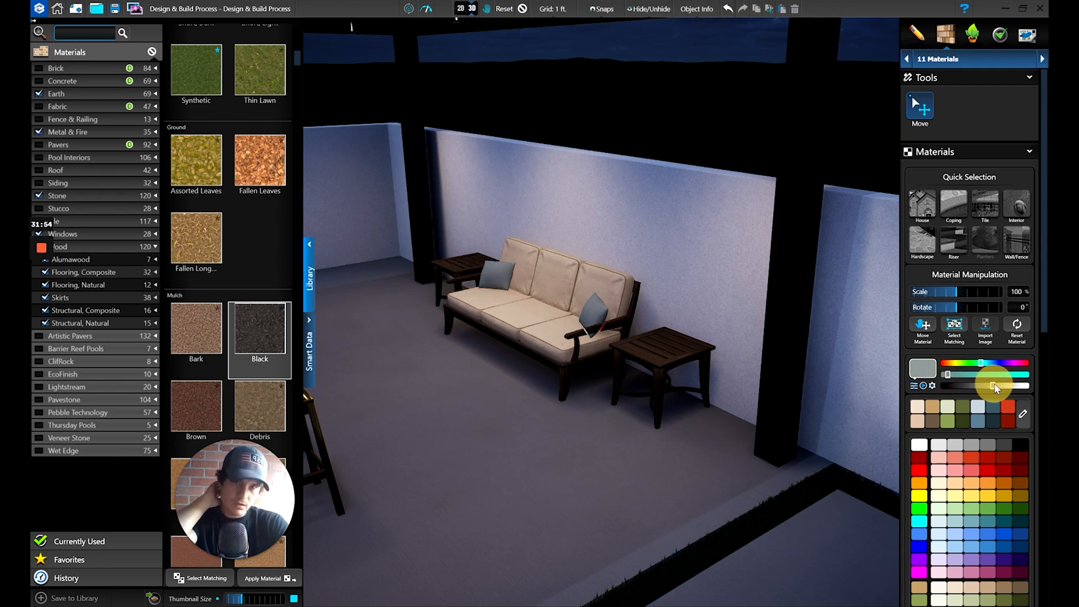
# Step: Clear the pillow selection and review the furnished covered area, outdoor kitchen, spa and pool surroundings at night
pyautogui.click(599, 308)
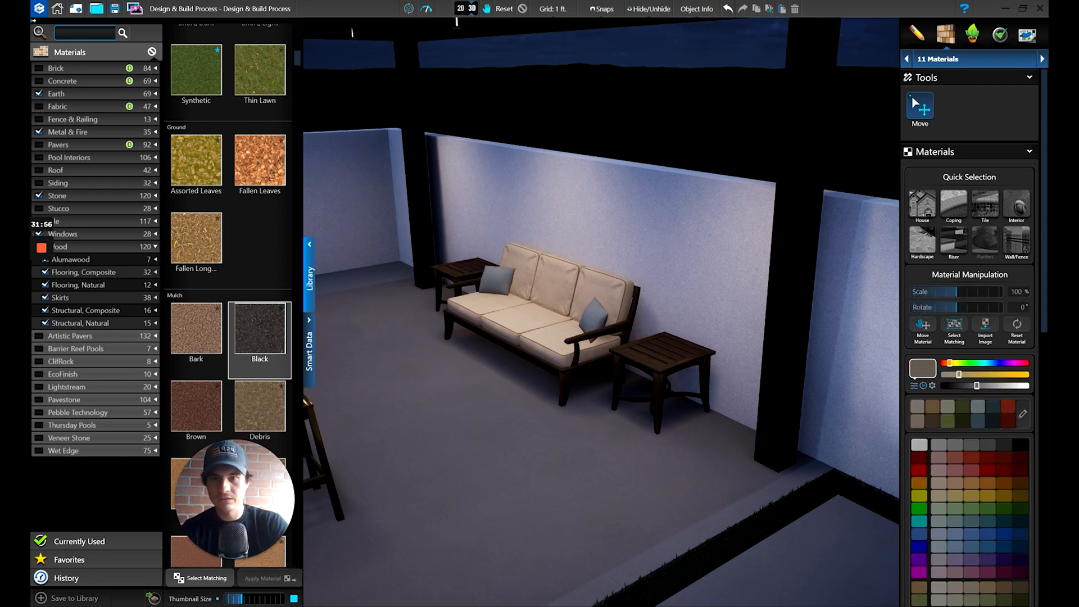
pyautogui.scroll(-5, 581, 329)
pyautogui.moveTo(583, 332); pyautogui.dragTo(647, 363)
pyautogui.scroll(4, 648, 365)
pyautogui.scroll(-3, 640, 309)
pyautogui.scroll(-3, 649, 294)
pyautogui.scroll(3, 611, 341)
pyautogui.scroll(-1, 612, 341)
pyautogui.moveTo(646, 362); pyautogui.dragTo(687, 362, button='middle')
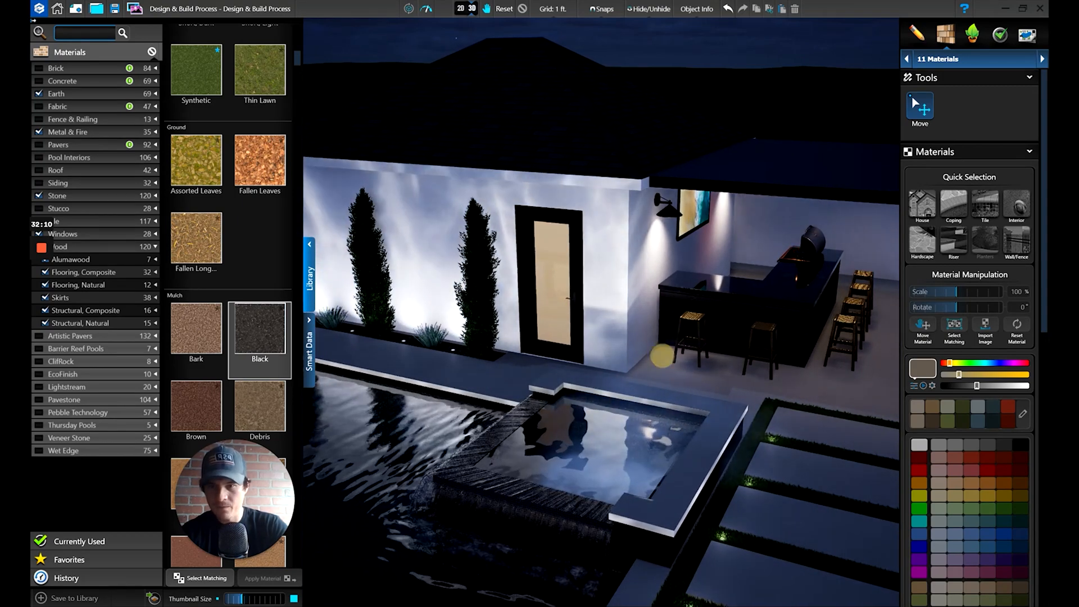
pyautogui.scroll(-4, 662, 357)
pyautogui.moveTo(663, 357); pyautogui.dragTo(624, 408)
pyautogui.moveTo(585, 446)
pyautogui.mouseDown()
pyautogui.moveTo(535, 450)
pyautogui.moveTo(632, 447)
pyautogui.moveTo(550, 317)
pyautogui.moveTo(577, 277)
pyautogui.moveTo(506, 275)
pyautogui.mouseUp()
# Step: In the 2D plan's Hardscapes & Decks stage, draw a 2' by 48' 10" rectangle around the planting strip along the far wall
pyautogui.click(460, 8)
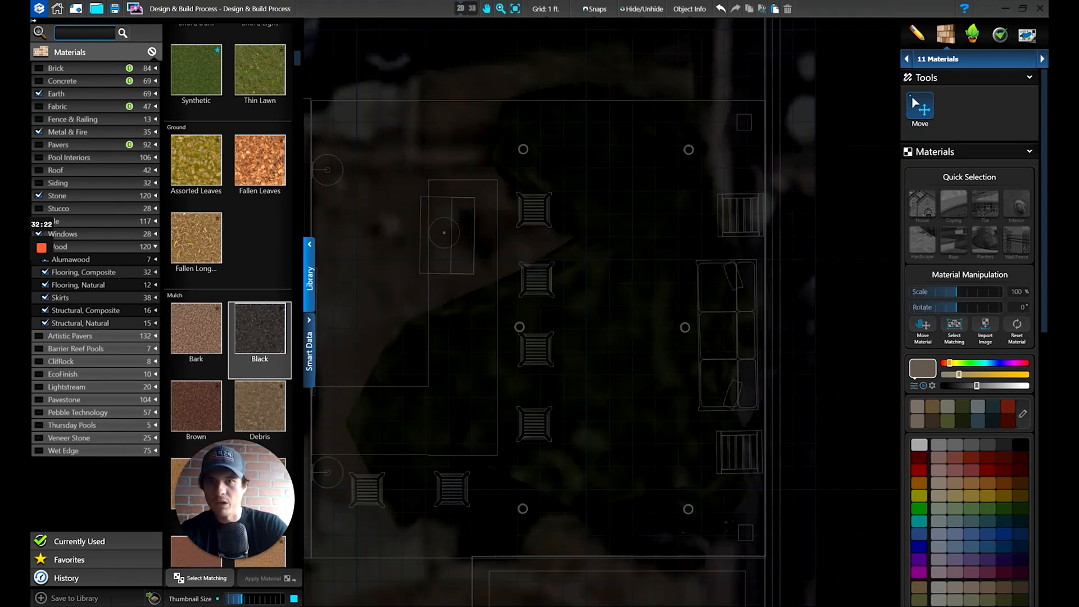
pyautogui.moveTo(451, 530); pyautogui.dragTo(919, 296, button='middle')
pyautogui.moveTo(775, 293); pyautogui.dragTo(899, 214, button='middle')
pyautogui.click(940, 59)
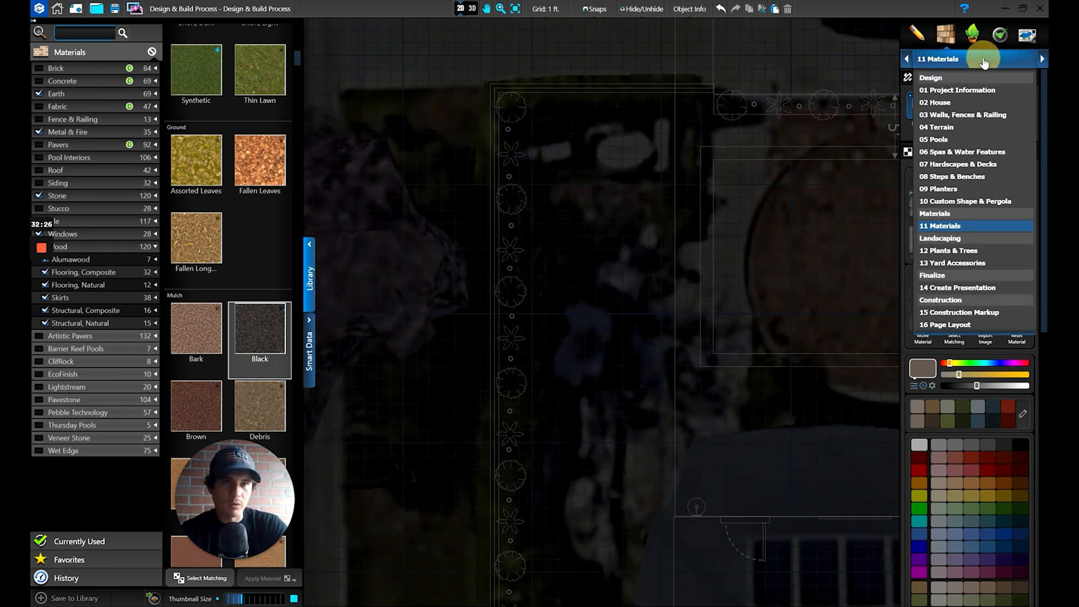
pyautogui.click(971, 164)
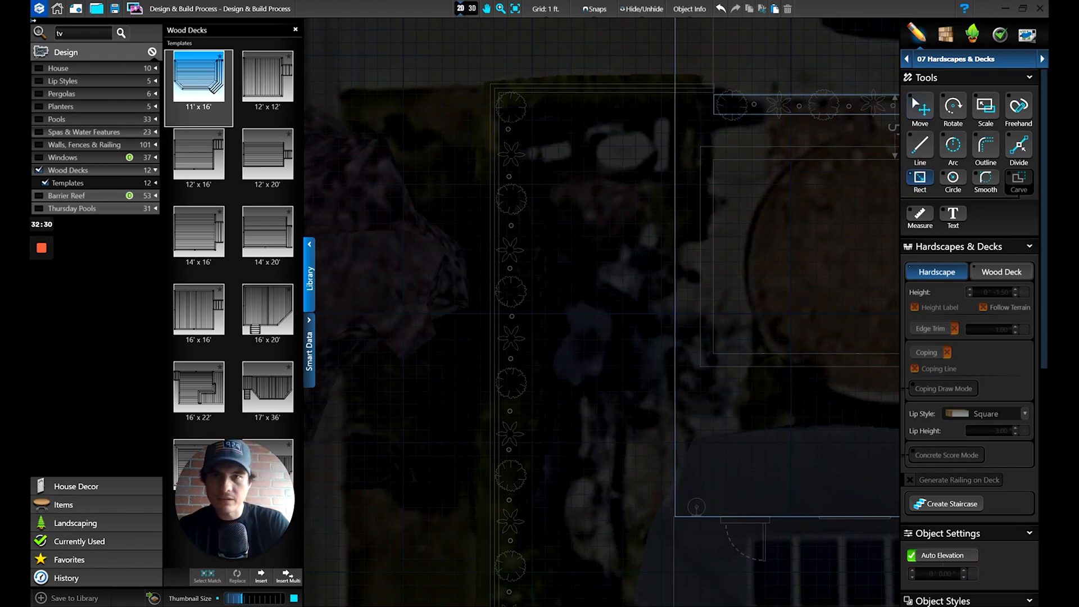
pyautogui.click(498, 92)
pyautogui.moveTo(554, 468); pyautogui.dragTo(567, 197, button='middle')
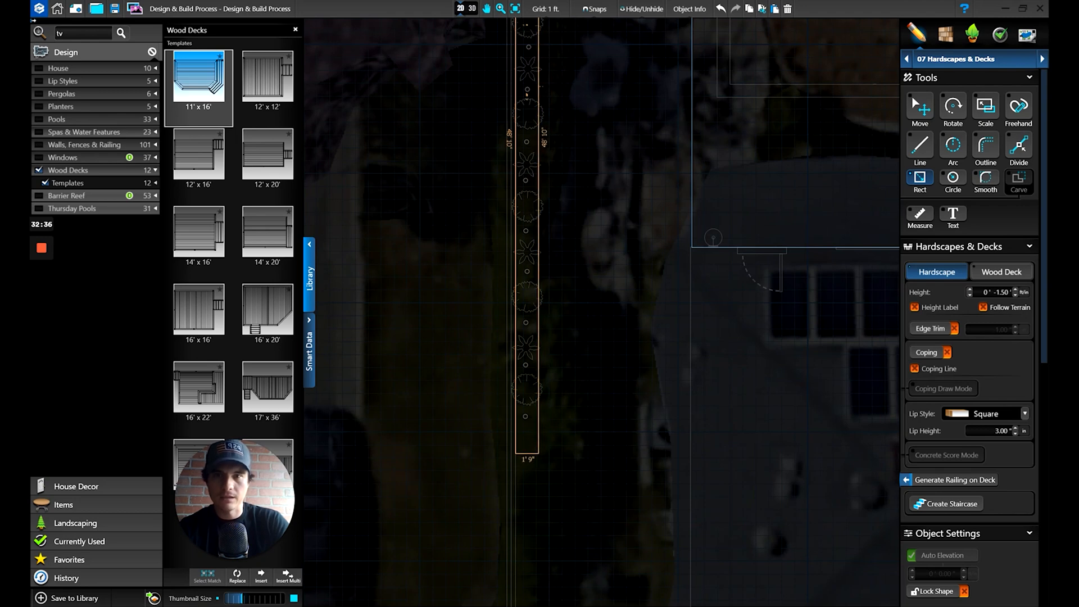
pyautogui.click(539, 453)
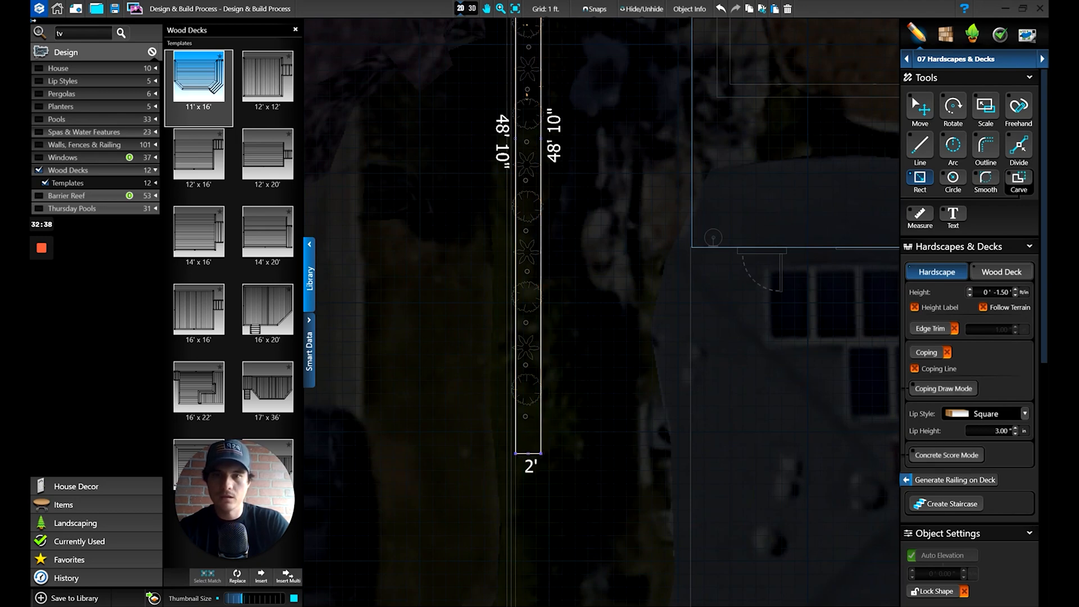
# Step: Draw an 11' 8" by 48' 10" hardscape rectangle between the planting strip and the pool deck, and save the project in 3D
pyautogui.click(541, 453)
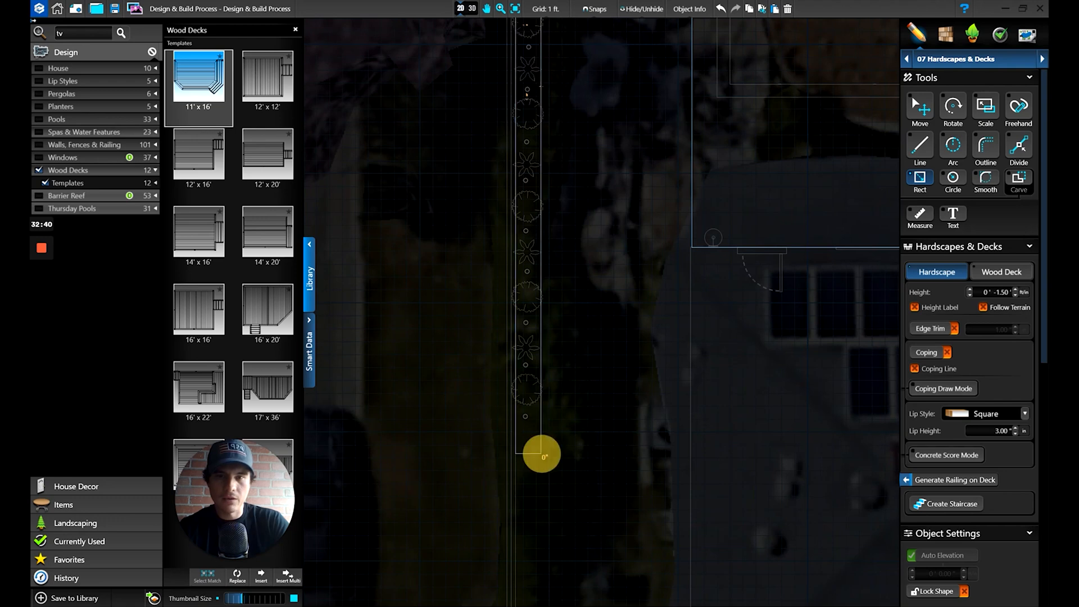
pyautogui.moveTo(663, 216); pyautogui.dragTo(661, 447, button='middle')
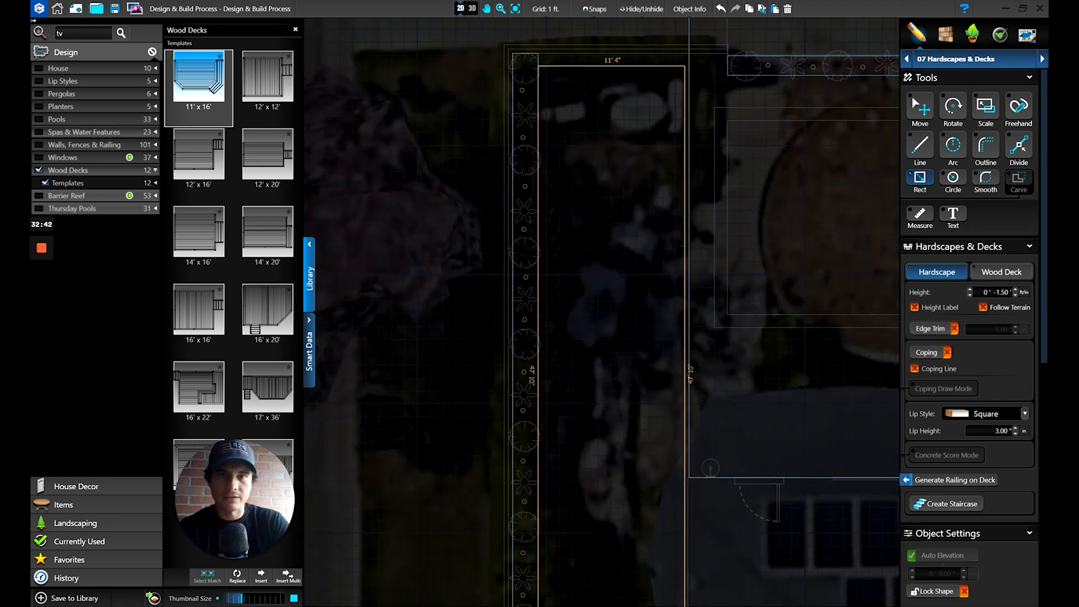
pyautogui.click(688, 54)
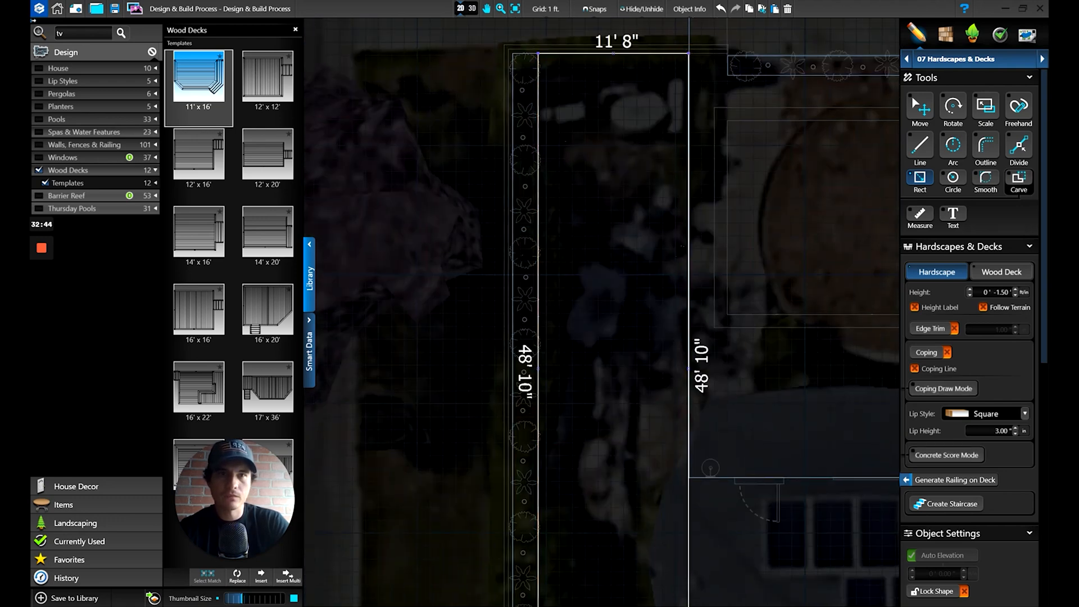
pyautogui.click(471, 9)
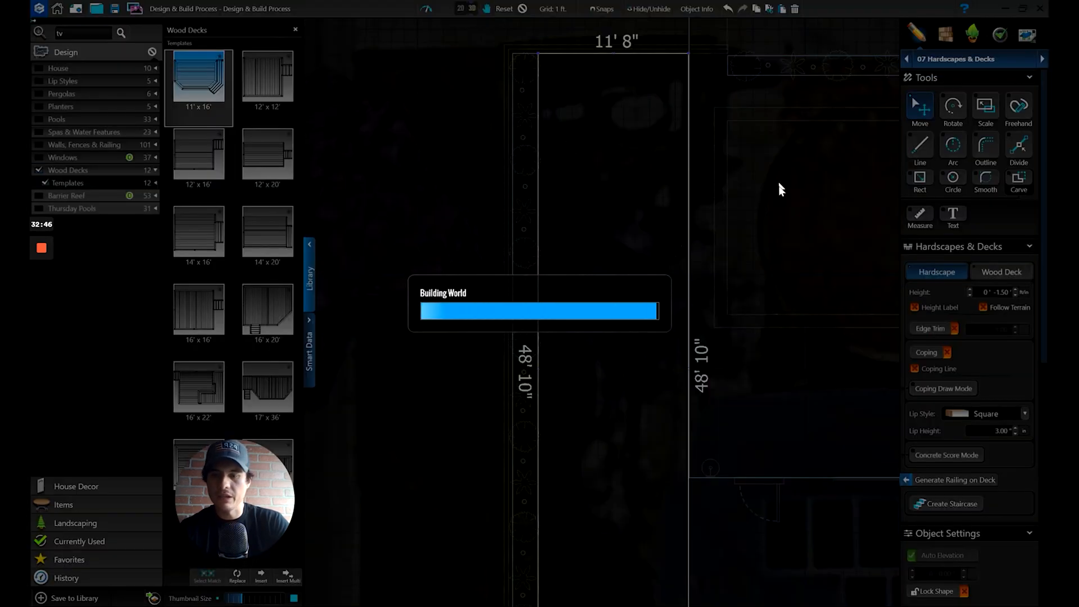
pyautogui.click(427, 8)
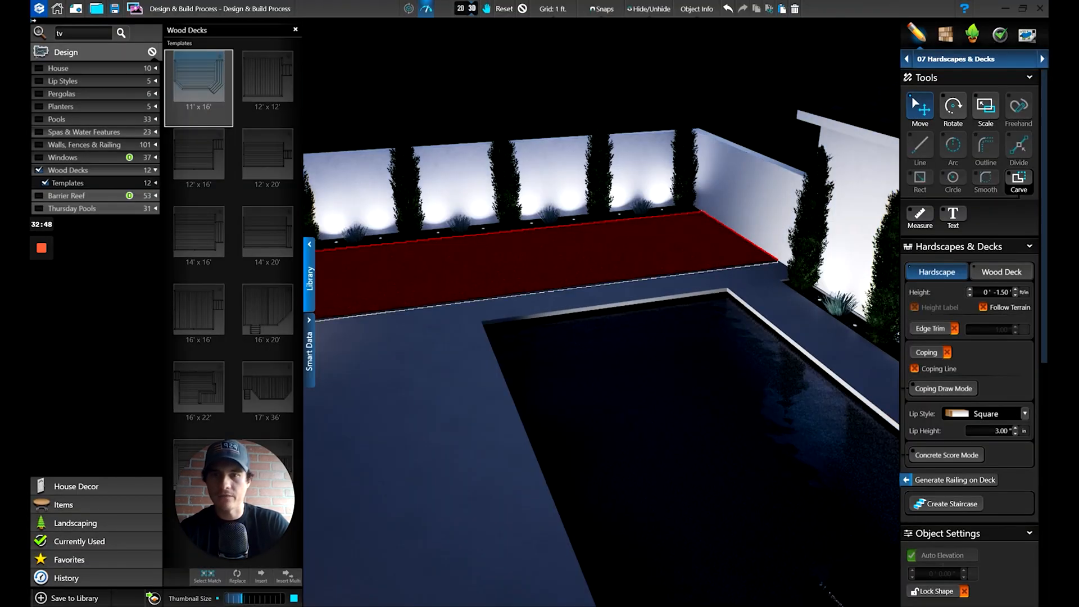
pyautogui.hotkey('ctrl', 's')
# Step: In the Materials stage, copy the grass from between the stepping slabs onto the new wide rectangle beside the planting strip
pyautogui.moveTo(596, 252); pyautogui.dragTo(697, 319, button='right')
pyautogui.moveTo(696, 318); pyautogui.dragTo(823, 135, button='middle')
pyautogui.click(945, 34)
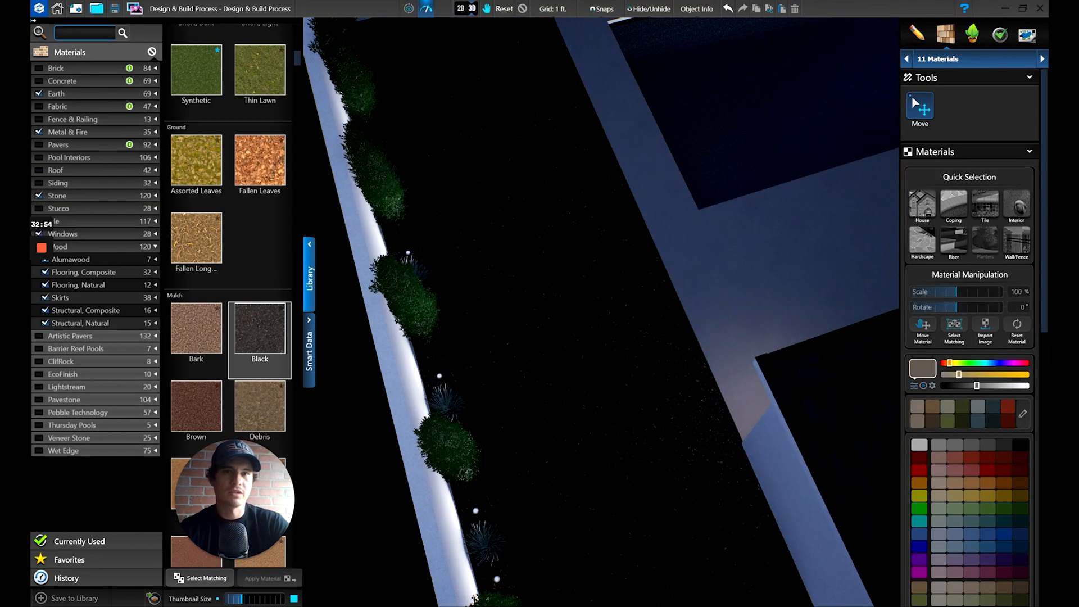
pyautogui.scroll(-3, 581, 195)
pyautogui.click(581, 195)
pyautogui.moveTo(581, 195); pyautogui.dragTo(320, 287, button='middle')
pyautogui.doubleClick(748, 153)
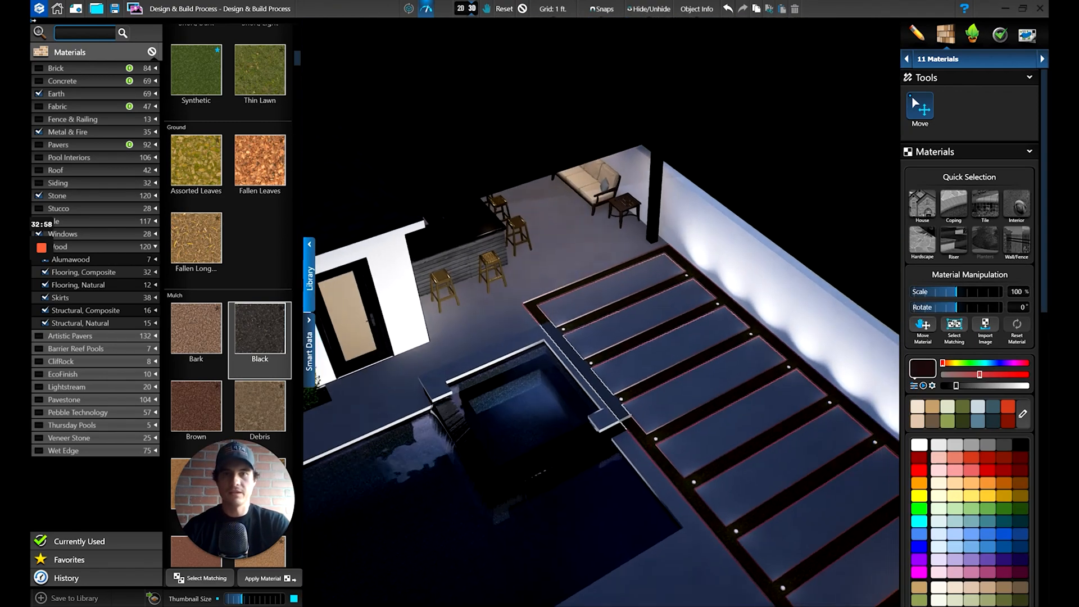
pyautogui.moveTo(428, 478); pyautogui.dragTo(702, 309, button='middle')
pyautogui.click(432, 455)
pyautogui.doubleClick(478, 437)
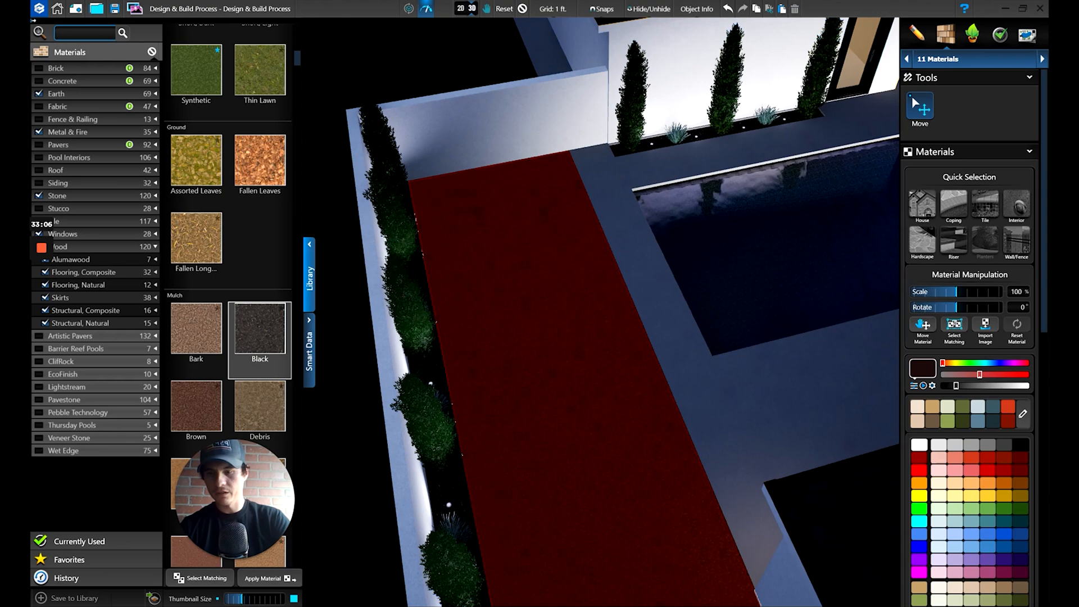
# Step: Clear the lawn selection and view the new lawn and the uplit planting bed from across the pool
pyautogui.moveTo(578, 380); pyautogui.dragTo(521, 369)
pyautogui.click(605, 357)
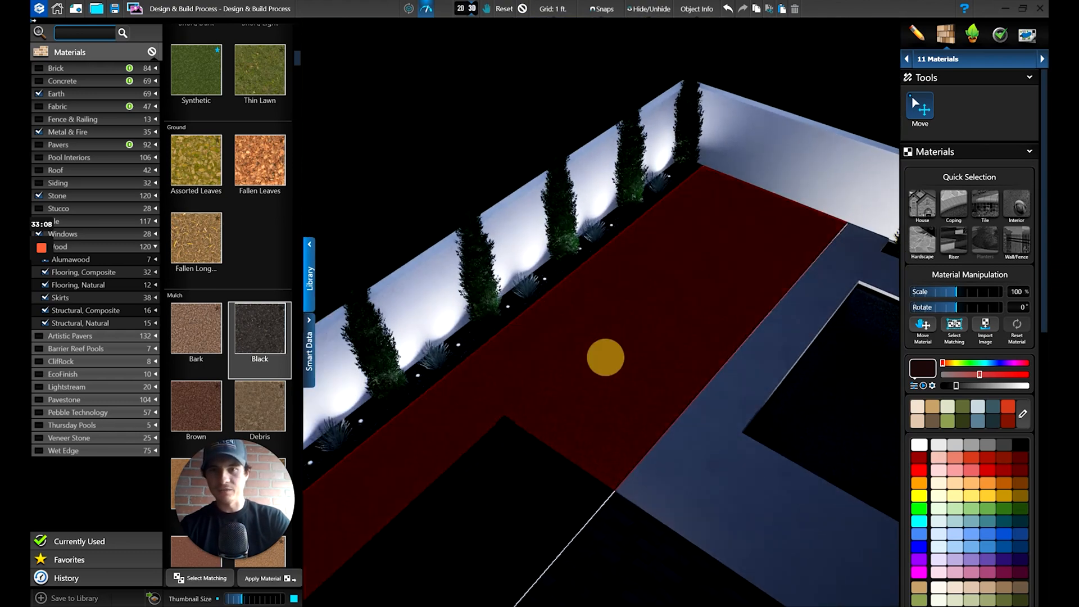
pyautogui.moveTo(606, 357); pyautogui.dragTo(633, 316)
pyautogui.moveTo(632, 317); pyautogui.dragTo(450, 360, button='middle')
pyautogui.moveTo(622, 296); pyautogui.dragTo(602, 218)
pyautogui.moveTo(584, 220); pyautogui.dragTo(599, 233)
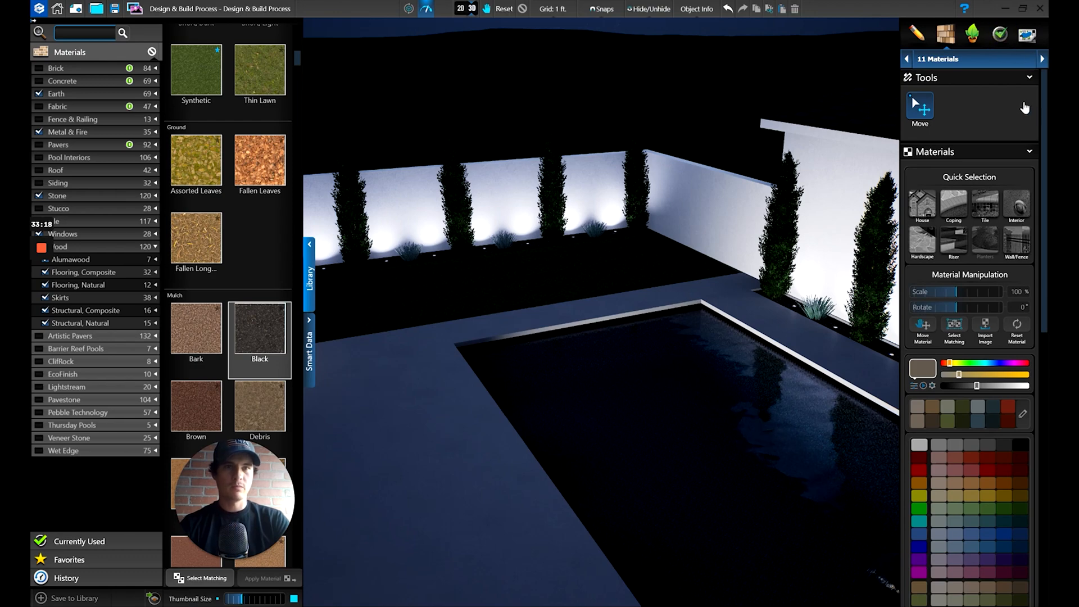
pyautogui.press('Right')
# Step: Open the Create Presentation stage and change the environment lighting from night to daytime
pyautogui.click(1000, 35)
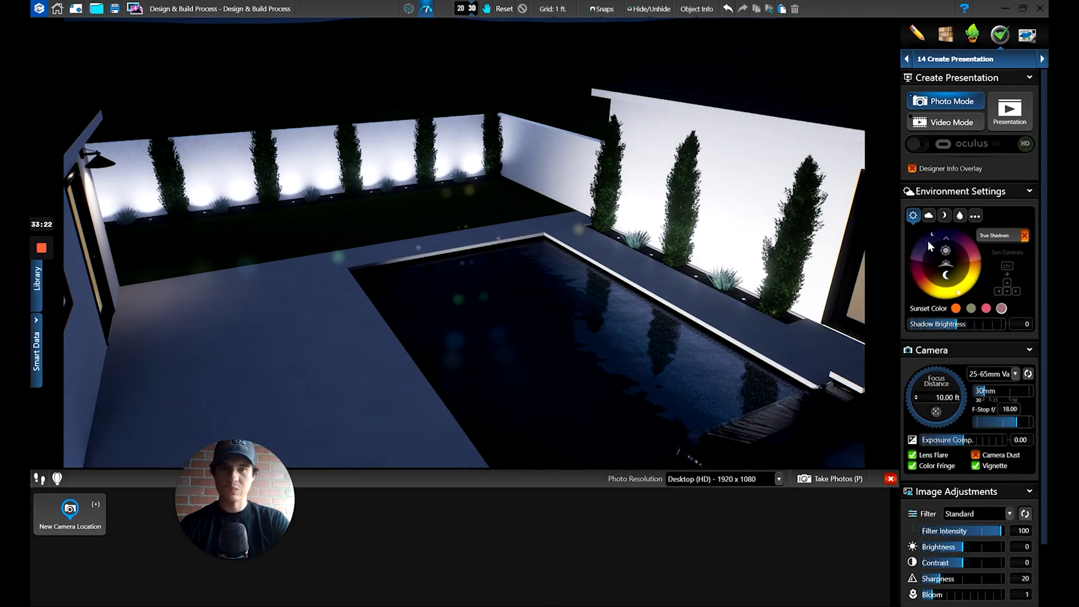
pyautogui.click(929, 240)
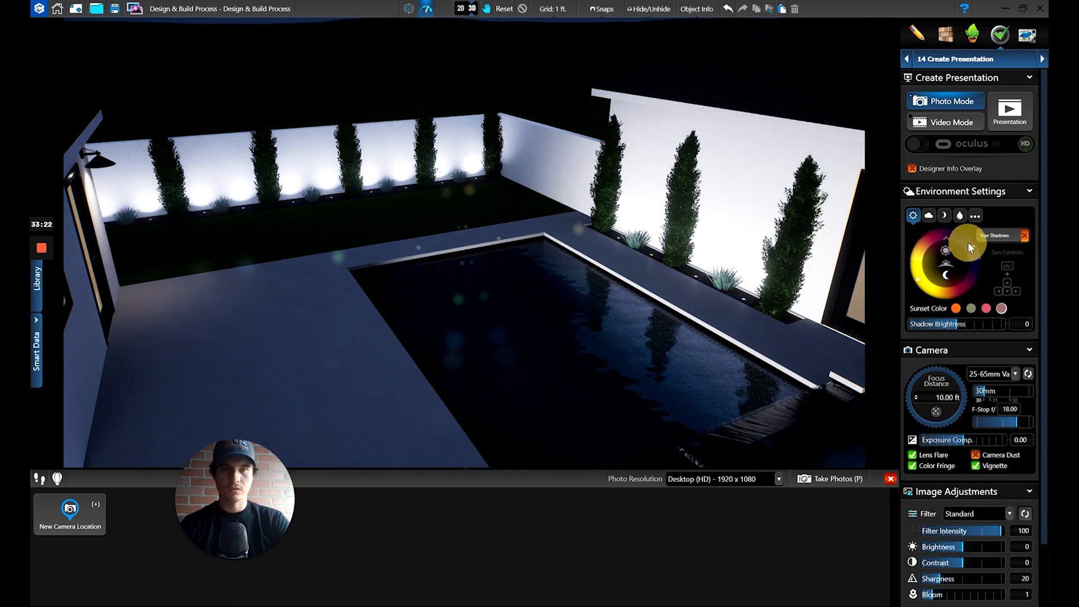
pyautogui.moveTo(966, 307)
pyautogui.mouseDown()
pyautogui.moveTo(955, 312)
pyautogui.moveTo(968, 301)
pyautogui.mouseUp()
# Step: Examine the pool, spa, lawn and both building facades in daylight from several angles
pyautogui.moveTo(635, 309)
pyautogui.mouseDown()
pyautogui.moveTo(649, 300)
pyautogui.moveTo(523, 304)
pyautogui.mouseUp()
pyautogui.moveTo(610, 289)
pyautogui.mouseDown()
pyautogui.moveTo(665, 318)
pyautogui.moveTo(525, 309)
pyautogui.moveTo(527, 355)
pyautogui.mouseUp()
pyautogui.moveTo(527, 355); pyautogui.dragTo(731, 313, button='right')
pyautogui.moveTo(735, 311); pyautogui.dragTo(709, 312)
pyautogui.moveTo(709, 313); pyautogui.dragTo(543, 313, button='right')
pyautogui.moveTo(543, 314); pyautogui.dragTo(446, 366)
pyautogui.moveTo(446, 366); pyautogui.dragTo(629, 360, button='right')
pyautogui.moveTo(630, 361); pyautogui.dragTo(551, 367)
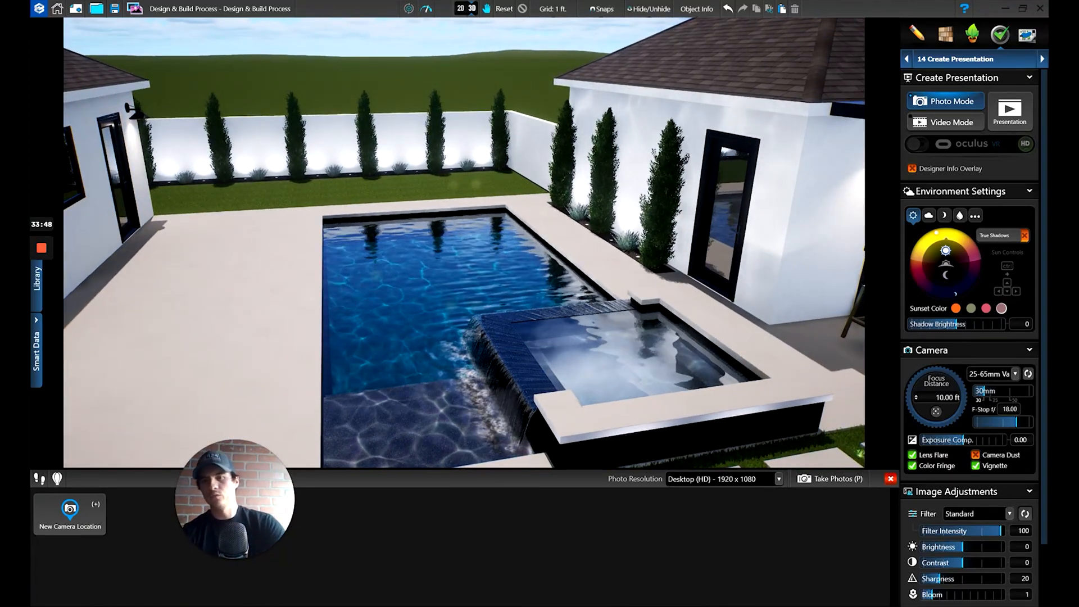
pyautogui.moveTo(478, 316); pyautogui.dragTo(461, 311)
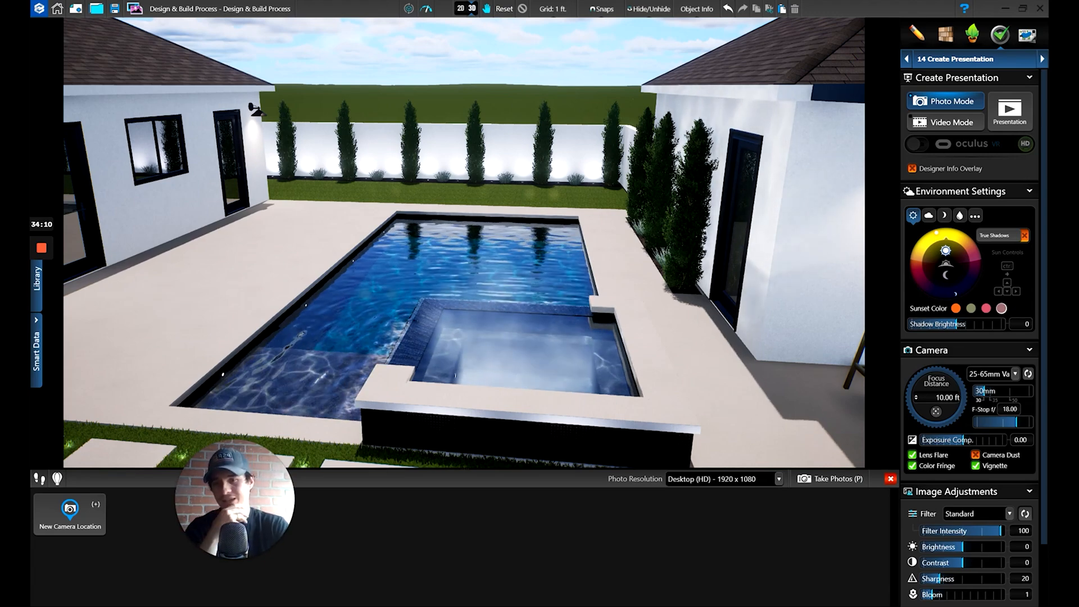
pyautogui.press('Left')
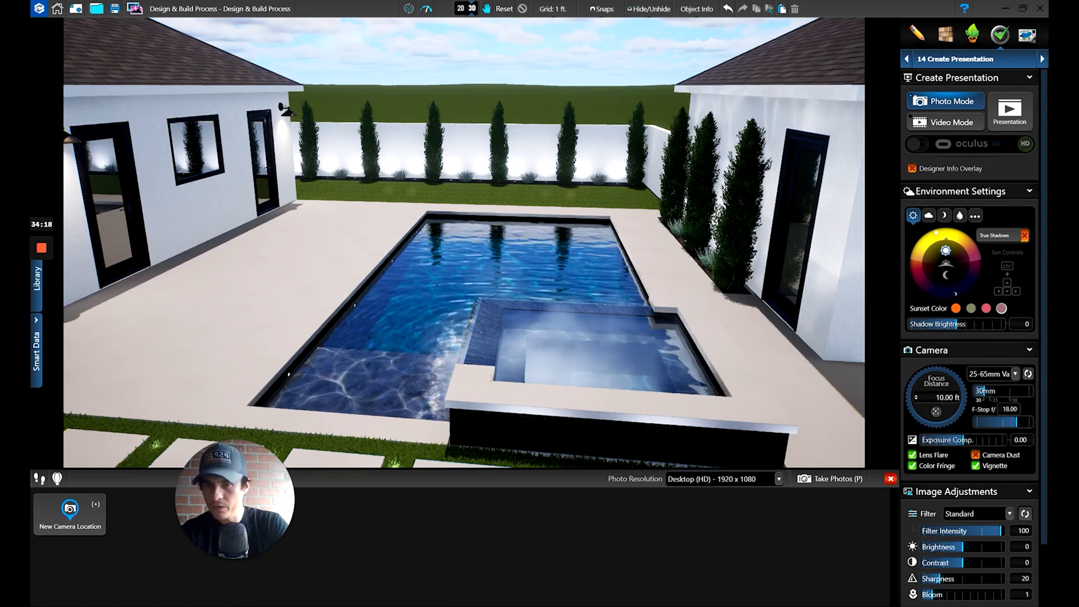
pyautogui.press('Left')
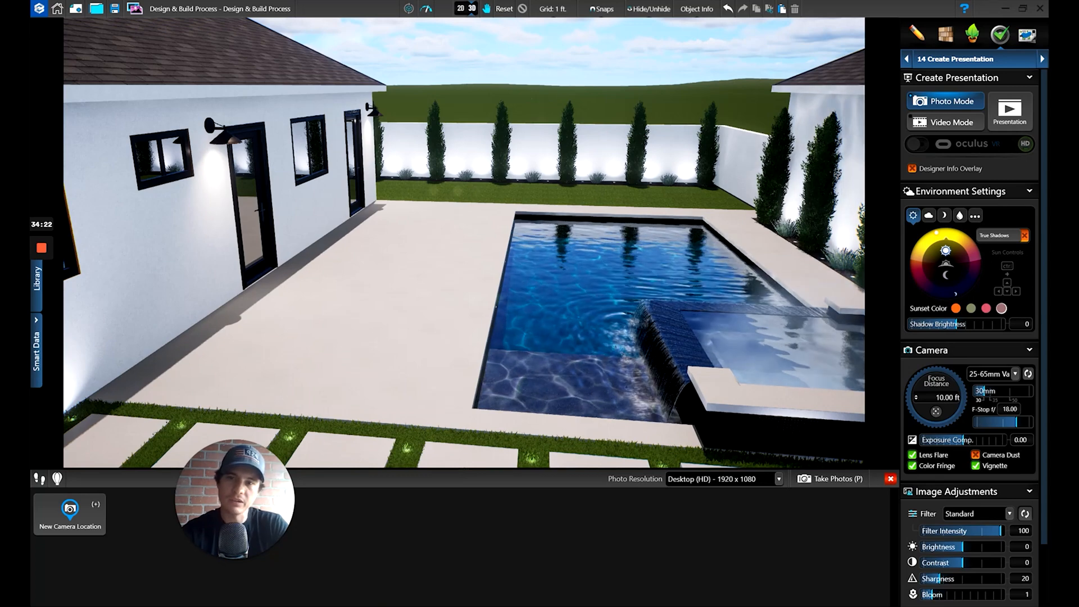
pyautogui.moveTo(501, 325); pyautogui.dragTo(476, 326)
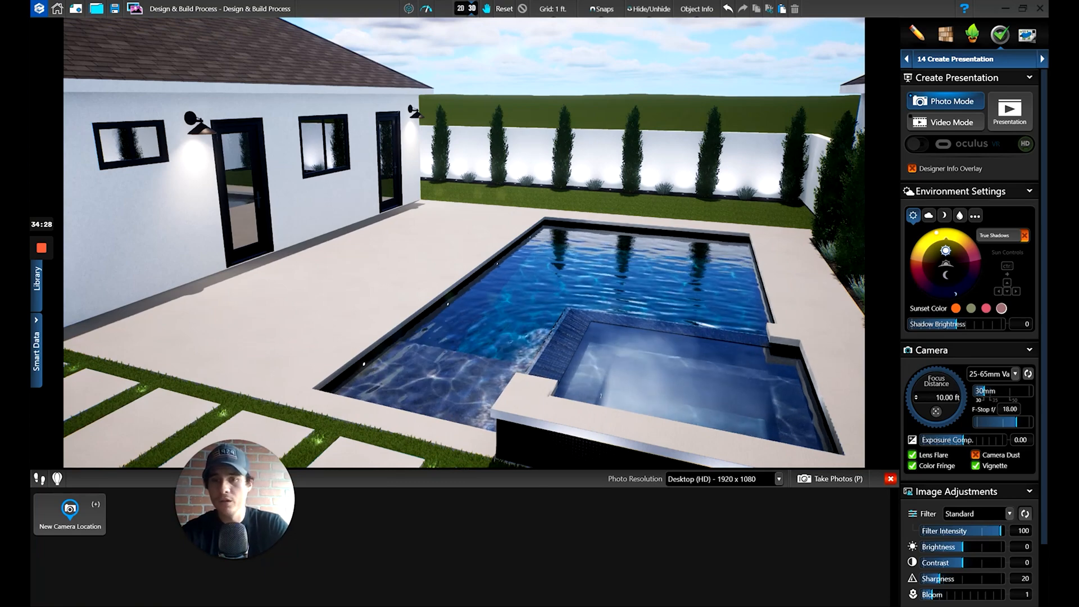
# Step: Inspect the pool water, spillover spa and planting beds up close, and check the whole backyard layout from above
pyautogui.scroll(4, 415, 324)
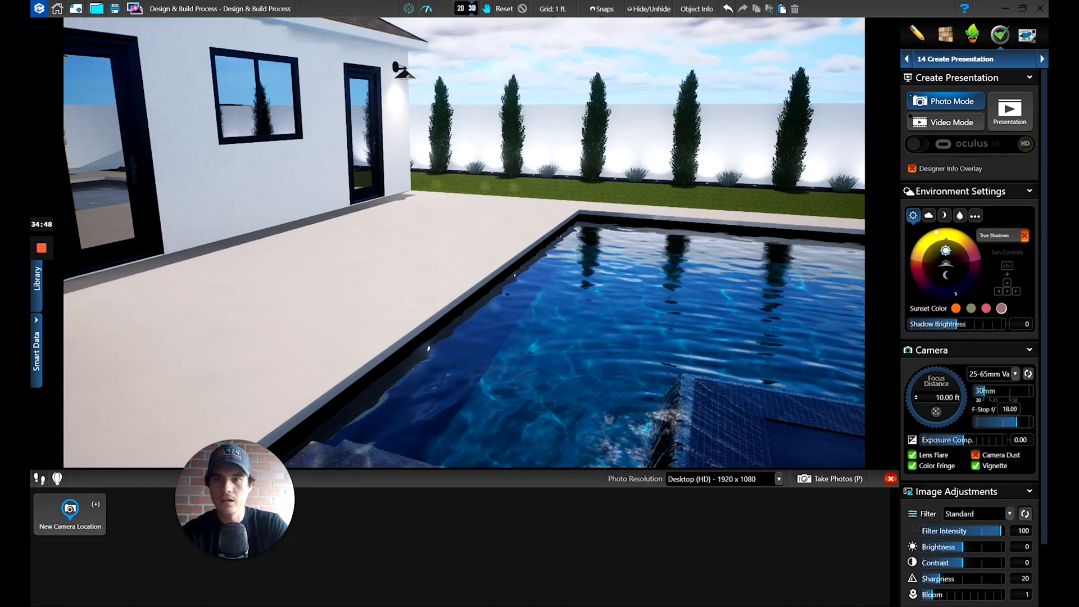
pyautogui.moveTo(472, 337); pyautogui.dragTo(467, 311)
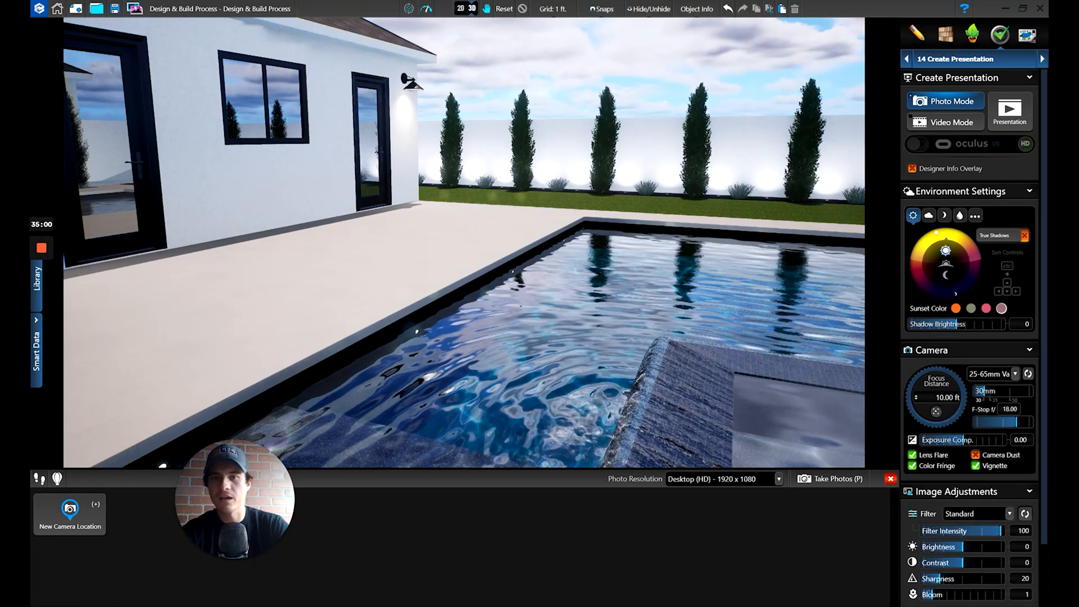
pyautogui.moveTo(523, 303); pyautogui.dragTo(512, 337, button='right')
pyautogui.moveTo(570, 282); pyautogui.dragTo(523, 331, button='right')
pyautogui.moveTo(438, 270); pyautogui.dragTo(494, 226, button='right')
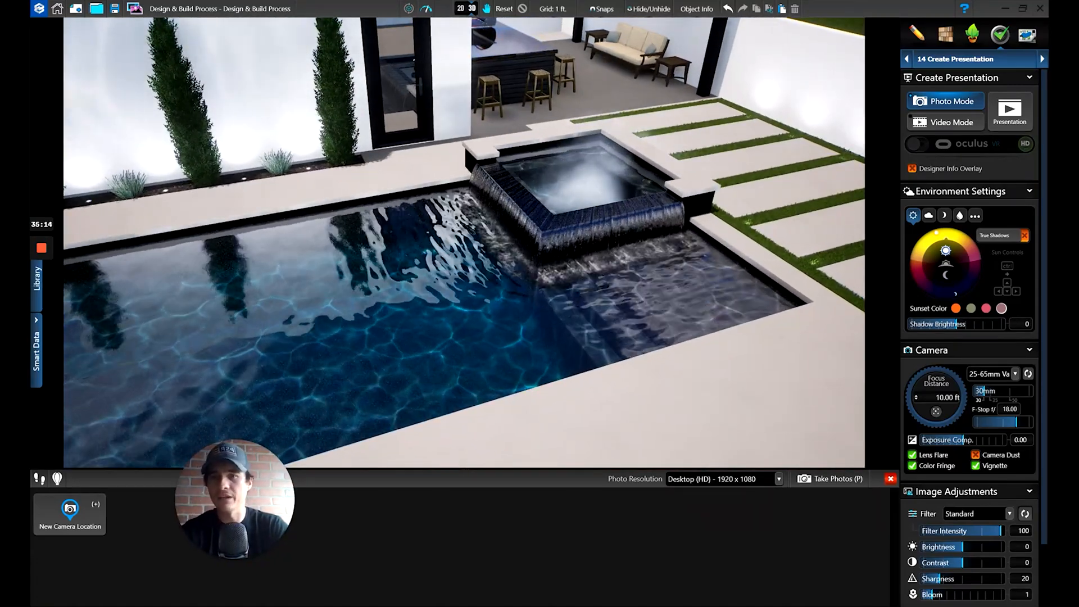
pyautogui.moveTo(758, 285); pyautogui.dragTo(313, 324, button='right')
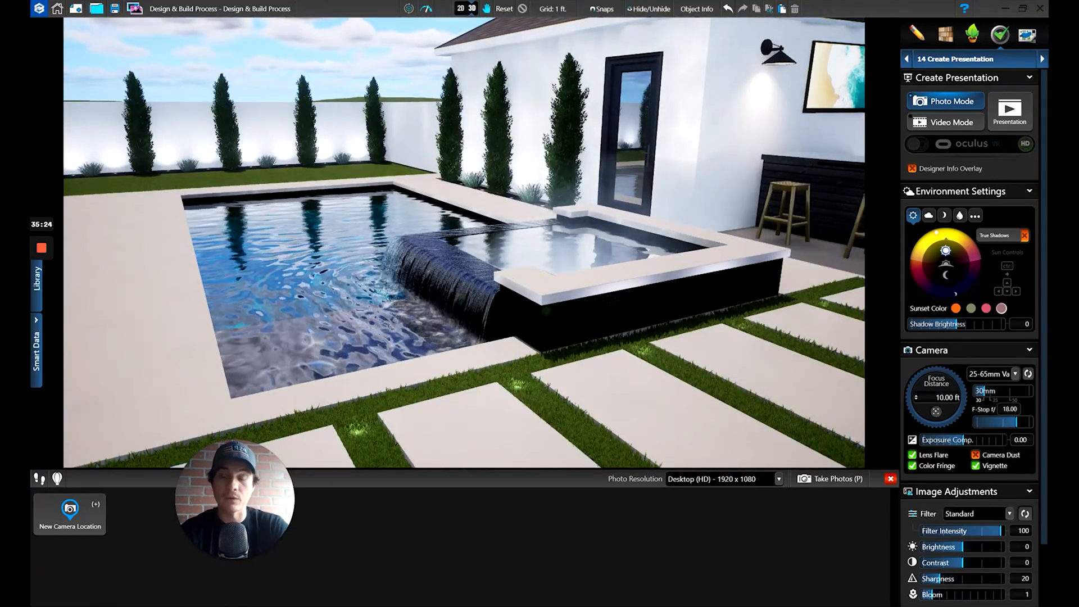
pyautogui.moveTo(380, 253); pyautogui.dragTo(383, 348, button='right')
pyautogui.scroll(-3, 402, 348)
pyautogui.moveTo(236, 242); pyautogui.dragTo(319, 260, button='right')
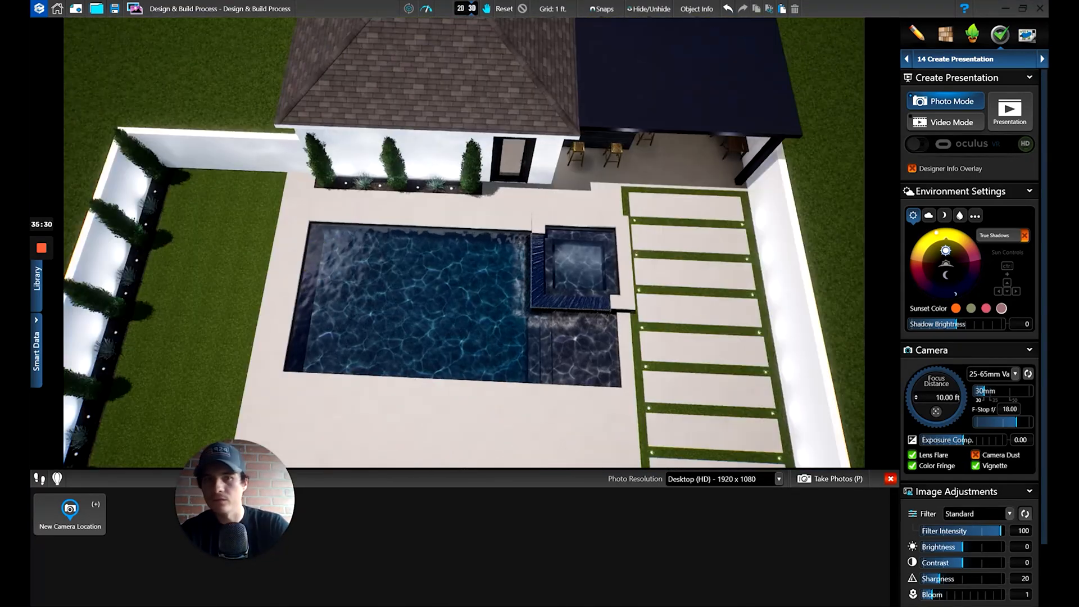
pyautogui.moveTo(537, 278); pyautogui.dragTo(557, 247, button='right')
pyautogui.moveTo(350, 180); pyautogui.dragTo(404, 116, button='right')
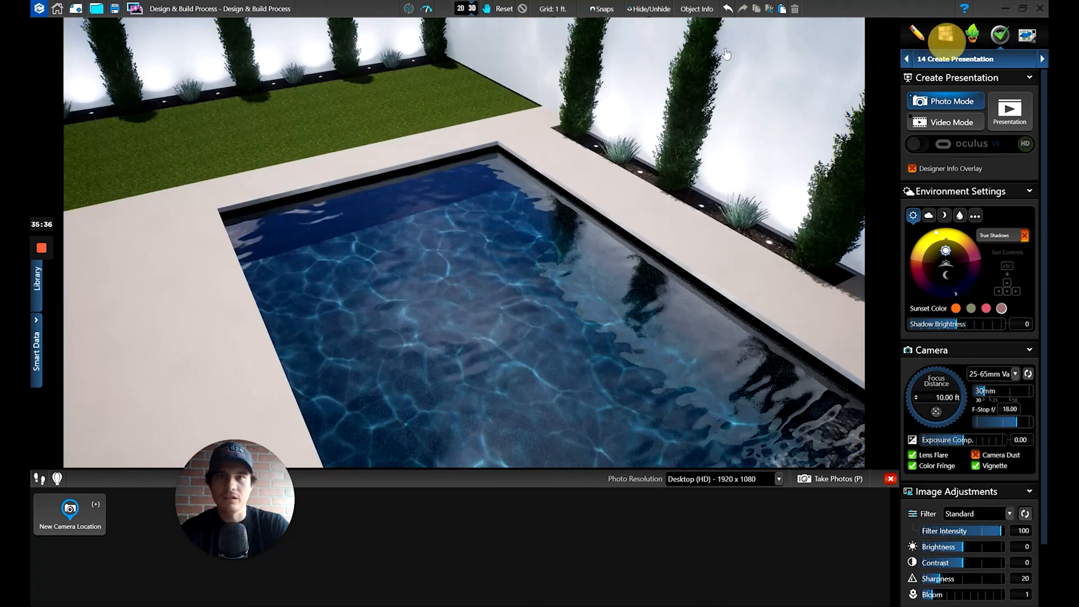
# Step: Return to the Materials stage, check the lawn's 3D Grass settings, and deselect it to view it from the spa side
pyautogui.click(945, 38)
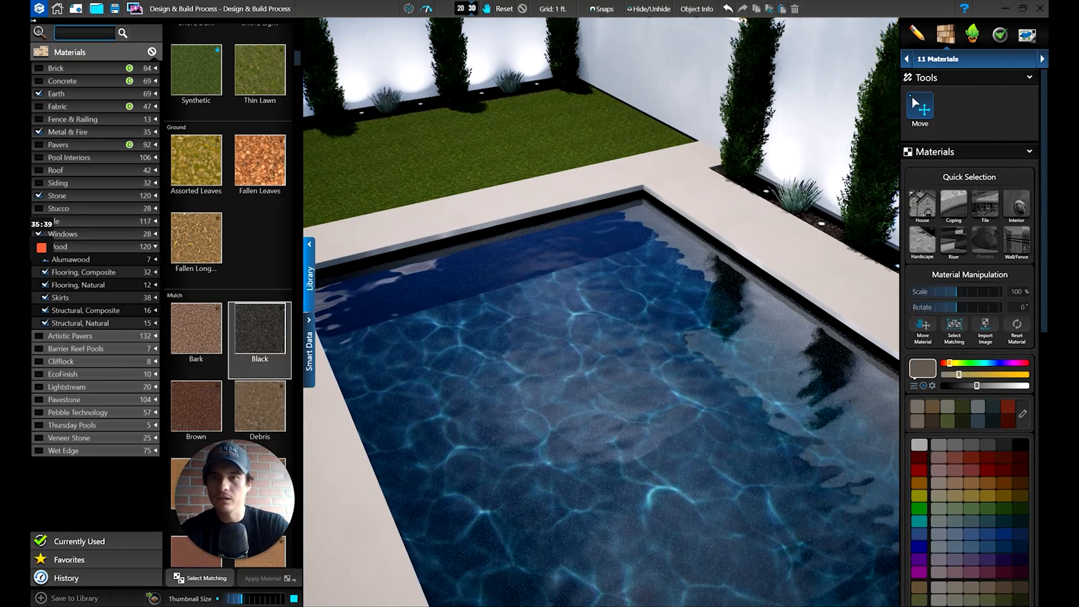
pyautogui.click(502, 164)
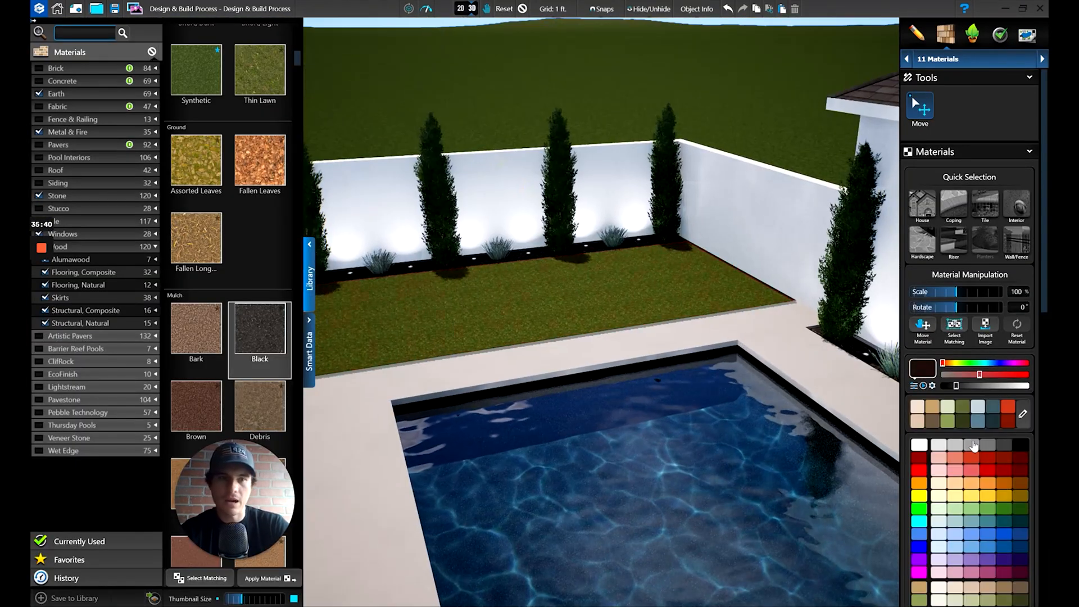
pyautogui.scroll(-5, 974, 446)
pyautogui.moveTo(697, 394); pyautogui.dragTo(489, 253, button='middle')
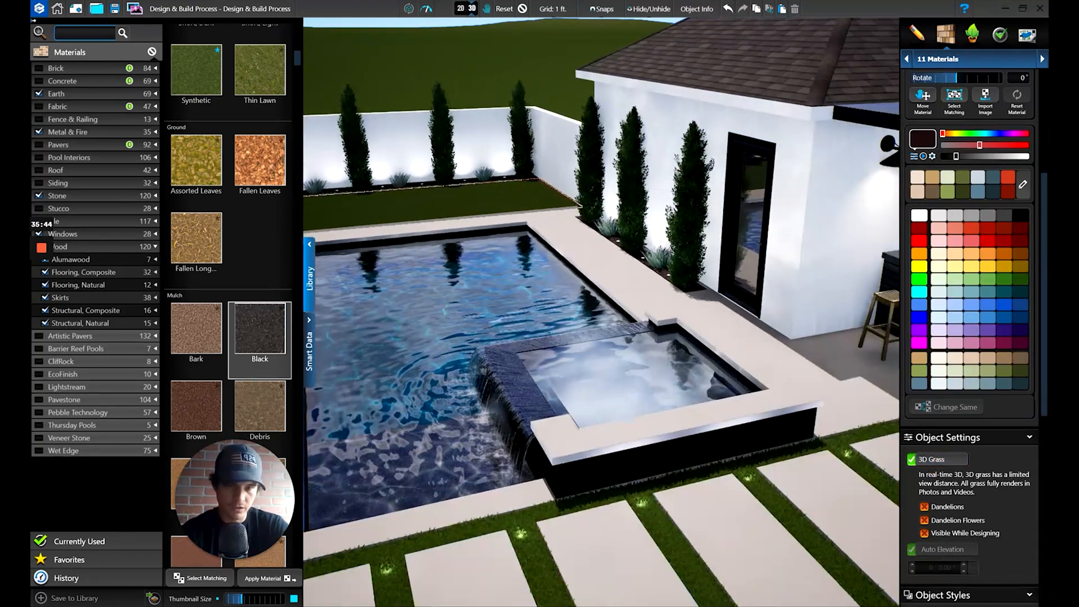
pyautogui.click(453, 200)
pyautogui.moveTo(453, 200); pyautogui.dragTo(602, 324, button='right')
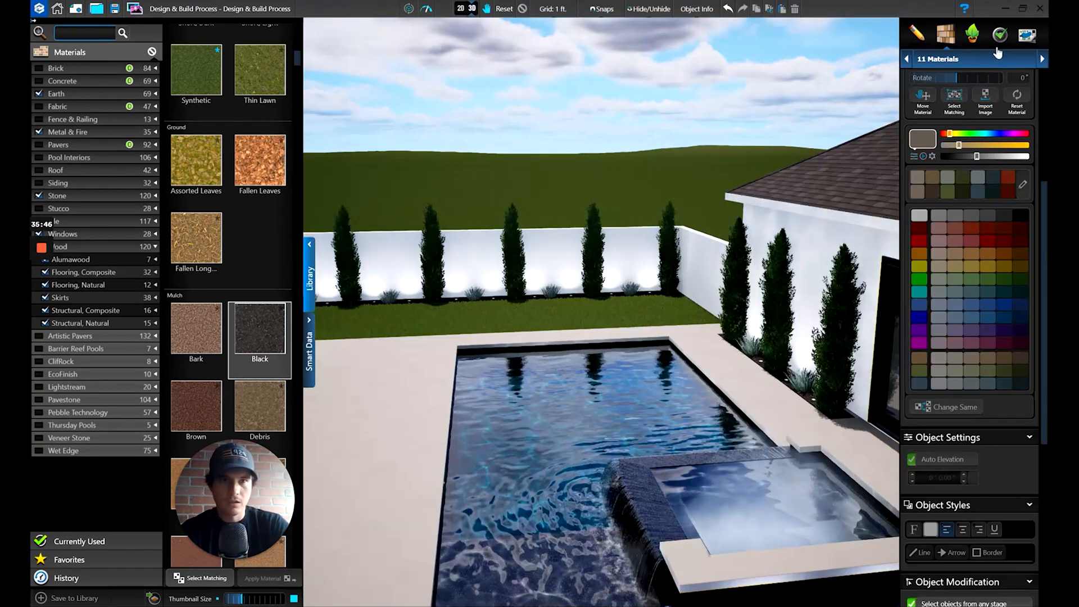
pyautogui.moveTo(826, 132); pyautogui.dragTo(715, 189, button='right')
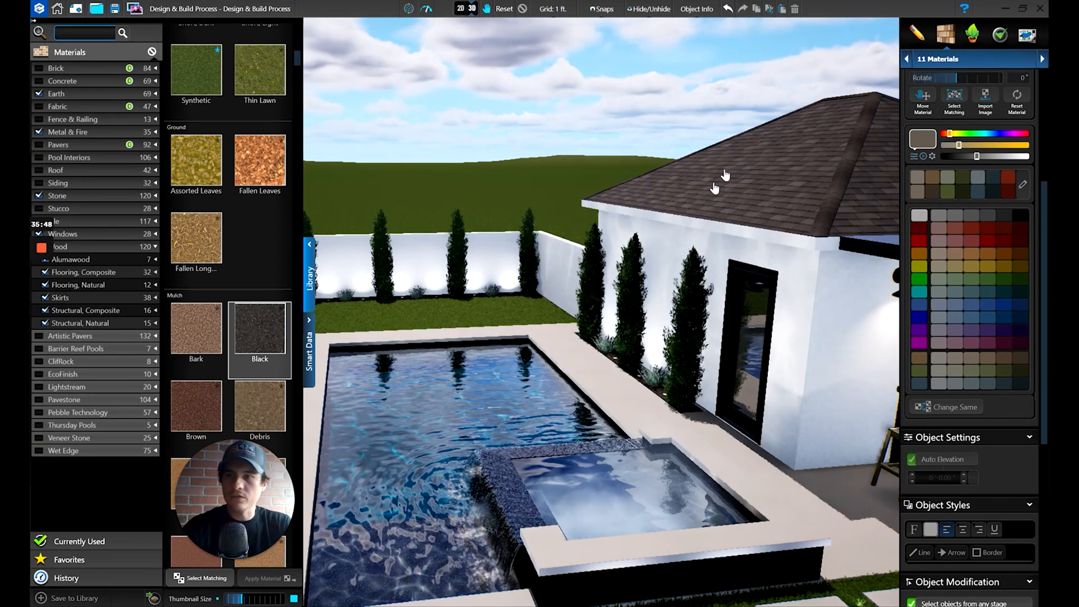
# Step: Open the Create Presentation stage in Video Mode and set the video format to HDTV - 1080p
pyautogui.click(1020, 48)
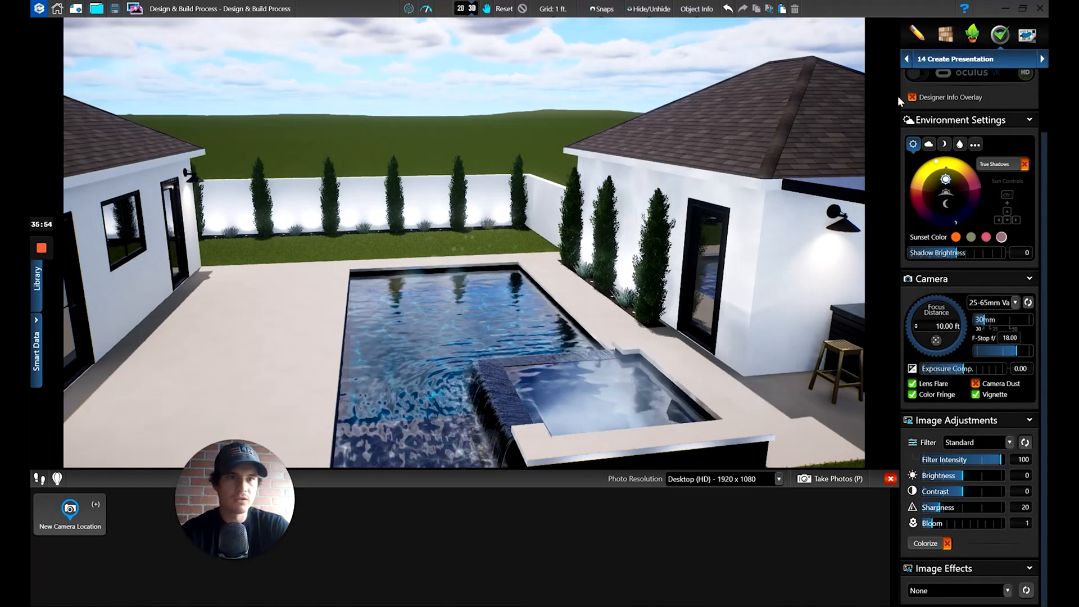
pyautogui.scroll(2, 982, 140)
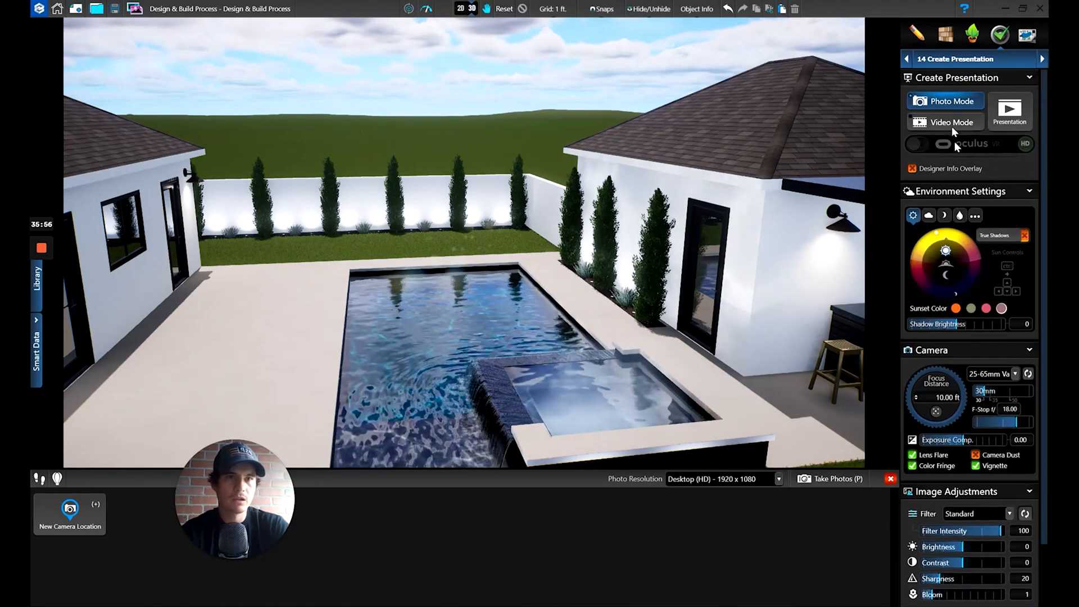
pyautogui.click(952, 124)
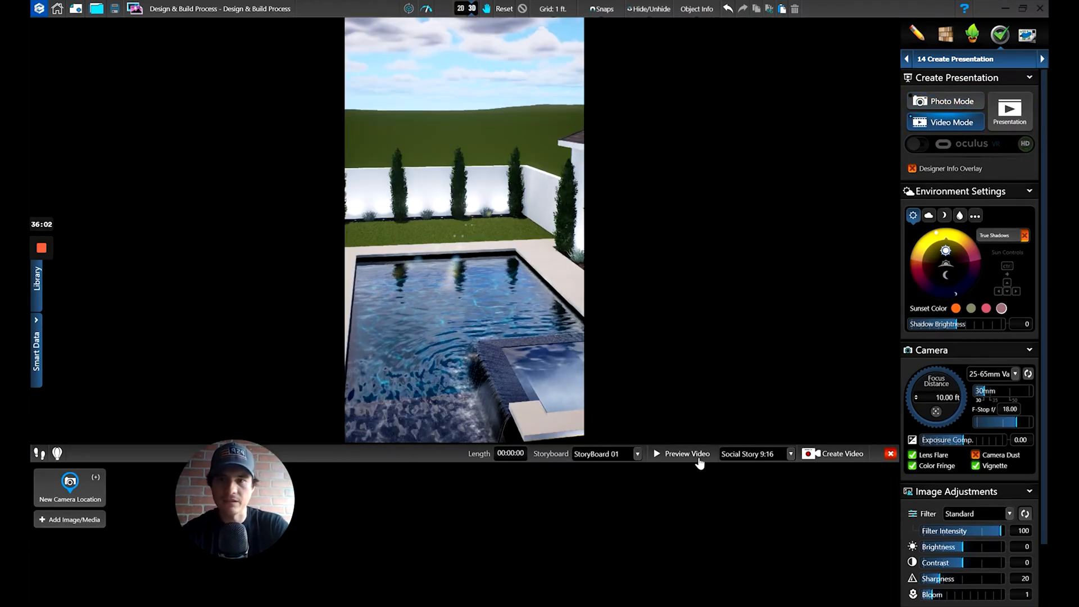
pyautogui.click(790, 453)
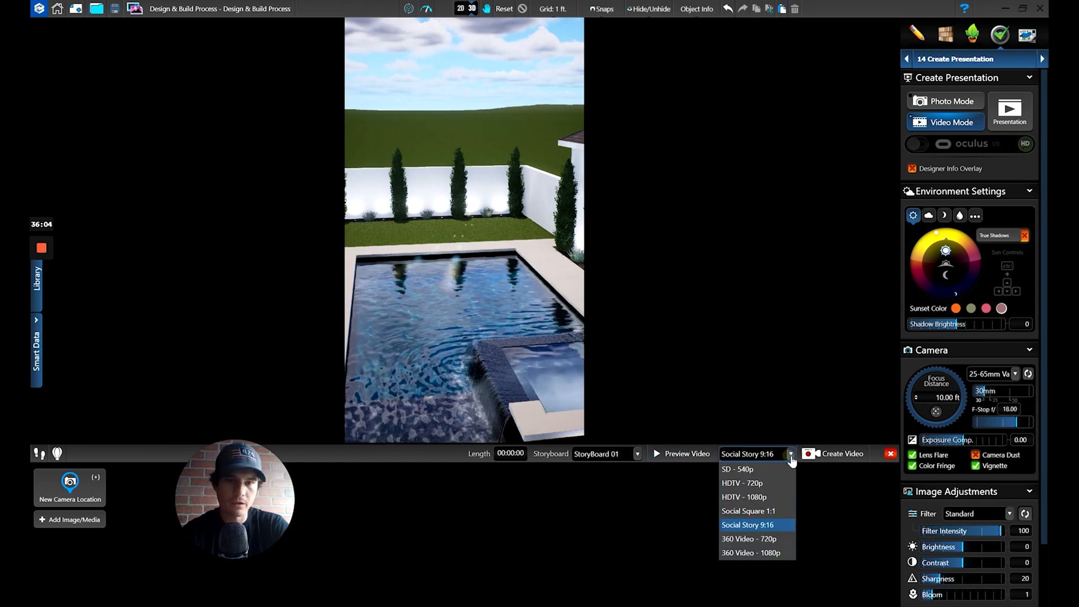
pyautogui.click(771, 497)
pyautogui.moveTo(534, 386); pyautogui.dragTo(591, 335)
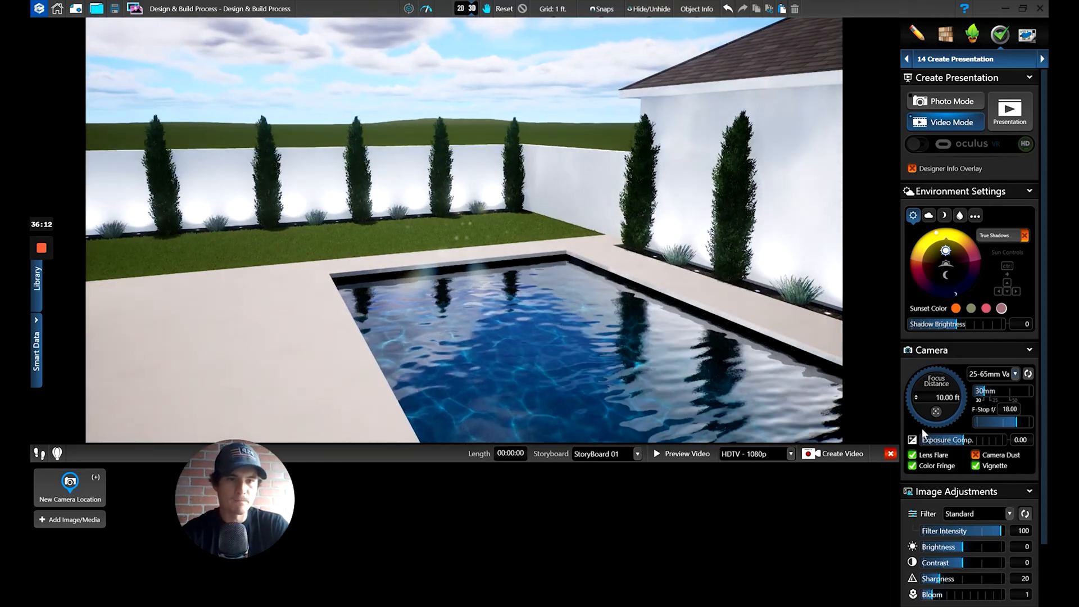
# Step: Toggle Lens Flare off and on, then try the 15mm Wide lens before returning to the 25-65mm Variable lens
pyautogui.click(912, 455)
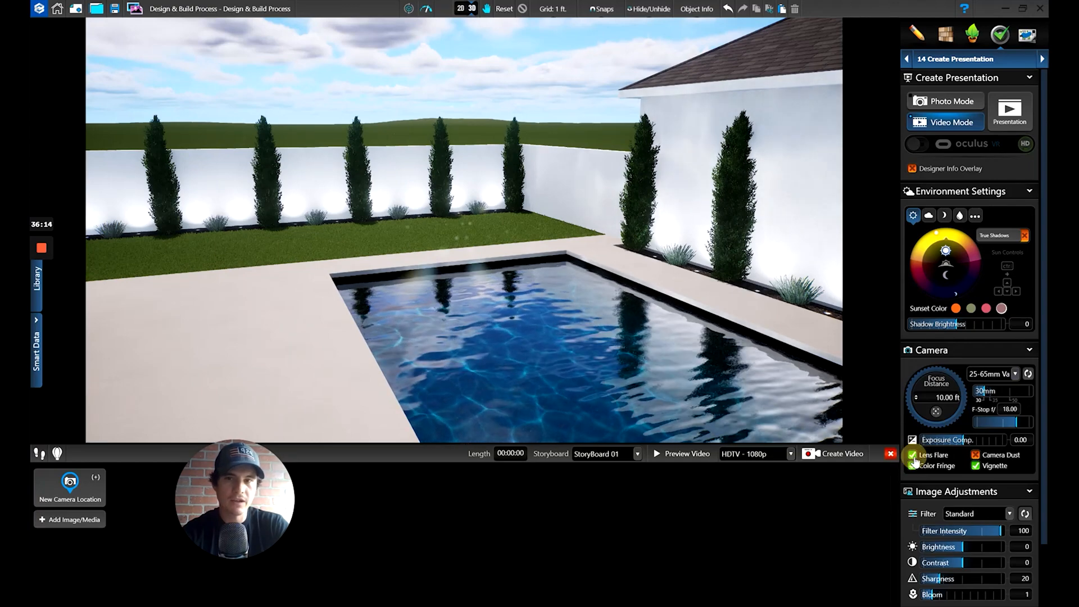
pyautogui.click(913, 456)
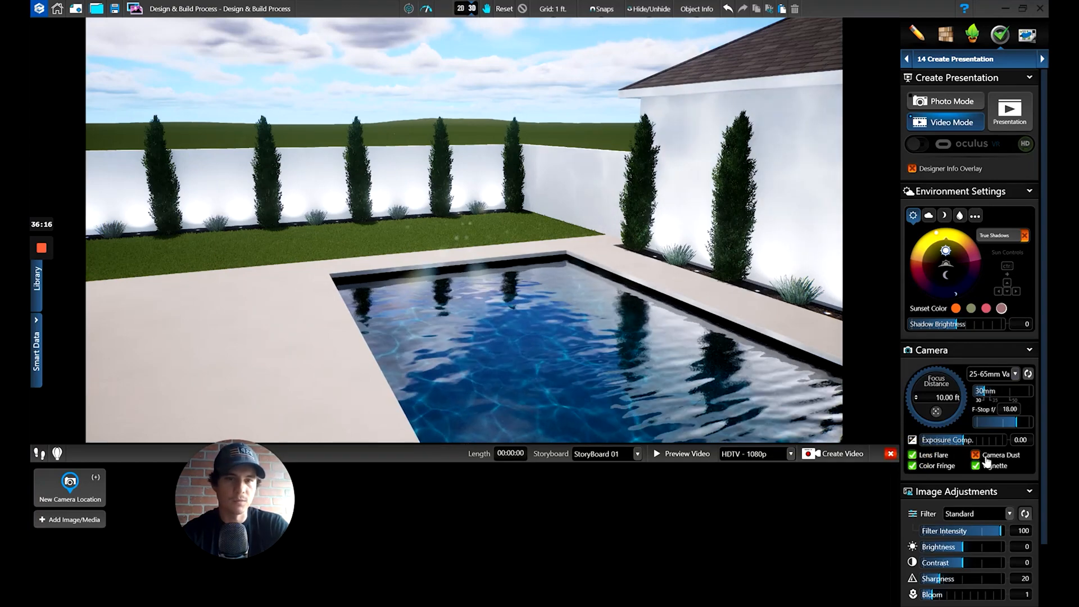
pyautogui.click(1015, 374)
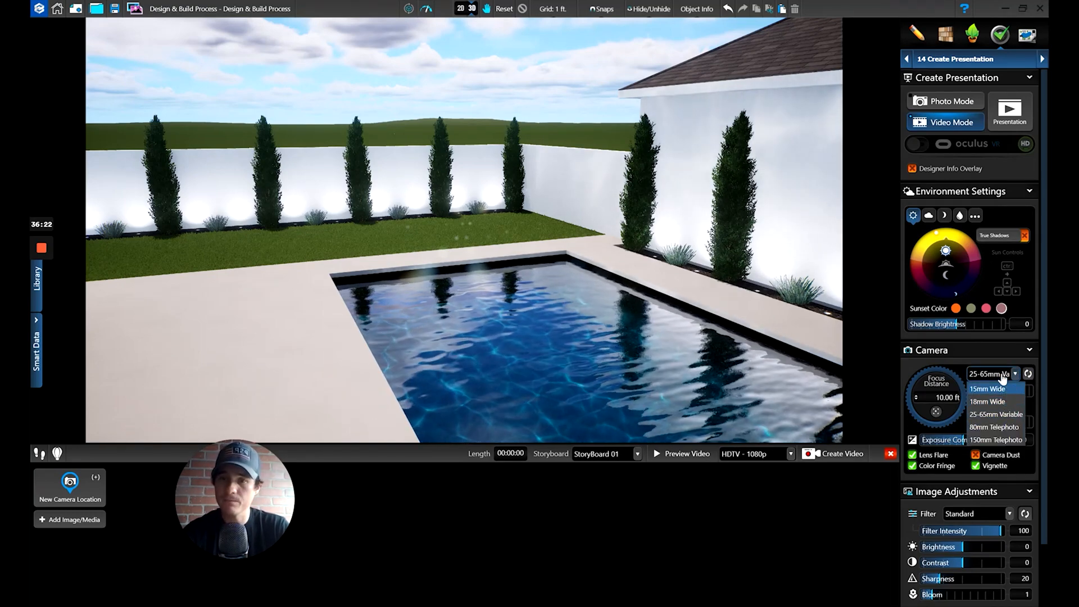
pyautogui.click(993, 392)
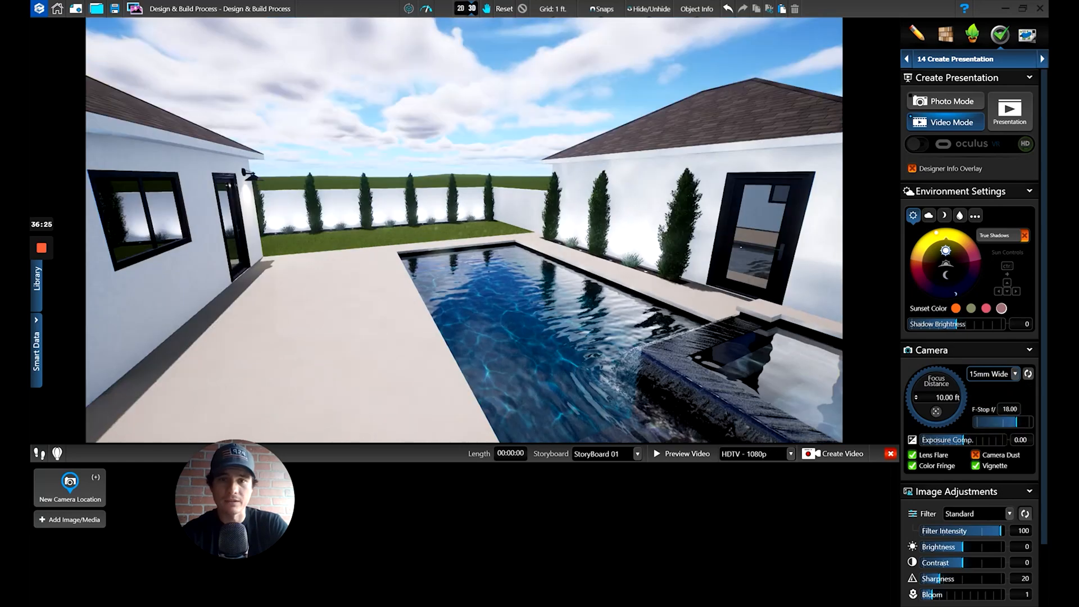
pyautogui.moveTo(715, 362); pyautogui.dragTo(479, 270)
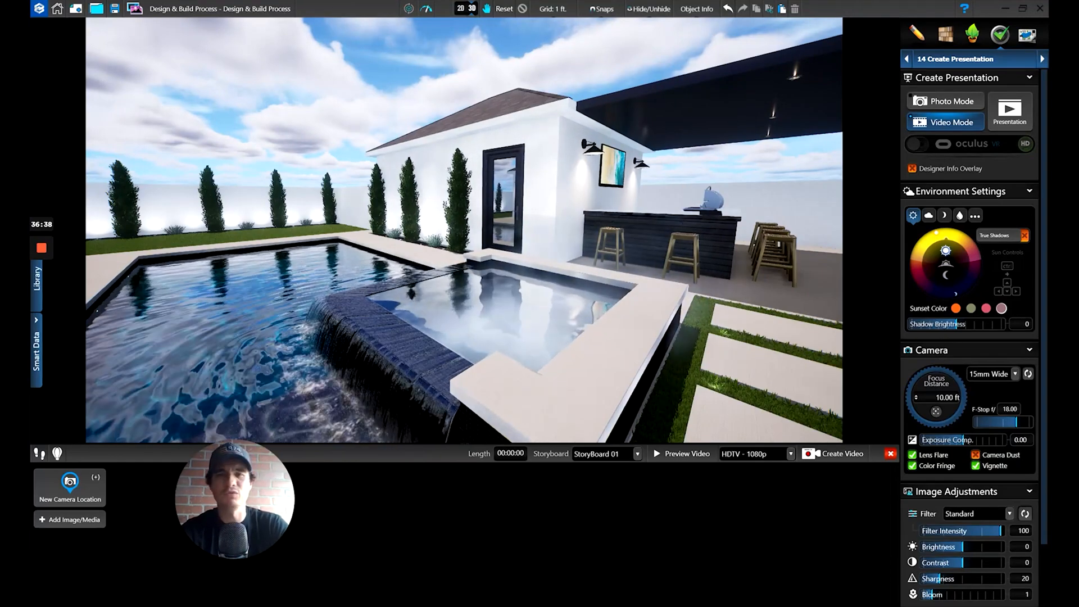
pyautogui.click(1016, 374)
pyautogui.click(1004, 417)
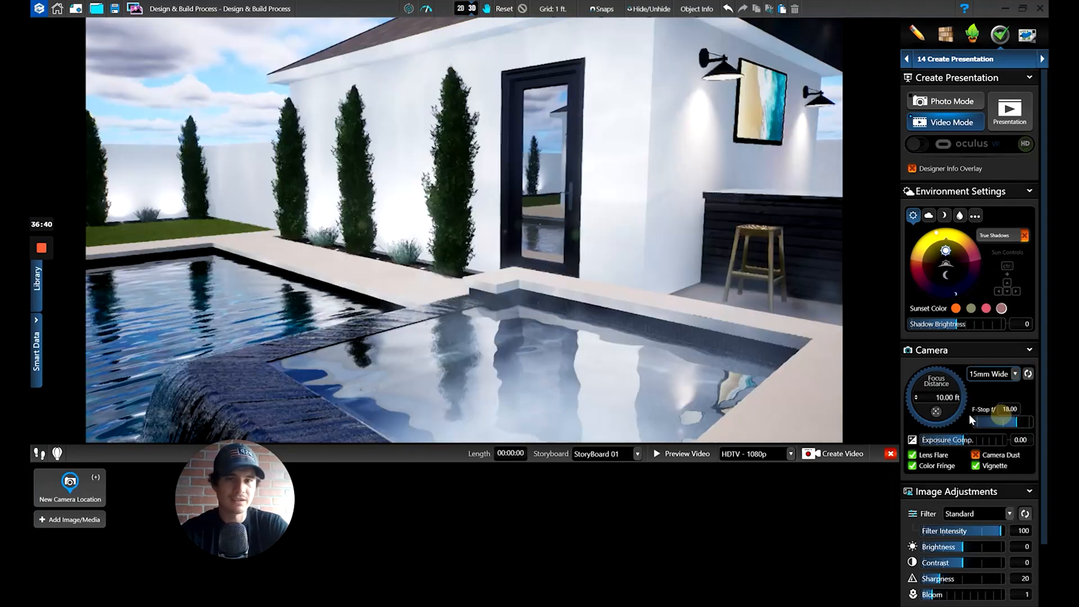
# Step: Frame the spa, stepping pads and outdoor kitchen under the pergola, and add this view as the storyboard's first camera location
pyautogui.scroll(-5, 619, 262)
pyautogui.scroll(2, 620, 263)
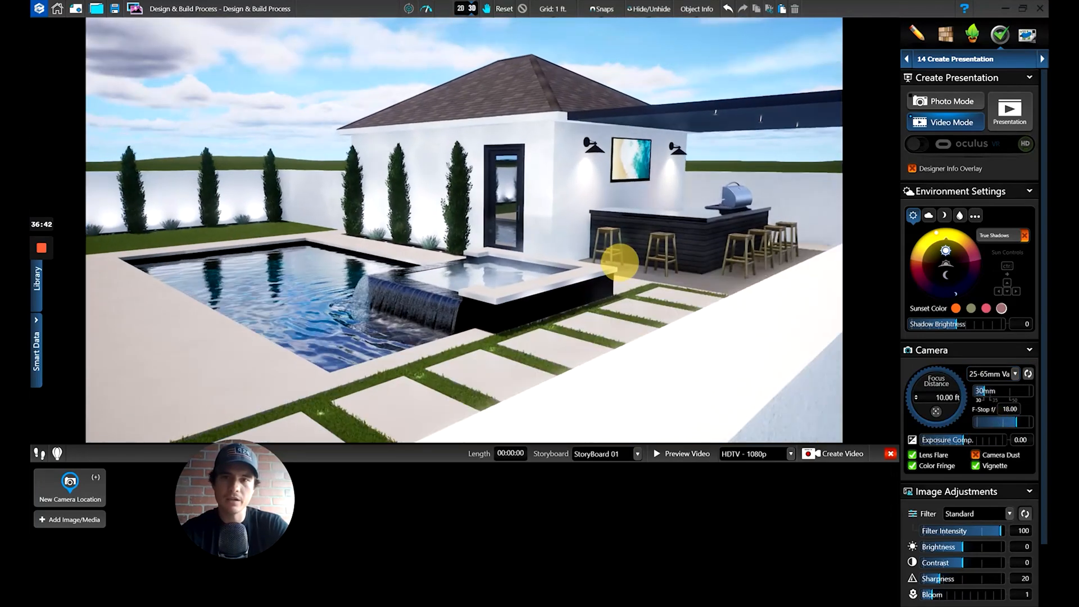
pyautogui.scroll(-3, 620, 262)
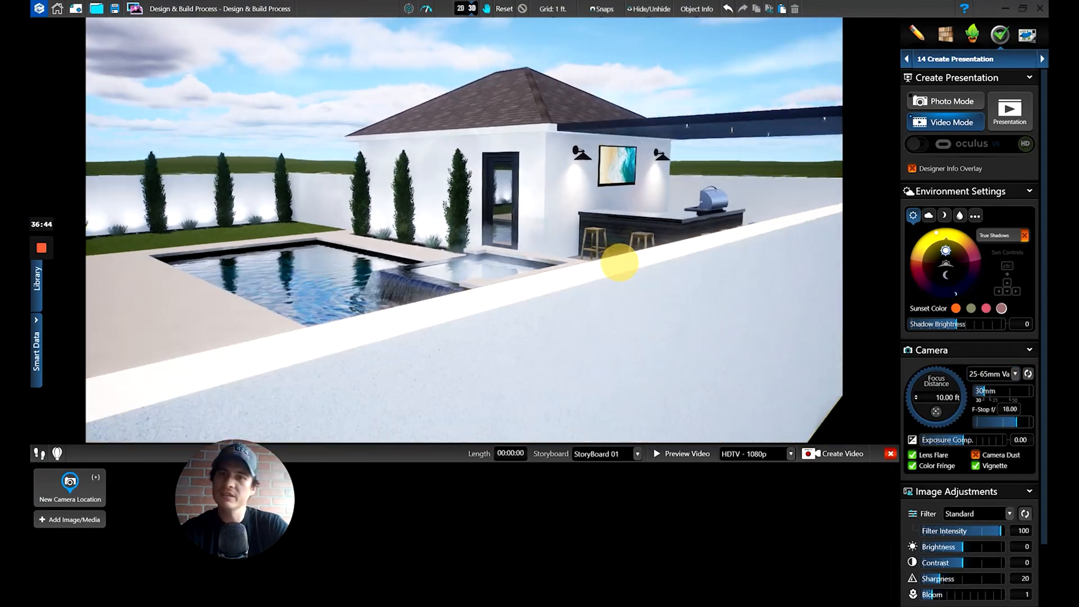
pyautogui.scroll(3, 620, 263)
pyautogui.scroll(-3, 619, 263)
pyautogui.scroll(4, 645, 303)
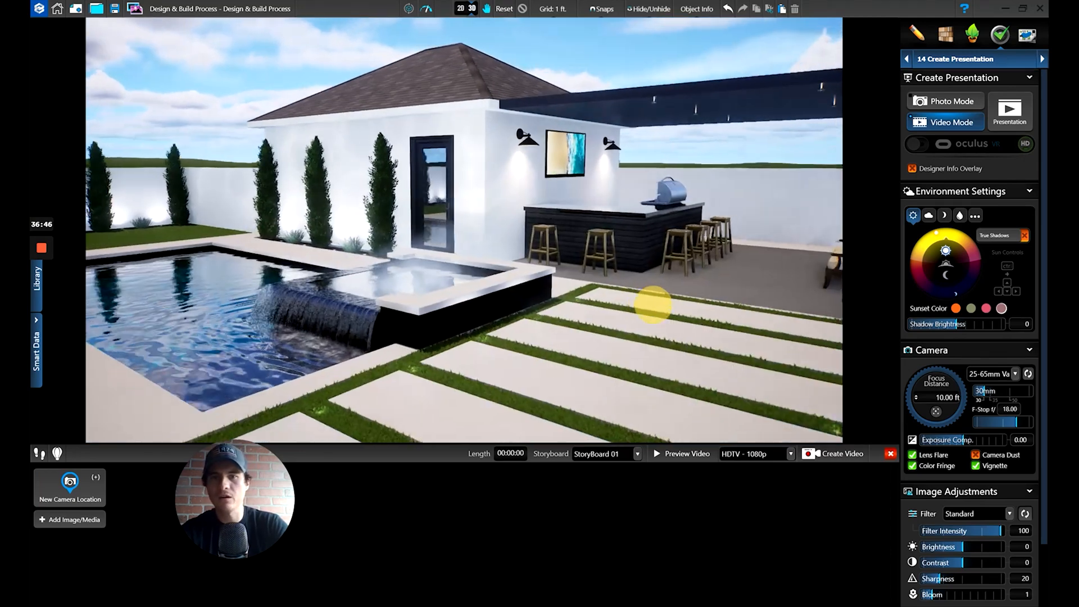
pyautogui.scroll(-1, 653, 305)
pyautogui.moveTo(653, 305); pyautogui.dragTo(679, 302, button='right')
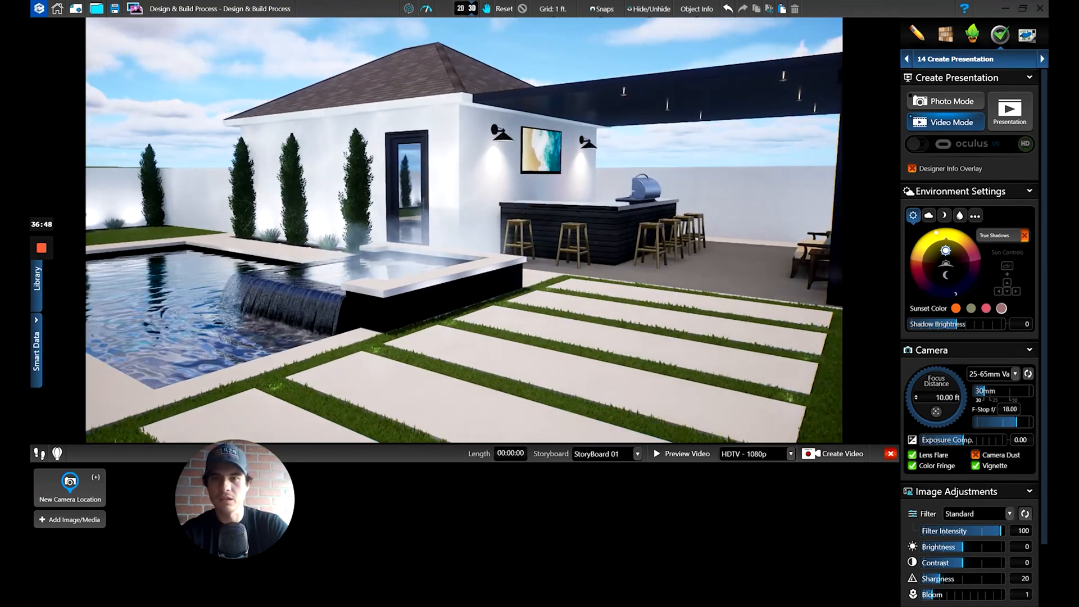
pyautogui.scroll(-3, 629, 308)
pyautogui.scroll(4, 627, 309)
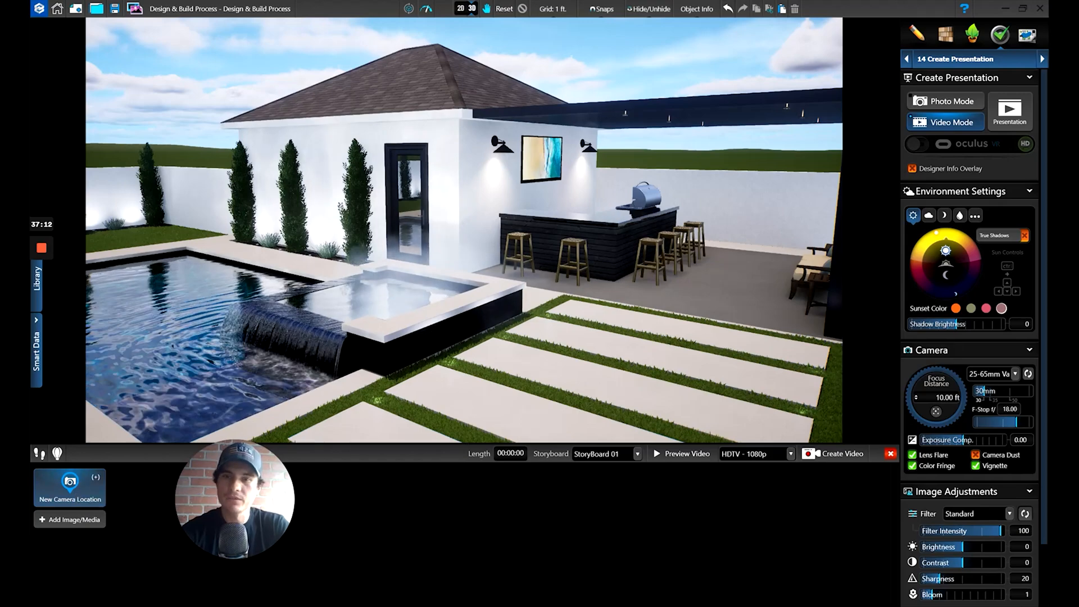
pyautogui.moveTo(491, 381); pyautogui.dragTo(452, 312)
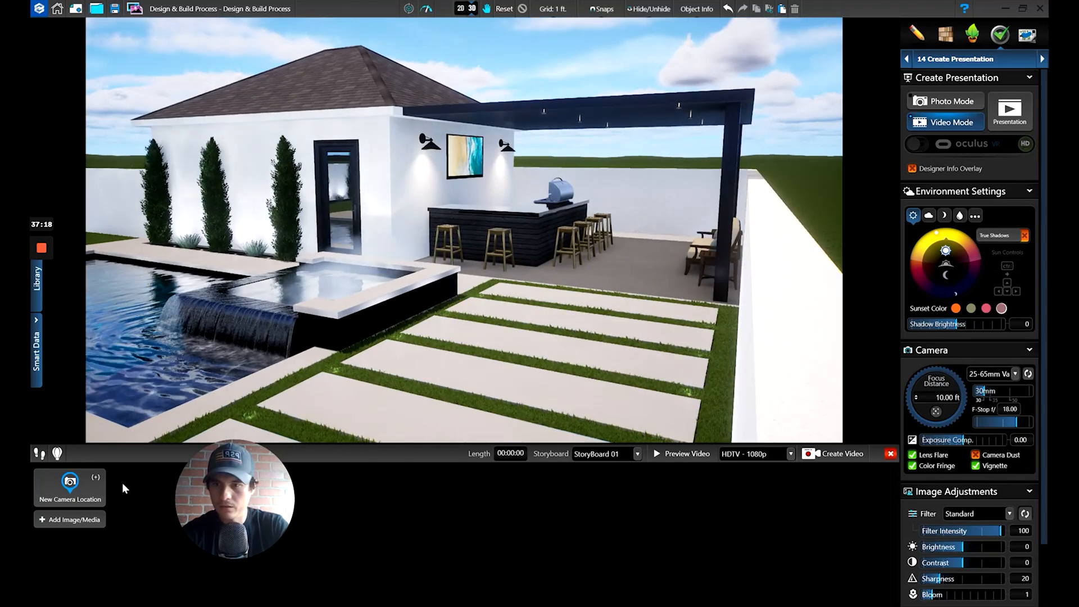
pyautogui.click(78, 486)
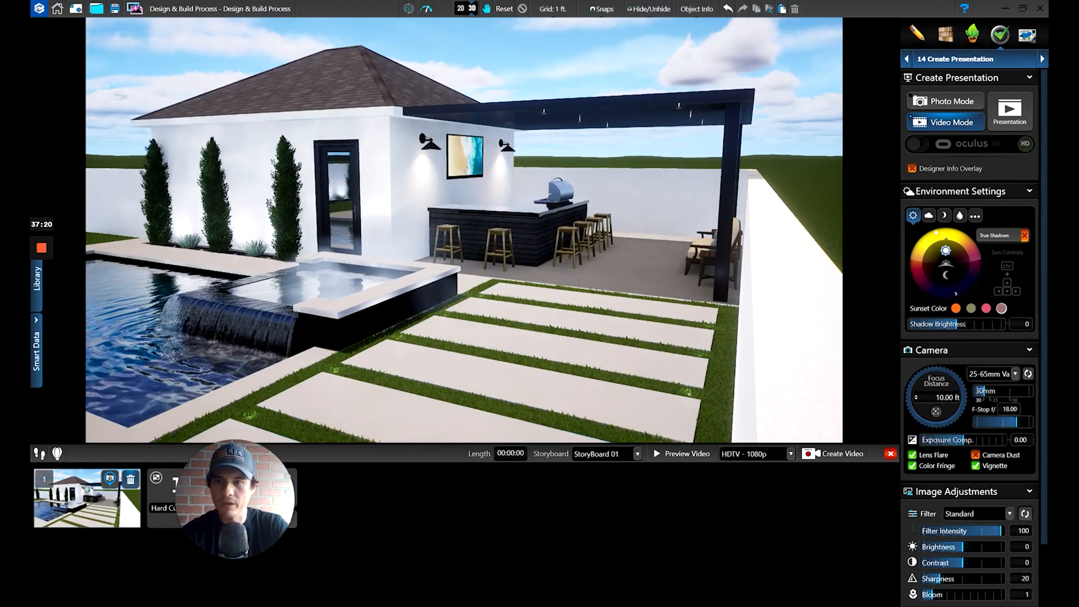
# Step: Add a second camera location looking across the pool toward the spillover spa and pergola, and preview the video
pyautogui.moveTo(430, 315); pyautogui.dragTo(440, 282)
pyautogui.scroll(-3, 441, 282)
pyautogui.scroll(2, 440, 282)
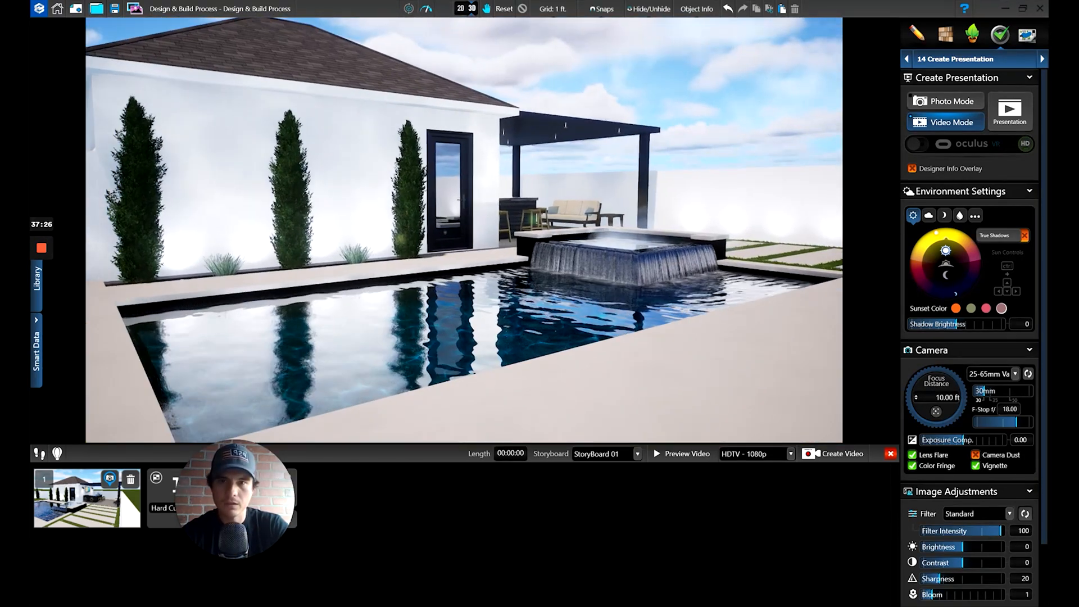
pyautogui.moveTo(457, 308); pyautogui.dragTo(449, 309)
pyautogui.moveTo(228, 495); pyautogui.dragTo(791, 526)
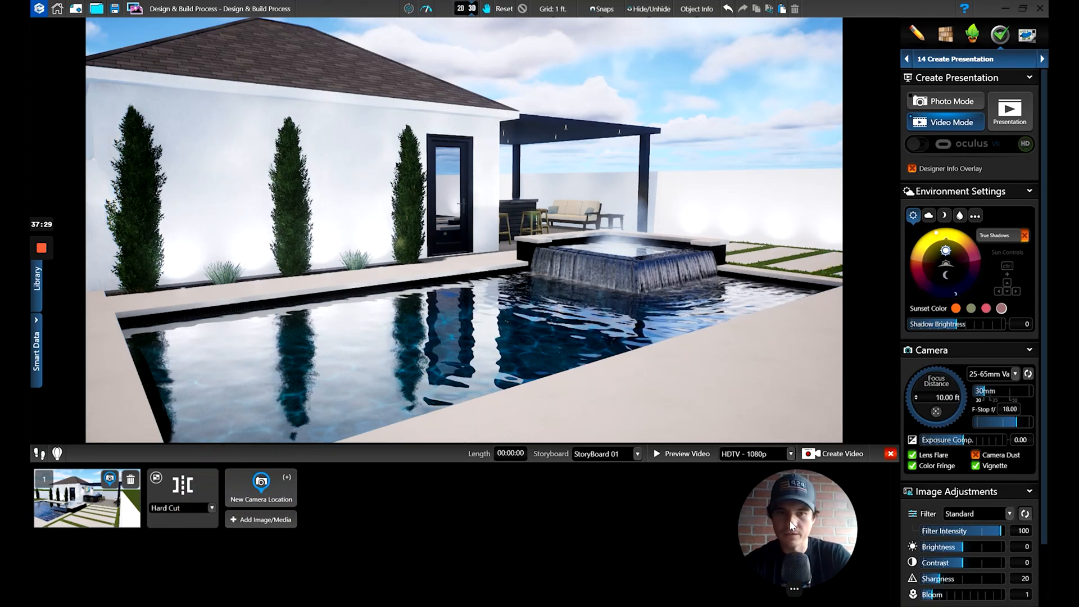
pyautogui.click(267, 509)
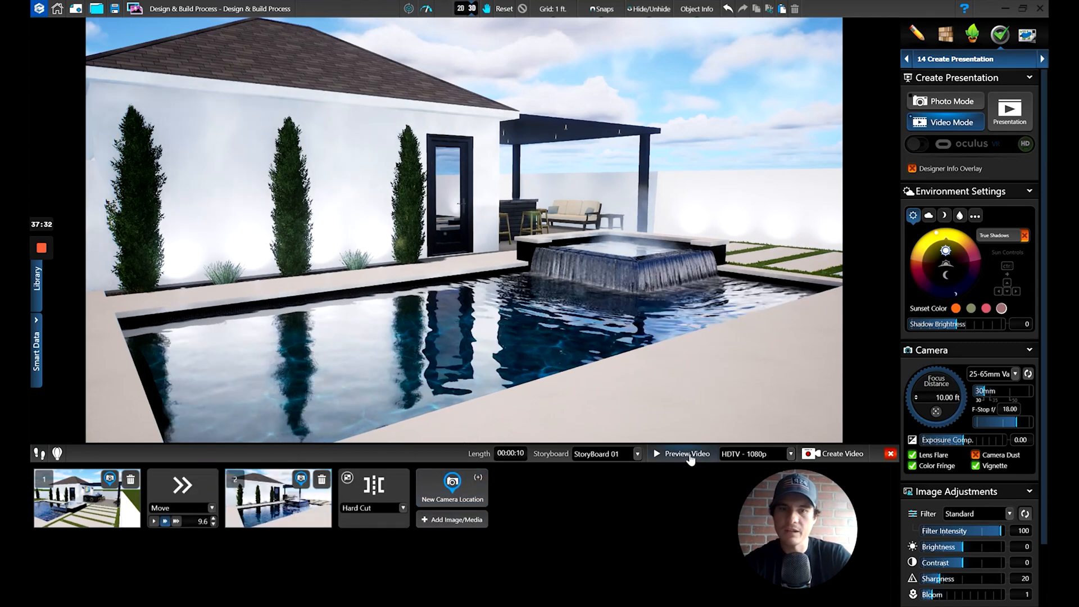
pyautogui.click(688, 454)
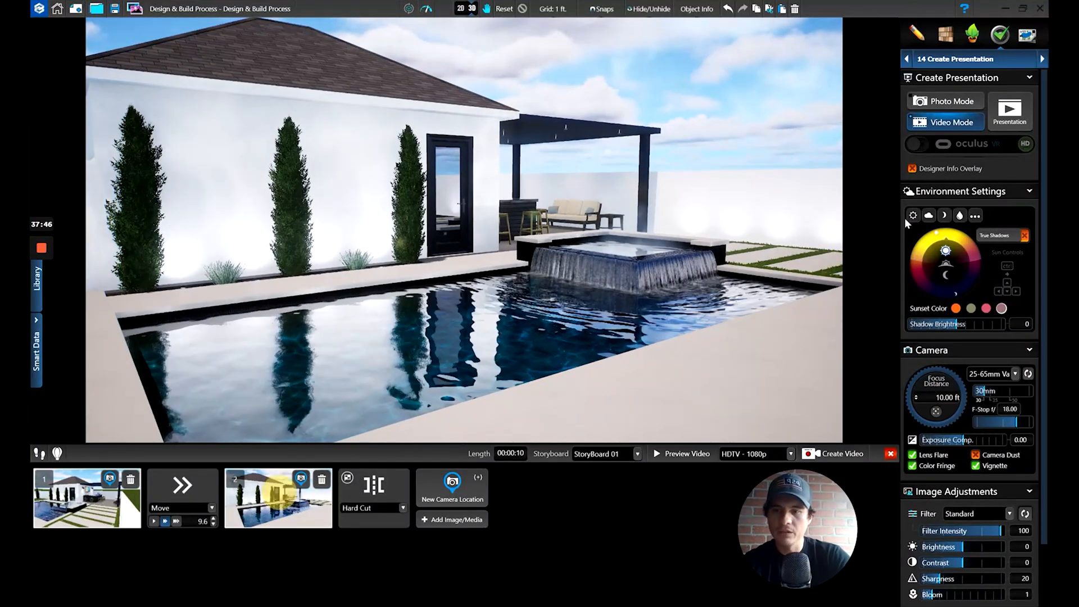
# Step: Update the second camera location with sunset lighting and set the Cloud Phase to 18
pyautogui.moveTo(934, 242); pyautogui.dragTo(978, 269)
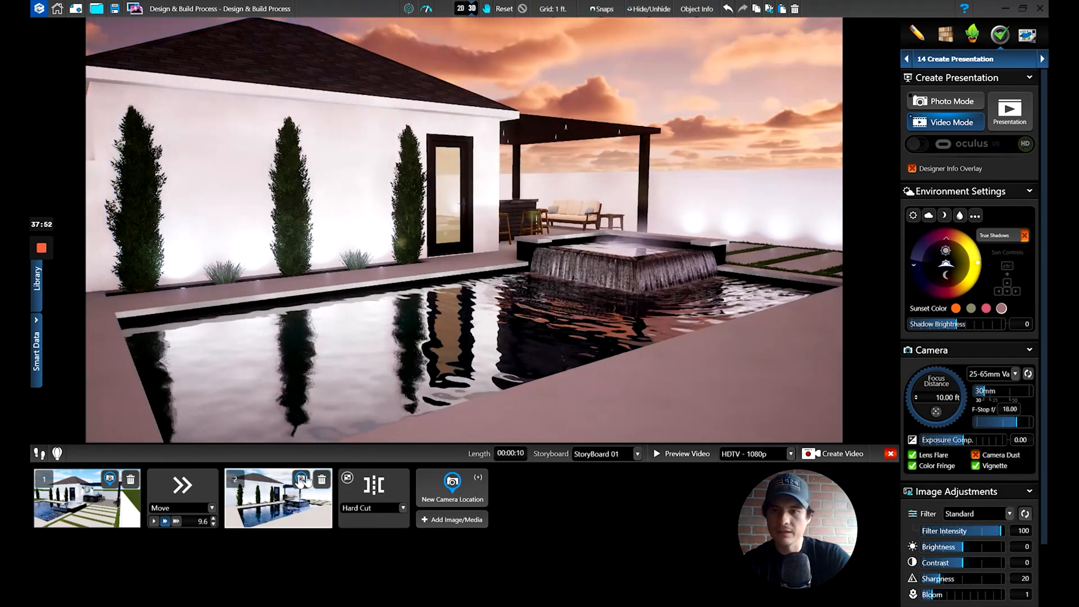
pyautogui.click(302, 481)
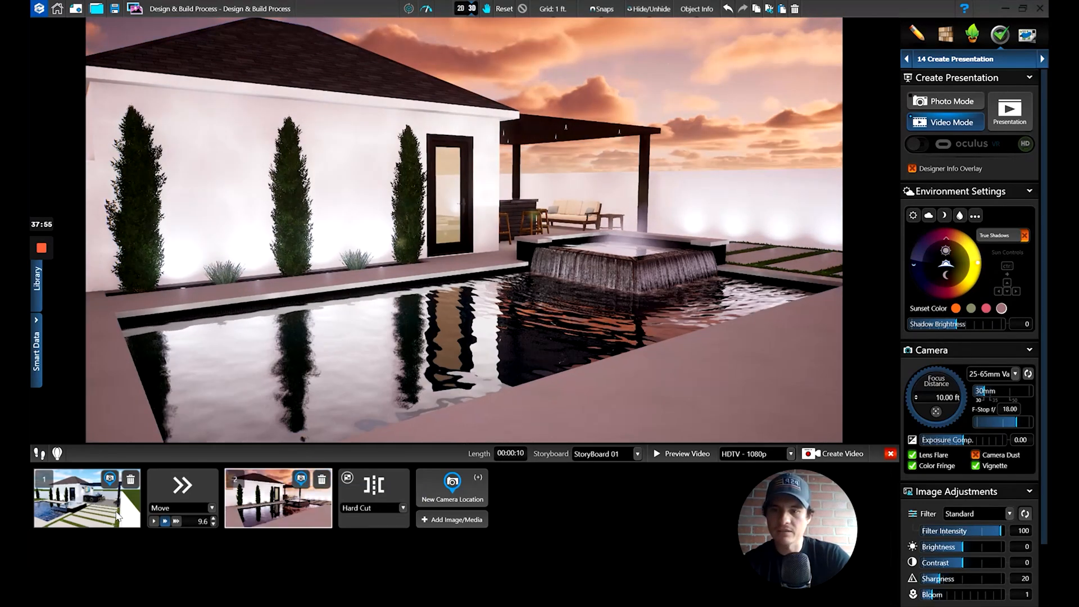
pyautogui.click(316, 522)
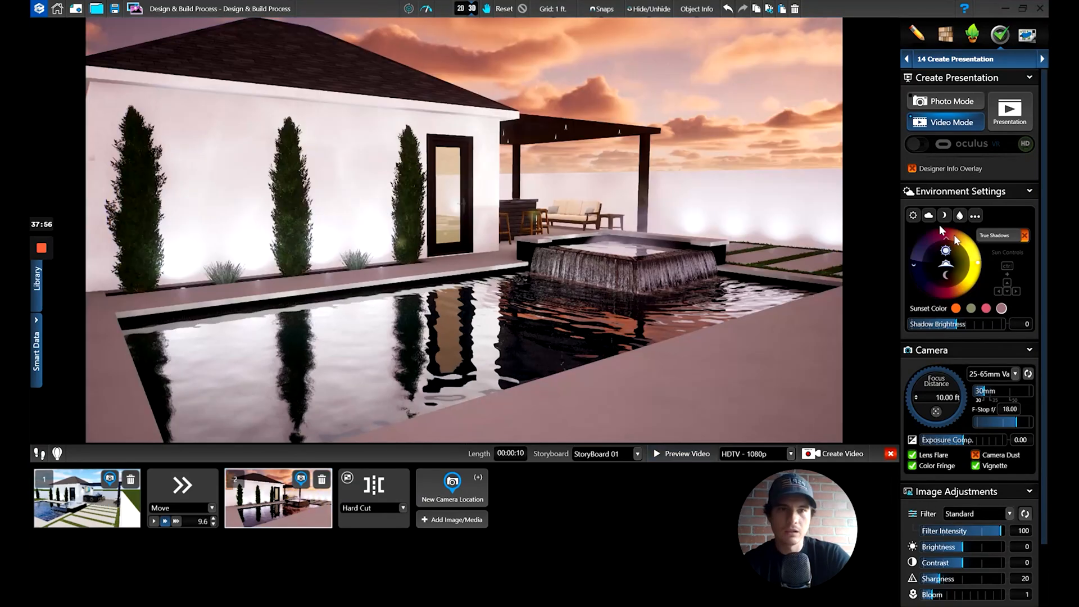
pyautogui.click(929, 216)
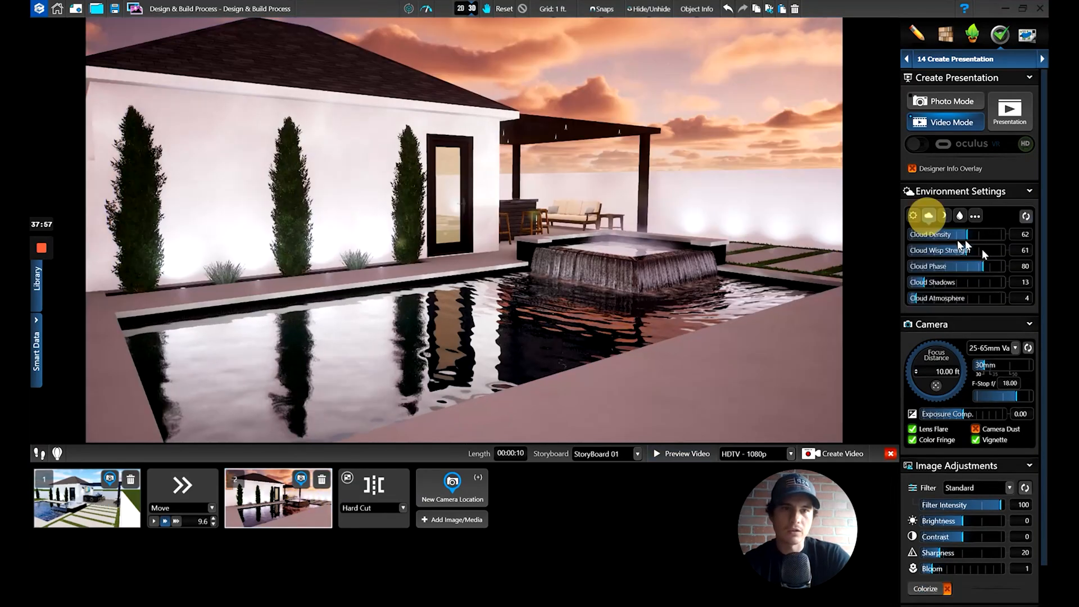
pyautogui.click(928, 269)
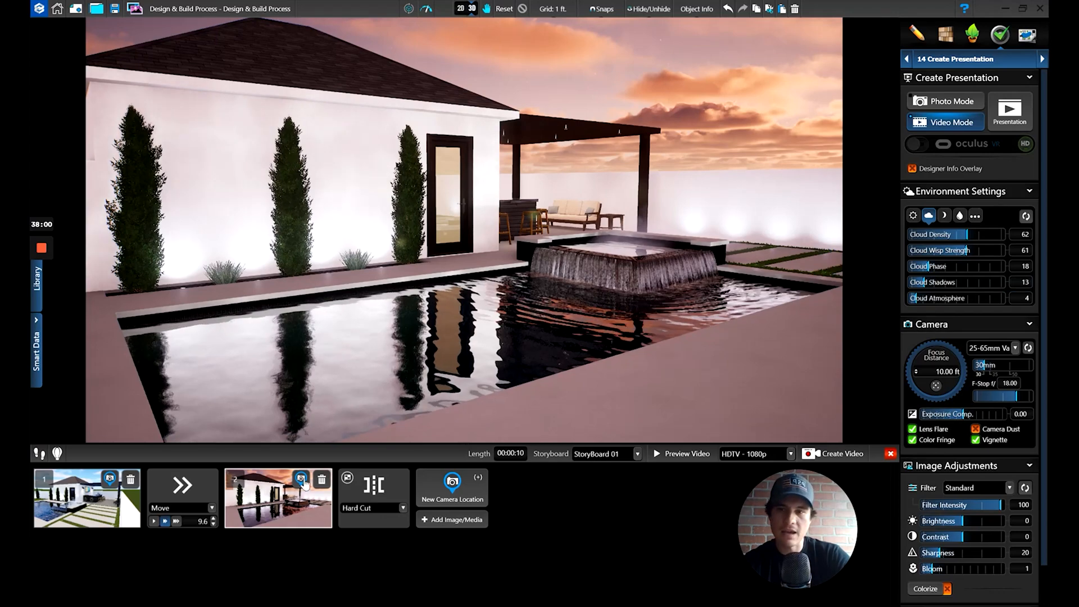
# Step: Preview the video from the first camera location and set the duration of the move between the two locations to 5.0 seconds
pyautogui.click(127, 520)
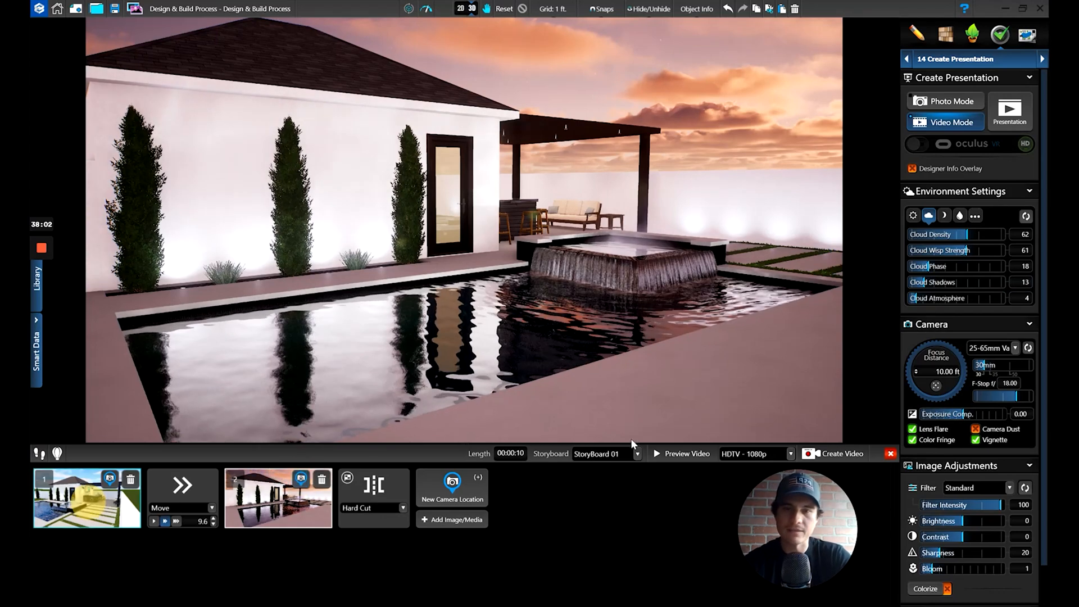
pyautogui.click(682, 453)
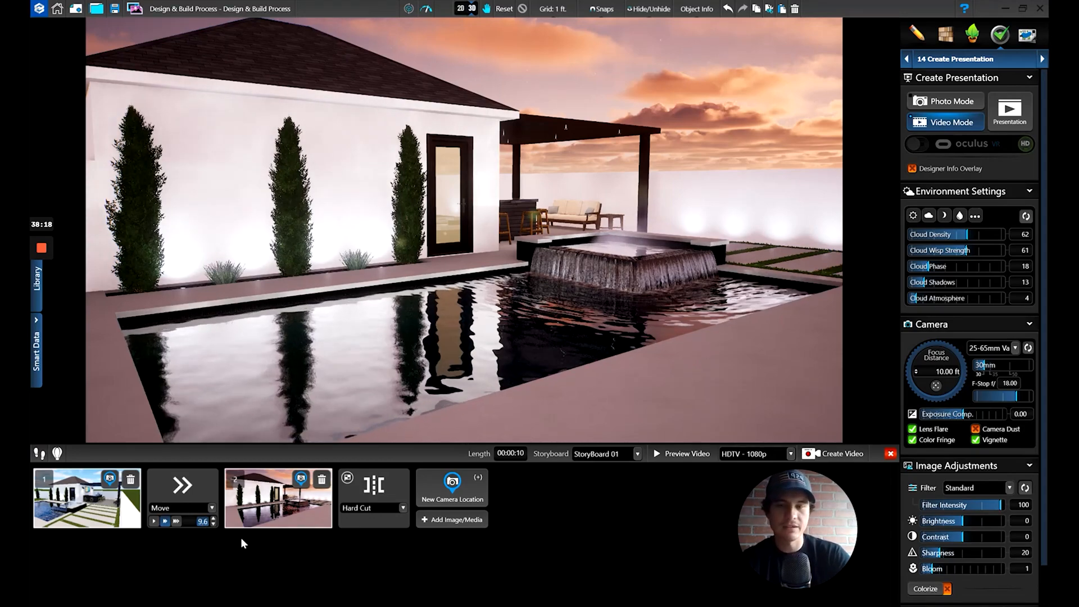
pyautogui.click(318, 517)
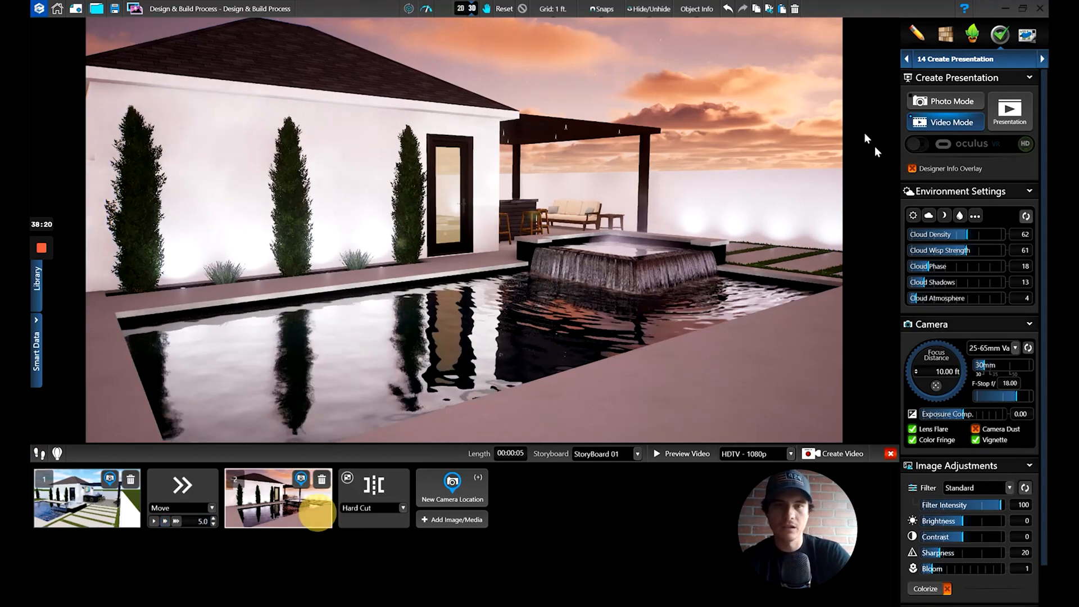
# Step: Update the second camera location with night lighting and preview the video from the first location
pyautogui.click(913, 216)
pyautogui.moveTo(963, 240); pyautogui.dragTo(976, 261)
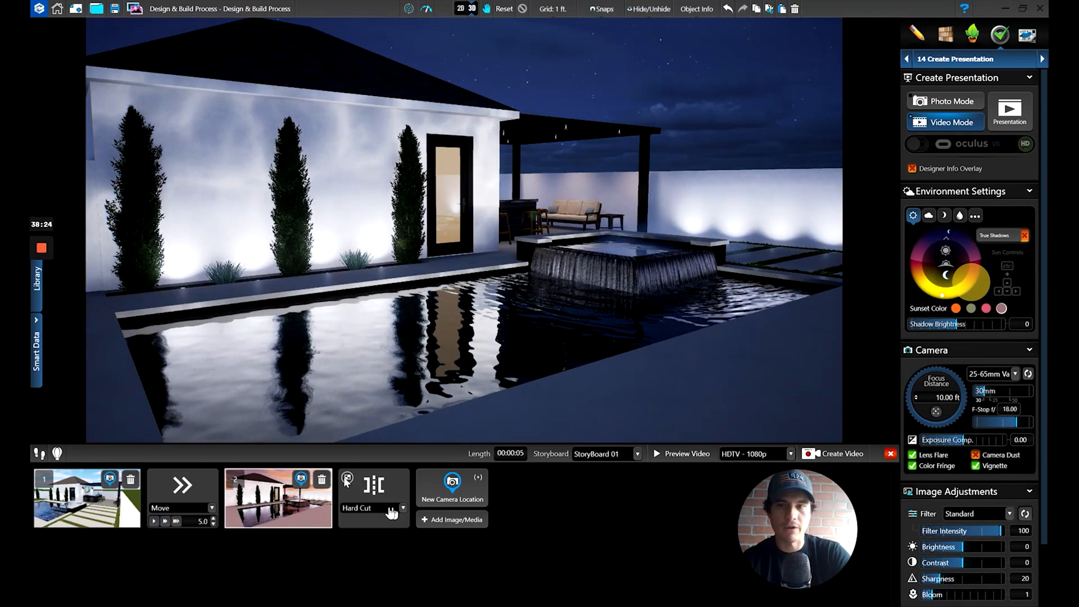
pyautogui.click(301, 478)
pyautogui.click(107, 503)
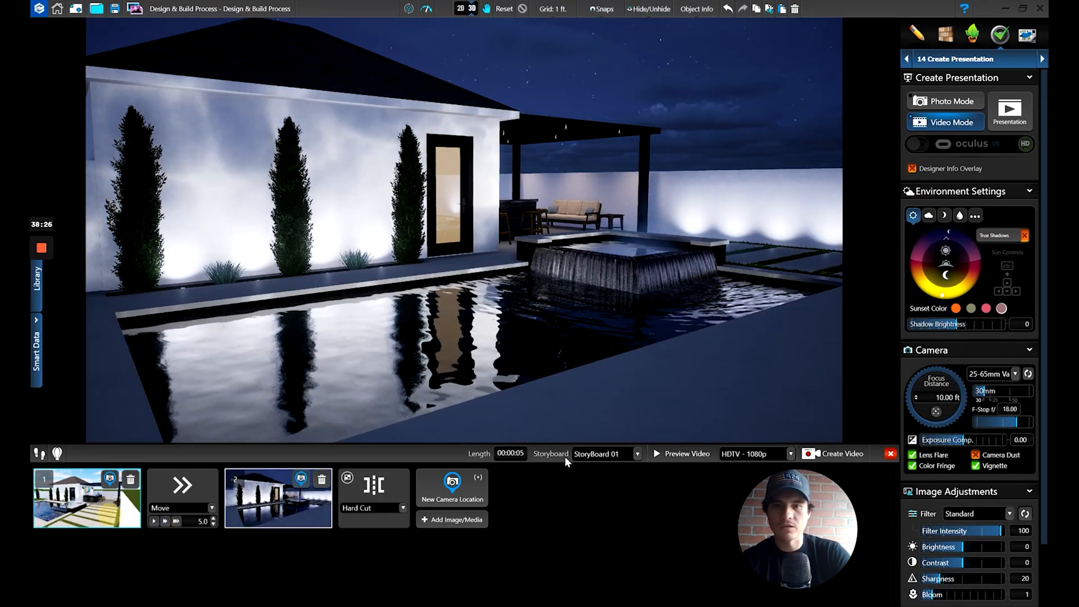
pyautogui.click(687, 454)
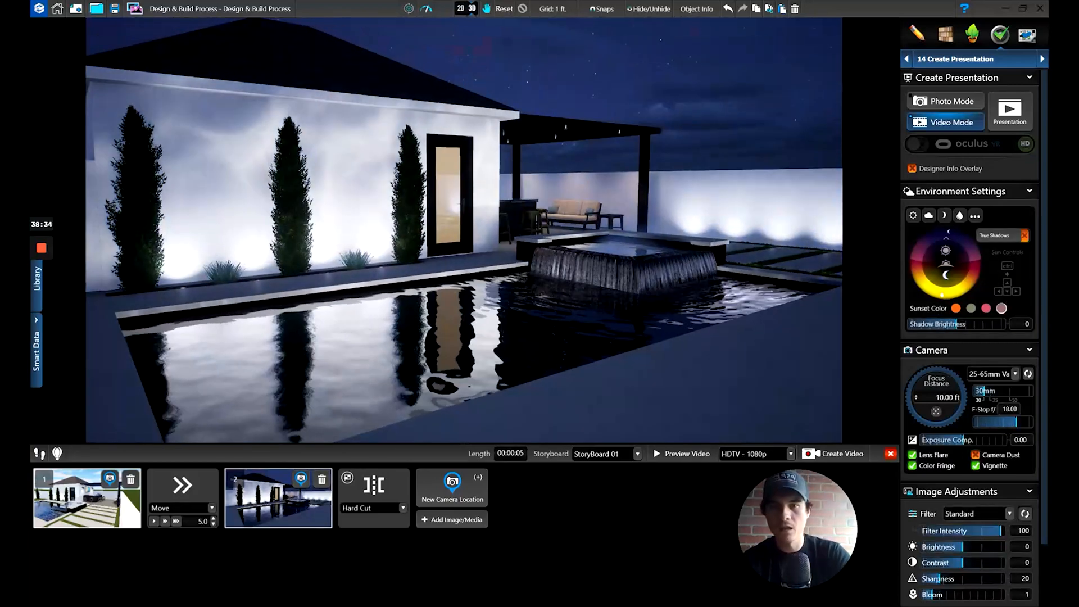
# Step: Frame a night view past the bar stools, lower the F-Stop to 0.50 and set the focus distance to 13.59 ft on the background
pyautogui.moveTo(641, 307); pyautogui.dragTo(602, 326)
pyautogui.scroll(2, 469, 311)
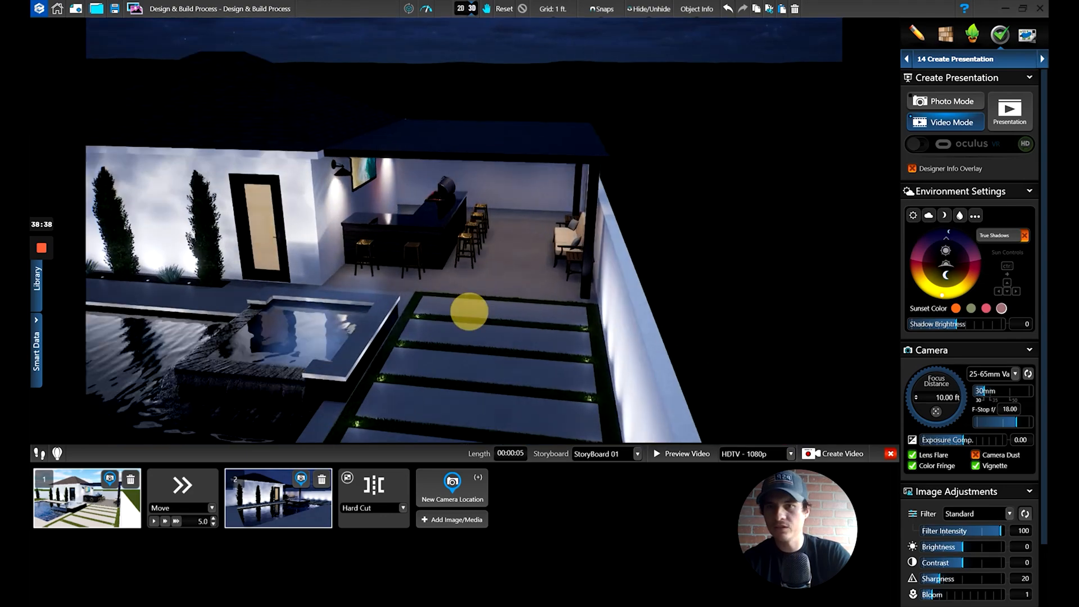
pyautogui.scroll(8, 469, 312)
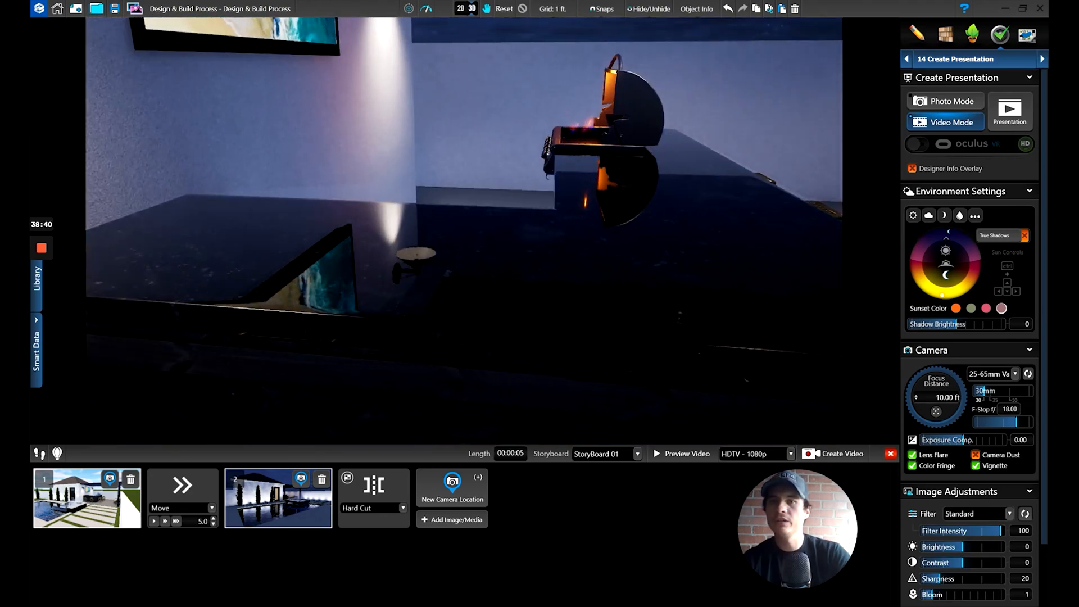
pyautogui.scroll(-3, 572, 227)
pyautogui.moveTo(571, 227)
pyautogui.mouseDown()
pyautogui.moveTo(489, 223)
pyautogui.moveTo(377, 247)
pyautogui.moveTo(449, 297)
pyautogui.moveTo(453, 286)
pyautogui.moveTo(450, 295)
pyautogui.mouseUp()
pyautogui.scroll(4, 452, 287)
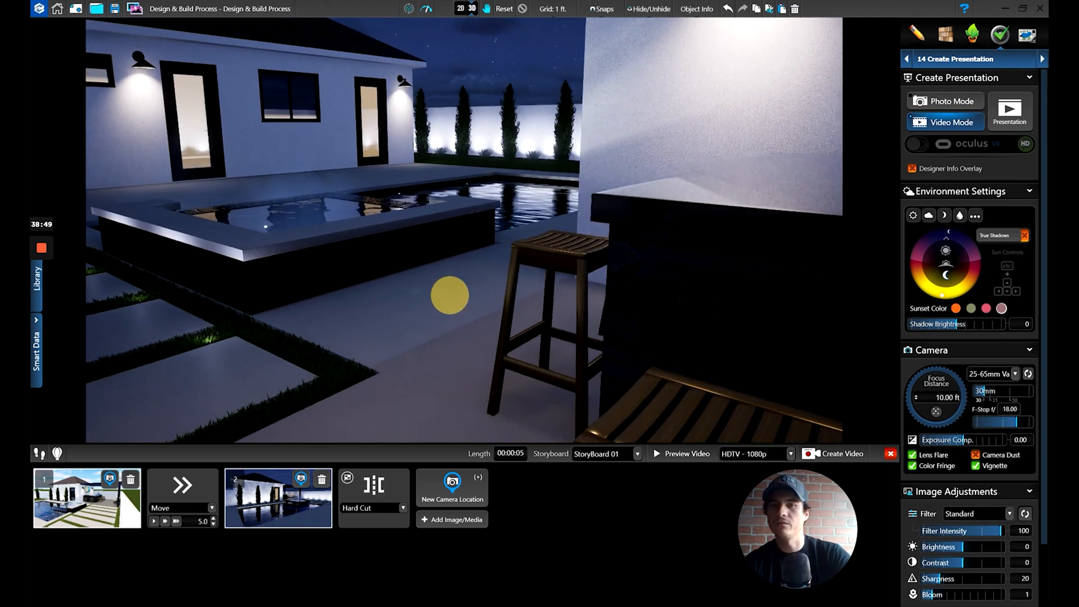
pyautogui.click(988, 422)
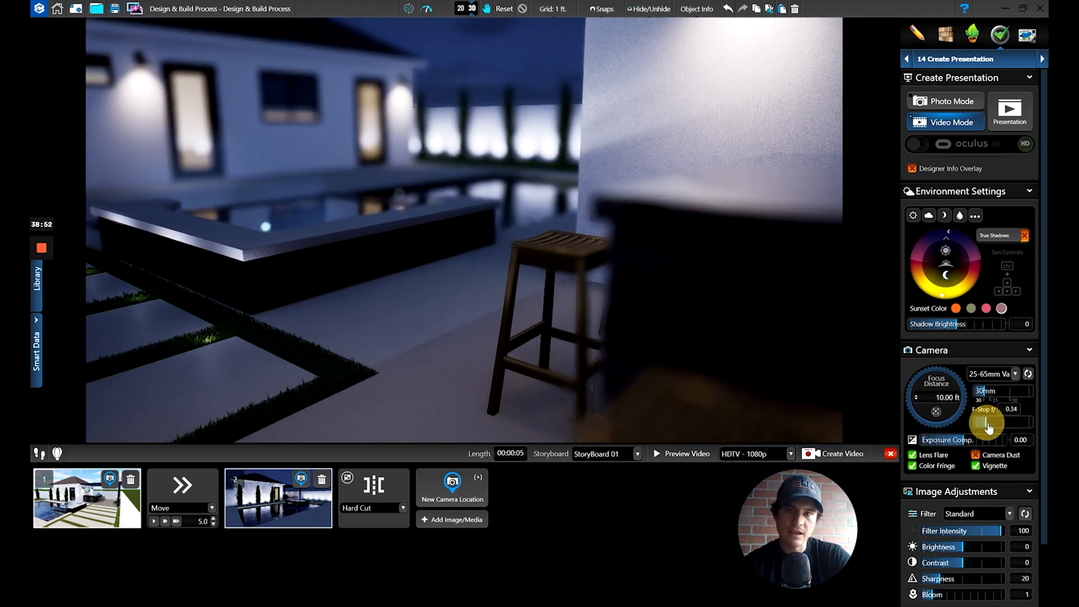
pyautogui.moveTo(988, 428); pyautogui.dragTo(992, 428)
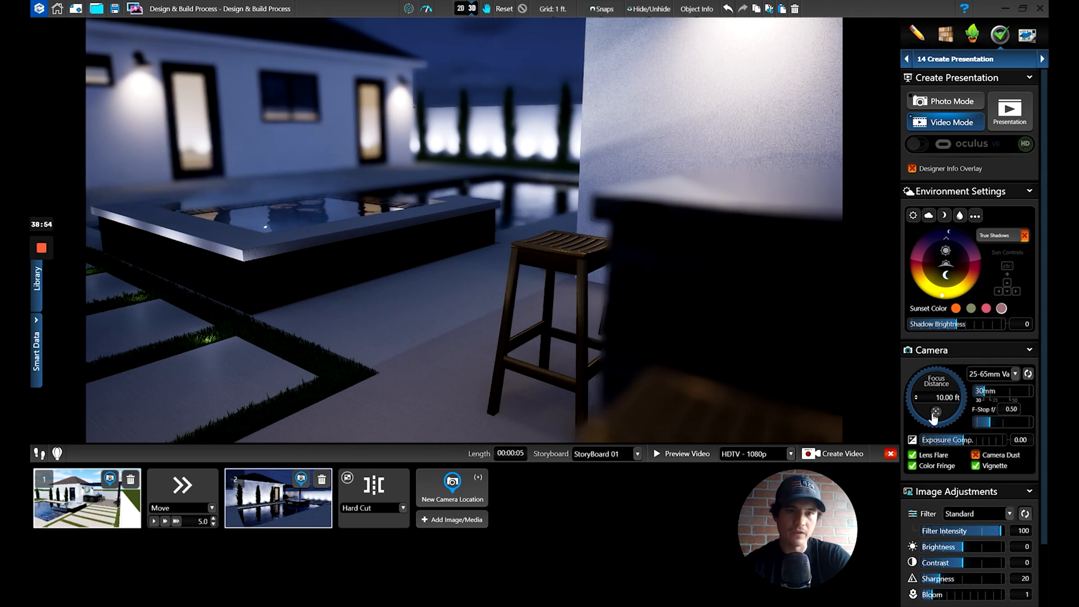
pyautogui.click(936, 413)
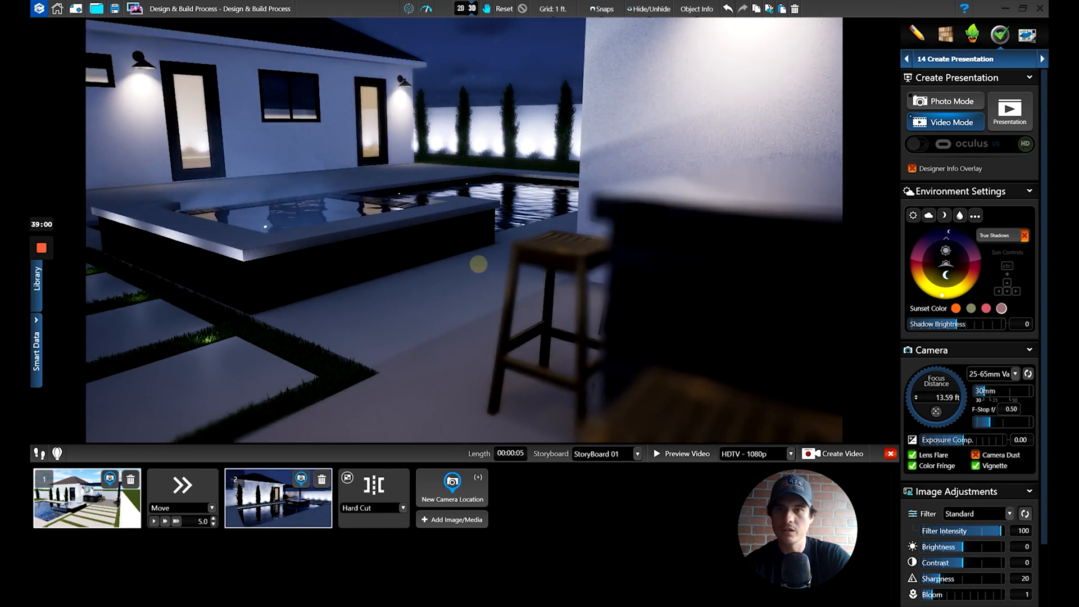
# Step: Frame the bar stools and outdoor kitchen in daylight, with the F-Stop at 0.86 and the focus distance at 23.51 ft
pyautogui.moveTo(480, 264); pyautogui.dragTo(467, 262, button='right')
pyautogui.moveTo(467, 263); pyautogui.dragTo(514, 304)
pyautogui.moveTo(514, 303); pyautogui.dragTo(613, 359, button='right')
pyautogui.scroll(-4, 536, 337)
pyautogui.moveTo(954, 234); pyautogui.dragTo(931, 299)
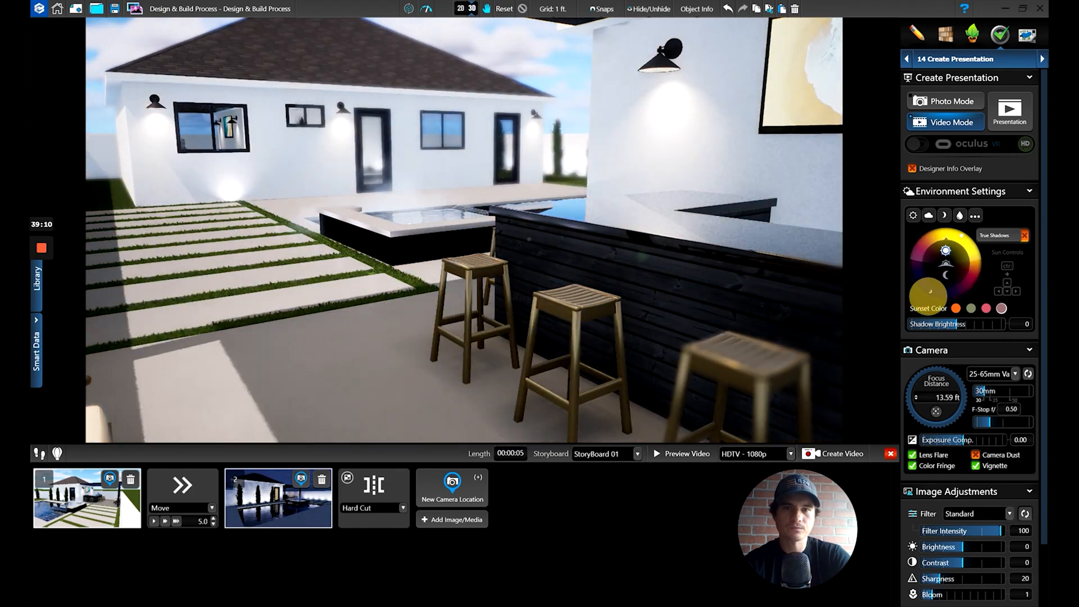
pyautogui.press('Right')
pyautogui.moveTo(989, 426)
pyautogui.mouseDown()
pyautogui.moveTo(936, 411)
pyautogui.moveTo(1001, 429)
pyautogui.mouseUp()
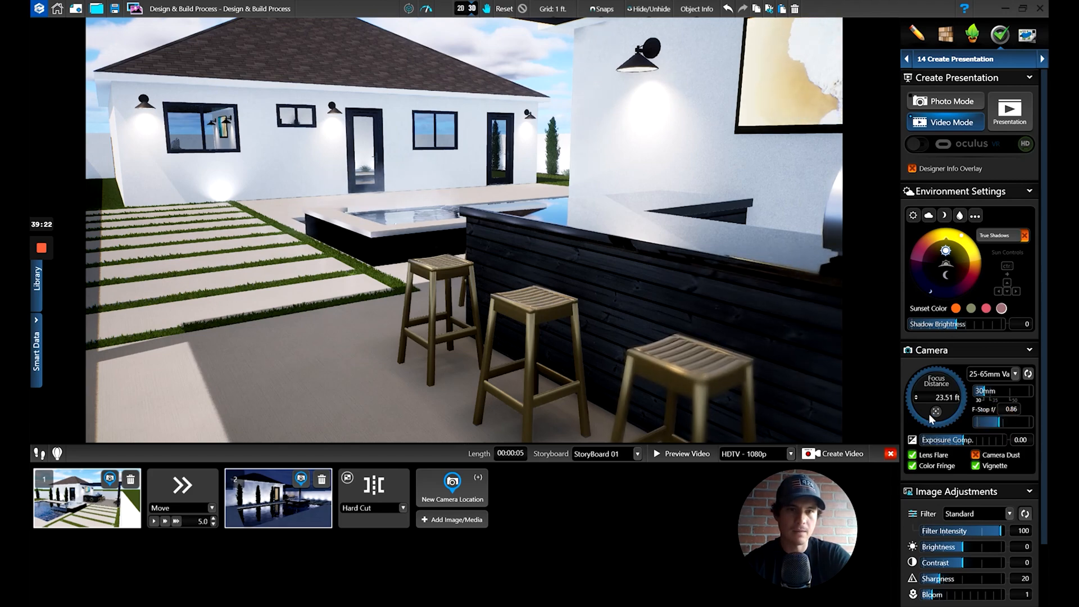
# Step: Add a third camera location beside the grill and bar counter, and change the transition leading into it to Hard Cut
pyautogui.moveTo(540, 241); pyautogui.dragTo(402, 235, button='middle')
pyautogui.click(454, 484)
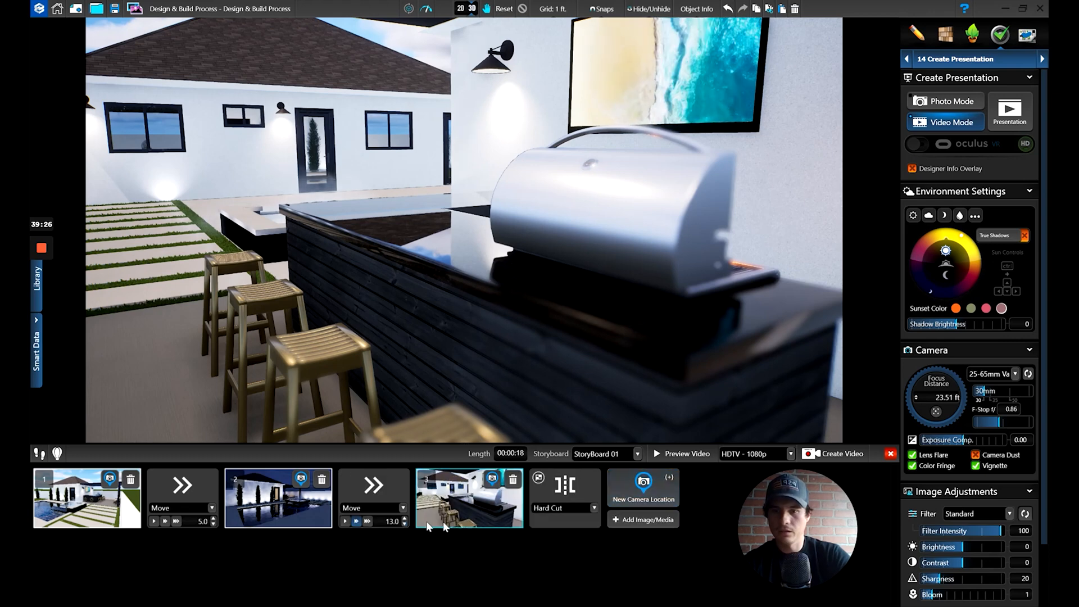
pyautogui.click(403, 509)
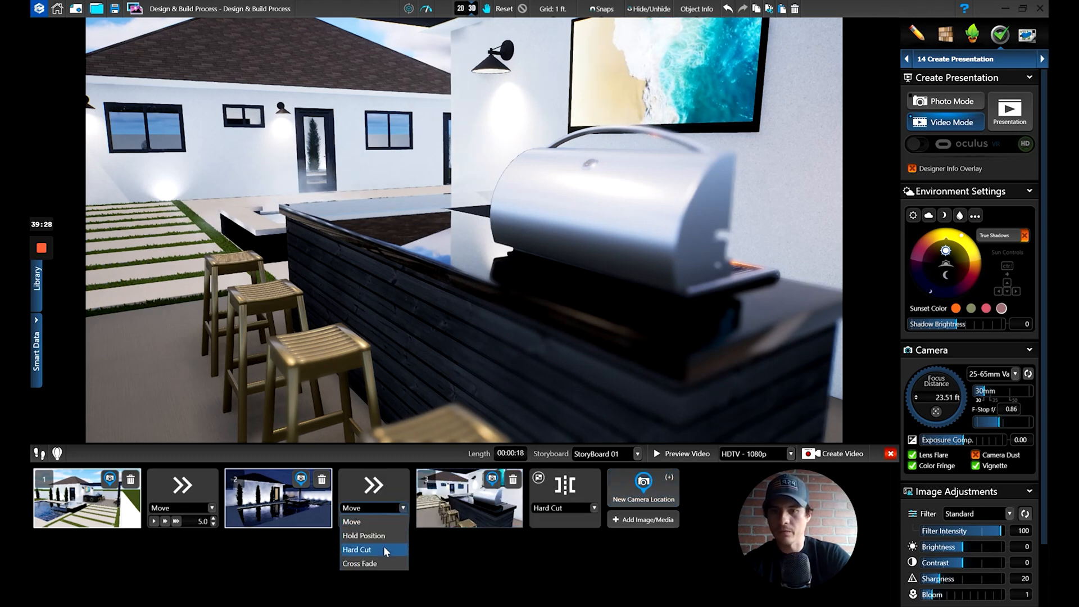
pyautogui.click(386, 550)
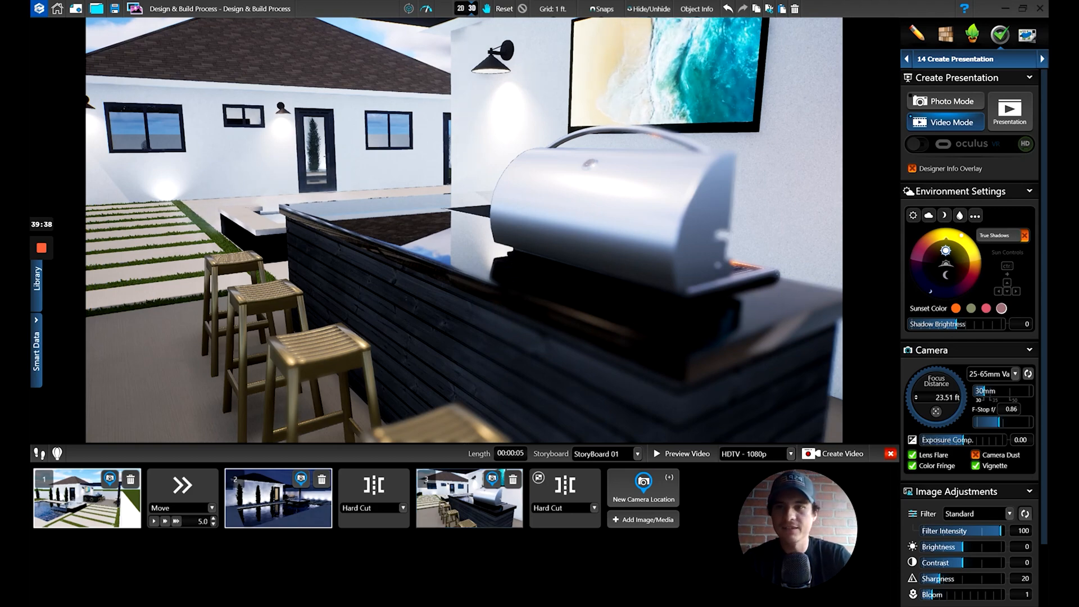
# Step: Add a fourth camera location across the pool facing the spillover spa with adjusted daylight, and preview the video from the third location
pyautogui.scroll(3, 416, 169)
pyautogui.moveTo(417, 168); pyautogui.dragTo(439, 213, button='right')
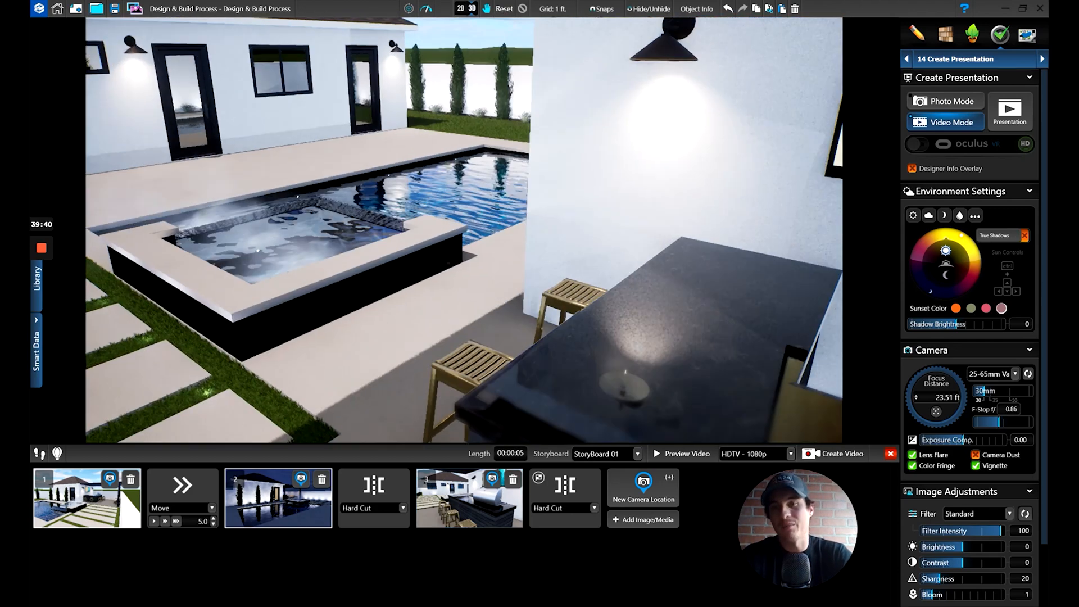
pyautogui.scroll(4, 439, 214)
pyautogui.moveTo(541, 284)
pyautogui.mouseDown(button='right')
pyautogui.moveTo(556, 280)
pyautogui.moveTo(573, 304)
pyautogui.moveTo(636, 305)
pyautogui.moveTo(622, 358)
pyautogui.mouseUp(button='right')
pyautogui.moveTo(973, 258); pyautogui.dragTo(980, 275)
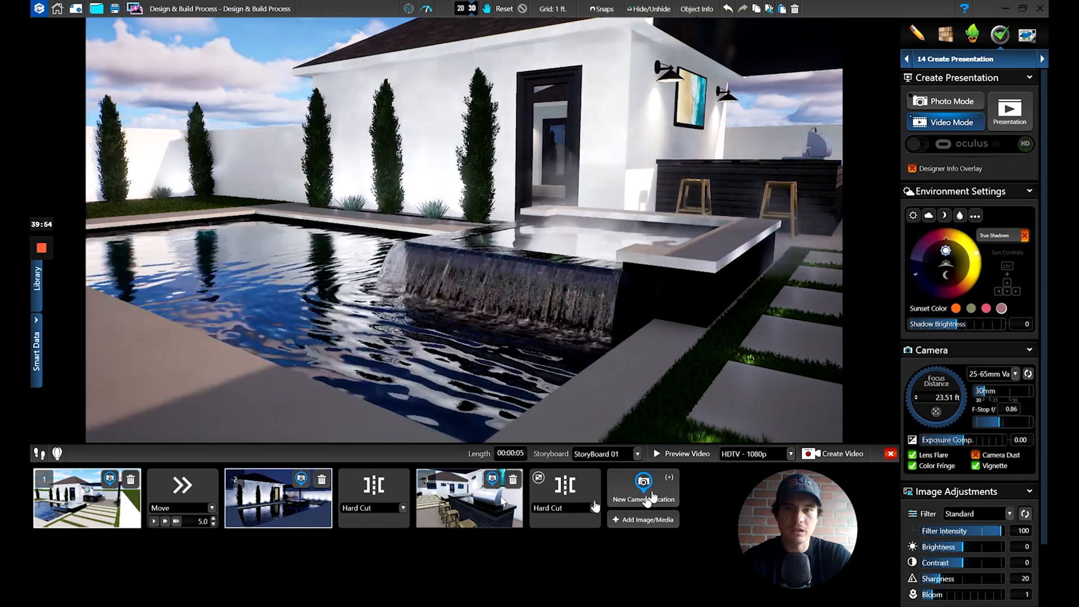
pyautogui.click(644, 489)
pyautogui.click(493, 525)
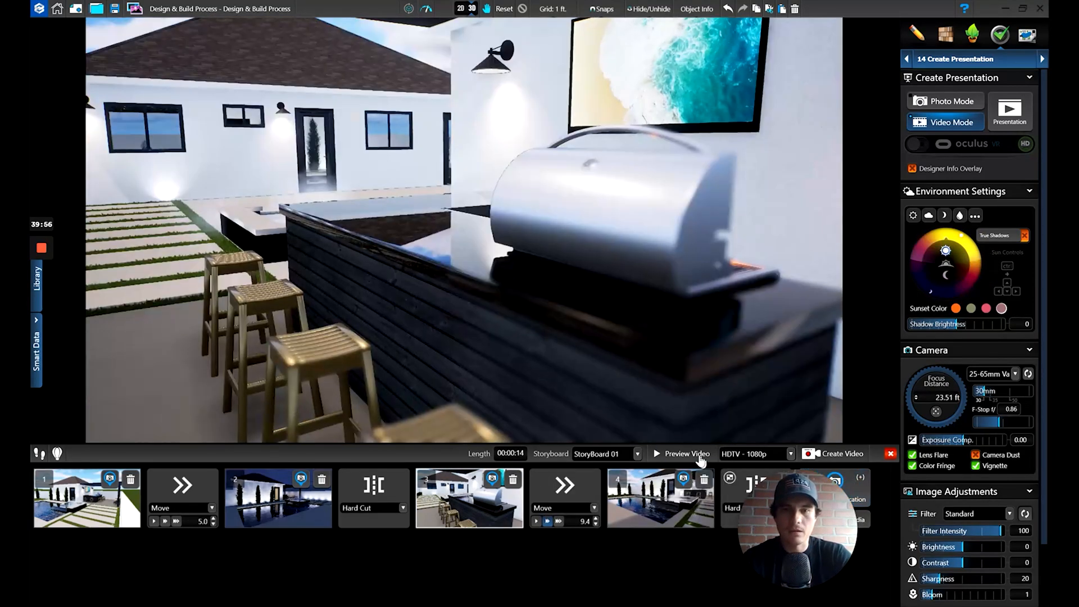
pyautogui.click(687, 453)
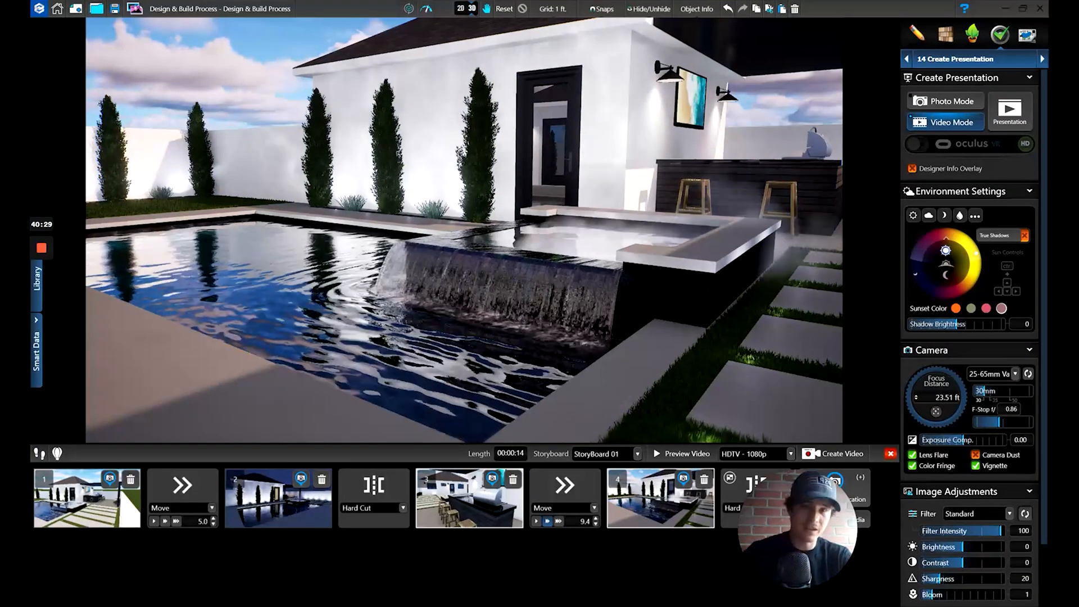
# Step: Set up a top-down view of the whole backyard with night lighting
pyautogui.moveTo(548, 247); pyautogui.dragTo(537, 185, button='right')
pyautogui.scroll(-5, 537, 185)
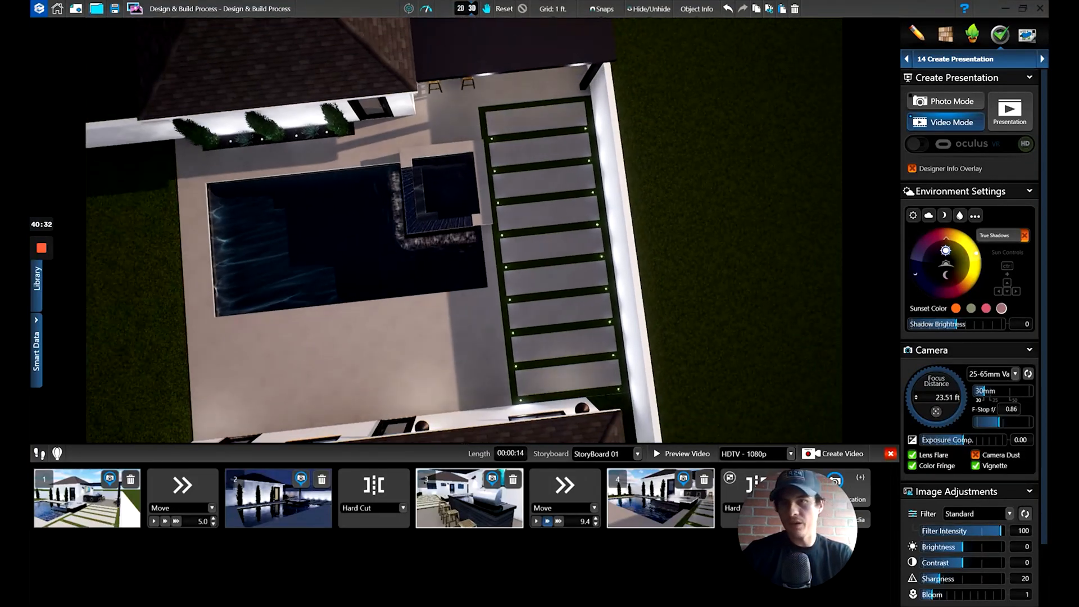
pyautogui.moveTo(534, 264); pyautogui.dragTo(491, 281, button='right')
pyautogui.click(946, 274)
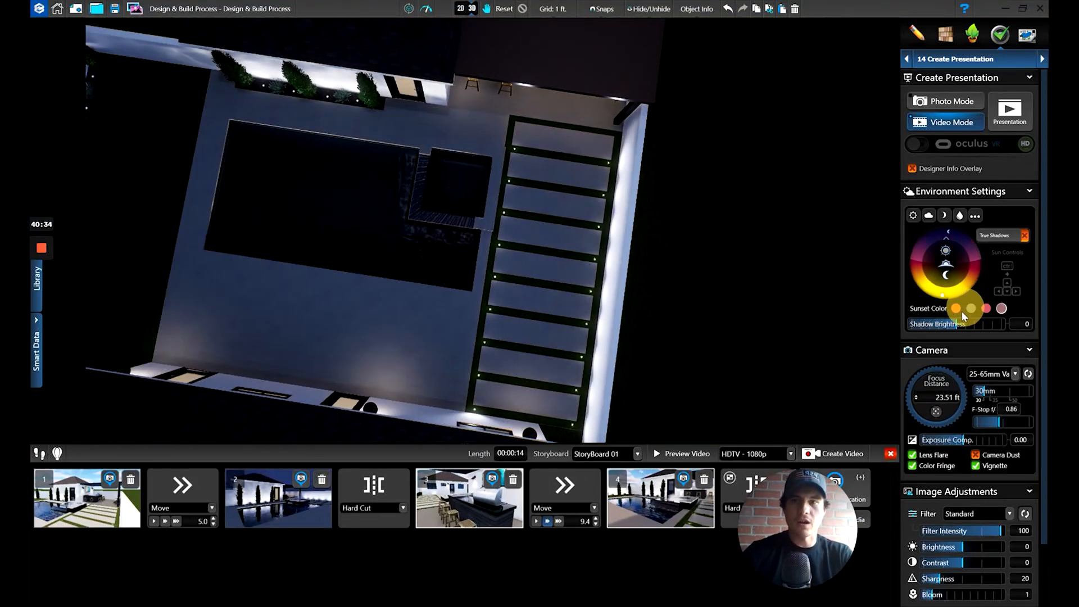
pyautogui.moveTo(506, 253); pyautogui.dragTo(613, 240)
pyautogui.moveTo(611, 263); pyautogui.dragTo(624, 282, button='right')
pyautogui.scroll(-2, 612, 262)
pyautogui.scroll(1, 620, 278)
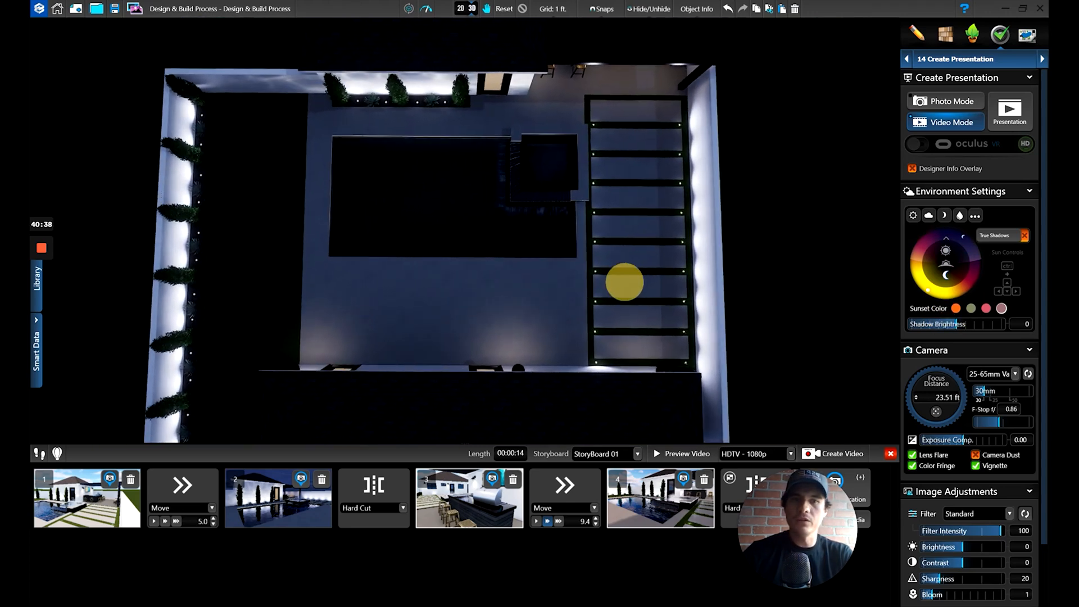
# Step: Add the top-down night view, blurred with an F-Stop of 0.03, as the fifth camera location with a Hard Cut leading into it
pyautogui.moveTo(990, 429); pyautogui.dragTo(979, 428)
pyautogui.moveTo(355, 315); pyautogui.dragTo(570, 321, button='right')
pyautogui.moveTo(792, 524); pyautogui.dragTo(812, 89)
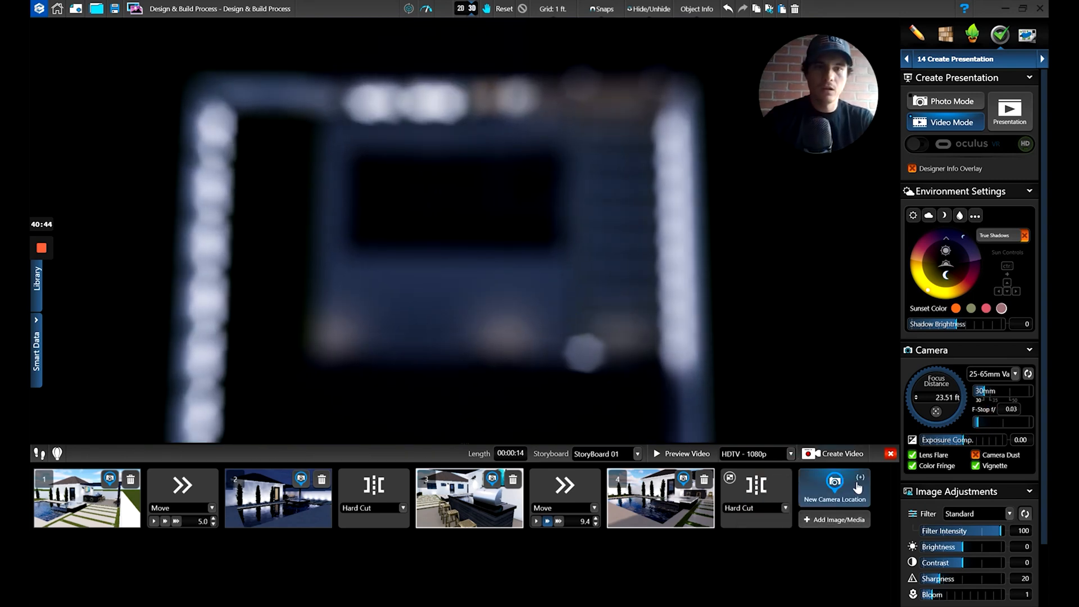
pyautogui.click(854, 483)
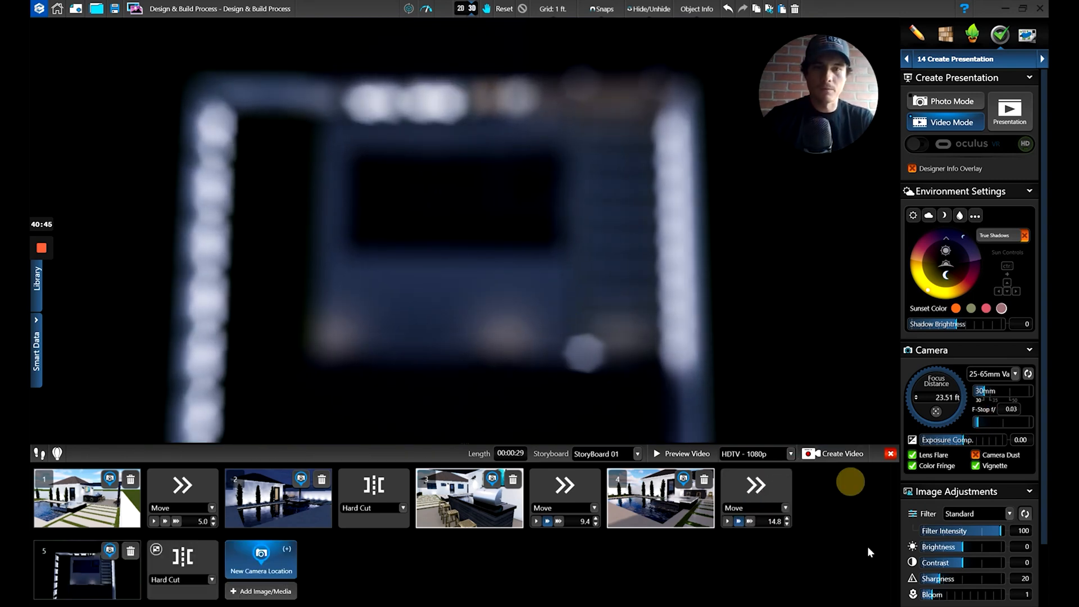
pyautogui.click(785, 509)
pyautogui.click(778, 549)
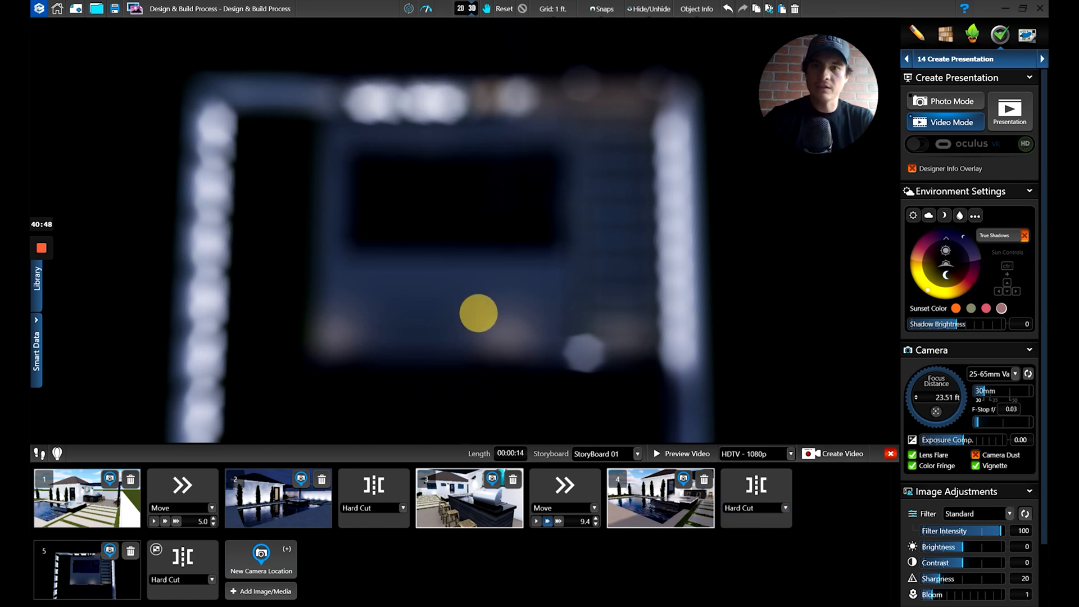
# Step: Add a closer, sharp top-down view as the sixth camera location, with F-Stop 0.23 and a focus distance of 54.45 ft
pyautogui.scroll(5, 479, 313)
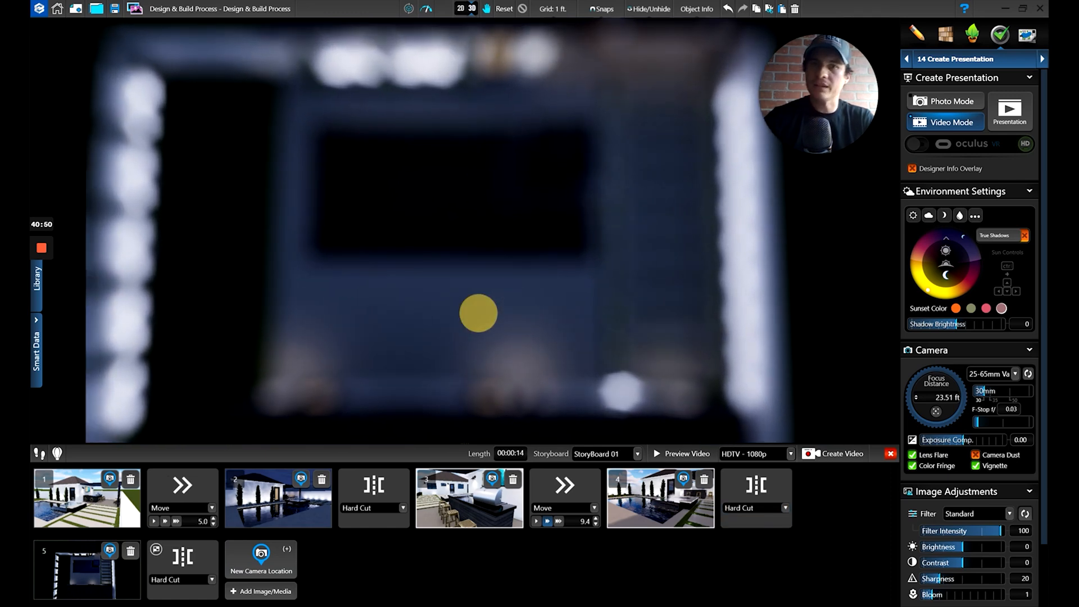
pyautogui.scroll(3, 494, 295)
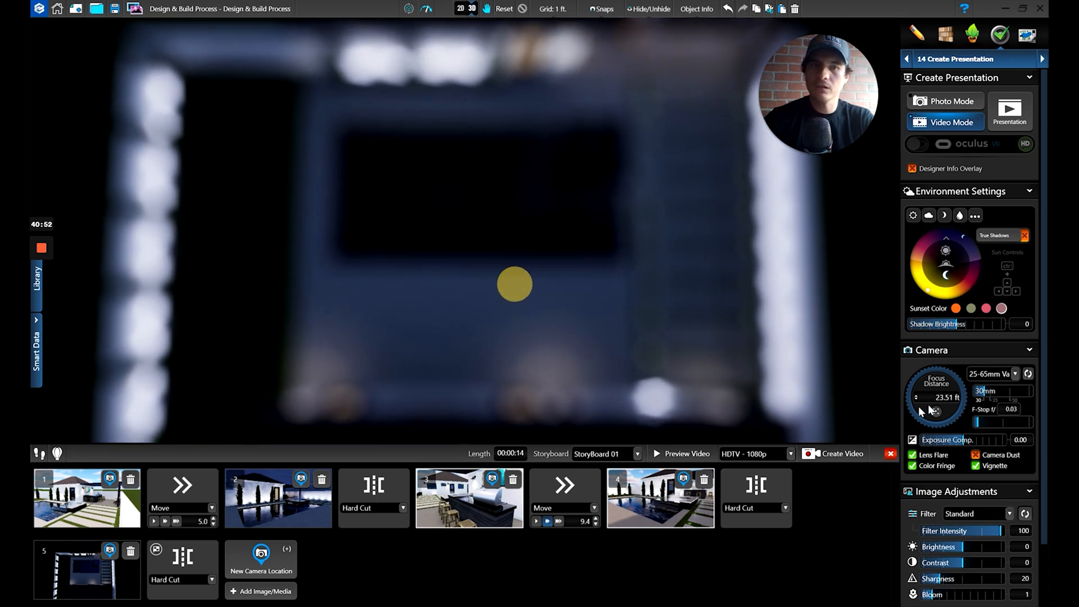
pyautogui.click(983, 422)
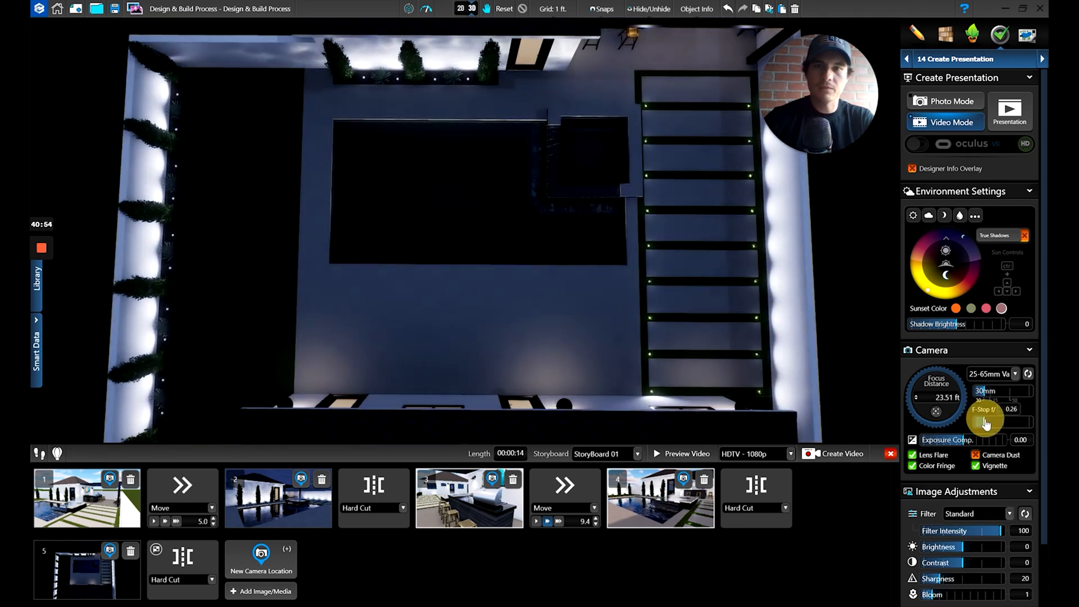
pyautogui.click(575, 209)
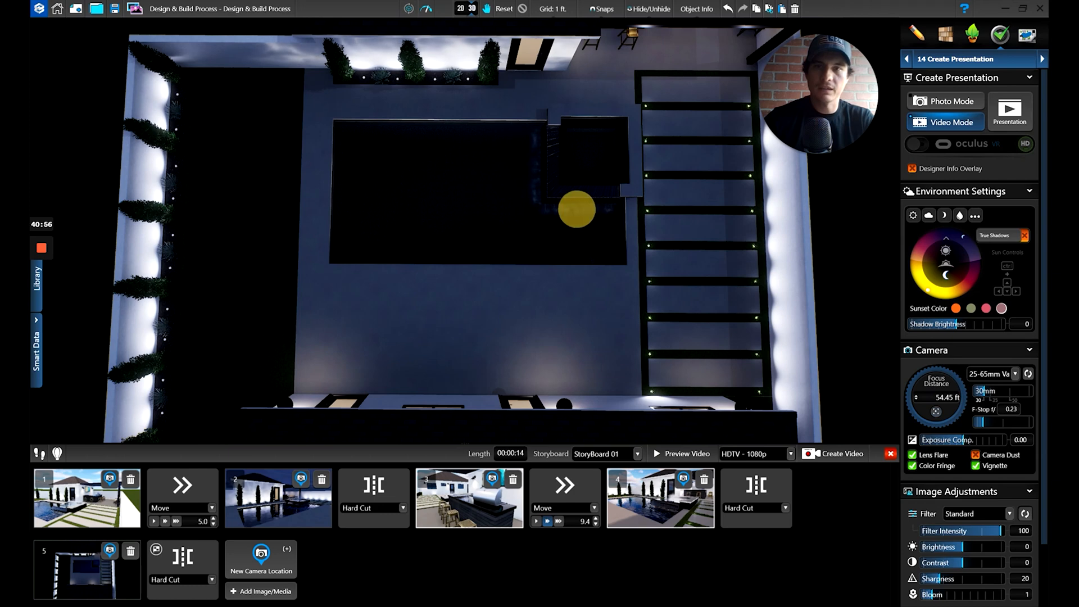
pyautogui.click(247, 576)
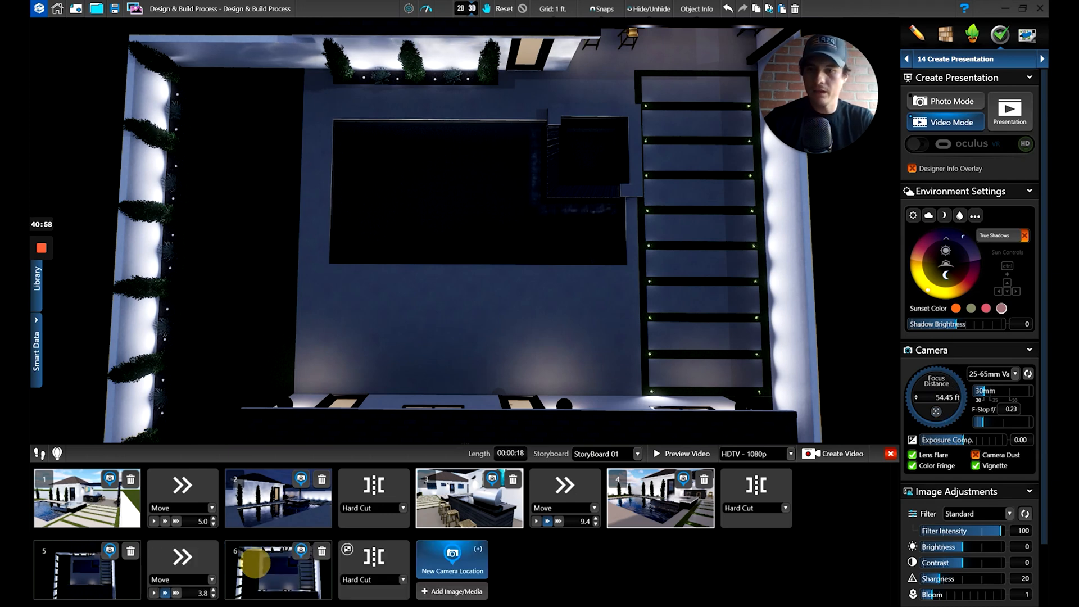
# Step: Set the duration of the move between the fifth and sixth camera locations to 2.5 seconds and preview the video
pyautogui.doubleClick(203, 593)
pyautogui.write('2.5')
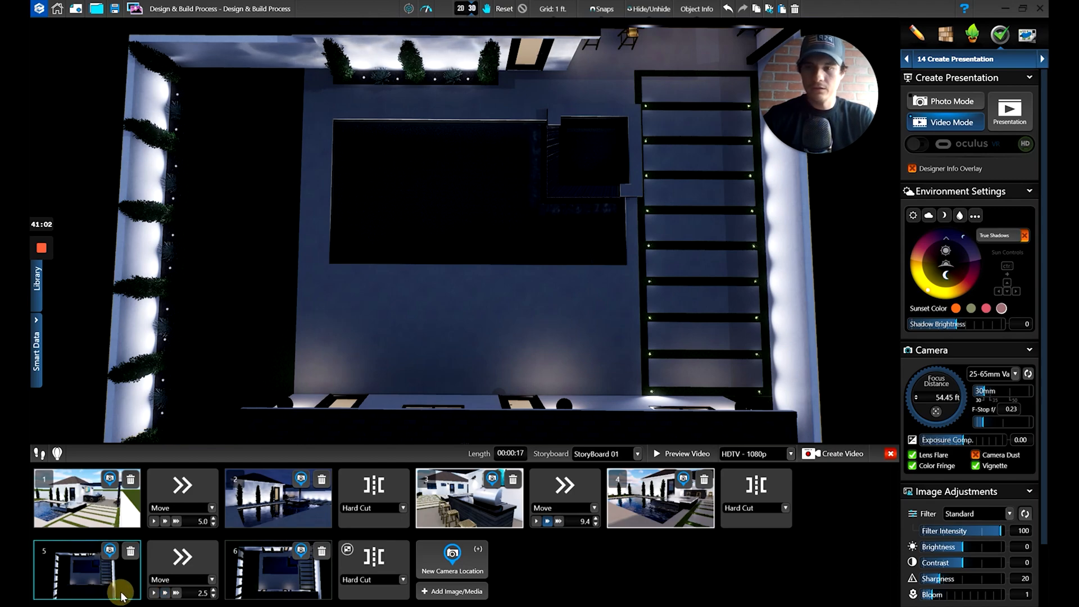
pyautogui.click(700, 453)
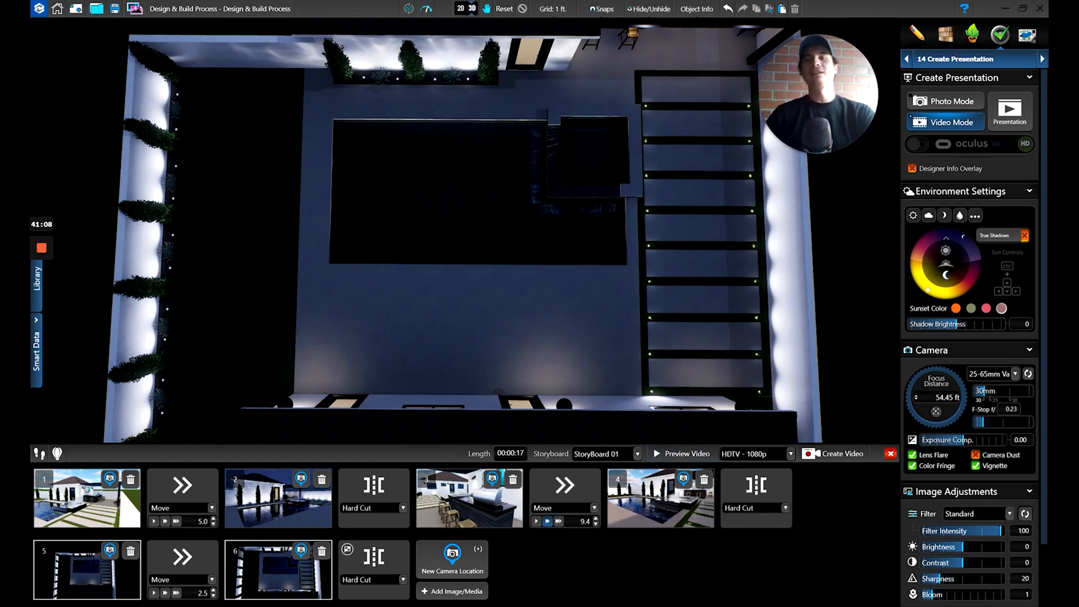
# Step: Set the F-Stop to 0.44 for a lower night view across the pool, spillover spa and outdoor kitchen
pyautogui.moveTo(579, 157); pyautogui.dragTo(573, 135)
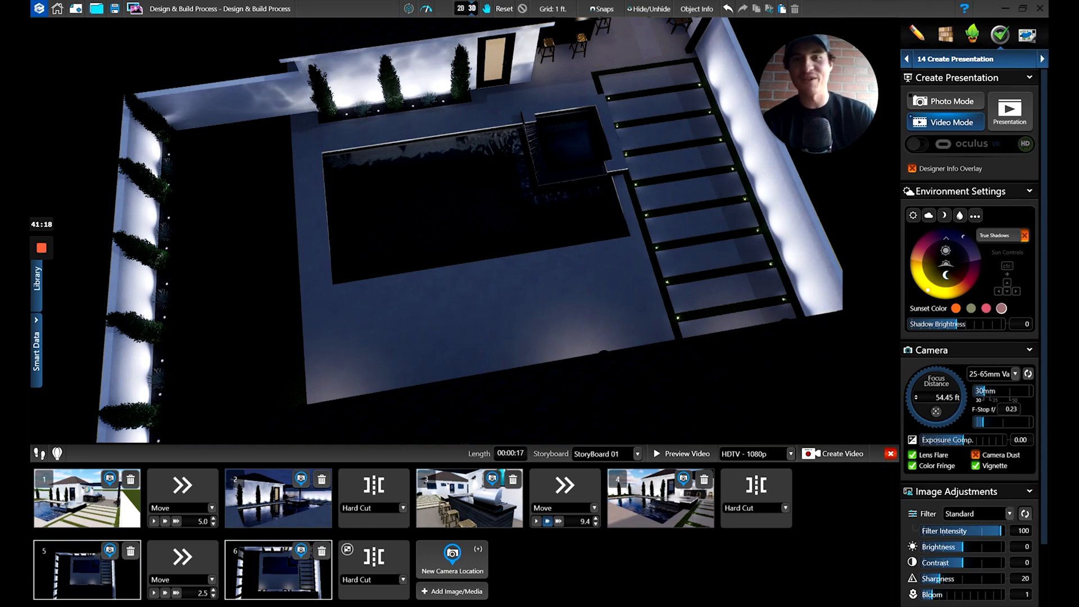
pyautogui.moveTo(573, 134)
pyautogui.mouseDown()
pyautogui.moveTo(596, 348)
pyautogui.moveTo(614, 304)
pyautogui.moveTo(585, 256)
pyautogui.mouseUp()
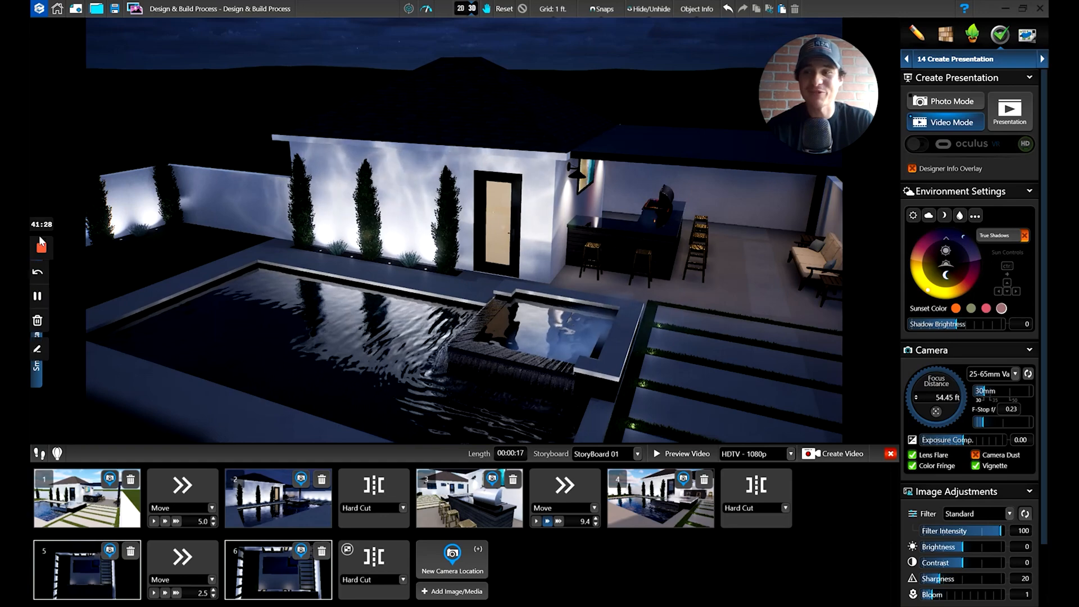
pyautogui.moveTo(596, 315); pyautogui.dragTo(526, 291)
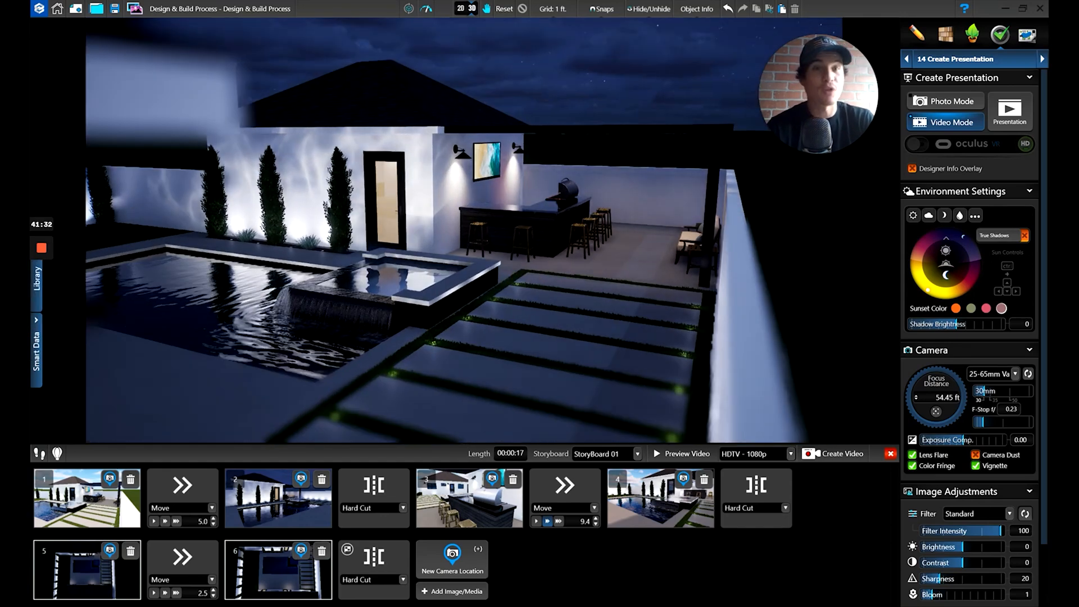
pyautogui.moveTo(537, 290); pyautogui.dragTo(618, 289)
pyautogui.moveTo(982, 423); pyautogui.dragTo(988, 422)
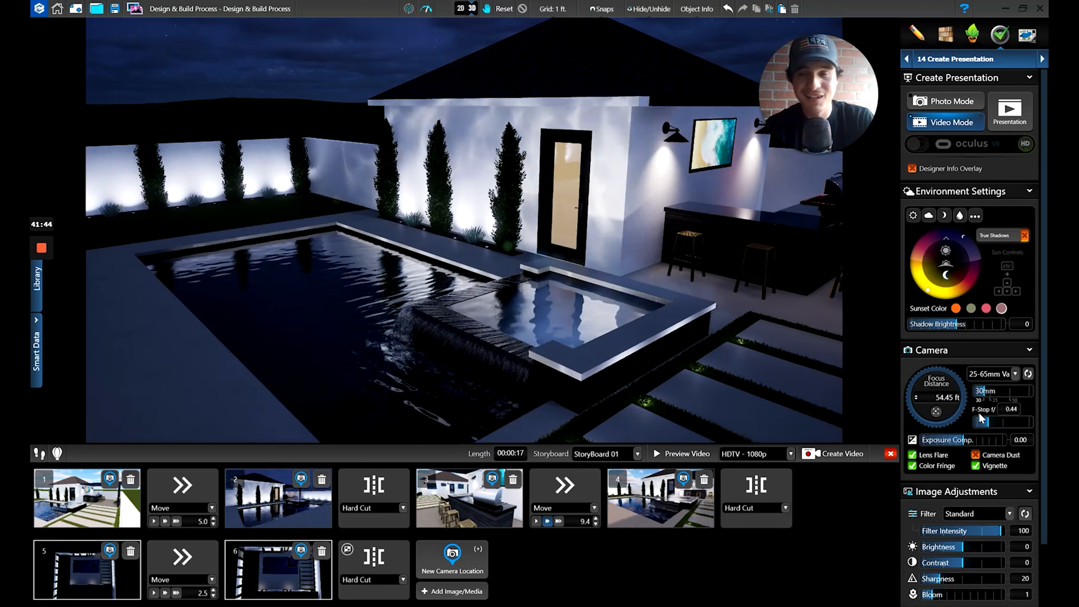
pyautogui.press('Right')
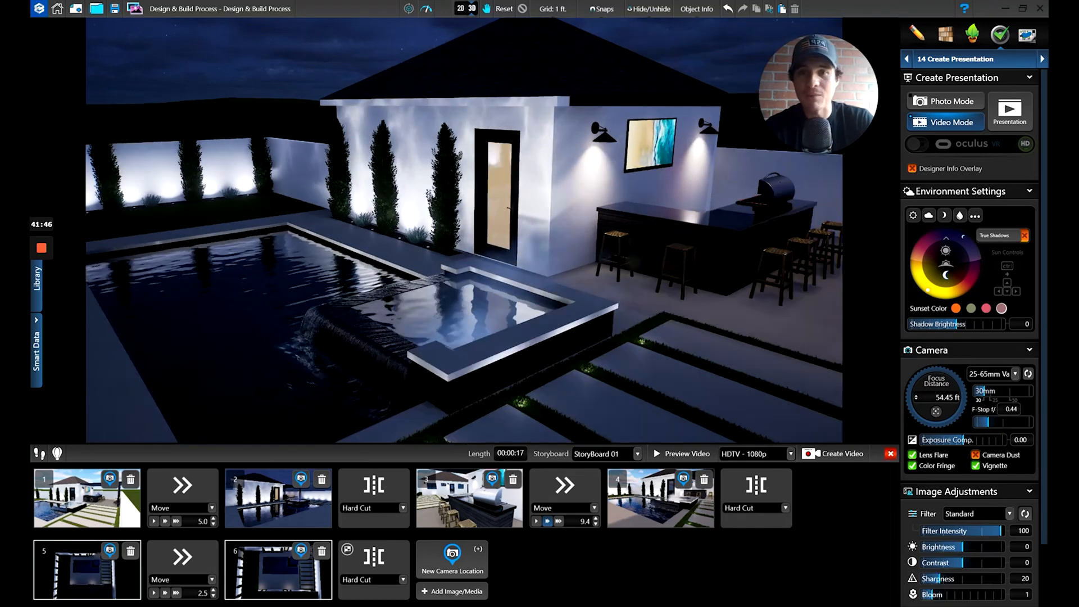
pyautogui.moveTo(639, 280); pyautogui.dragTo(646, 279)
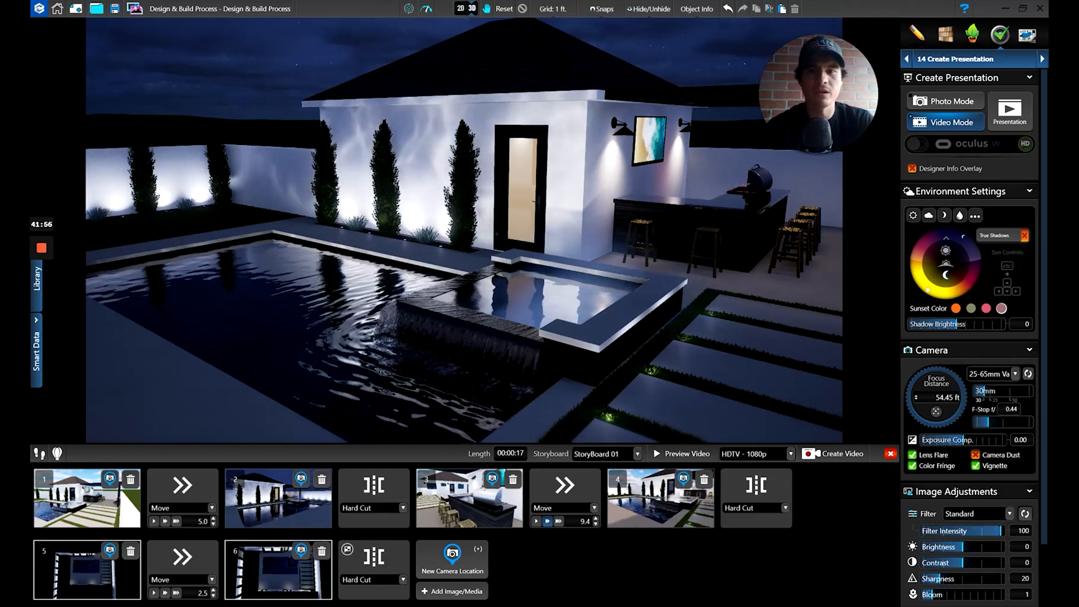
pyautogui.scroll(5, 595, 299)
pyautogui.moveTo(607, 297); pyautogui.dragTo(496, 292, button='right')
pyautogui.scroll(2, 547, 281)
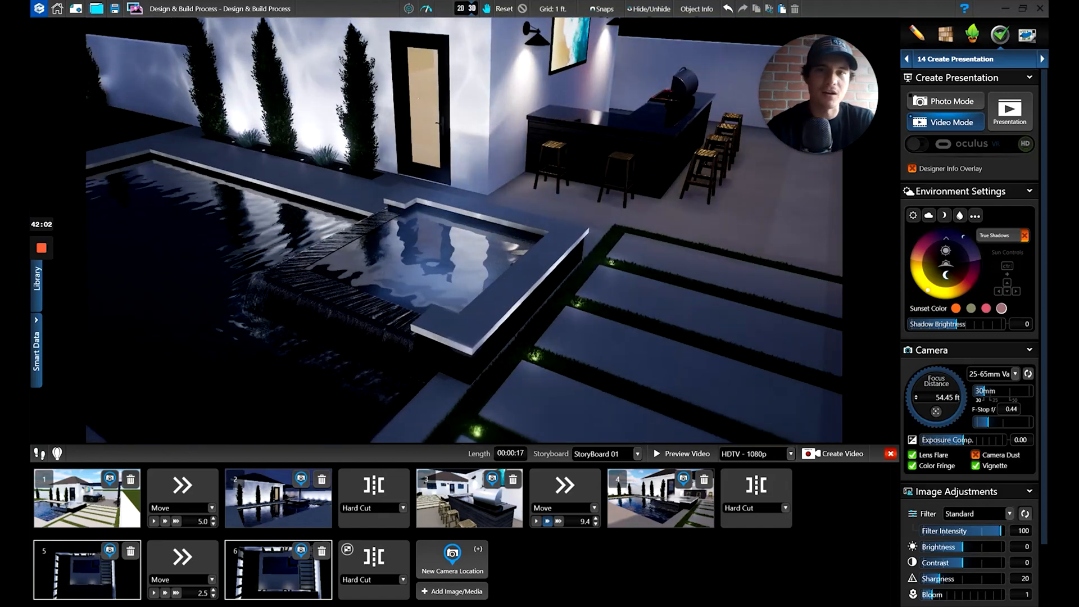